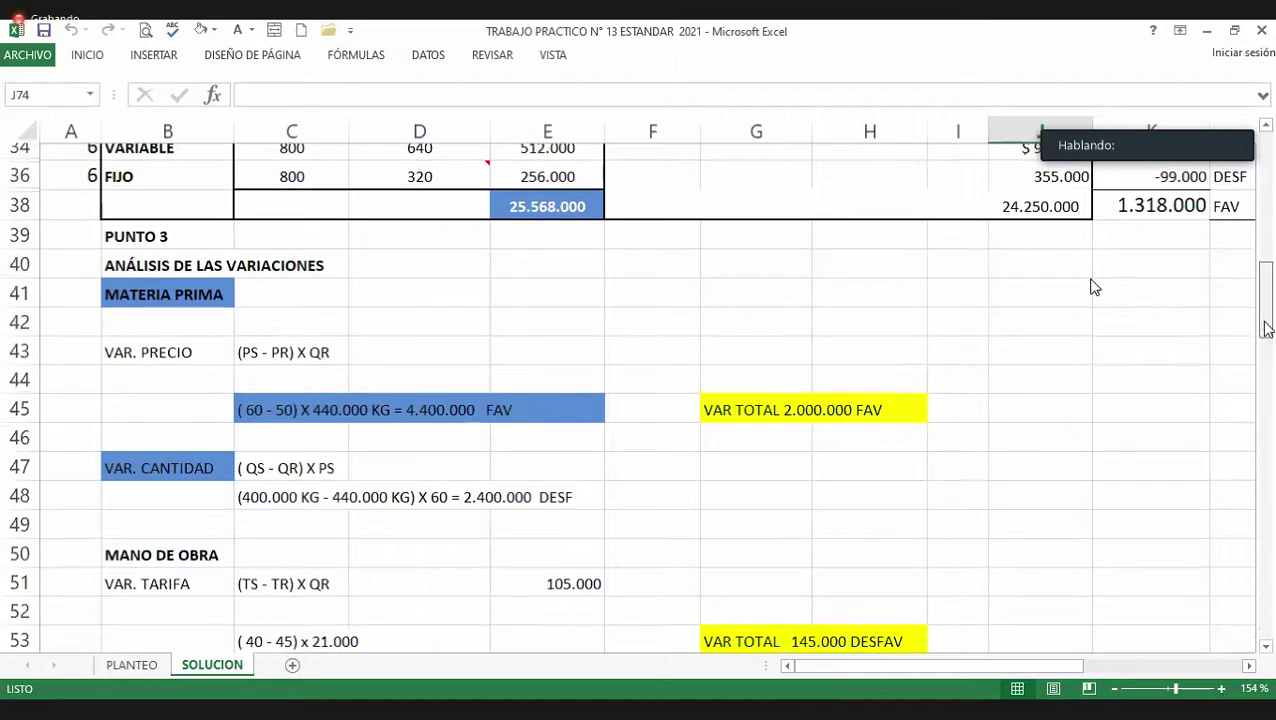
# Step: Review the analysis of variances on the SOLUCION sheet, from MATERIA PRIMA down to GASTOS DE FABRICACIÓN and TOTAL VARIACIÓN
pyautogui.moveTo(1267, 354); pyautogui.dragTo(1266, 398)
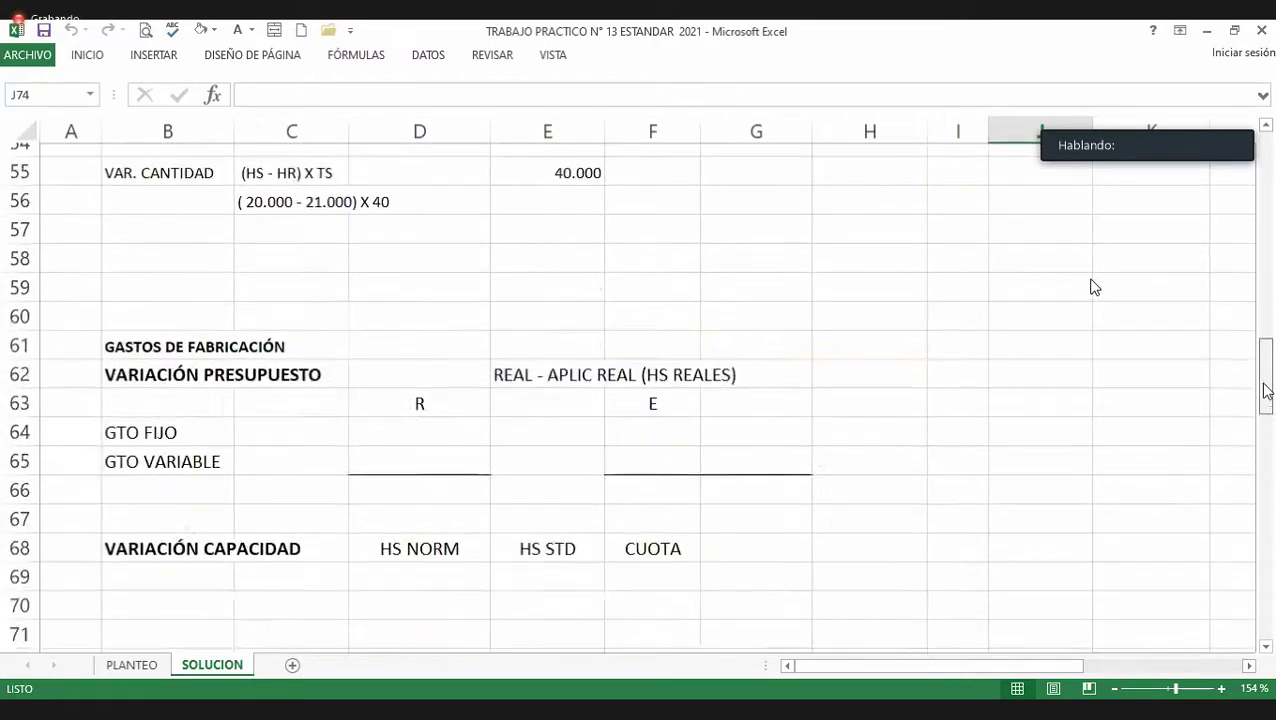
pyautogui.moveTo(1266, 398)
pyautogui.mouseDown()
pyautogui.moveTo(1266, 355)
pyautogui.moveTo(1272, 390)
pyautogui.mouseUp()
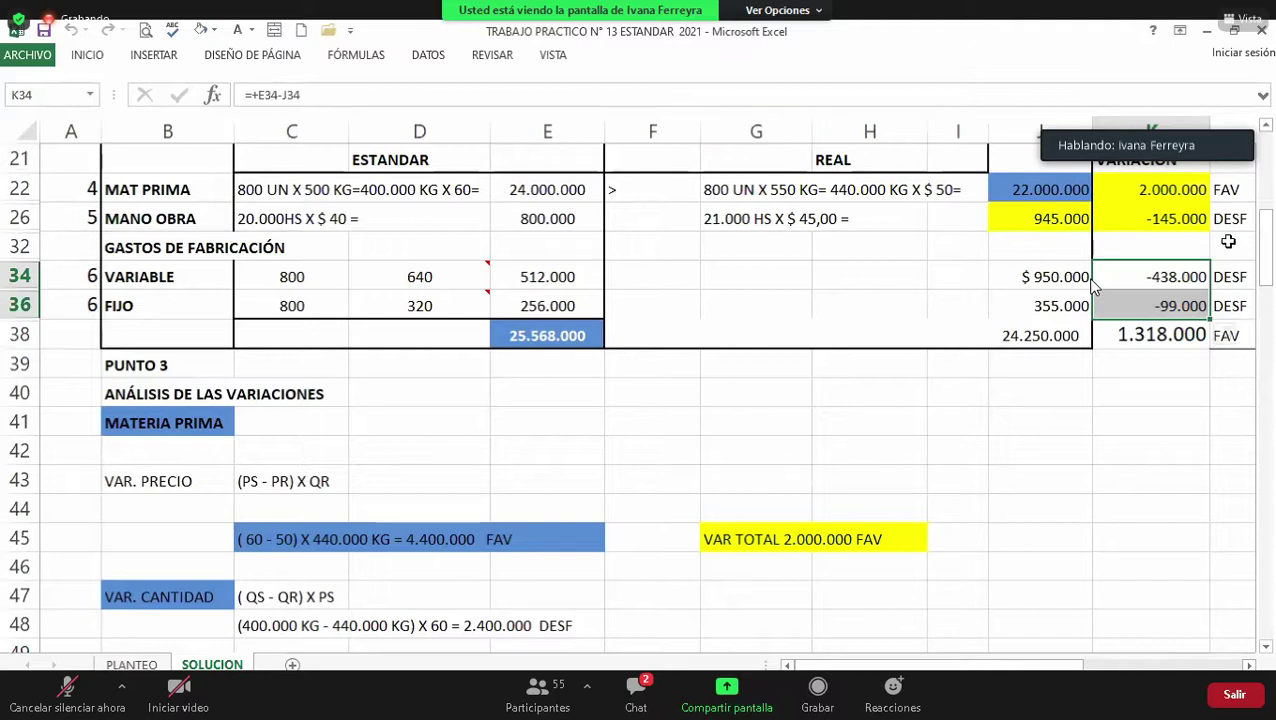
pyautogui.scroll(-1, 1270, 245)
pyautogui.scroll(-1, 1270, 245)
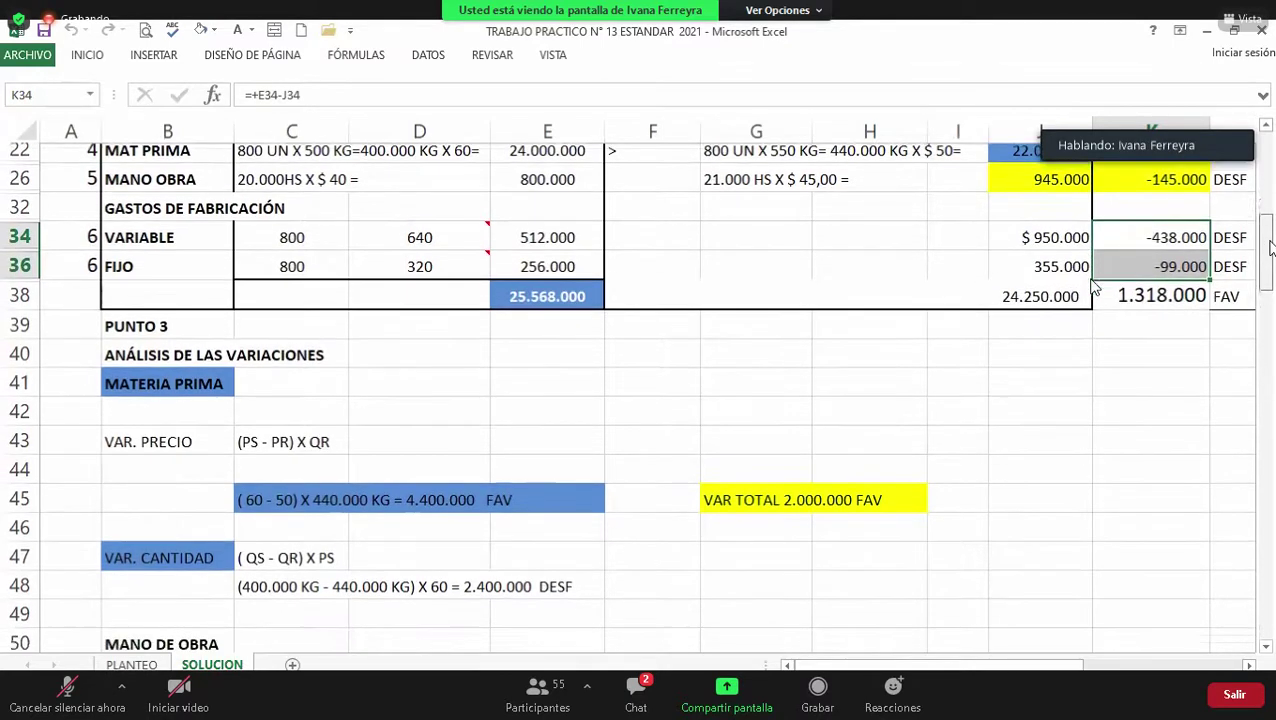
pyautogui.scroll(-1, 1270, 268)
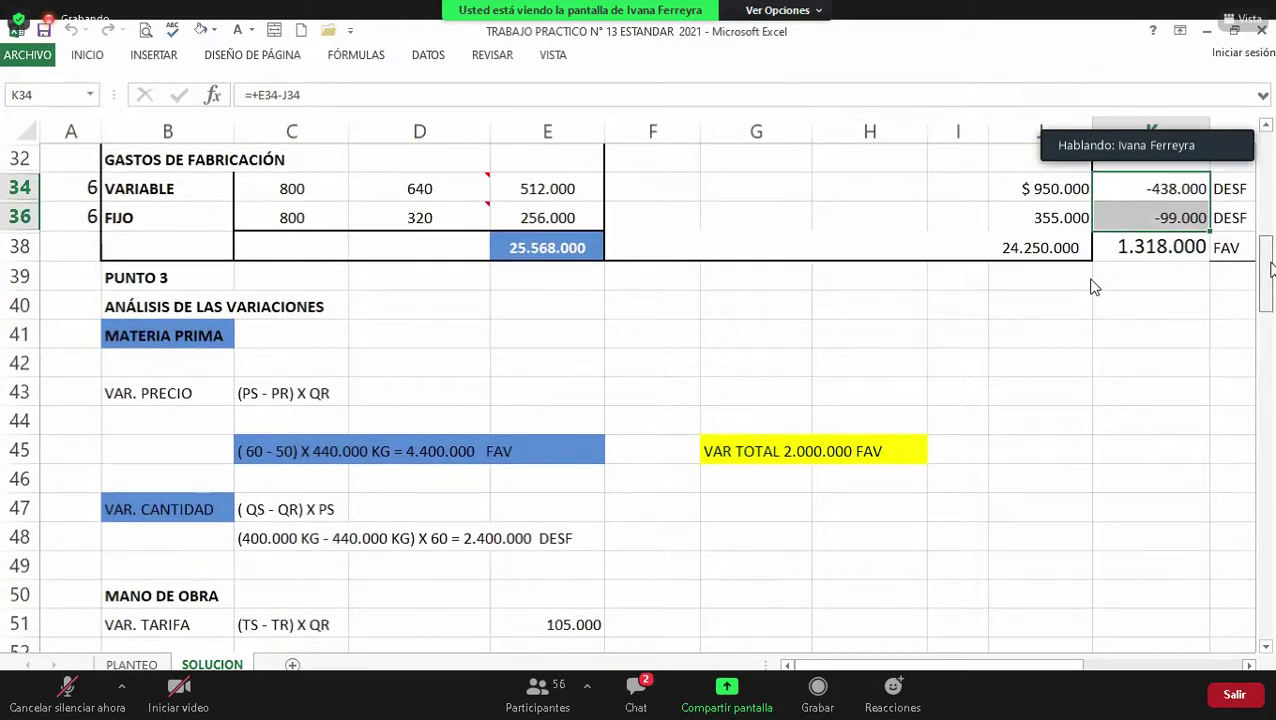
pyautogui.scroll(-2, 1270, 268)
pyautogui.scroll(-4, 1270, 325)
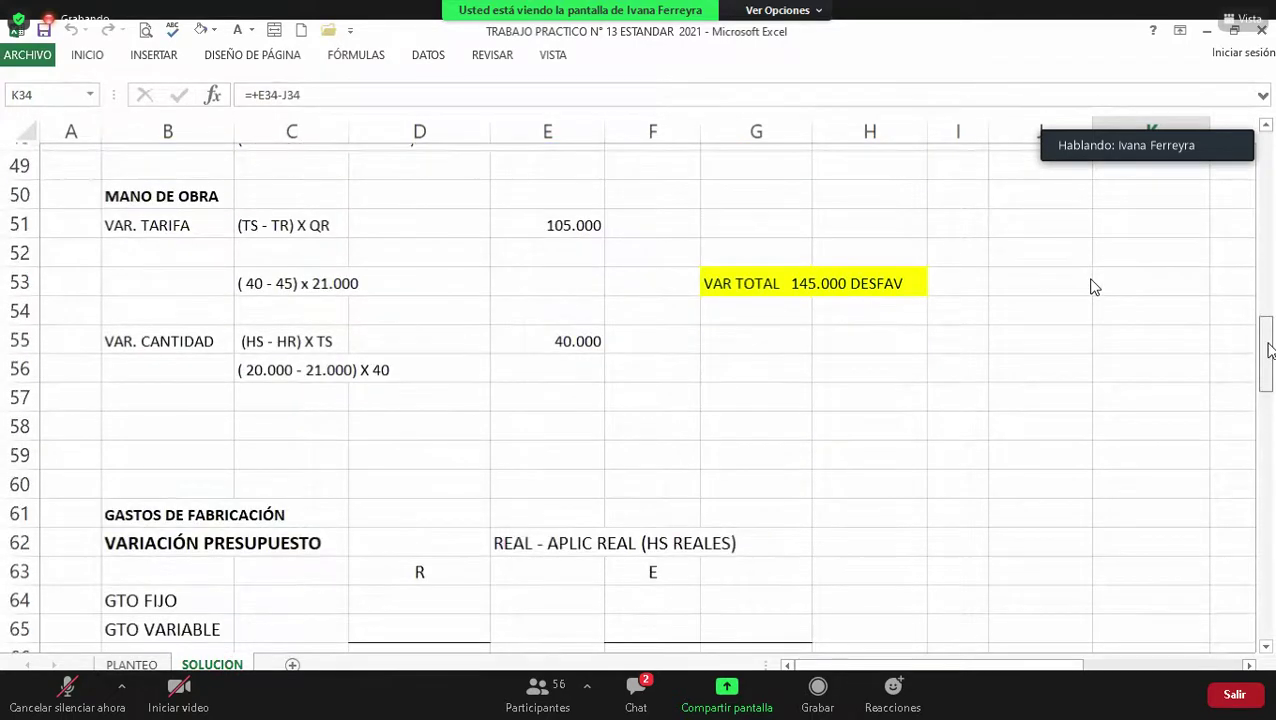
pyautogui.scroll(-1, 1270, 350)
pyautogui.scroll(-2, 1268, 352)
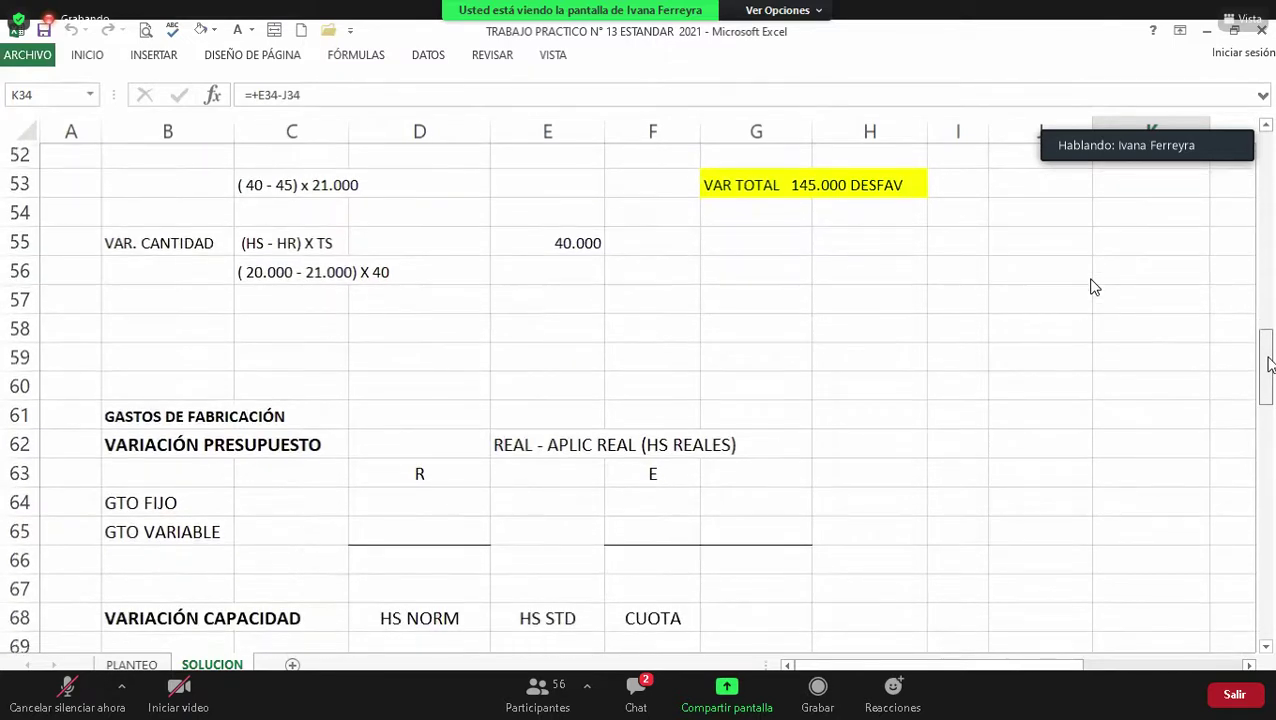
pyautogui.scroll(-2, 1270, 365)
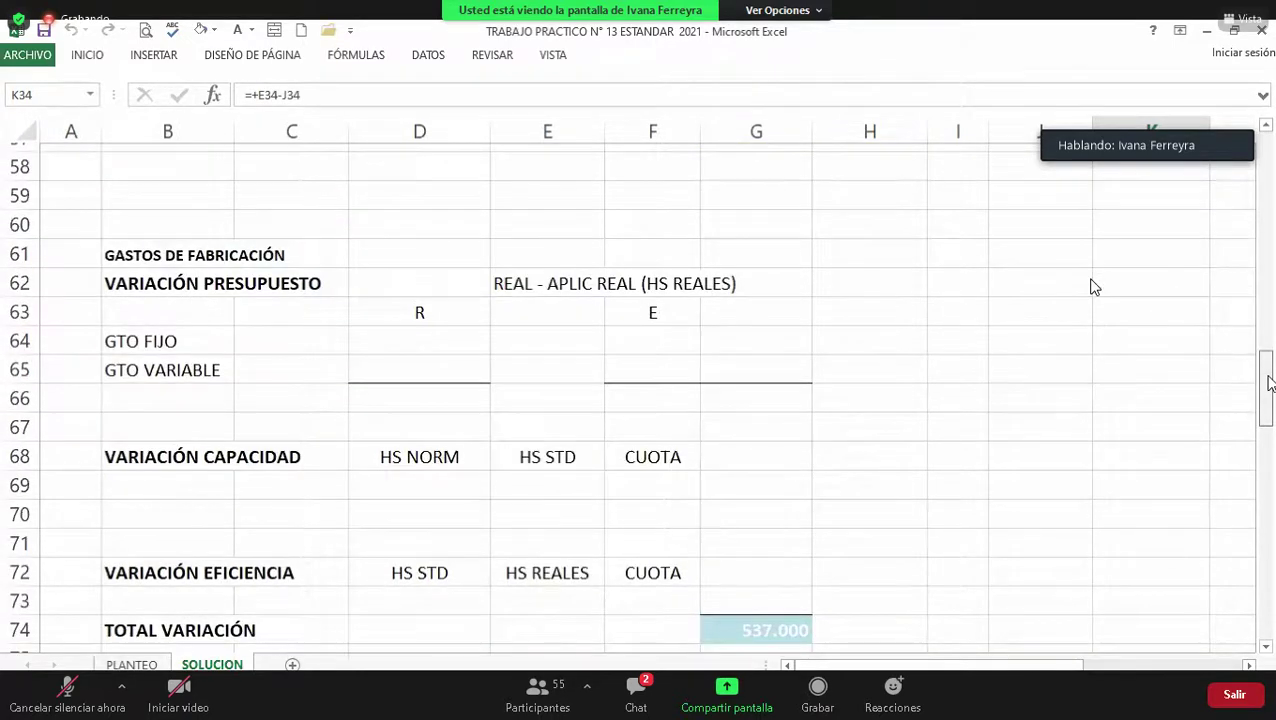
# Step: Change the font colour of the TOTAL VARIACIÓN amount in G74 to black
pyautogui.click(772, 622)
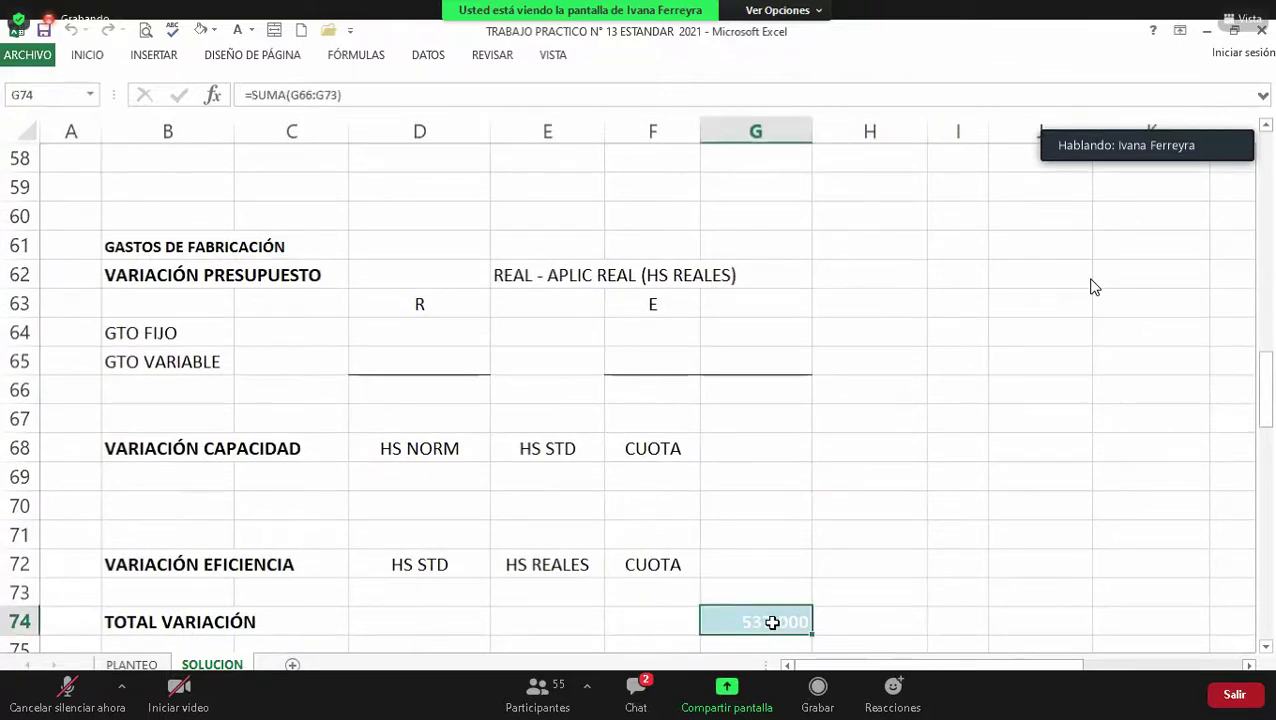
pyautogui.click(254, 32)
pyautogui.click(248, 55)
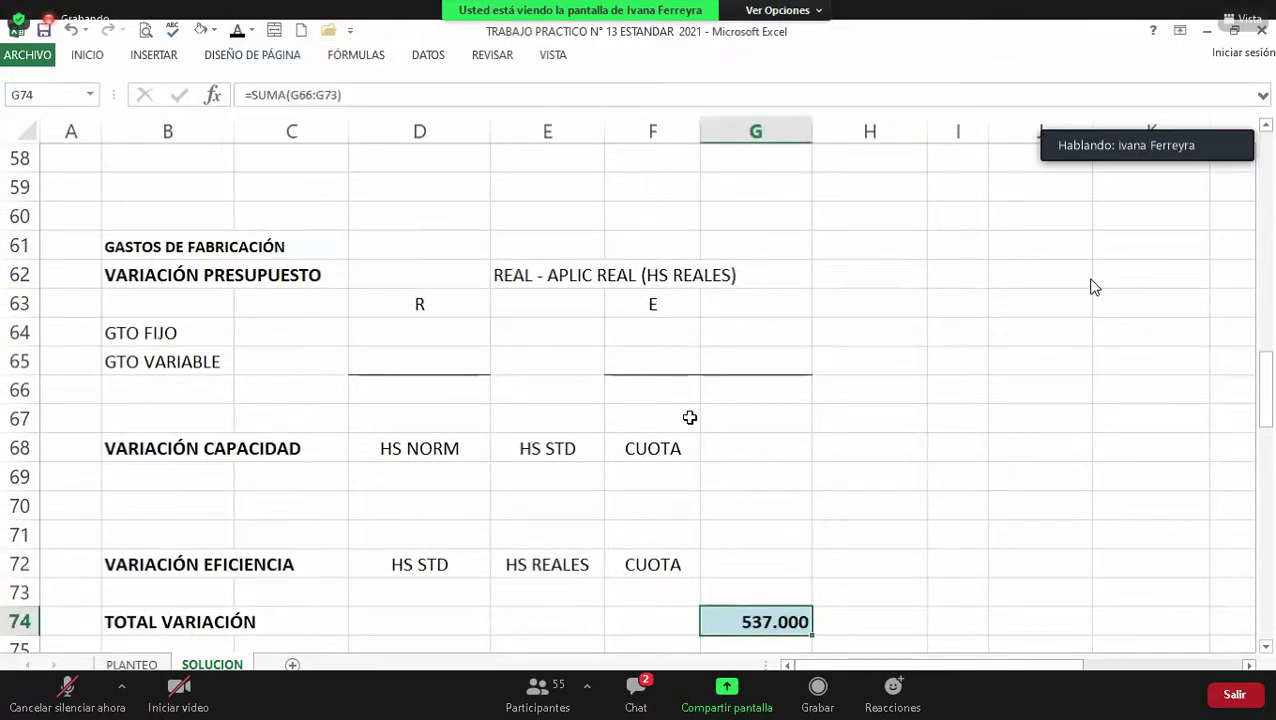
pyautogui.click(897, 613)
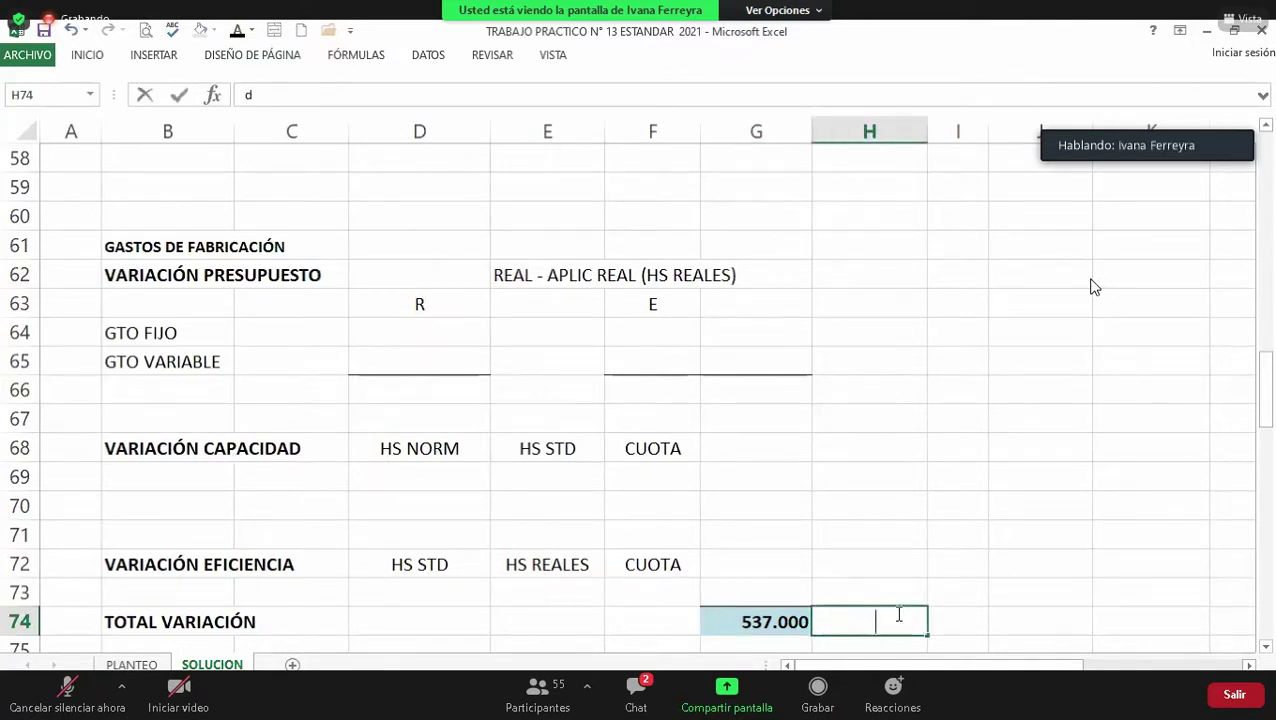
pyautogui.press('Return')
pyautogui.press('Up')
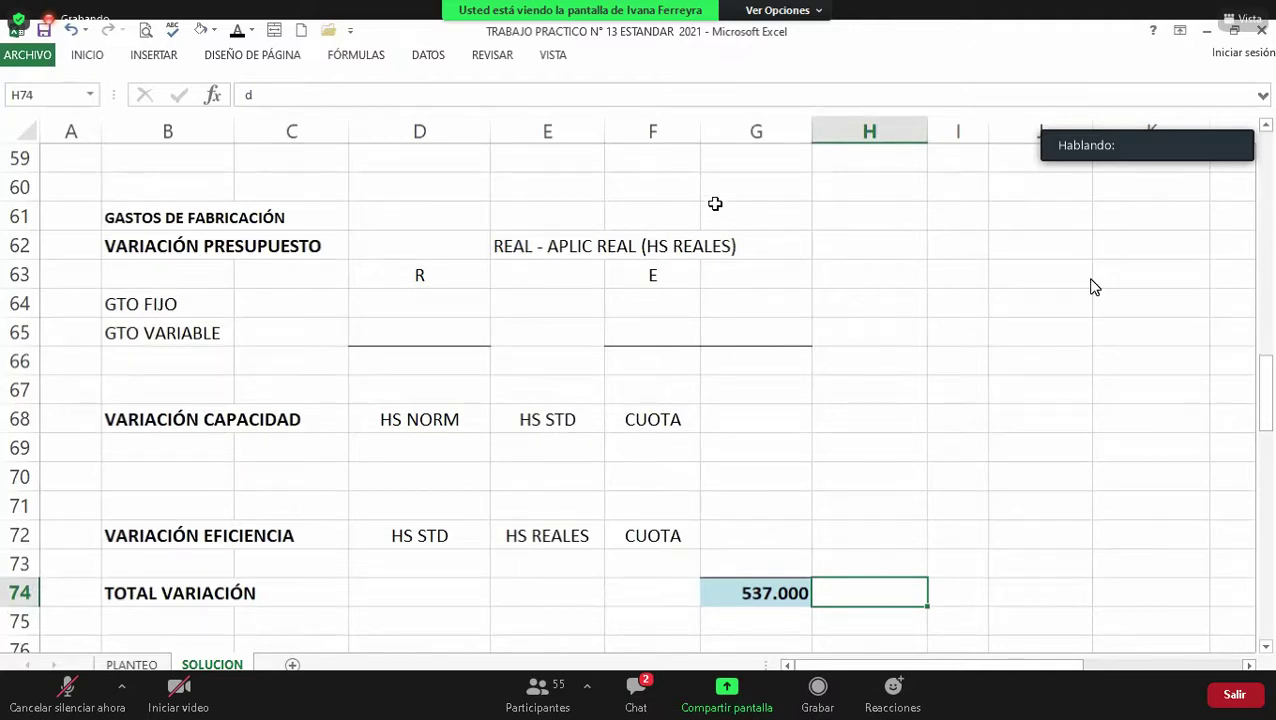
# Step: Review the MATERIA PRIMA and MANO DE OBRA variance calculations and the VARIACIÓN PRESUPUESTO formula heading
pyautogui.click(1267, 128)
pyautogui.click(1267, 128)
pyautogui.click(1267, 128)
pyautogui.click(1267, 128)
pyautogui.click(1267, 128)
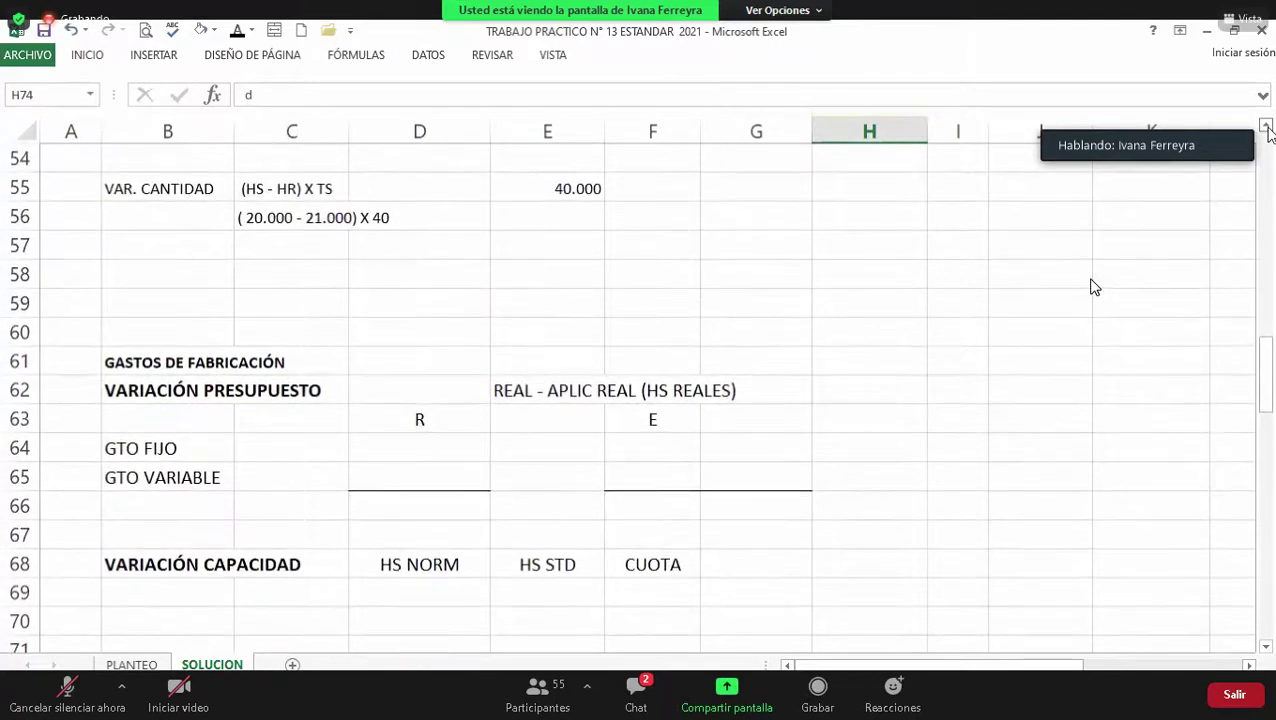
pyautogui.click(1267, 128)
pyautogui.click(1267, 128)
pyautogui.click(1267, 128)
pyautogui.click(1267, 128)
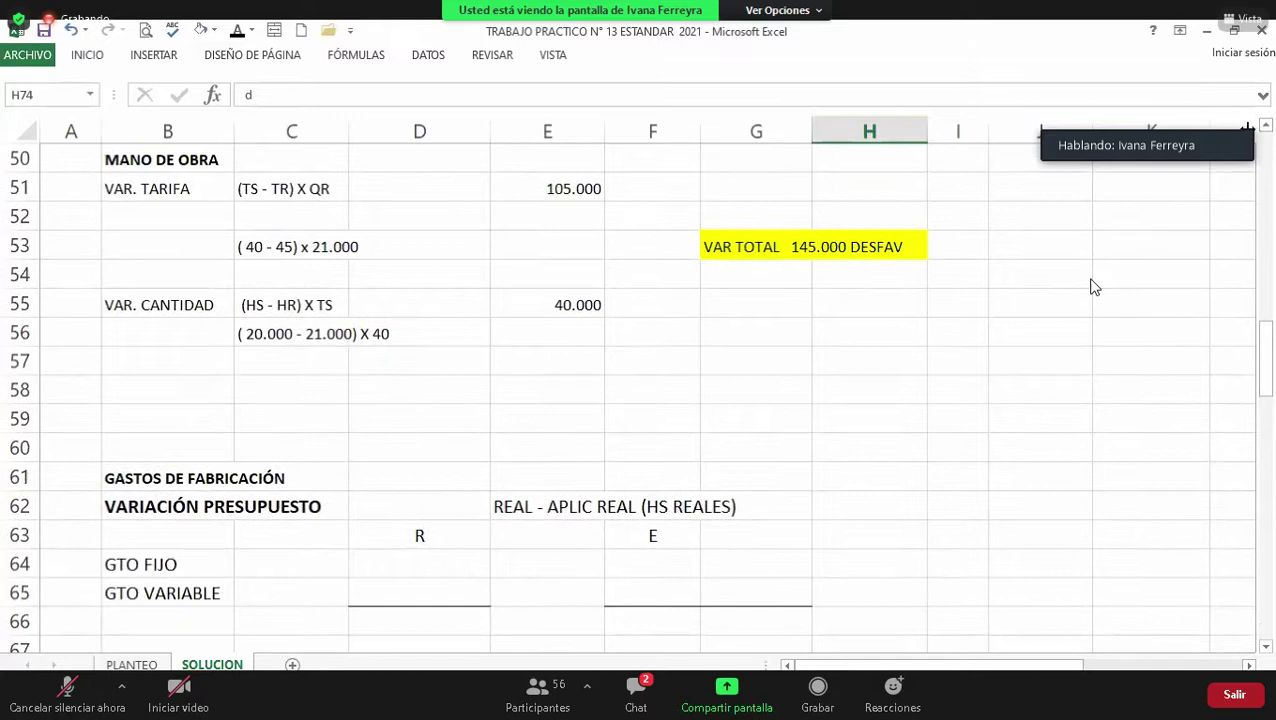
pyautogui.click(1267, 128)
pyautogui.click(1267, 128)
pyautogui.click(1267, 128)
pyautogui.click(1267, 128)
pyautogui.scroll(2, 1267, 135)
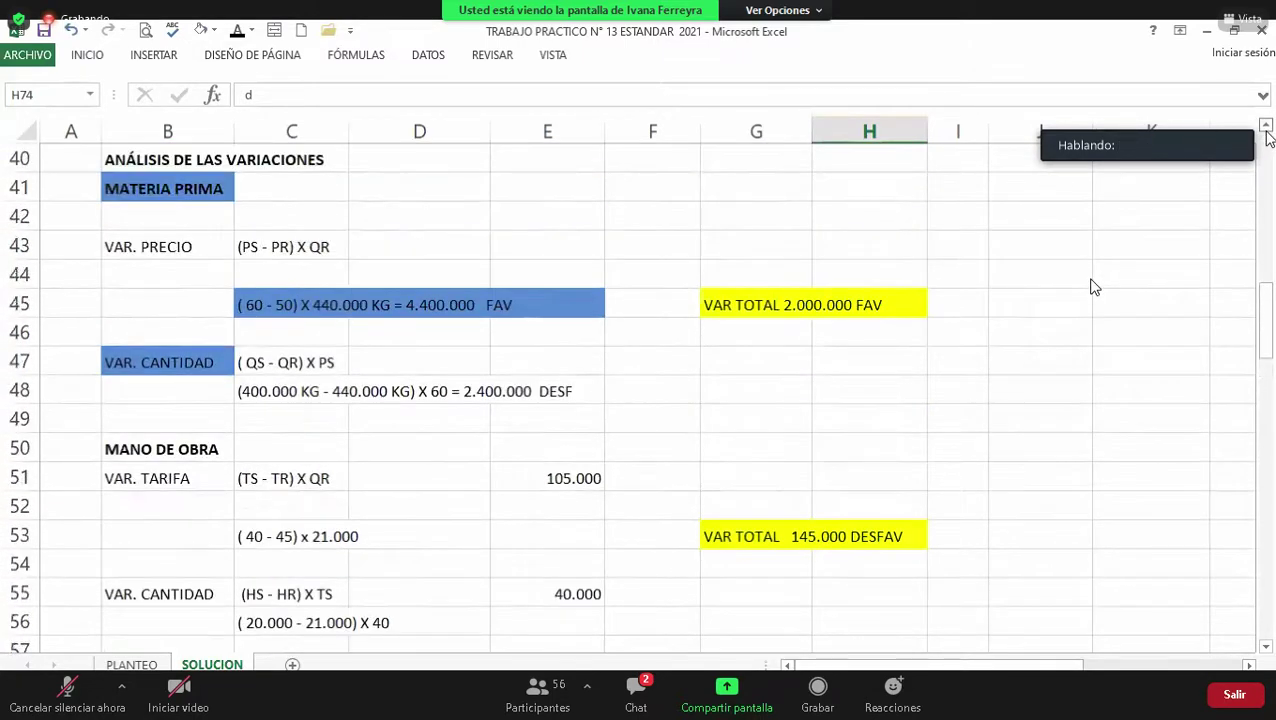
pyautogui.moveTo(1267, 305); pyautogui.dragTo(1267, 346)
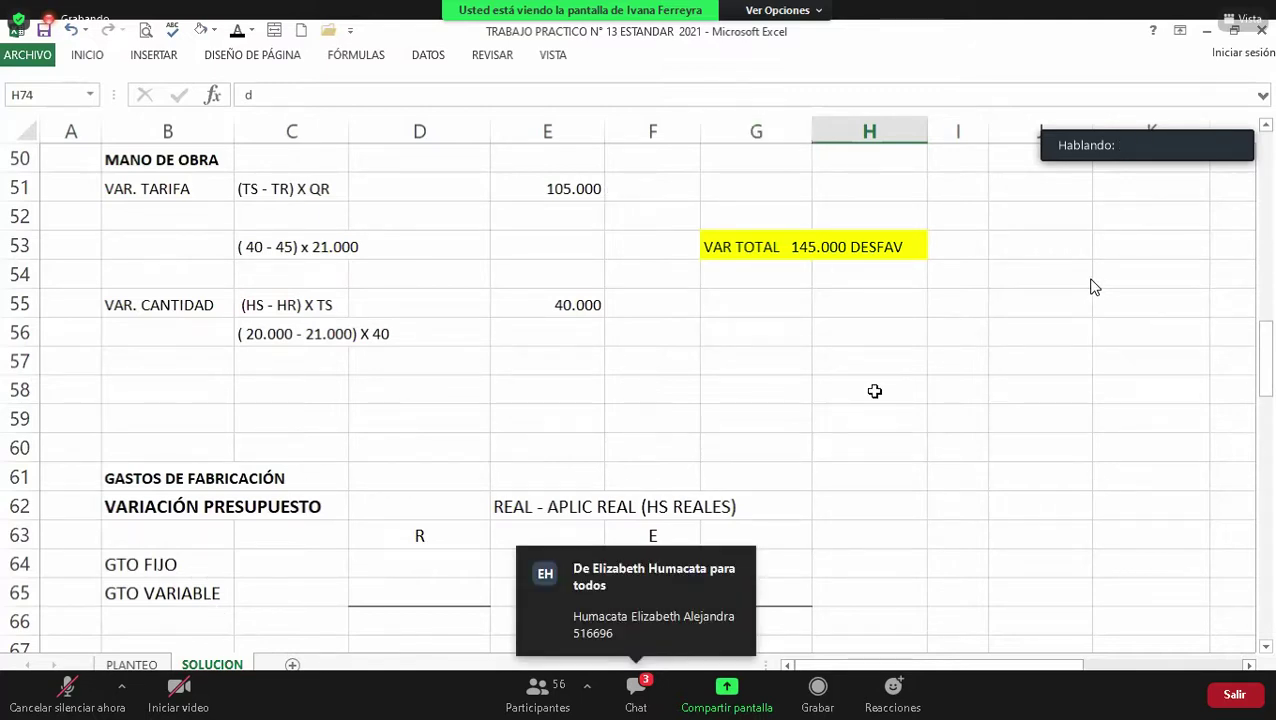
pyautogui.click(968, 440)
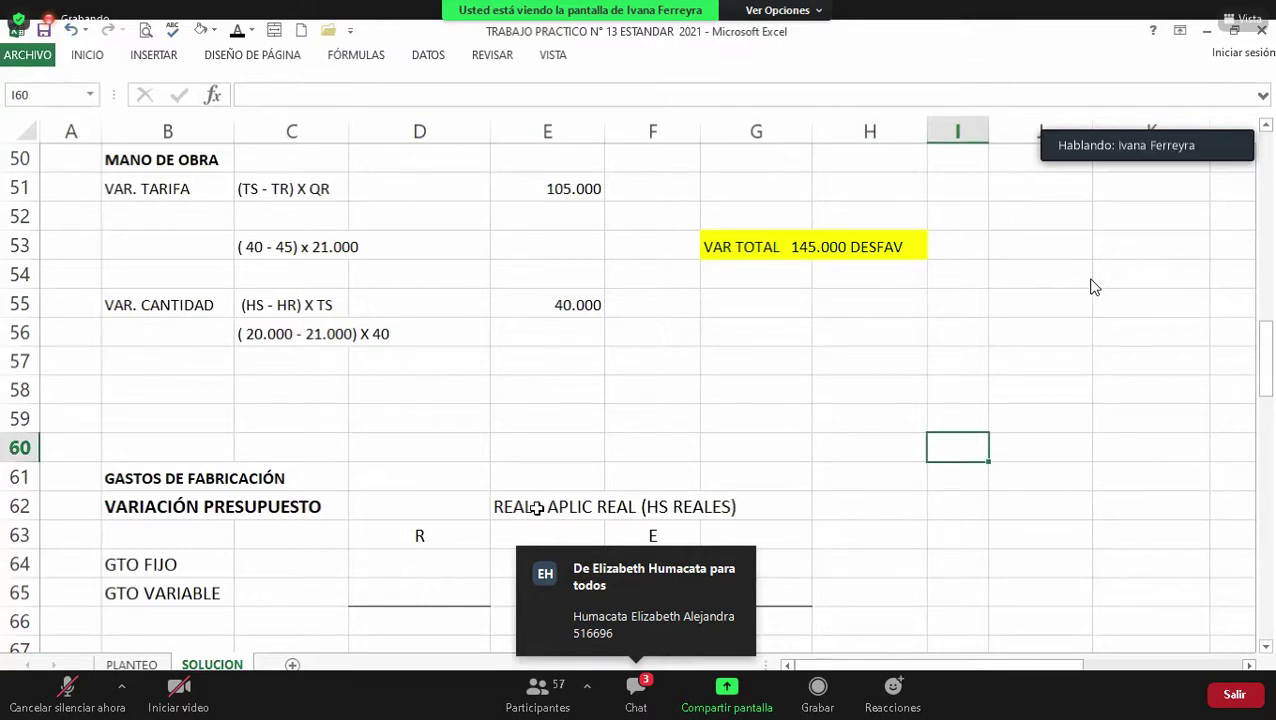
pyautogui.click(510, 506)
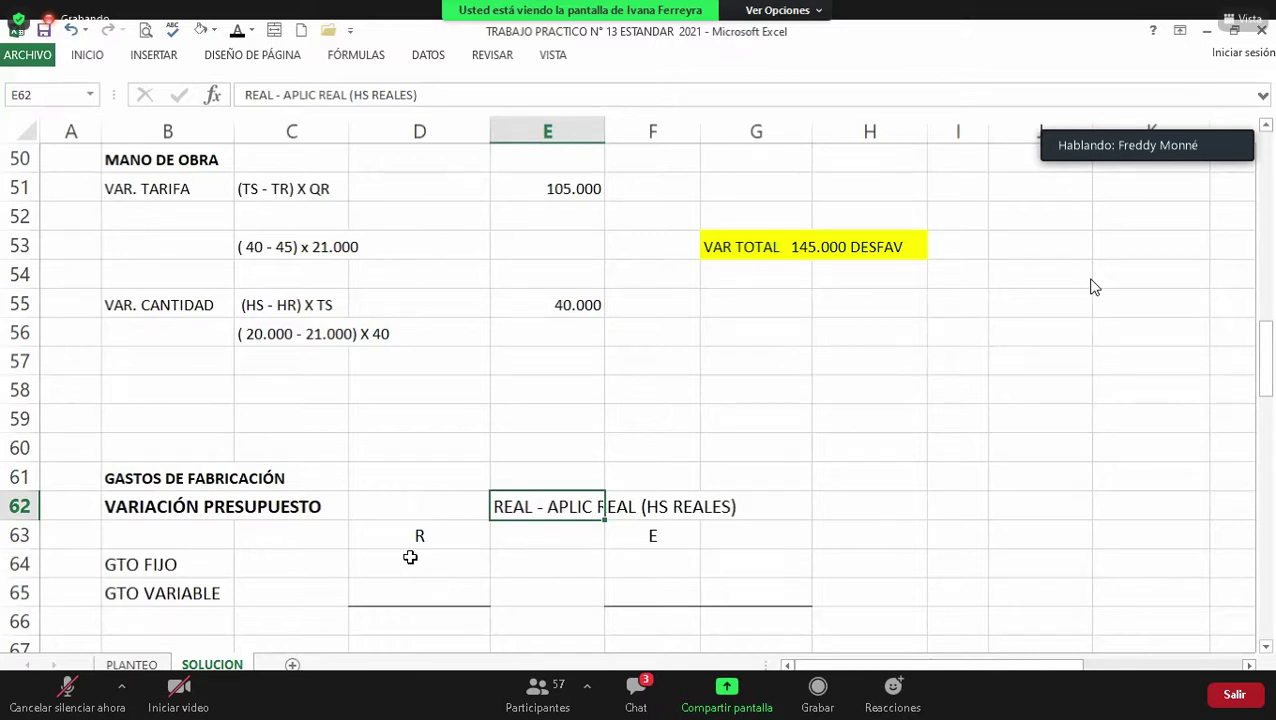
# Step: Hide rows 41 to 56, which hold the MATERIA PRIMA and MANO DE OBRA variance calculations
pyautogui.click(22, 334)
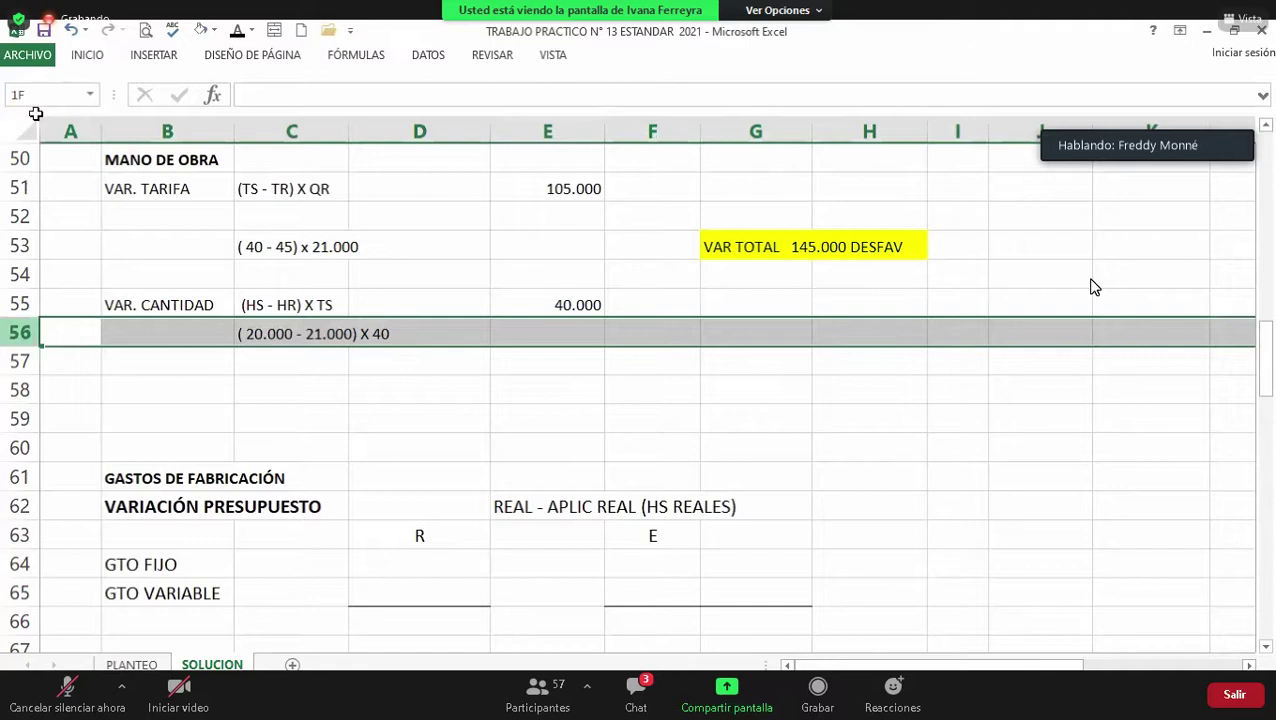
pyautogui.moveTo(35, 113); pyautogui.dragTo(35, 113)
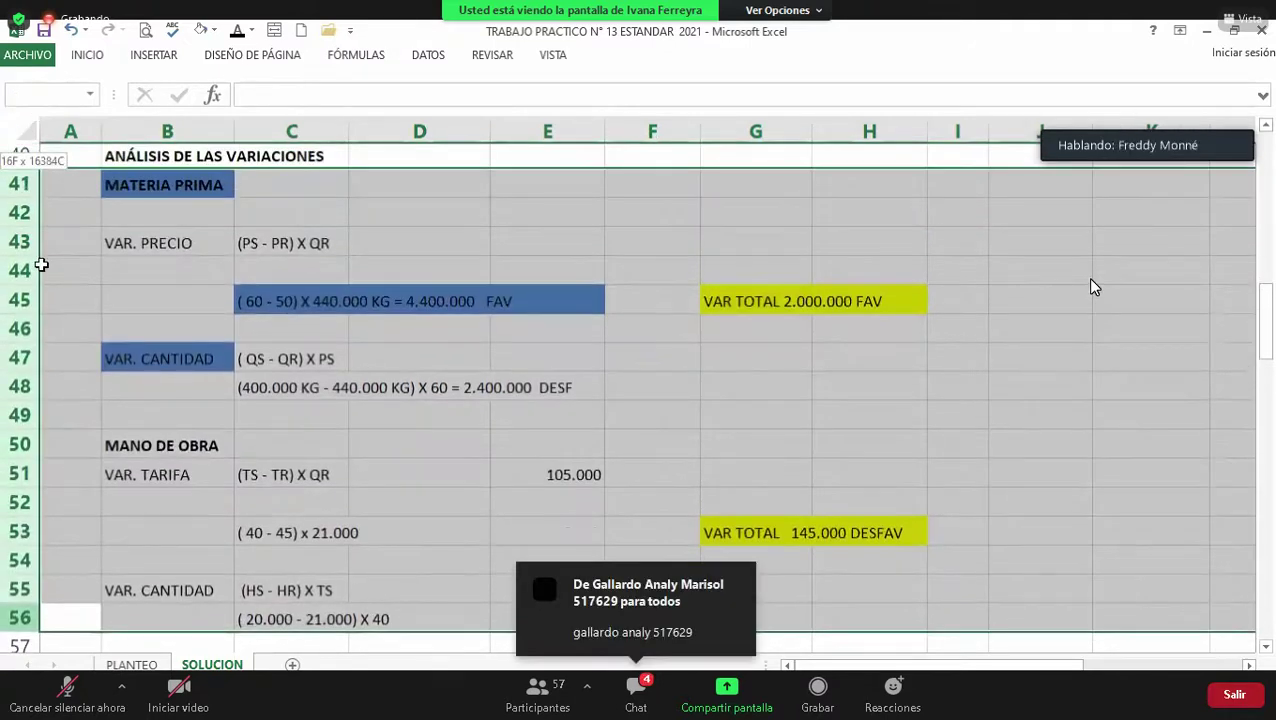
pyautogui.scroll(3, 42, 362)
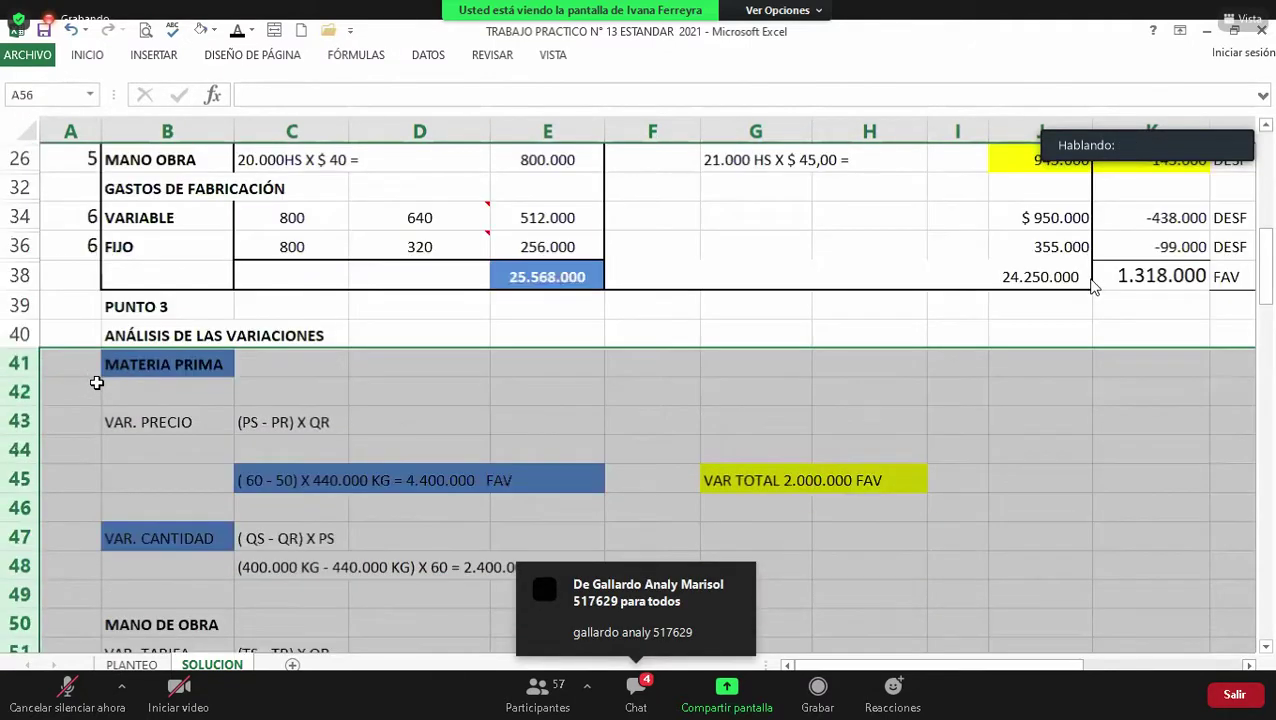
pyautogui.rightClick(100, 390)
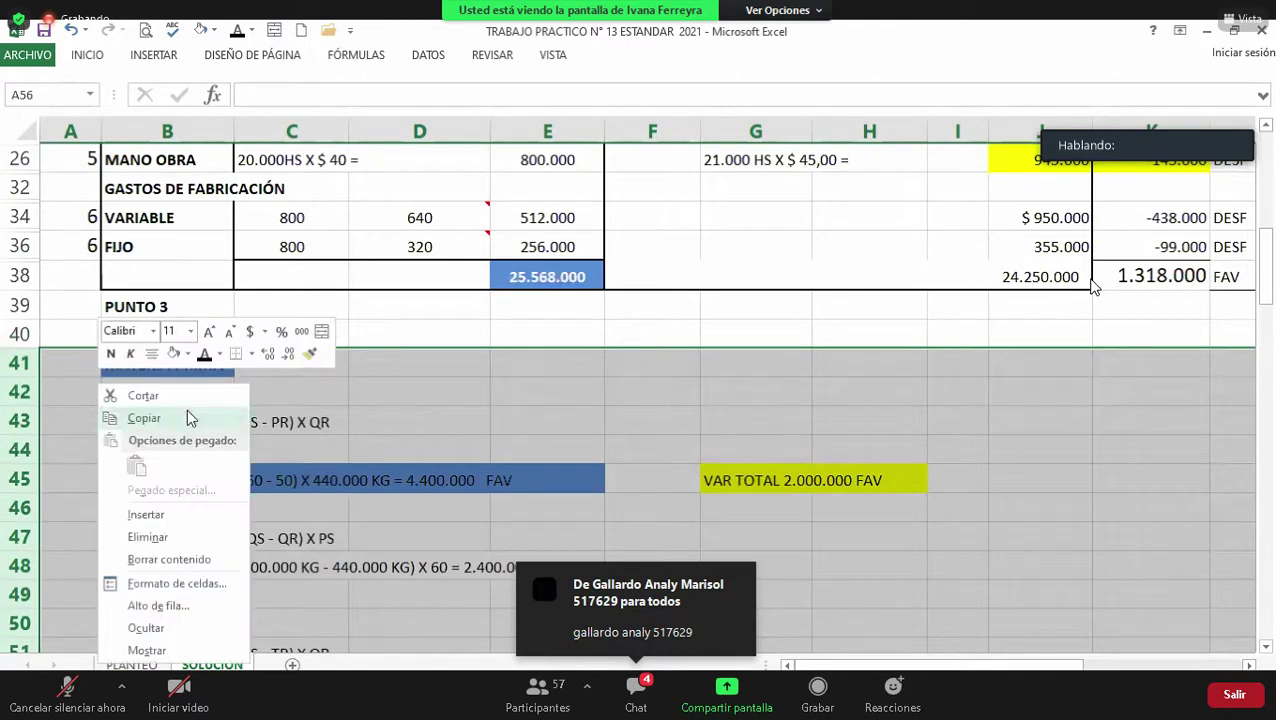
pyautogui.click(146, 628)
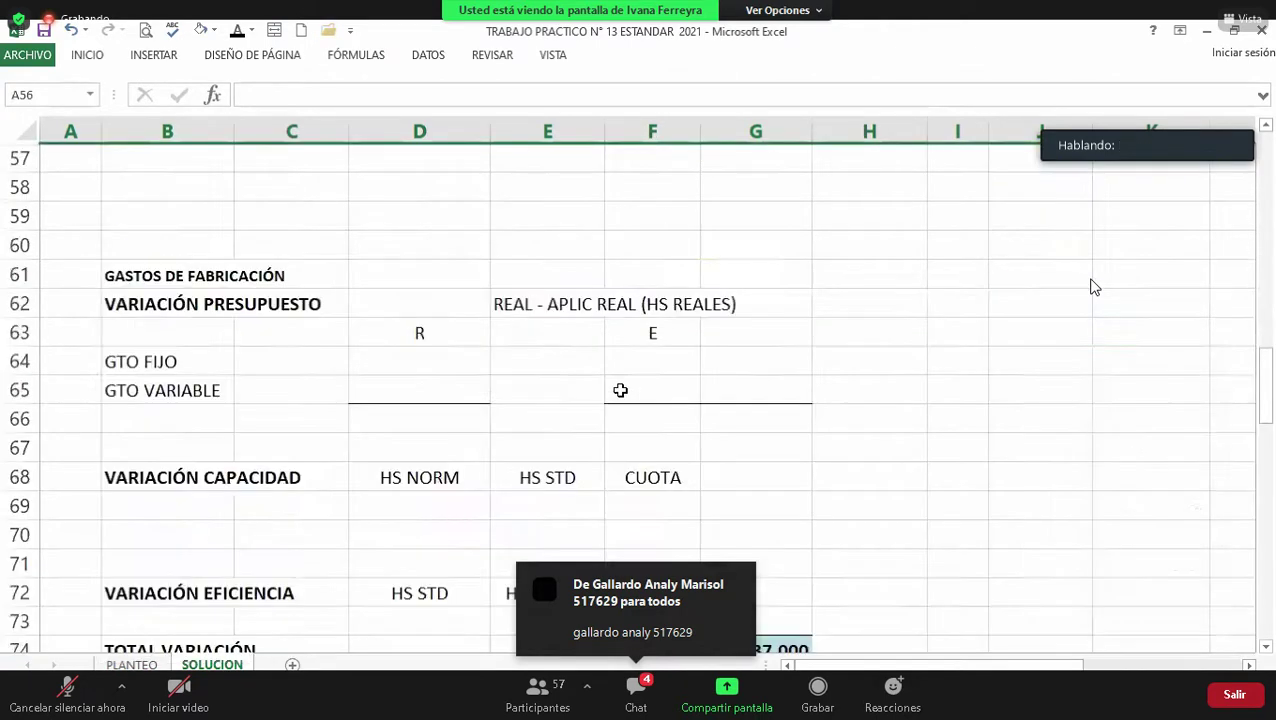
# Step: Change the font colour of the real GTO FIJO amount in D64 to black
pyautogui.press('Up')
pyautogui.press('Up')
pyautogui.press('Up')
pyautogui.press('Up')
pyautogui.press('Up')
pyautogui.press('Up')
pyautogui.press('Up')
pyautogui.press('Up')
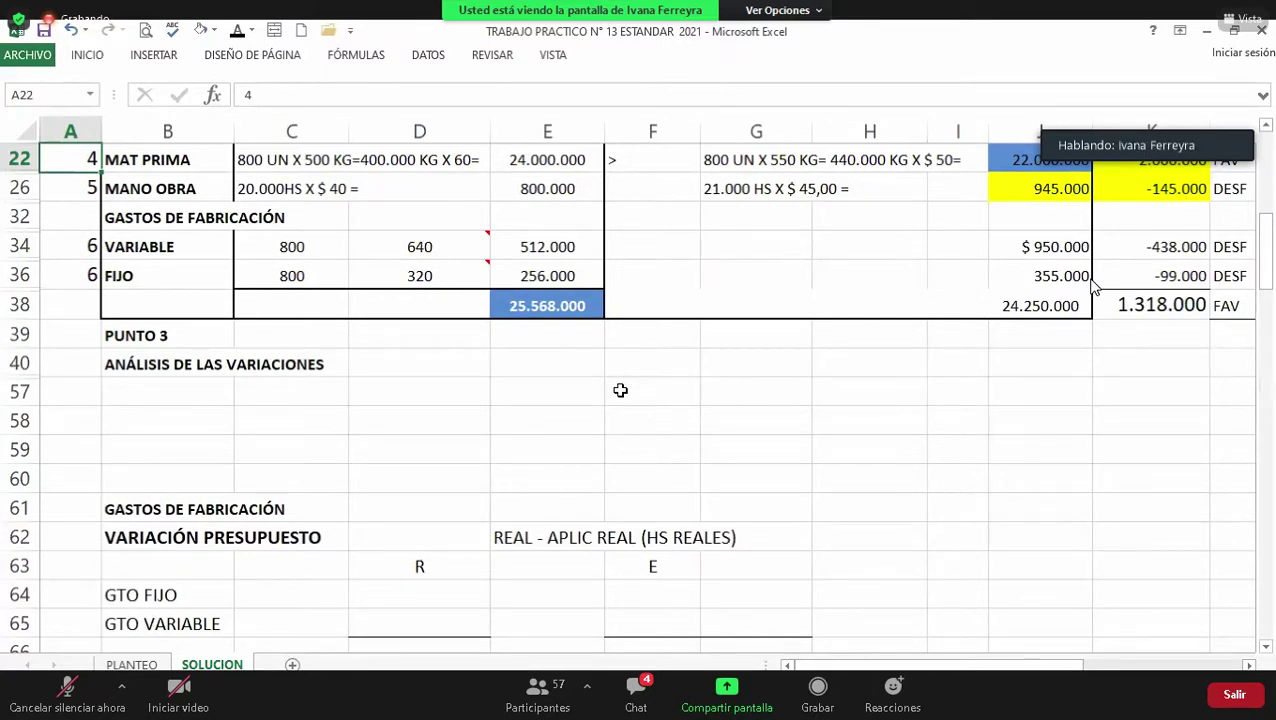
pyautogui.click(448, 585)
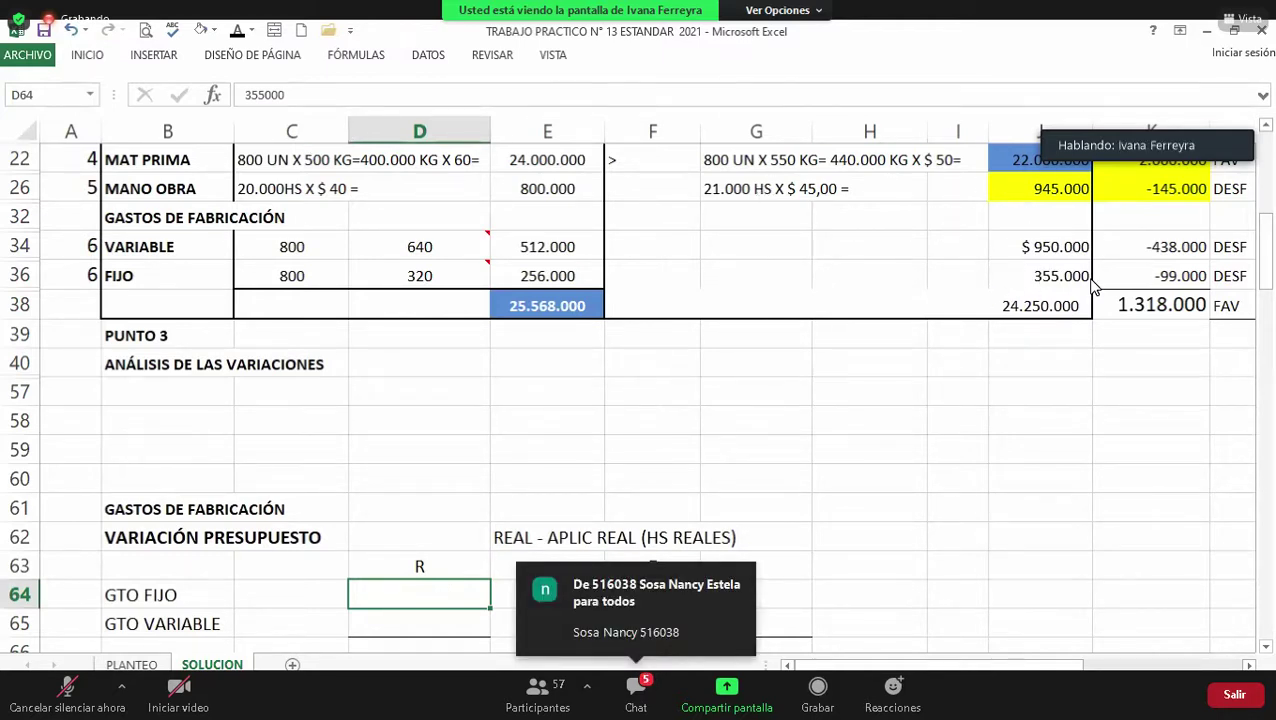
pyautogui.click(237, 35)
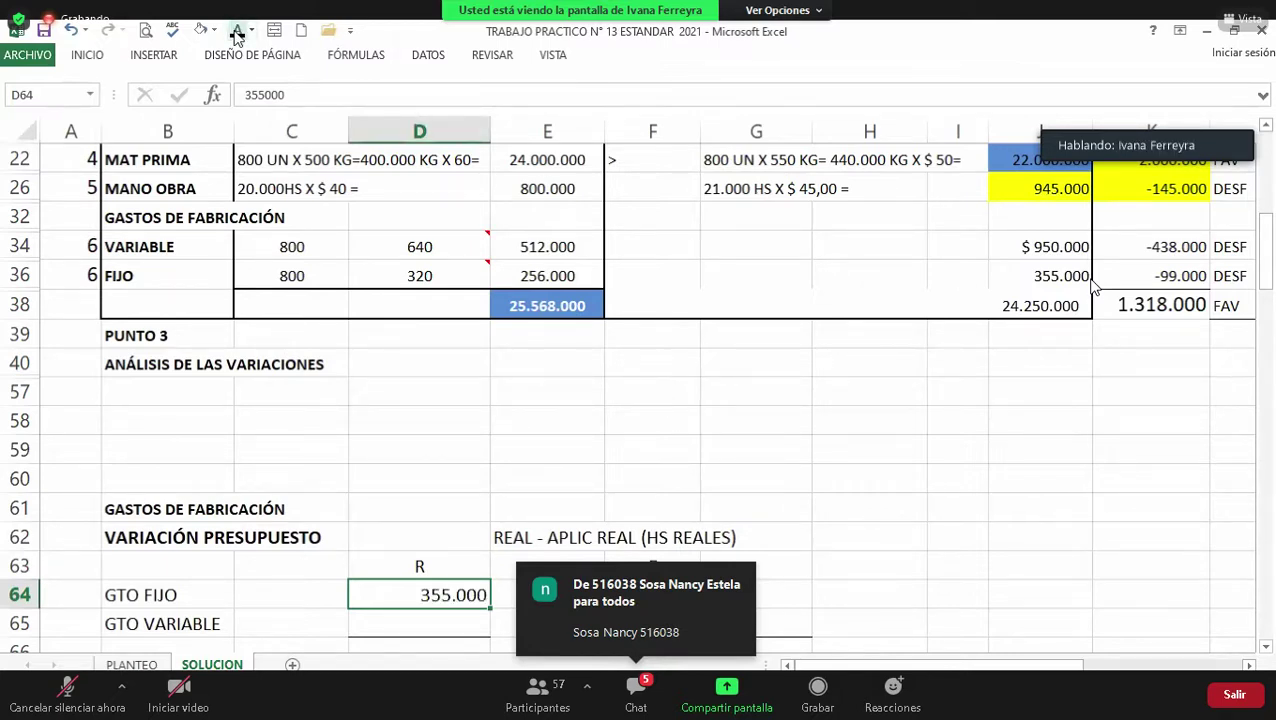
# Step: Change the font colour of the standard GTO FIJO amount in F64 and its calculation 16000 x 20 in E64 to black
pyautogui.press('Right')
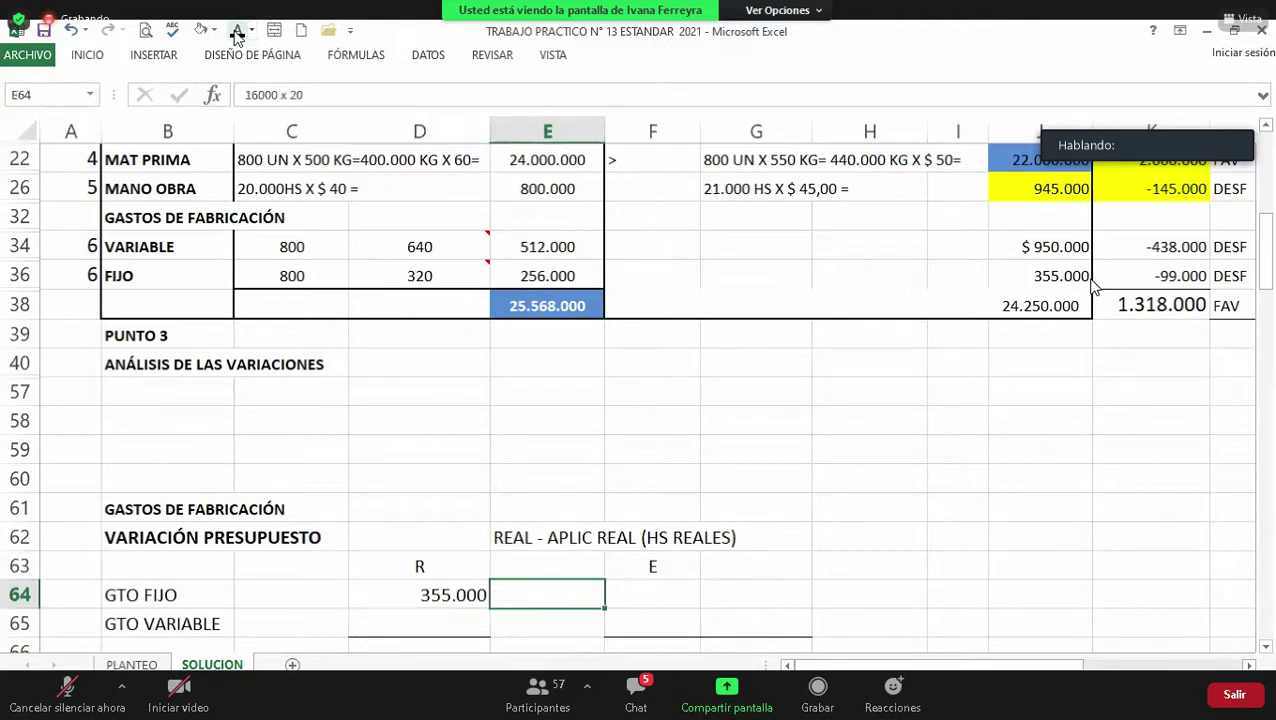
pyautogui.press('Right')
pyautogui.press('Right')
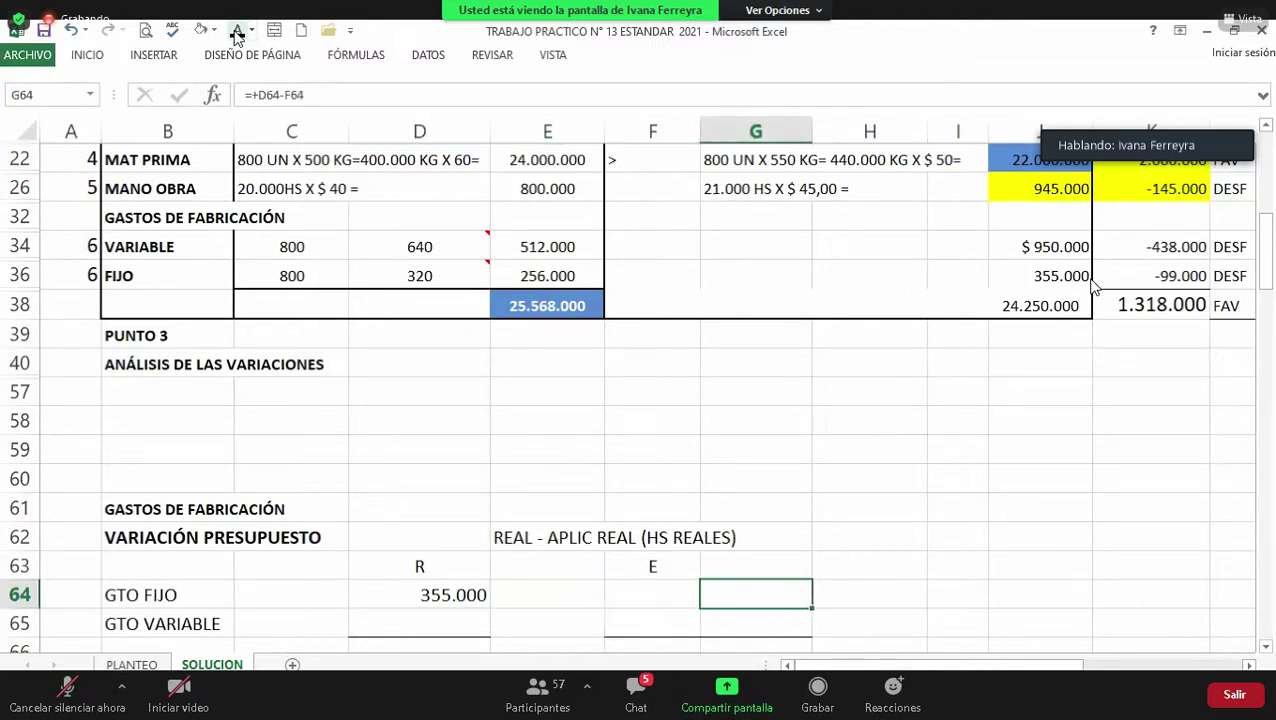
pyautogui.press('Right')
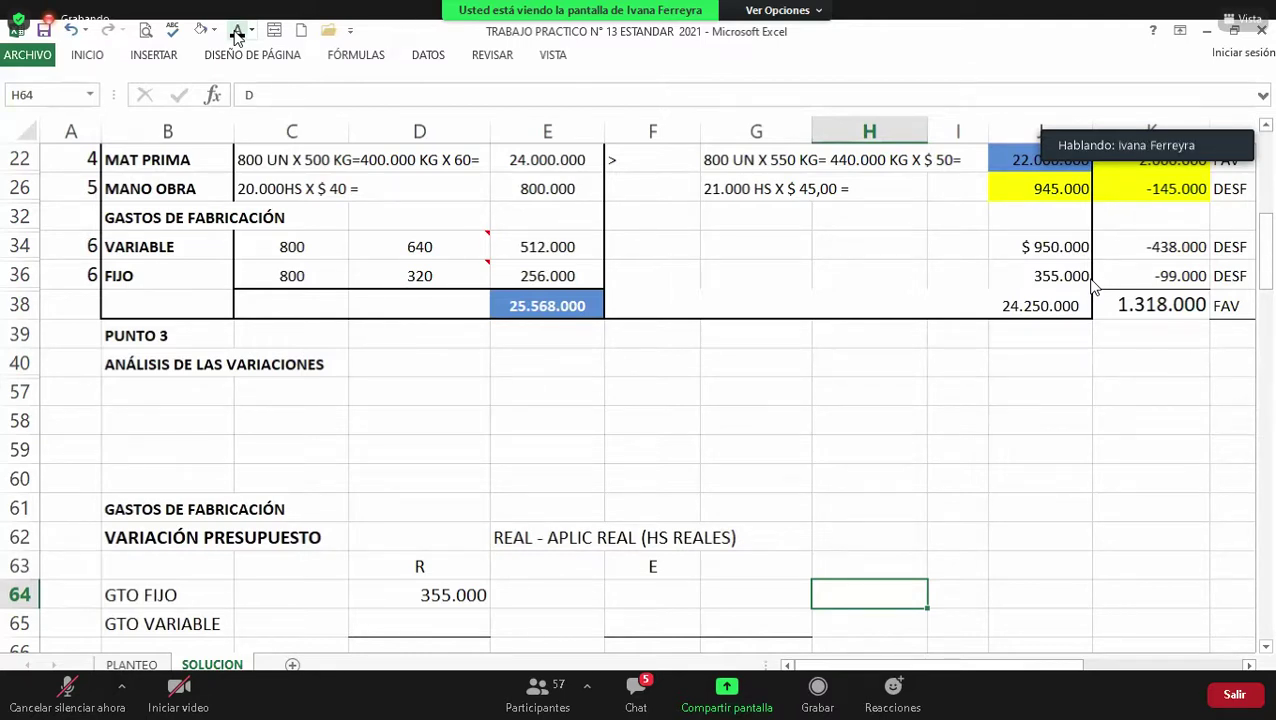
pyautogui.press('Left')
pyautogui.press('Left')
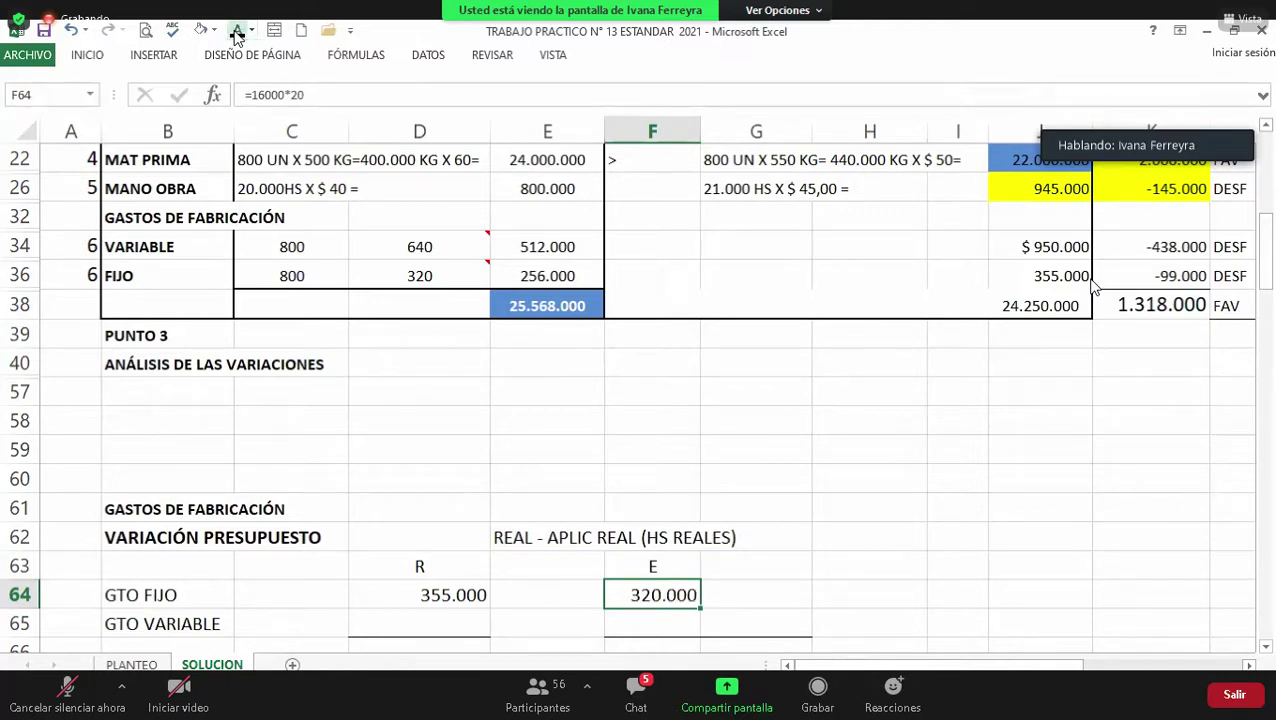
pyautogui.press('Left')
pyautogui.write('16000 x 20')
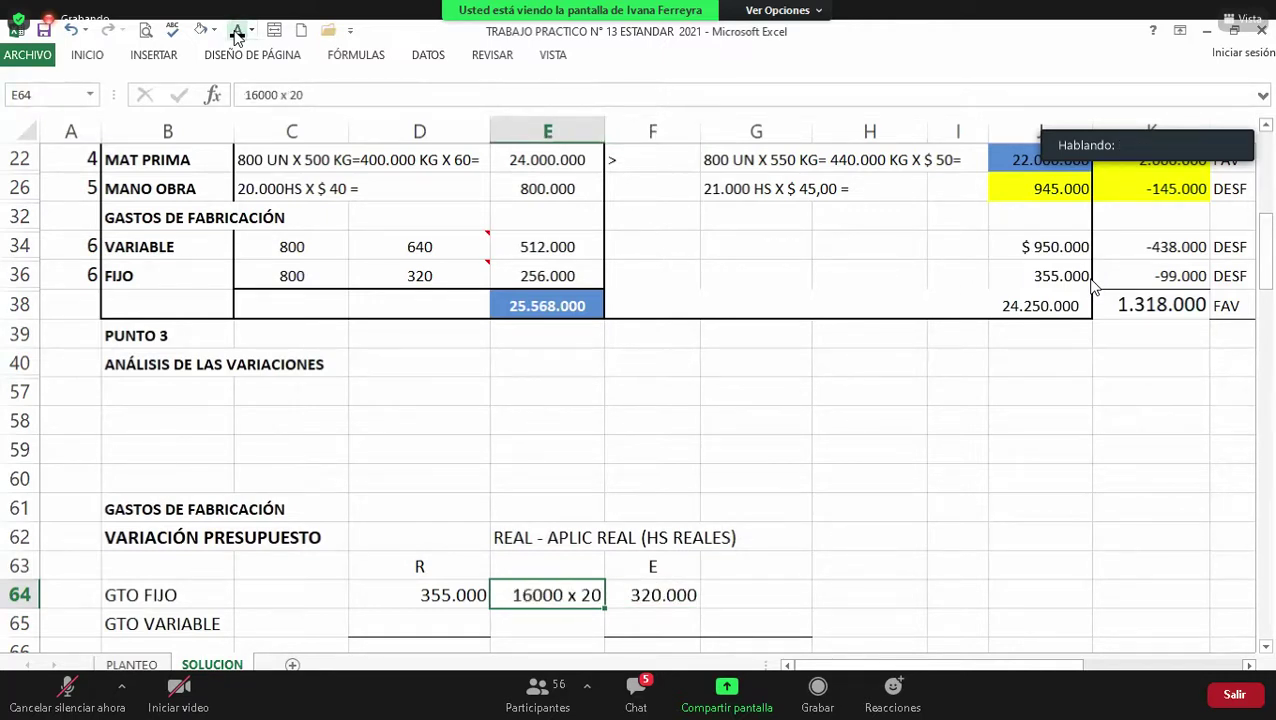
pyautogui.press('Return')
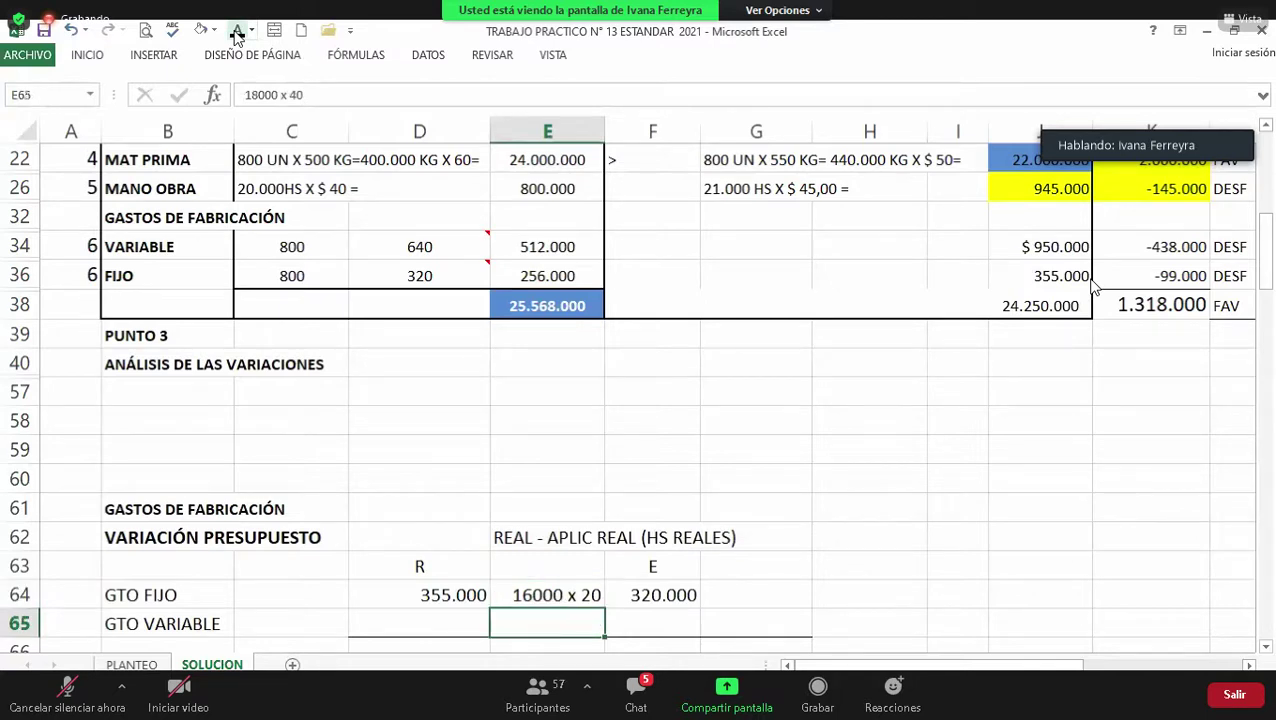
# Step: Examine the contents of the GTO VARIABLE and GTO FIJO cells in the VARIACIÓN PRESUPUESTO section
pyautogui.press('Left')
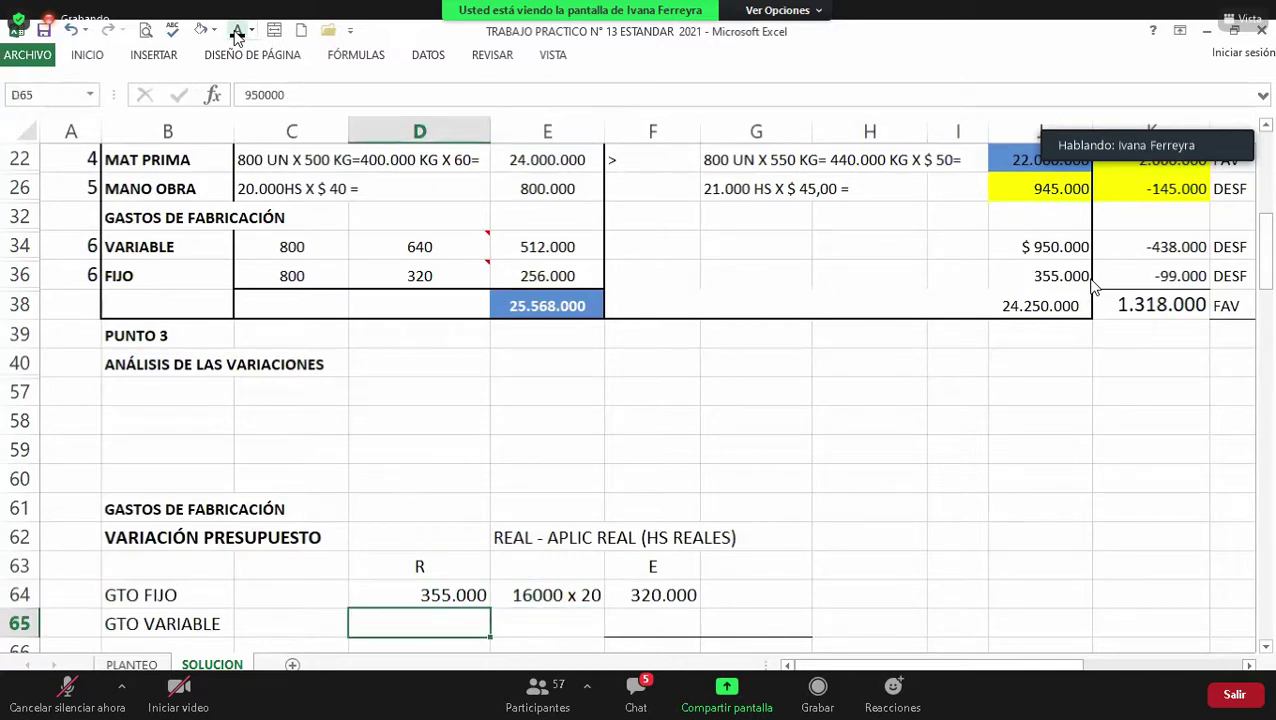
pyautogui.press('Right')
pyautogui.press('Right')
pyautogui.press('Right')
pyautogui.press('Up')
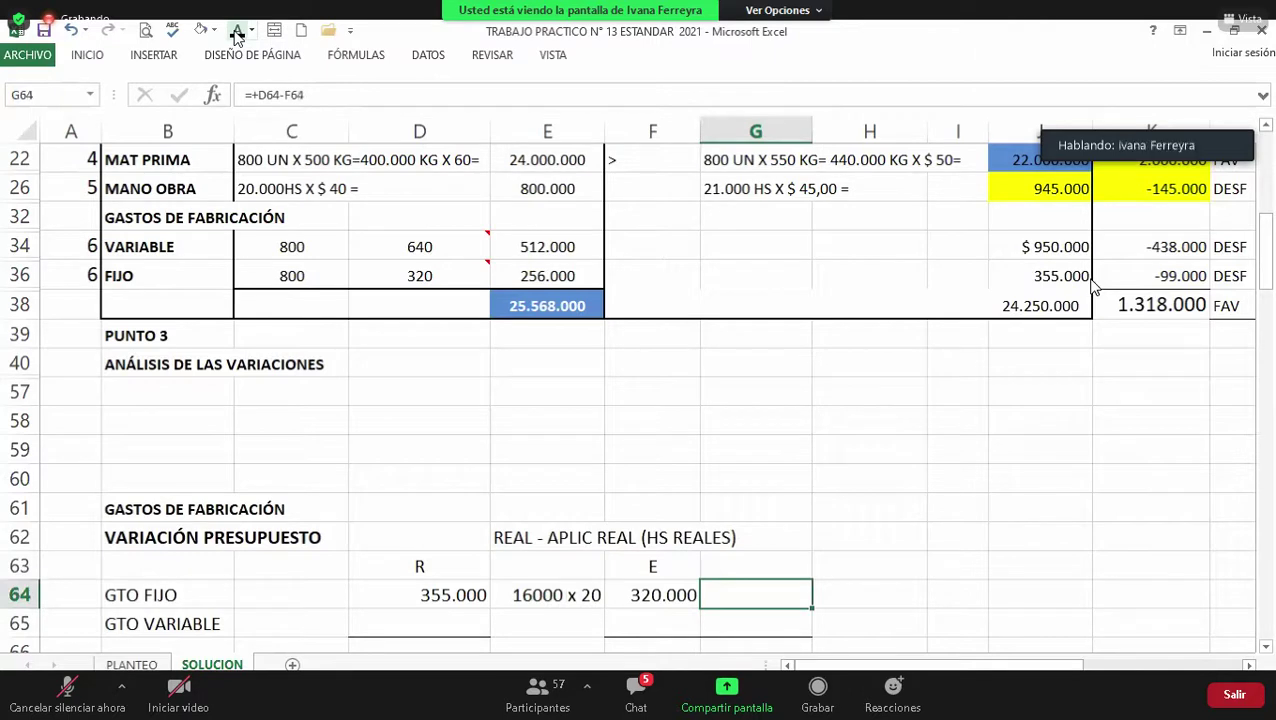
pyautogui.press('Left')
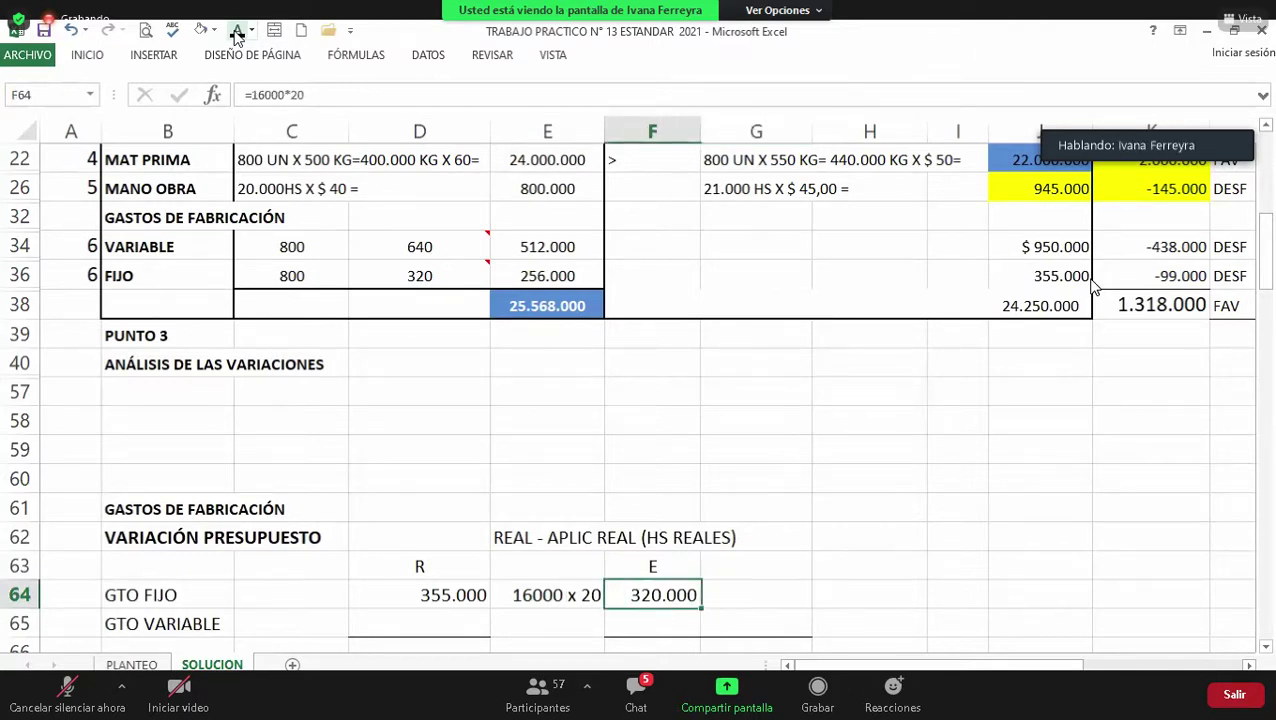
pyautogui.press('Left')
pyautogui.press('Left')
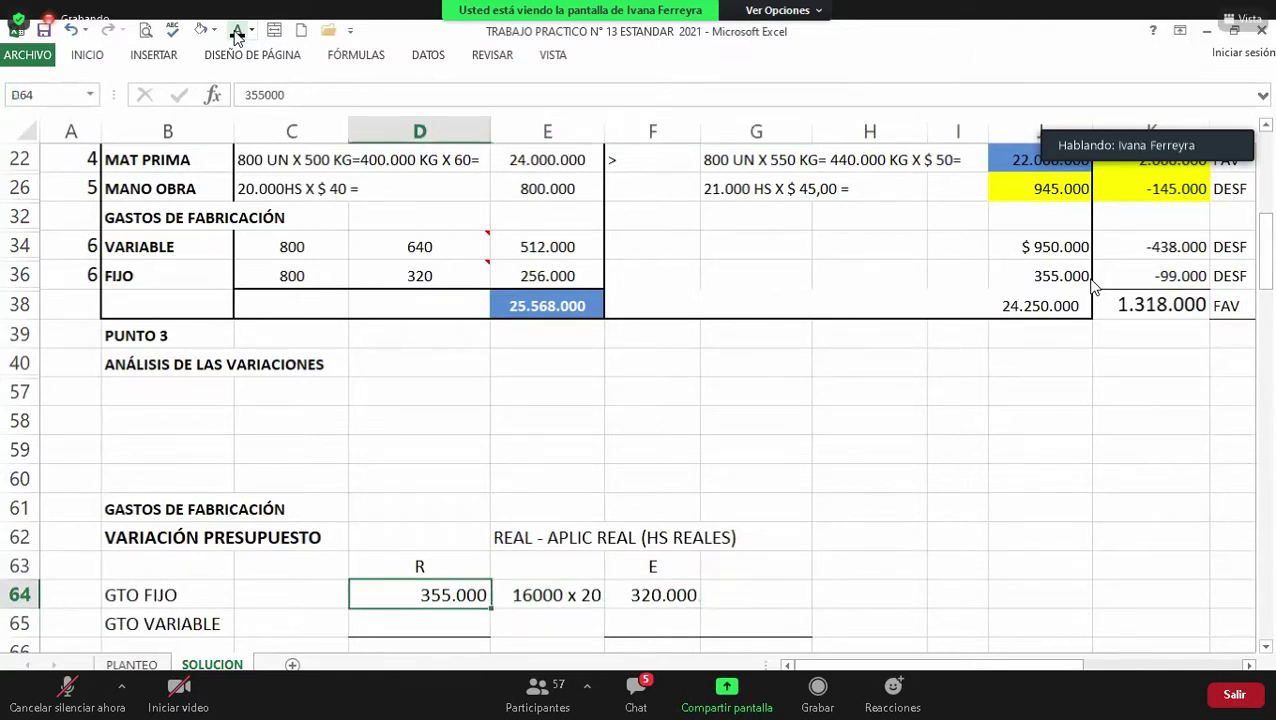
# Step: Change the font colour of the DESVIO heading in G63, the GTO FIJO deviation in G64 and its D mark in H64 to black
pyautogui.press('Right')
pyautogui.press('Right')
pyautogui.press('Right')
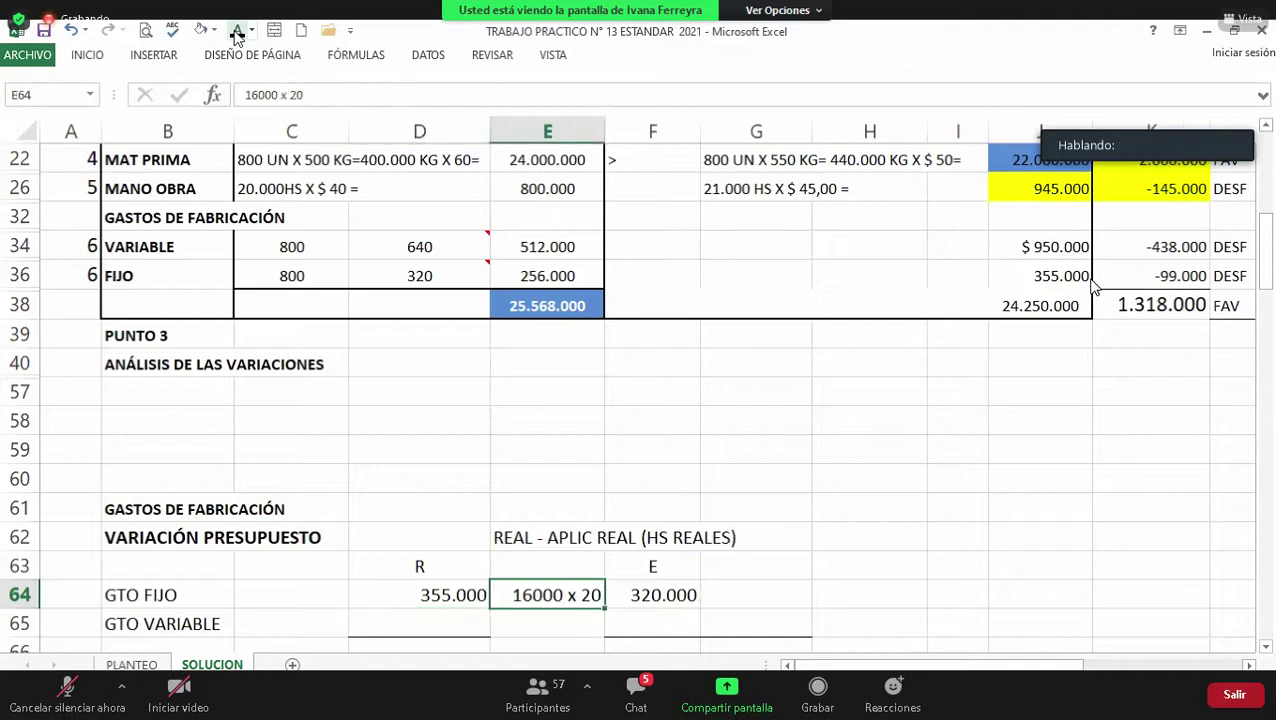
pyautogui.press('Up')
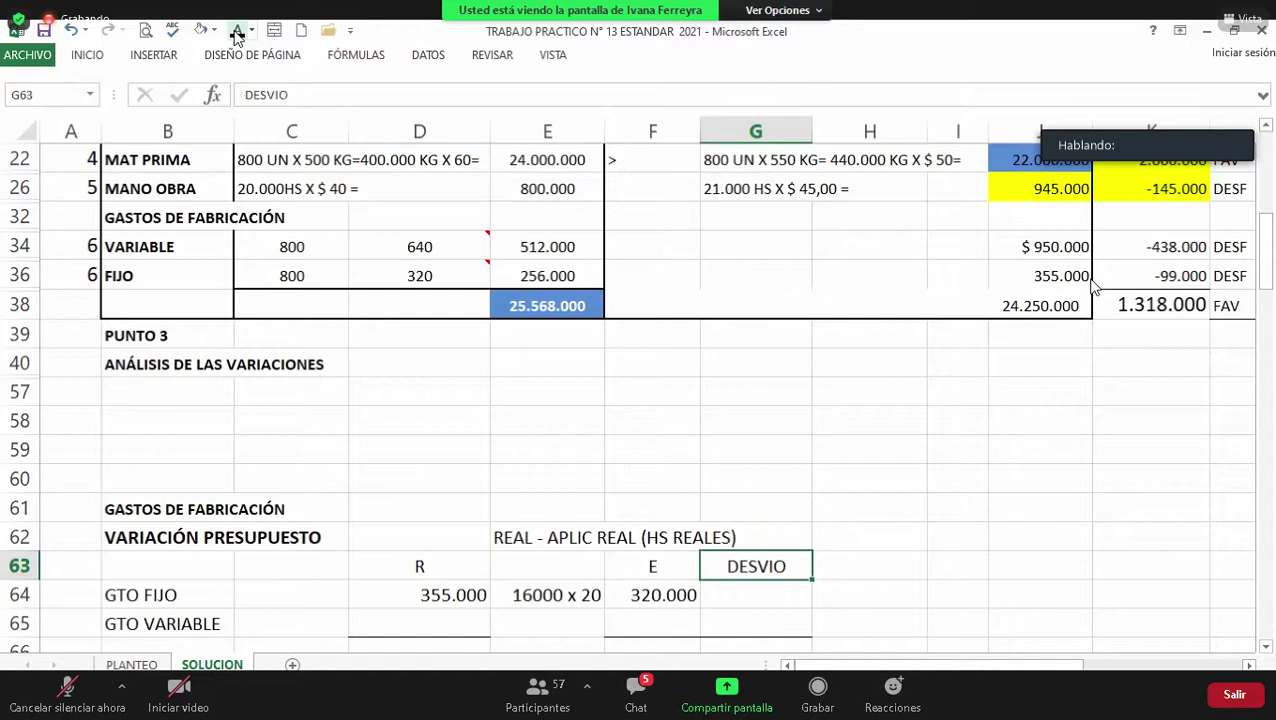
pyautogui.press('Down')
pyautogui.click(237, 35)
pyautogui.press('Right')
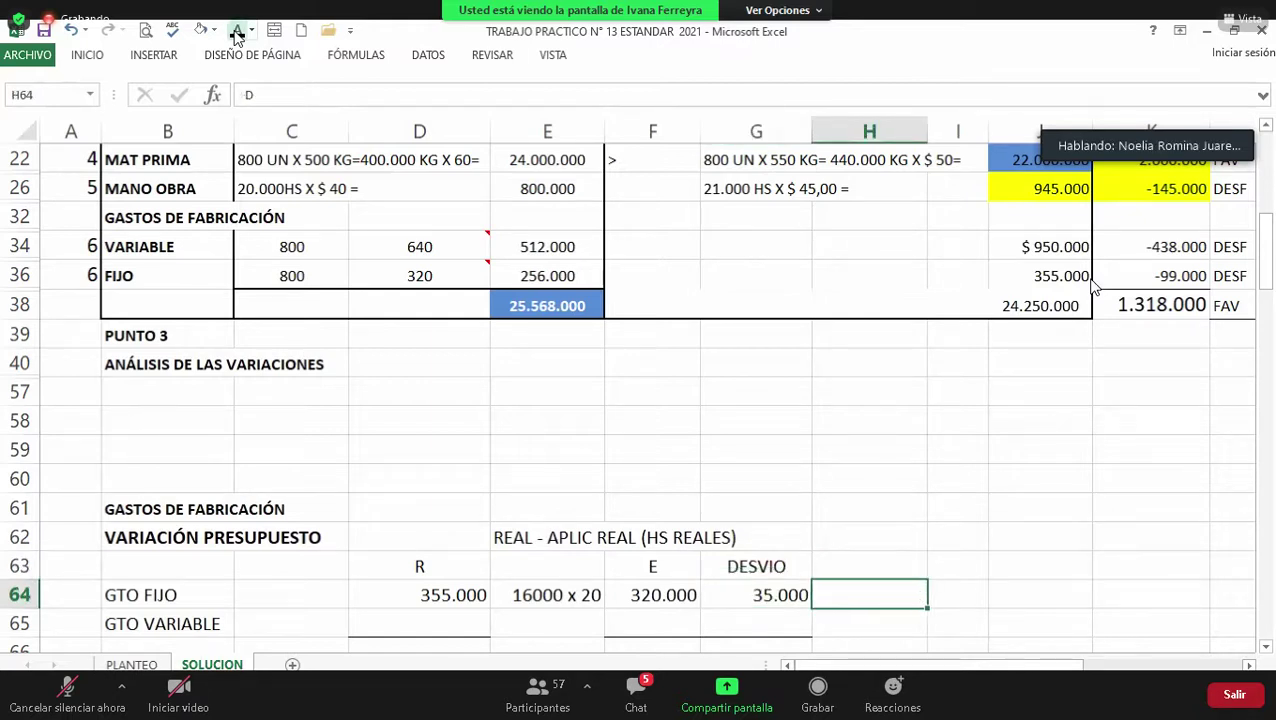
# Step: Change the font colour of the real GTO VARIABLE amount in D65 to black
pyautogui.press('Left')
pyautogui.press('Left')
pyautogui.press('Left')
pyautogui.press('Left')
pyautogui.press('Left')
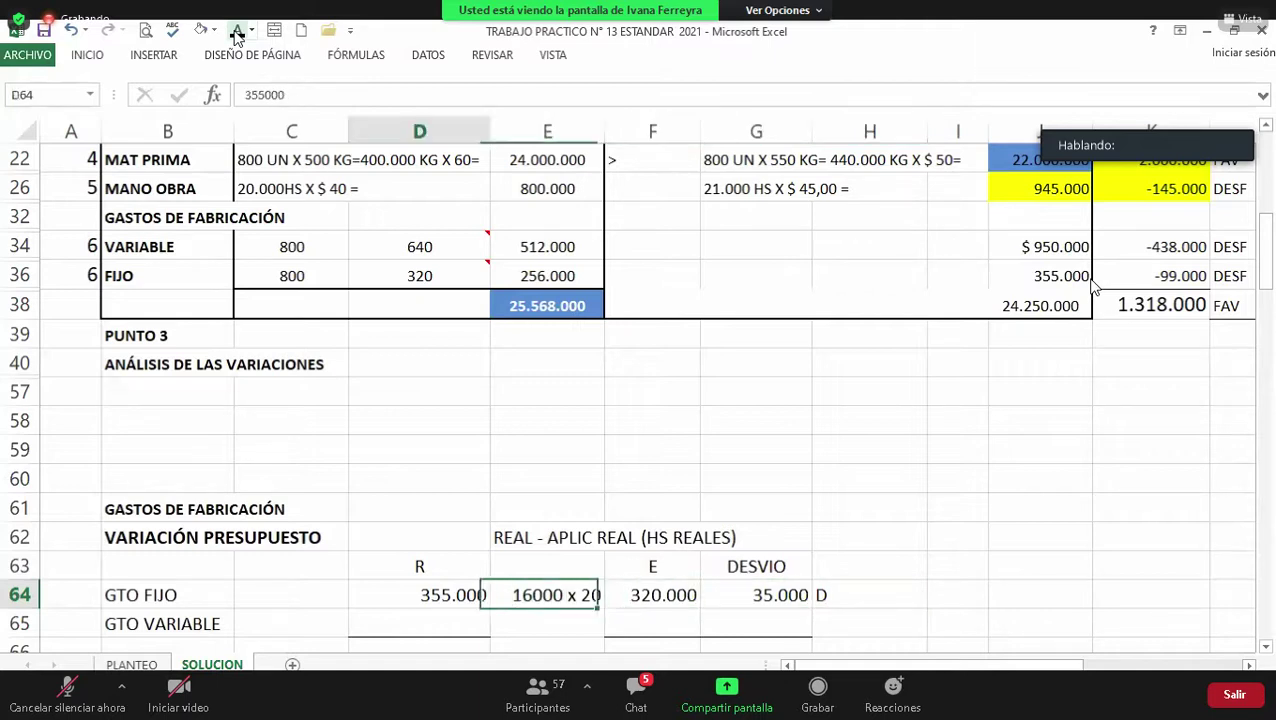
pyautogui.press('Right')
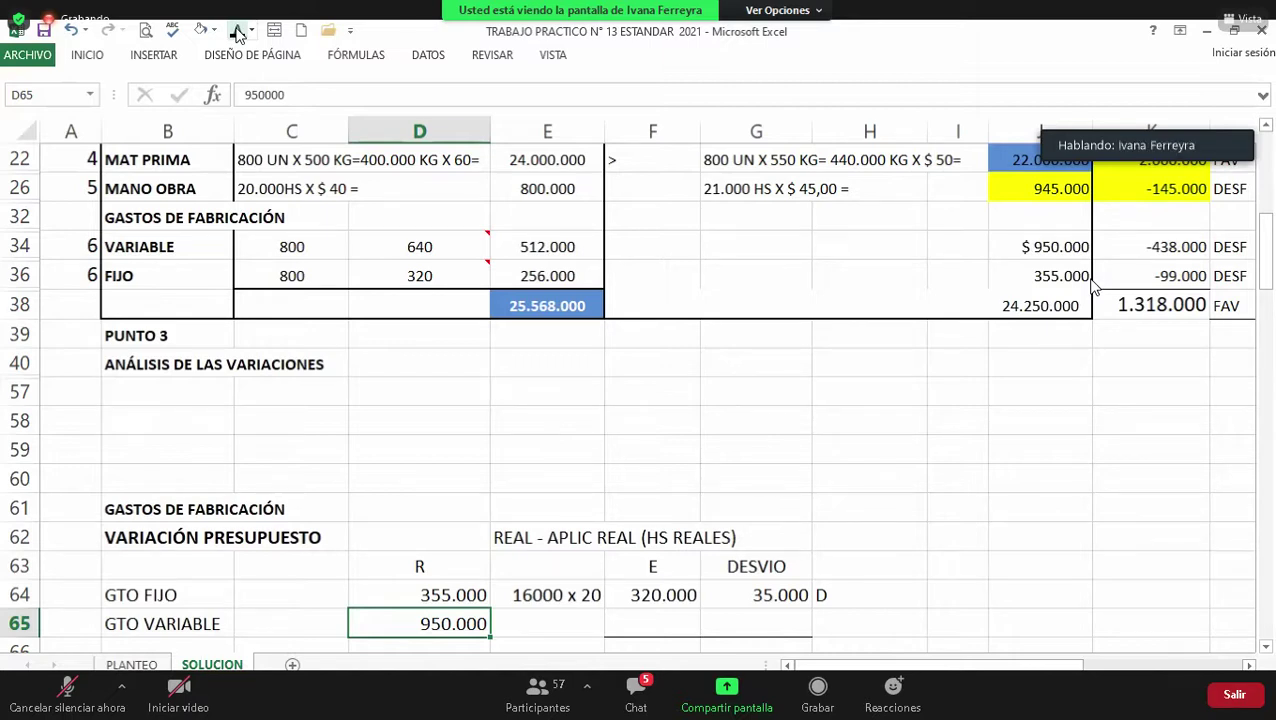
# Step: Examine the applied VARIABLE overhead calculation in E34 of the GASTOS DE FABRICACIÓN rows
pyautogui.press('Up')
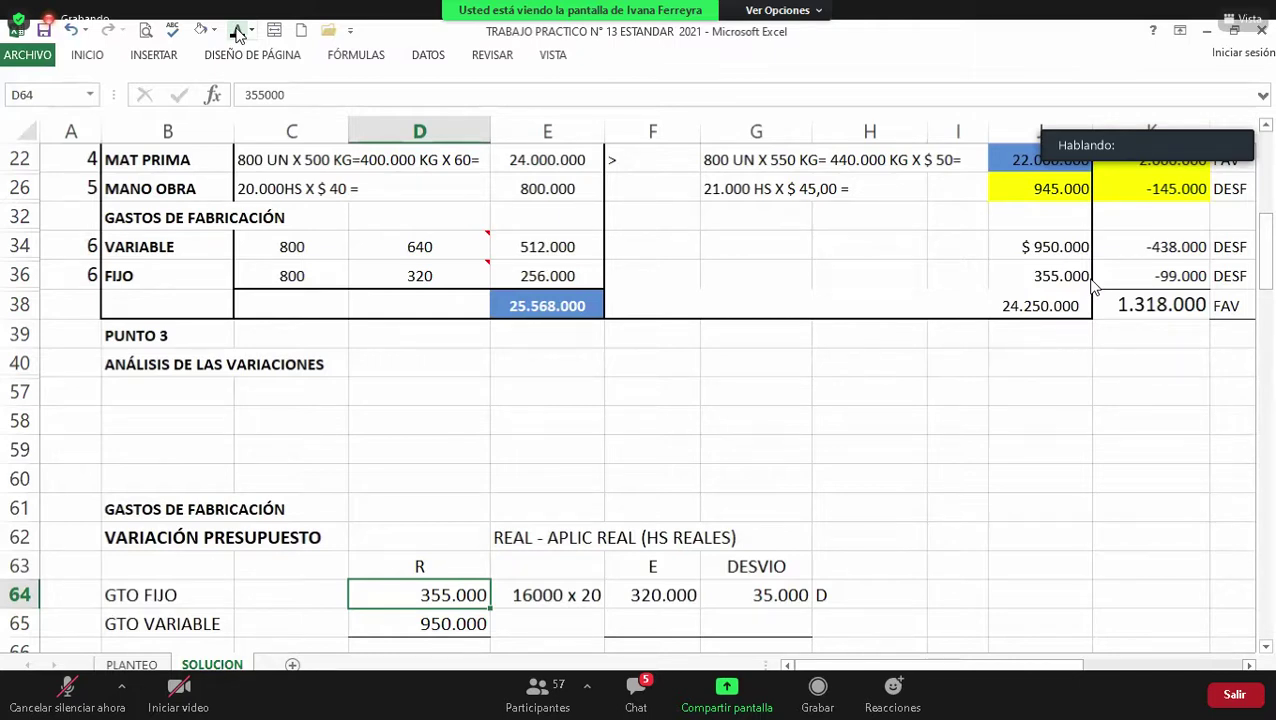
pyautogui.press('Up')
pyautogui.press('Up')
pyautogui.press('Up')
pyautogui.press('Up')
pyautogui.press('Up')
pyautogui.press('Up')
pyautogui.press('Up')
pyautogui.press('Up')
pyautogui.press('Up')
pyautogui.press('Up')
pyautogui.press('Up')
pyautogui.press('Up')
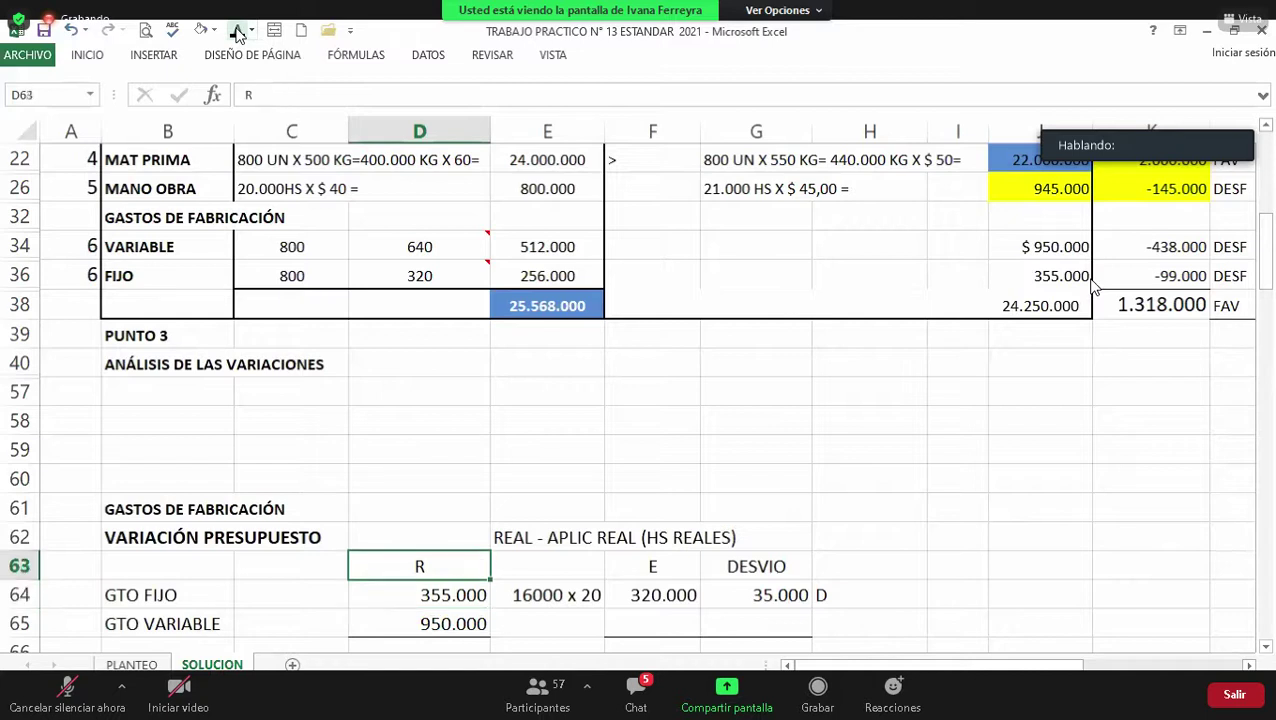
pyautogui.press('Right')
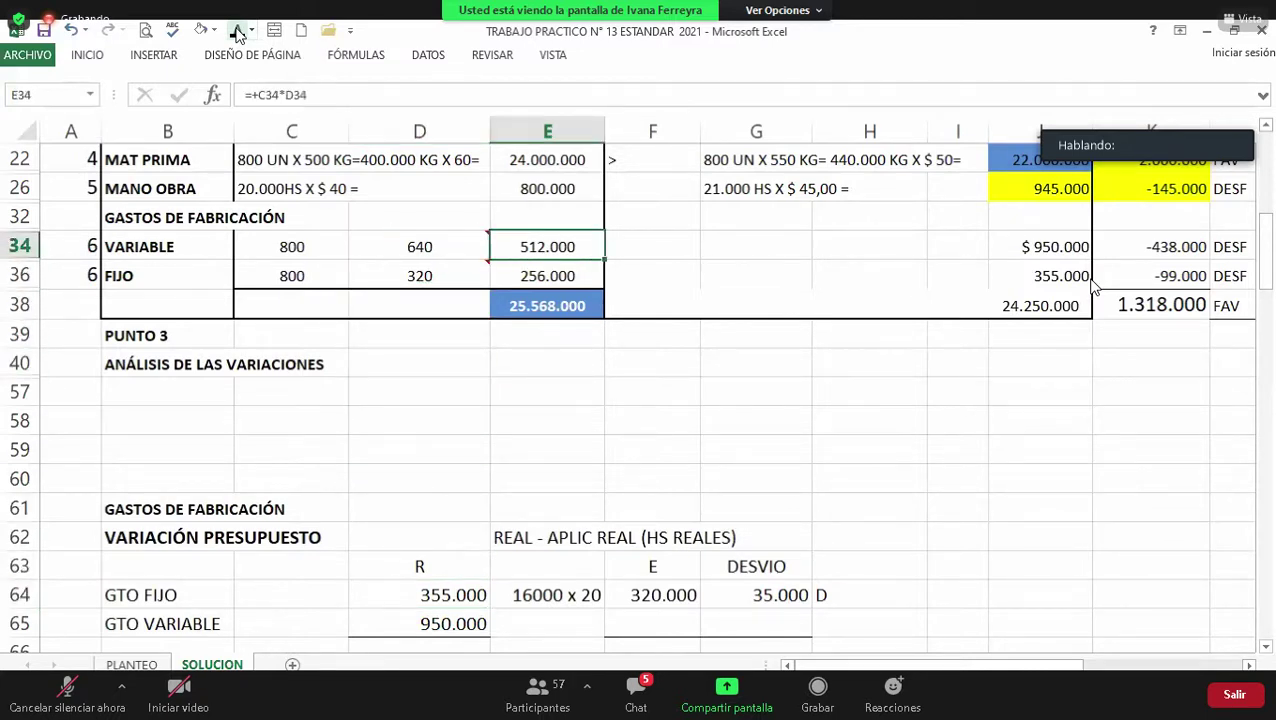
# Step: Examine the REAL - APLIC REAL (HS REALES) rule in E62 together with the GTO FIJO calculation in E64
pyautogui.press('Down')
pyautogui.press('Down')
pyautogui.press('Down')
pyautogui.press('Down')
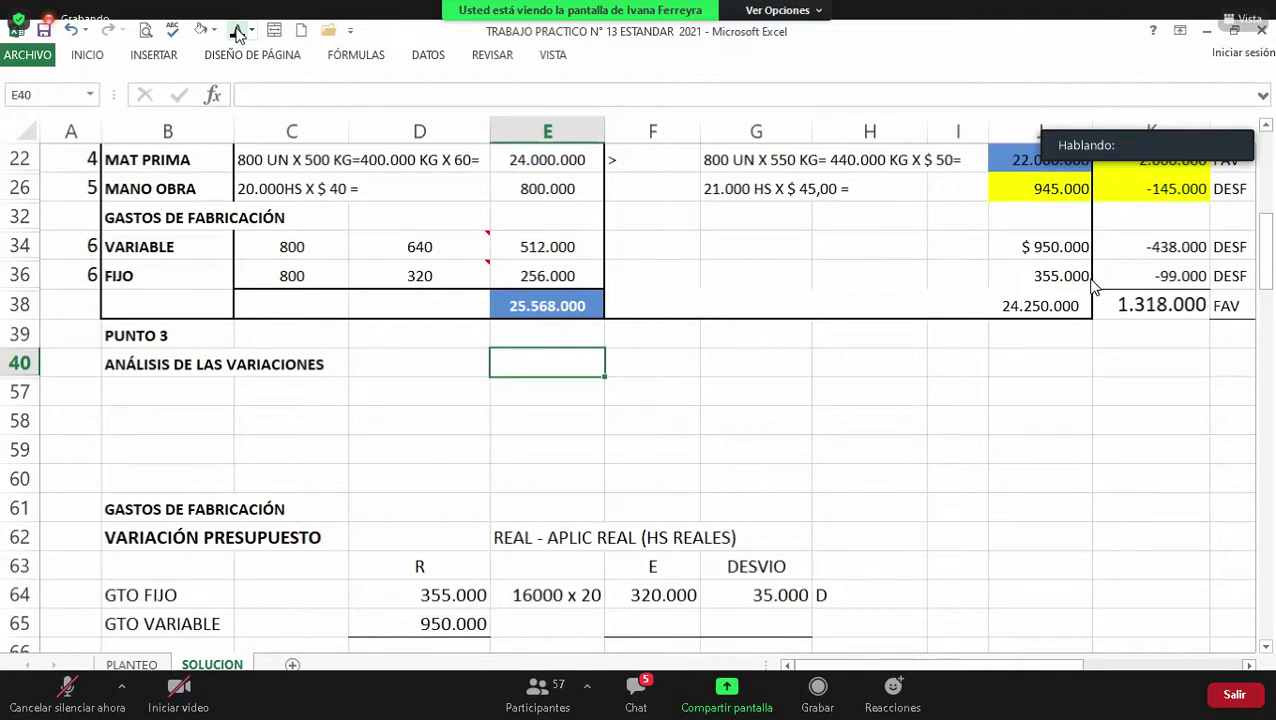
pyautogui.press('Down')
pyautogui.press('Down')
pyautogui.press('Down')
pyautogui.press('Down')
pyautogui.press('Down')
pyautogui.press('Down')
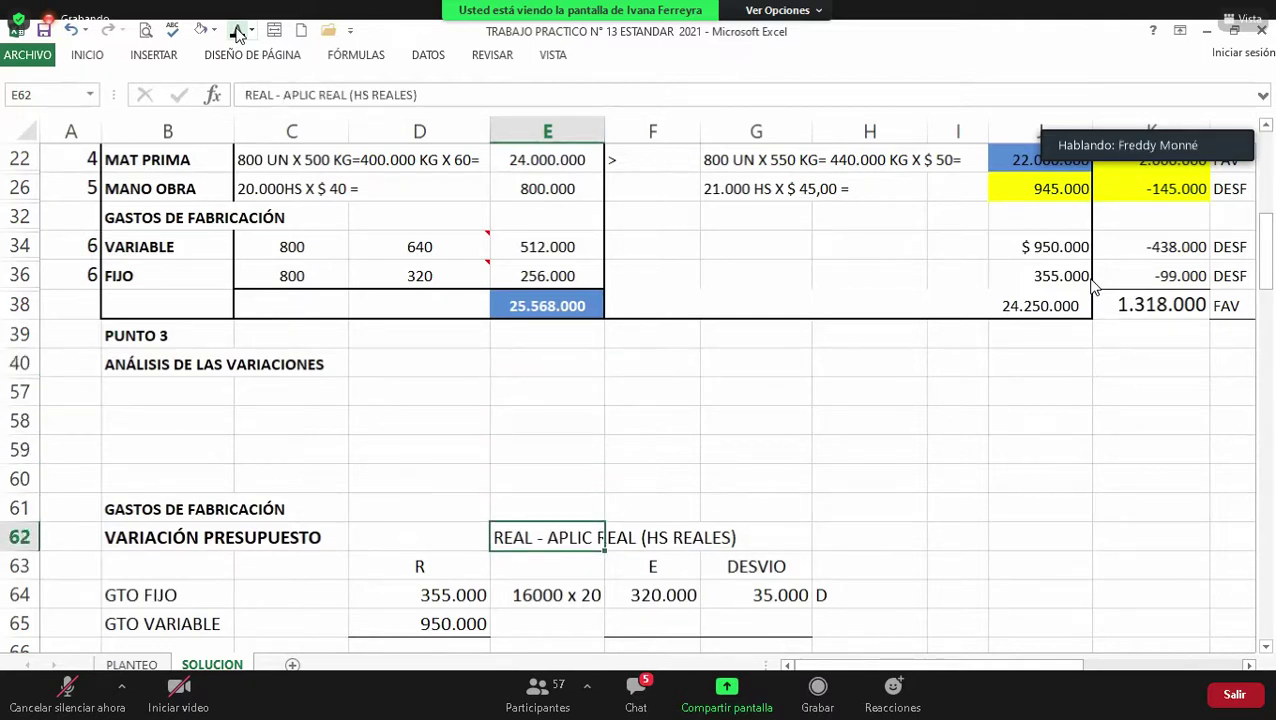
pyautogui.press('Down')
pyautogui.press('Down')
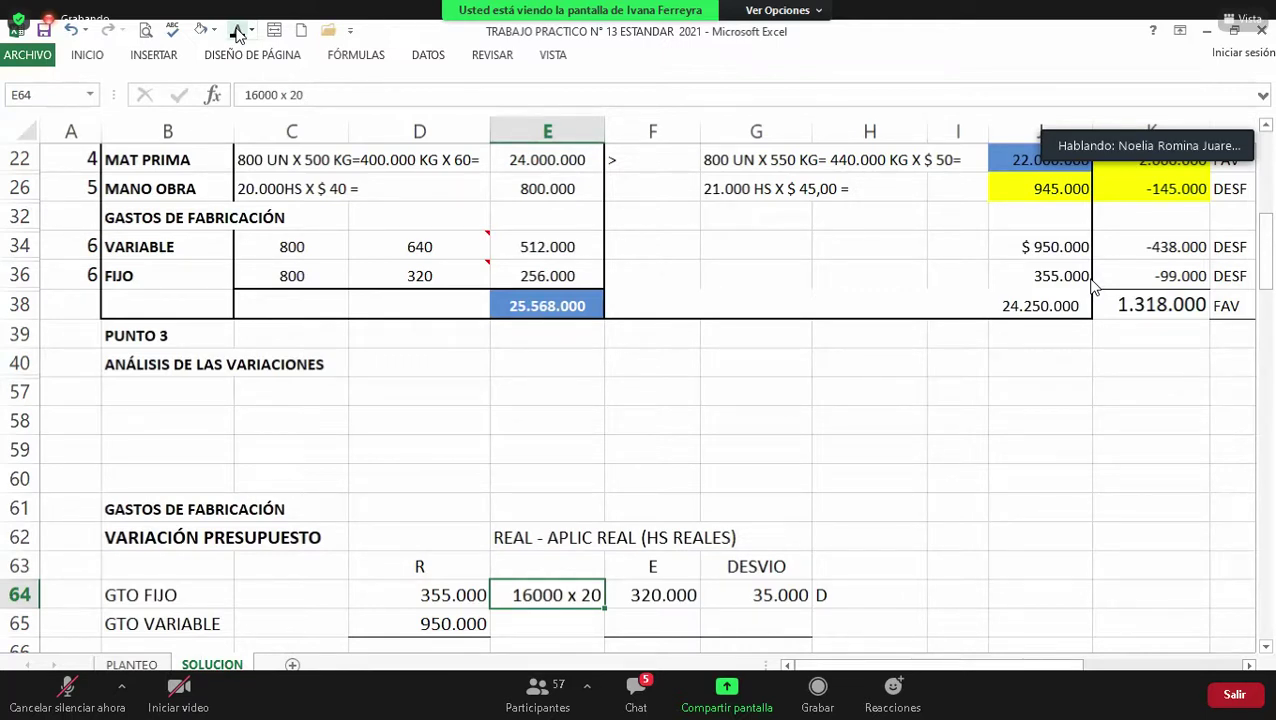
pyautogui.press('Up')
pyautogui.press('Up')
pyautogui.press('Up')
pyautogui.press('Up')
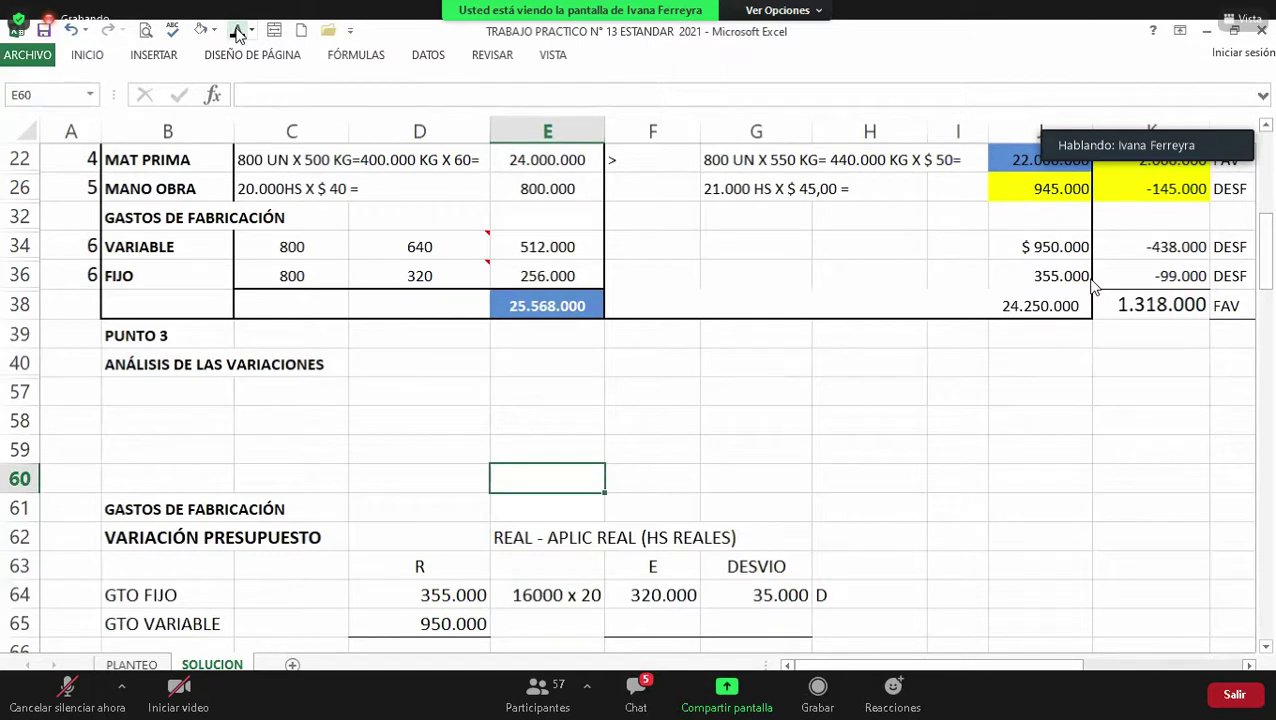
# Step: Change the font colour of the GTO VARIABLE calculation 18000 x 40 in E65 and its standard amount in F65 to black
pyautogui.press('Down')
pyautogui.press('Down')
pyautogui.press('Down')
pyautogui.press('Down')
pyautogui.press('Down')
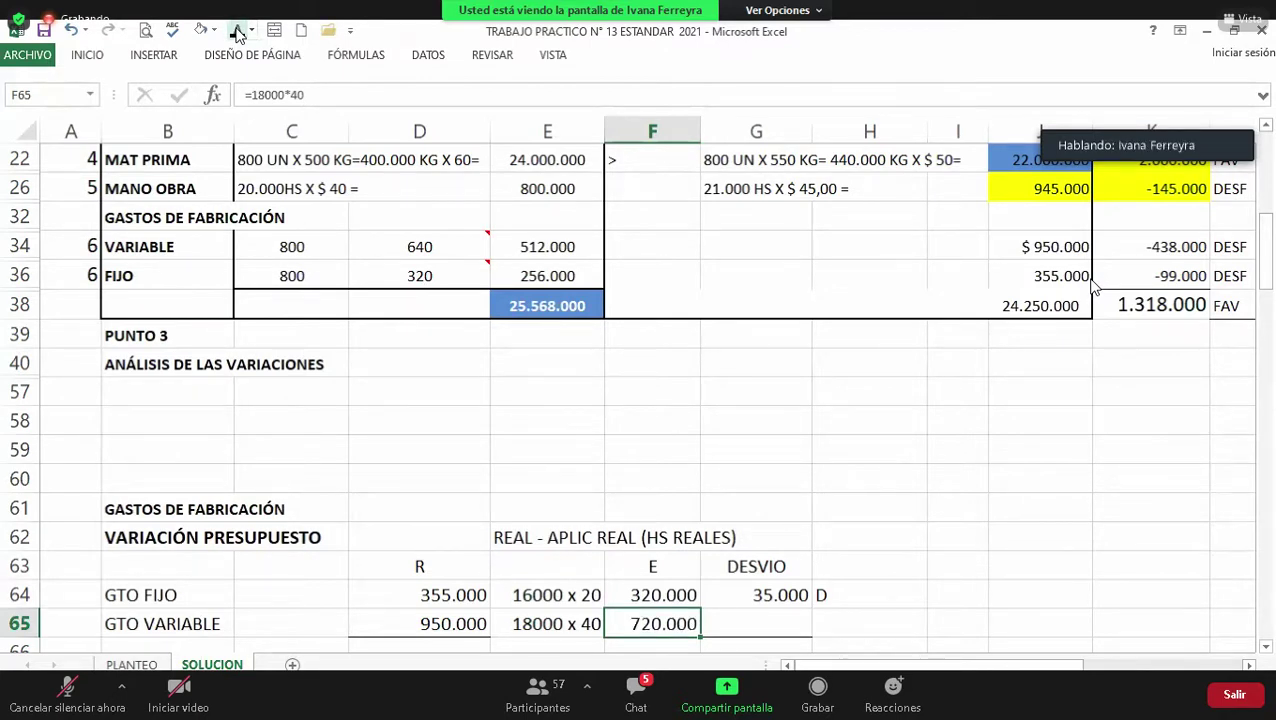
# Step: Change the font colour of the GTO VARIABLE deviation in G65 and its D mark in H65 to black
pyautogui.press('Right')
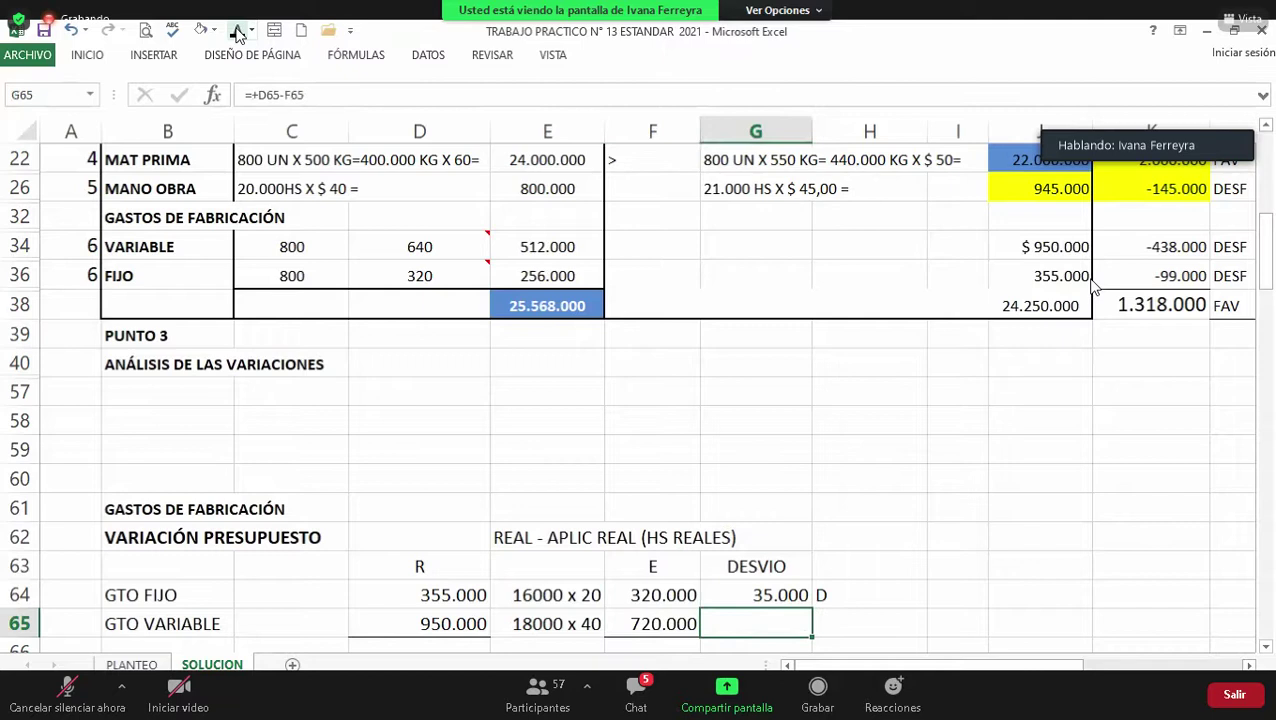
pyautogui.press('Left')
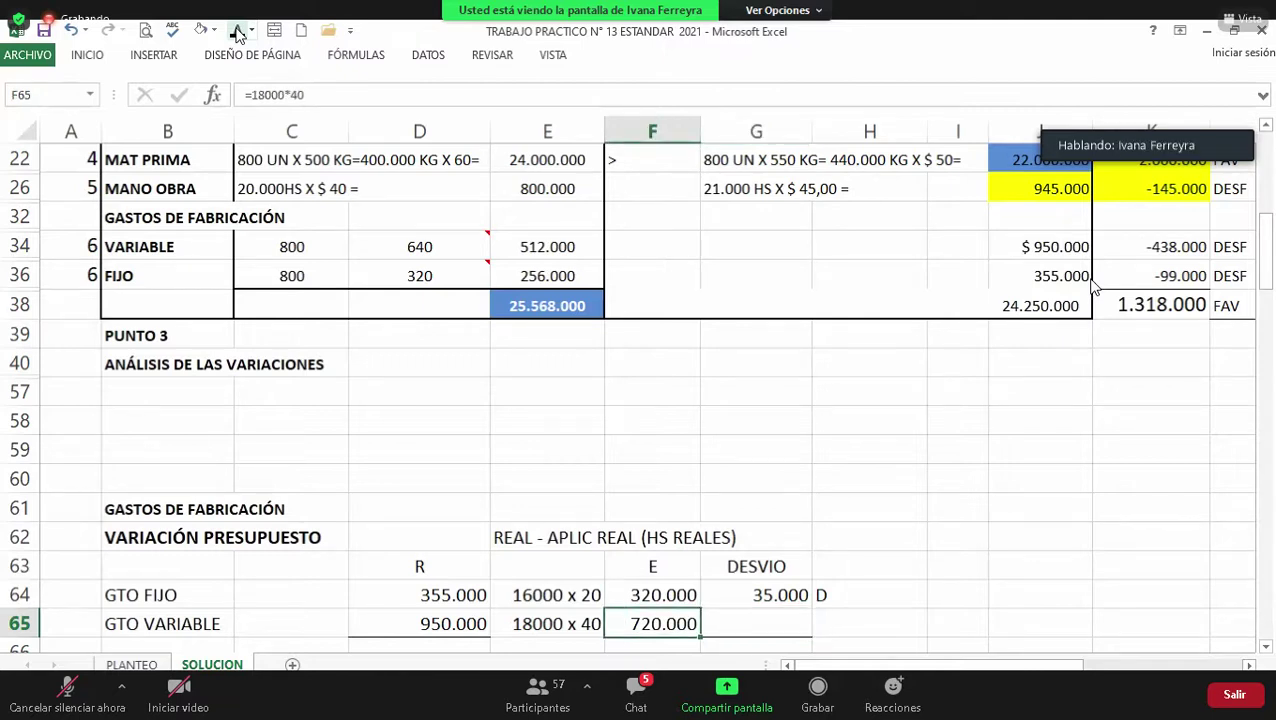
pyautogui.press('Right')
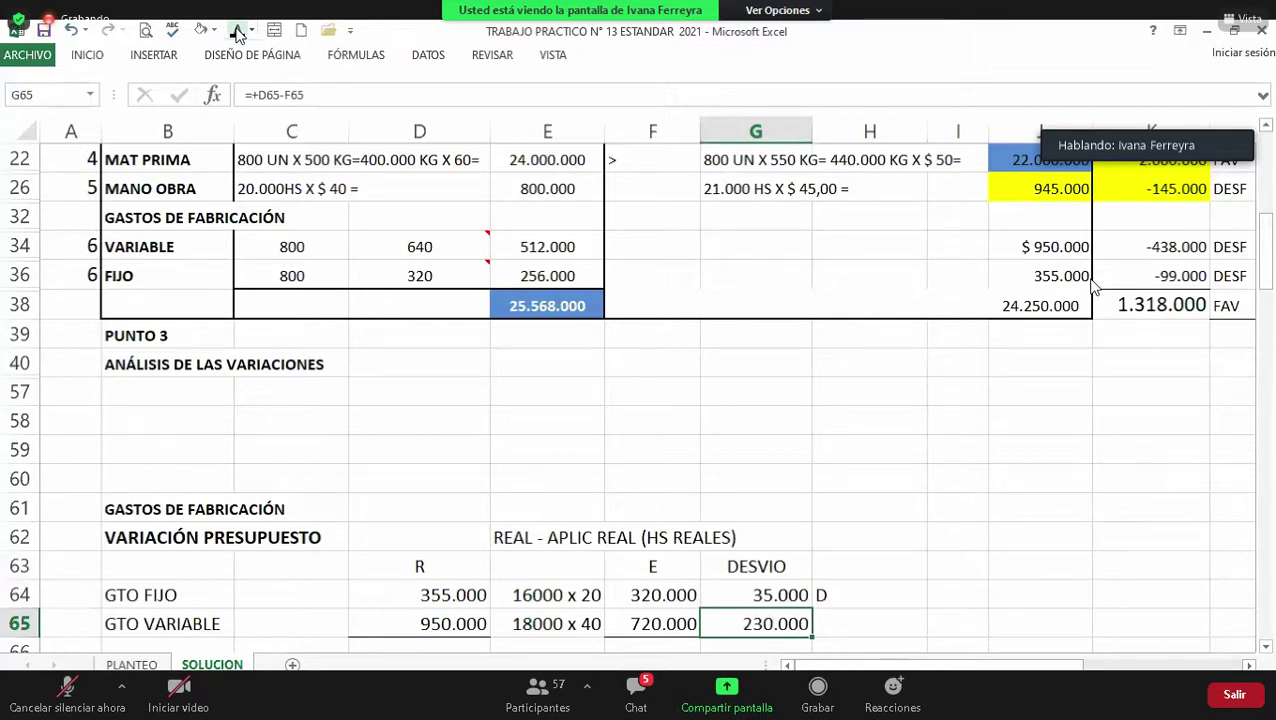
pyautogui.press('Down')
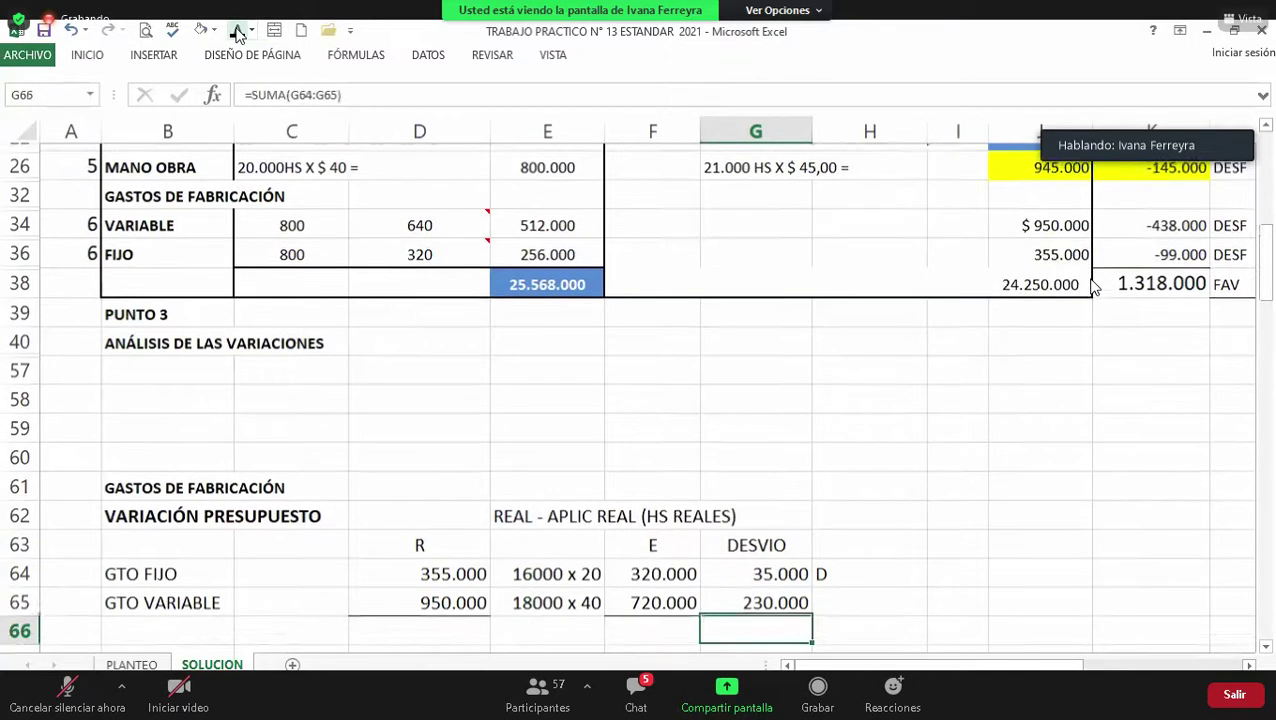
pyautogui.press('Up')
pyautogui.press('Right')
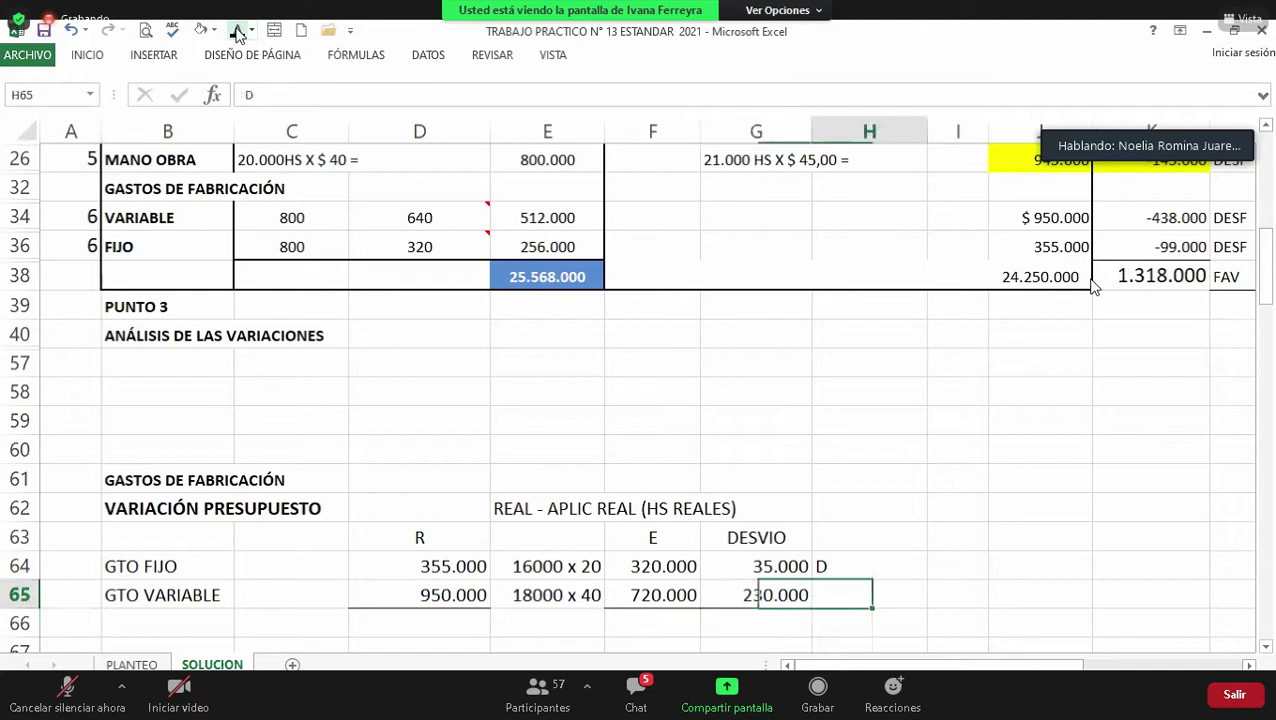
pyautogui.write('D')
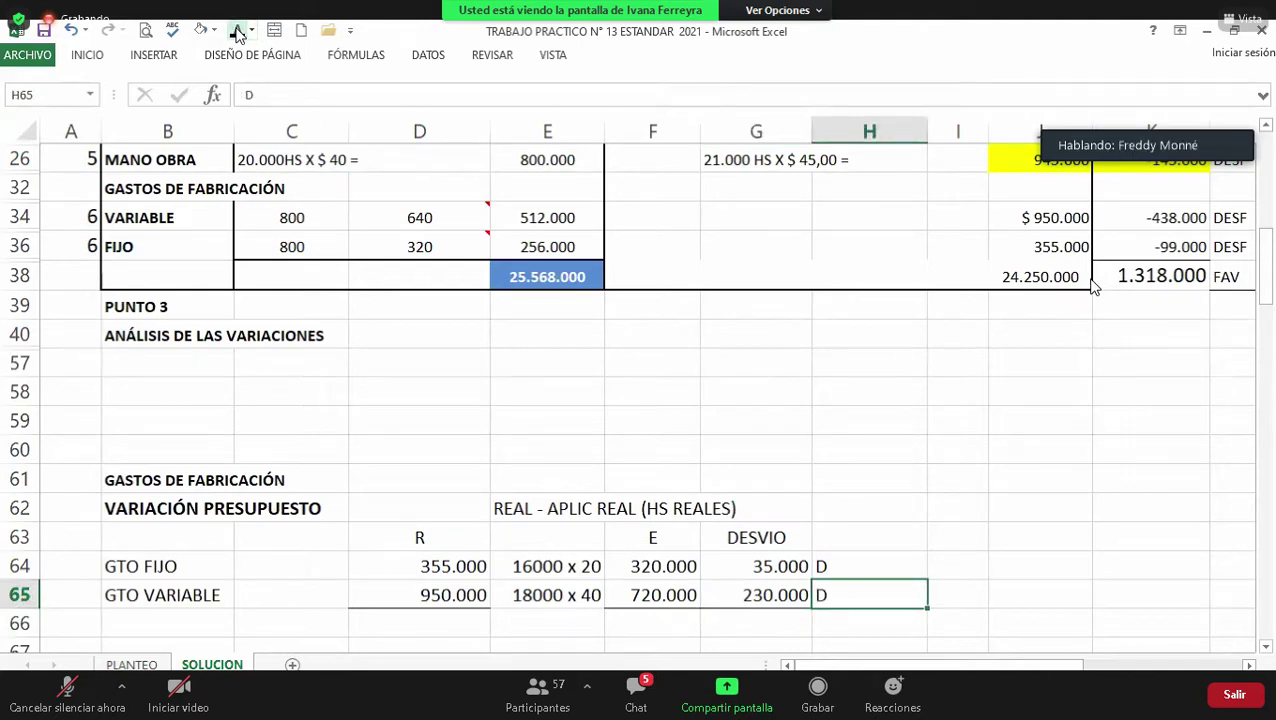
pyautogui.press('Return')
# Step: Change the font colour of the total budget deviation in G66 to black
pyautogui.press('Left')
pyautogui.press('Left')
pyautogui.press('Up')
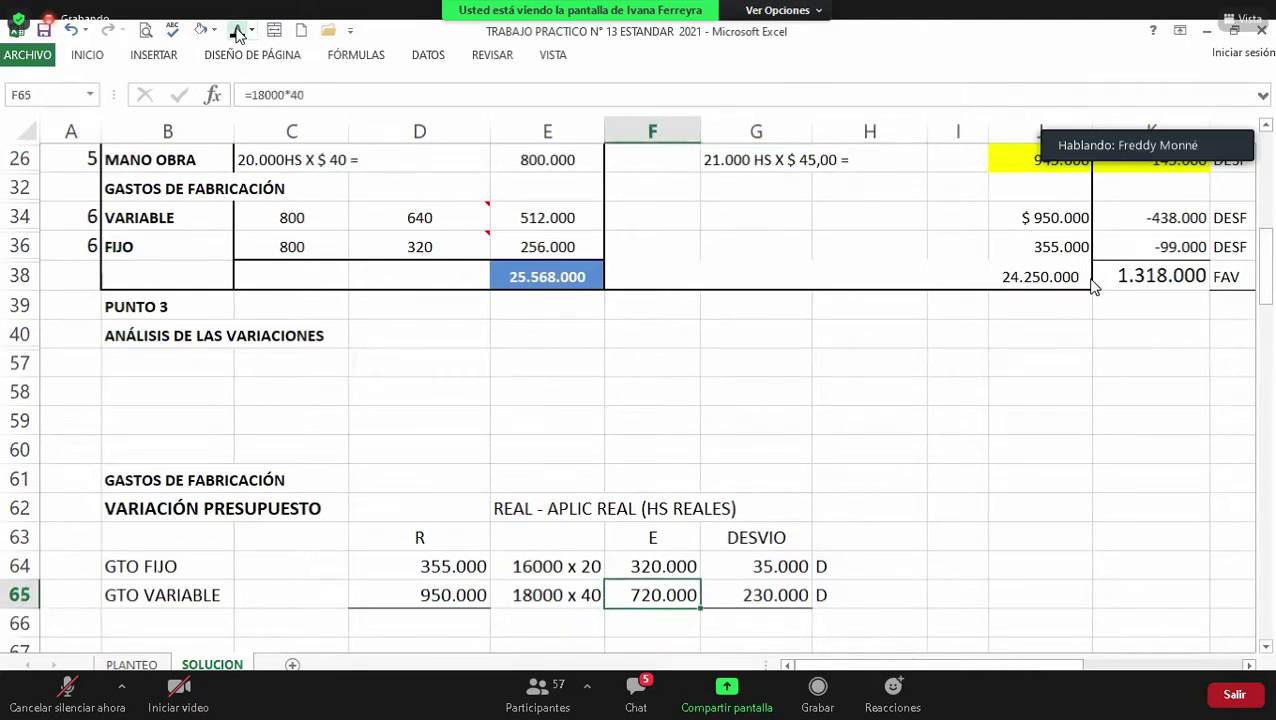
pyautogui.press('Left')
pyautogui.press('Left')
pyautogui.press('Right')
pyautogui.press('Right')
pyautogui.press('Right')
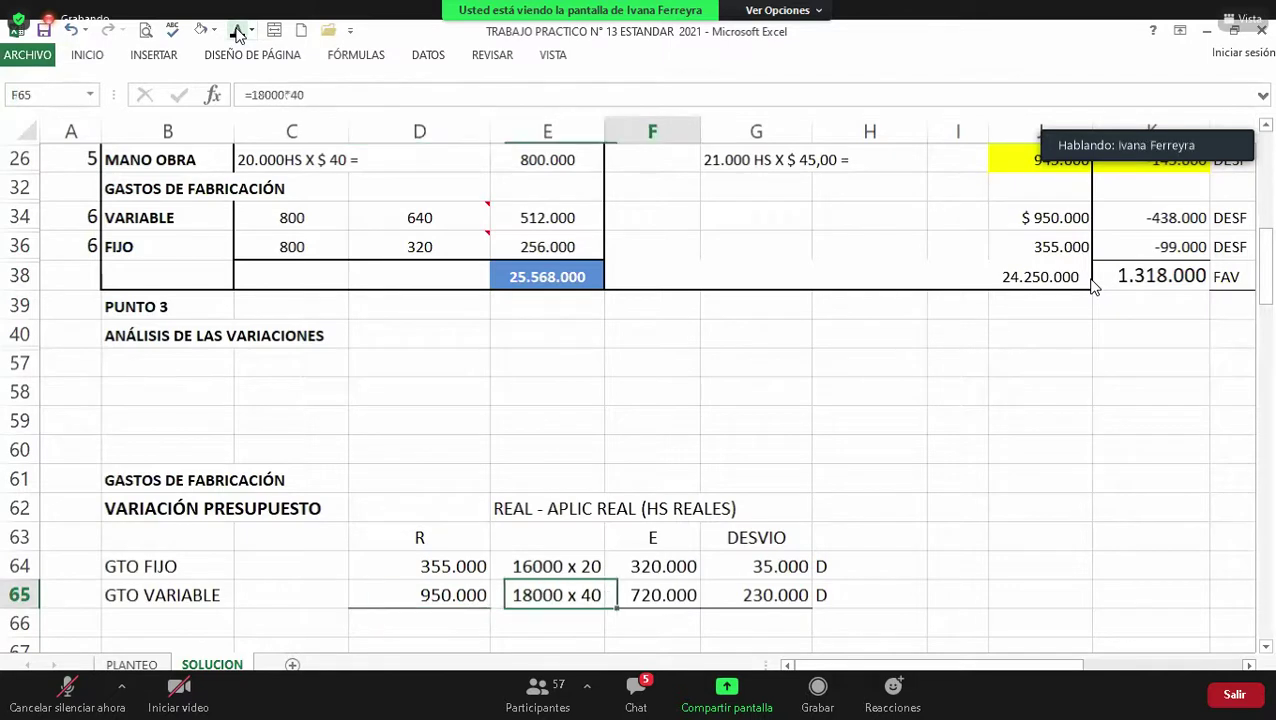
pyautogui.press('Down')
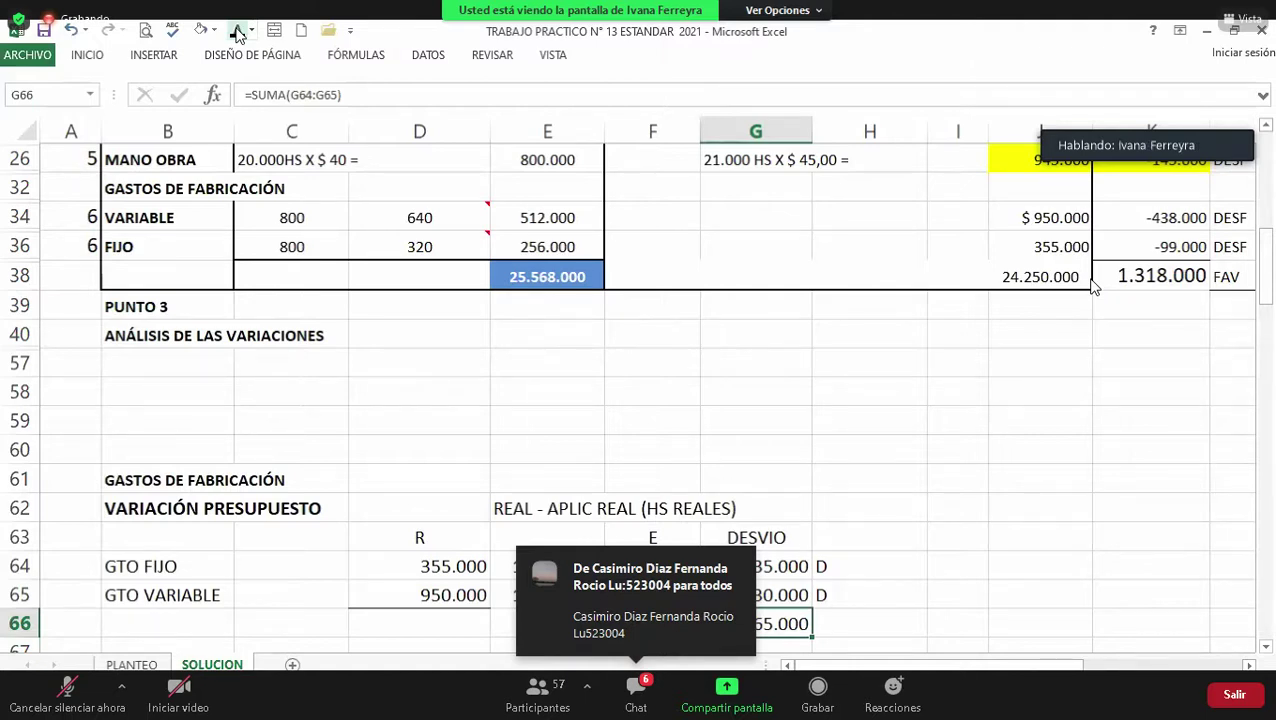
# Step: Compare the VARIABLE and FIJO overhead variances in K34:K36 with the total budget deviation in G66
pyautogui.press('Right')
pyautogui.press('Right')
pyautogui.press('Right')
pyautogui.press('Right')
pyautogui.press('Right')
pyautogui.press('Right')
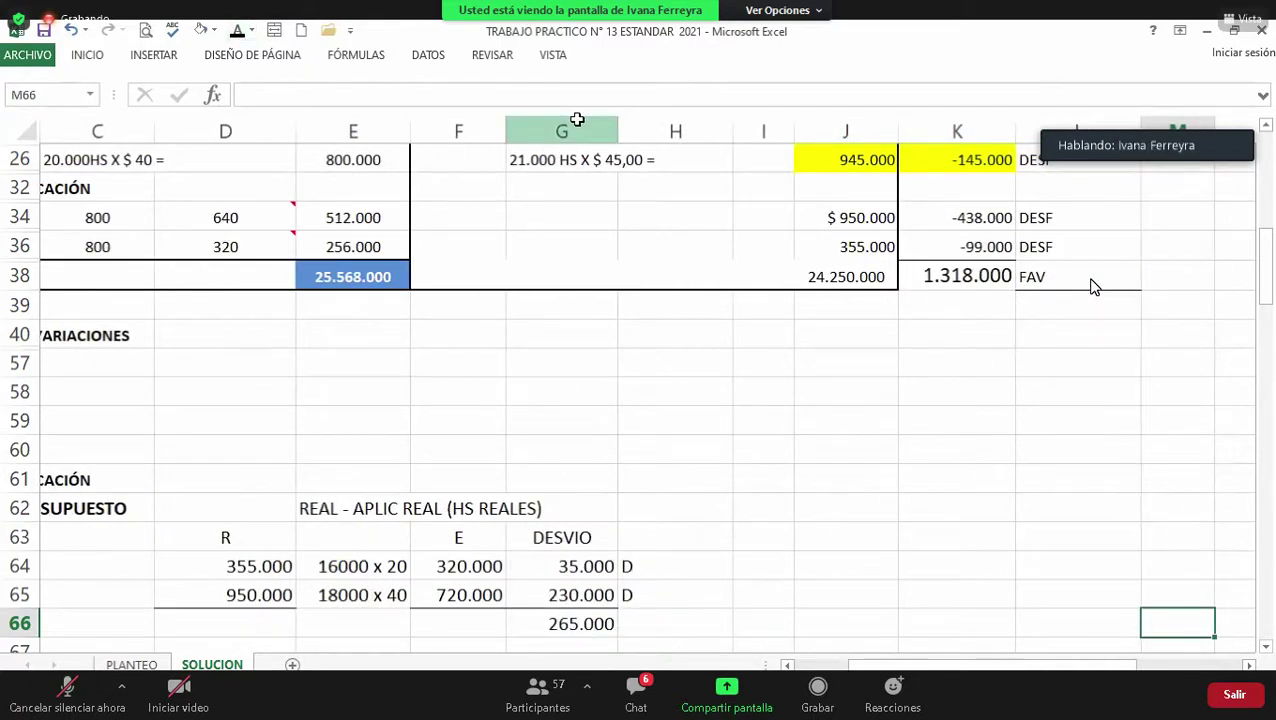
pyautogui.moveTo(1002, 217); pyautogui.dragTo(994, 240)
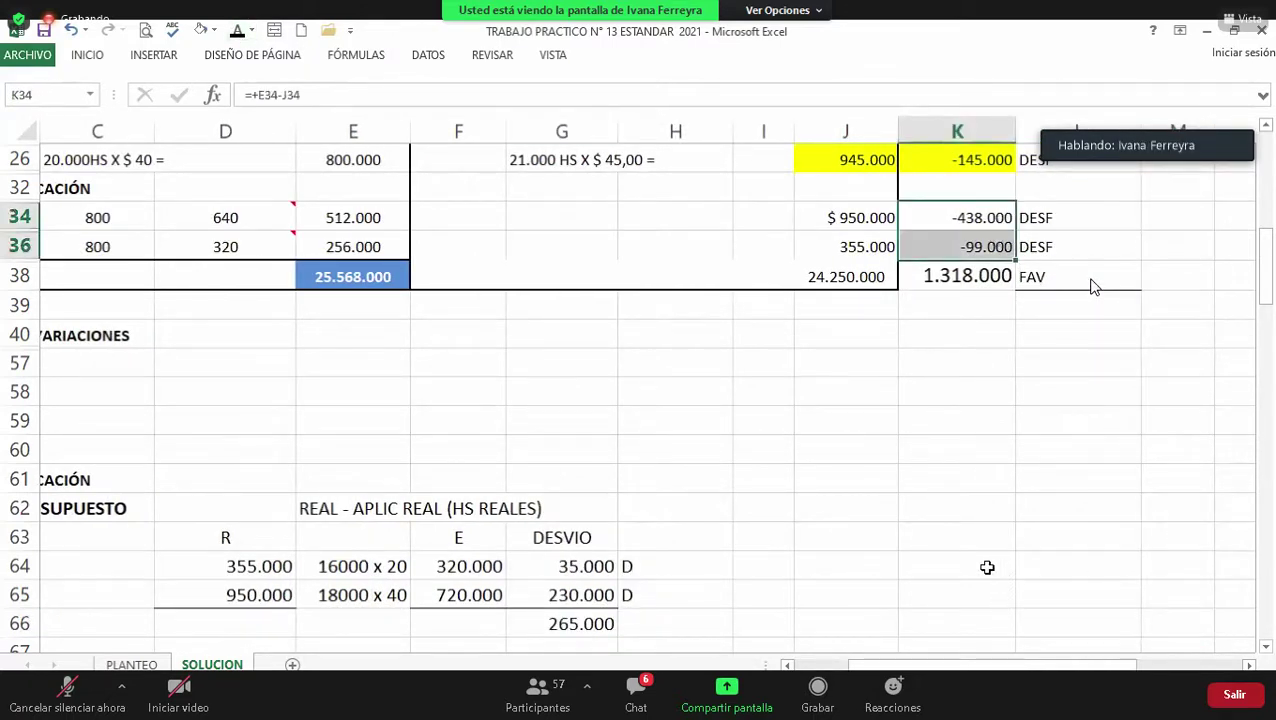
pyautogui.click(553, 620)
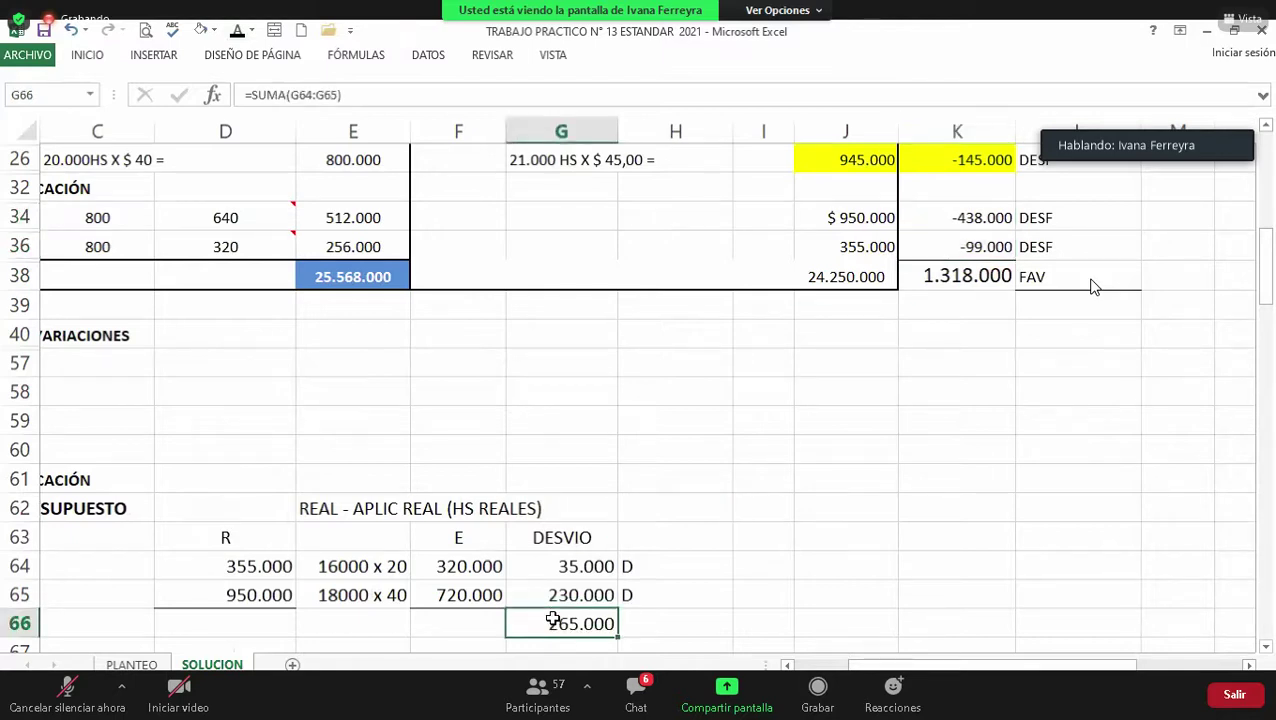
# Step: Change the font colour of the D mark beside the total budget deviation in H66 to black
pyautogui.press('Left')
pyautogui.press('Right')
pyautogui.press('Right')
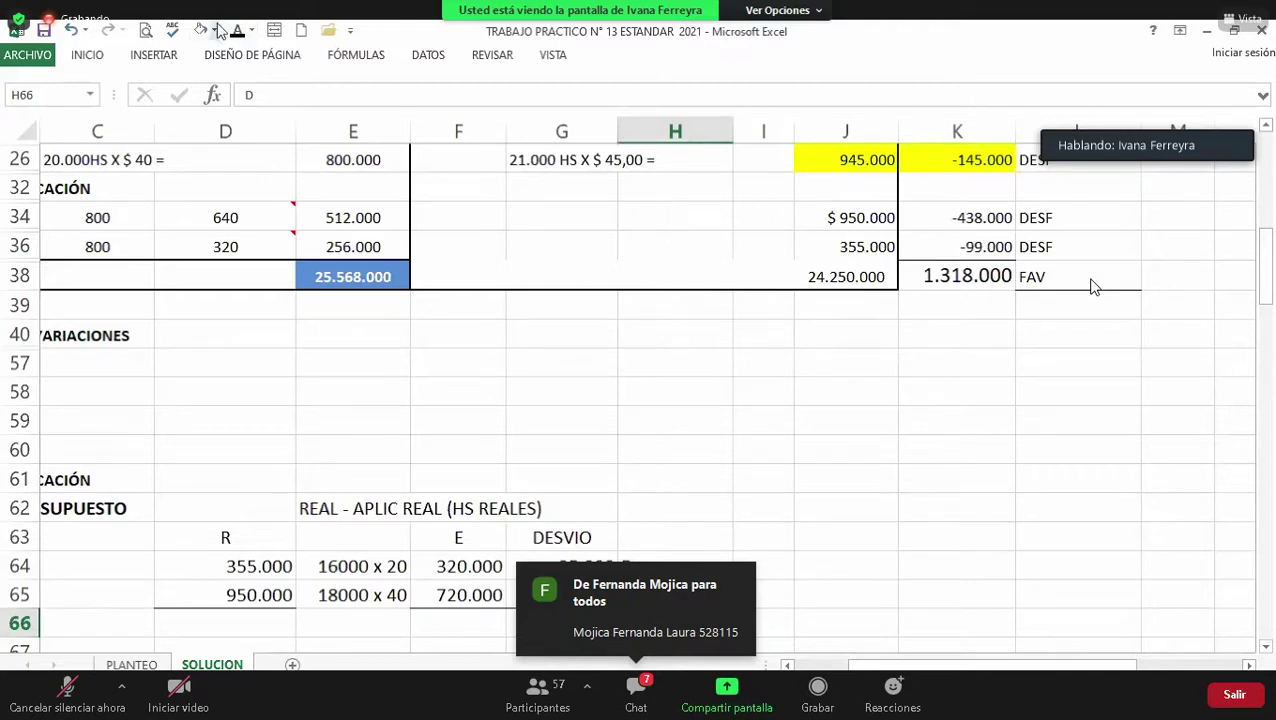
# Step: Examine the VARIACIÓN CAPACIDAD row and its HS NORM, HS STD and CUOTA headings in row 68
pyautogui.press('Left')
pyautogui.press('Left')
pyautogui.press('Left')
pyautogui.press('Left')
pyautogui.press('Left')
pyautogui.press('Left')
pyautogui.press('Left')
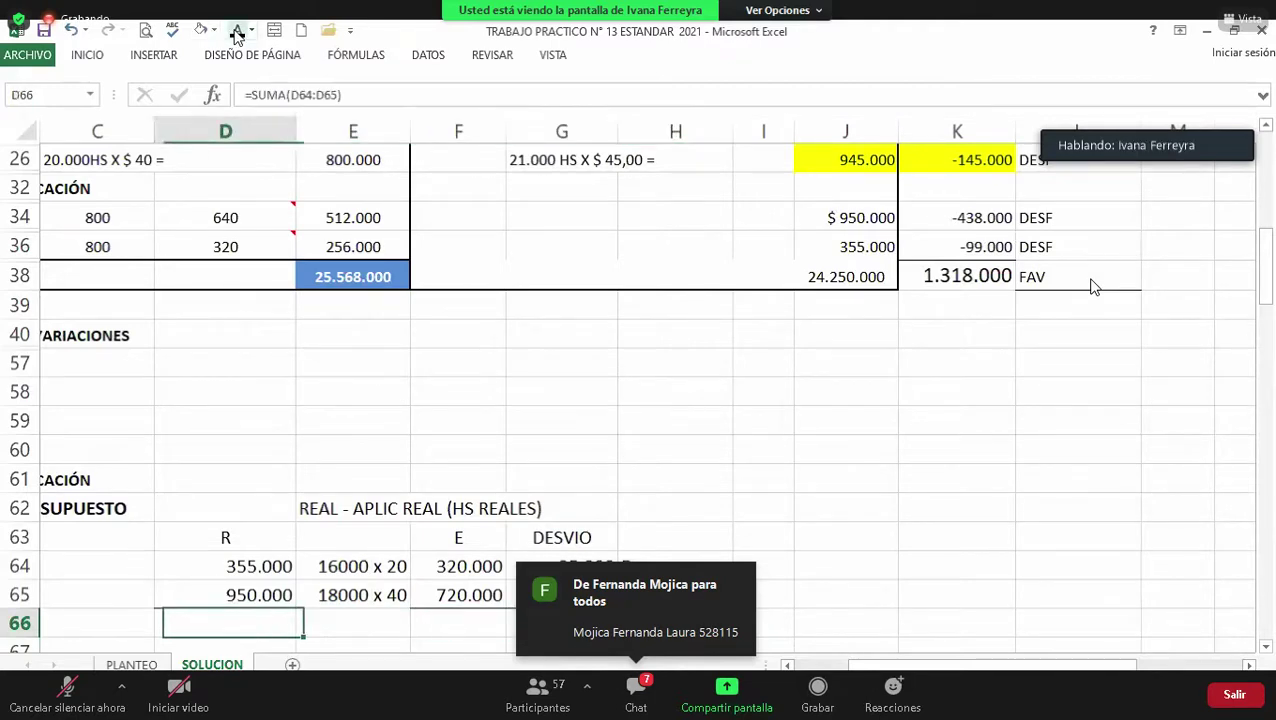
pyautogui.press('Down')
pyautogui.press('Right')
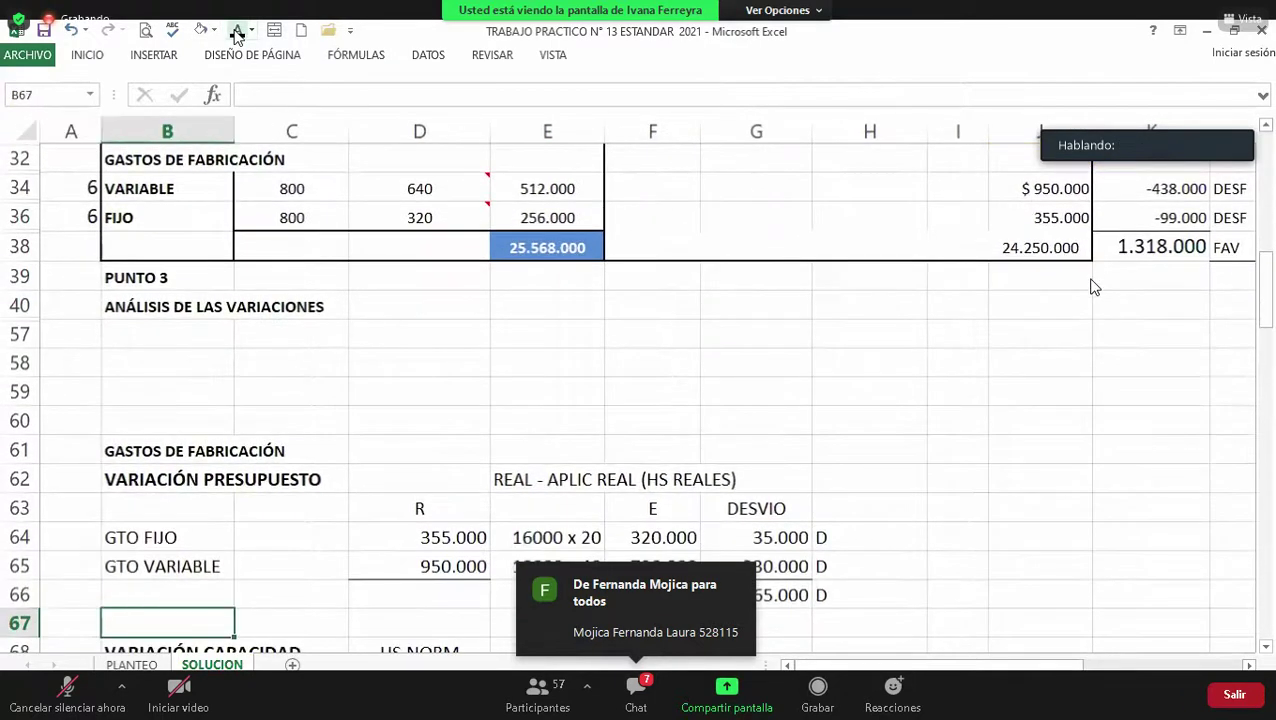
pyautogui.press('Down')
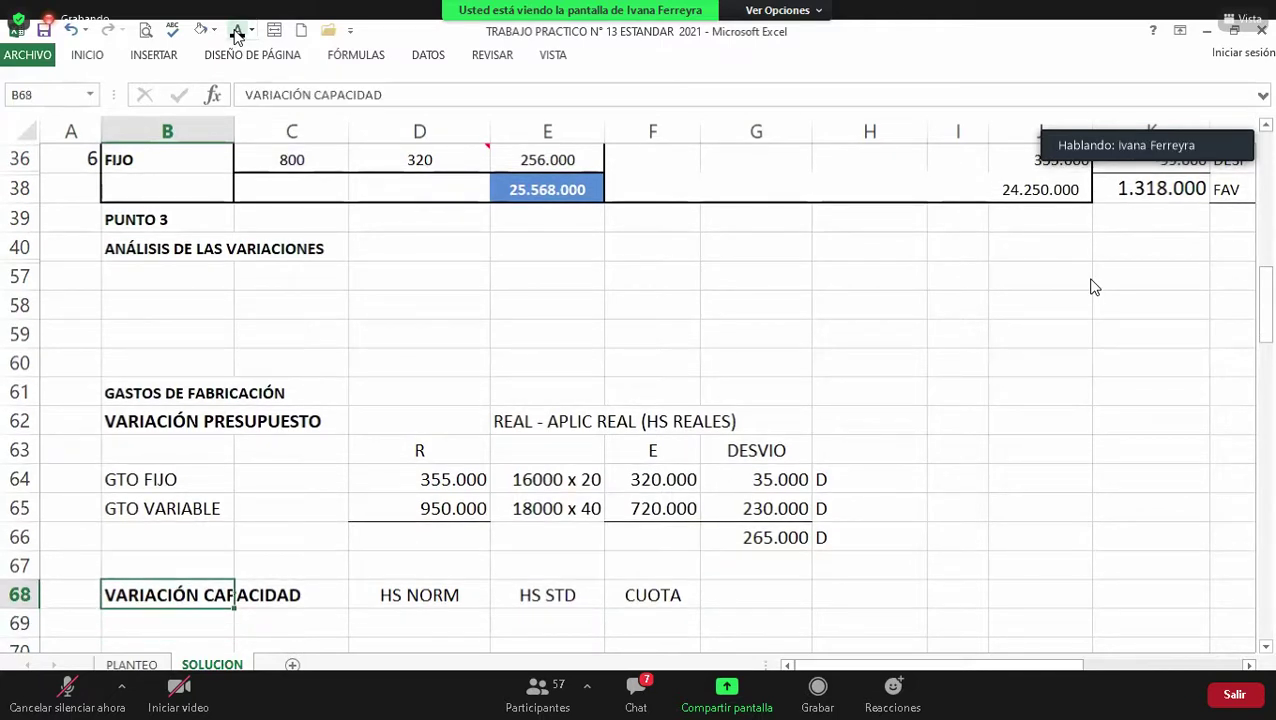
pyautogui.press('Right')
pyautogui.press('Right')
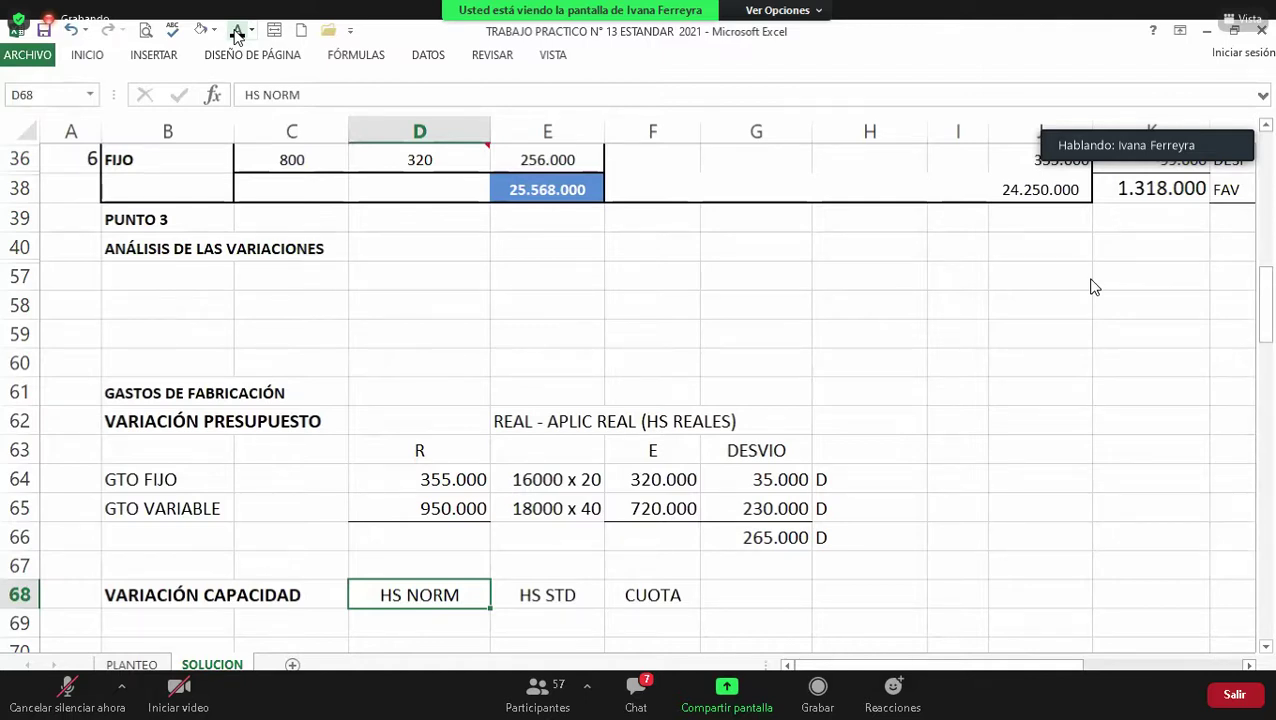
pyautogui.press('Right')
pyautogui.press('Right')
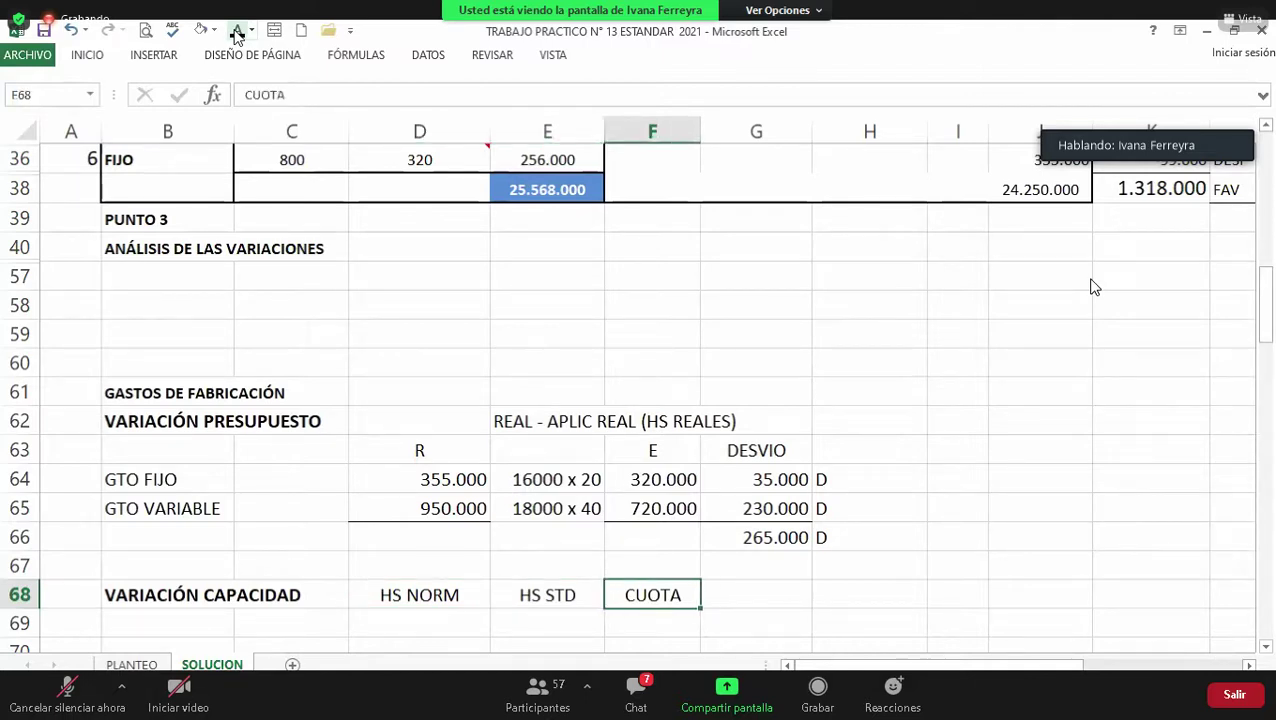
pyautogui.press('Left')
pyautogui.press('Left')
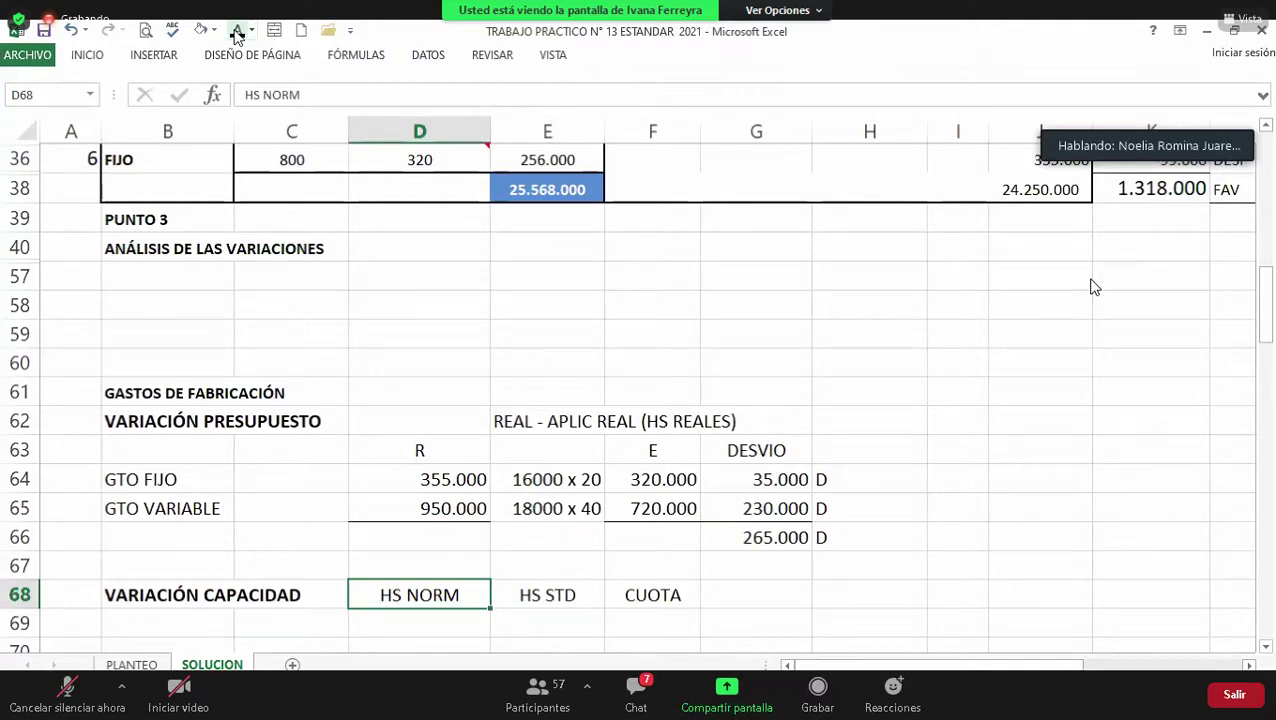
# Step: Change the font colour of the HS NORM hours in D69 and the HS STD hours in E69 to black
pyautogui.press('Down')
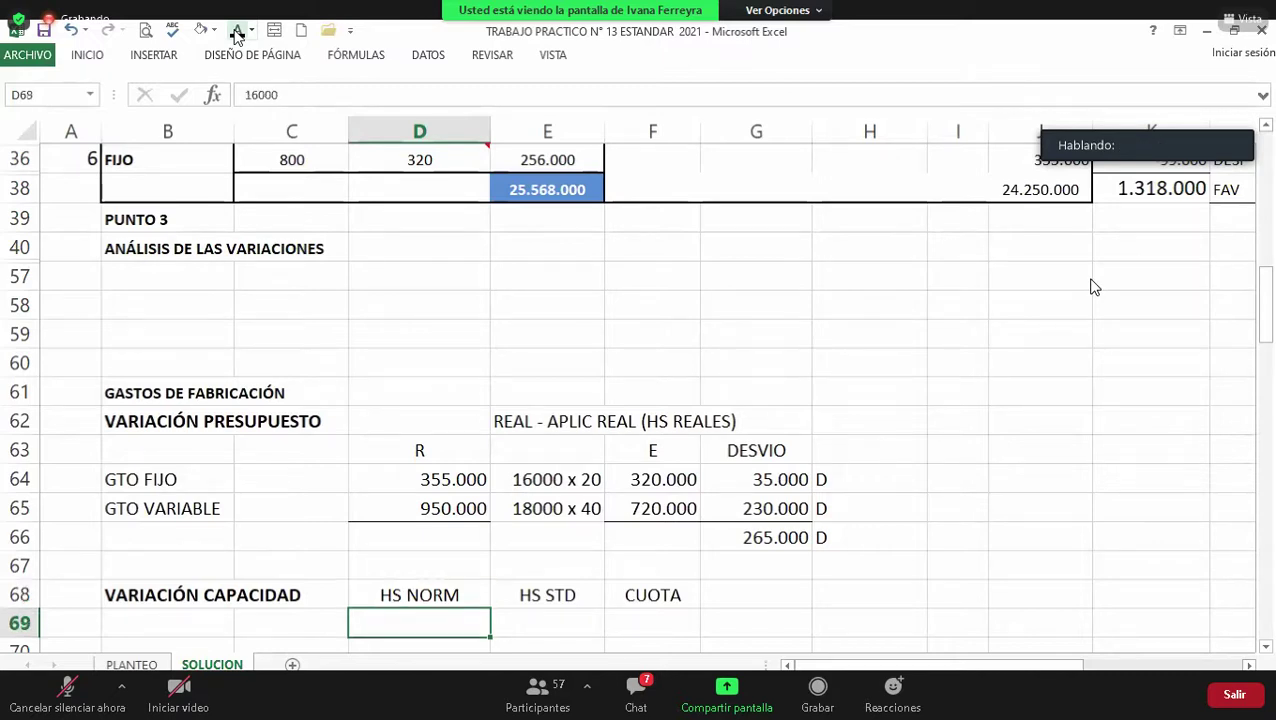
pyautogui.write('16000')
pyautogui.hotkey('ctrl', 'Return')
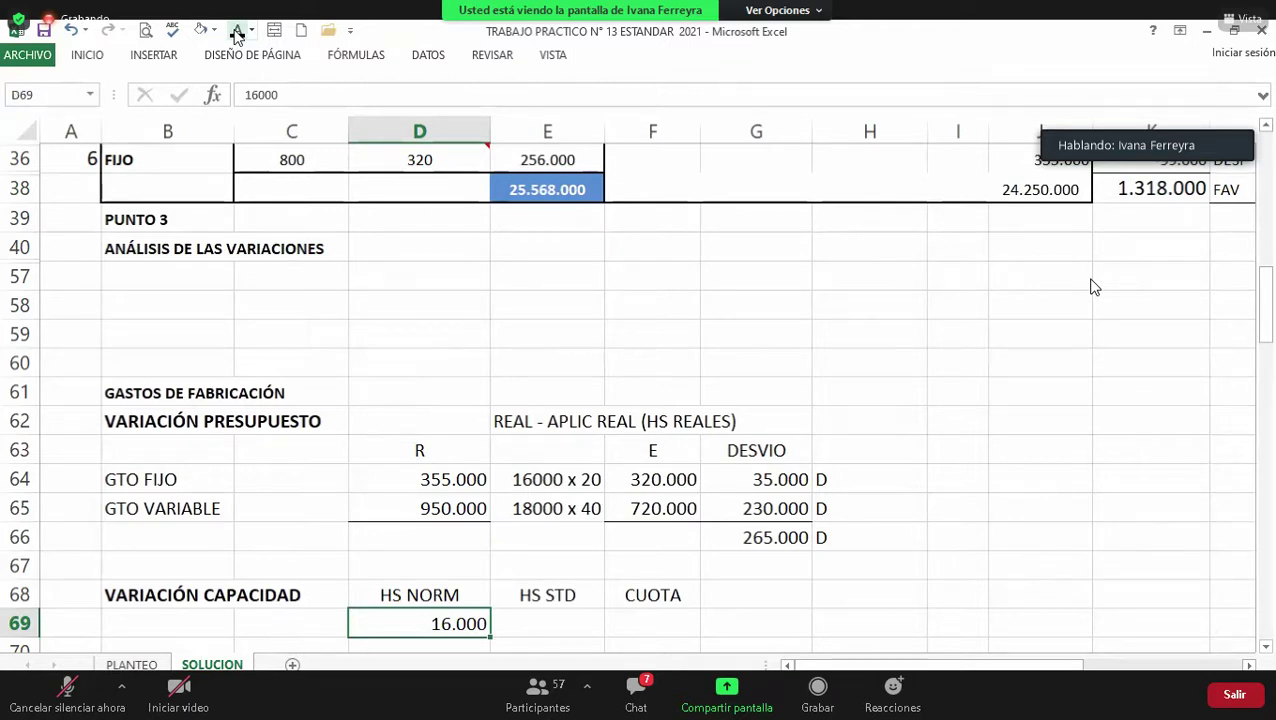
pyautogui.press('Right')
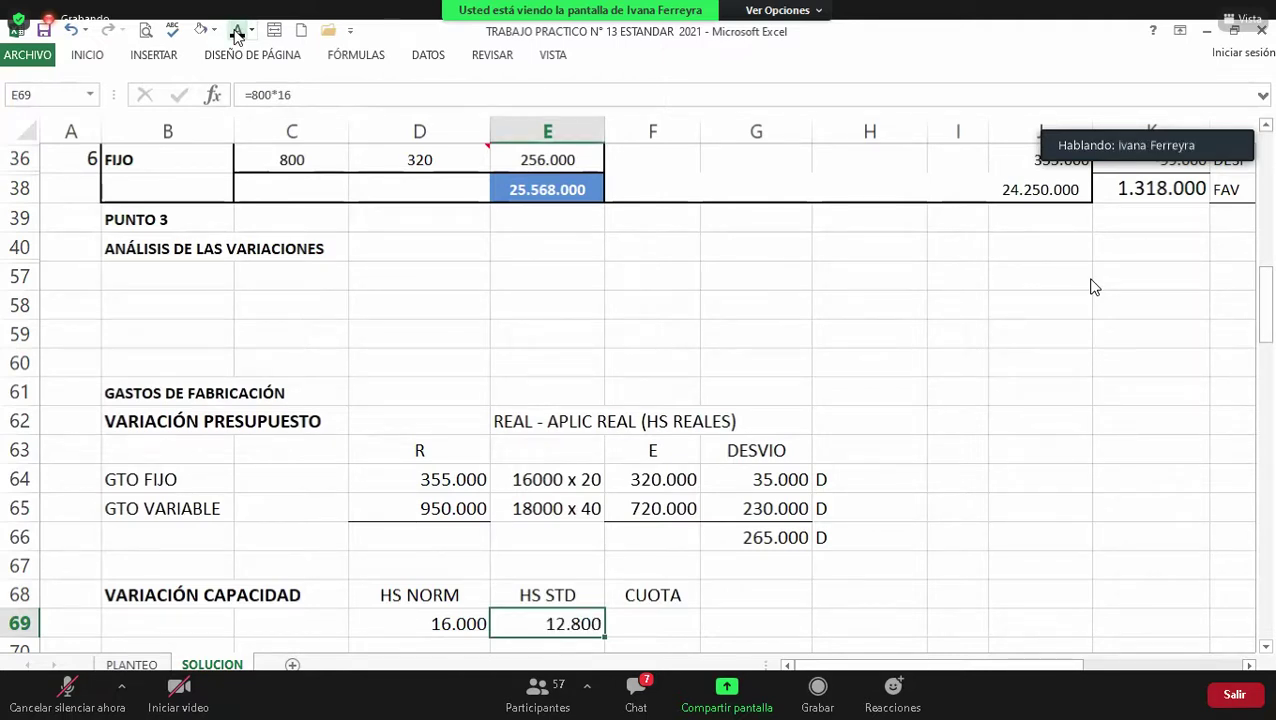
# Step: Change the font colour of the CUOTA in F69, the deviation in G69 and its D mark in H69 to black
pyautogui.press('Return')
pyautogui.press('Up')
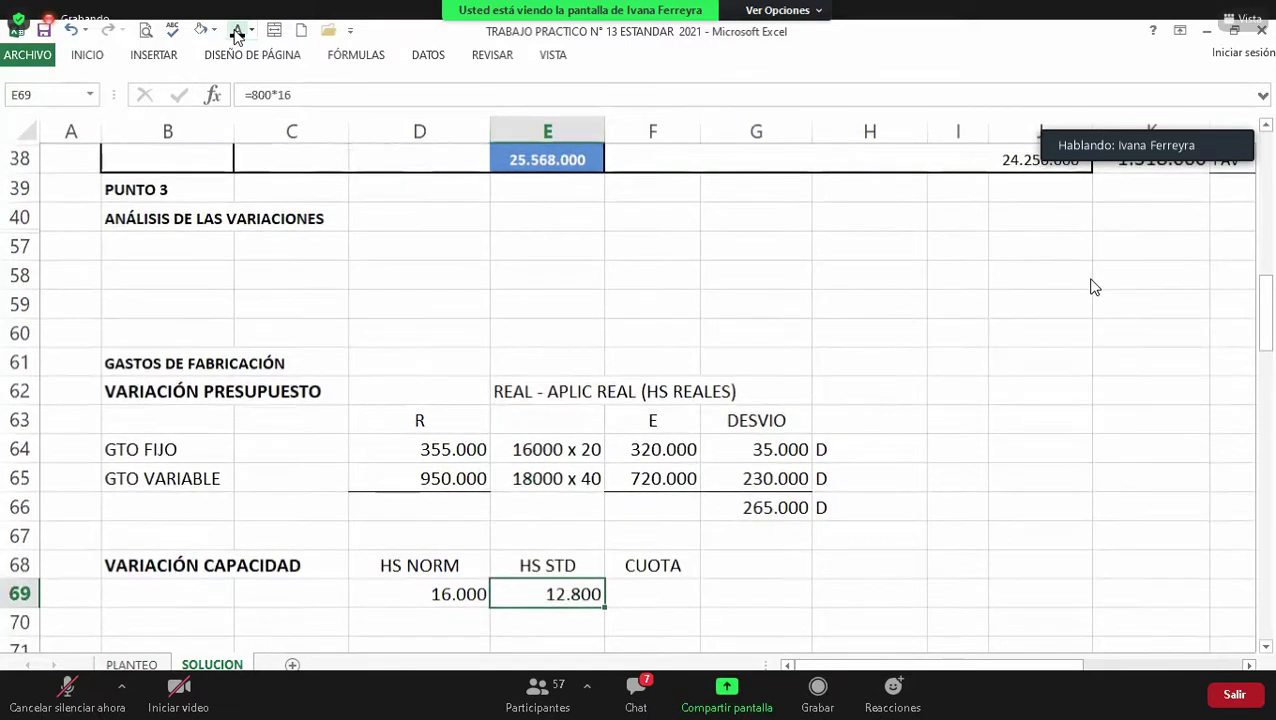
pyautogui.press('Return')
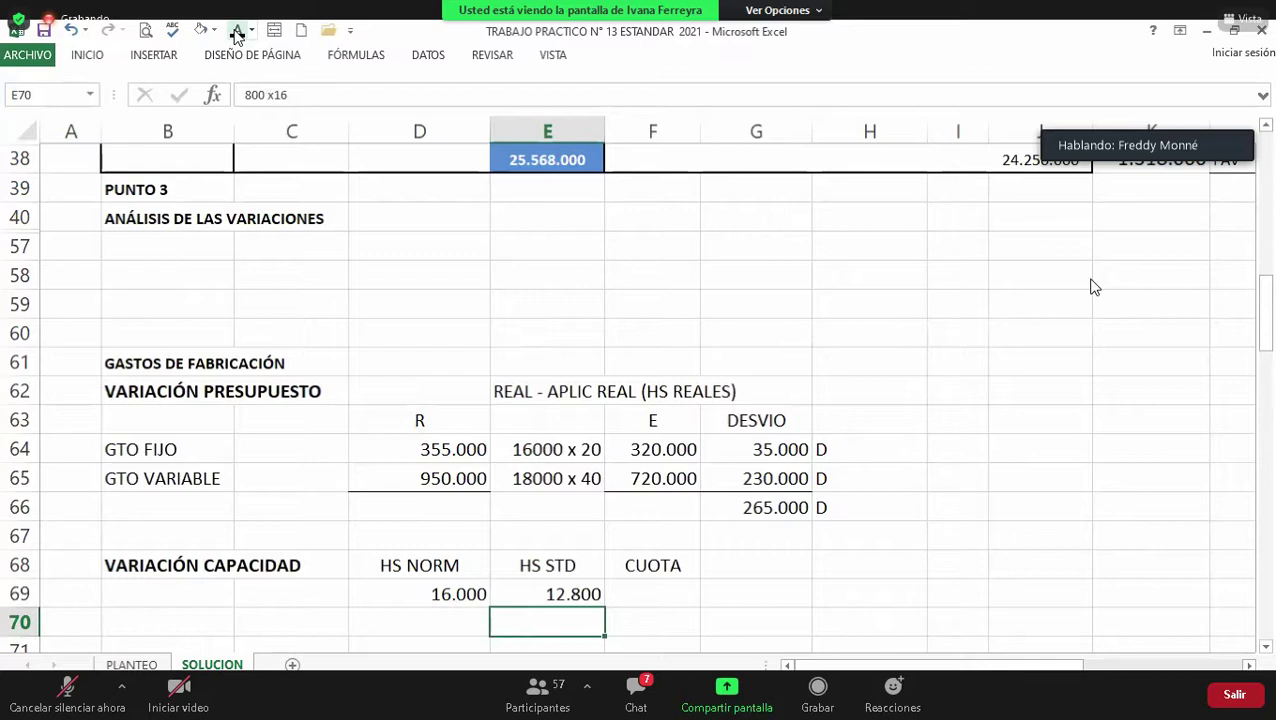
pyautogui.scroll(-1, 1094, 287)
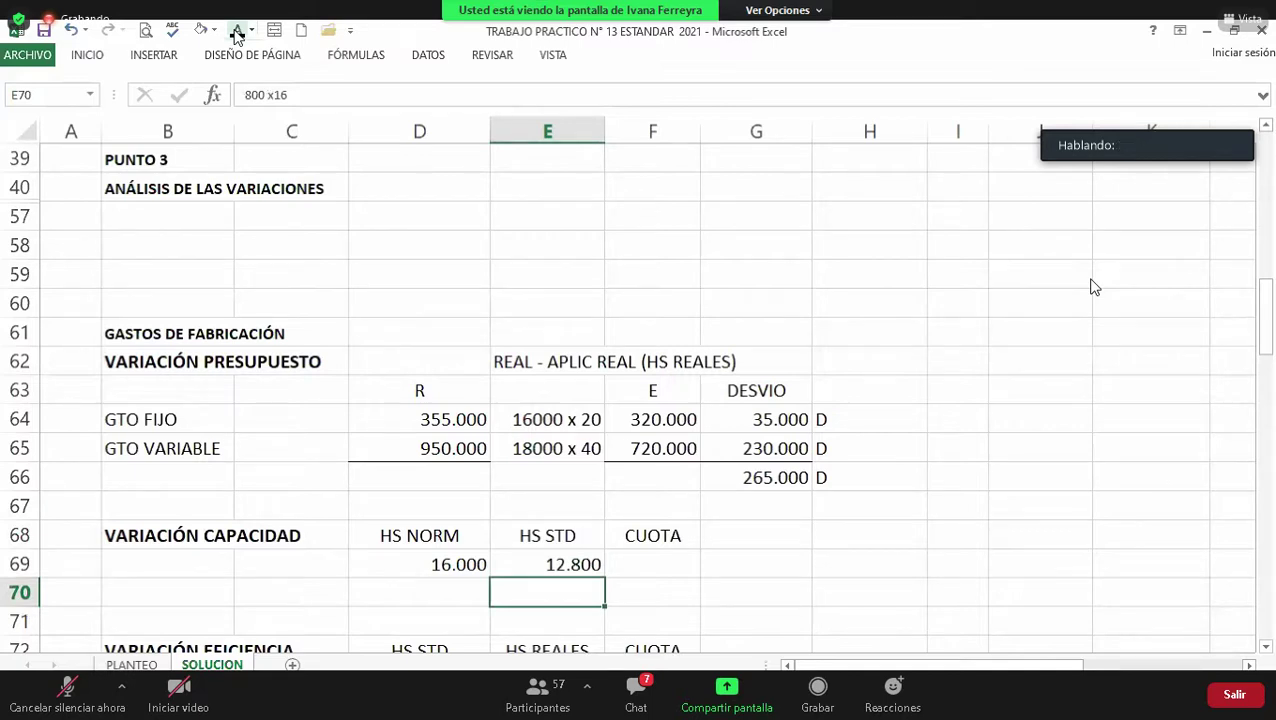
pyautogui.press('Up')
pyautogui.press('Right')
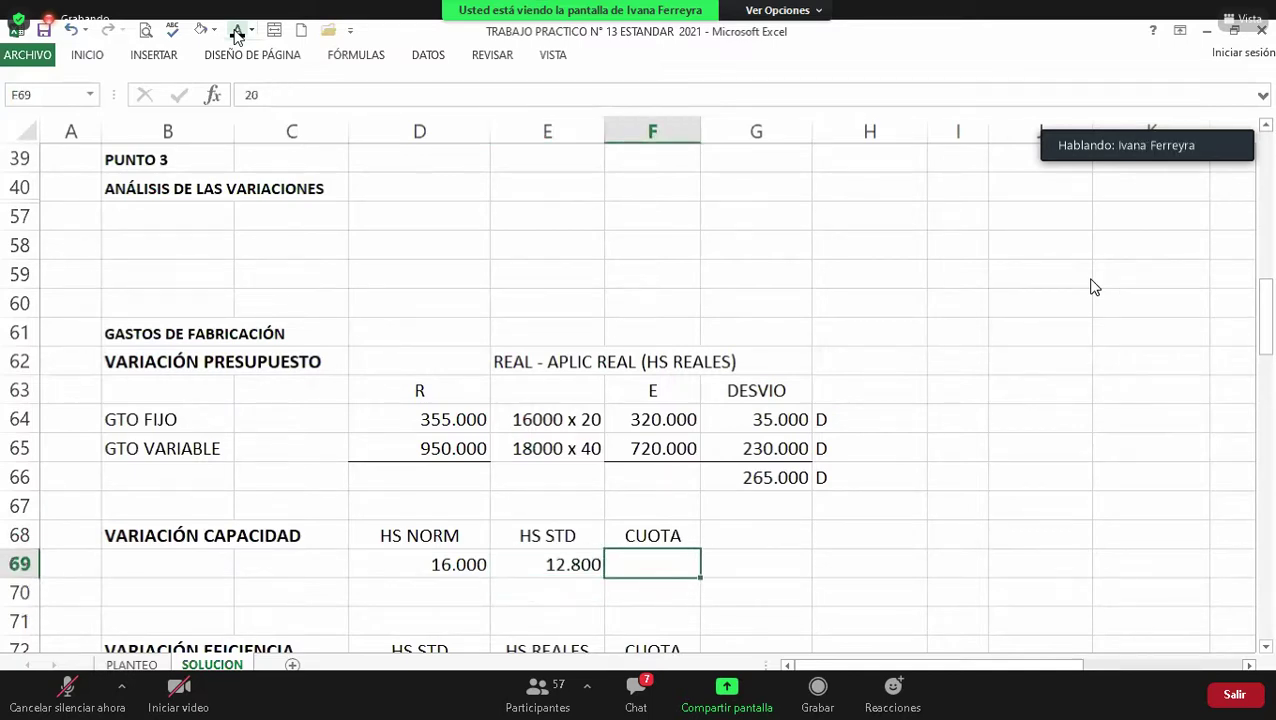
pyautogui.press('Left')
pyautogui.press('Right')
pyautogui.press('Down')
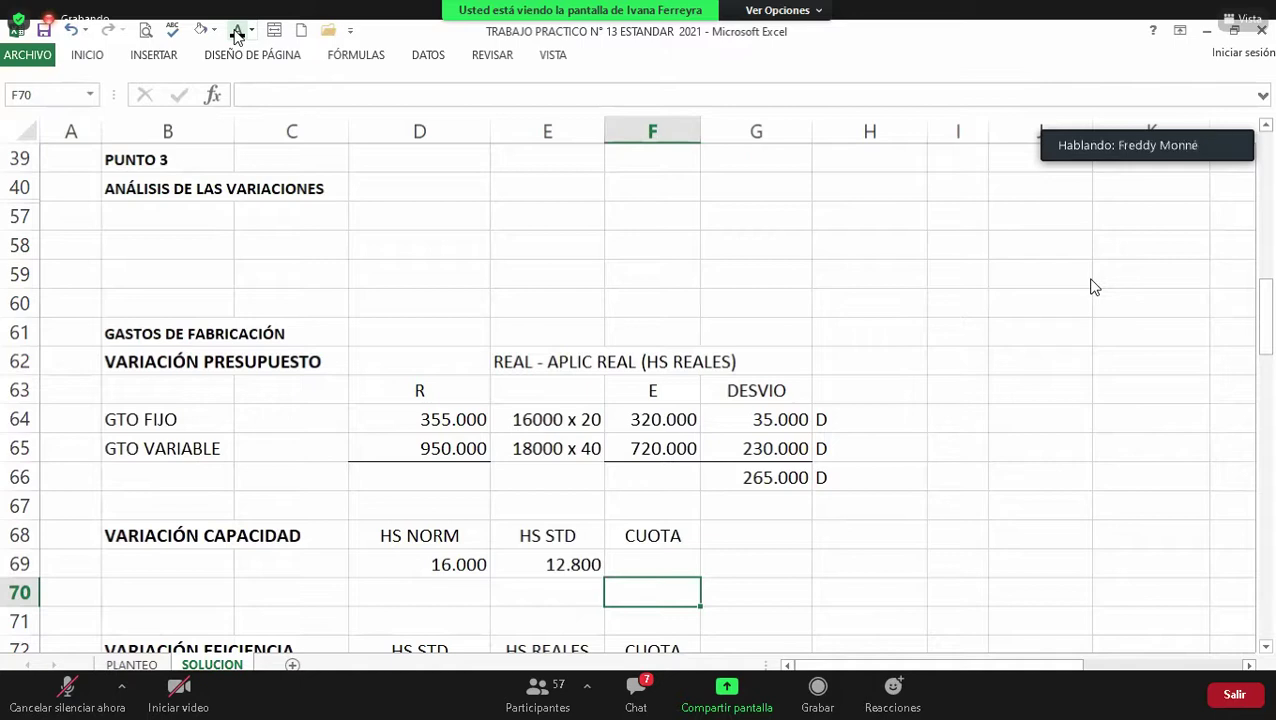
pyautogui.press('Up')
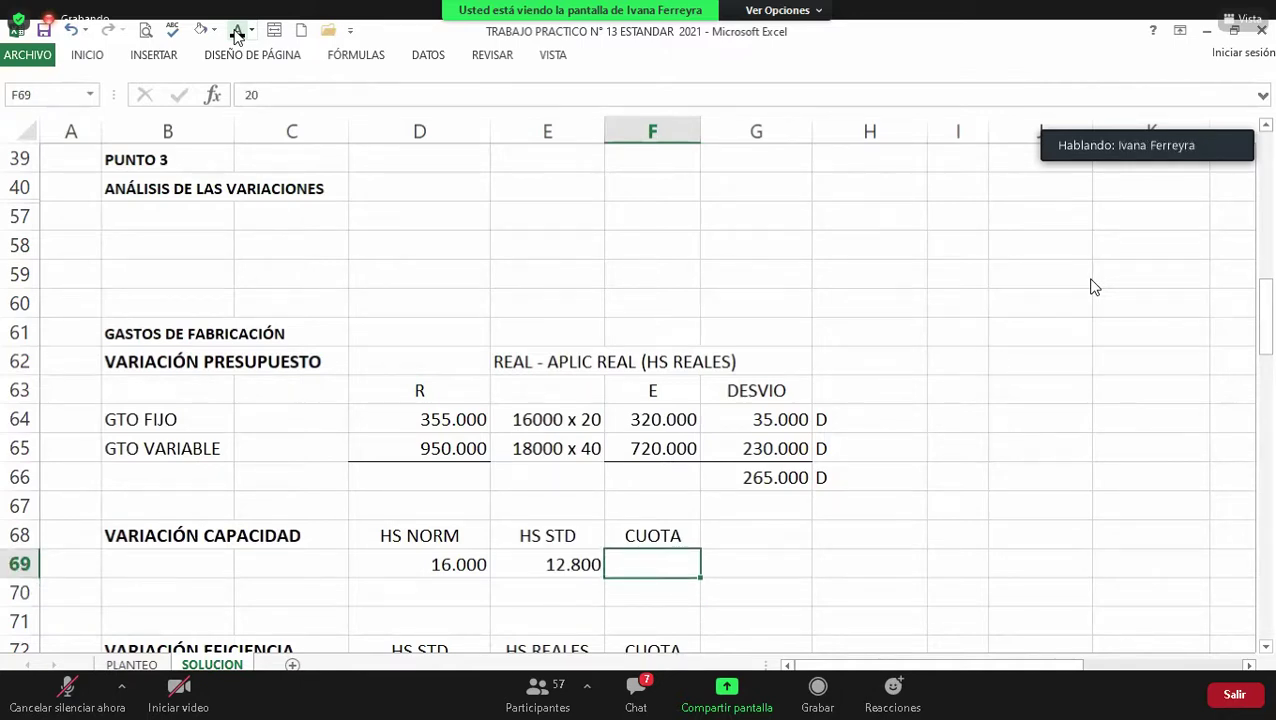
pyautogui.press('Right')
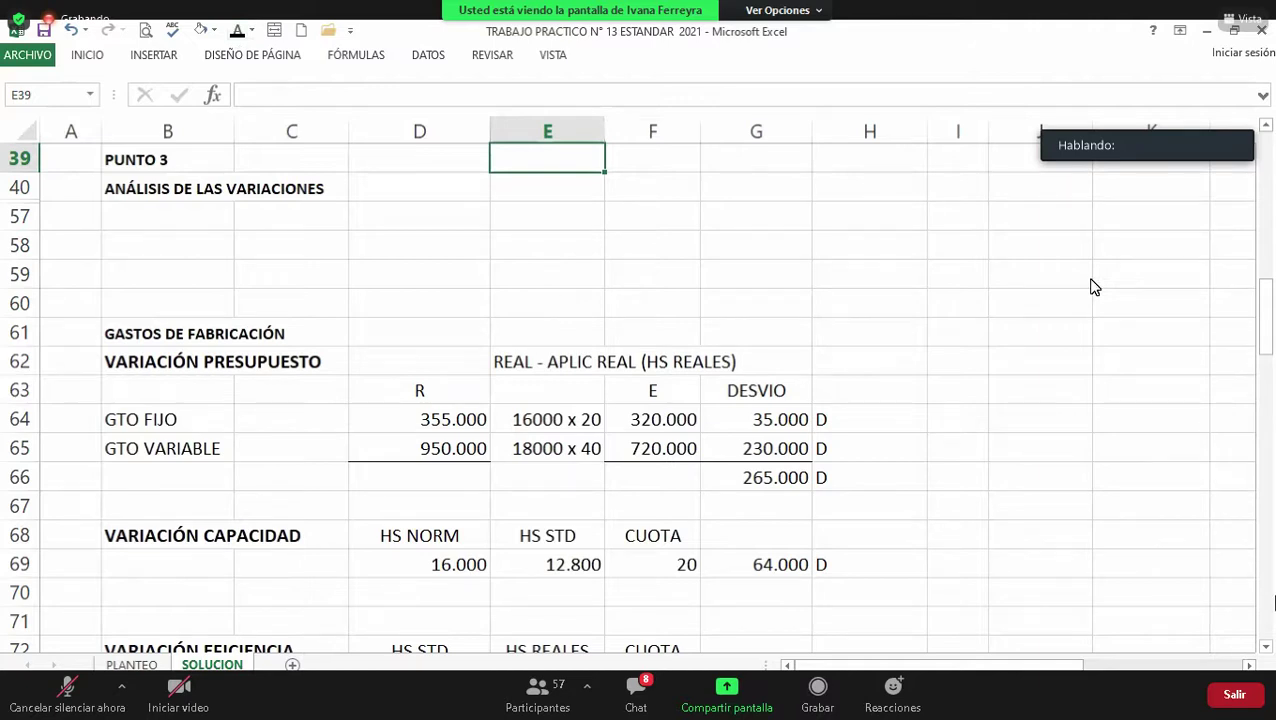
# Step: Examine the VARIACIÓN CAPACIDAD calculation in row 69, from the HS NORM hours to the resulting deviation
pyautogui.click(1266, 646)
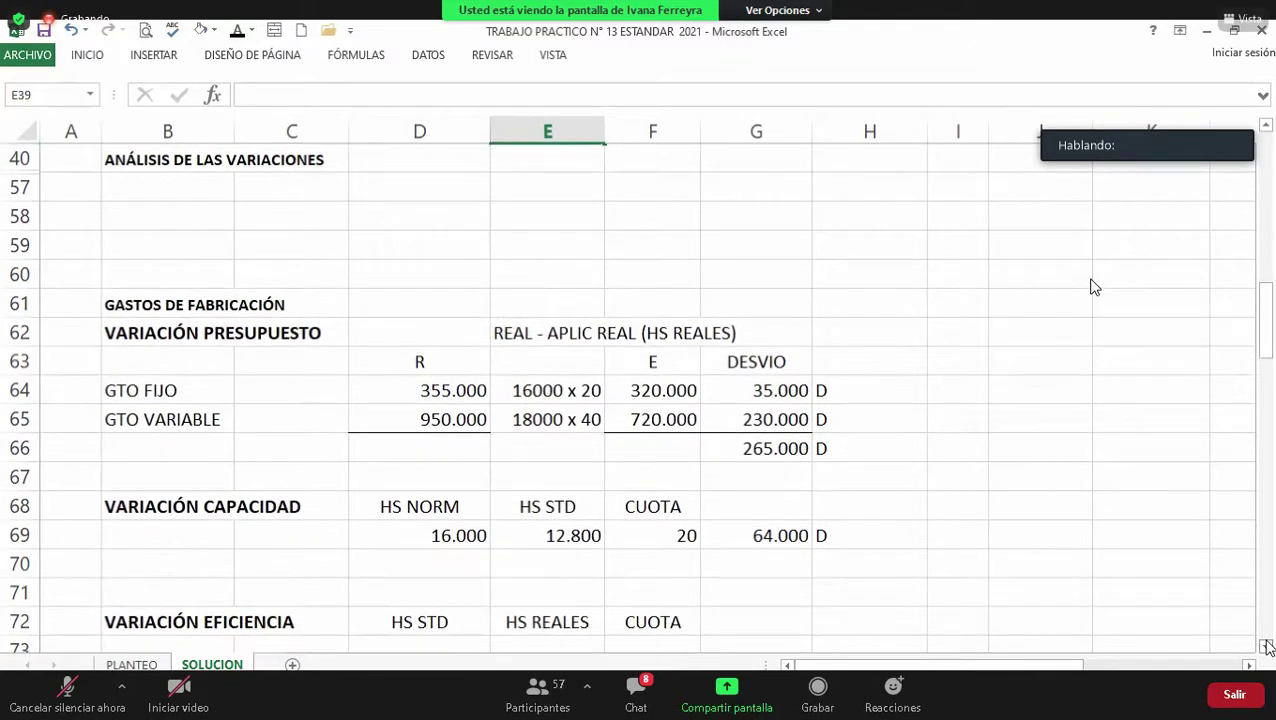
pyautogui.click(1266, 646)
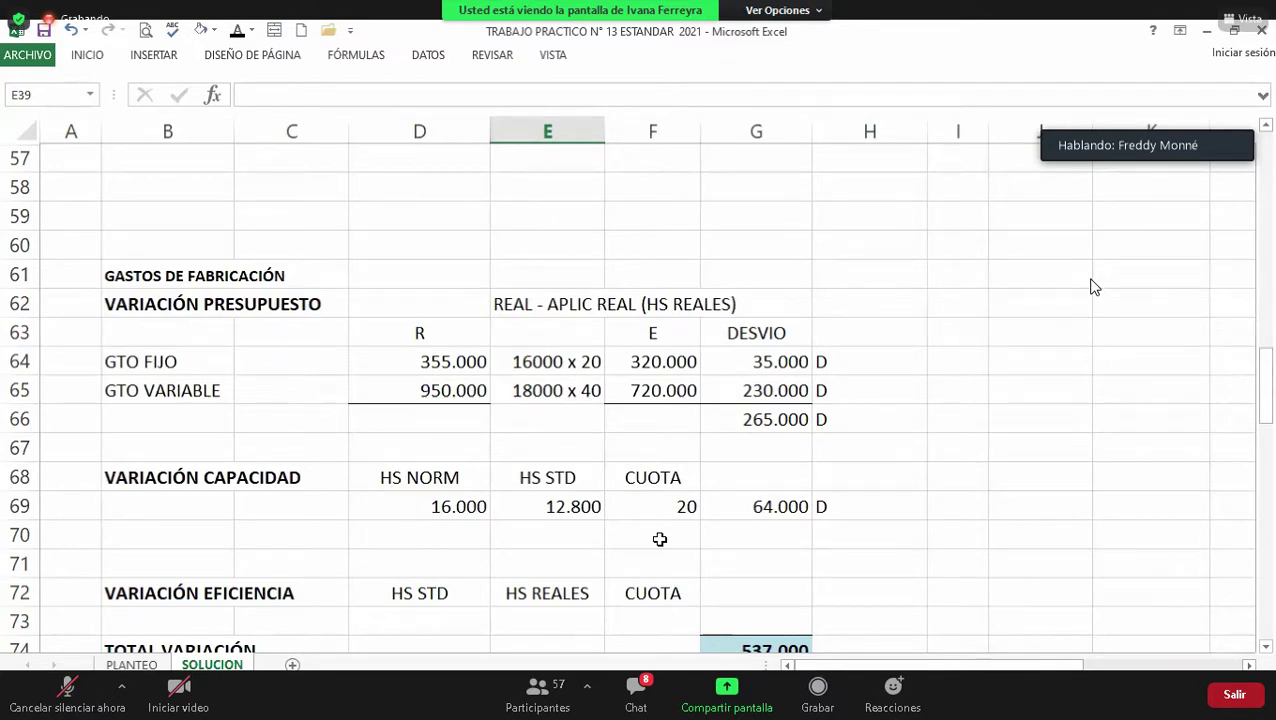
pyautogui.press('Down')
pyautogui.press('Right')
pyautogui.press('Right')
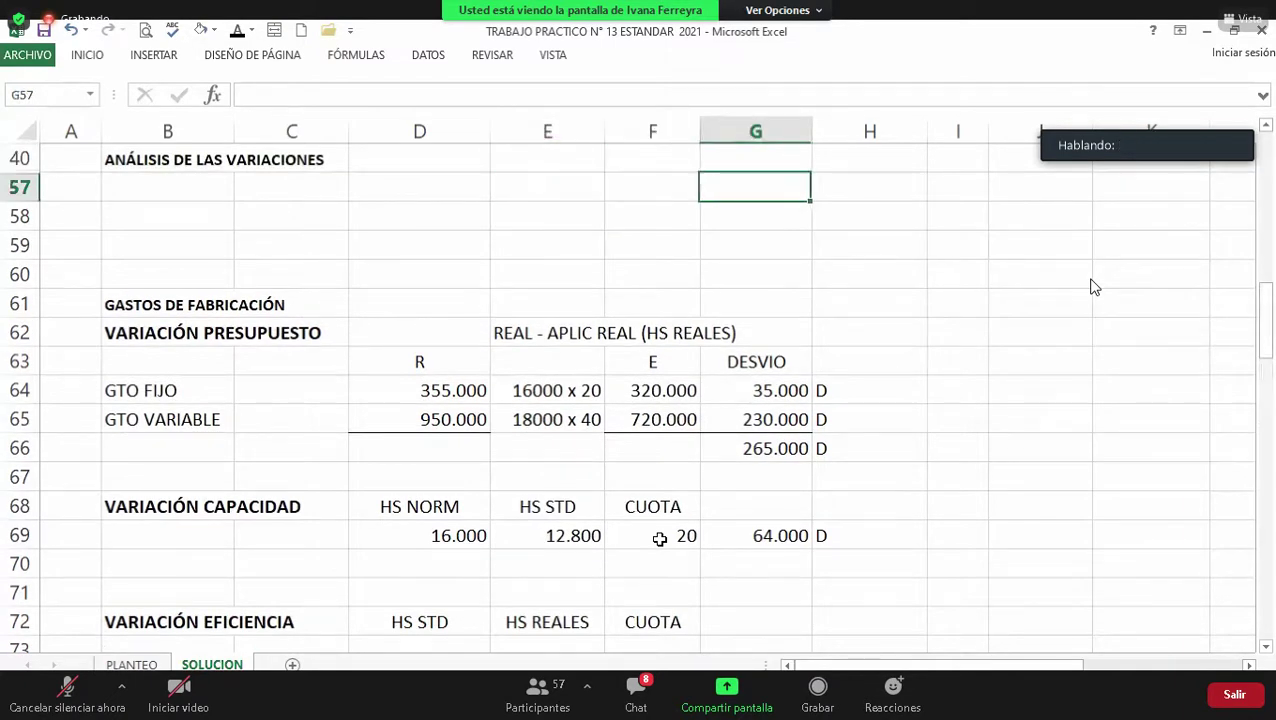
pyautogui.press('Down')
pyautogui.press('Down')
pyautogui.press('Down')
pyautogui.press('Down')
pyautogui.press('Down')
pyautogui.press('Down')
pyautogui.press('Down')
pyautogui.press('Down')
pyautogui.press('Down')
pyautogui.press('Down')
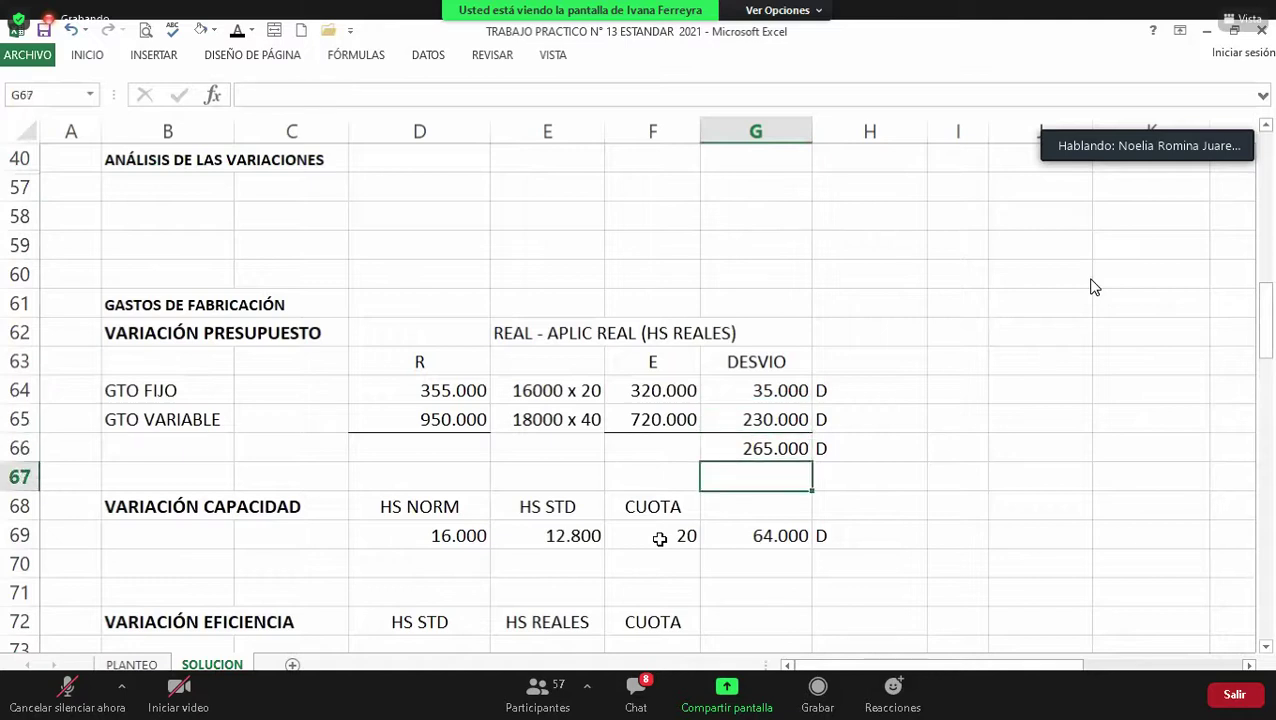
pyautogui.press('Down')
pyautogui.press('Down')
pyautogui.press('Right')
pyautogui.press('Right')
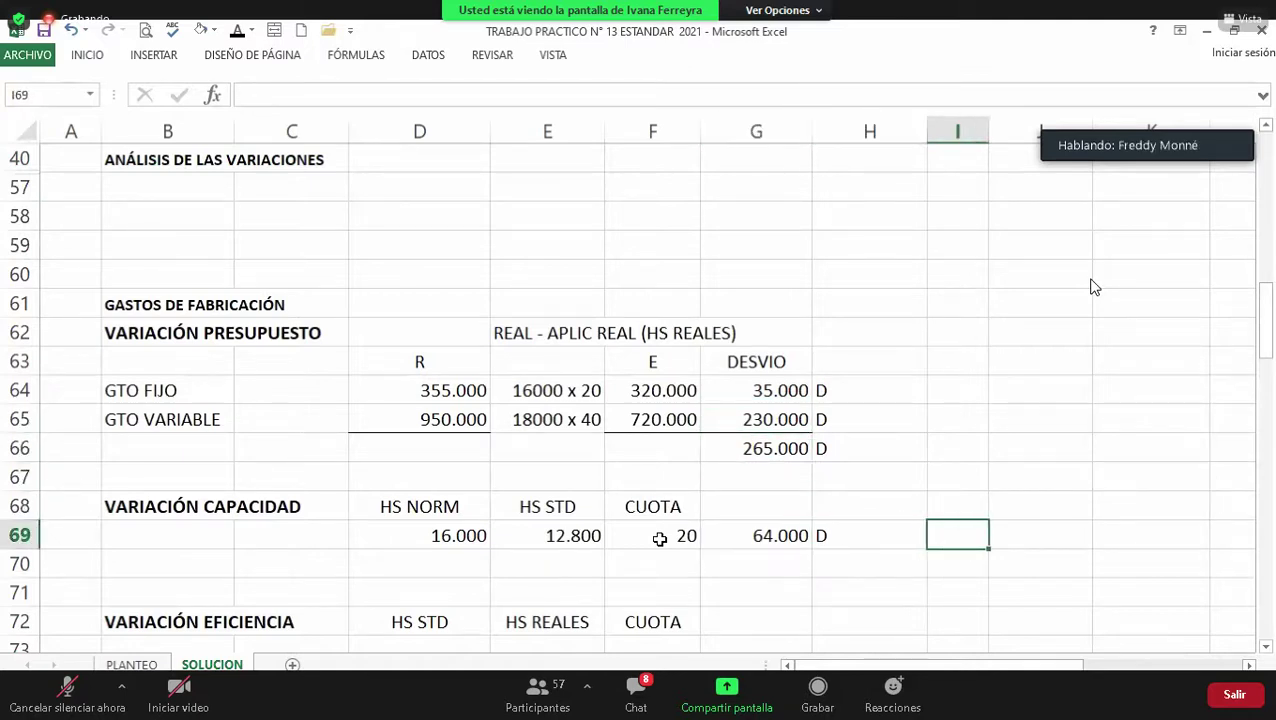
# Step: Examine the VARIACIÓN EFICIENCIA heading row, starting from its HS STD column in D72
pyautogui.press('Down')
pyautogui.press('Down')
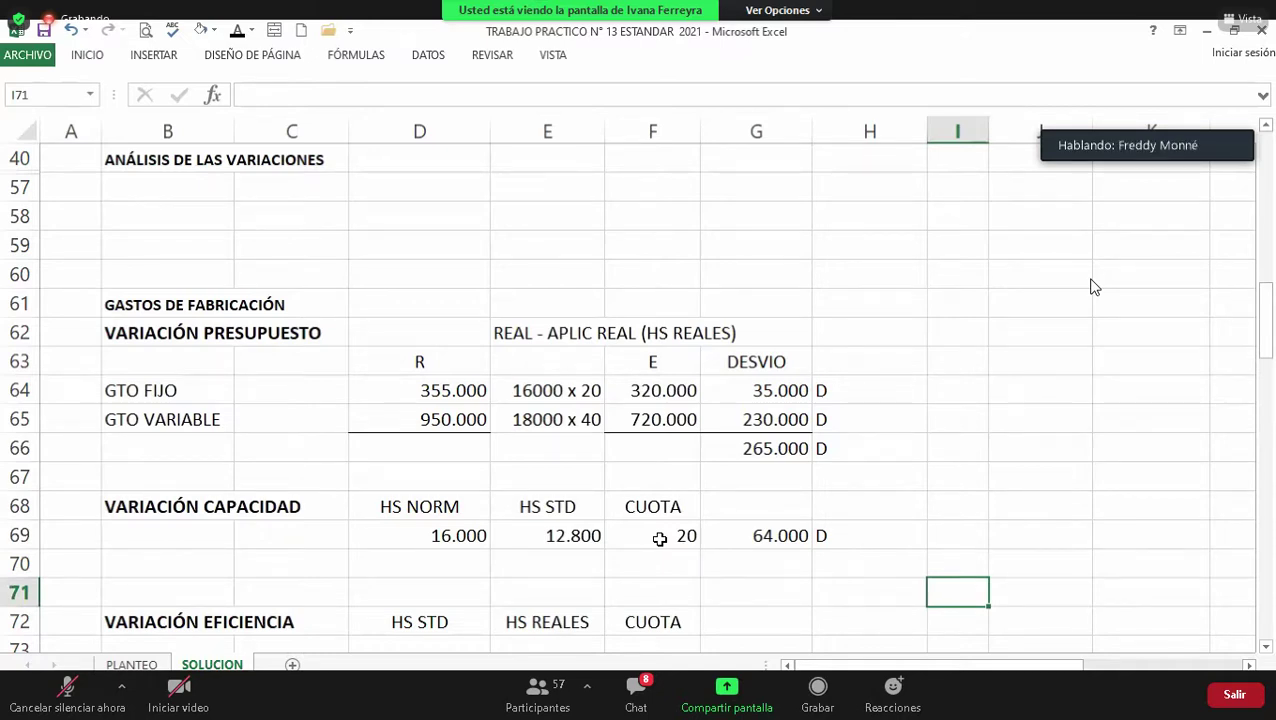
pyautogui.press('Down')
pyautogui.press('Down')
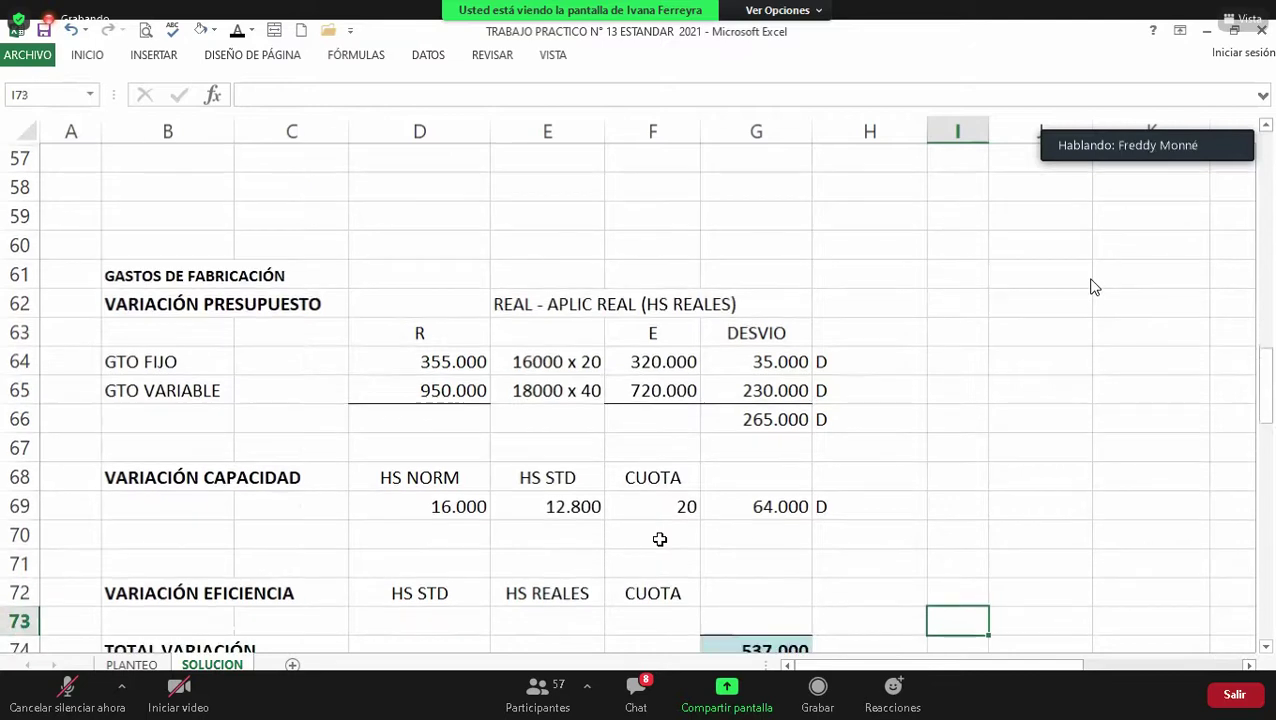
pyautogui.press('Up')
pyautogui.press('Left')
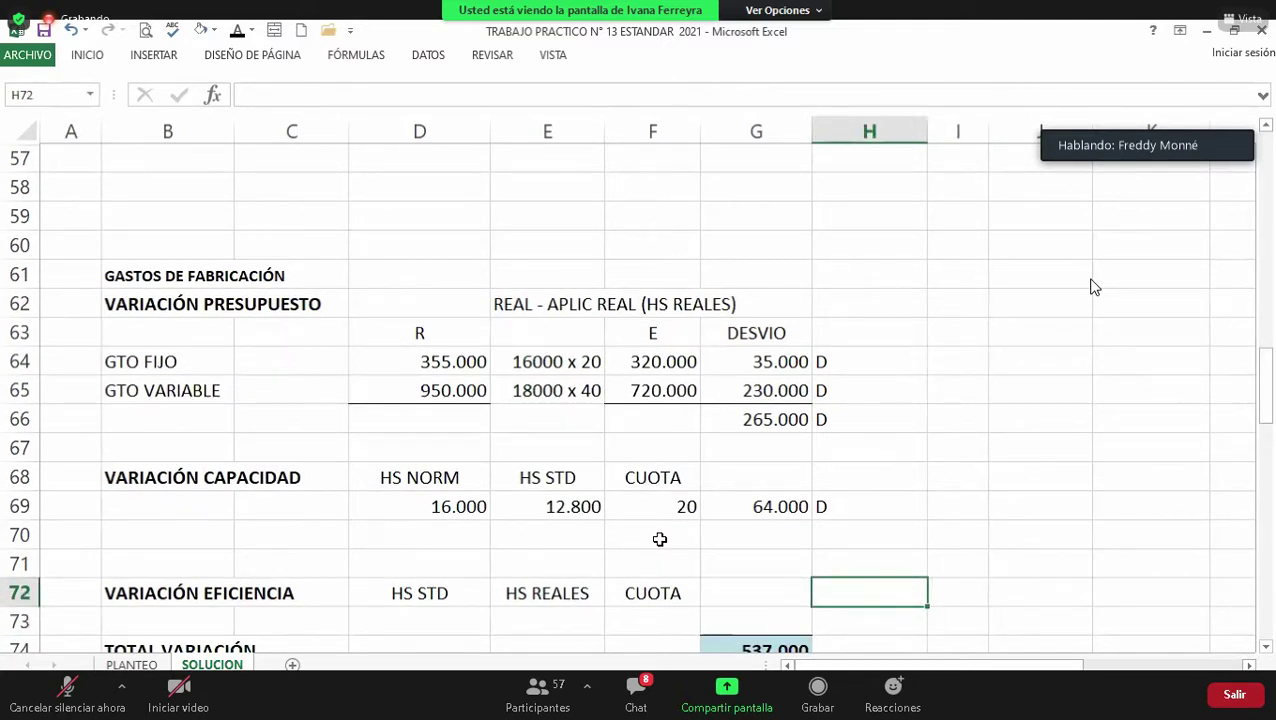
pyautogui.press('Right')
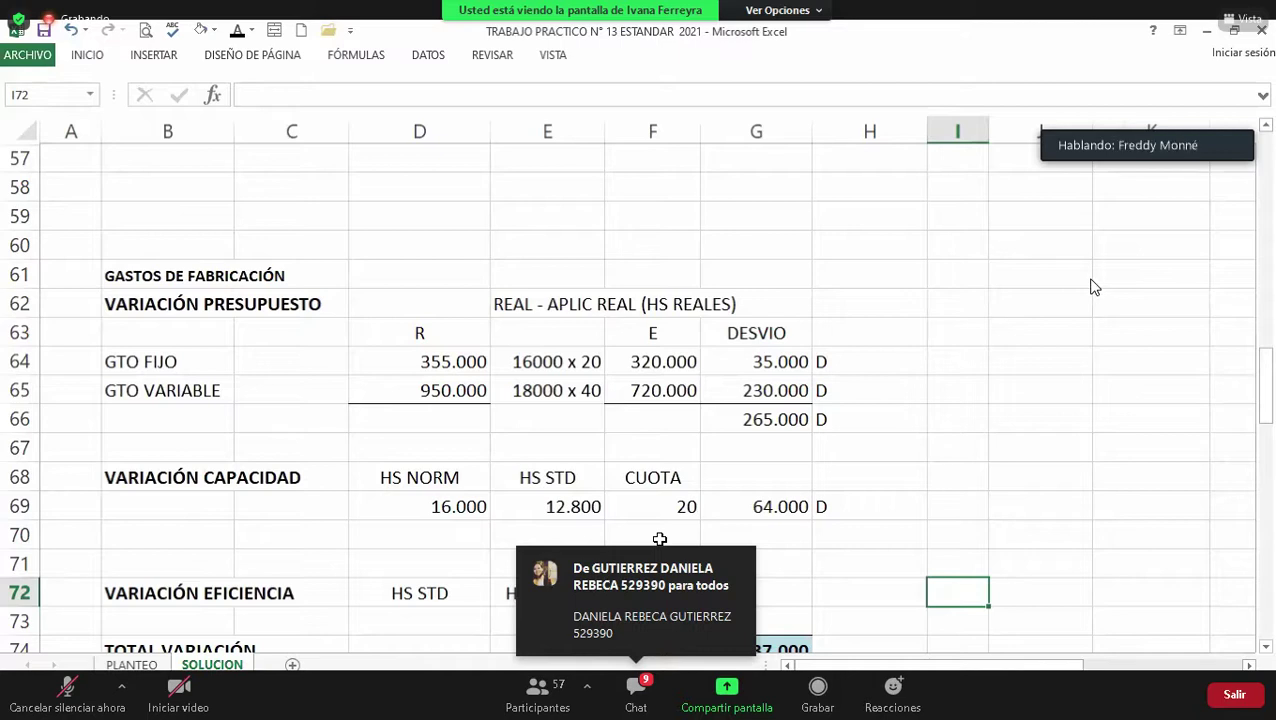
pyautogui.press('Left')
pyautogui.press('Left')
pyautogui.press('Left')
pyautogui.press('Left')
pyautogui.press('Left')
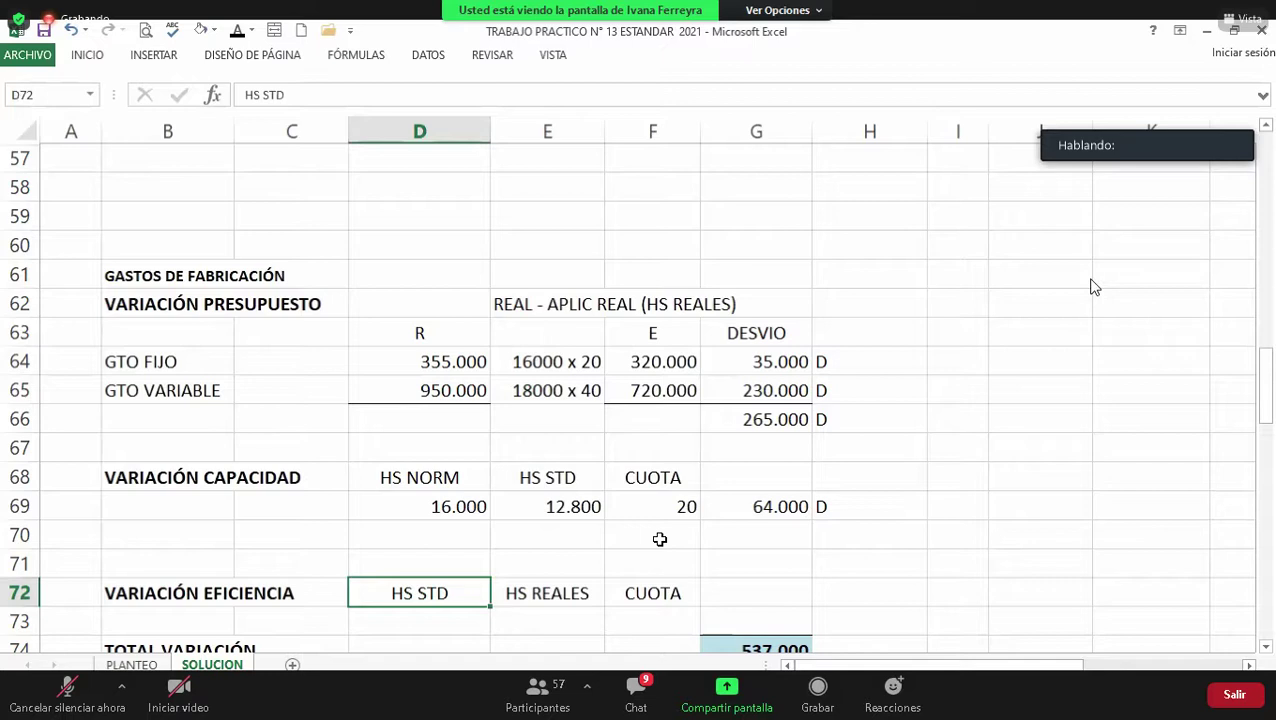
# Step: Review the VARIACIÓN CAPACIDAD label and its amounts in rows 68 and 69
pyautogui.press('Left')
pyautogui.press('Up')
pyautogui.press('Up')
pyautogui.press('Up')
pyautogui.press('Up')
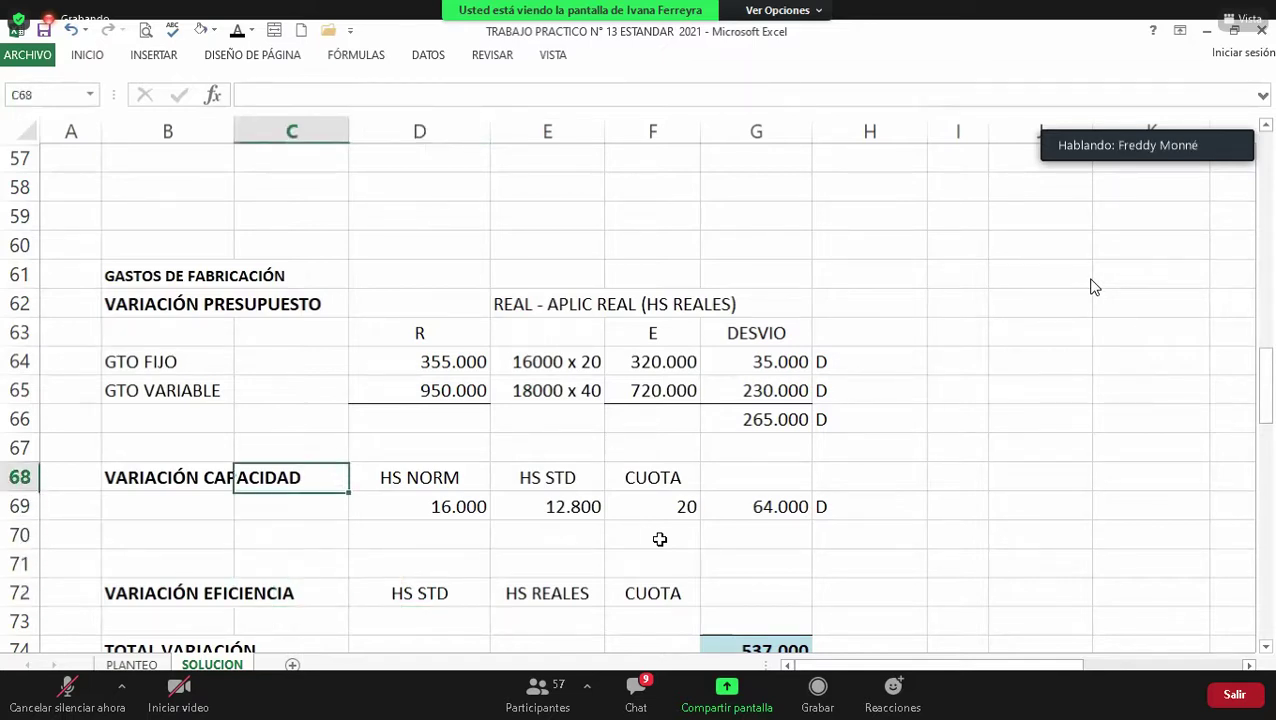
pyautogui.press('Left')
pyautogui.press('Down')
pyautogui.press('Down')
pyautogui.press('Up')
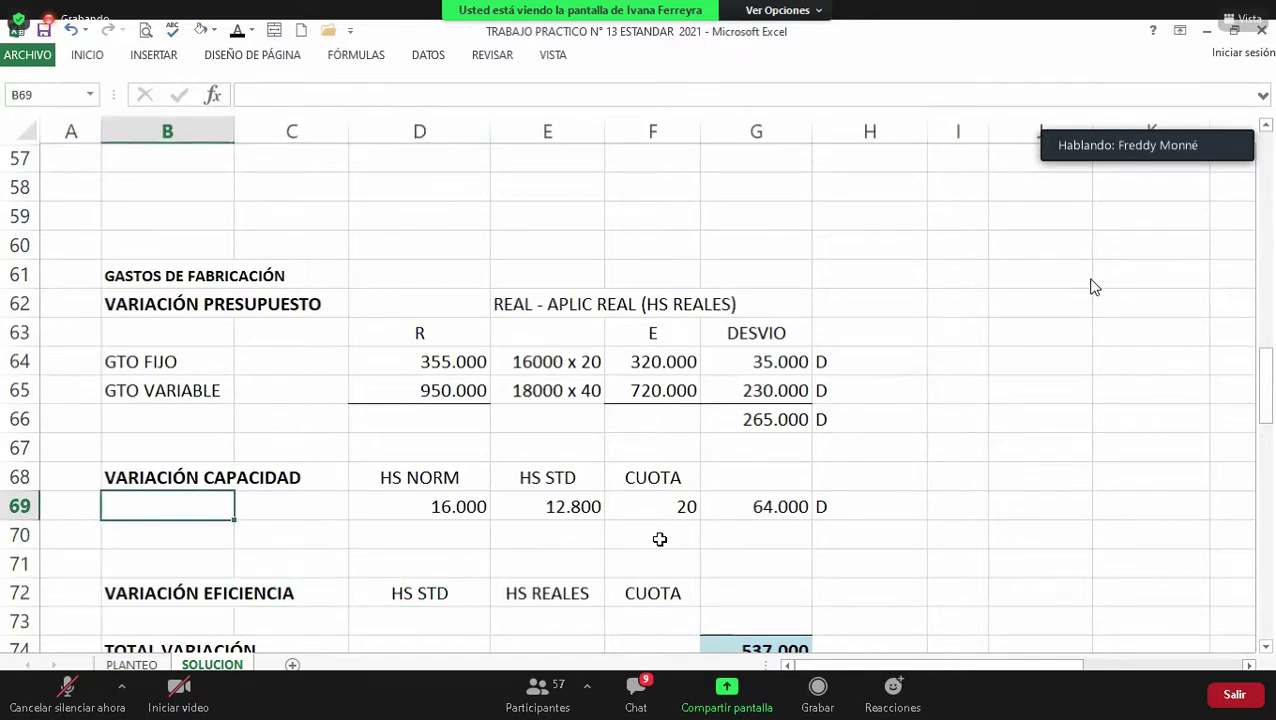
pyautogui.press('Up')
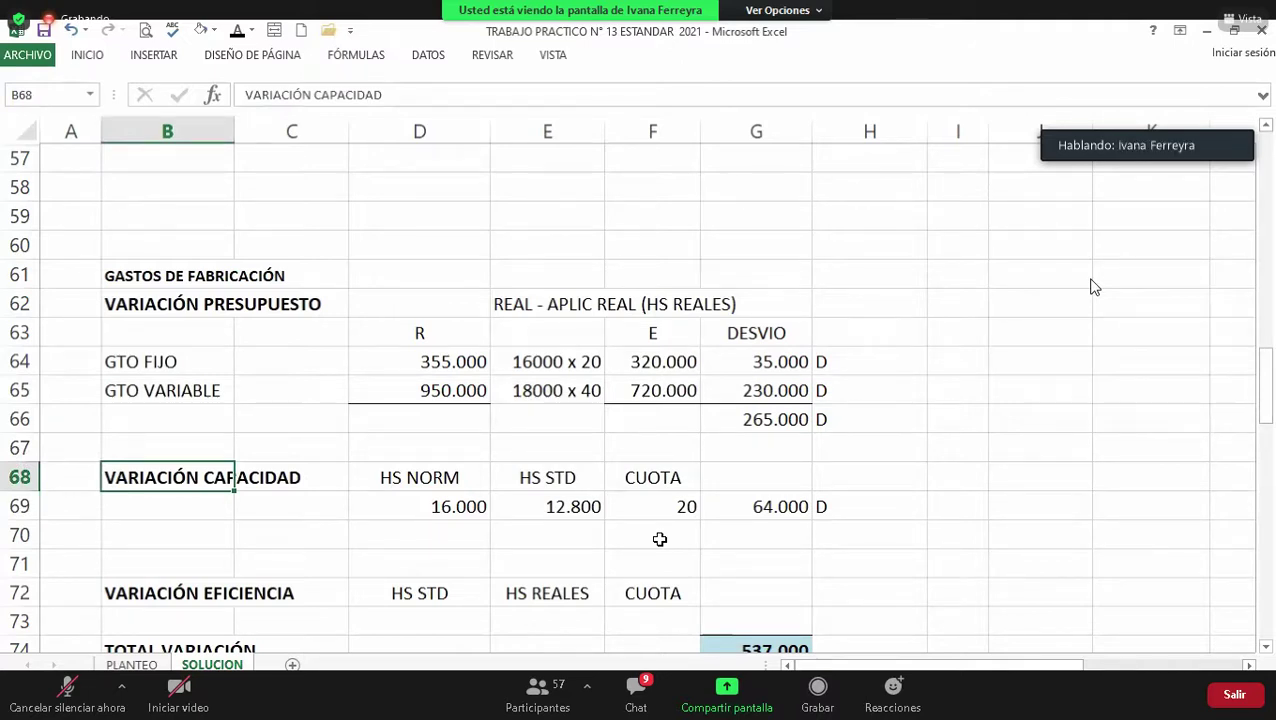
pyautogui.press('Down')
pyautogui.press('Down')
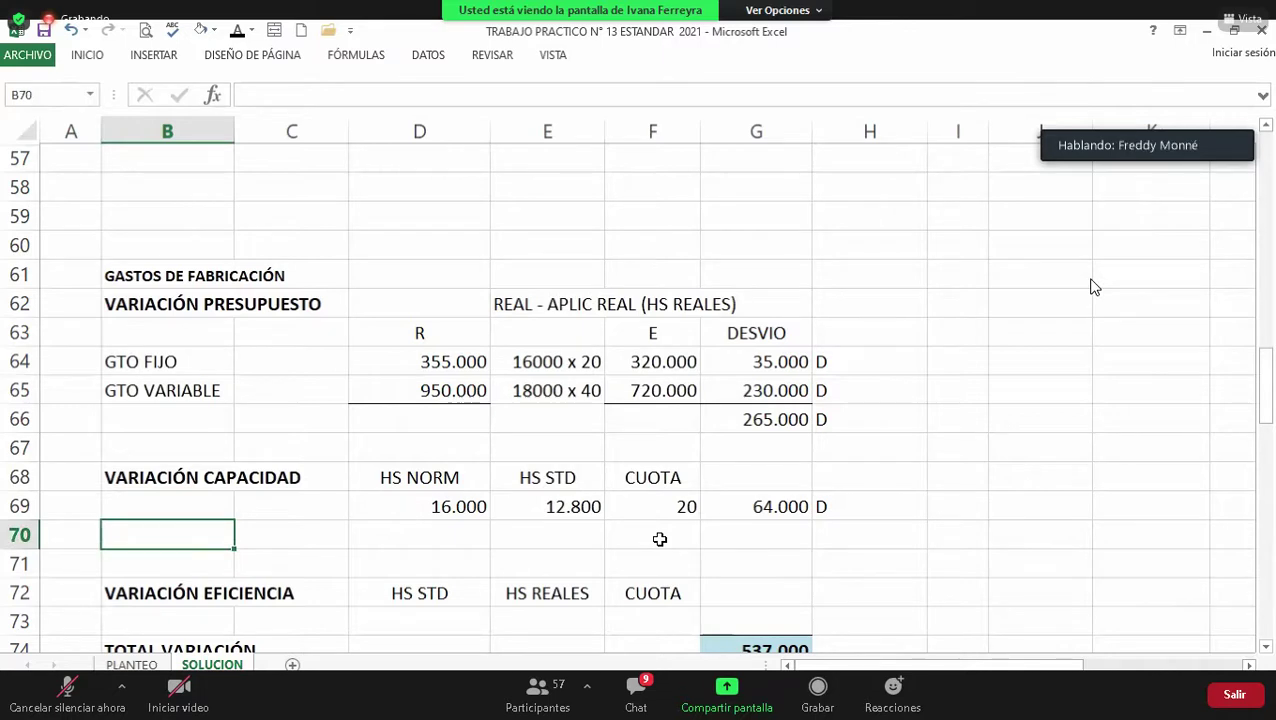
# Step: Go through the VARIACIÓN EFICIENCIA headings in row 72 and change the font colour of the CUOTA in F73 to black
pyautogui.press('Down')
pyautogui.press('Right')
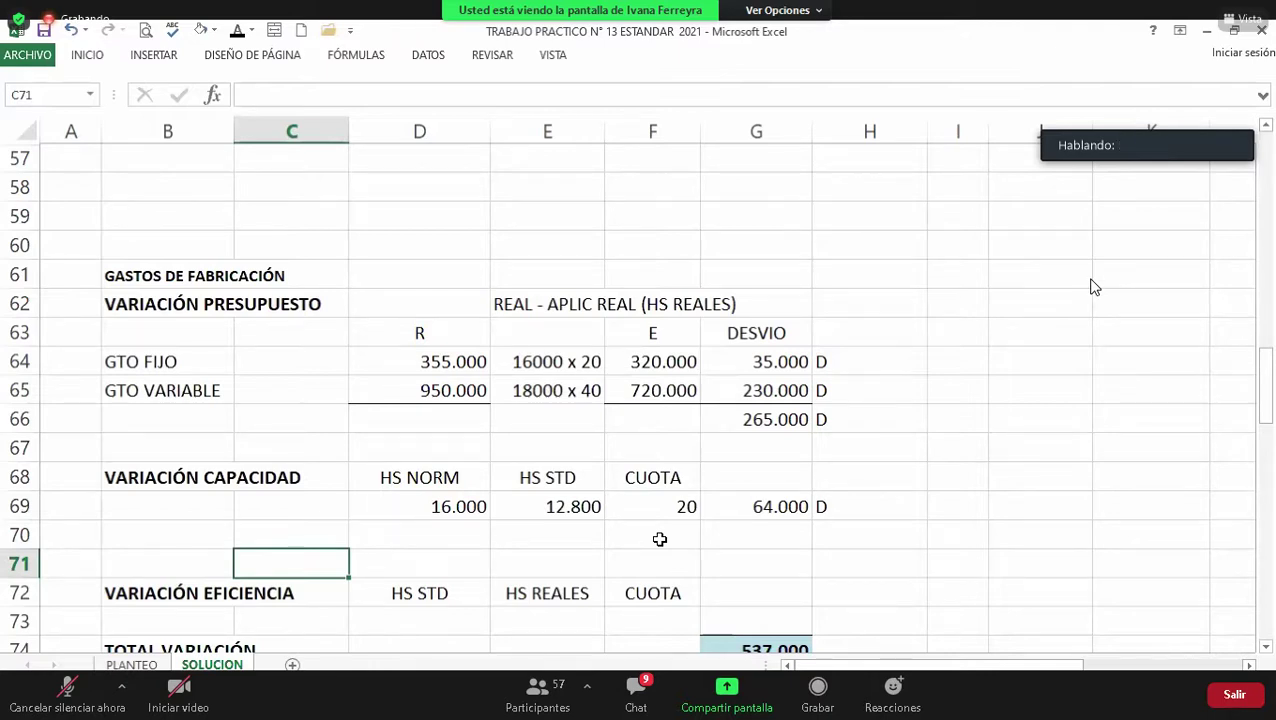
pyautogui.press('Down')
pyautogui.press('Right')
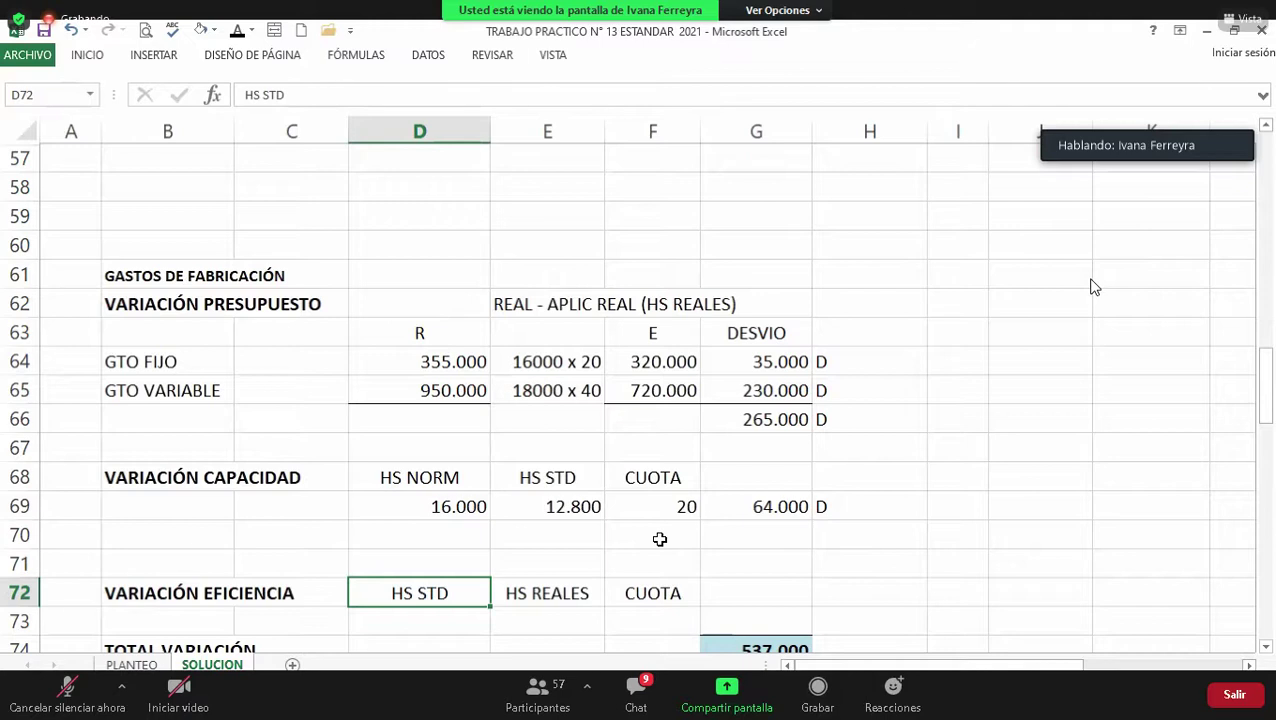
pyautogui.press('Right')
pyautogui.press('Right')
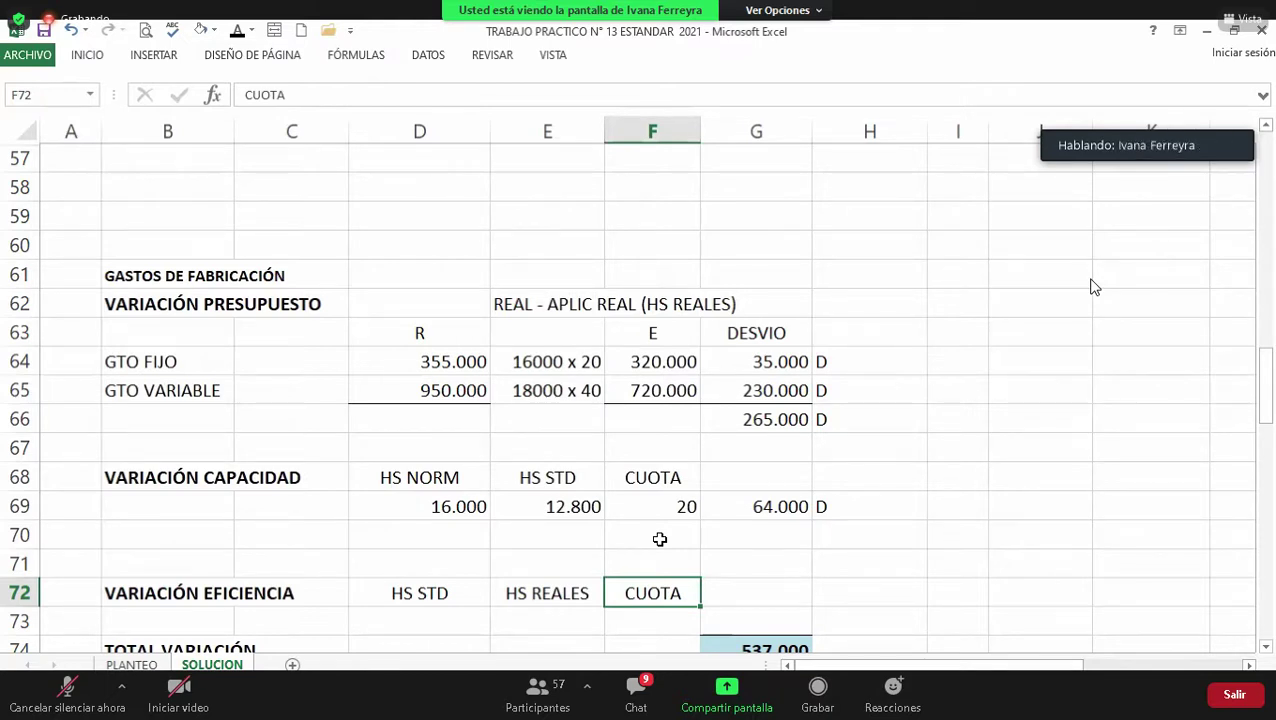
pyautogui.press('Return')
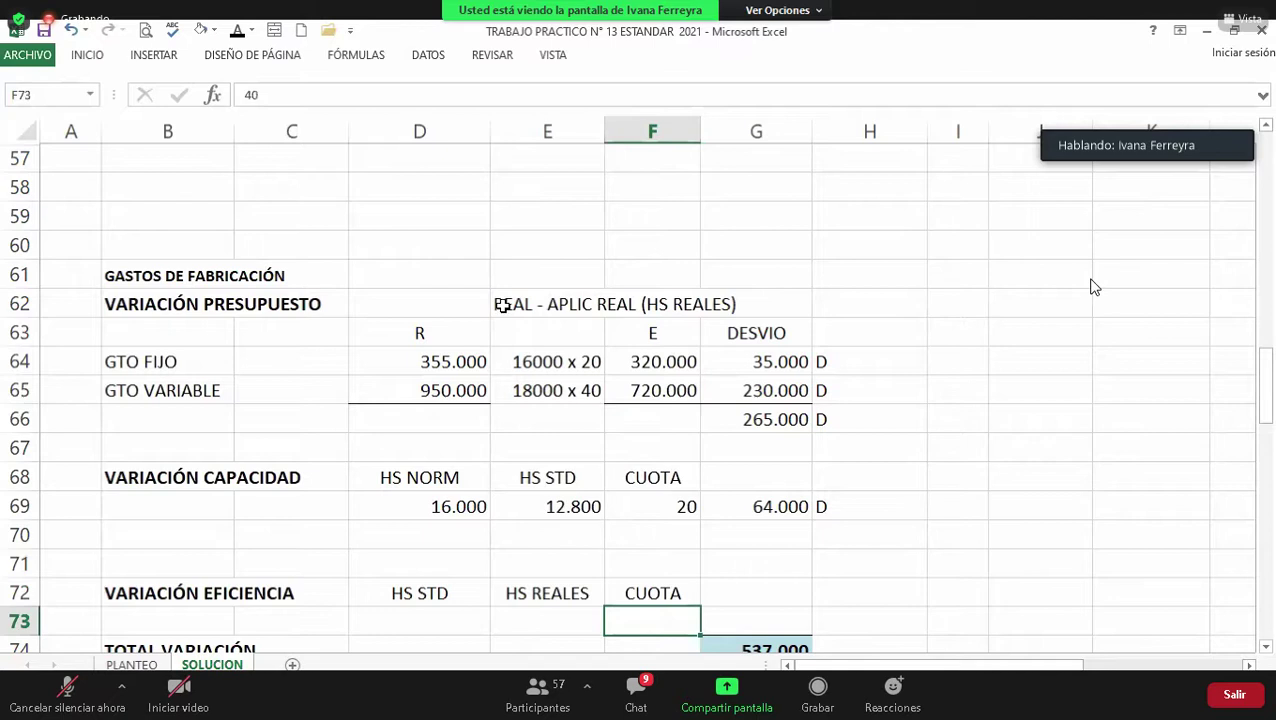
pyautogui.write('40')
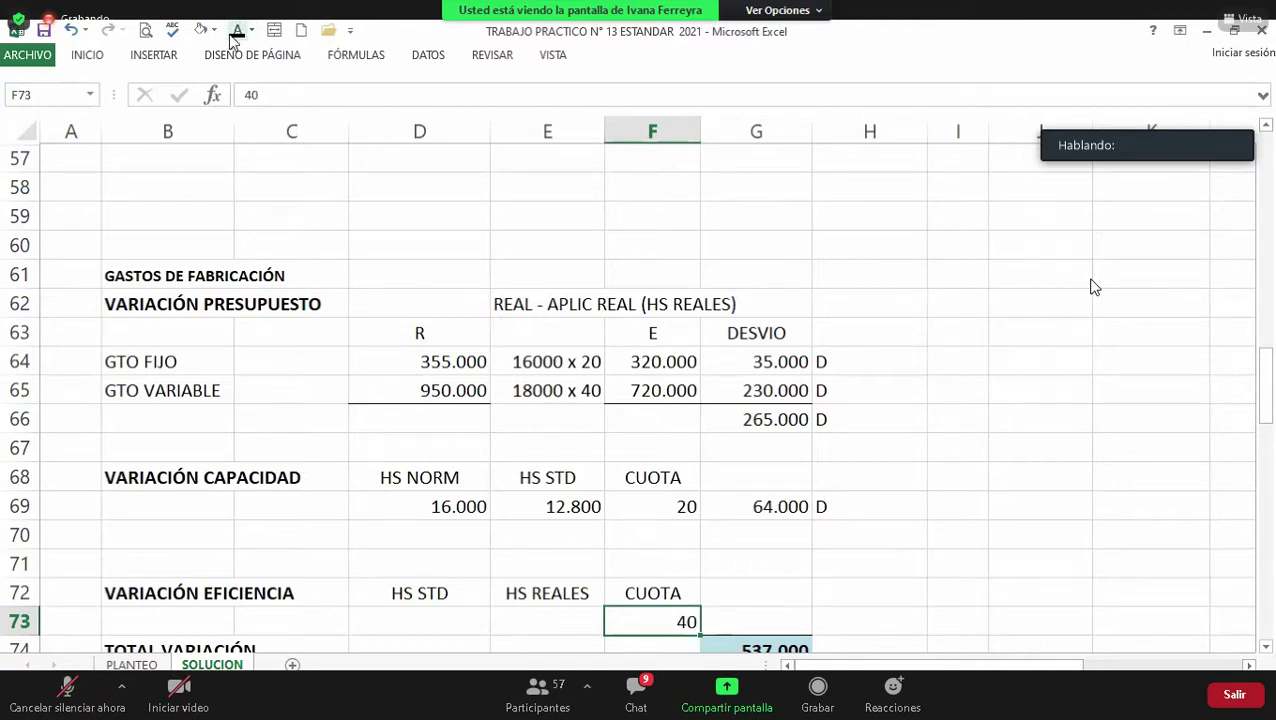
# Step: Change the font colour of the HS STD hours in D73 and the HS REALES hours in E73 to black
pyautogui.press('Left')
pyautogui.press('Left')
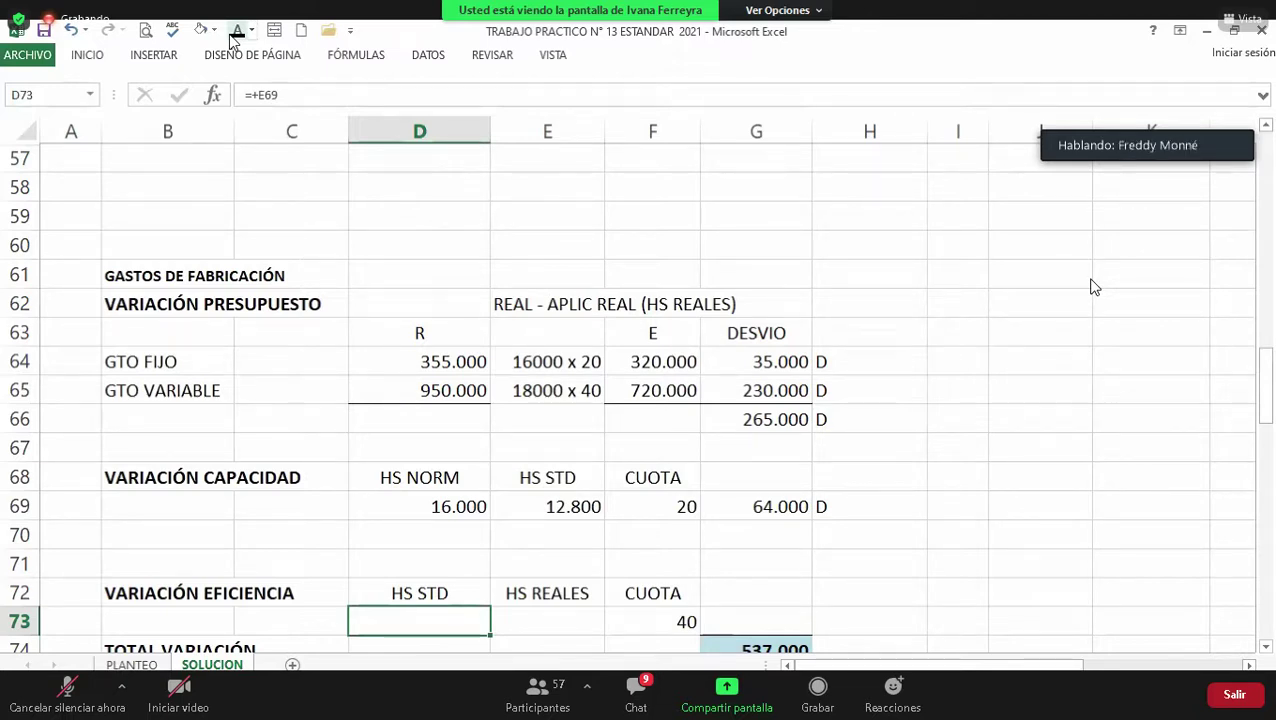
pyautogui.press('Right')
pyautogui.press('Left')
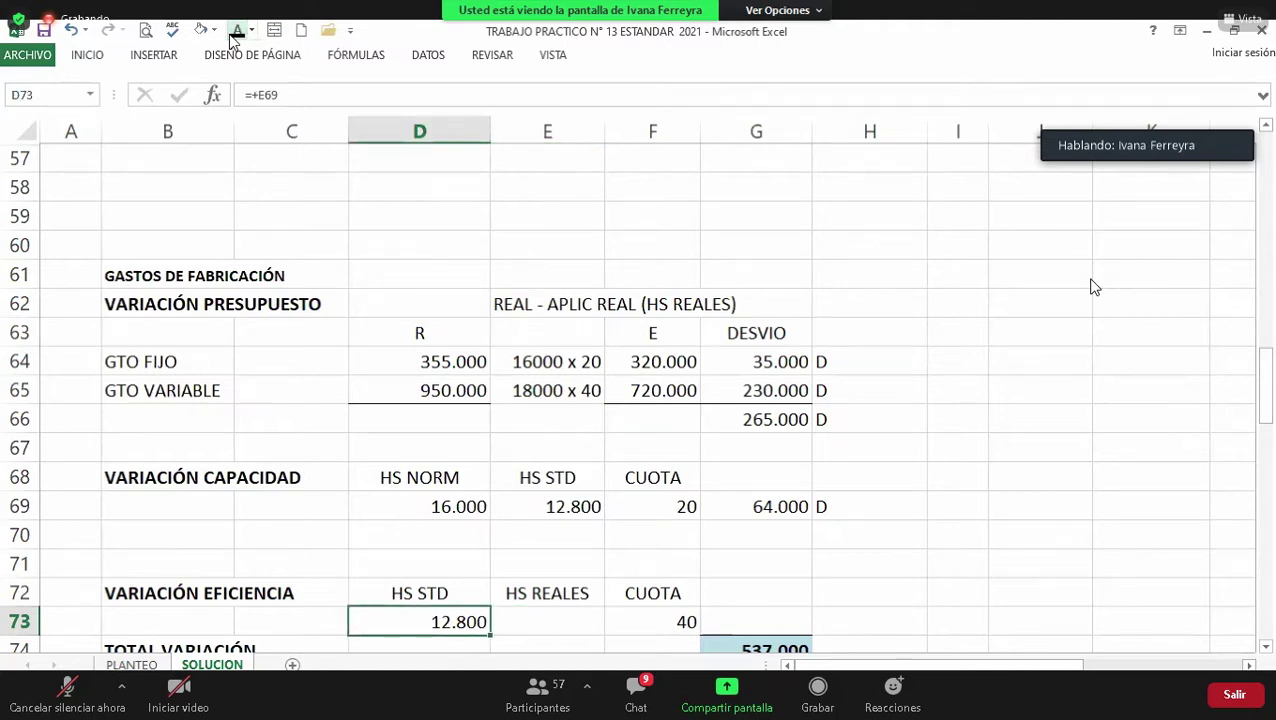
pyautogui.press('Right')
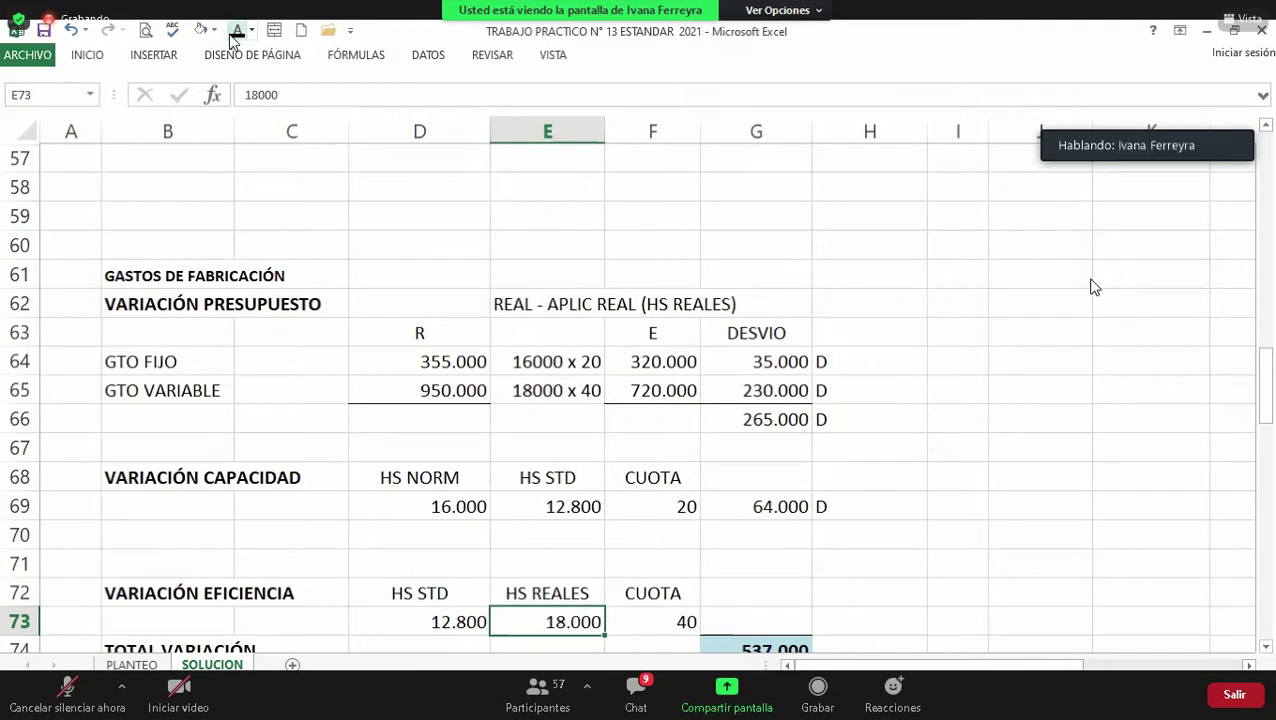
# Step: Change the font colour of the VARIACIÓN EFICIENCIA deviation in G73 to black
pyautogui.press('Right')
pyautogui.press('Left')
pyautogui.press('Left')
pyautogui.press('Right')
pyautogui.press('Right')
pyautogui.press('Right')
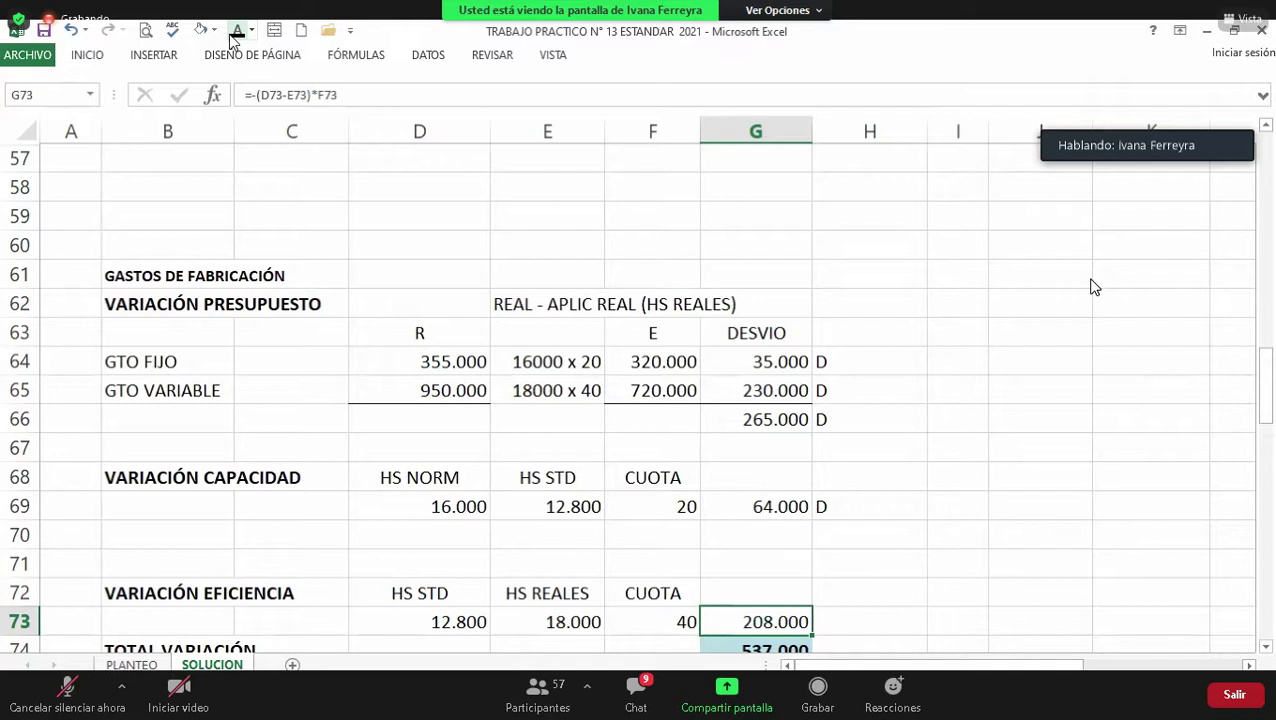
# Step: Examine the VARIACIÓN EFICIENCIA deviation in G73 and the empty mark cell beside it, together with TOTAL VARIACIÓN in row 74
pyautogui.press('Up')
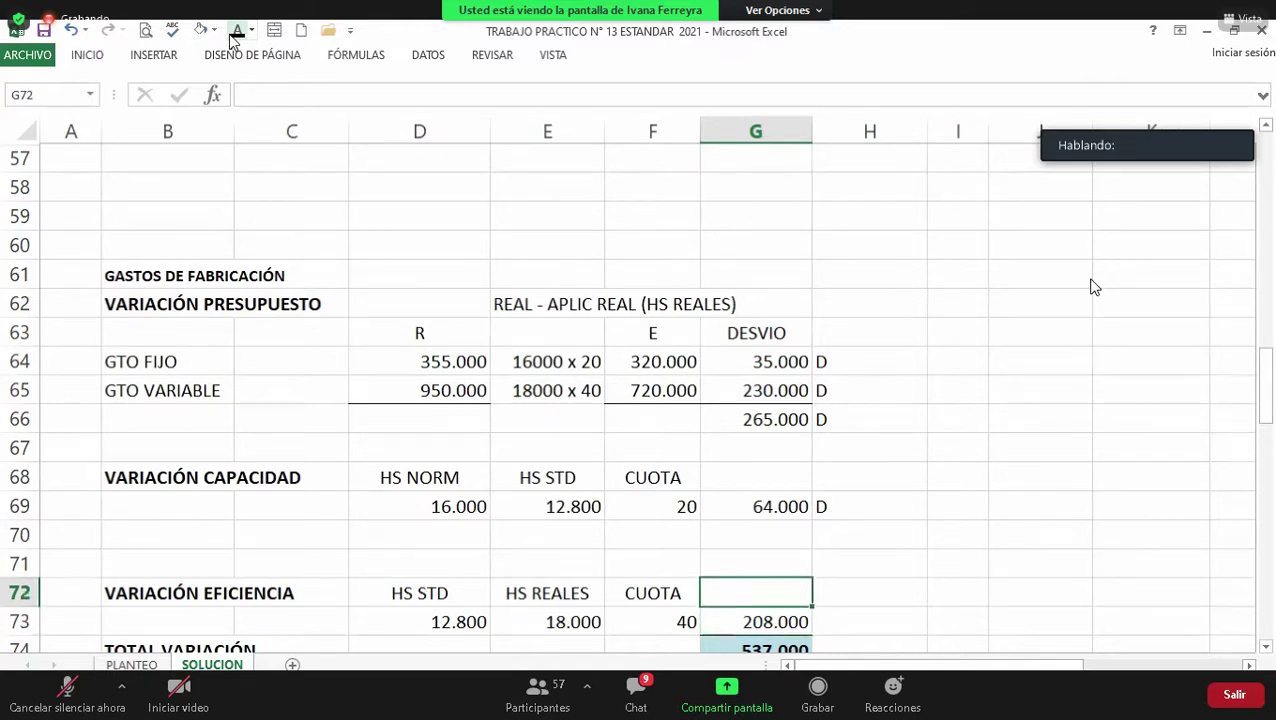
pyautogui.press('Down')
pyautogui.press('Right')
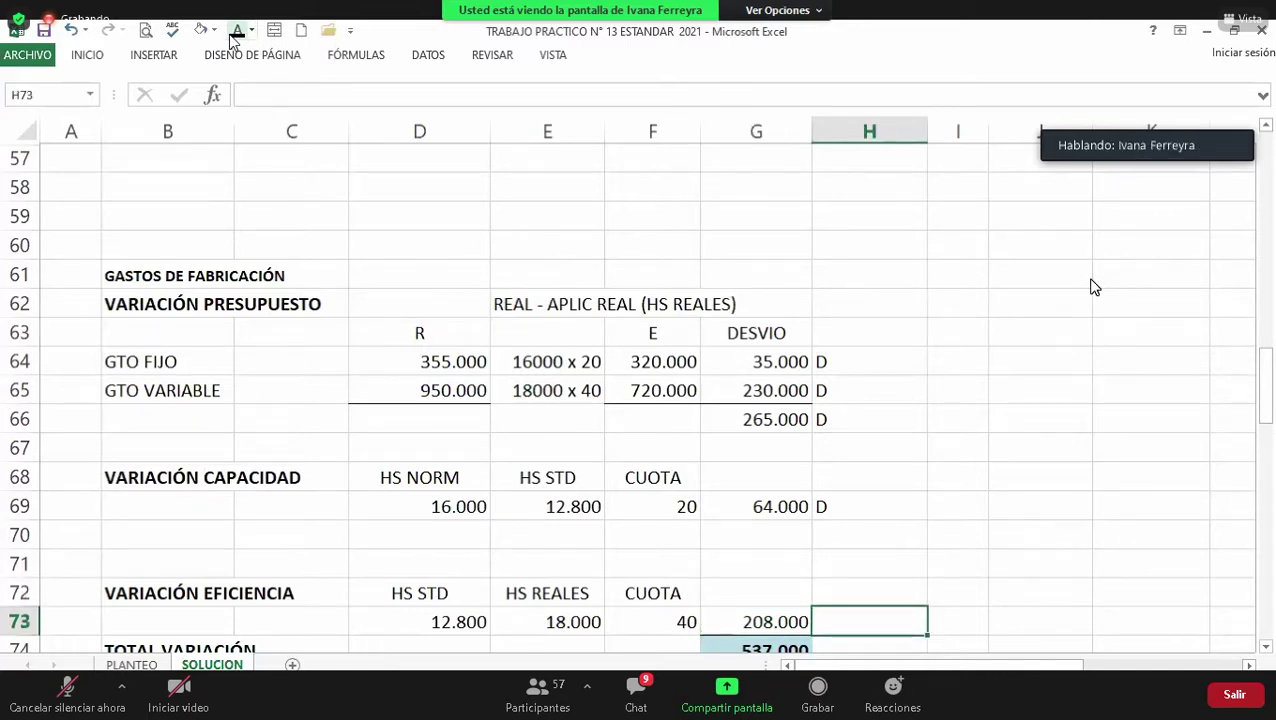
pyautogui.press('Up')
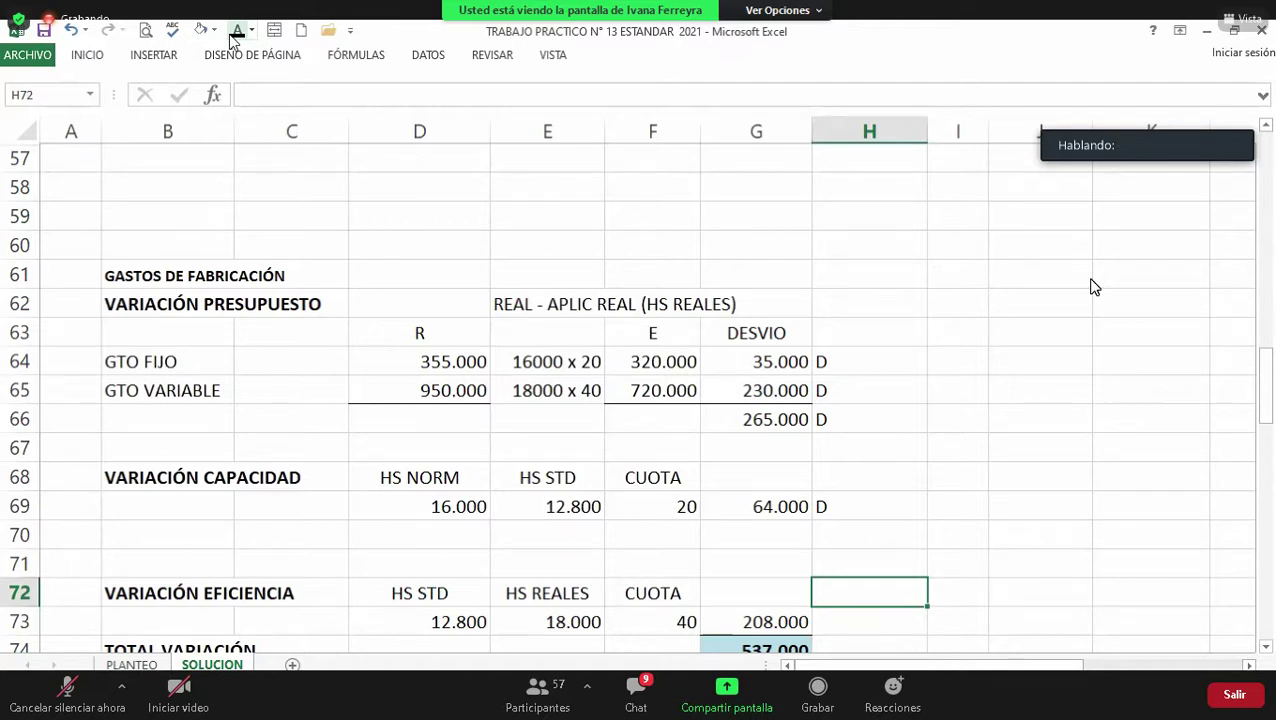
pyautogui.press('Down')
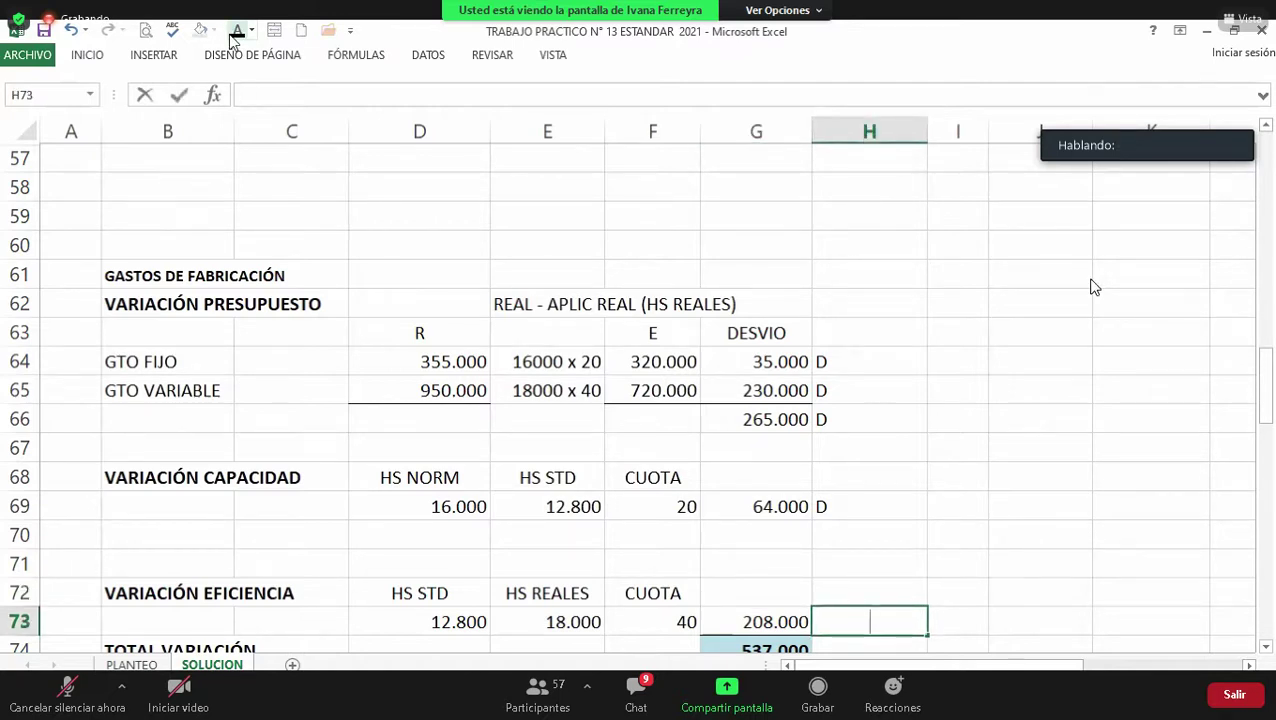
pyautogui.press('Down')
pyautogui.press('Up')
pyautogui.press('Up')
pyautogui.press('Up')
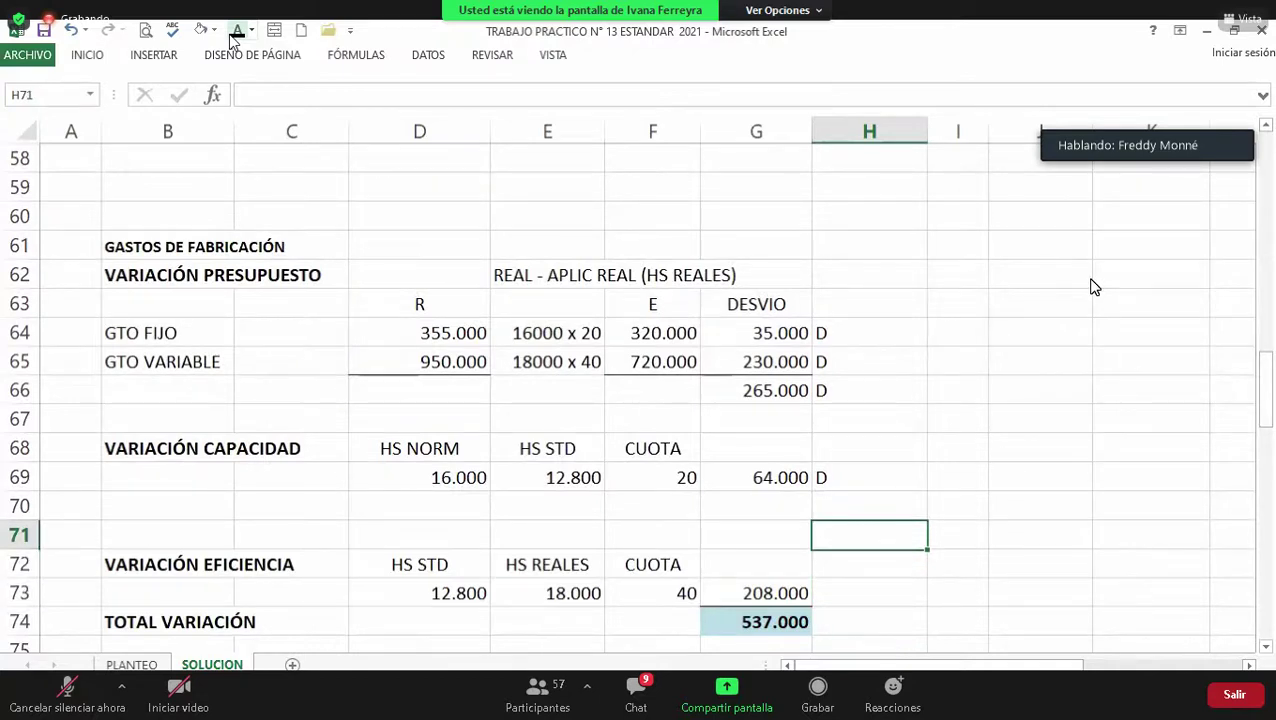
# Step: Copy the D mark of VARIACIÓN CAPACIDAD in H69 to H73, beside the VARIACIÓN EFICIENCIA deviation
pyautogui.press('Up')
pyautogui.press('Up')
pyautogui.hotkey('ctrl', 'c')
pyautogui.press('Down')
pyautogui.press('Down')
pyautogui.press('Down')
pyautogui.press('Down')
pyautogui.hotkey('ctrl', 'v')
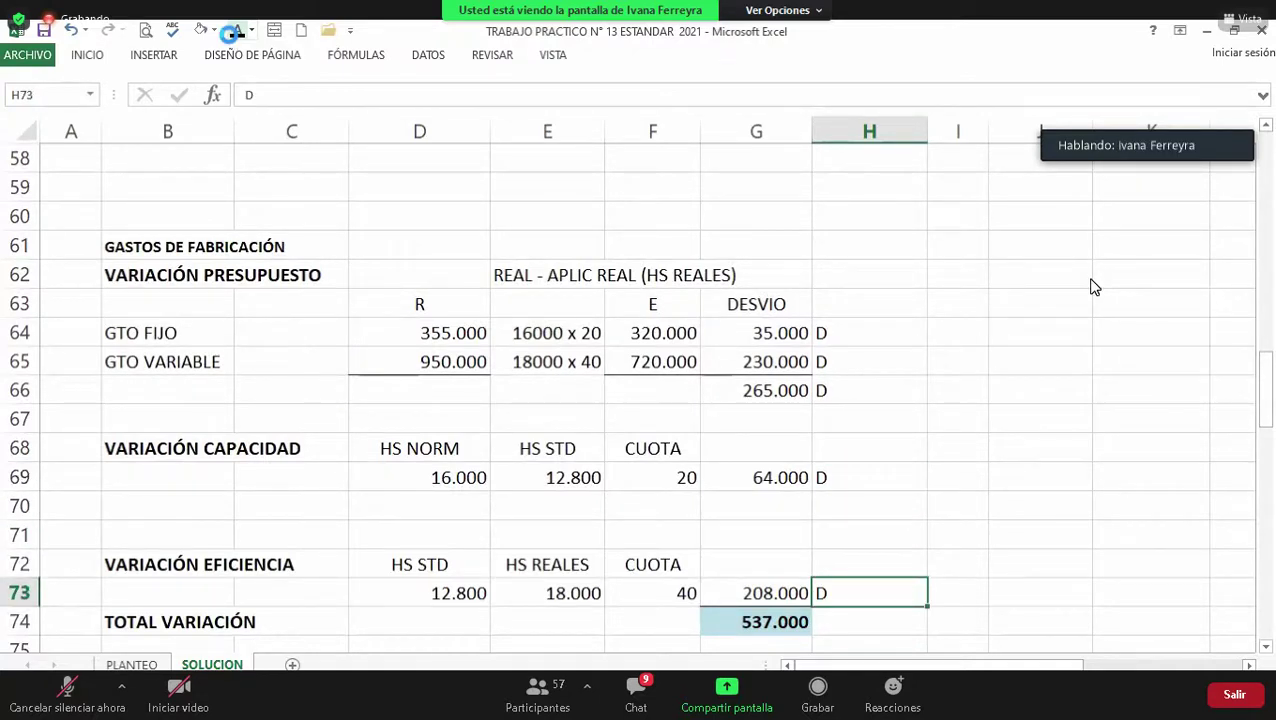
# Step: Check which cells the TOTAL VARIACIÓN formula in G74 adds up, leaving the formula as it is
pyautogui.press('Down')
pyautogui.press('Left')
pyautogui.press('F2')
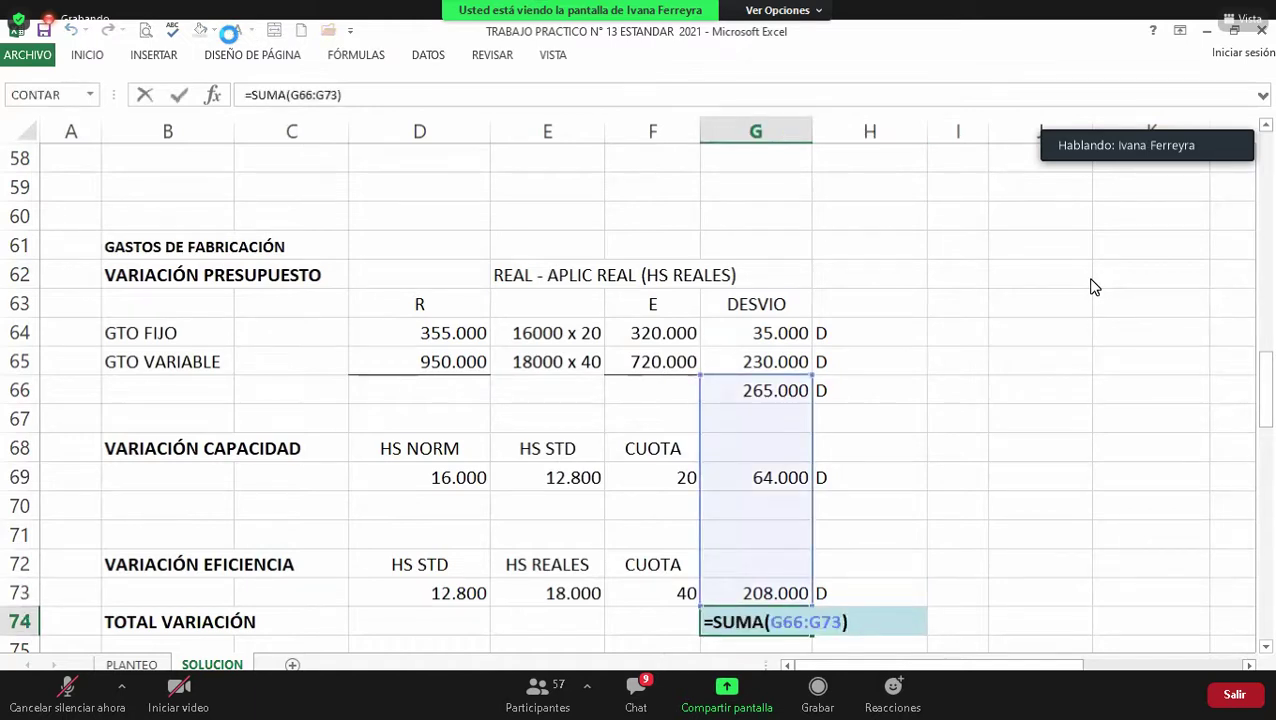
pyautogui.press('Return')
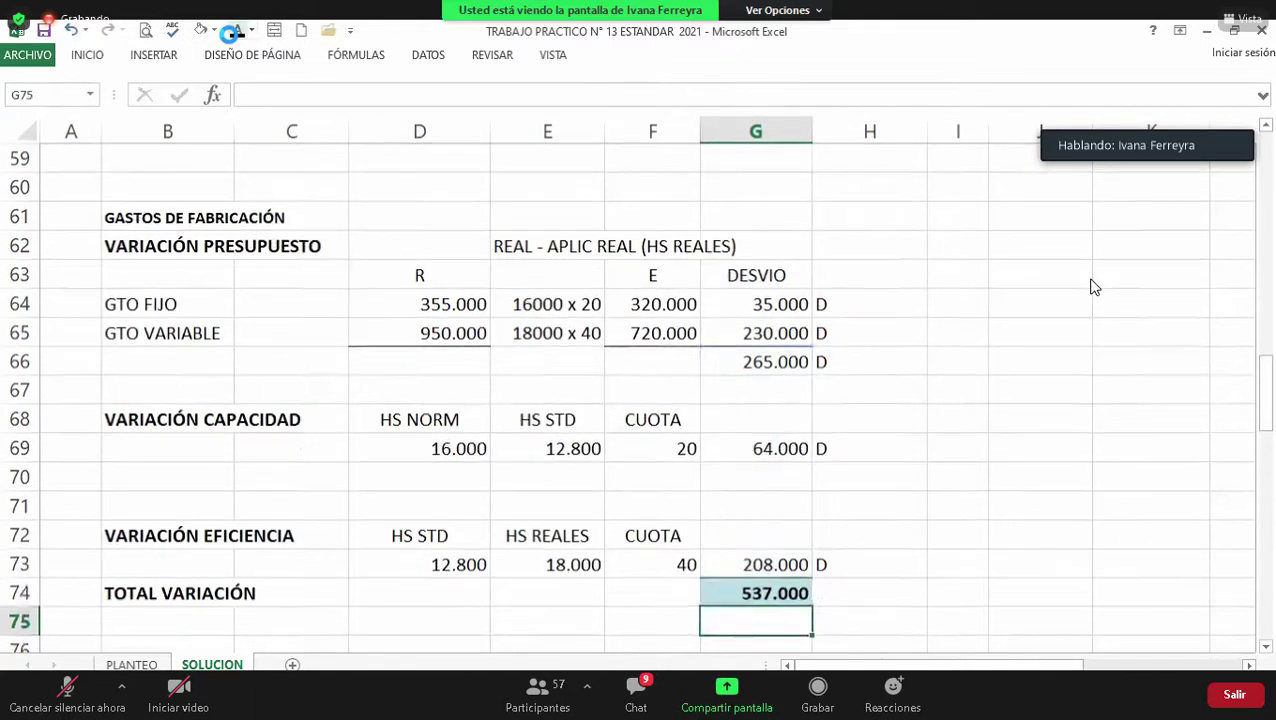
pyautogui.press('Up')
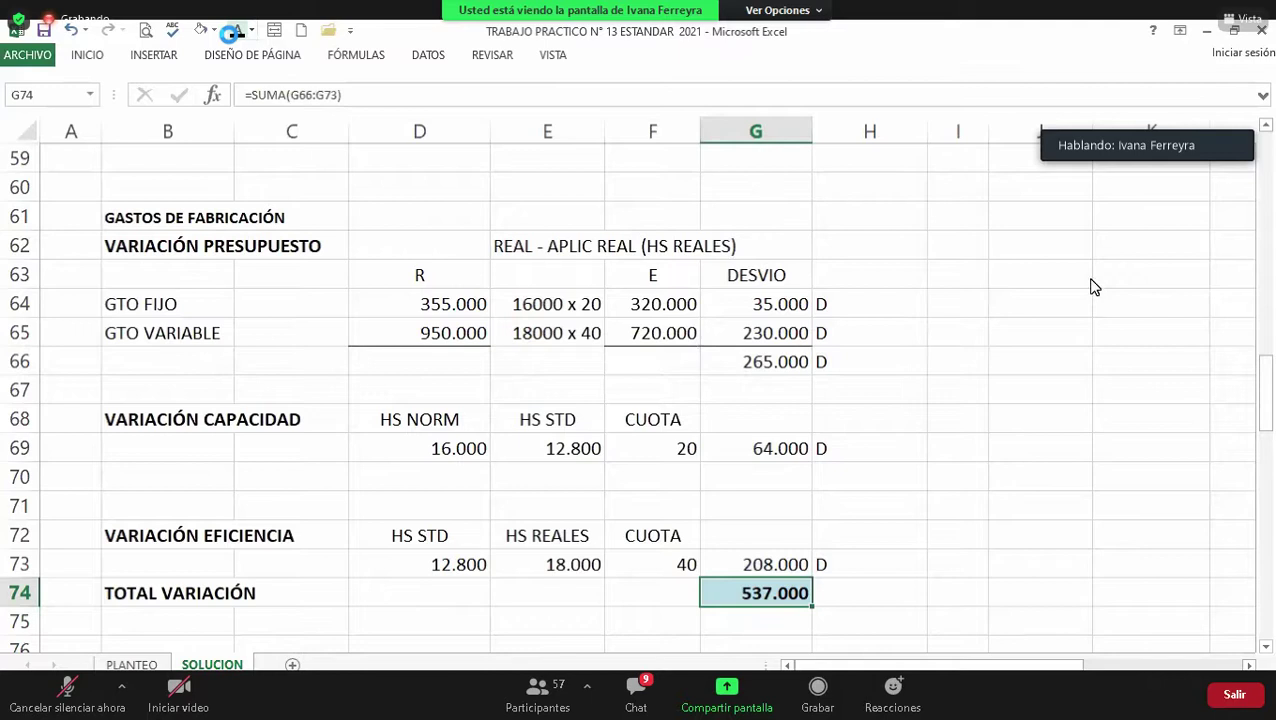
# Step: Examine the VARIABLE and FIJO overhead deviations in K34 and K36 and the total in K38
pyautogui.press('Right')
pyautogui.press('Up')
pyautogui.press('Up')
pyautogui.press('Up')
pyautogui.press('Up')
pyautogui.press('Up')
pyautogui.press('Up')
pyautogui.press('Up')
pyautogui.press('Up')
pyautogui.press('Up')
pyautogui.press('Up')
pyautogui.press('Up')
pyautogui.press('Up')
pyautogui.press('Up')
pyautogui.press('Up')
pyautogui.press('Up')
pyautogui.press('Up')
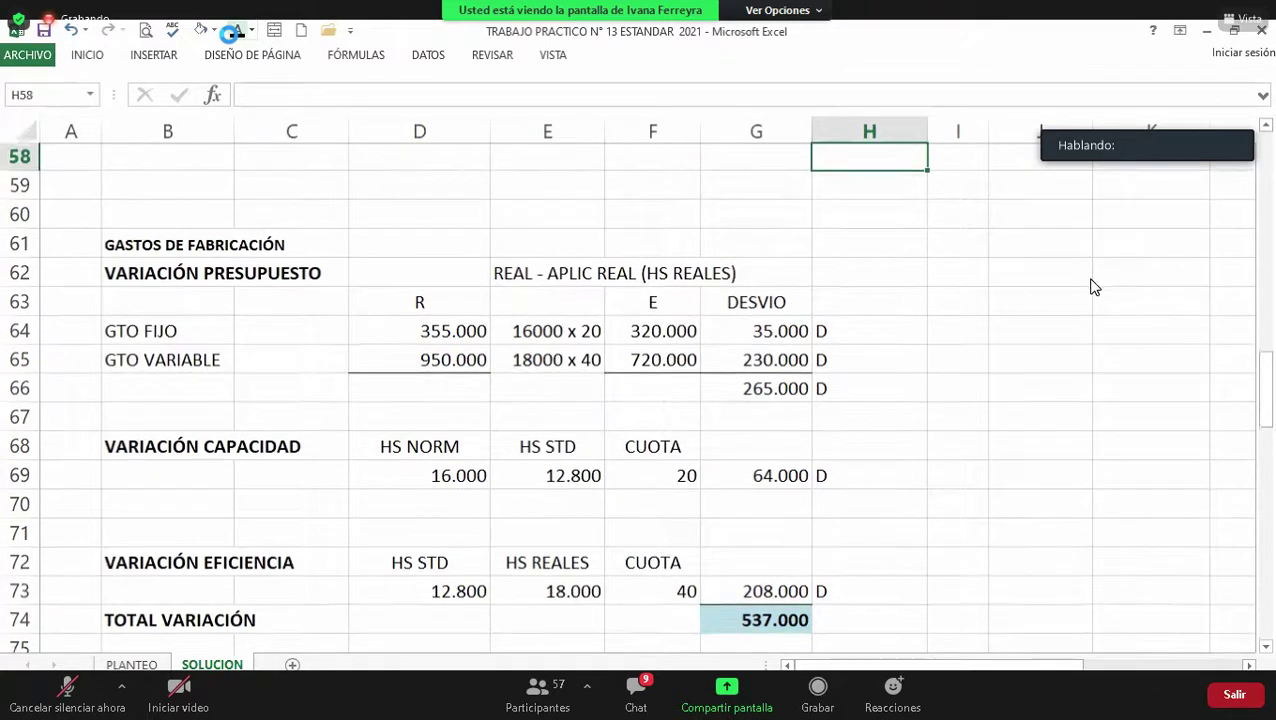
pyautogui.press('Up')
pyautogui.press('Up')
pyautogui.press('Up')
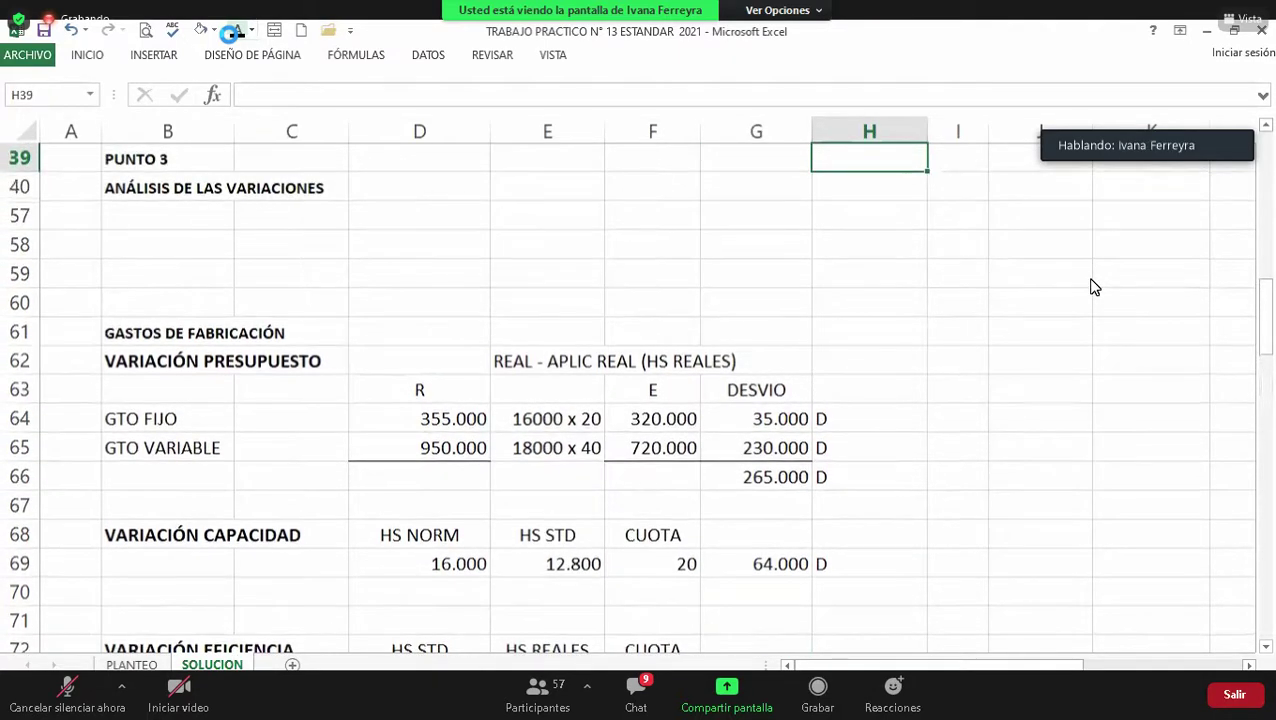
pyautogui.press('Up')
pyautogui.press('Right')
pyautogui.press('Right')
pyautogui.press('Right')
pyautogui.press('Right')
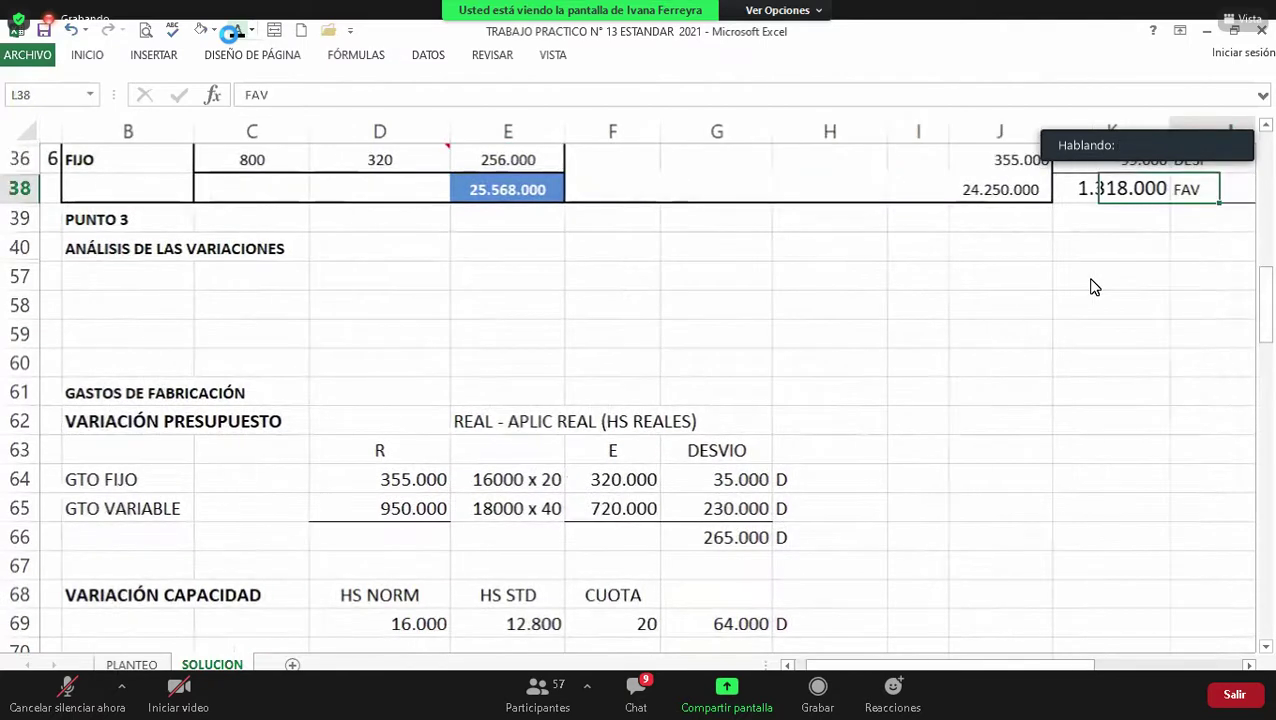
pyautogui.press('Left')
pyautogui.press('Up')
pyautogui.press('Up')
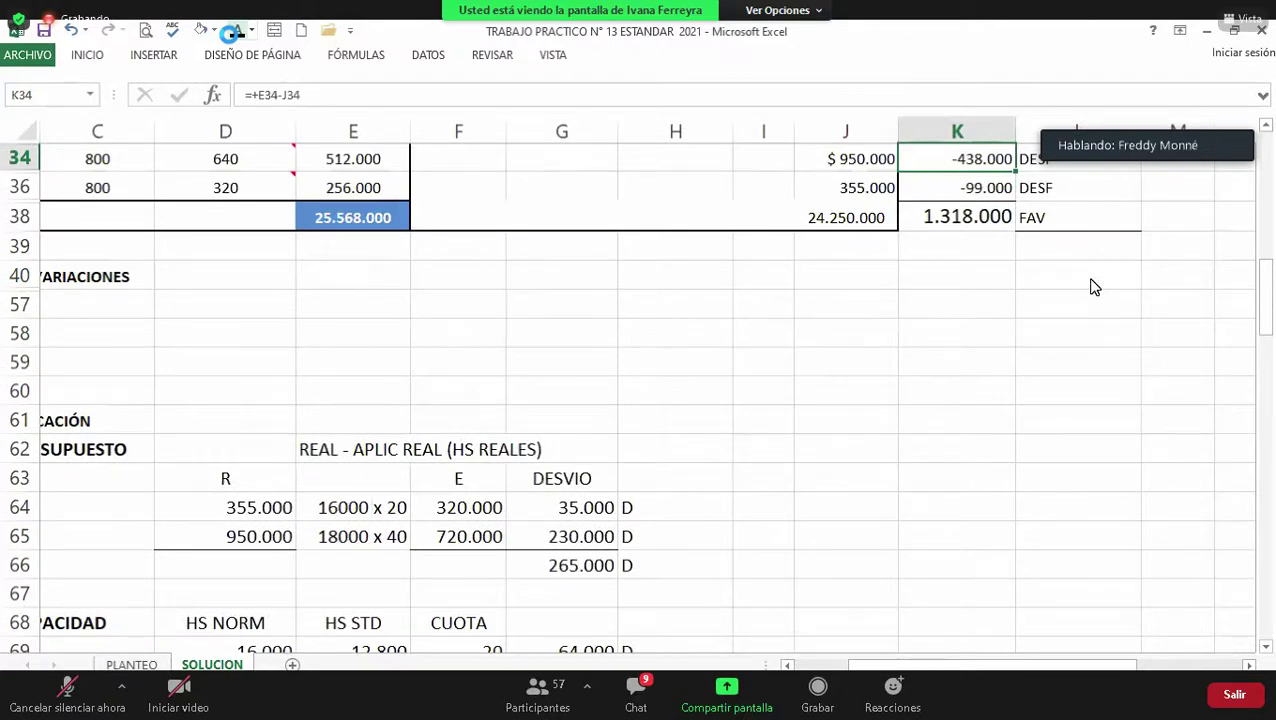
# Step: Return to the overhead variances and review the VARIACIÓN EFICIENCIA block in rows 72 and 73 with TOTAL VARIACIÓN in row 74
pyautogui.press('Down')
pyautogui.press('Down')
pyautogui.press('Down')
pyautogui.press('Down')
pyautogui.press('Down')
pyautogui.press('Down')
pyautogui.press('Down')
pyautogui.press('Down')
pyautogui.press('Down')
pyautogui.press('Down')
pyautogui.press('Down')
pyautogui.press('Down')
pyautogui.press('Down')
pyautogui.press('Down')
pyautogui.press('Down')
pyautogui.press('Down')
pyautogui.press('Down')
pyautogui.press('Down')
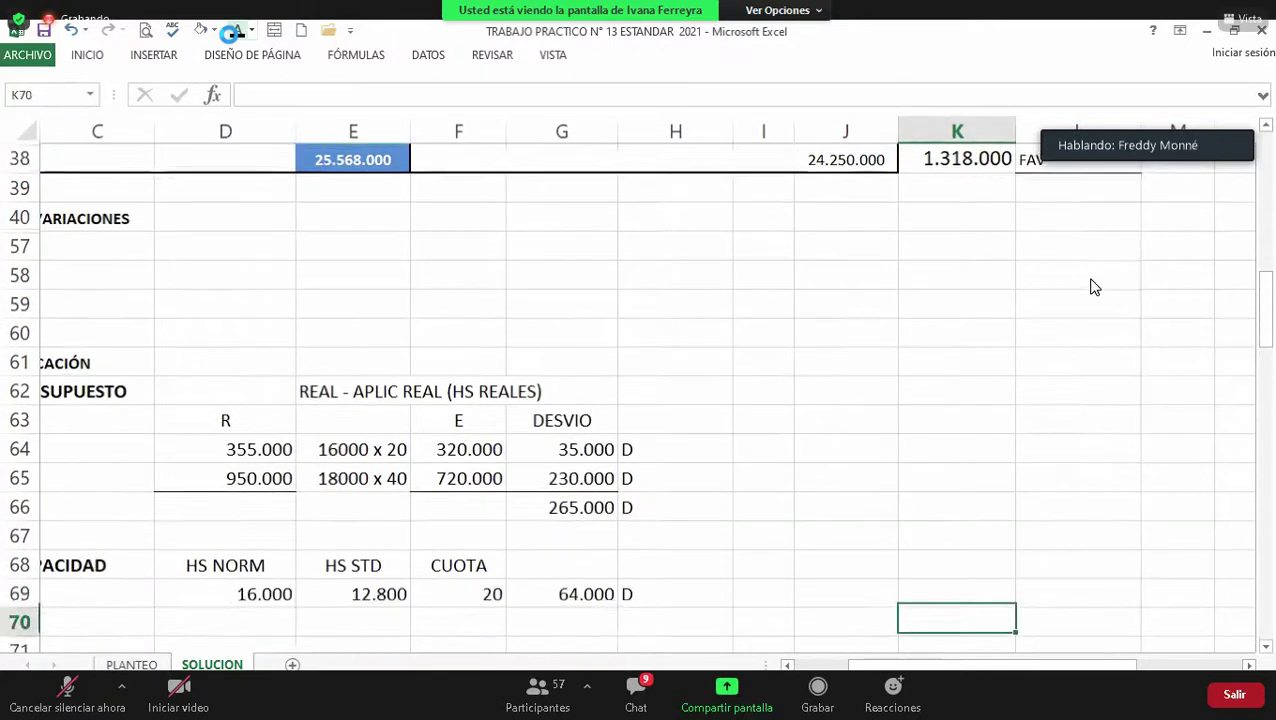
pyautogui.press('Down')
pyautogui.press('Left')
pyautogui.press('Left')
pyautogui.press('Left')
pyautogui.press('Left')
pyautogui.press('Left')
pyautogui.press('Left')
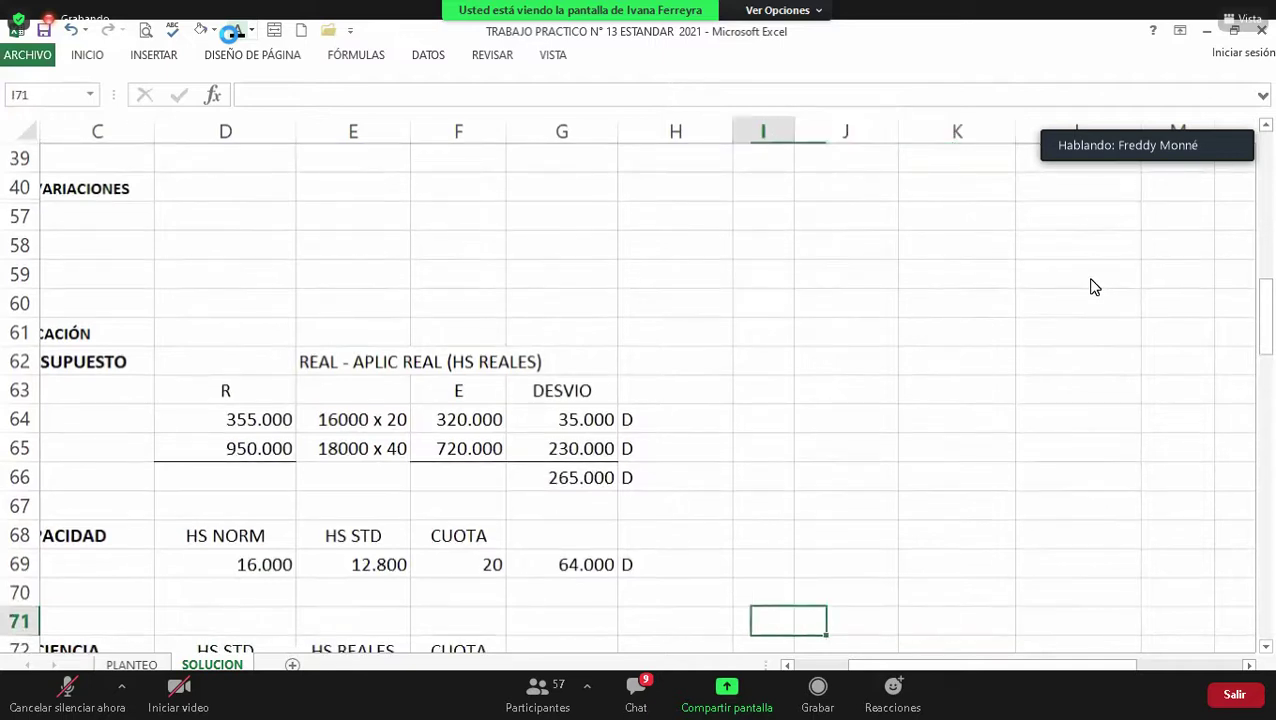
pyautogui.press('Down')
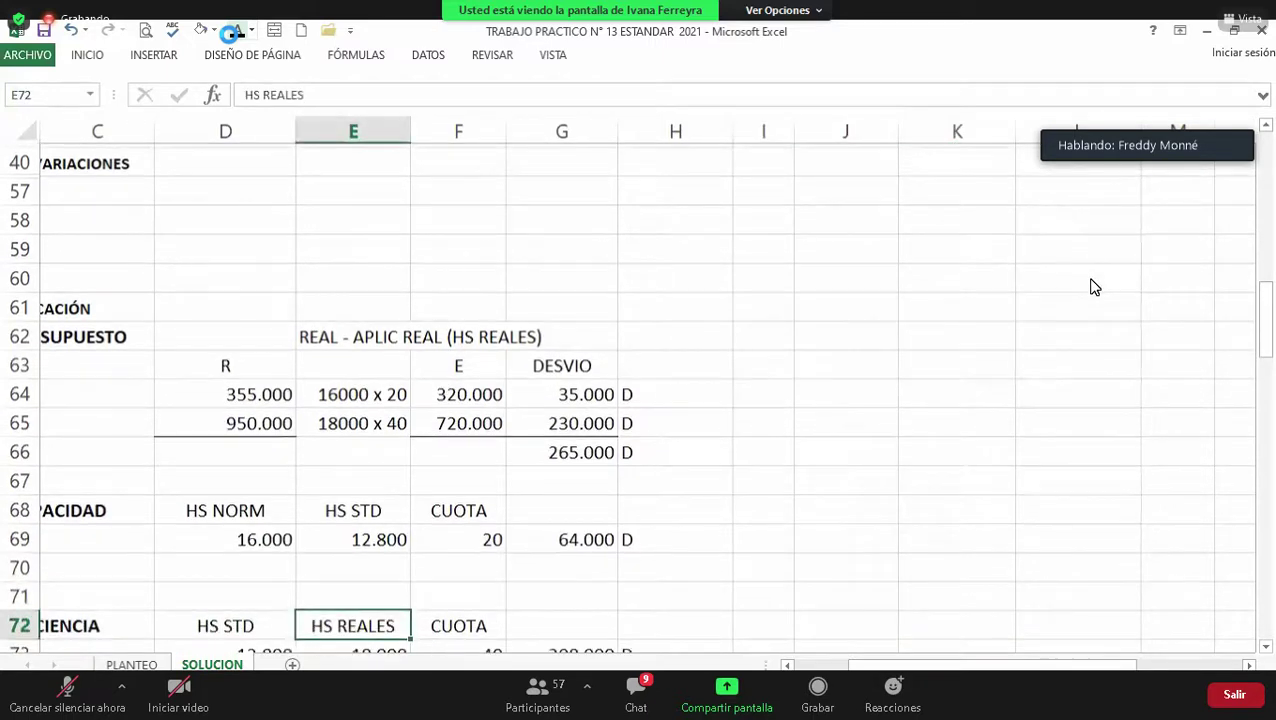
pyautogui.press('Left')
pyautogui.press('Left')
pyautogui.press('Left')
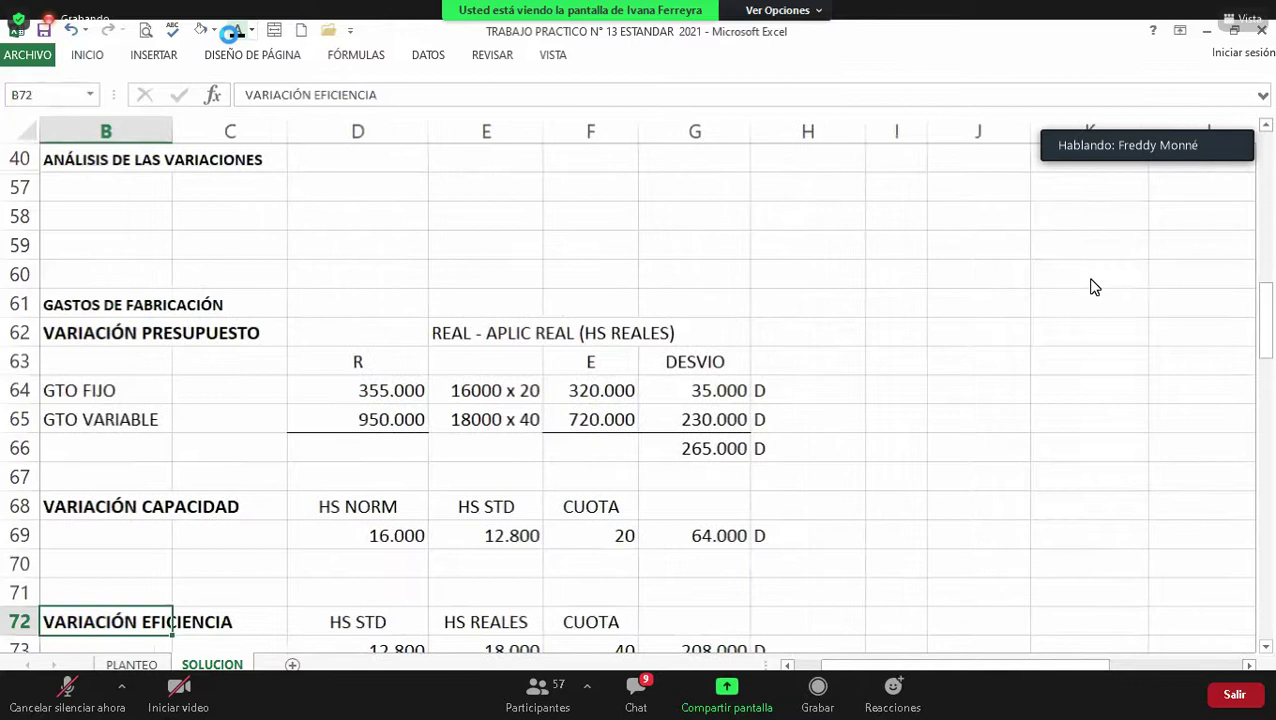
pyautogui.press('Left')
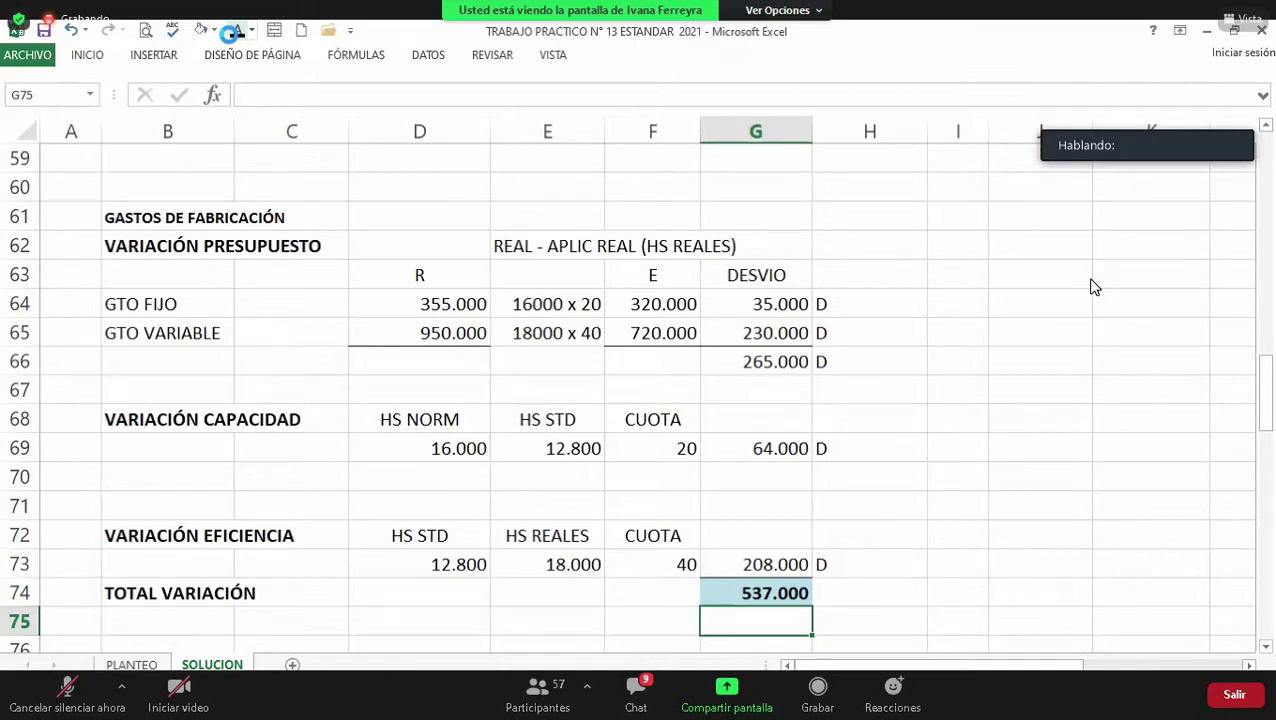
pyautogui.press('Left')
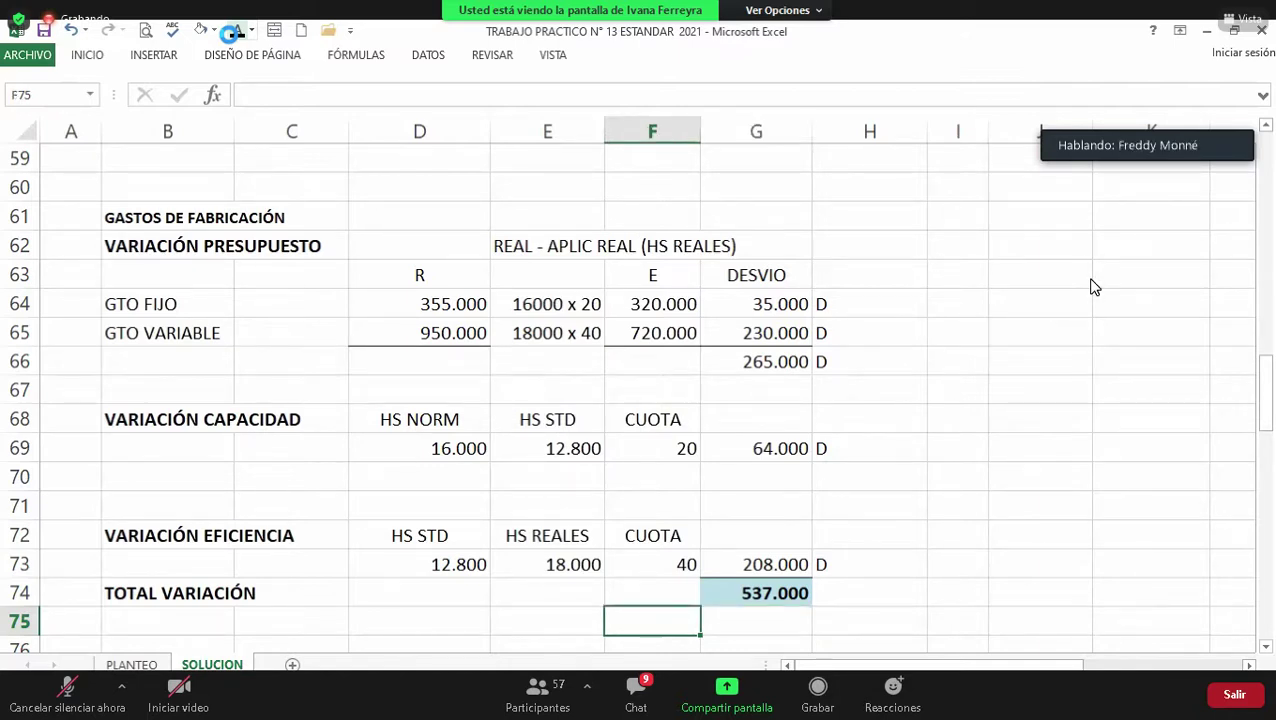
pyautogui.press('Down')
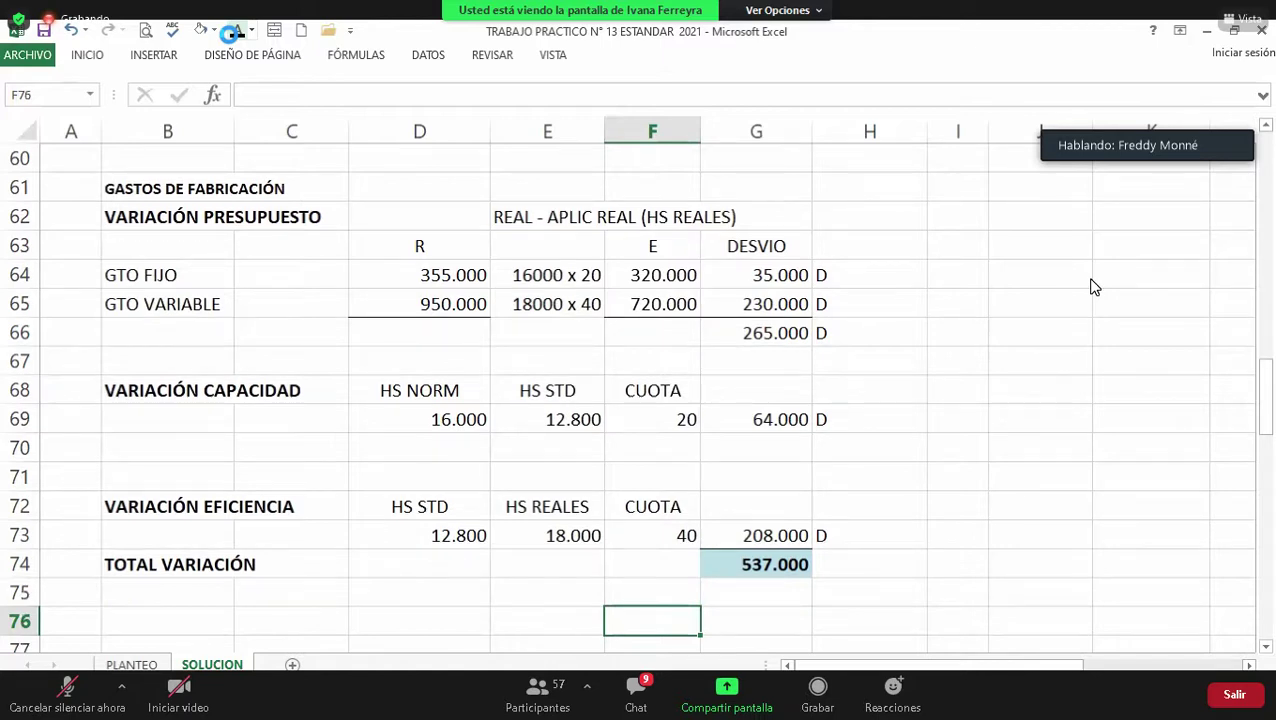
pyautogui.press('Down')
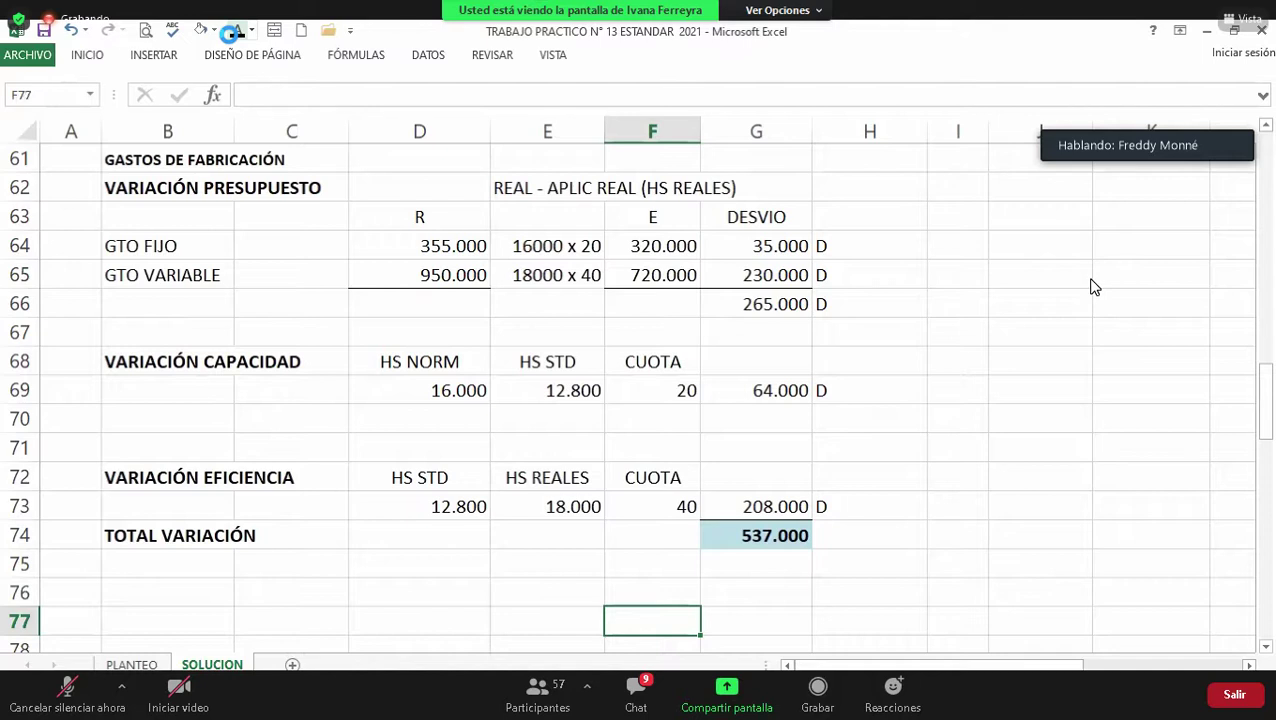
# Step: Review the GASTOS DE FABRICACIÓN variances from their heading in row 61 and inspect the GTO FIJO formula in F64
pyautogui.press('Up')
pyautogui.press('Up')
pyautogui.press('Up')
pyautogui.press('Up')
pyautogui.press('Up')
pyautogui.press('Up')
pyautogui.press('Up')
pyautogui.press('Up')
pyautogui.press('Up')
pyautogui.press('Up')
pyautogui.press('Up')
pyautogui.press('Up')
pyautogui.press('Up')
pyautogui.press('Up')
pyautogui.press('Up')
pyautogui.press('Up')
pyautogui.press('Up')
pyautogui.press('Up')
pyautogui.press('Up')
pyautogui.press('Up')
pyautogui.press('Down')
pyautogui.press('Down')
pyautogui.press('Down')
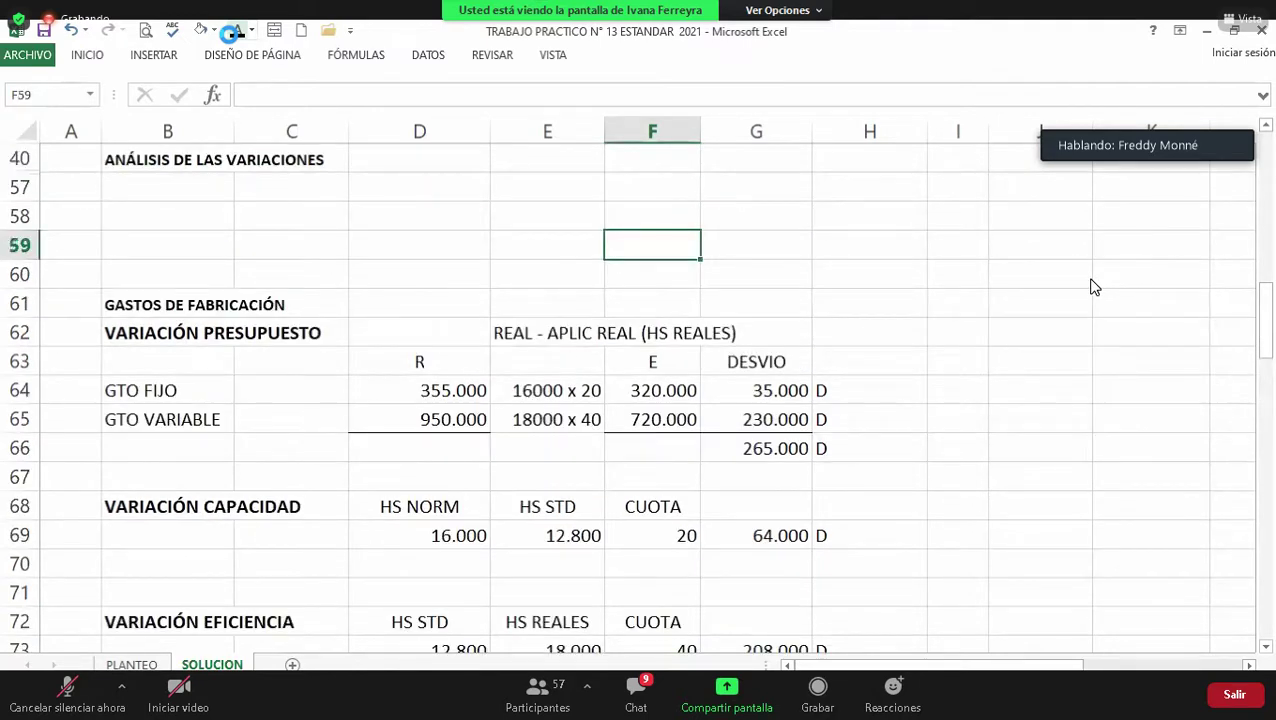
pyautogui.click(1266, 647)
pyautogui.click(1266, 647)
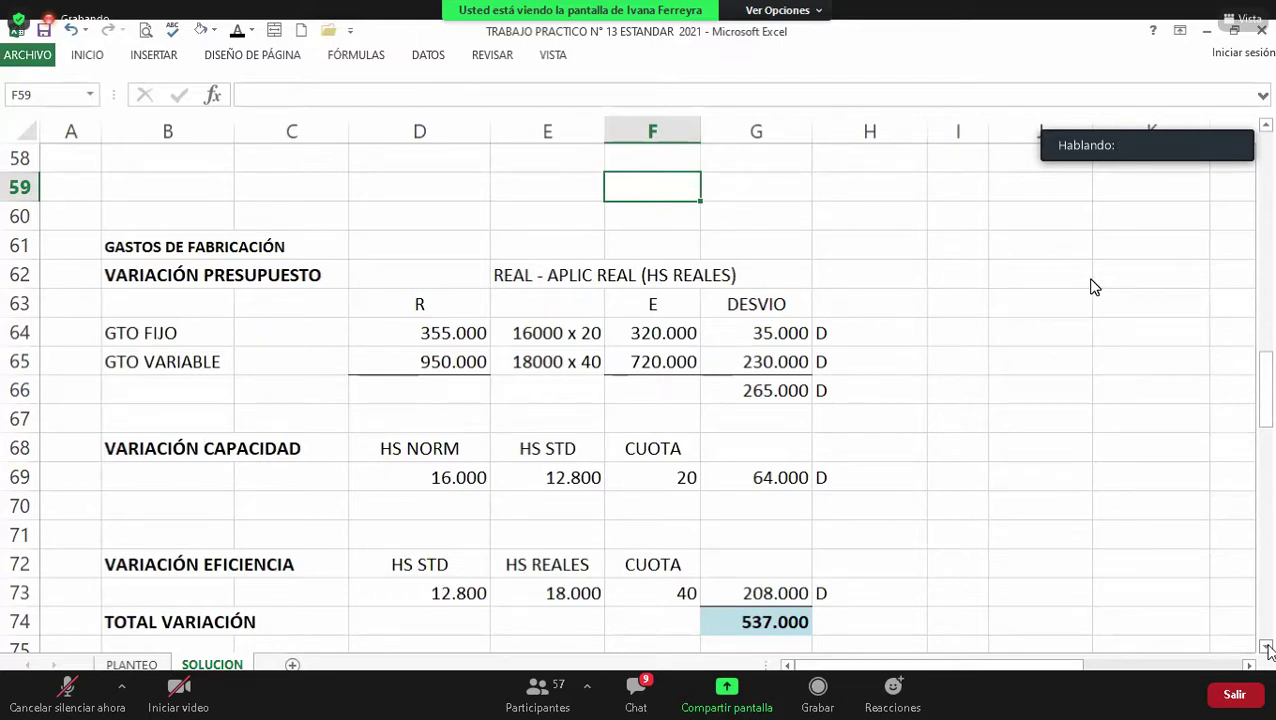
pyautogui.press('Down')
pyautogui.press('Down')
pyautogui.press('Down')
pyautogui.press('Down')
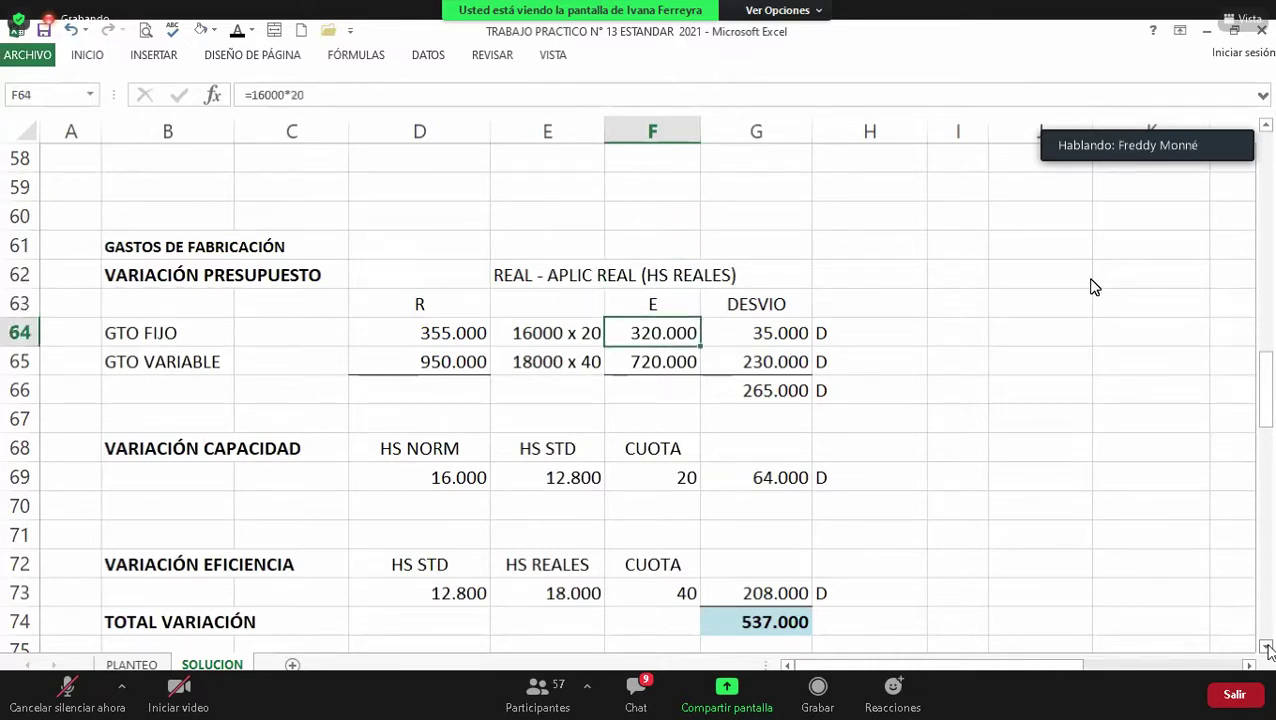
# Step: Go through the capacity and efficiency variances and look ahead to the METODO B section in row 79
pyautogui.press('Down')
pyautogui.press('Down')
pyautogui.press('Down')
pyautogui.press('Down')
pyautogui.press('Down')
pyautogui.press('Down')
pyautogui.press('Down')
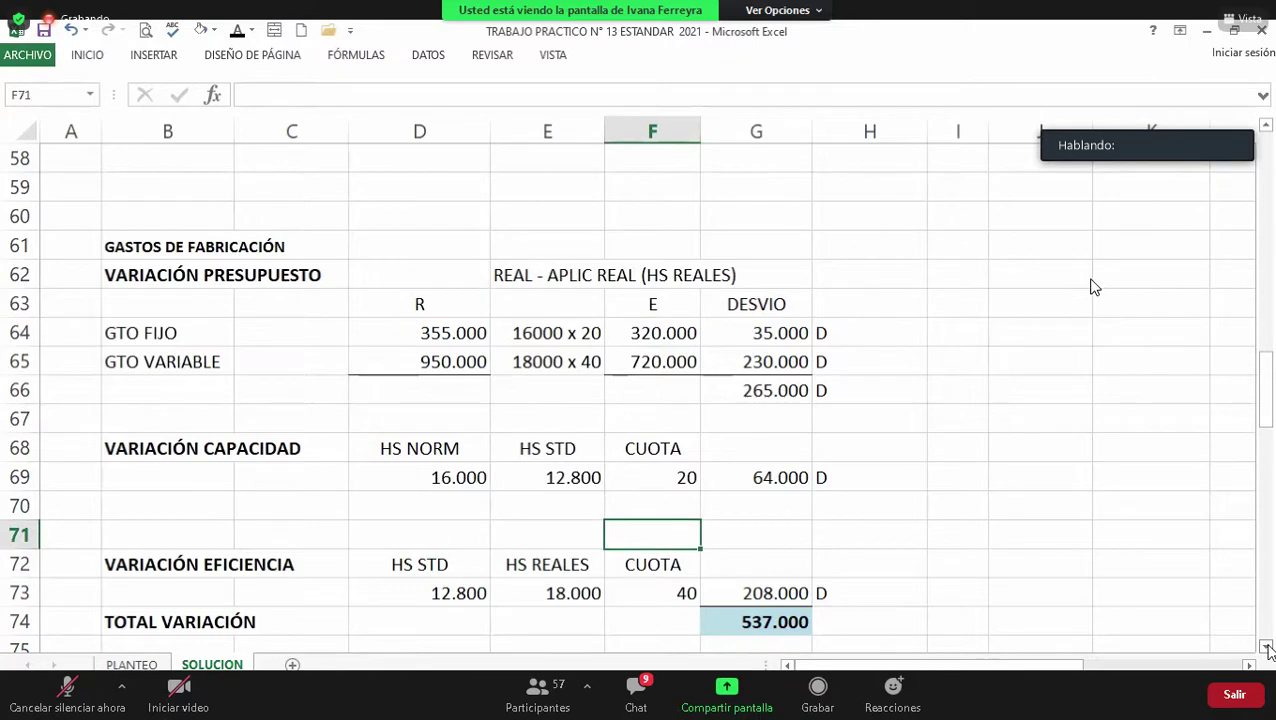
pyautogui.press('Down')
pyautogui.press('Down')
pyautogui.press('Down')
pyautogui.press('Down')
pyautogui.press('Down')
pyautogui.press('Down')
pyautogui.press('Down')
pyautogui.press('Down')
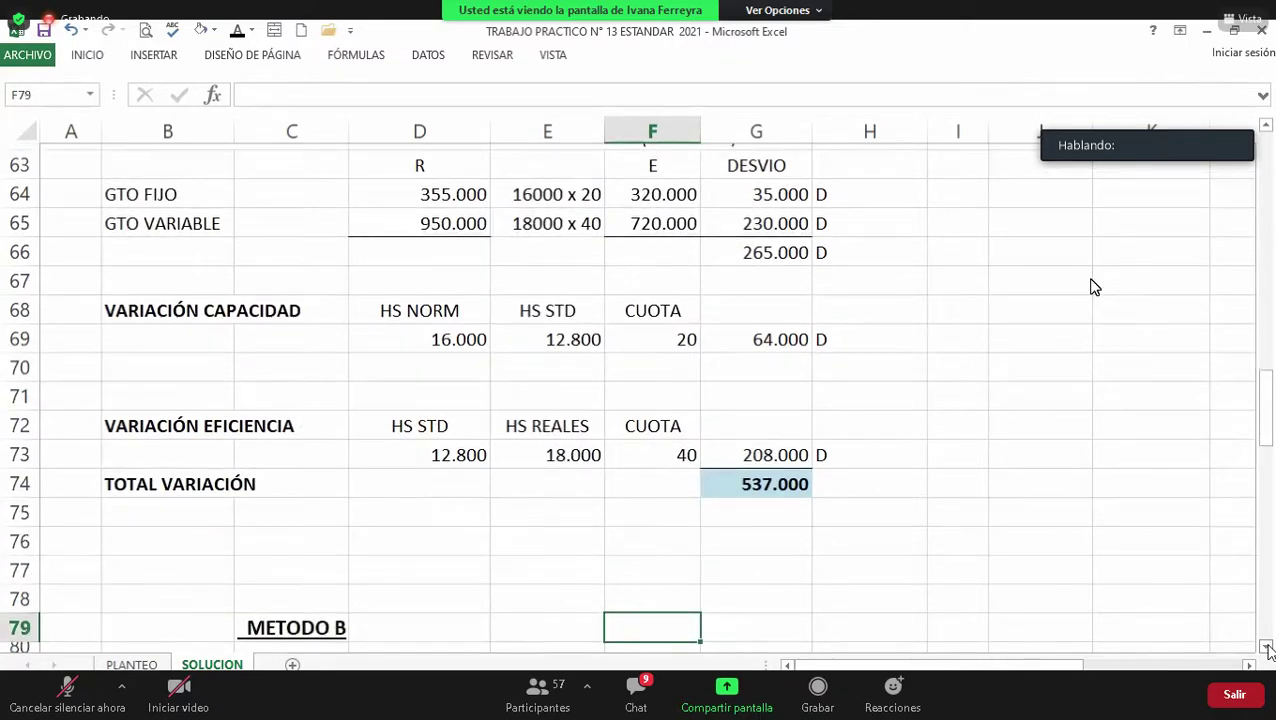
pyautogui.press('Down')
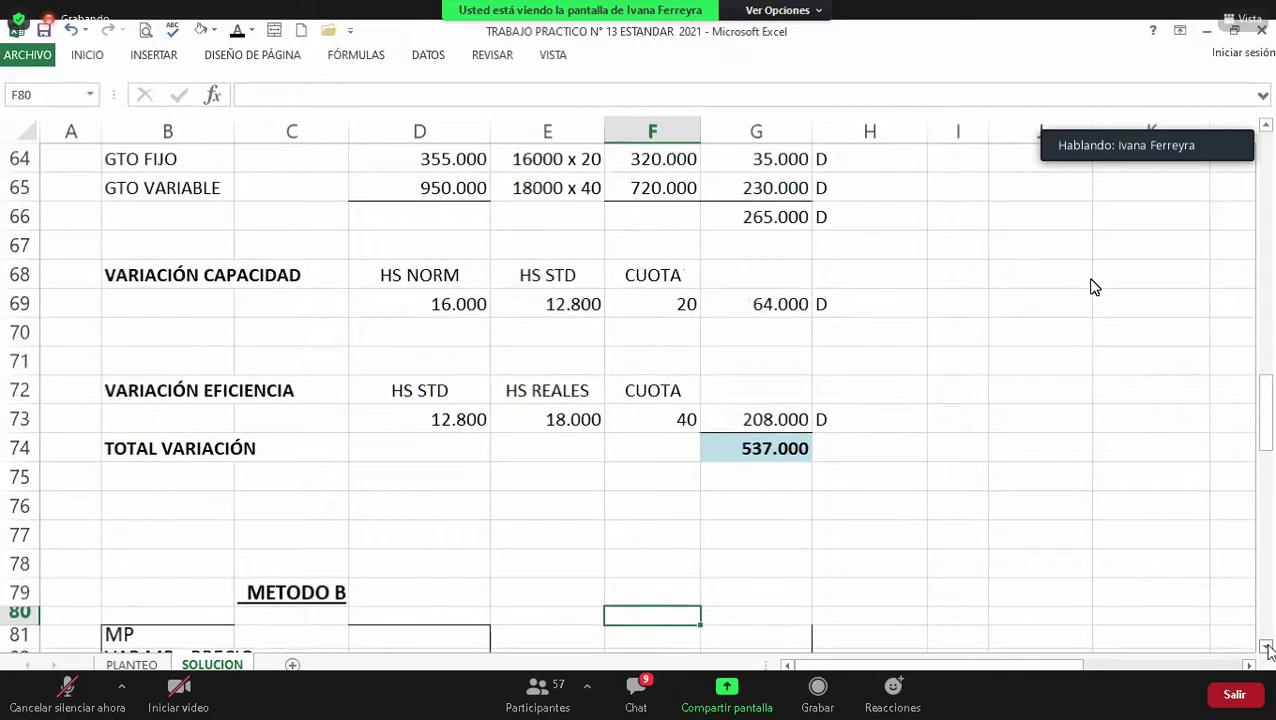
# Step: Unhide the MATERIA PRIMA and MANO DE OBRA rows under ANÁLISIS DE LAS VARIACIONES and go to their VAR TOTAL amounts
pyautogui.press('pageup')
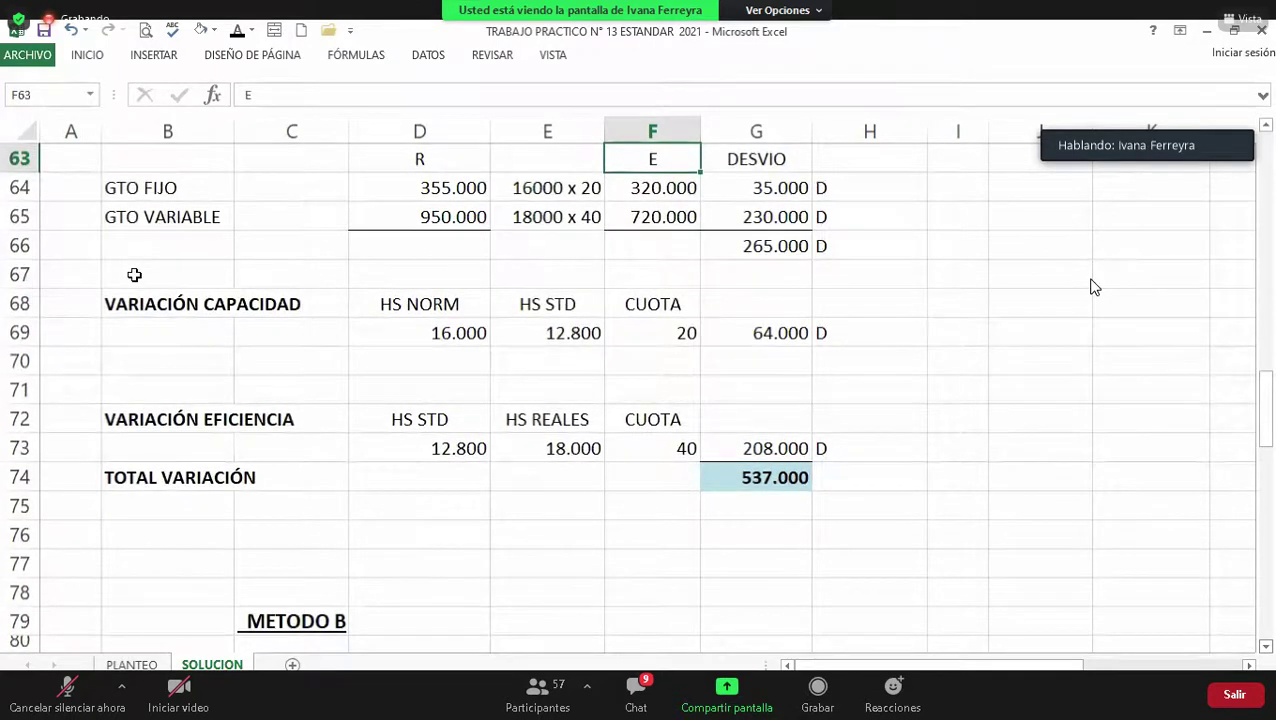
pyautogui.press('Up')
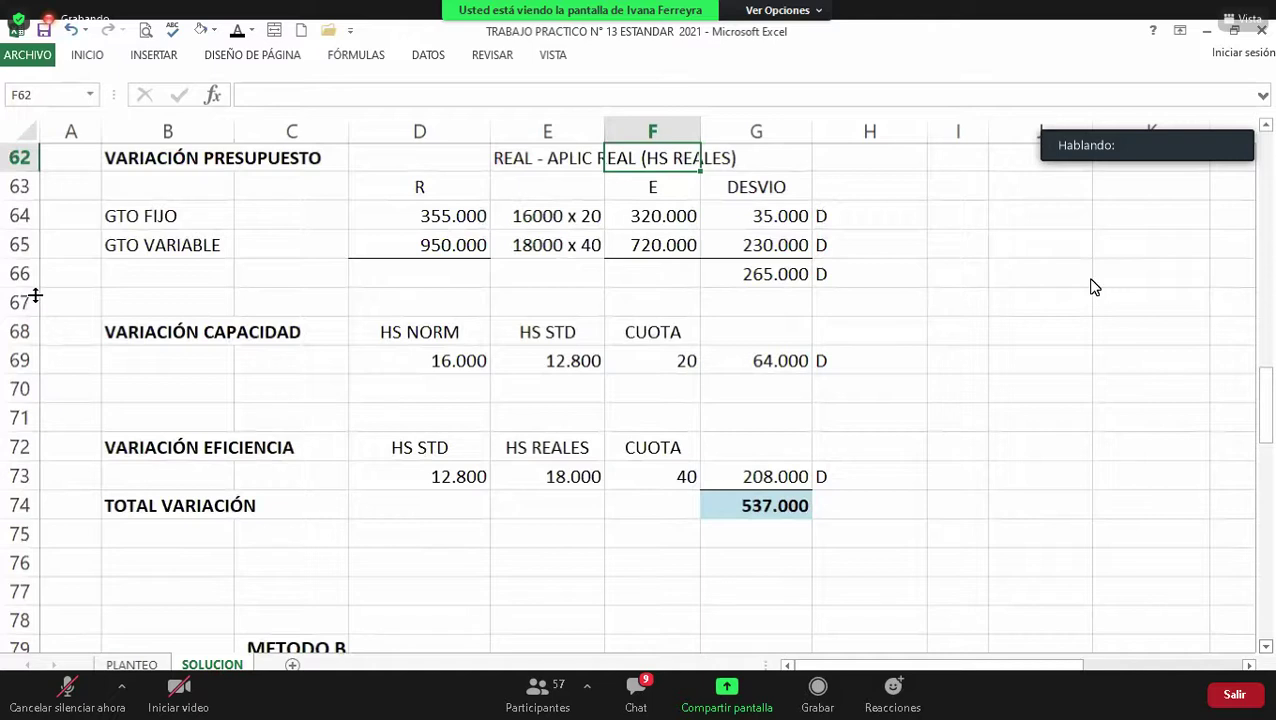
pyautogui.press('Up')
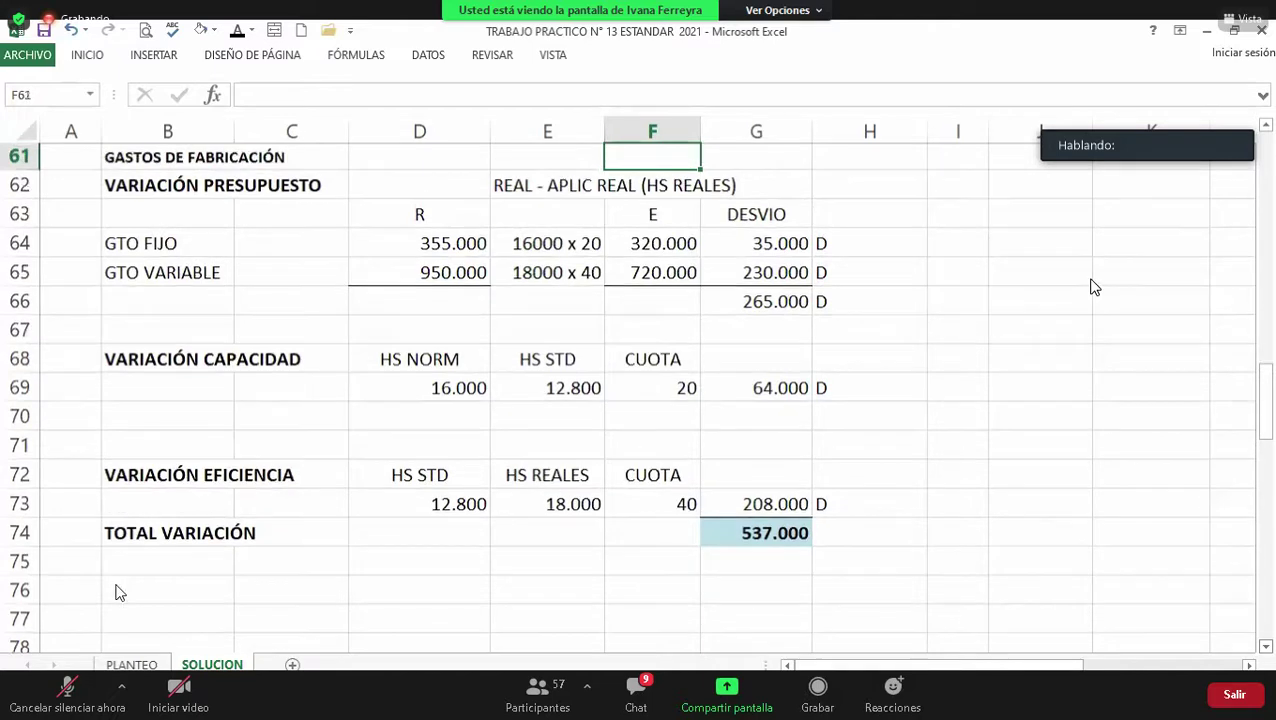
pyautogui.scroll(8, 682, 463)
pyautogui.click(682, 460)
pyautogui.press('Down')
pyautogui.press('Down')
pyautogui.press('Right')
pyautogui.press('Right')
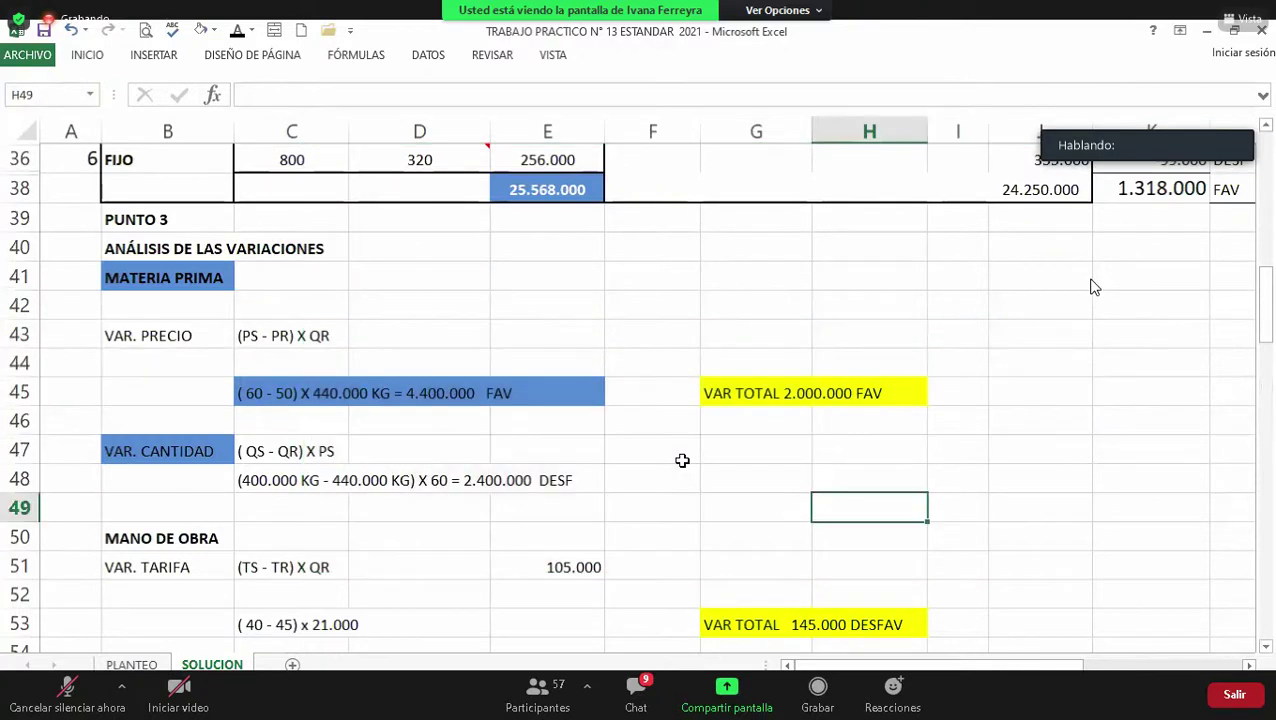
pyautogui.press('Down')
pyautogui.press('Down')
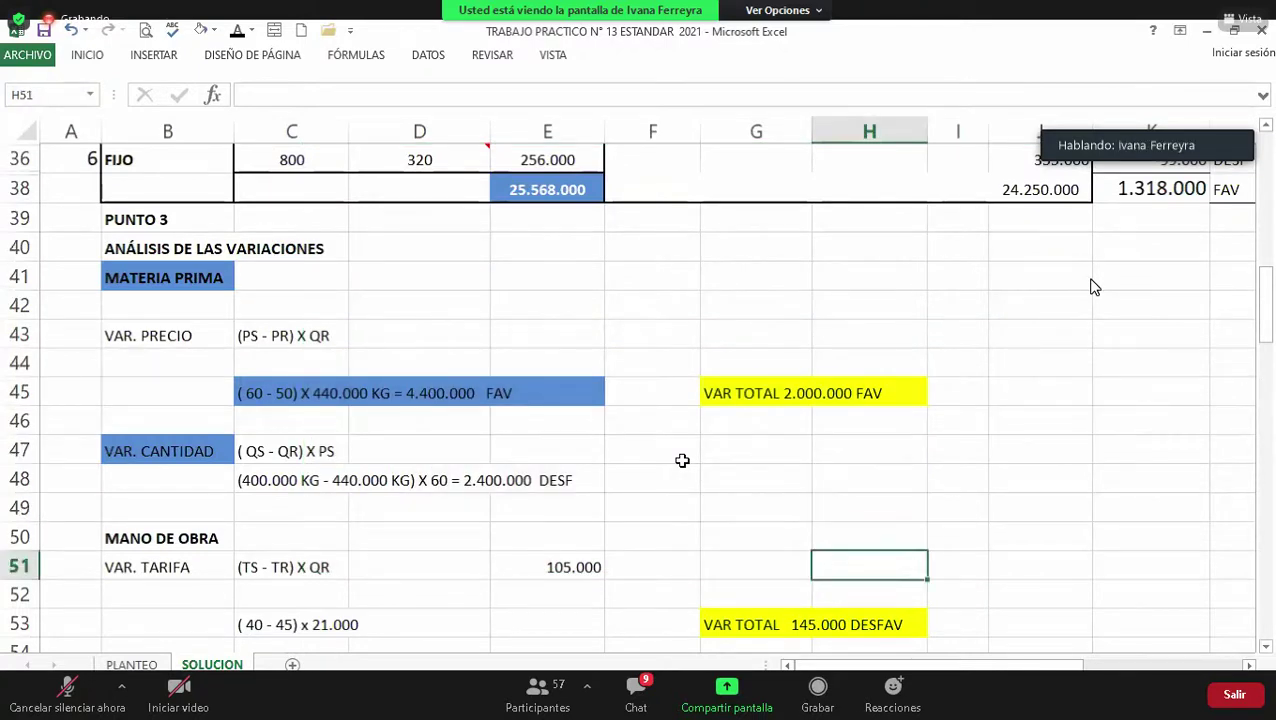
# Step: Examine the total variation formula in K38 at the foot of the cost comparison table
pyautogui.press('Up')
pyautogui.press('Up')
pyautogui.press('Up')
pyautogui.press('Up')
pyautogui.press('Up')
pyautogui.press('Up')
pyautogui.press('Up')
pyautogui.press('Up')
pyautogui.press('Up')
pyautogui.press('Up')
pyautogui.press('Up')
pyautogui.press('Up')
pyautogui.press('Up')
pyautogui.press('Up')
pyautogui.press('Up')
pyautogui.press('Up')
pyautogui.press('Up')
pyautogui.press('Right')
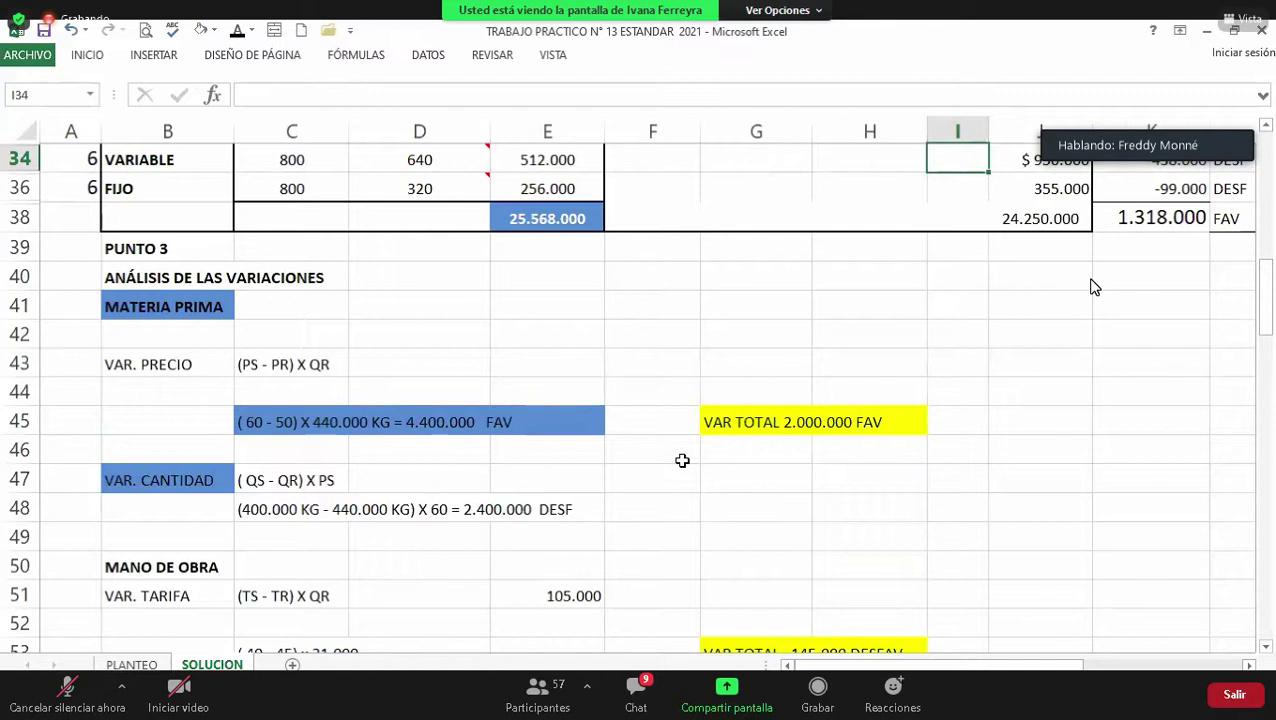
pyautogui.press('Down')
pyautogui.press('Down')
pyautogui.press('Right')
pyautogui.press('Right')
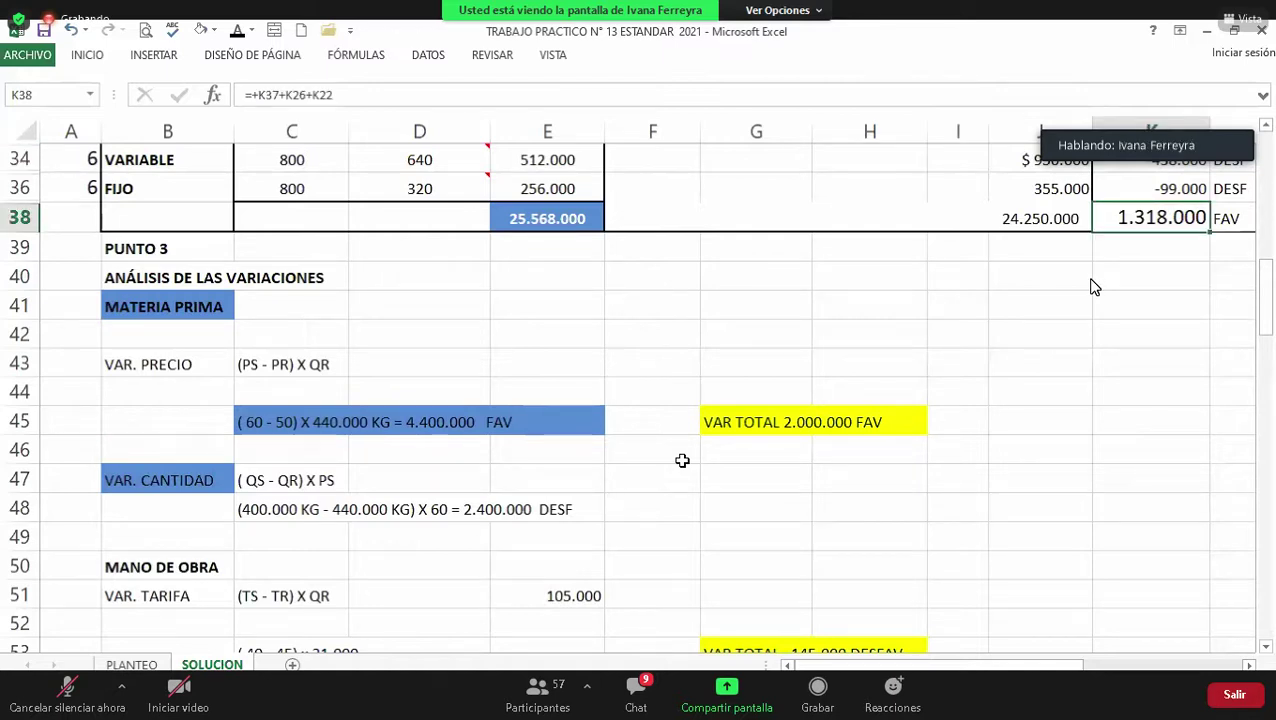
# Step: Compare the total variation in K38 with the MATERIA PRIMA VAR TOTAL in row 45
pyautogui.hscroll(2, 1094, 287)
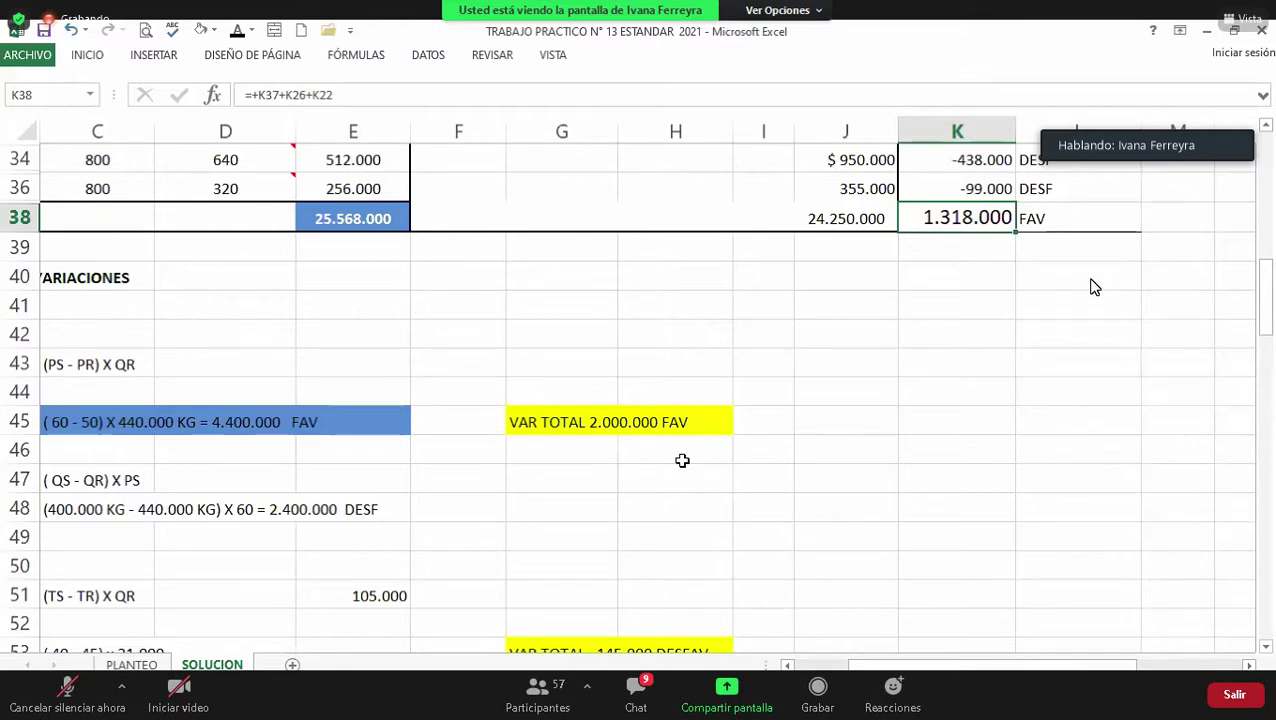
pyautogui.press('Down')
pyautogui.press('Down')
pyautogui.press('Down')
pyautogui.press('Down')
pyautogui.press('Down')
pyautogui.press('Down')
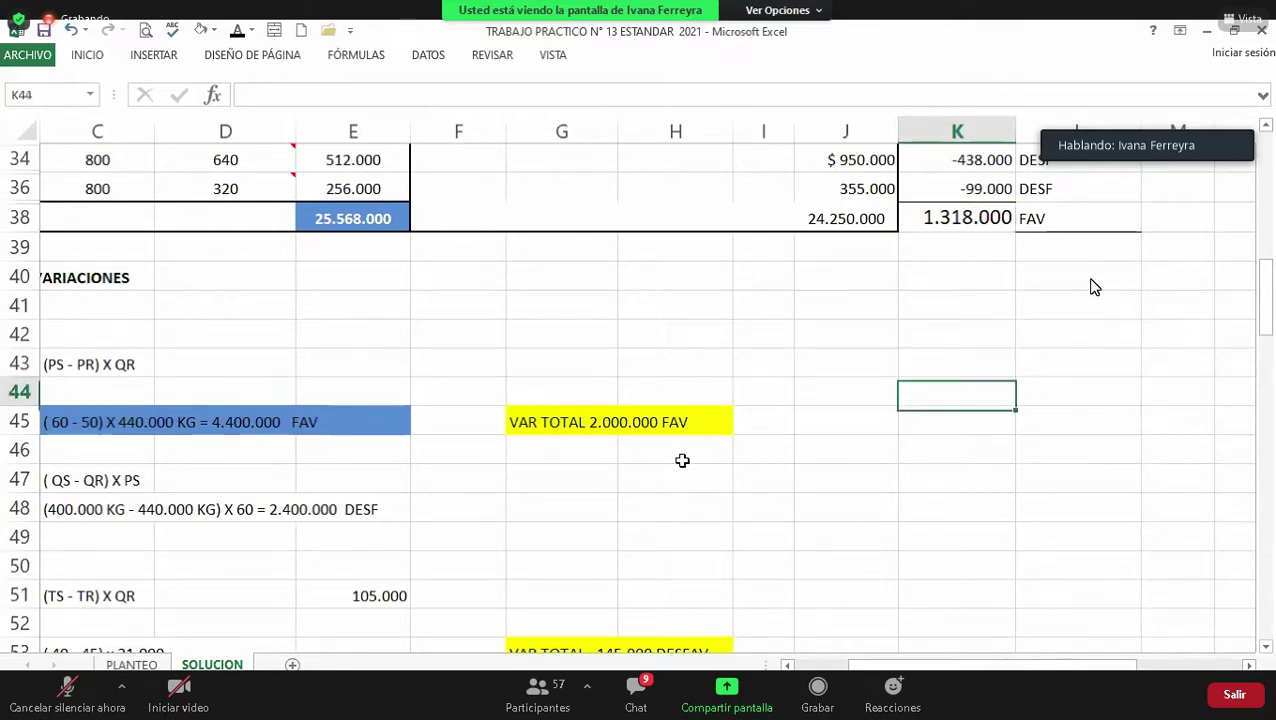
# Step: Review the VARIACIÓN amounts of the cost comparison table, from MAT PRIMA in K22 to the total in K38
pyautogui.hotkey('ctrl', 'Up')
pyautogui.hotkey('ctrl', 'Up')
pyautogui.hotkey('ctrl', 'Up')
pyautogui.hotkey('ctrl', 'Up')
pyautogui.press('Up')
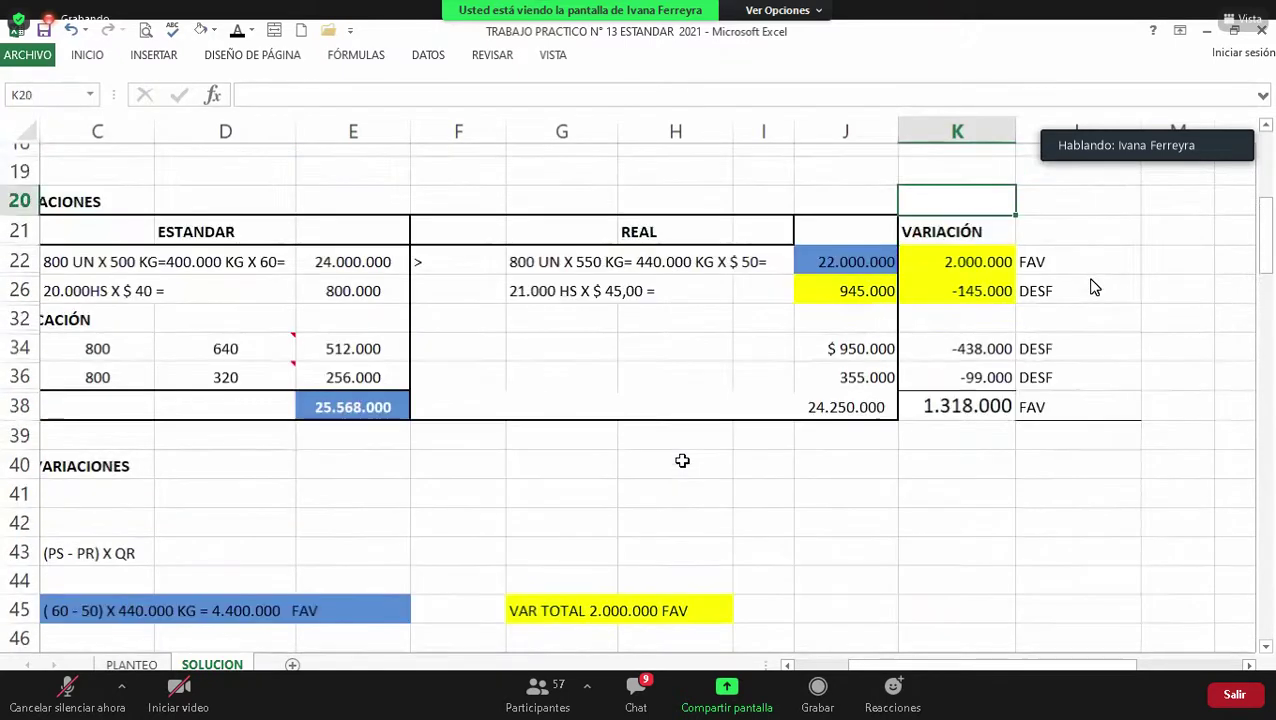
pyautogui.press('Down')
pyautogui.press('Down')
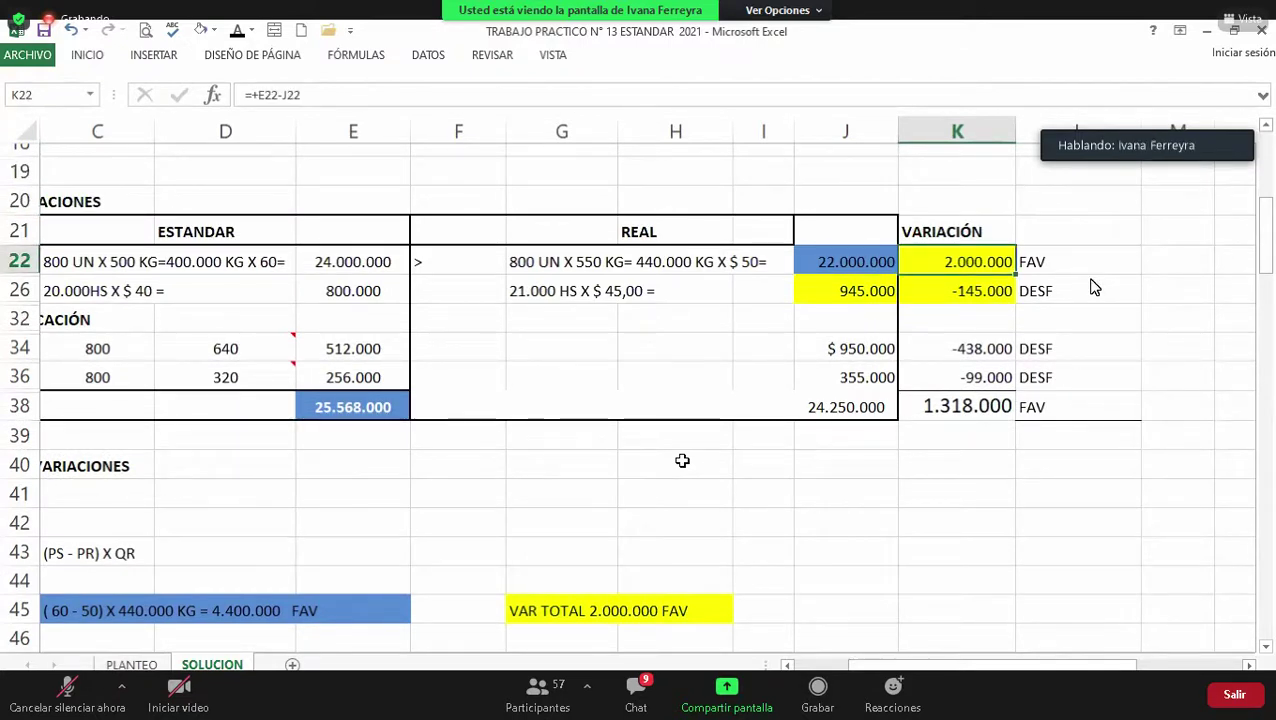
pyautogui.press('Down')
pyautogui.press('Down')
pyautogui.press('Down')
pyautogui.press('Down')
pyautogui.press('Down')
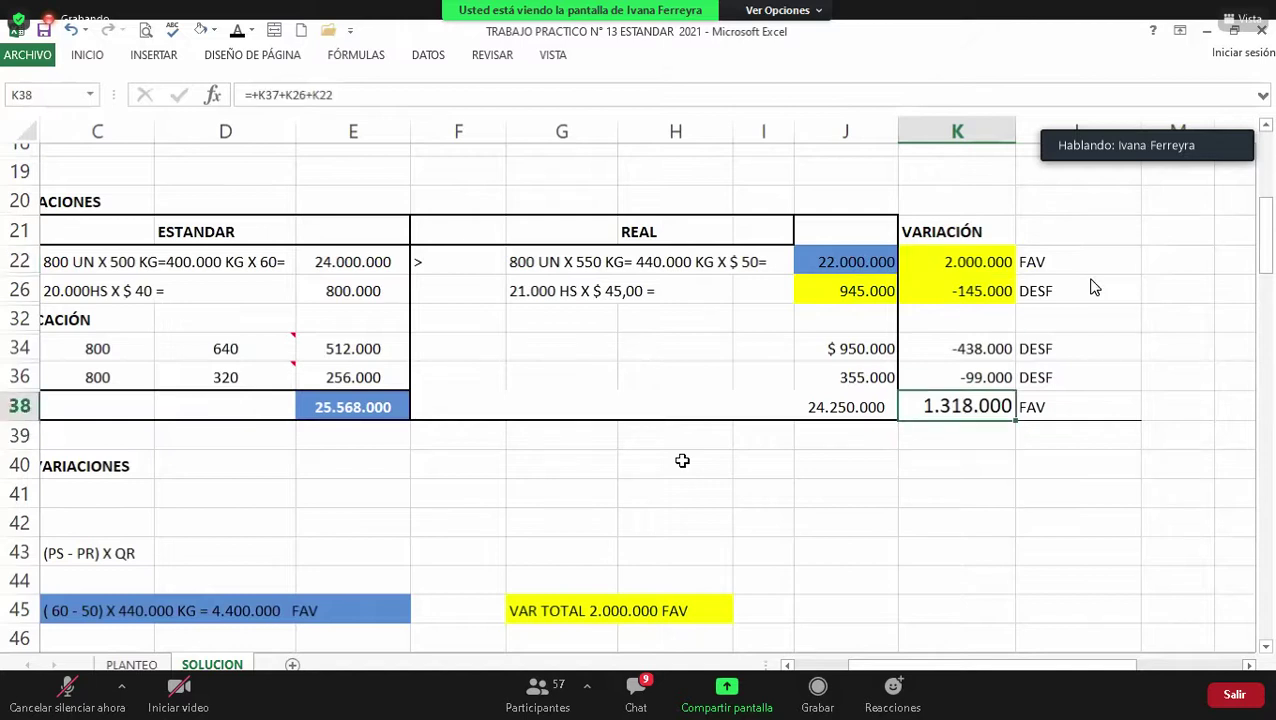
# Step: Check the real cost total in J38 and go to the MATERIA PRIMA price variance in row 45
pyautogui.press('Left')
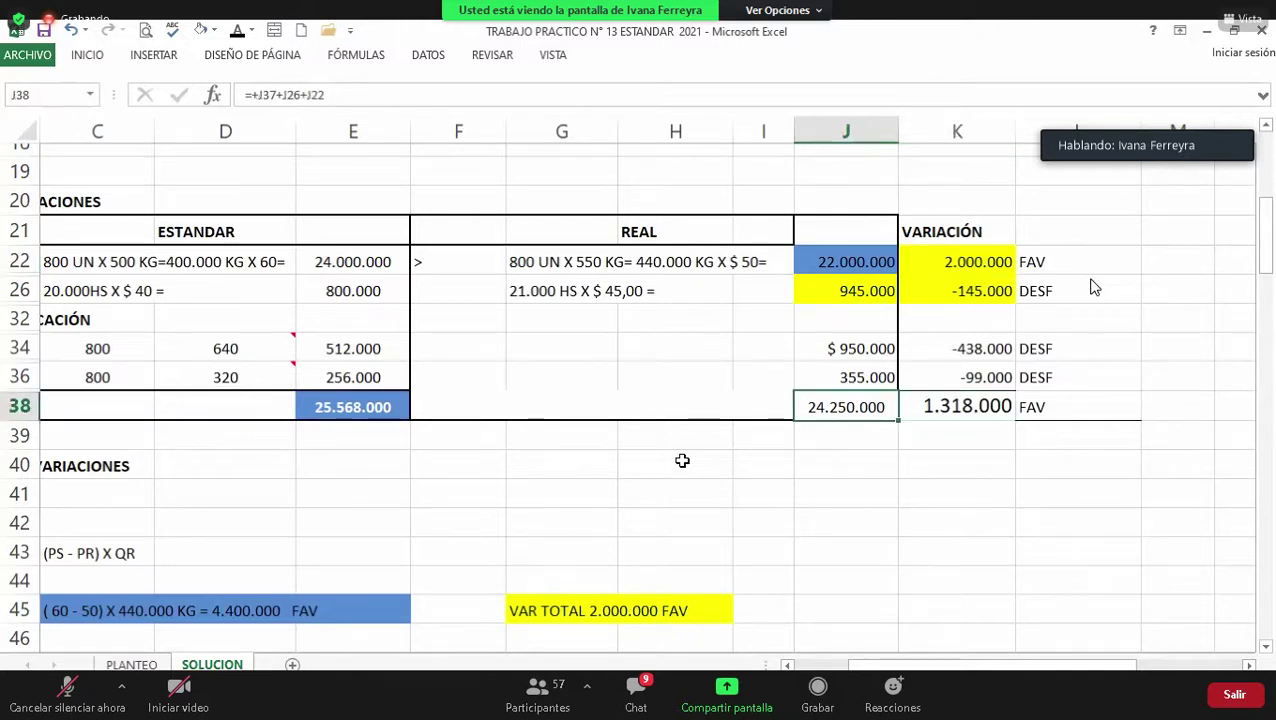
pyautogui.press('Left')
pyautogui.press('Down')
pyautogui.press('Left')
pyautogui.press('Left')
pyautogui.press('Left')
pyautogui.press('Down')
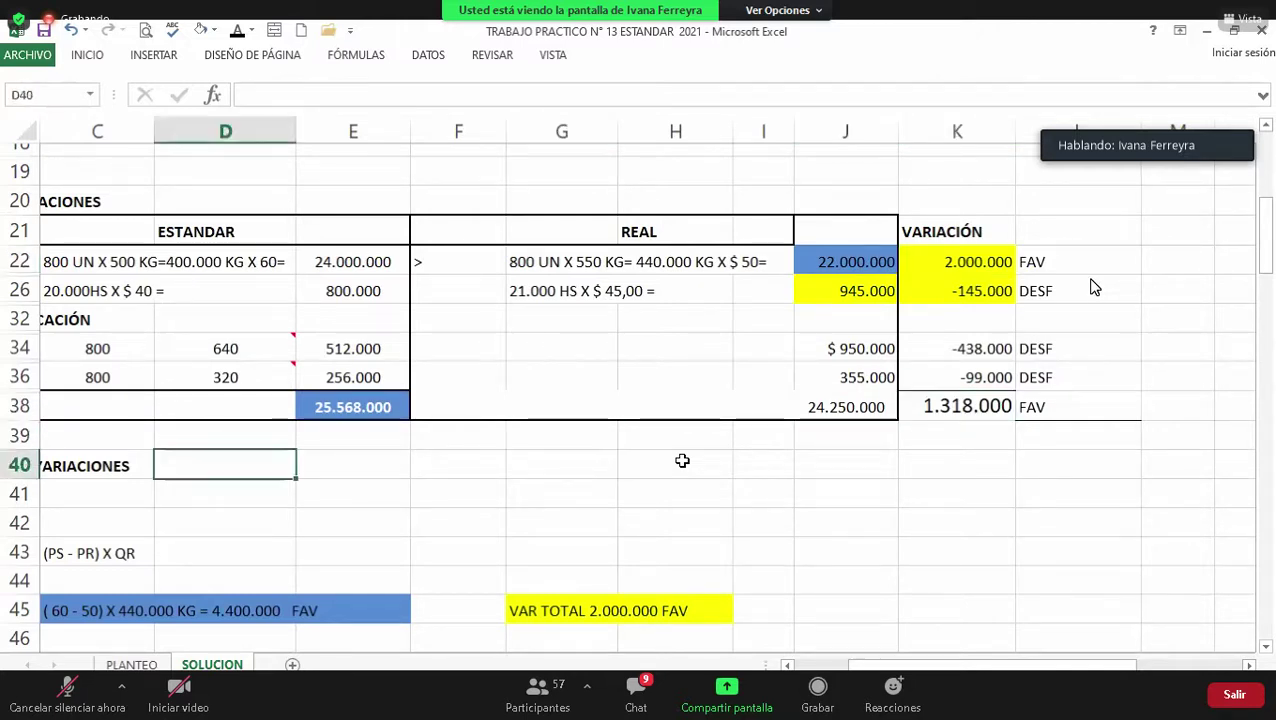
pyautogui.press('Down')
pyautogui.press('Down')
pyautogui.press('Down')
pyautogui.press('Down')
pyautogui.press('Down')
pyautogui.press('Down')
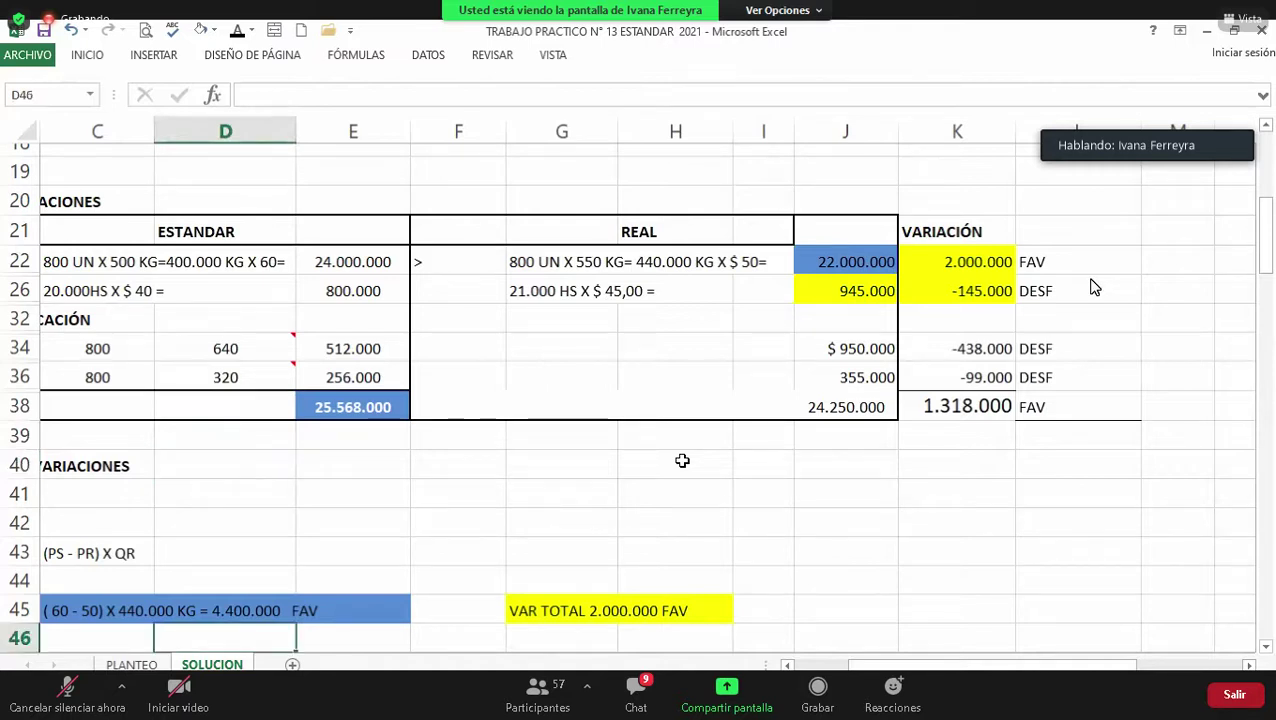
pyautogui.press('Right')
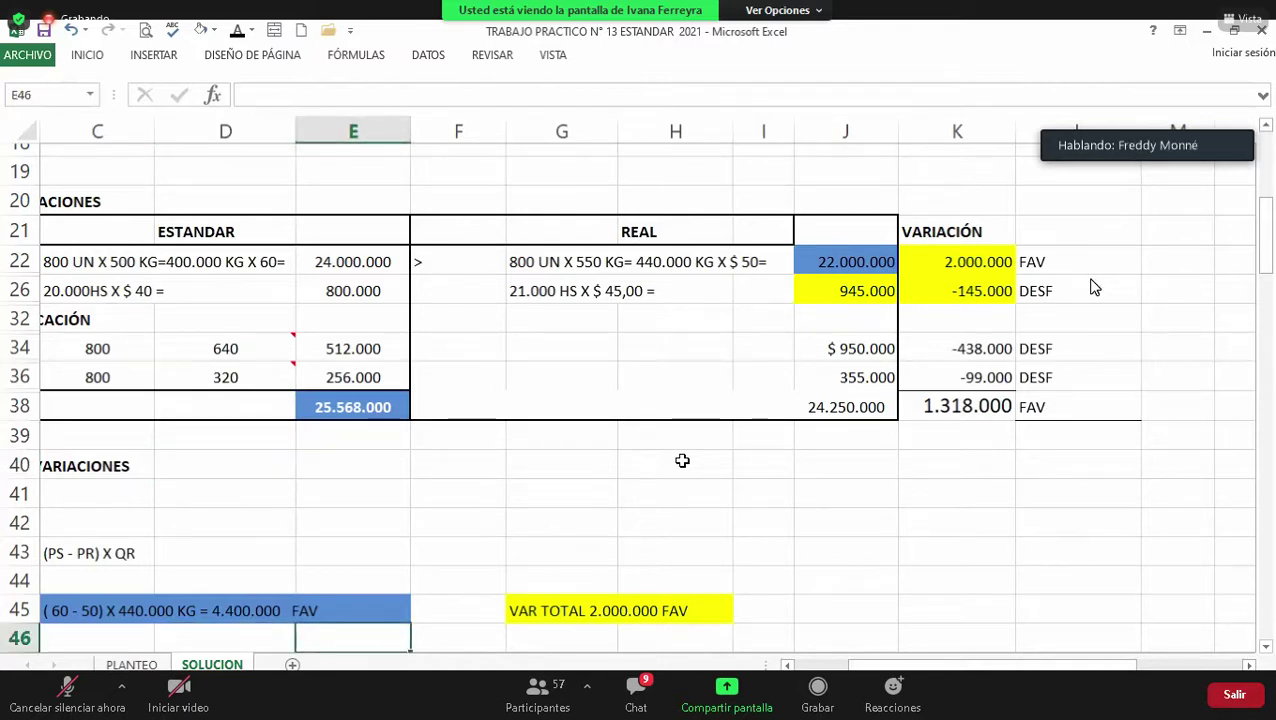
# Step: Go through the material quantity and MANO DE OBRA variances down to the VARIACIÓN PRESUPUESTO block
pyautogui.press('Down')
pyautogui.press('Down')
pyautogui.press('Down')
pyautogui.press('Down')
pyautogui.press('Down')
pyautogui.press('Down')
pyautogui.press('Down')
pyautogui.press('Down')
pyautogui.press('Down')
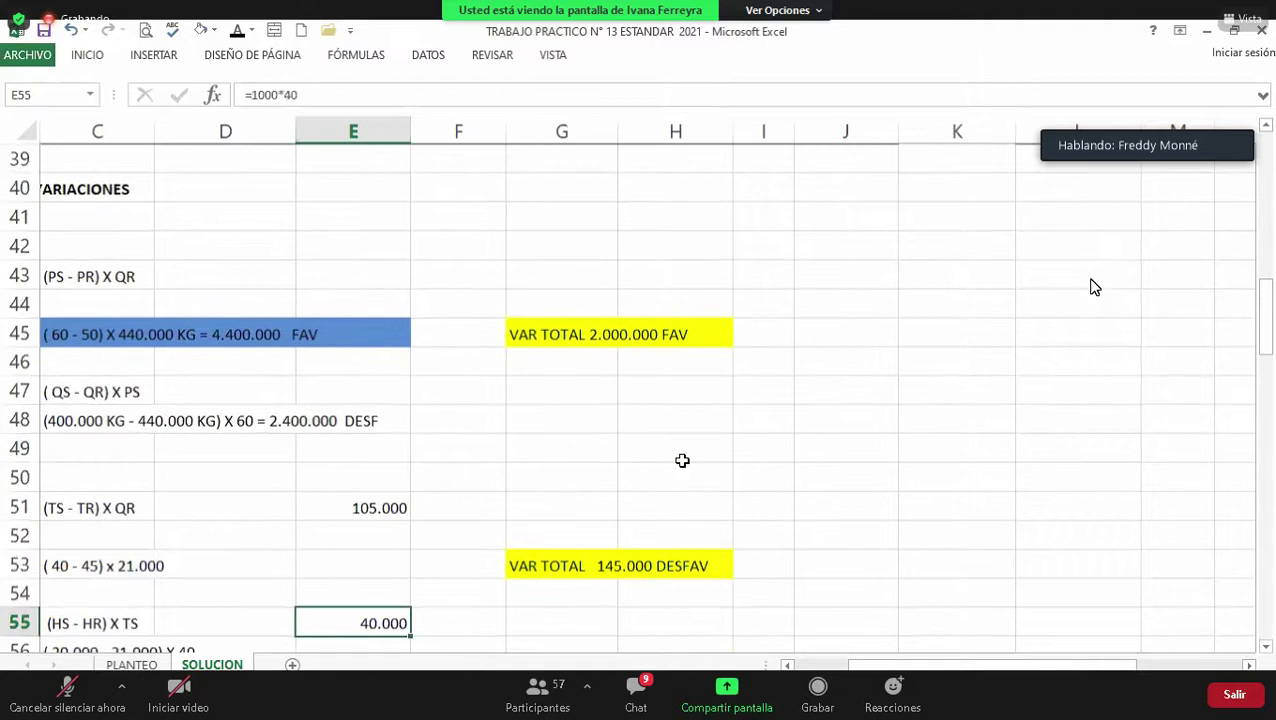
pyautogui.press('Down')
pyautogui.press('Down')
pyautogui.press('Down')
pyautogui.press('Down')
pyautogui.press('Down')
pyautogui.press('Down')
pyautogui.press('Down')
pyautogui.press('Down')
pyautogui.press('Down')
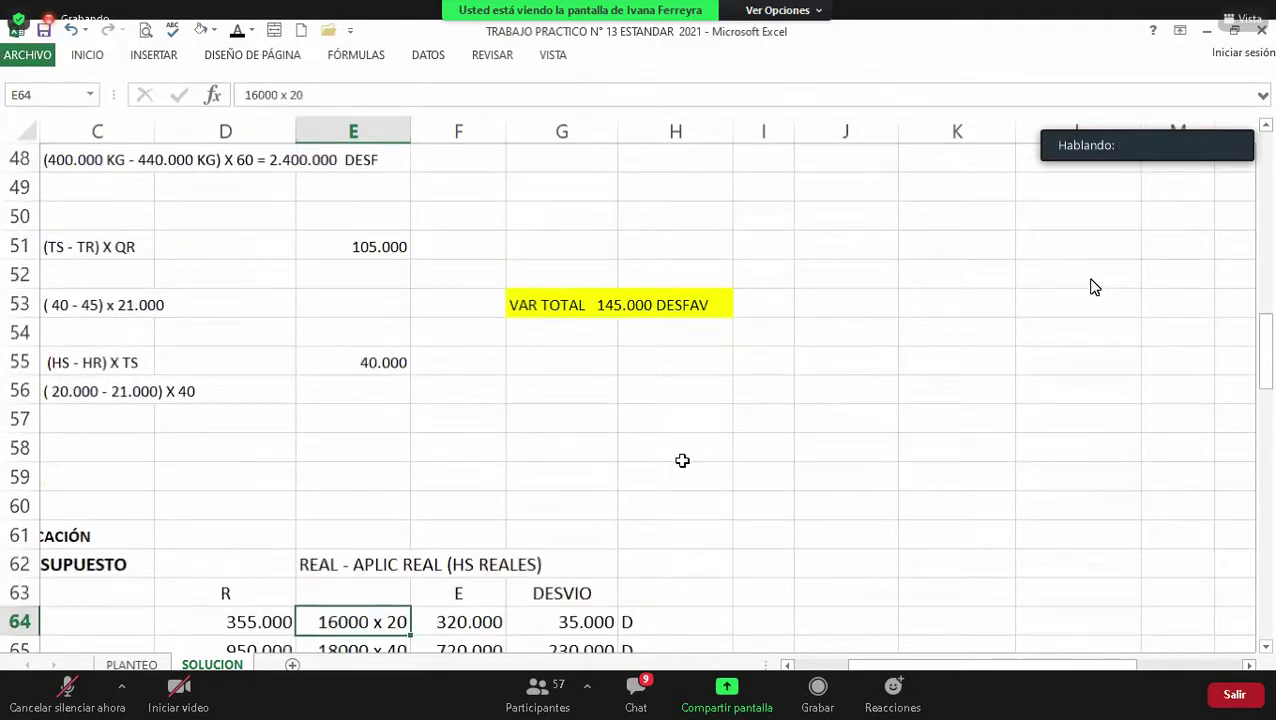
# Step: Examine the GASTOS DE FABRICACIÓN variances from the GTO FIJO and GTO VARIABLE rows through TOTAL VARIACIÓN in row 74
pyautogui.press('Left')
pyautogui.press('Down')
pyautogui.press('Home')
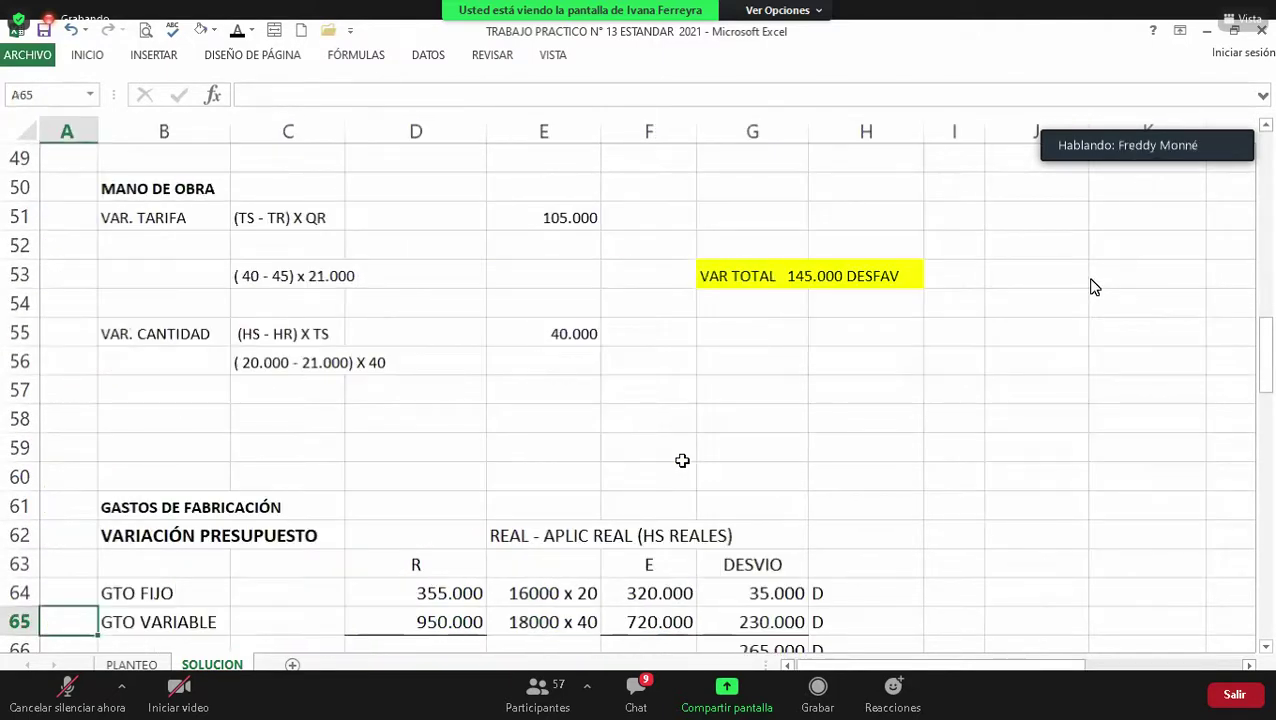
pyautogui.press('Down')
pyautogui.press('Down')
pyautogui.press('Down')
pyautogui.press('Down')
pyautogui.press('Down')
pyautogui.press('Down')
pyautogui.press('Down')
pyautogui.press('Down')
pyautogui.press('Down')
pyautogui.press('Down')
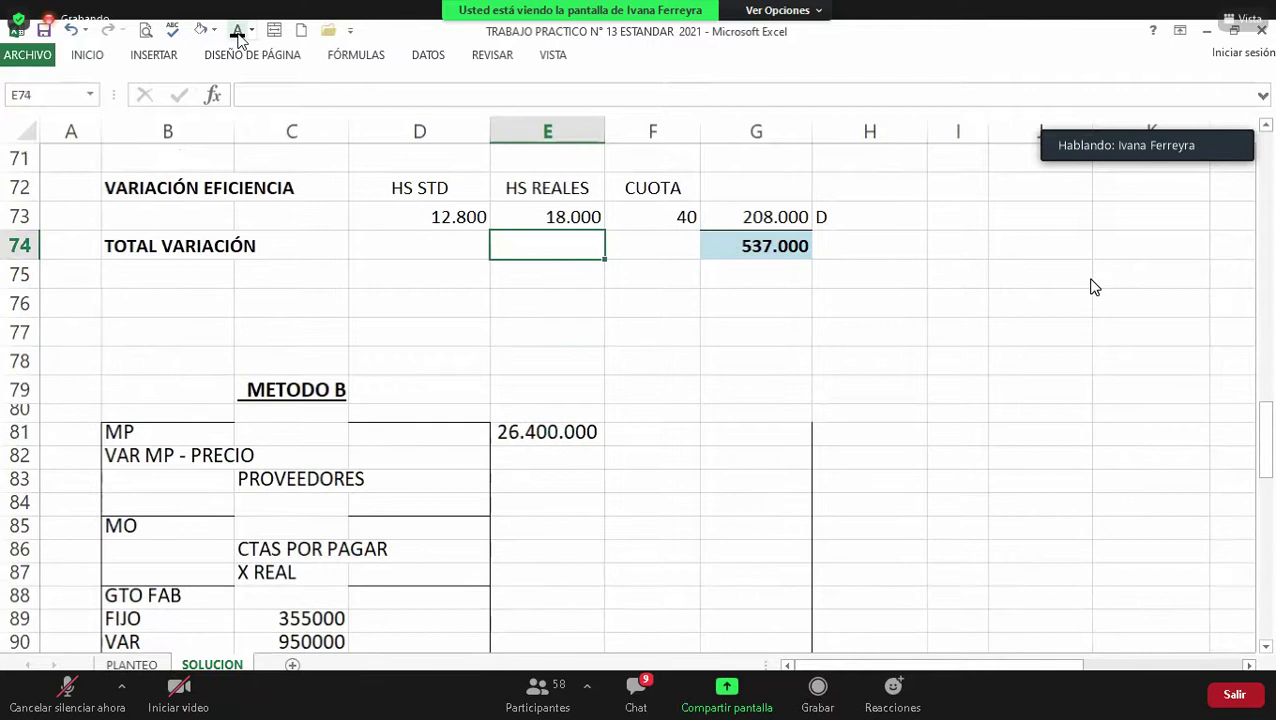
# Step: Return to the CÁLCULO DE VARIACIONES table and compare the standard and real MAT PRIMA calculations in row 22
pyautogui.press('pageup')
pyautogui.press('pageup')
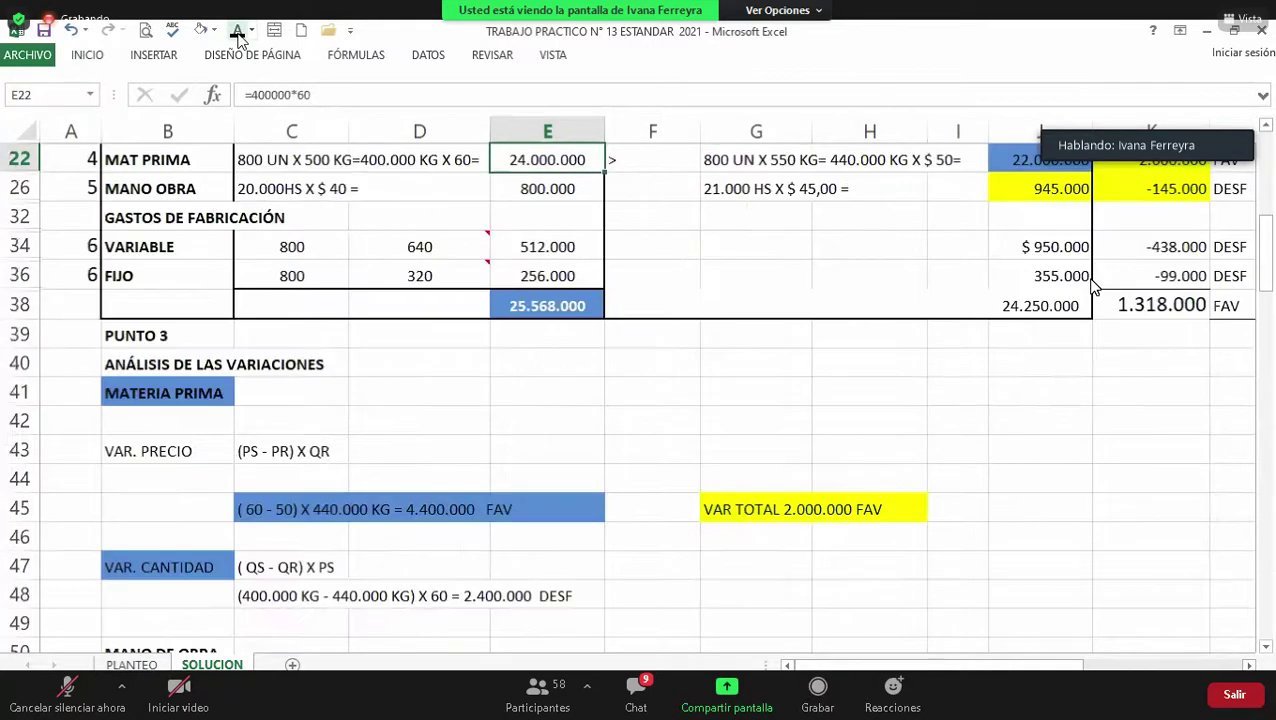
pyautogui.press('pageup')
pyautogui.press('pageup')
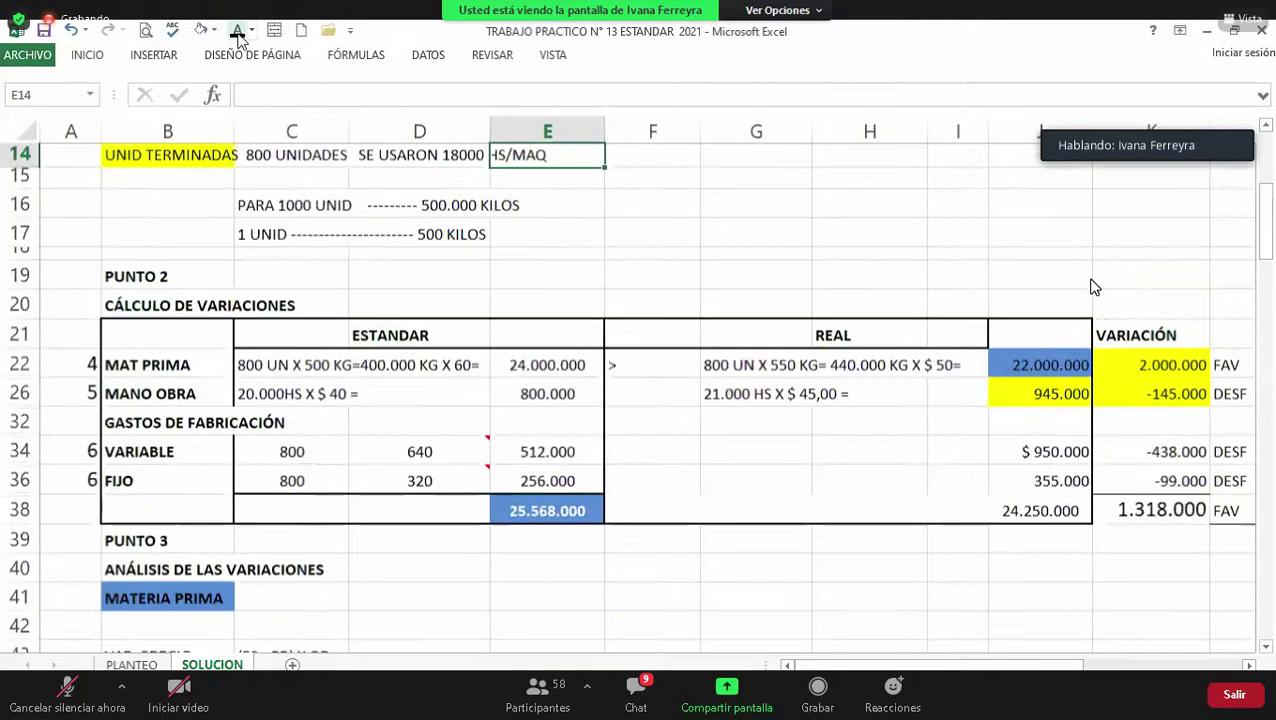
pyautogui.press('pageup')
pyautogui.press('Down')
pyautogui.press('Down')
pyautogui.press('Down')
pyautogui.press('Down')
pyautogui.press('Down')
pyautogui.press('Down')
pyautogui.press('Down')
pyautogui.press('Down')
pyautogui.press('Down')
pyautogui.press('Down')
pyautogui.press('Right')
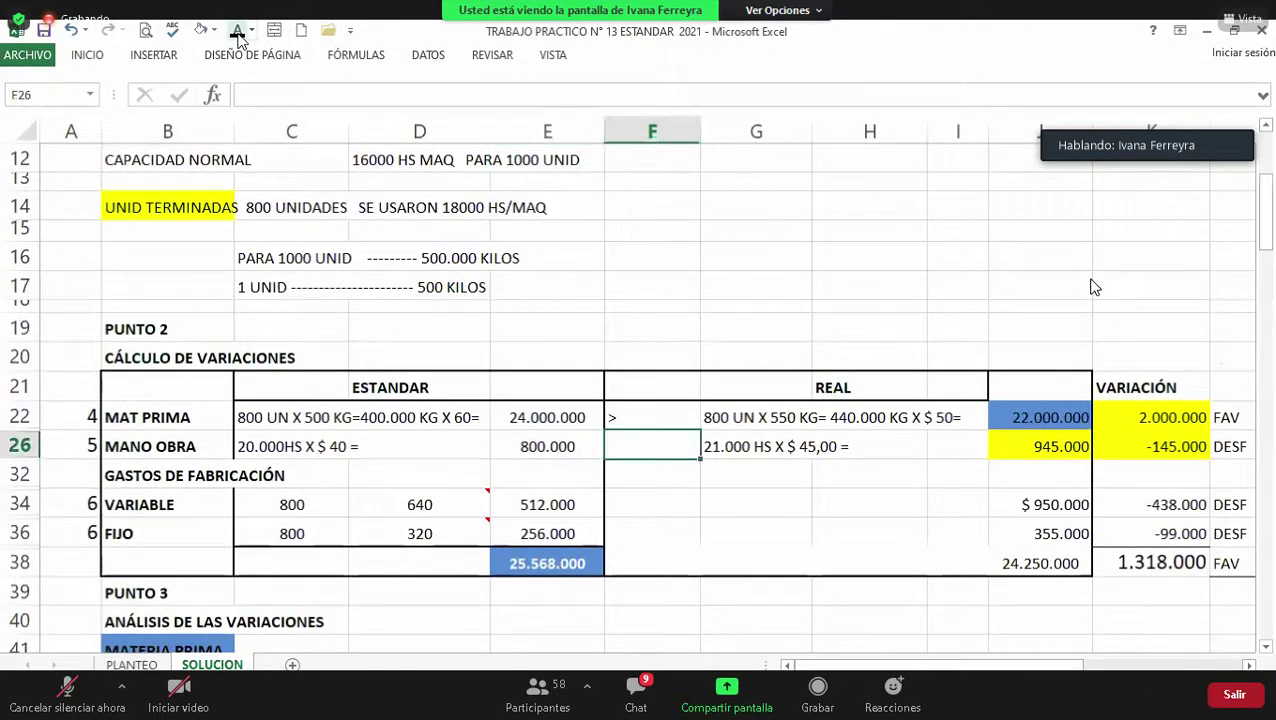
pyautogui.press('Right')
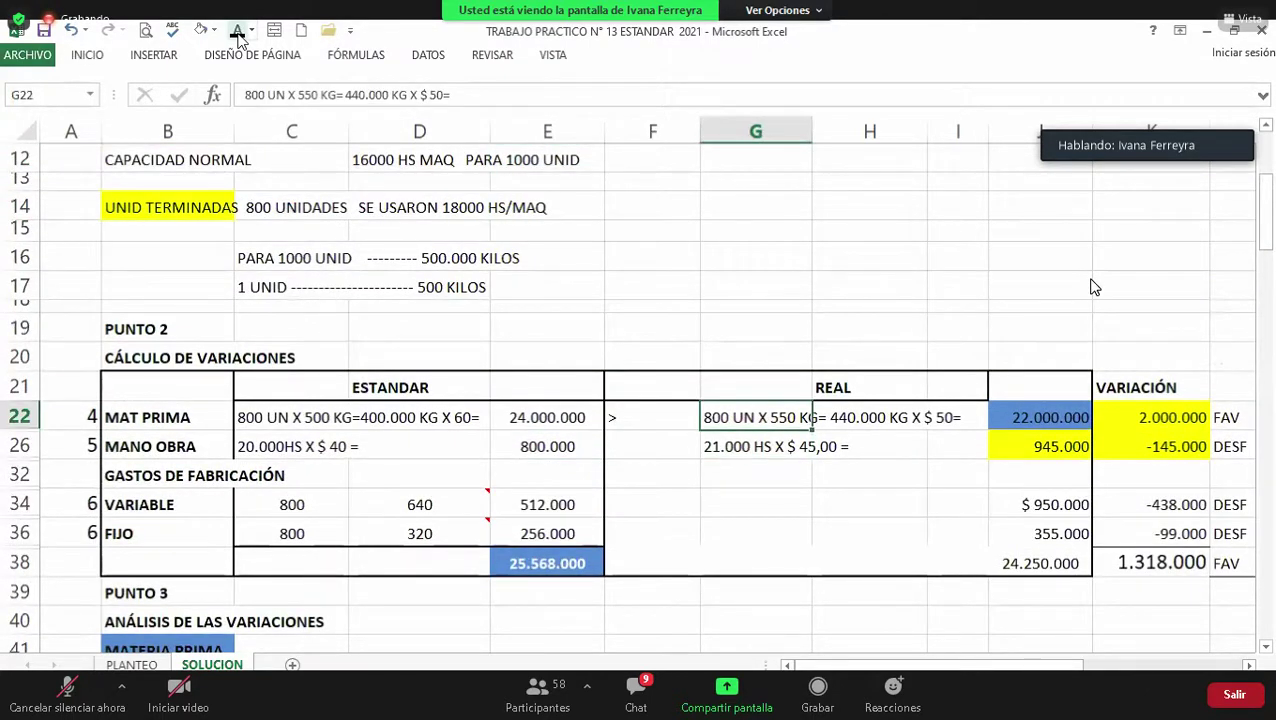
pyautogui.press('Left')
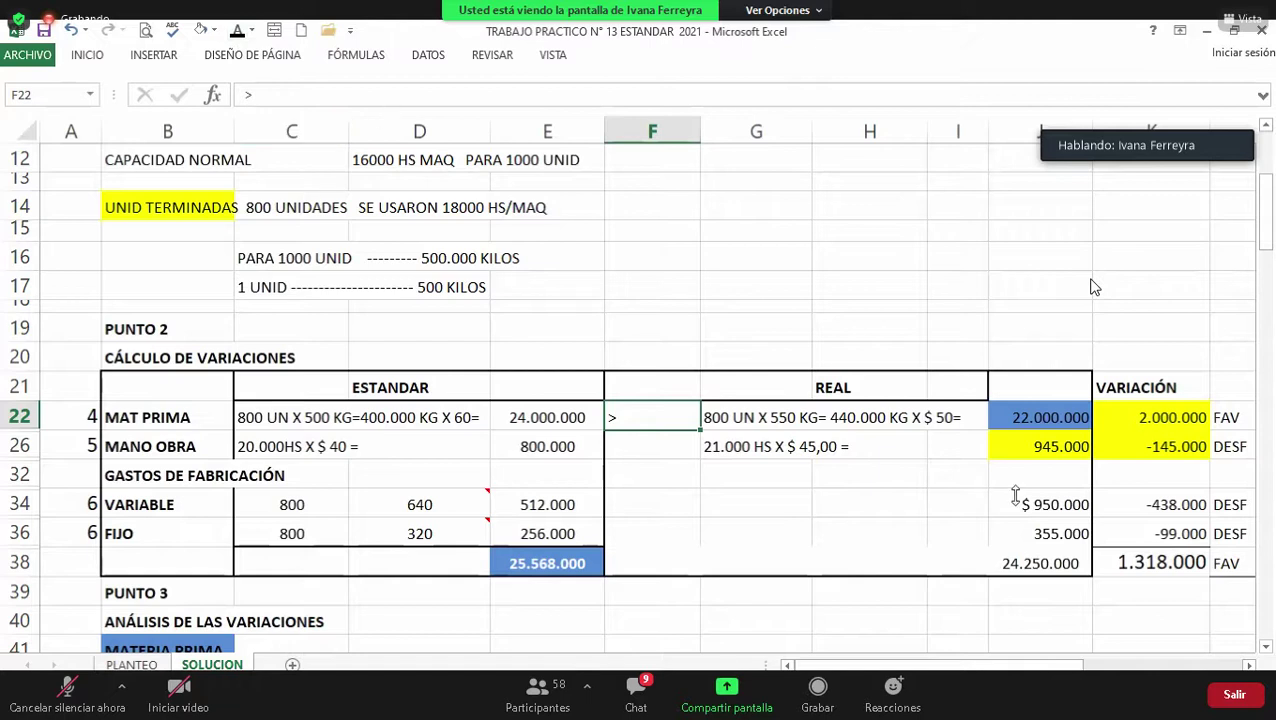
# Step: Make the hidden PROVEEDORES amount in G83 of the METODO B journal visible with a black font
pyautogui.click(1266, 648)
pyautogui.click(1266, 648)
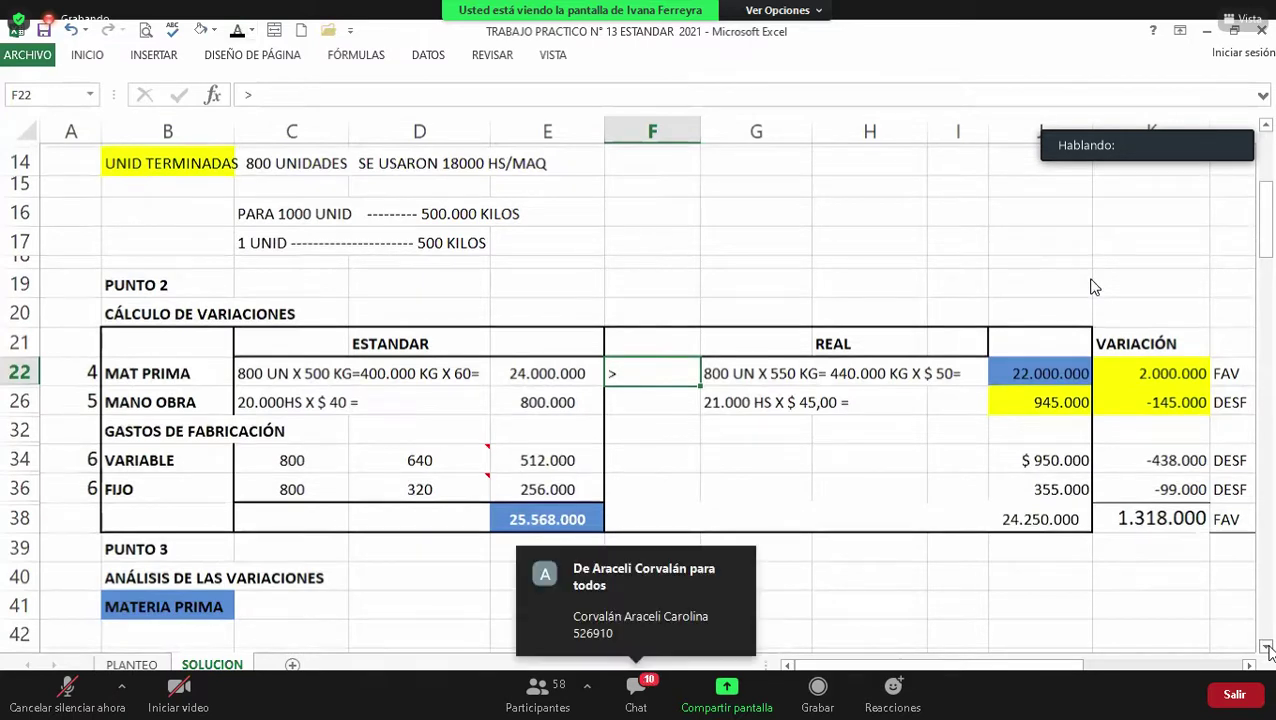
pyautogui.scroll(-3, 1083, 594)
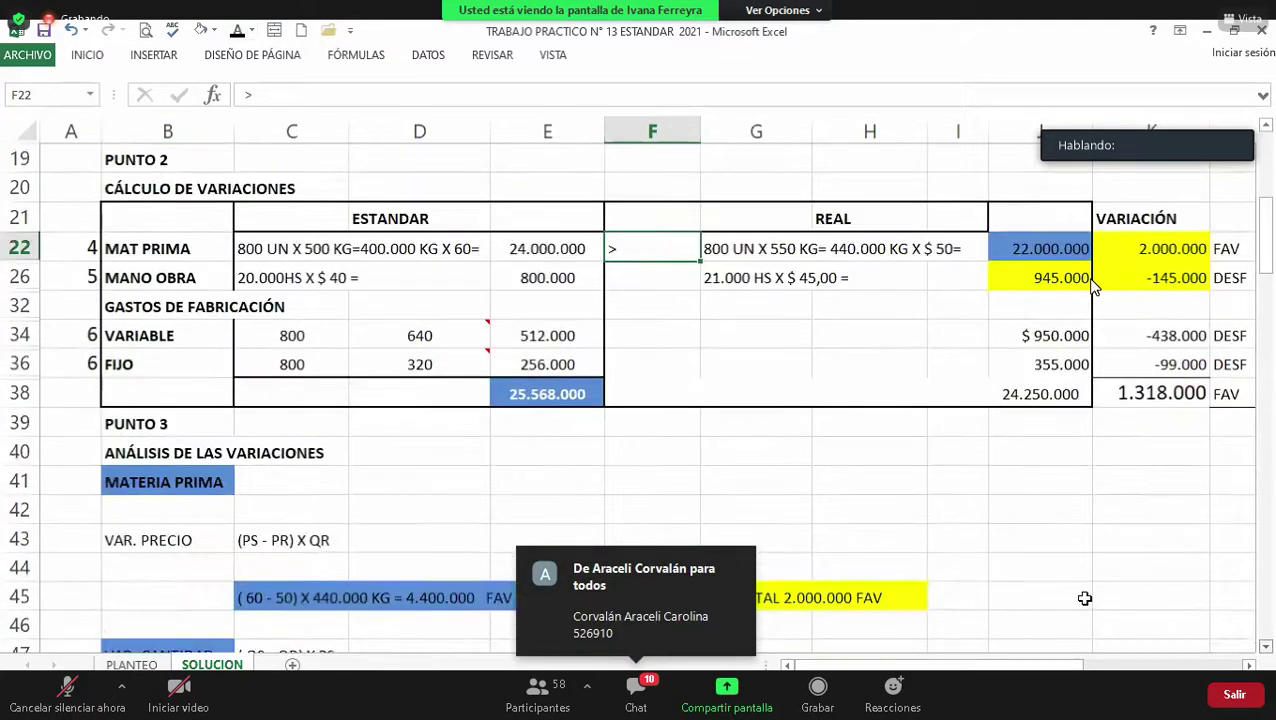
pyautogui.scroll(-1, 640, 222)
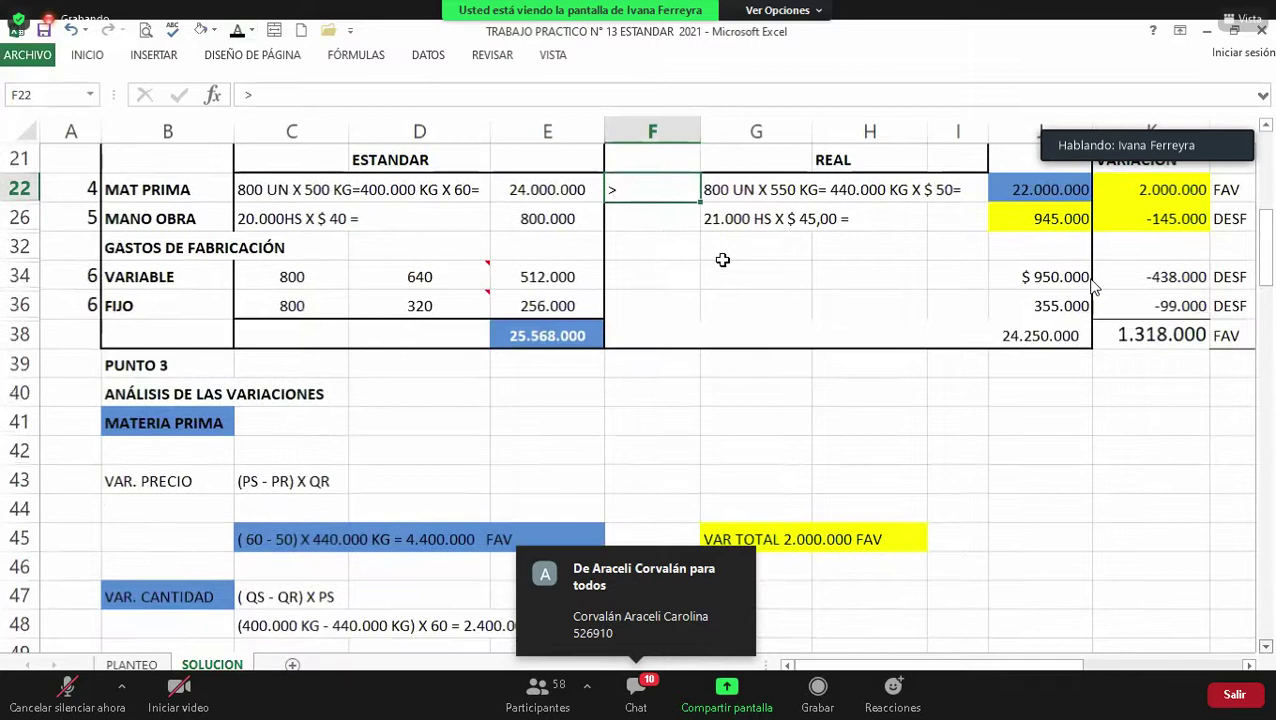
pyautogui.click(756, 249)
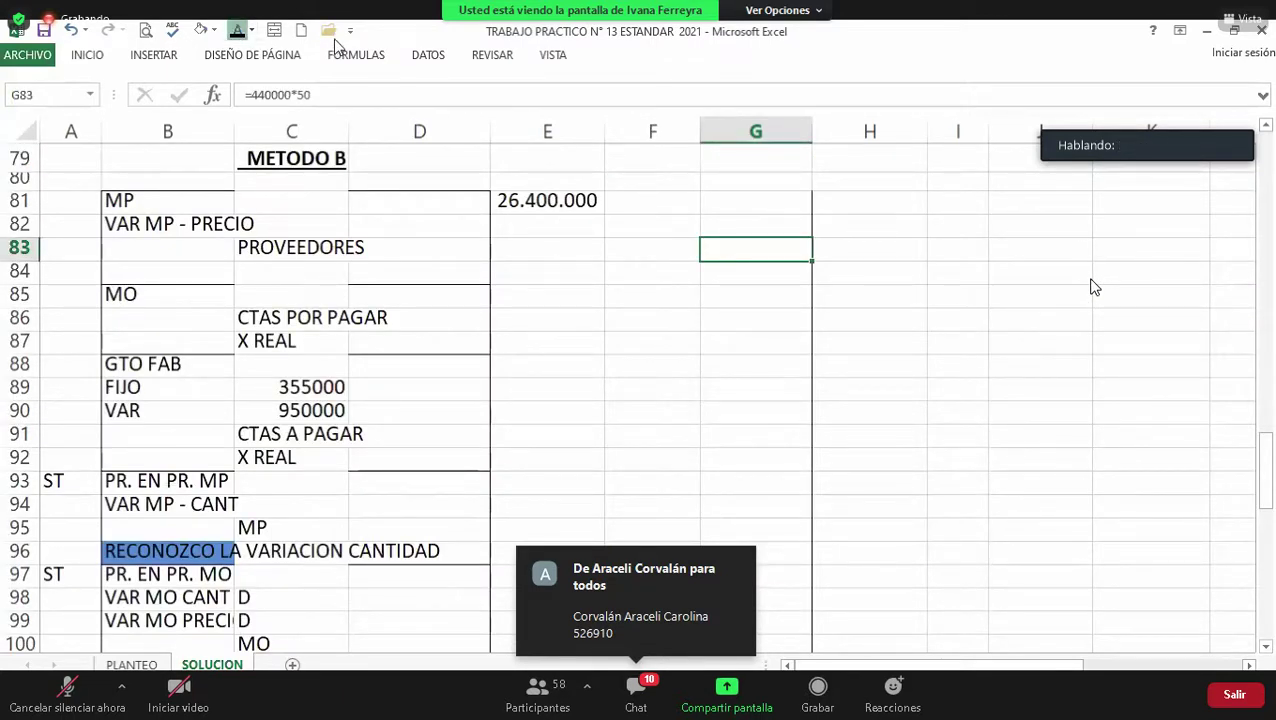
# Step: Check the MP amount's formula in E81 and the hidden VAR MP - PRECIO amount in G82
pyautogui.press('Left')
pyautogui.press('Left')
pyautogui.press('Up')
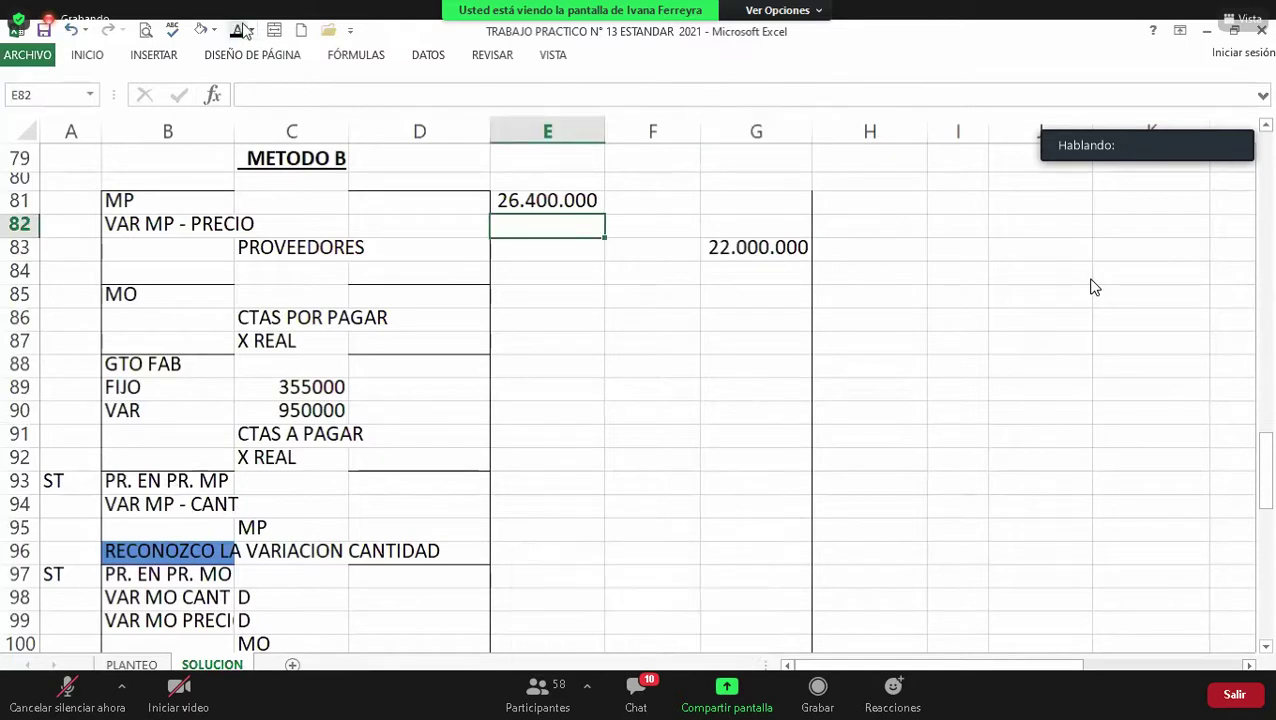
pyautogui.press('Left')
pyautogui.press('Right')
pyautogui.press('Up')
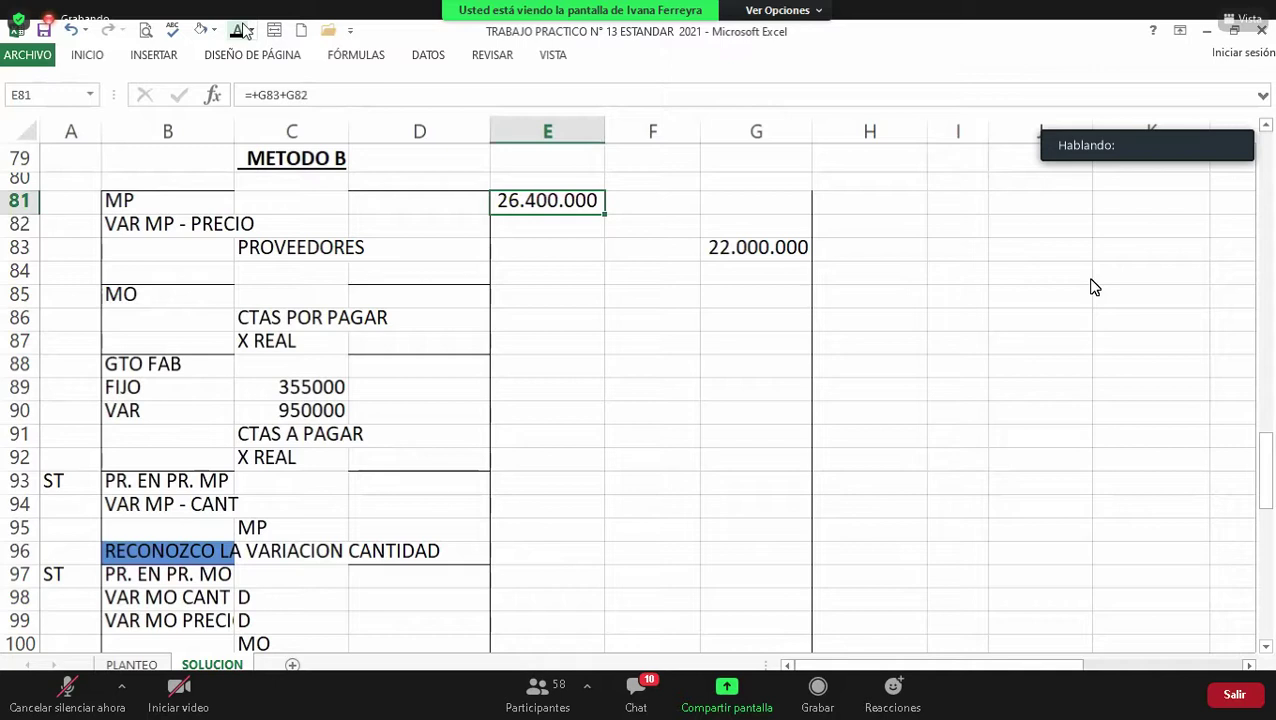
pyautogui.press('Right')
pyautogui.press('Right')
pyautogui.press('Down')
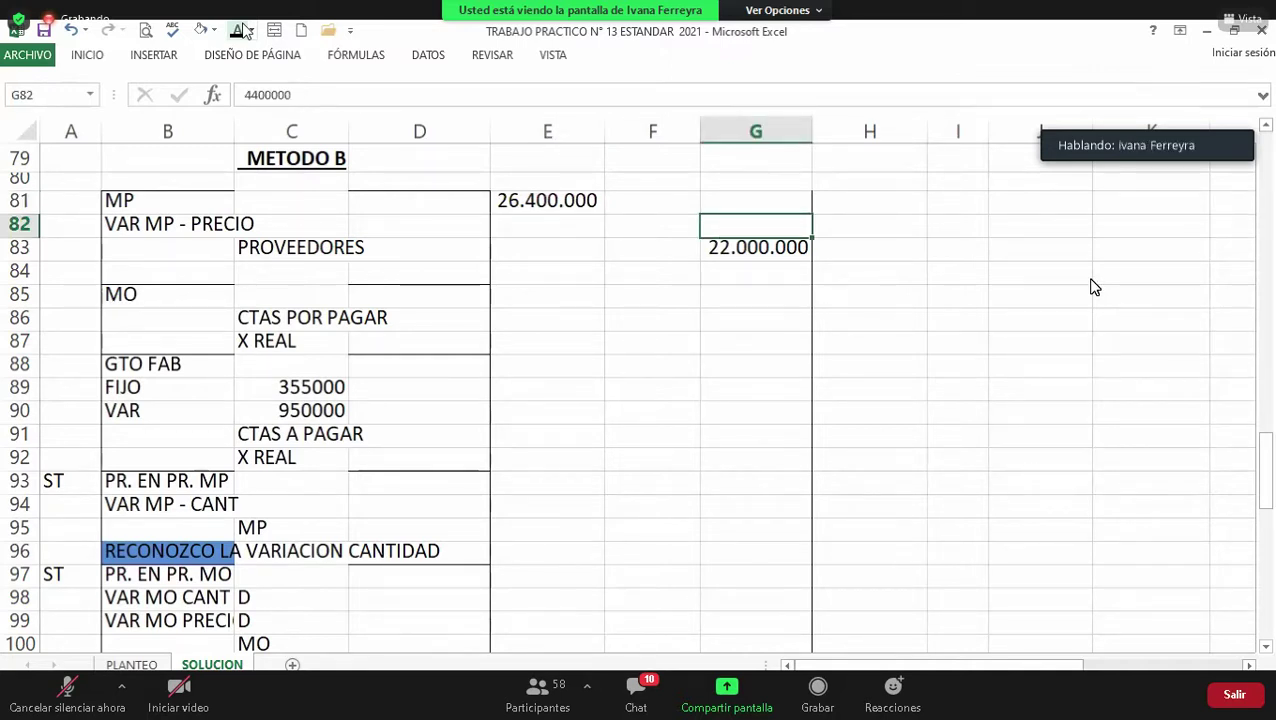
# Step: Make the hidden VAR MP - PRECIO amount in G82 visible with a black font
pyautogui.press('Up')
pyautogui.press('Up')
pyautogui.press('Up')
pyautogui.press('Up')
pyautogui.press('Up')
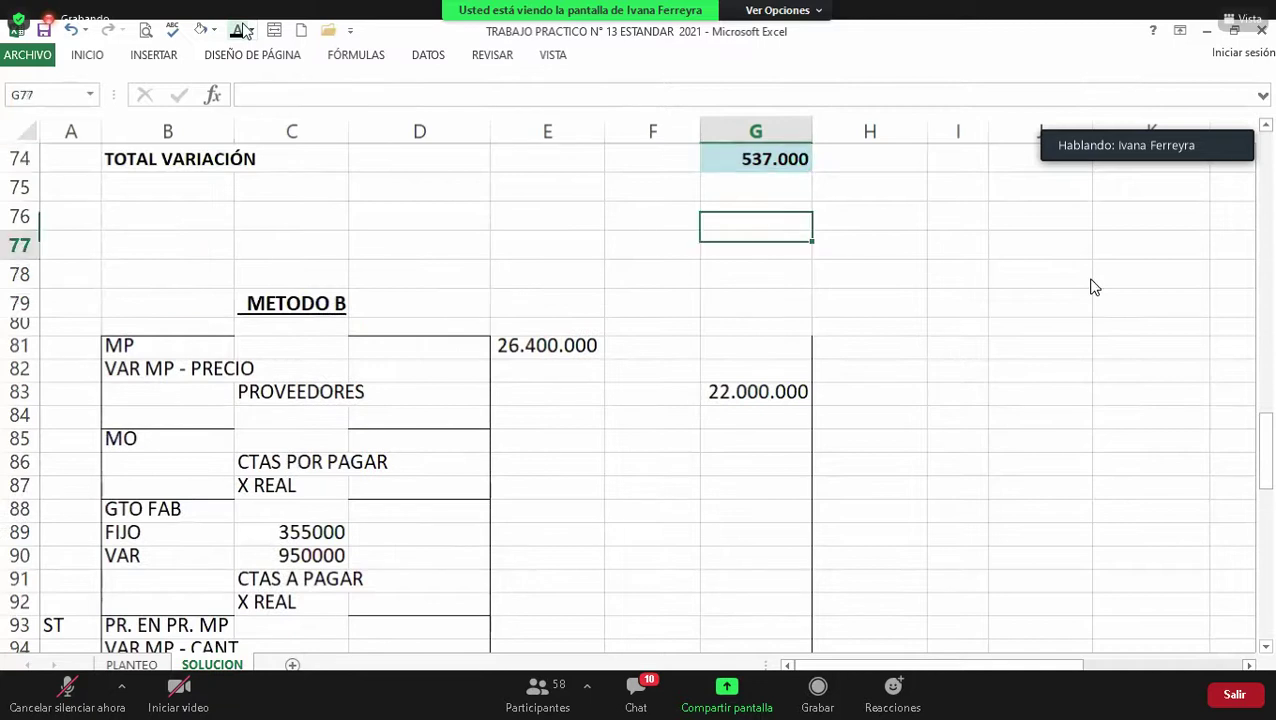
pyautogui.press('Down')
pyautogui.press('Down')
pyautogui.press('Down')
pyautogui.press('Left')
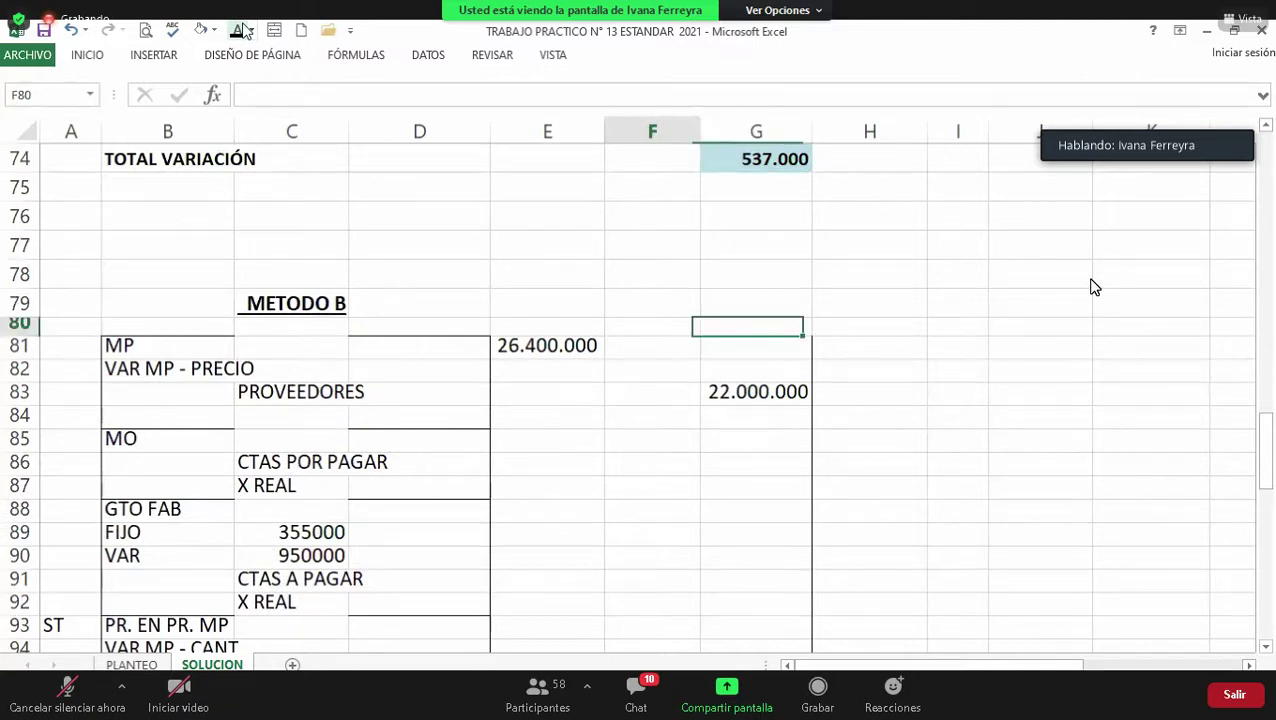
pyautogui.press('Left')
pyautogui.press('Down')
pyautogui.press('Down')
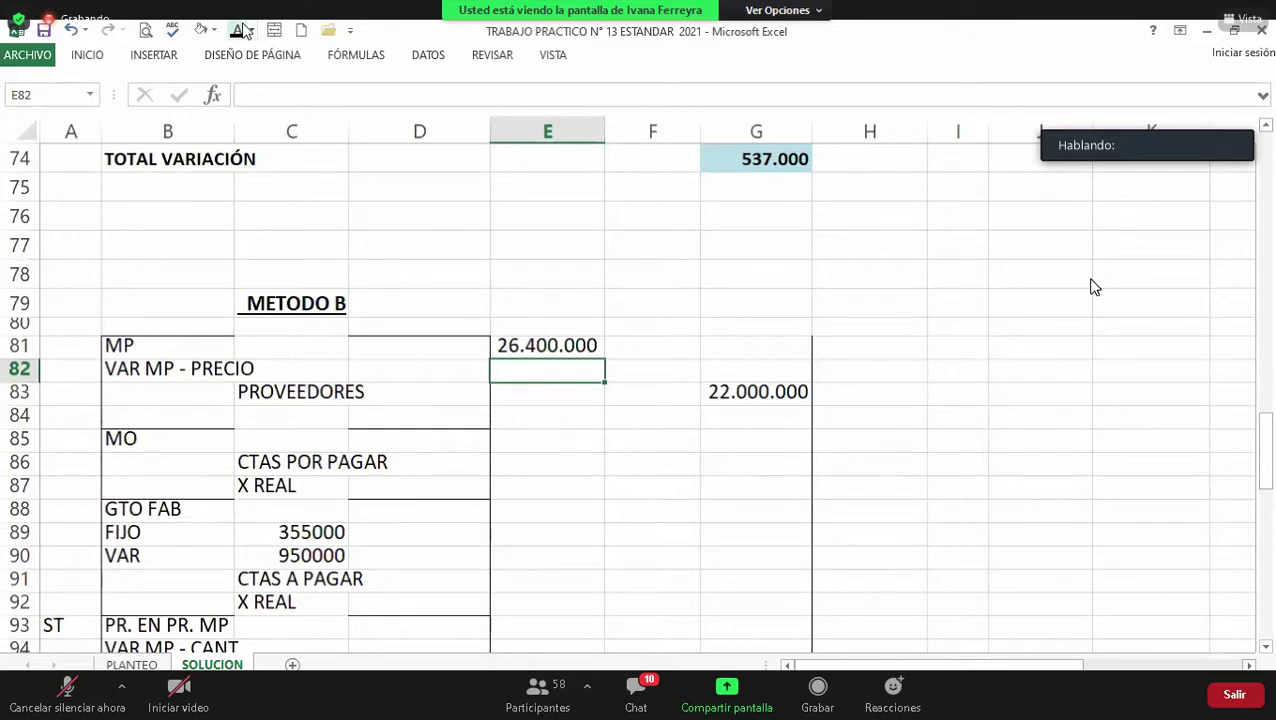
pyautogui.press('Right')
pyautogui.press('Right')
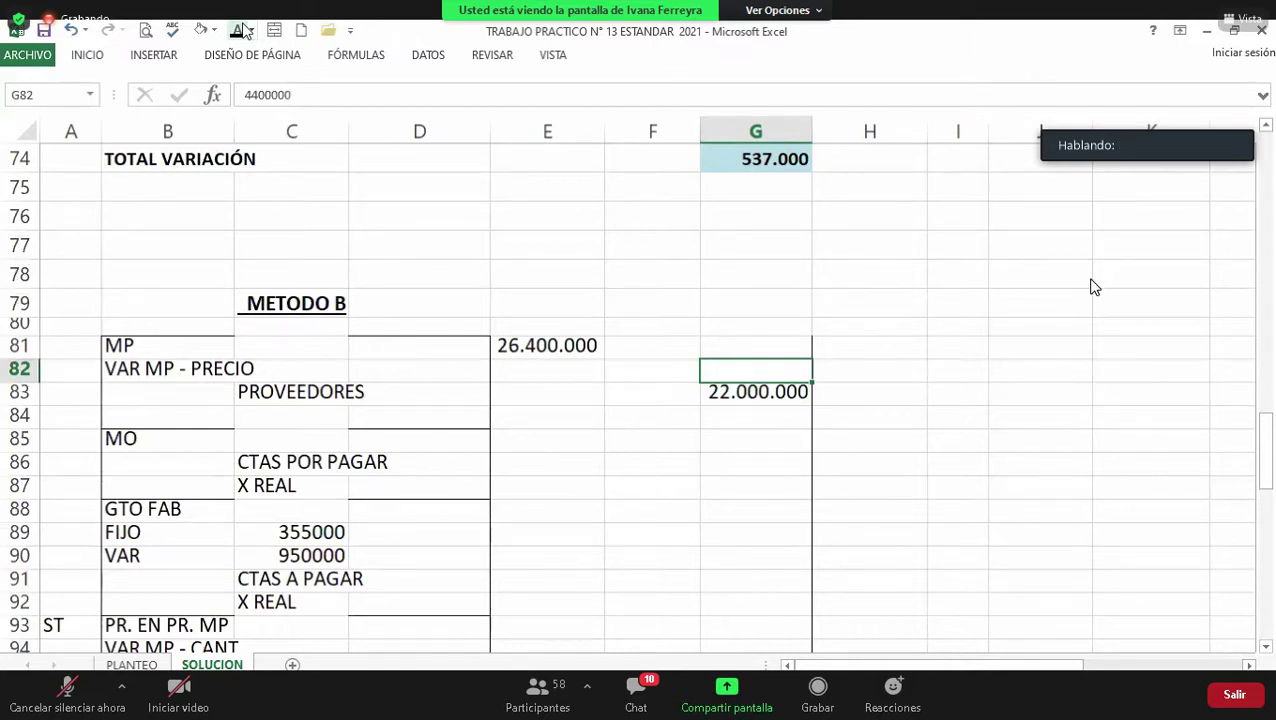
pyautogui.press('Return')
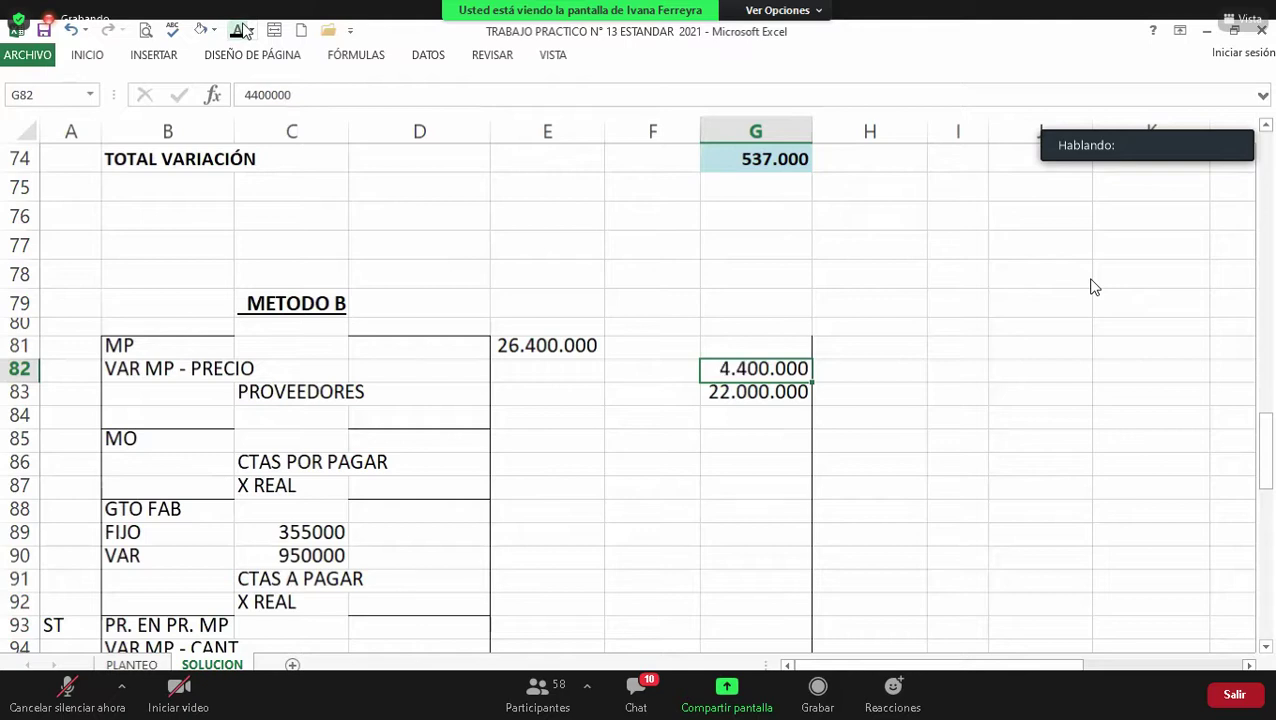
# Step: Go over the MO and CTAS POR PAGAR X REAL lines and examine the hidden MO amount in E85
pyautogui.press('Up')
pyautogui.press('Down')
pyautogui.press('Down')
pyautogui.press('Left')
pyautogui.press('Left')
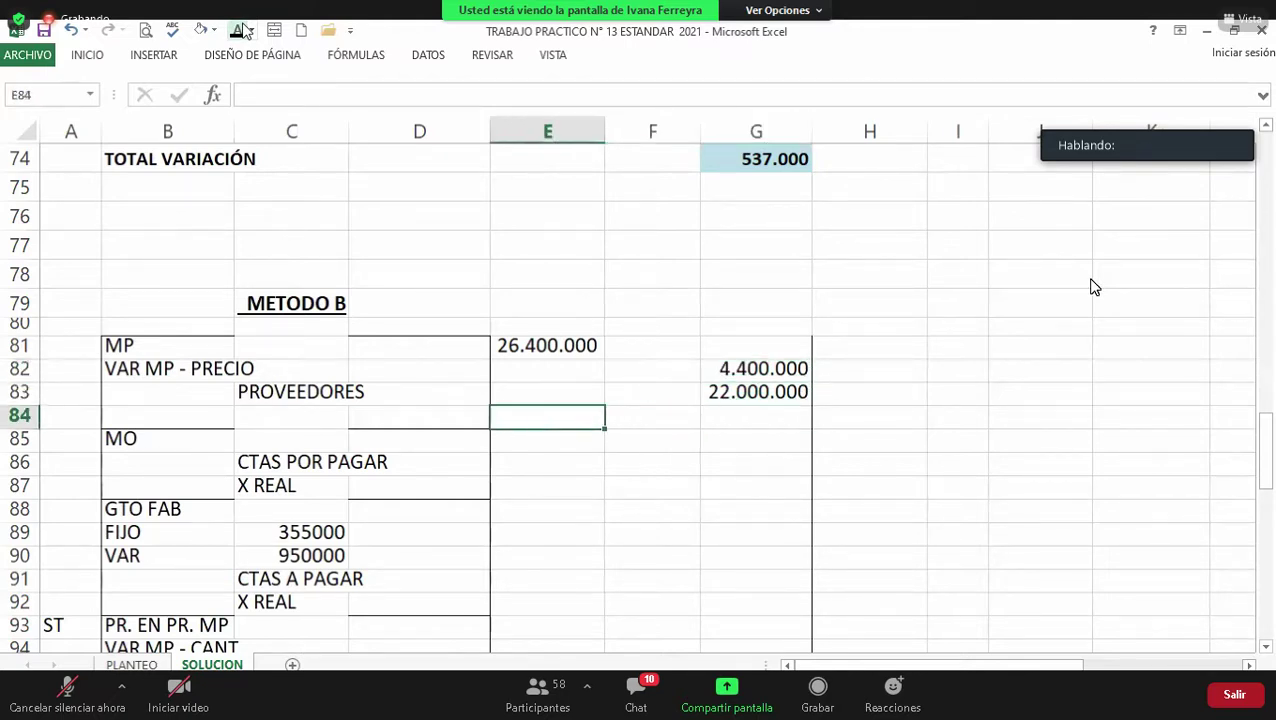
pyautogui.press('Down')
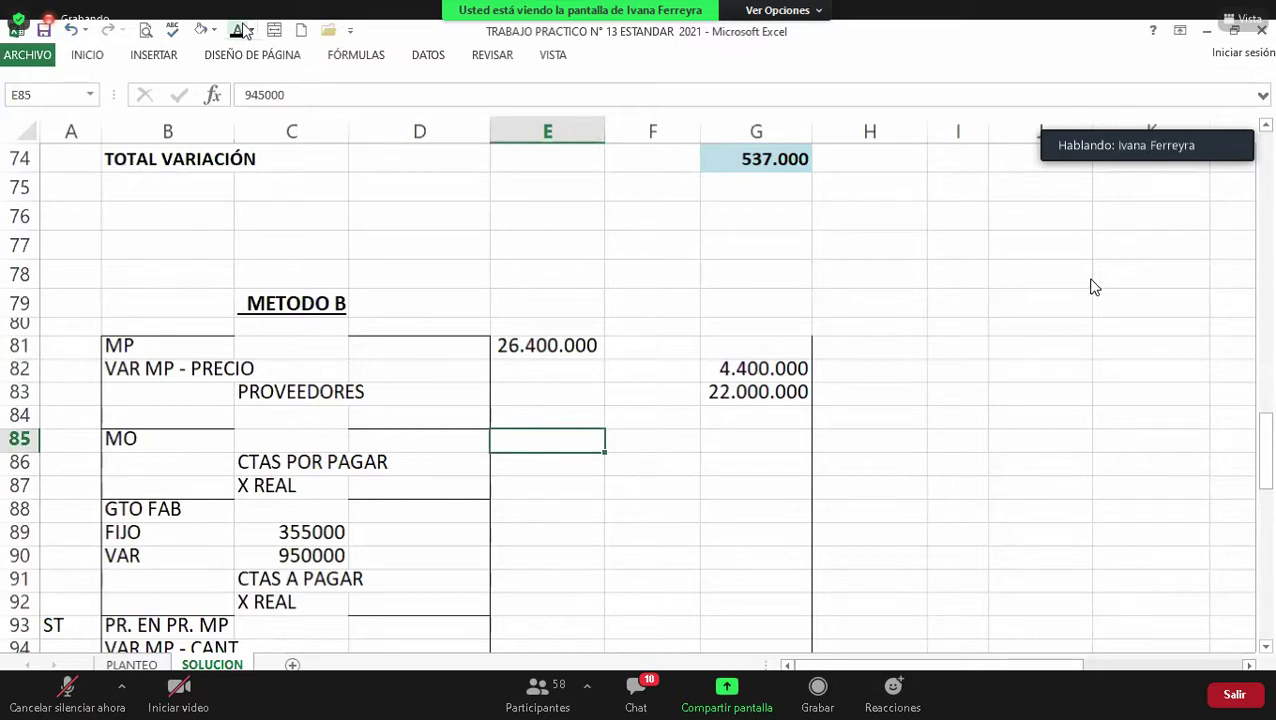
pyautogui.press('Down')
pyautogui.press('Left')
pyautogui.press('Left')
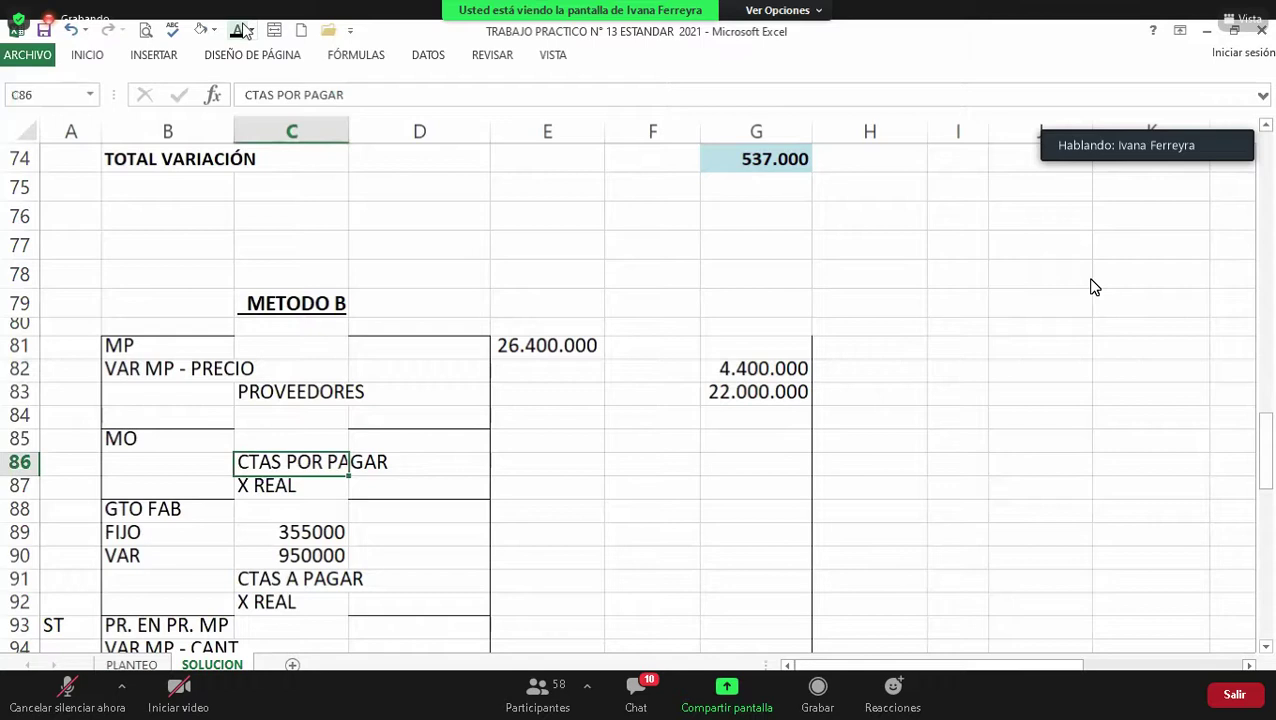
pyautogui.press('Down')
pyautogui.press('Right')
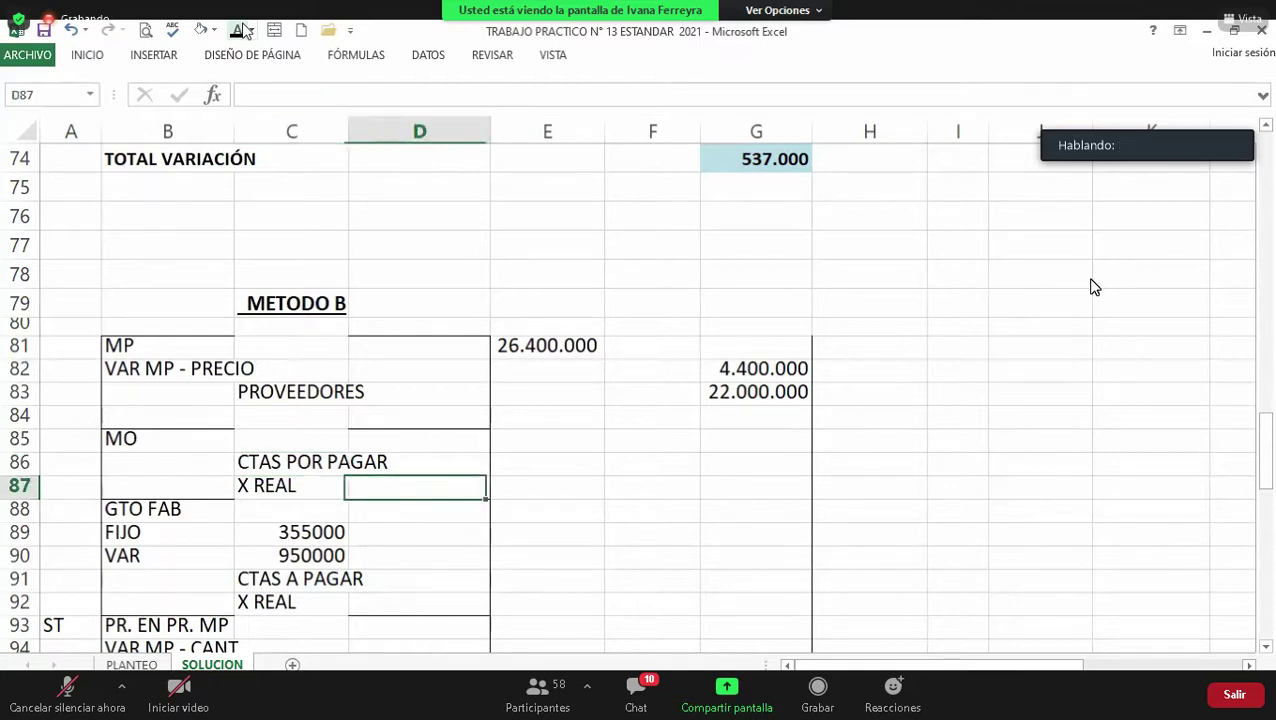
pyautogui.press('Up')
pyautogui.press('Up')
pyautogui.press('Right')
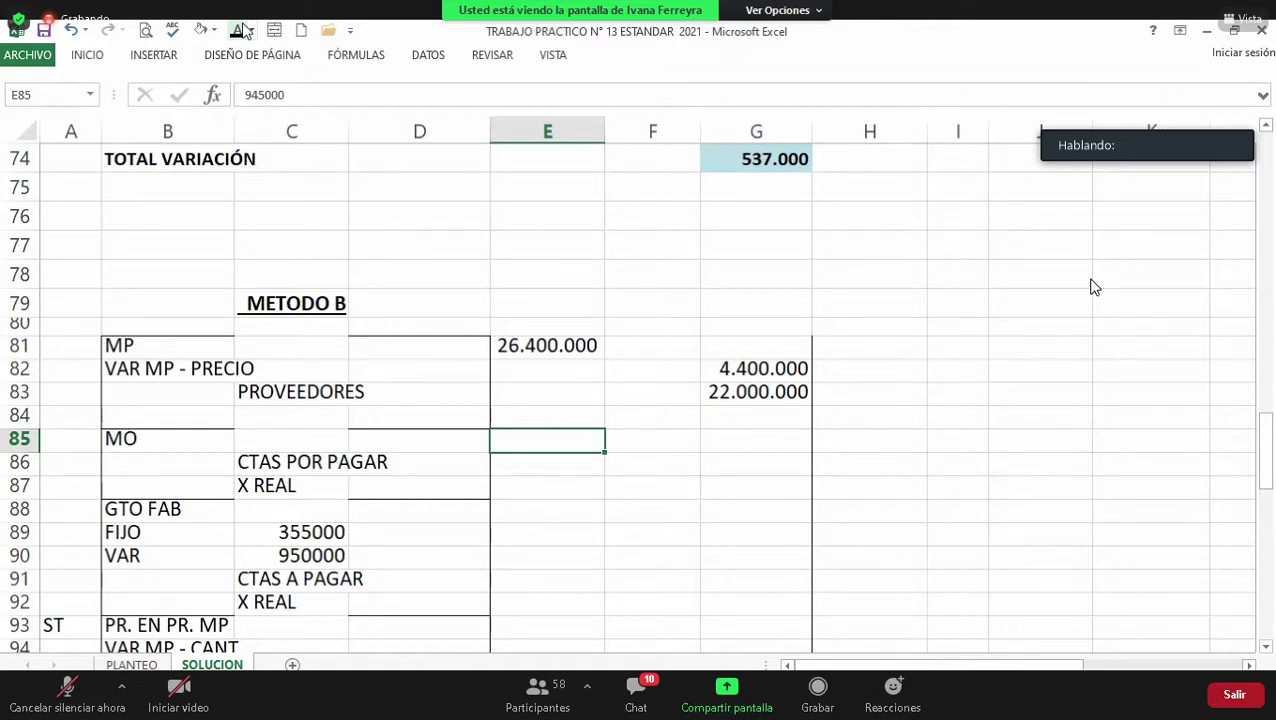
# Step: Go back through the overhead, labour and material variance calculations to the ESTANDAR versus REAL cost comparison table
pyautogui.press('Up')
pyautogui.press('Up')
pyautogui.press('Up')
pyautogui.press('Up')
pyautogui.press('Up')
pyautogui.press('Up')
pyautogui.press('Up')
pyautogui.press('Up')
pyautogui.press('Up')
pyautogui.press('Up')
pyautogui.press('Up')
pyautogui.press('Up')
pyautogui.press('Up')
pyautogui.press('Up')
pyautogui.press('Up')
pyautogui.press('Up')
pyautogui.press('Up')
pyautogui.press('Up')
pyautogui.press('Up')
pyautogui.press('Up')
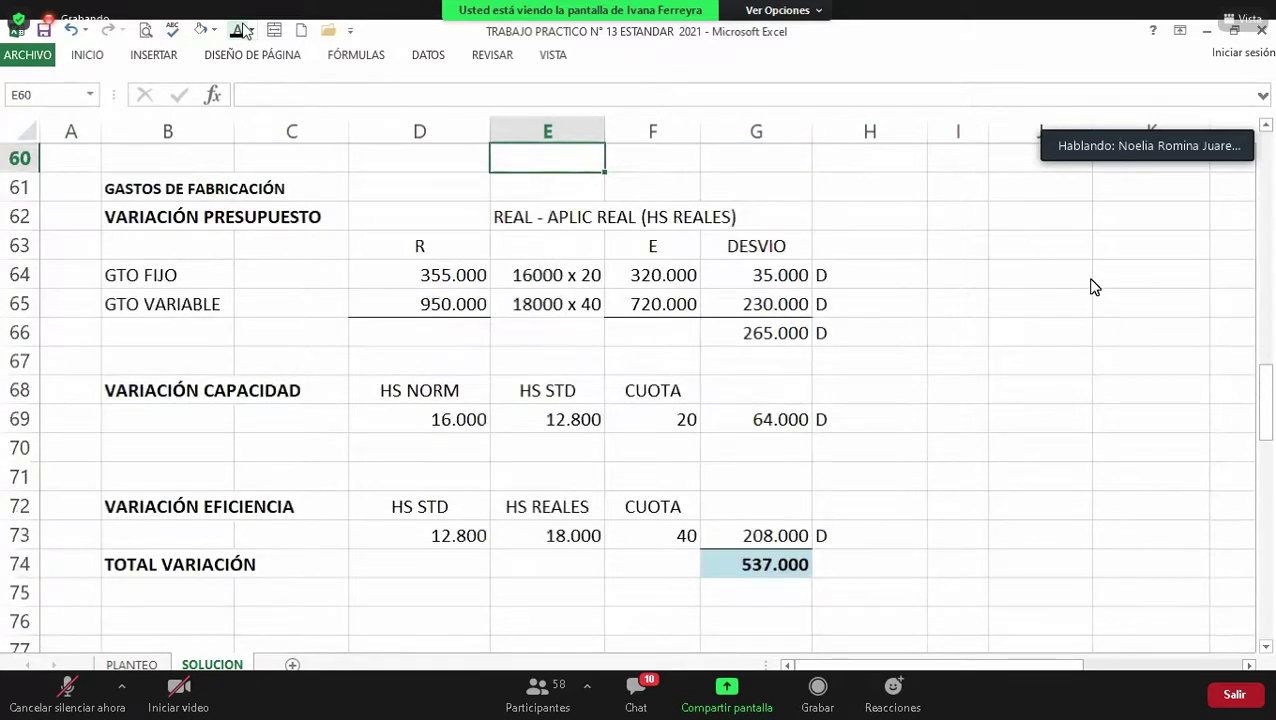
pyautogui.press('Up')
pyautogui.press('Up')
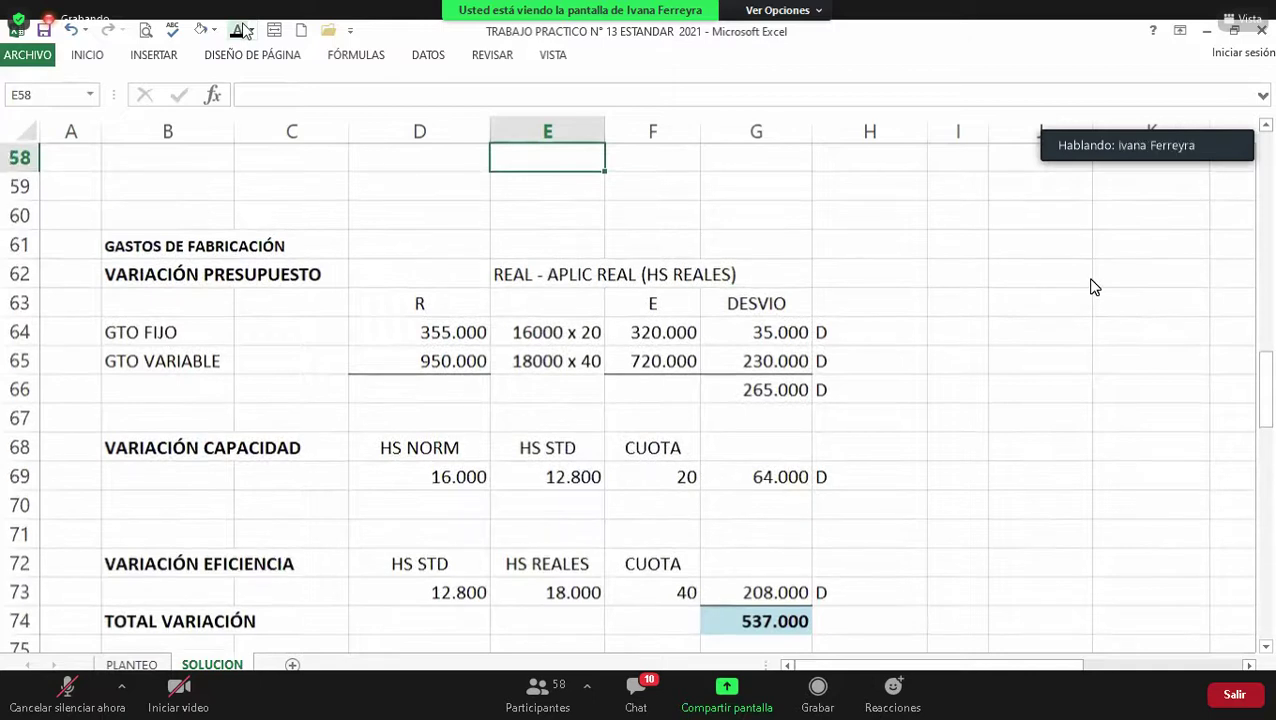
pyautogui.press('Up')
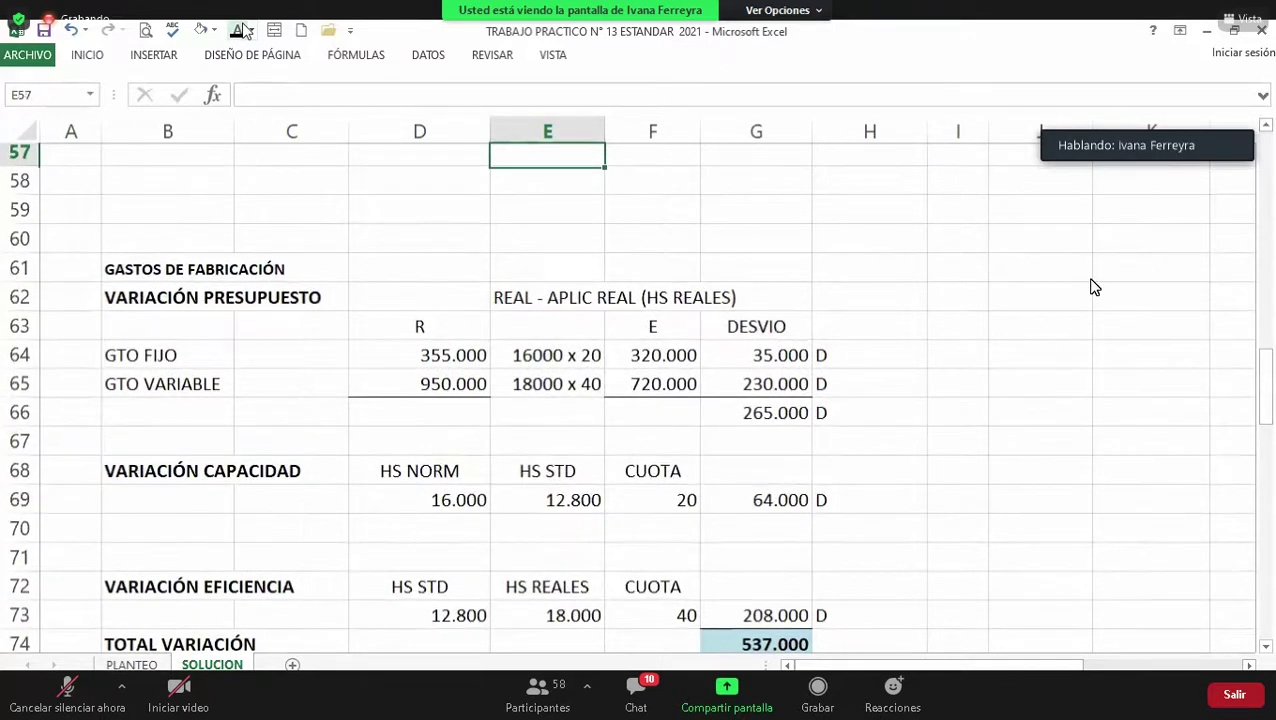
pyautogui.press('Up')
pyautogui.press('Up')
pyautogui.press('Up')
pyautogui.press('Up')
pyautogui.press('Up')
pyautogui.press('Up')
pyautogui.press('Up')
pyautogui.press('Up')
pyautogui.press('Up')
pyautogui.press('Up')
pyautogui.press('Up')
pyautogui.press('Up')
pyautogui.press('Up')
pyautogui.press('Up')
pyautogui.press('Up')
pyautogui.press('Up')
pyautogui.press('Up')
pyautogui.press('Up')
pyautogui.press('Up')
pyautogui.press('Up')
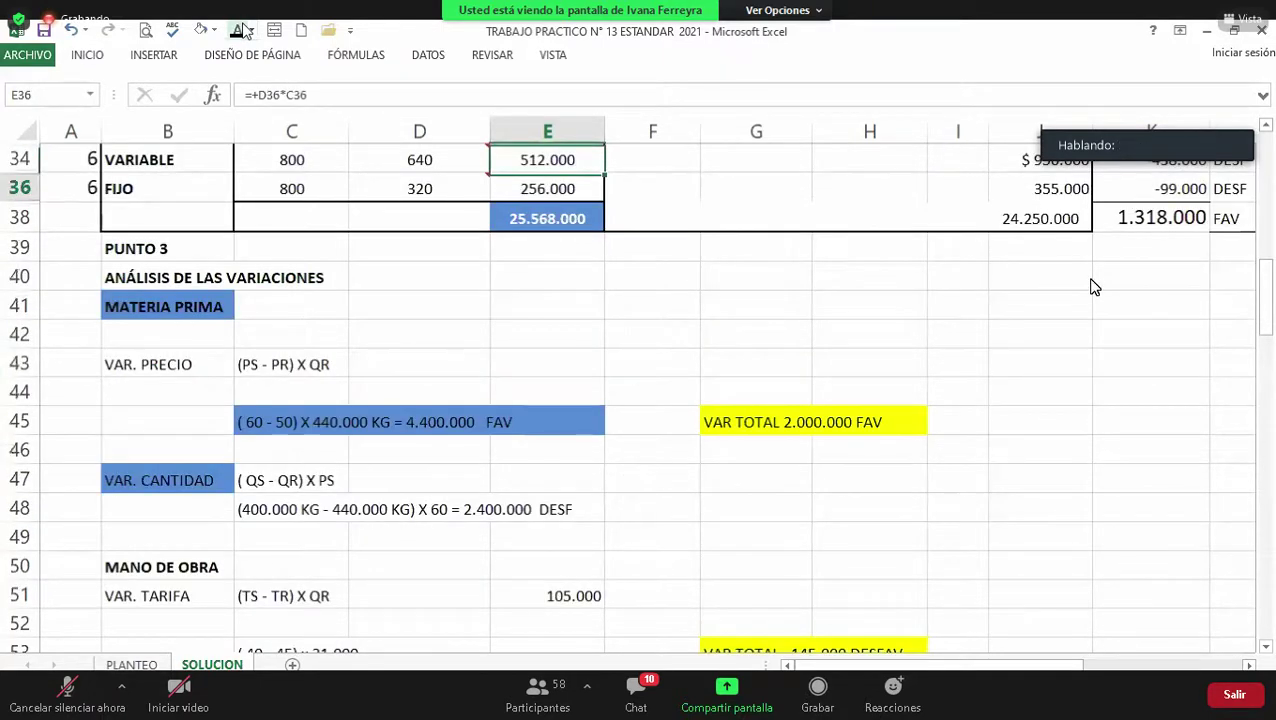
# Step: Freeze the panes at B40 so the ESTANDAR versus REAL comparison table stays in view above the journal entries
pyautogui.press('Down')
pyautogui.press('Home')
pyautogui.scroll(2, 1093, 287)
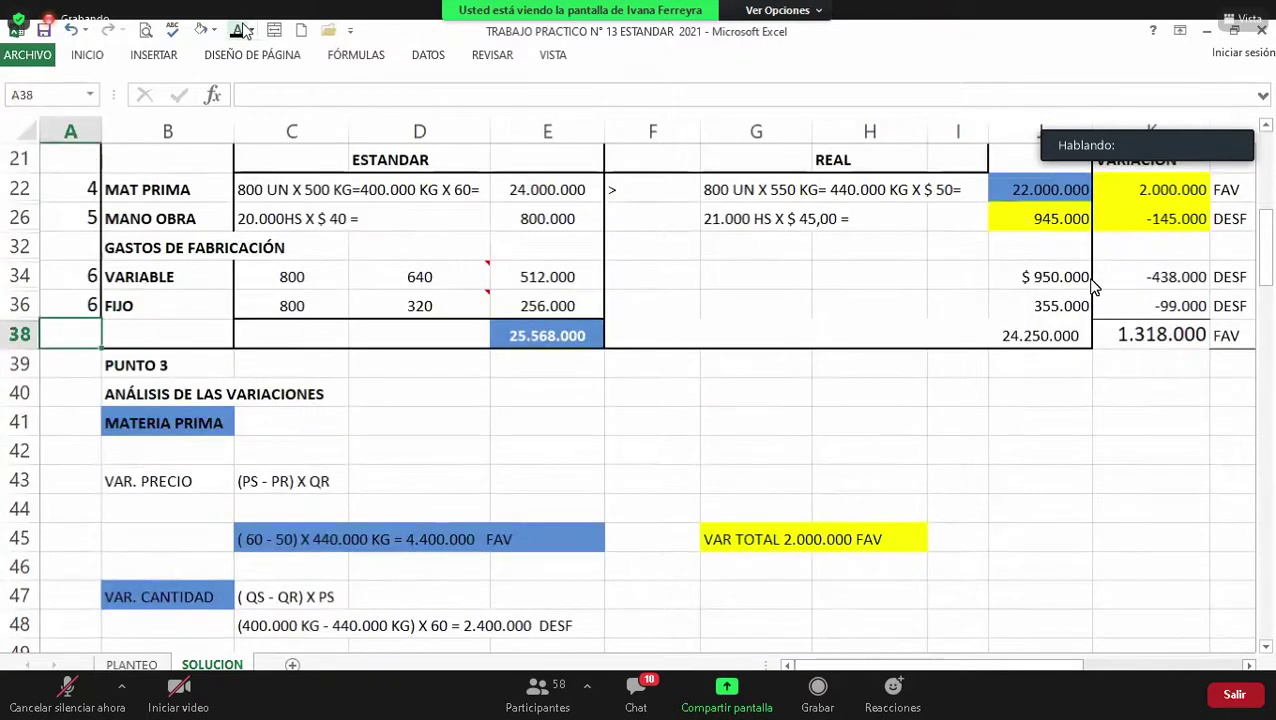
pyautogui.press('Down')
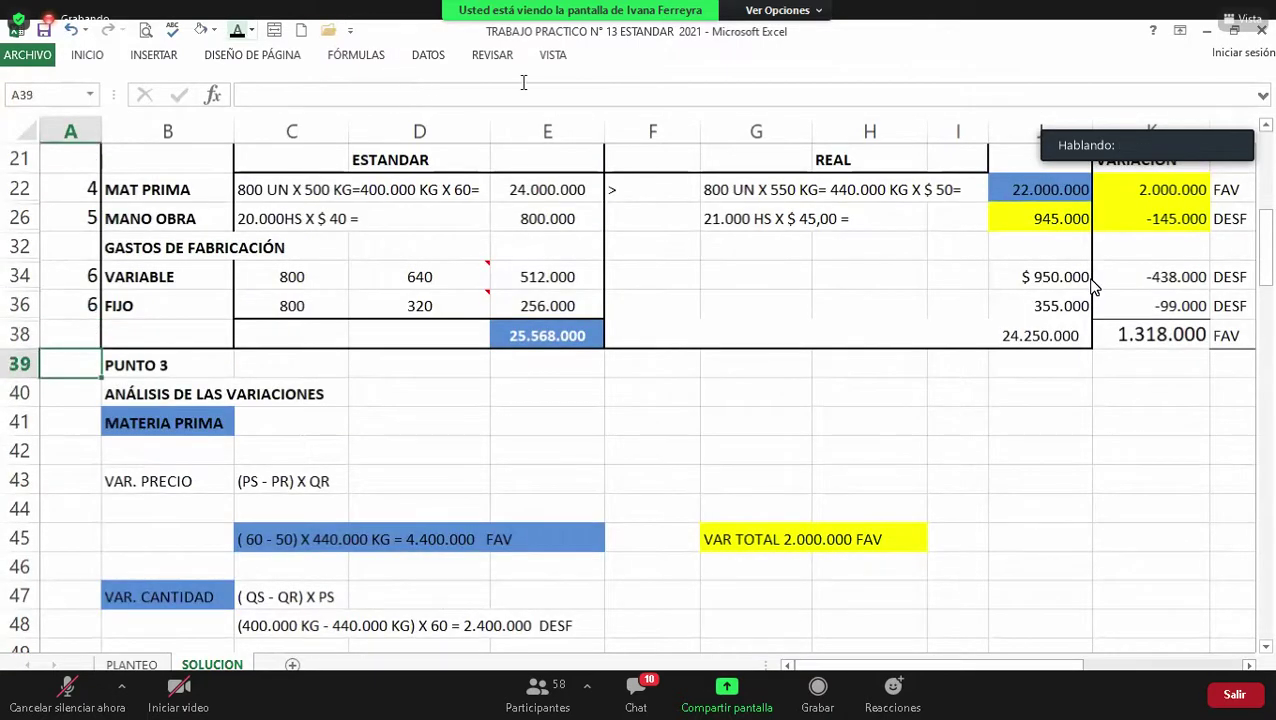
pyautogui.press('Down')
pyautogui.press('Right')
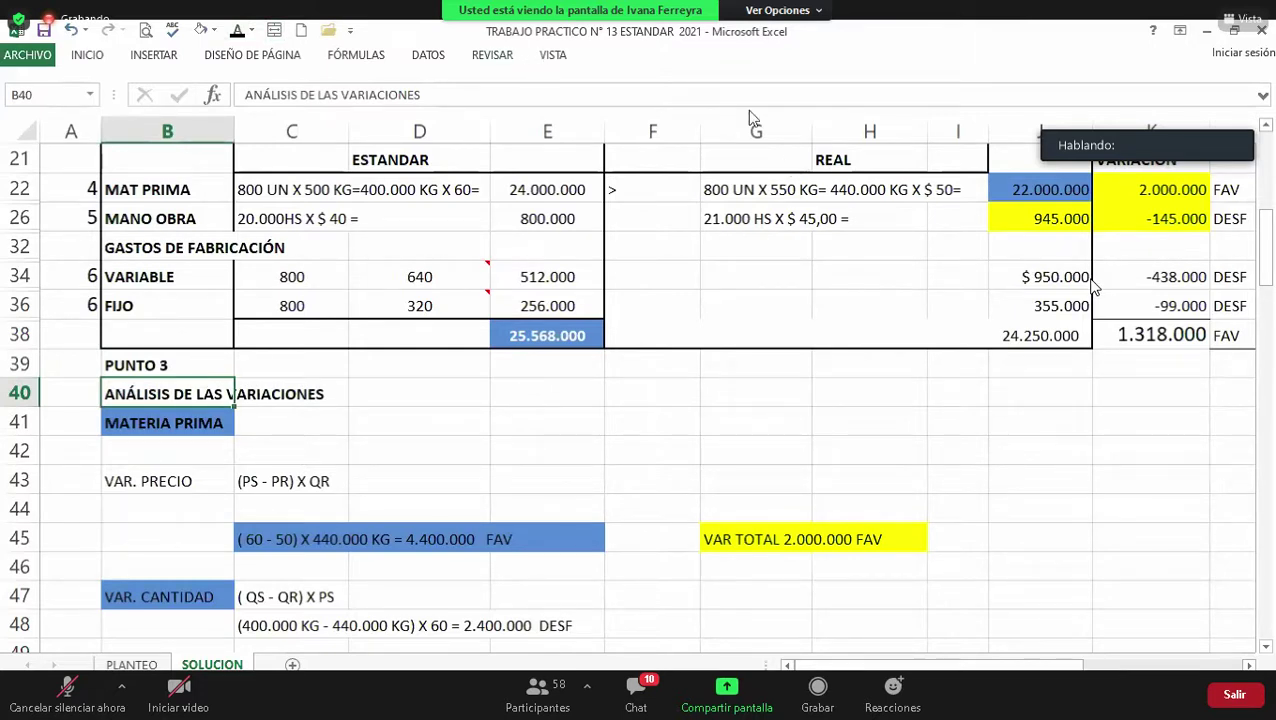
pyautogui.hotkey('alt', 'n')
pyautogui.press('i')
pyautogui.press('Return')
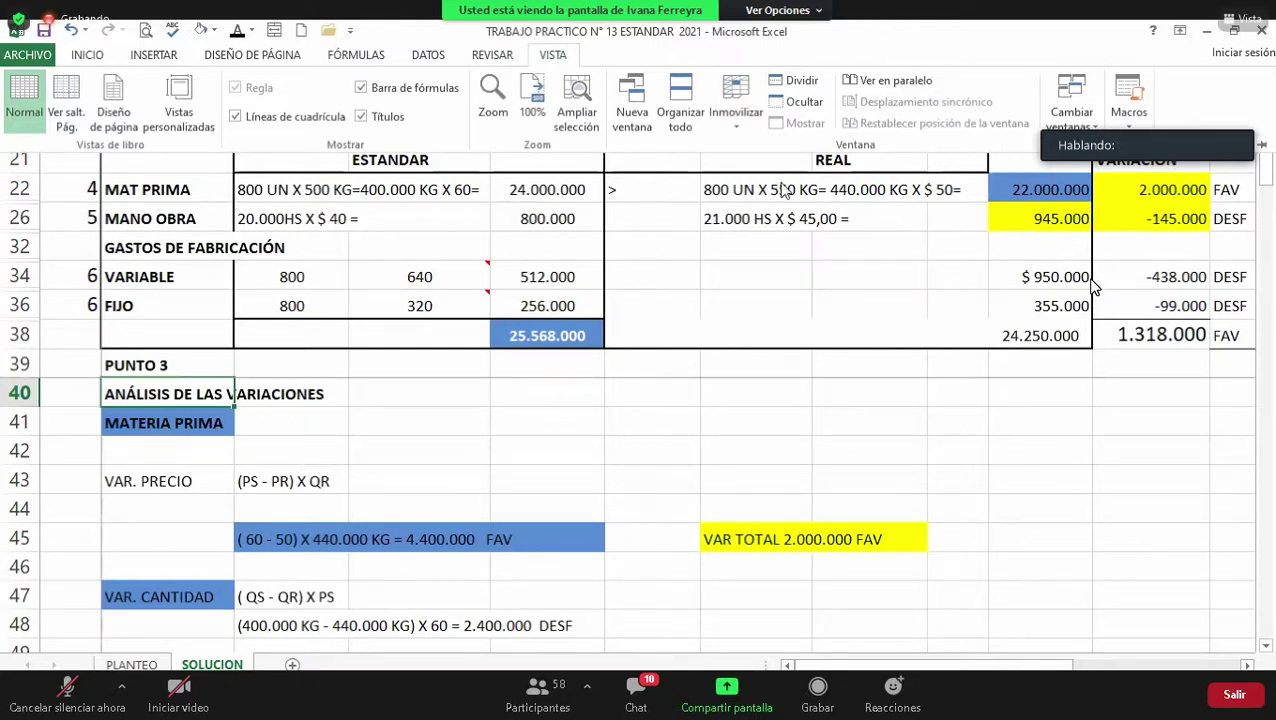
pyautogui.click(810, 451)
# Step: Make the hidden MP amount in G95 of the METODO B journal visible with a black font
pyautogui.press('Down')
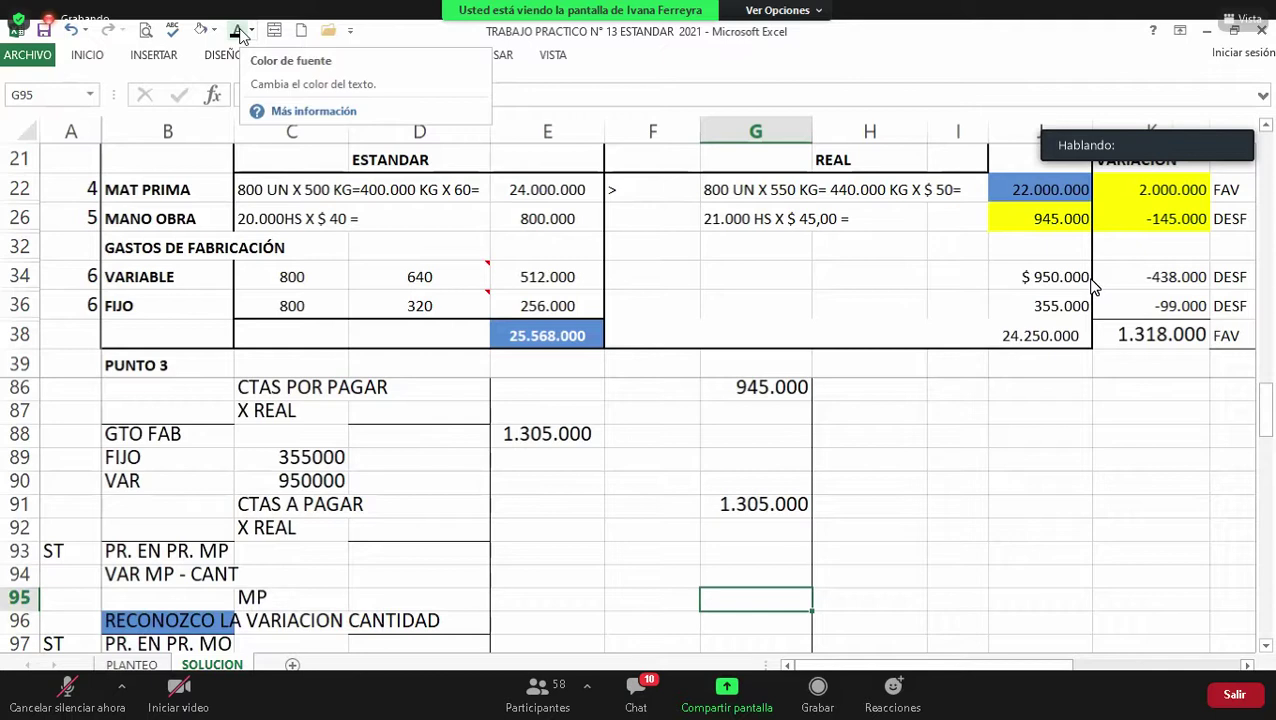
pyautogui.write('=+E81')
pyautogui.hotkey('ctrl', 'Return')
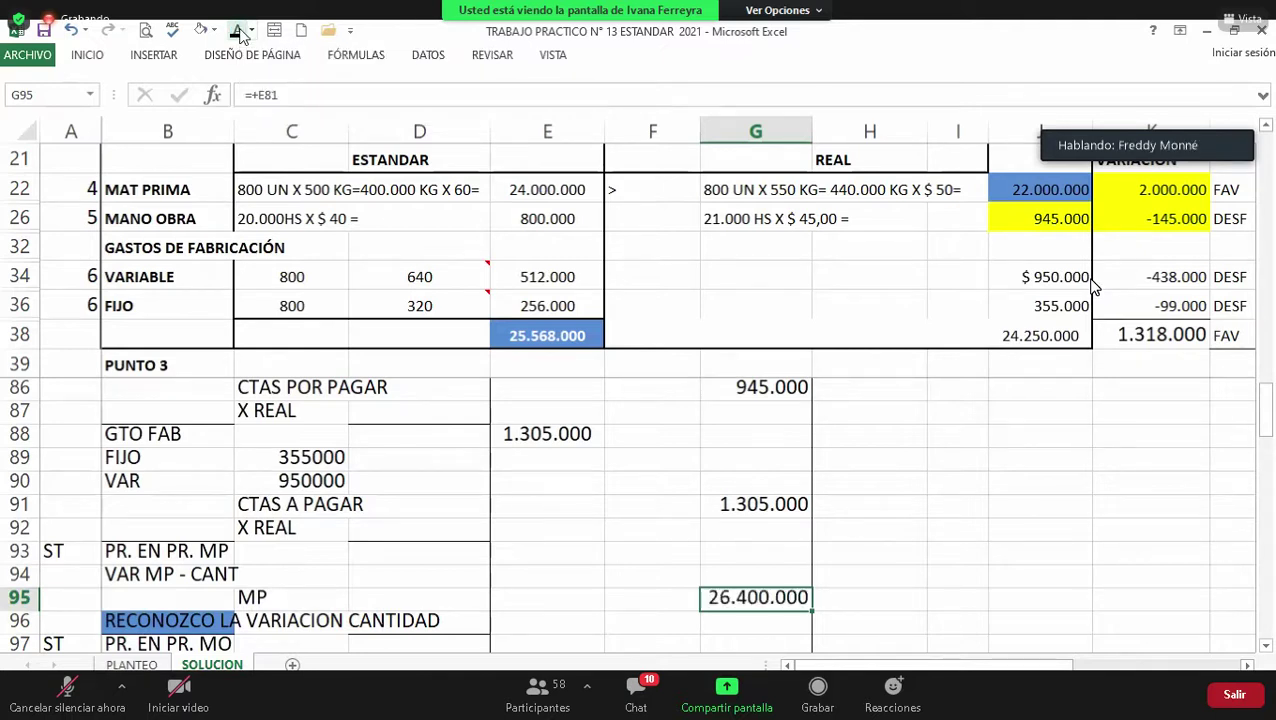
# Step: Examine the hidden VAR MP - CANT amount in E94 and the PR. EN PR. MP amount in E93
pyautogui.press('Left')
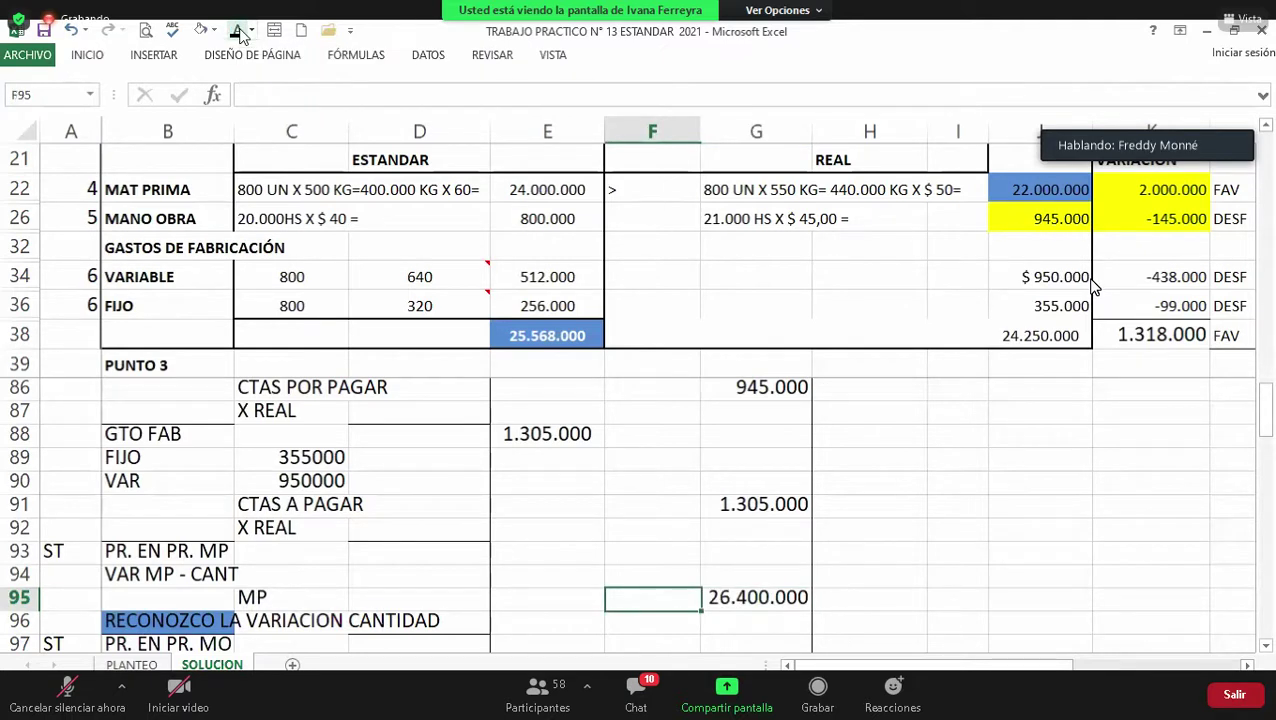
pyautogui.press('Up')
pyautogui.press('Left')
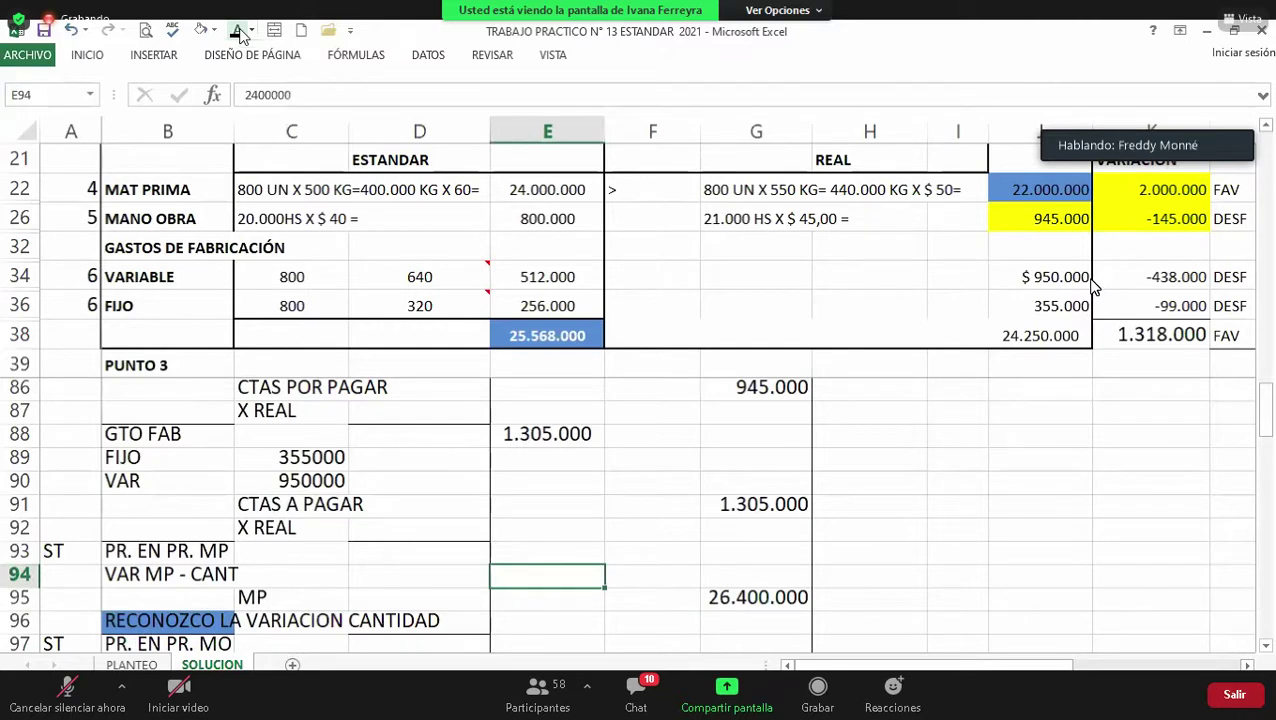
pyautogui.press('Up')
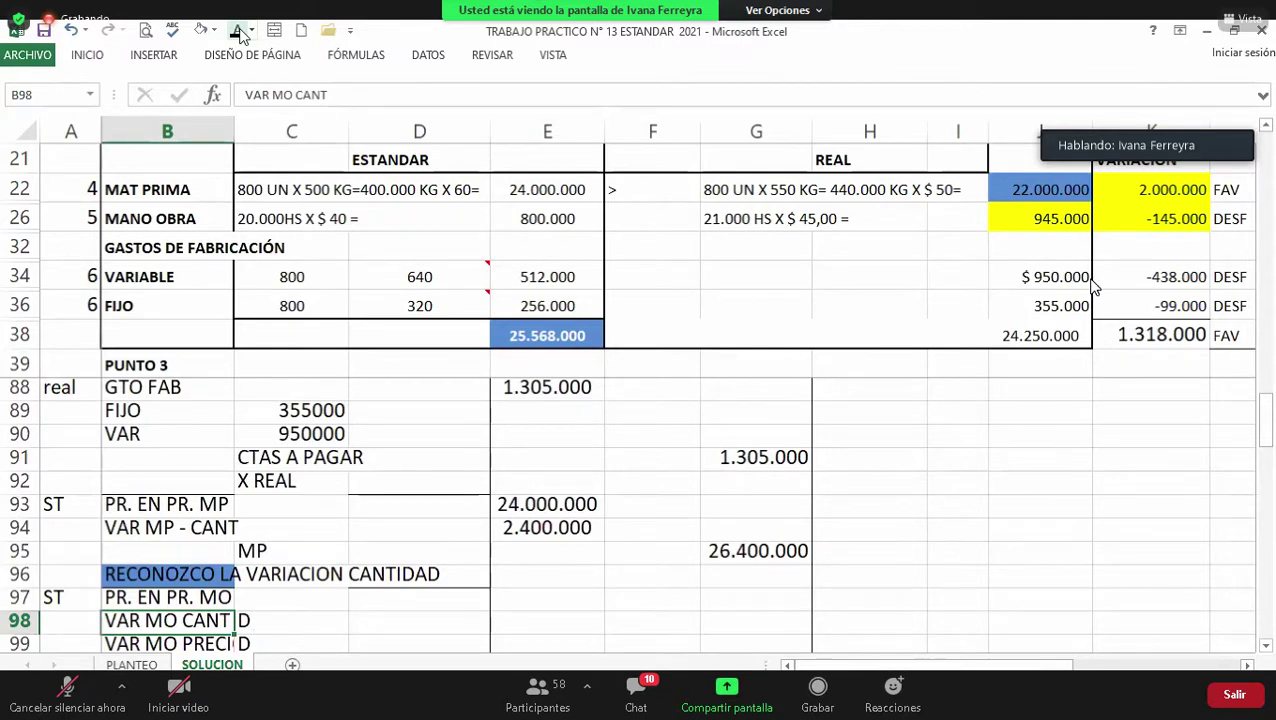
# Step: Make the hidden MO amount in G100 of the labour entry visible with a black font
pyautogui.press('Right')
pyautogui.press('Right')
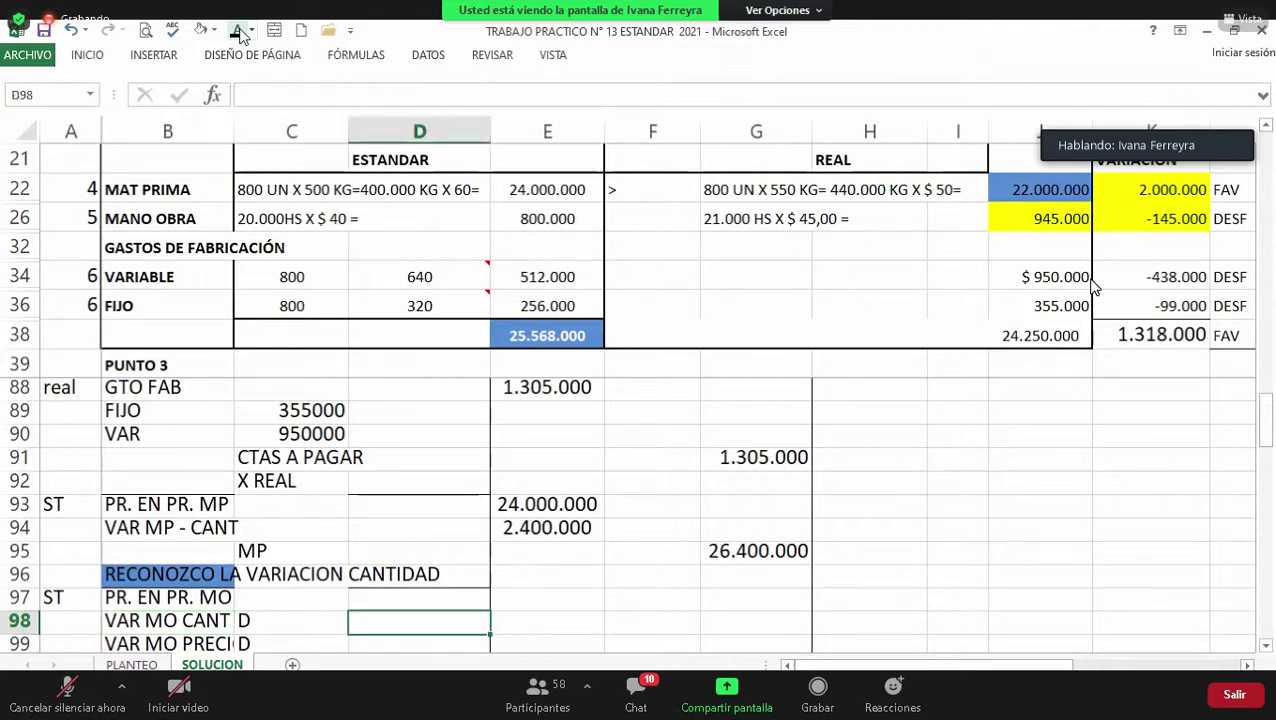
pyautogui.press('Right')
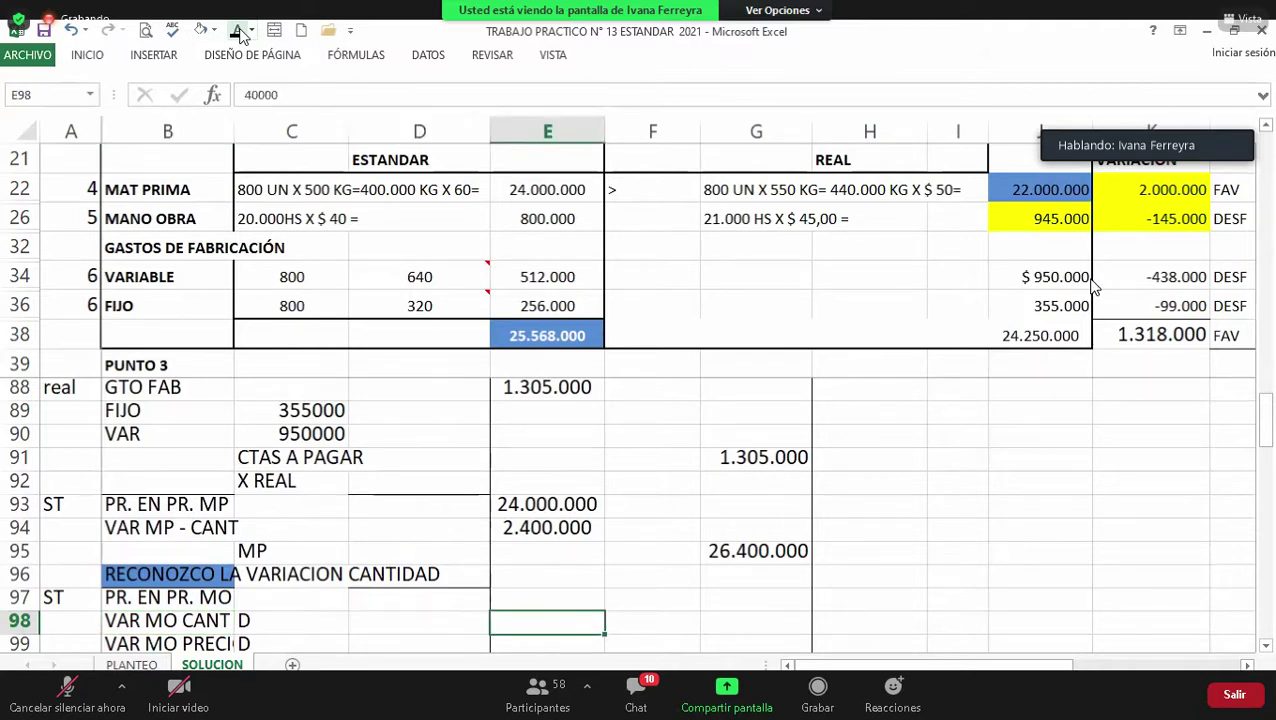
pyautogui.press('Up')
pyautogui.press('Down')
pyautogui.press('Down')
pyautogui.press('Down')
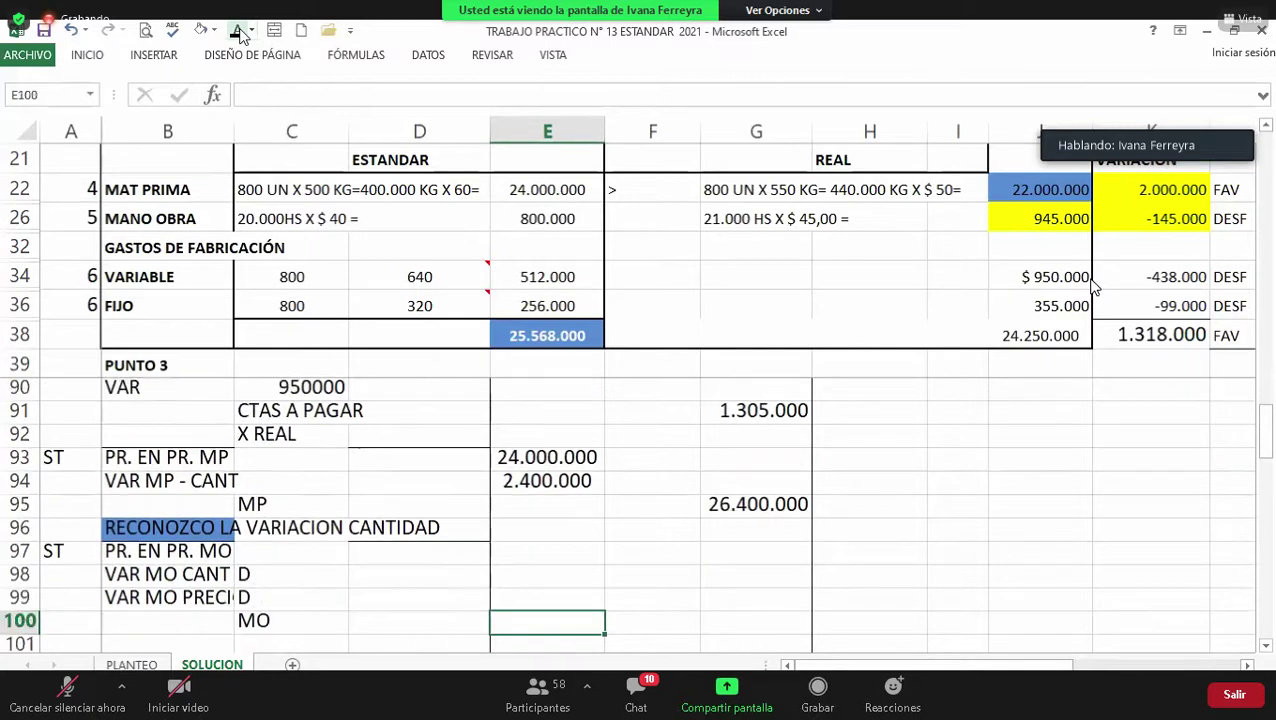
pyautogui.press('Right')
pyautogui.press('Right')
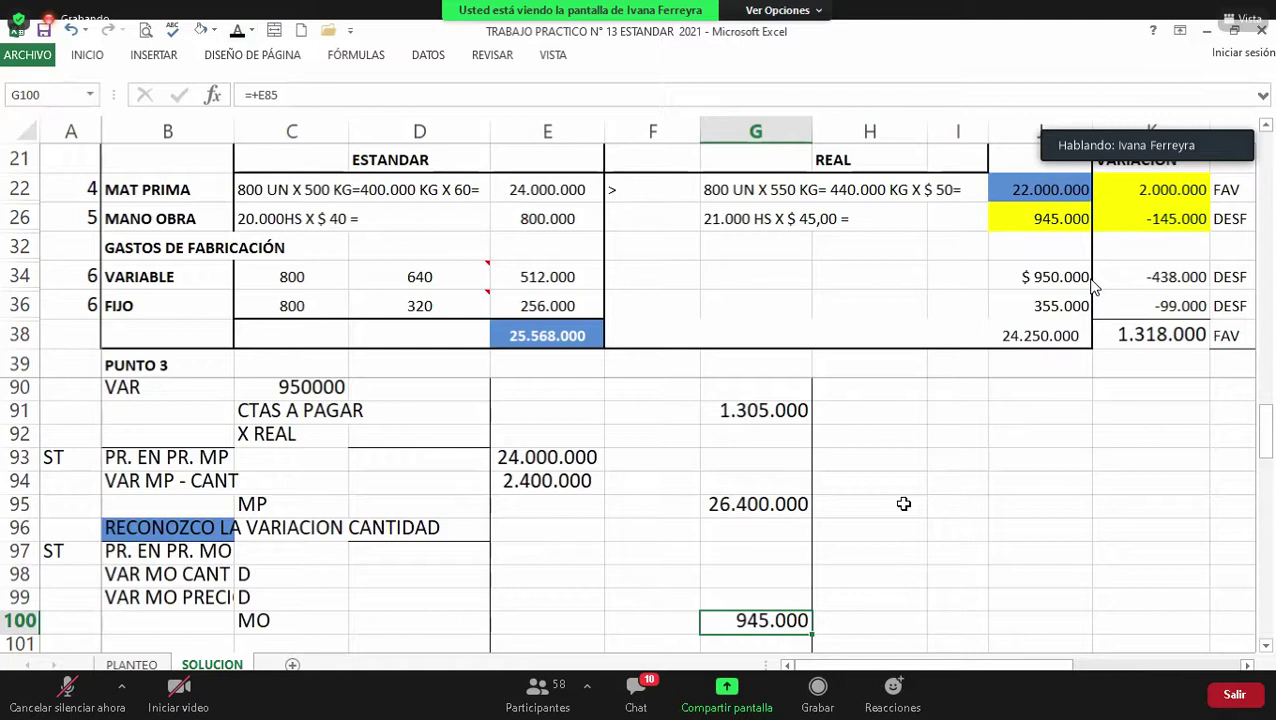
# Step: Review the journal entries from the MO line in row 85 down to the RECONOZCO LA VARIACION CANTIDAD line in row 96
pyautogui.press('Up')
pyautogui.press('Up')
pyautogui.press('Up')
pyautogui.press('Up')
pyautogui.press('Up')
pyautogui.press('Up')
pyautogui.press('Up')
pyautogui.press('Up')
pyautogui.press('Up')
pyautogui.press('Up')
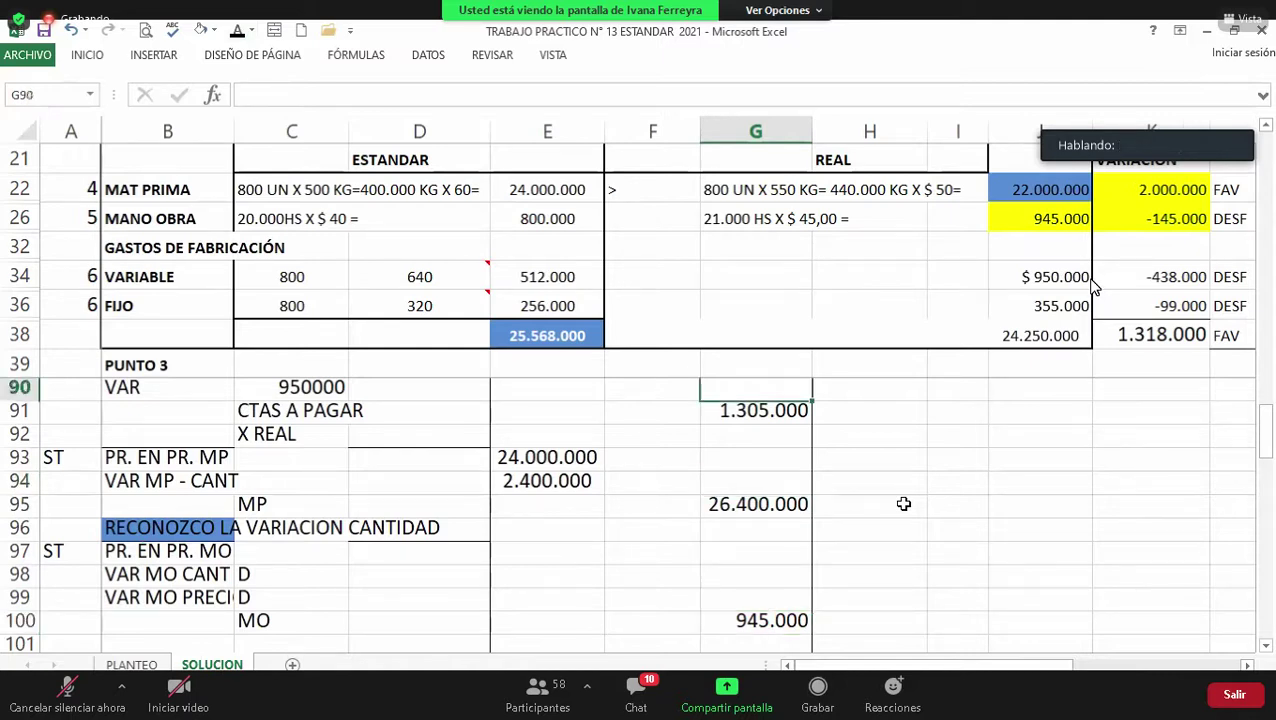
pyautogui.press('Up')
pyautogui.press('Up')
pyautogui.press('Up')
pyautogui.press('Up')
pyautogui.press('Up')
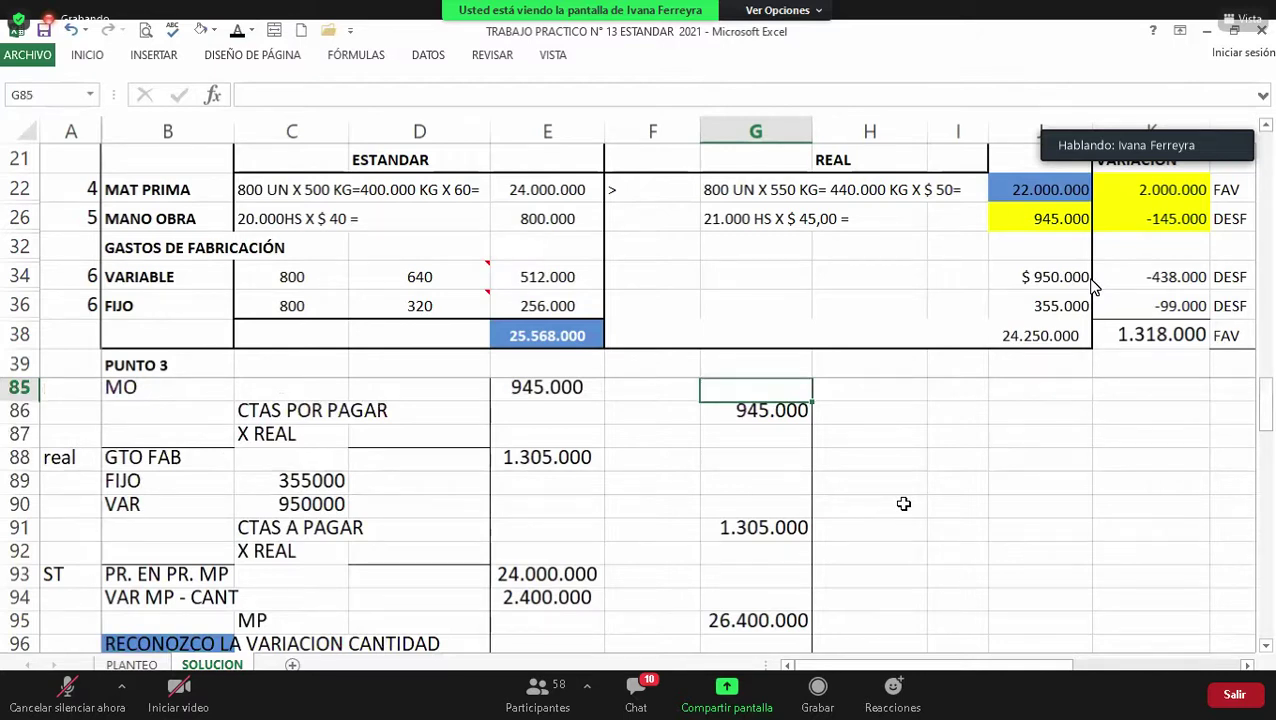
pyautogui.press('Left')
pyautogui.press('Left')
pyautogui.press('Down')
pyautogui.press('Down')
pyautogui.press('Down')
pyautogui.press('Down')
pyautogui.press('Down')
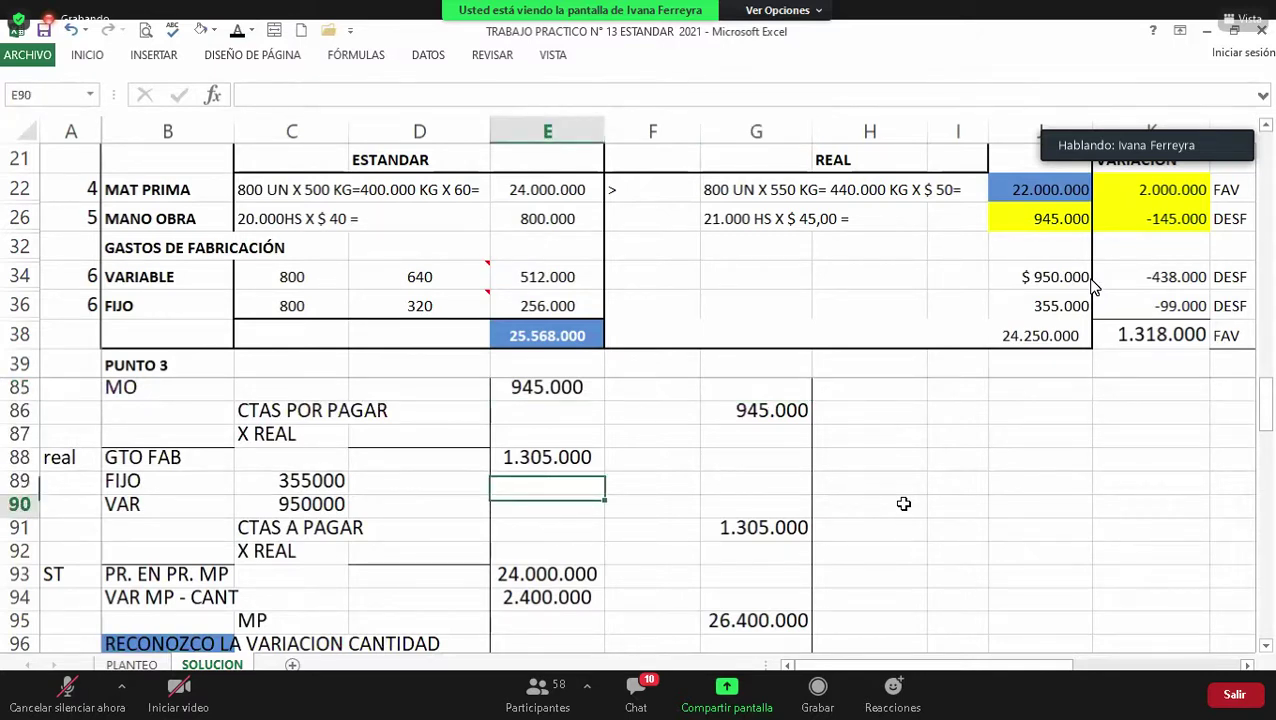
pyautogui.press('Down')
pyautogui.press('Down')
pyautogui.press('Down')
pyautogui.press('Down')
pyautogui.press('Down')
pyautogui.press('Down')
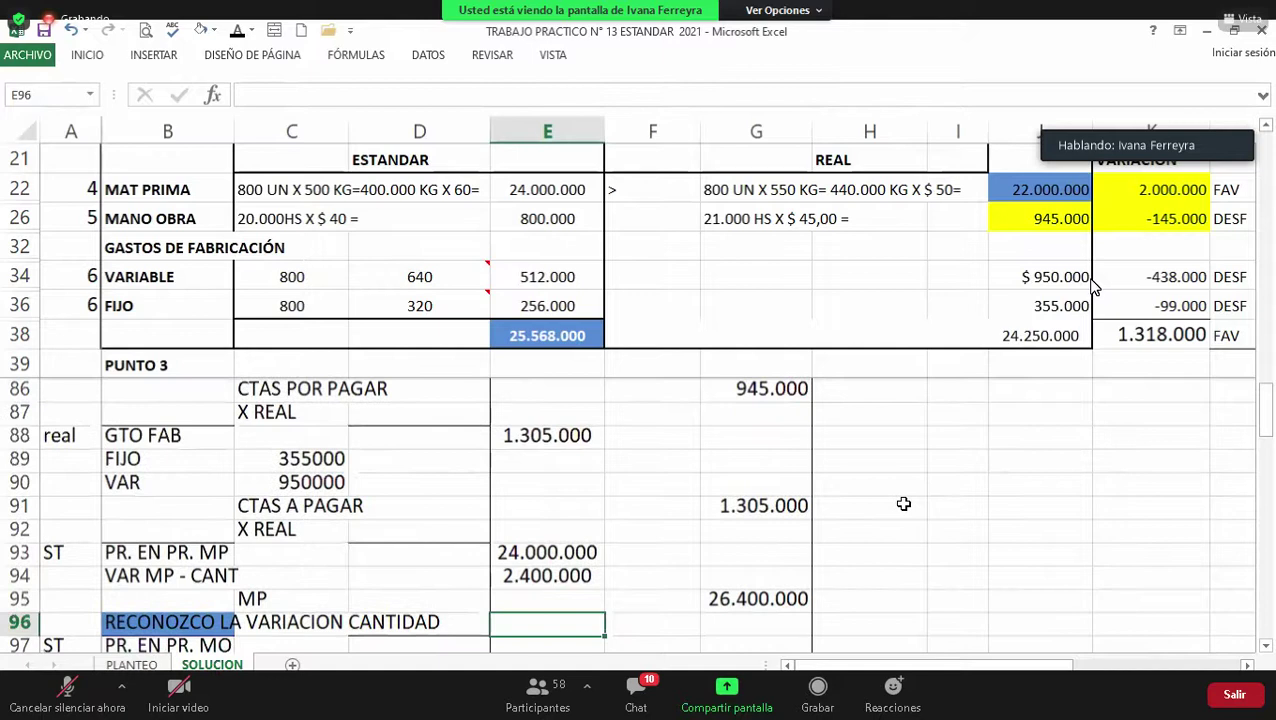
# Step: Compare the MO debit in E85 with the MO credit formula in G100
pyautogui.press('Up')
pyautogui.press('Up')
pyautogui.press('Up')
pyautogui.press('Up')
pyautogui.press('Up')
pyautogui.press('Up')
pyautogui.press('Up')
pyautogui.press('Up')
pyautogui.press('Up')
pyautogui.press('Up')
pyautogui.press('Up')
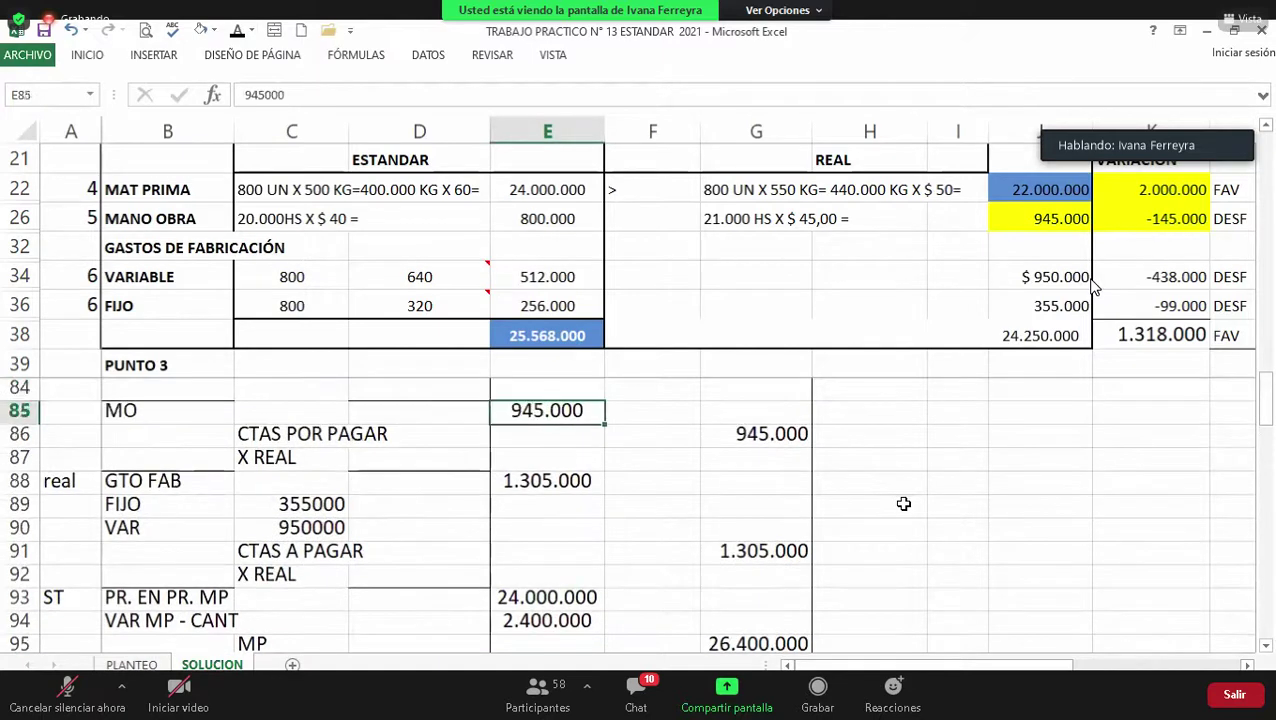
pyautogui.press('Down')
pyautogui.press('Down')
pyautogui.press('Down')
pyautogui.press('Down')
pyautogui.press('Down')
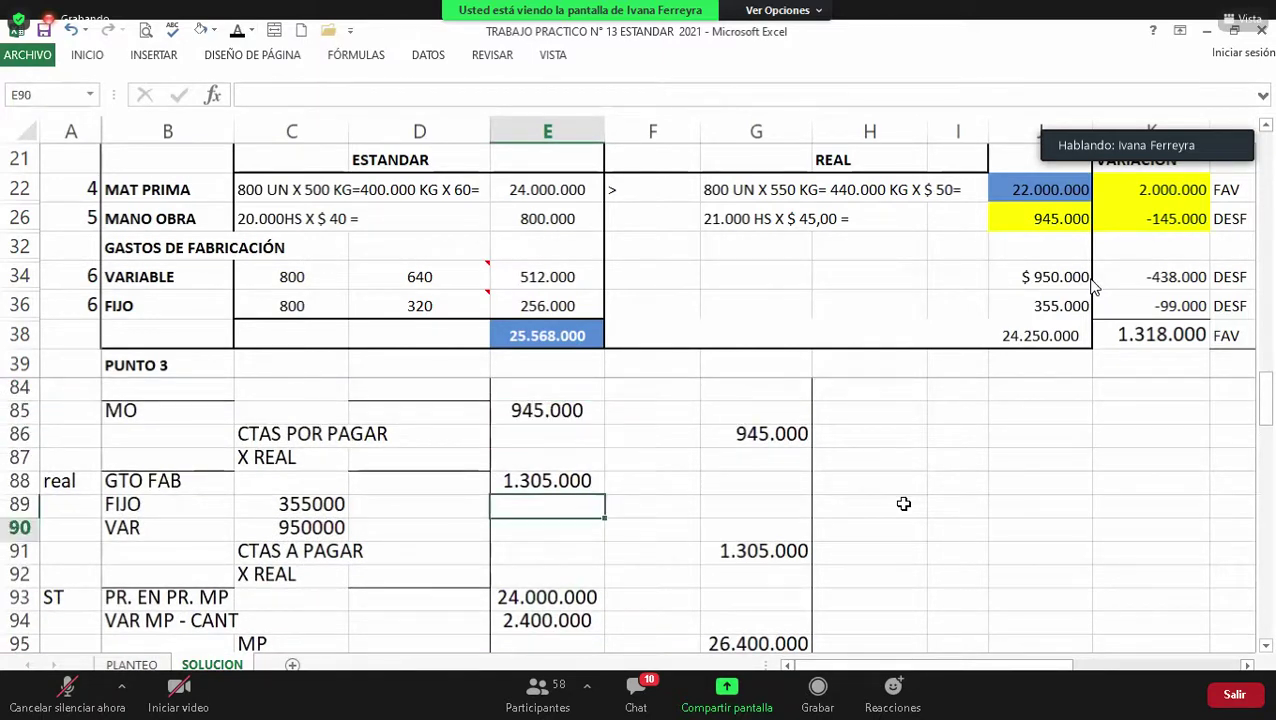
pyautogui.press('Down')
pyautogui.press('Down')
pyautogui.press('Down')
pyautogui.press('Down')
pyautogui.press('Down')
pyautogui.press('Down')
pyautogui.press('Down')
pyautogui.press('Down')
pyautogui.press('Down')
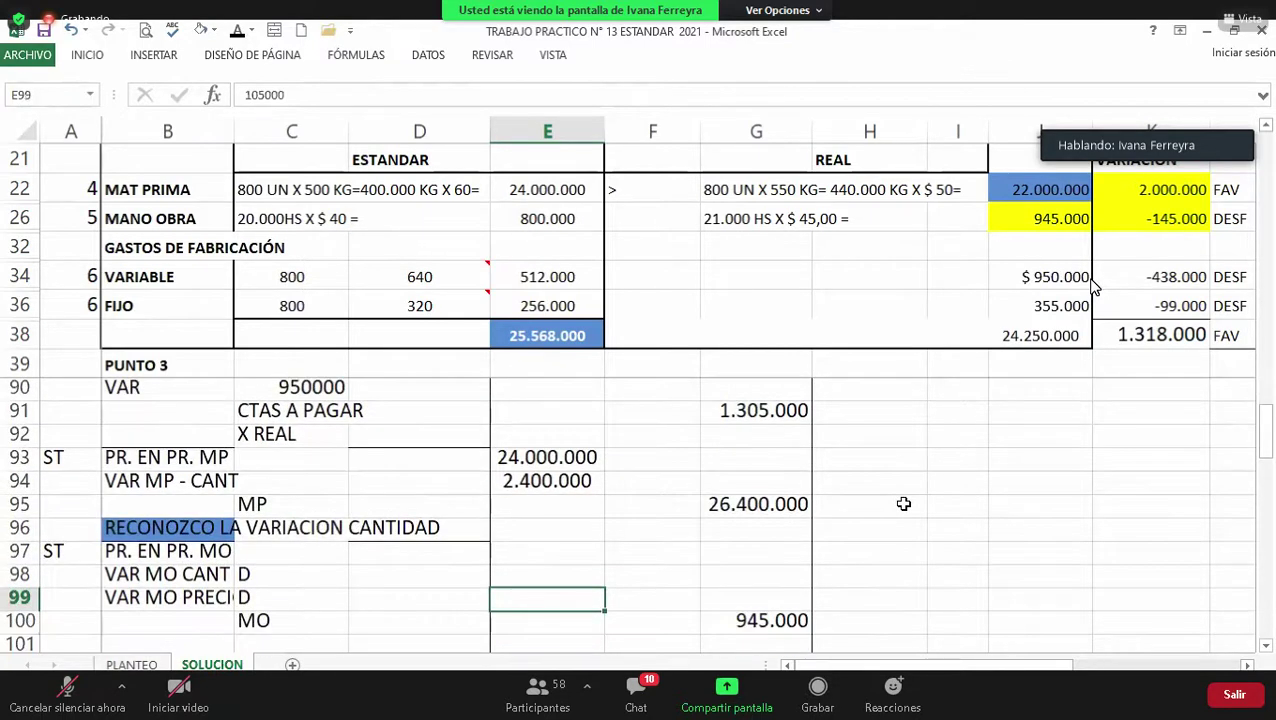
pyautogui.press('Down')
pyautogui.press('Right')
pyautogui.press('Right')
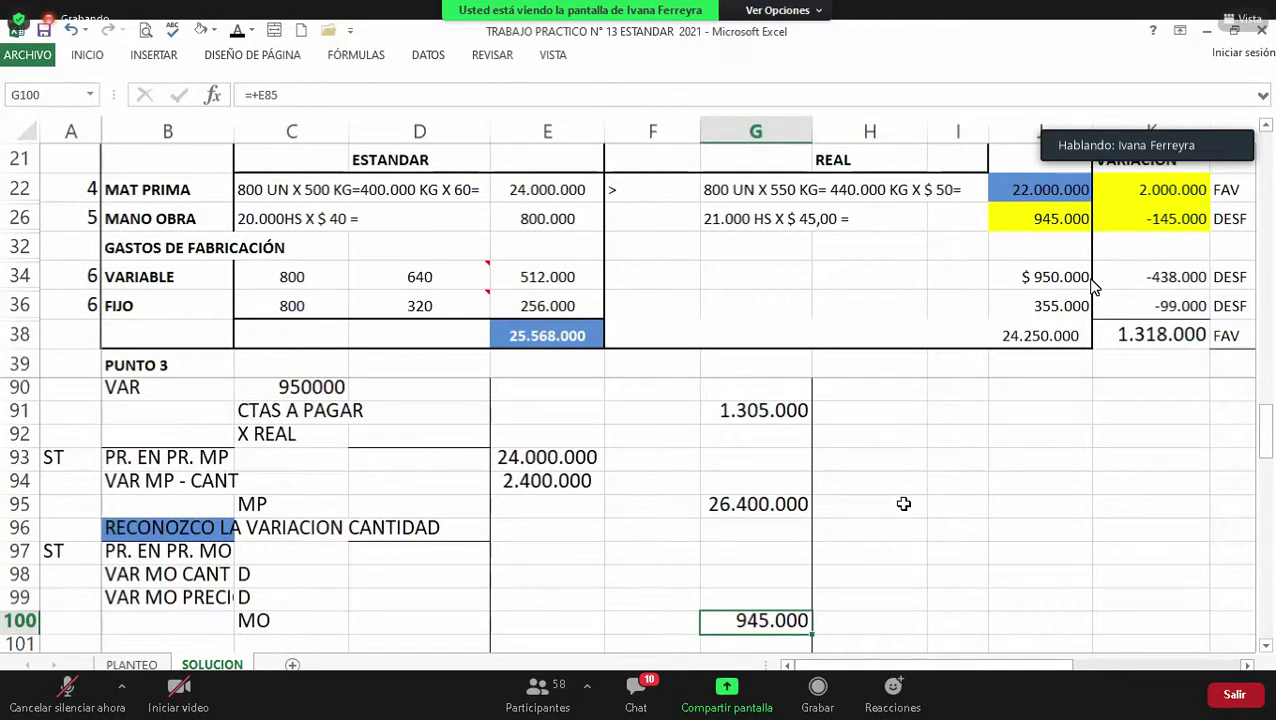
# Step: Make the hidden PR. EN PR. MO amount in E97 visible with a black font
pyautogui.press('Left')
pyautogui.press('Left')
pyautogui.press('Up')
pyautogui.press('Up')
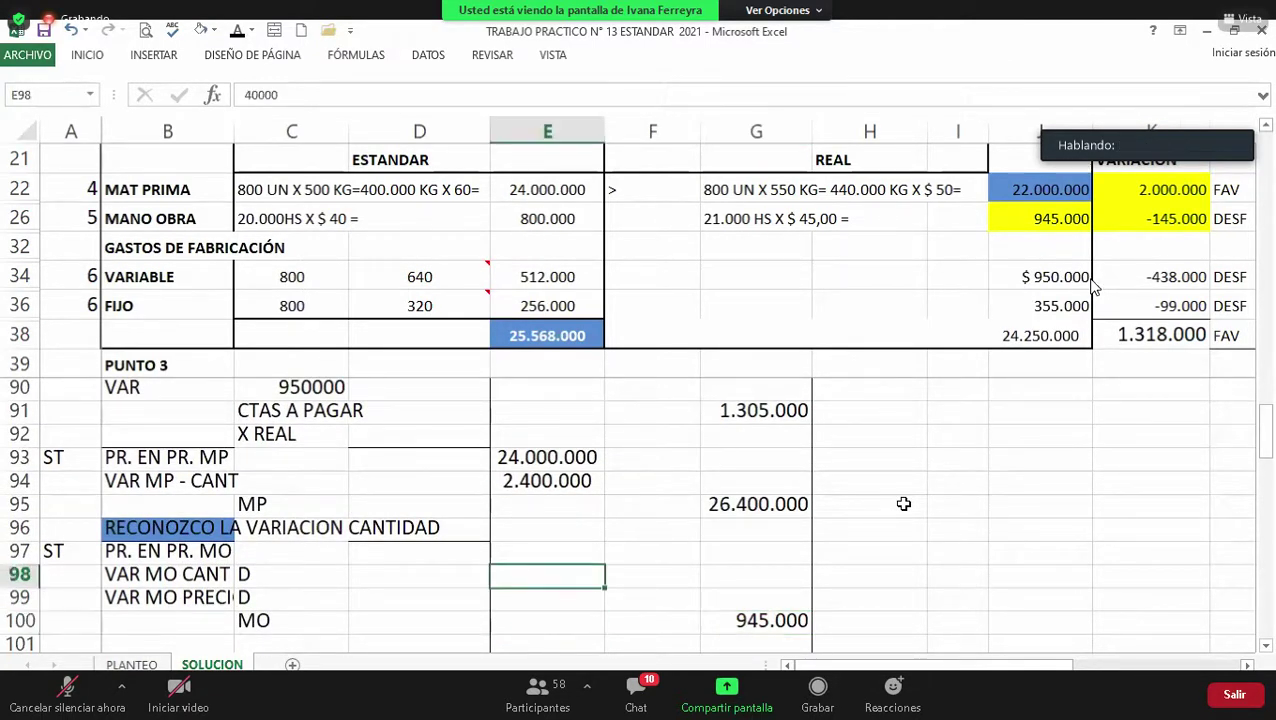
pyautogui.press('Up')
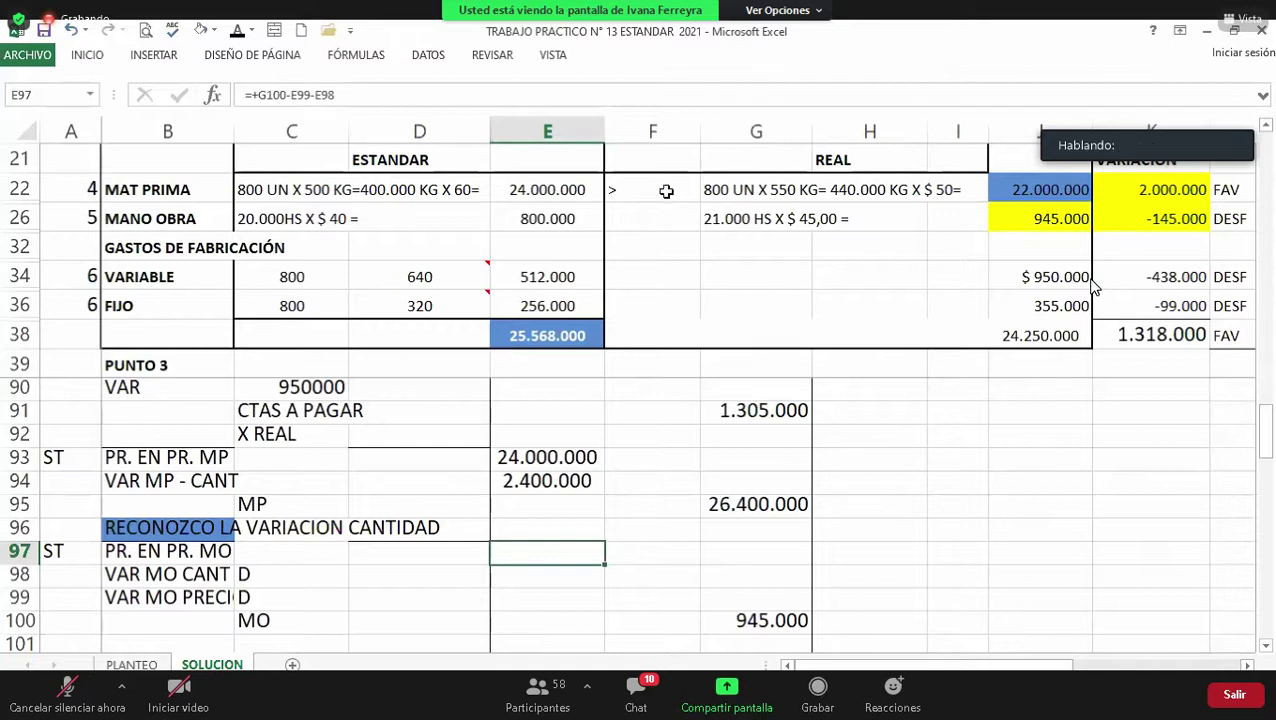
pyautogui.press('Down')
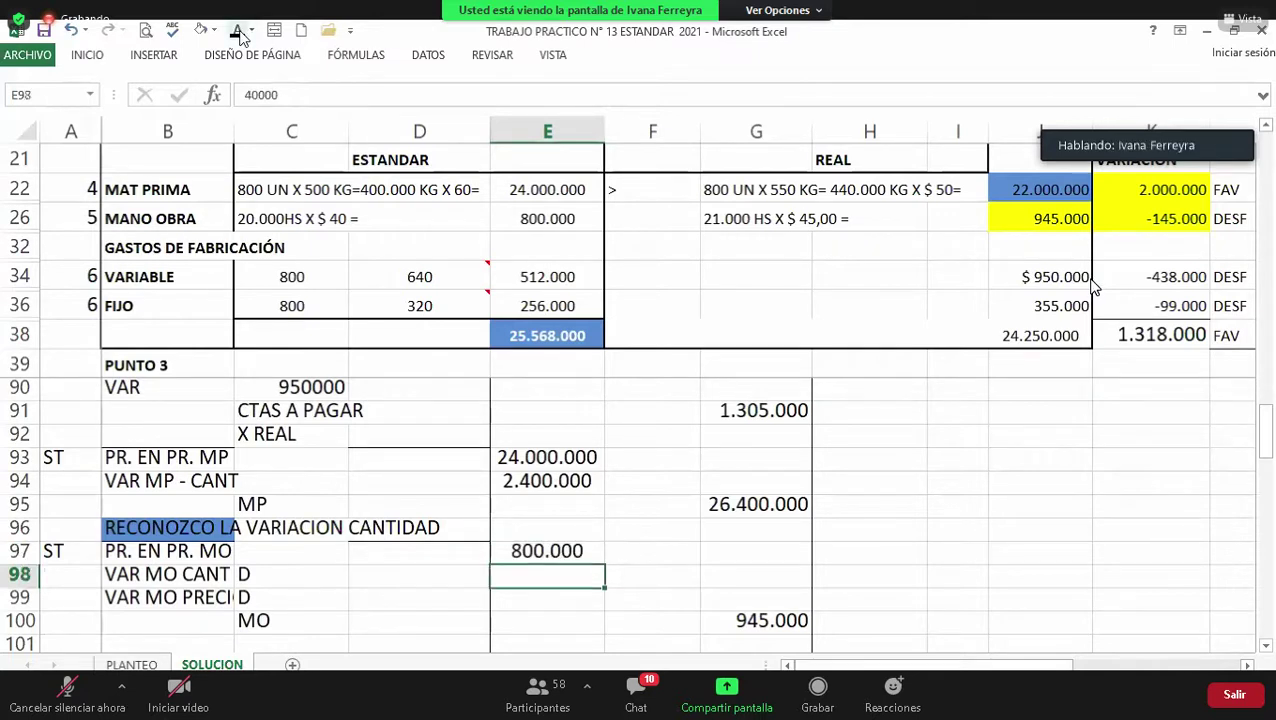
pyautogui.press('Up')
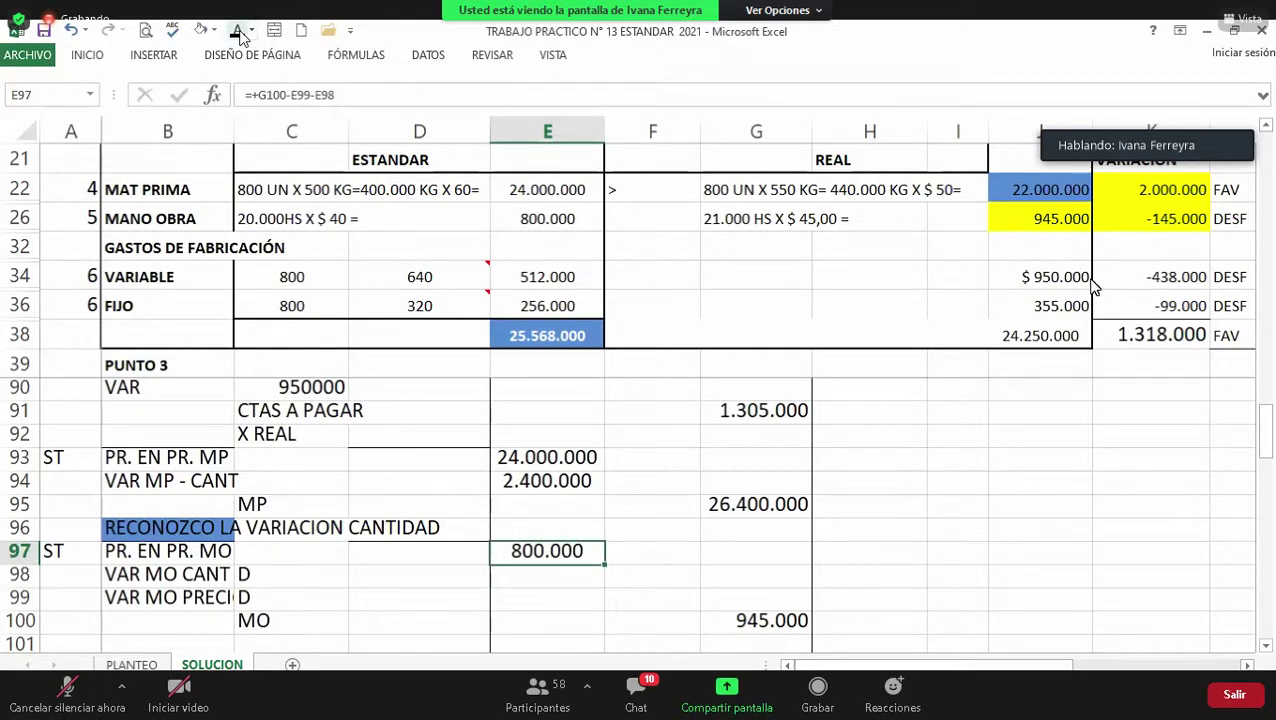
# Step: Make the hidden VAR MO CANT and VAR MO PRECIO amounts in E98 and E99 visible with a black font
pyautogui.press('Down')
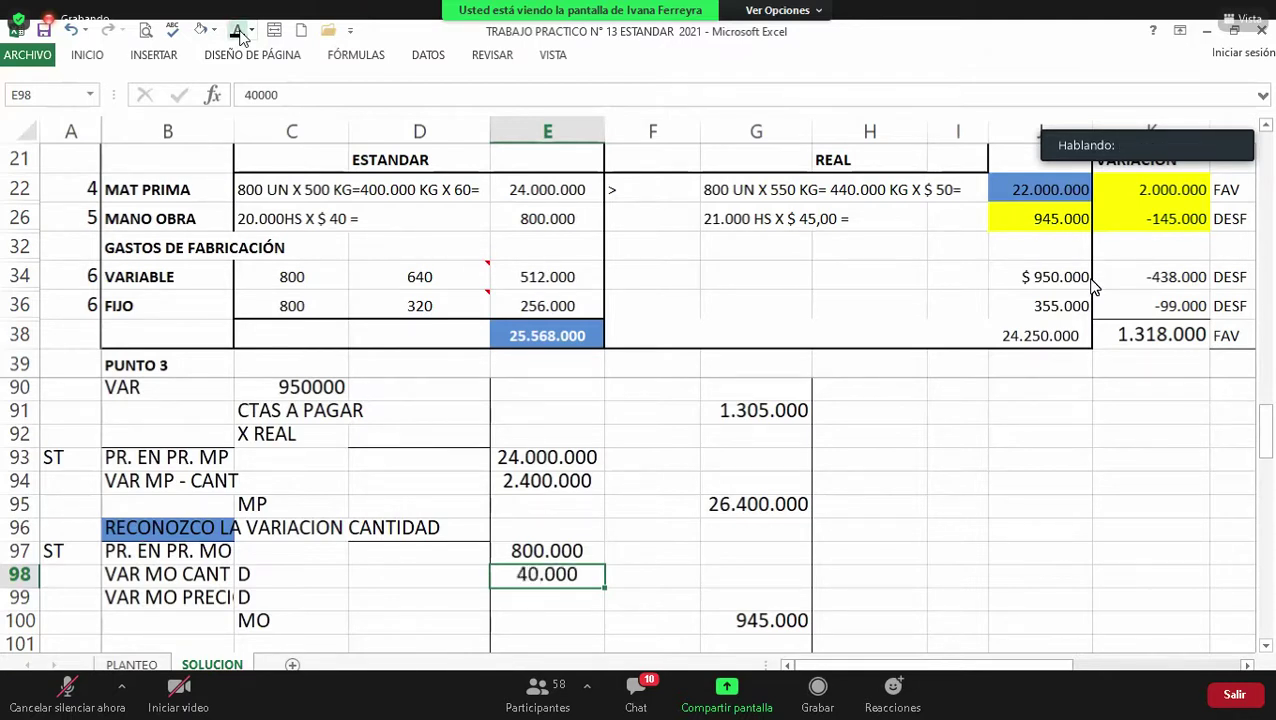
pyautogui.press('Down')
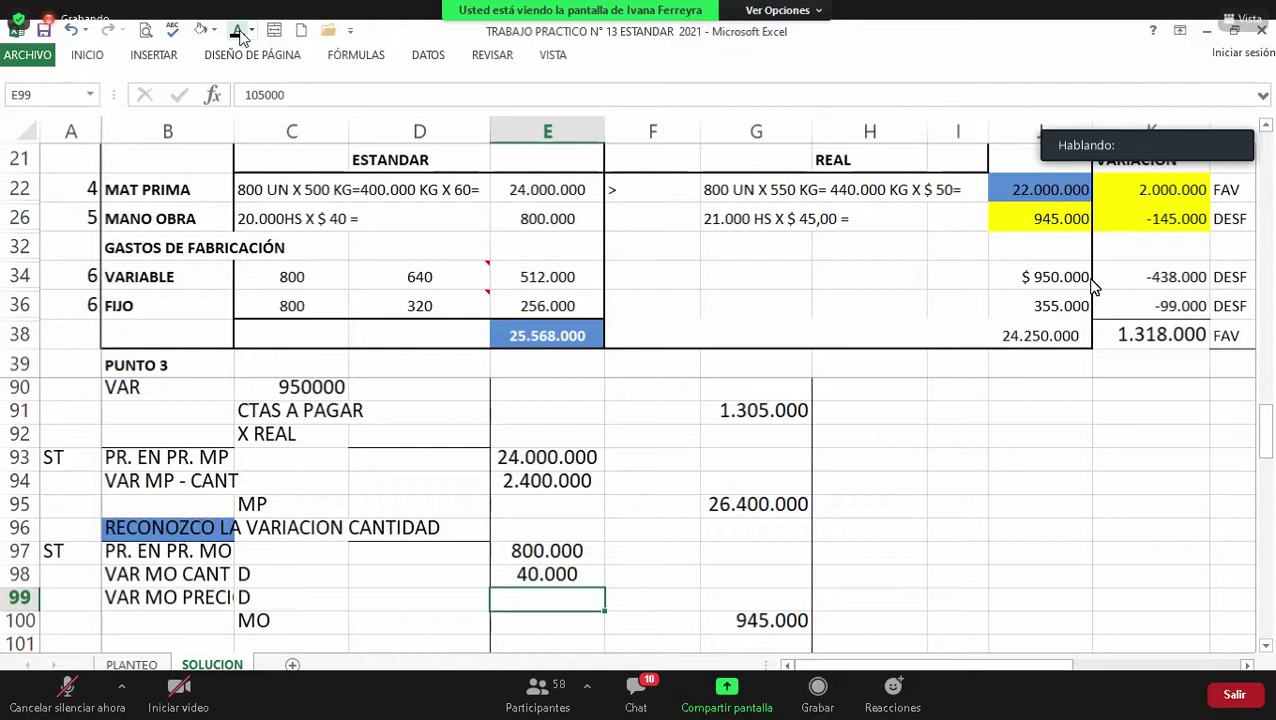
pyautogui.press('Left')
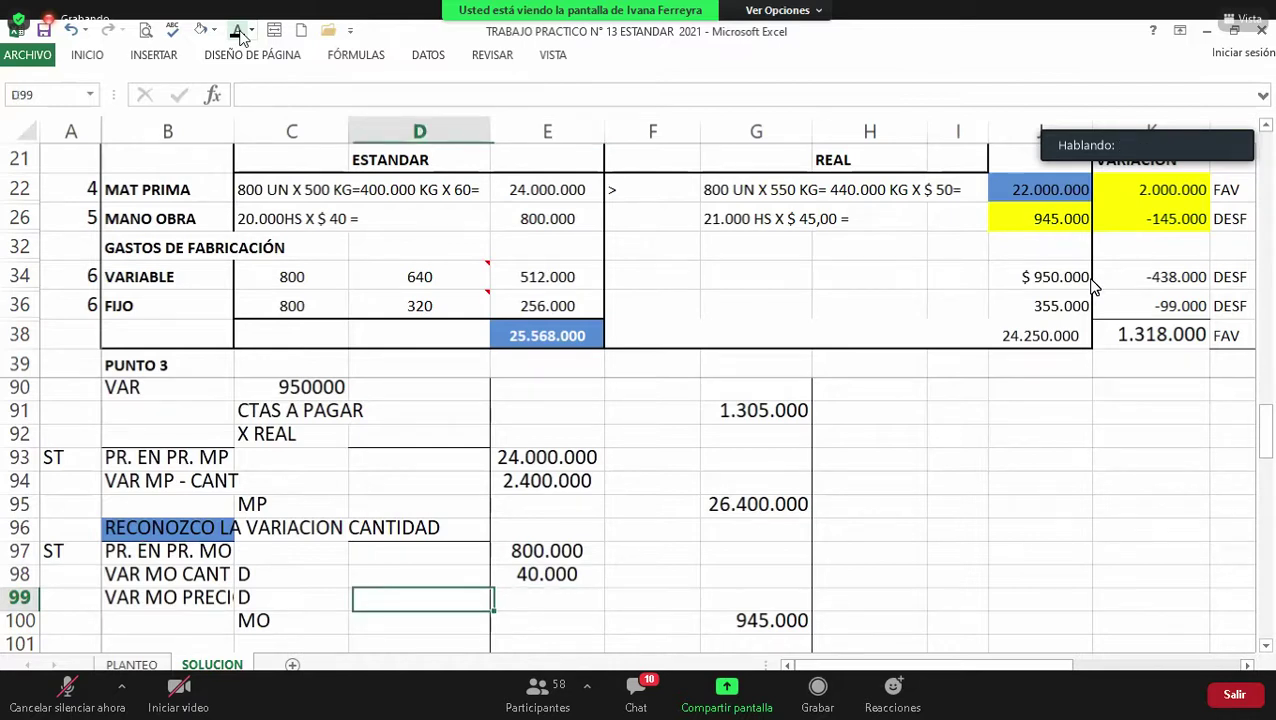
pyautogui.press('Left')
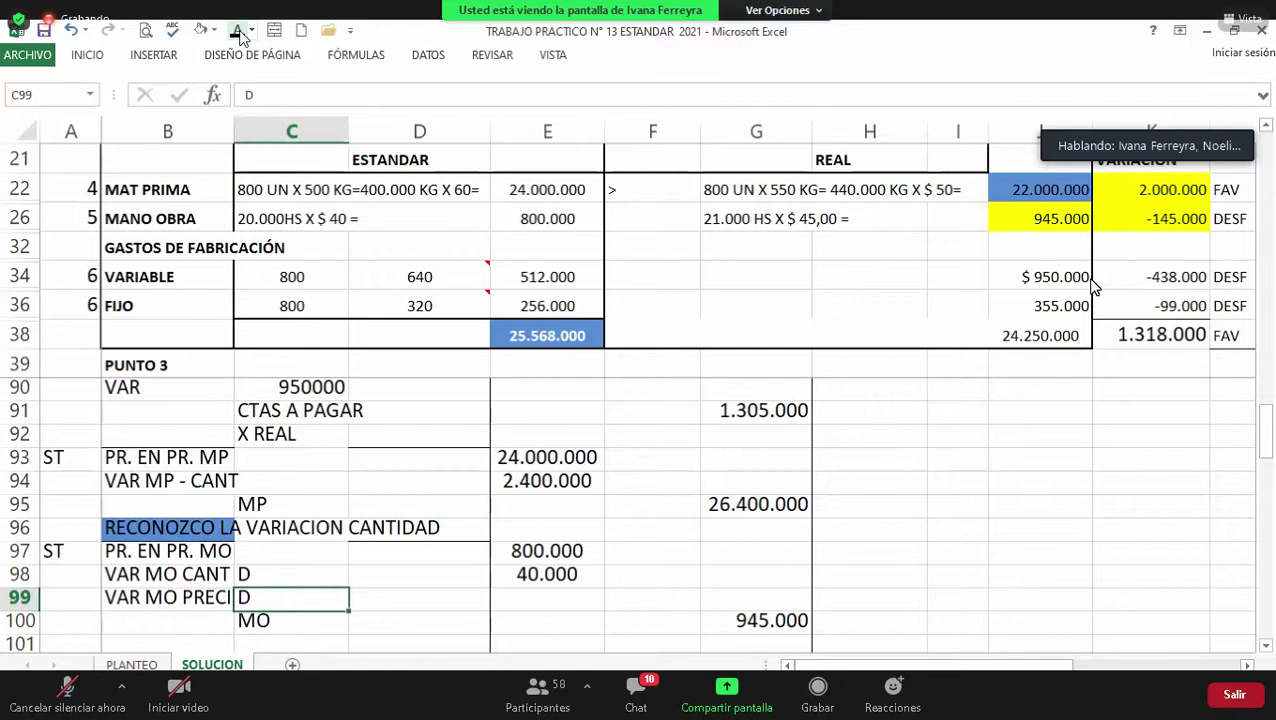
pyautogui.press('Right')
pyautogui.press('Right')
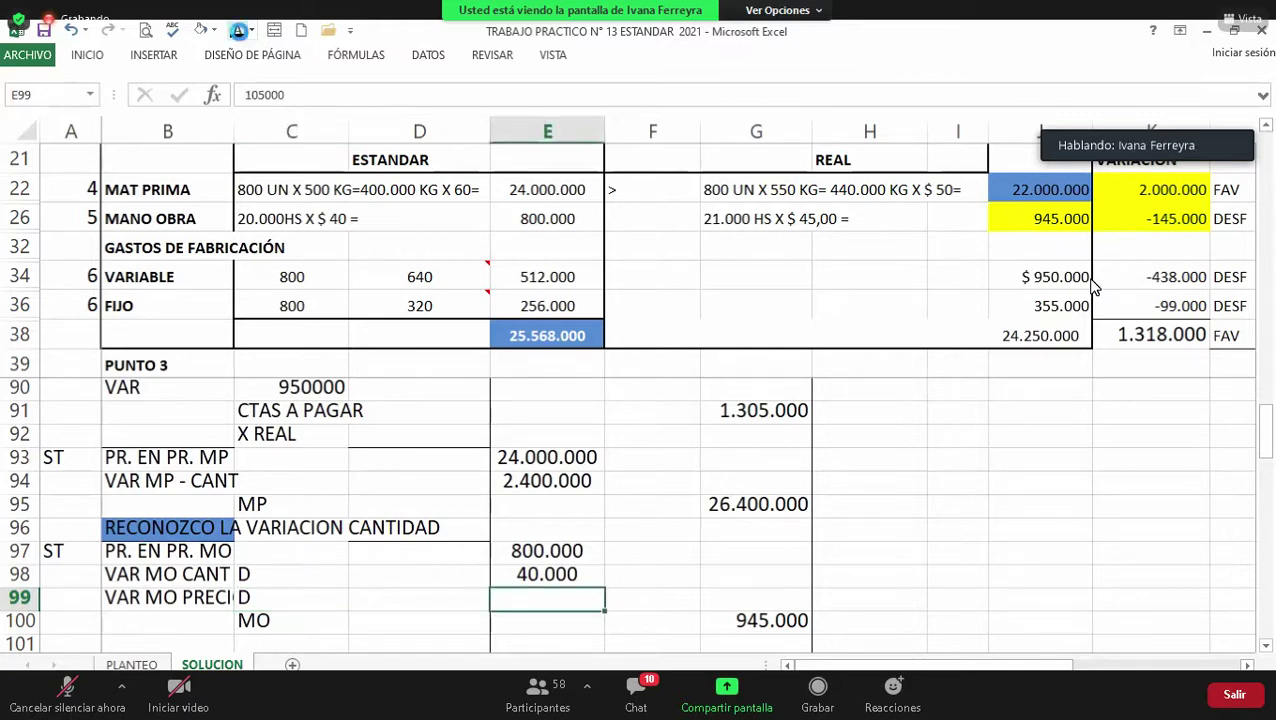
pyautogui.press('Down')
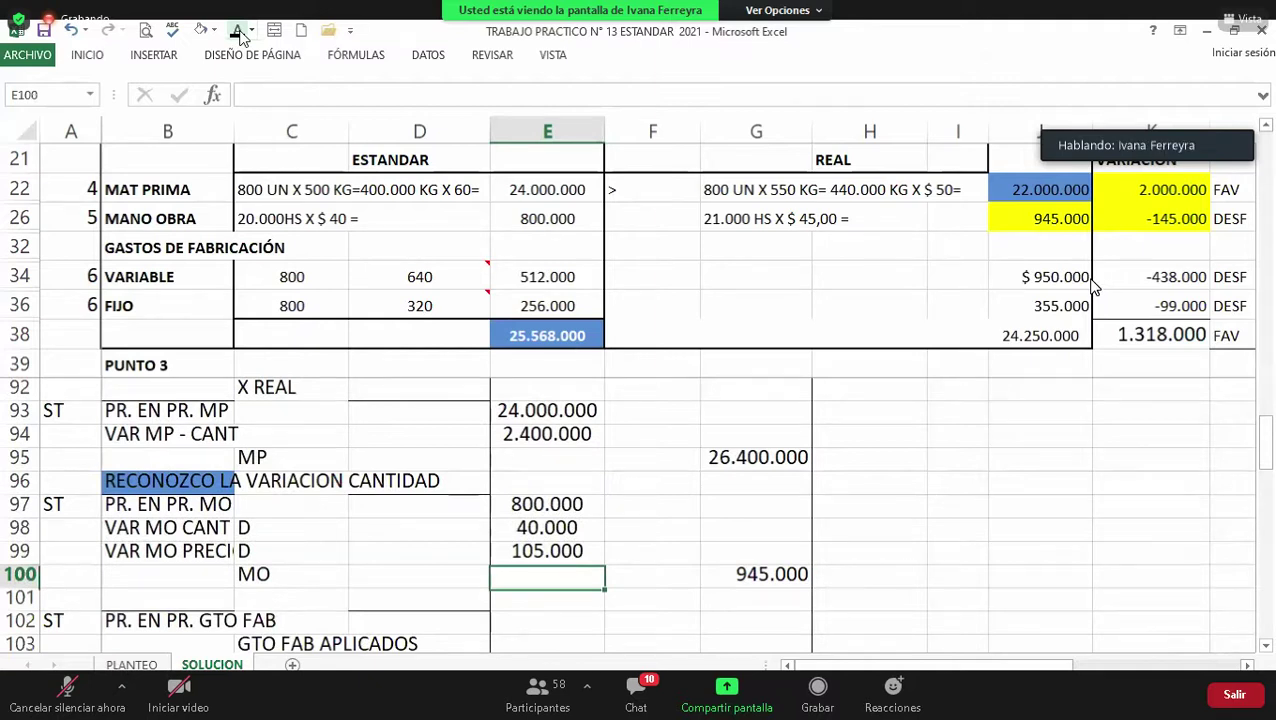
# Step: Compare the MO credit in G100 with the PR. EN PR. MO formula in E97
pyautogui.press('Right')
pyautogui.press('Right')
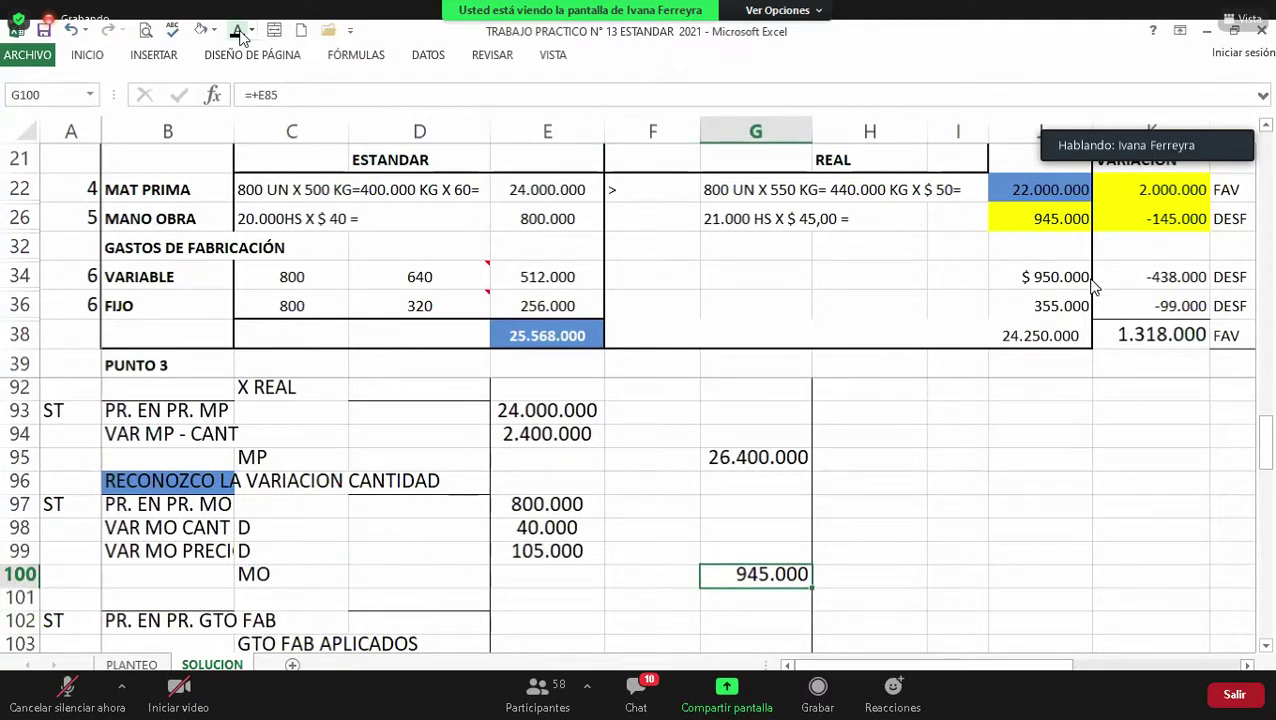
pyautogui.press('Up')
pyautogui.press('Up')
pyautogui.press('Up')
pyautogui.press('Left')
pyautogui.press('Left')
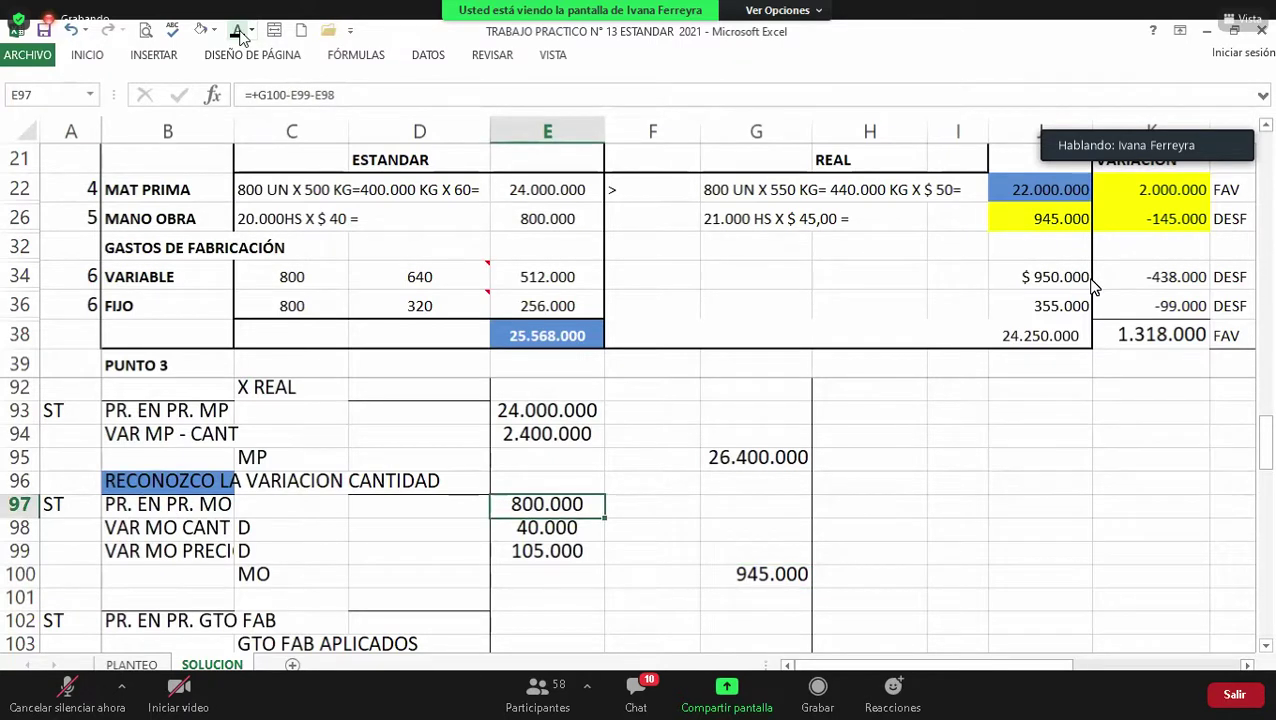
# Step: Review the journal entries between the GTO FAB APLICADOS line in row 103 and the VAR line in row 90
pyautogui.press('Down')
pyautogui.press('Down')
pyautogui.press('Down')
pyautogui.press('Down')
pyautogui.press('Down')
pyautogui.press('Down')
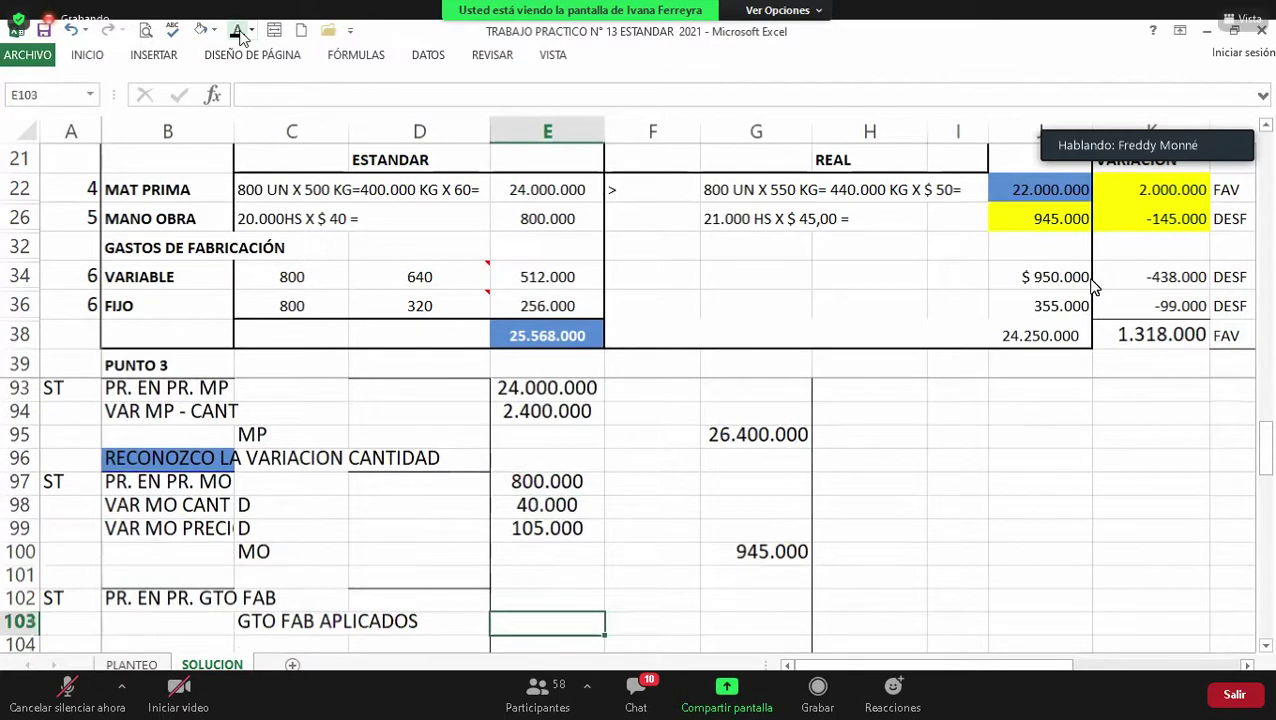
pyautogui.press('Up')
pyautogui.press('Up')
pyautogui.press('Up')
pyautogui.press('Up')
pyautogui.press('Up')
pyautogui.press('Up')
pyautogui.press('Up')
pyautogui.press('Up')
pyautogui.press('Up')
pyautogui.press('Up')
pyautogui.press('Up')
pyautogui.press('Up')
pyautogui.press('Up')
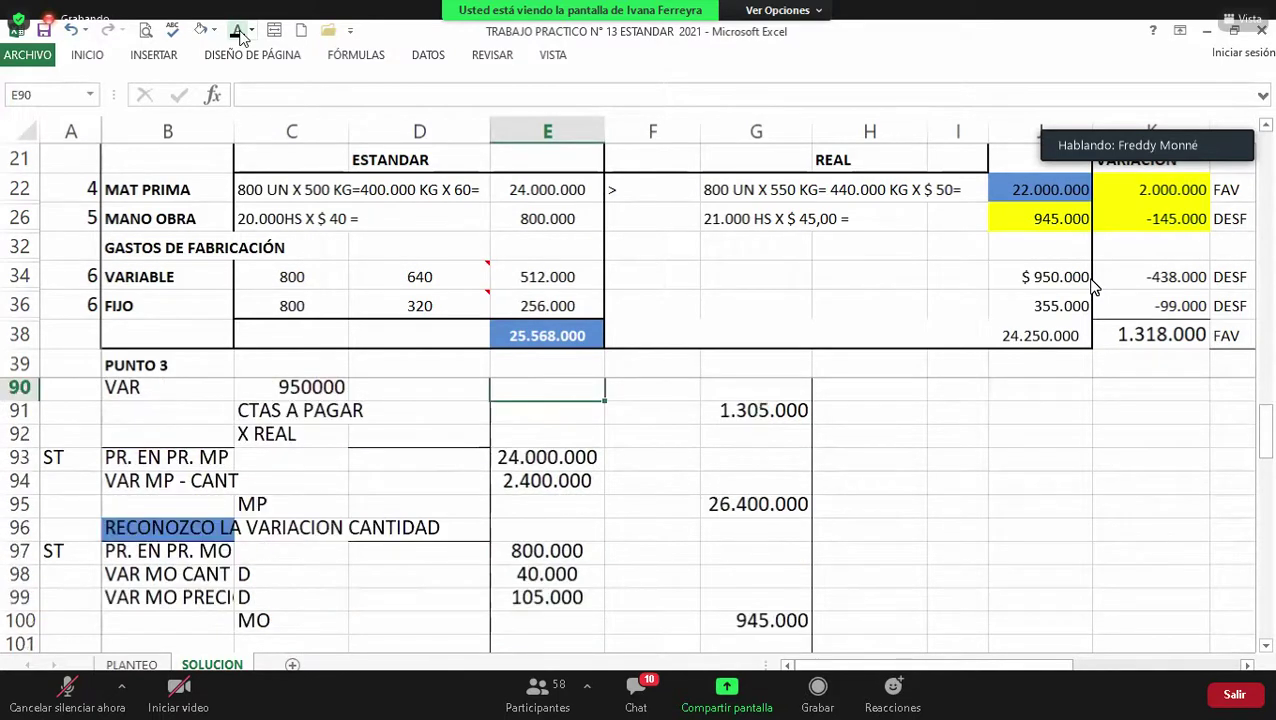
# Step: Examine the MP credit line in row 95 and the MO entry with its variations in rows 97 to 100
pyautogui.press('Down')
pyautogui.press('Down')
pyautogui.press('Down')
pyautogui.press('Down')
pyautogui.press('Down')
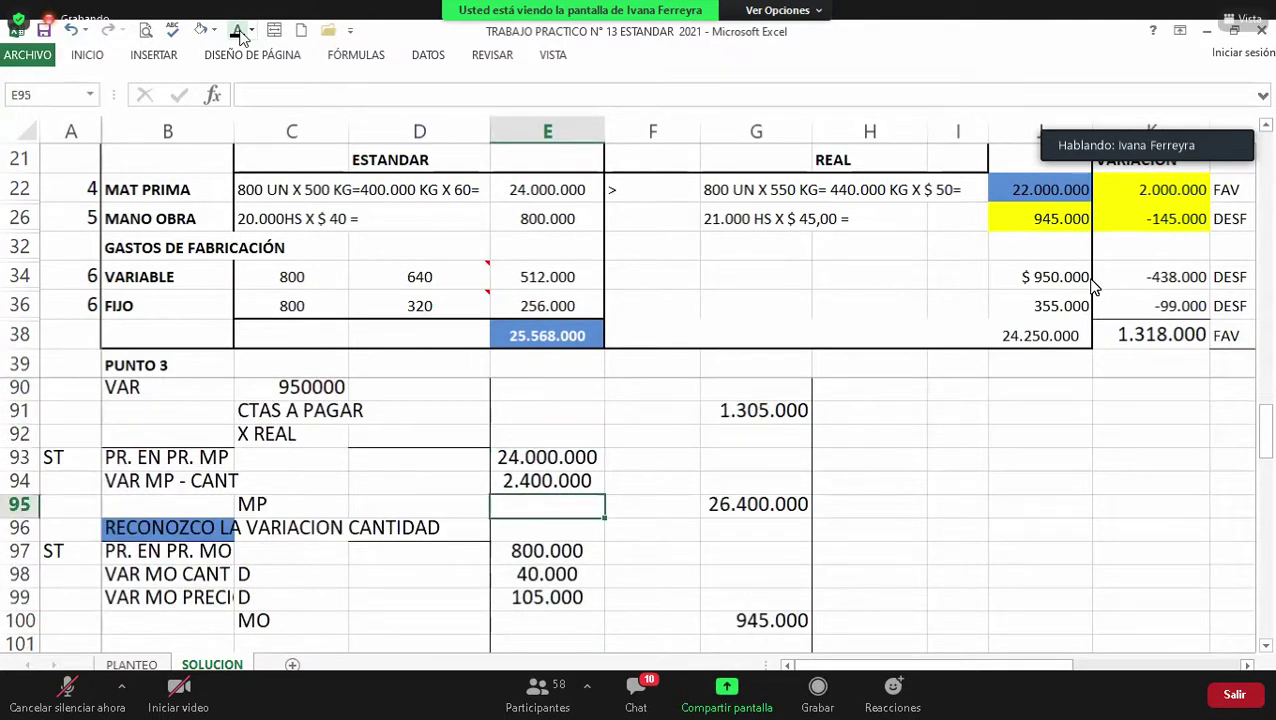
pyautogui.press('Right')
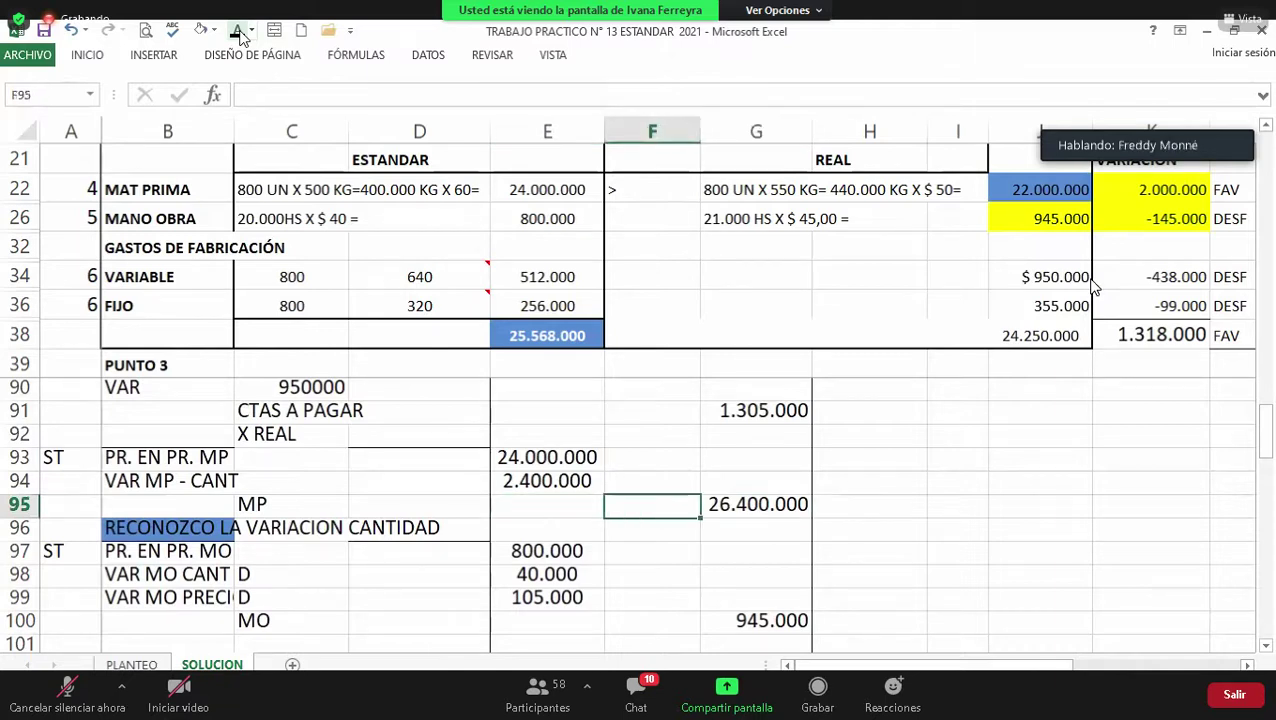
pyautogui.press('Left')
pyautogui.press('Down')
pyautogui.press('Down')
pyautogui.press('Down')
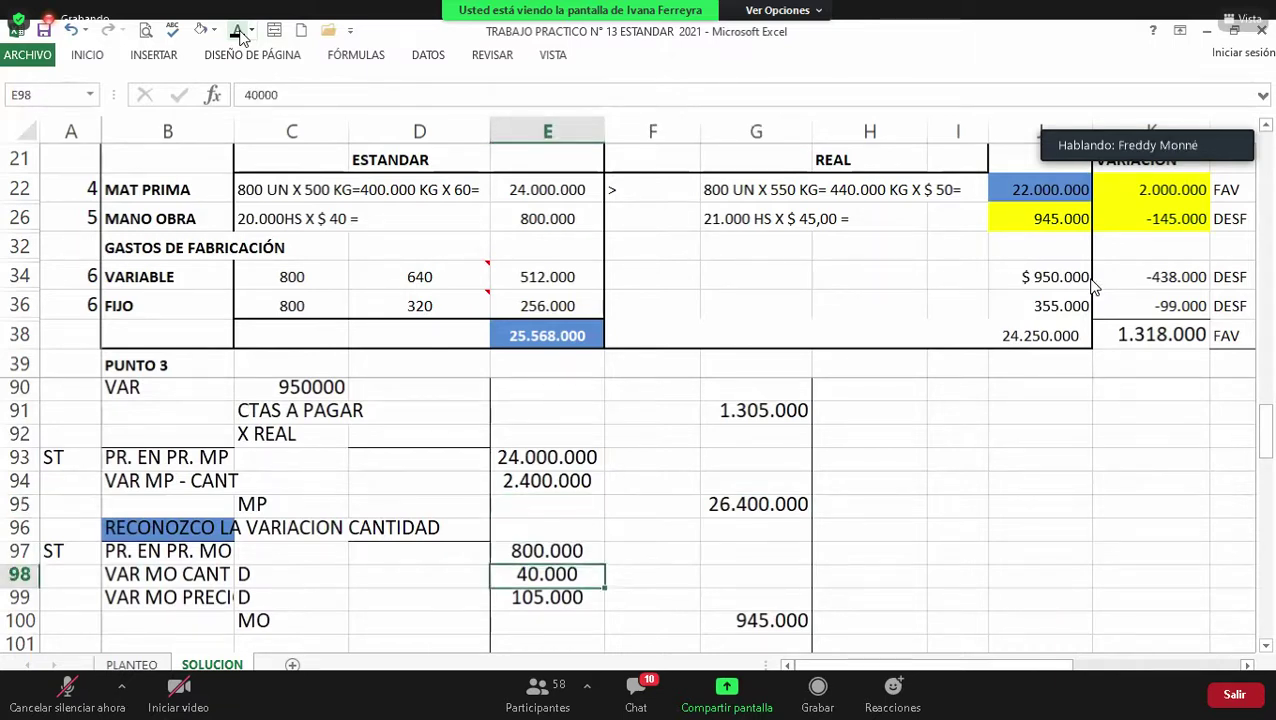
pyautogui.press('Down')
pyautogui.press('Down')
pyautogui.press('Down')
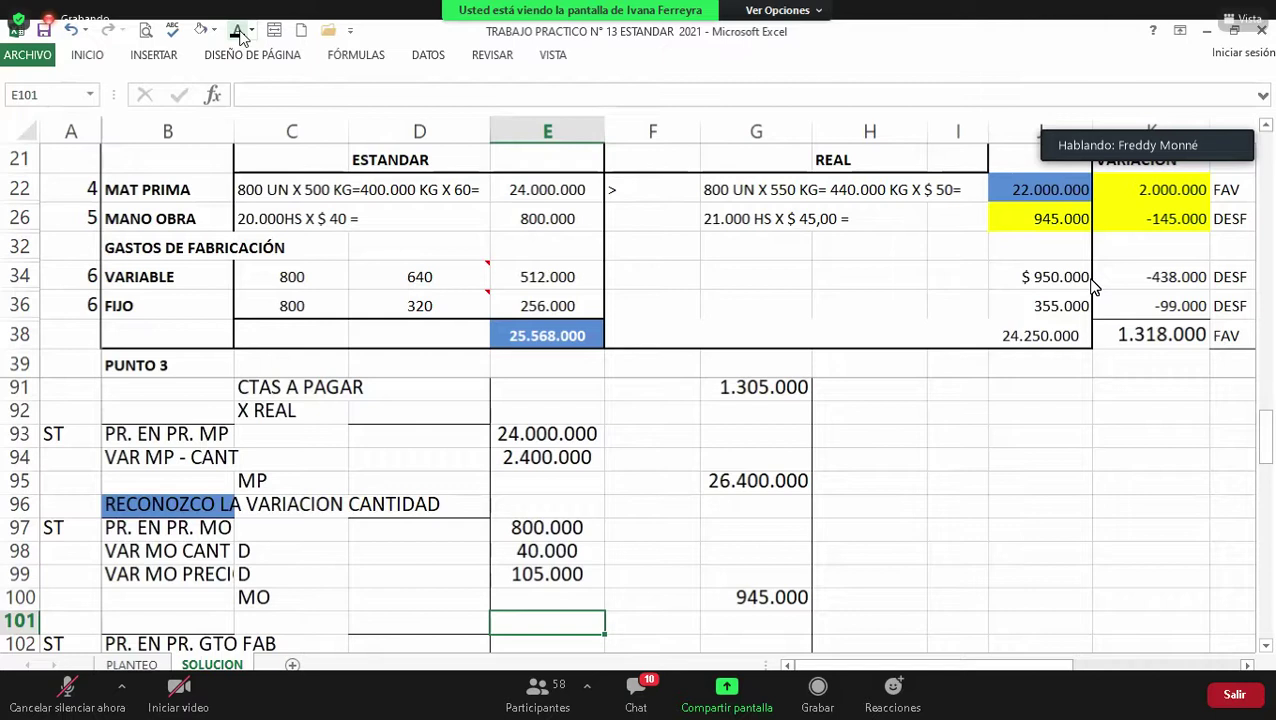
# Step: Examine the PR. EN PR. GTO FAB and GTO FAB APLICADOS lines in rows 102 and 103
pyautogui.press('Down')
pyautogui.press('Home')
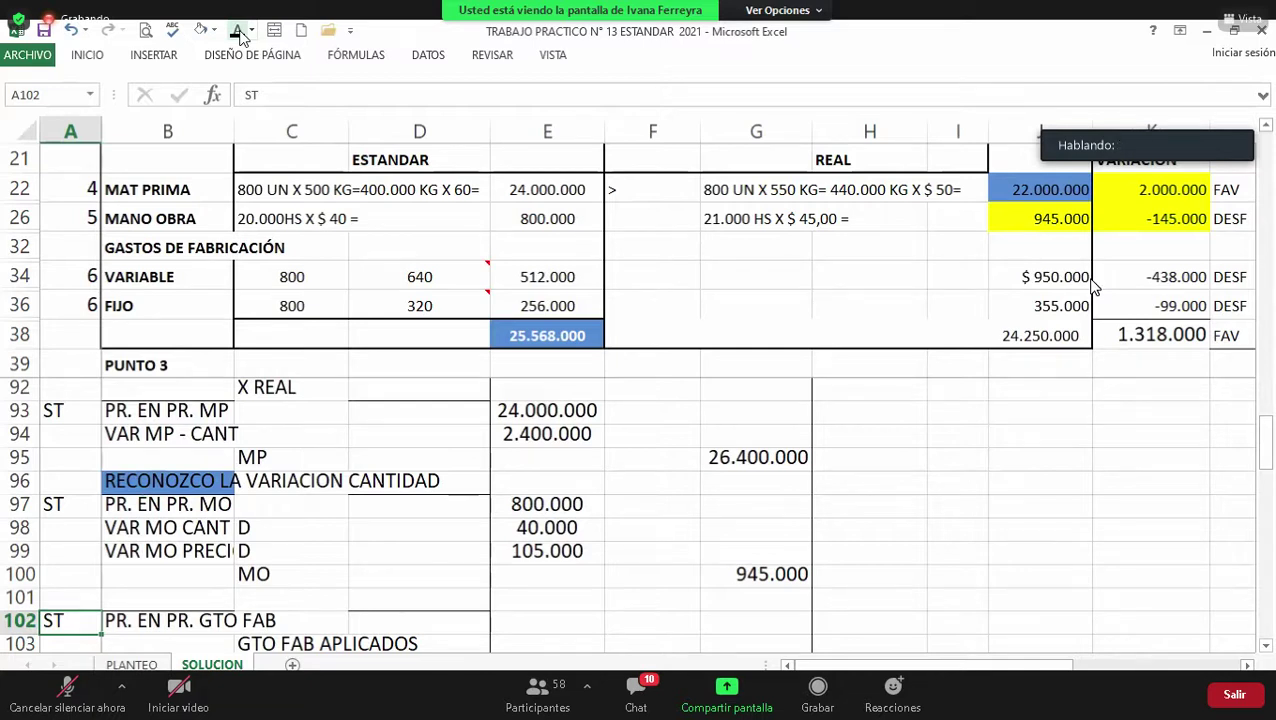
pyautogui.scroll(-1, 1093, 287)
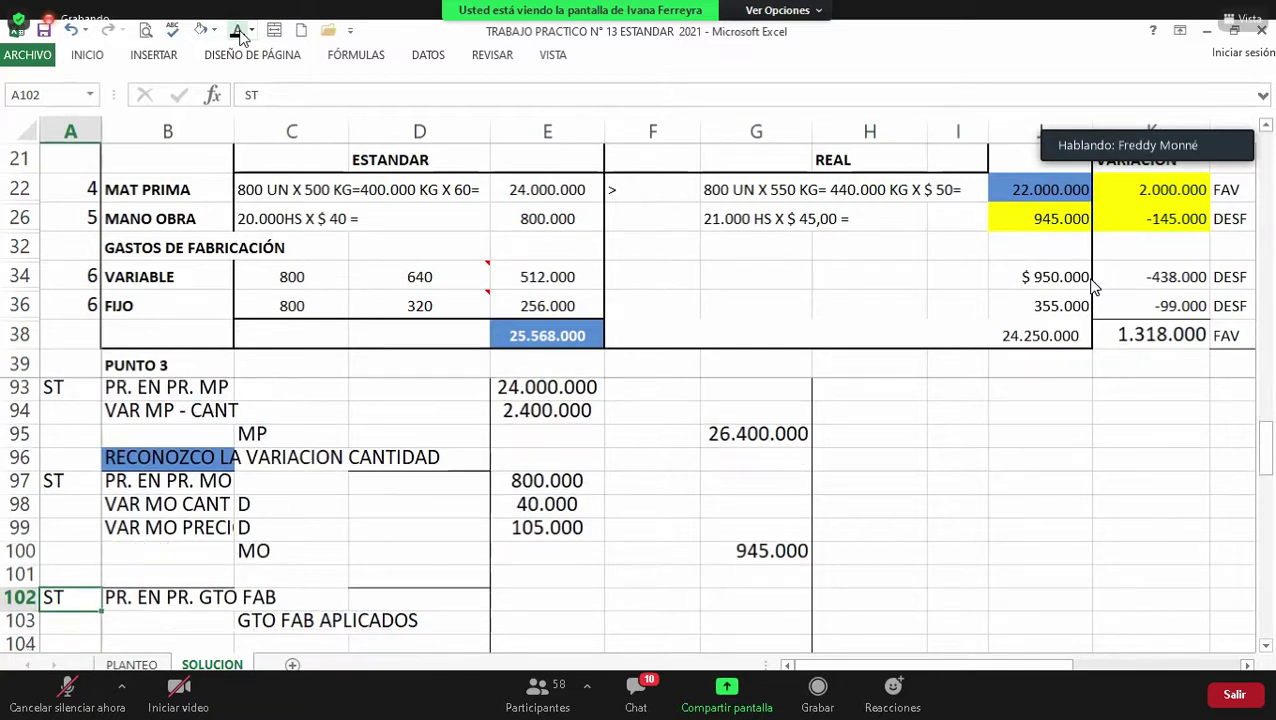
pyautogui.press('Right')
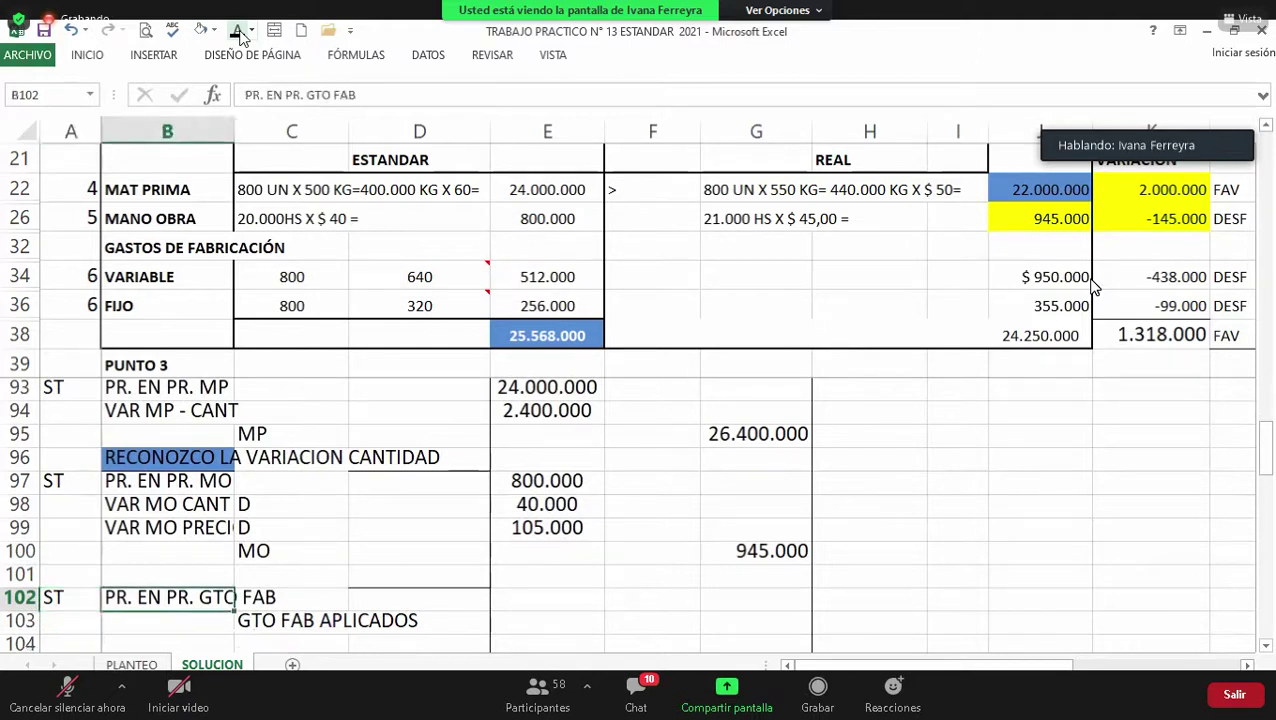
pyautogui.press('Left')
pyautogui.press('Down')
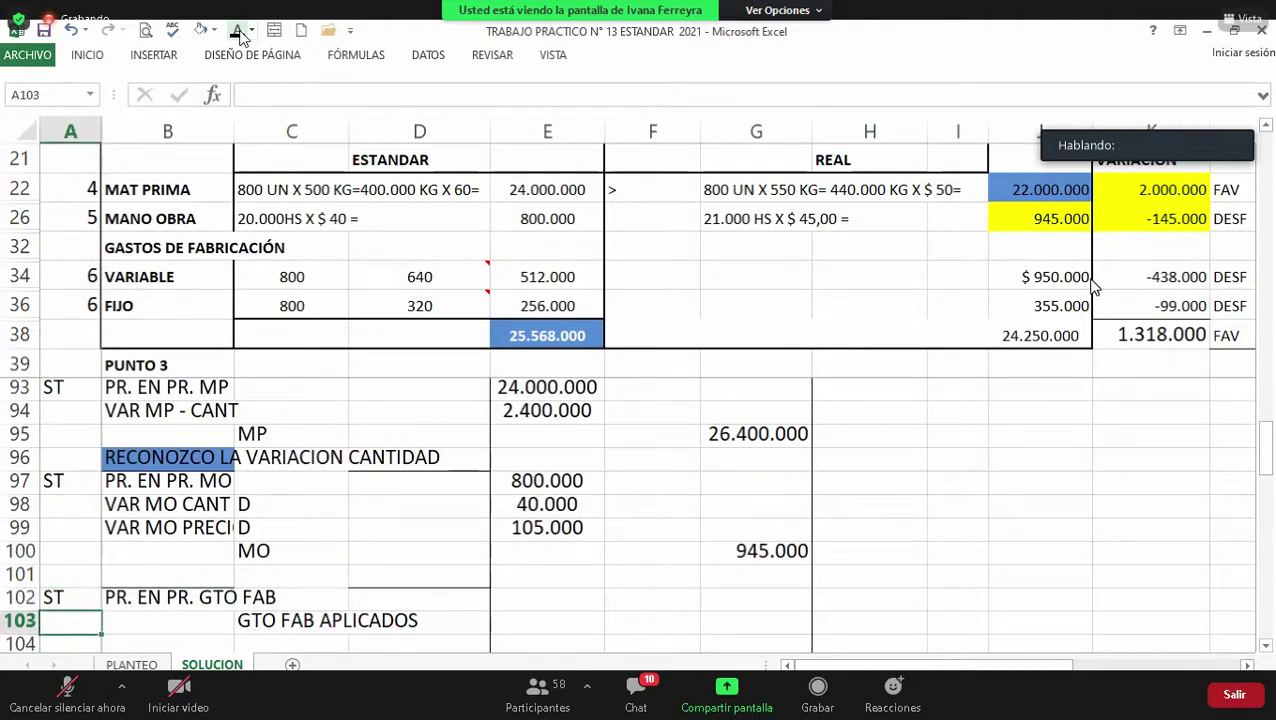
pyautogui.press('Up')
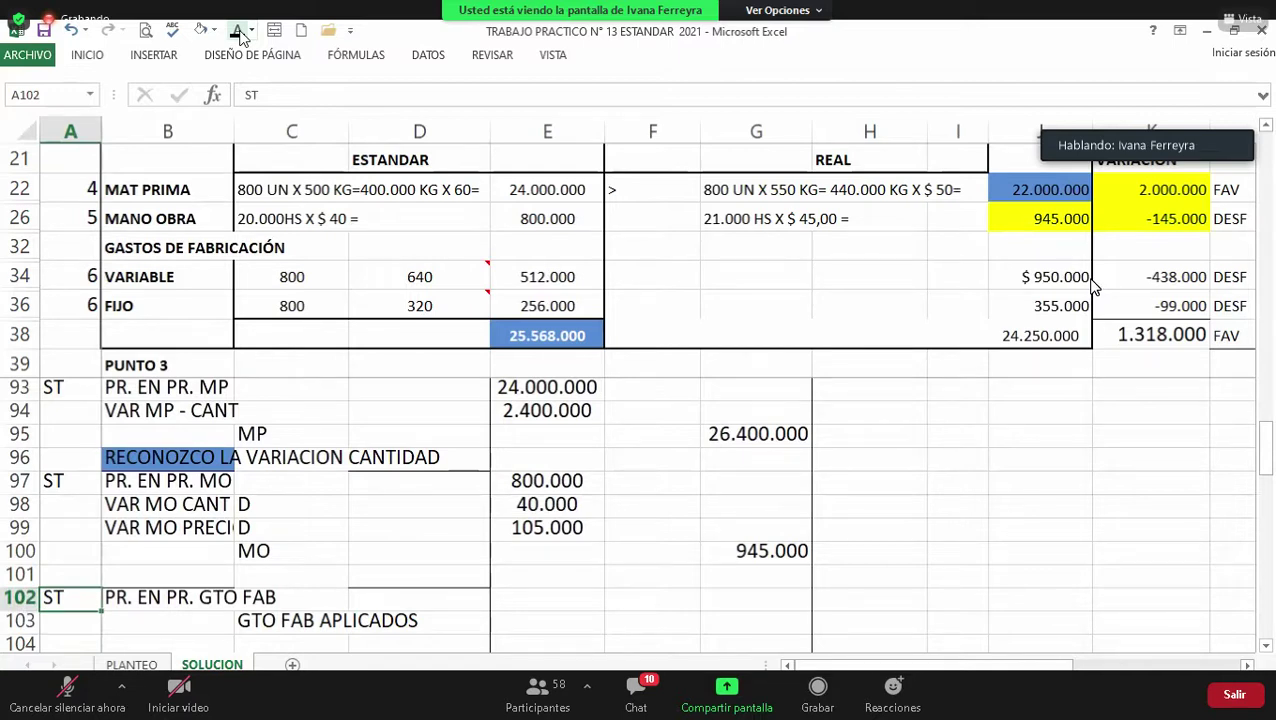
pyautogui.press('Right')
pyautogui.press('Right')
pyautogui.press('Right')
pyautogui.press('Right')
pyautogui.press('Down')
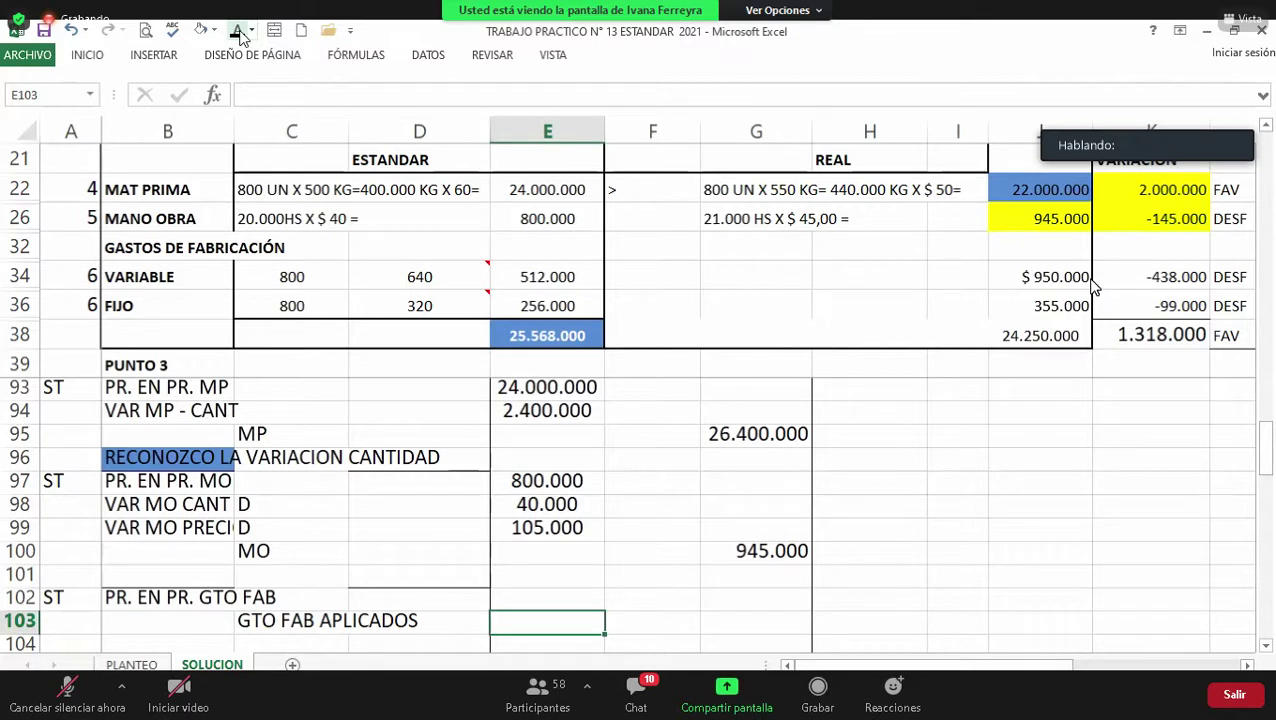
pyautogui.press('Up')
pyautogui.press('Left')
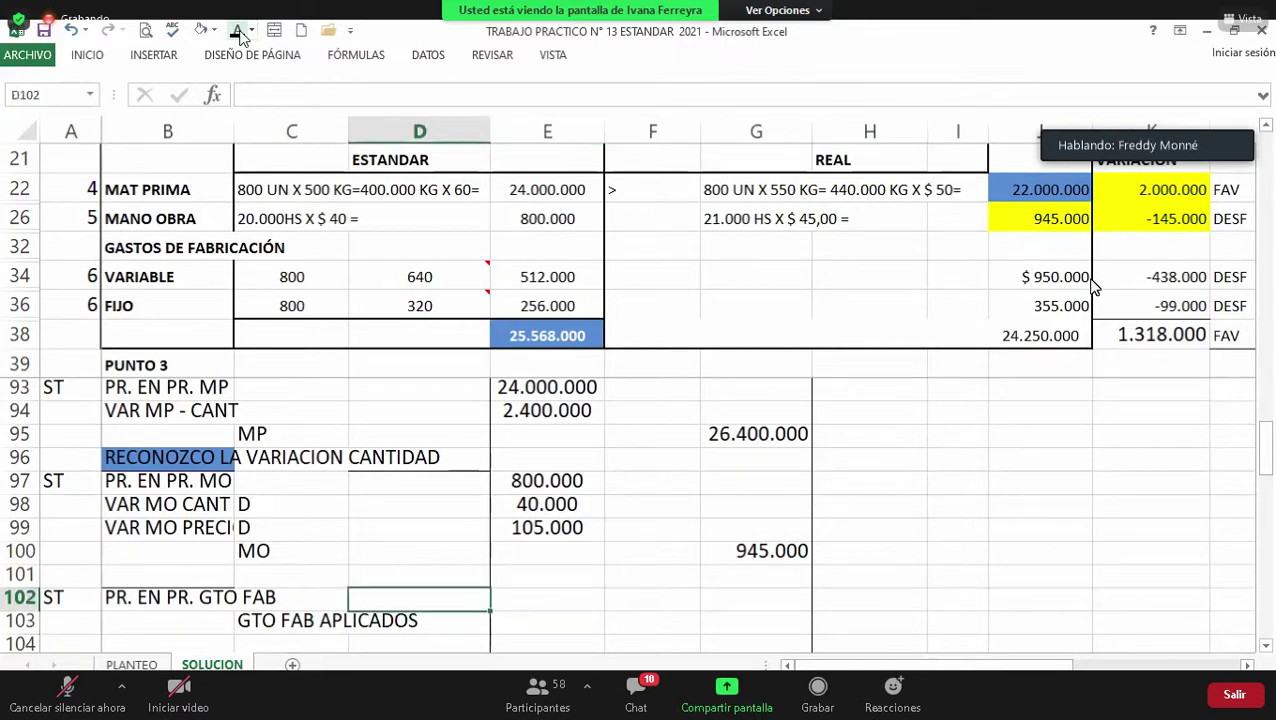
# Step: Highlight the standard VARIABLE and FIJO overhead amounts in E34 and E36 as the basis of the applied overhead
pyautogui.press('Right')
pyautogui.press('Up')
pyautogui.press('Up')
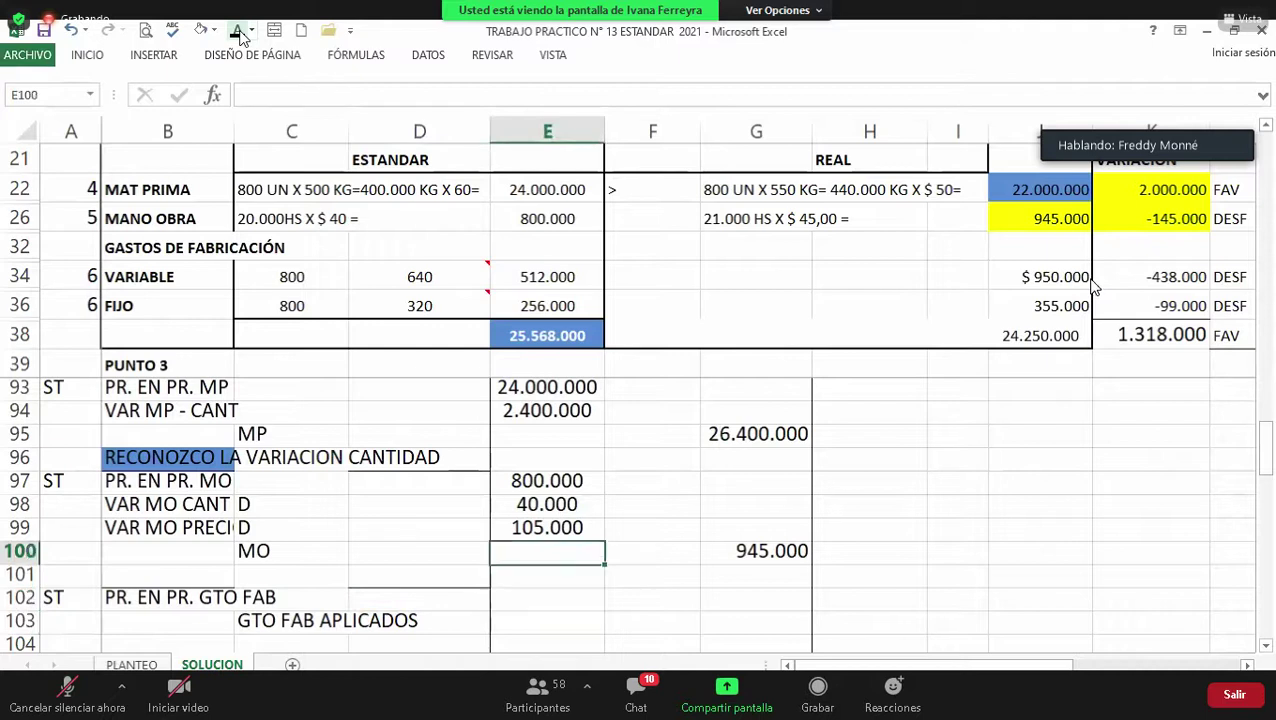
pyautogui.press('Up')
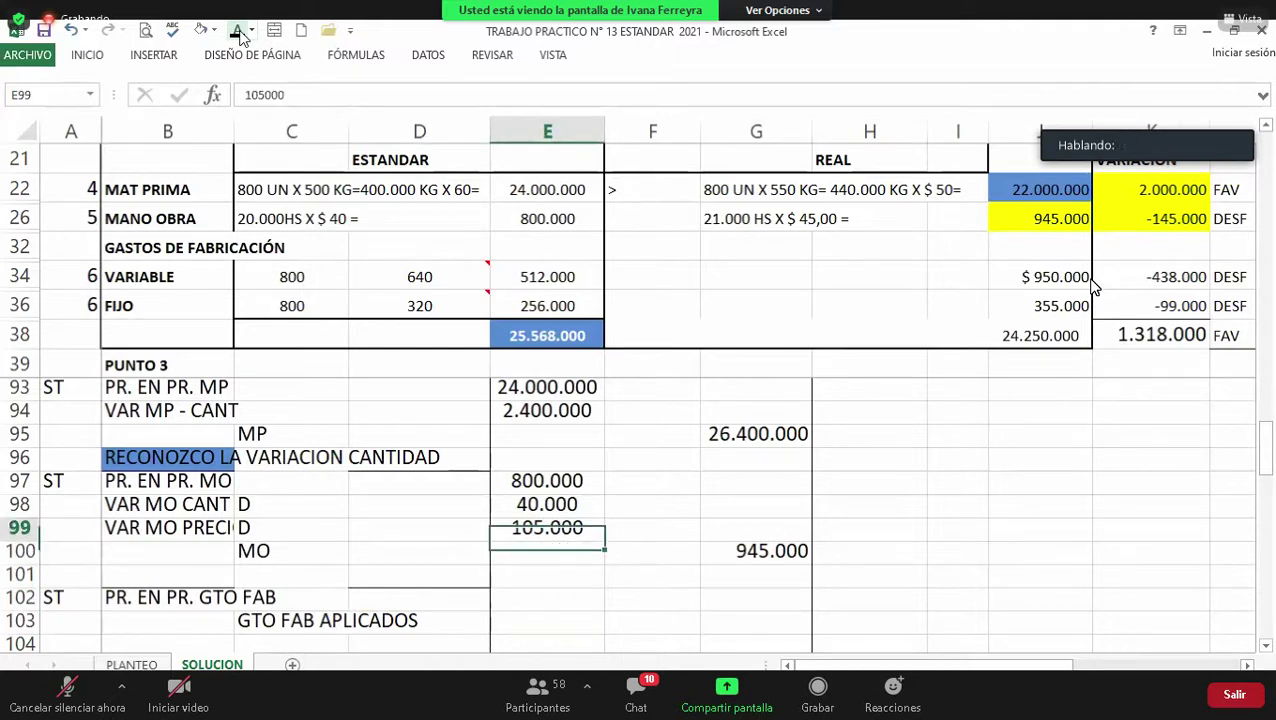
pyautogui.press('Up')
pyautogui.press('Up')
pyautogui.press('Up')
pyautogui.press('Up')
pyautogui.press('Up')
pyautogui.press('Up')
pyautogui.press('Up')
pyautogui.press('Up')
pyautogui.press('Up')
pyautogui.click(555, 278)
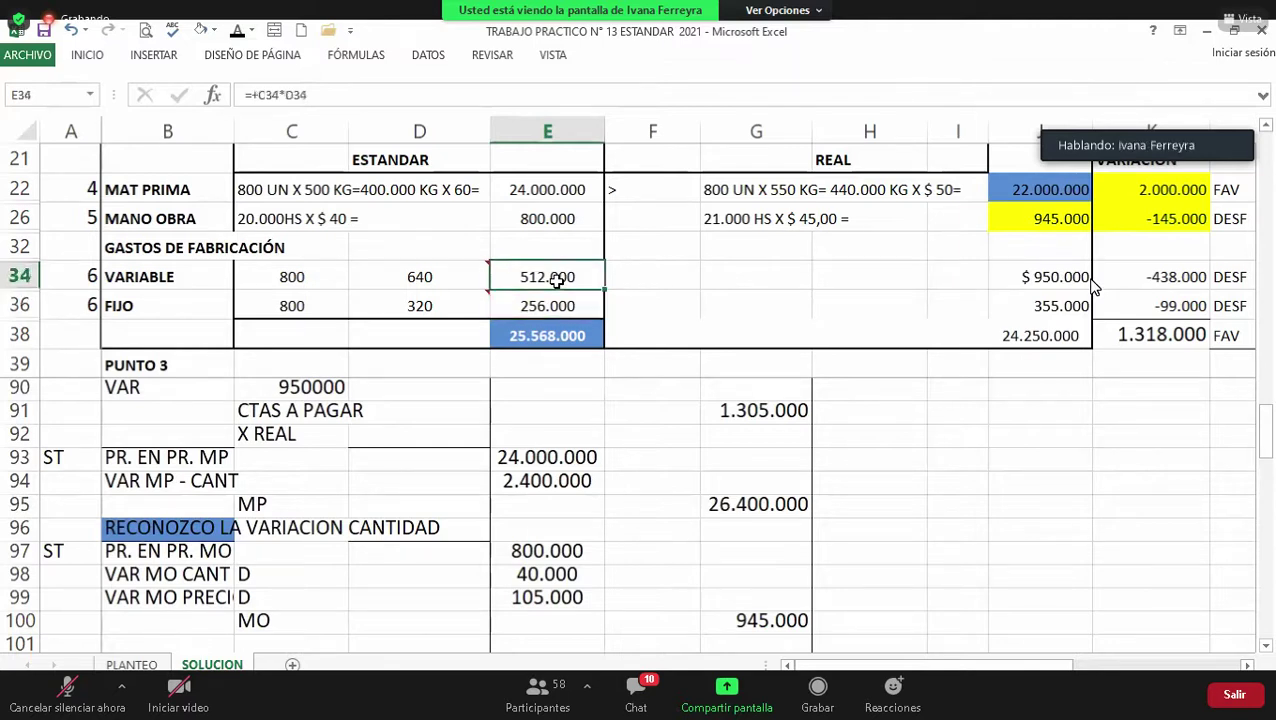
pyautogui.hotkey('shift', 'Down')
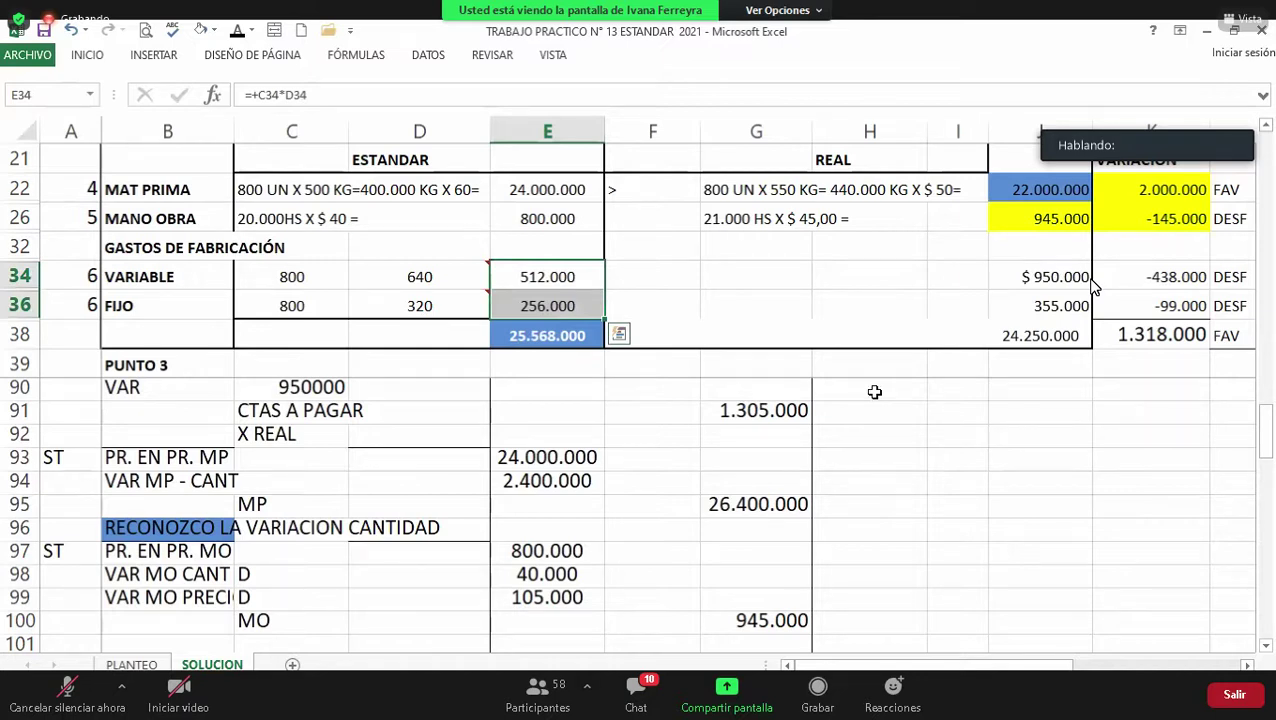
# Step: Make the hidden PR. EN PR. GTO FAB amount in E102 and GTO FAB APLICADOS amount in G103 visible with a black font
pyautogui.scroll(-1, 874, 392)
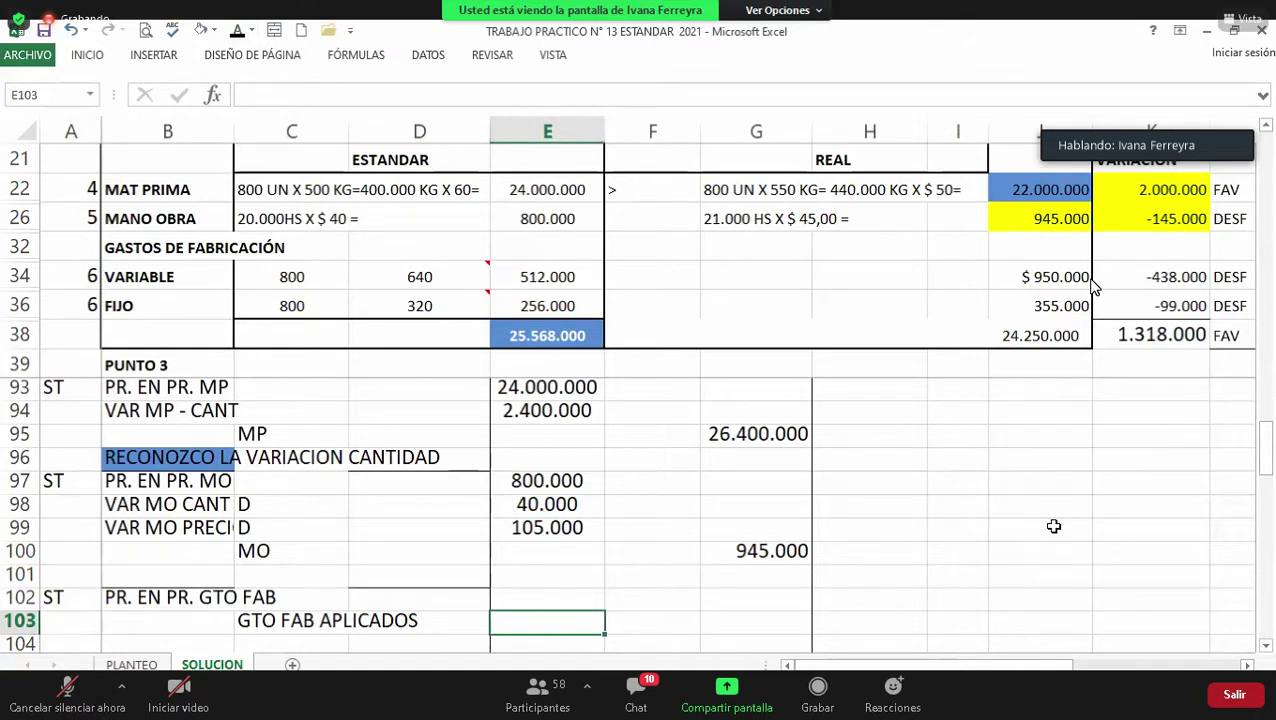
pyautogui.press('Up')
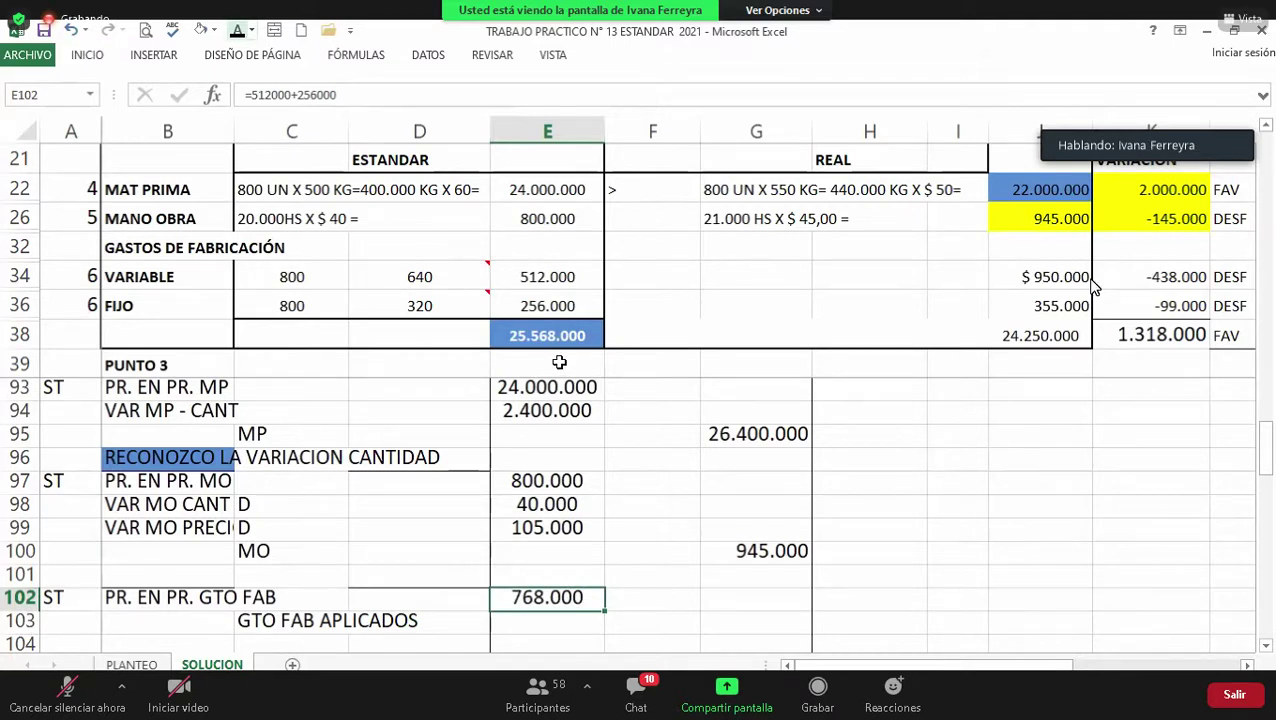
pyautogui.click(580, 274)
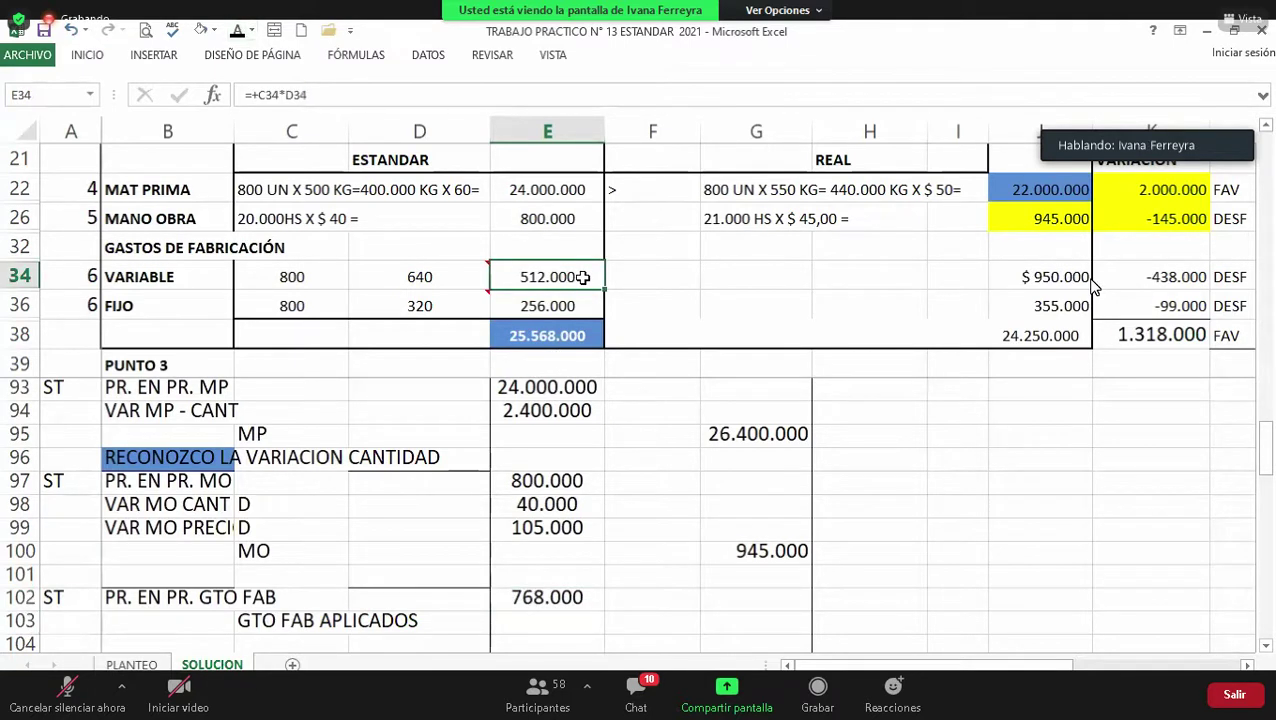
pyautogui.hotkey('shift', 'Down')
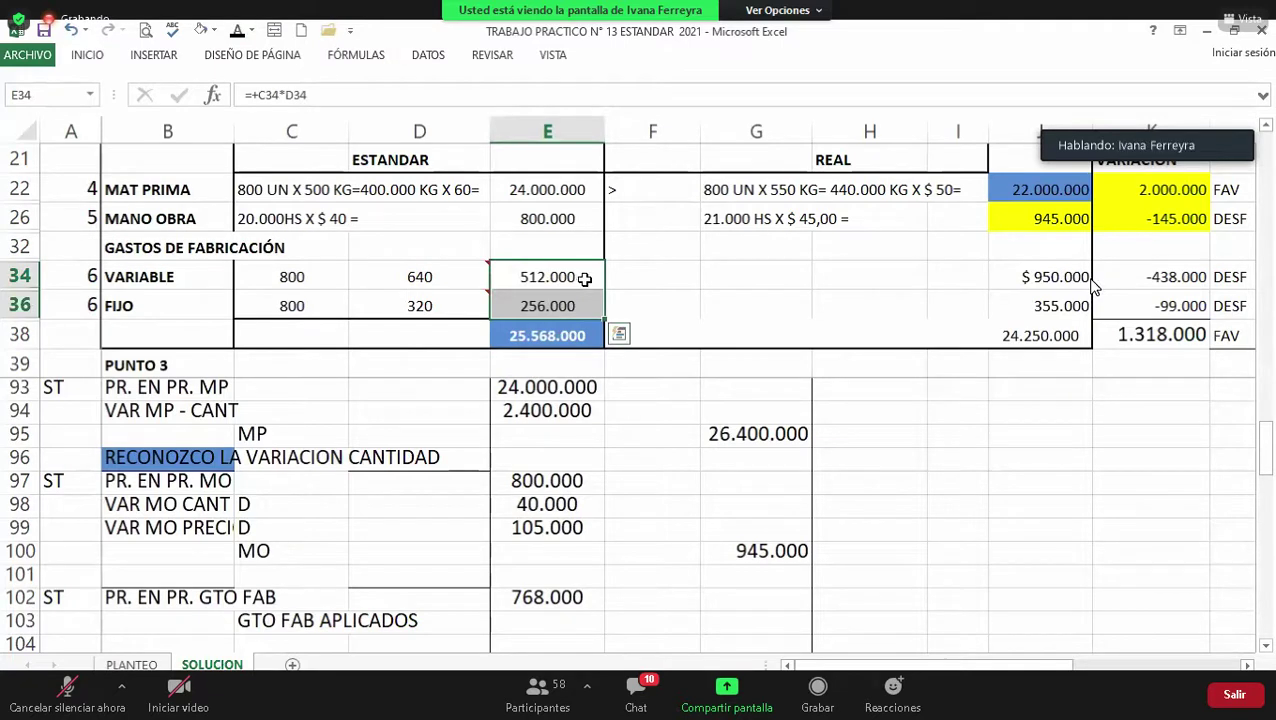
pyautogui.click(743, 615)
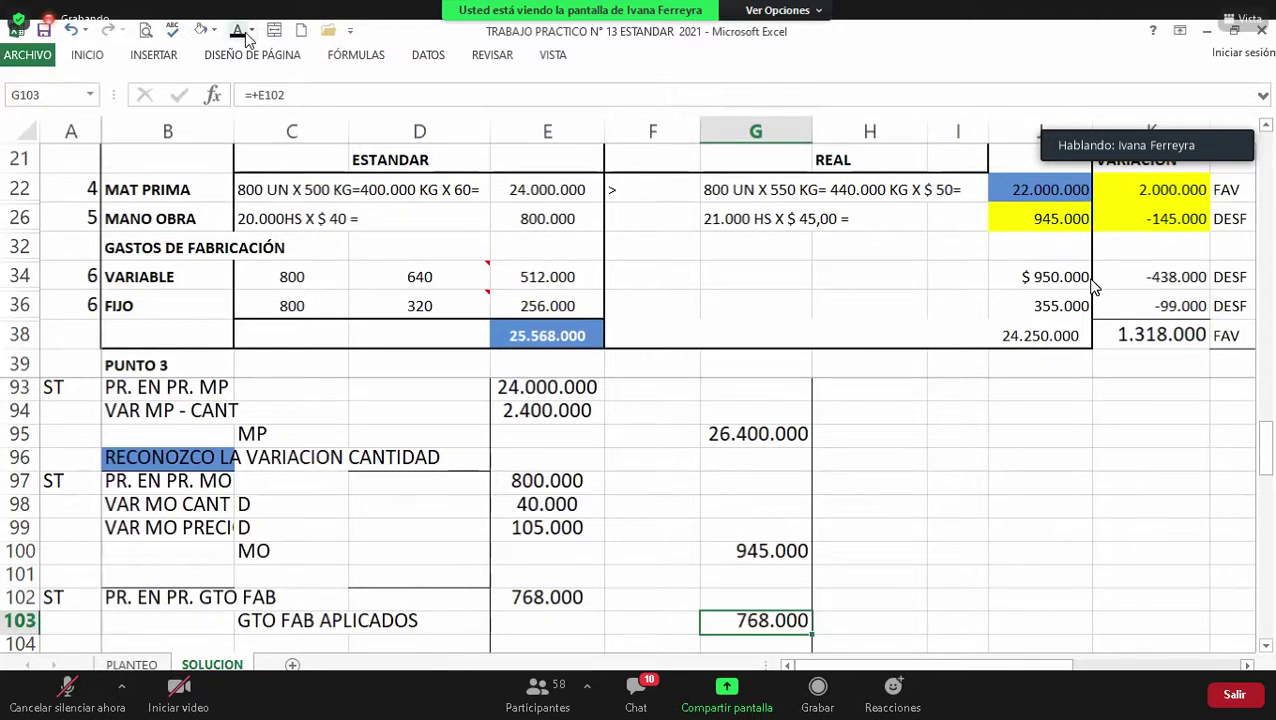
# Step: Inspect the hidden formulas of the GTOS FAB APLICADOS, GTOS FAB SUBAPLICADOS and GTOS DE FABRIC lines in rows 105 to 107
pyautogui.press('Down')
pyautogui.press('Down')
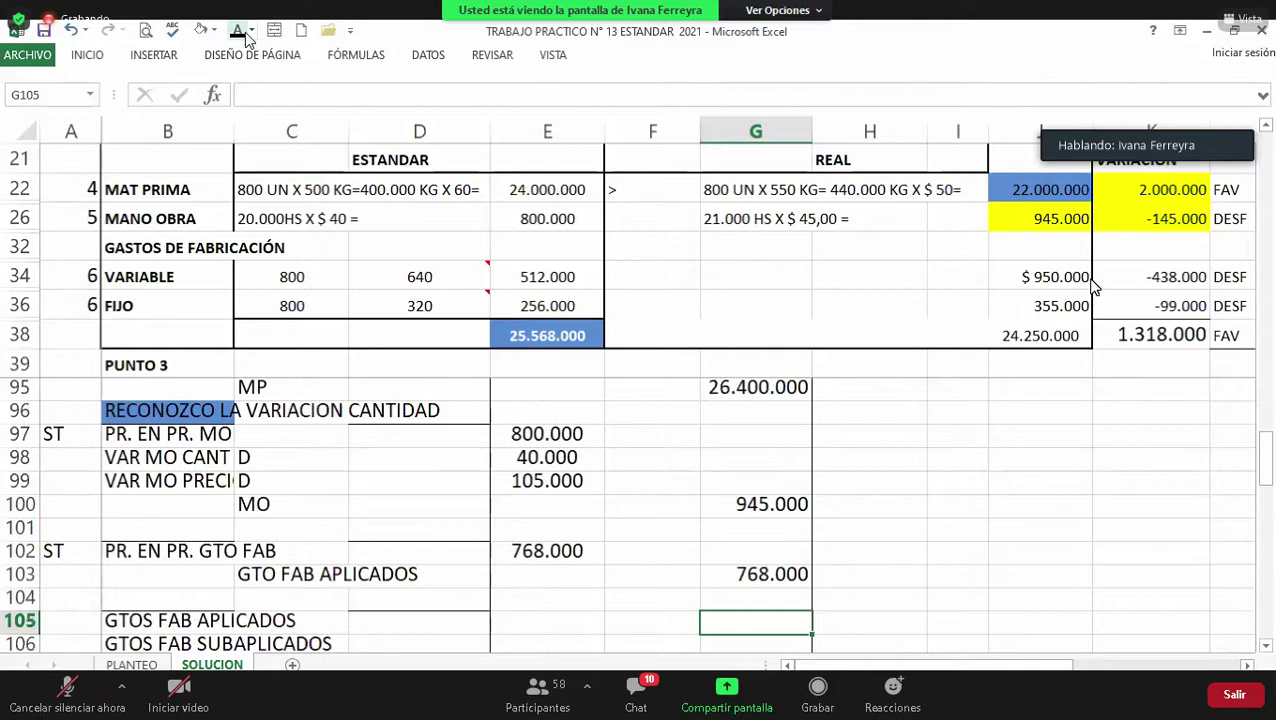
pyautogui.press('Left')
pyautogui.press('Left')
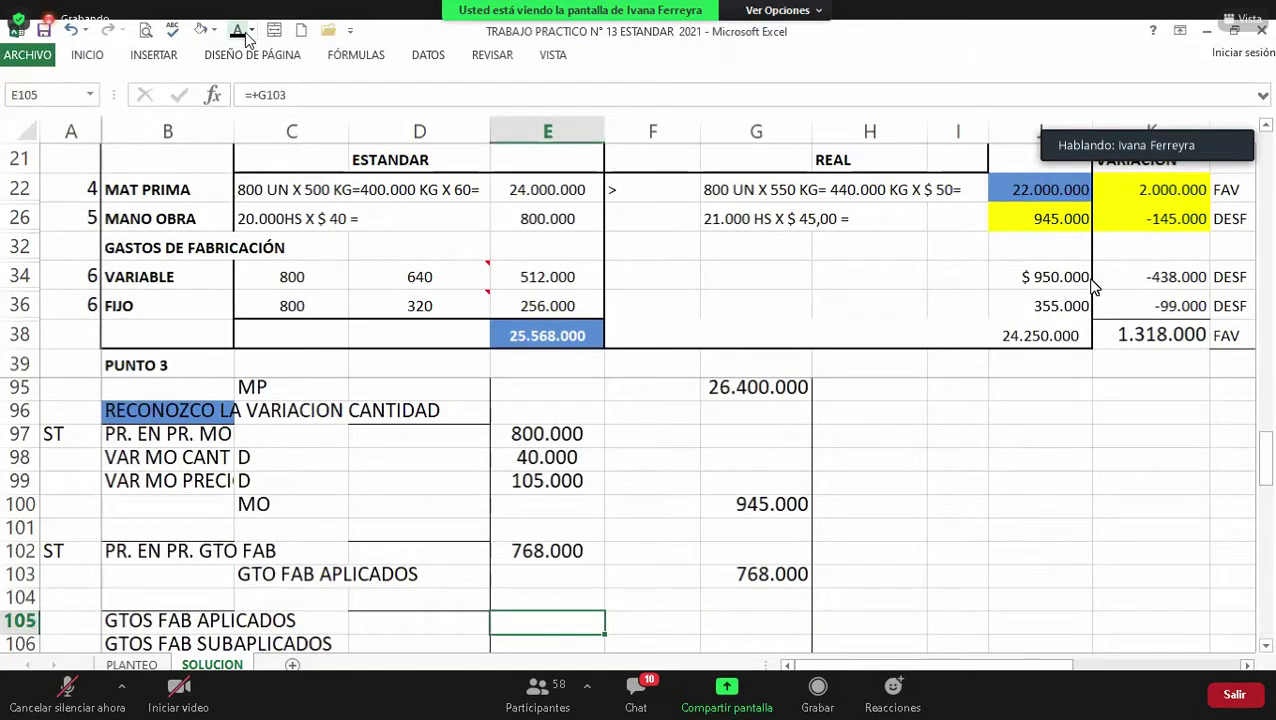
pyautogui.press('Down')
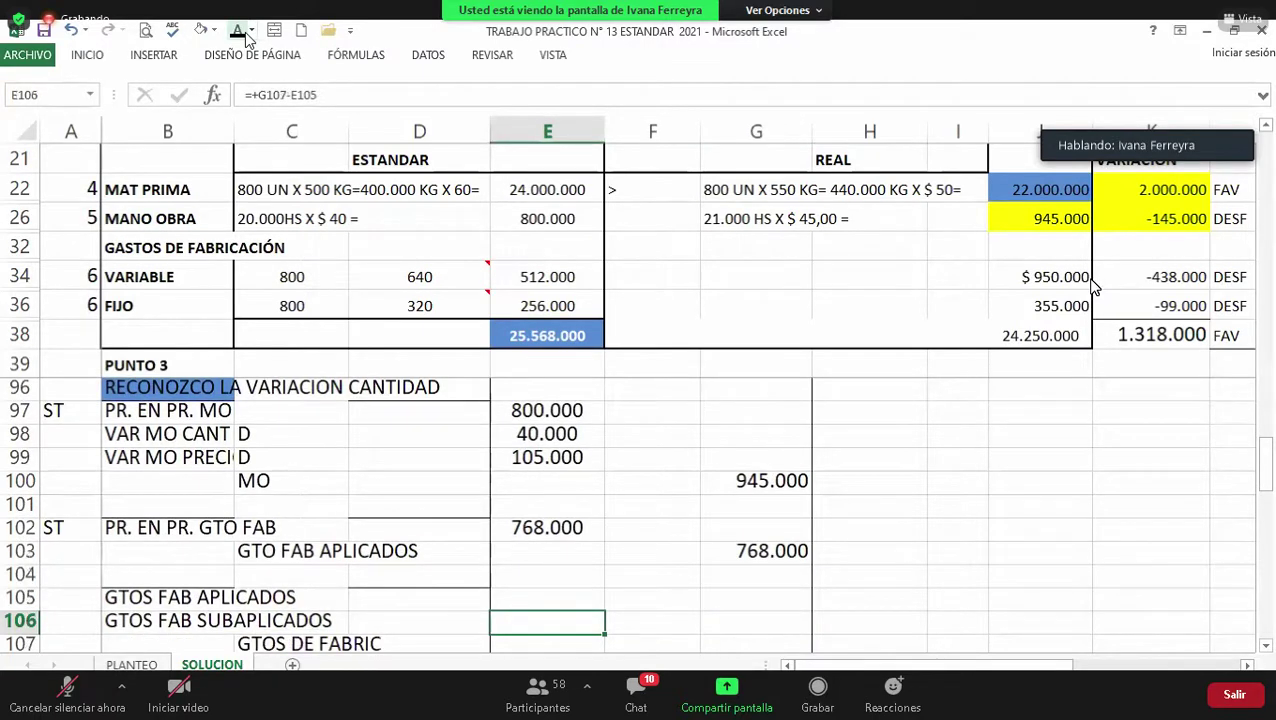
pyautogui.press('Down')
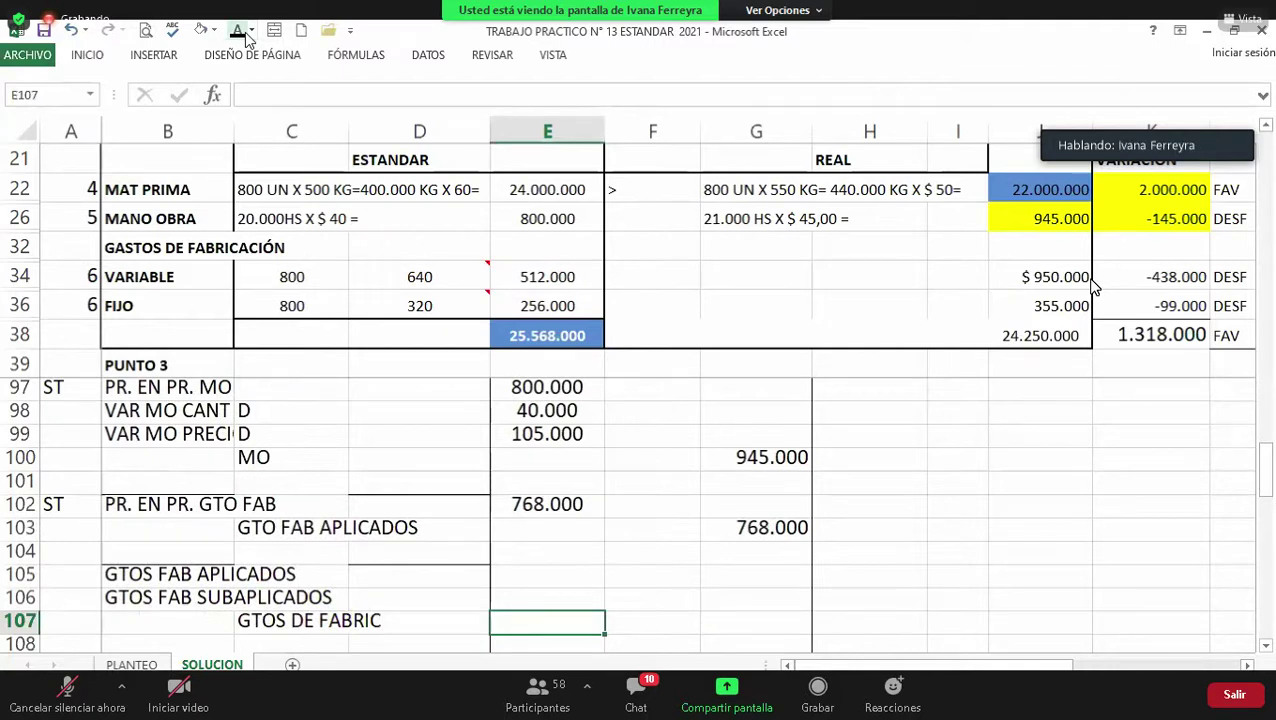
pyautogui.press('Right')
pyautogui.press('Right')
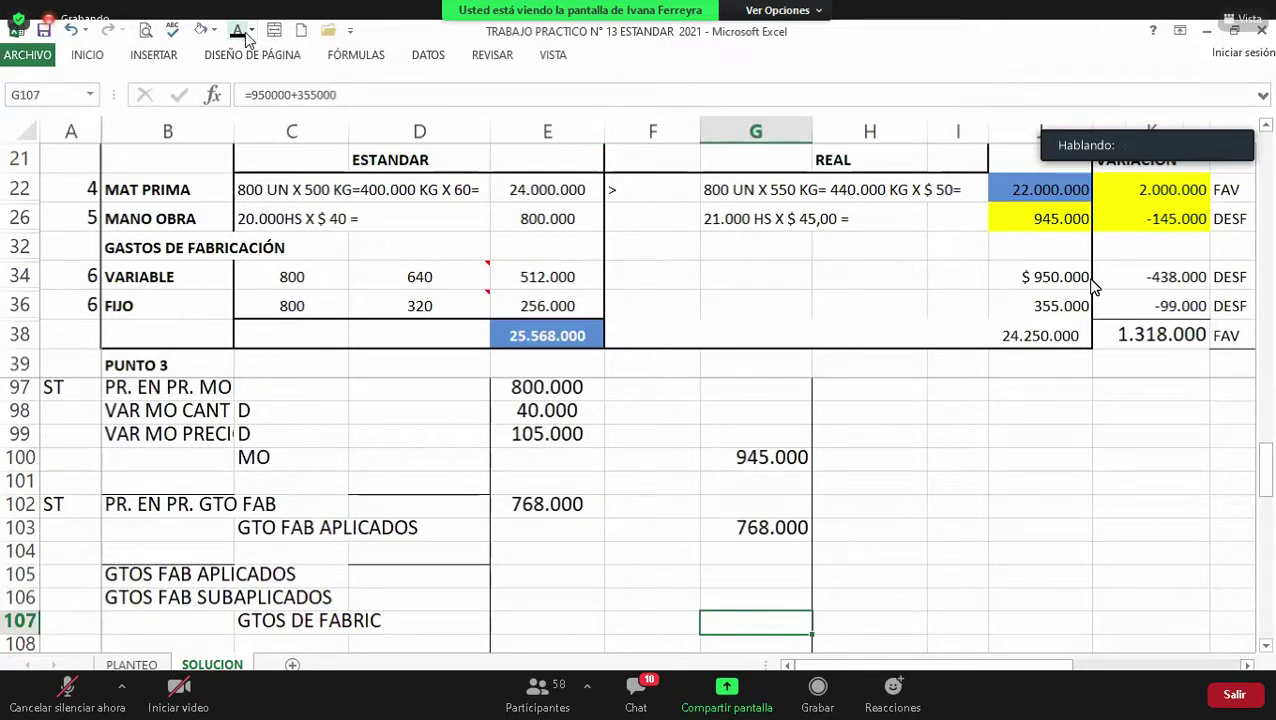
# Step: Highlight the real VARIABLE and FIJO overhead costs in J34 and J36 and check the real MANO OBRA cost in J26
pyautogui.click(1035, 281)
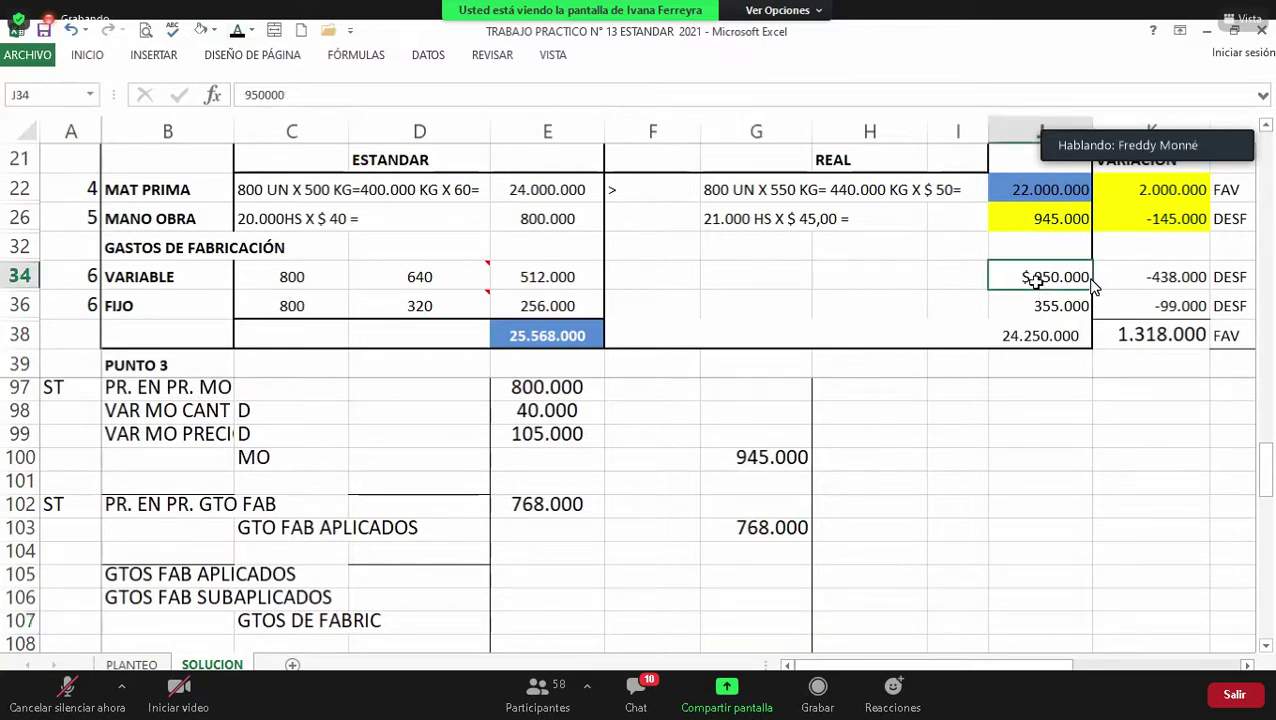
pyautogui.hotkey('shift', 'Down')
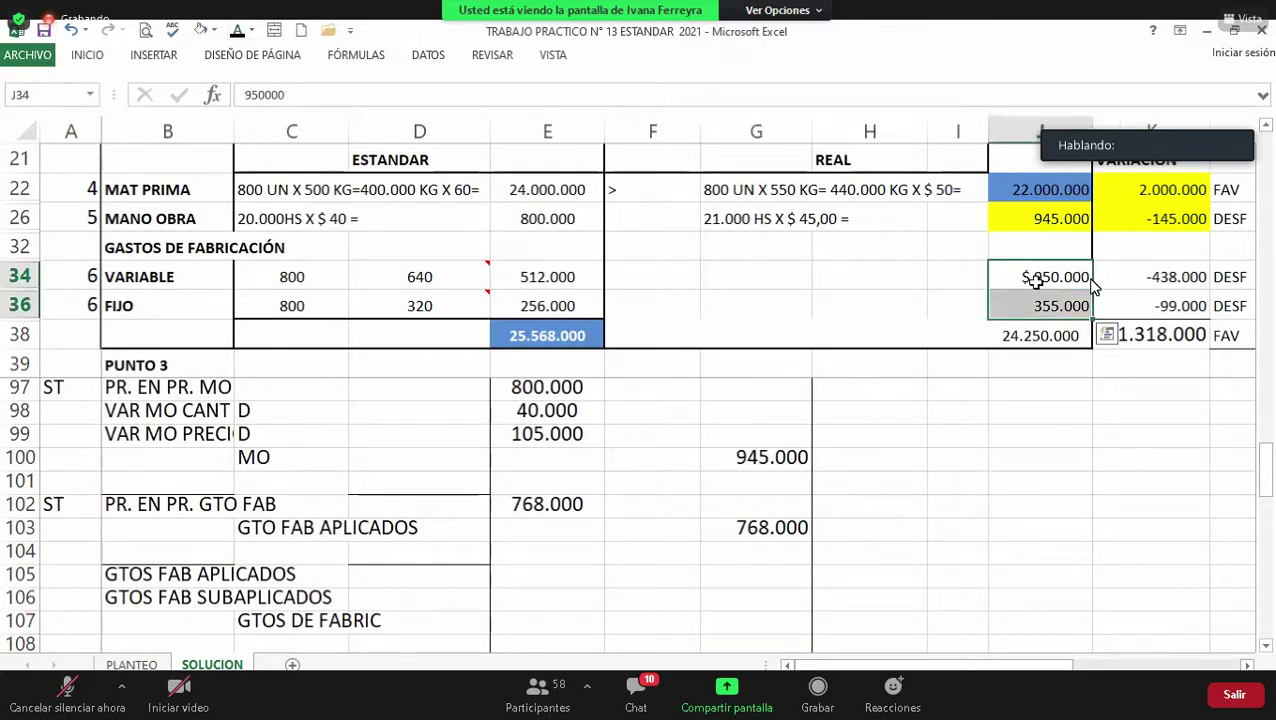
pyautogui.press('Left')
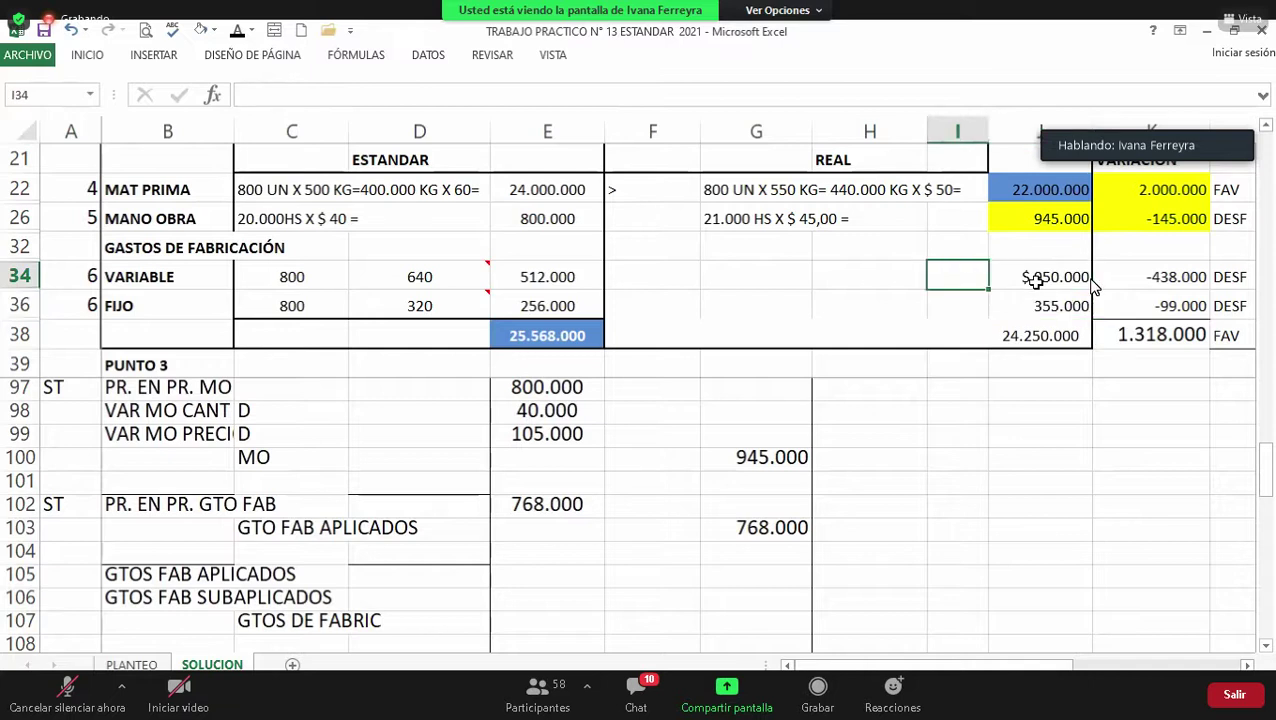
pyautogui.press('Right')
pyautogui.press('Up')
pyautogui.press('Up')
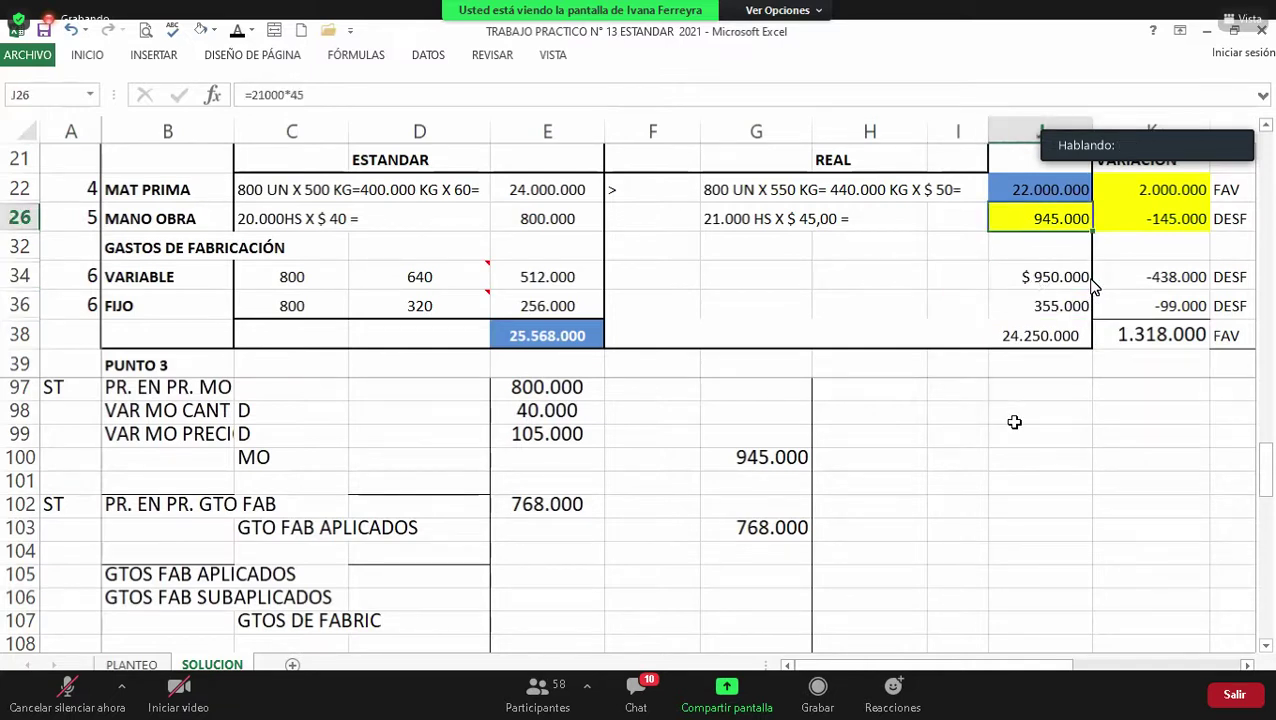
# Step: Go back to the real GTO FAB entry in row 88 and examine the formula in E88
pyautogui.click(977, 421)
pyautogui.press('Up')
pyautogui.press('Up')
pyautogui.press('Up')
pyautogui.press('Up')
pyautogui.press('Up')
pyautogui.press('Up')
pyautogui.press('Up')
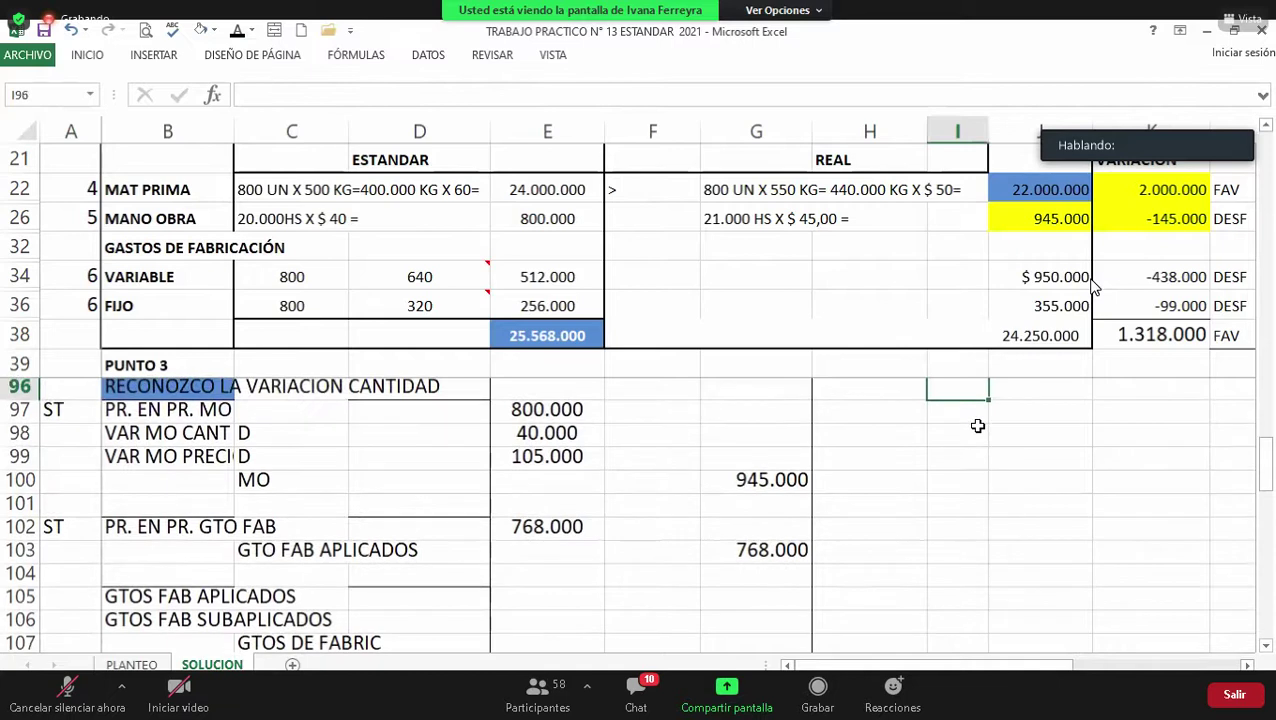
pyautogui.press('Up')
pyautogui.press('Up')
pyautogui.press('Up')
pyautogui.press('Left')
pyautogui.press('Left')
pyautogui.press('Left')
pyautogui.press('Left')
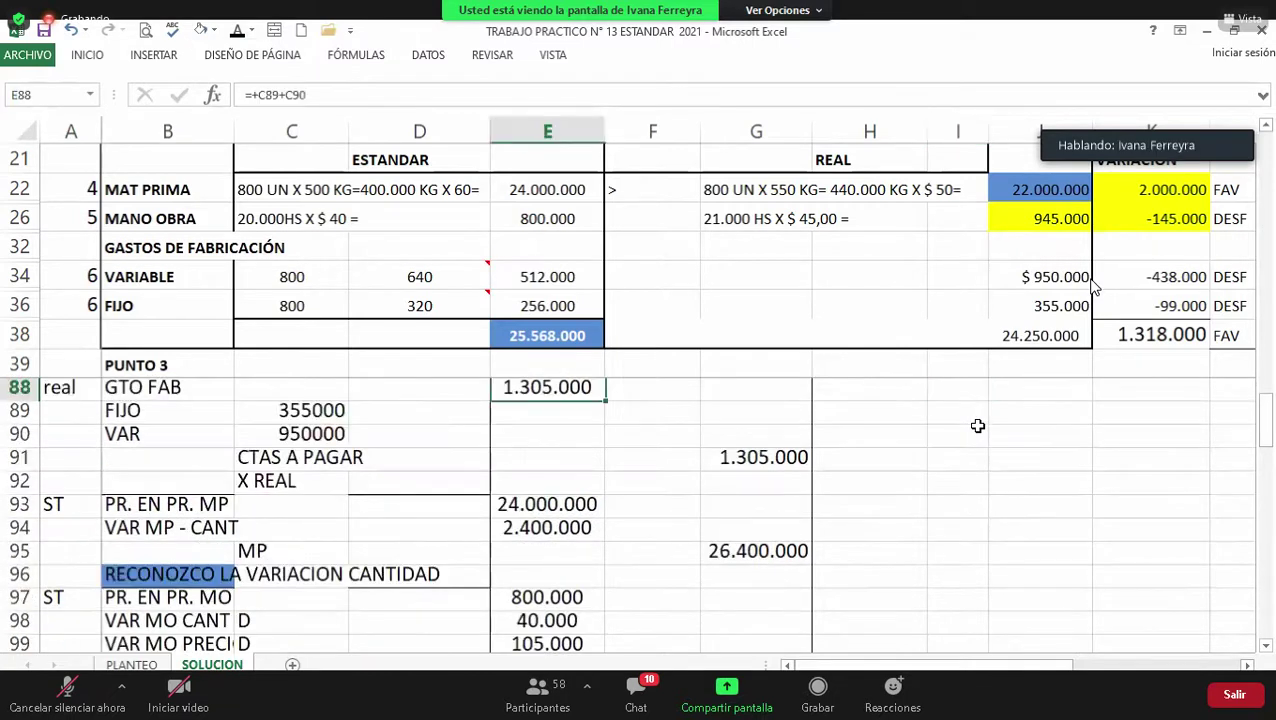
# Step: Examine the CTAS A PAGAR formula in G91 of the real GTO FAB entry
pyautogui.press('Down')
pyautogui.press('Down')
pyautogui.press('Right')
pyautogui.press('Down')
pyautogui.press('Right')
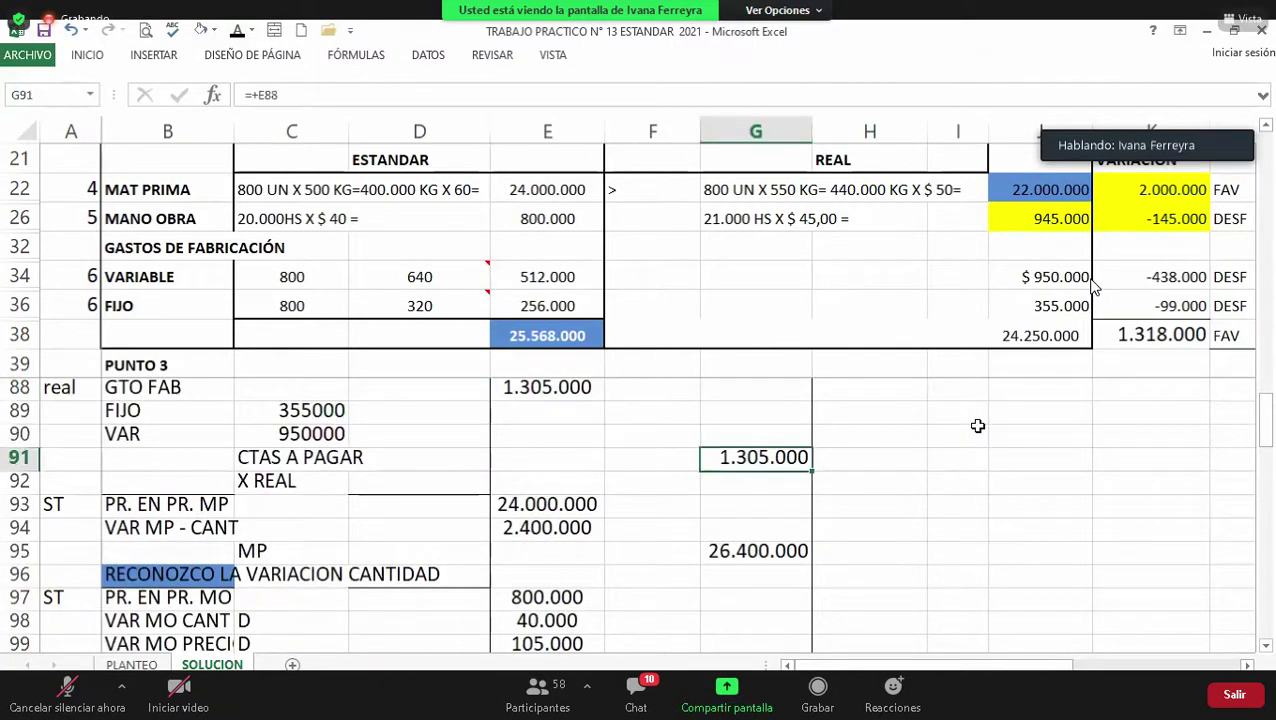
# Step: Make the hidden GTOS DE FABRIC amount in G107 visible with a black font
pyautogui.press('Down')
pyautogui.press('Down')
pyautogui.press('Down')
pyautogui.press('Down')
pyautogui.press('Down')
pyautogui.press('Down')
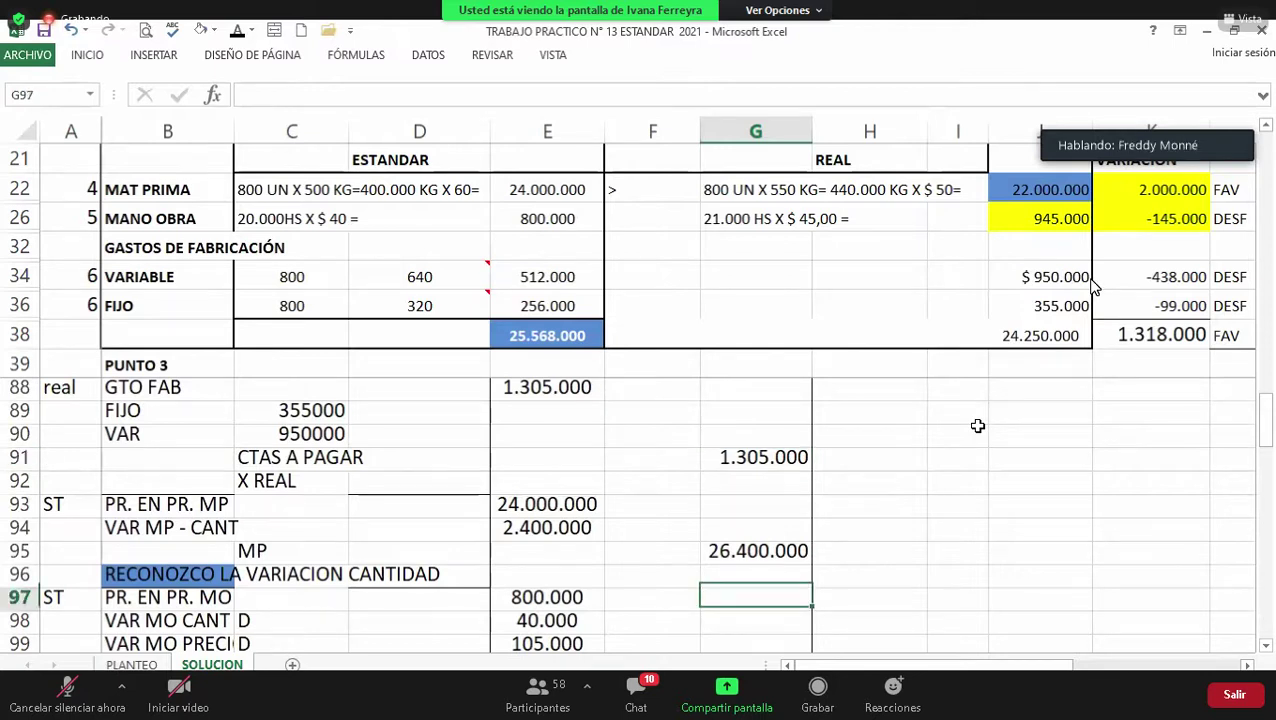
pyautogui.press('Down')
pyautogui.press('Down')
pyautogui.press('Down')
pyautogui.press('Down')
pyautogui.press('Down')
pyautogui.press('Down')
pyautogui.press('Down')
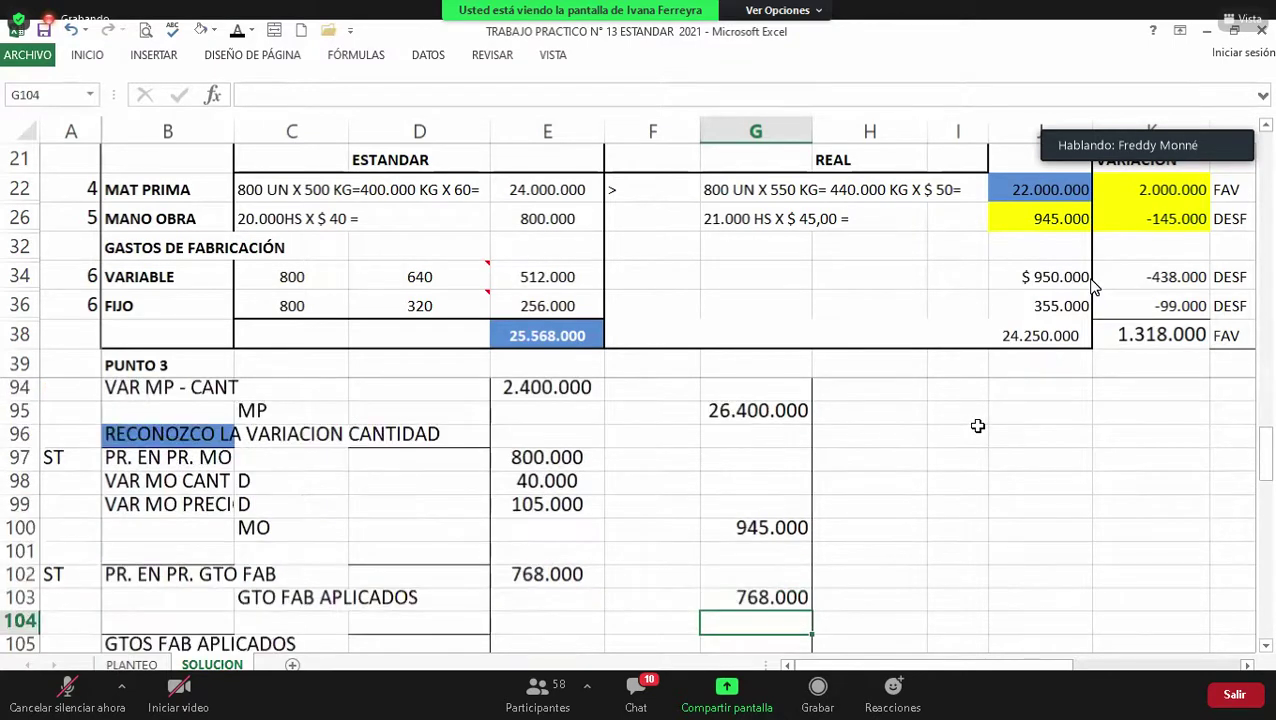
pyautogui.press('Down')
pyautogui.press('Down')
pyautogui.press('Down')
pyautogui.press('Down')
pyautogui.press('Up')
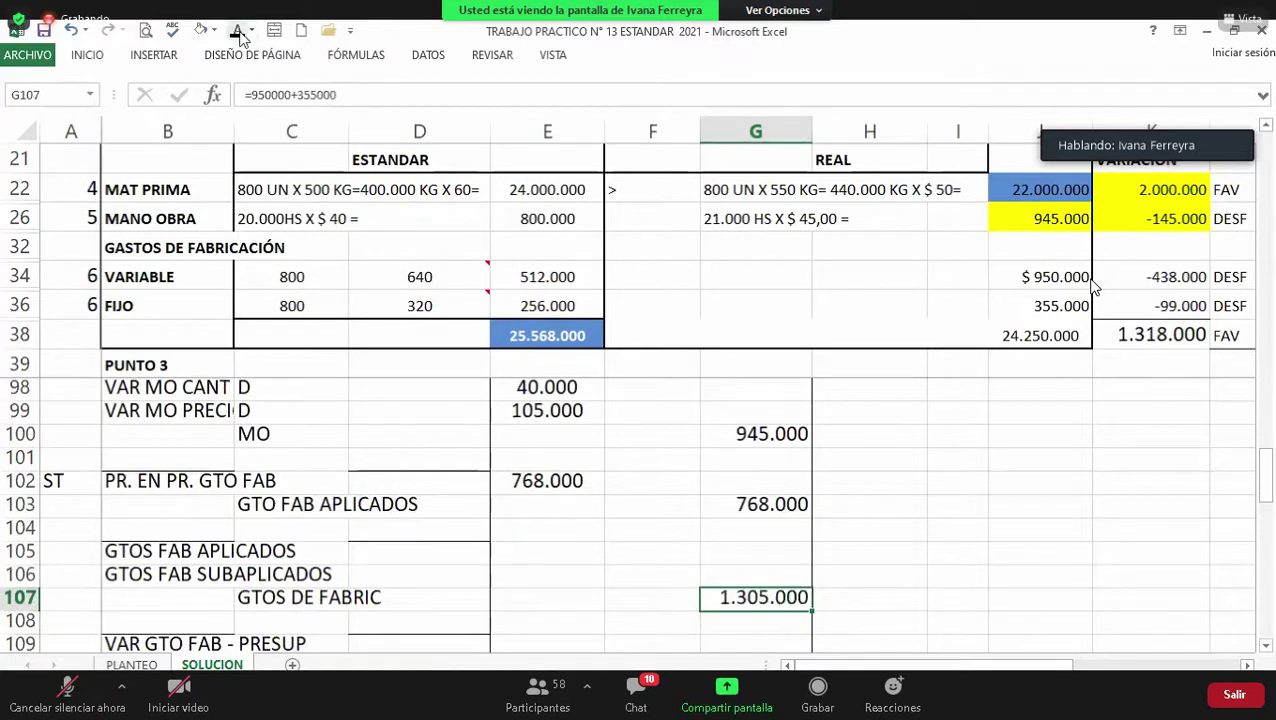
# Step: Make the hidden GTOS FAB APLICADOS amount in E105 and GTOS FAB SUBAPLICADOS amount in E106 visible with a black font
pyautogui.press('Left')
pyautogui.press('Left')
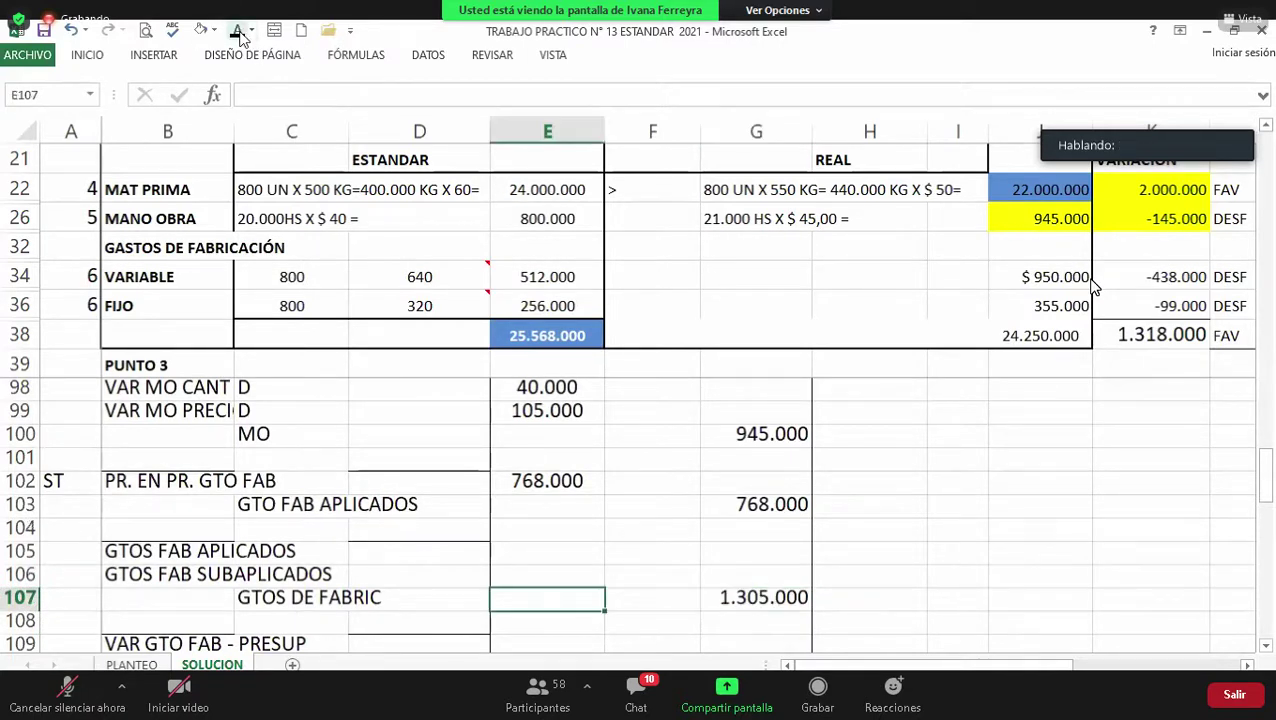
pyautogui.press('Up')
pyautogui.press('Up')
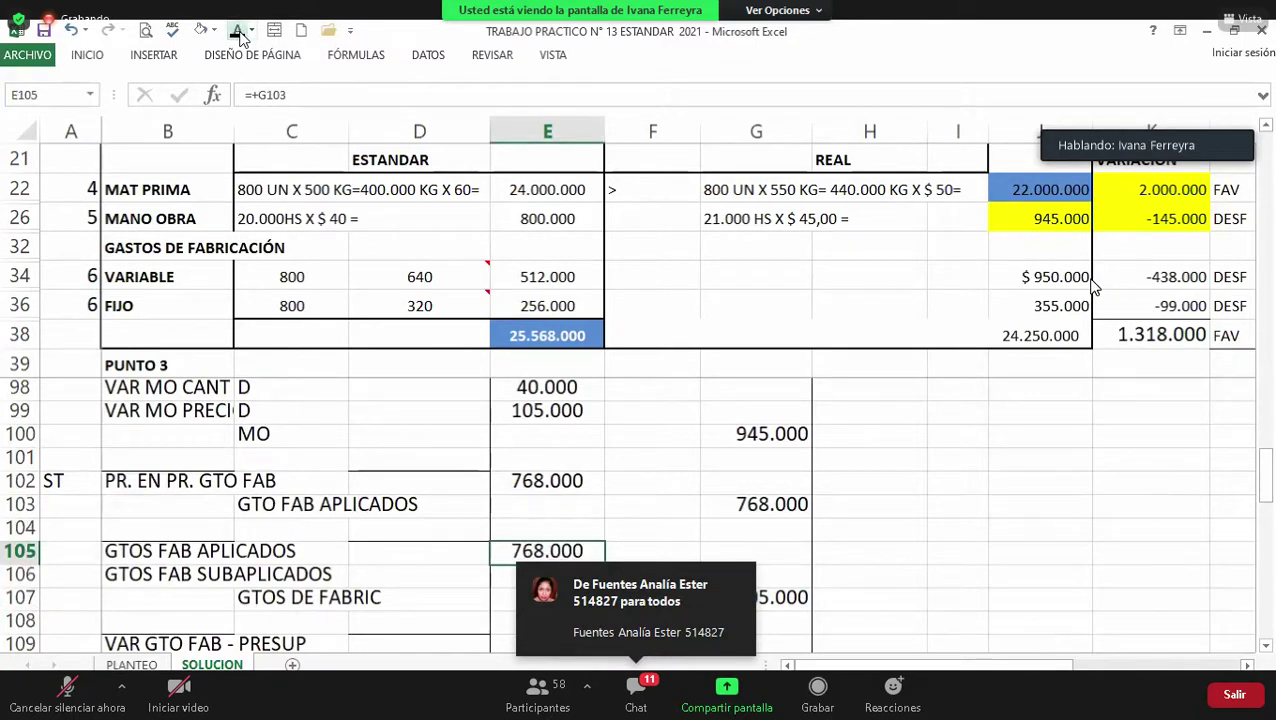
pyautogui.press('Down')
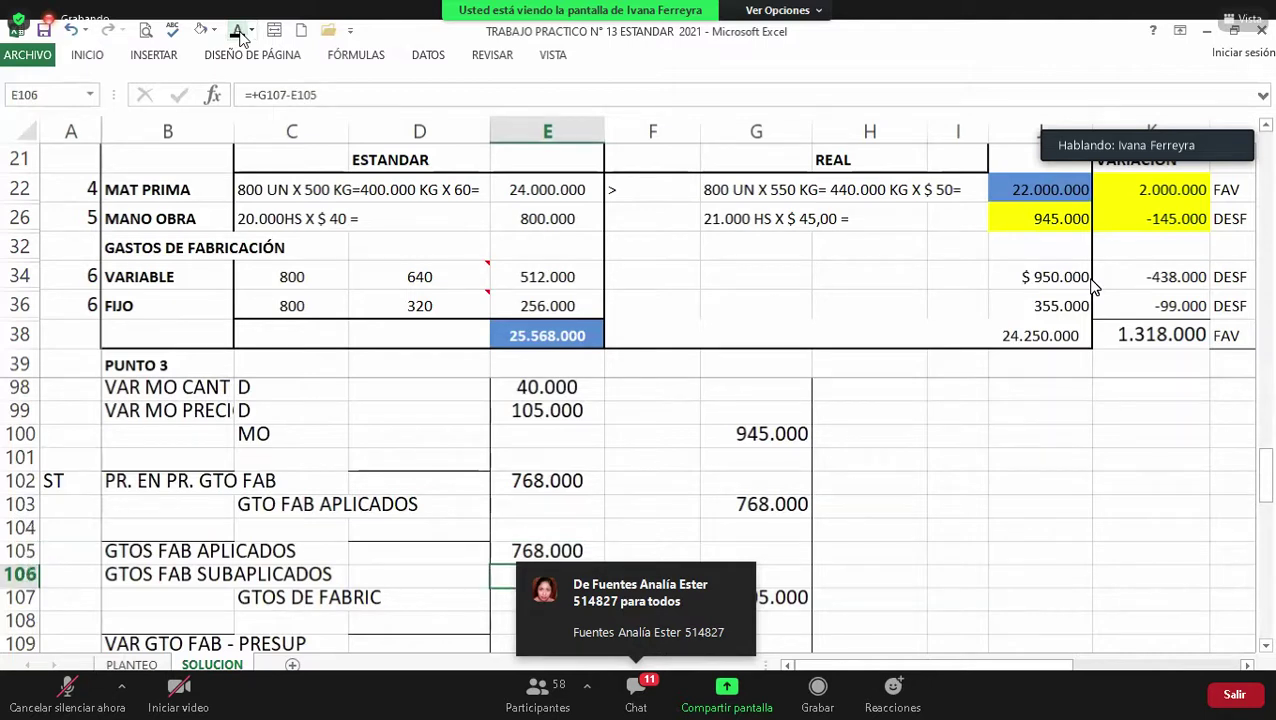
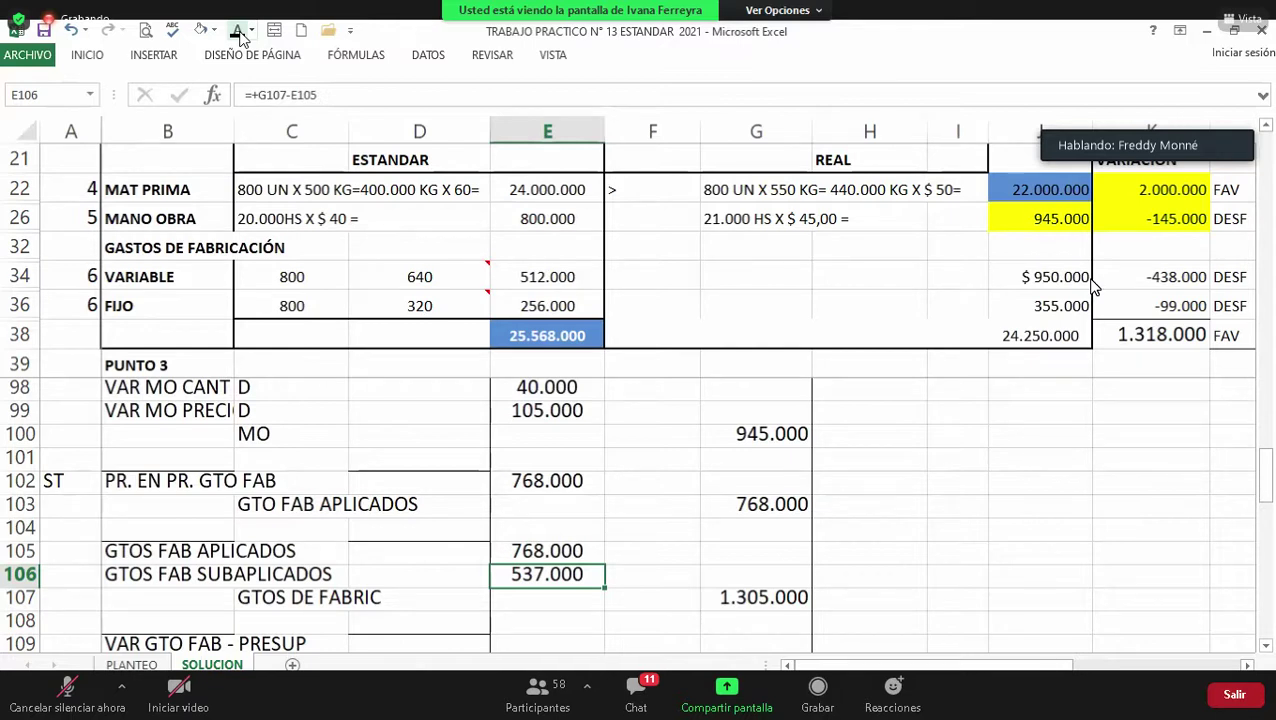
# Step: Review the GTOS FAB APLICADOS and GTOS FAB SUBAPLICADOS formulas in E105 and E106 against the GTOS DE FABRIC line
pyautogui.press('Down')
pyautogui.press('Down')
pyautogui.press('Up')
pyautogui.press('Up')
pyautogui.press('Up')
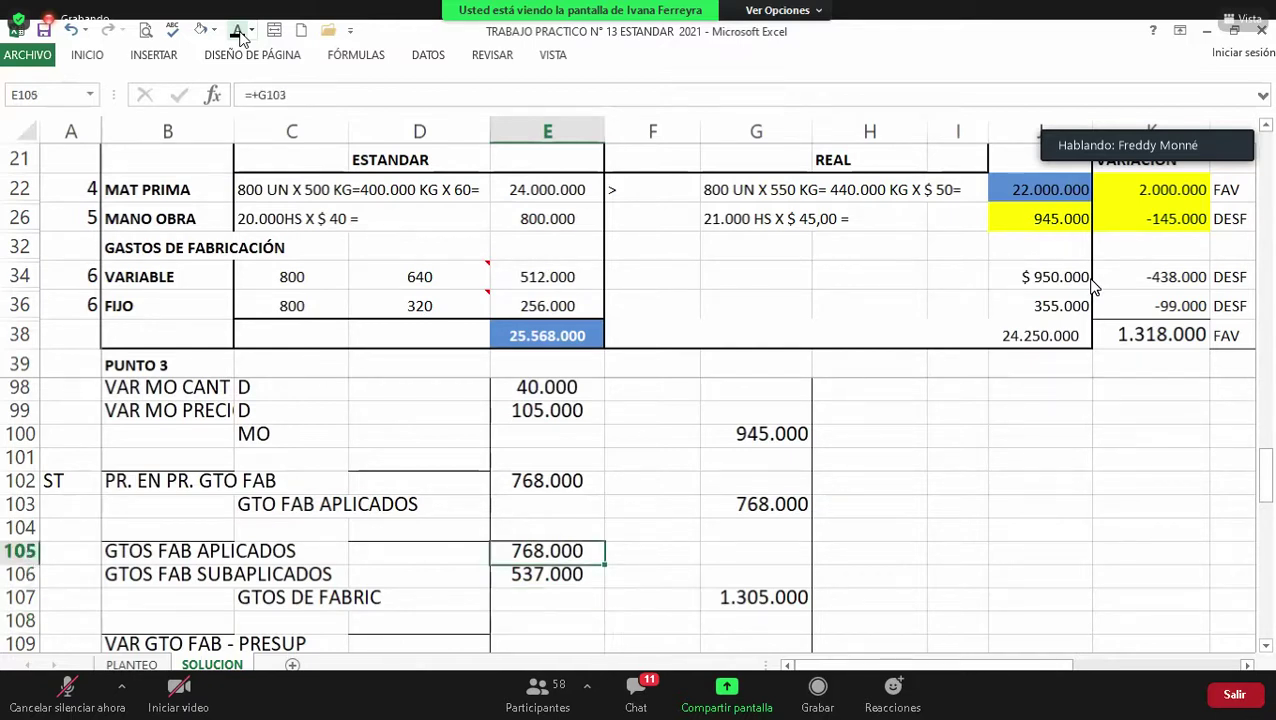
pyautogui.press('Down')
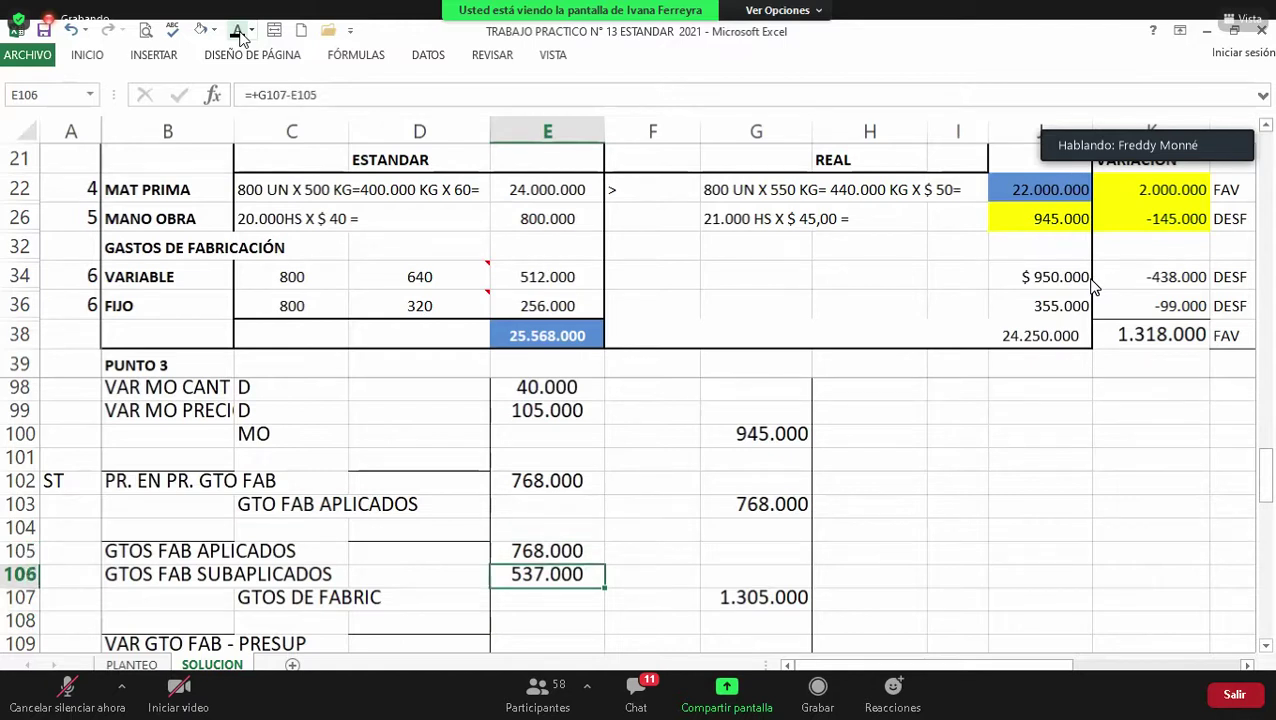
pyautogui.press('Down')
pyautogui.press('Down')
pyautogui.press('Up')
pyautogui.press('Up')
pyautogui.press('Down')
pyautogui.press('Up')
pyautogui.press('Down')
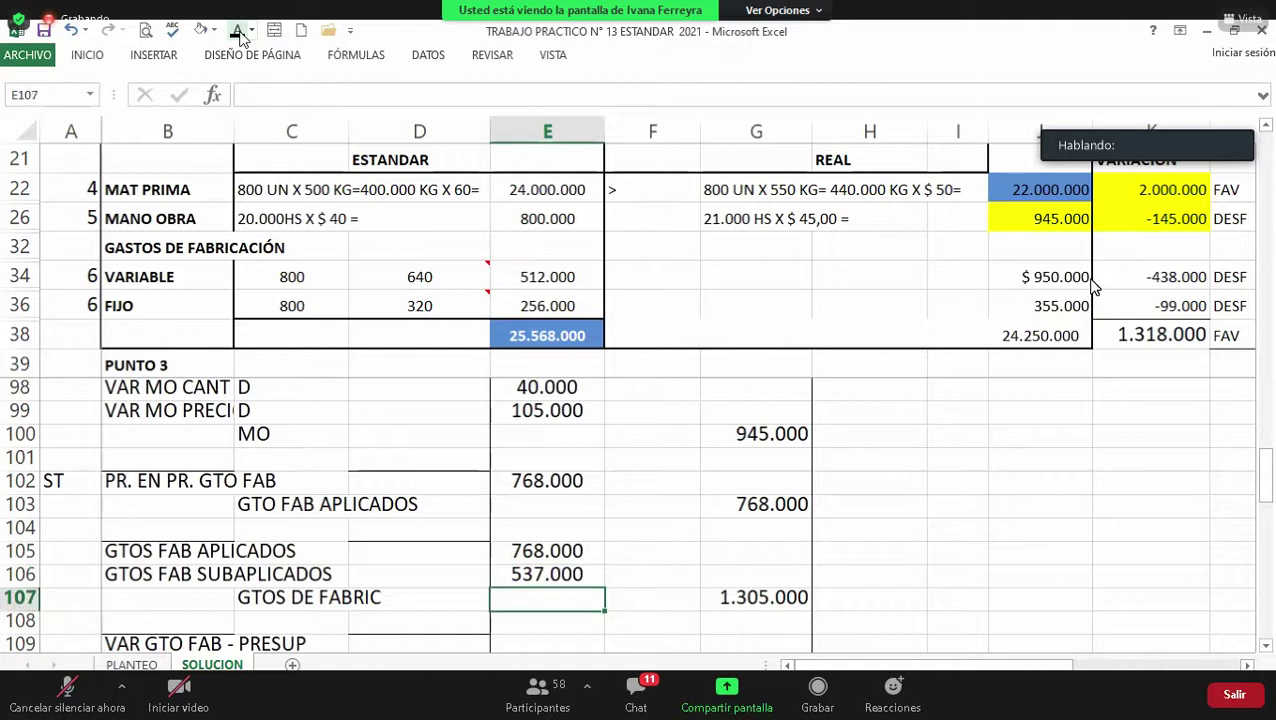
pyautogui.press('Down')
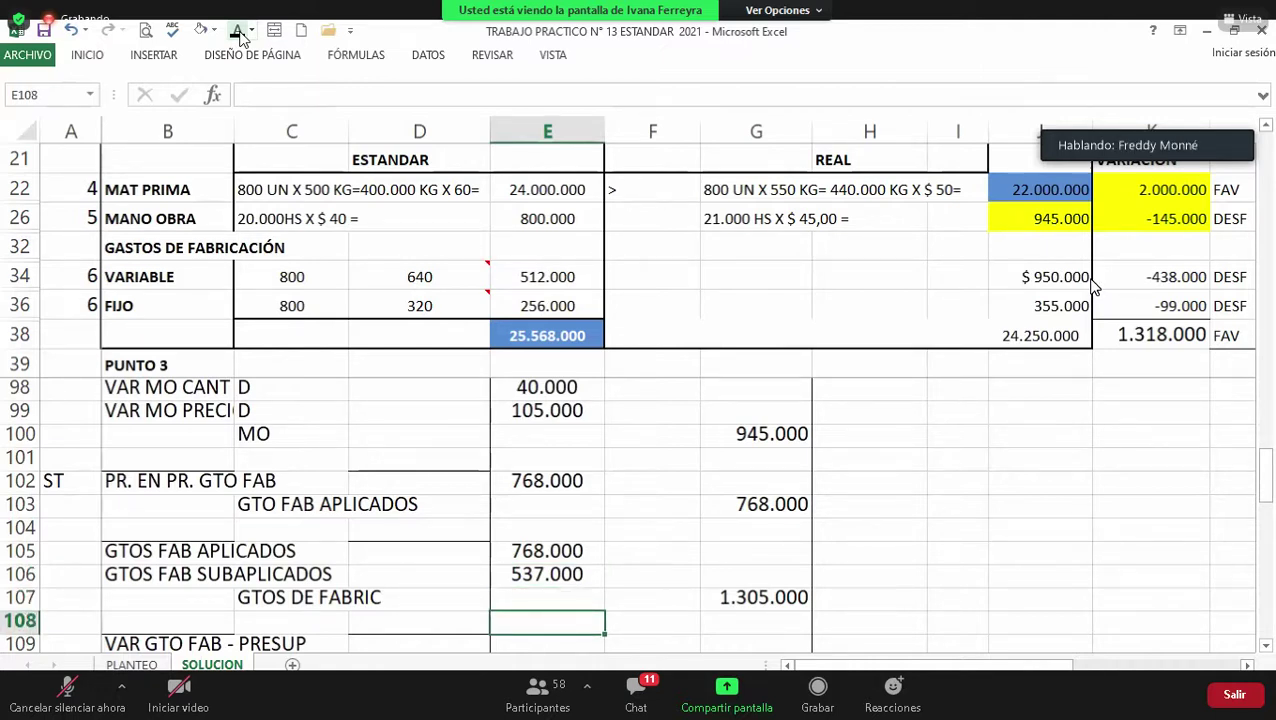
# Step: Highlight the standard PR. EN PR. GTO FAB line, cells A102 to E102, with a yellow fill
pyautogui.press('Up')
pyautogui.press('Left')
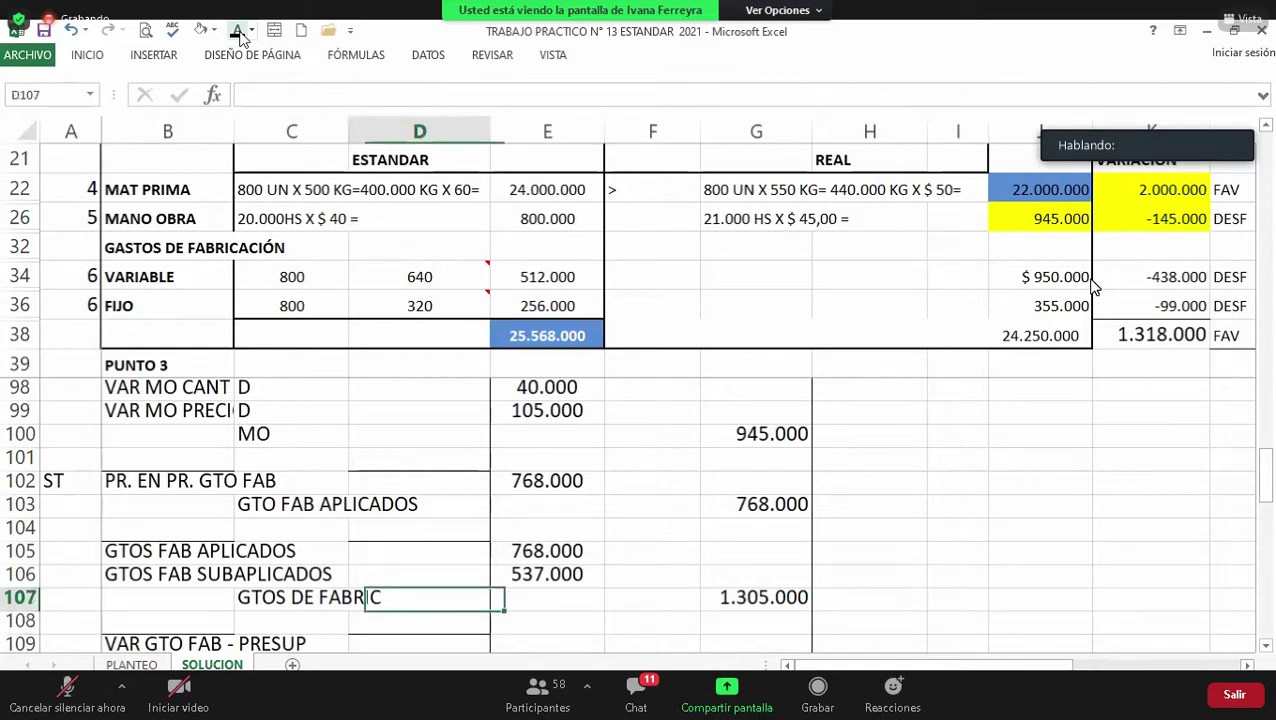
pyautogui.press('Left')
pyautogui.press('Up')
pyautogui.press('Up')
pyautogui.press('Up')
pyautogui.press('Up')
pyautogui.press('Up')
pyautogui.press('Left')
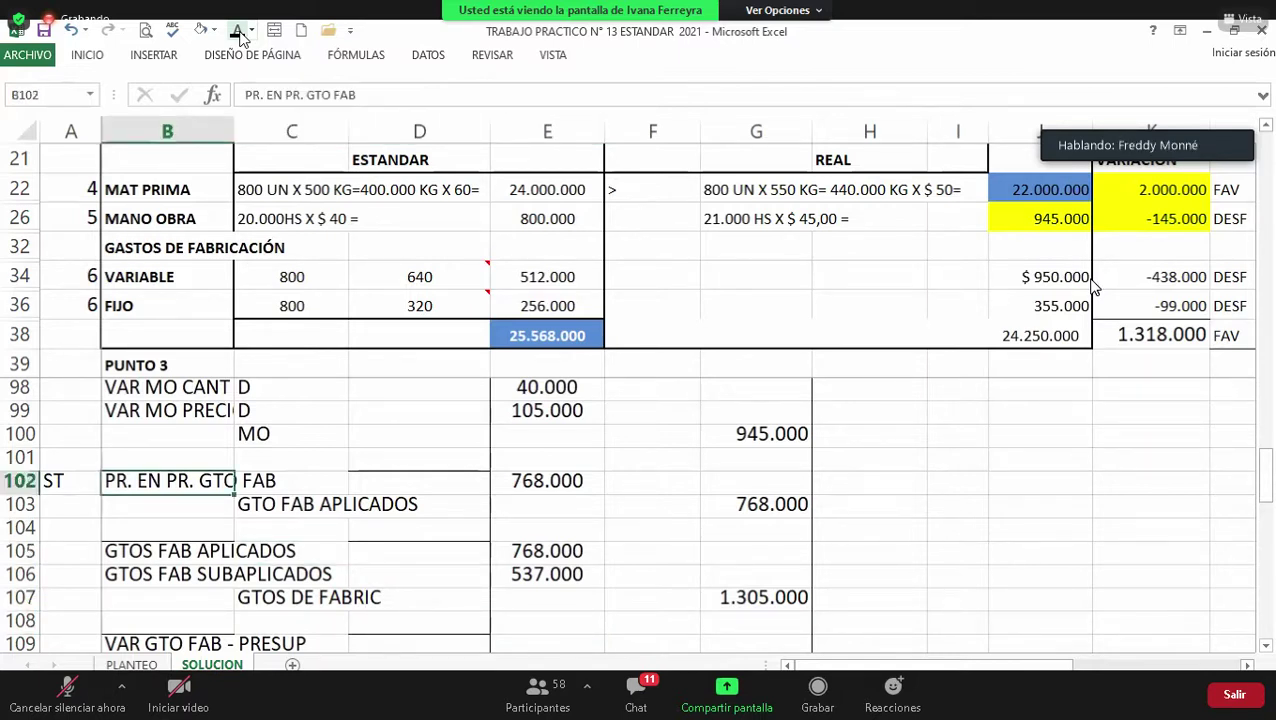
pyautogui.press('Left')
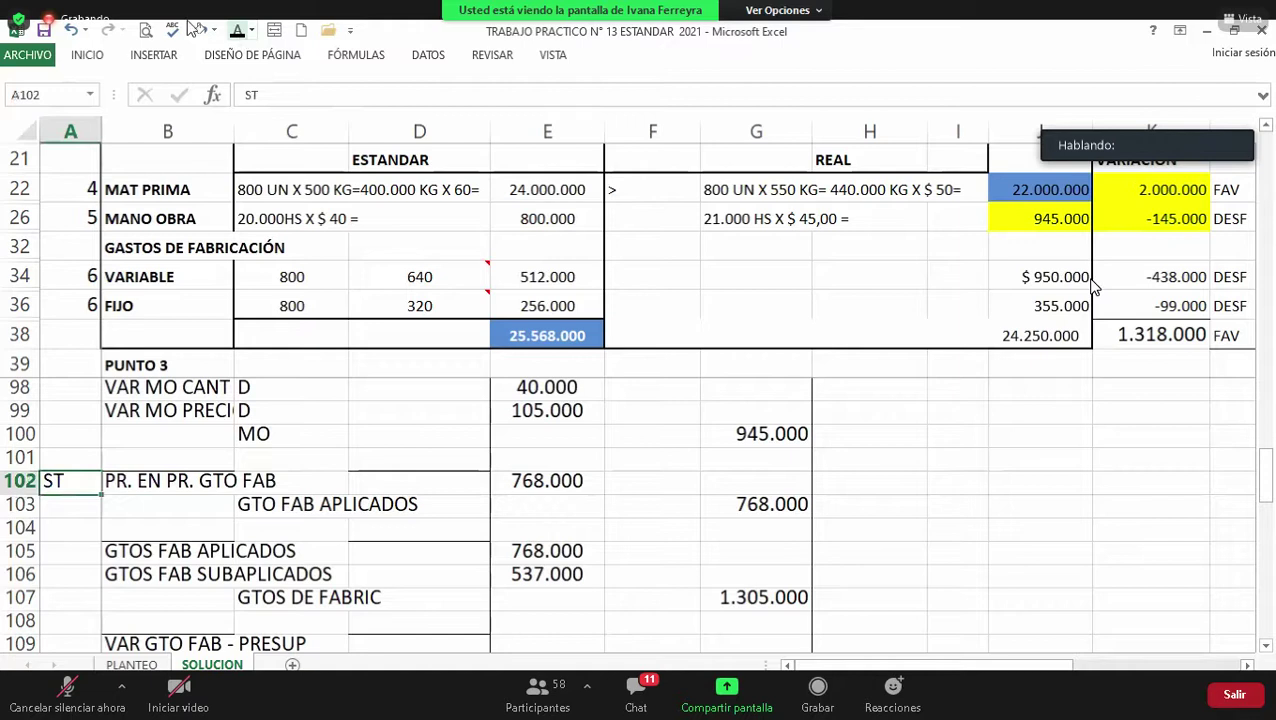
pyautogui.hotkey('shift', 'Right')
pyautogui.hotkey('shift', 'Right')
pyautogui.hotkey('shift', 'Right')
pyautogui.hotkey('shift', 'Right')
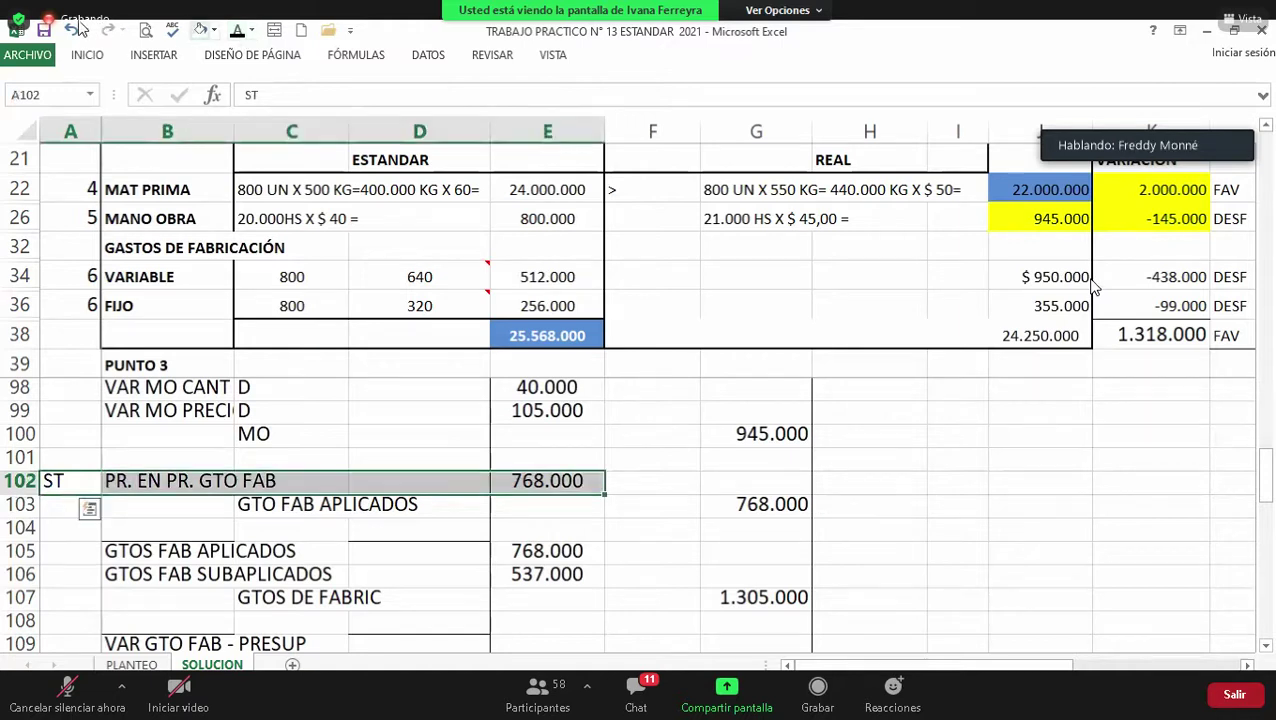
pyautogui.click(209, 31)
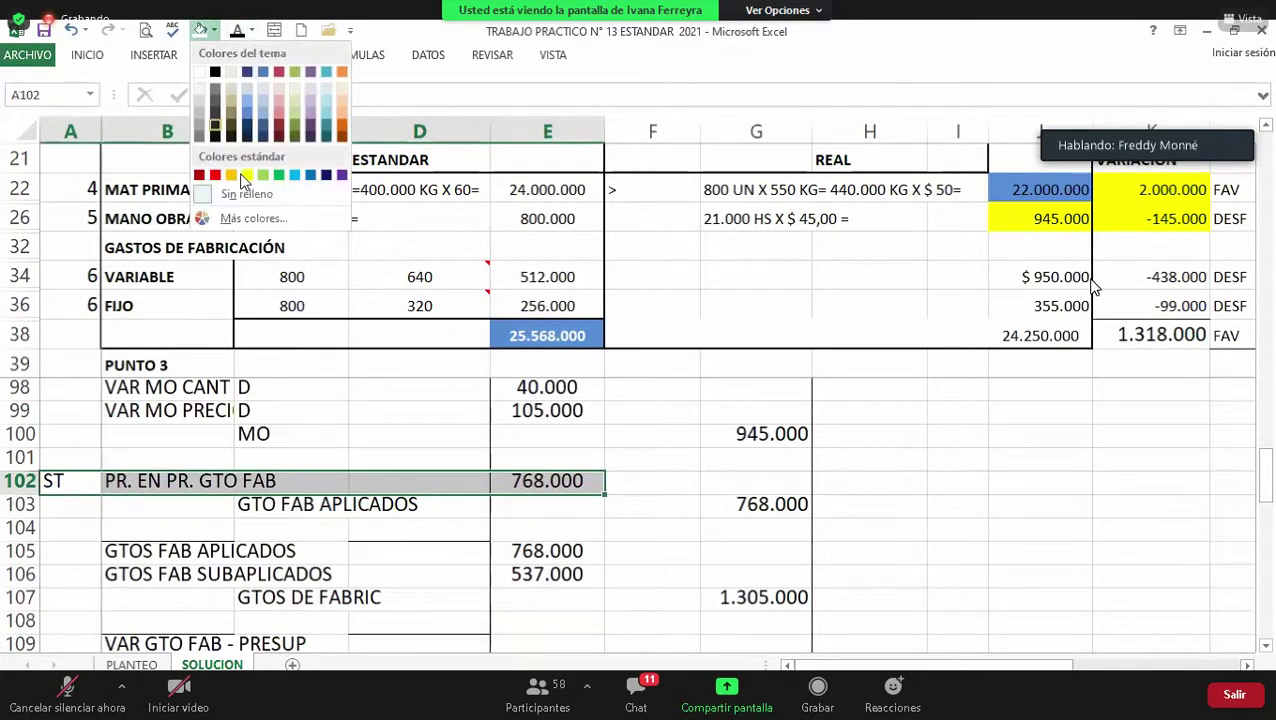
pyautogui.click(241, 174)
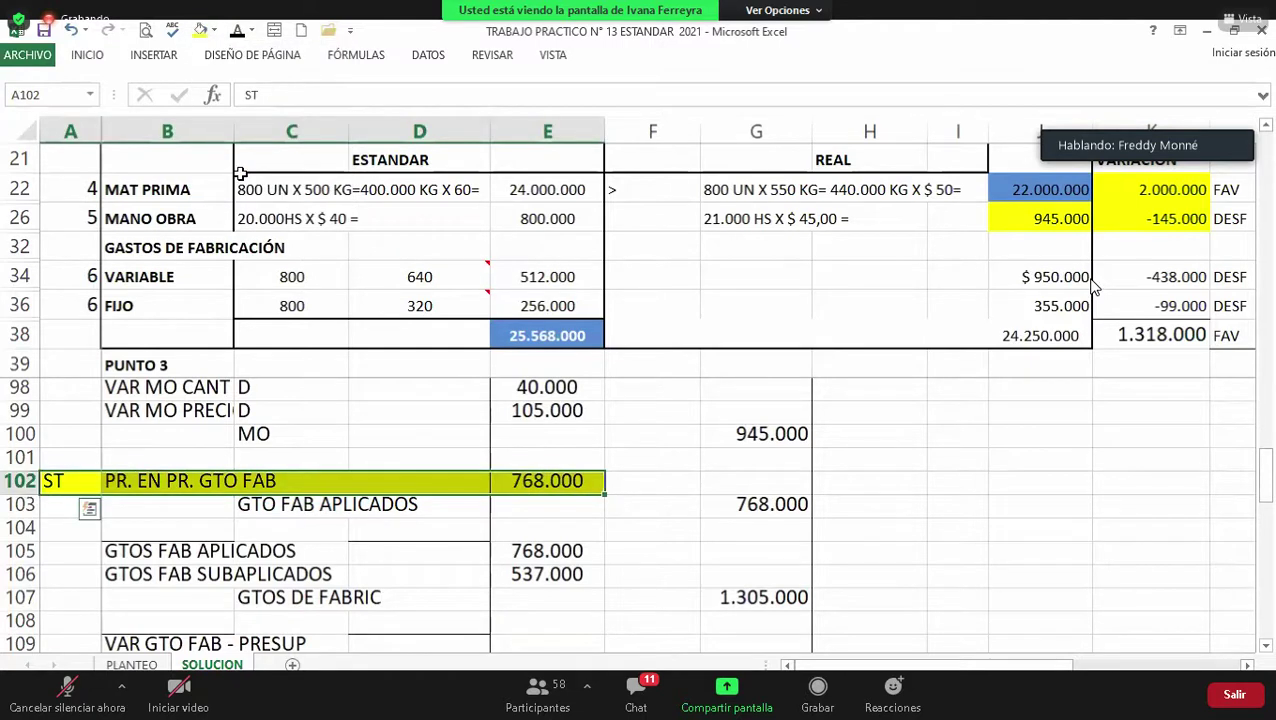
# Step: Compare the PR. EN PR. GTO FAB formula in E102 with the GTOS FAB SUBAPLICADOS formula in E106
pyautogui.press('Down')
pyautogui.press('Down')
pyautogui.press('Down')
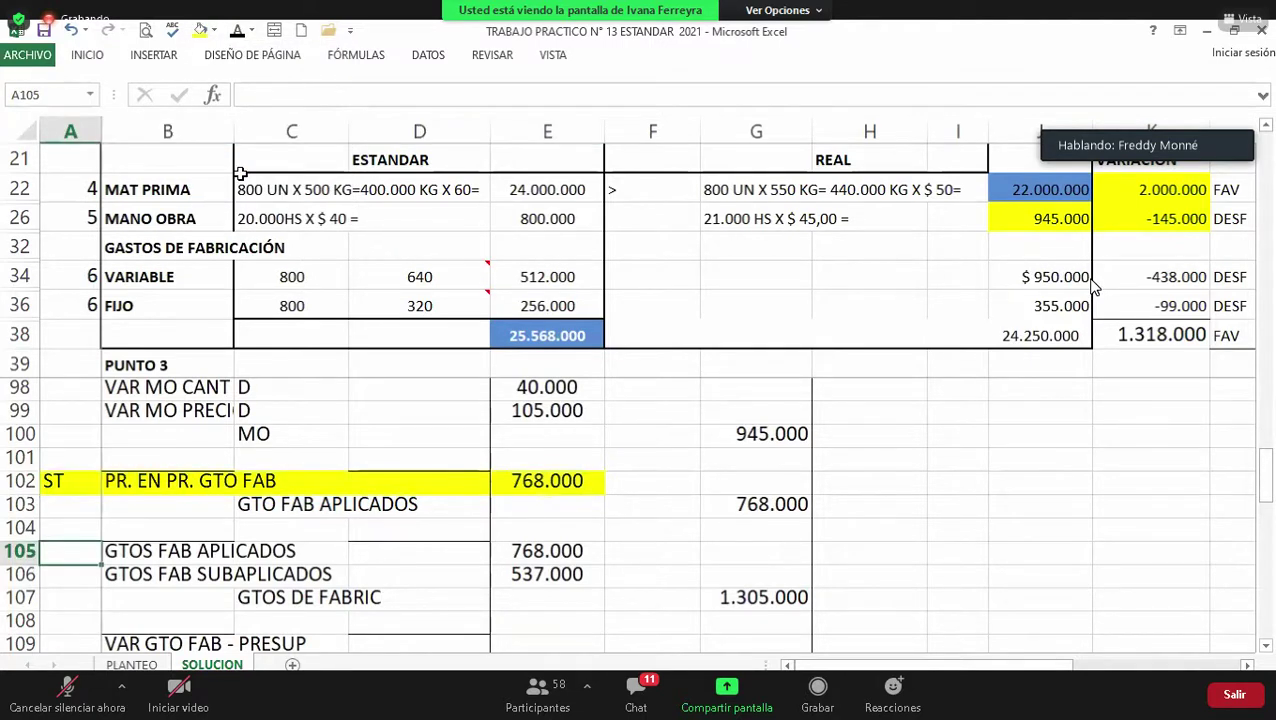
pyautogui.press('Down')
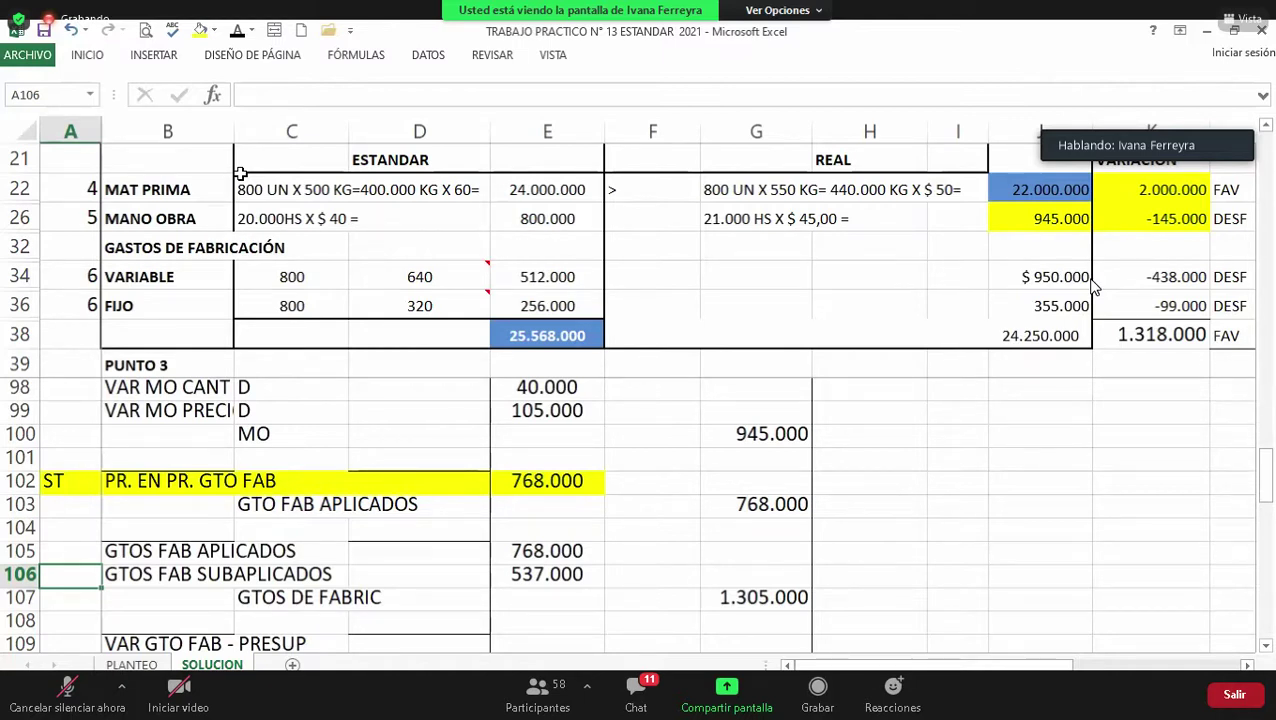
pyautogui.press('Up')
pyautogui.press('Up')
pyautogui.press('Up')
pyautogui.press('Up')
pyautogui.press('Right')
pyautogui.press('Right')
pyautogui.press('Right')
pyautogui.press('Right')
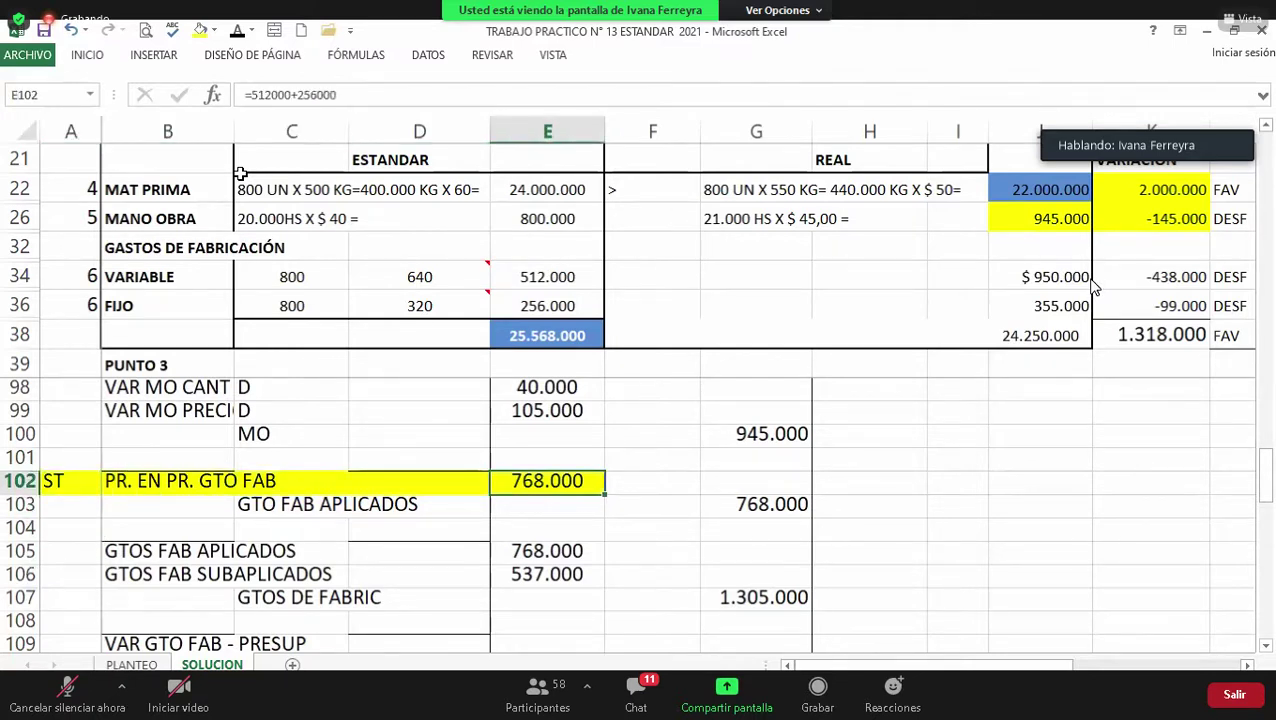
pyautogui.press('Down')
pyautogui.press('Down')
pyautogui.press('Down')
pyautogui.press('Down')
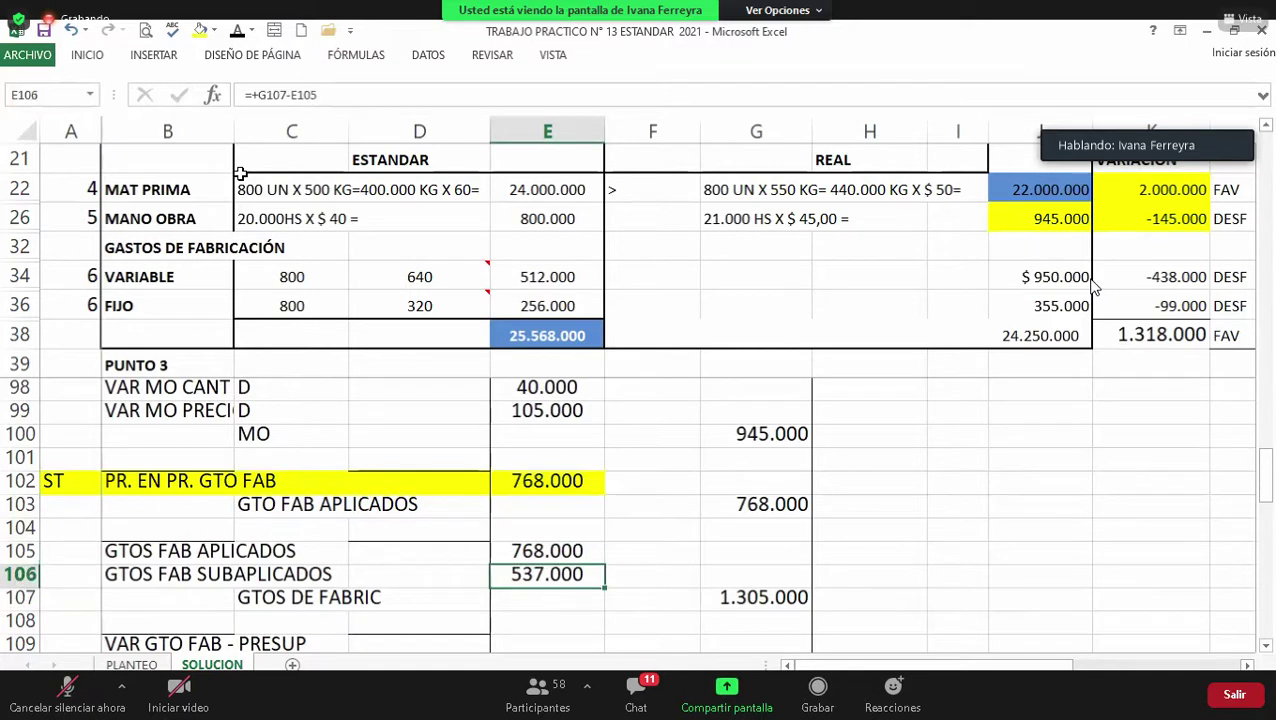
# Step: Check the hidden VAR GTO FAB - CAPAC amount in E110 and return to the GTOS FAB SUBAPLICADOS amount in E106
pyautogui.press('Down')
pyautogui.press('Down')
pyautogui.press('Down')
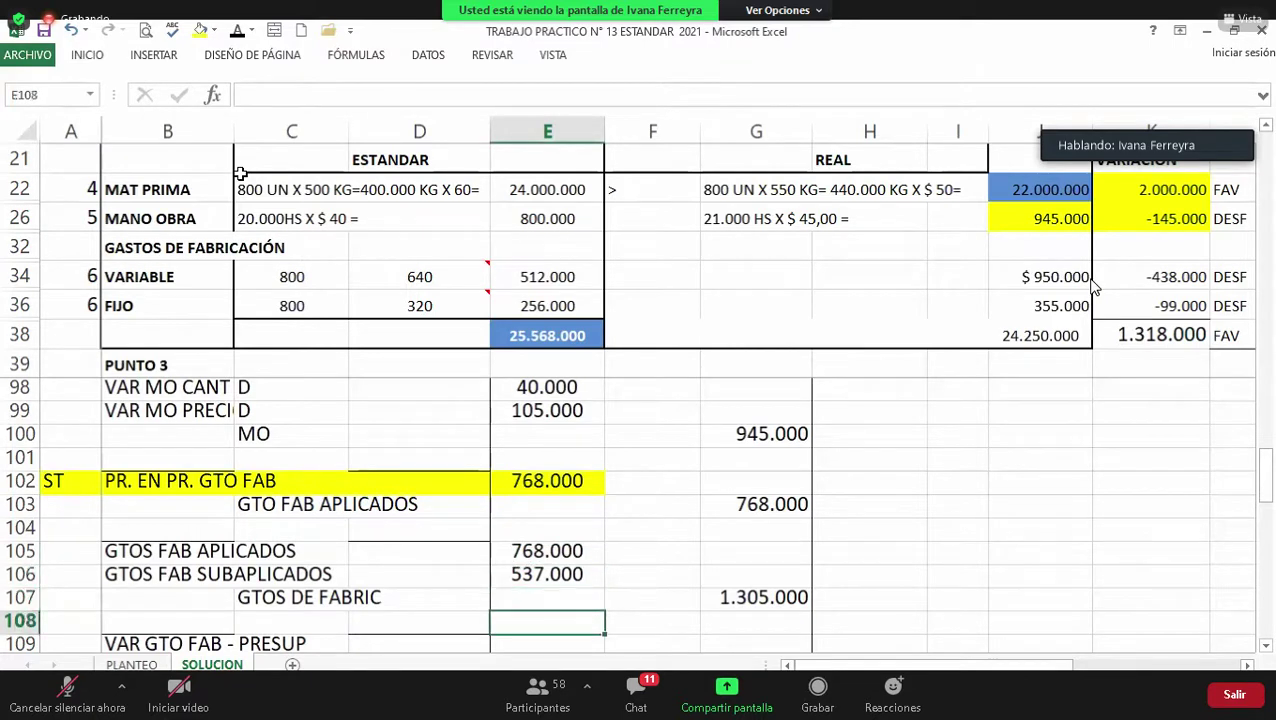
pyautogui.press('Down')
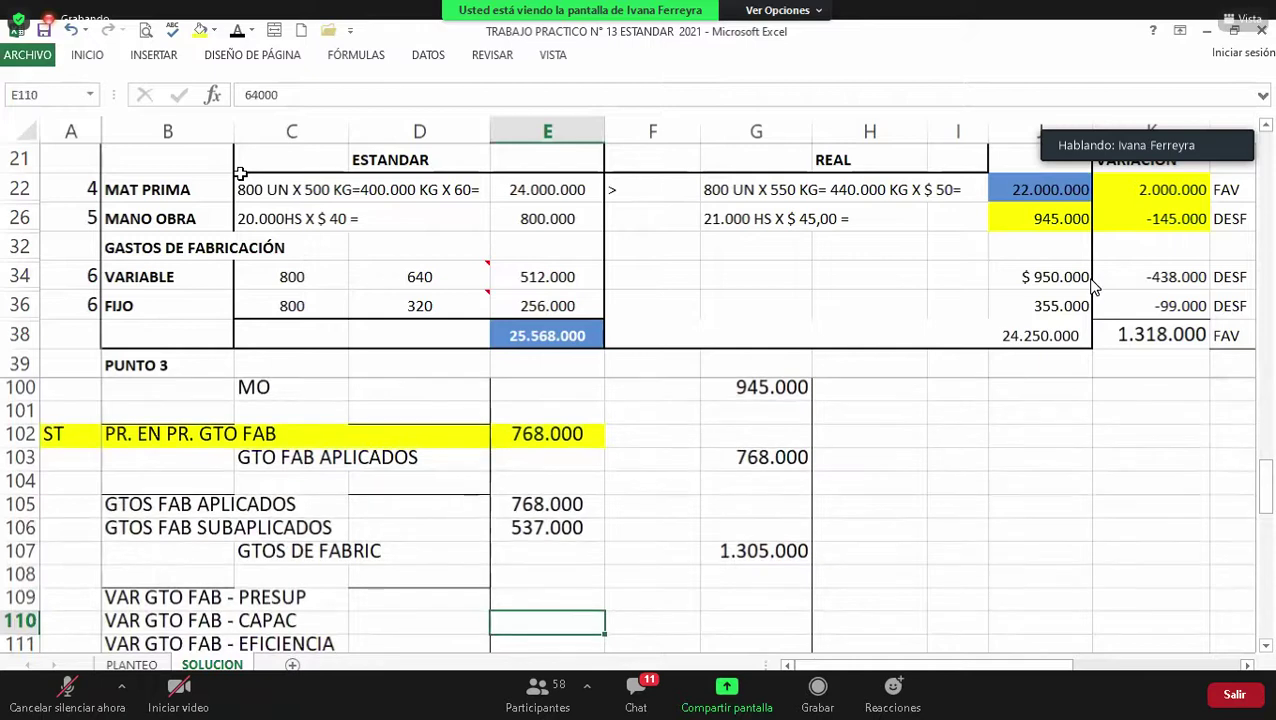
pyautogui.press('Up')
pyautogui.press('Up')
pyautogui.press('Up')
pyautogui.press('Up')
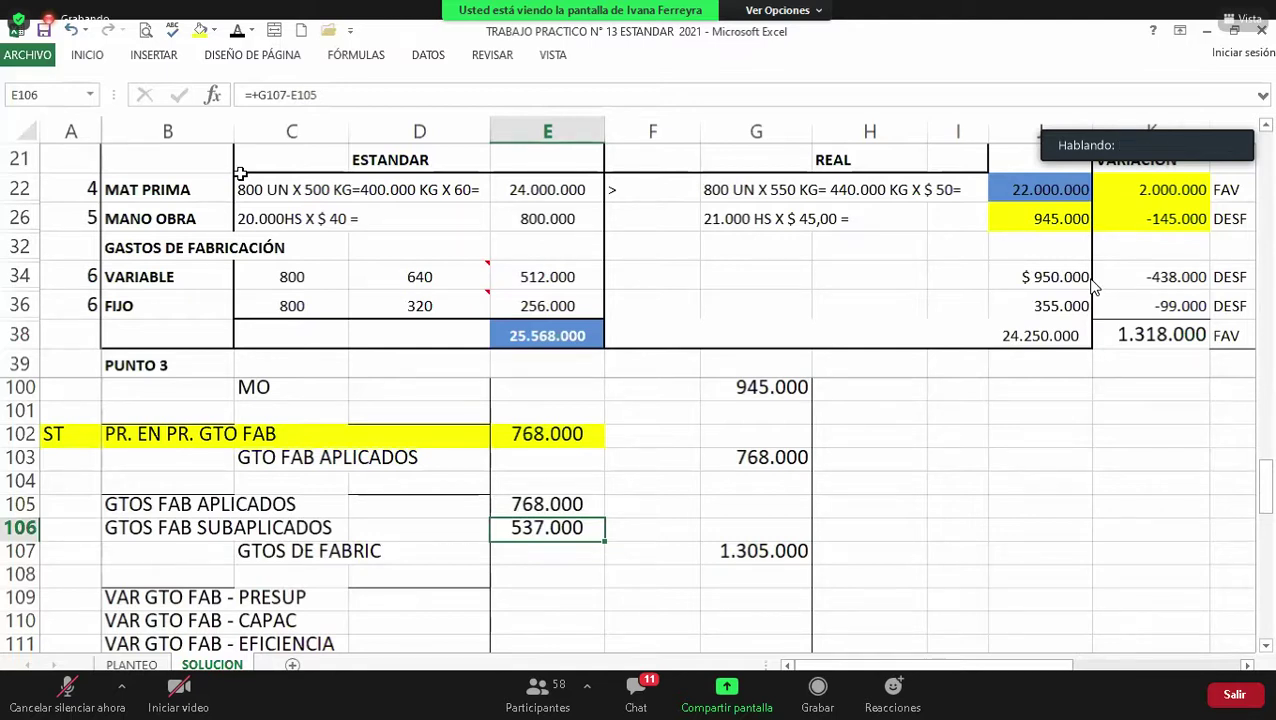
pyautogui.press('Down')
pyautogui.press('Down')
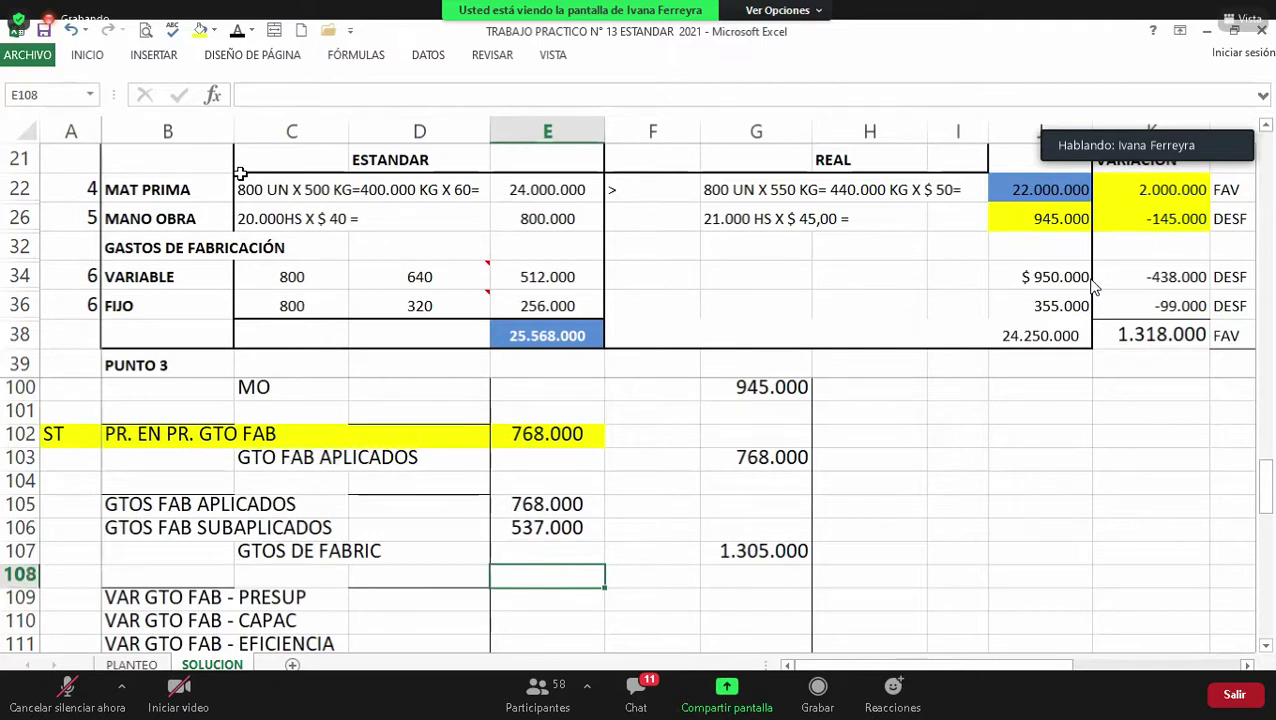
# Step: Go back up the journal to the VAR MP - CANT amount in E94
pyautogui.press('Up')
pyautogui.press('Up')
pyautogui.press('Up')
pyautogui.press('Up')
pyautogui.press('Up')
pyautogui.press('Up')
pyautogui.press('Up')
pyautogui.press('Up')
pyautogui.press('Up')
pyautogui.press('Up')
pyautogui.press('Up')
pyautogui.press('Up')
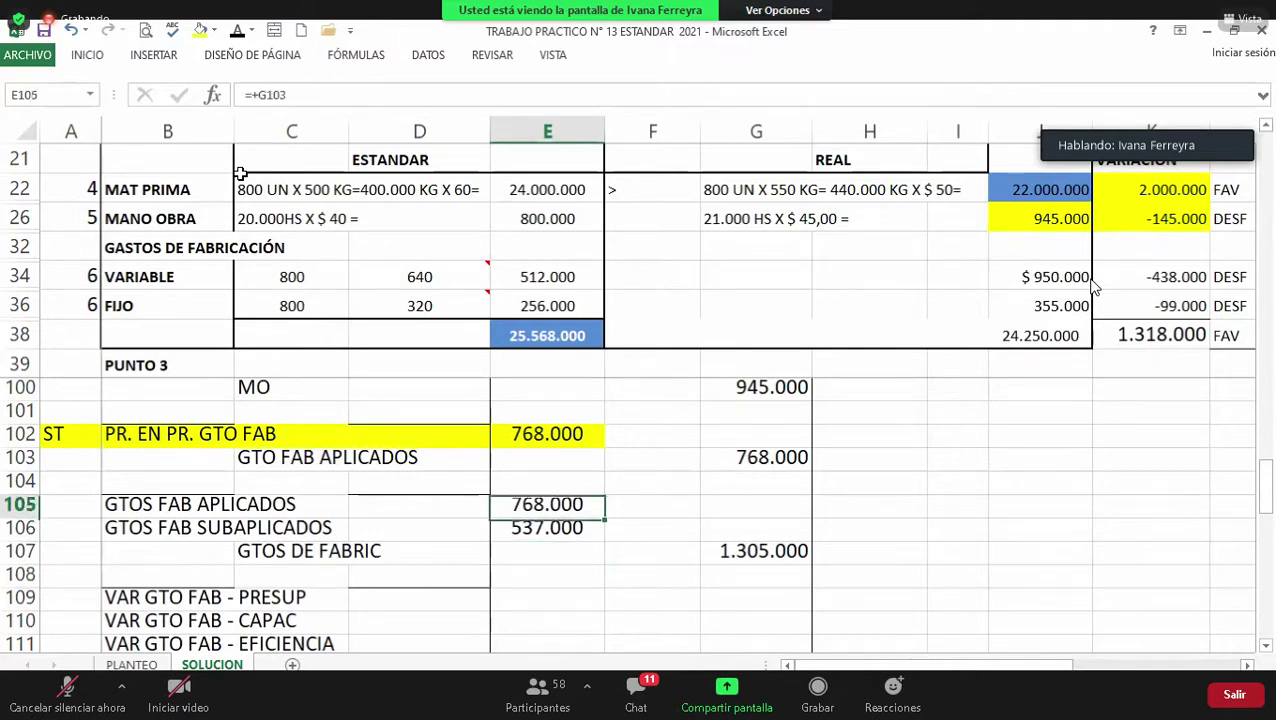
pyautogui.press('Up')
pyautogui.press('Up')
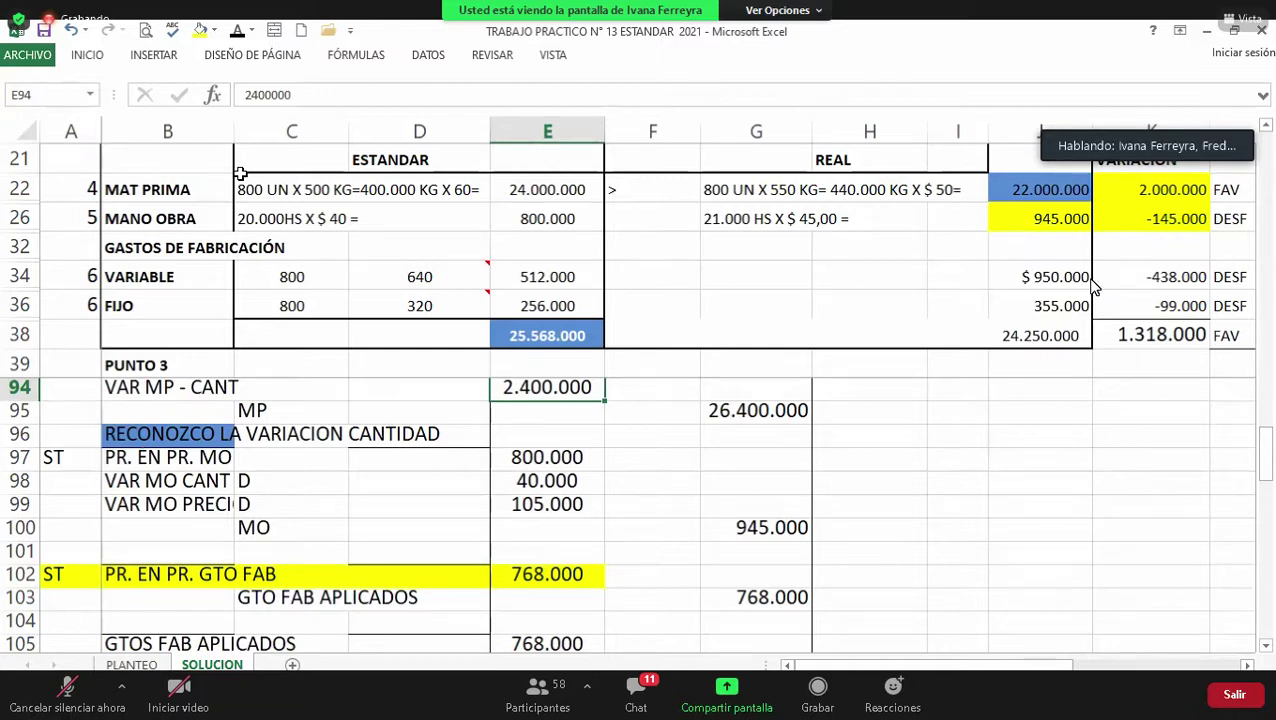
# Step: Go through the labour and overhead entries from row 95 down to the GTOS FAB SUBAPLICADOS formula in E106
pyautogui.press('Down')
pyautogui.press('Down')
pyautogui.press('Down')
pyautogui.press('Down')
pyautogui.press('Down')
pyautogui.press('Down')
pyautogui.press('Down')
pyautogui.press('Down')
pyautogui.press('Down')
pyautogui.press('Down')
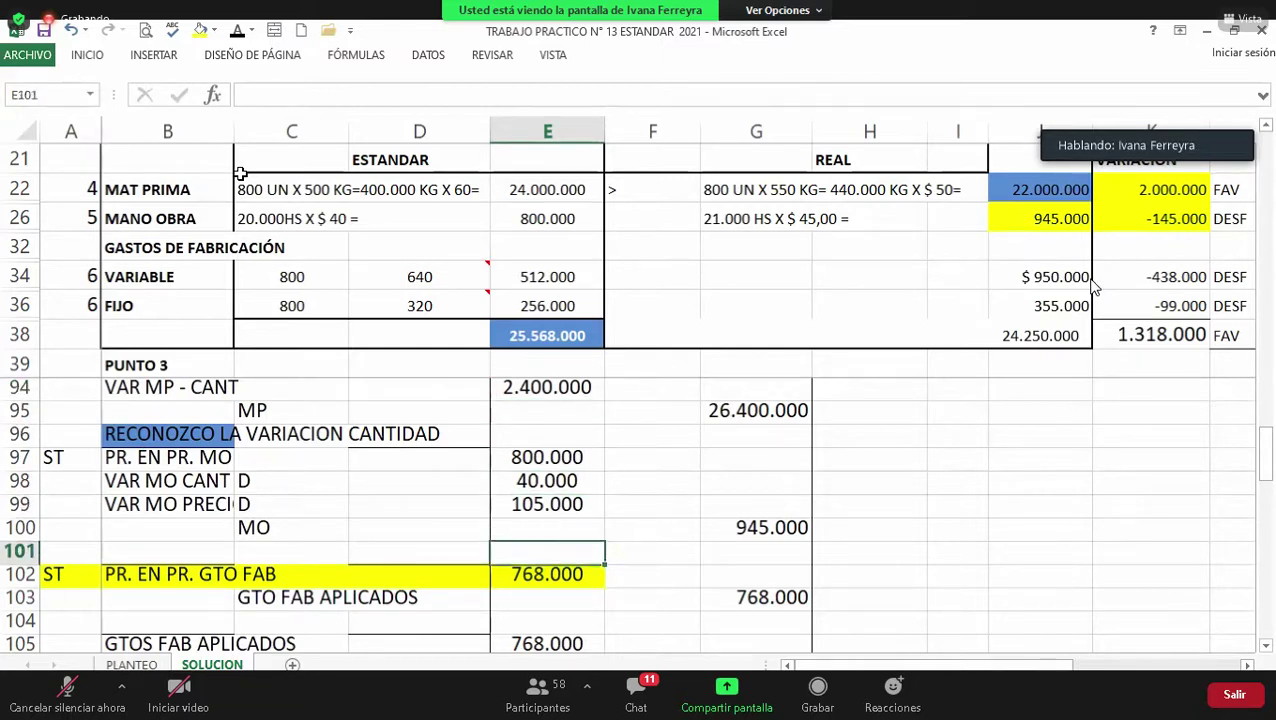
pyautogui.press('Down')
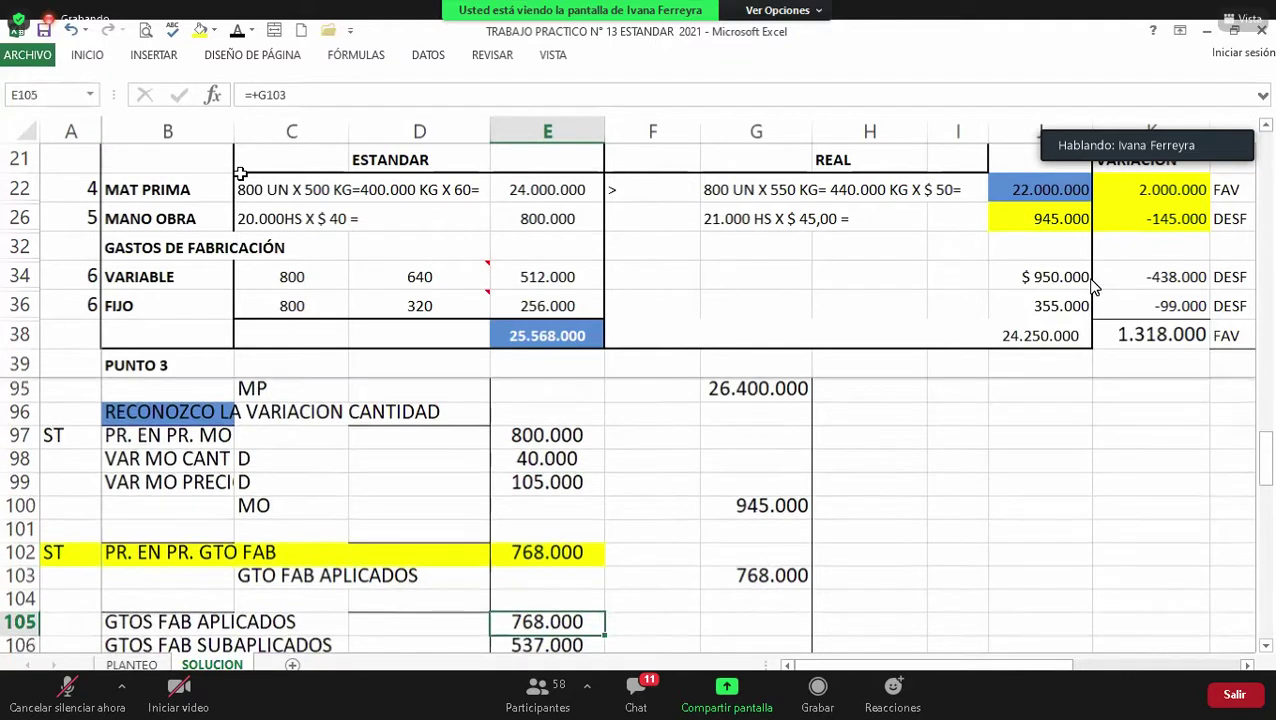
pyautogui.press('Down')
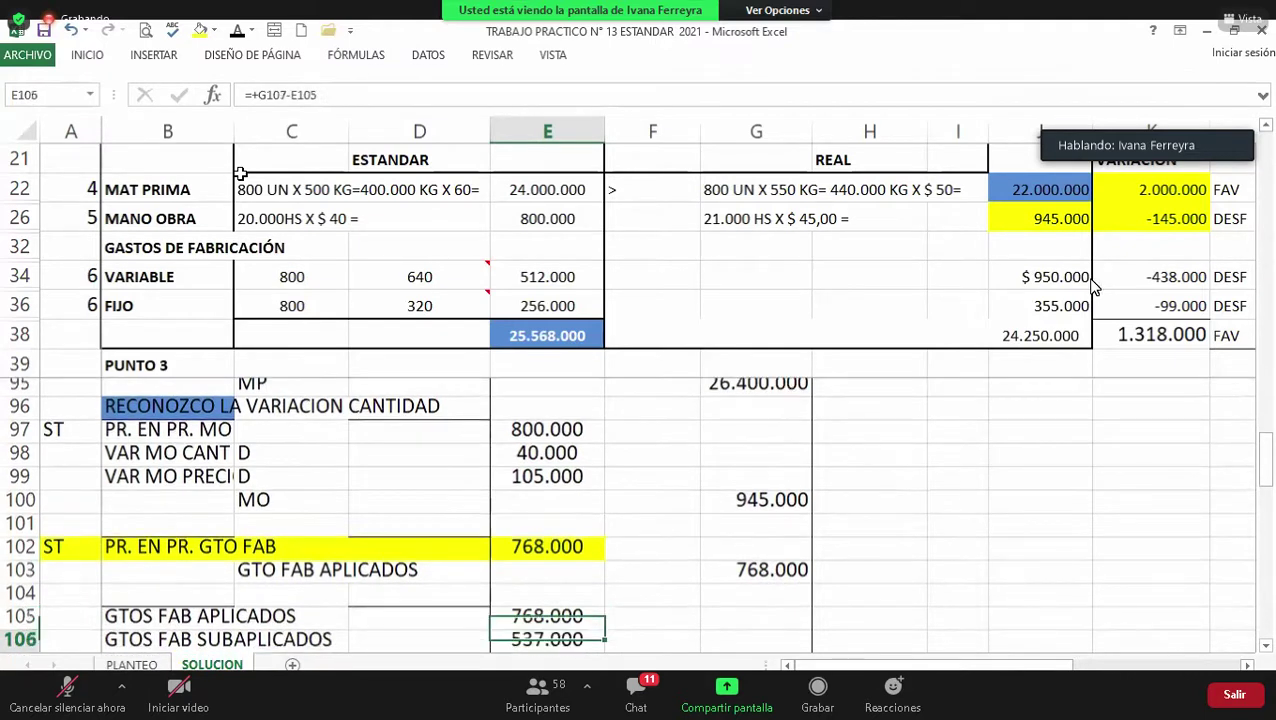
pyautogui.press('Down')
pyautogui.press('Up')
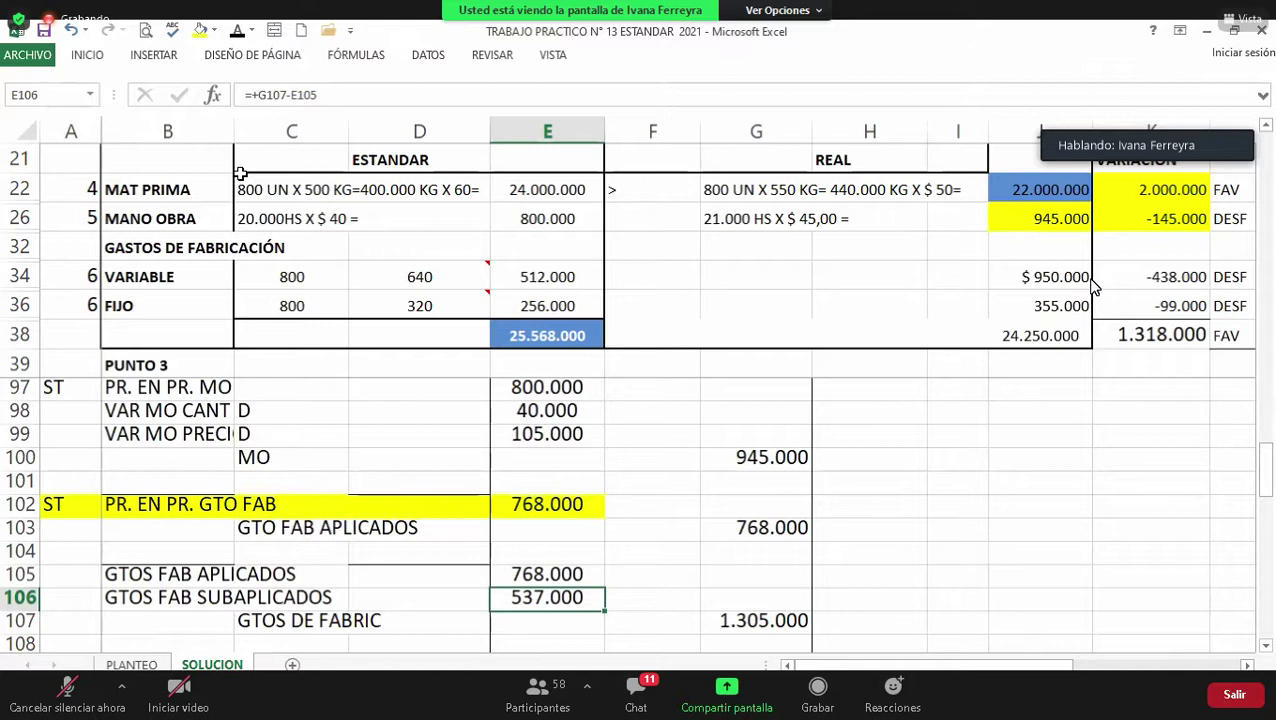
# Step: Reveal the hidden GTOS FAB SUBAPLICADOS credit amount in G112 by giving it the black font colour
pyautogui.press('Down')
pyautogui.press('Down')
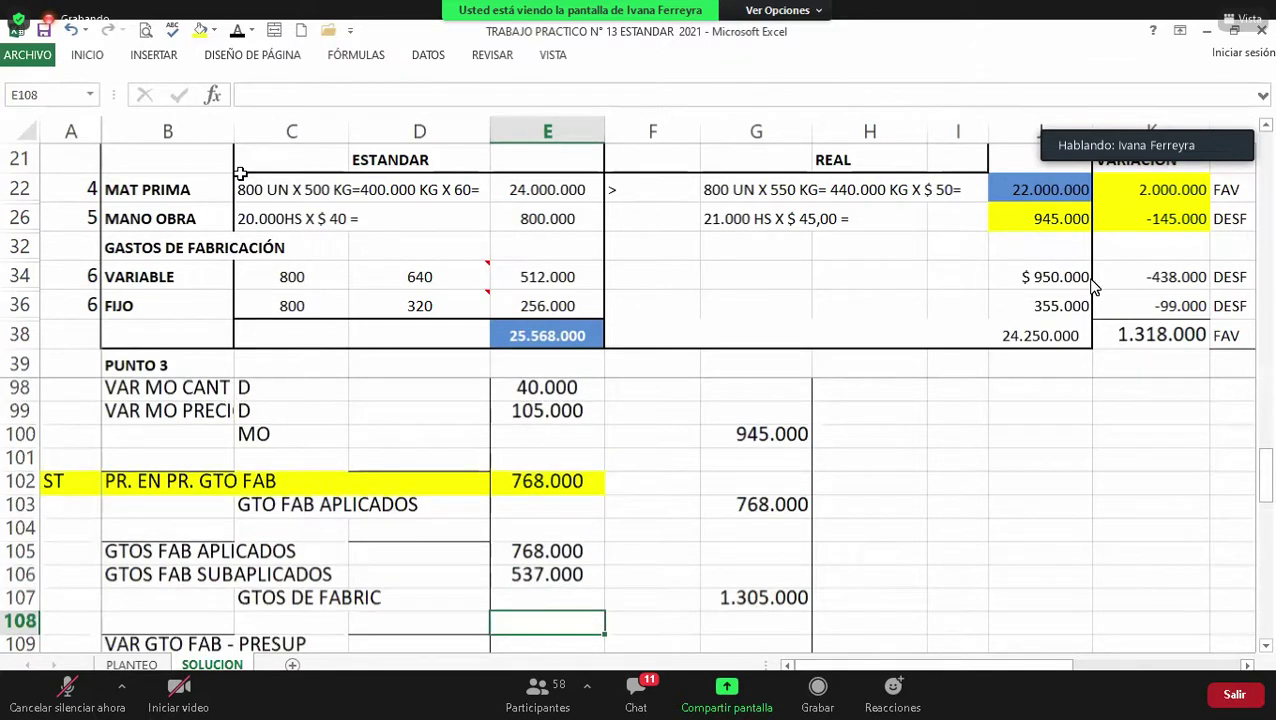
pyautogui.press('Down')
pyautogui.press('Down')
pyautogui.press('Down')
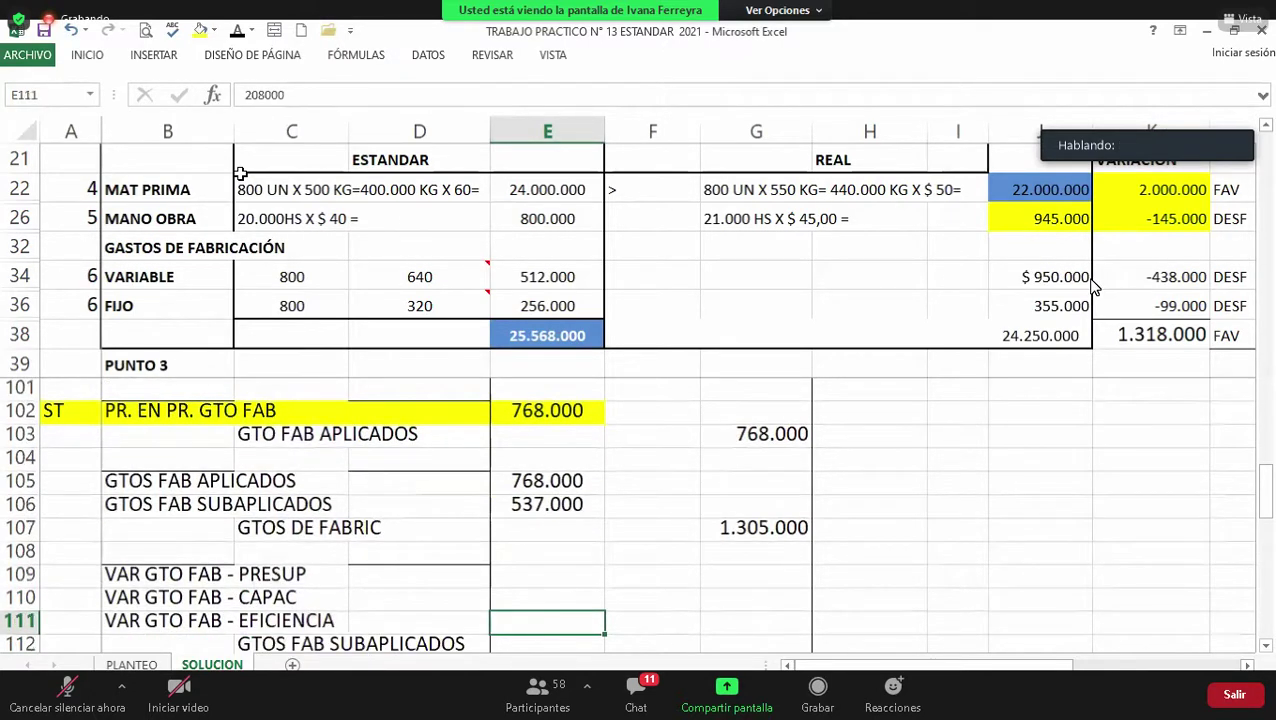
pyautogui.press('Up')
pyautogui.press('Down')
pyautogui.press('Down')
pyautogui.press('Left')
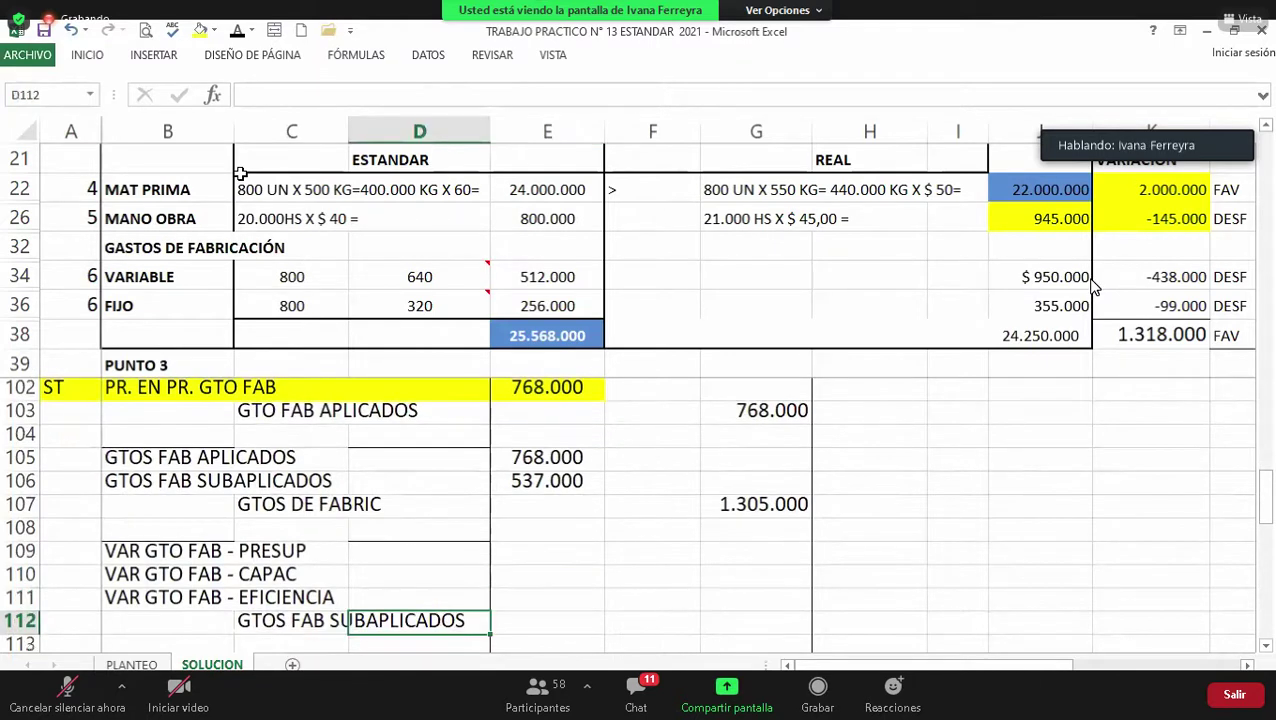
pyautogui.press('Right')
pyautogui.press('Right')
pyautogui.press('Right')
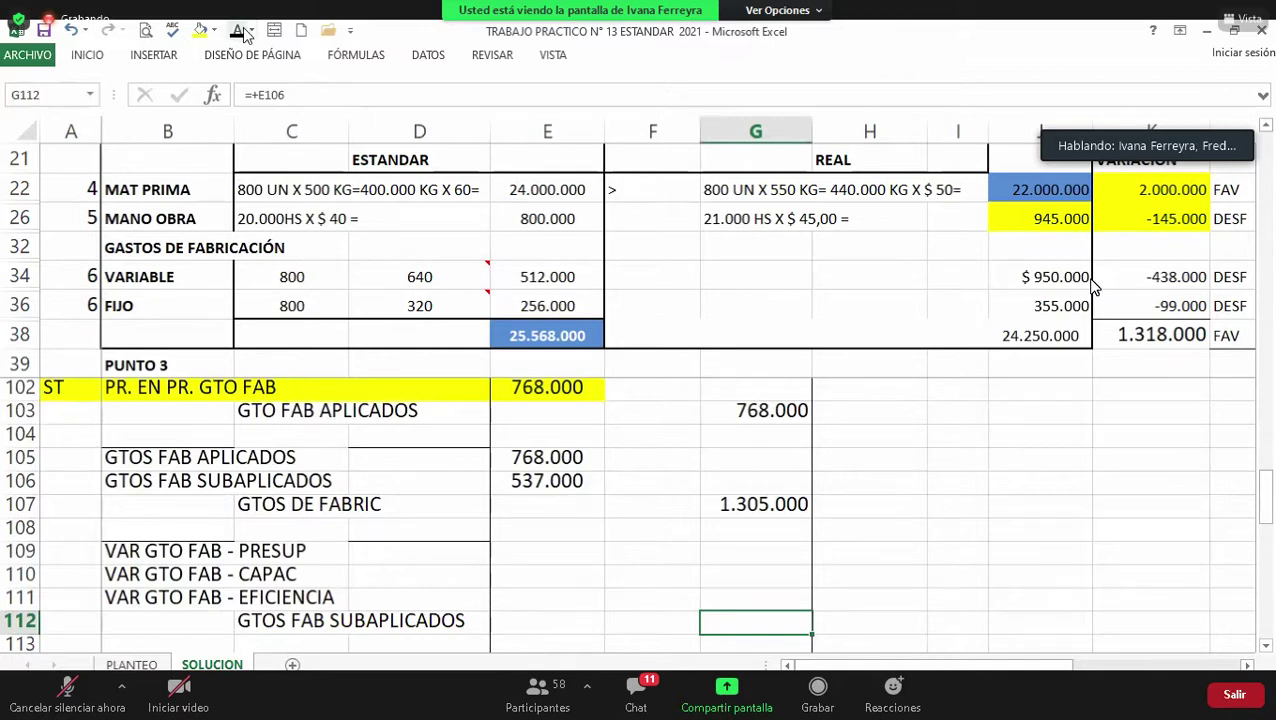
# Step: Reveal the PRESUP, CAPAC and EFICIENCIA variation amounts in E109:E111 by giving them the black font colour
pyautogui.press('Up')
pyautogui.press('Up')
pyautogui.press('Left')
pyautogui.press('Left')
pyautogui.press('Up')
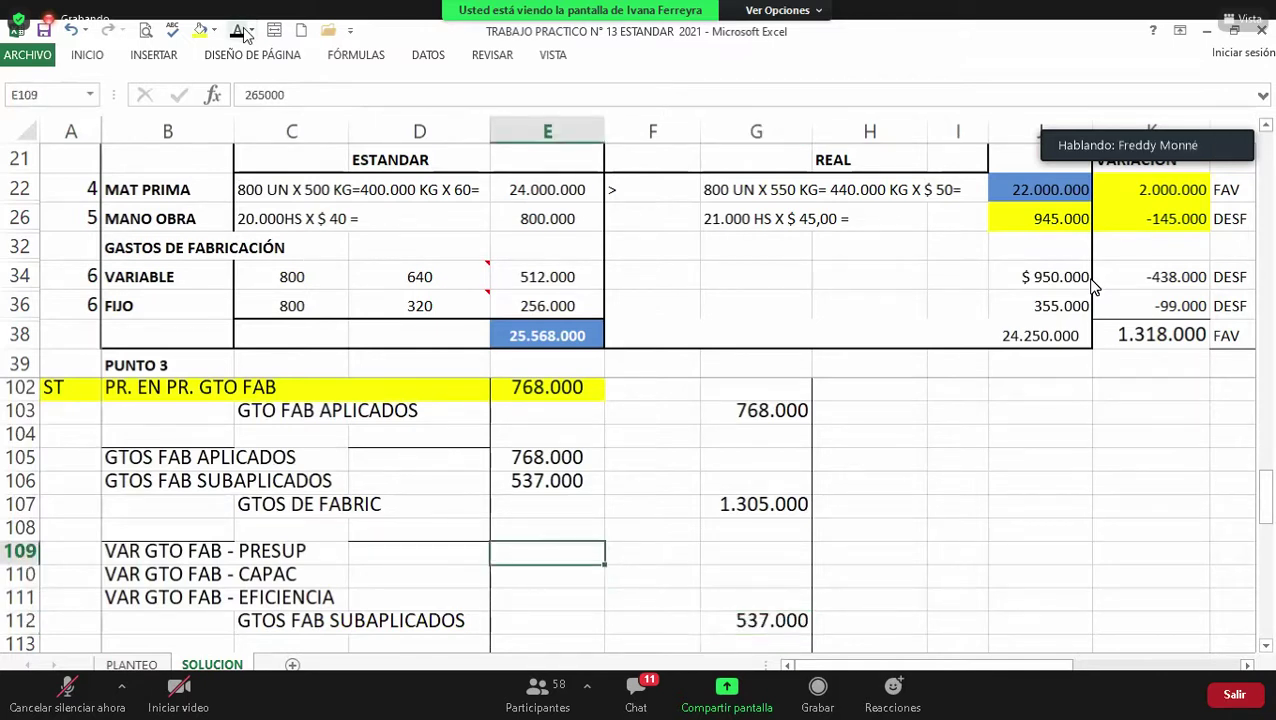
pyautogui.click(240, 31)
pyautogui.press('Down')
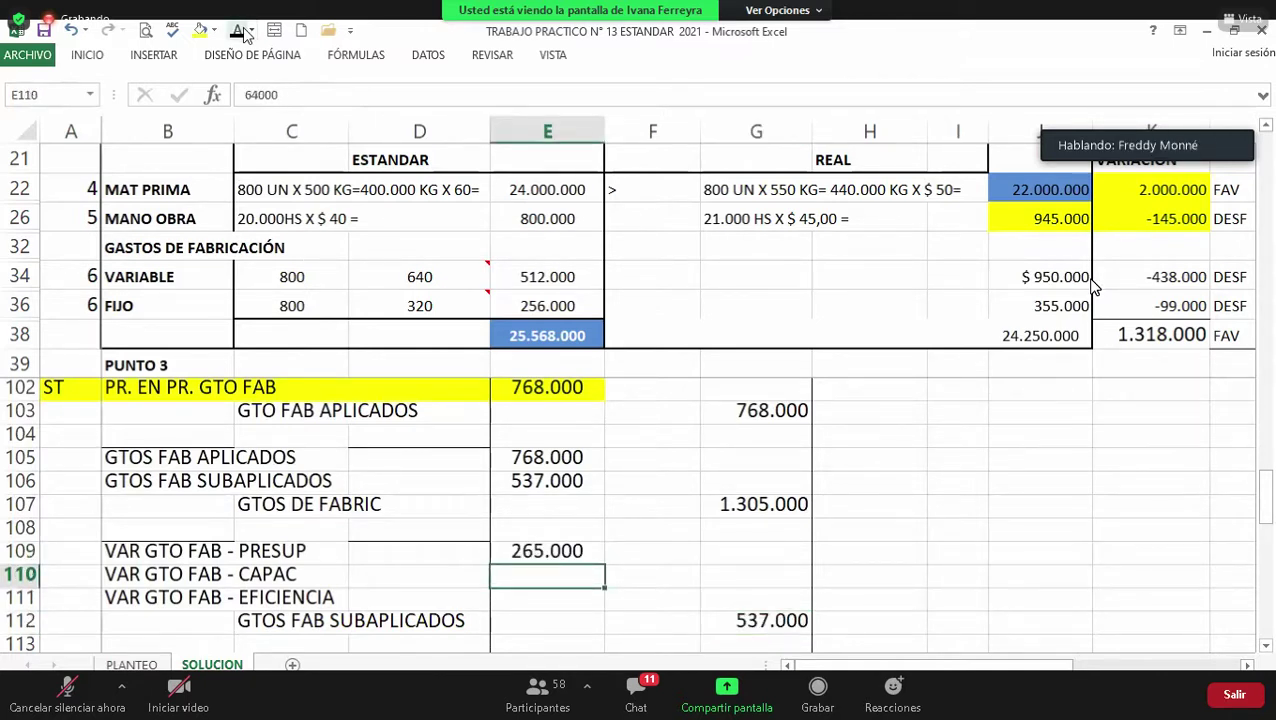
pyautogui.click(243, 32)
pyautogui.press('Down')
pyautogui.click(243, 32)
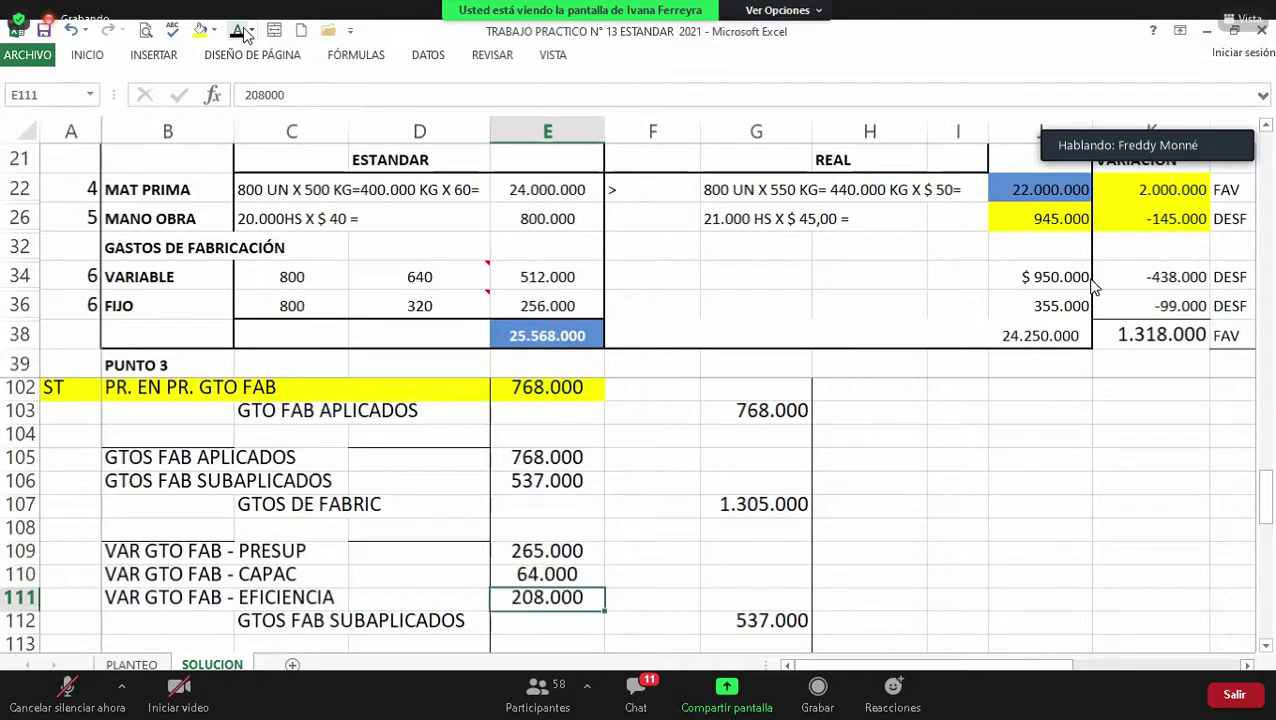
# Step: Go through the three VAR GTO FAB amounts in E109:E111 against the subapplied overhead entry above them
pyautogui.press('Down')
pyautogui.press('Up')
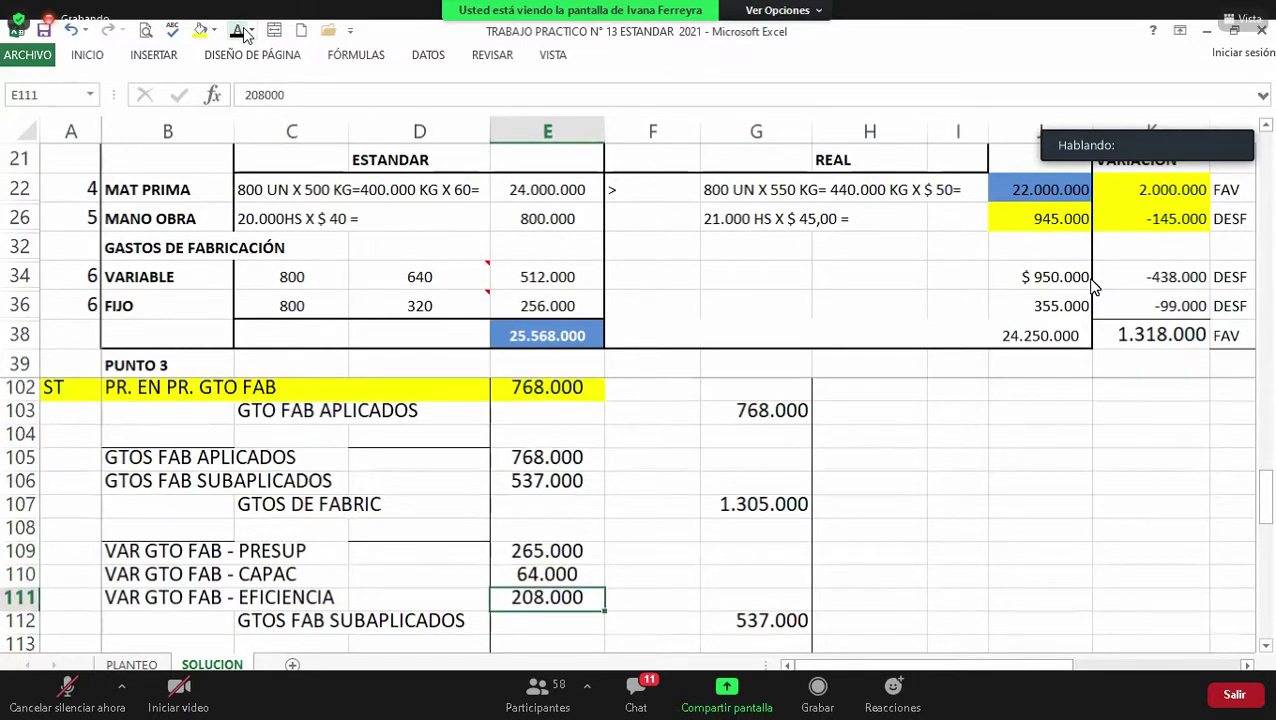
pyautogui.press('Up')
pyautogui.press('Up')
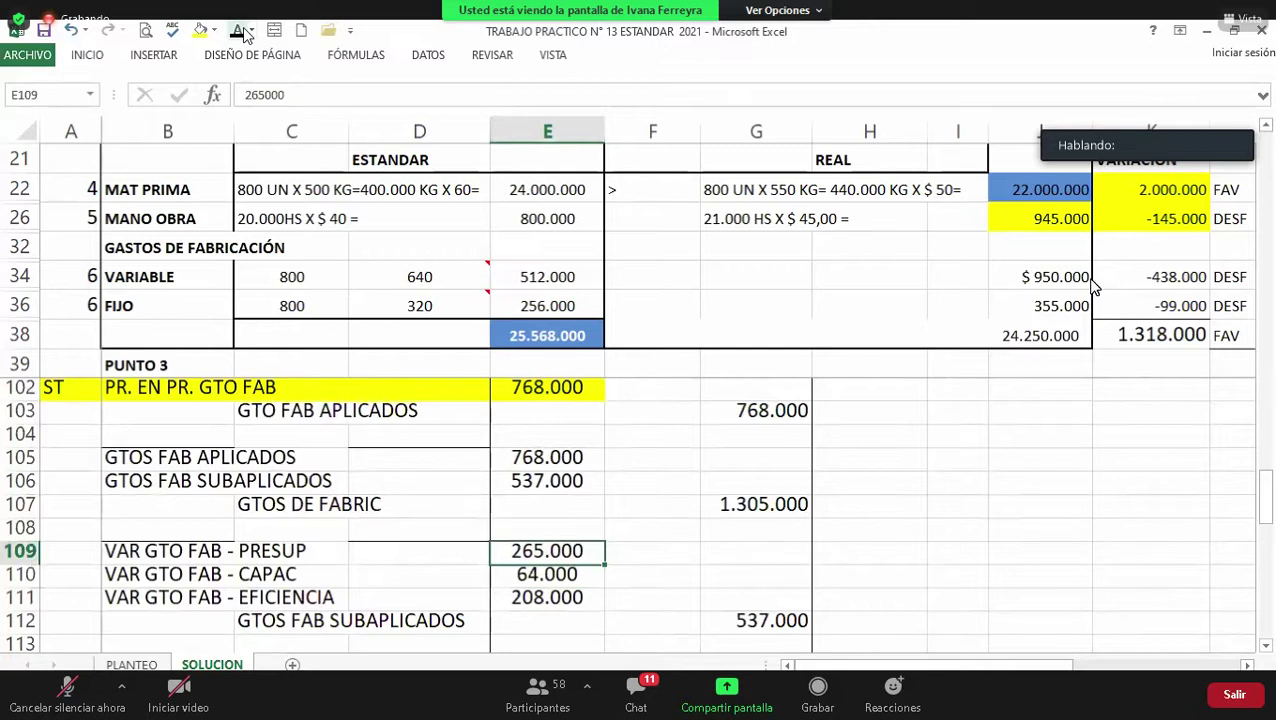
pyautogui.press('Down')
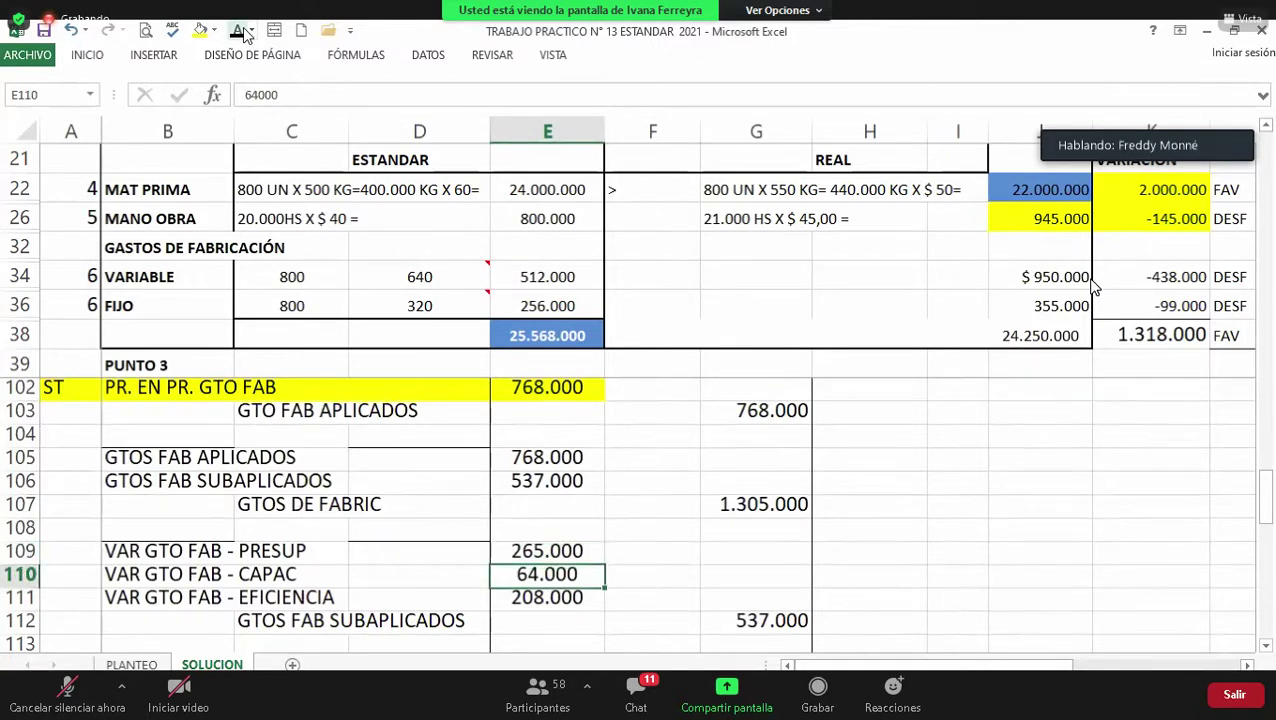
pyautogui.press('Down')
pyautogui.press('Down')
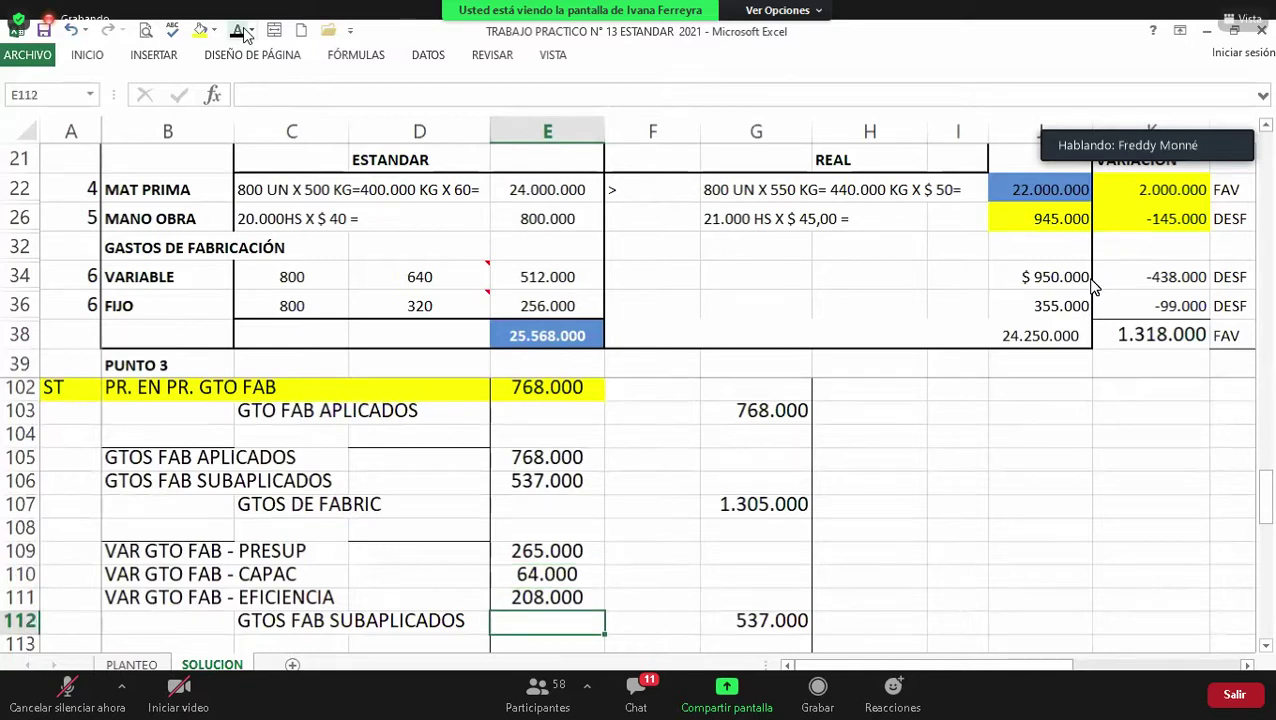
pyautogui.press('Up')
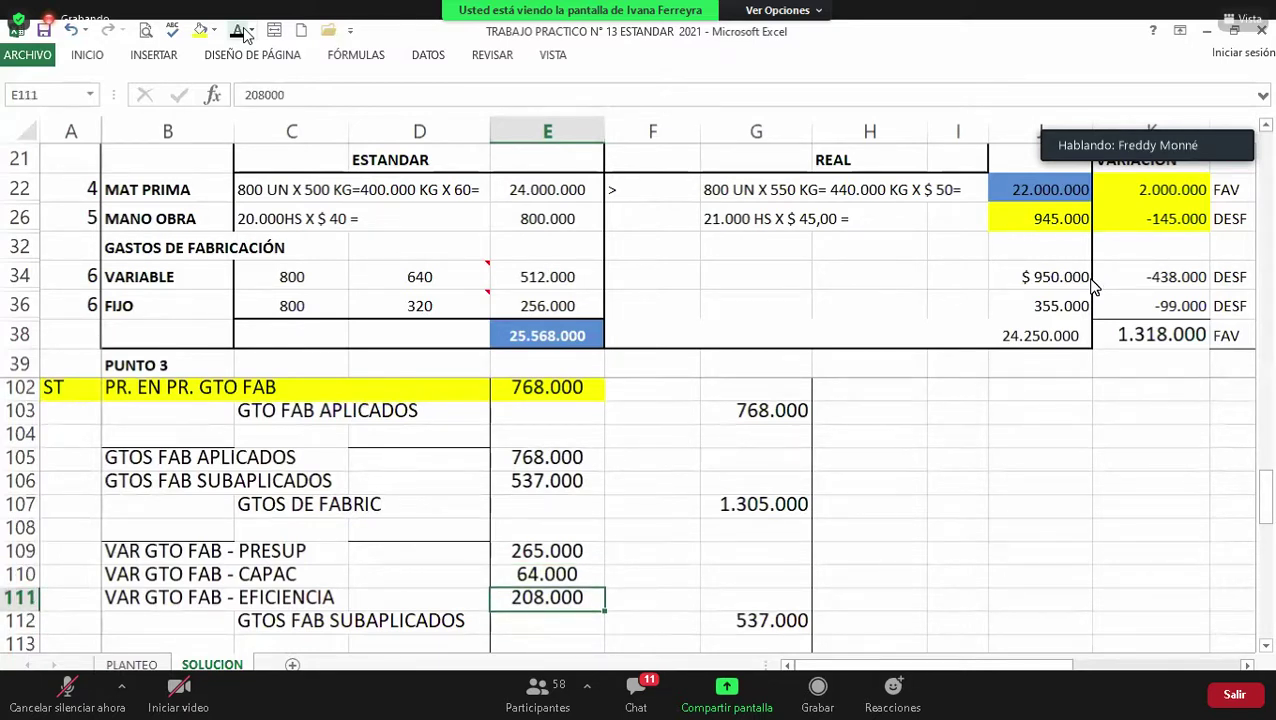
pyautogui.press('Up')
pyautogui.press('Up')
pyautogui.press('Up')
pyautogui.press('Up')
pyautogui.press('Down')
pyautogui.press('Down')
pyautogui.press('Down')
pyautogui.press('Down')
pyautogui.press('Down')
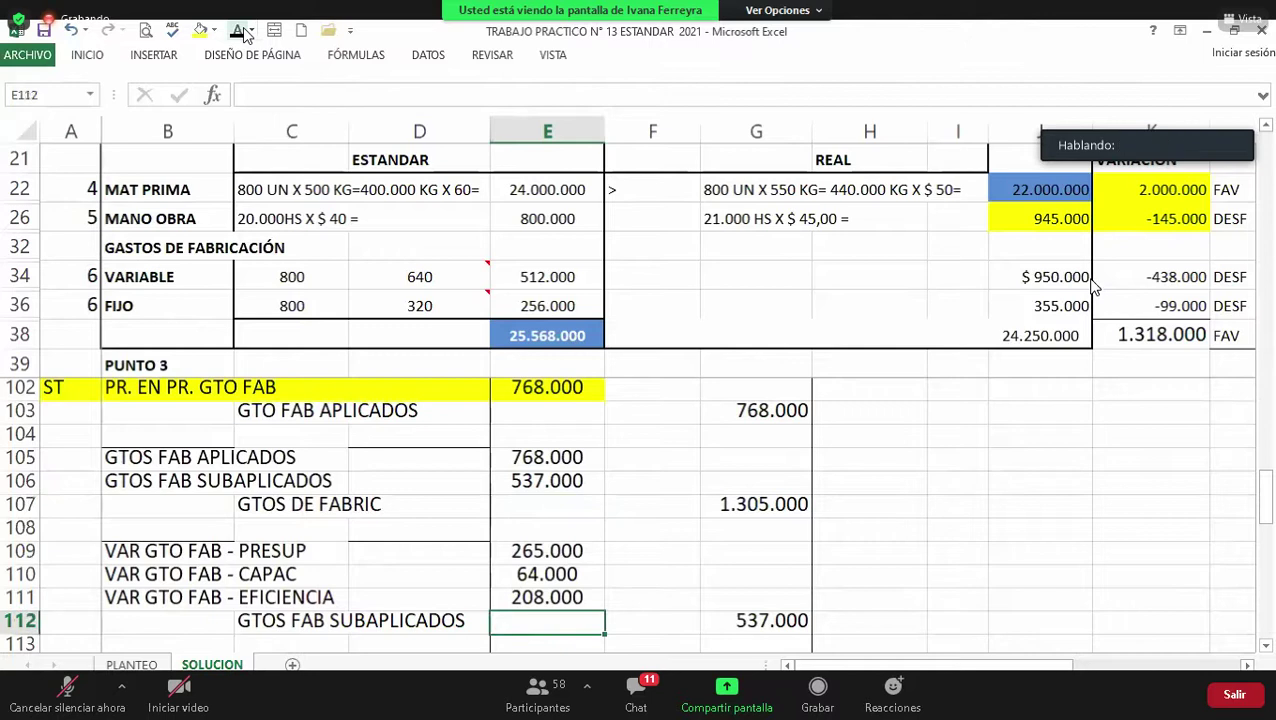
pyautogui.press('Down')
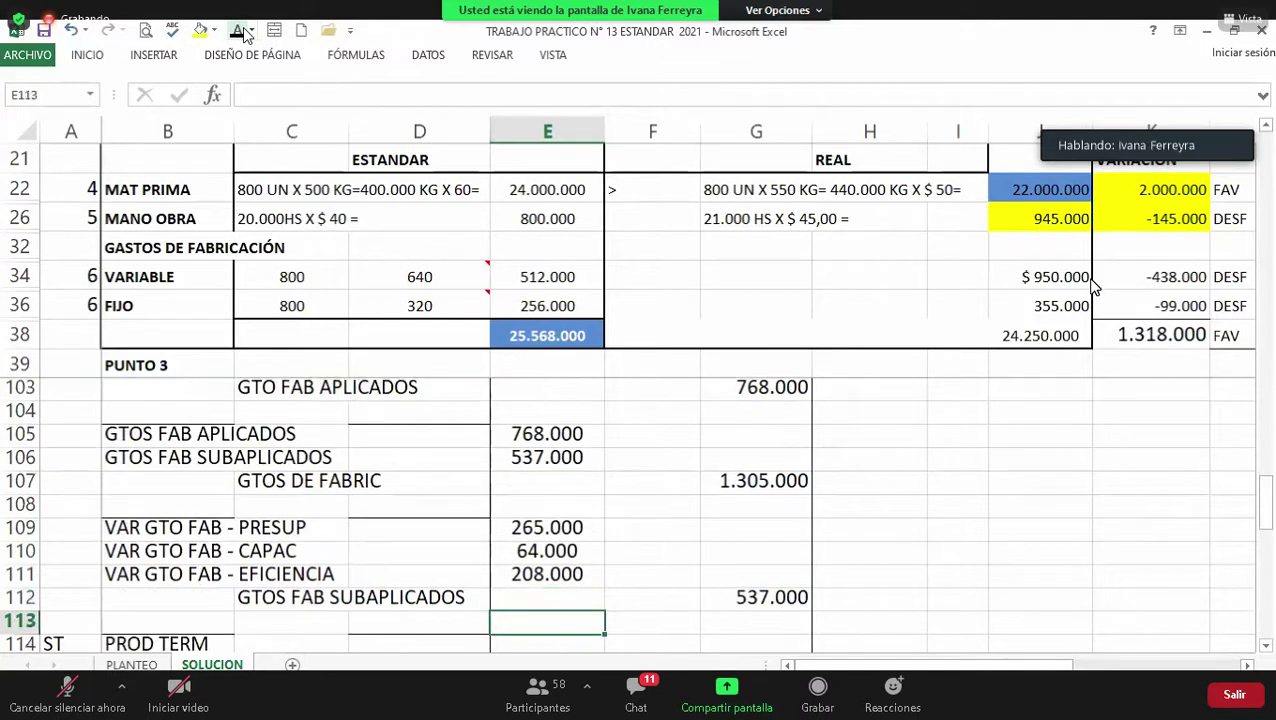
# Step: Check the GTOS FAB SUBAPLICADOS formula in G112 and return to the VAR GTO FAB - EFICIENCIA line in row 111
pyautogui.press('Up')
pyautogui.press('Right')
pyautogui.press('Right')
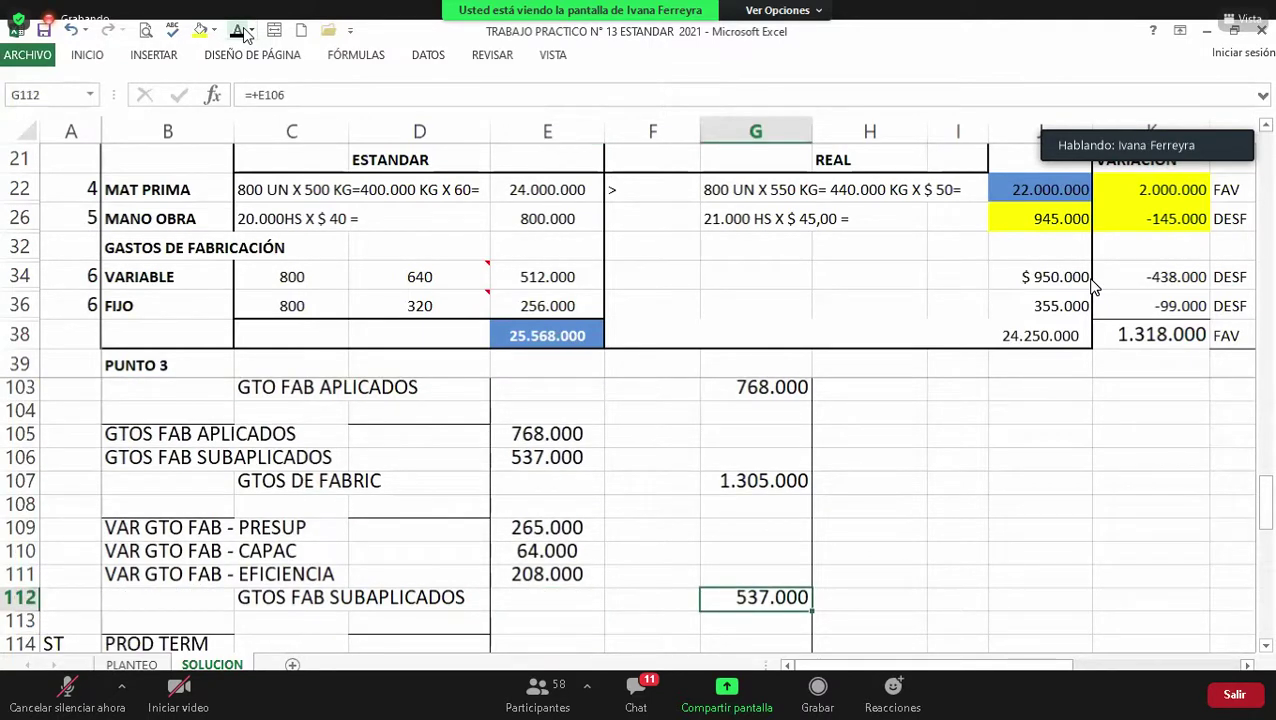
pyautogui.press('Down')
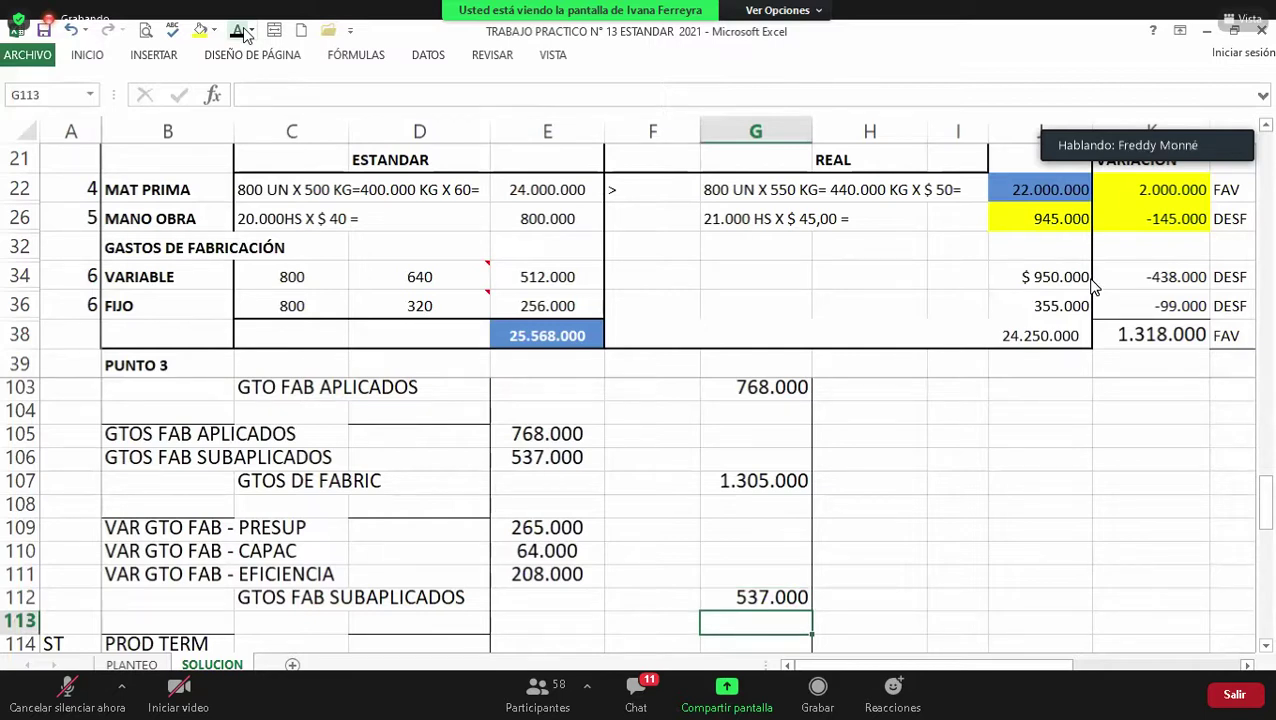
pyautogui.press('Up')
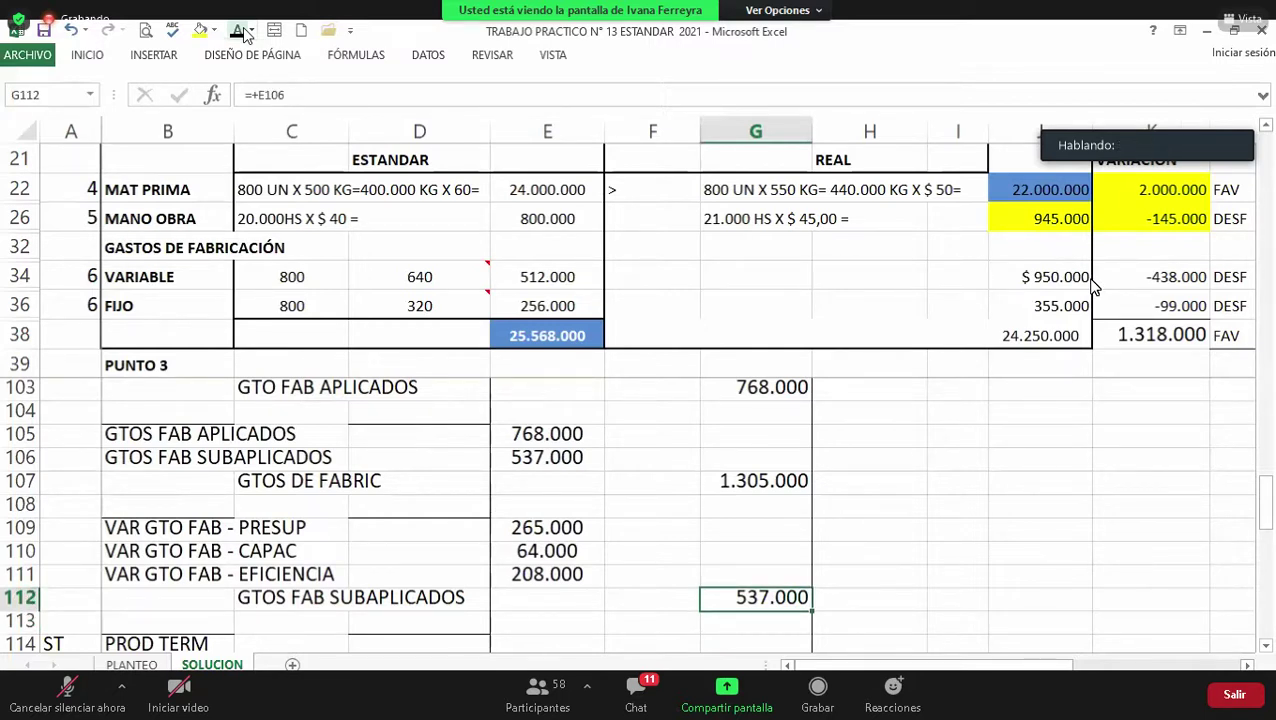
pyautogui.press('Left')
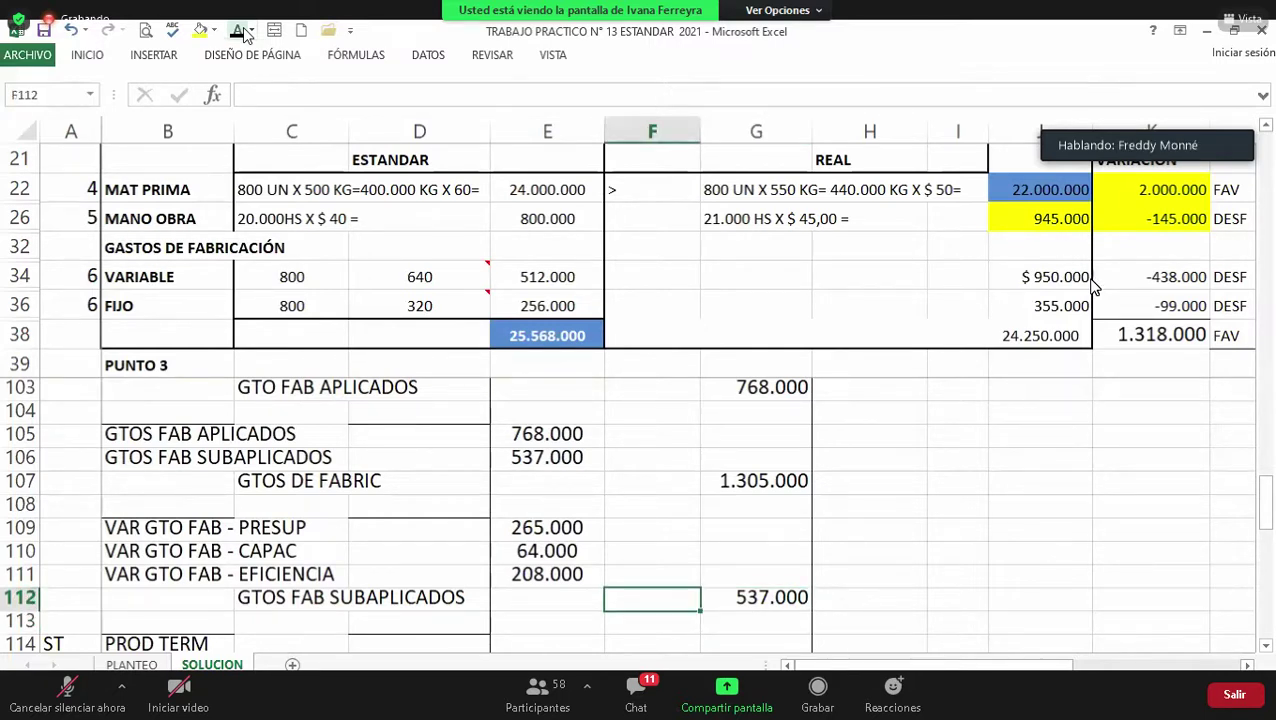
pyautogui.press('Left')
pyautogui.press('Left')
pyautogui.press('Left')
pyautogui.press('Up')
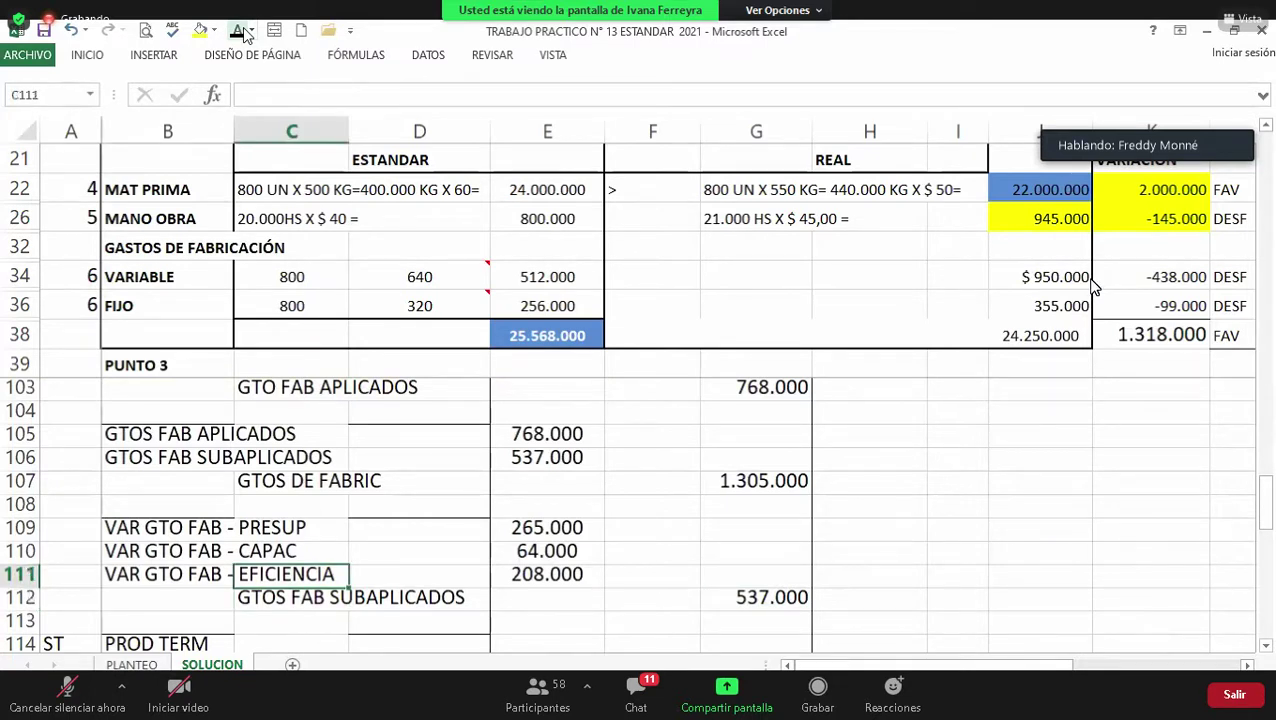
# Step: Inspect the hidden formulas of the PROD TERM entry in E114 and its PR. EN PR. MP credit in G115
pyautogui.press('Down')
pyautogui.press('Down')
pyautogui.press('Down')
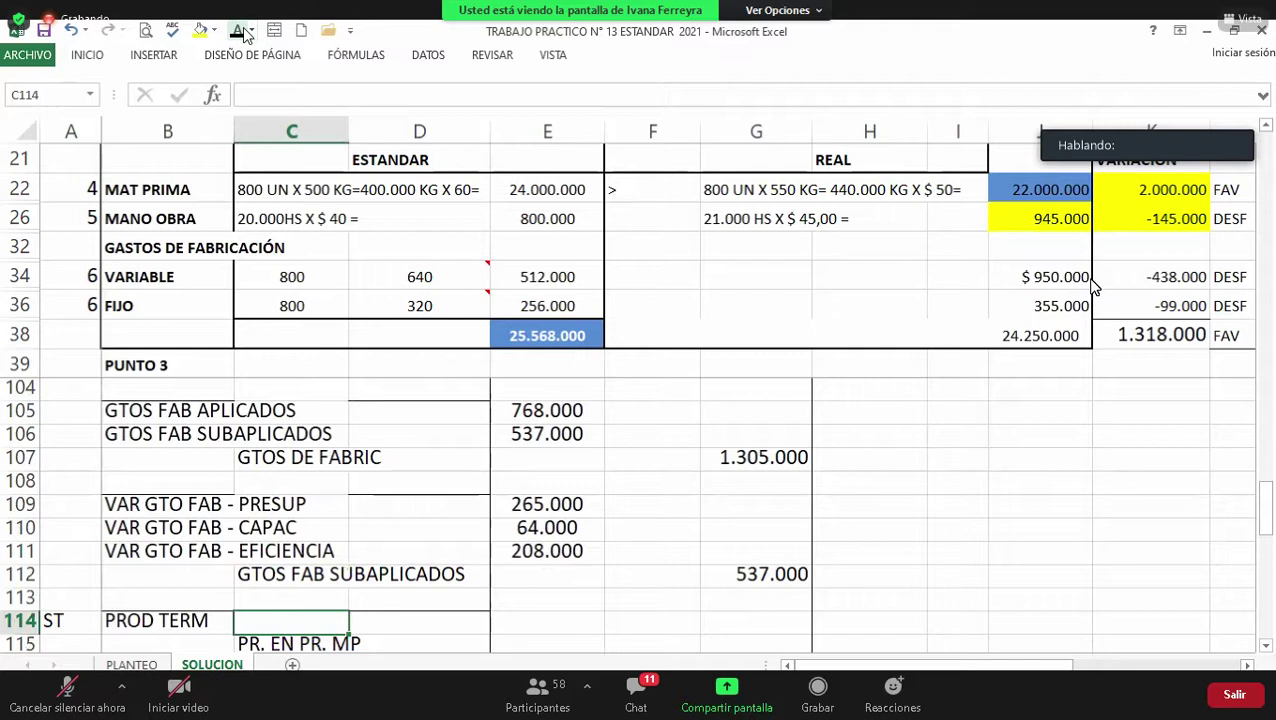
pyautogui.press('Down')
pyautogui.press('Right')
pyautogui.press('Right')
pyautogui.press('Right')
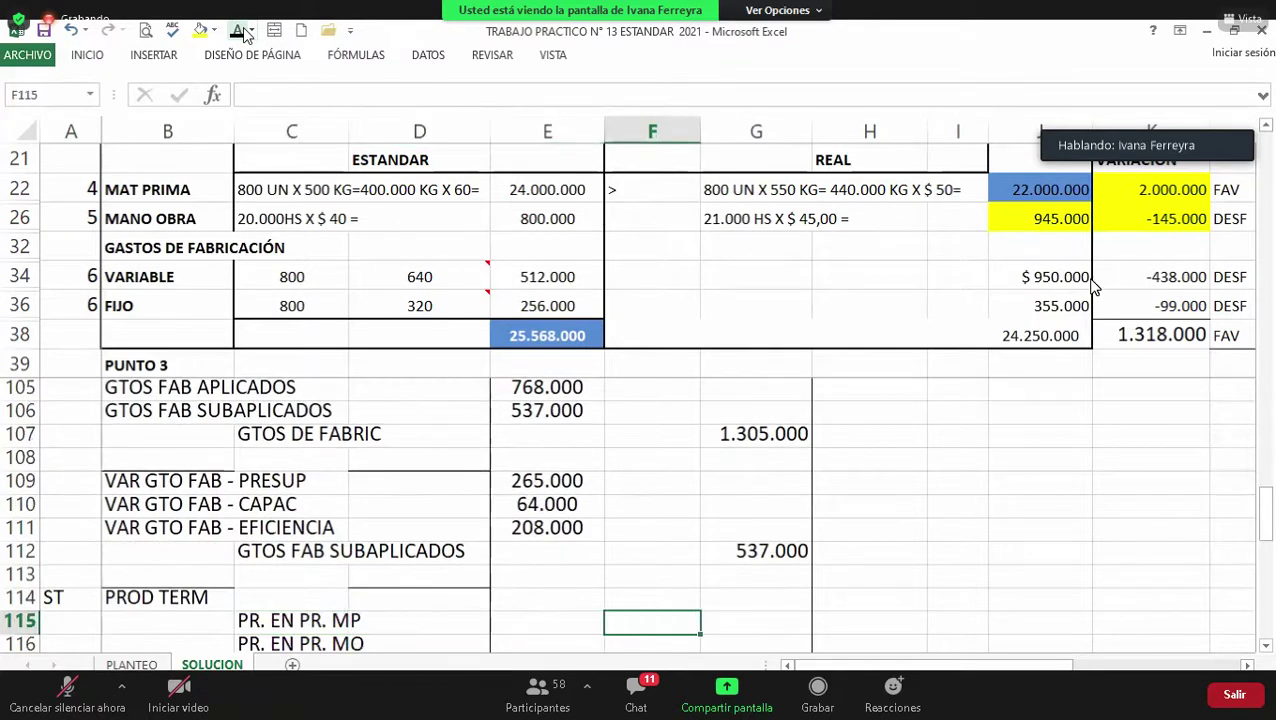
pyautogui.press('Left')
pyautogui.press('Left')
pyautogui.press('Up')
pyautogui.press('Right')
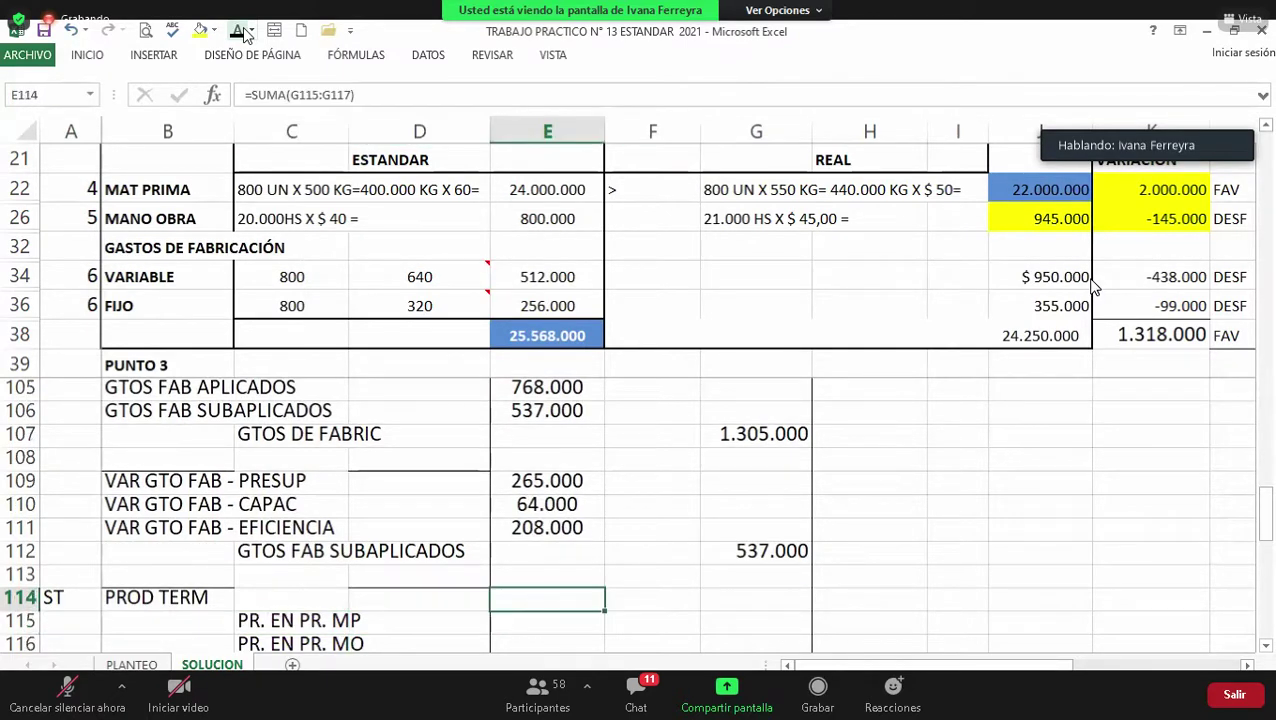
pyautogui.press('Down')
pyautogui.press('Right')
pyautogui.press('Right')
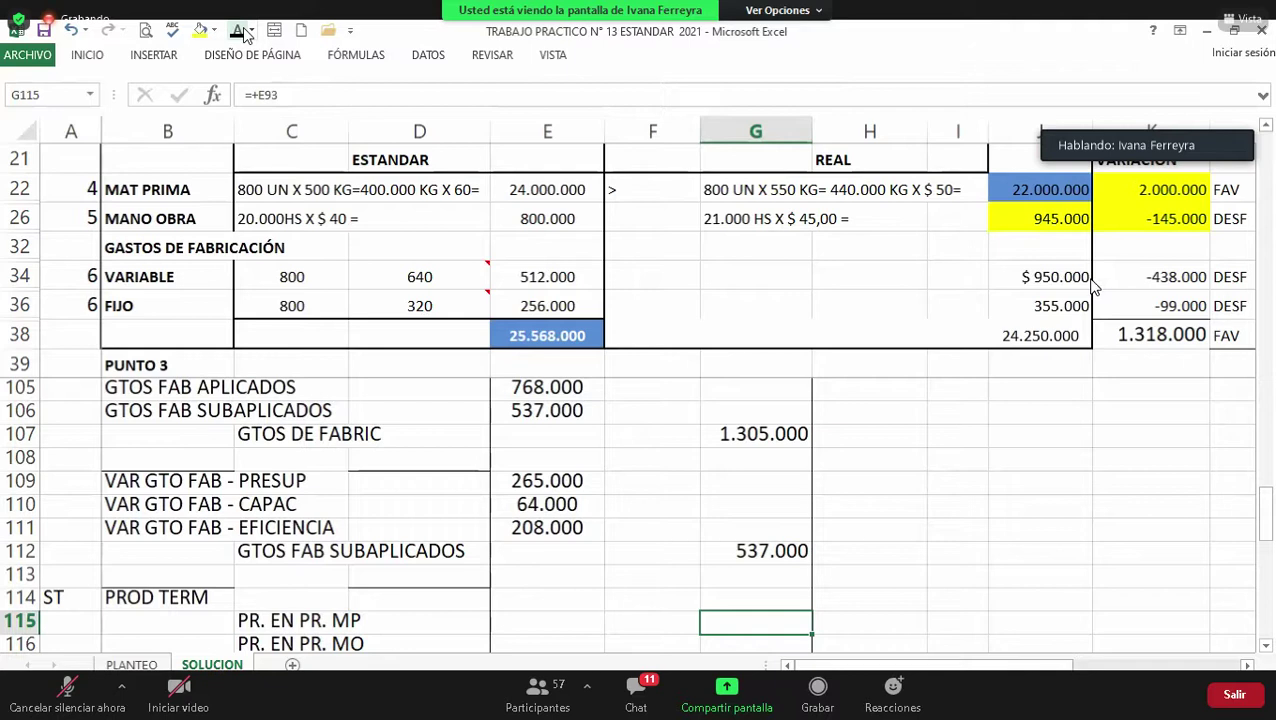
# Step: Go through the PR. EN PR. MP, MO and GTO FAB account names in rows 115 to 117
pyautogui.press('Left')
pyautogui.press('Left')
pyautogui.press('Left')
pyautogui.press('Left')
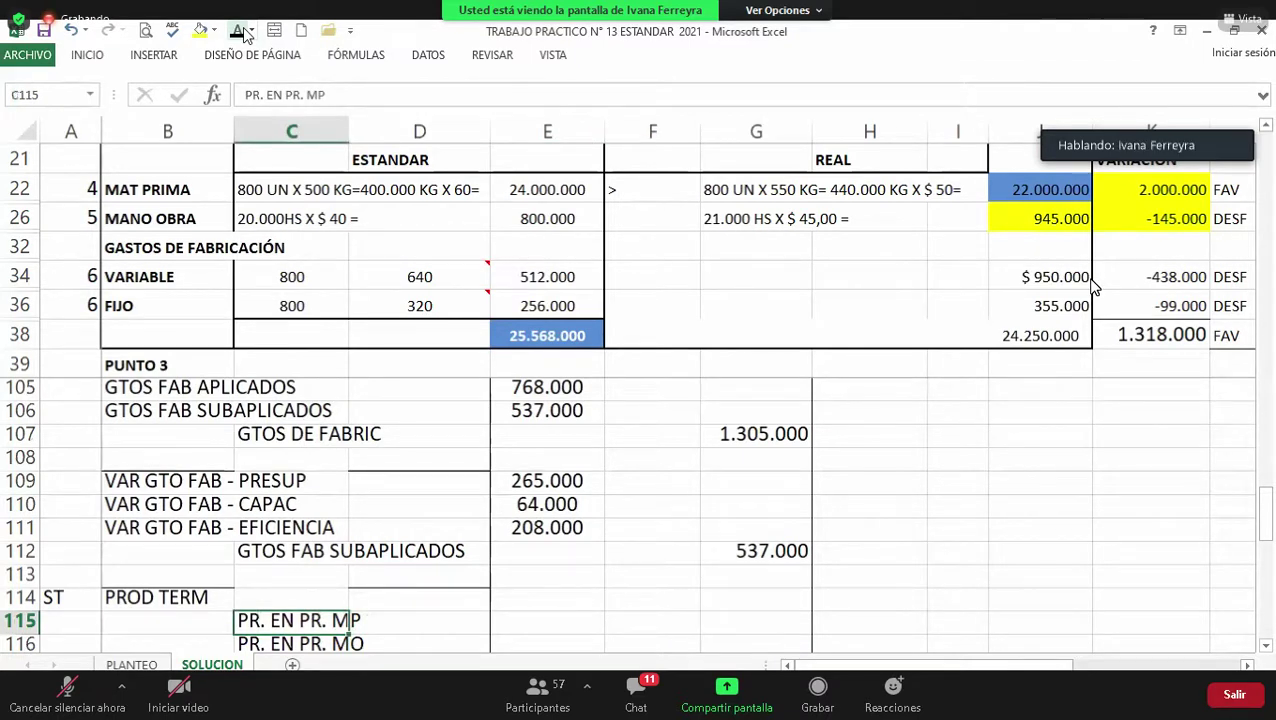
pyautogui.press('Down')
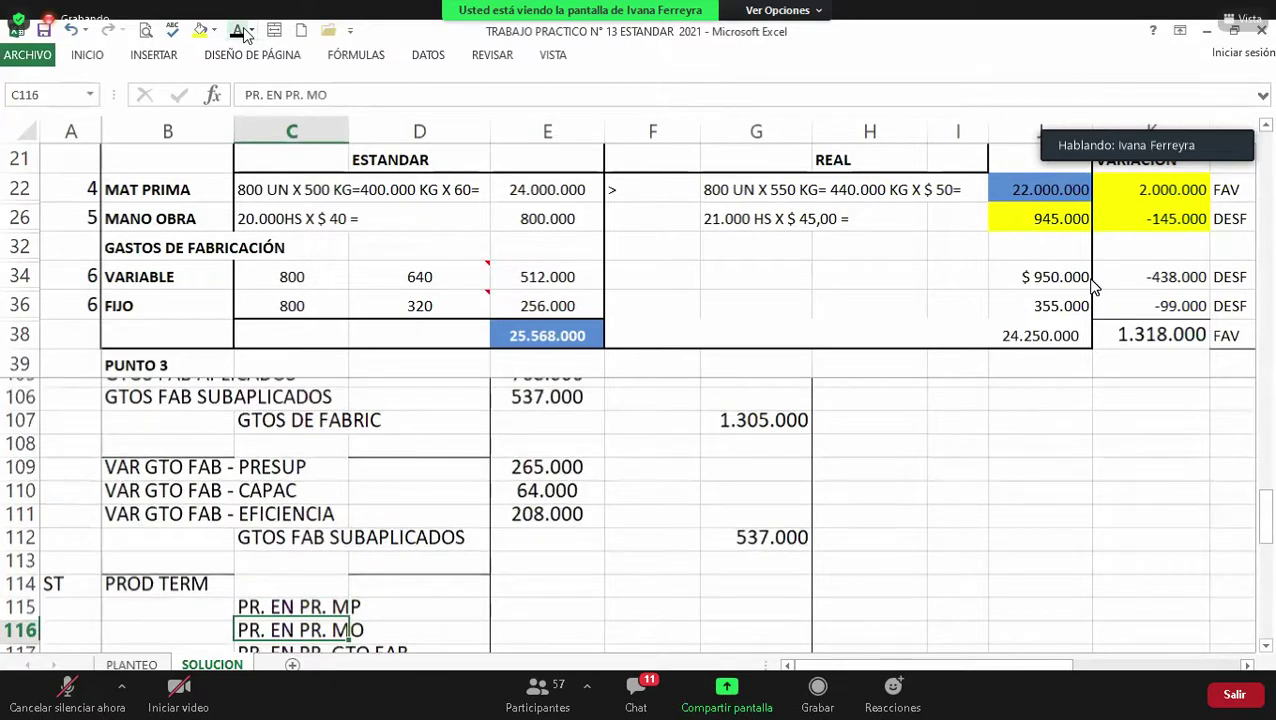
pyautogui.press('Down')
pyautogui.press('Right')
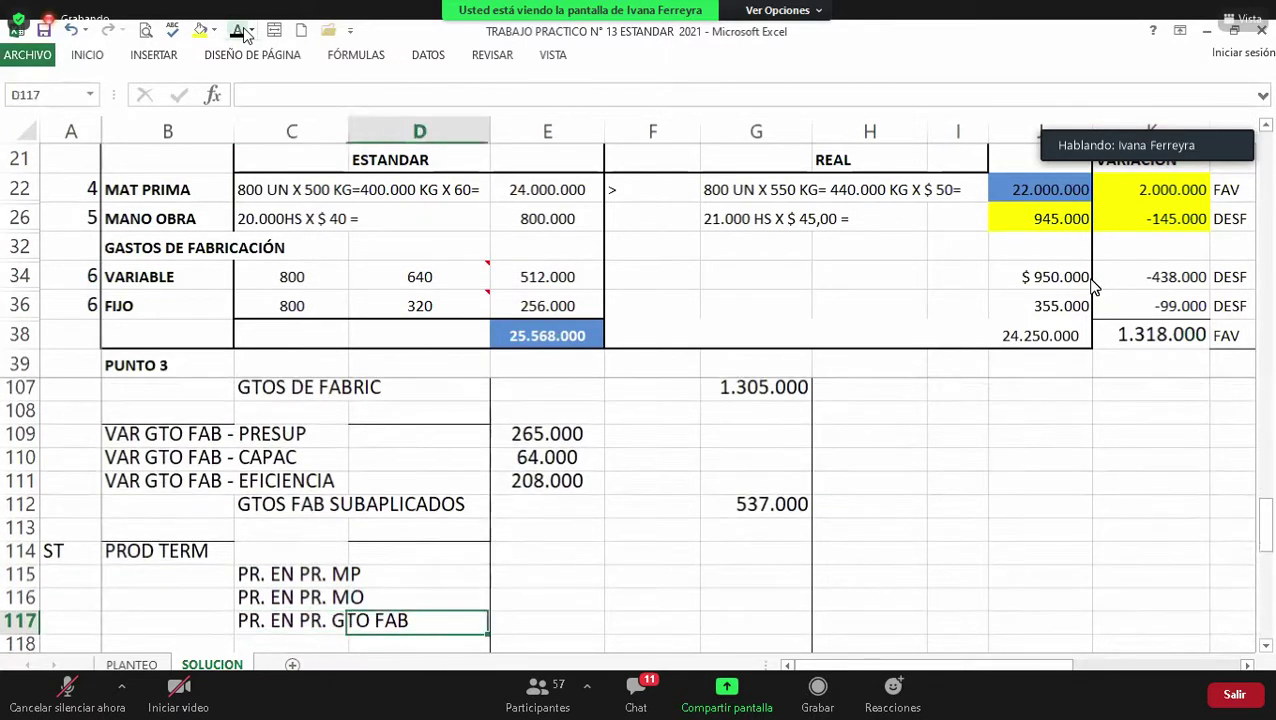
# Step: Reveal the PR. EN PR. MP, MO and GTO FAB credit amounts in G115:G117 in the black font colour
pyautogui.press('Right')
pyautogui.press('Right')
pyautogui.press('Up')
pyautogui.press('Up')
pyautogui.press('Up')
pyautogui.press('Up')
pyautogui.press('Up')
pyautogui.press('Up')
pyautogui.press('Up')
pyautogui.press('Down')
pyautogui.press('Down')
pyautogui.press('Down')
pyautogui.press('Down')
pyautogui.press('Down')
pyautogui.press('Right')
pyautogui.write('=+E93')
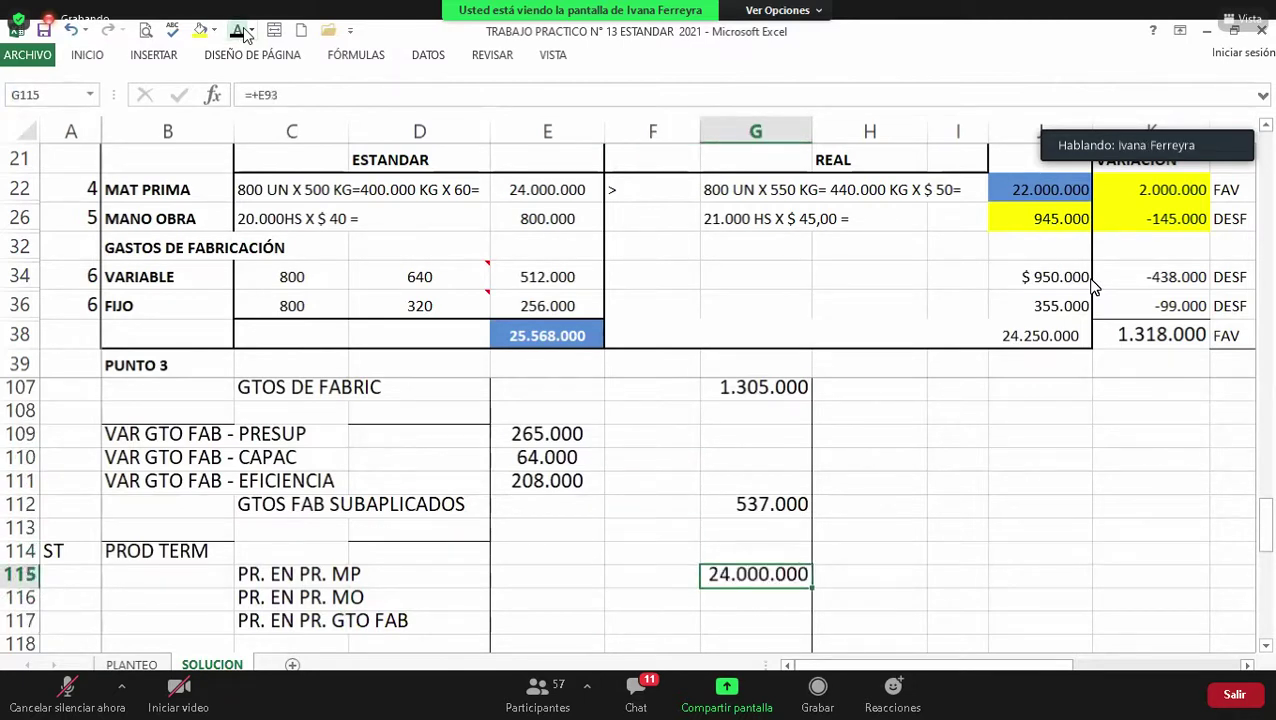
pyautogui.press('Down')
pyautogui.hotkey('ctrl', 'v')
pyautogui.press('Down')
pyautogui.hotkey('ctrl', 'v')
# Step: Reveal the PROD TERM debit amount in E114 in the black font colour
pyautogui.press('Left')
pyautogui.press('Left')
pyautogui.press('Left')
pyautogui.press('Up')
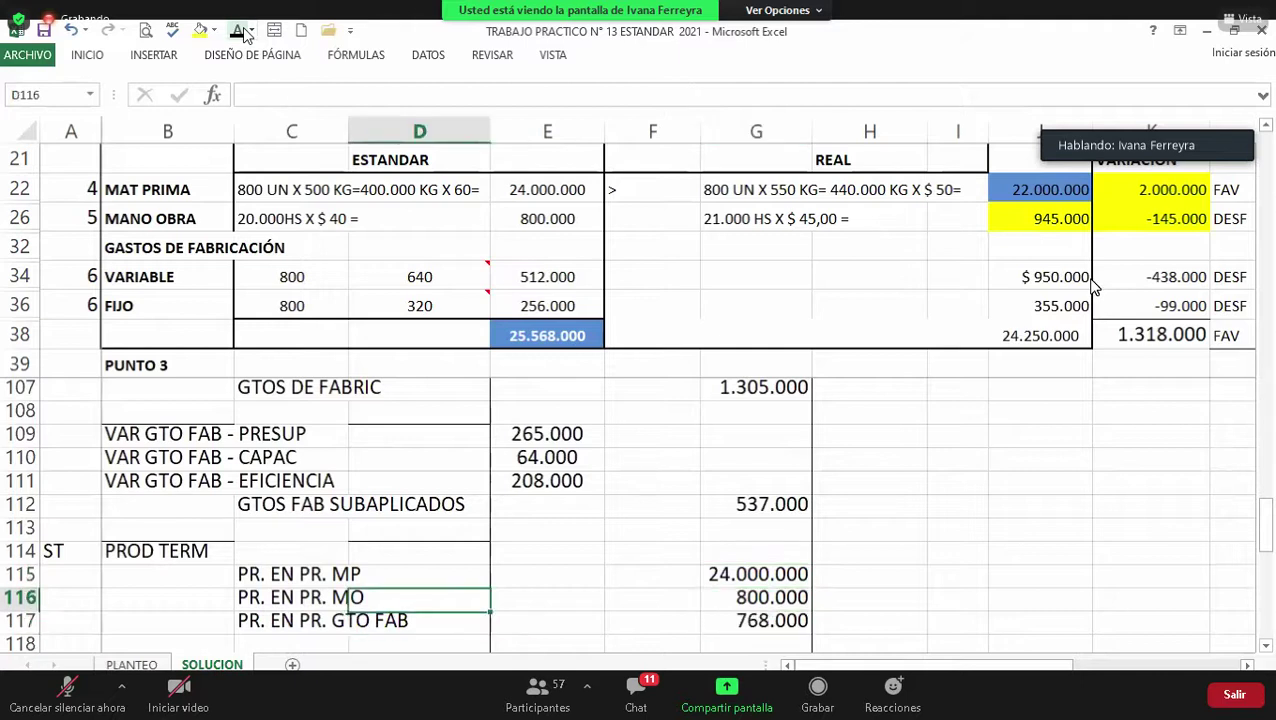
pyautogui.press('Up')
pyautogui.press('Up')
pyautogui.press('Right')
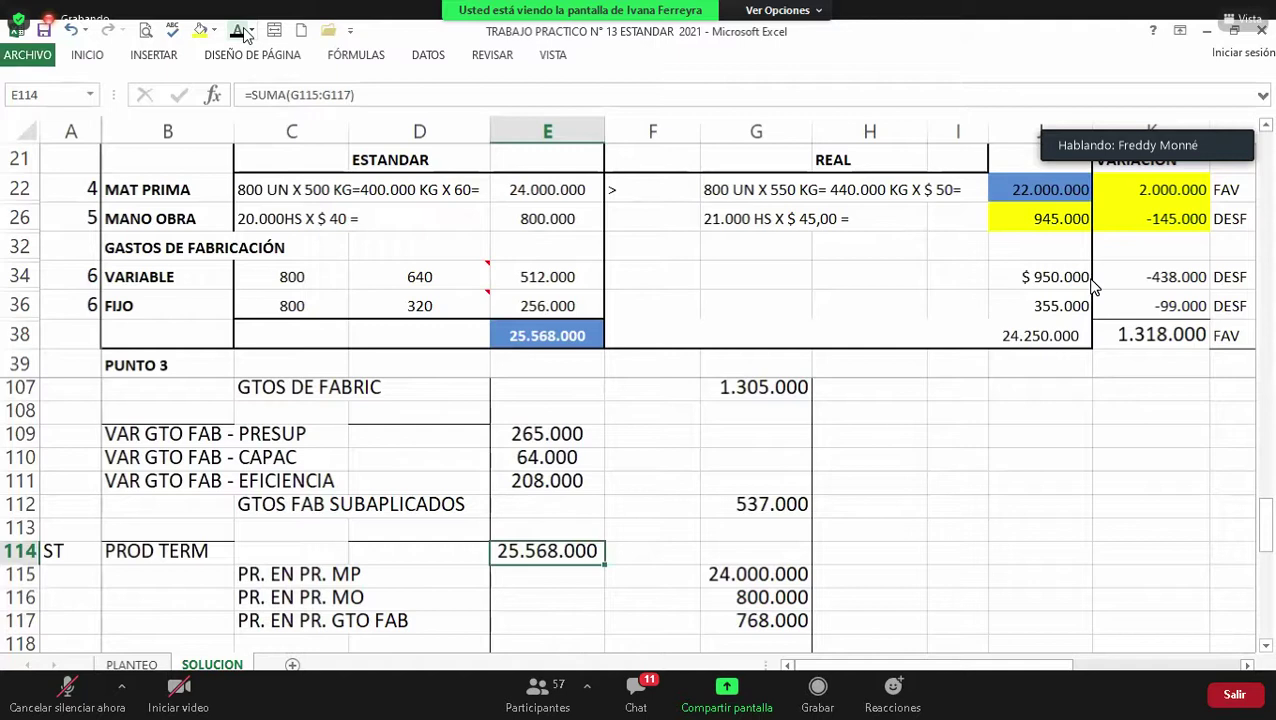
# Step: Look at the hidden VAR MP PRECIO formula in E119, below the PROD TERM entry
pyautogui.press('Down')
pyautogui.press('Down')
pyautogui.press('Down')
pyautogui.press('Down')
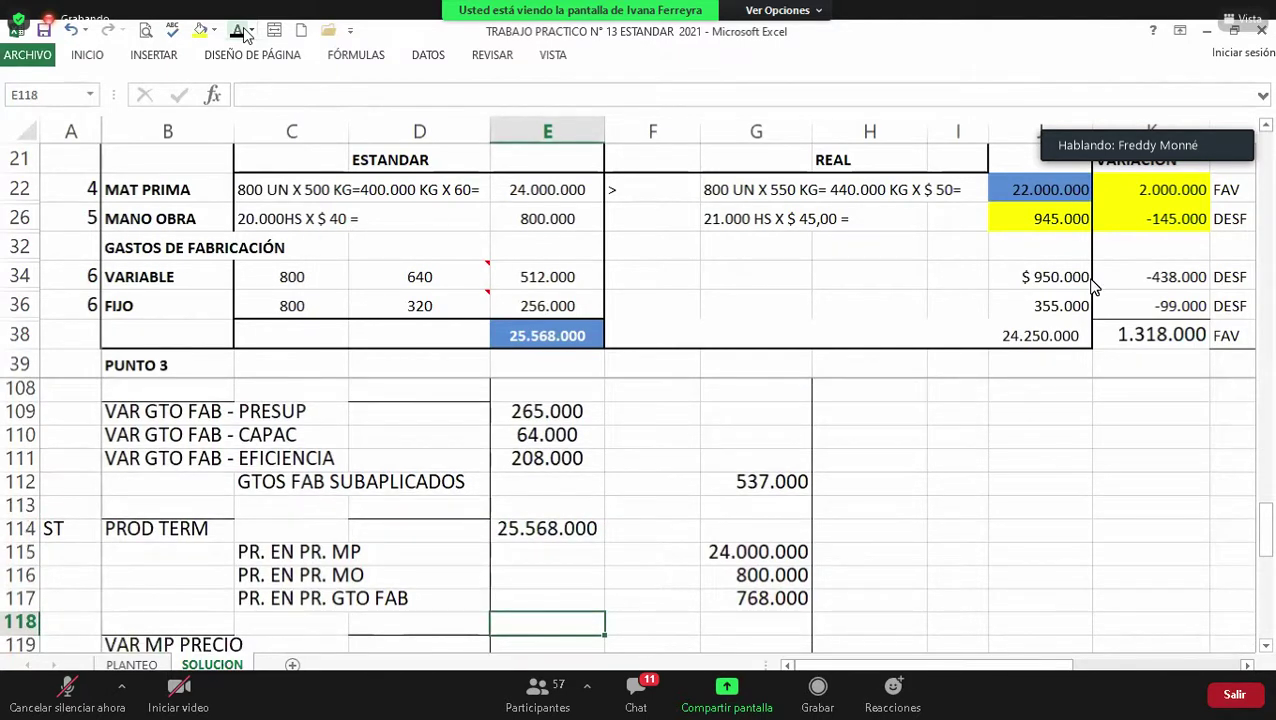
pyautogui.press('Down')
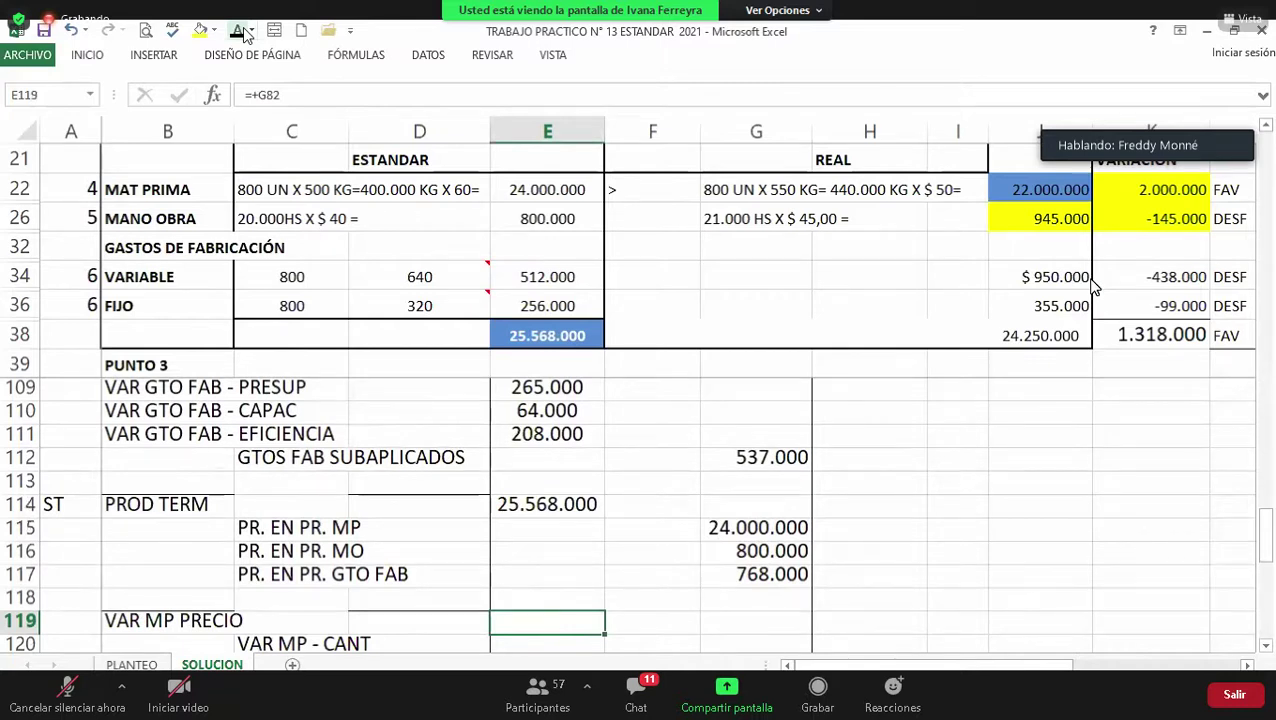
# Step: Highlight the PROD TERM standard line in A114:E114 with a yellow fill
pyautogui.press('Up')
pyautogui.press('Up')
pyautogui.press('Up')
pyautogui.press('Up')
pyautogui.press('Up')
pyautogui.press('Home')
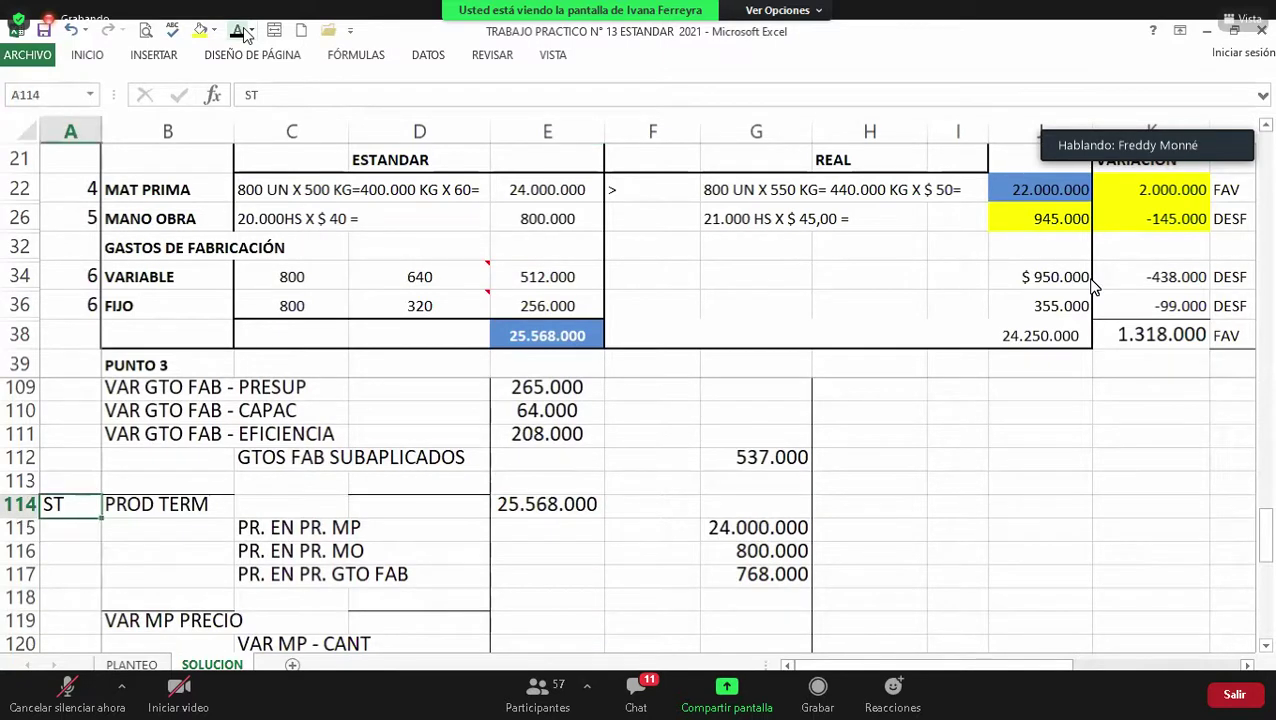
pyautogui.hotkey('shift', 'Right')
pyautogui.hotkey('shift', 'Right')
pyautogui.hotkey('shift', 'Right')
pyautogui.hotkey('shift', 'Right')
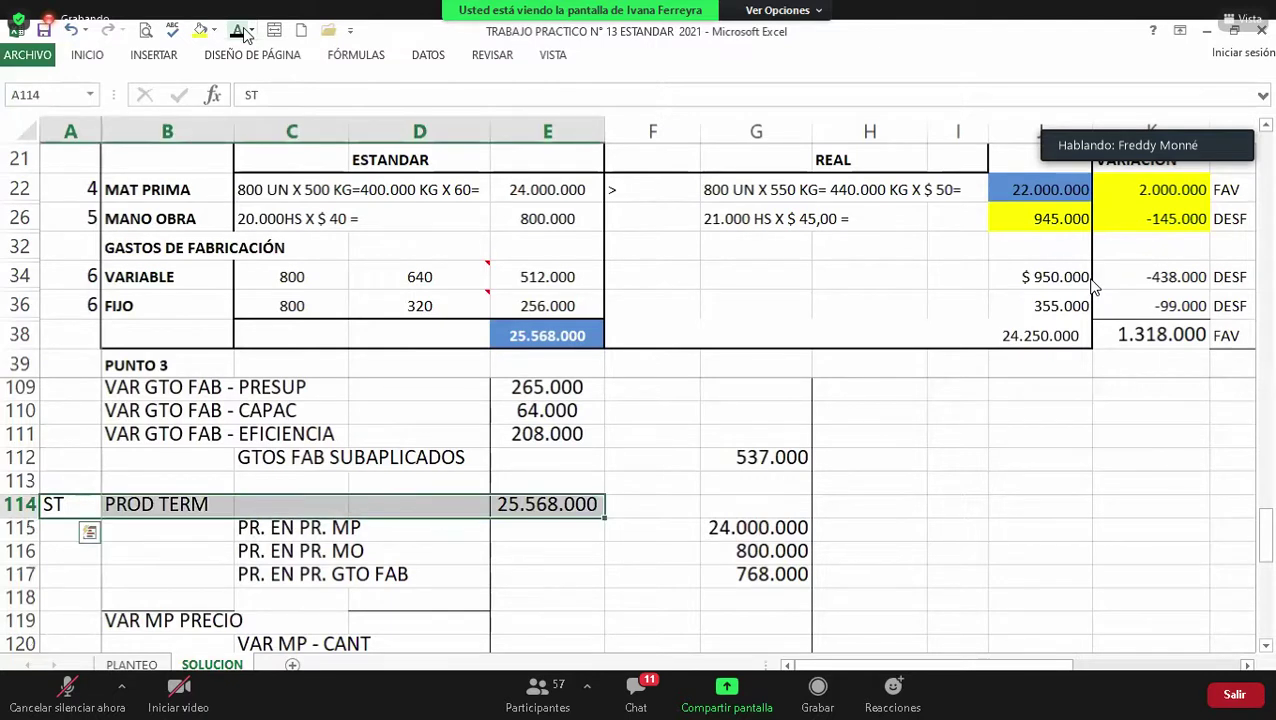
pyautogui.click(199, 32)
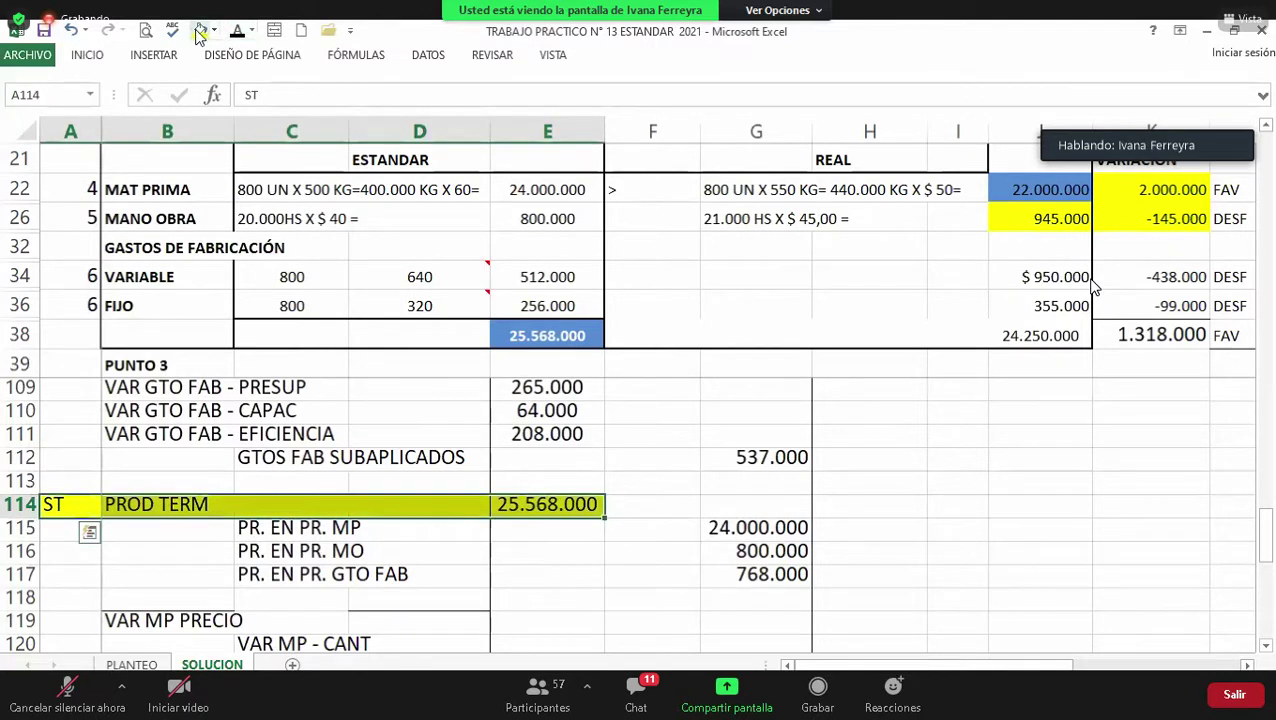
pyautogui.press('Left')
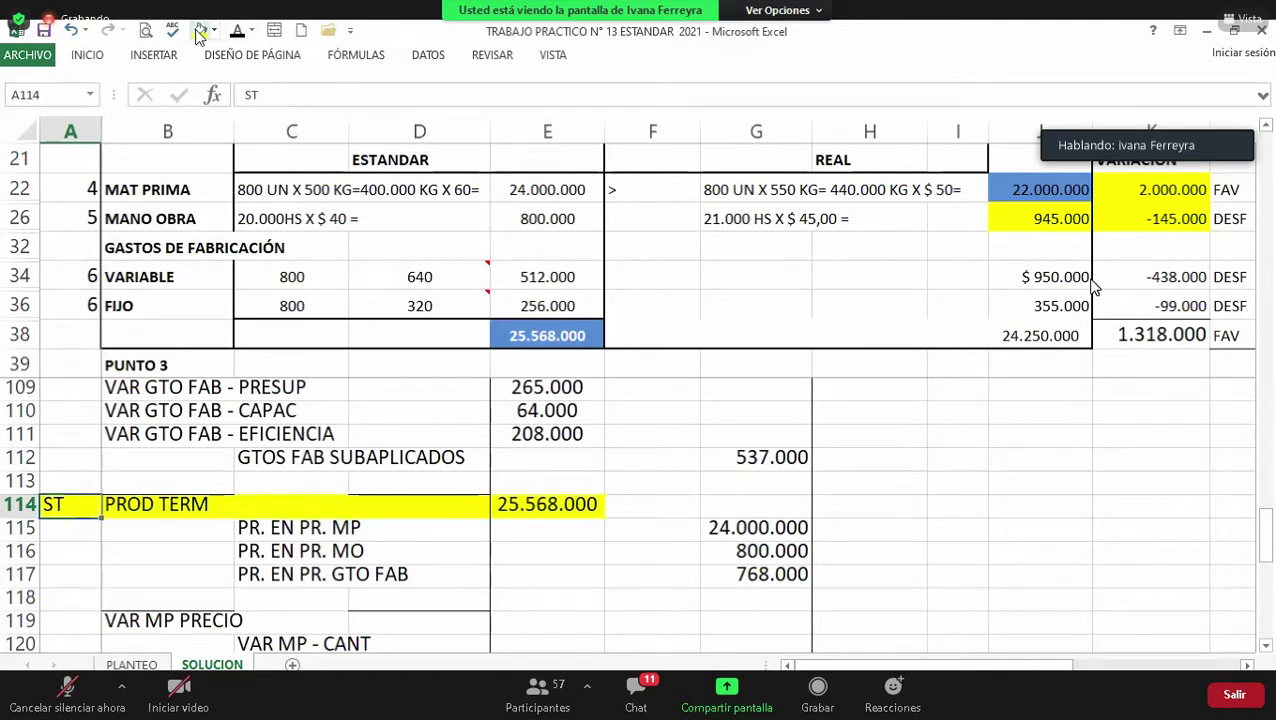
# Step: Look back over the overhead entries above PROD TERM, up to the highlighted PR. EN PR. GTO FAB line in row 102
pyautogui.press('Return')
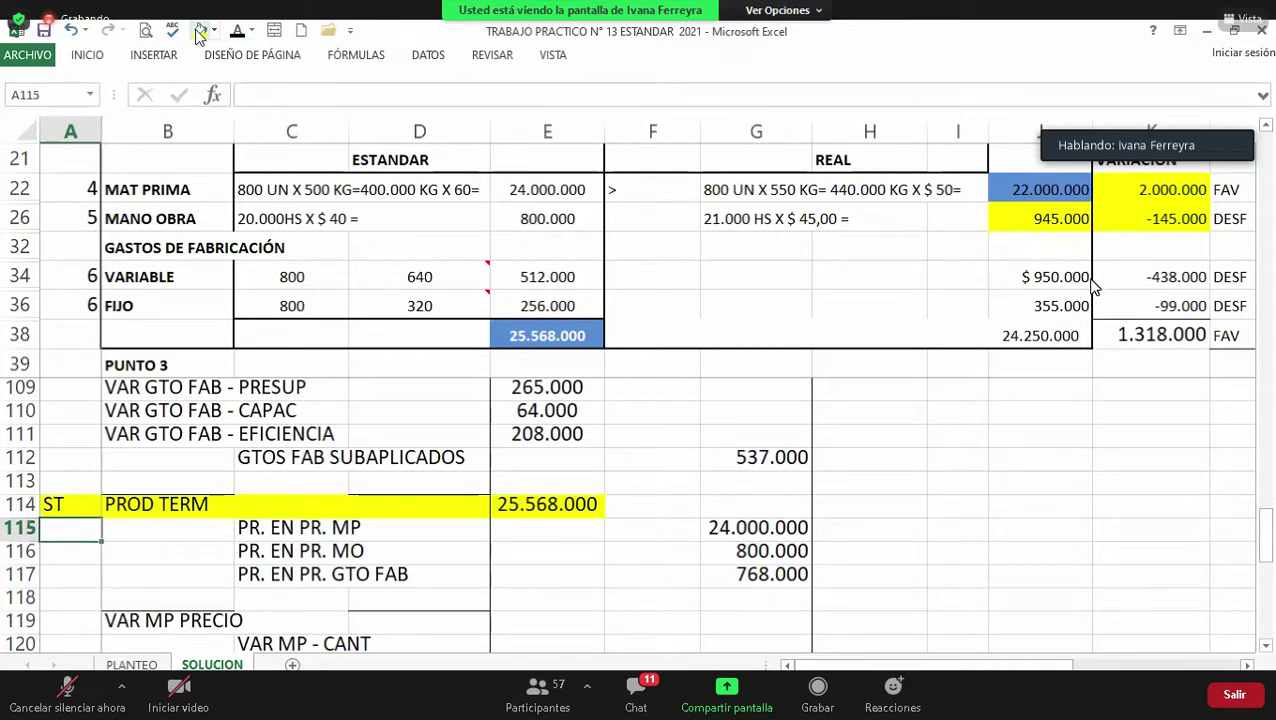
pyautogui.press('Up')
pyautogui.press('Up')
pyautogui.press('Up')
pyautogui.press('Up')
pyautogui.press('Up')
pyautogui.press('Up')
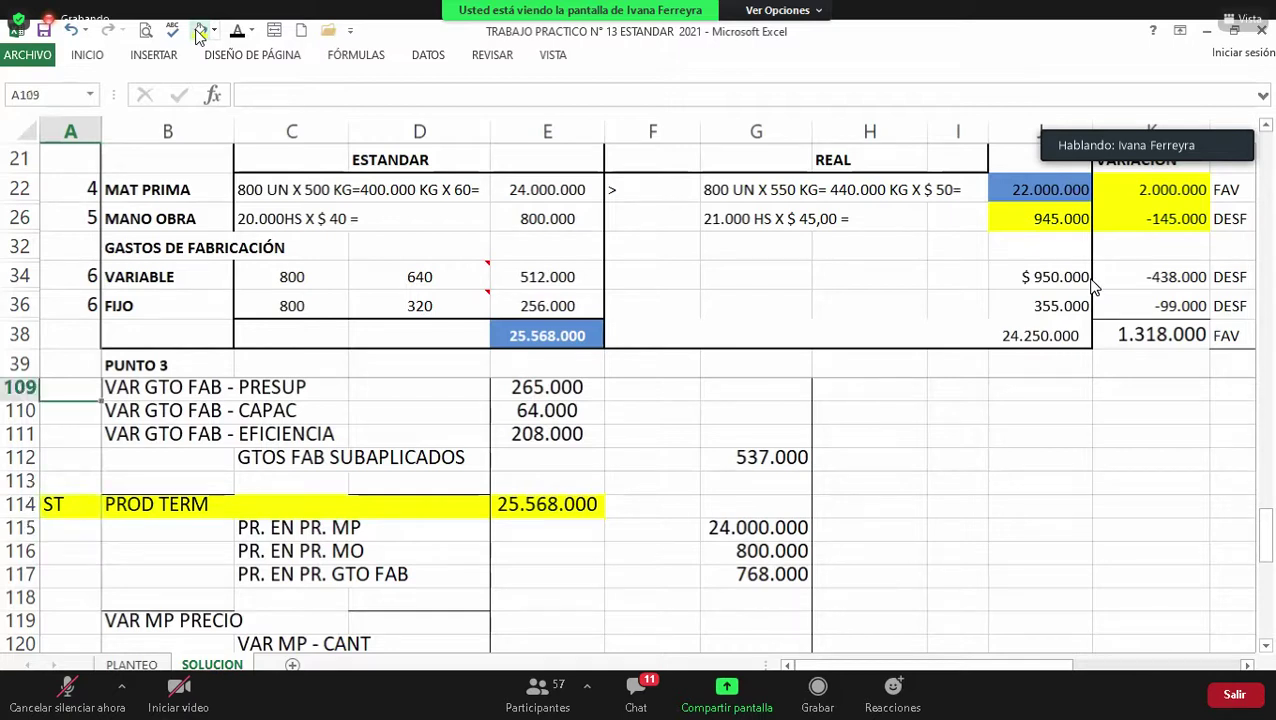
pyautogui.press('Up')
pyautogui.press('Up')
pyautogui.press('Up')
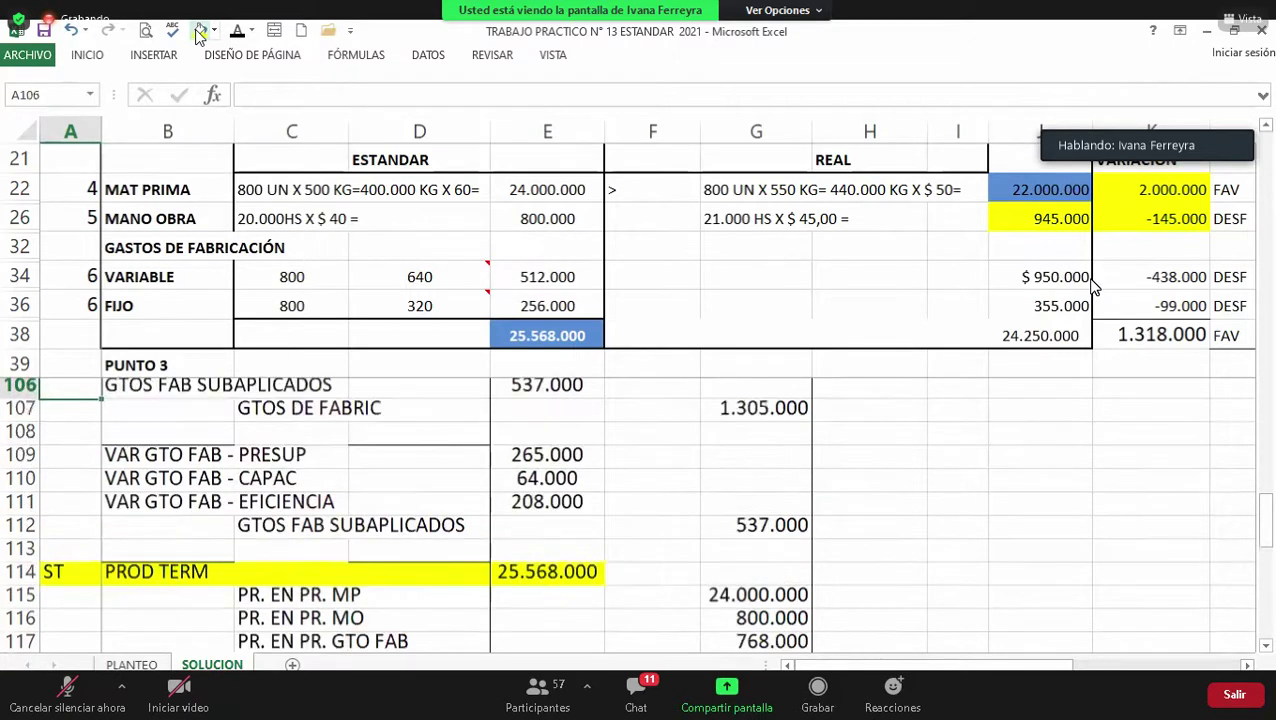
pyautogui.press('Up')
pyautogui.press('Up')
pyautogui.press('Up')
pyautogui.press('Up')
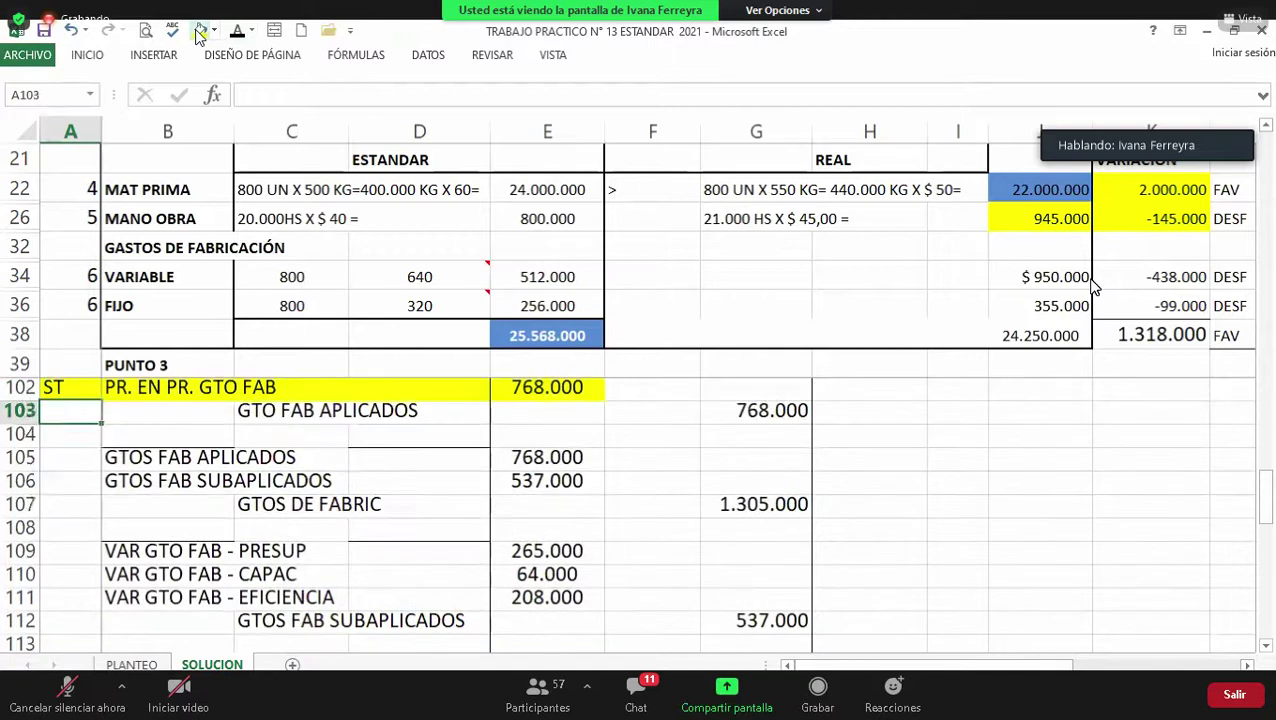
# Step: Review the journal entries from GTO FAB APLICADOS through the overhead variations down to the PROD TERM entry's credits in rows 115:117
pyautogui.press('Down')
pyautogui.press('Down')
pyautogui.press('Down')
pyautogui.press('Down')
pyautogui.press('Down')
pyautogui.press('Down')
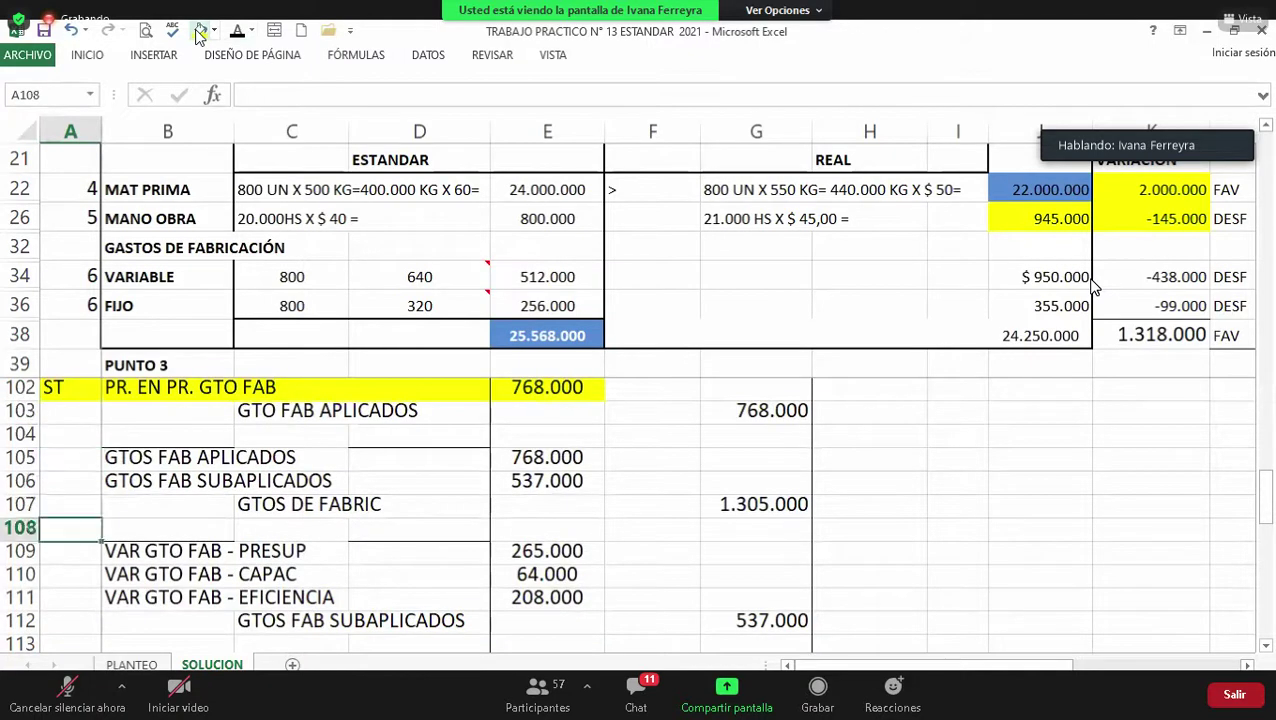
pyautogui.press('Down')
pyautogui.press('Down')
pyautogui.press('Down')
pyautogui.press('Down')
pyautogui.press('Down')
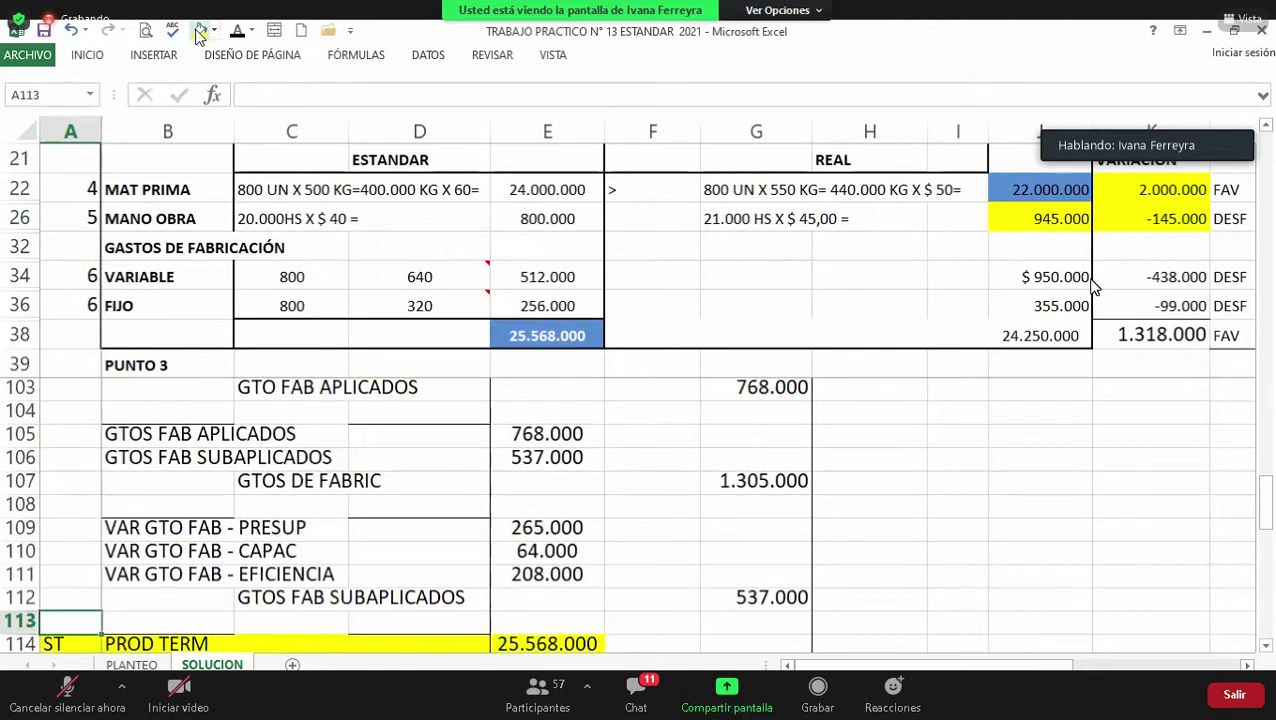
pyautogui.press('Down')
pyautogui.press('Down')
pyautogui.press('Down')
pyautogui.press('Down')
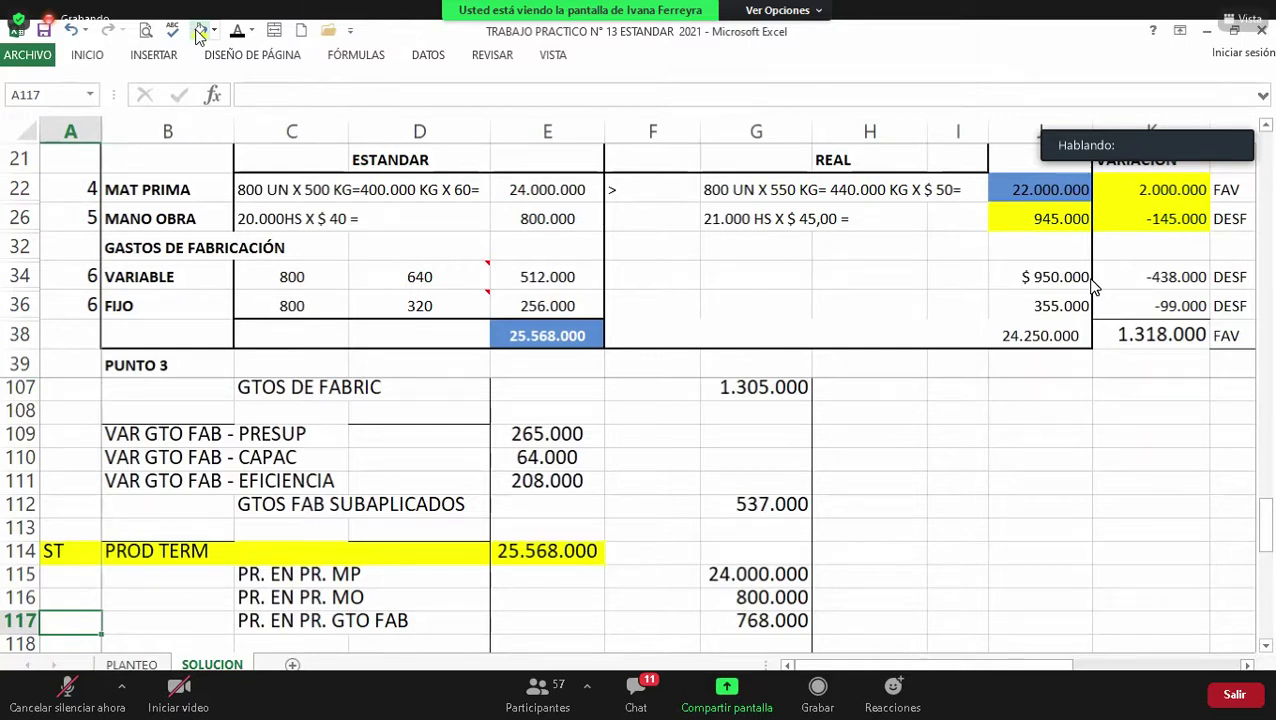
# Step: Reveal the VAR MP PRECIO debit amount in E119 in the black font colour
pyautogui.press('Down')
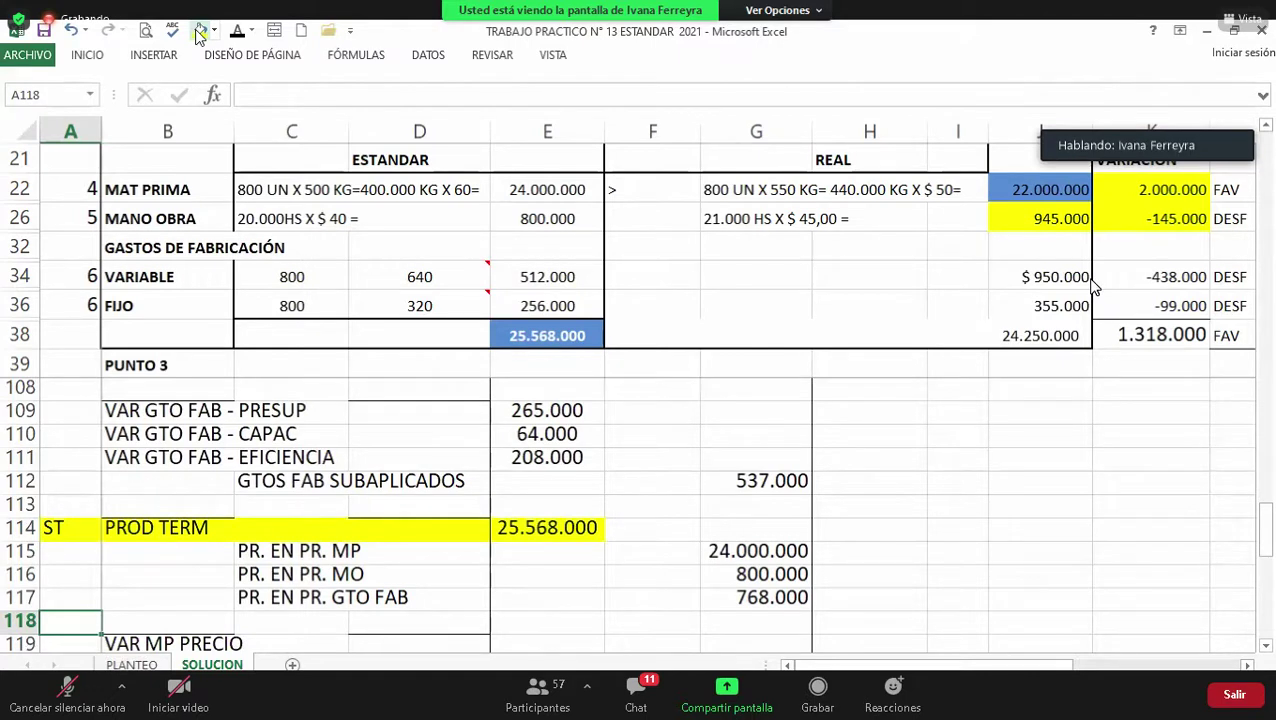
pyautogui.press('Down')
pyautogui.press('Down')
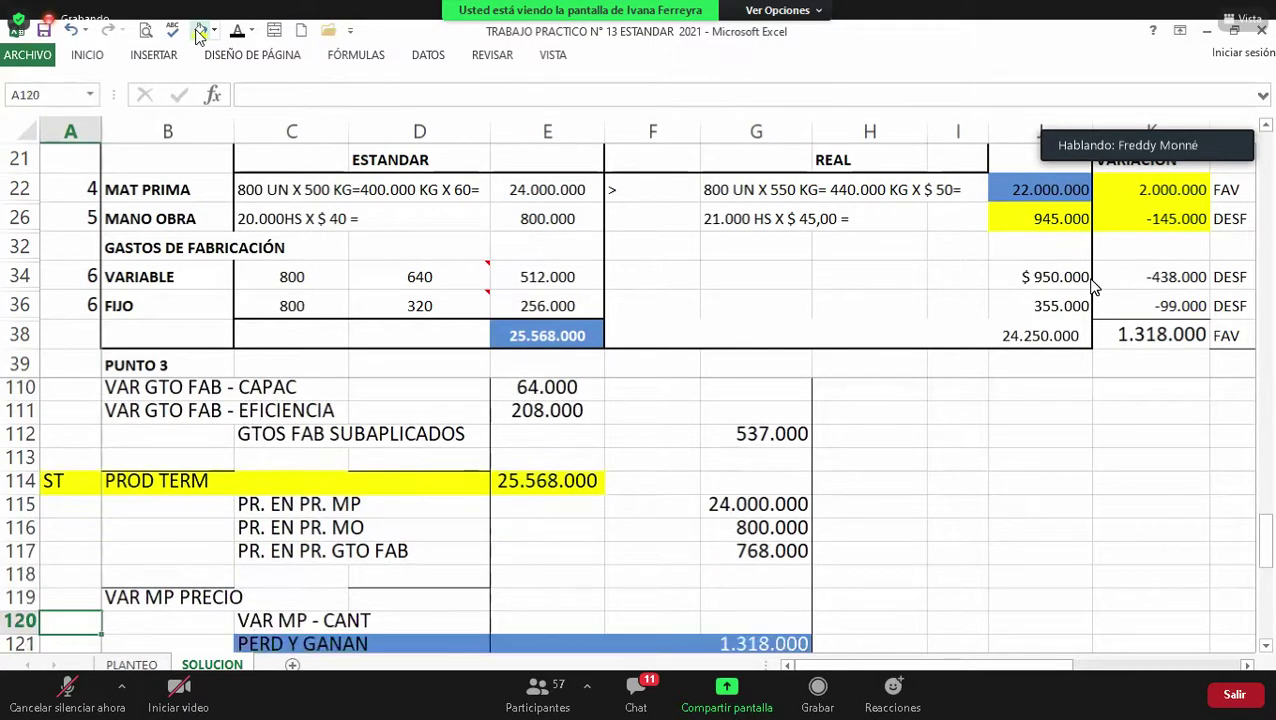
pyautogui.press('Down')
pyautogui.press('Right')
pyautogui.press('Right')
pyautogui.press('Right')
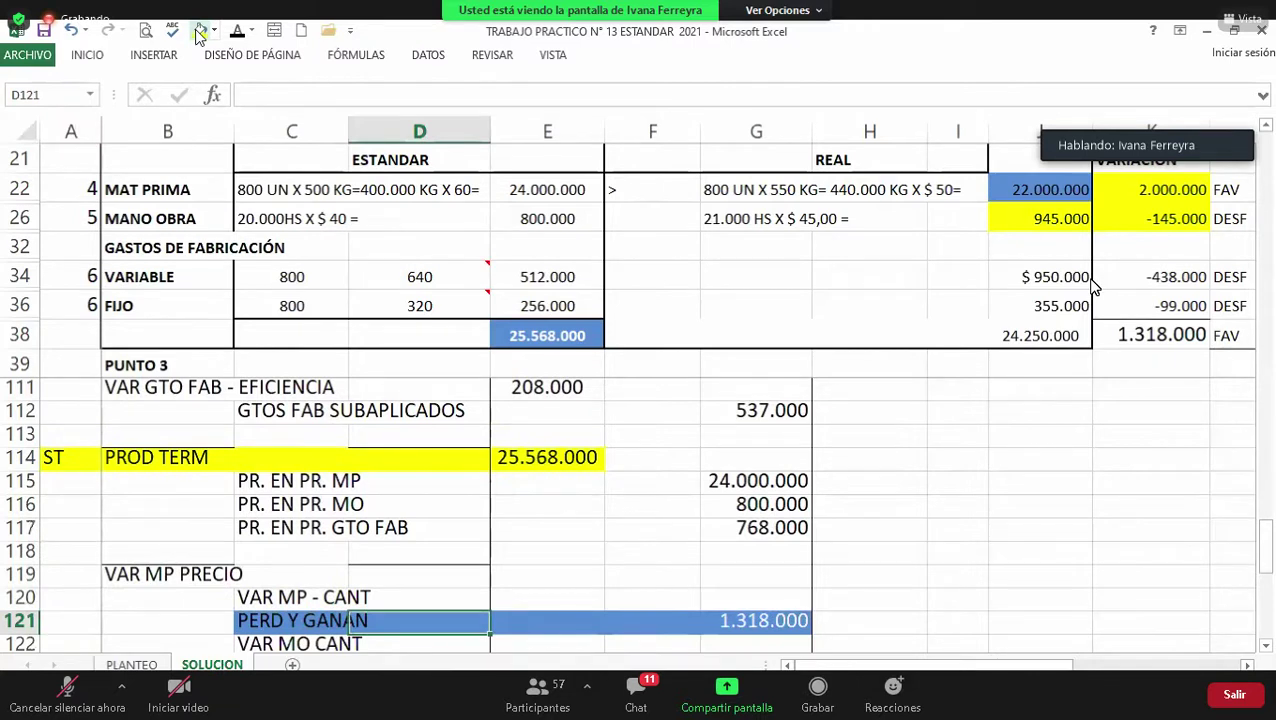
pyautogui.press('Right')
pyautogui.press('Up')
pyautogui.press('Up')
pyautogui.press('Left')
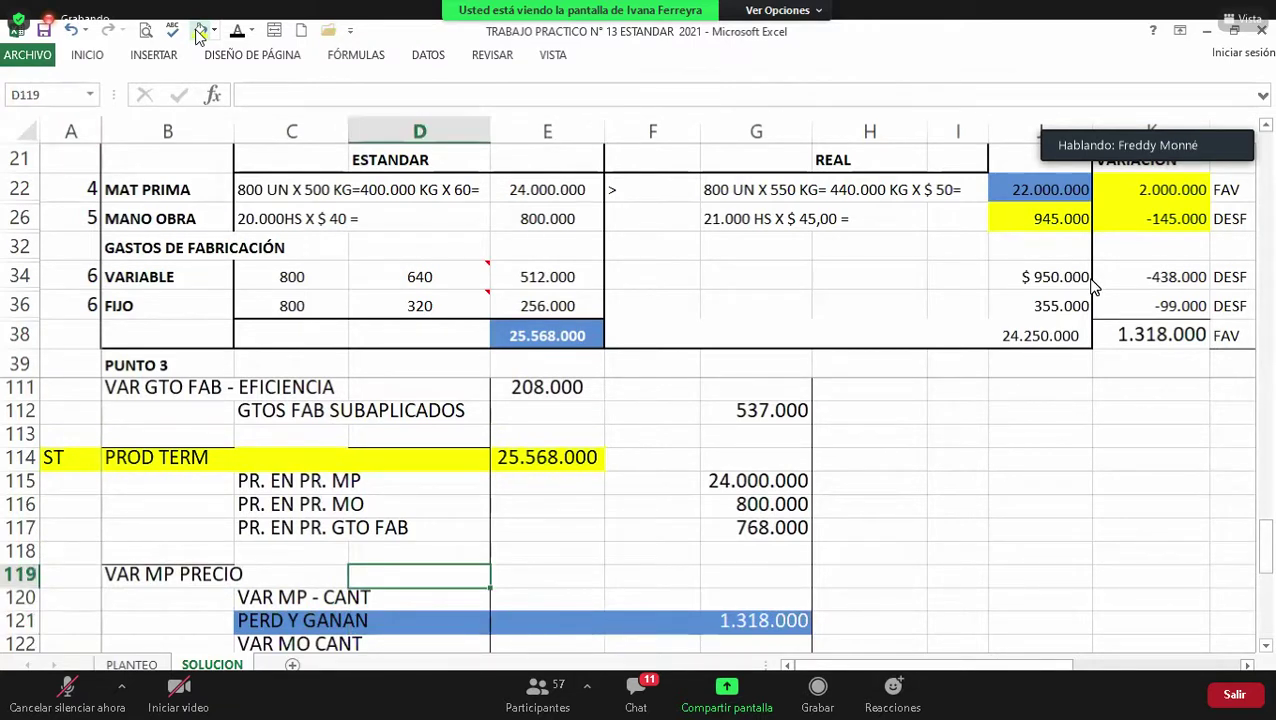
pyautogui.press('Right')
pyautogui.press('Left')
pyautogui.press('Right')
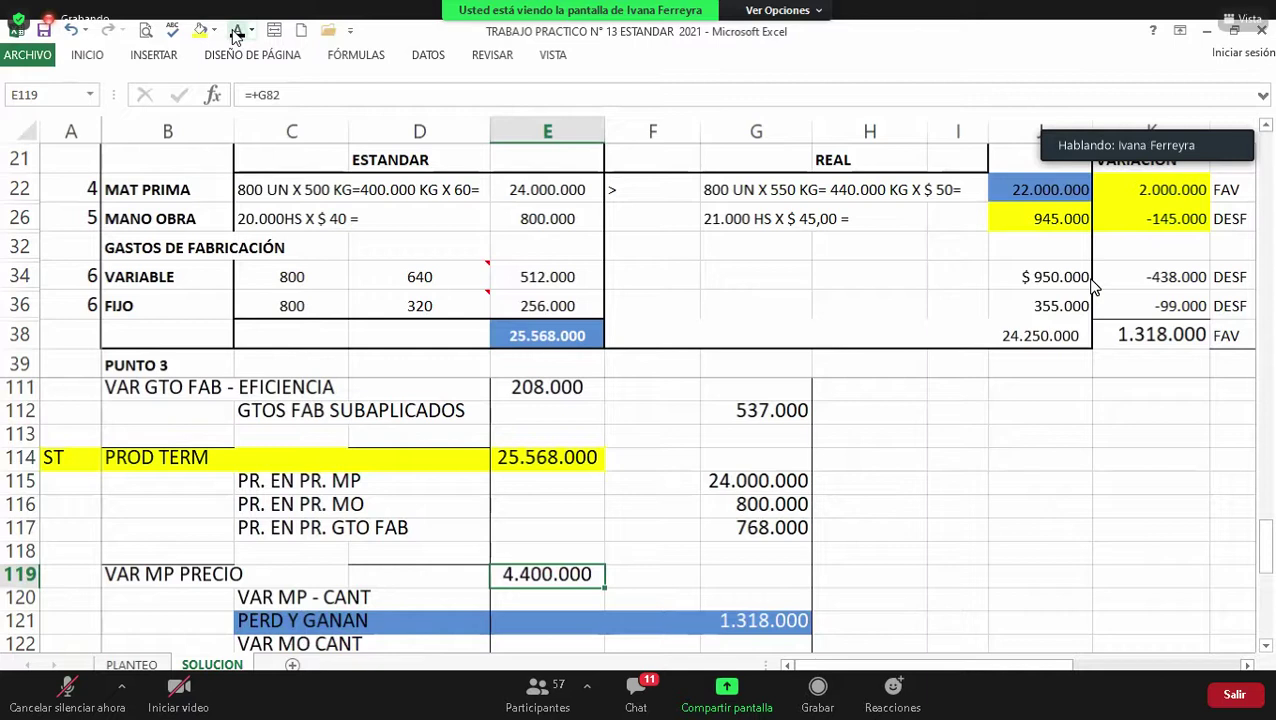
# Step: Reveal the hidden credit amounts of the closing entry in G120 and G122 to G126 by applying the black font colour
pyautogui.press('Return')
pyautogui.press('Right')
pyautogui.press('Right')
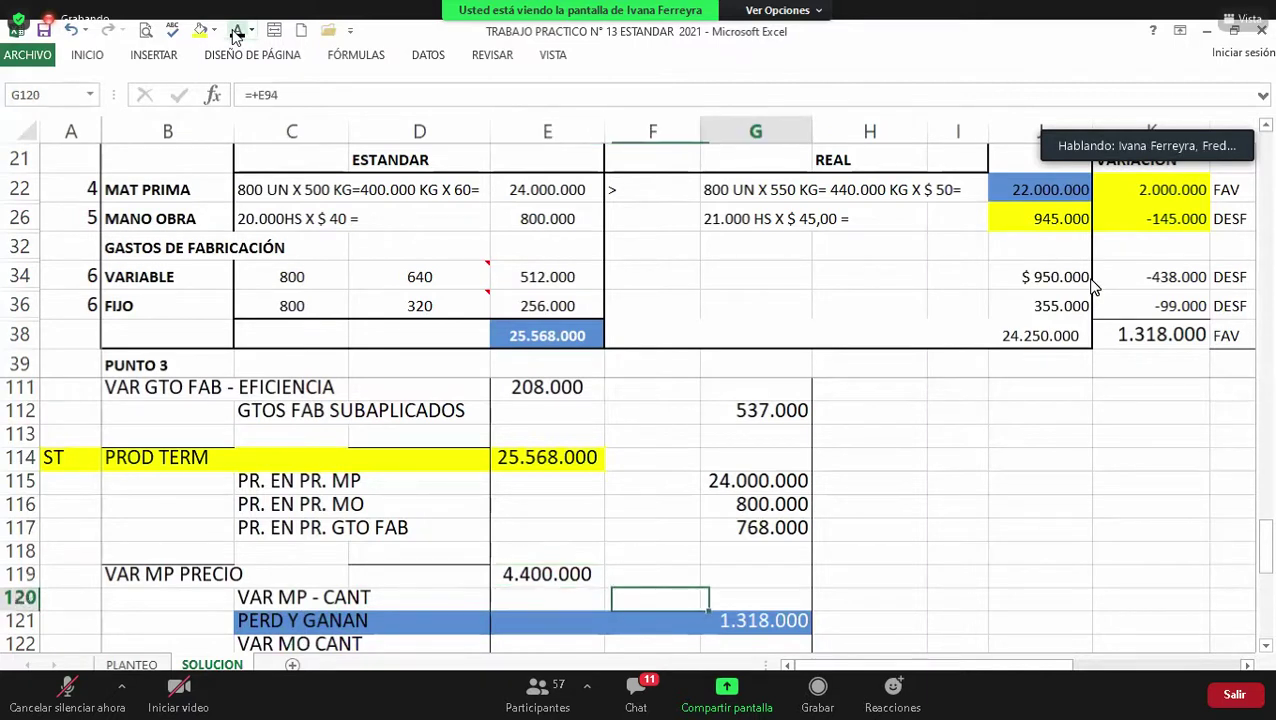
pyautogui.press('Return')
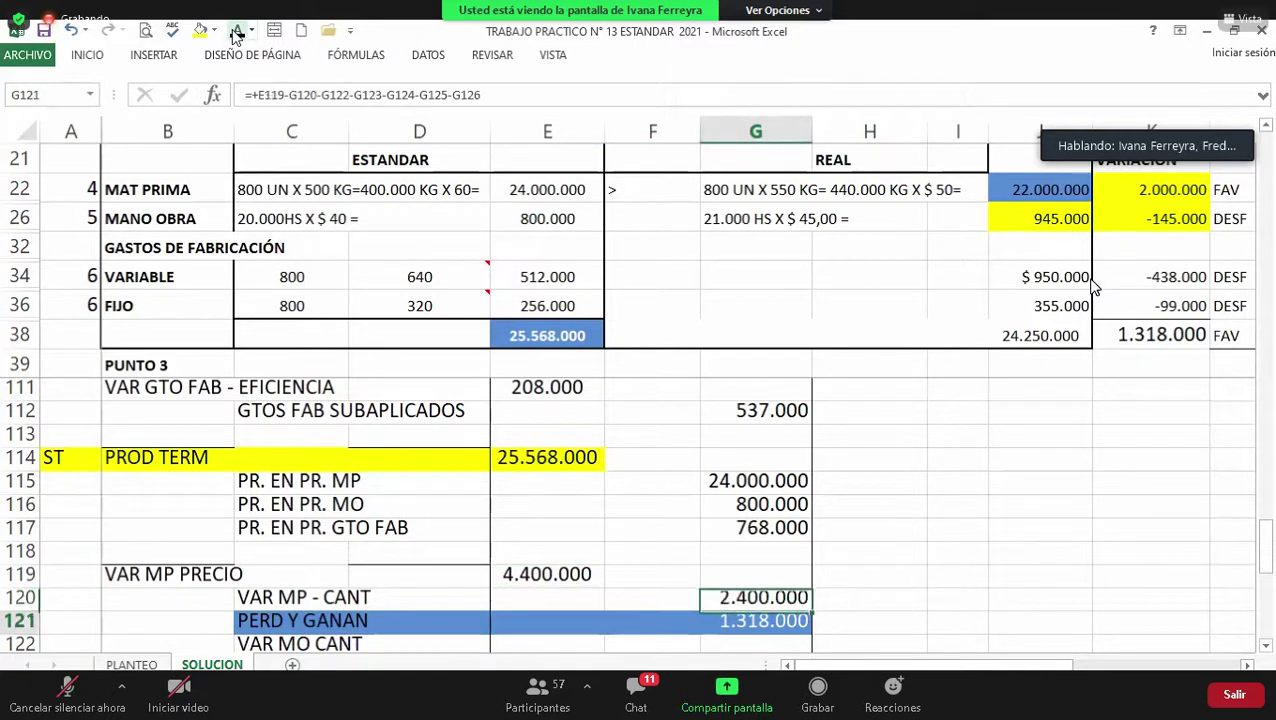
pyautogui.press('Down')
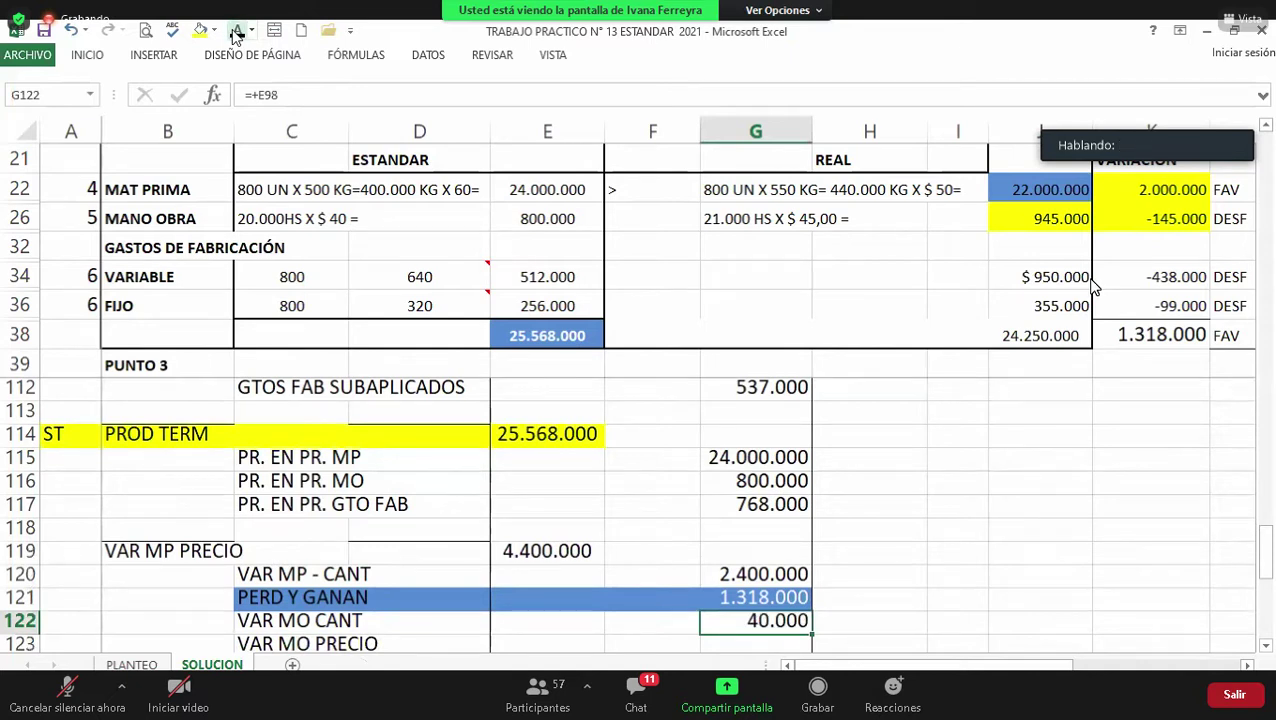
pyautogui.press('Down')
pyautogui.press('Down')
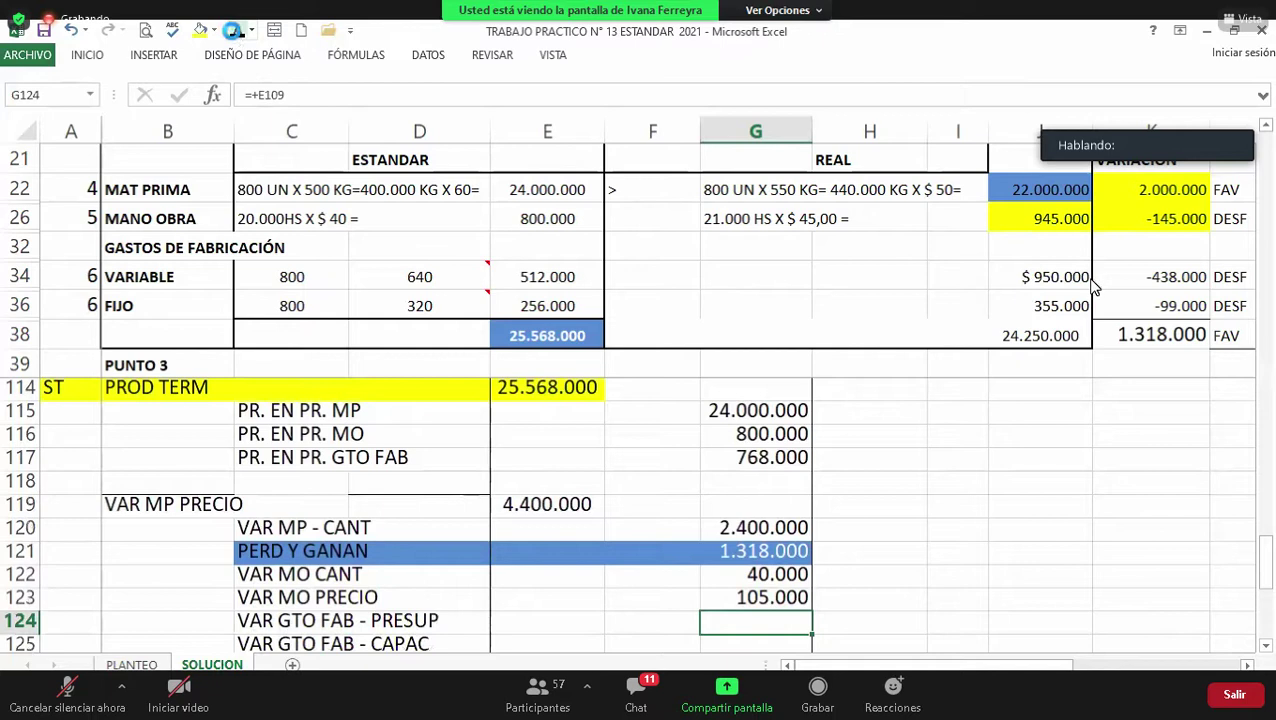
pyautogui.press('Down')
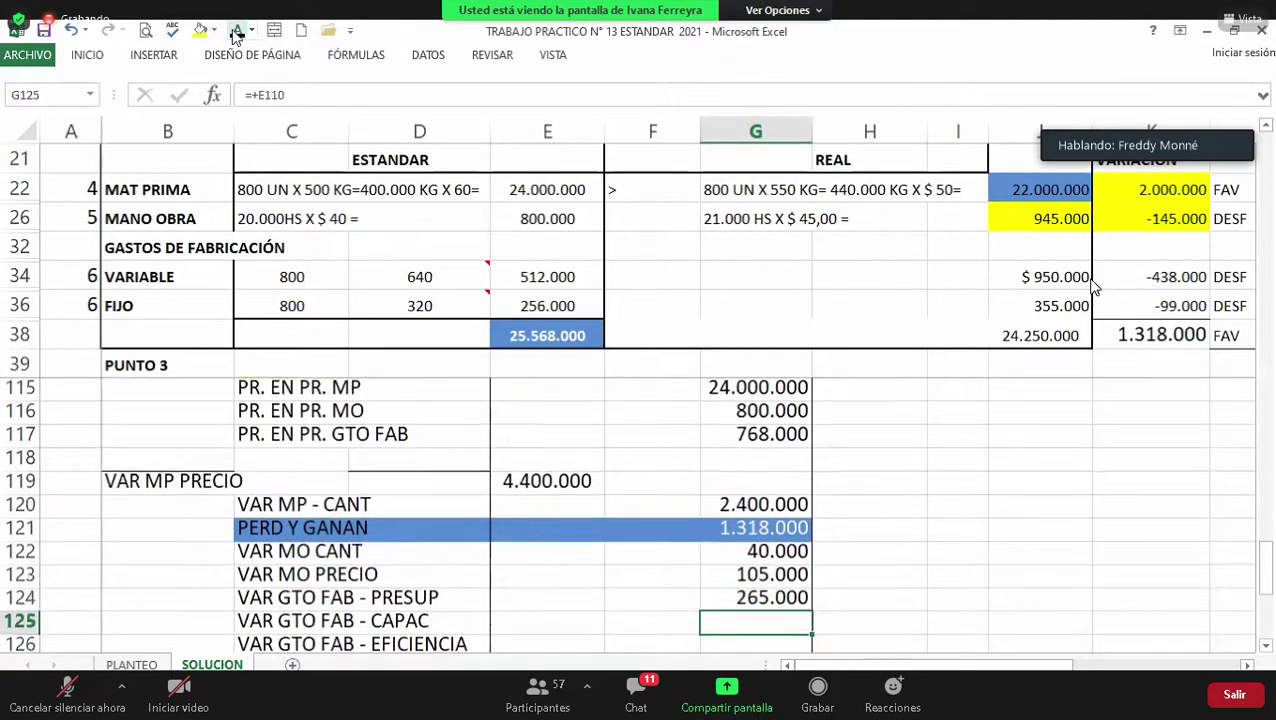
pyautogui.press('Down')
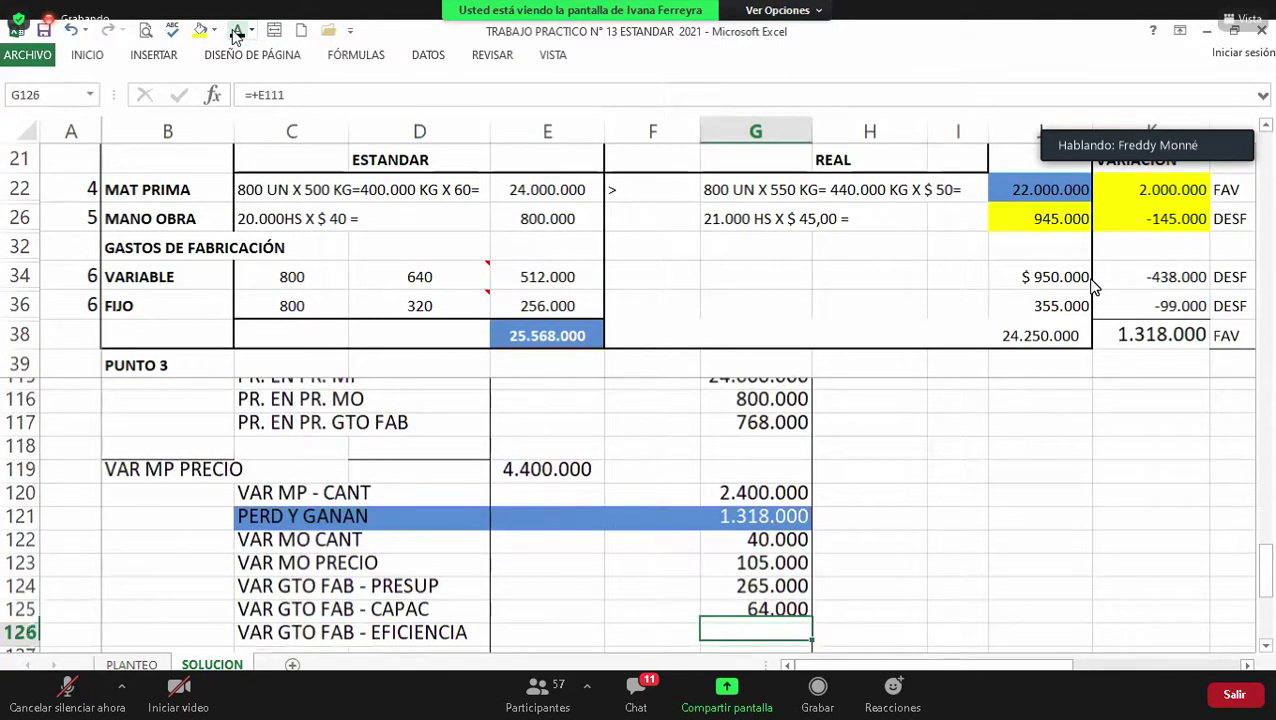
pyautogui.press('Down')
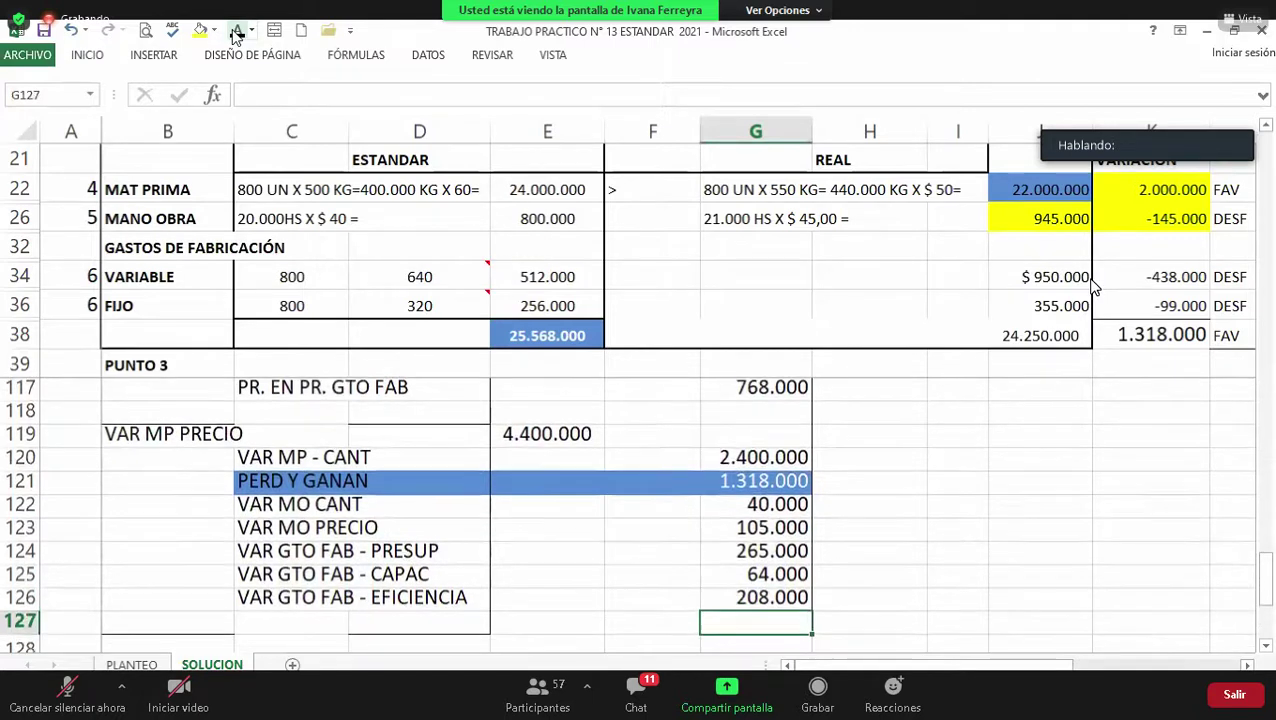
# Step: Review the closing entry's variance amounts together with the PERD Y GANAN formula that offsets them
pyautogui.press('Up')
pyautogui.press('Up')
pyautogui.press('Up')
pyautogui.press('Up')
pyautogui.press('Up')
pyautogui.press('Up')
pyautogui.press('Up')
pyautogui.press('Up')
pyautogui.press('Down')
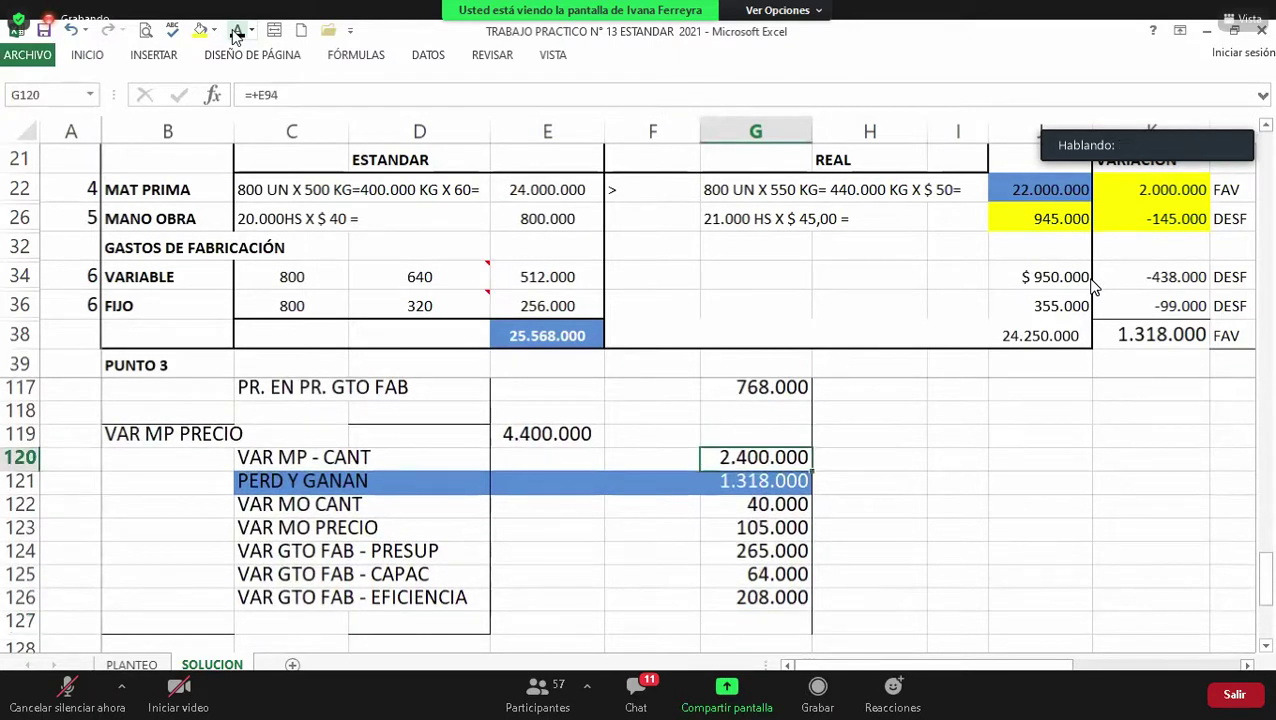
pyautogui.press('Down')
pyautogui.press('Down')
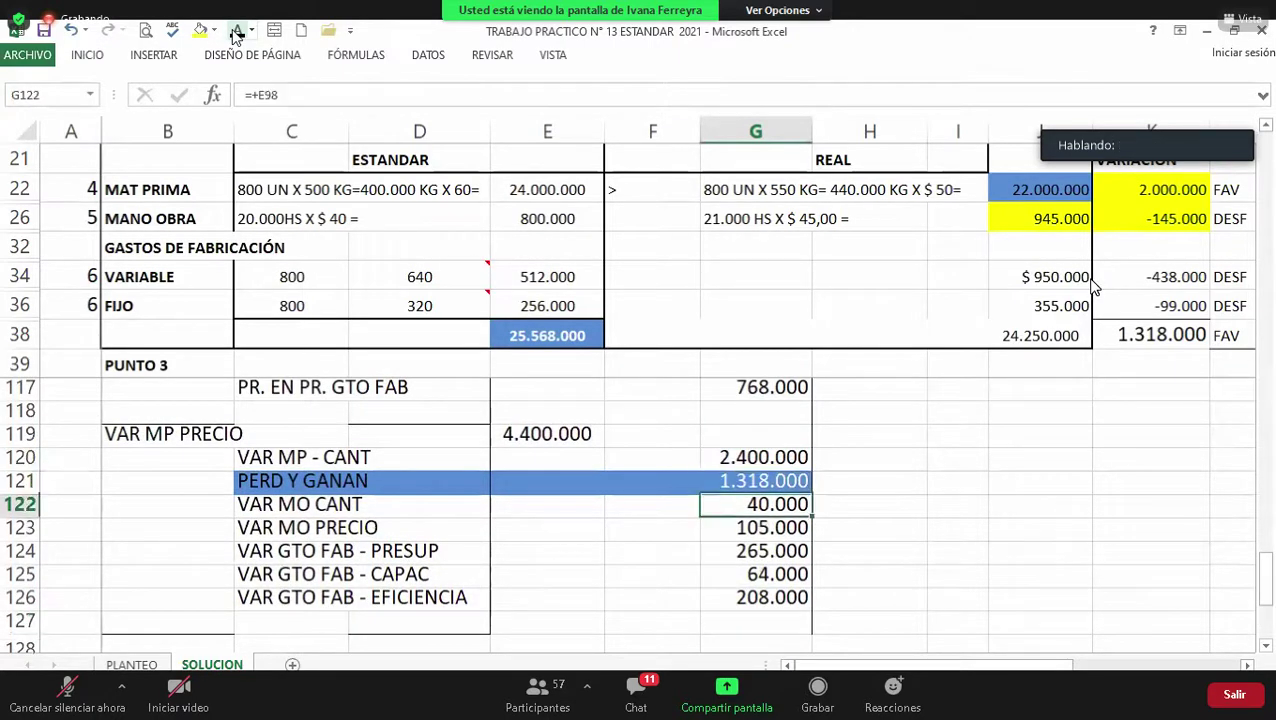
pyautogui.press('Up')
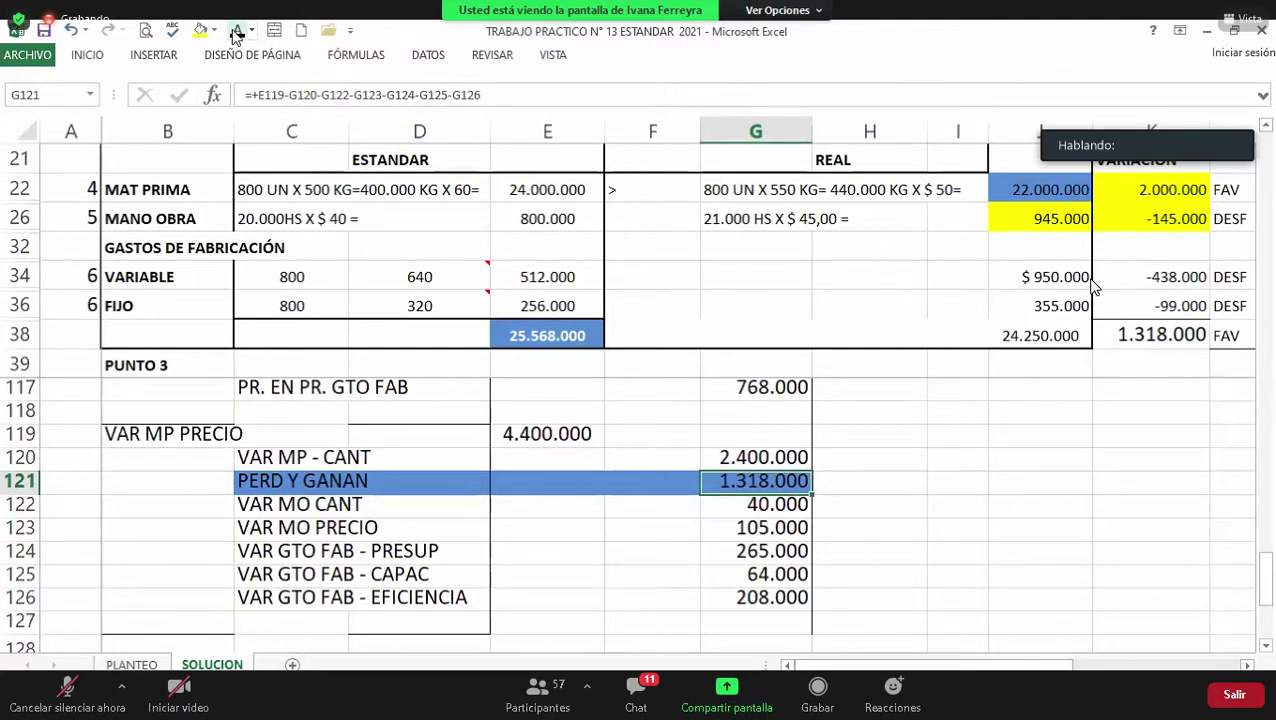
pyautogui.press('Left')
pyautogui.press('Left')
pyautogui.press('Right')
pyautogui.press('Left')
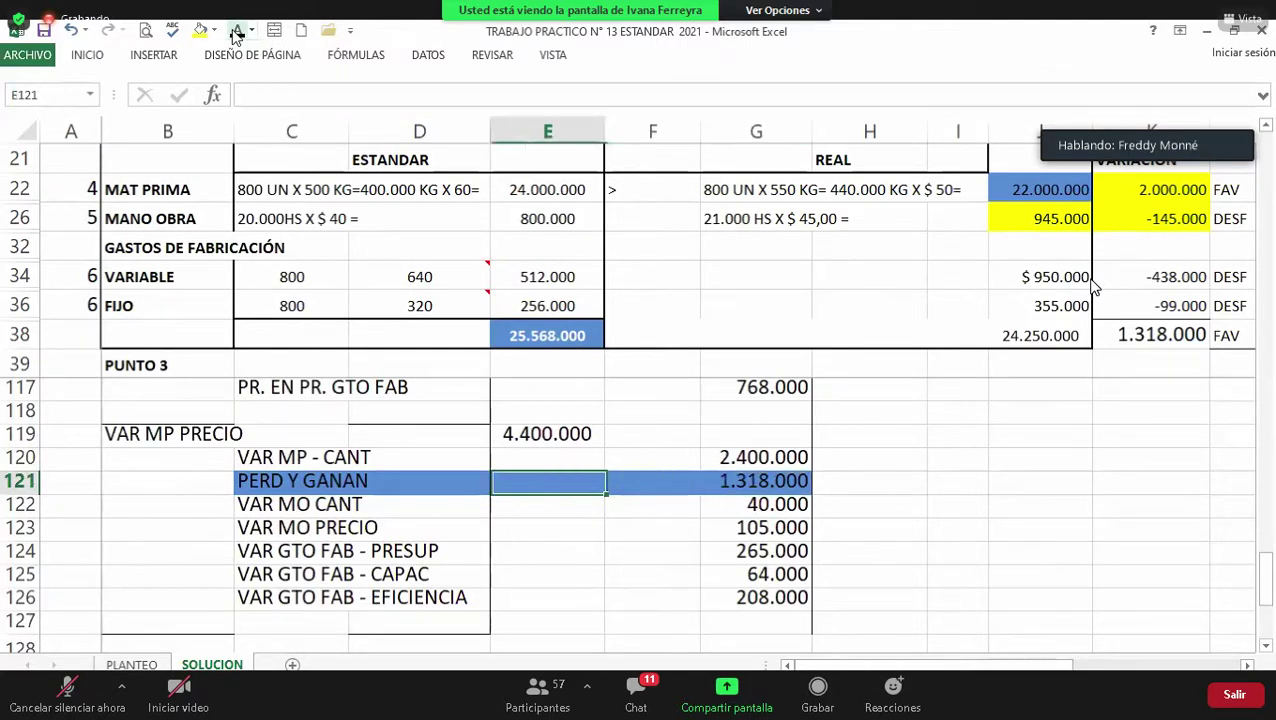
pyautogui.press('Down')
pyautogui.press('Right')
pyautogui.press('Up')
pyautogui.press('Right')
pyautogui.press('Right')
pyautogui.press('Up')
pyautogui.press('Up')
pyautogui.press('Up')
pyautogui.press('Up')
pyautogui.press('Up')
pyautogui.press('Up')
pyautogui.press('Up')
pyautogui.press('Up')
pyautogui.press('Up')
pyautogui.press('Up')
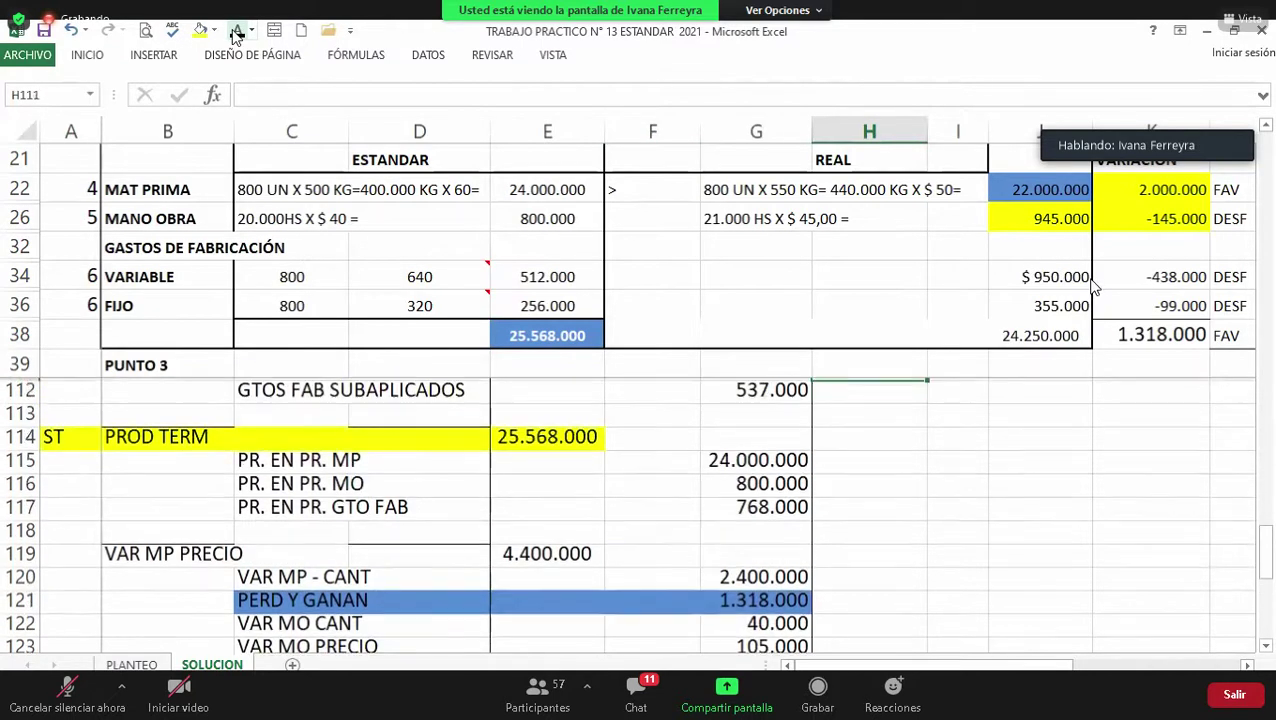
pyautogui.press('Right')
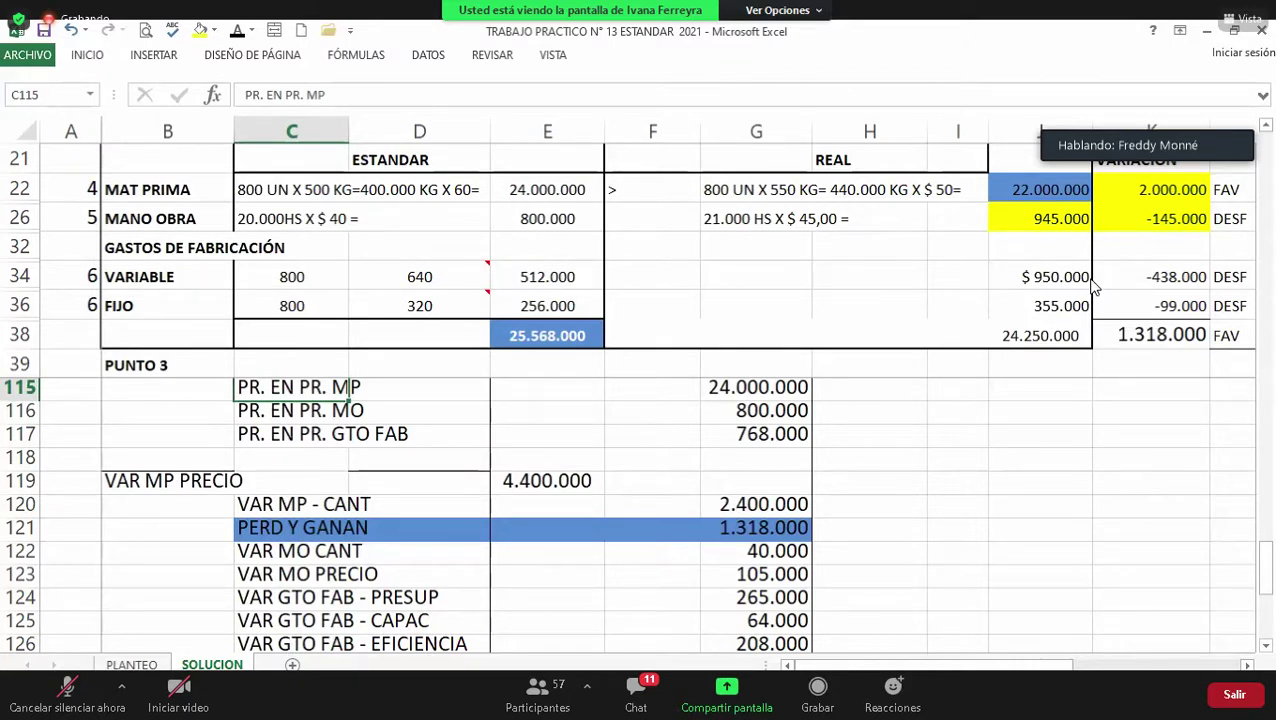
# Step: Examine the METODO B journal entries from the variance closing entry back to the GASTOS DE FABRICACIÓN variation analysis
pyautogui.scroll(-3, 1093, 287)
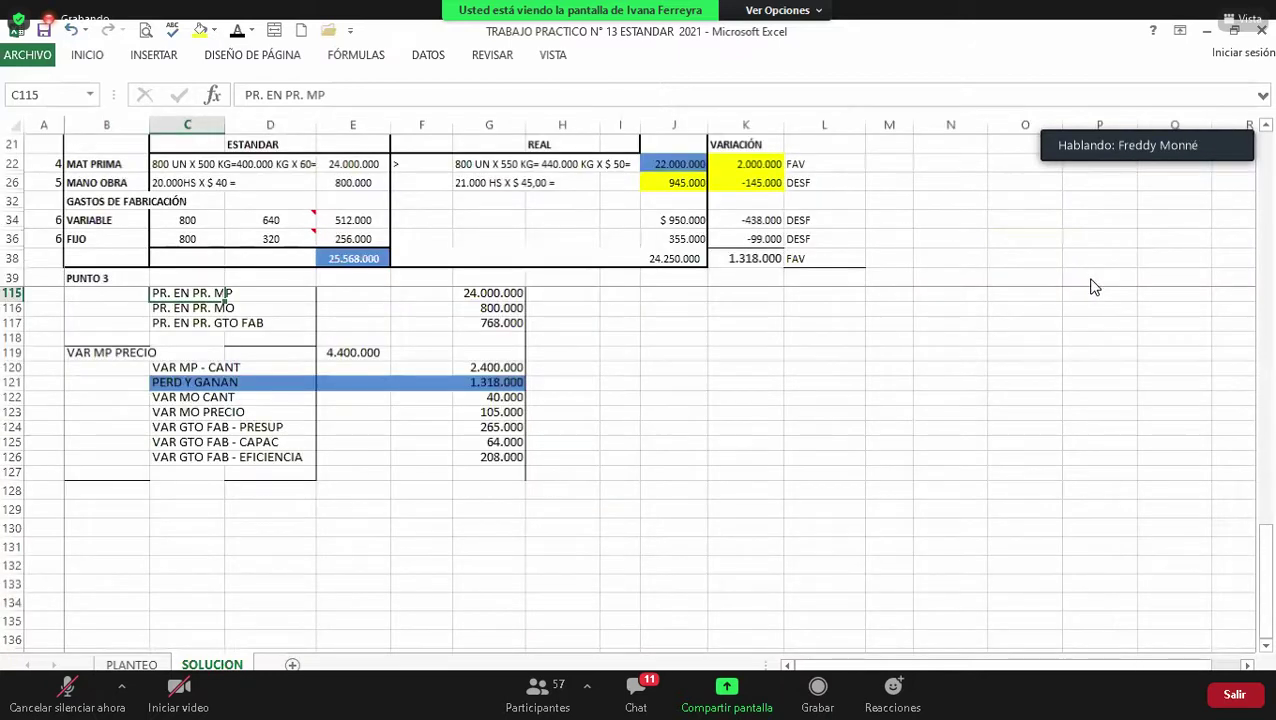
pyautogui.click(950, 512)
pyautogui.press('Up')
pyautogui.press('Up')
pyautogui.press('Up')
pyautogui.press('Up')
pyautogui.press('Up')
pyautogui.press('Up')
pyautogui.press('Up')
pyautogui.press('Up')
pyautogui.press('Up')
pyautogui.press('Up')
pyautogui.press('Up')
pyautogui.press('Up')
pyautogui.press('Up')
pyautogui.press('Up')
pyautogui.press('Up')
pyautogui.press('Up')
pyautogui.press('Up')
pyautogui.press('Up')
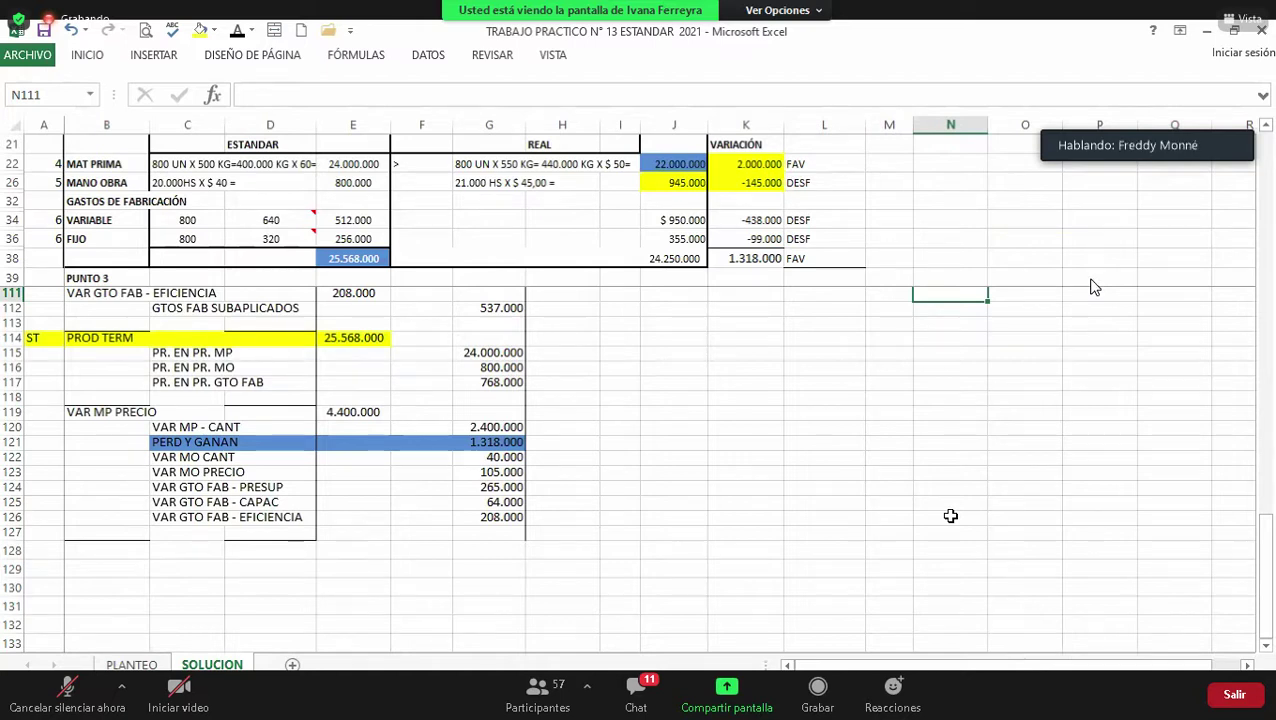
pyautogui.press('Up')
pyautogui.press('Up')
pyautogui.press('Up')
pyautogui.press('Up')
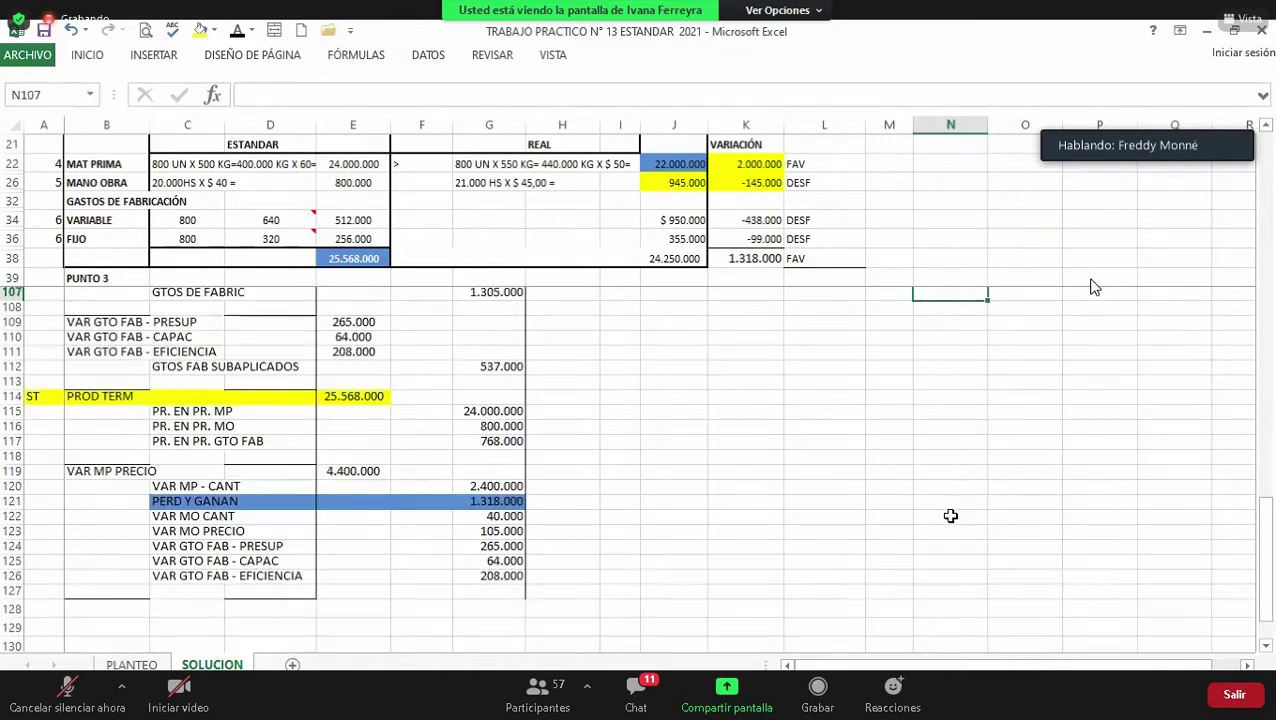
pyautogui.press('Up')
pyautogui.press('Up')
pyautogui.press('Up')
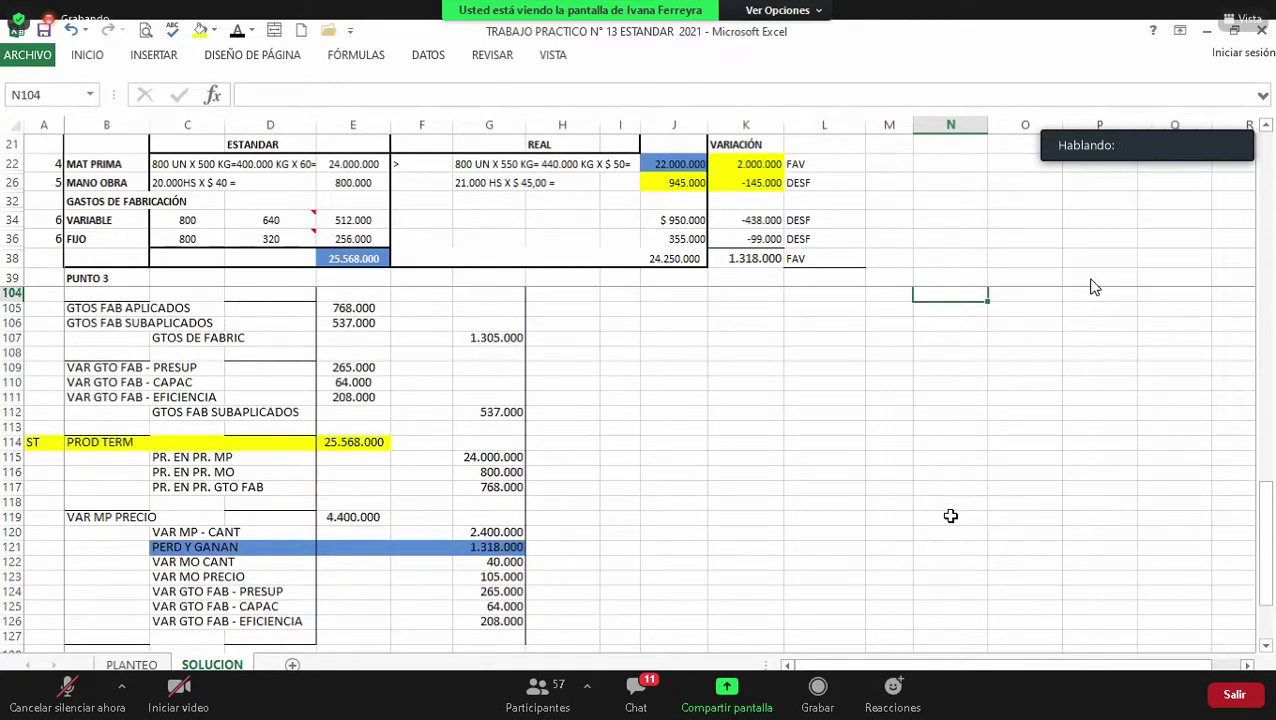
pyautogui.press('pageup')
pyautogui.press('pageup')
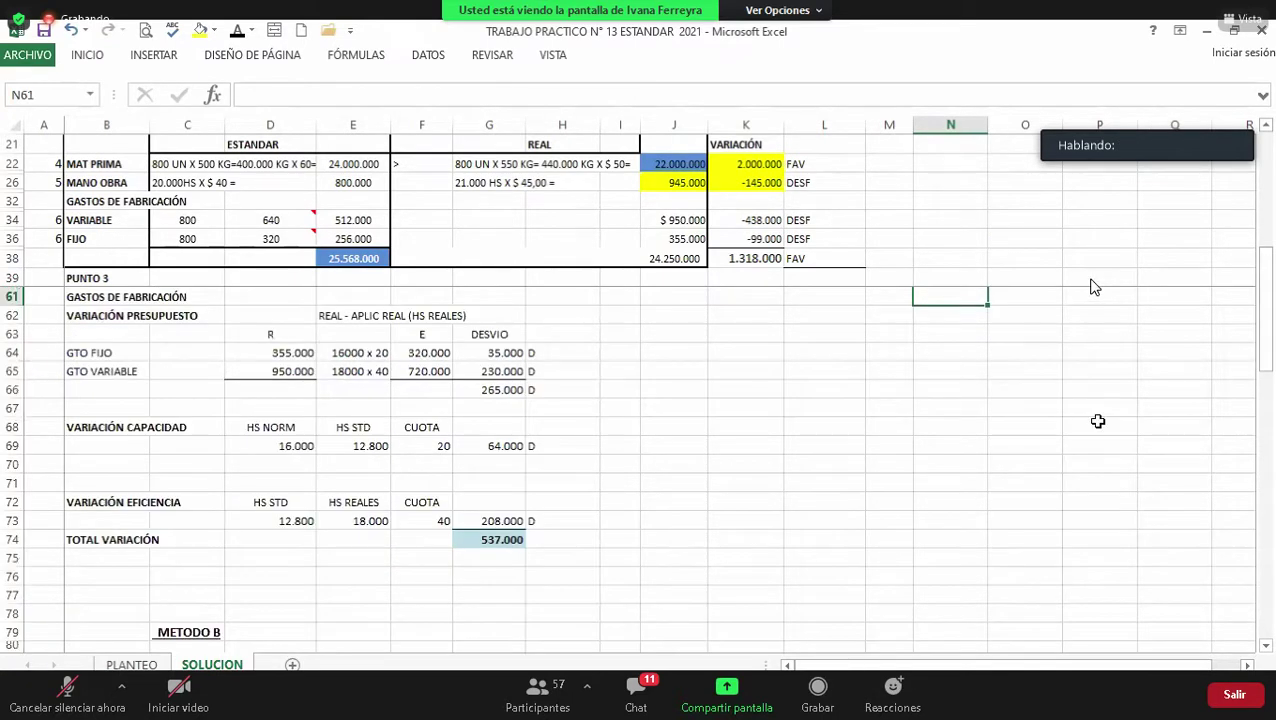
# Step: Unfreeze the panes of the SOLUCION sheet to free the rows above the PUNTO 2 variation table
pyautogui.click(967, 217)
pyautogui.press('Up')
pyautogui.press('Up')
pyautogui.press('Up')
pyautogui.press('Up')
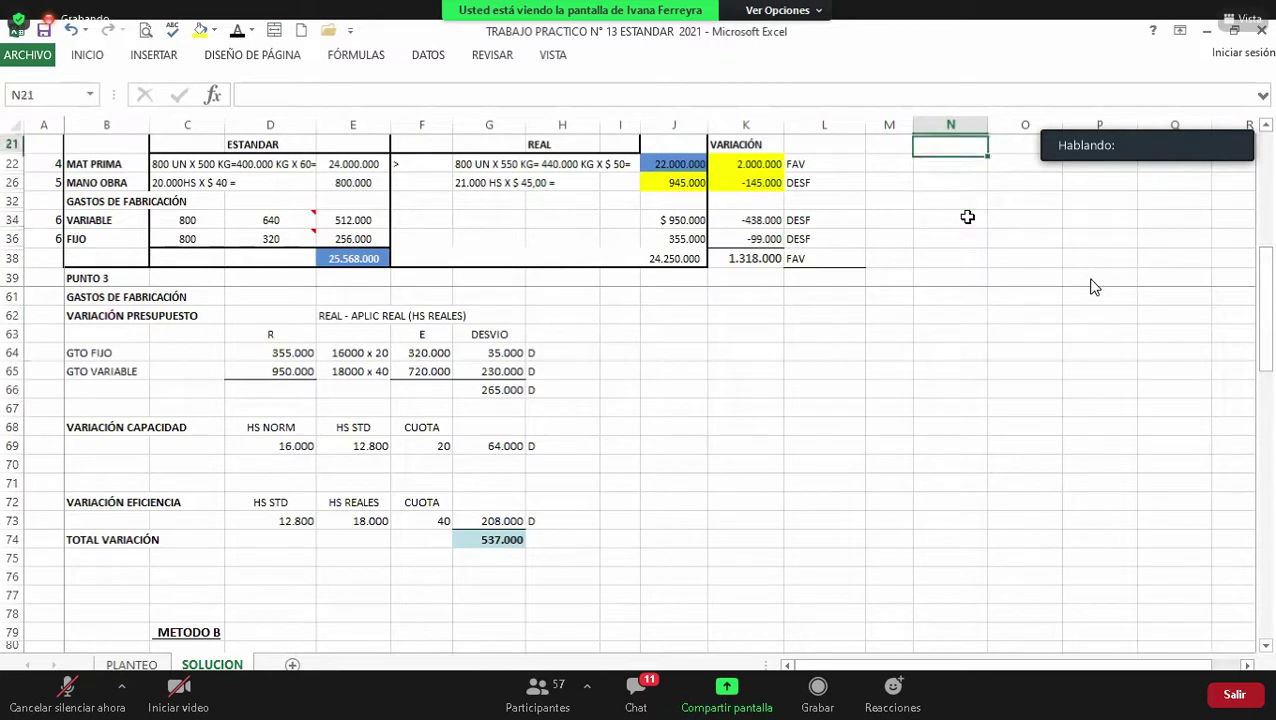
pyautogui.press('pageup')
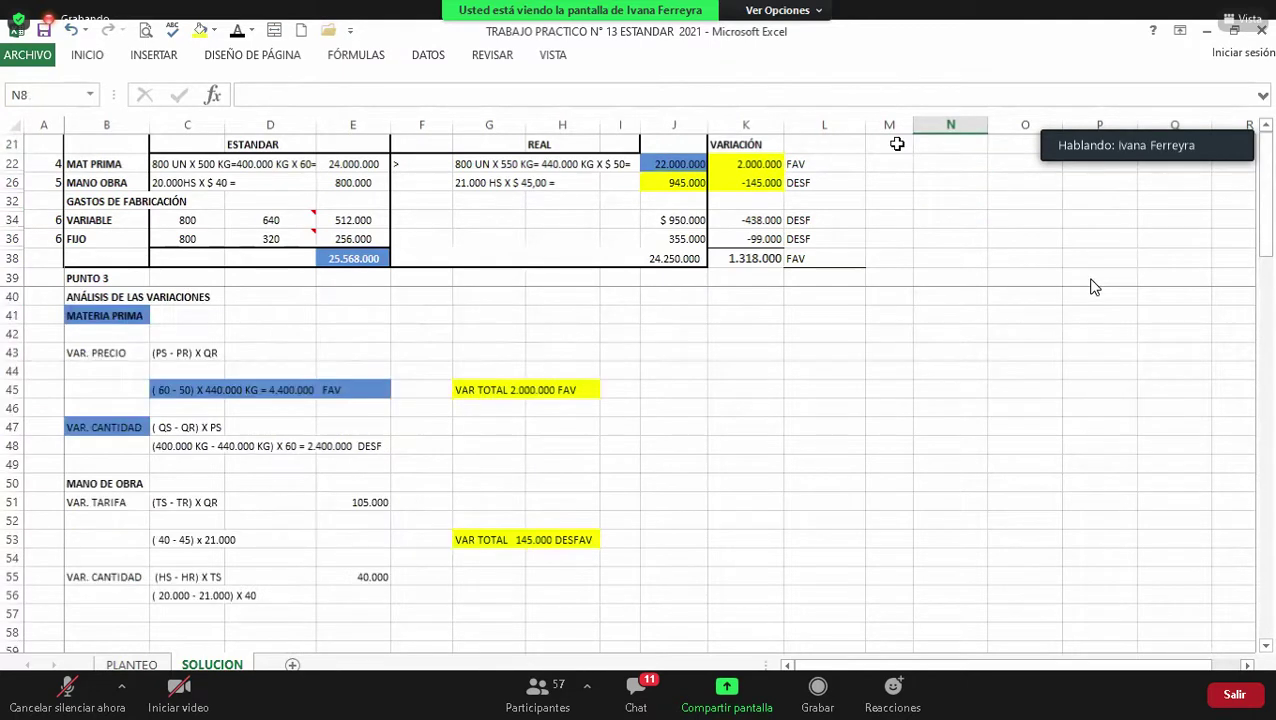
pyautogui.press('pageup')
pyautogui.click(552, 55)
pyautogui.click(743, 108)
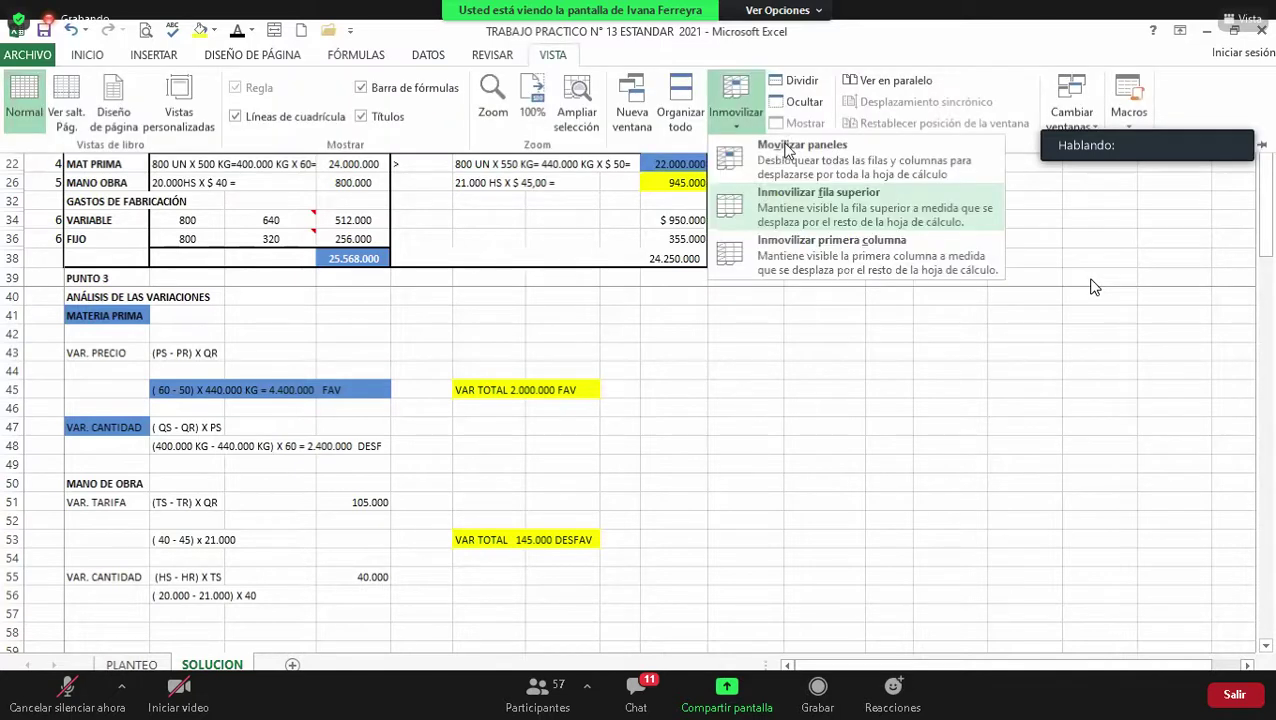
pyautogui.click(786, 150)
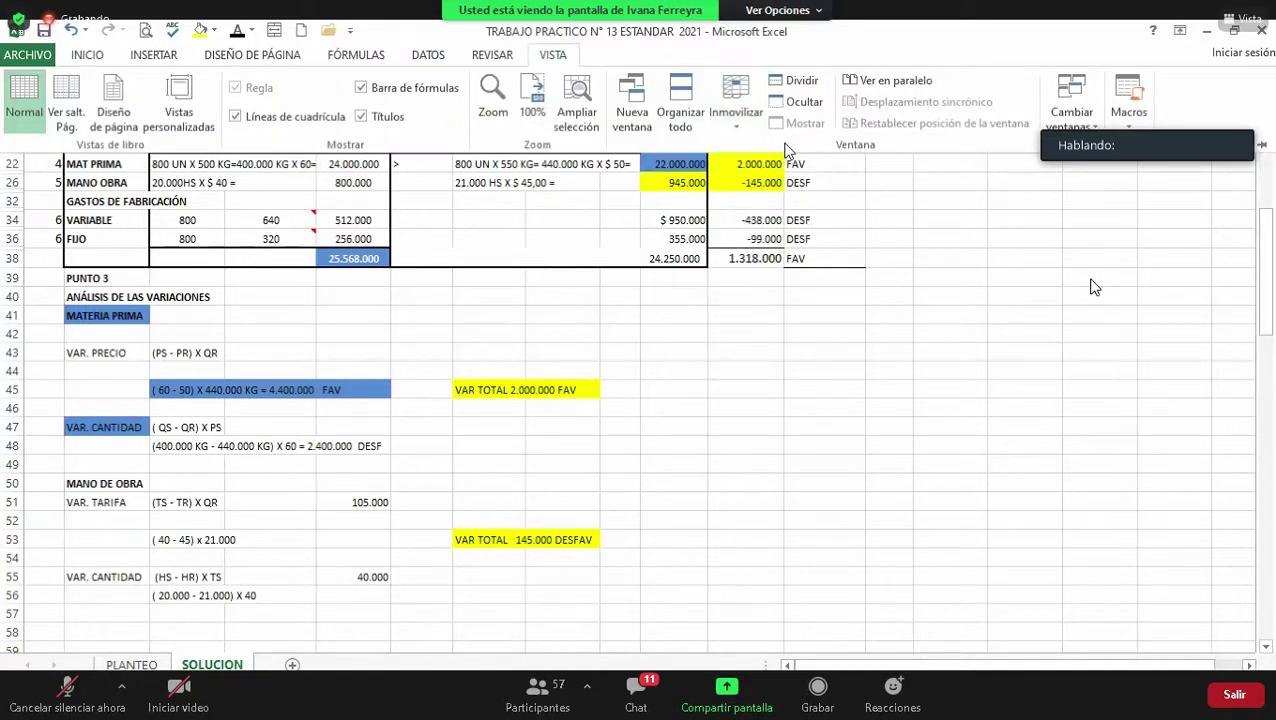
pyautogui.scroll(7, 1095, 287)
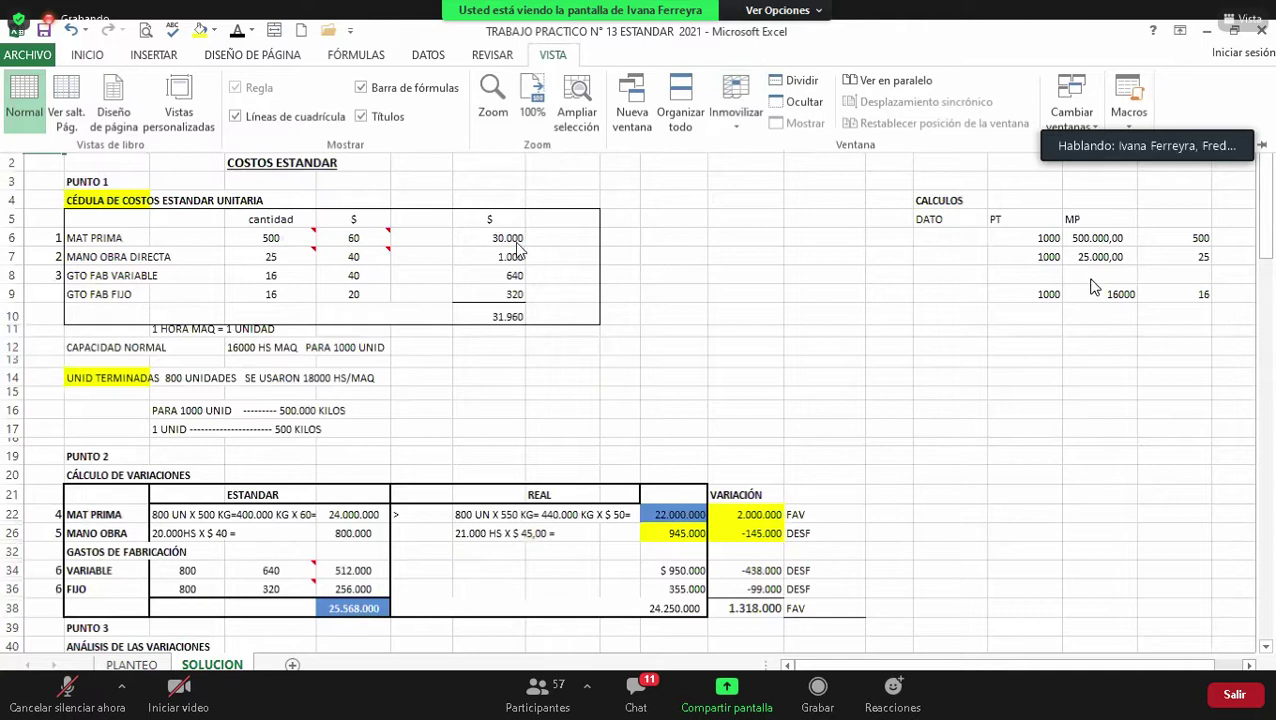
pyautogui.press('Escape')
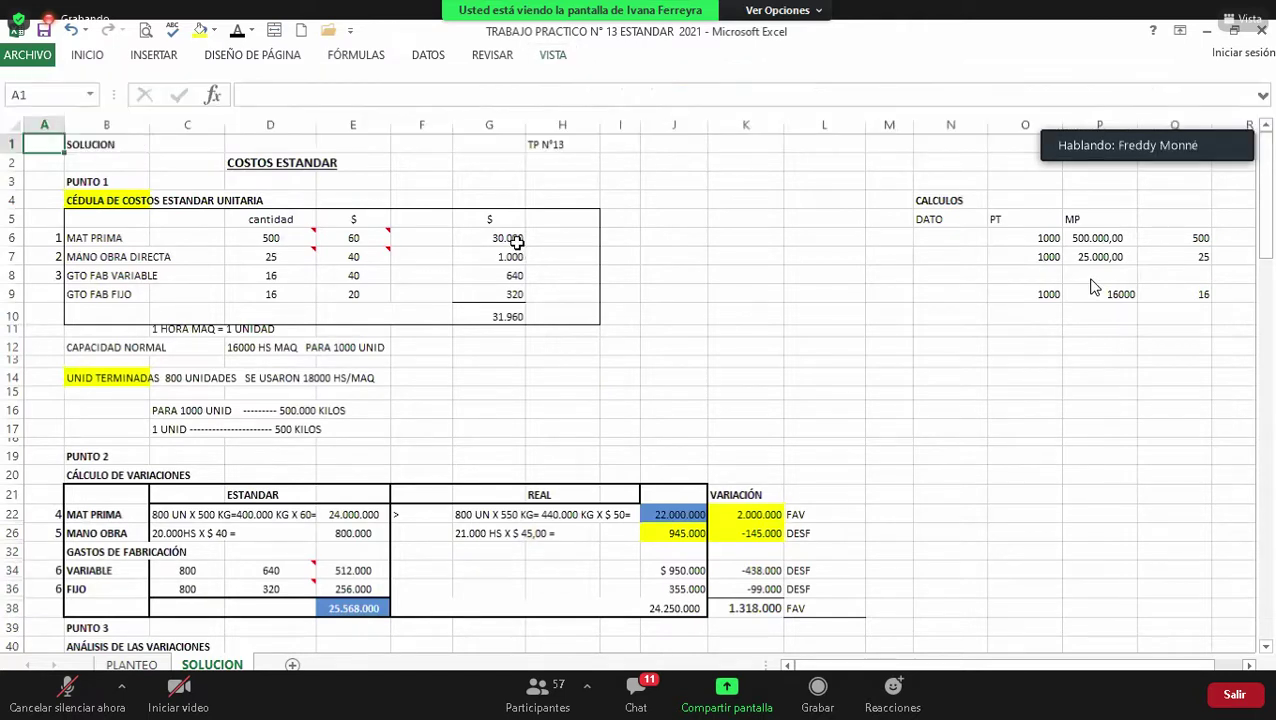
# Step: Calculate the standard cost of the finished units in K10 by multiplying the unit cost in G10 by 800
pyautogui.click(515, 317)
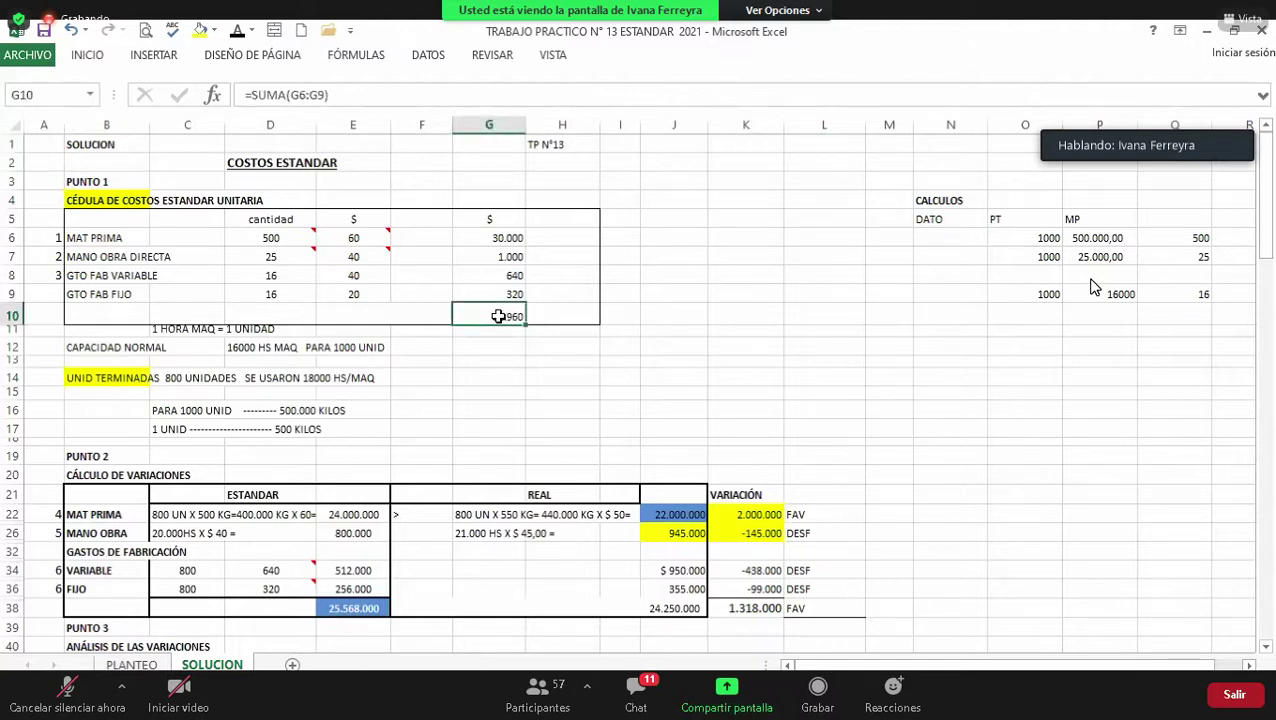
pyautogui.click(764, 314)
pyautogui.write('+')
pyautogui.press('Left')
pyautogui.press('Left')
pyautogui.press('Left')
pyautogui.press('Left')
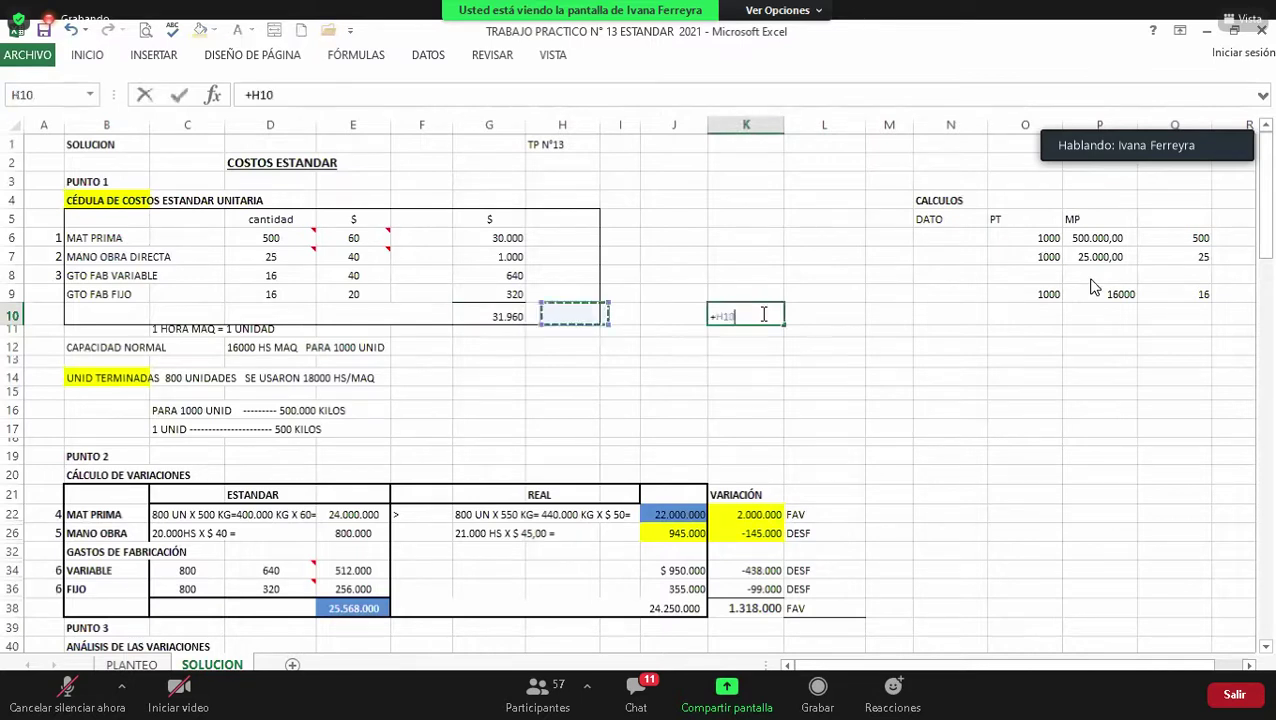
pyautogui.write('*800')
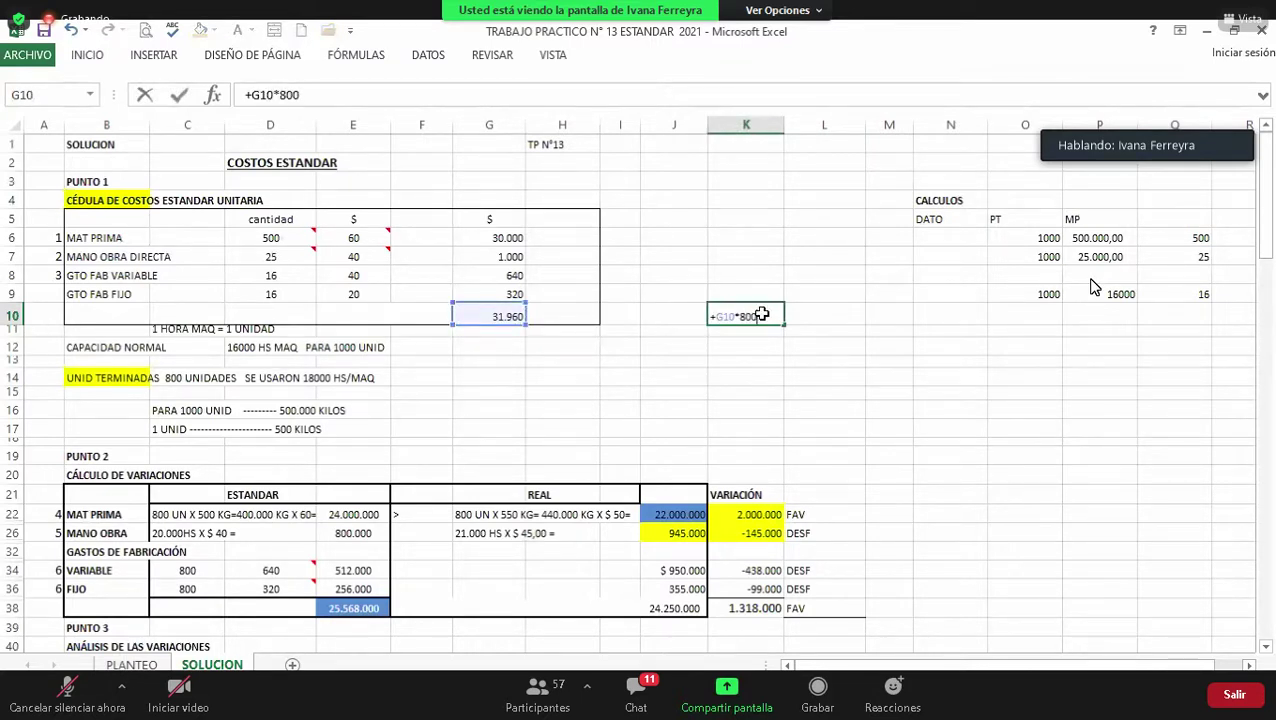
pyautogui.press('Return')
pyautogui.click(756, 315)
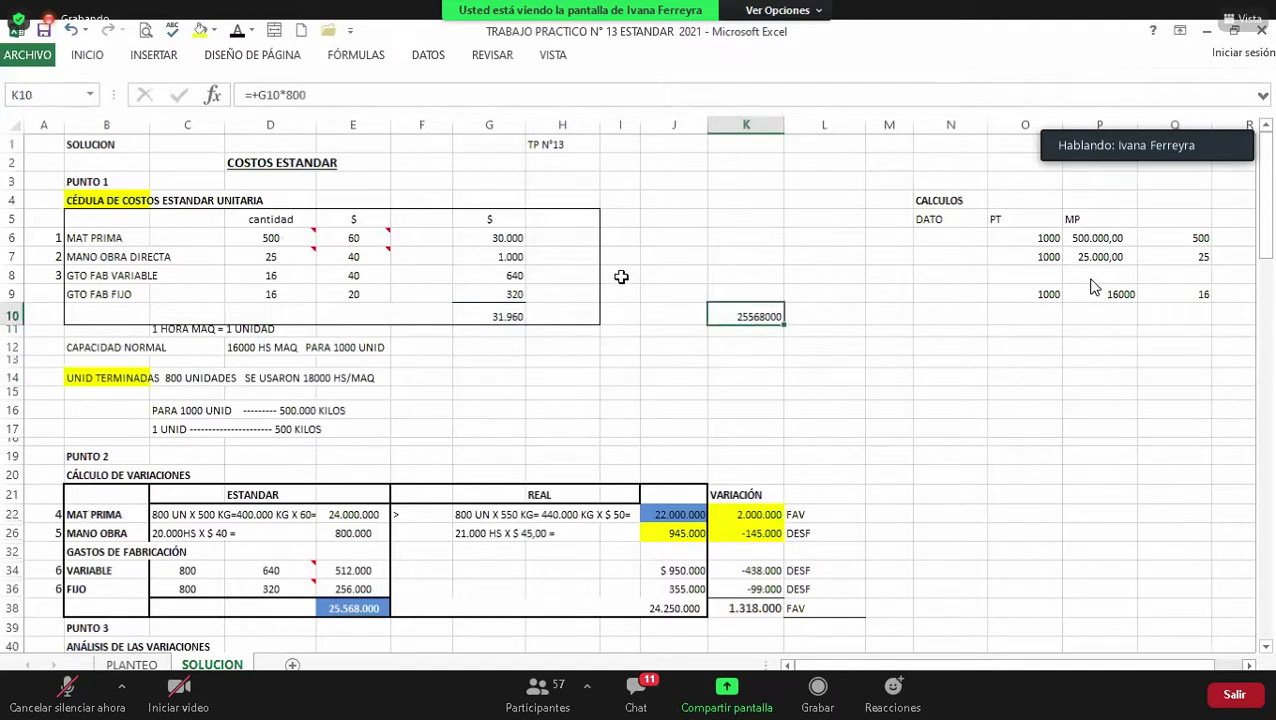
# Step: Return to the PROD TERM journal entry and select its debit amount in E114
pyautogui.click(546, 334)
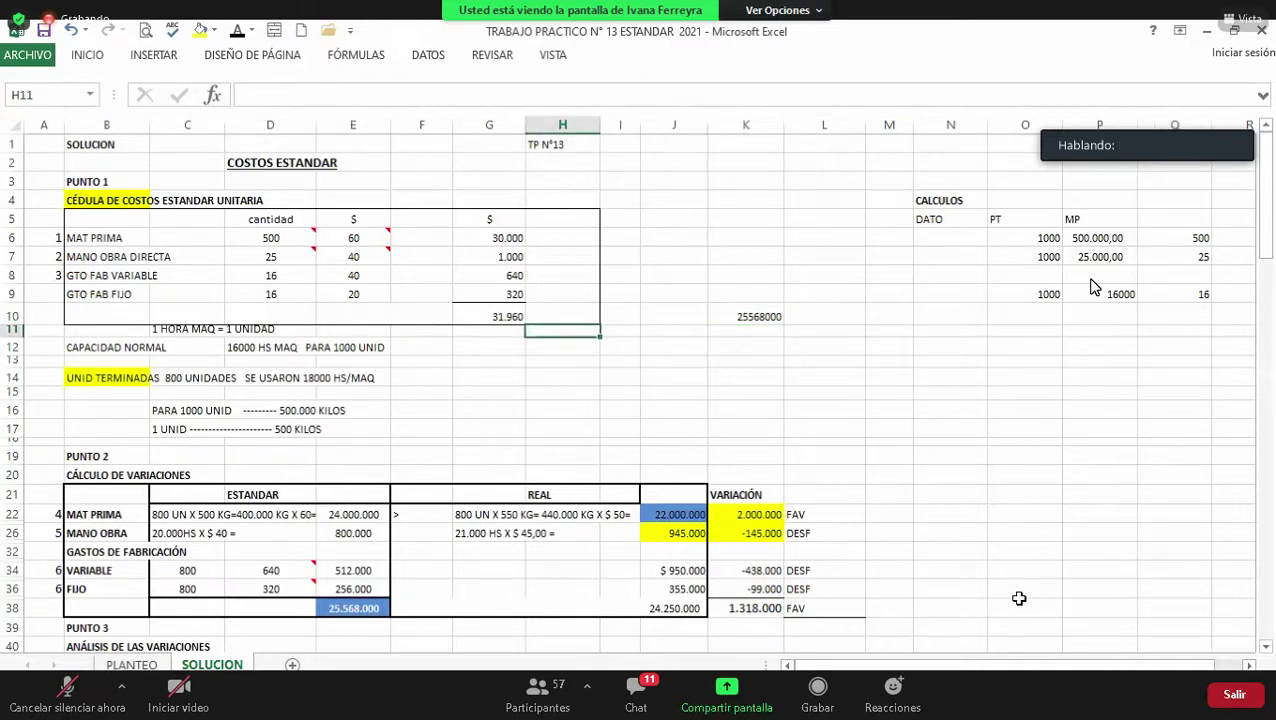
pyautogui.press('pagedown')
pyautogui.press('pagedown')
pyautogui.press('pagedown')
pyautogui.press('pagedown')
pyautogui.press('pageup')
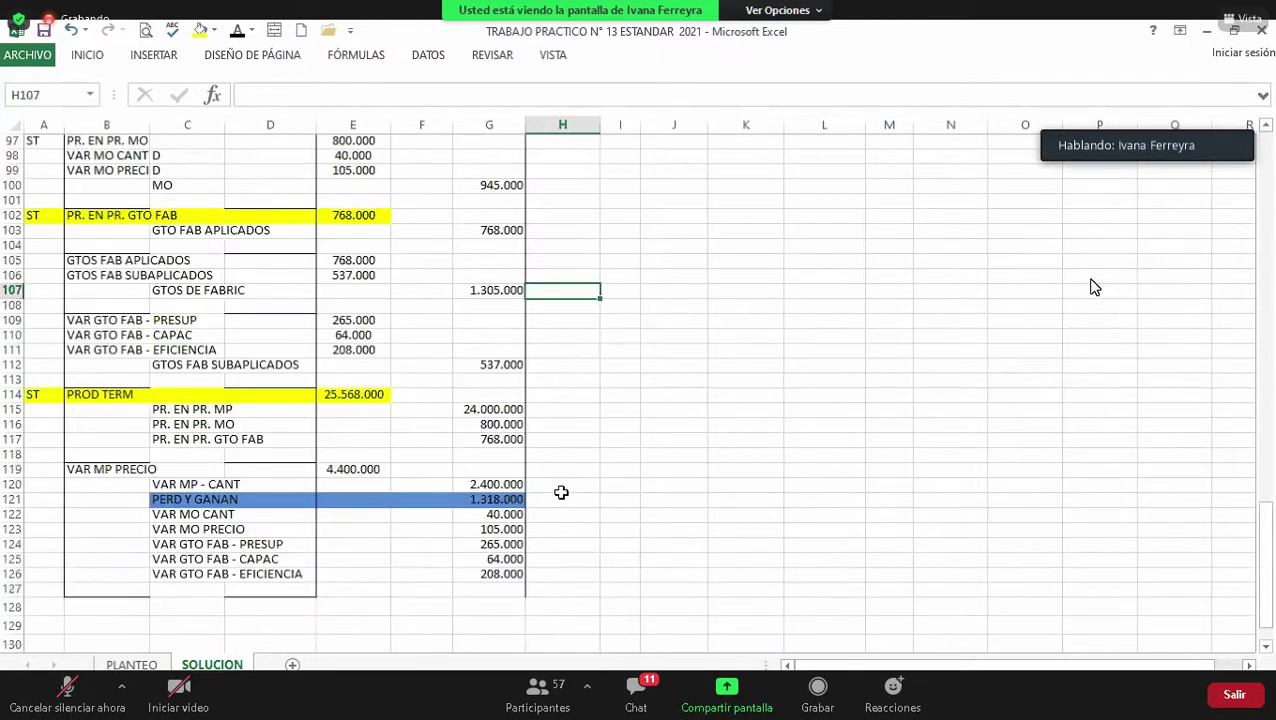
pyautogui.click(356, 397)
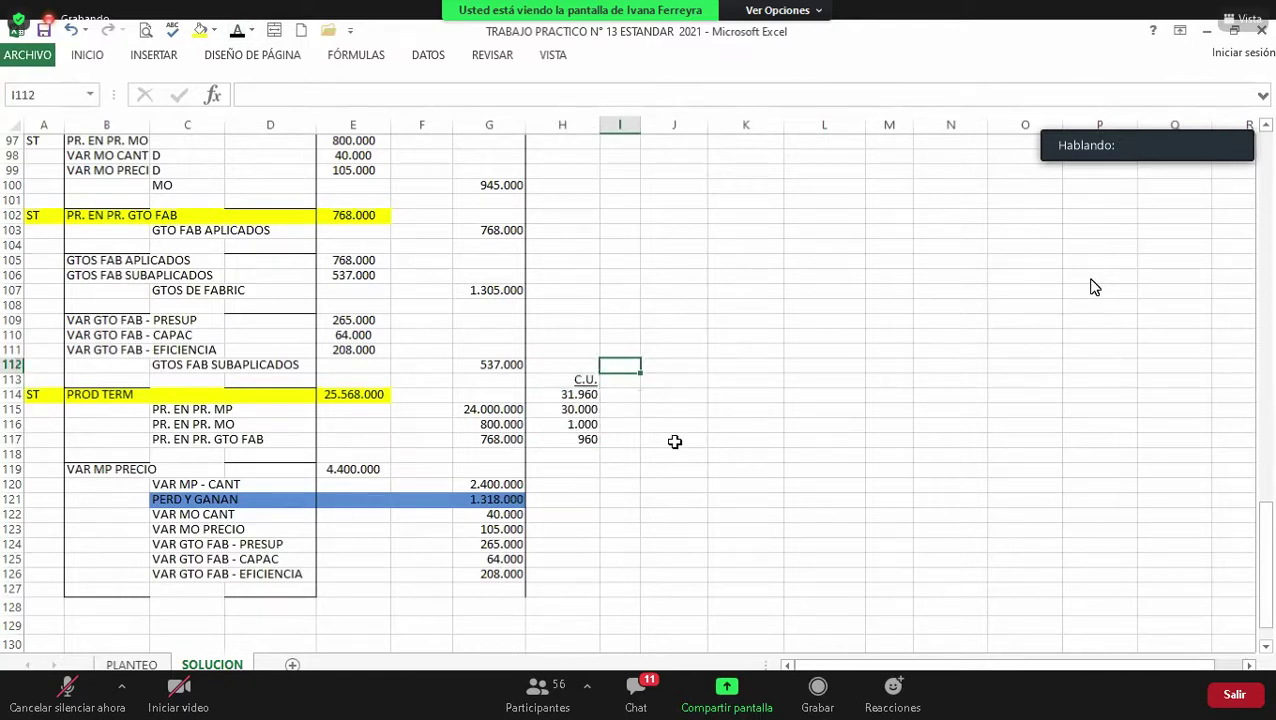
# Step: Examine the journal entries above PROD TERM, from the overhead variances up to the actual GTO FAB entry
pyautogui.press('Up')
pyautogui.press('Up')
pyautogui.press('Up')
pyautogui.press('Up')
pyautogui.press('Up')
pyautogui.press('Up')
pyautogui.press('Up')
pyautogui.press('Up')
pyautogui.press('Up')
pyautogui.press('Up')
pyautogui.press('Up')
pyautogui.press('Up')
pyautogui.press('Up')
pyautogui.press('Up')
pyautogui.press('Up')
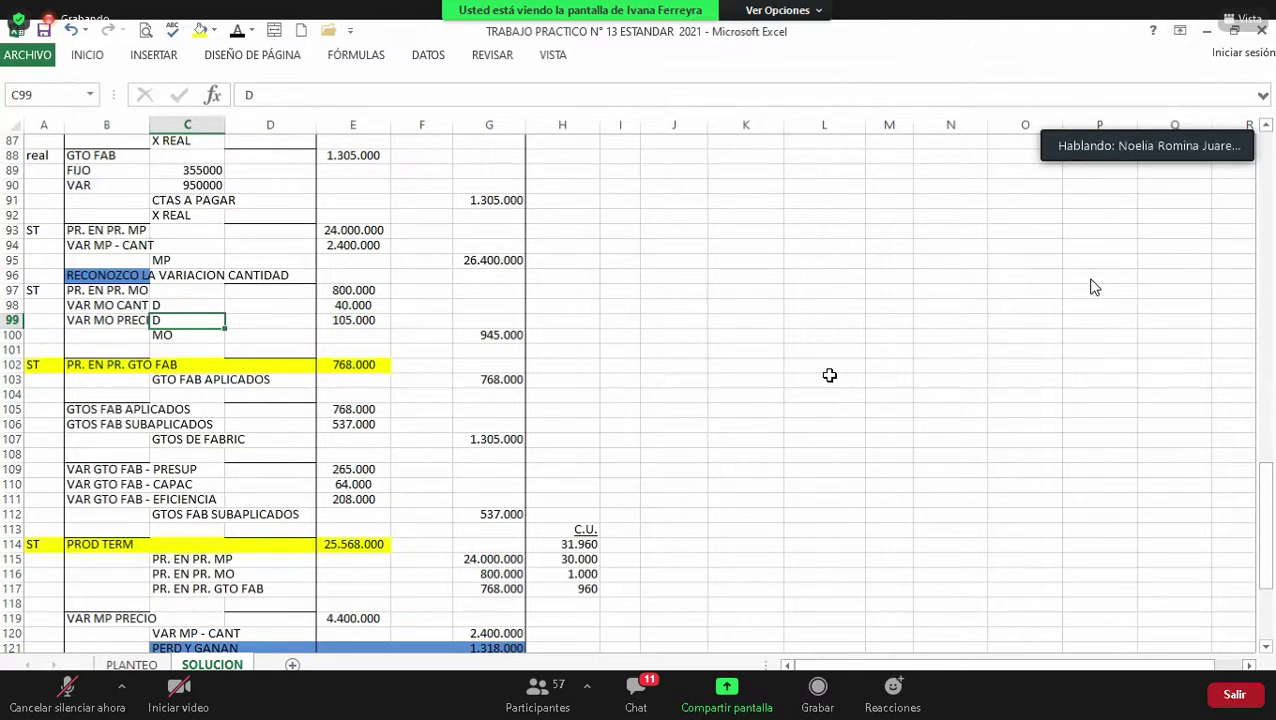
pyautogui.press('Up')
pyautogui.press('Up')
pyautogui.press('Up')
pyautogui.press('Up')
pyautogui.press('Up')
pyautogui.press('Up')
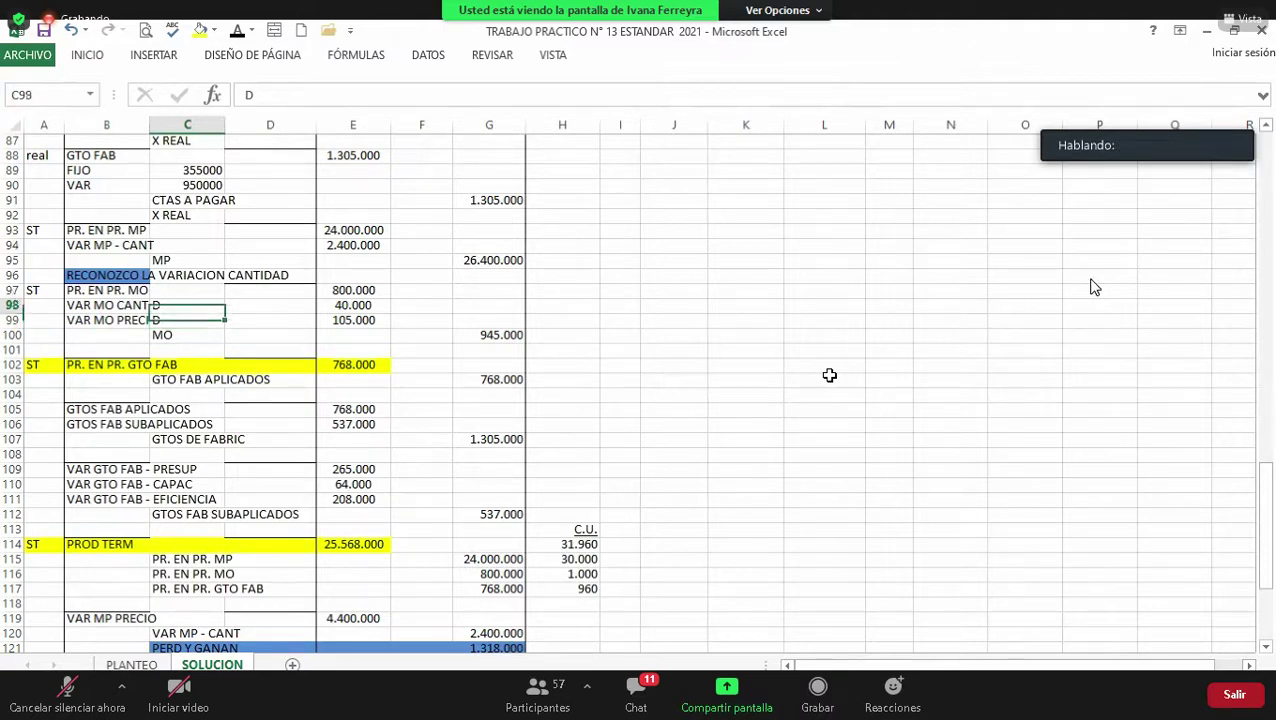
pyautogui.press('Up')
pyautogui.press('Up')
pyautogui.press('Up')
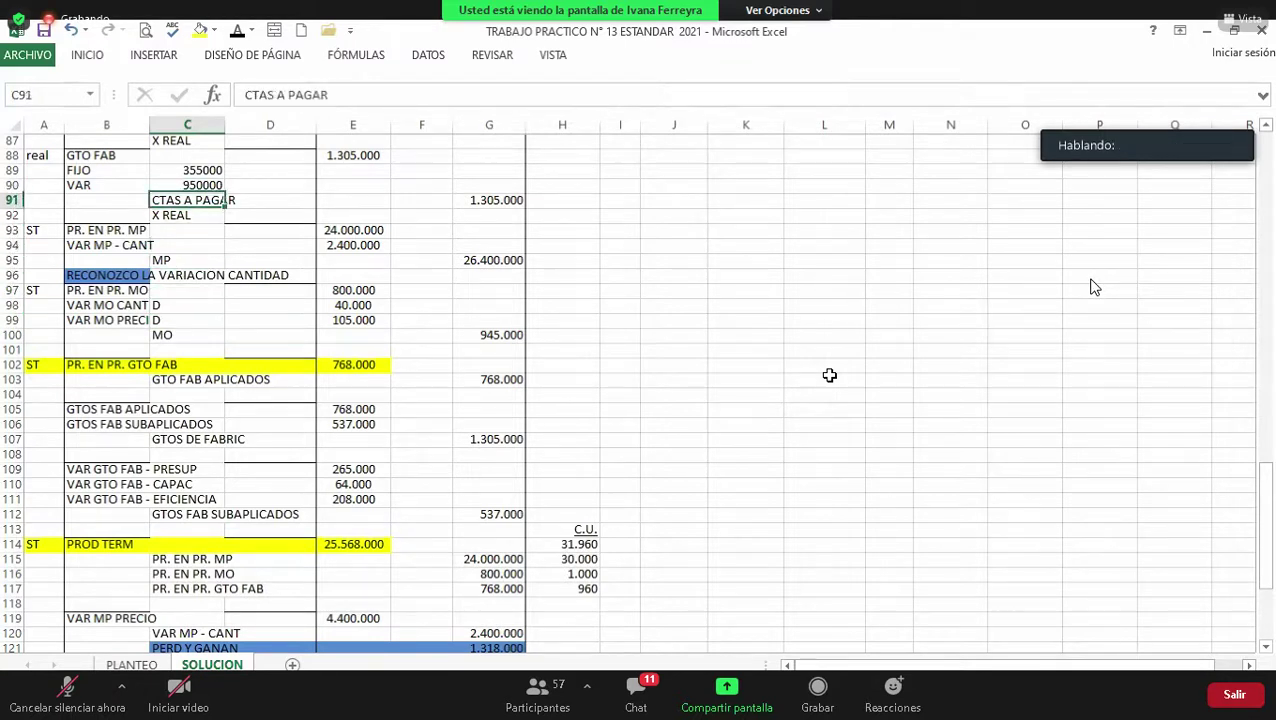
pyautogui.press('Up')
pyautogui.press('Up')
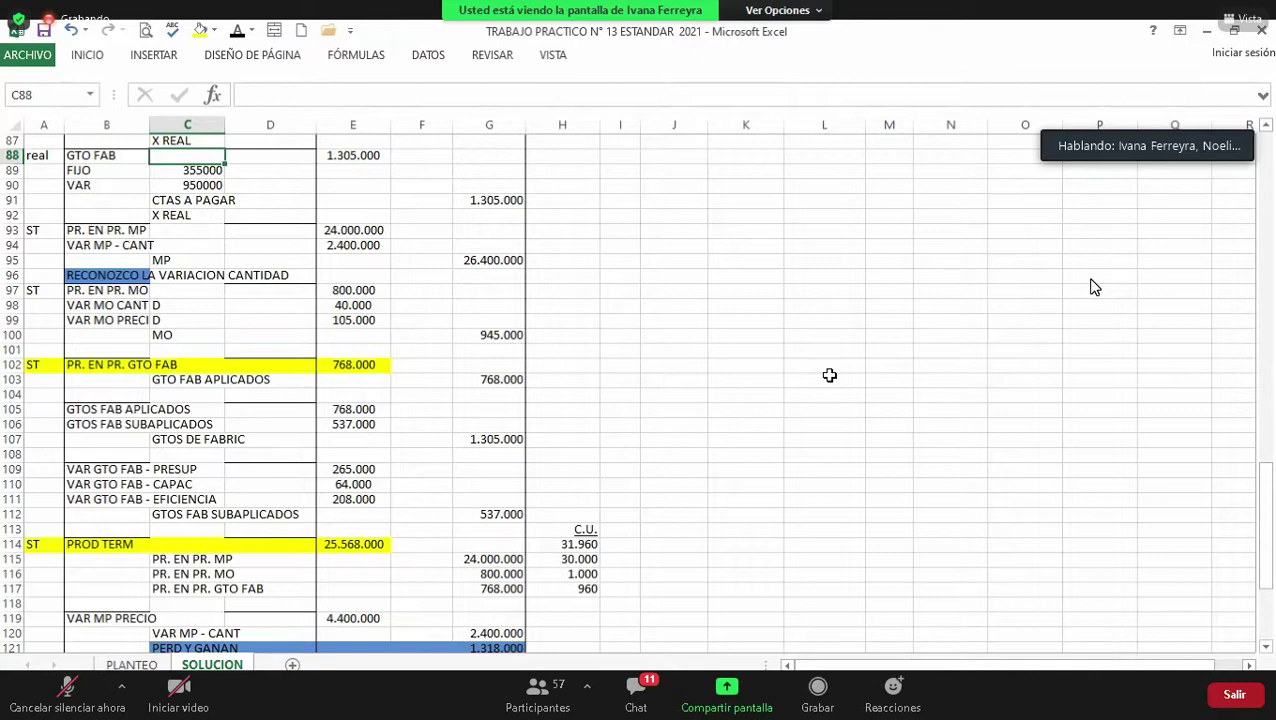
# Step: Examine the METODO B journal entries on the SOLUCION sheet, from the actual GTO FAB entry up to the MO and MP purchase entries
pyautogui.press('Up')
pyautogui.press('Up')
pyautogui.press('Up')
pyautogui.press('Up')
pyautogui.press('Up')
pyautogui.press('Up')
pyautogui.press('Up')
pyautogui.press('Up')
pyautogui.press('Up')
pyautogui.press('Up')
pyautogui.press('Down')
pyautogui.press('Down')
pyautogui.press('Down')
pyautogui.press('Down')
pyautogui.press('Down')
pyautogui.press('Down')
pyautogui.press('Down')
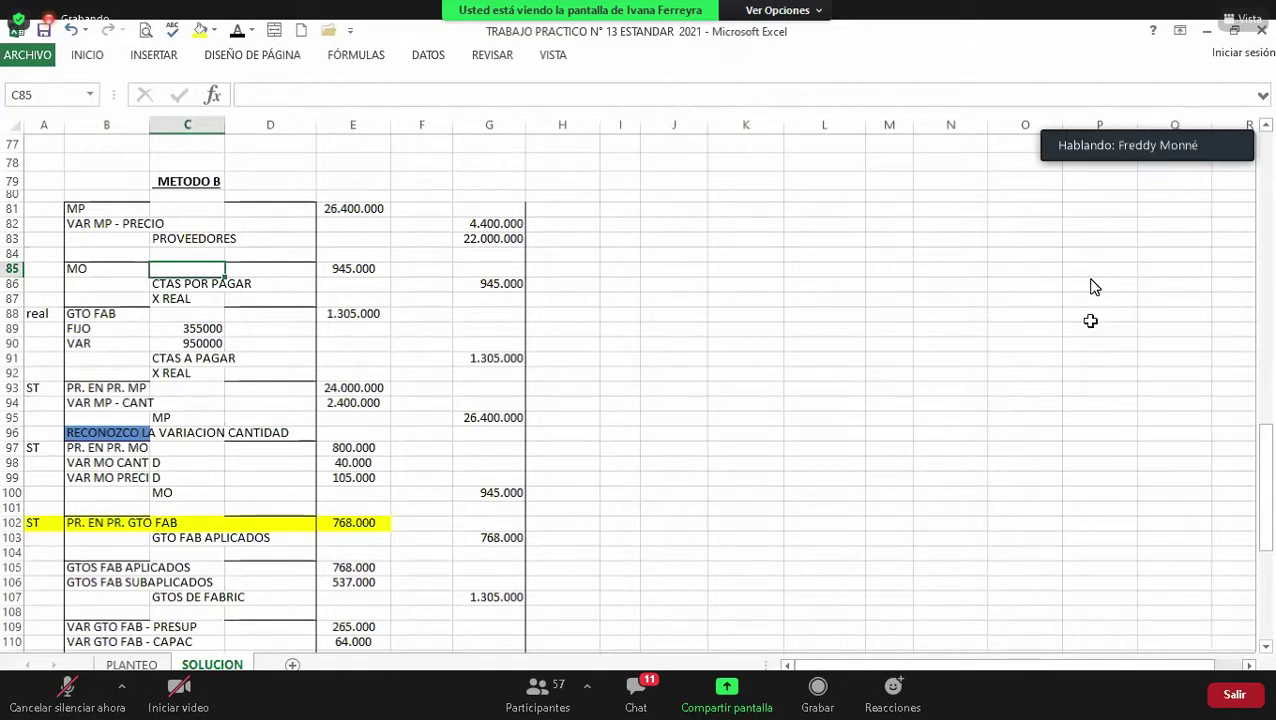
# Step: Switch to the TRABAJO PRACTICO N° 14 TOMA DECISIONES 2021 workbook and show the start of Hoja1 at 148% zoom
pyautogui.press('Escape')
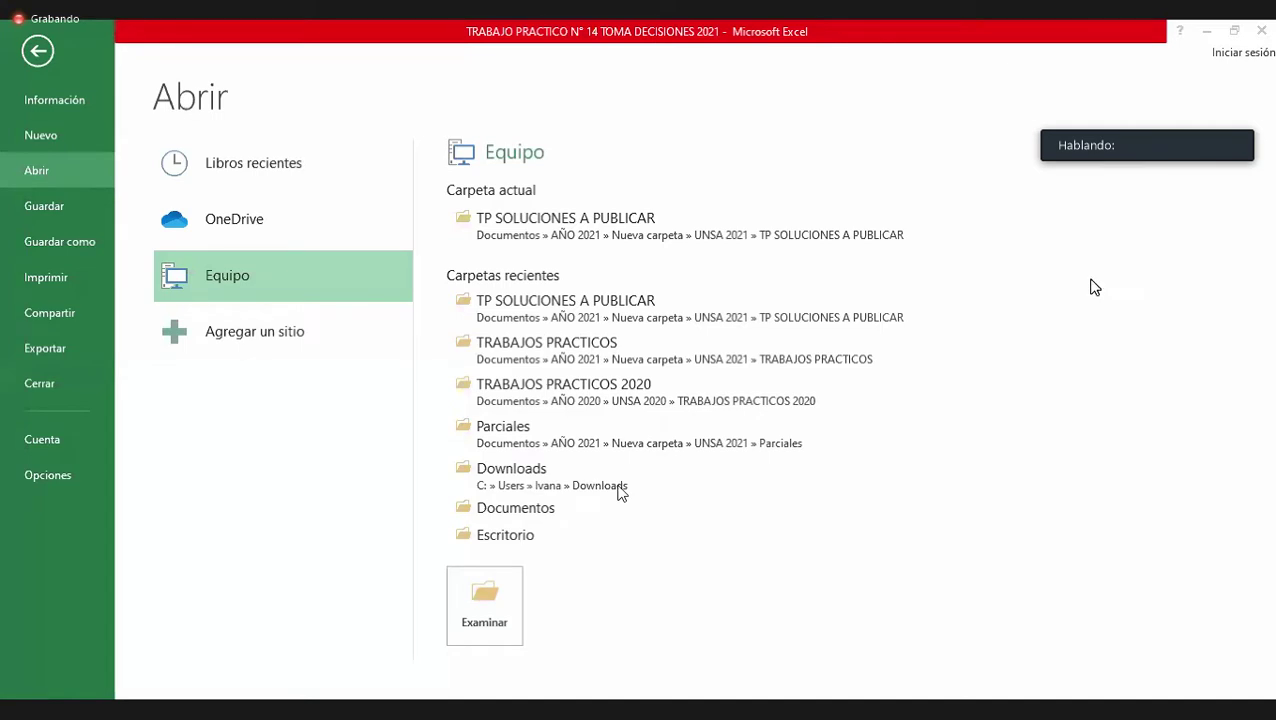
pyautogui.click(697, 225)
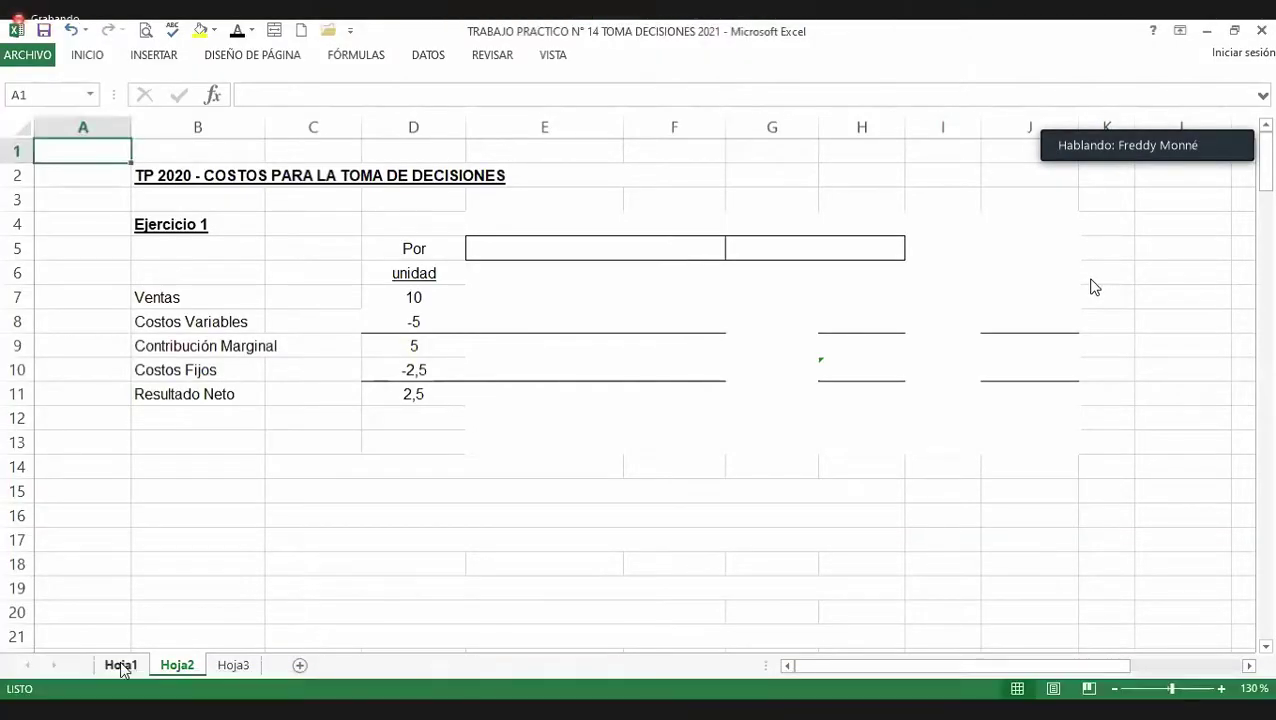
pyautogui.click(121, 666)
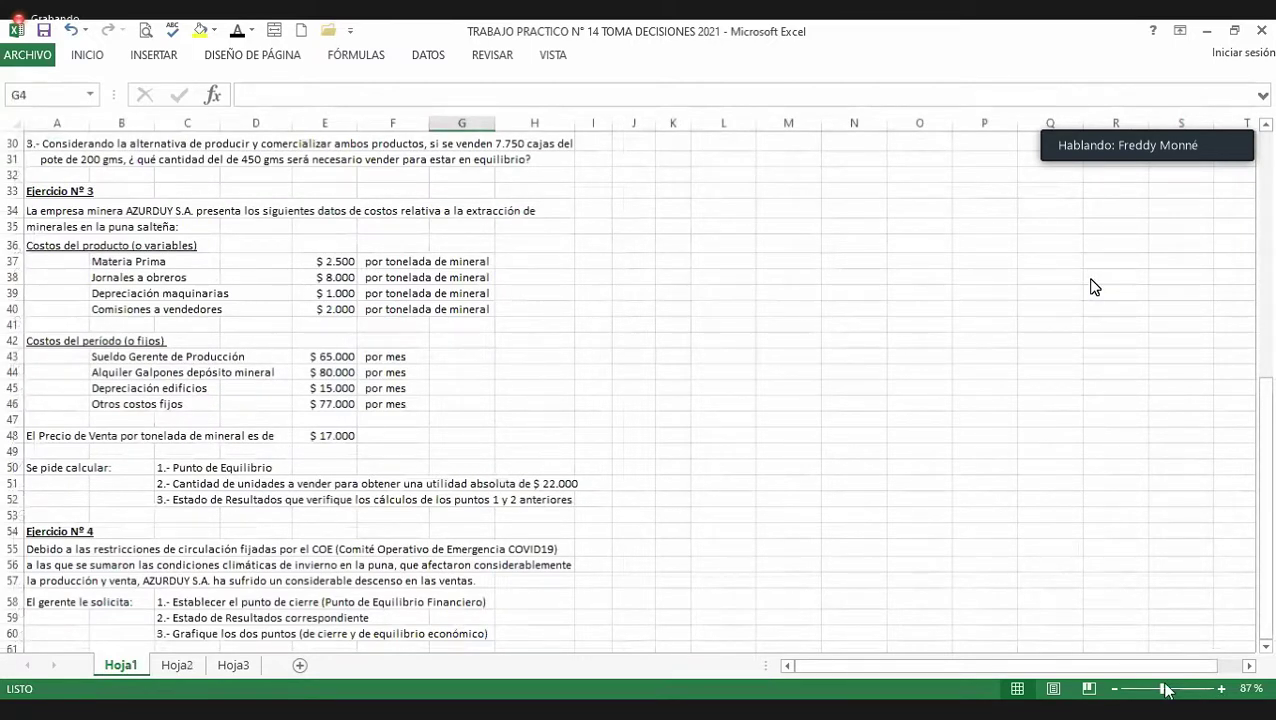
pyautogui.hotkey('ctrl', 'Home')
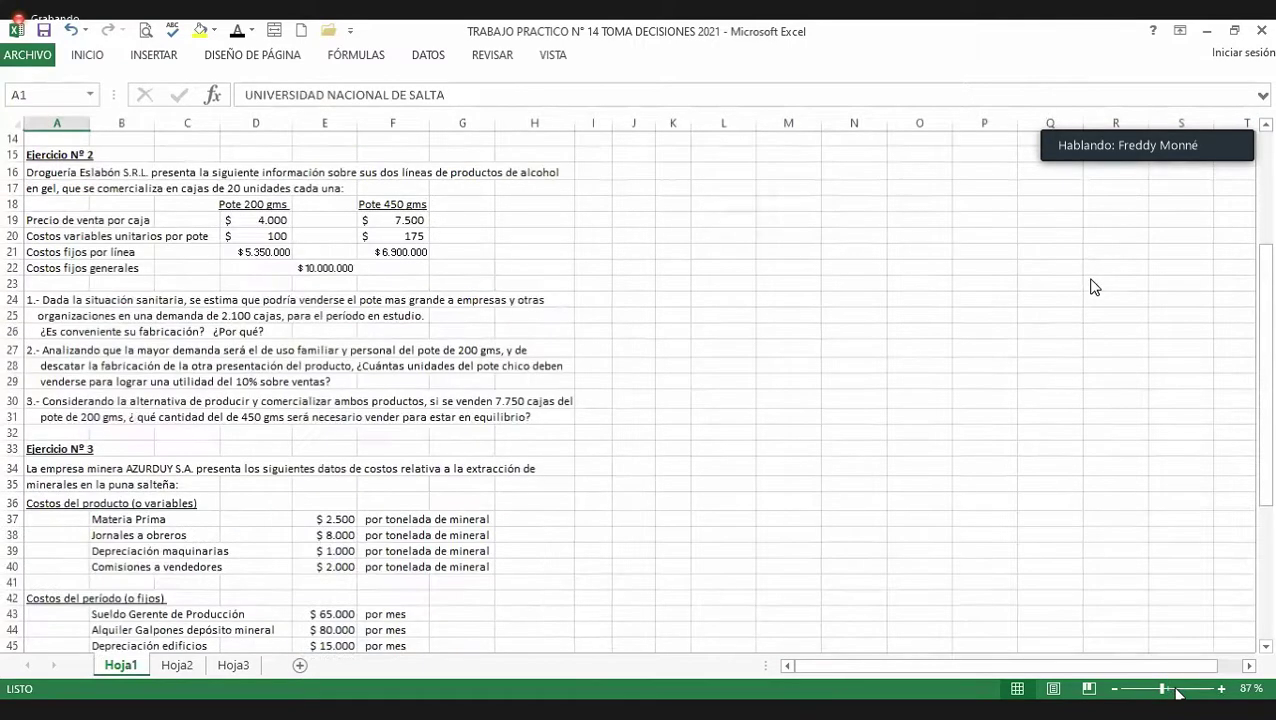
pyautogui.click(1176, 689)
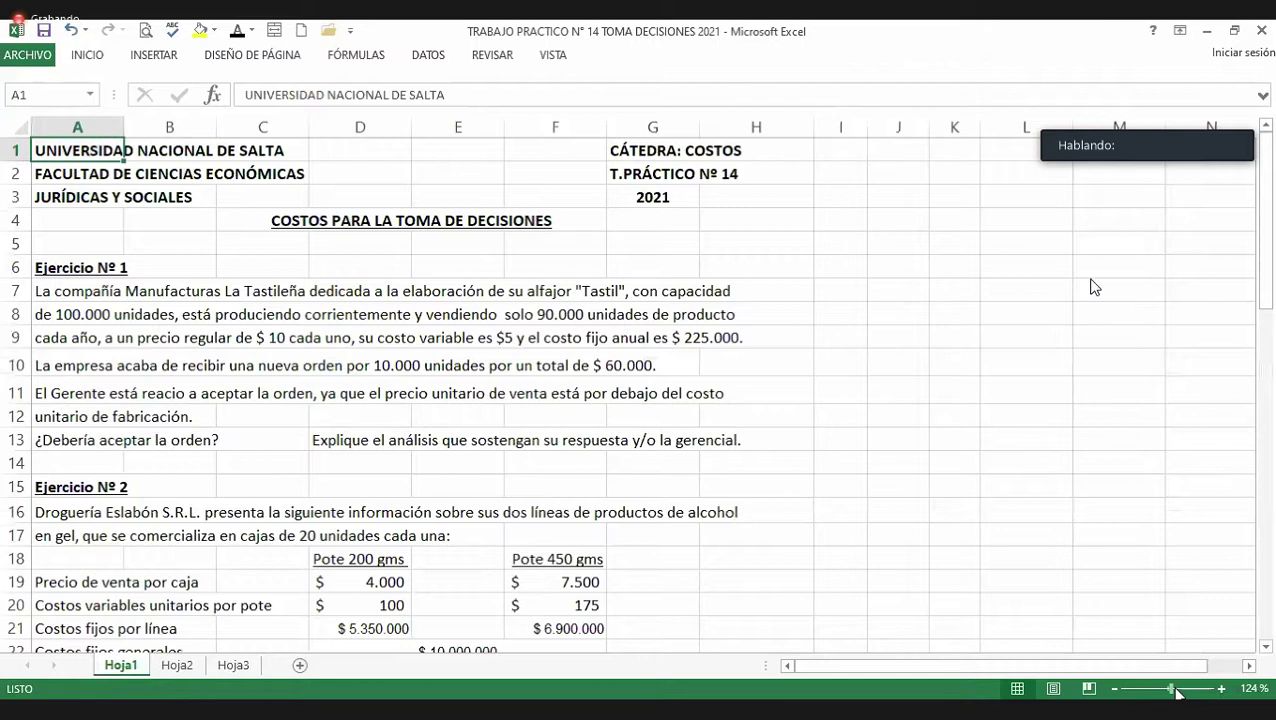
pyautogui.click(1177, 690)
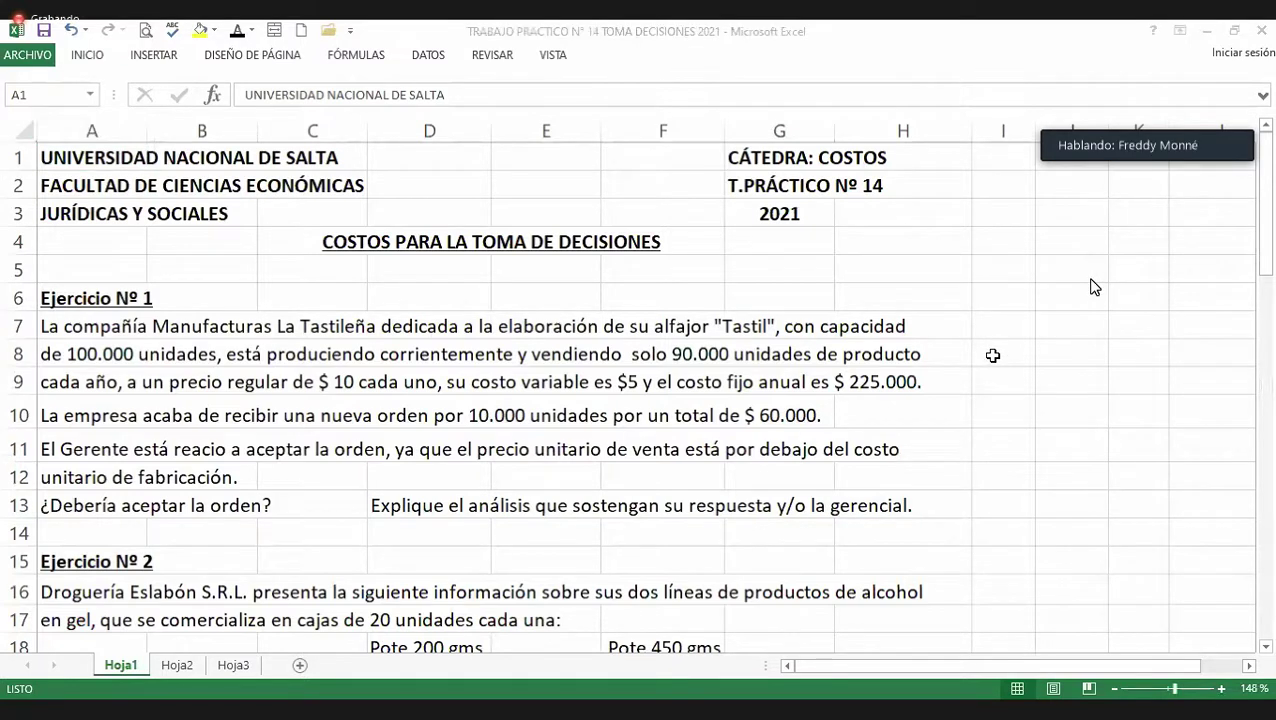
# Step: Read the Ejercicio Nº 1 statement on Hoja1 and examine the per-unit Costos Fijos row of its solution on Hoja2
pyautogui.click(903, 297)
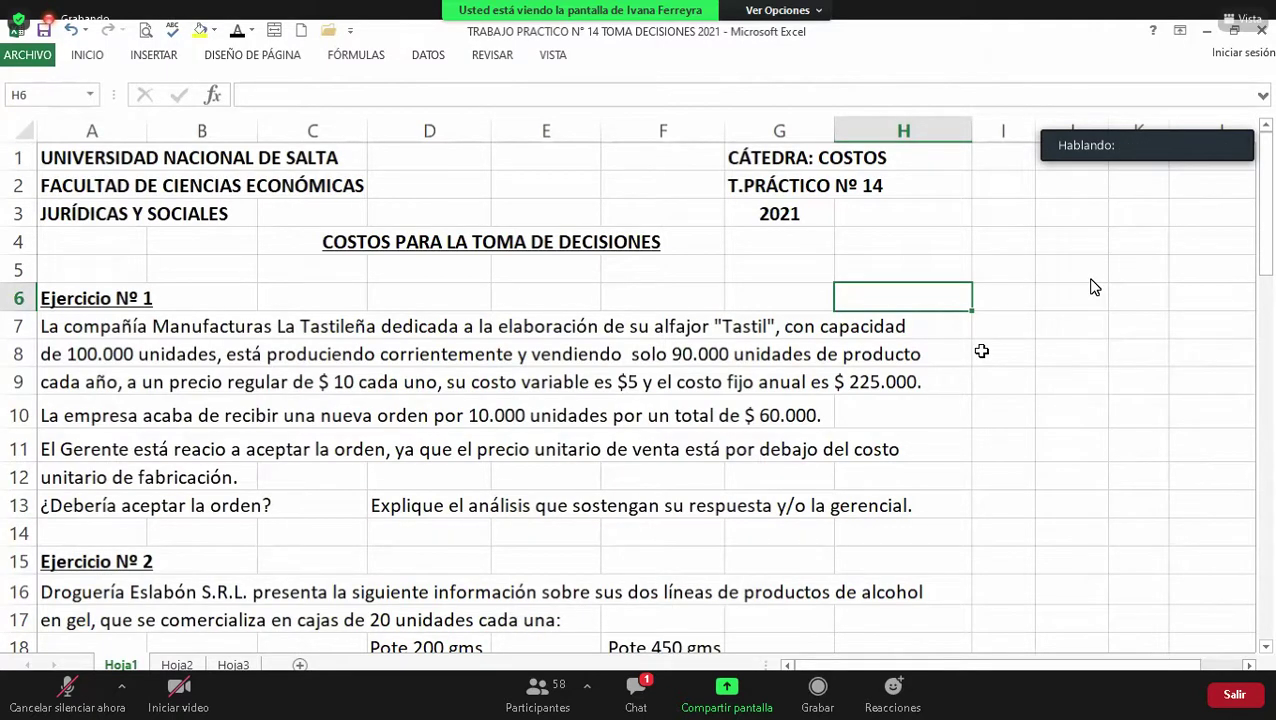
pyautogui.click(325, 383)
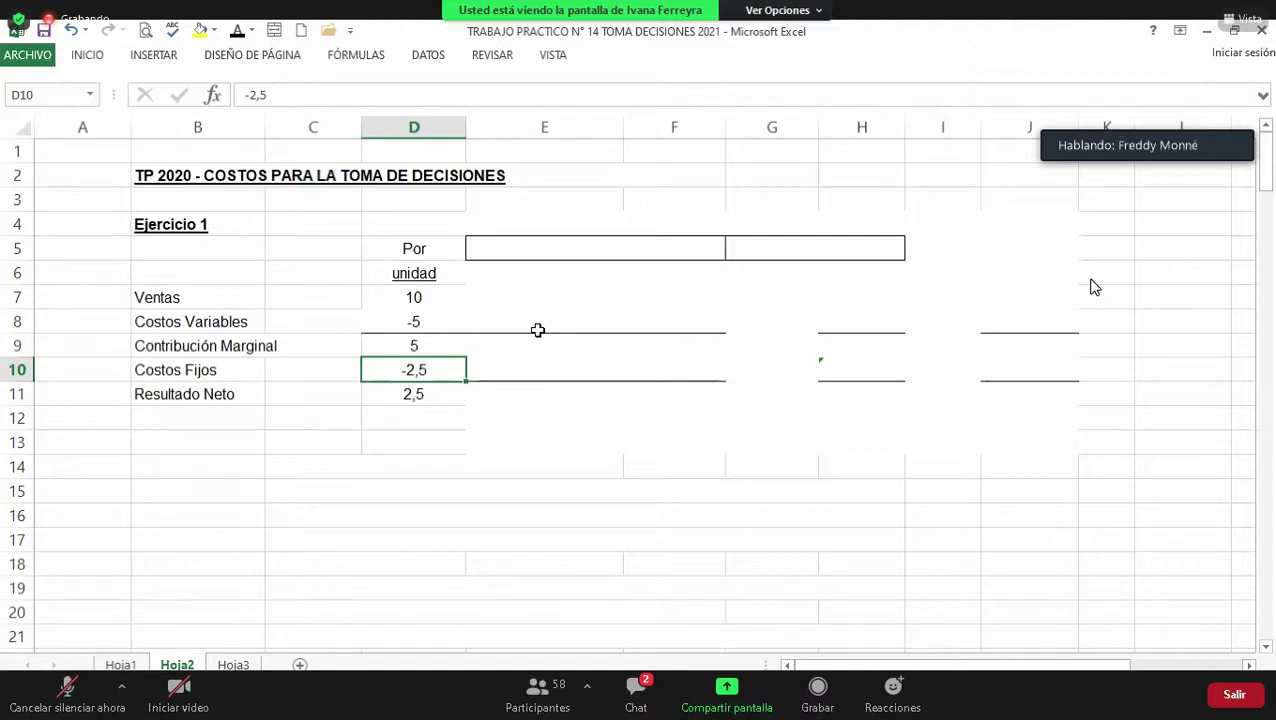
pyautogui.press('Left')
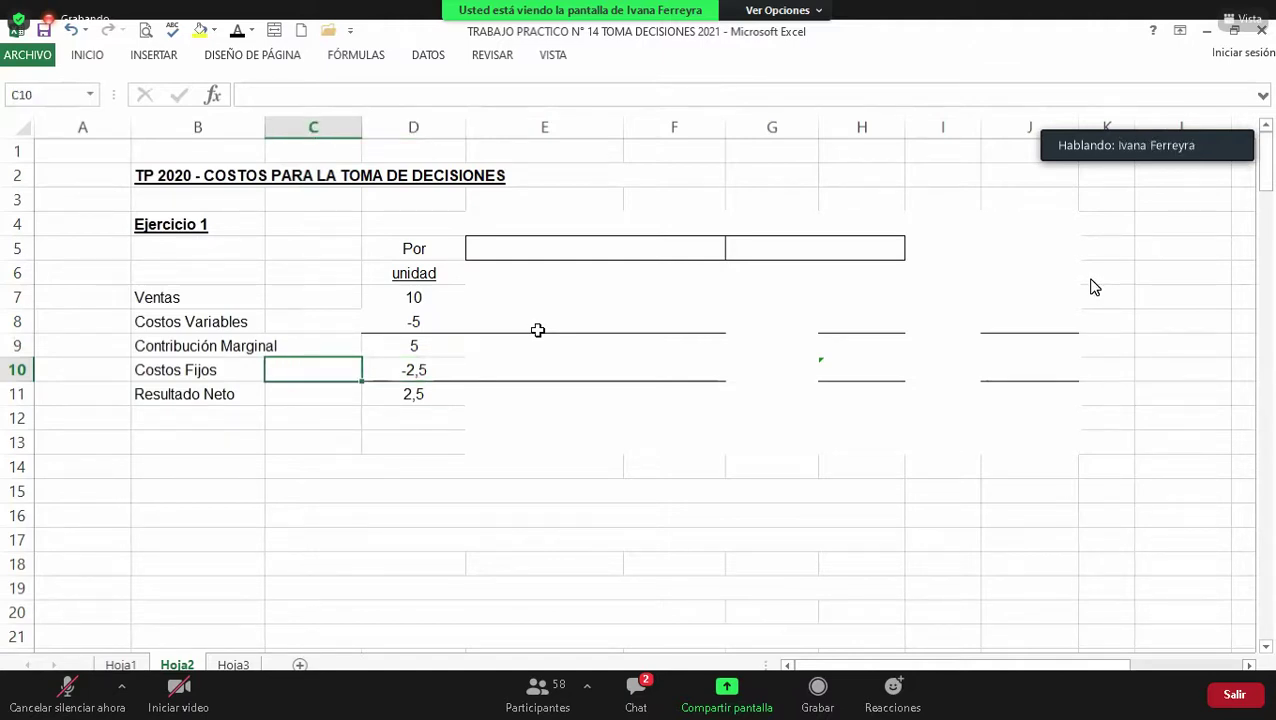
pyautogui.press('Right')
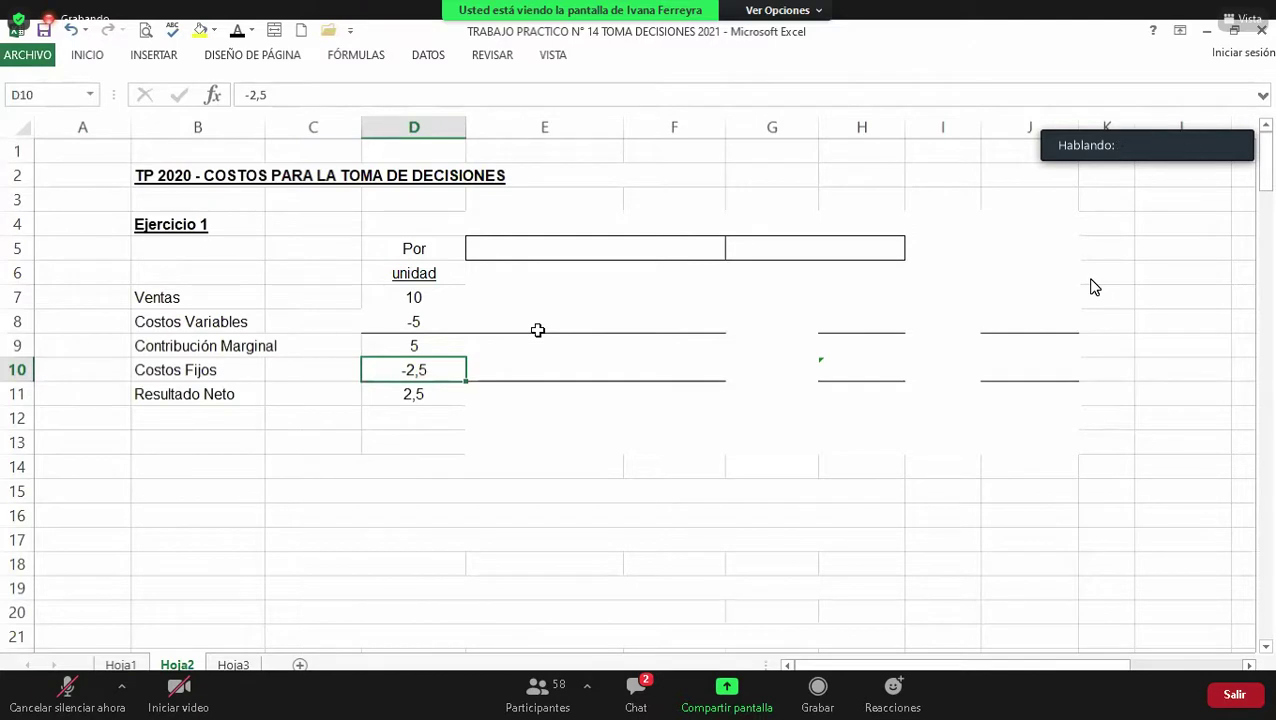
pyautogui.press('Left')
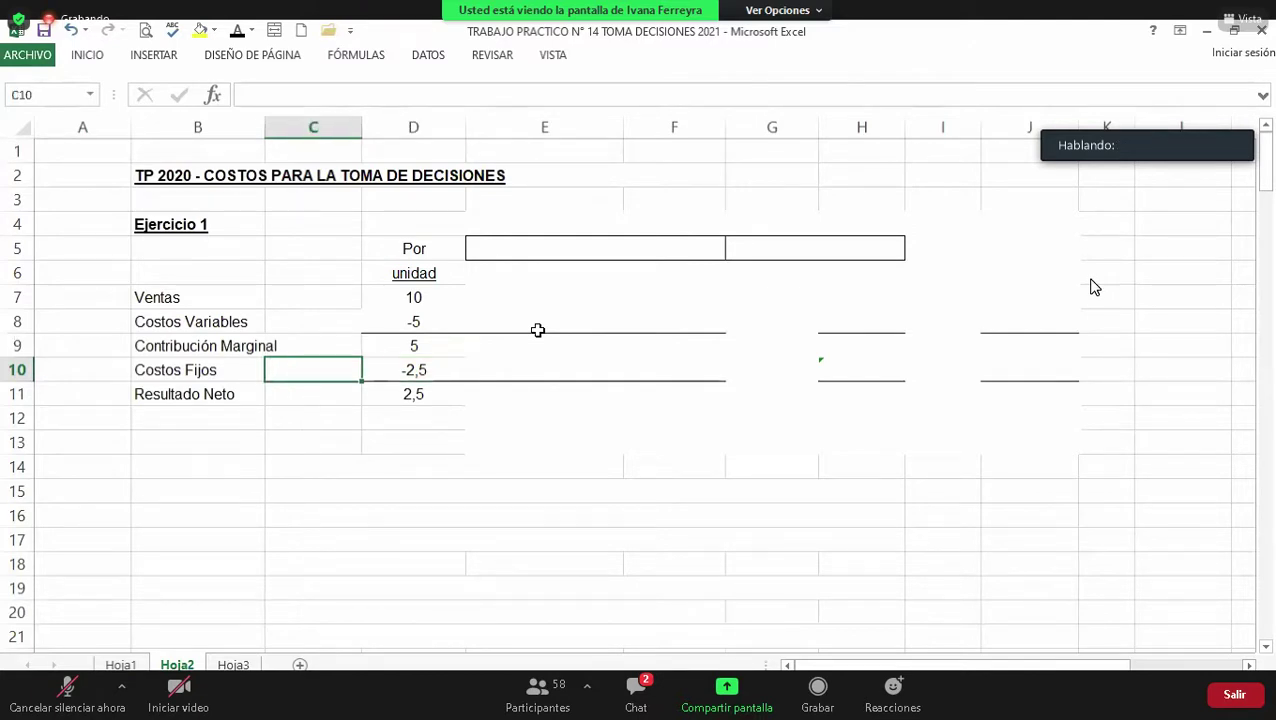
pyautogui.press('Left')
pyautogui.press('Left')
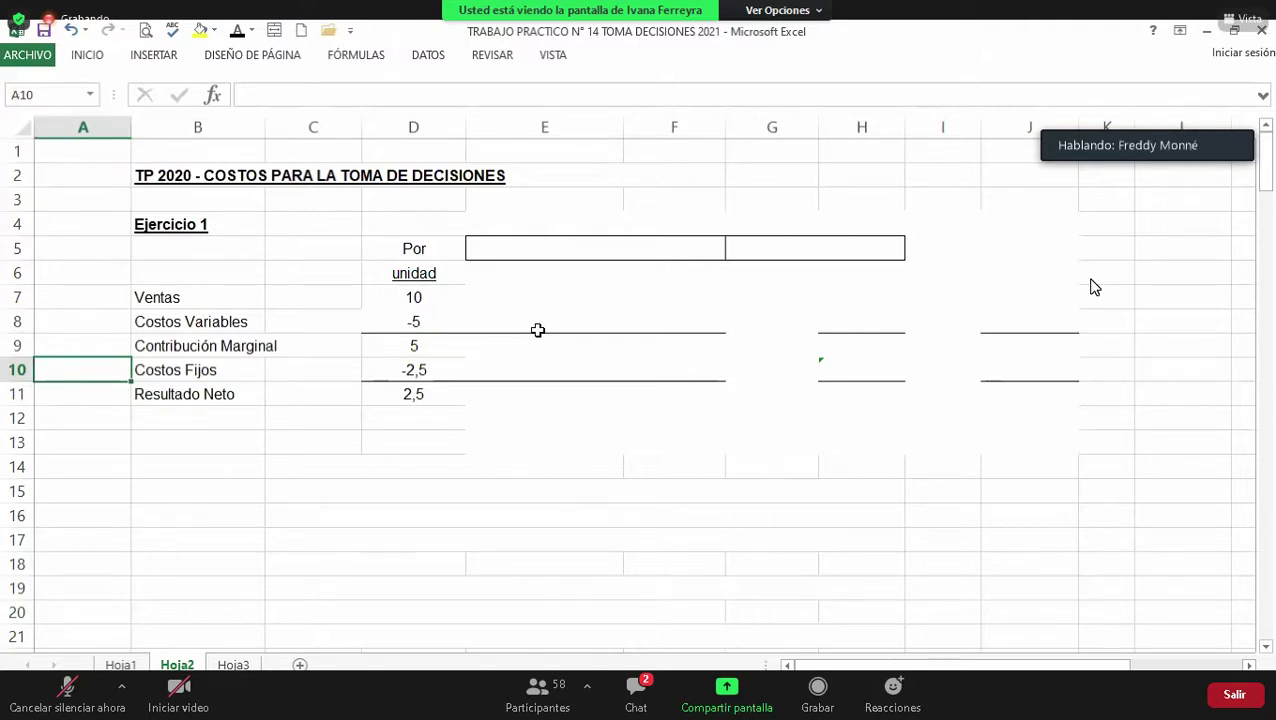
pyautogui.press('Right')
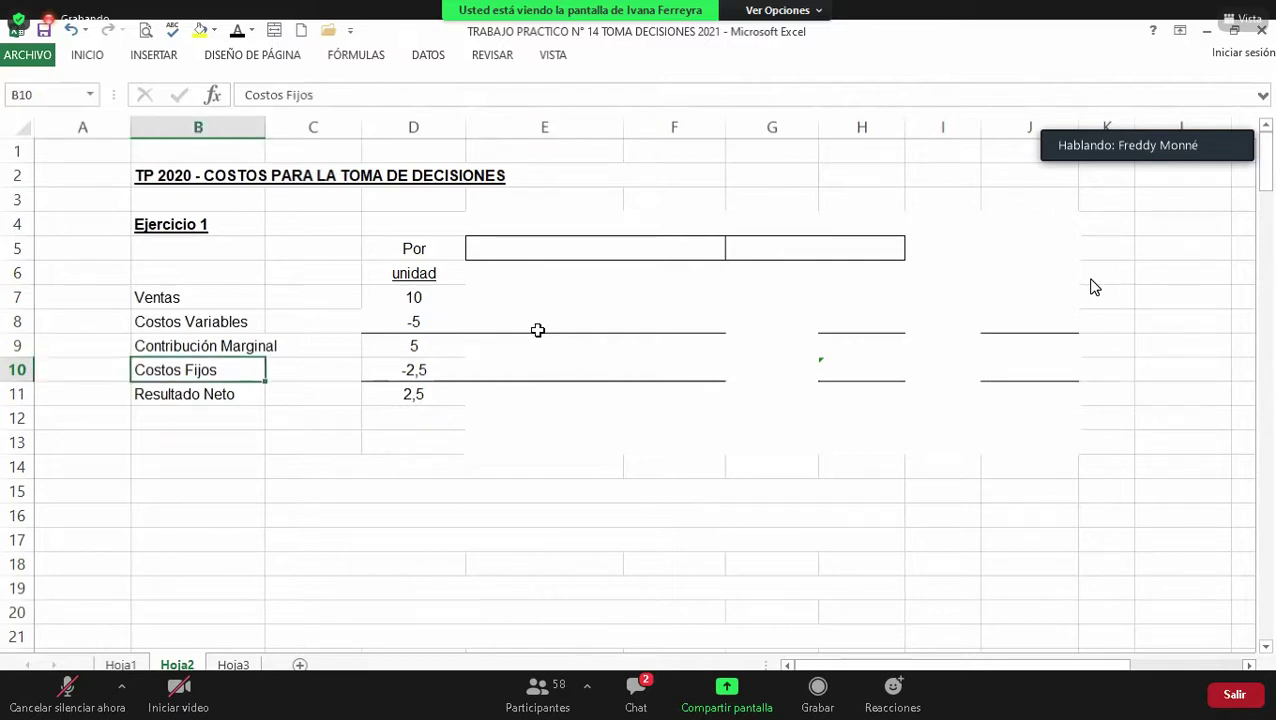
pyautogui.press('Right')
pyautogui.press('Right')
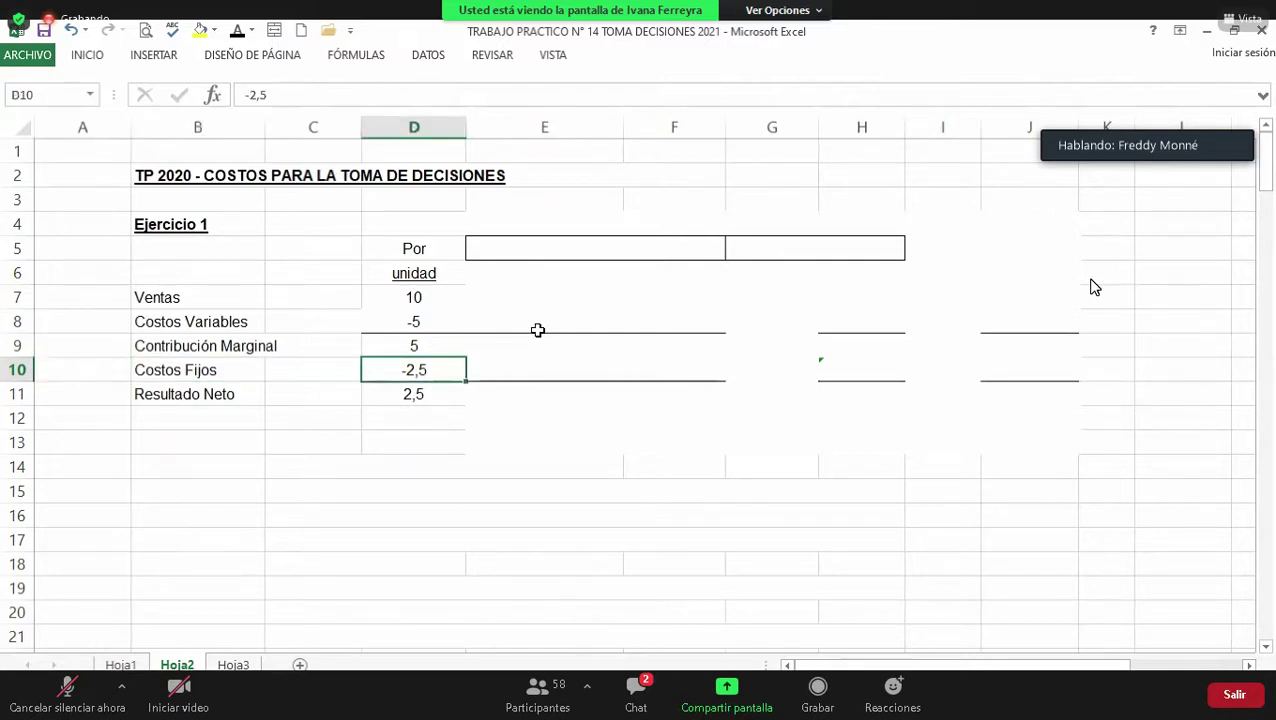
# Step: Reveal the hidden heading "Sin orden adicional" in E5 by setting its font colour to black
pyautogui.press('Up')
pyautogui.press('Up')
pyautogui.press('Up')
pyautogui.press('Up')
pyautogui.press('Up')
pyautogui.press('Right')
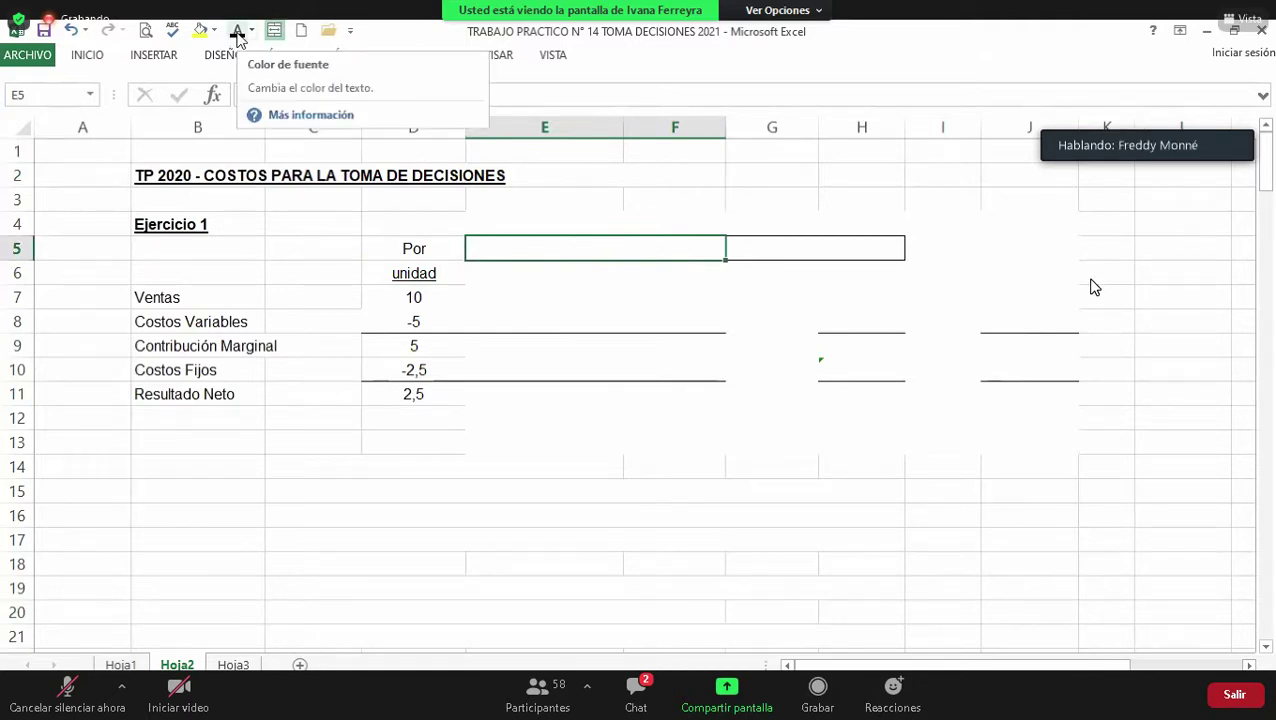
pyautogui.write('Sin orden adicional')
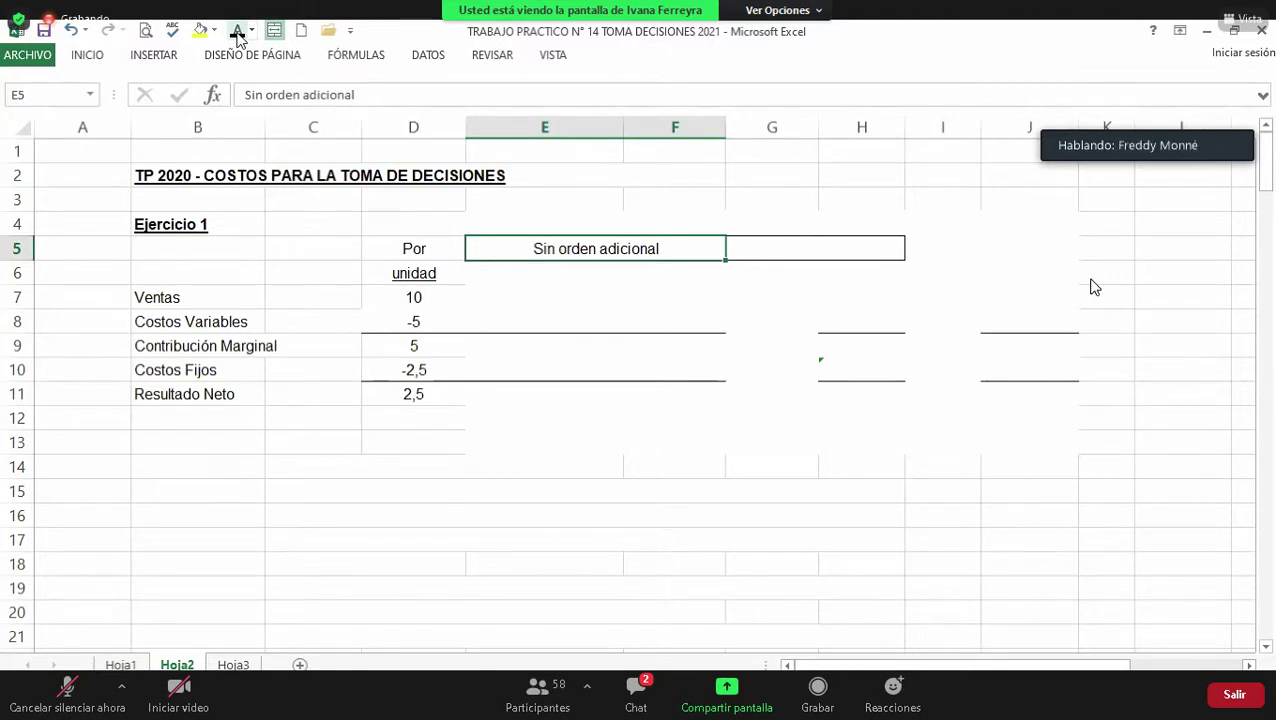
# Step: Reveal the remaining "Sin orden adicional" cells and the "Con orden adicional" headings, Ventas and Costos Variables through H8 in black font
pyautogui.press('Down')
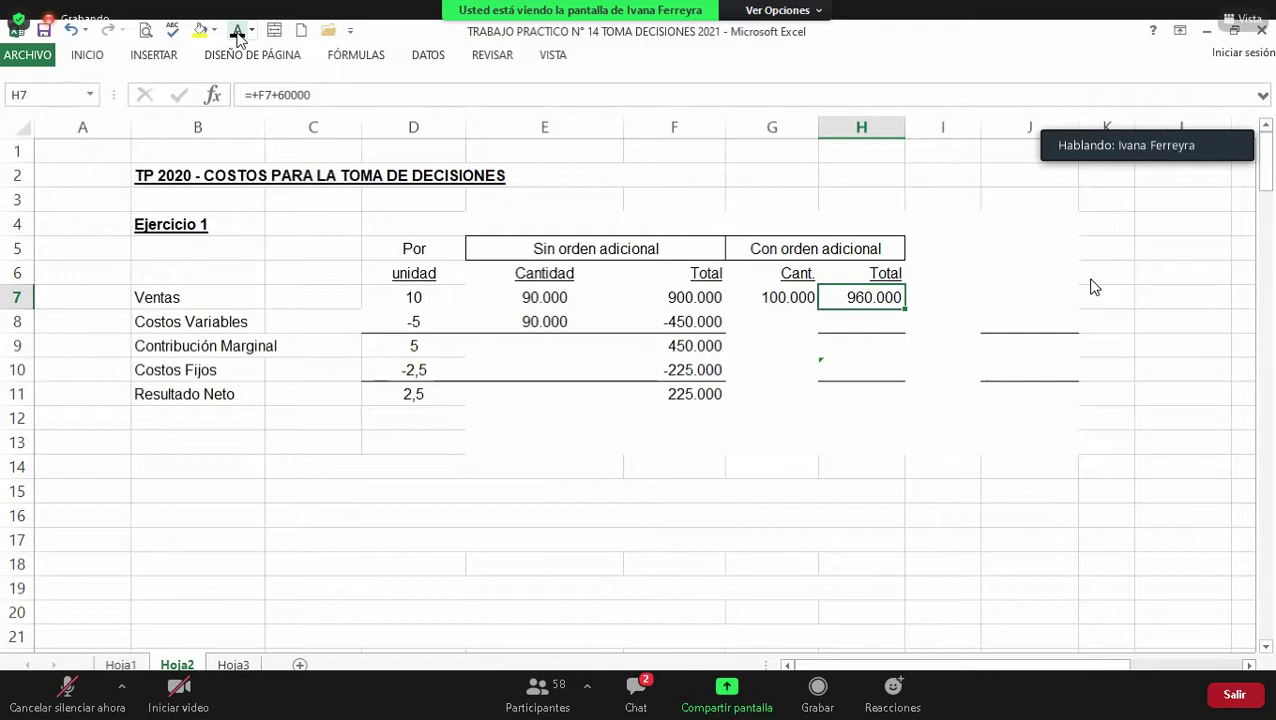
pyautogui.press('Down')
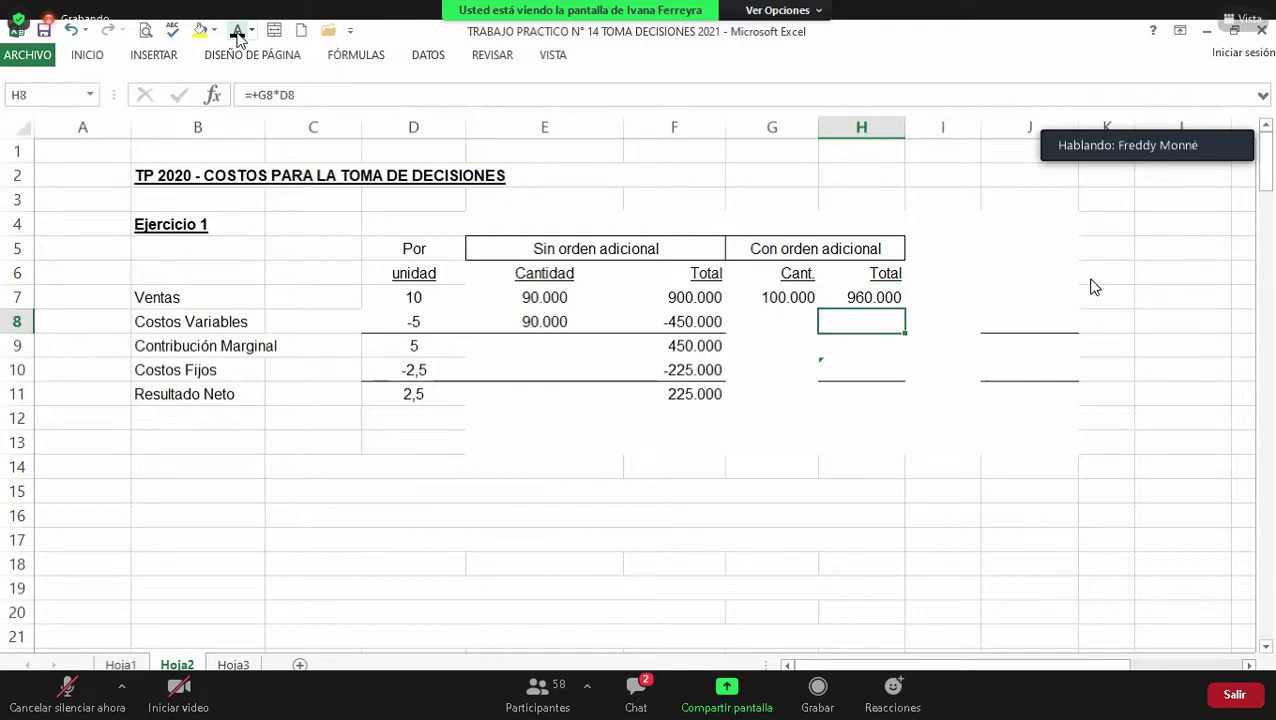
pyautogui.press('Up')
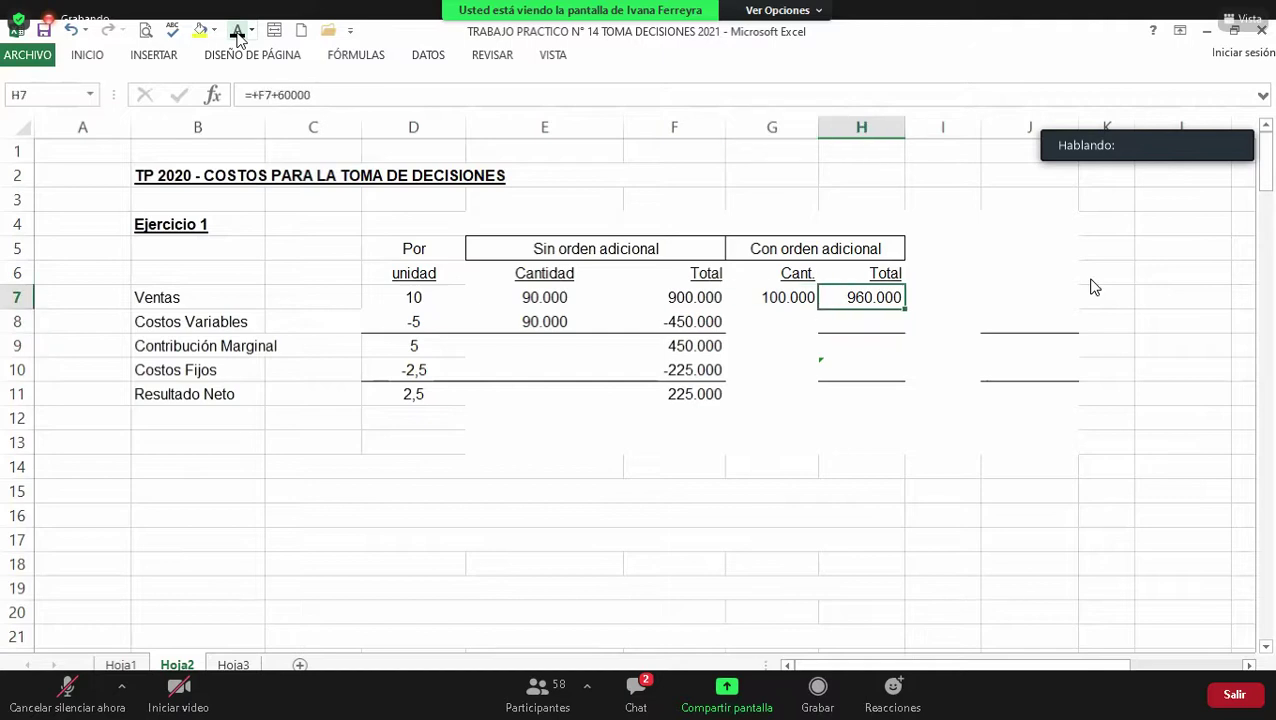
pyautogui.press('Left')
pyautogui.press('Down')
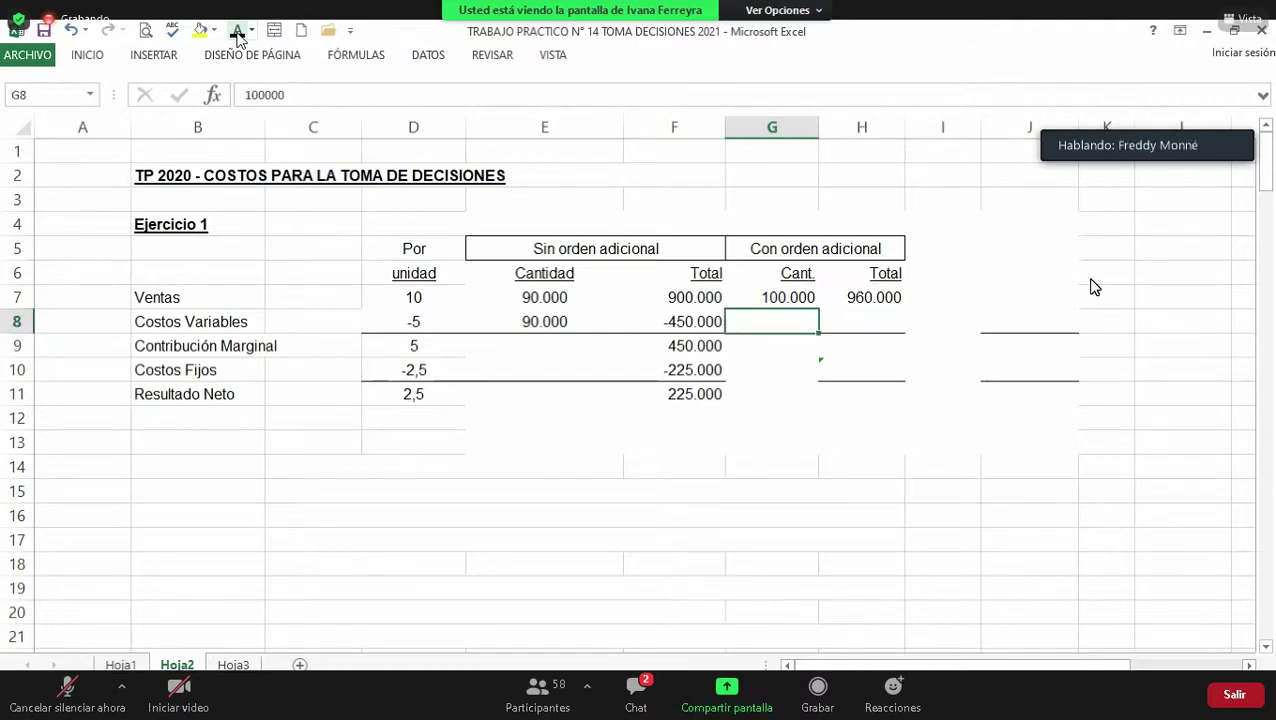
pyautogui.press('Right')
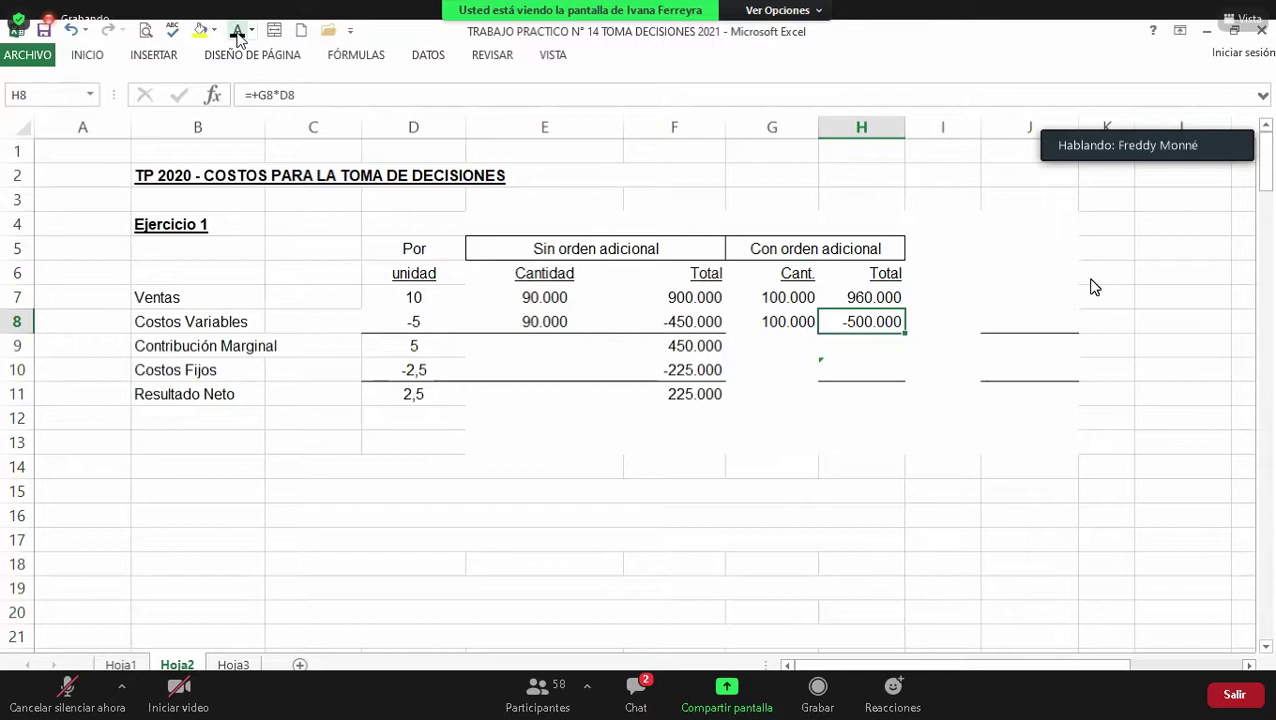
# Step: Reveal Contribución Marginal, Costos Fijos and Resultado Neto with the additional order in H9:H11 using black font
pyautogui.press('Down')
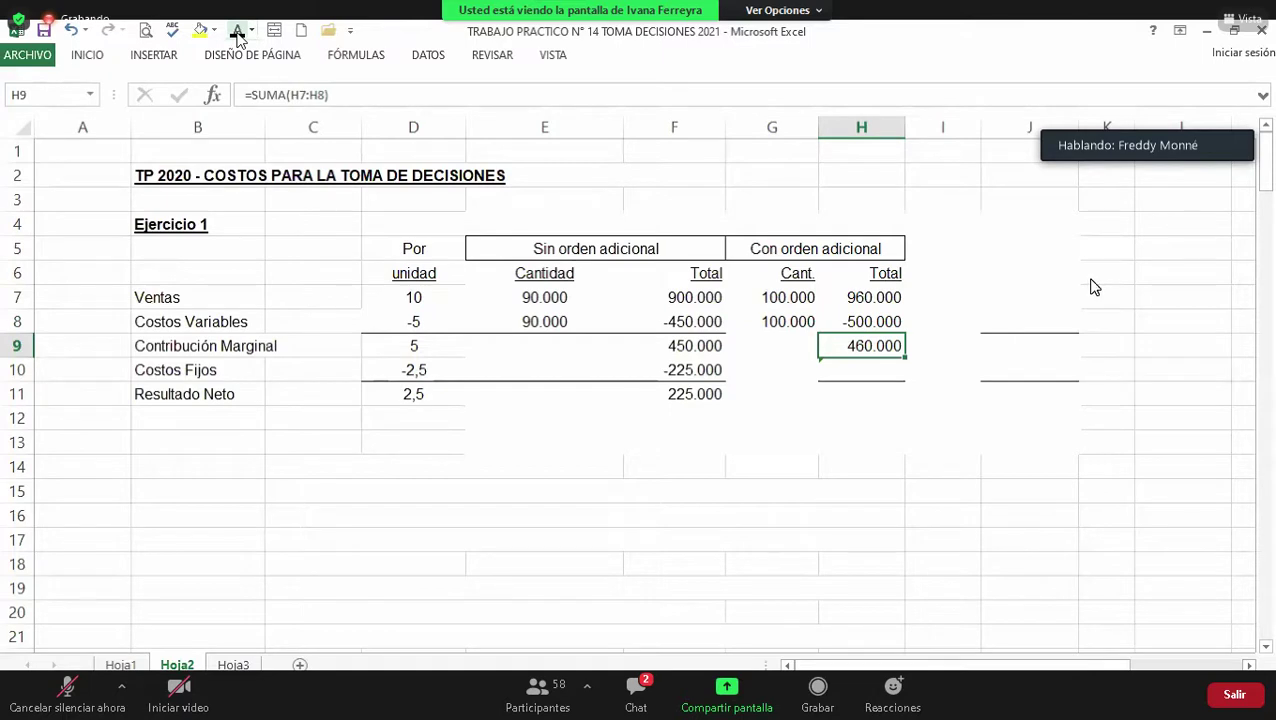
pyautogui.press('Down')
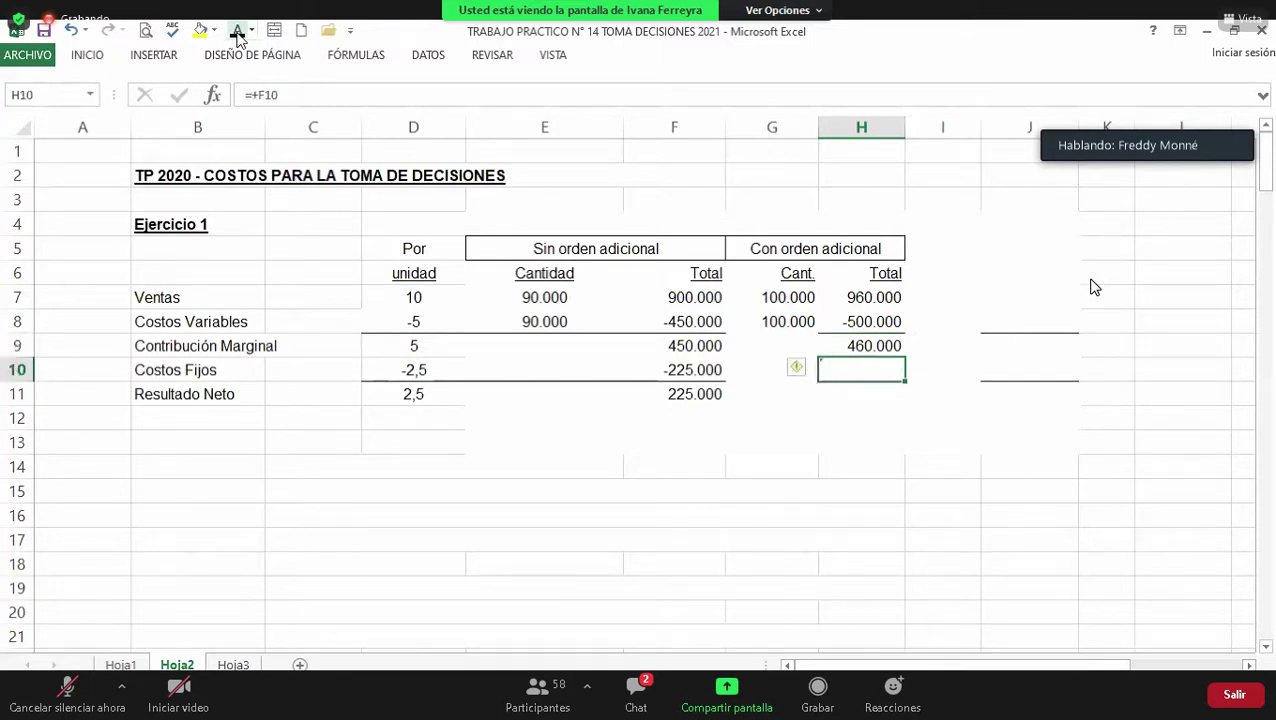
pyautogui.press('Down')
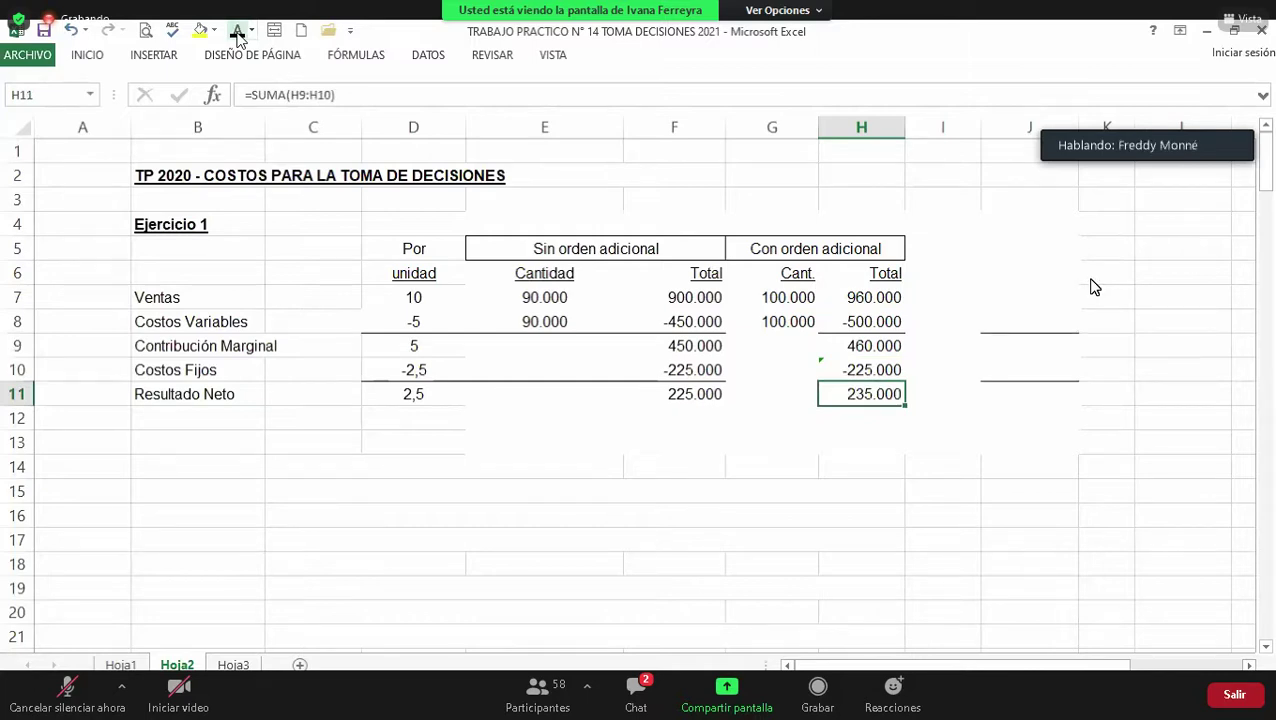
# Step: Reveal the hidden "Diferencia" heading in J6 by setting its font colour to black
pyautogui.press('Down')
pyautogui.press('Up')
pyautogui.press('Right')
pyautogui.press('Up')
pyautogui.press('Up')
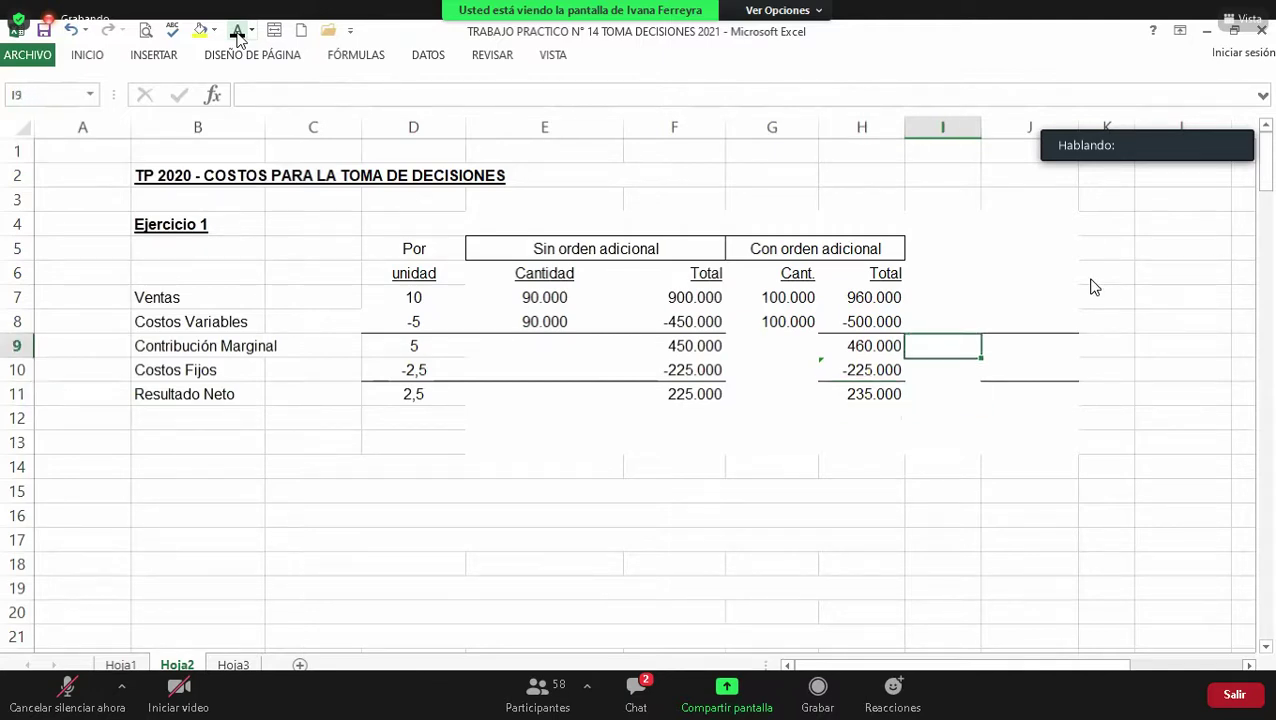
pyautogui.press('Right')
pyautogui.press('Up')
pyautogui.press('Up')
pyautogui.press('Up')
pyautogui.press('Up')
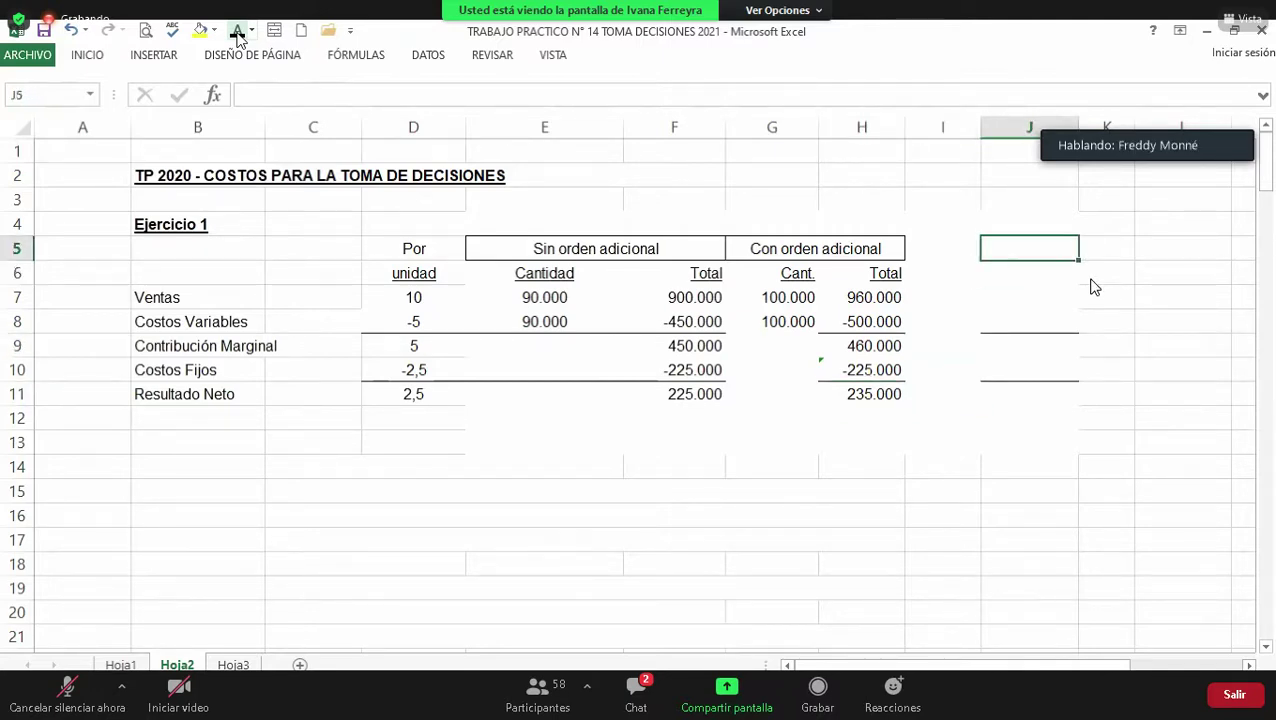
pyautogui.press('Up')
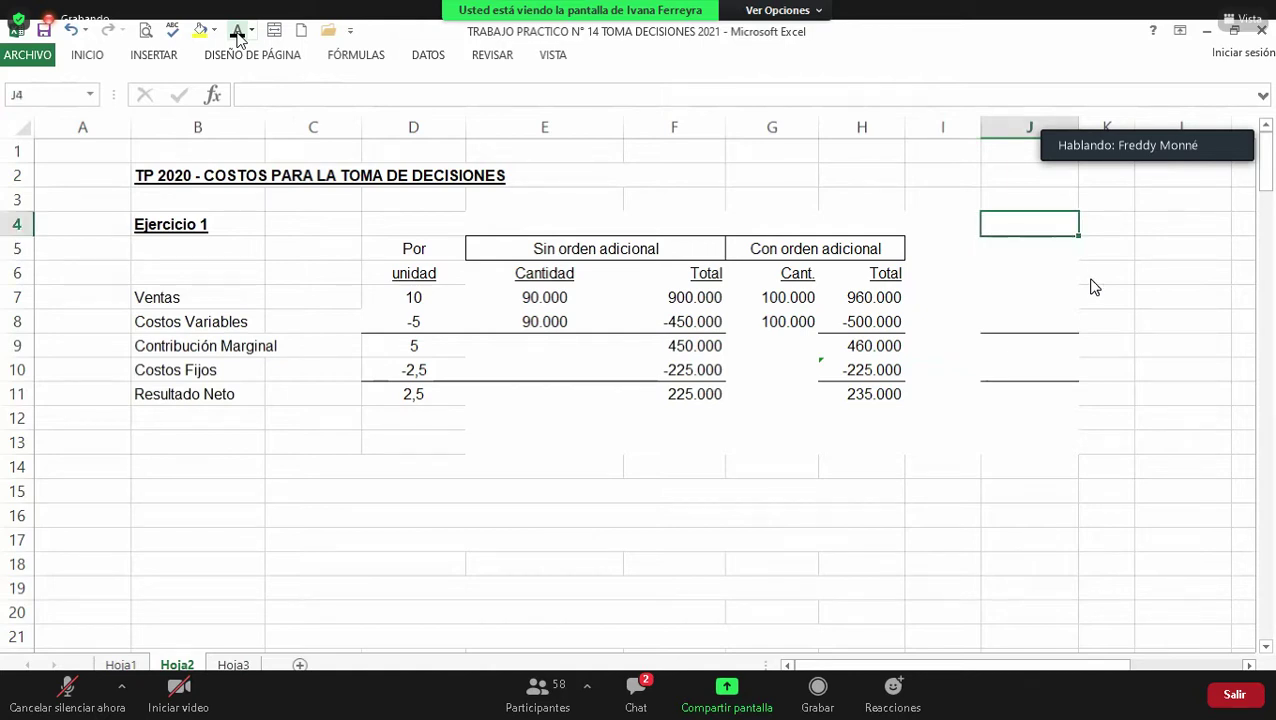
pyautogui.press('Down')
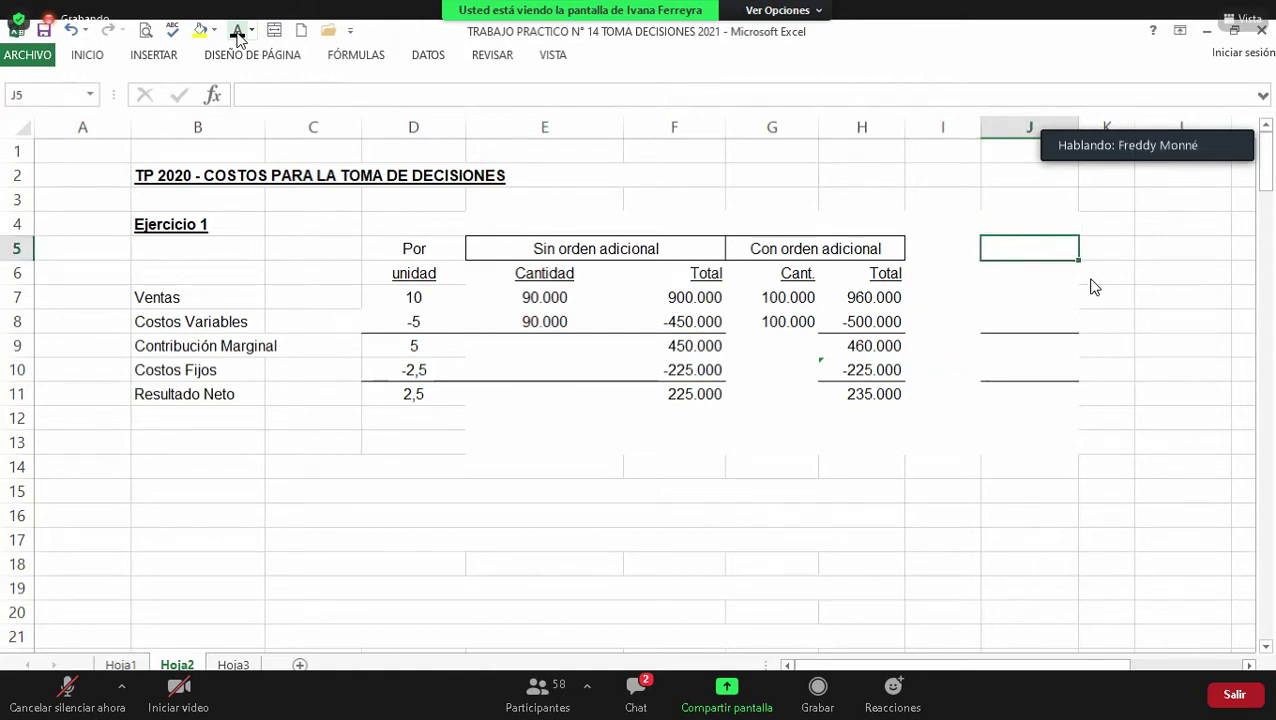
pyautogui.press('Right')
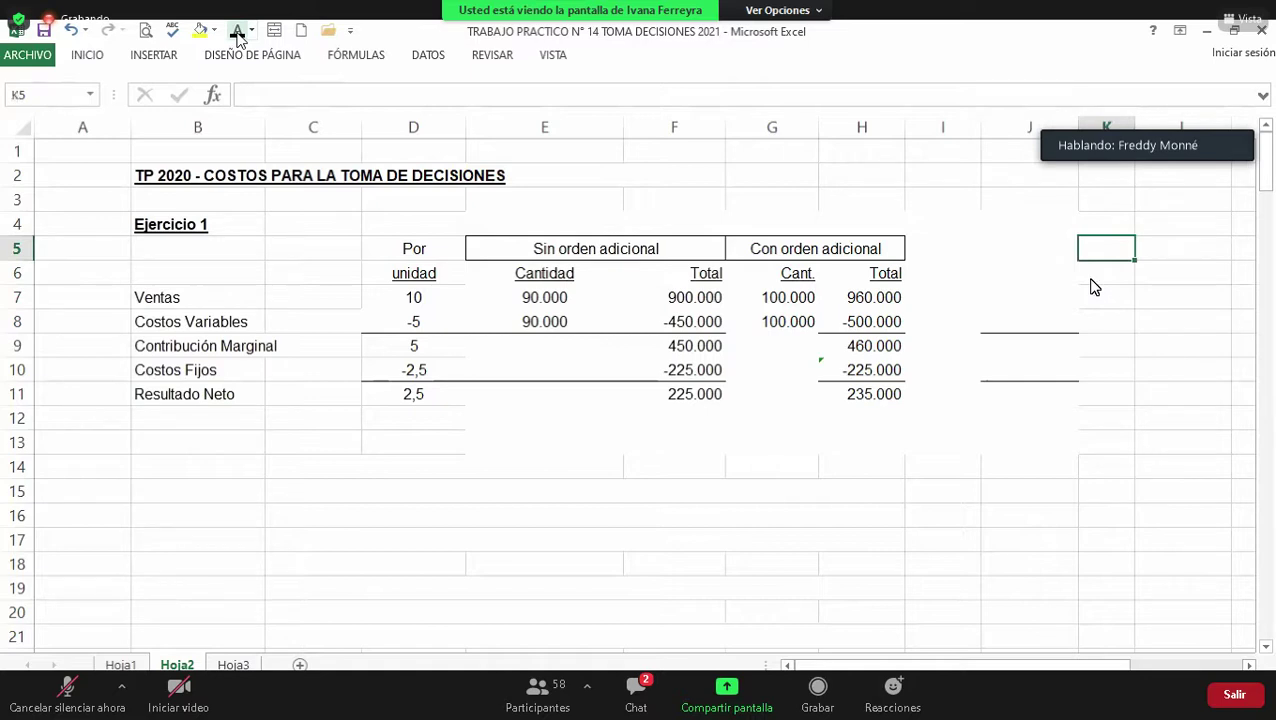
pyautogui.press('Left')
pyautogui.hotkey('ctrl', 'z')
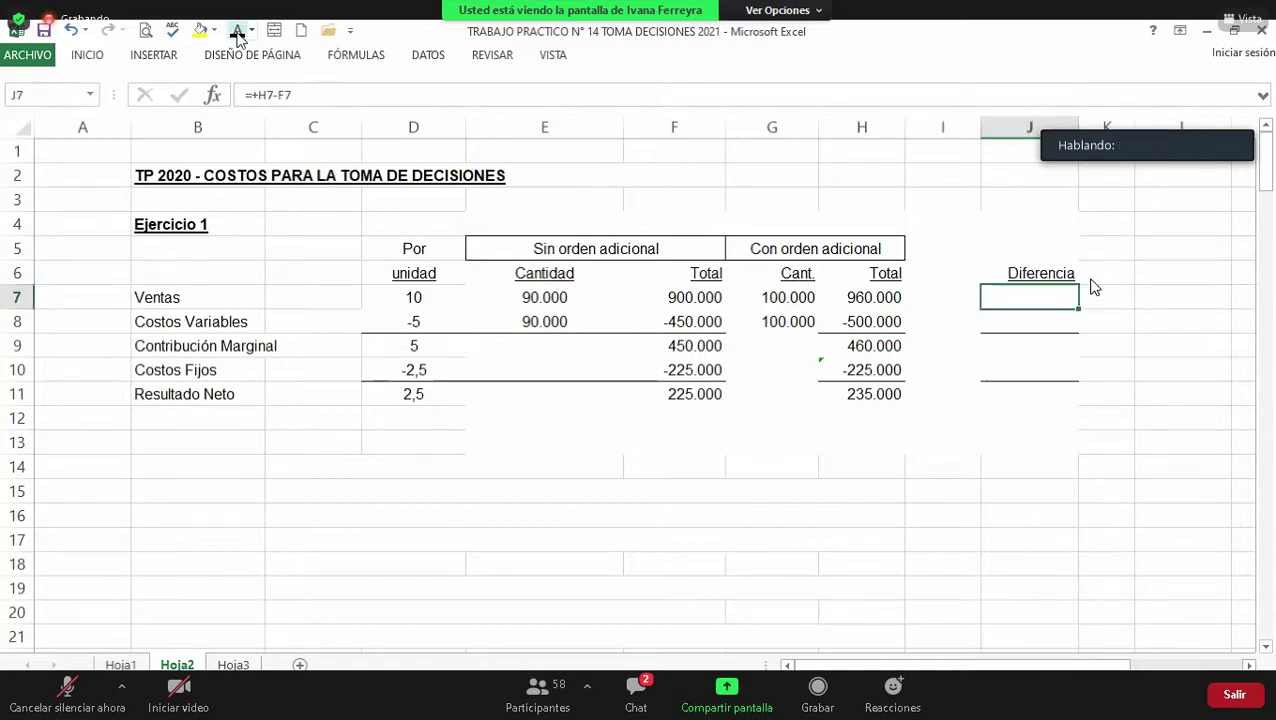
# Step: Reveal the differences between both scenarios in J7:J11, from Ventas to Resultado Neto, in black font
pyautogui.press('Down')
pyautogui.press('Down')
pyautogui.press('Down')
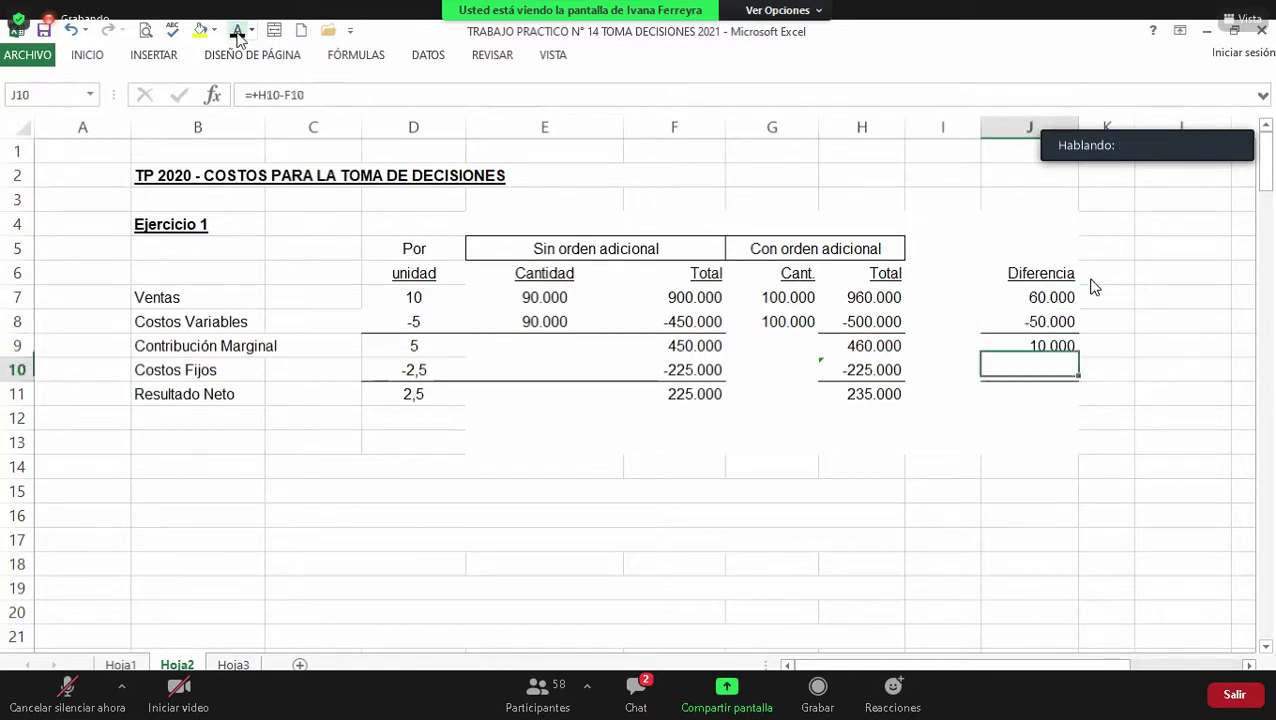
pyautogui.press('Down')
pyautogui.press('Up')
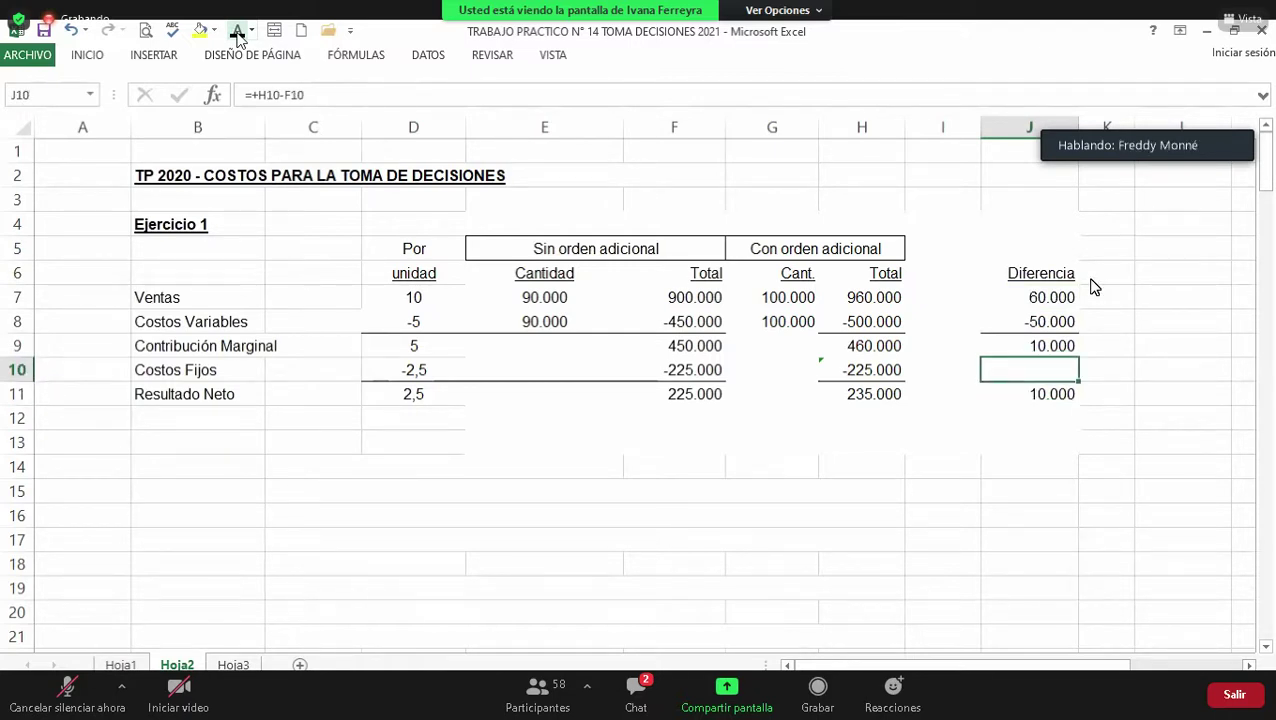
pyautogui.press('Down')
pyautogui.press('Down')
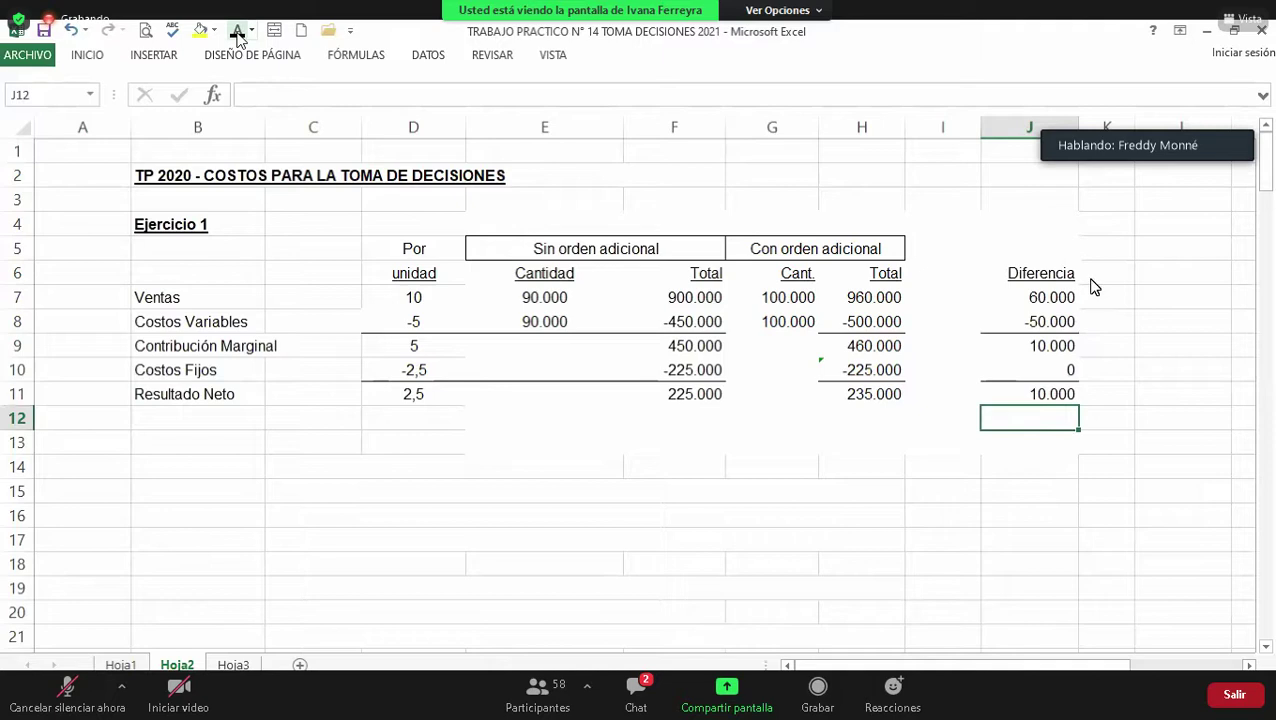
# Step: Reveal the "10.000 x 6" note in H13 and the "(*)" marker in I7 in black font
pyautogui.press('Left')
pyautogui.press('Left')
pyautogui.press('Left')
pyautogui.press('Down')
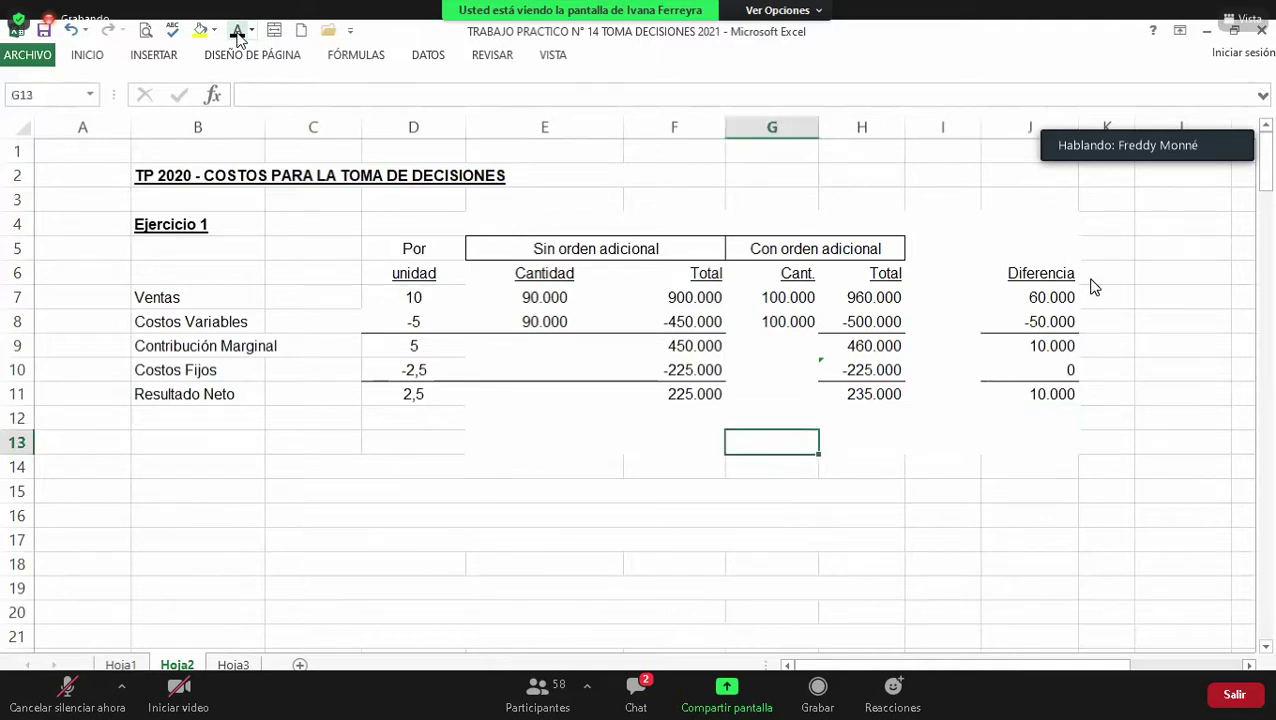
pyautogui.press('Left')
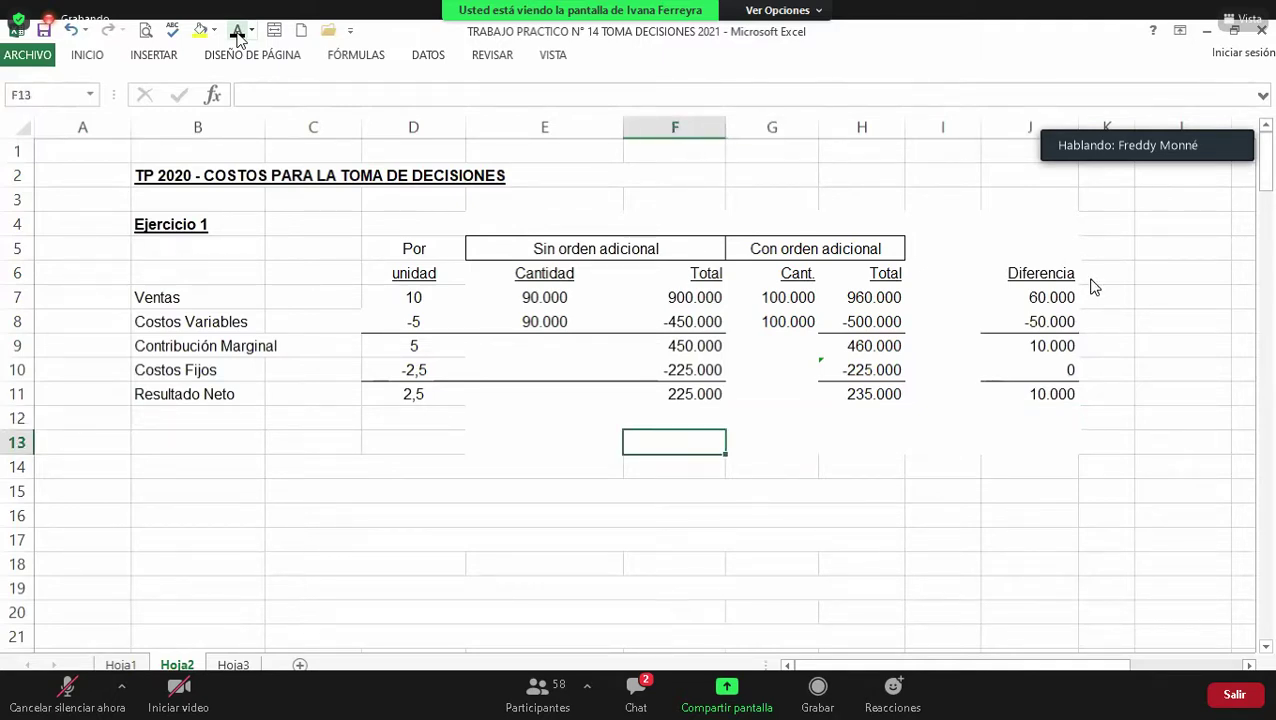
pyautogui.press('Right')
pyautogui.press('Right')
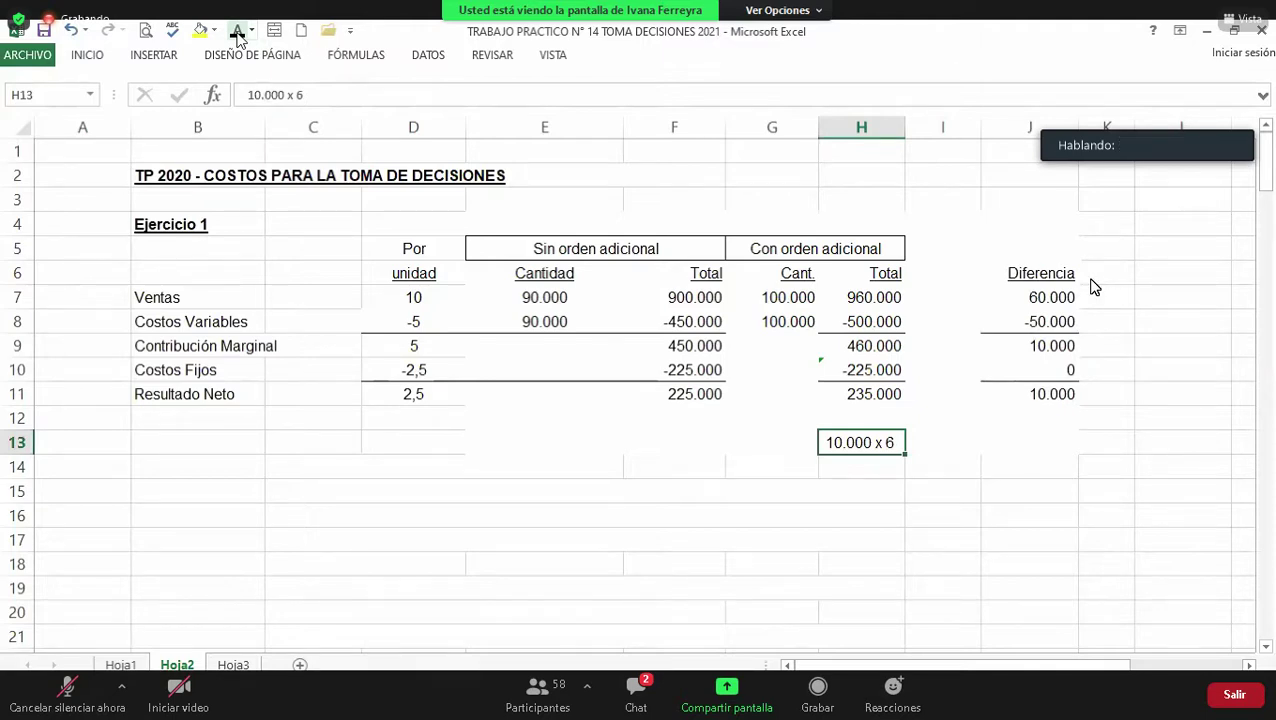
pyautogui.hotkey('ctrl', 'z')
pyautogui.hotkey('ctrl', 'z')
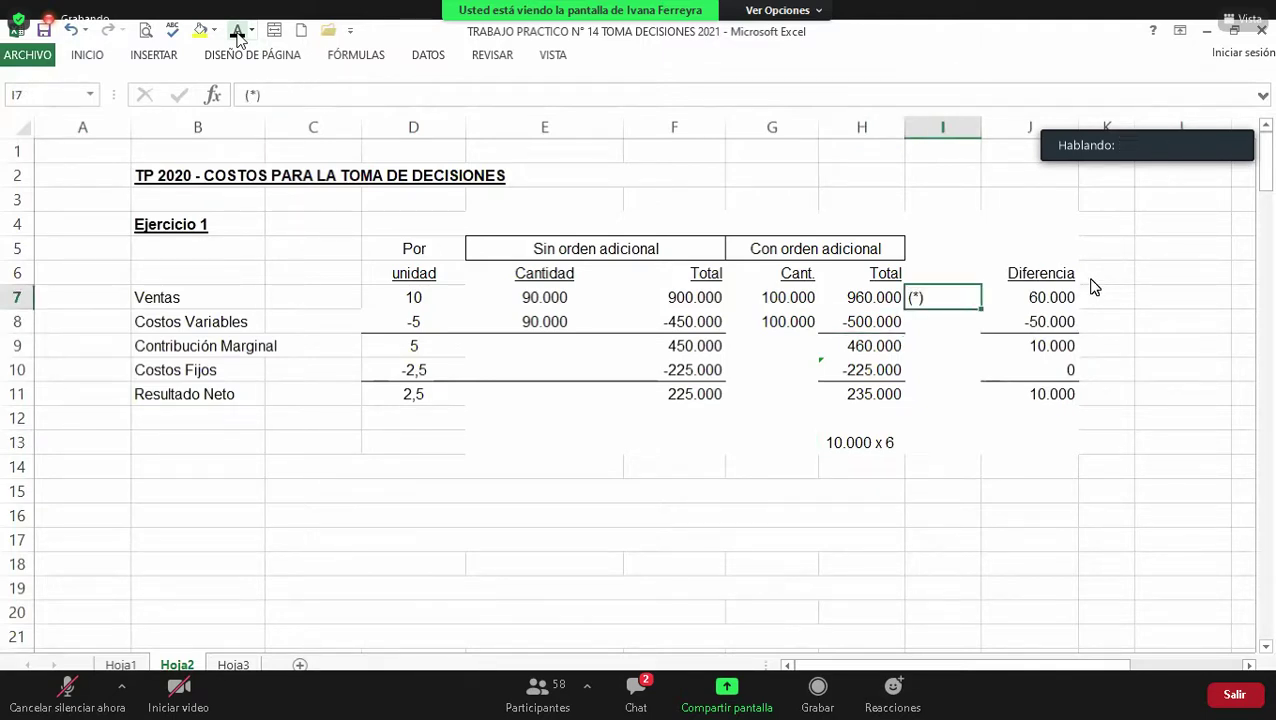
# Step: Compare Resultado Neto and Costos Fijos without and with the additional order, including the Costos Fijos difference in J10
pyautogui.press('Left')
pyautogui.press('Left')
pyautogui.press('Down')
pyautogui.press('Down')
pyautogui.press('Down')
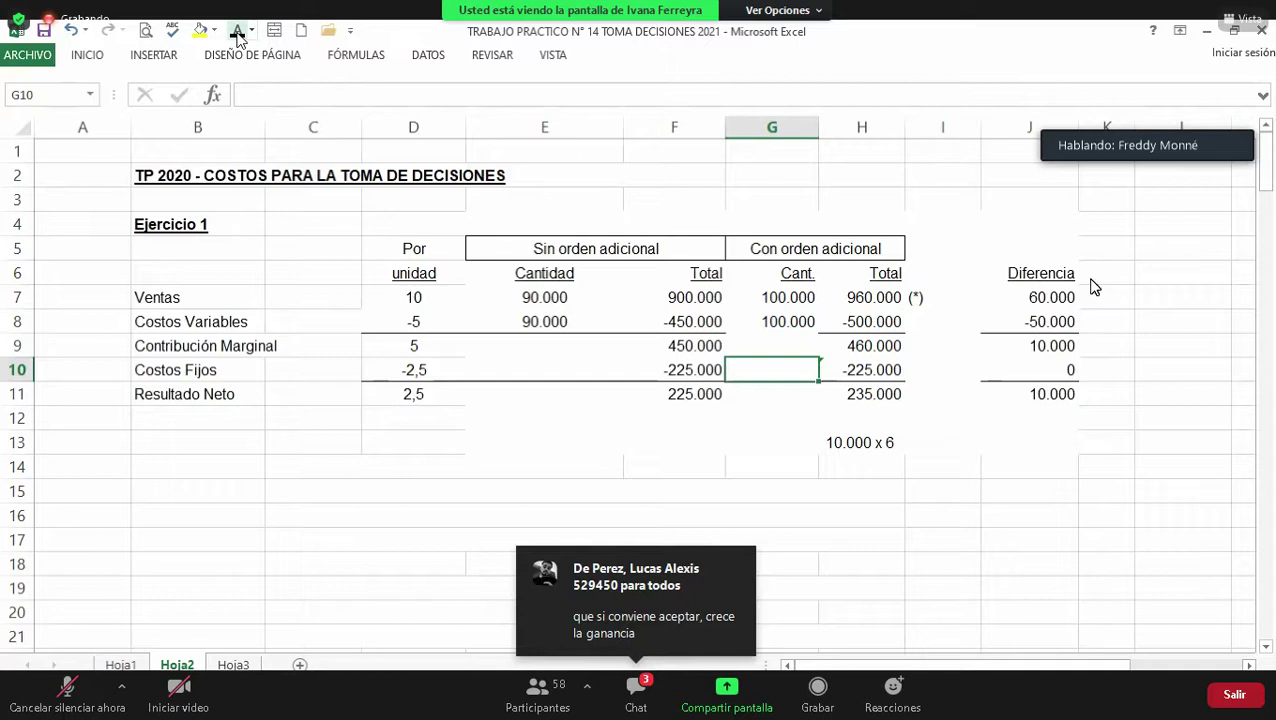
pyautogui.press('Down')
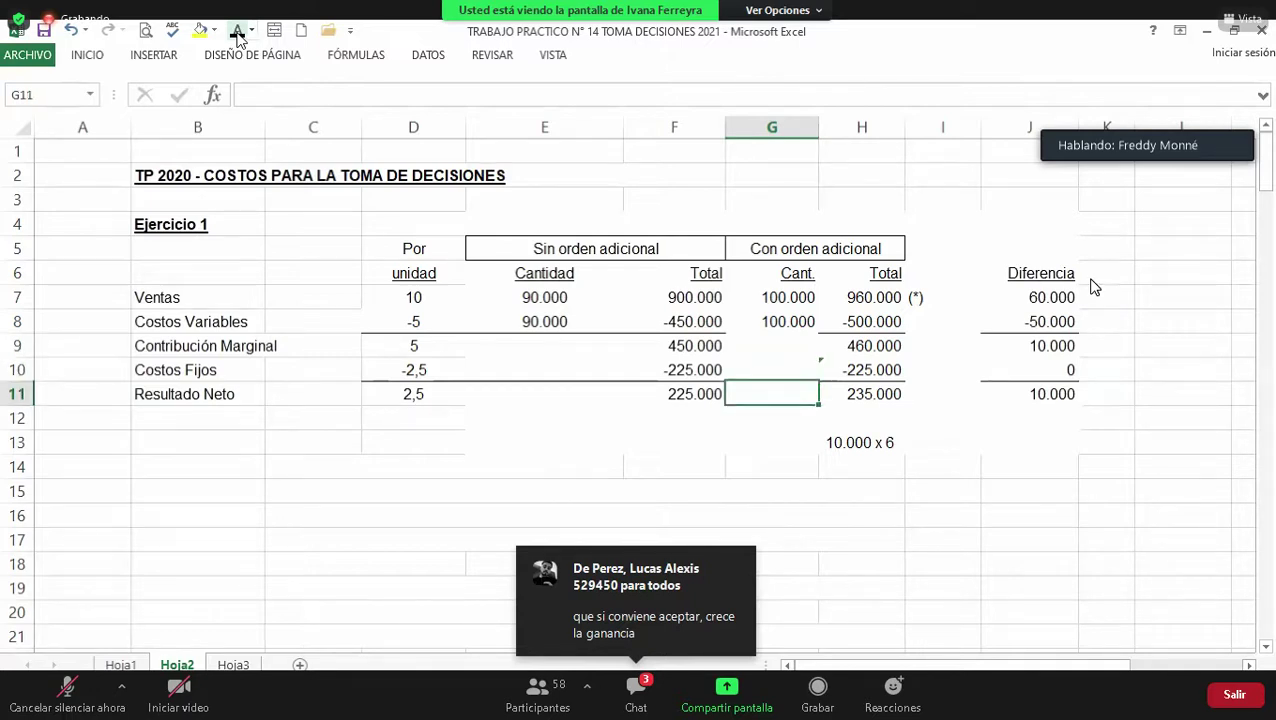
pyautogui.press('Right')
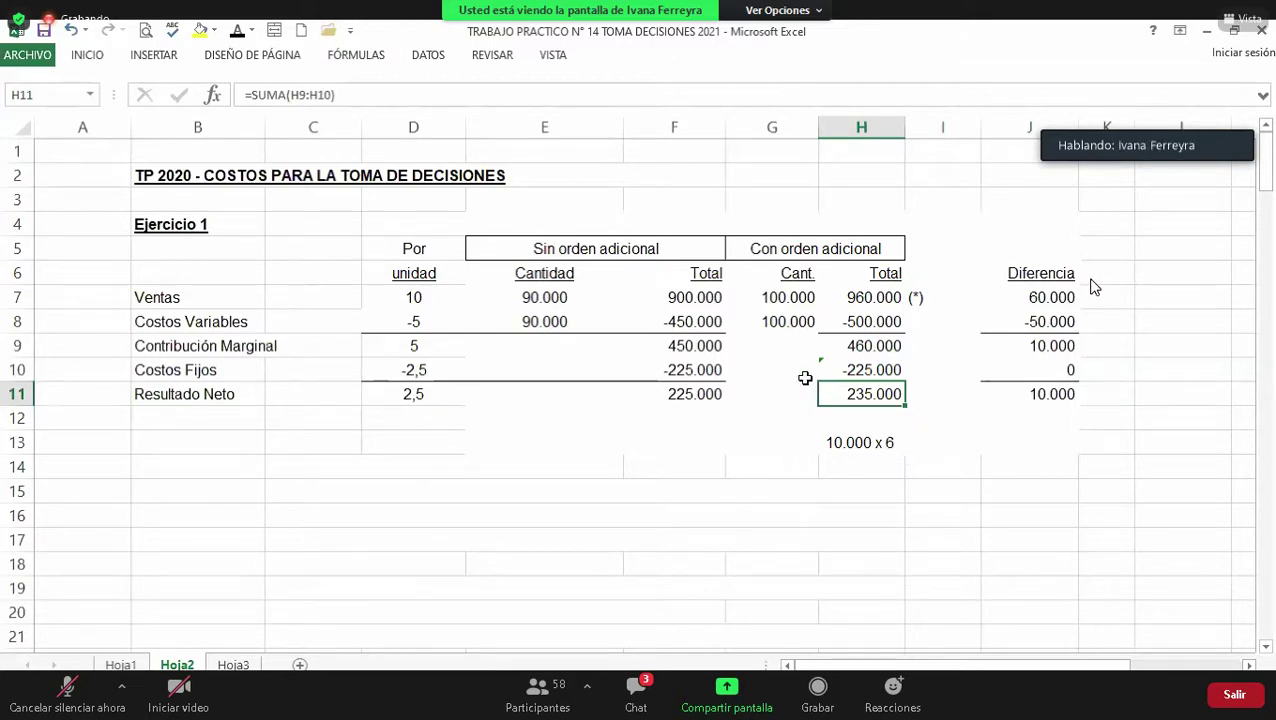
pyautogui.press('Up')
pyautogui.press('Left')
pyautogui.press('Left')
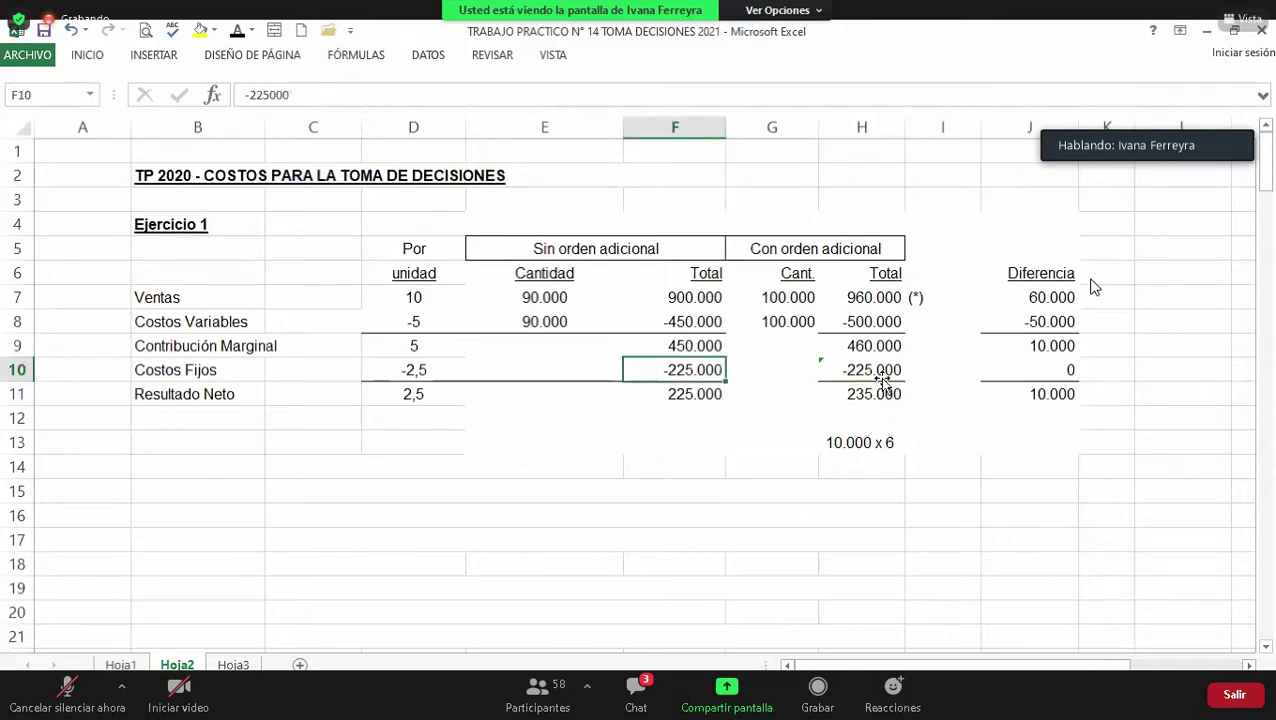
pyautogui.press('Right')
pyautogui.press('Right')
pyautogui.click(1001, 374)
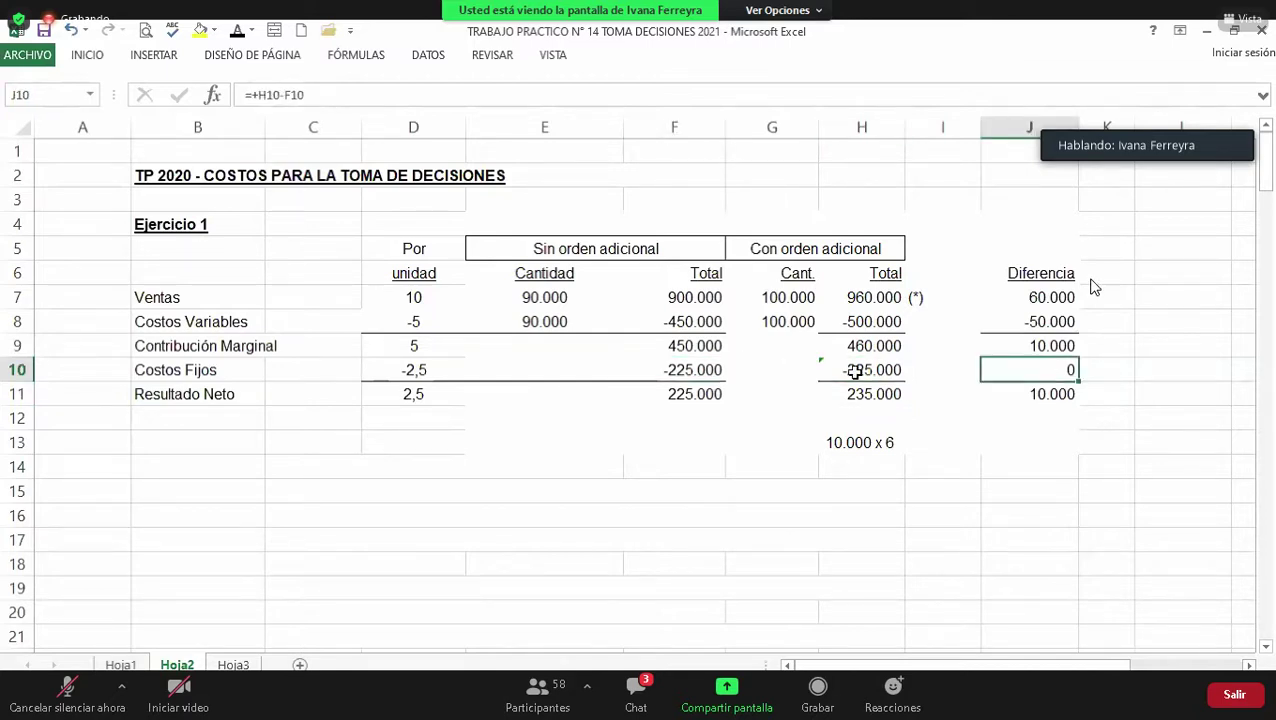
pyautogui.press('Left')
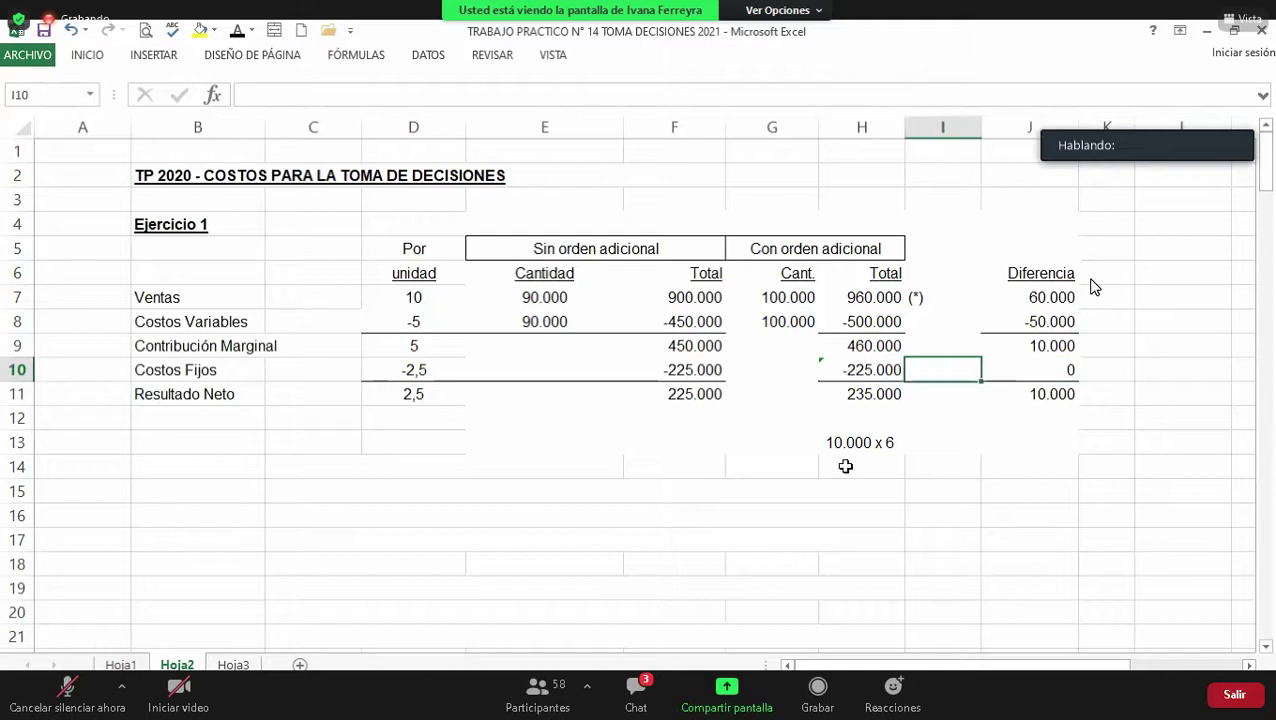
# Step: Reveal the "Respuesta:" label in B14 and the answer "Debe aceptar la orden adicional" in C14 using black font
pyautogui.click(852, 462)
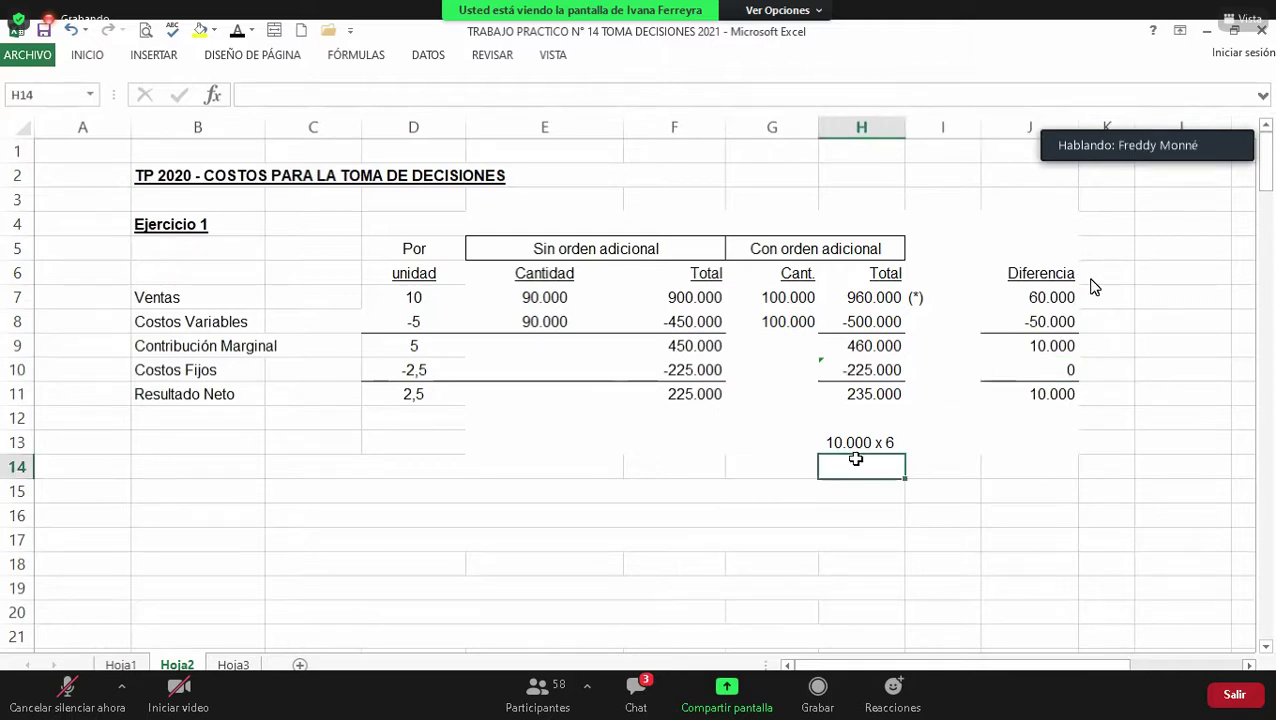
pyautogui.press('Left')
pyautogui.press('Left')
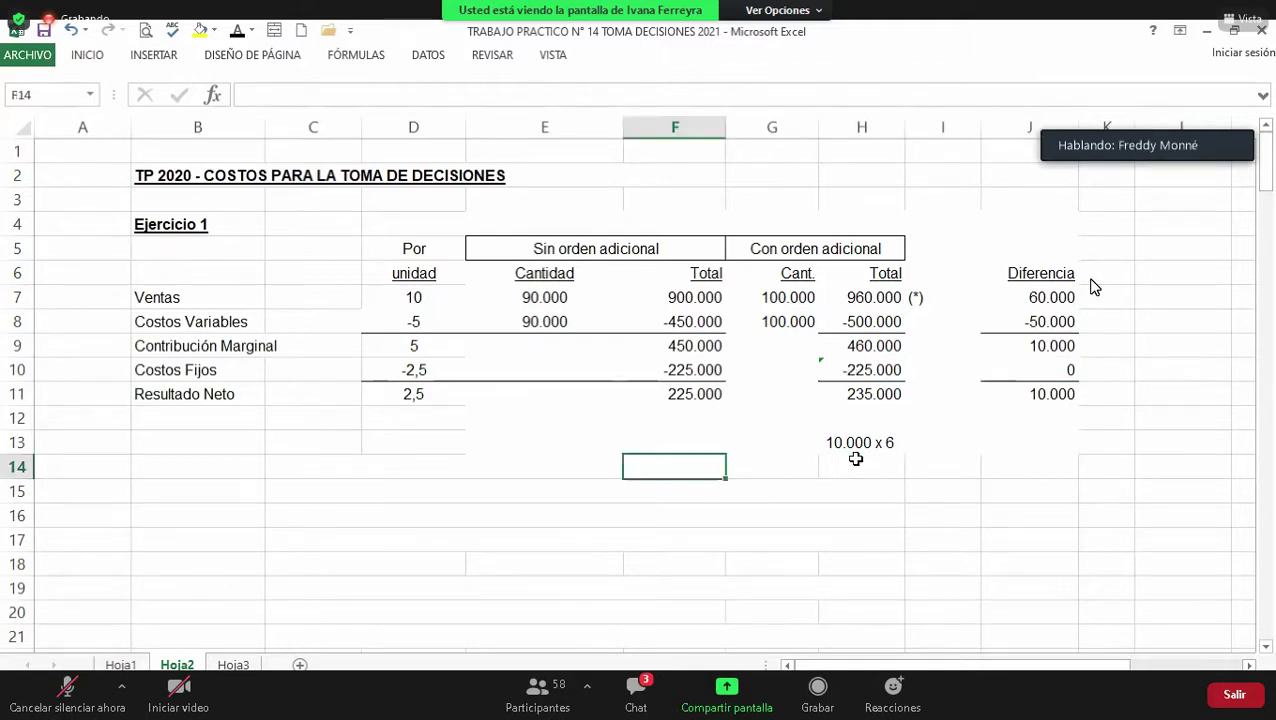
pyautogui.press('Left')
pyautogui.press('Left')
pyautogui.press('Left')
pyautogui.press('Up')
pyautogui.press('Left')
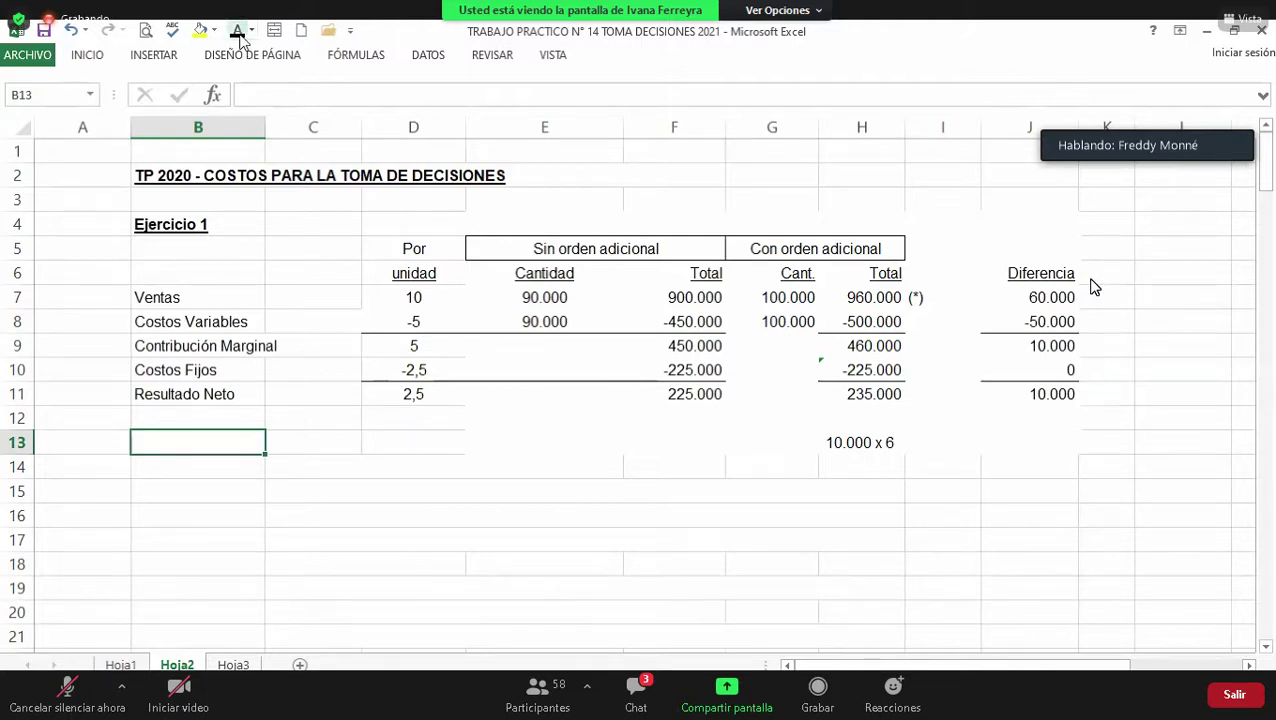
pyautogui.press('Left')
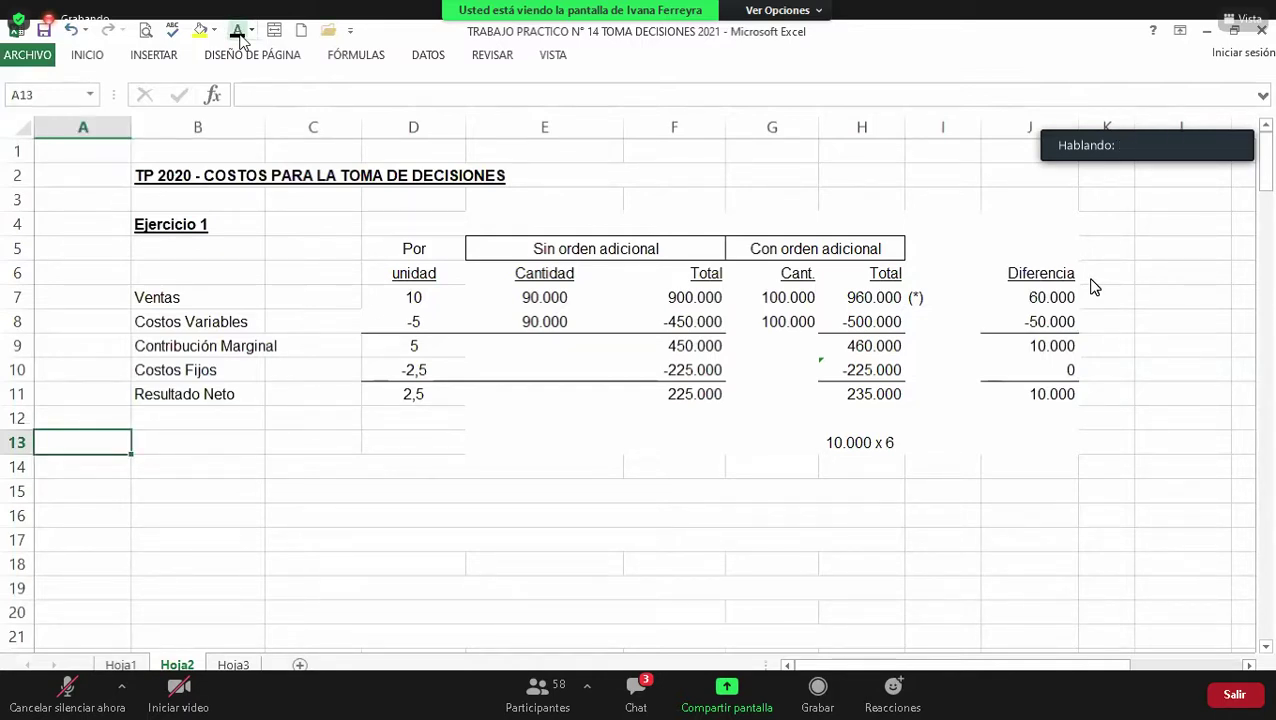
pyautogui.press('Down')
pyautogui.press('Right')
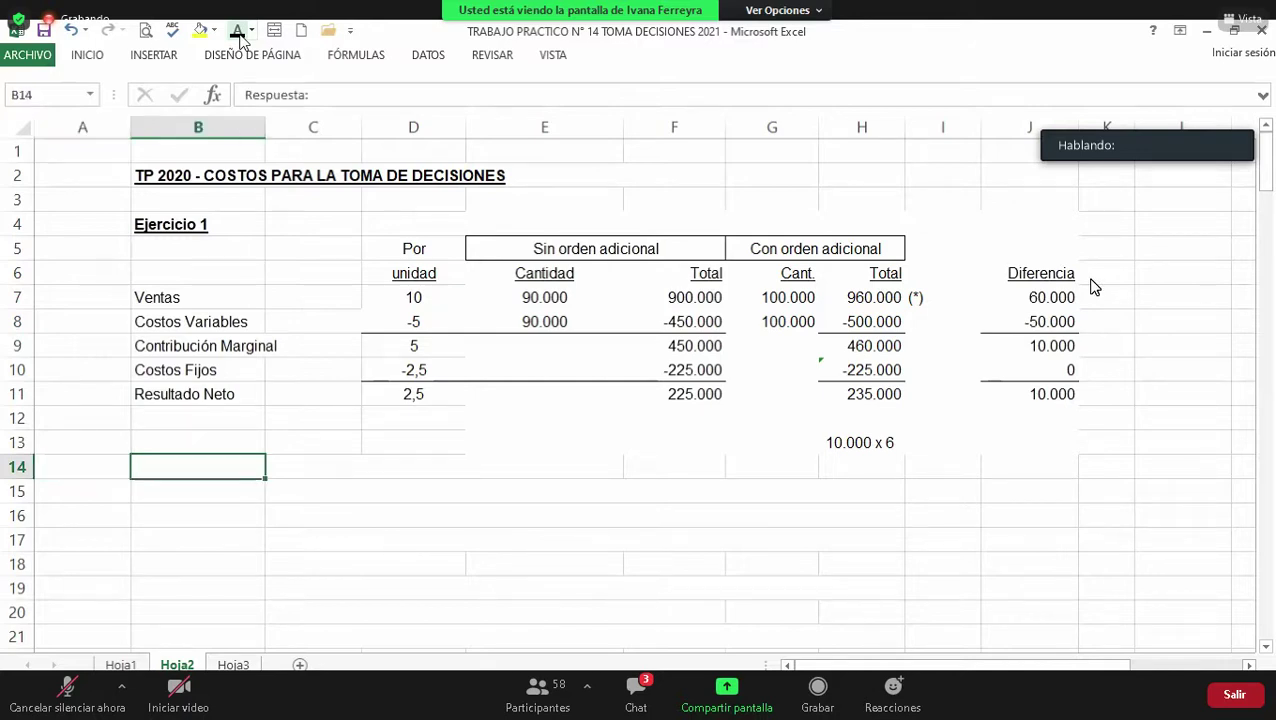
pyautogui.press('Right')
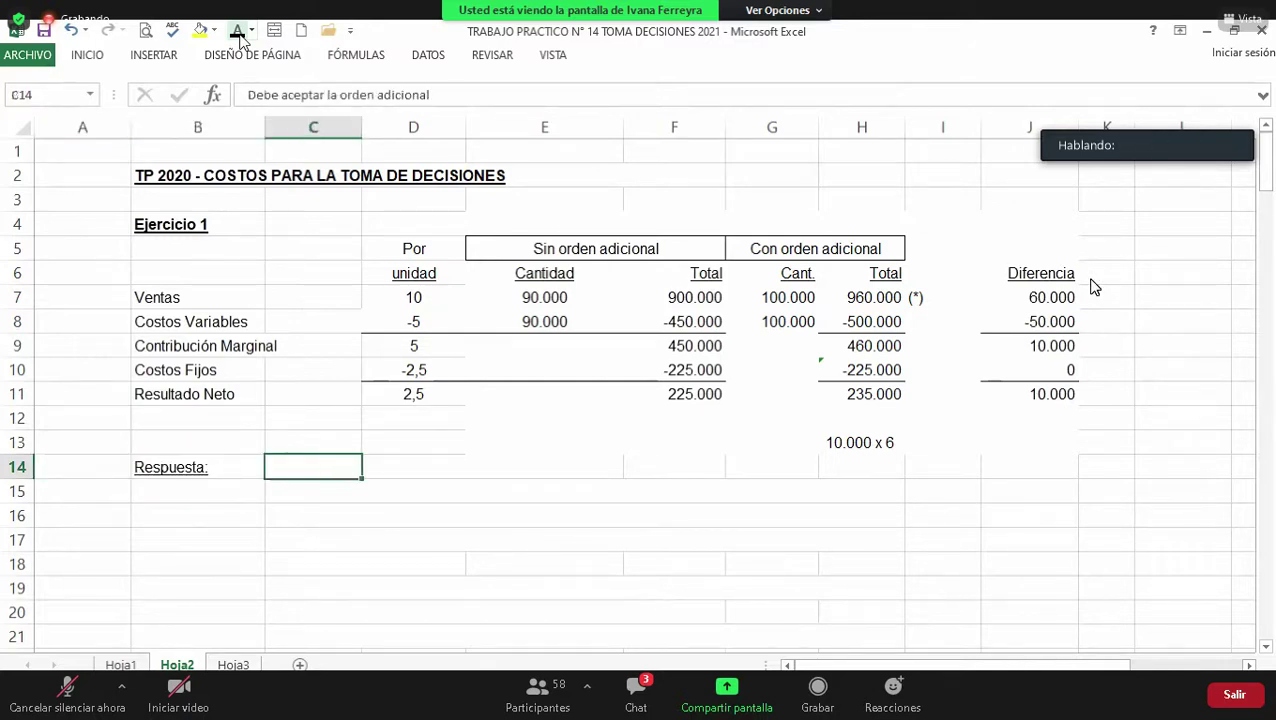
pyautogui.press('Down')
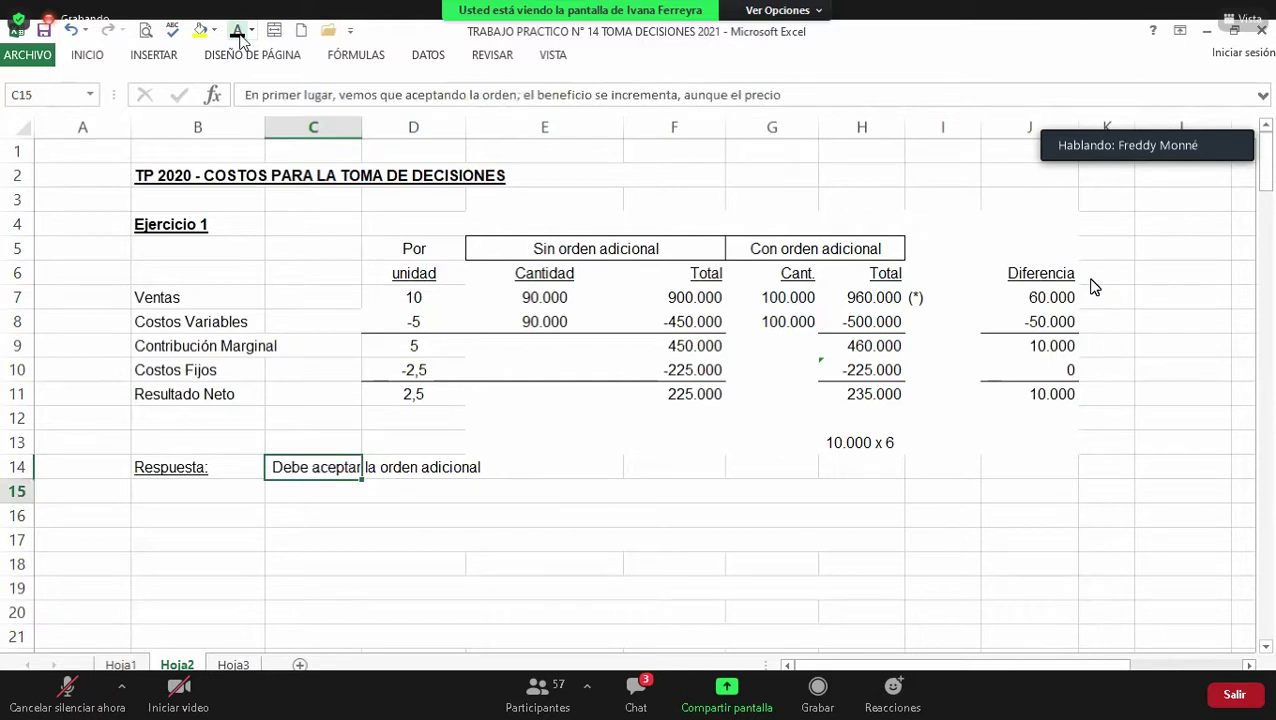
# Step: Read the hidden justification text in C15:C20 beneath the answer and check where Ejercicio Nº 2 begins
pyautogui.press('Down')
pyautogui.press('Left')
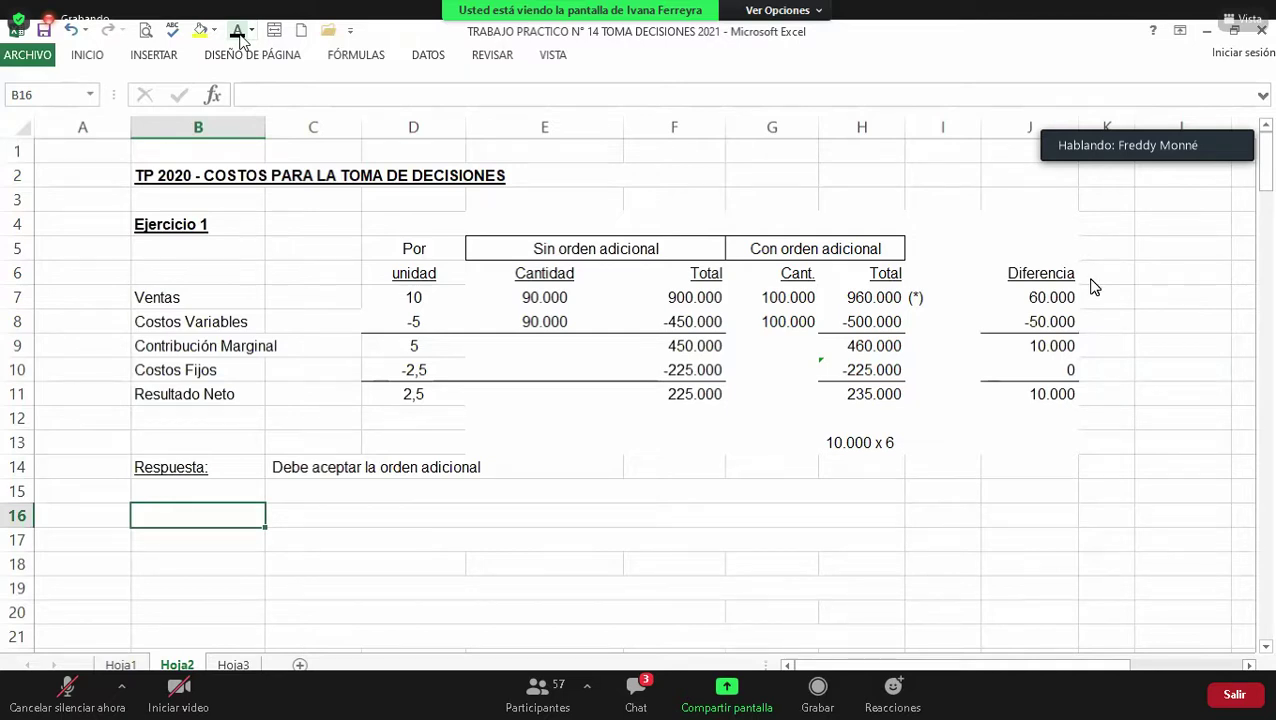
pyautogui.press('Left')
pyautogui.press('Up')
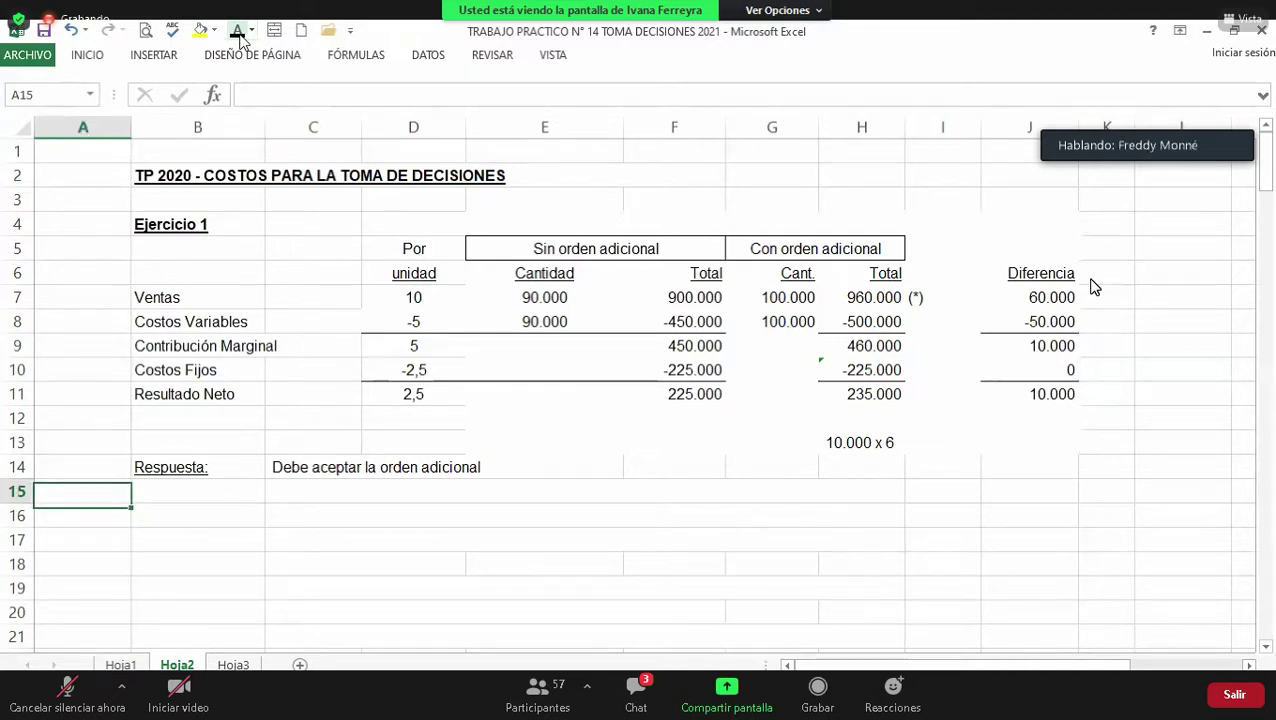
pyautogui.press('Down')
pyautogui.press('Right')
pyautogui.press('Right')
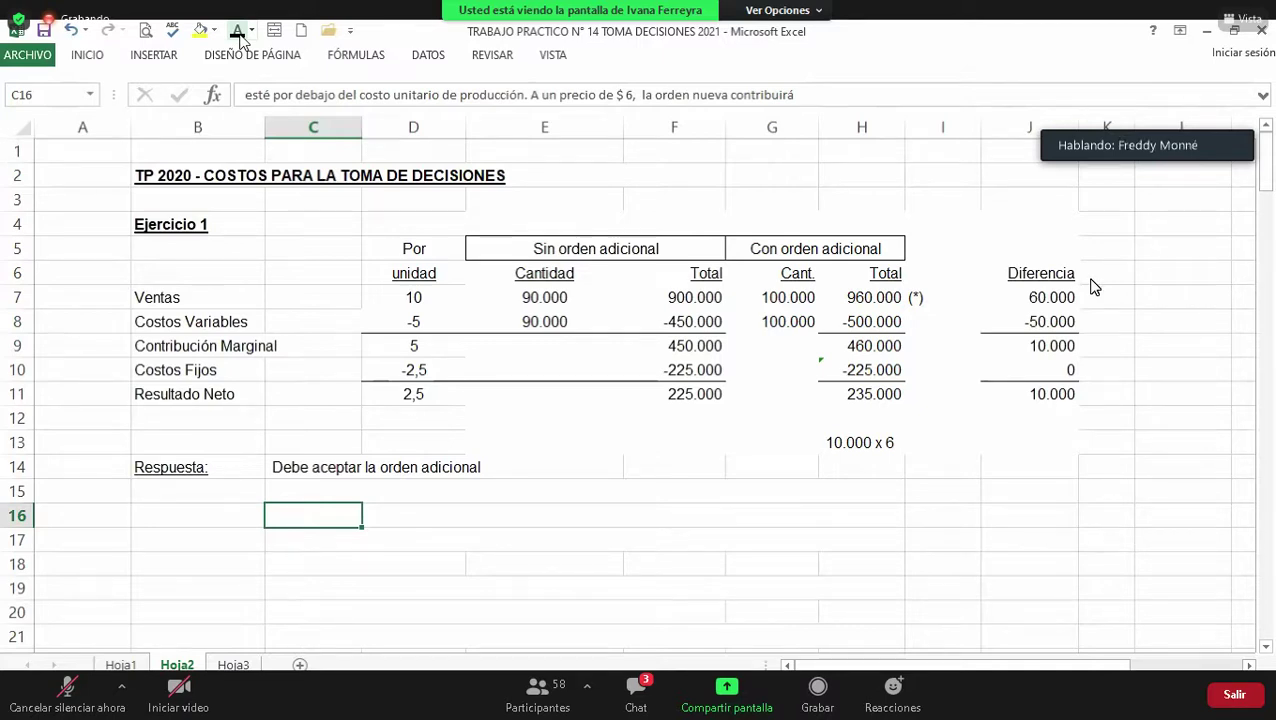
pyautogui.press('Down')
pyautogui.press('Down')
pyautogui.press('Down')
pyautogui.press('Down')
pyautogui.press('Down')
pyautogui.press('Down')
pyautogui.press('Down')
pyautogui.press('Down')
pyautogui.press('Down')
pyautogui.press('Down')
pyautogui.press('Down')
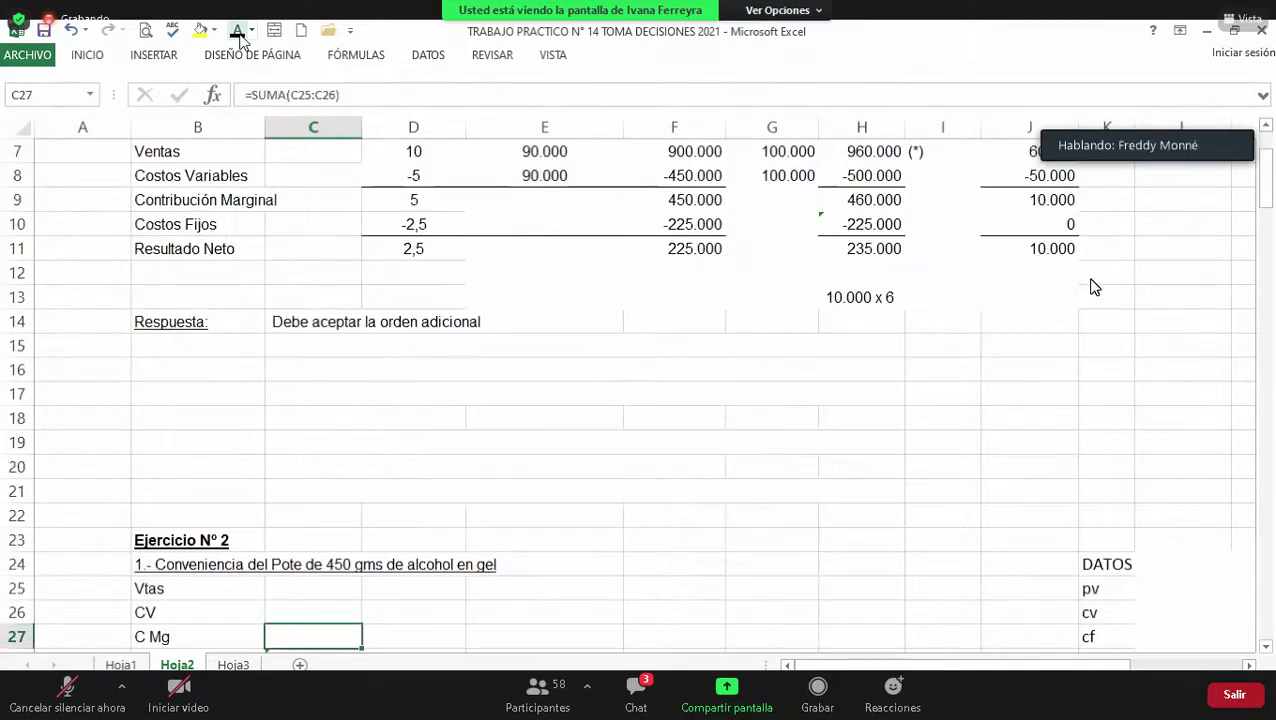
pyautogui.press('Up')
pyautogui.press('Up')
pyautogui.press('Up')
pyautogui.press('Up')
pyautogui.press('Up')
pyautogui.press('Up')
pyautogui.press('Up')
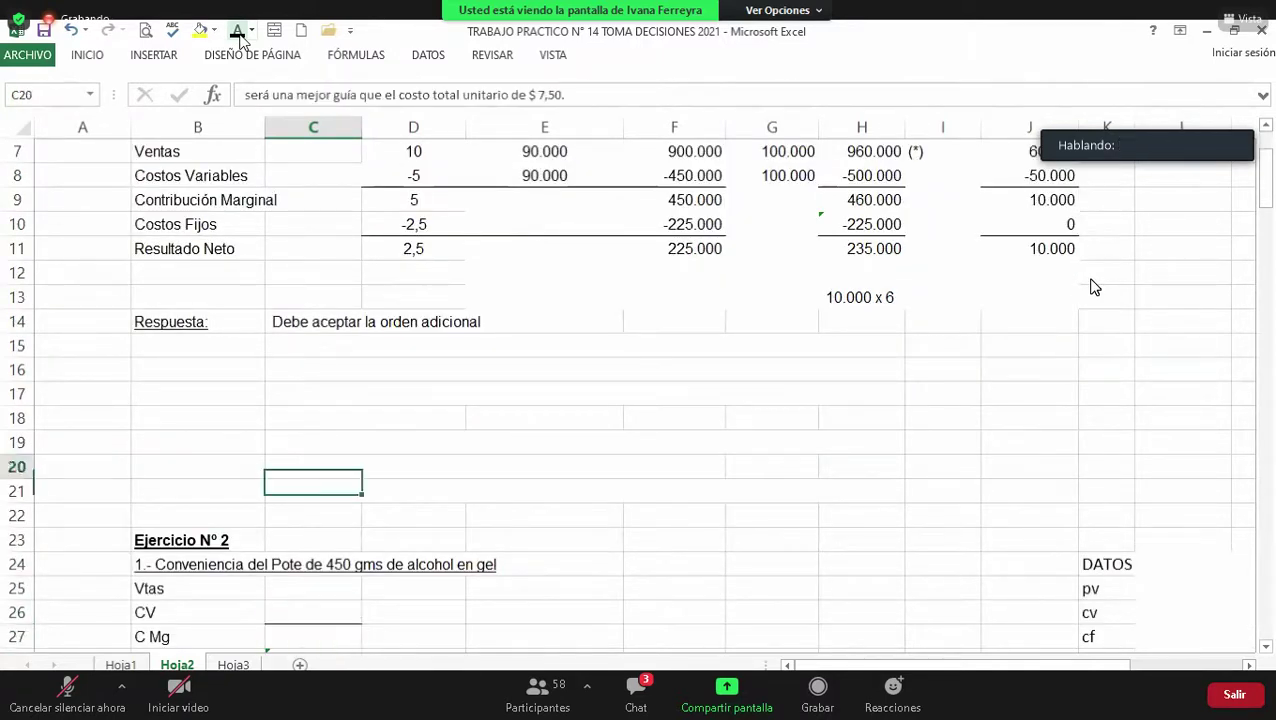
pyautogui.press('Up')
pyautogui.press('Up')
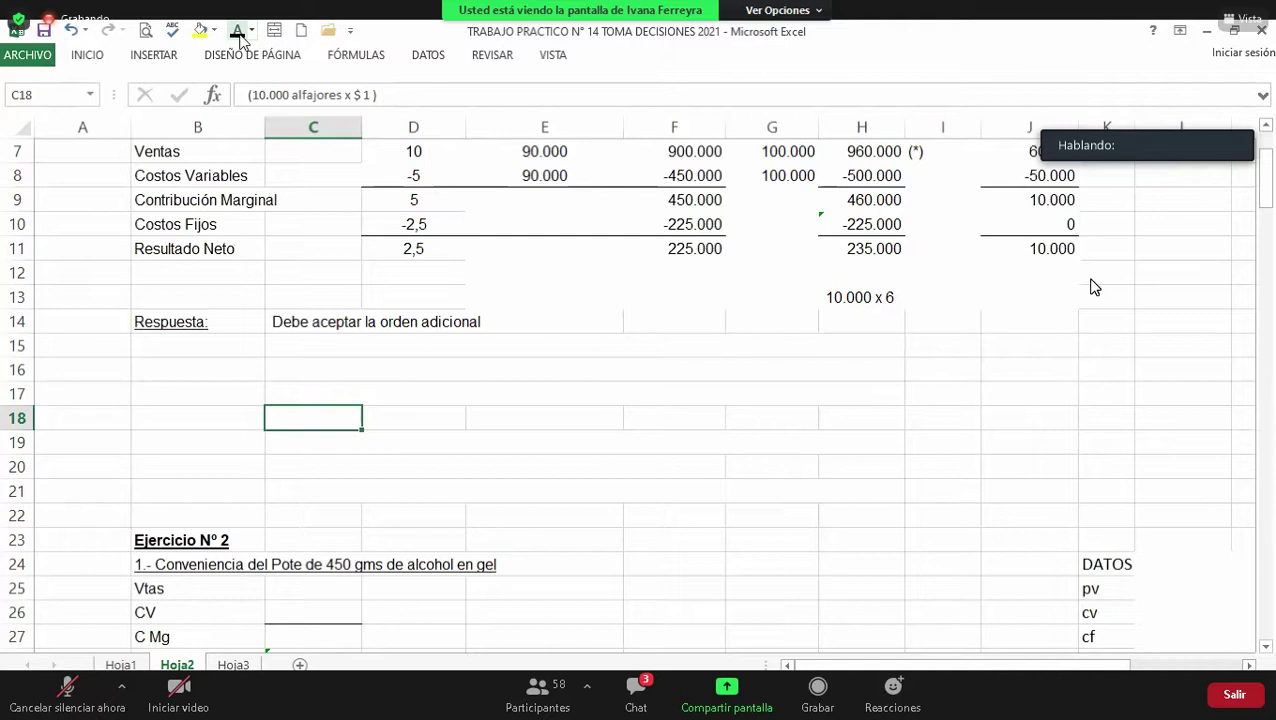
pyautogui.press('Down')
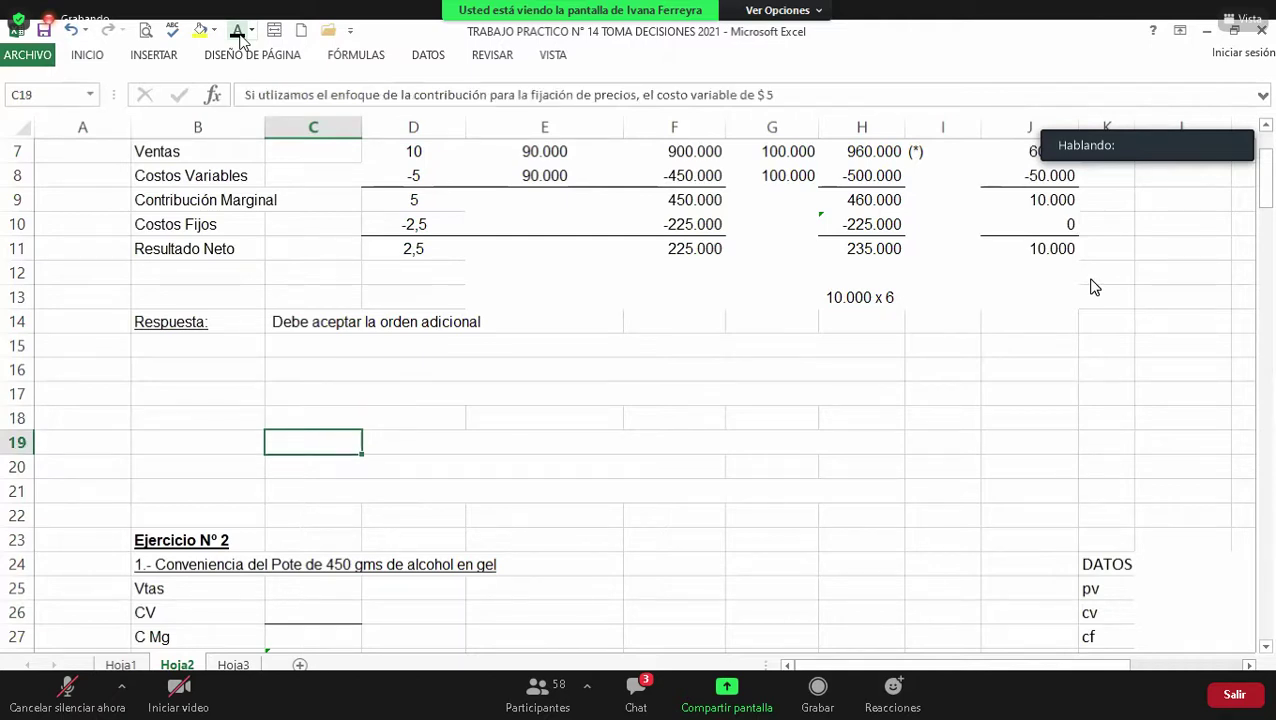
pyautogui.press('Down')
pyautogui.press('Down')
pyautogui.press('Left')
pyautogui.press('Left')
pyautogui.press('Down')
pyautogui.press('Down')
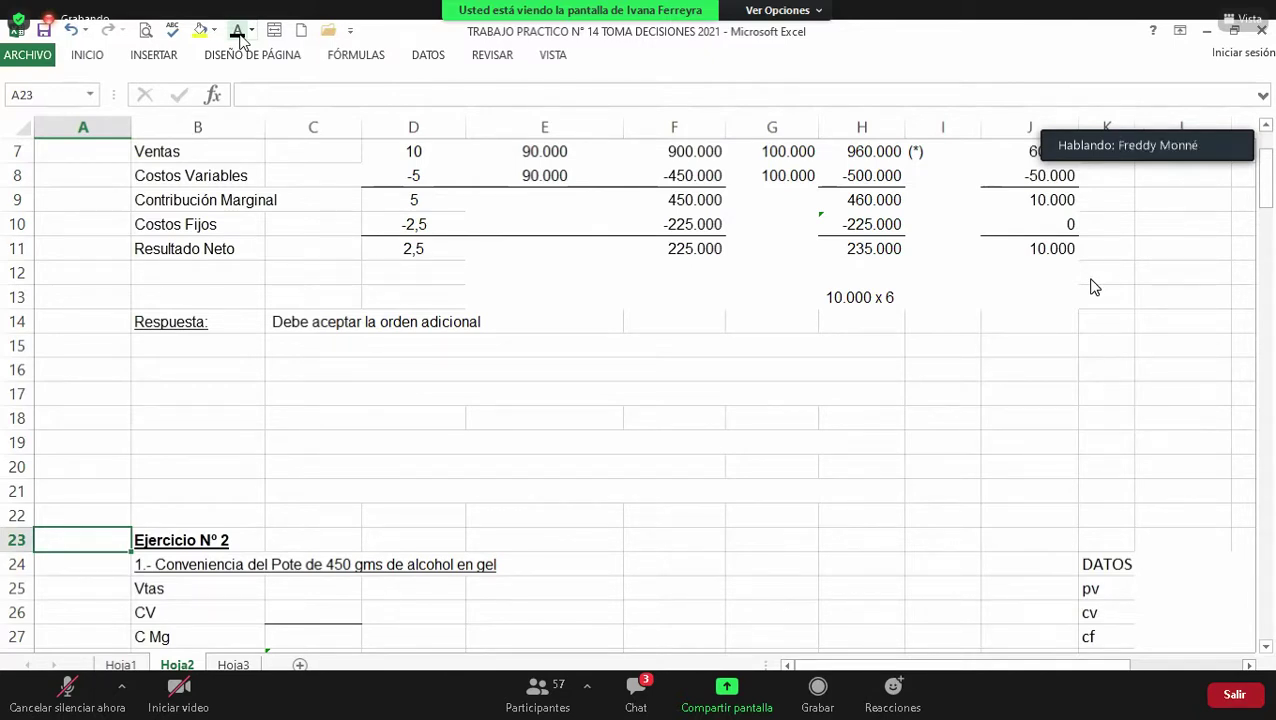
pyautogui.press('Up')
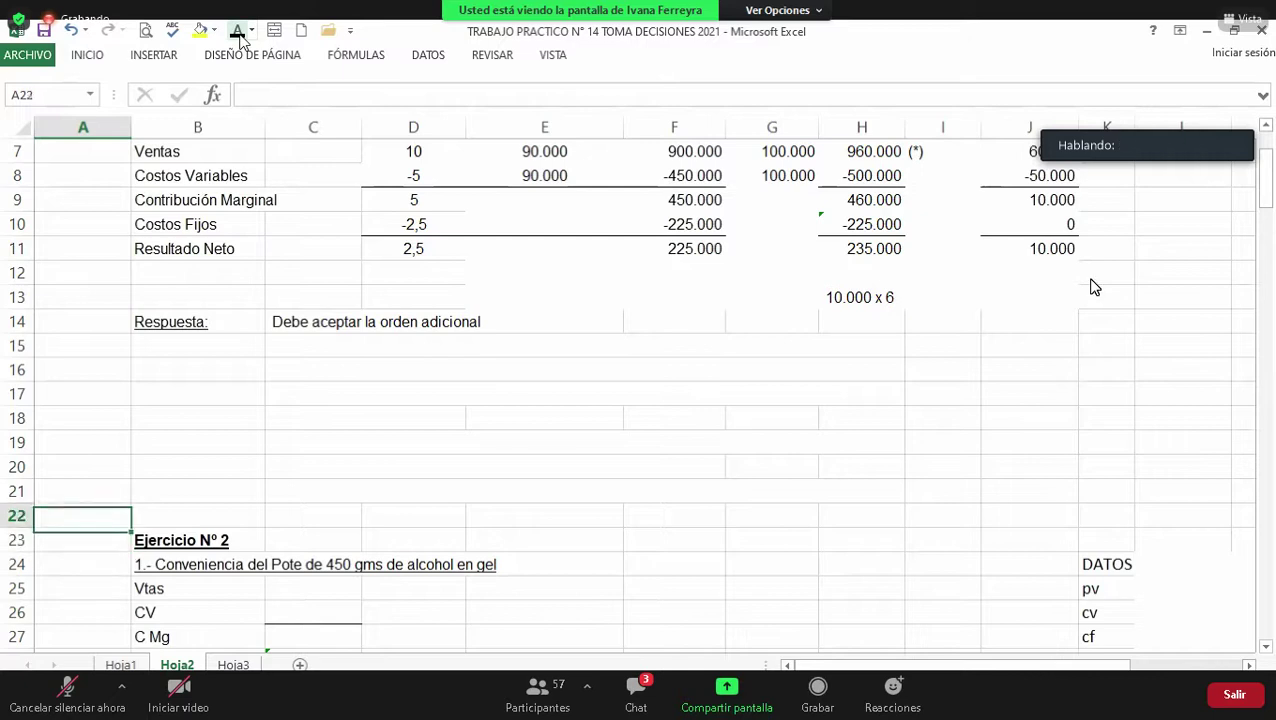
pyautogui.press('Up')
pyautogui.press('Up')
pyautogui.press('Up')
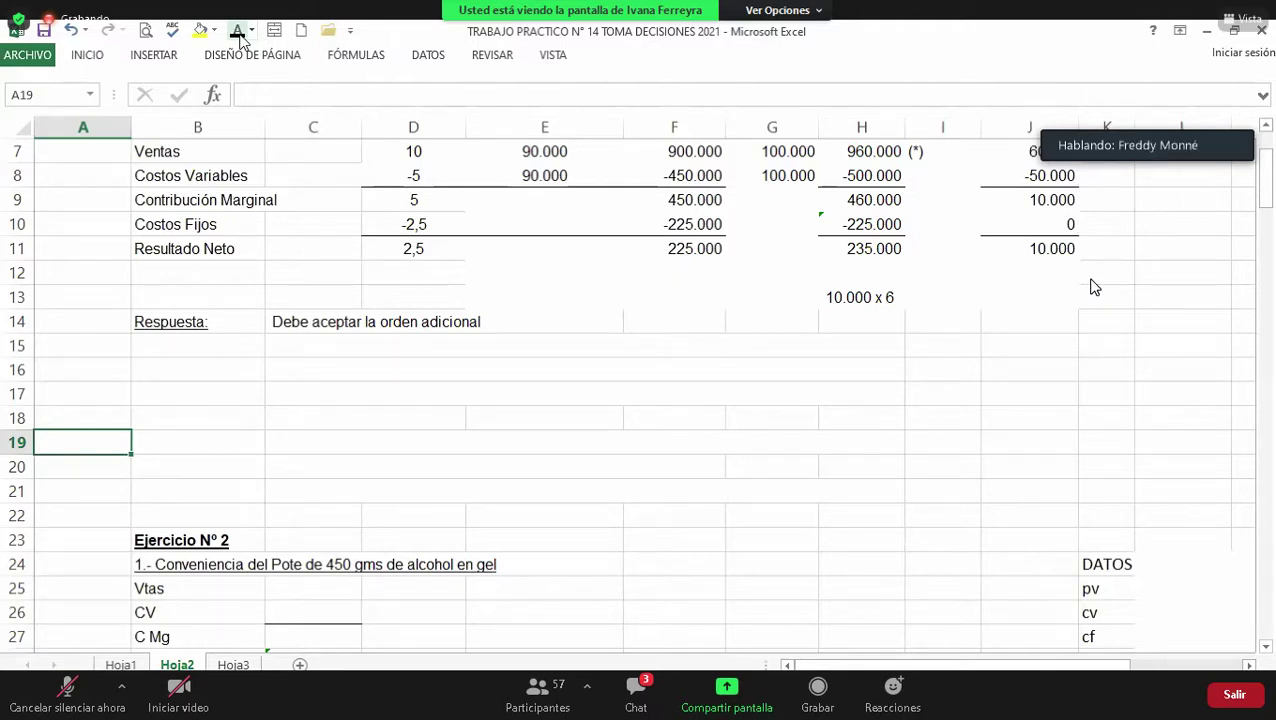
# Step: Review the Costos Fijos row and the Ventas quantity without the additional order in the Ejercicio 1 table
pyautogui.press('Up')
pyautogui.press('Up')
pyautogui.press('Up')
pyautogui.press('Up')
pyautogui.press('Up')
pyautogui.press('Up')
pyautogui.press('Up')
pyautogui.press('Up')
pyautogui.press('Up')
pyautogui.press('Up')
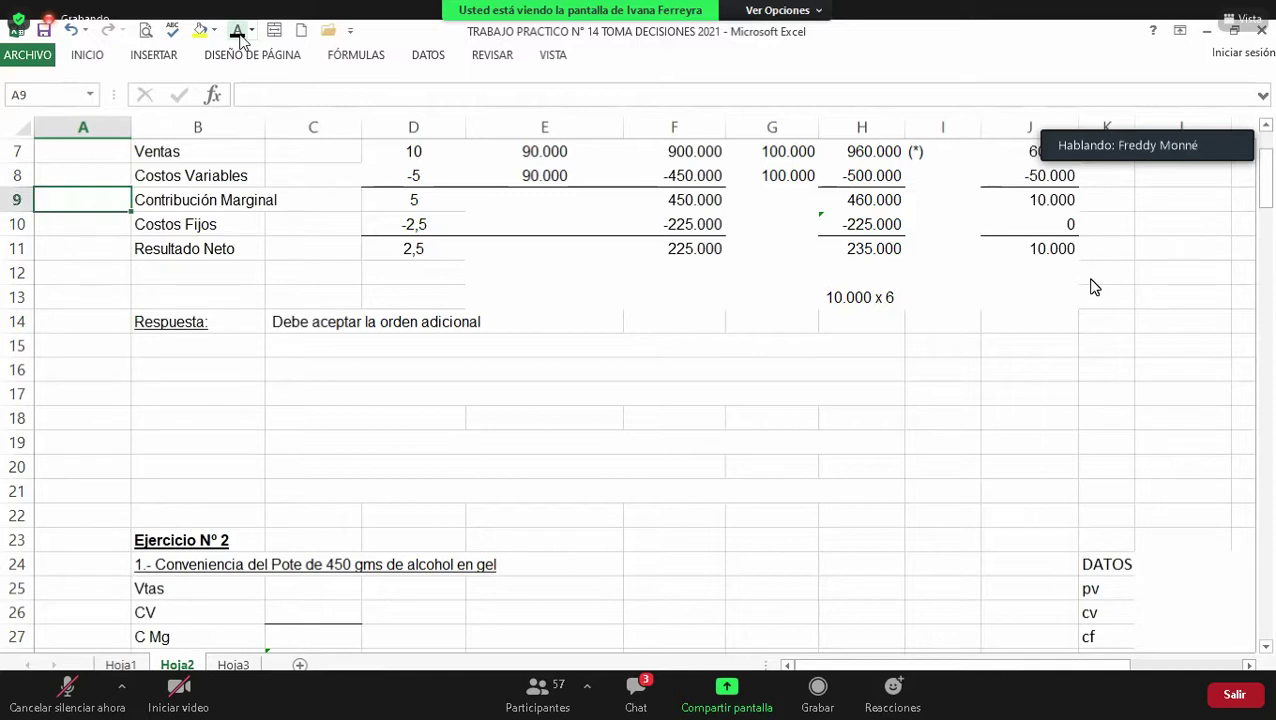
pyautogui.scroll(1, 1094, 287)
pyautogui.press('Right')
pyautogui.press('Right')
pyautogui.press('Left')
pyautogui.press('Down')
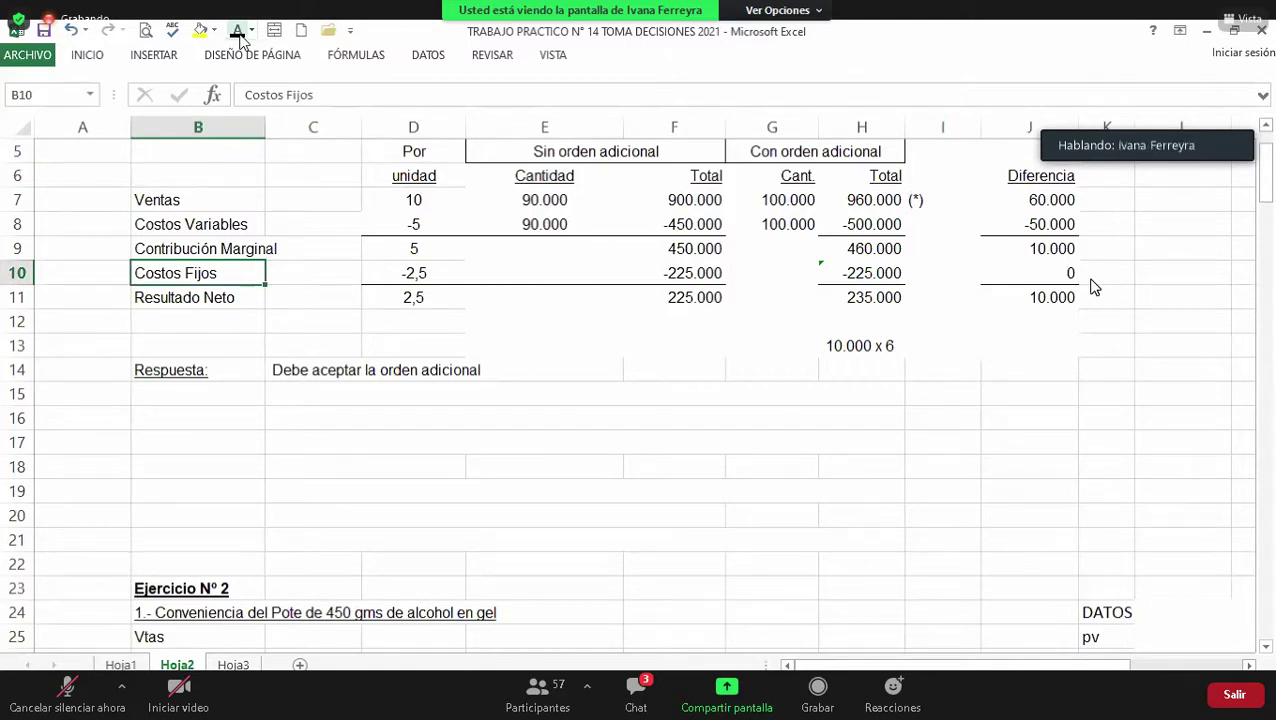
pyautogui.press('Right')
pyautogui.press('Right')
pyautogui.press('Right')
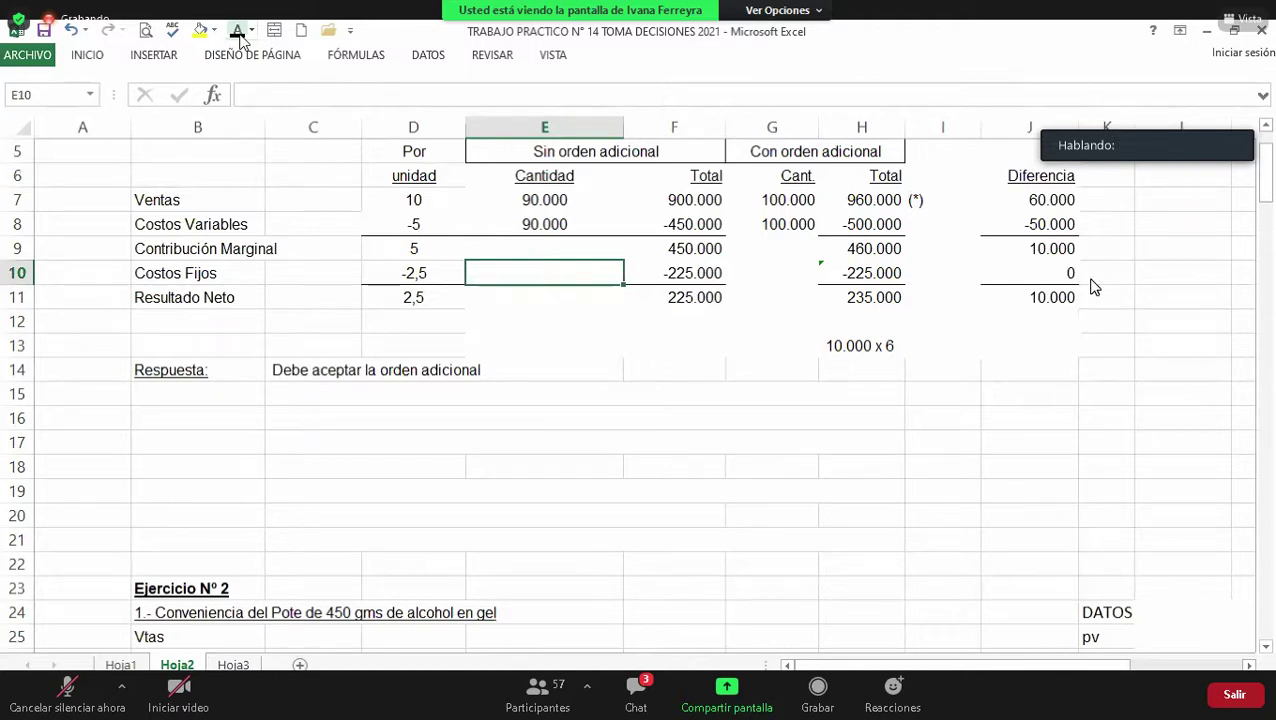
pyautogui.press('Up')
pyautogui.press('Up')
pyautogui.press('Up')
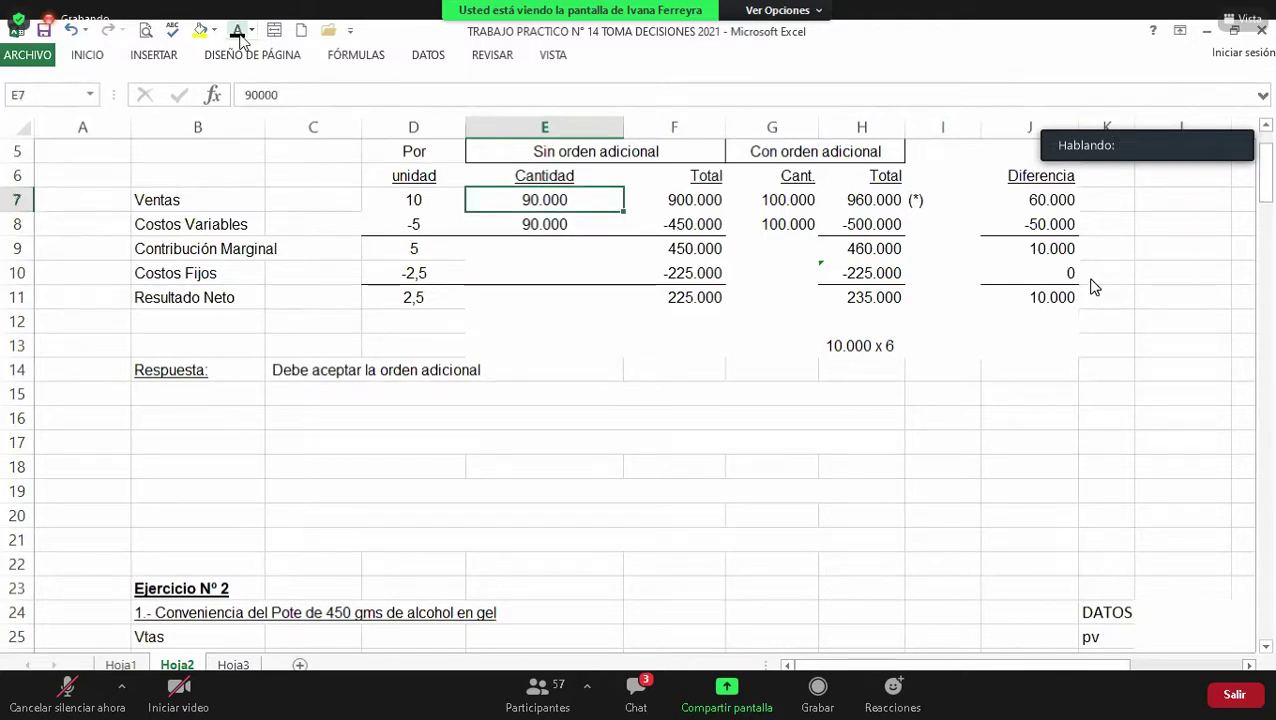
pyautogui.press('Down')
pyautogui.press('Down')
pyautogui.press('Down')
pyautogui.press('Down')
pyautogui.press('Down')
pyautogui.press('Down')
pyautogui.press('Down')
pyautogui.press('Down')
pyautogui.press('Down')
pyautogui.press('Down')
pyautogui.press('Down')
pyautogui.press('Down')
pyautogui.press('Down')
pyautogui.press('Down')
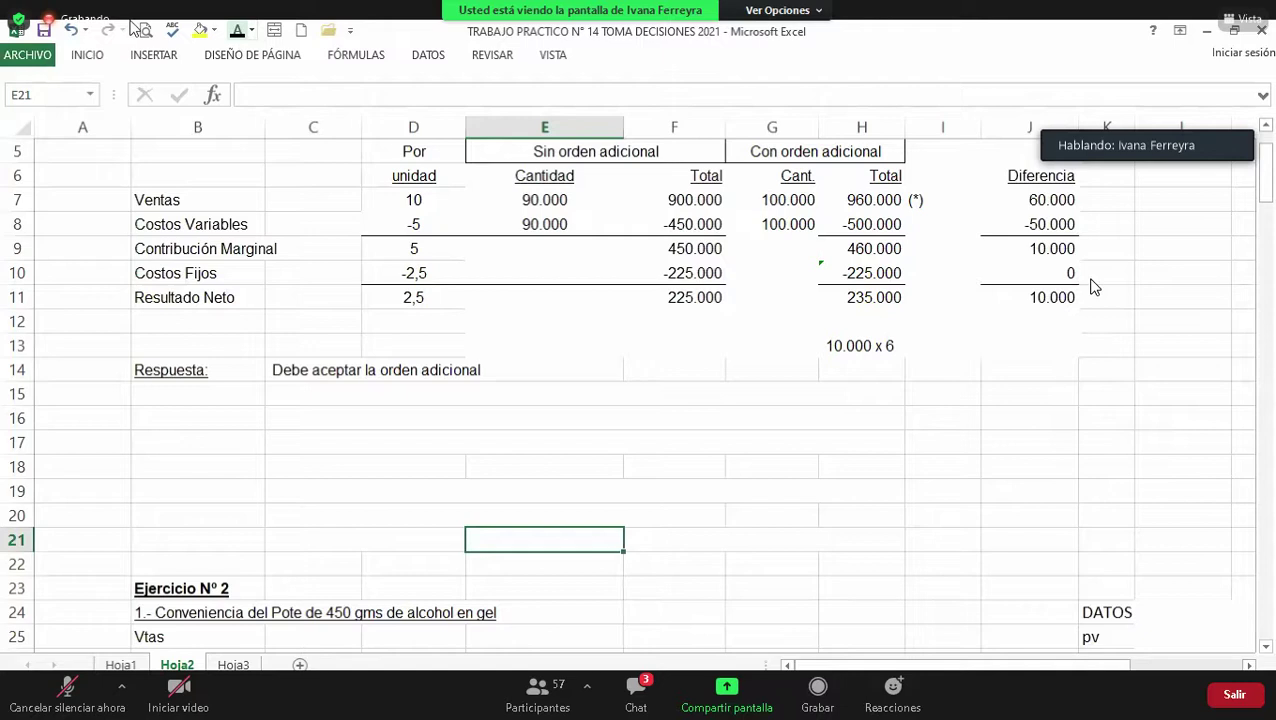
# Step: Select the whole Contribución Marginal row to point it out, and return to the Ejercicio 1 heading
pyautogui.click(18, 248)
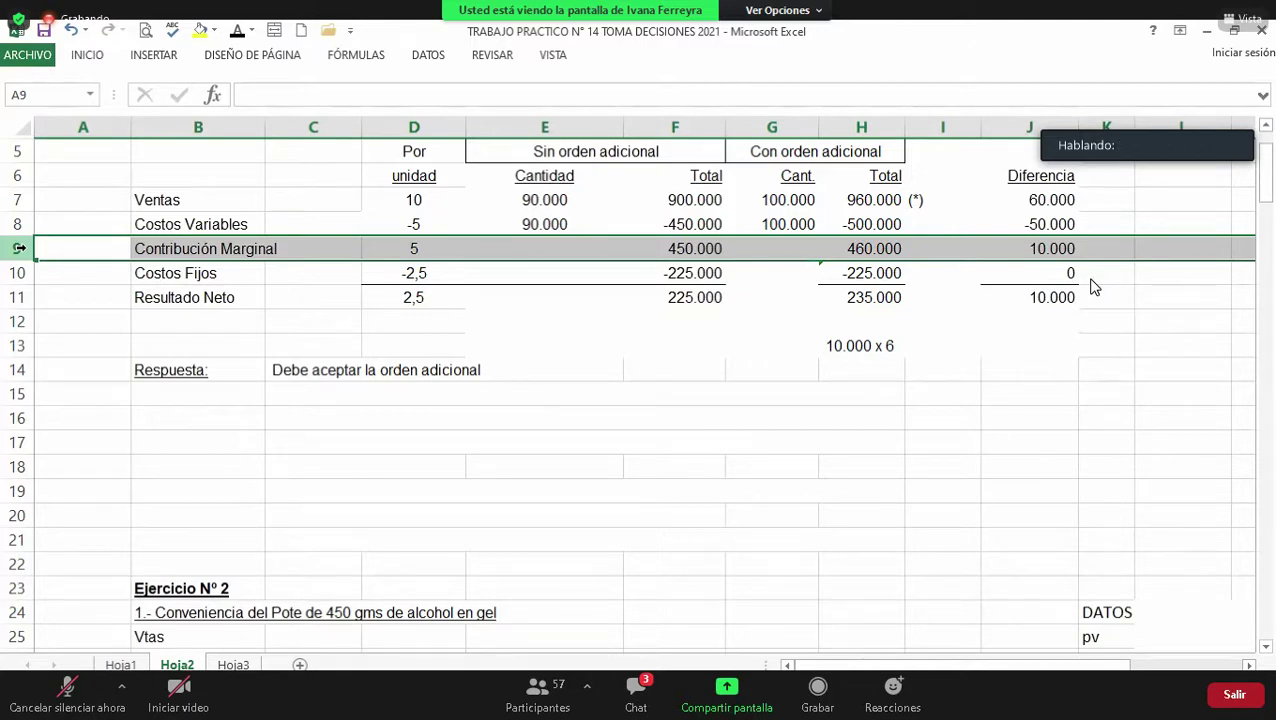
pyautogui.press('Up')
pyautogui.press('Up')
pyautogui.press('Up')
pyautogui.press('Up')
pyautogui.press('Up')
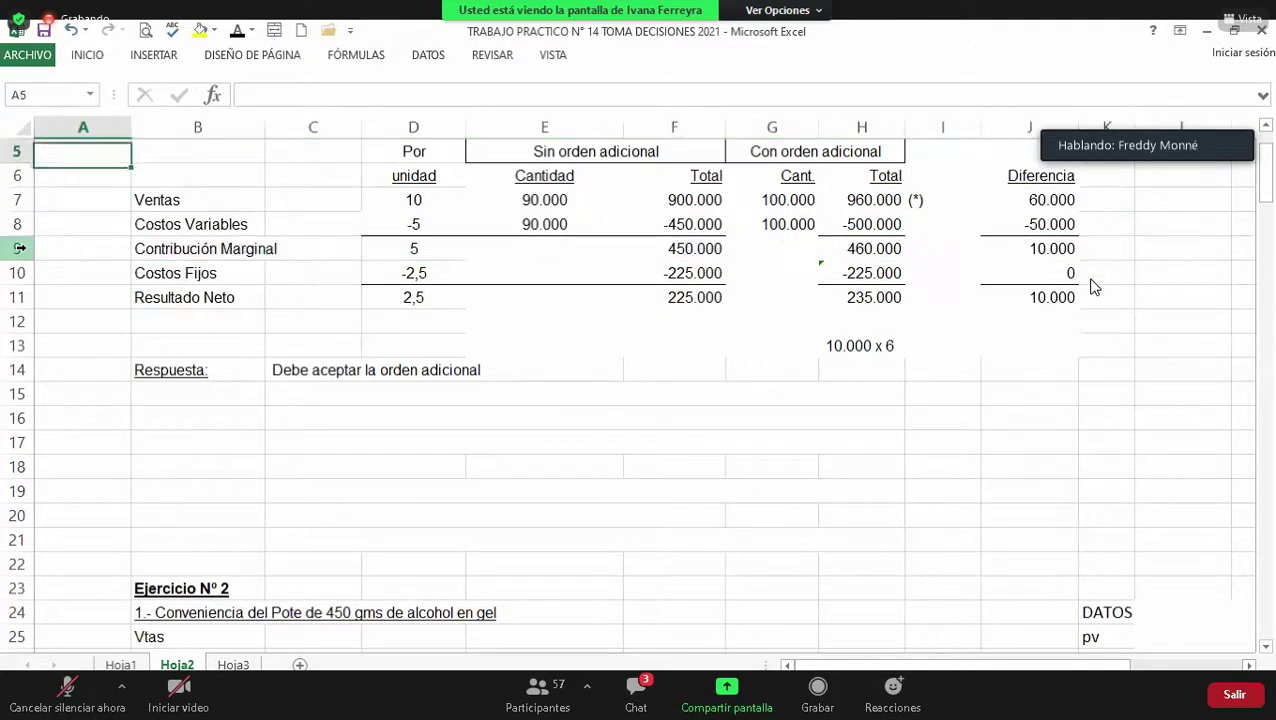
pyautogui.press('Up')
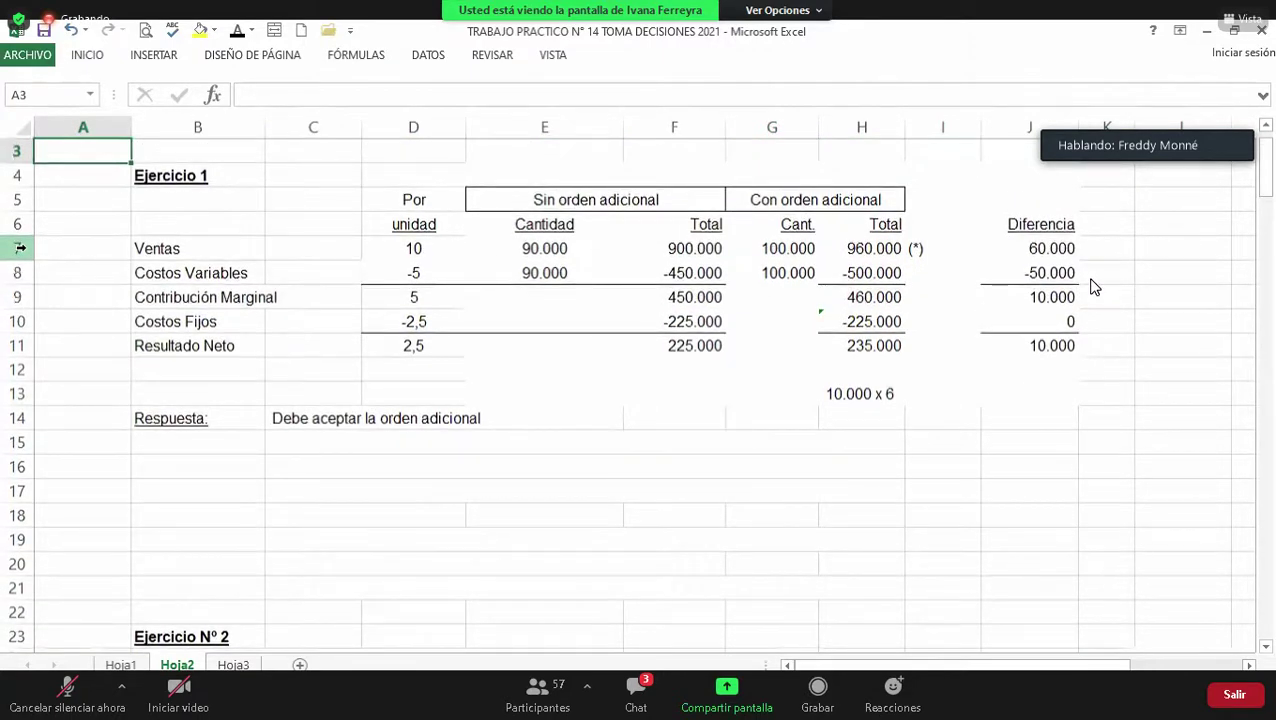
# Step: Review the Costos Variables row of Ejercicio 1, covering the unit cost and the quantity without the additional order
pyautogui.press('Down')
pyautogui.press('Down')
pyautogui.press('Down')
pyautogui.press('Down')
pyautogui.press('Right')
pyautogui.press('Right')
pyautogui.press('Right')
pyautogui.press('Down')
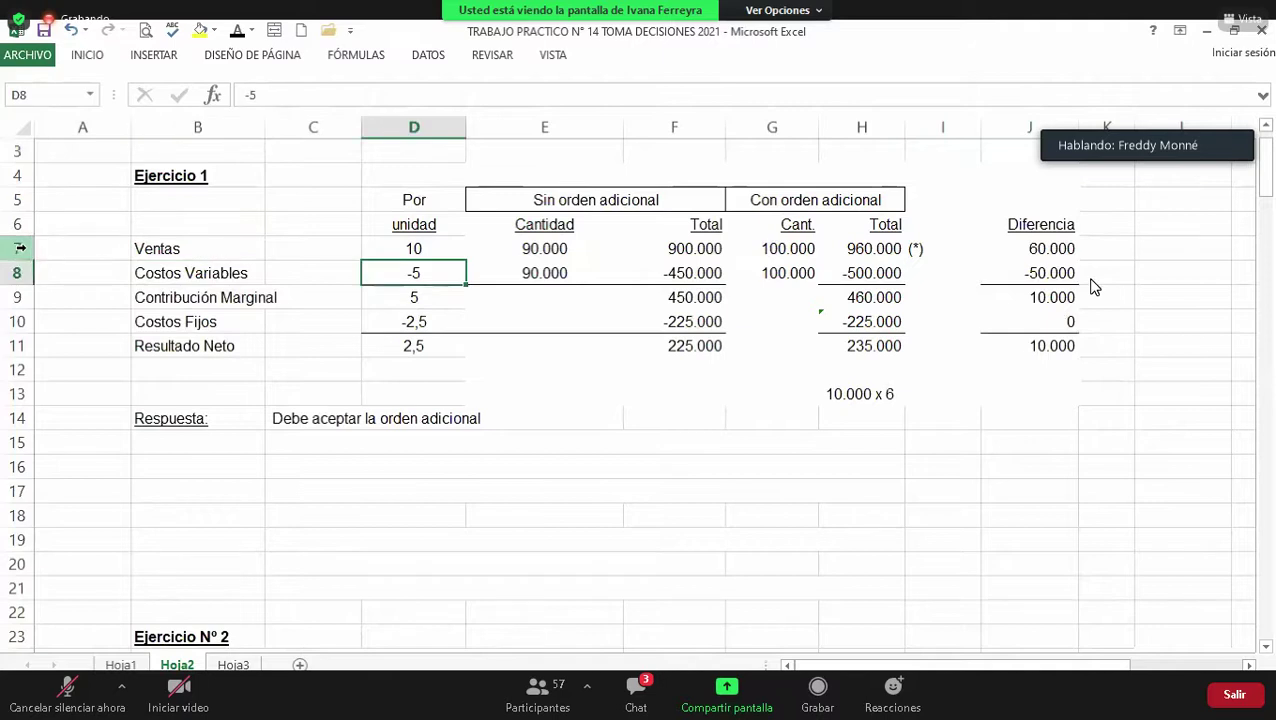
pyautogui.press('Right')
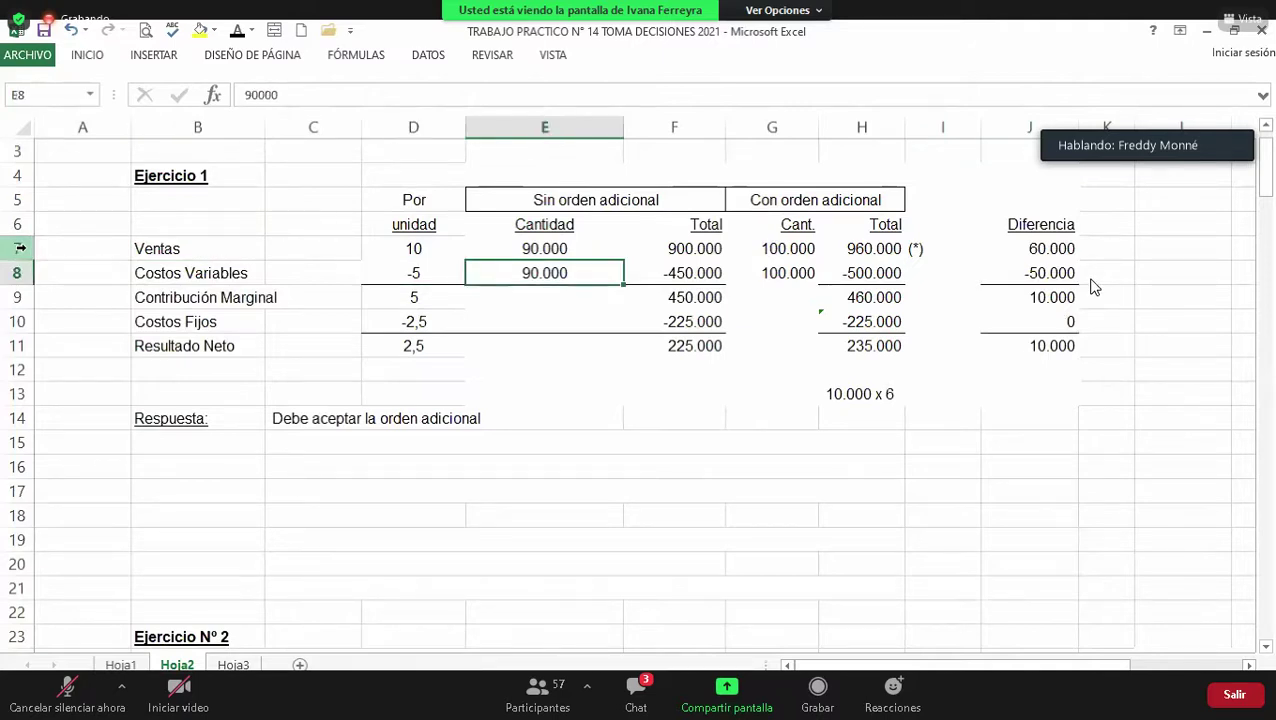
pyautogui.press('Left')
pyautogui.press('Left')
pyautogui.press('Left')
pyautogui.press('Left')
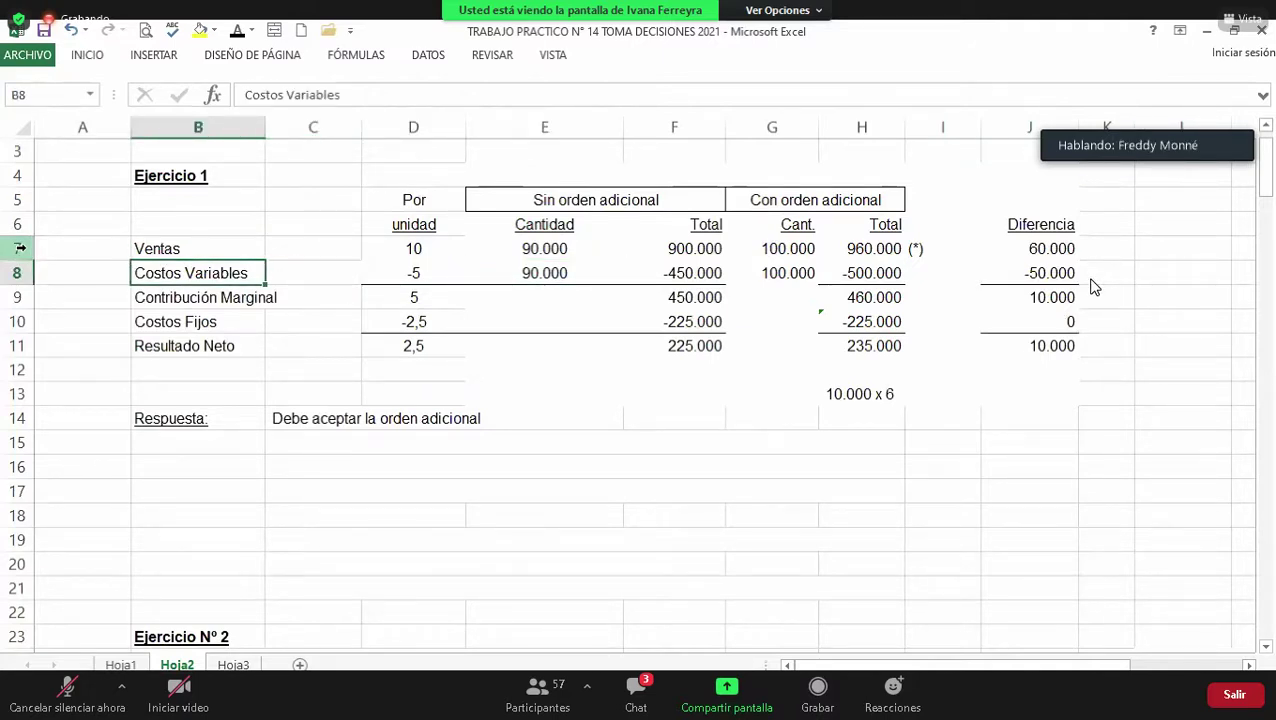
# Step: Review the unit values of Costos Fijos and Resultado Neto in Ejercicio 1, ending below the Respuesta row
pyautogui.press('Right')
pyautogui.press('Right')
pyautogui.press('Right')
pyautogui.press('Down')
pyautogui.press('Down')
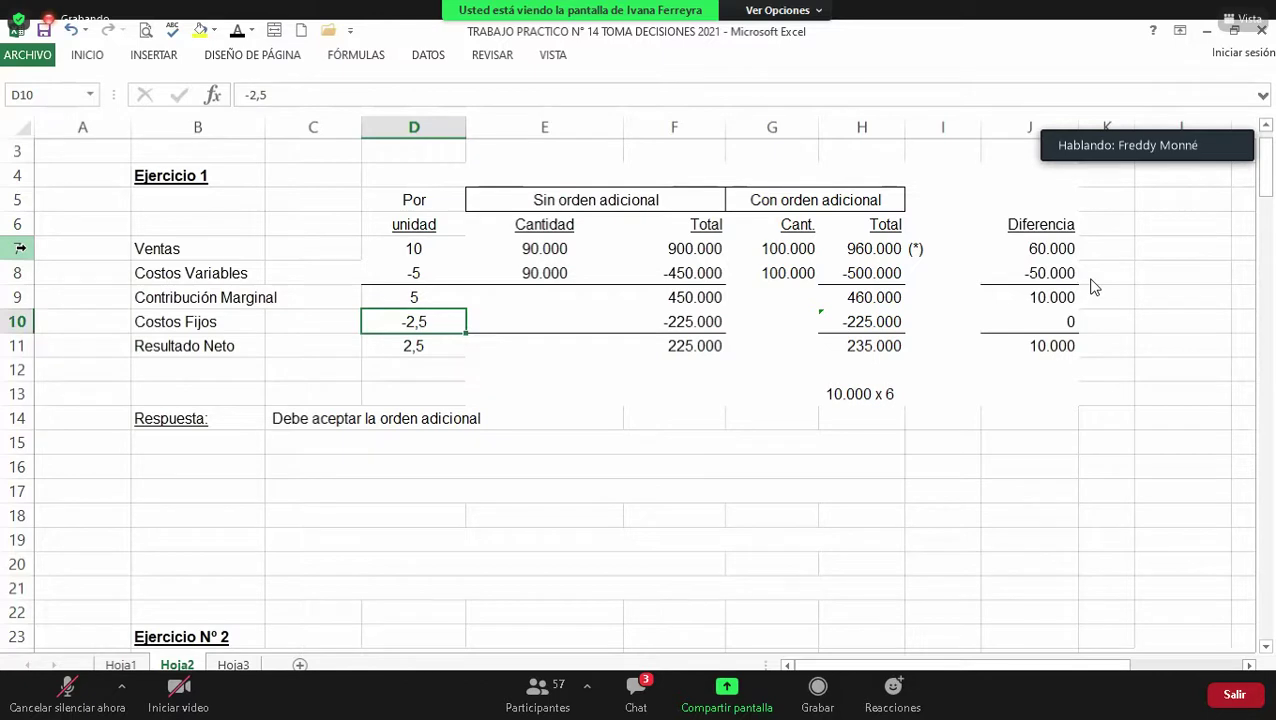
pyautogui.press('Down')
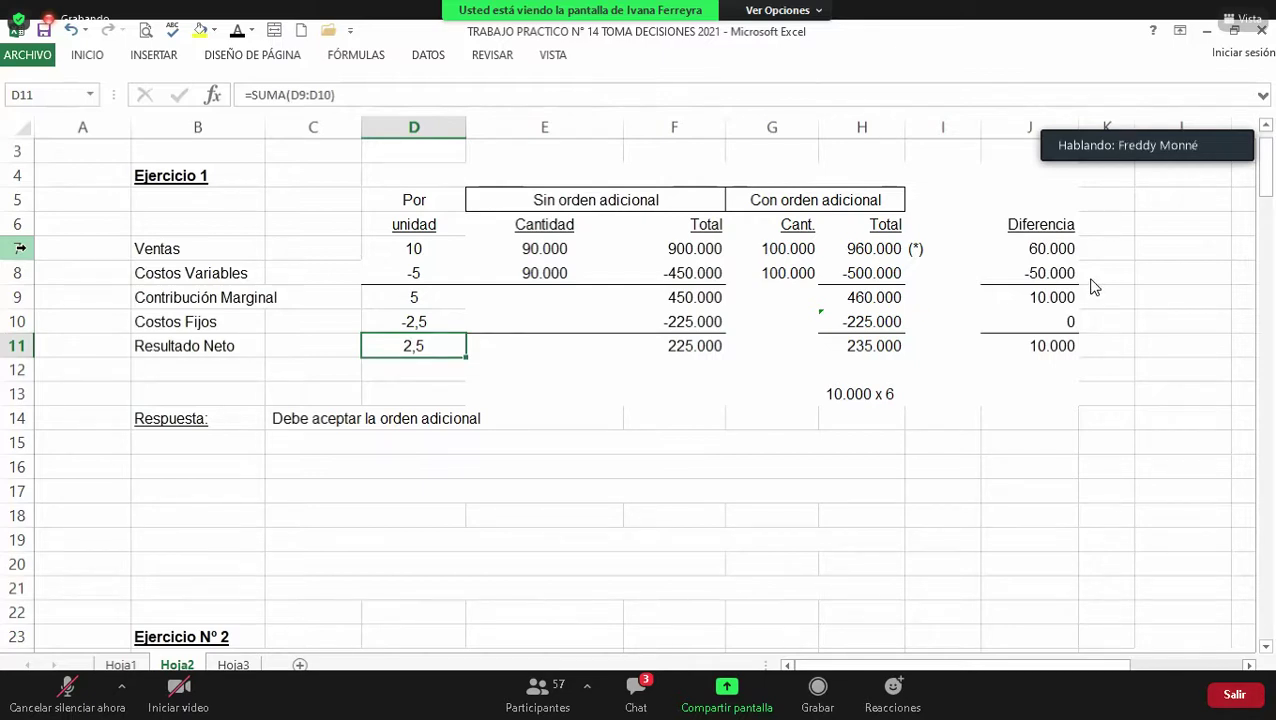
pyautogui.press('Left')
pyautogui.press('Left')
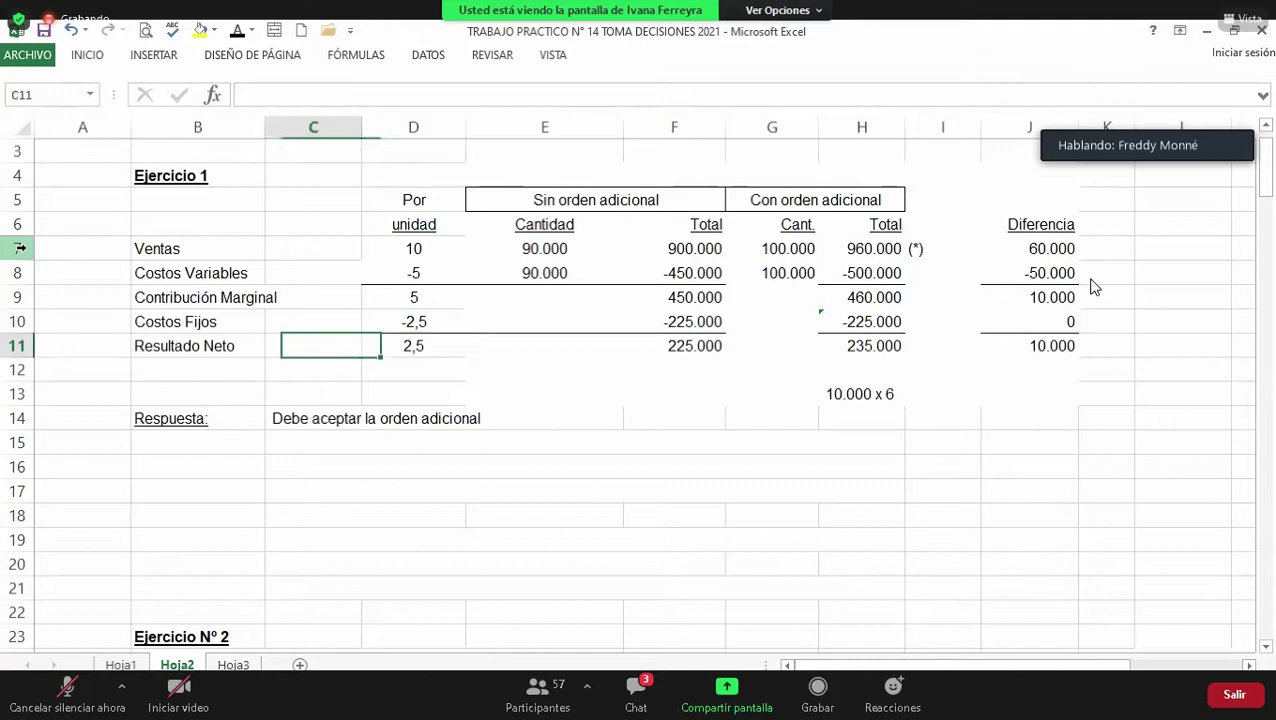
pyautogui.press('Left')
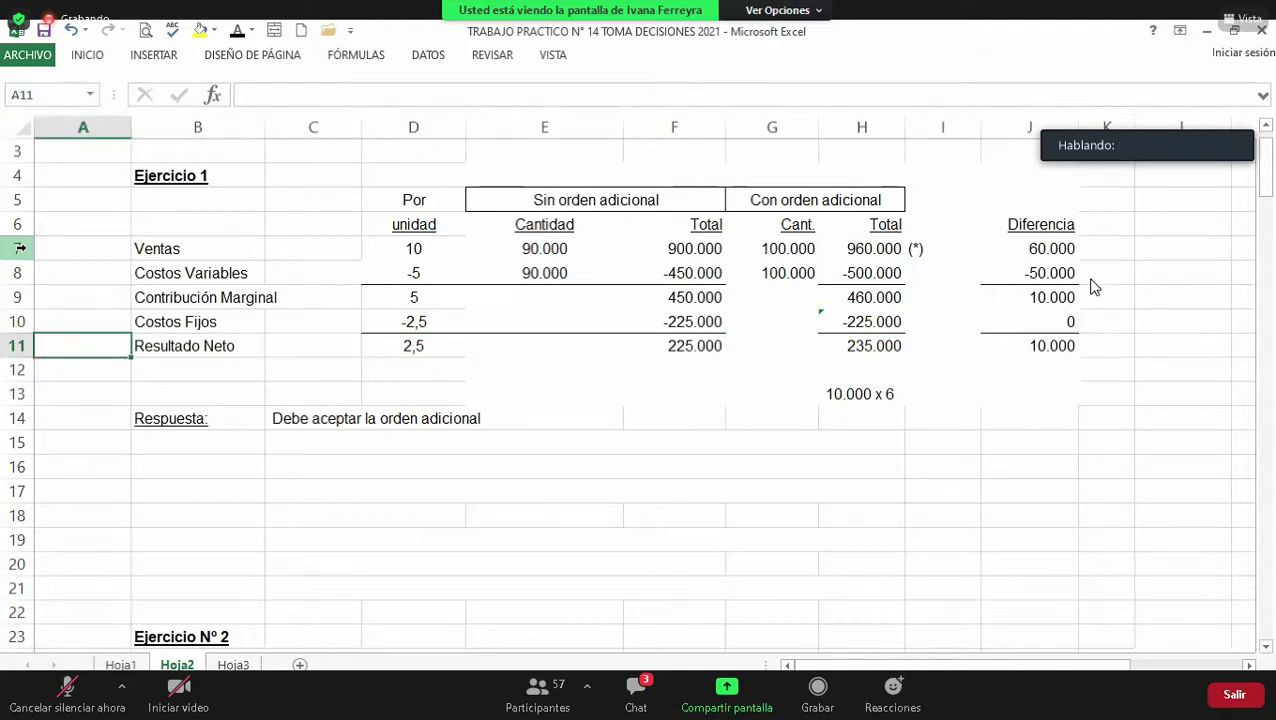
pyautogui.press('Up')
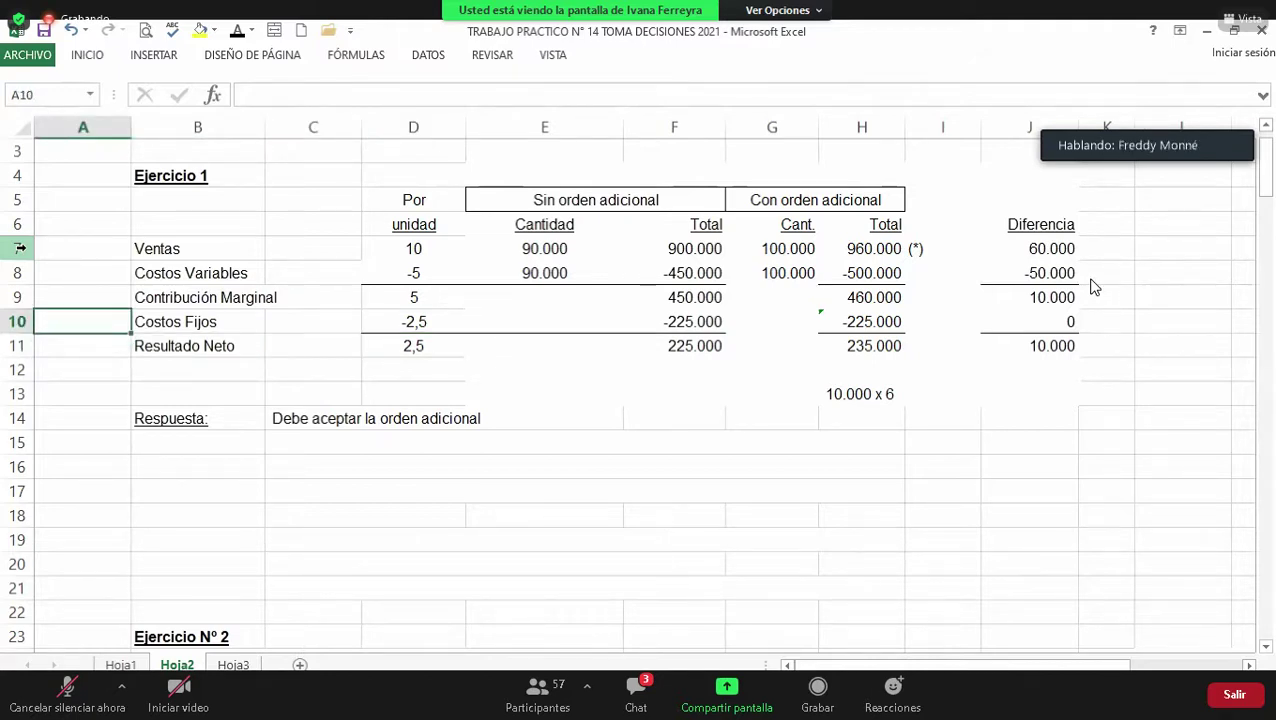
pyautogui.press('Down')
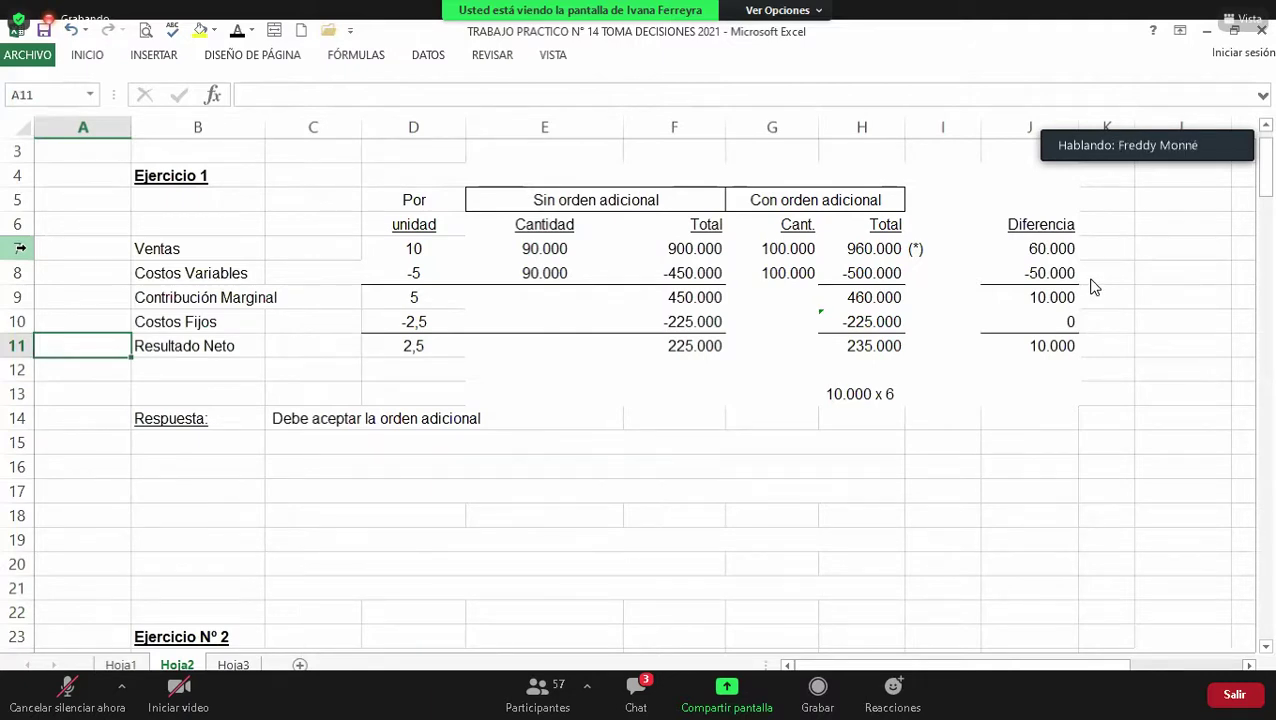
pyautogui.press('Down')
pyautogui.press('Down')
pyautogui.press('Down')
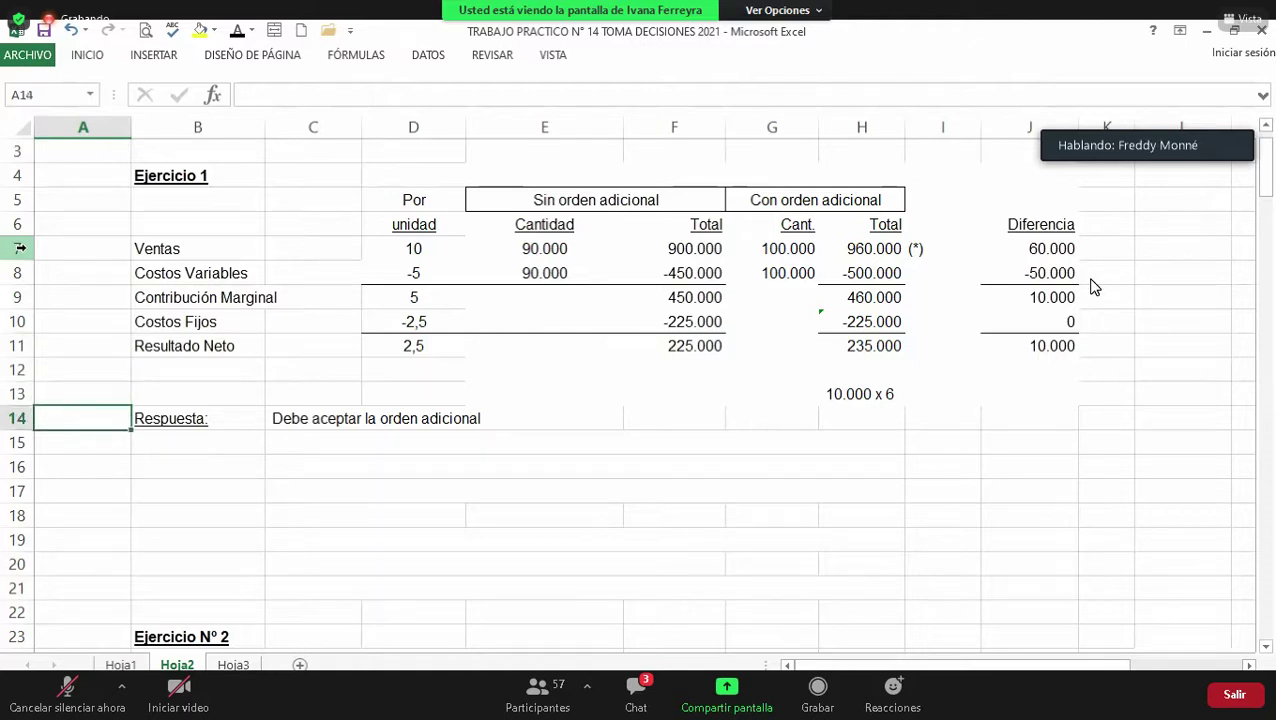
pyautogui.press('Down')
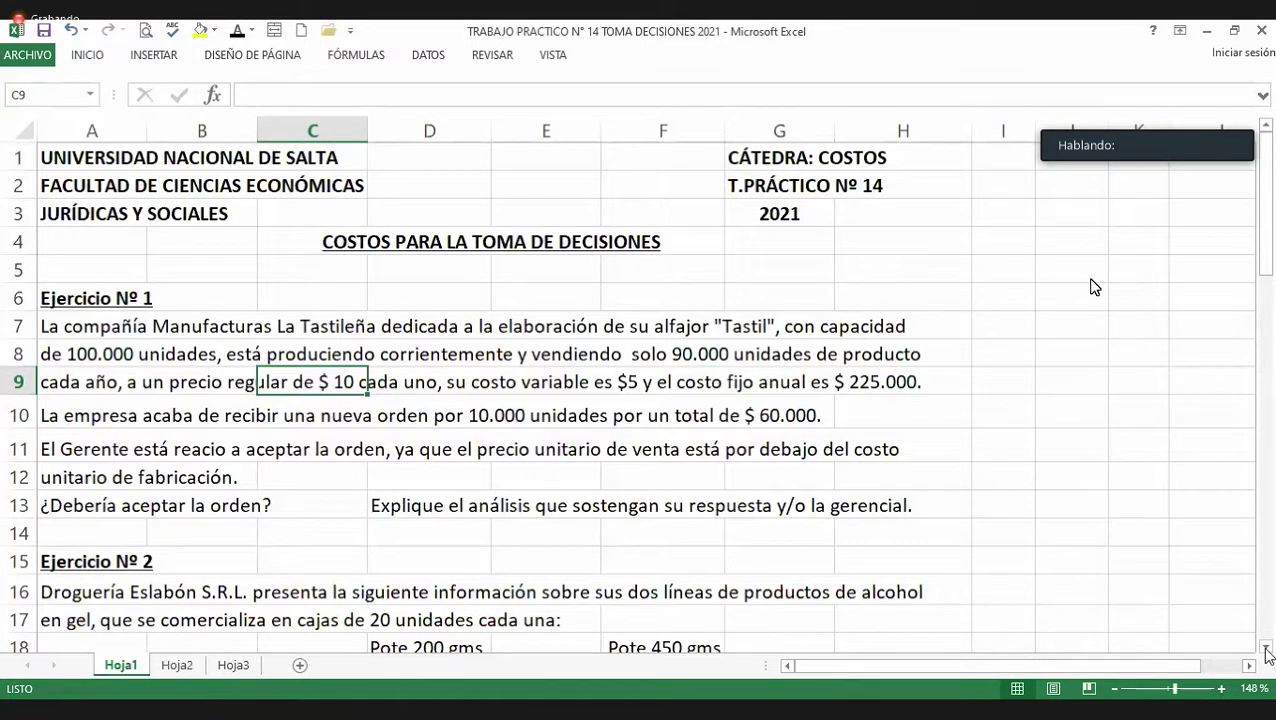
# Step: Read the Ejercicio Nº 2 statement on Hoja1, including the data for both pots and its three questions
pyautogui.scroll(-2, 1268, 652)
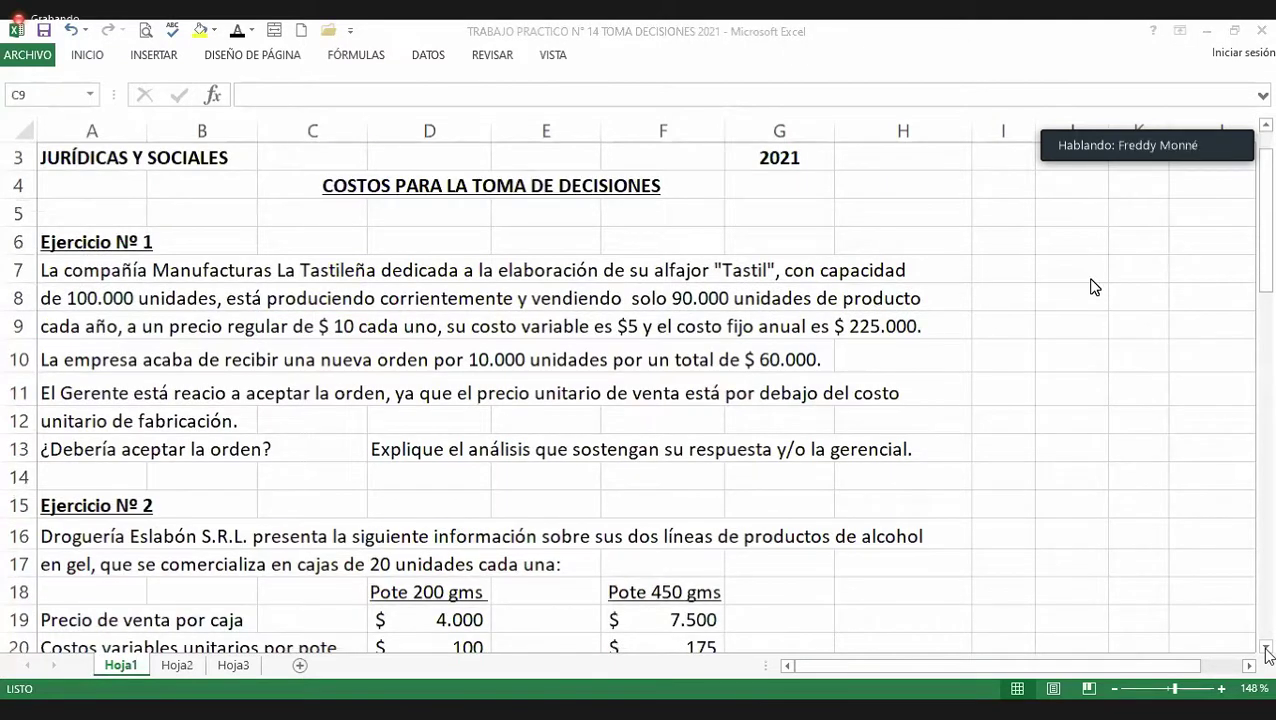
pyautogui.scroll(-2, 1268, 652)
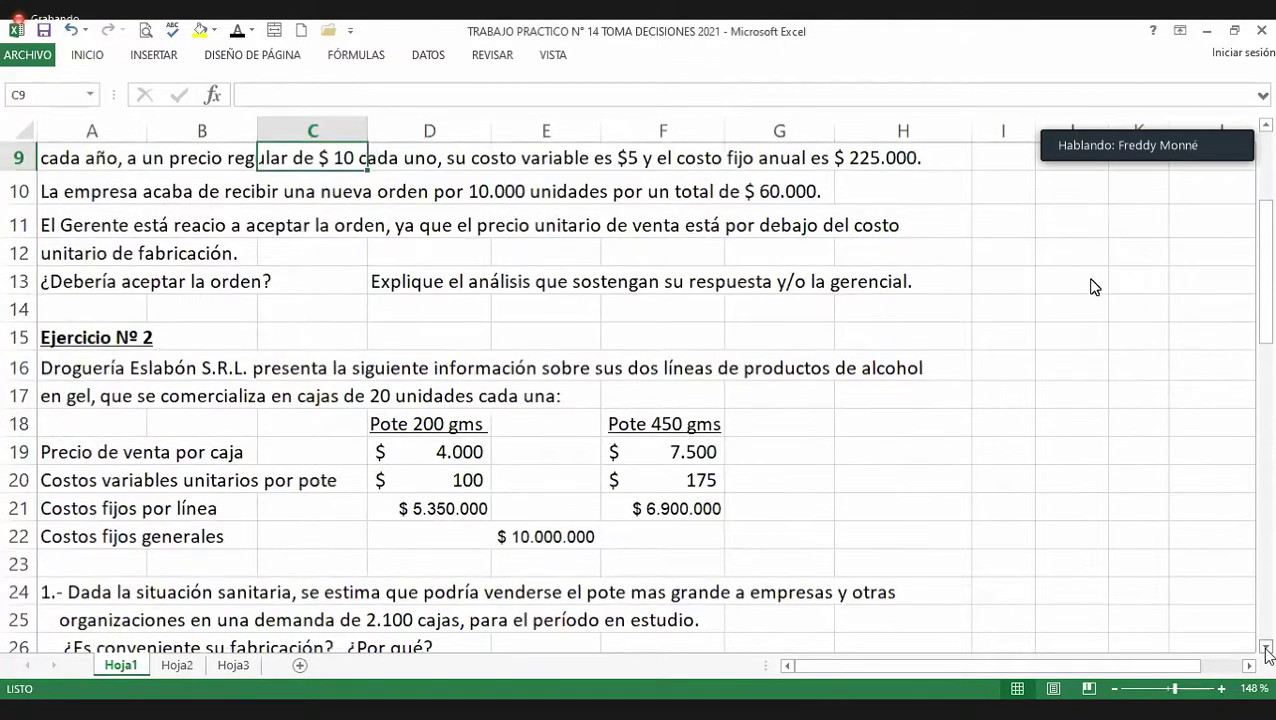
pyautogui.scroll(-2, 1268, 652)
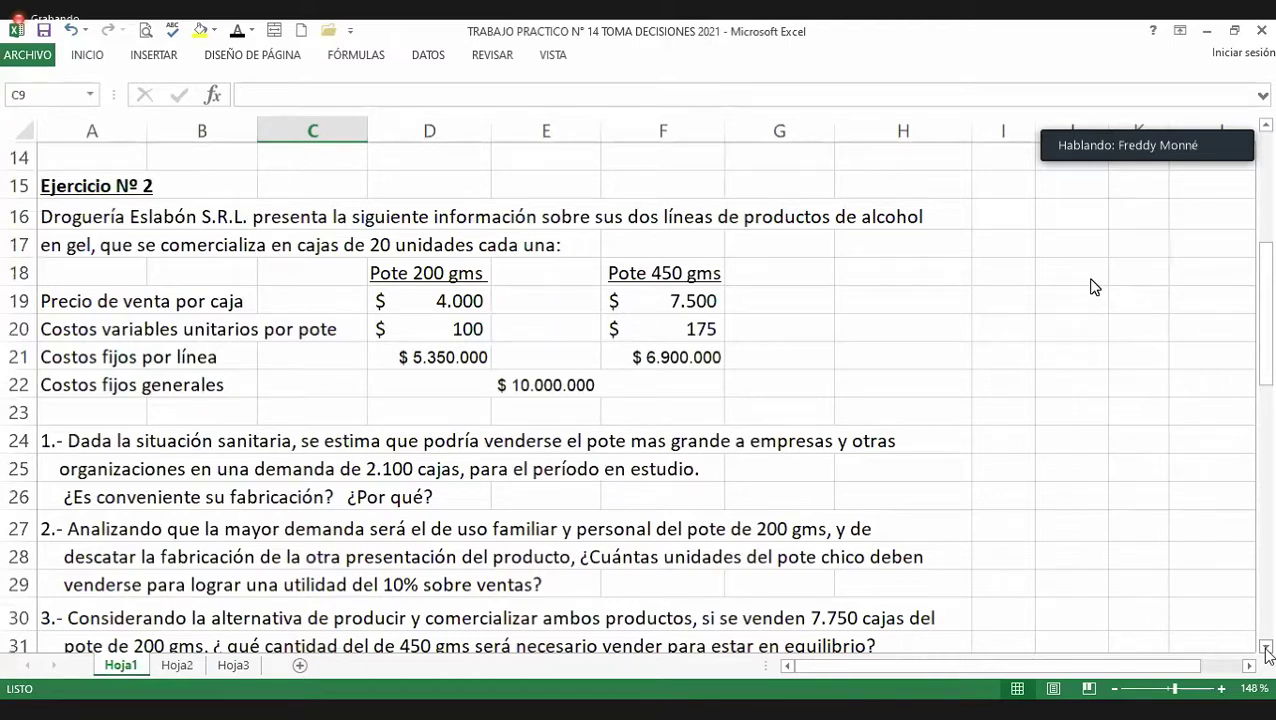
pyautogui.click(1265, 646)
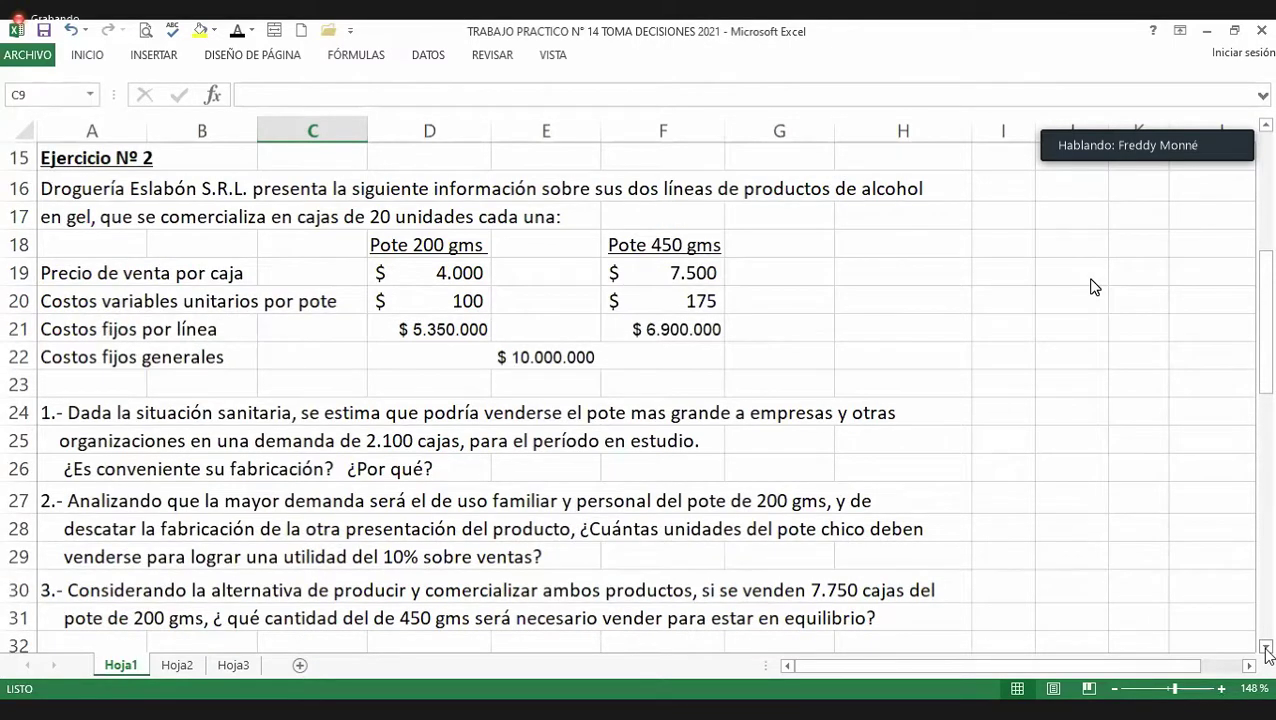
pyautogui.click(1265, 646)
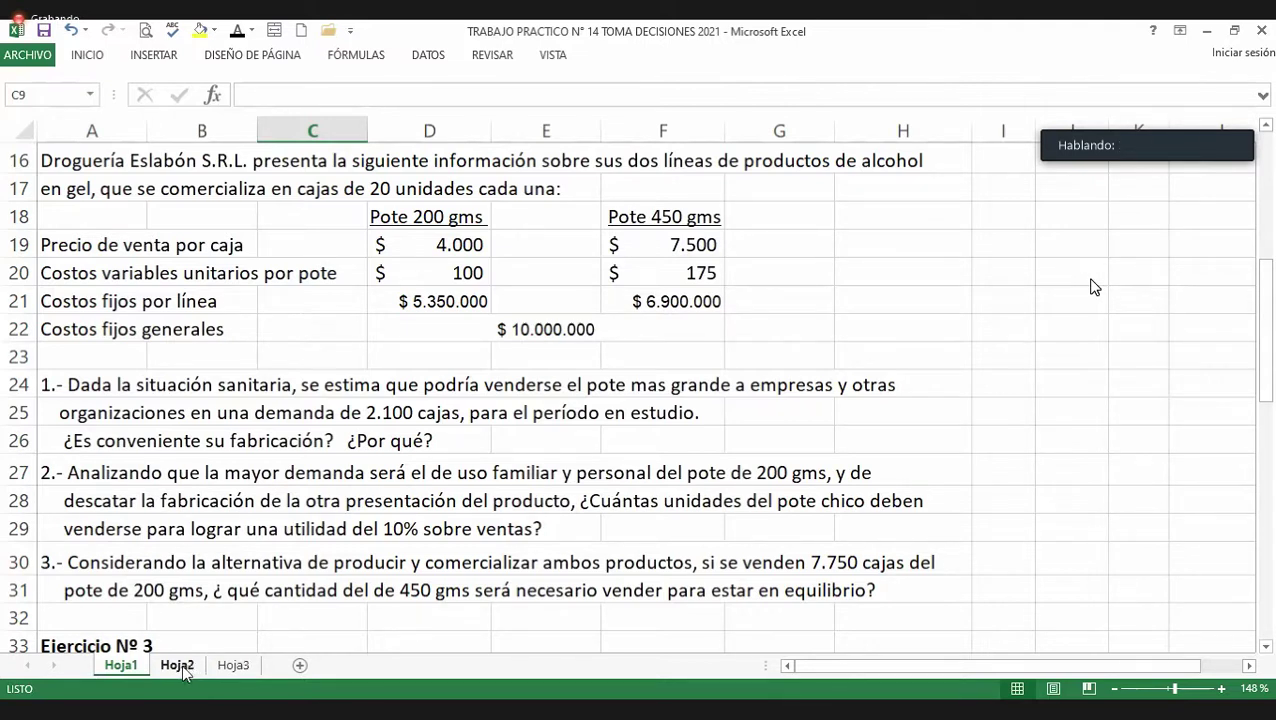
# Step: Reveal the hidden DATOS values for both pots in L23:N29 of Hoja2, under Ejercicio Nº 2, using black font
pyautogui.click(178, 665)
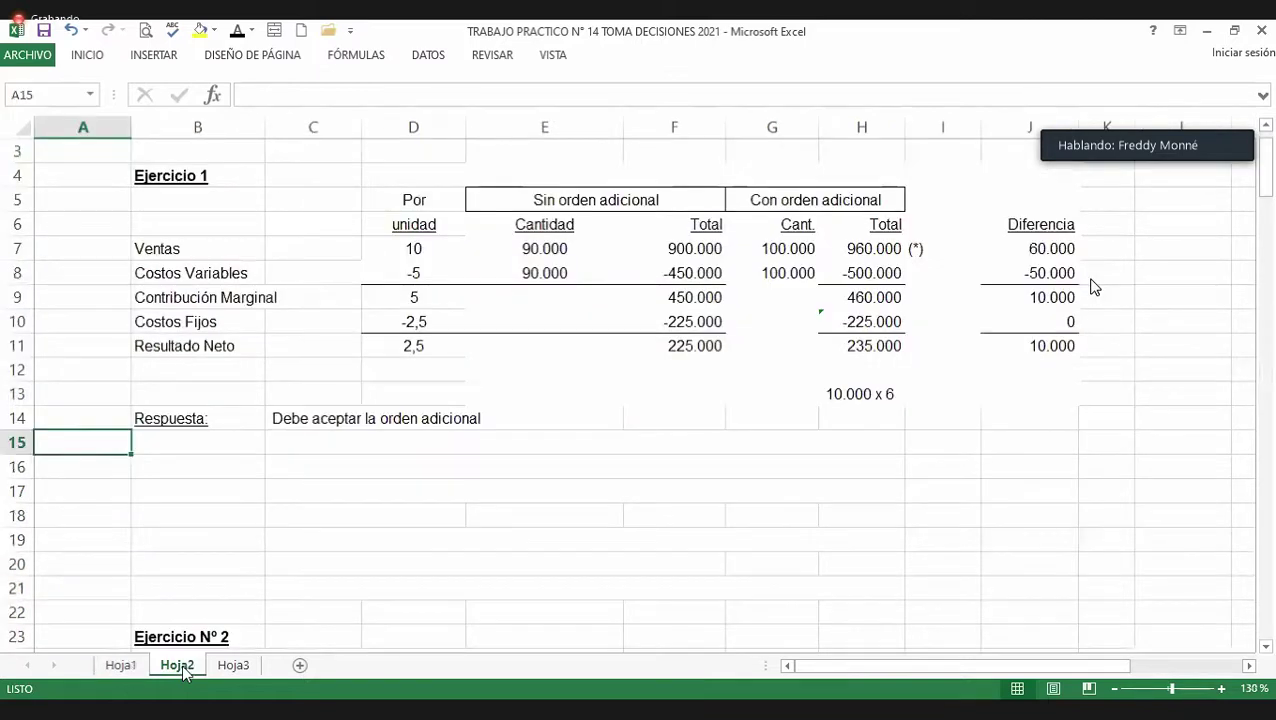
pyautogui.press('Down')
pyautogui.press('Down')
pyautogui.press('Down')
pyautogui.press('Down')
pyautogui.press('Down')
pyautogui.press('Down')
pyautogui.press('Down')
pyautogui.press('Down')
pyautogui.press('Down')
pyautogui.press('Down')
pyautogui.press('Down')
pyautogui.press('Down')
pyautogui.press('Down')
pyautogui.press('Down')
pyautogui.press('Down')
pyautogui.press('Down')
pyautogui.press('Down')
pyautogui.press('Down')
pyautogui.press('Down')
pyautogui.press('Down')
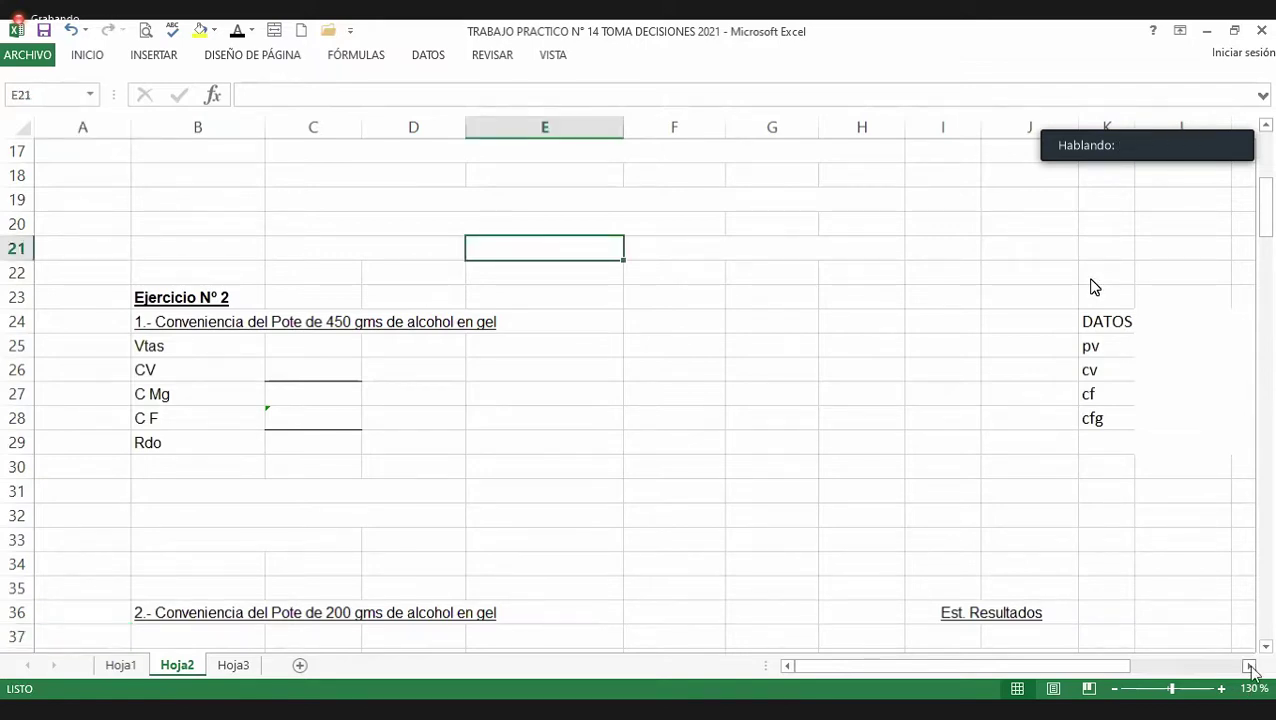
pyautogui.hscroll(3, 940, 413)
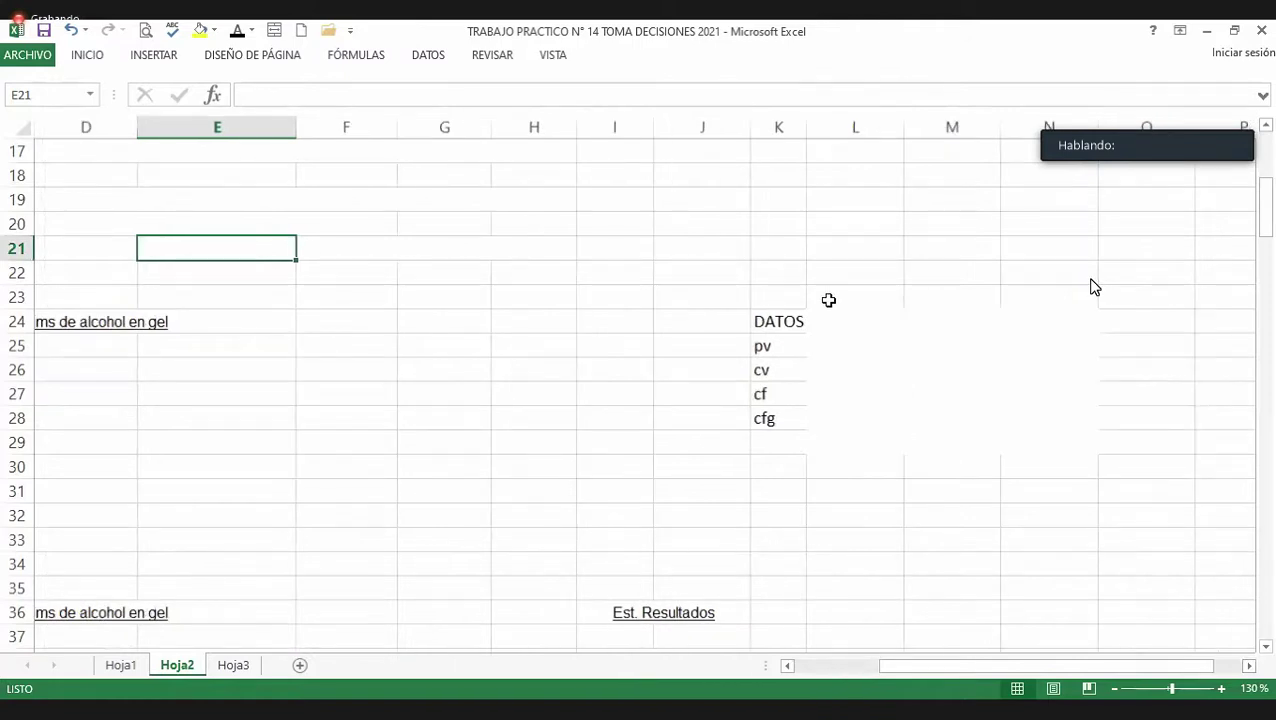
pyautogui.moveTo(829, 300); pyautogui.dragTo(1050, 442)
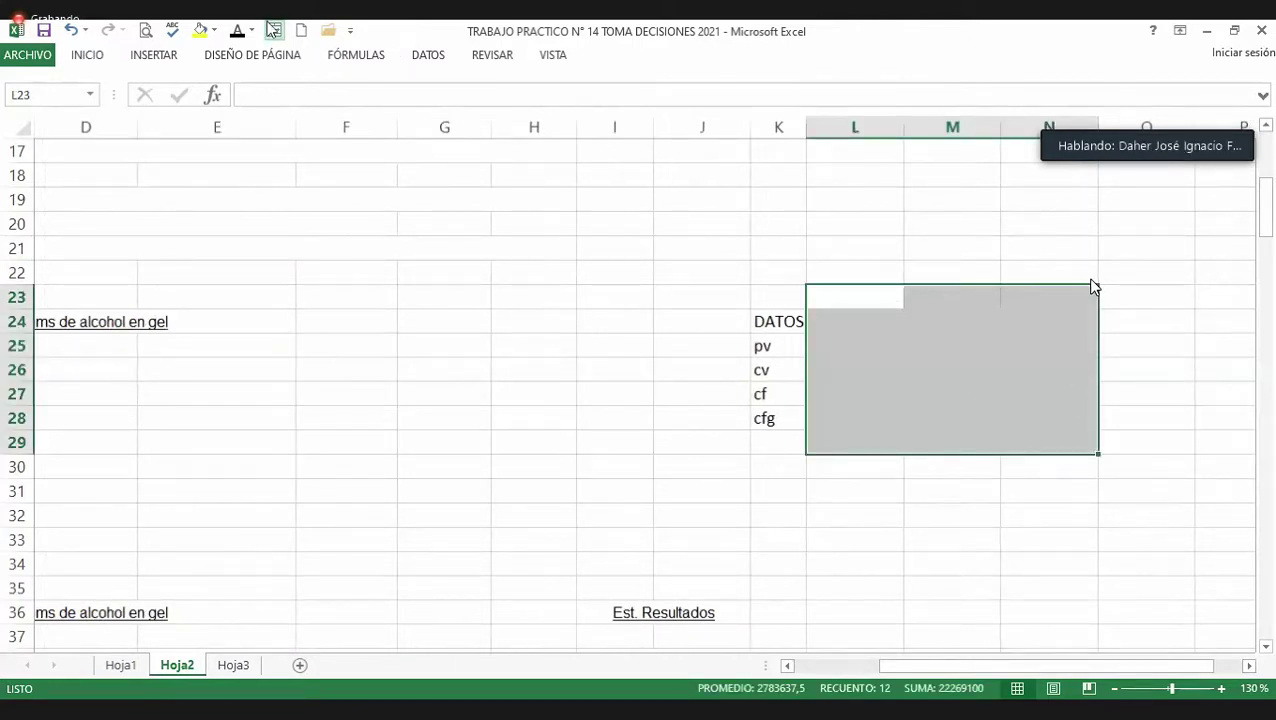
pyautogui.click(237, 31)
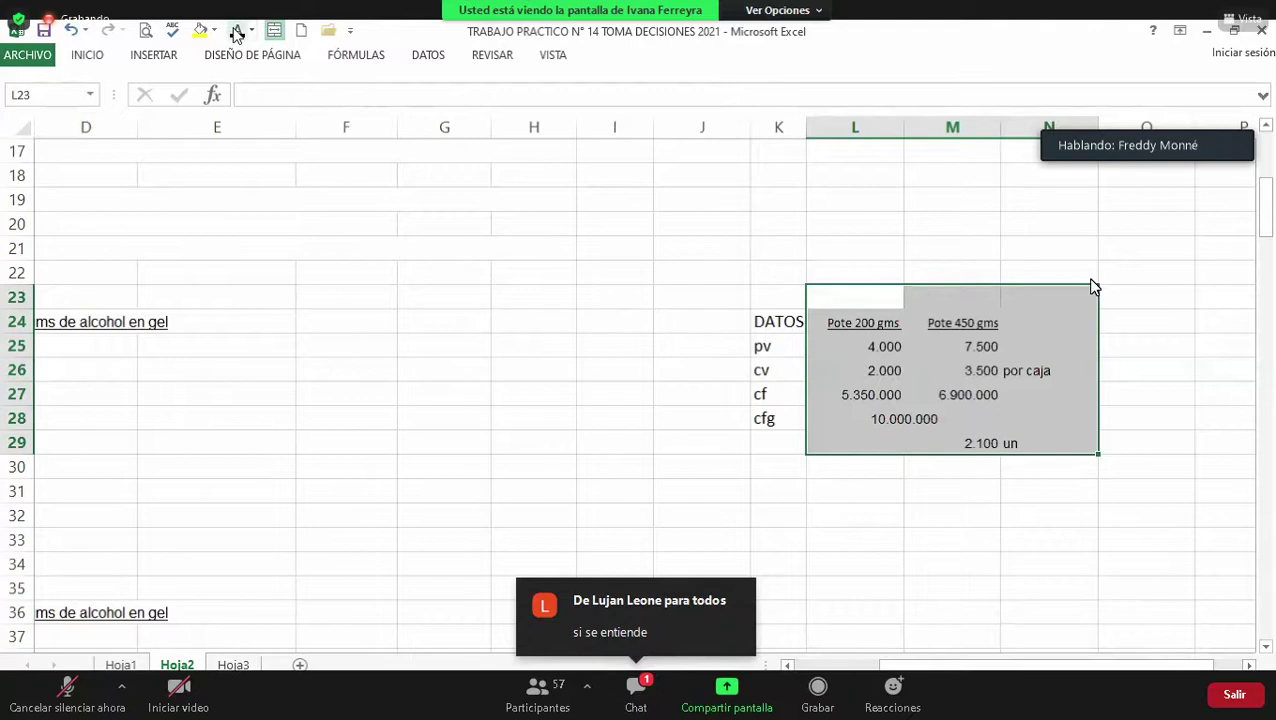
# Step: Point out the DATOS heading and the pv values of the 200 gms and 450 gms pots
pyautogui.press('Down')
pyautogui.press('Left')
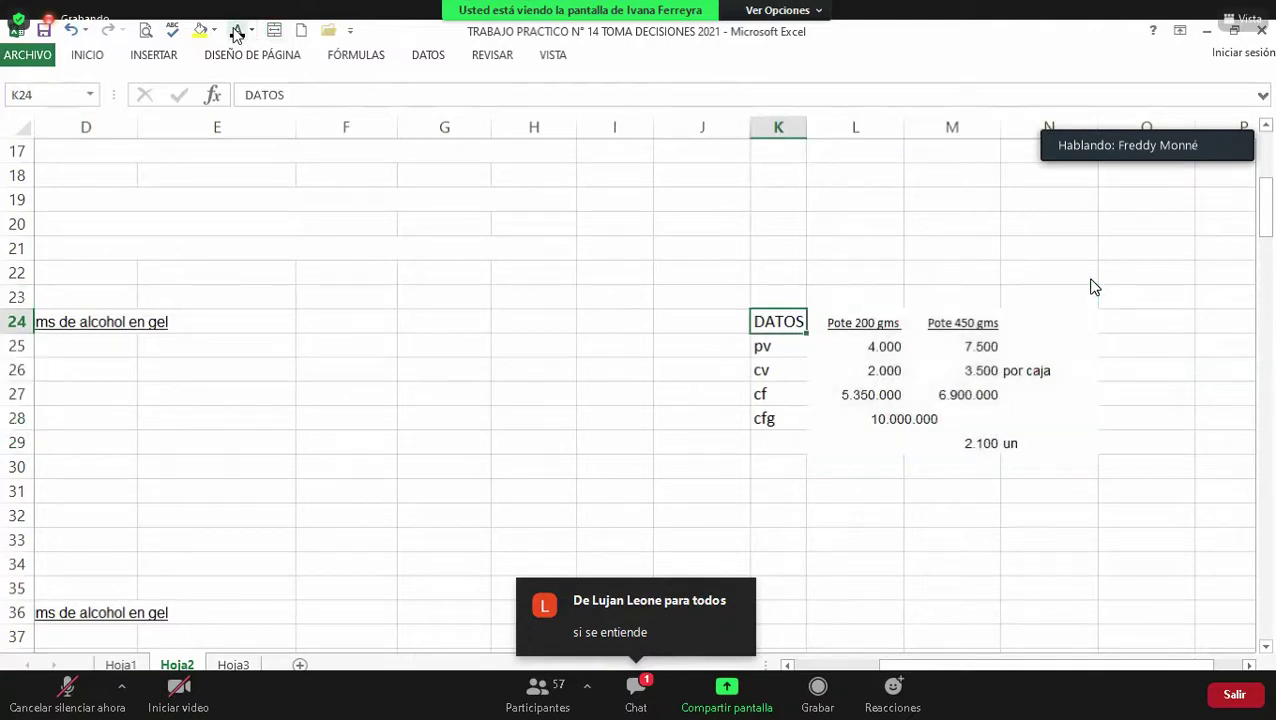
pyautogui.press('Down')
pyautogui.press('Right')
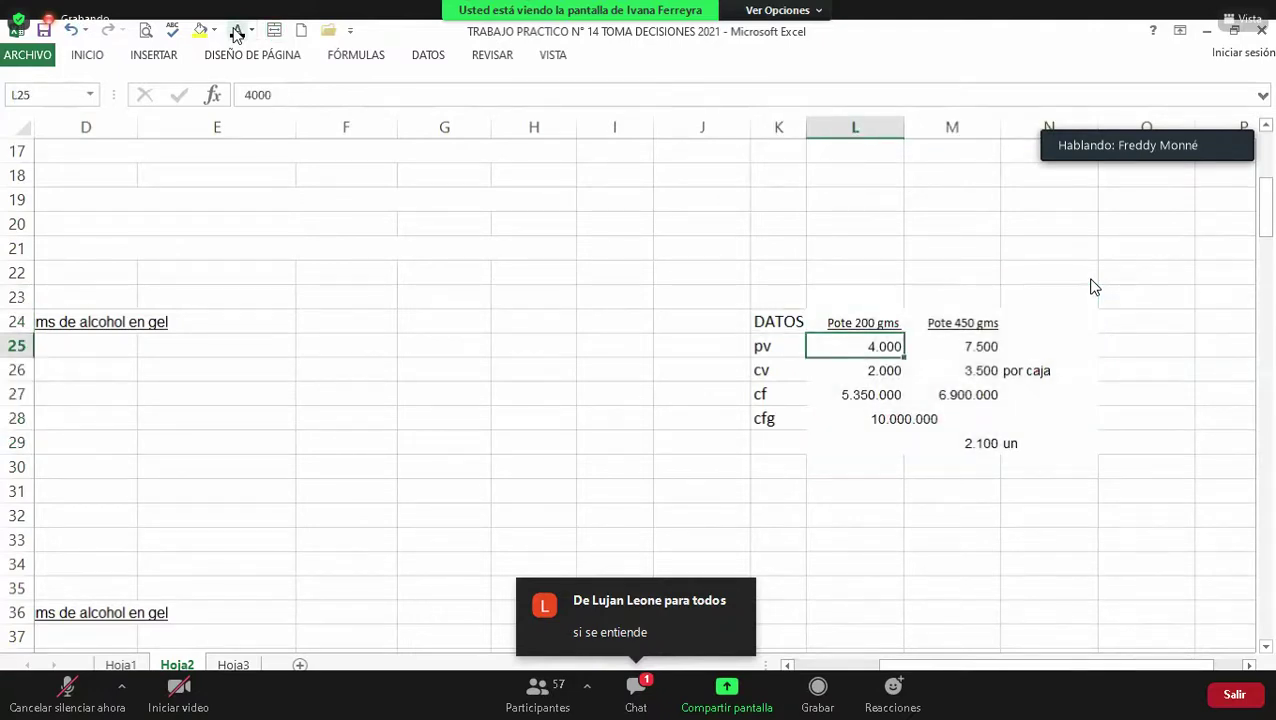
pyautogui.press('Right')
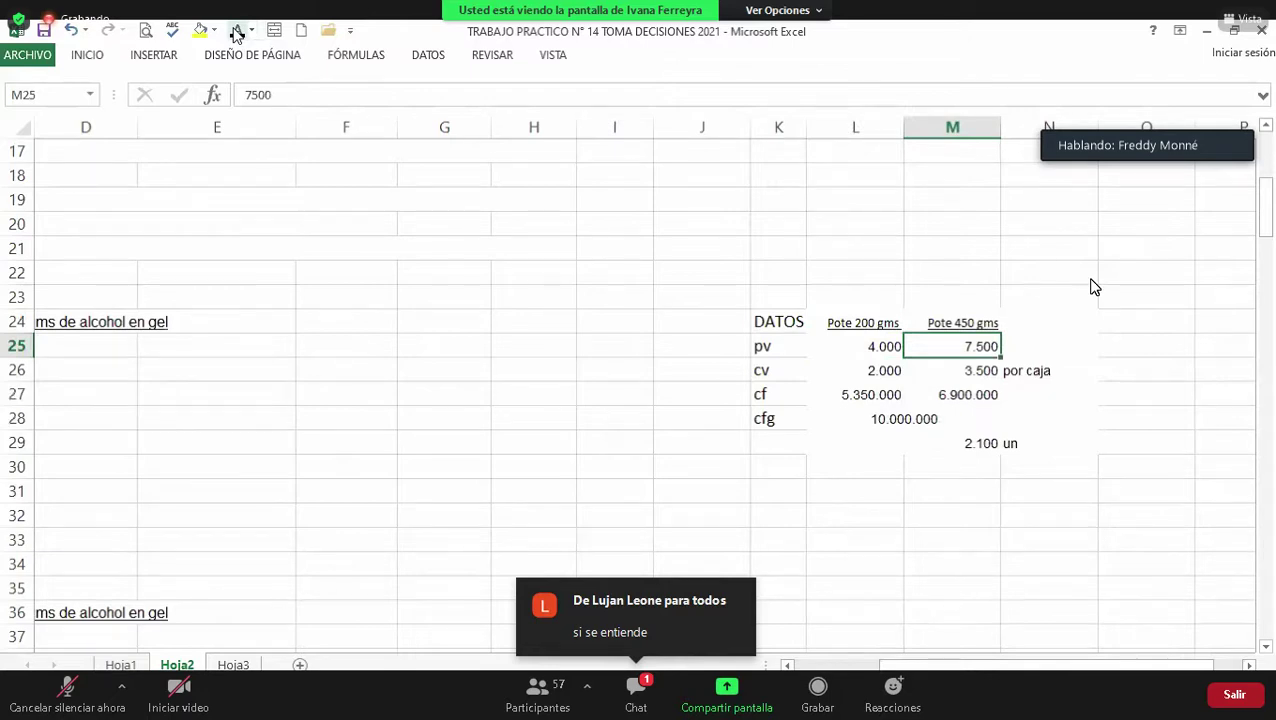
# Step: Show the Ejercicio Nº 2 layout together with its DATOS table and inspect the hidden Vtas formula in C25
pyautogui.press('Home')
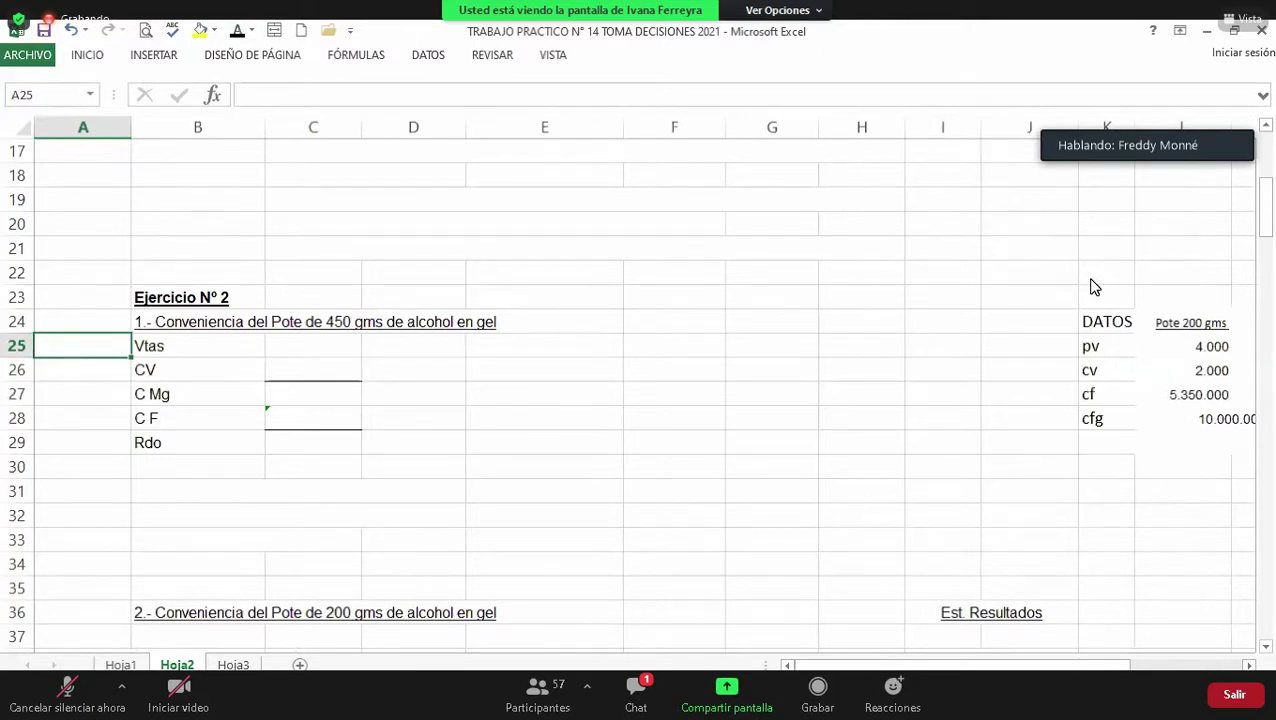
pyautogui.scroll(-1, 1093, 287)
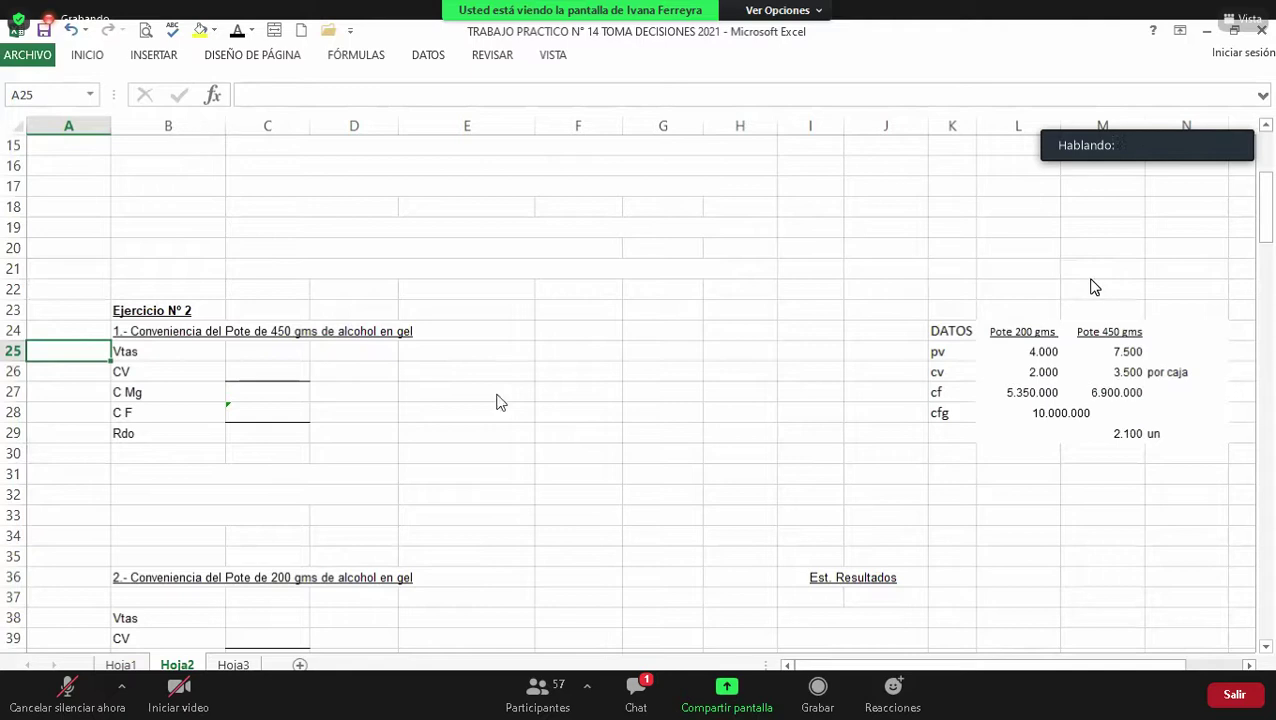
pyautogui.click(1266, 648)
pyautogui.click(1266, 648)
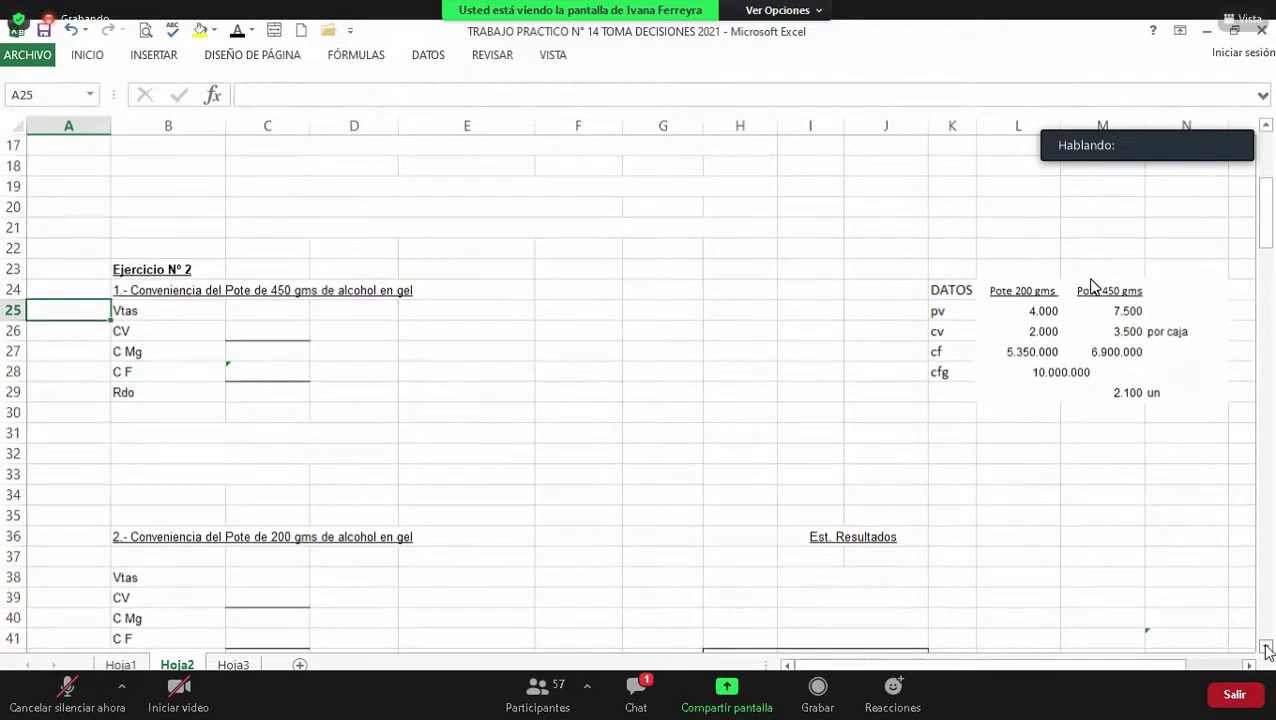
pyautogui.click(1266, 648)
pyautogui.click(1266, 648)
pyautogui.click(1266, 648)
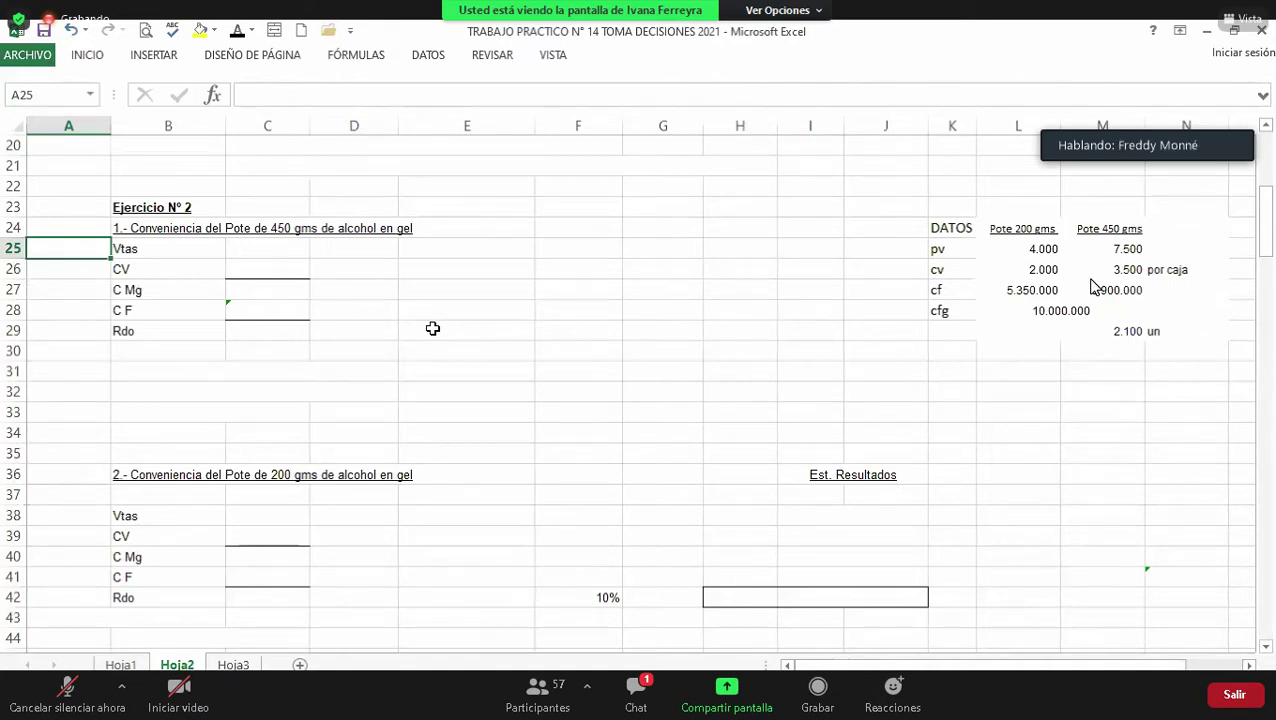
pyautogui.press('Right')
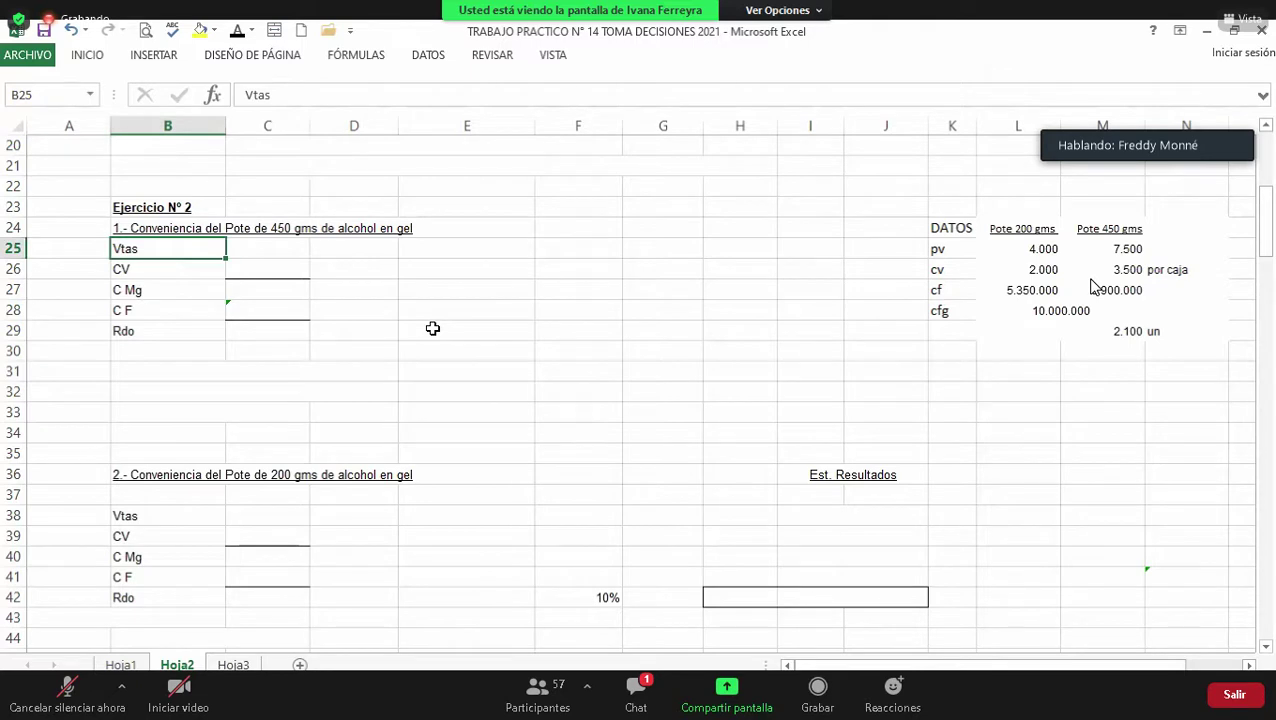
pyautogui.press('Right')
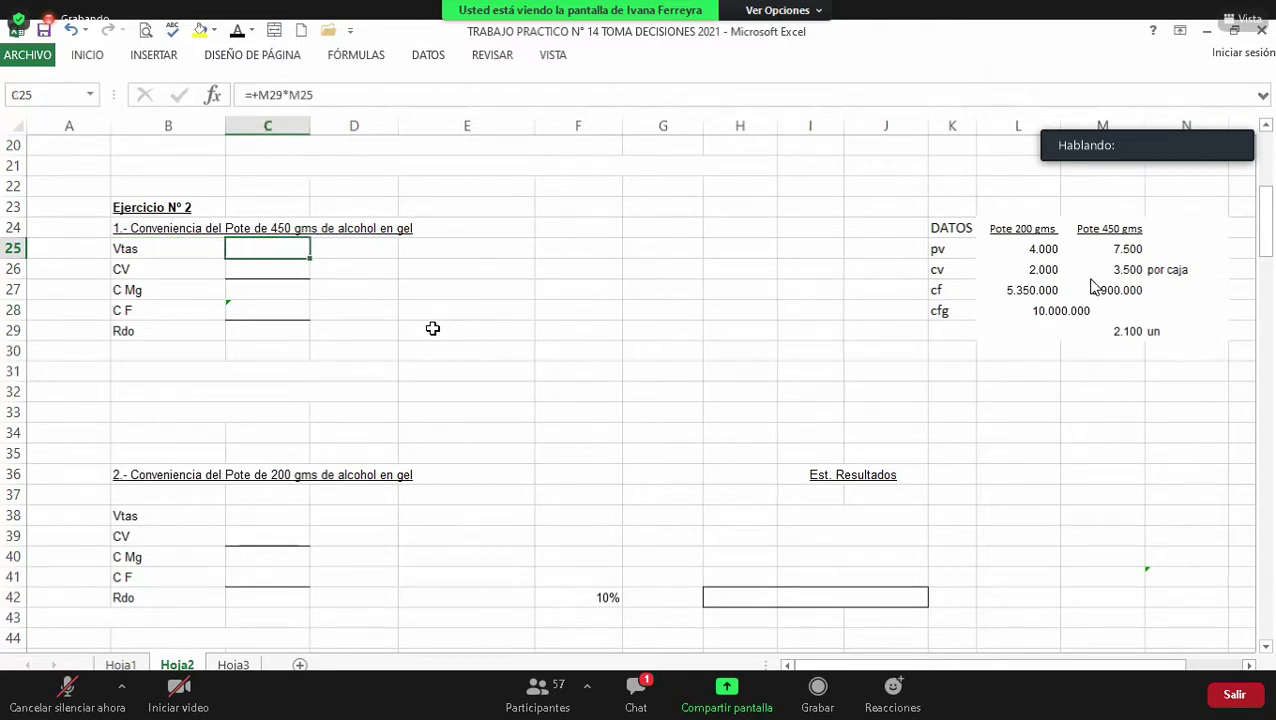
pyautogui.press('Left')
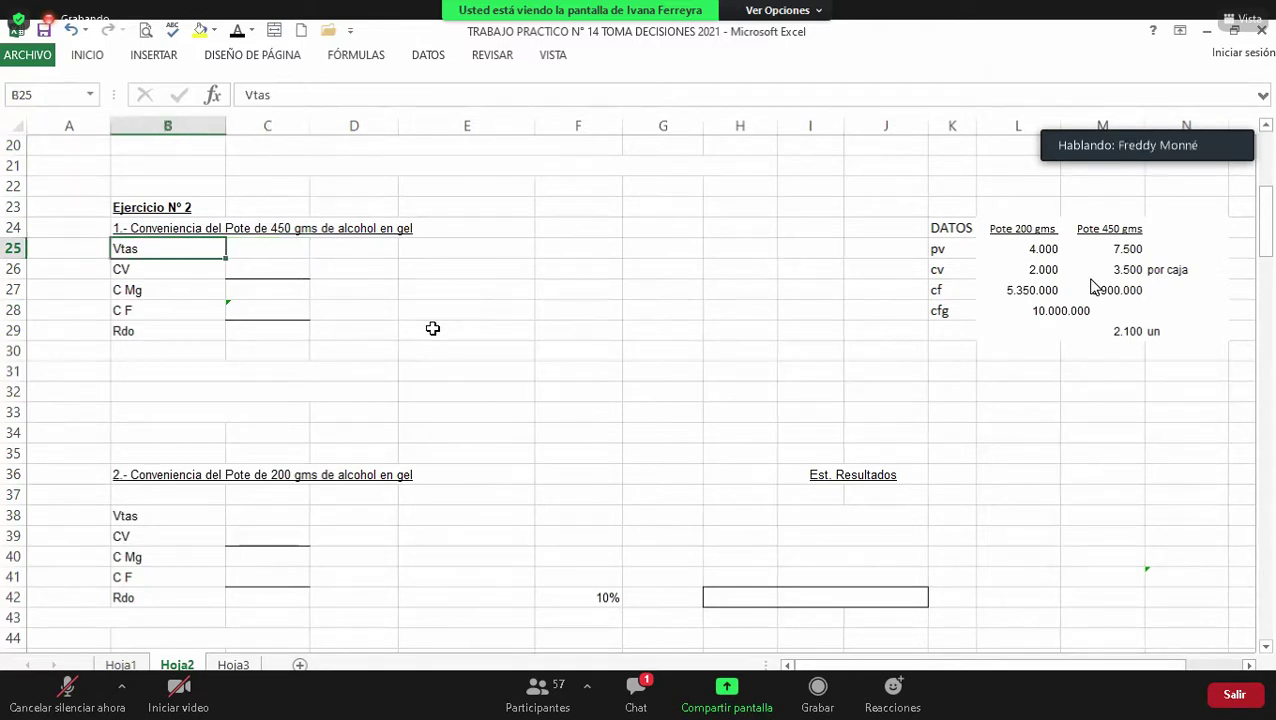
pyautogui.press('Right')
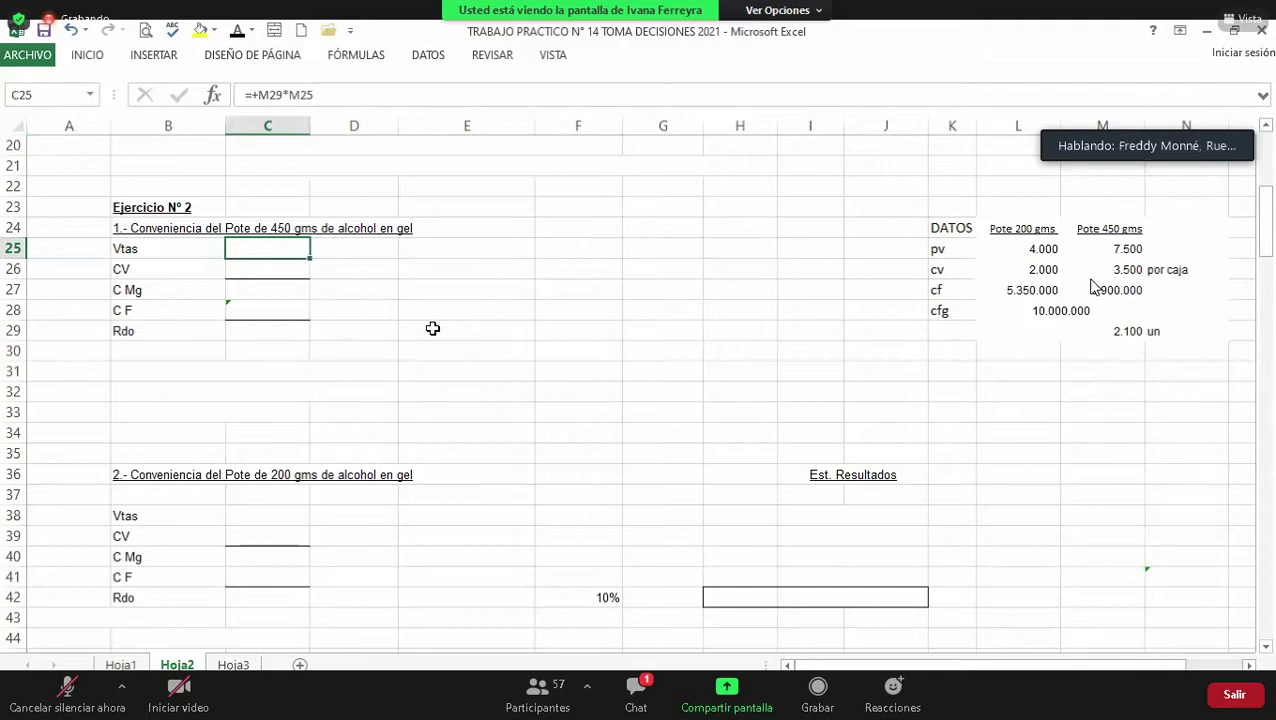
# Step: Inspect the hidden contents of the other cells along the Vtas row of part 1, ending on D25
pyautogui.press('Right')
pyautogui.press('Right')
pyautogui.press('Right')
pyautogui.press('Right')
pyautogui.press('Right')
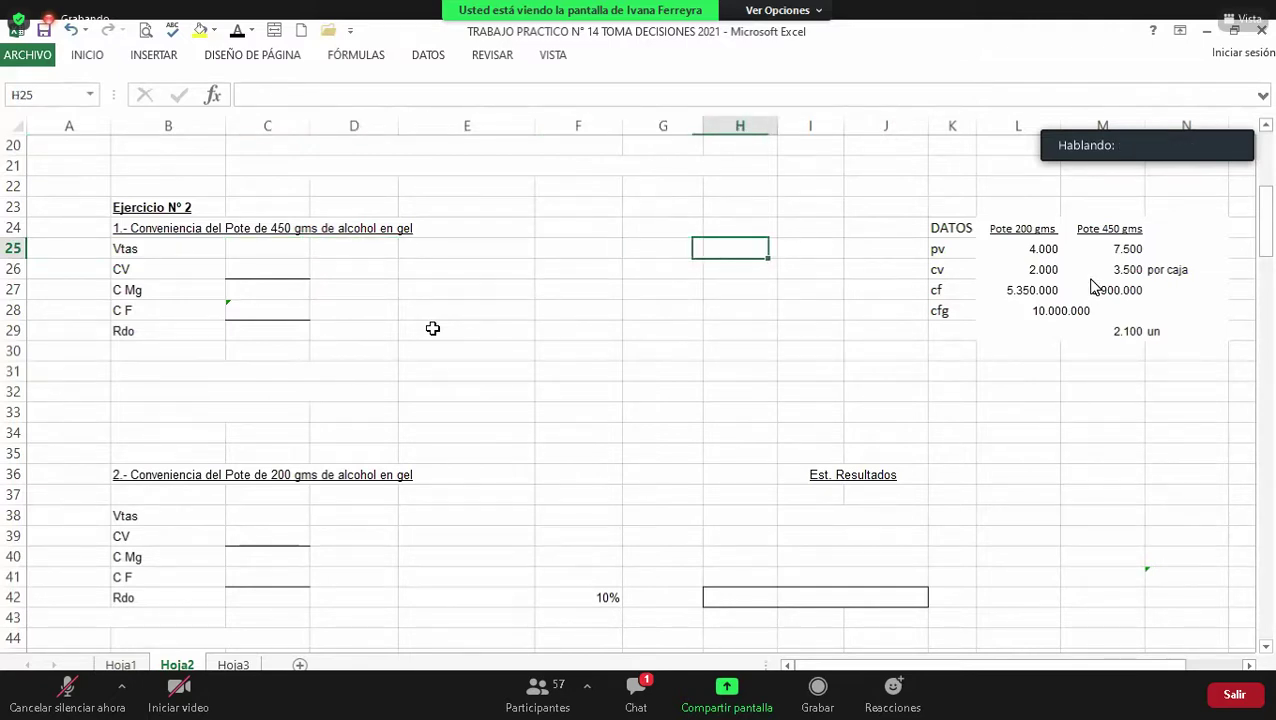
pyautogui.press('Right')
pyautogui.press('Right')
pyautogui.press('Left')
pyautogui.press('Left')
pyautogui.press('Left')
pyautogui.press('Left')
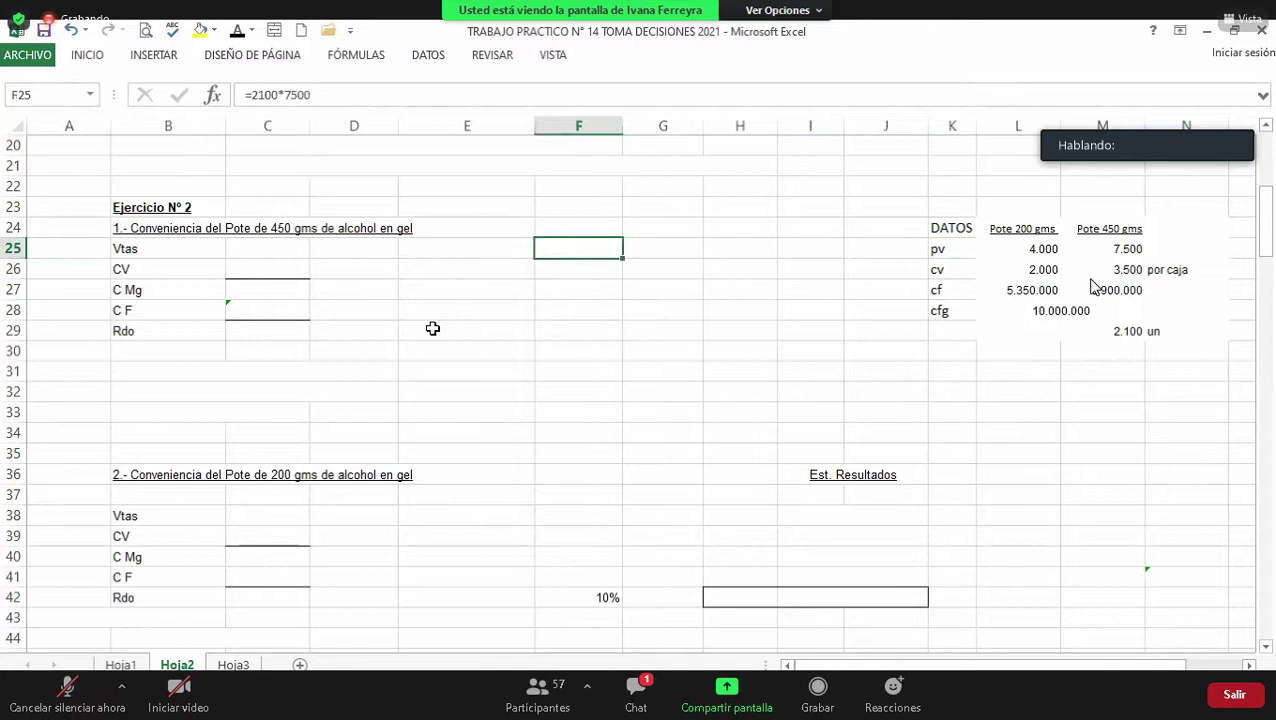
pyautogui.press('Left')
pyautogui.press('Left')
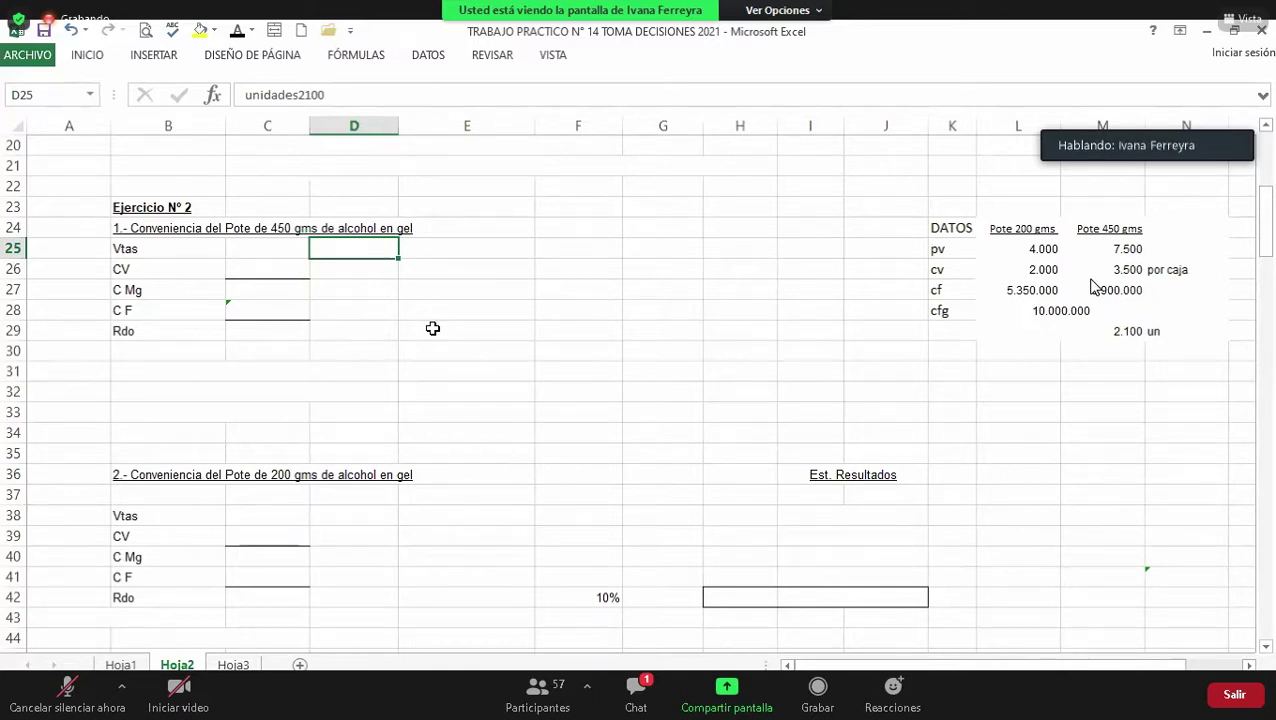
# Step: Reveal the hidden Vtas amount of the 450 gms pot in C25 using black font
pyautogui.press('Left')
pyautogui.press('Left')
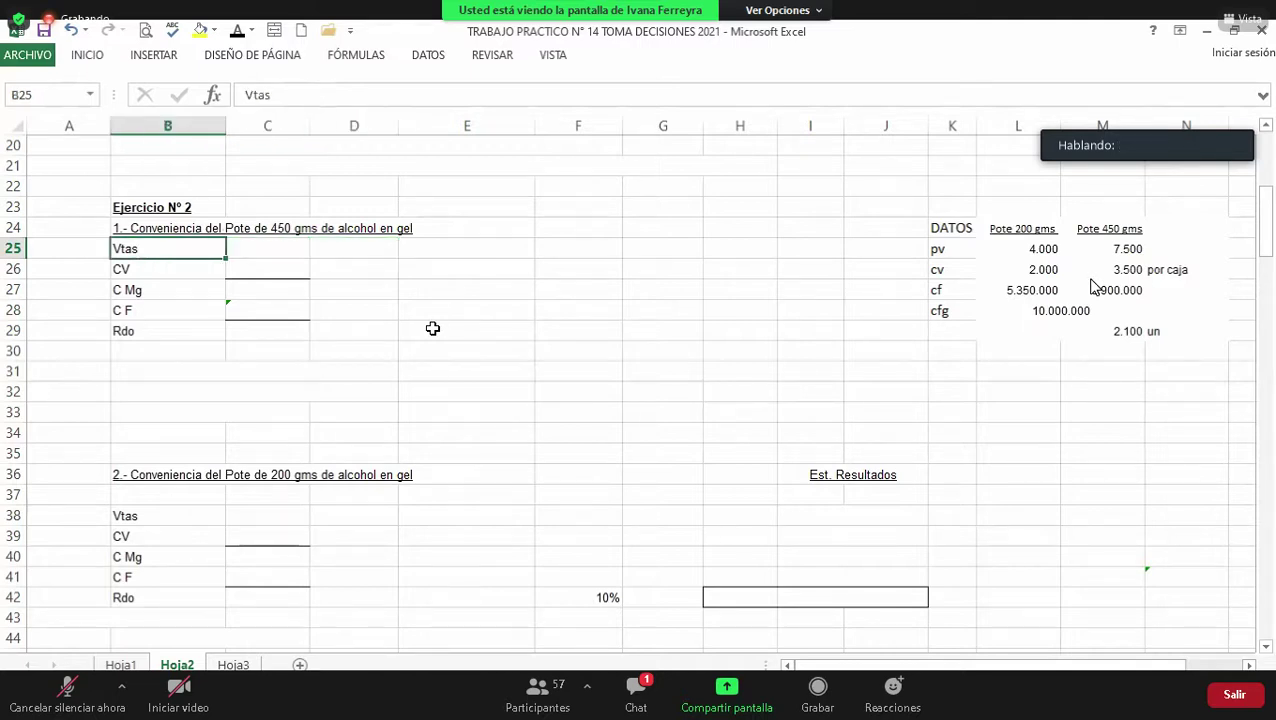
pyautogui.press('Right')
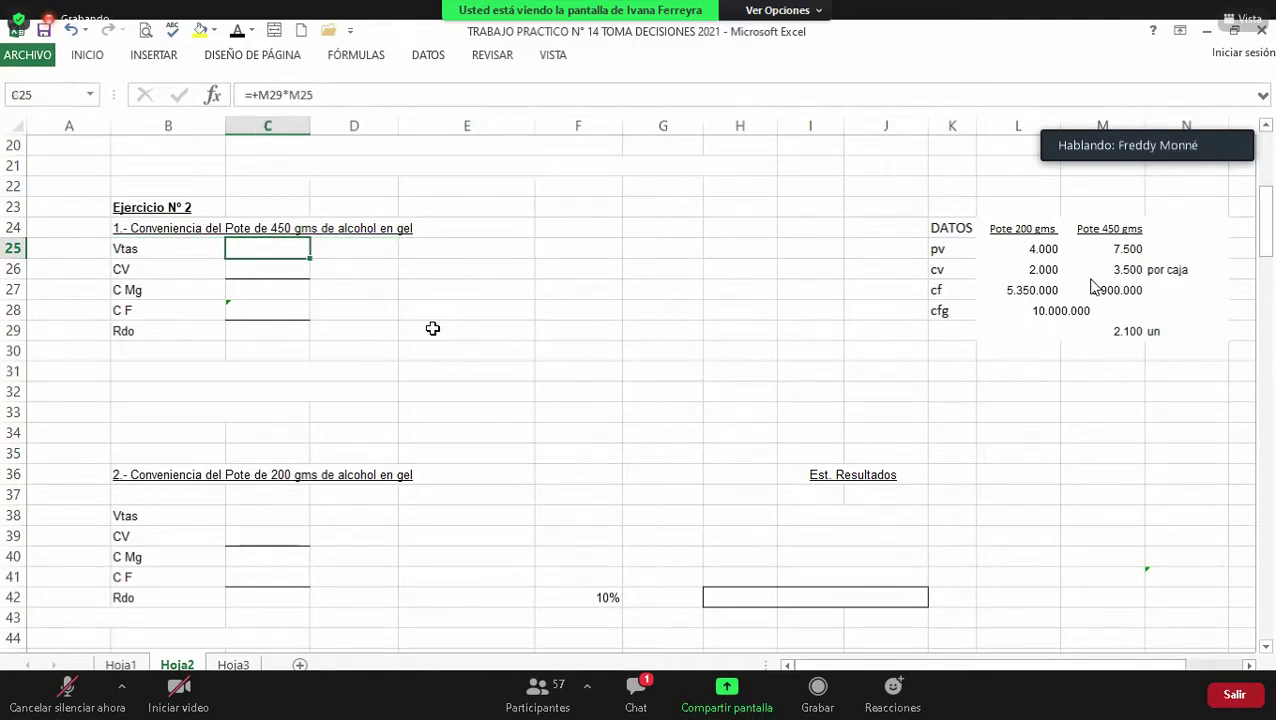
pyautogui.press('Right')
pyautogui.press('Right')
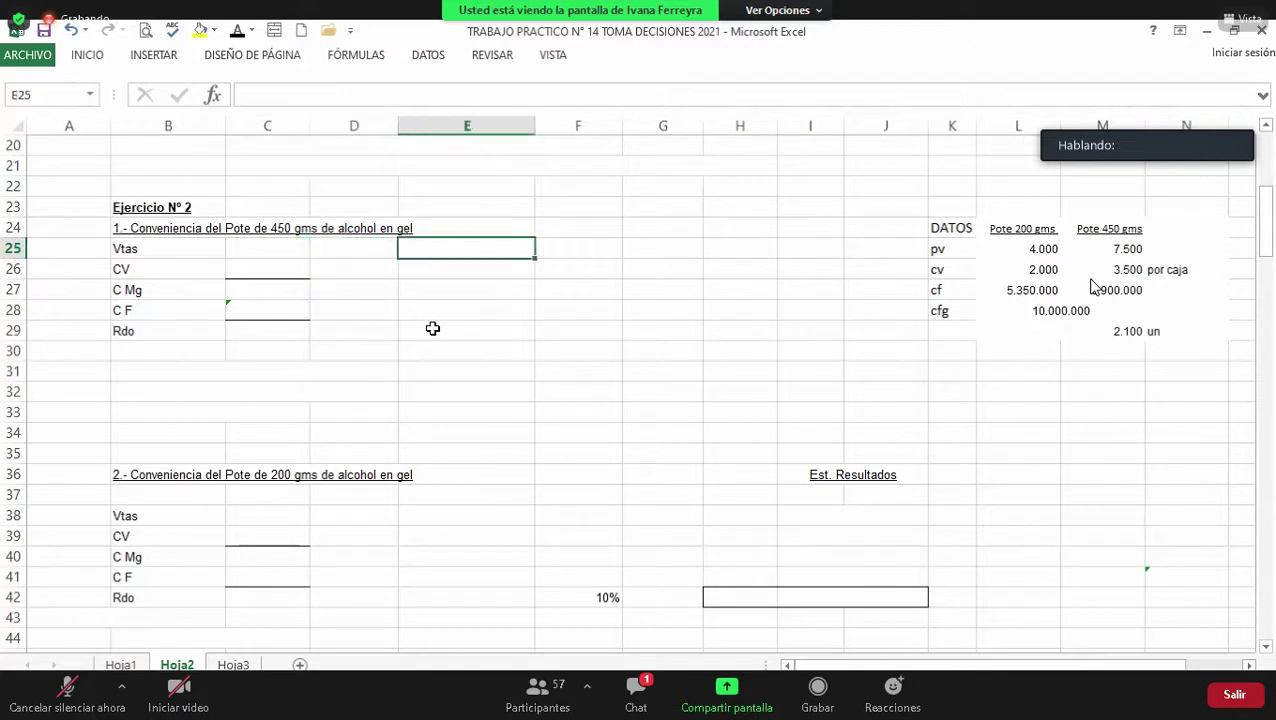
pyautogui.press('Left')
pyautogui.press('Left')
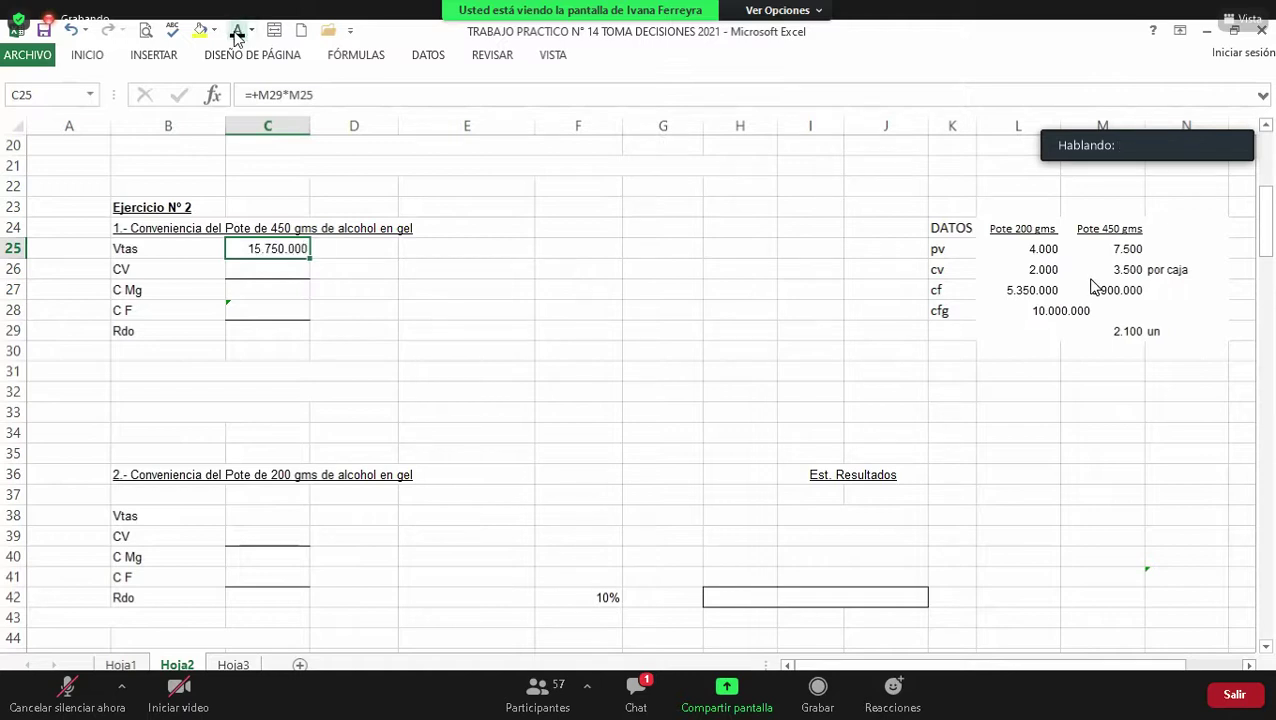
# Step: Reveal the hidden unidades2100 note beside the Vtas amount in D25 using black font
pyautogui.press('Left')
pyautogui.press('Right')
pyautogui.press('Right')
pyautogui.write('unidades2100')
pyautogui.press('Return')
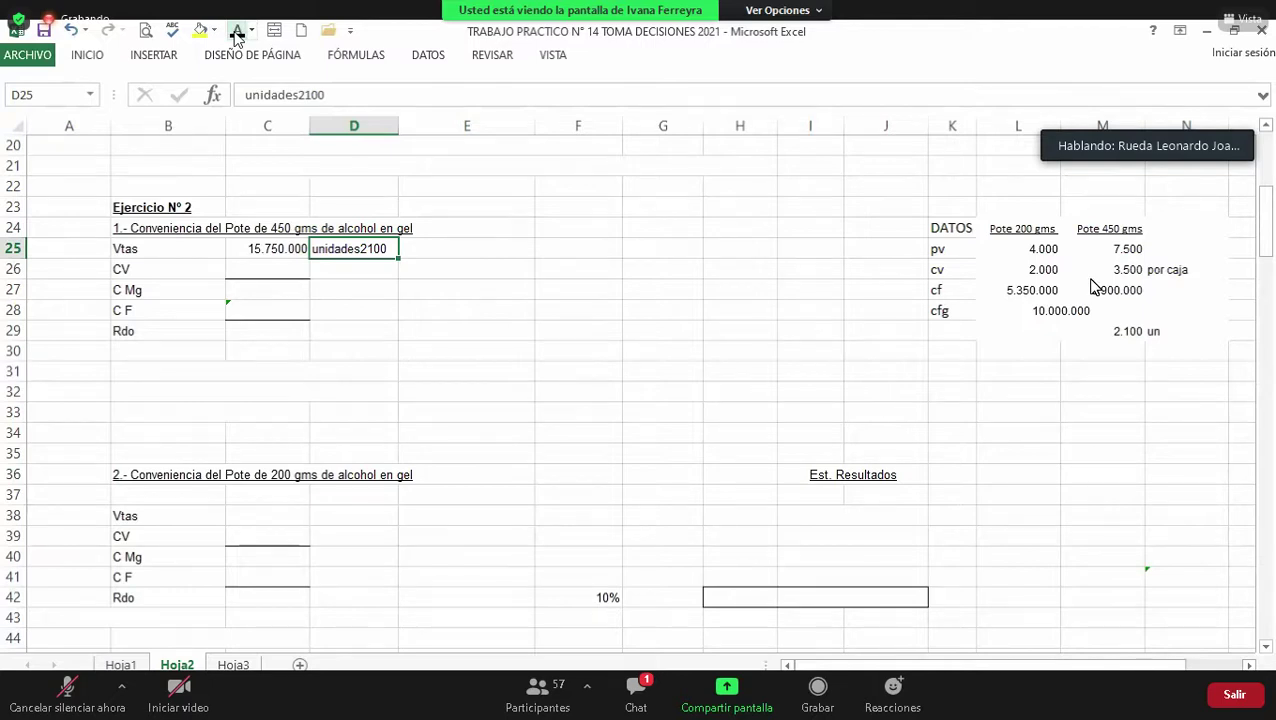
# Step: Examine which DATOS cells the Vtas formula in C25 refers to, leaving it as it is
pyautogui.press('Left')
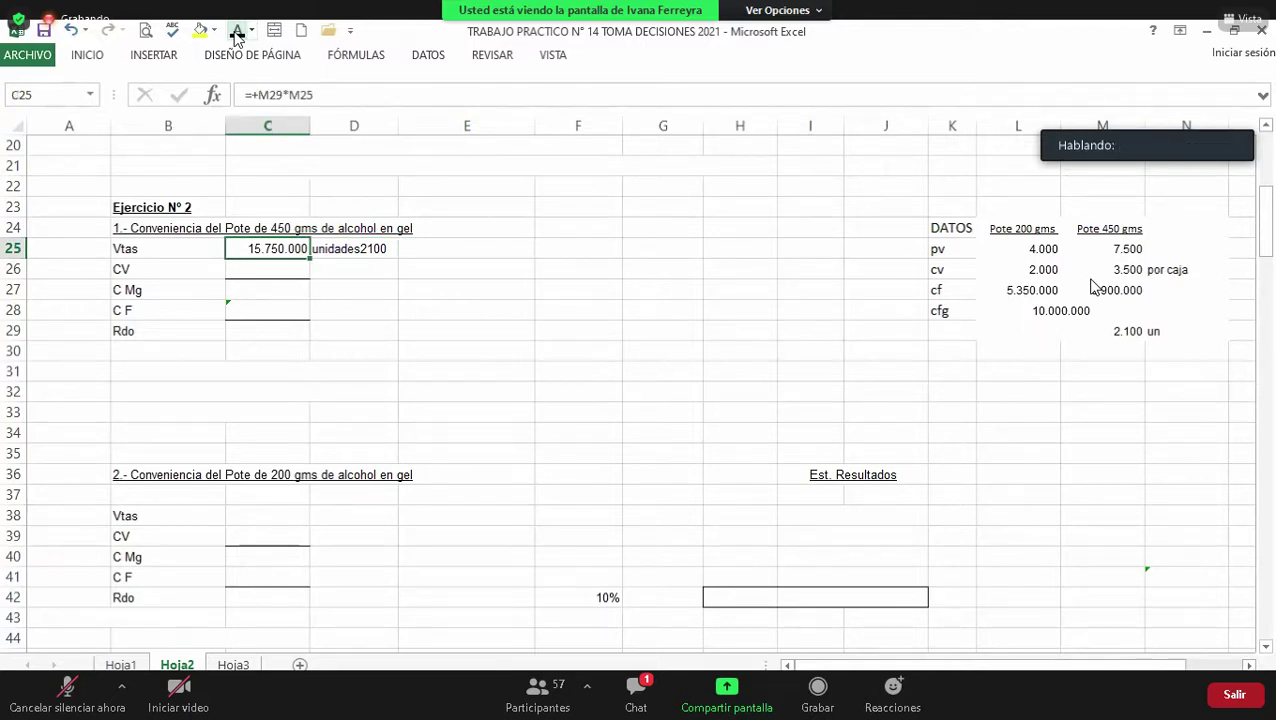
pyautogui.press('F2')
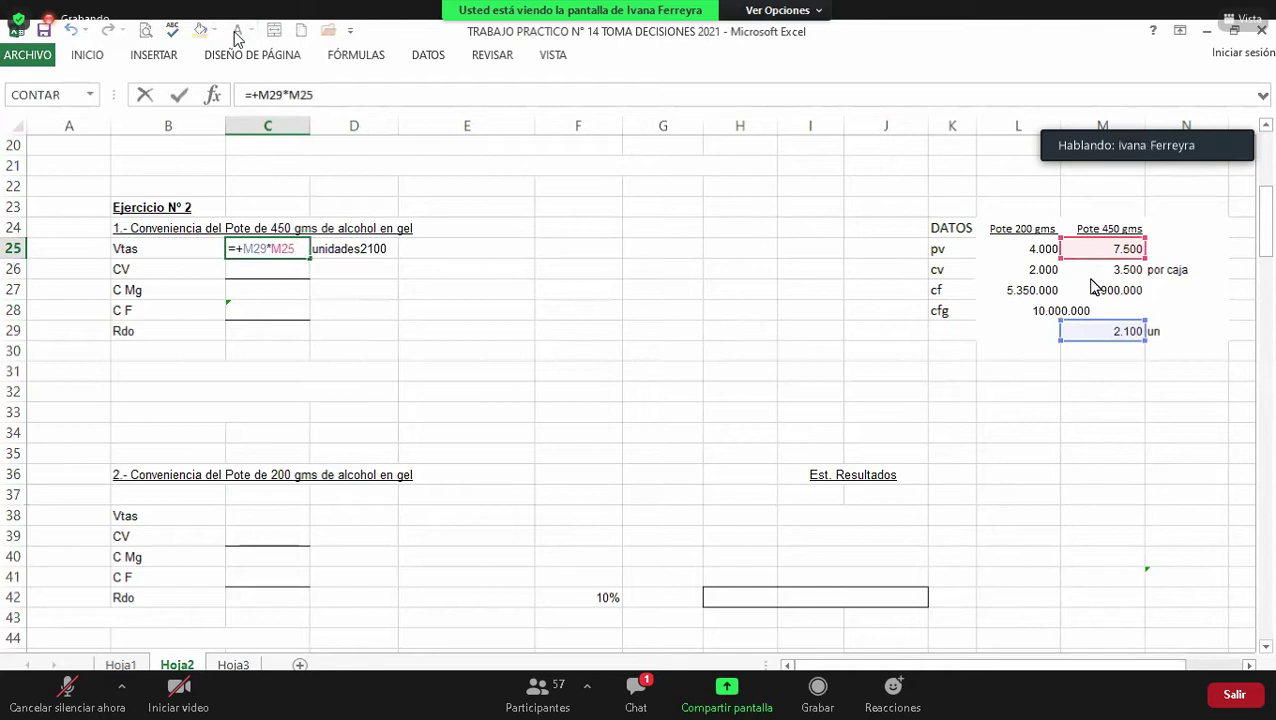
pyautogui.press('Return')
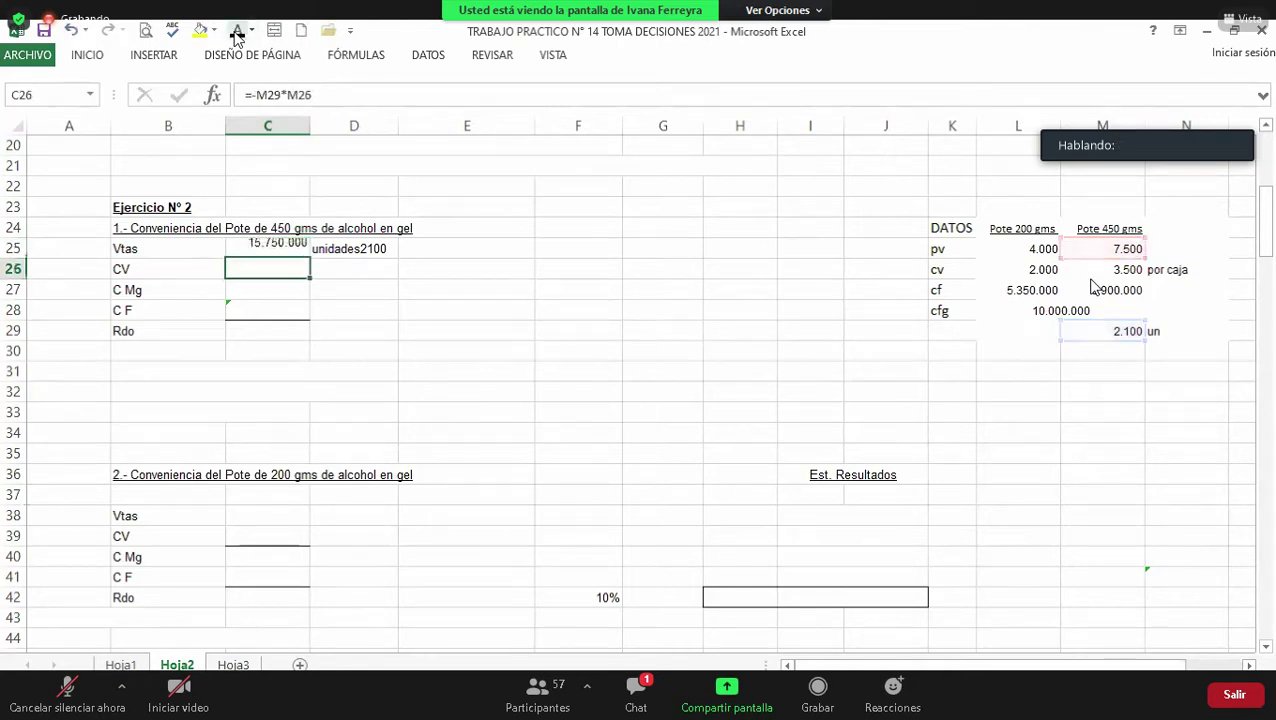
pyautogui.press('Right')
pyautogui.press('Left')
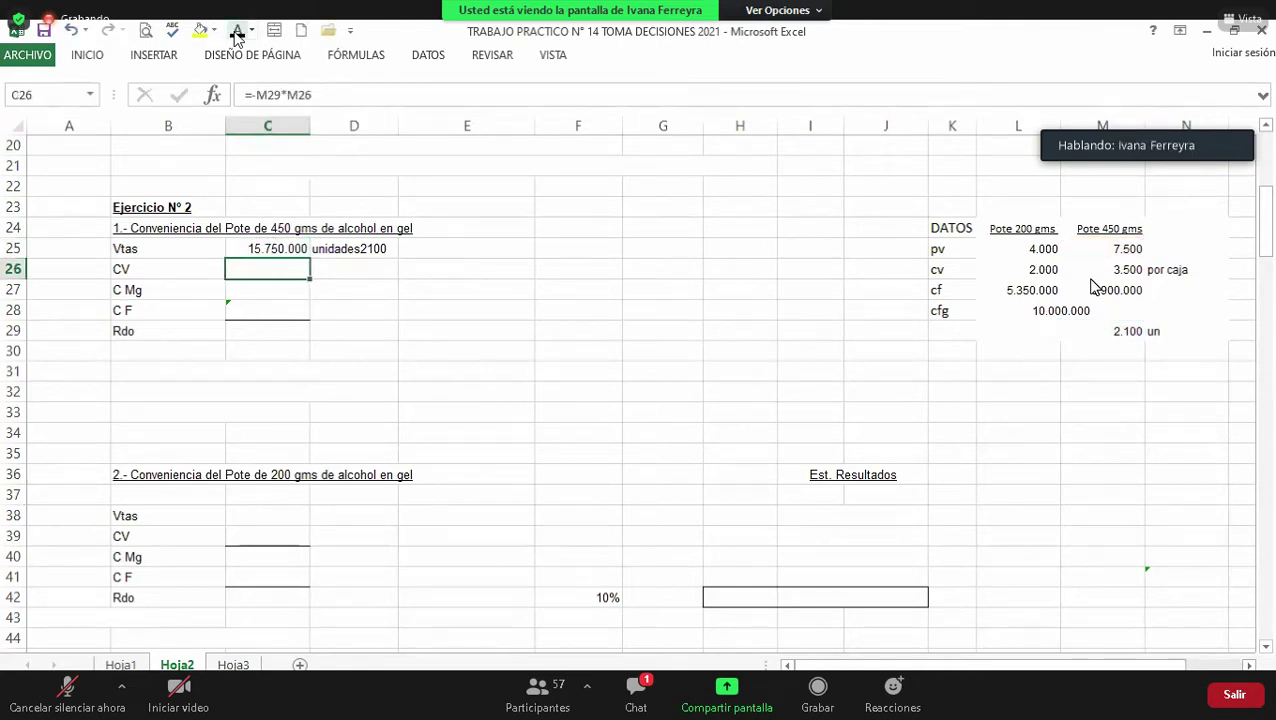
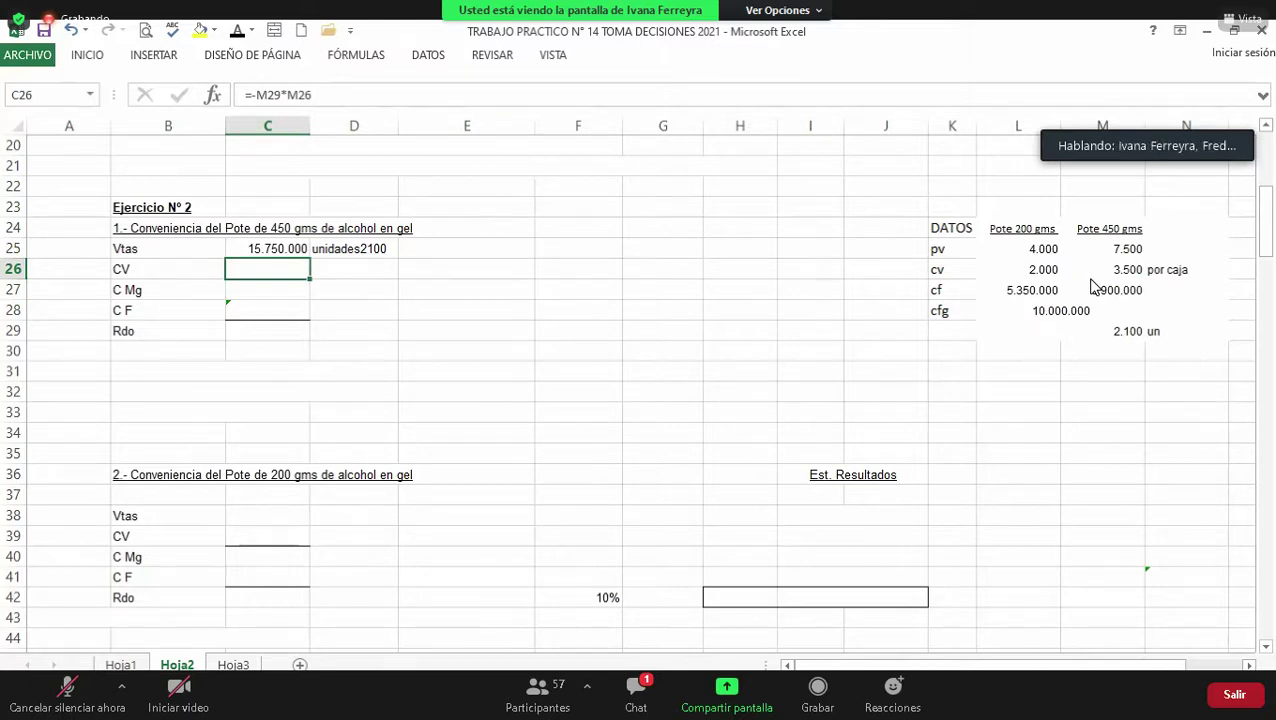
# Step: Check the cell references of the CV formula in C26 and reveal the CV and C Mg amounts in C26:C27 in black font
pyautogui.scroll(1, 1095, 287)
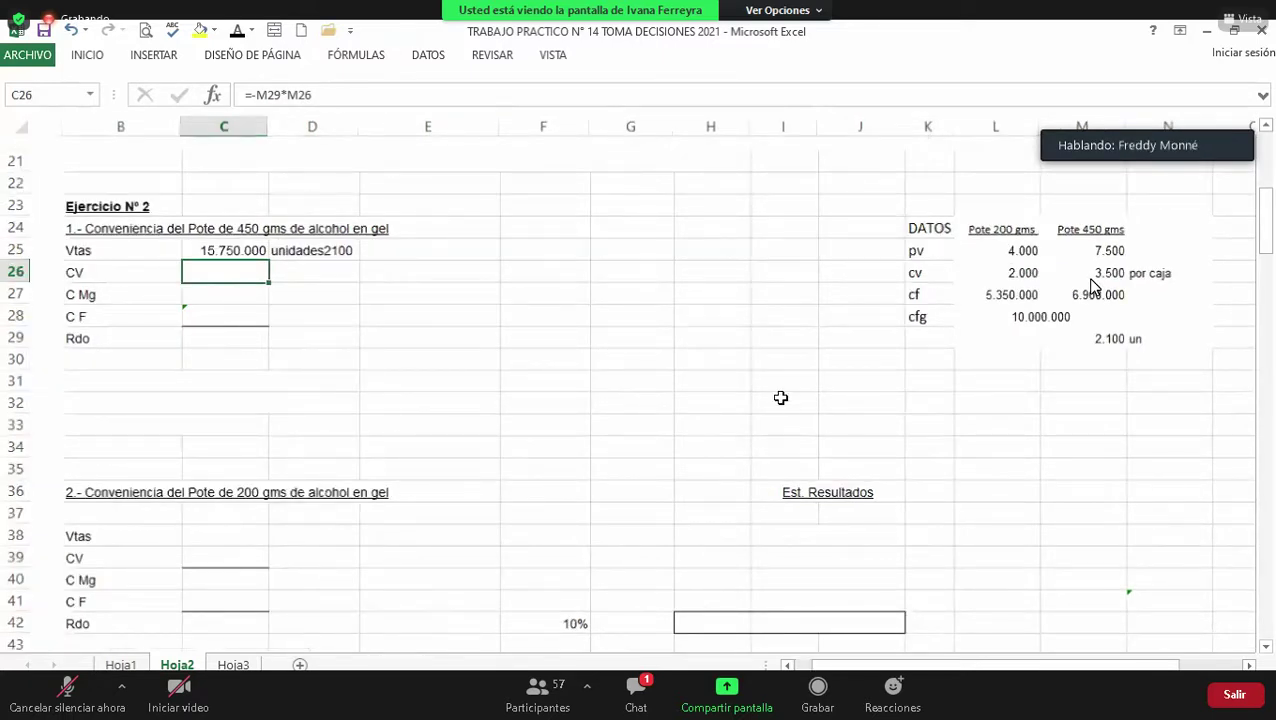
pyautogui.scroll(2, 1095, 287)
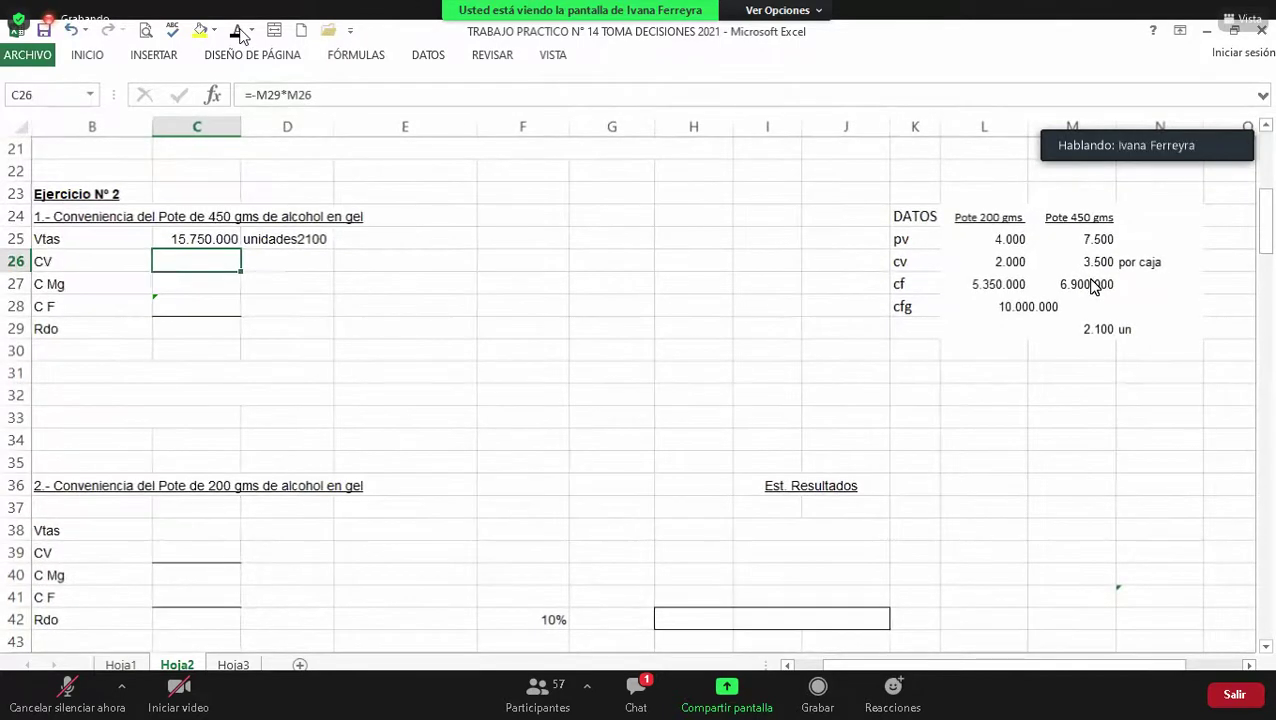
pyautogui.scroll(1, 1095, 287)
pyautogui.press('F2')
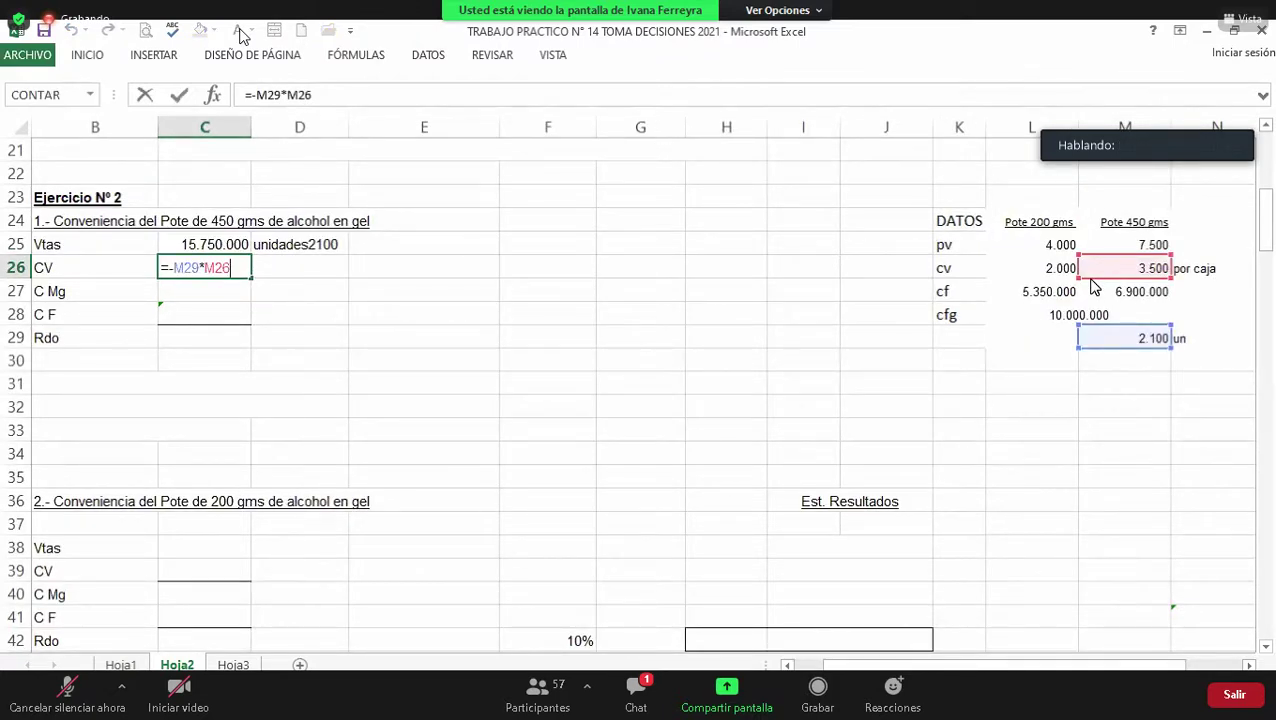
pyautogui.press('Return')
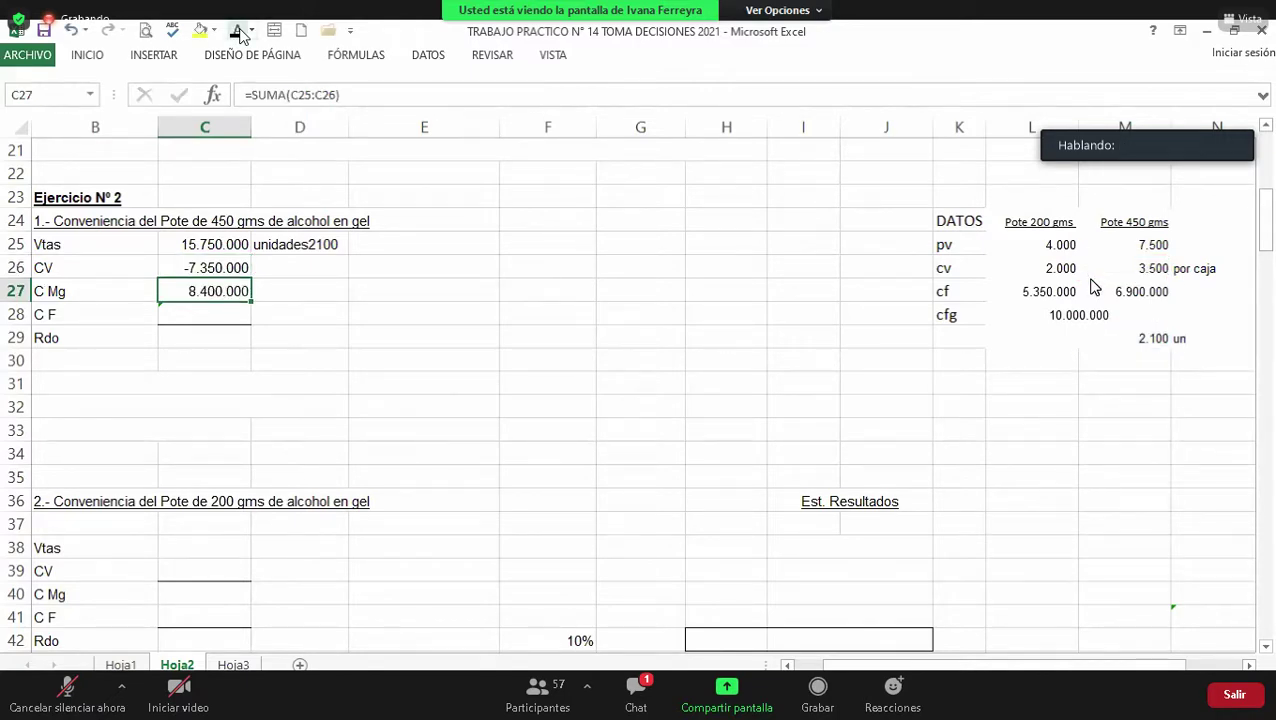
# Step: Reveal the C F and Rdo amounts in C28:C29 in black font, checking the C F formula's reference to the DATOS table
pyautogui.press('Down')
pyautogui.write('=-M27')
pyautogui.hotkey('ctrl', 'Return')
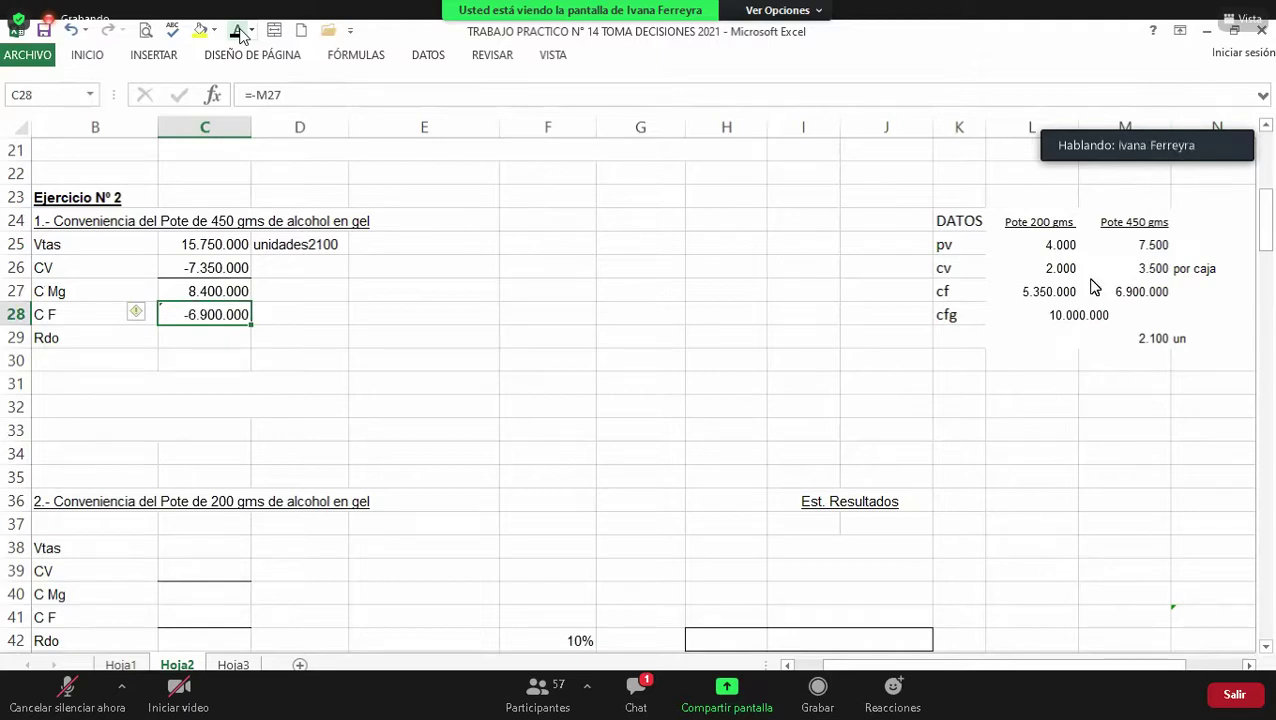
pyautogui.press('F2')
pyautogui.press('Return')
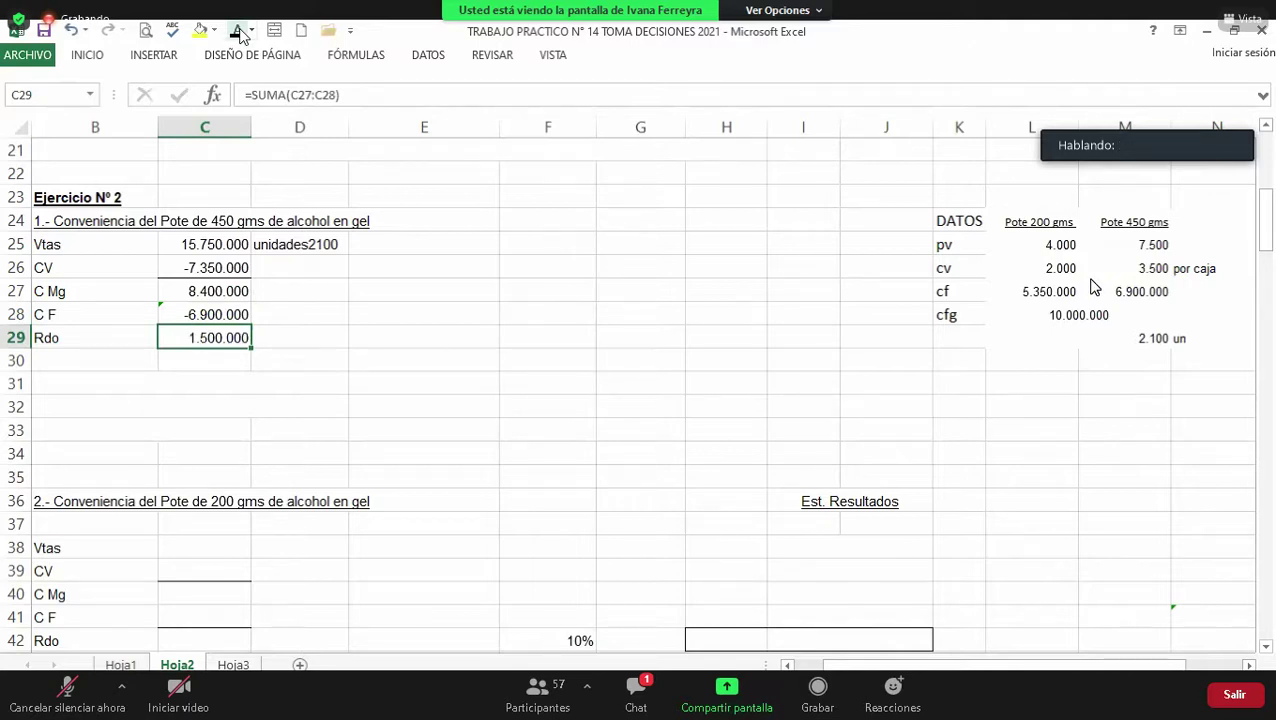
# Step: Point out the Rdo label and amount of the 450 gms pot in row 29
pyautogui.press('Right')
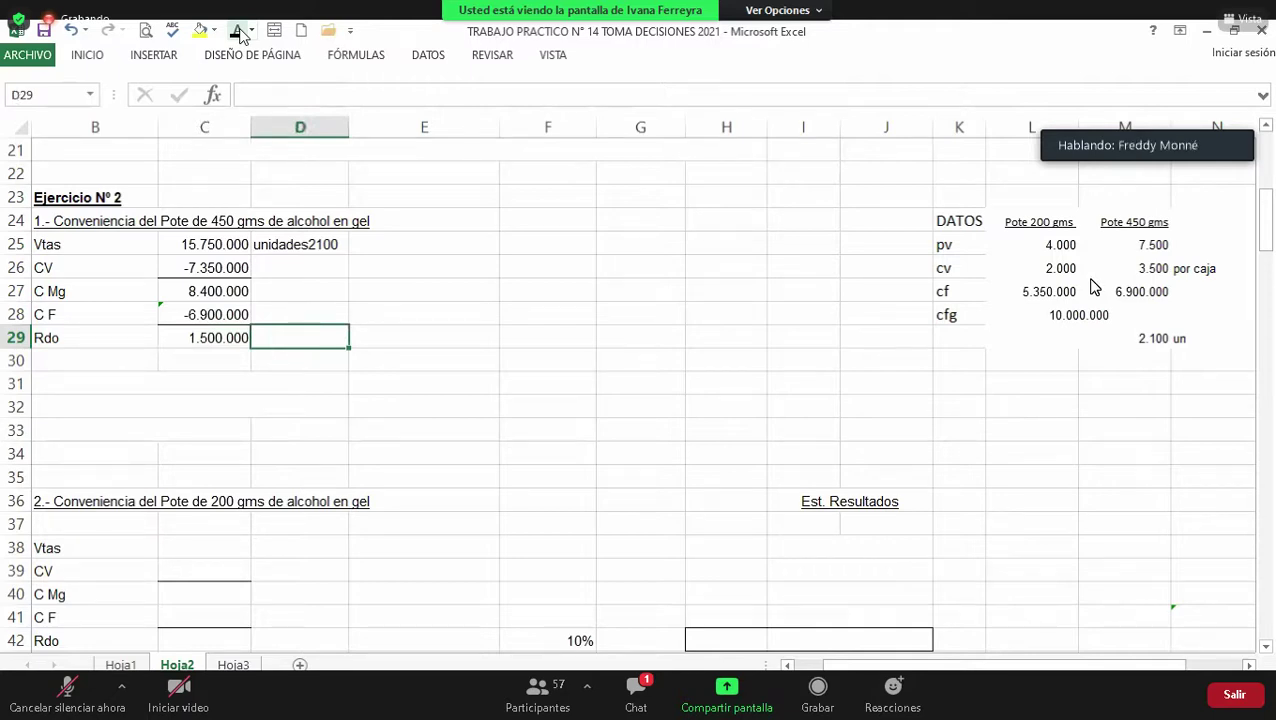
pyautogui.press('Left')
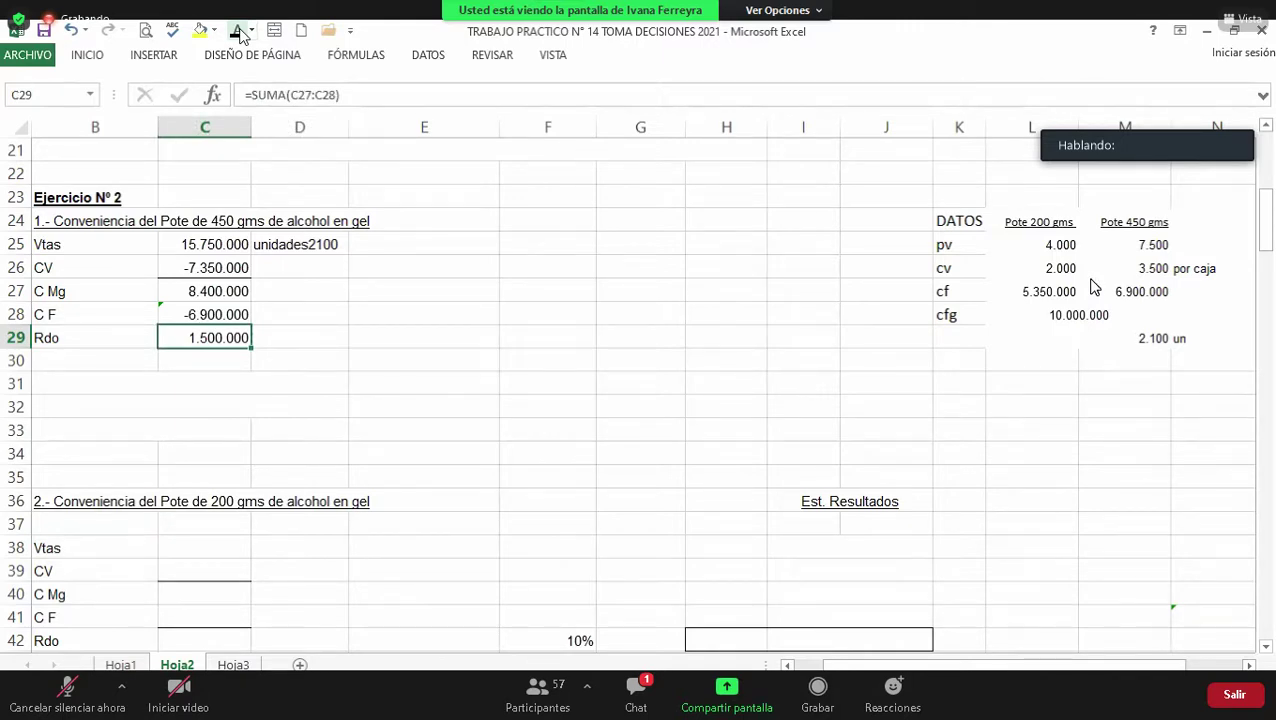
pyautogui.press('Left')
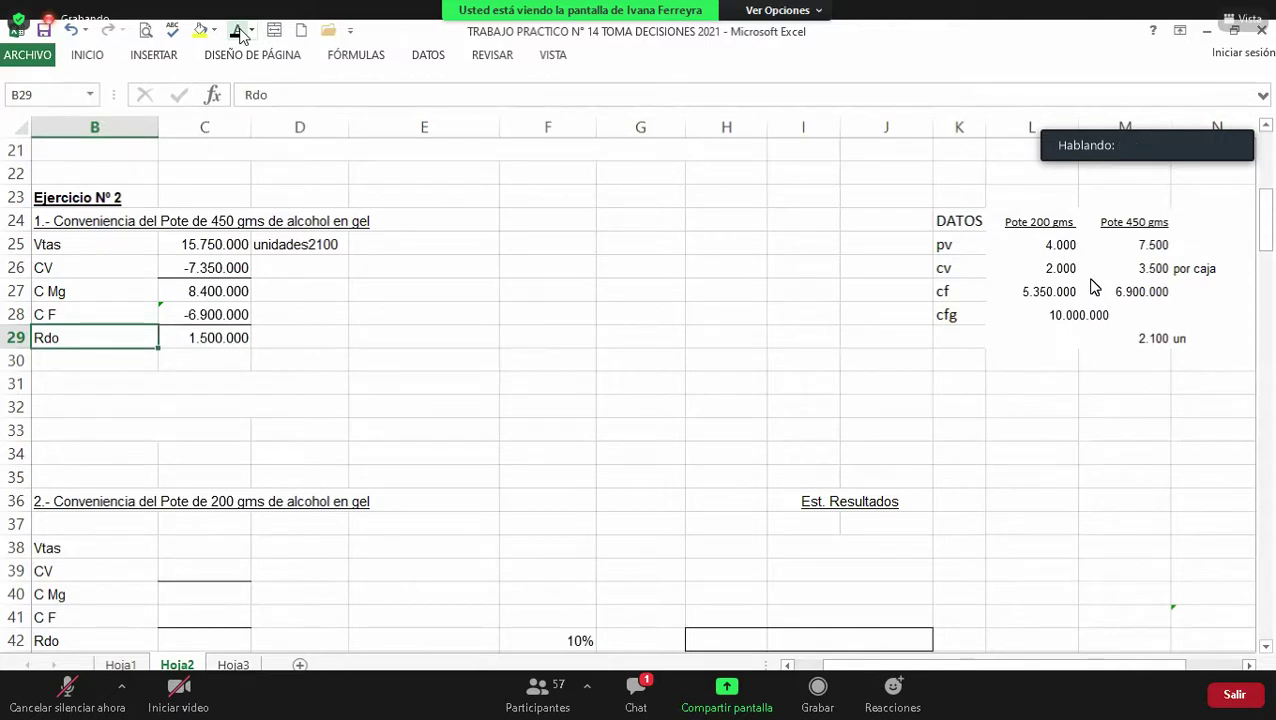
pyautogui.press('Right')
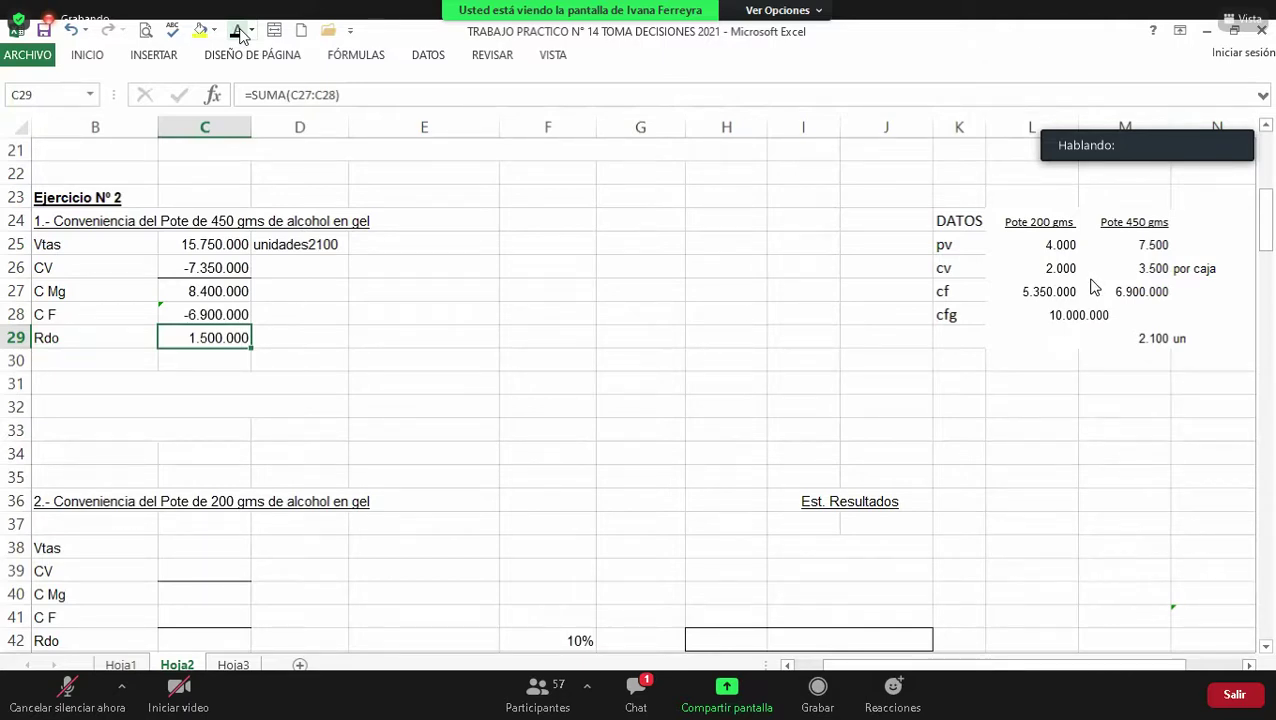
pyautogui.press('Down')
pyautogui.press('Left')
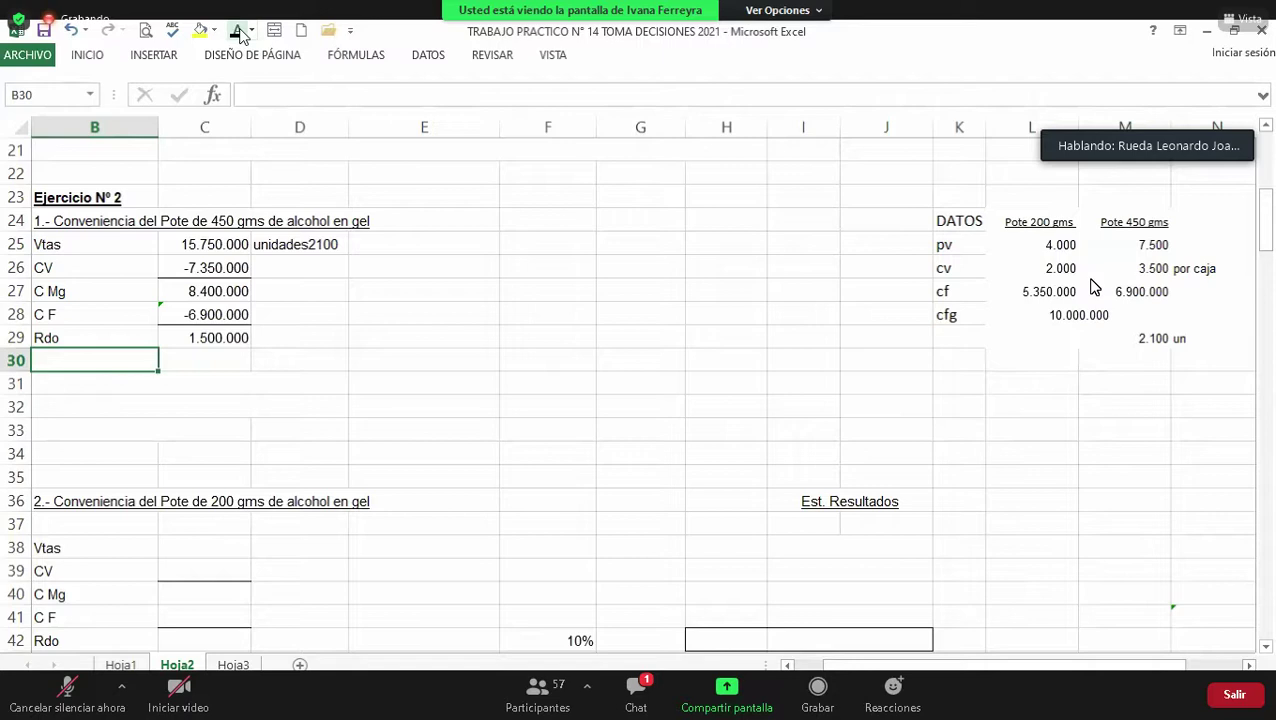
# Step: Go over part 1 from its title in row 24 down through the Vtas, CV, C Mg, C F and Rdo amounts
pyautogui.press('Up')
pyautogui.press('Up')
pyautogui.press('Up')
pyautogui.press('Up')
pyautogui.press('Up')
pyautogui.press('Up')
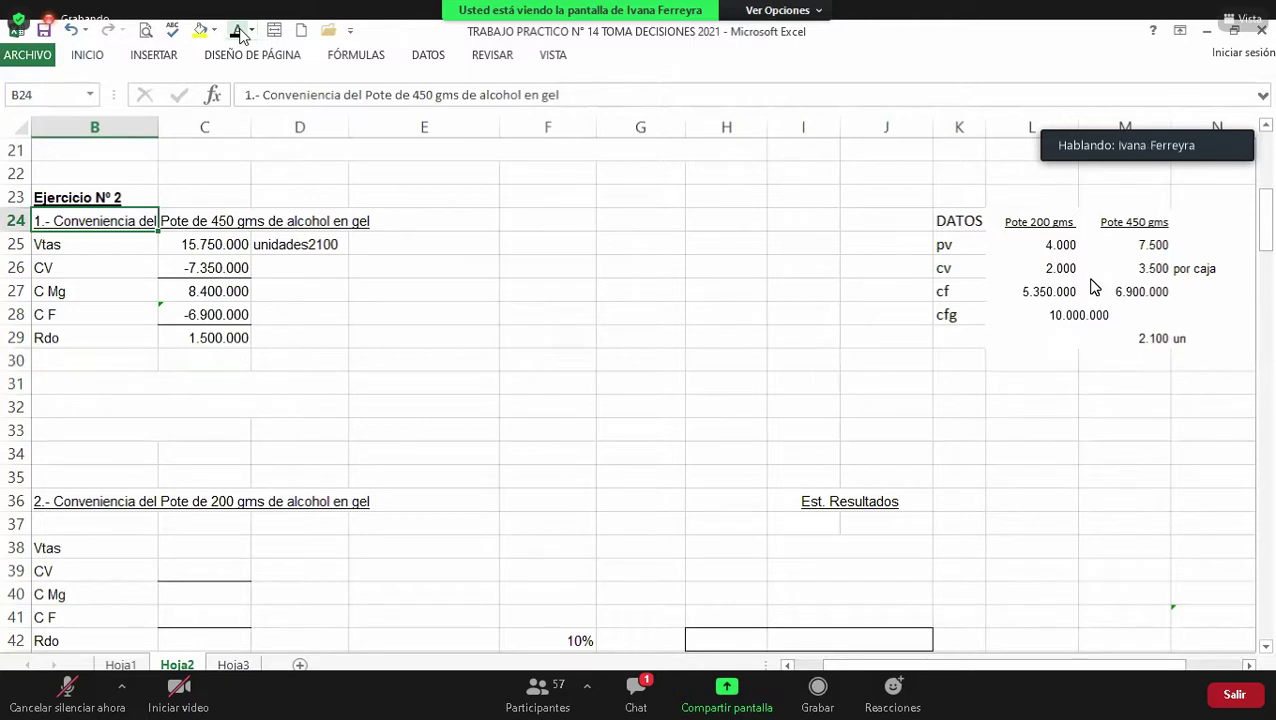
pyautogui.press('Right')
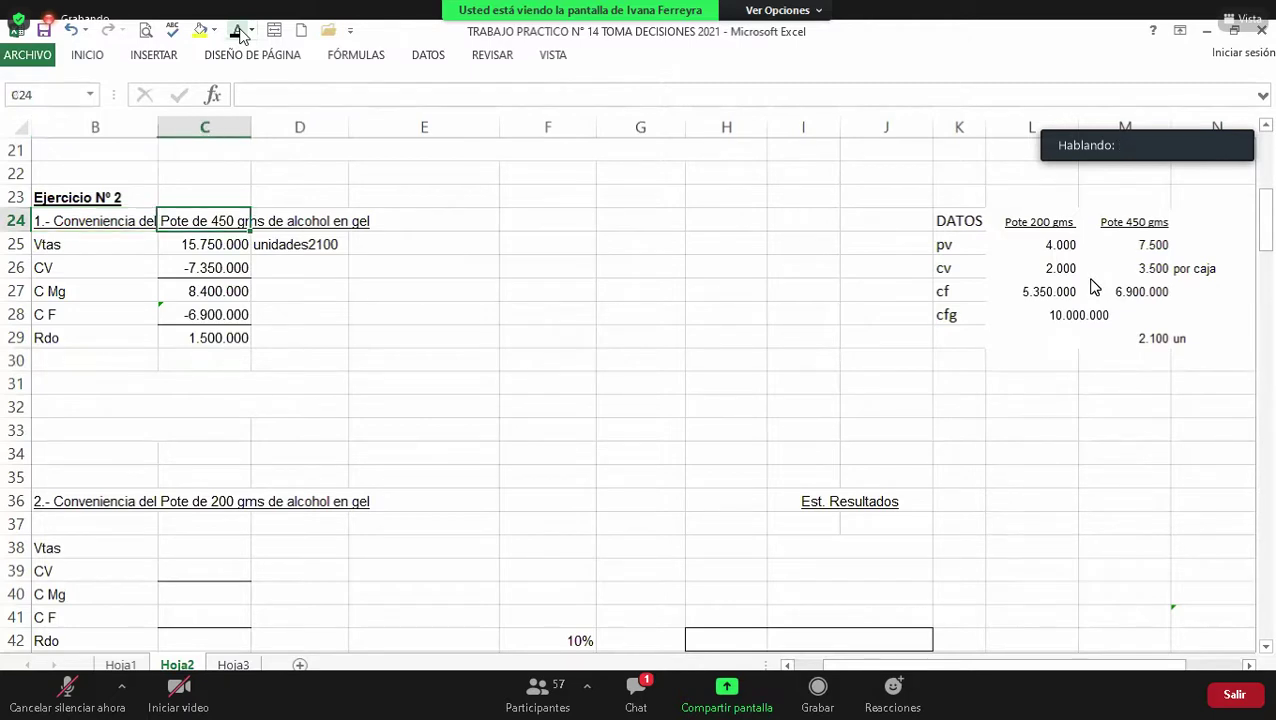
pyautogui.press('Down')
pyautogui.press('Down')
pyautogui.press('Down')
pyautogui.press('Down')
pyautogui.press('Down')
pyautogui.press('Up')
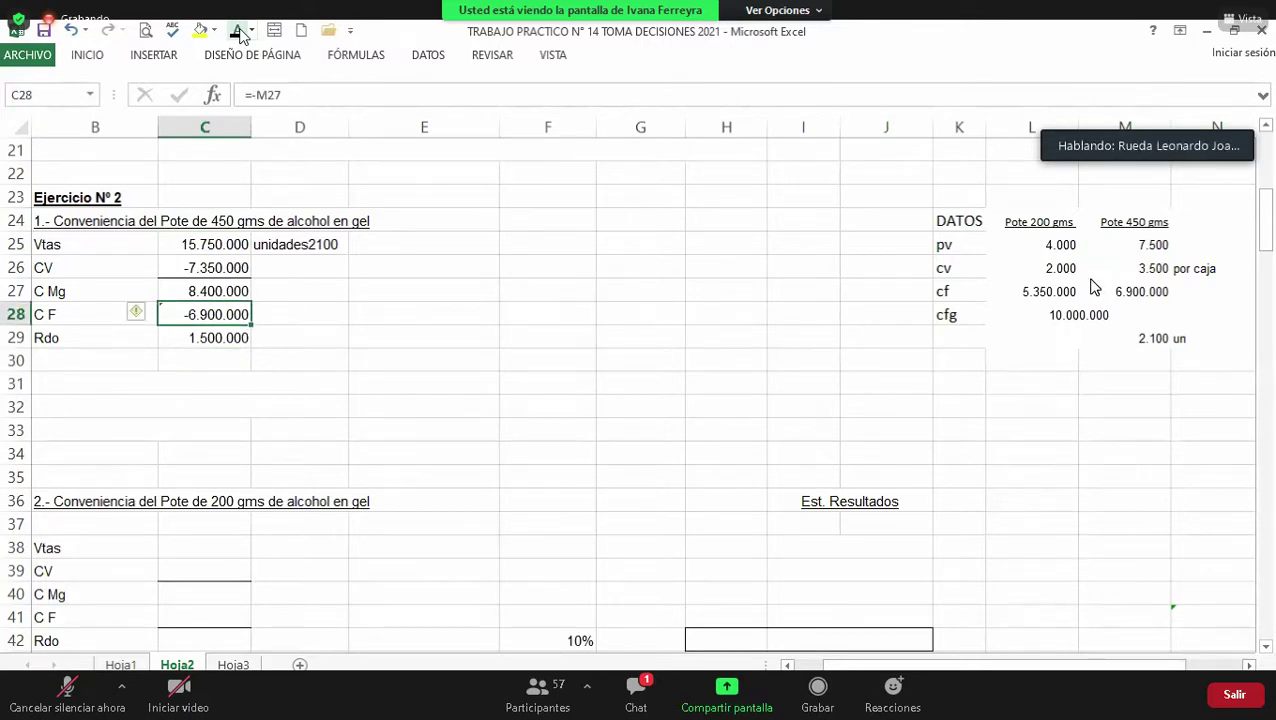
pyautogui.press('Down')
pyautogui.press('Down')
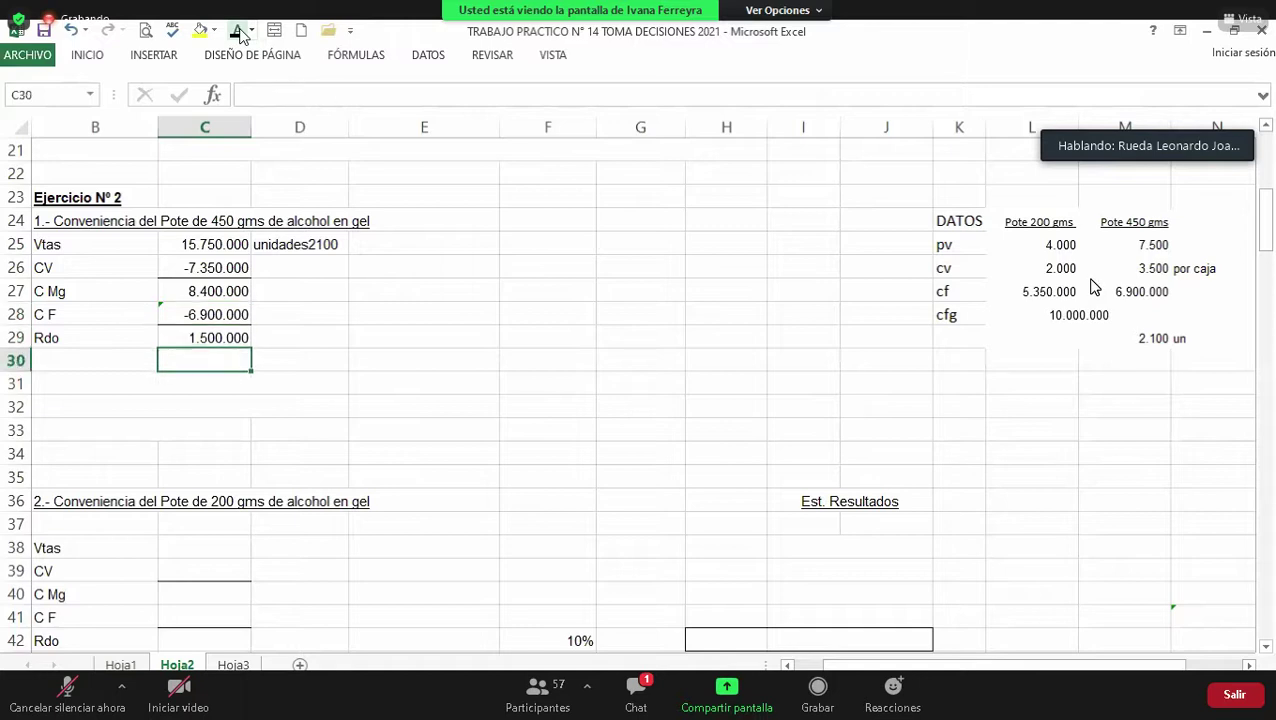
# Step: Point out the cf values of both pots in L27:M27 and the cfg row below them in the DATOS table
pyautogui.press('Left')
pyautogui.press('Right')
pyautogui.press('Right')
pyautogui.press('Up')
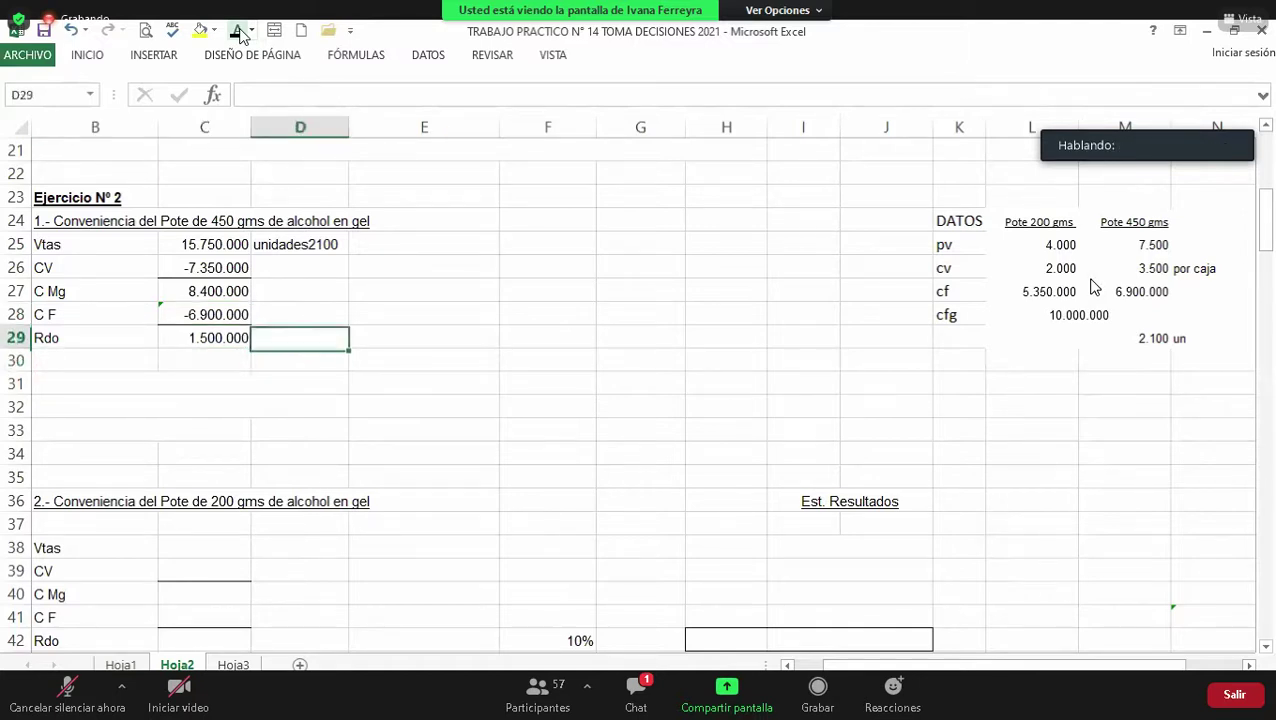
pyautogui.press('Up')
pyautogui.press('Right')
pyautogui.press('Right')
pyautogui.press('Right')
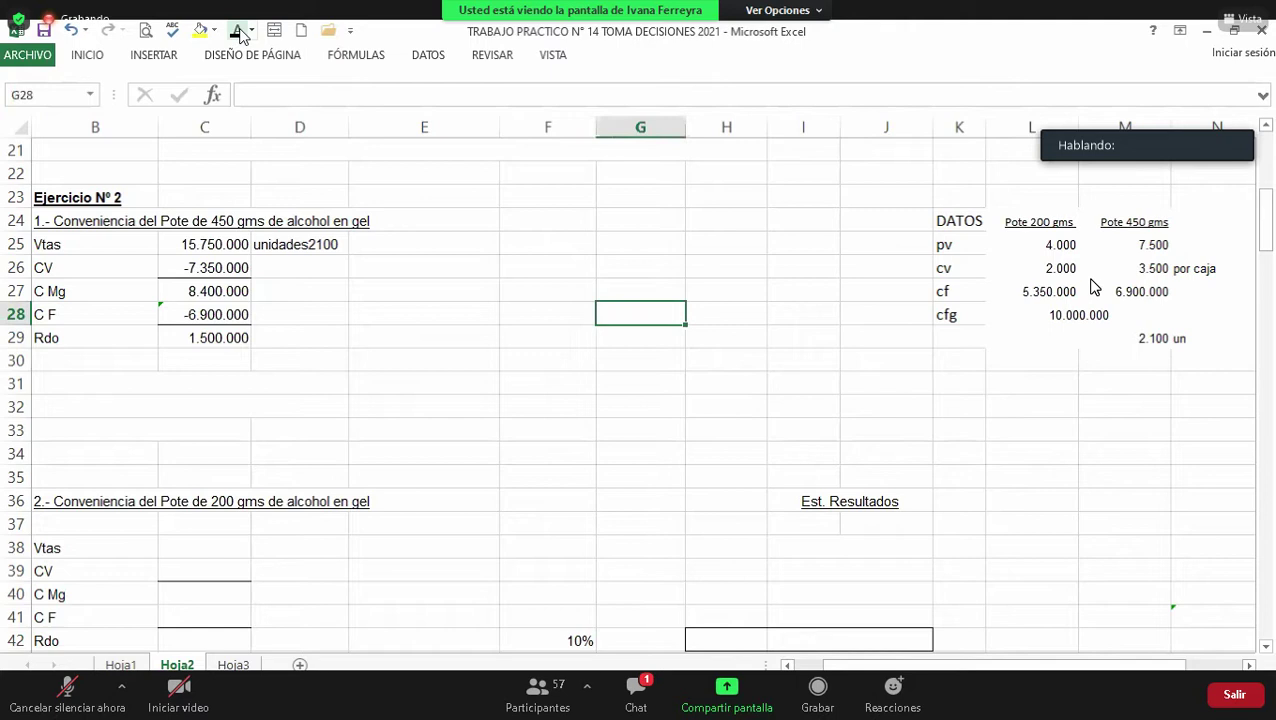
pyautogui.press('Right')
pyautogui.press('Right')
pyautogui.press('Right')
pyautogui.press('Right')
pyautogui.press('Up')
pyautogui.press('Right')
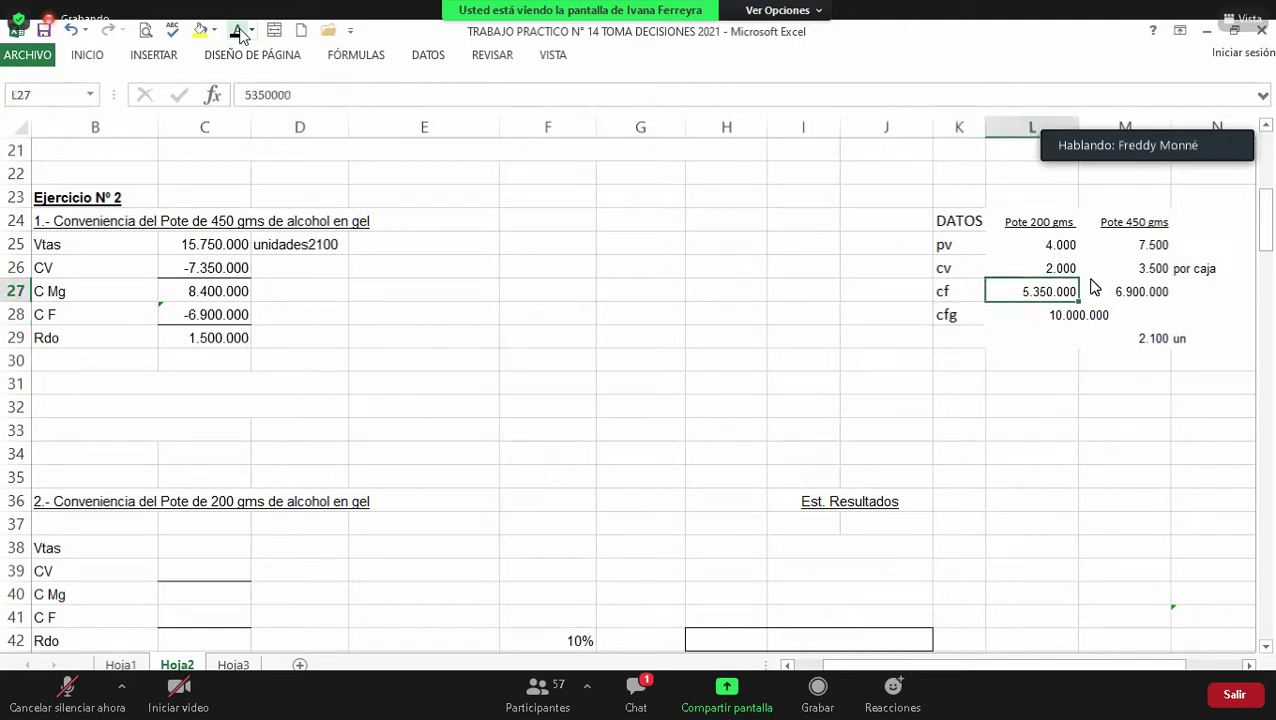
pyautogui.hotkey('shift', 'Right')
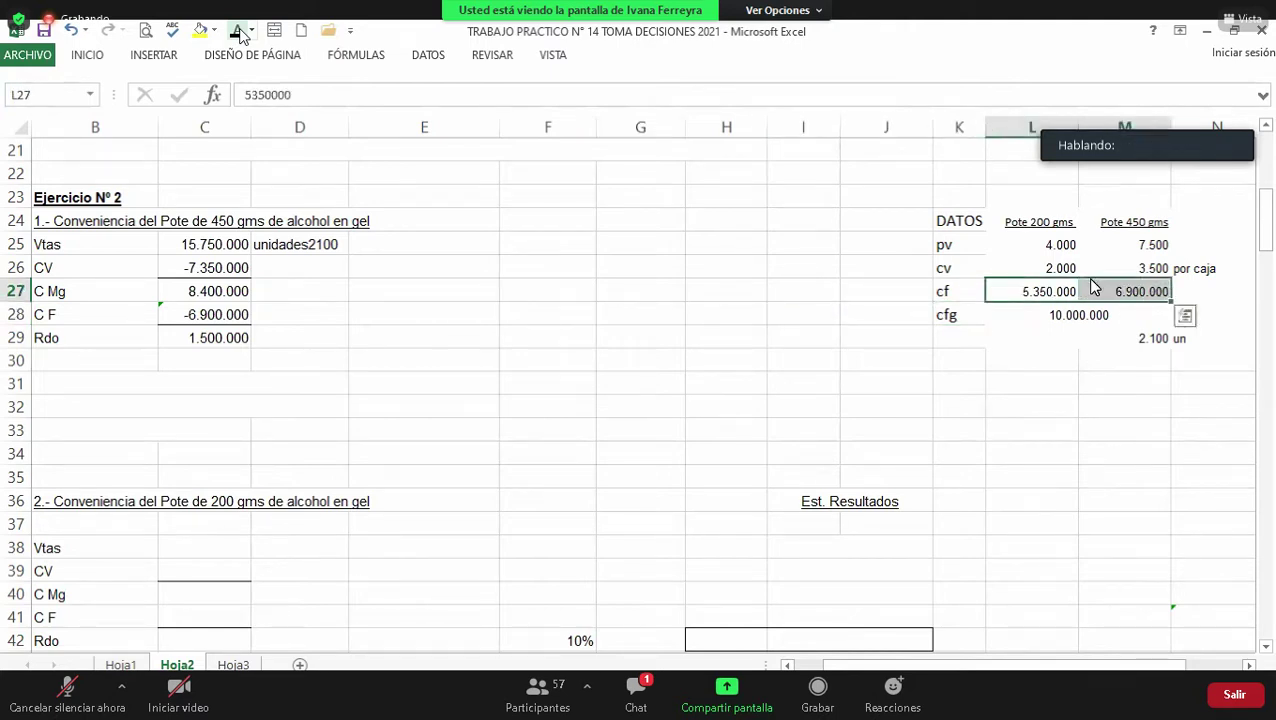
pyautogui.press('Return')
pyautogui.press('Down')
pyautogui.press('Down')
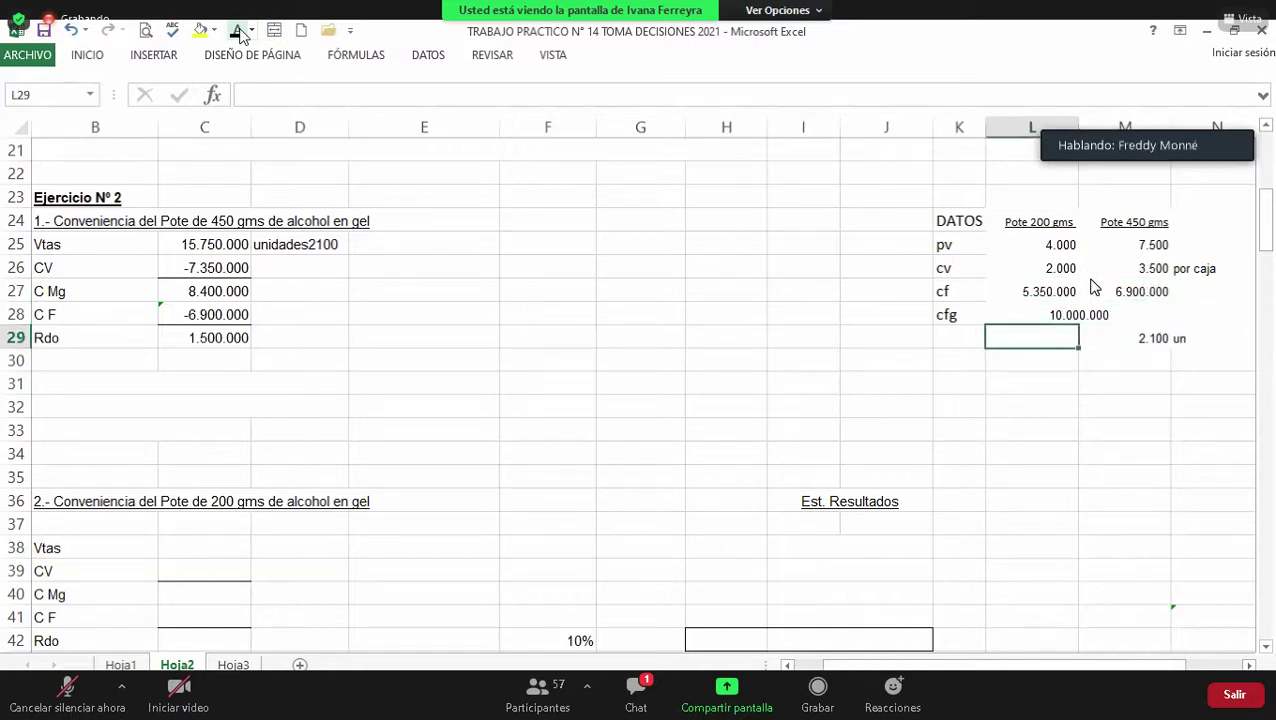
# Step: Return to part 1 and go up its row labels to the title in B24
pyautogui.press('Left')
pyautogui.press('Left')
pyautogui.press('Left')
pyautogui.press('Left')
pyautogui.press('Left')
pyautogui.press('Left')
pyautogui.press('Left')
pyautogui.press('Left')
pyautogui.press('Left')
pyautogui.press('Left')
pyautogui.press('Down')
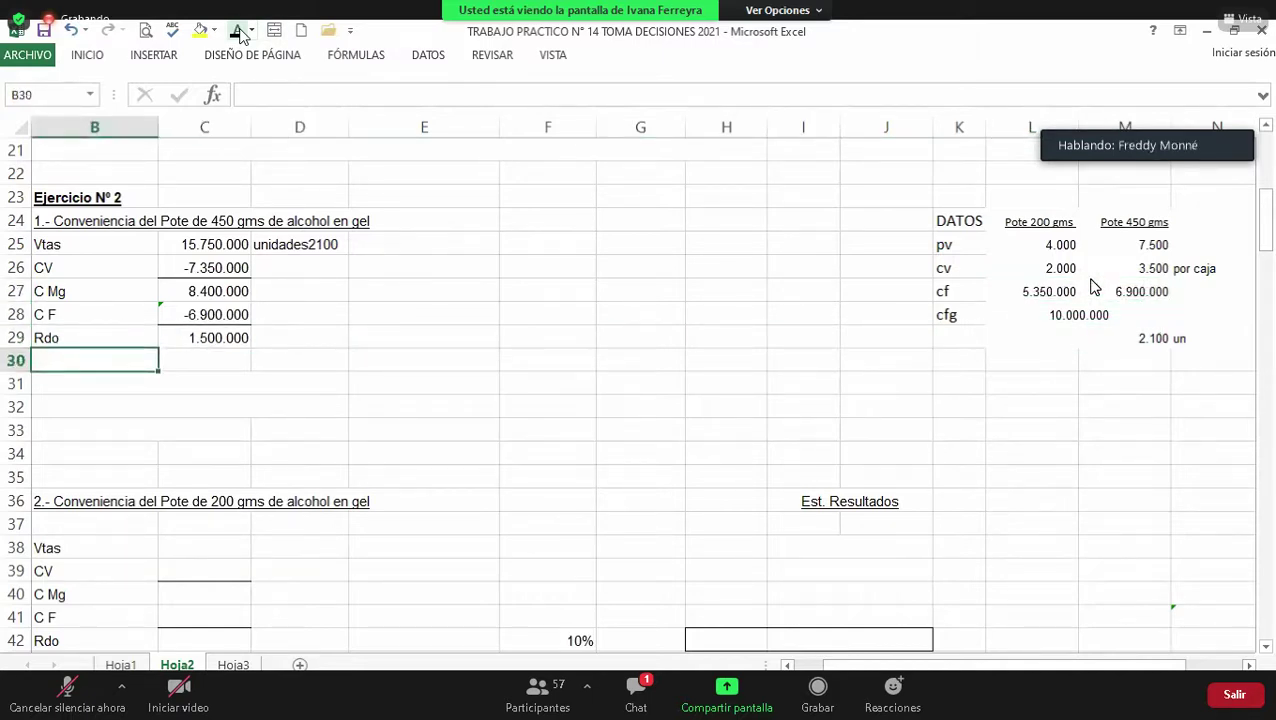
pyautogui.press('Up')
pyautogui.press('Up')
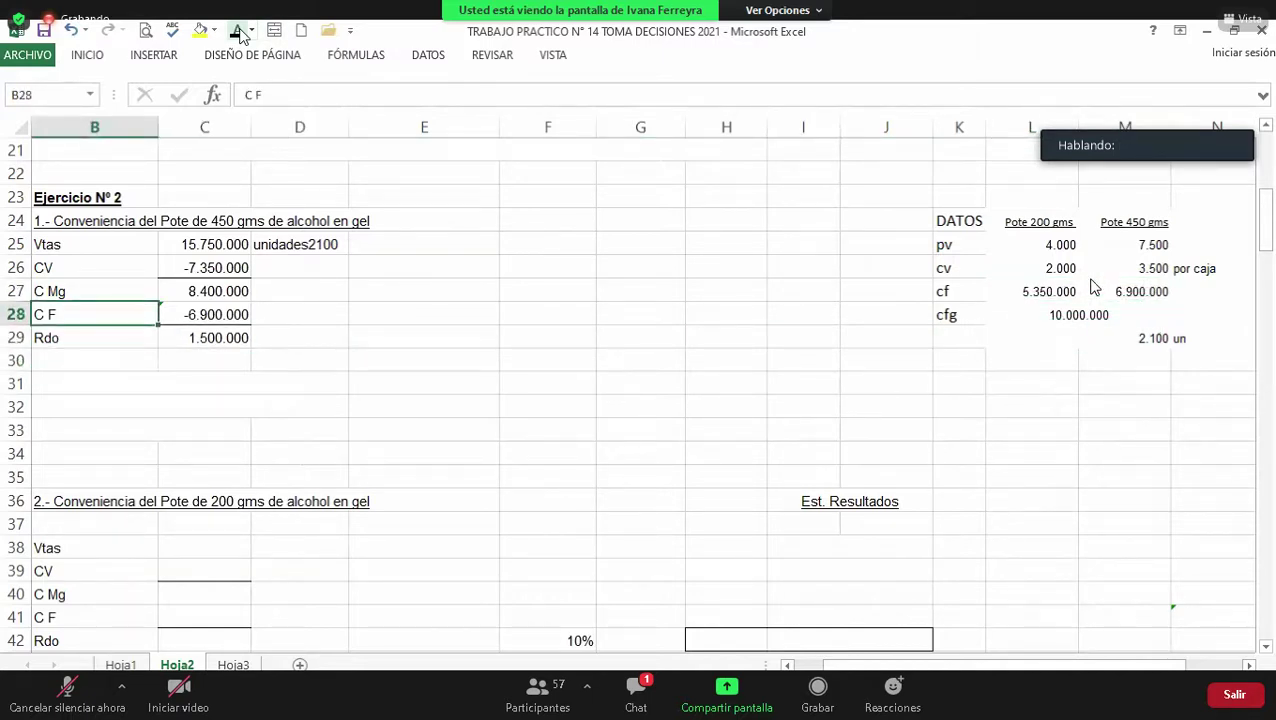
pyautogui.press('Up')
pyautogui.press('Up')
pyautogui.press('Up')
pyautogui.press('Up')
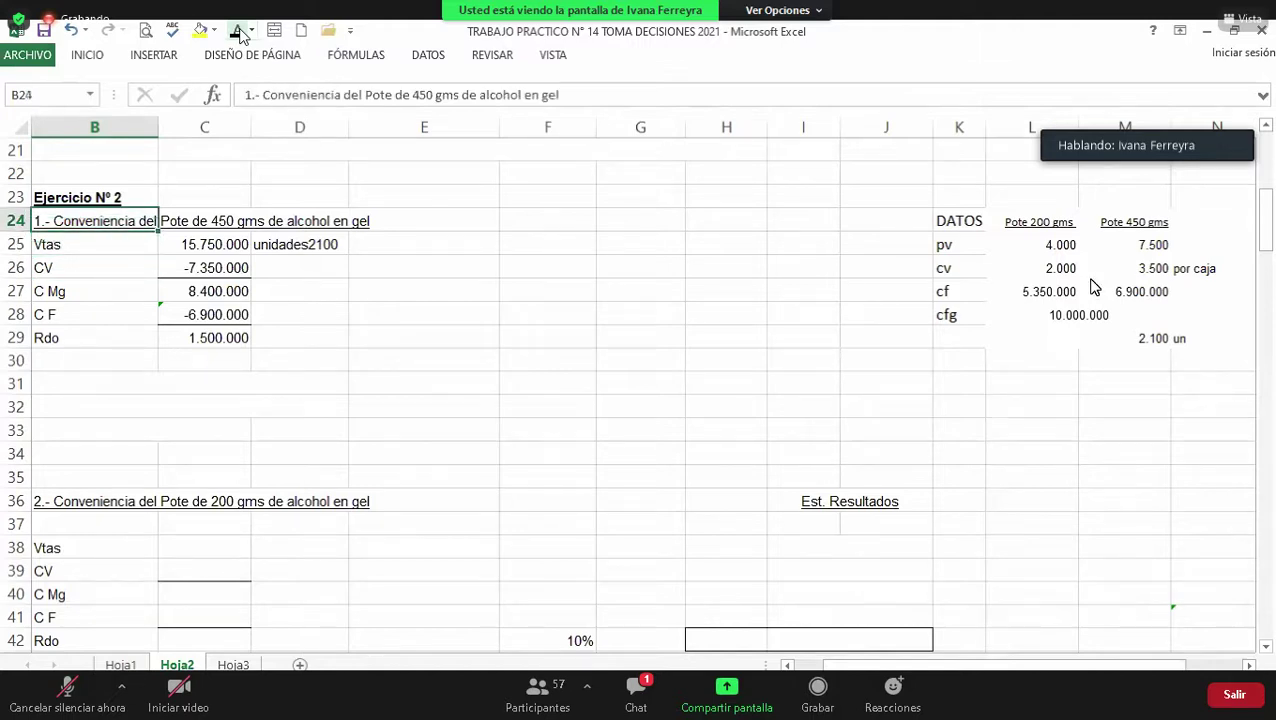
# Step: Highlight the Pote 450 gms heading in M24 with yellow fill and select the part 1 title in B24
pyautogui.moveTo(1155, 222); pyautogui.dragTo(1040, 338)
pyautogui.moveTo(1127, 189); pyautogui.dragTo(1127, 218)
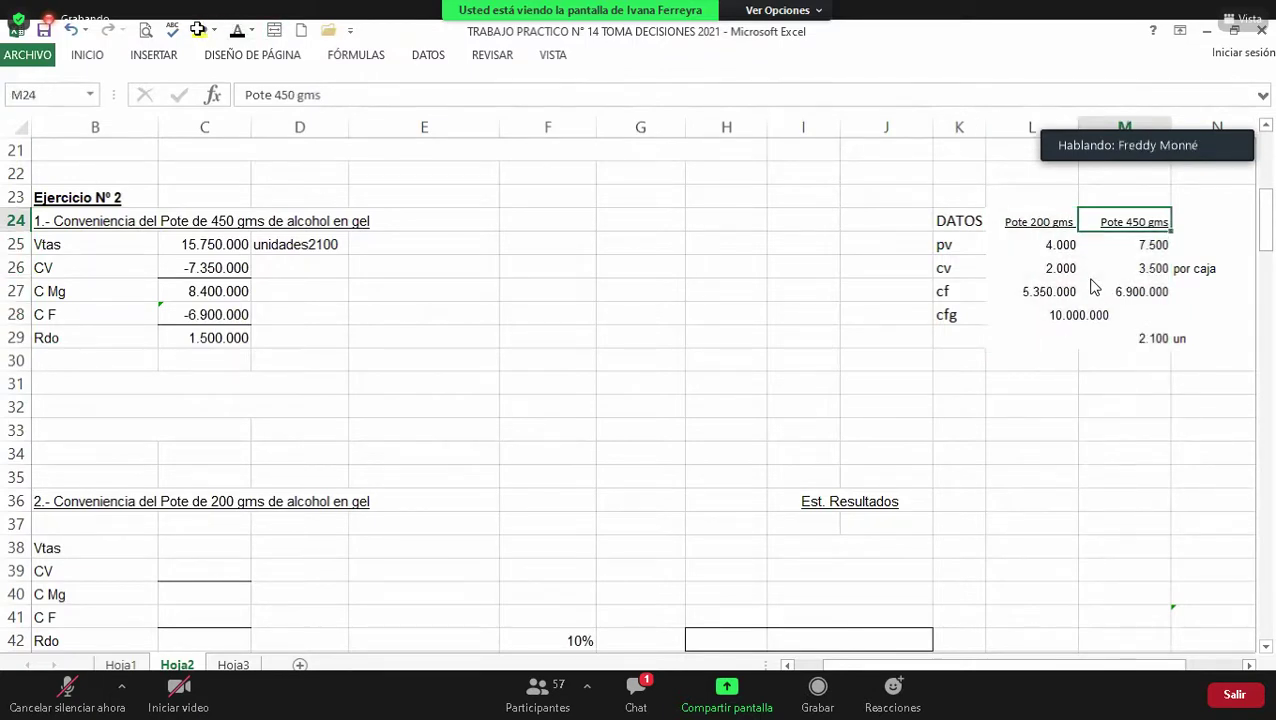
pyautogui.click(199, 30)
pyautogui.click(85, 222)
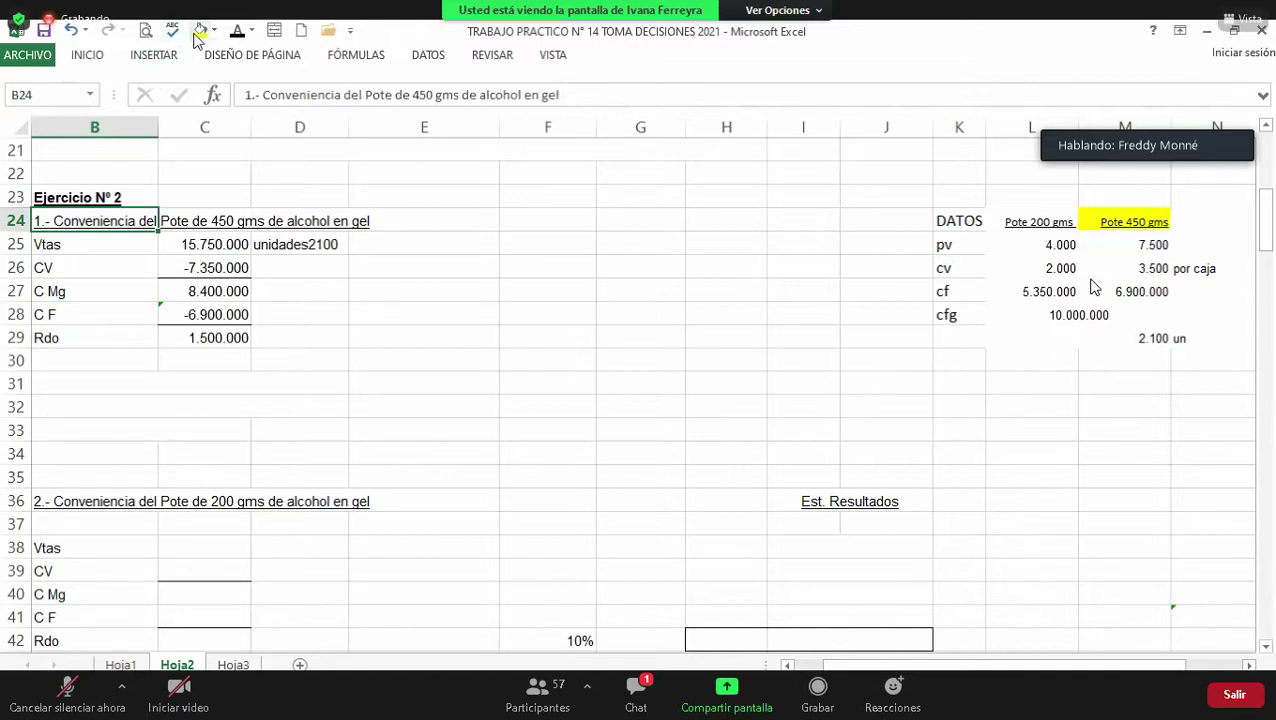
# Step: Highlight the part 1 title in B24 with yellow fill and go down to the conclusion cell B31
pyautogui.click(199, 30)
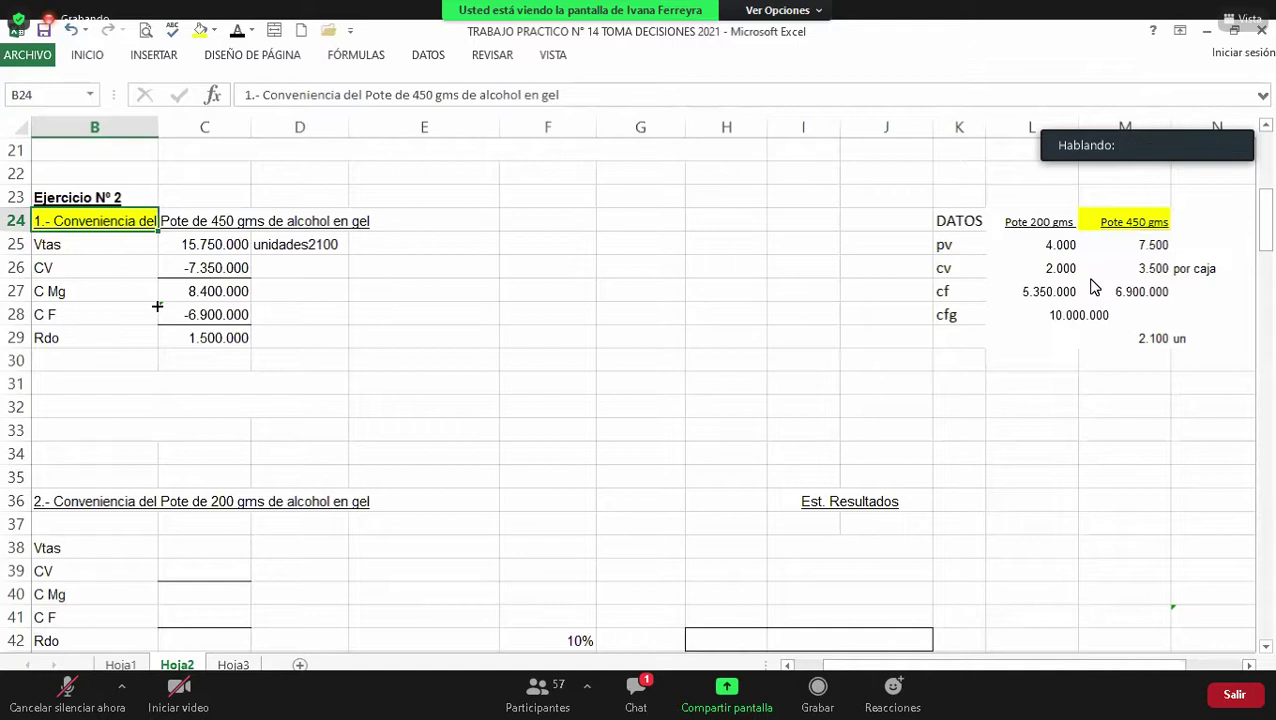
pyautogui.press('Down')
pyautogui.press('Down')
pyautogui.press('Down')
pyautogui.press('Down')
pyautogui.press('Down')
pyautogui.press('Down')
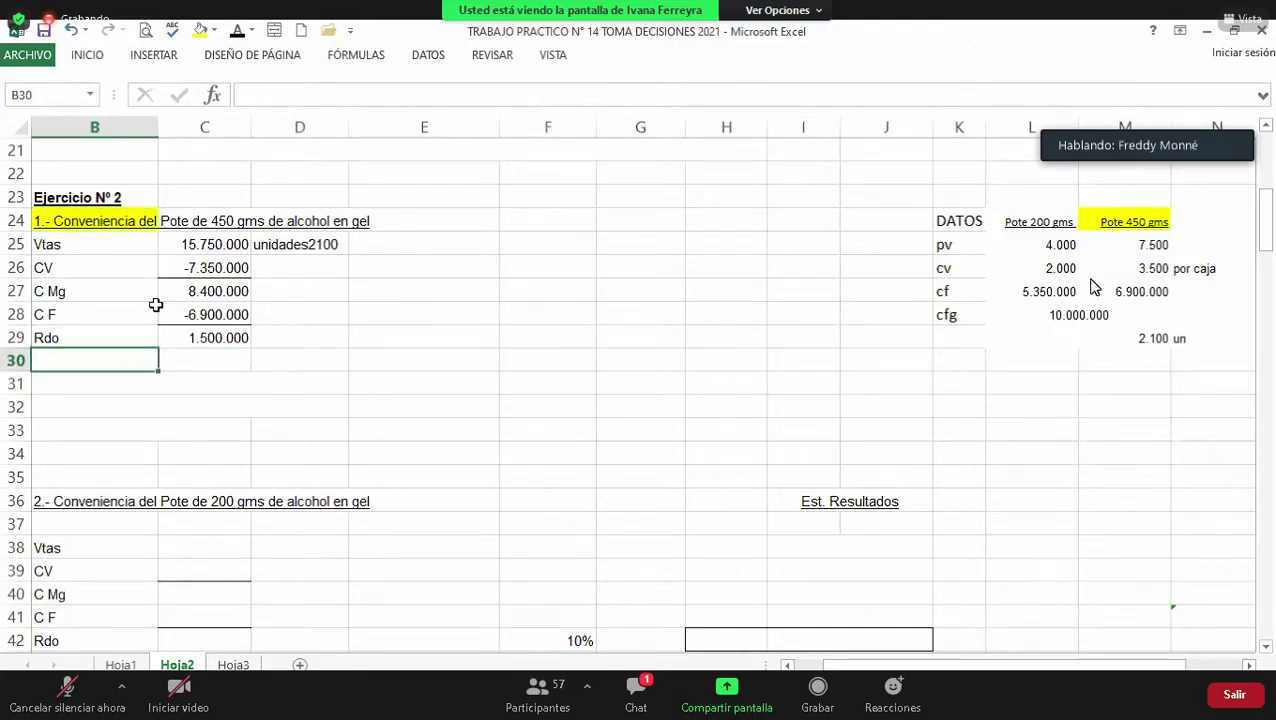
pyautogui.press('Down')
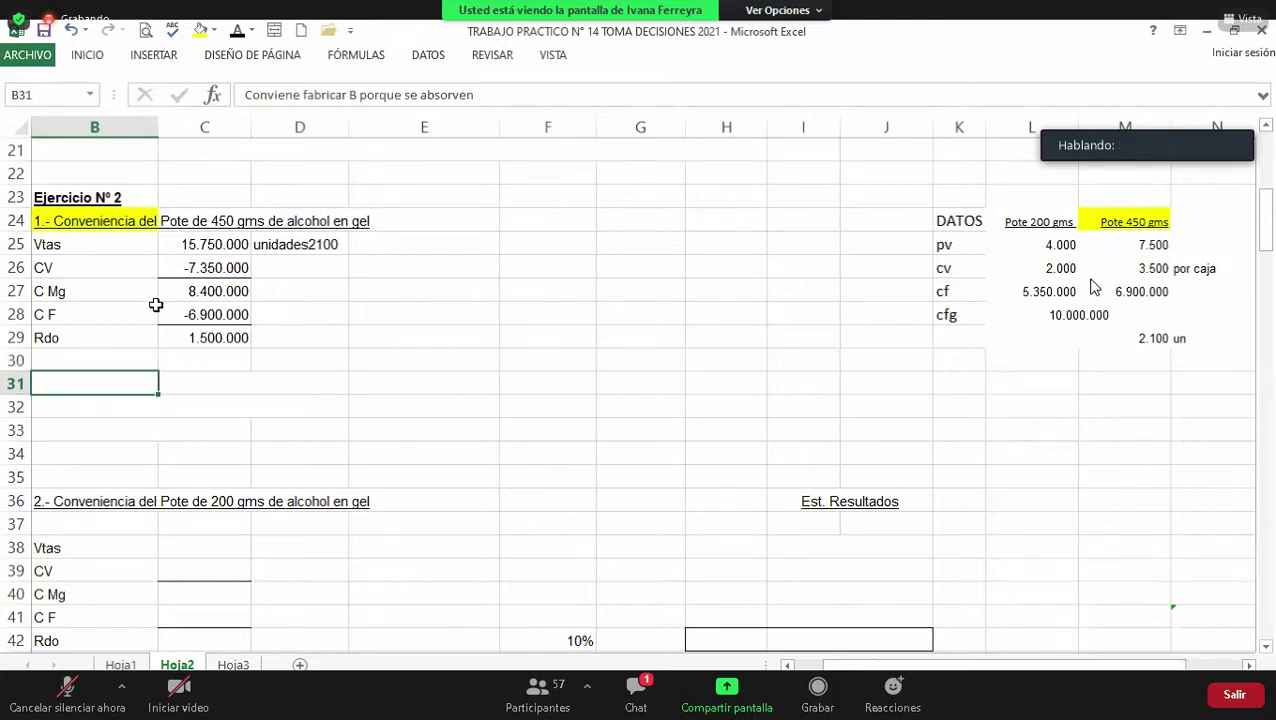
# Step: Check the cells in rows 31 to 34 below the part 1 result
pyautogui.press('Right')
pyautogui.press('Right')
pyautogui.press('Right')
pyautogui.press('Down')
pyautogui.press('Left')
pyautogui.press('Left')
pyautogui.press('Left')
pyautogui.press('Up')
pyautogui.press('Down')
pyautogui.press('Down')
pyautogui.press('Down')
pyautogui.press('Up')
pyautogui.press('Up')
pyautogui.press('Left')
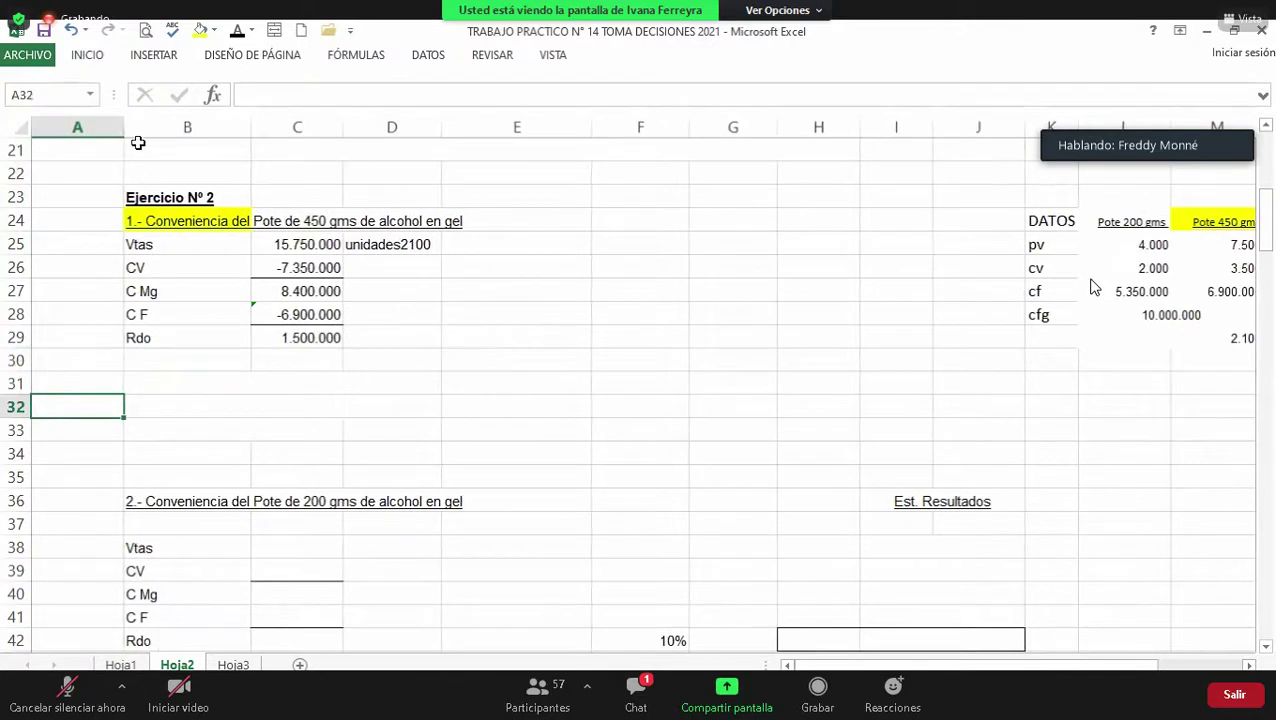
# Step: Narrow column A and hide rows 32 to 35 between parts 1 and 2
pyautogui.moveTo(122, 128); pyautogui.dragTo(76, 135)
pyautogui.click(16, 406)
pyautogui.moveTo(18, 443); pyautogui.dragTo(18, 454)
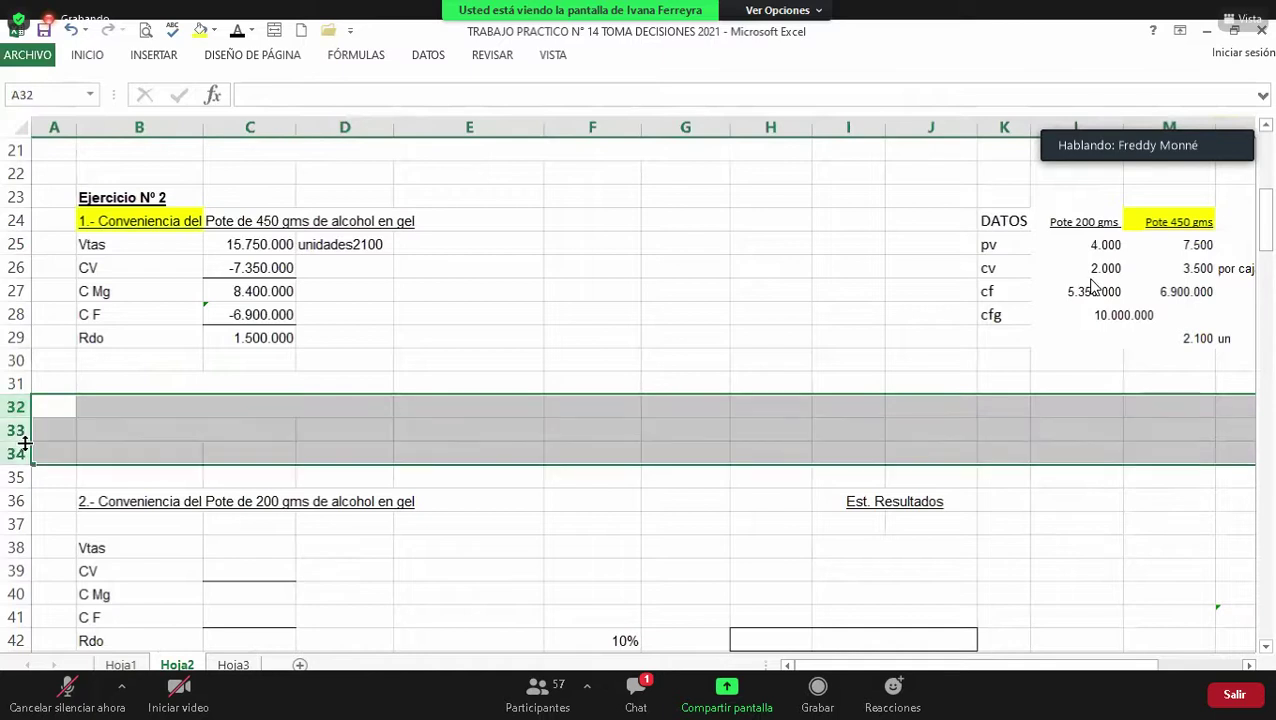
pyautogui.rightClick(150, 430)
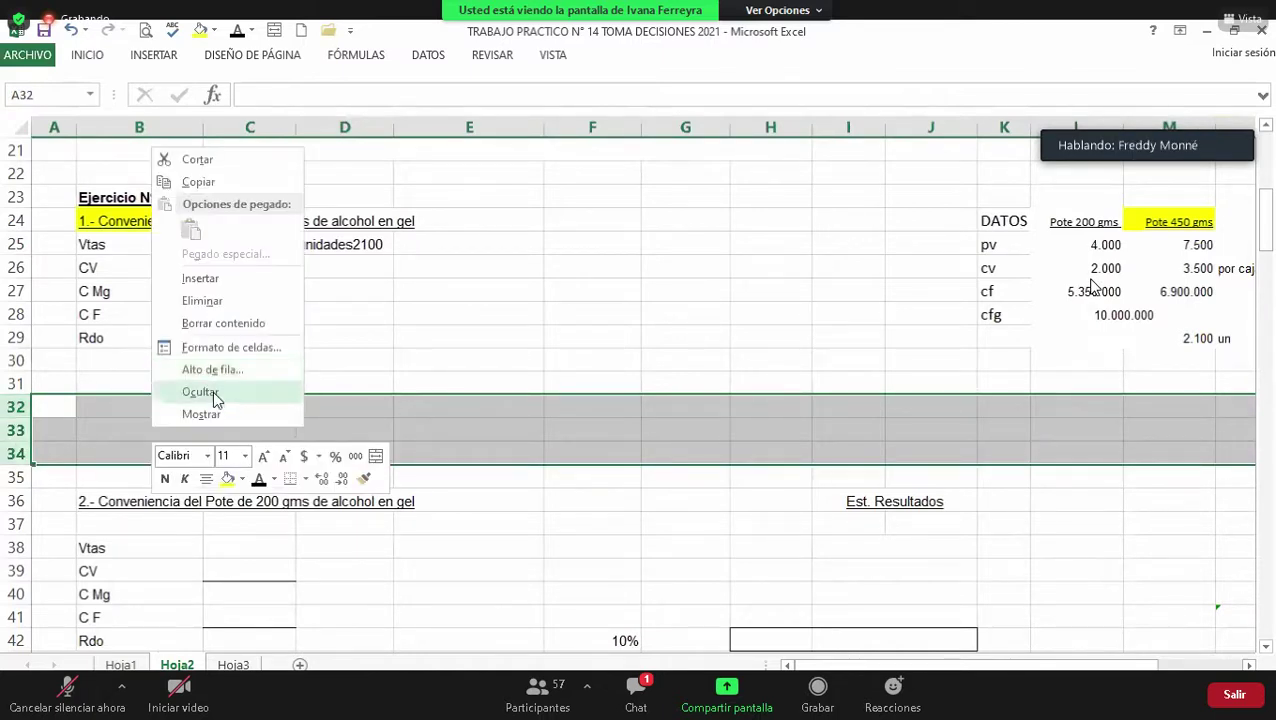
pyautogui.click(212, 391)
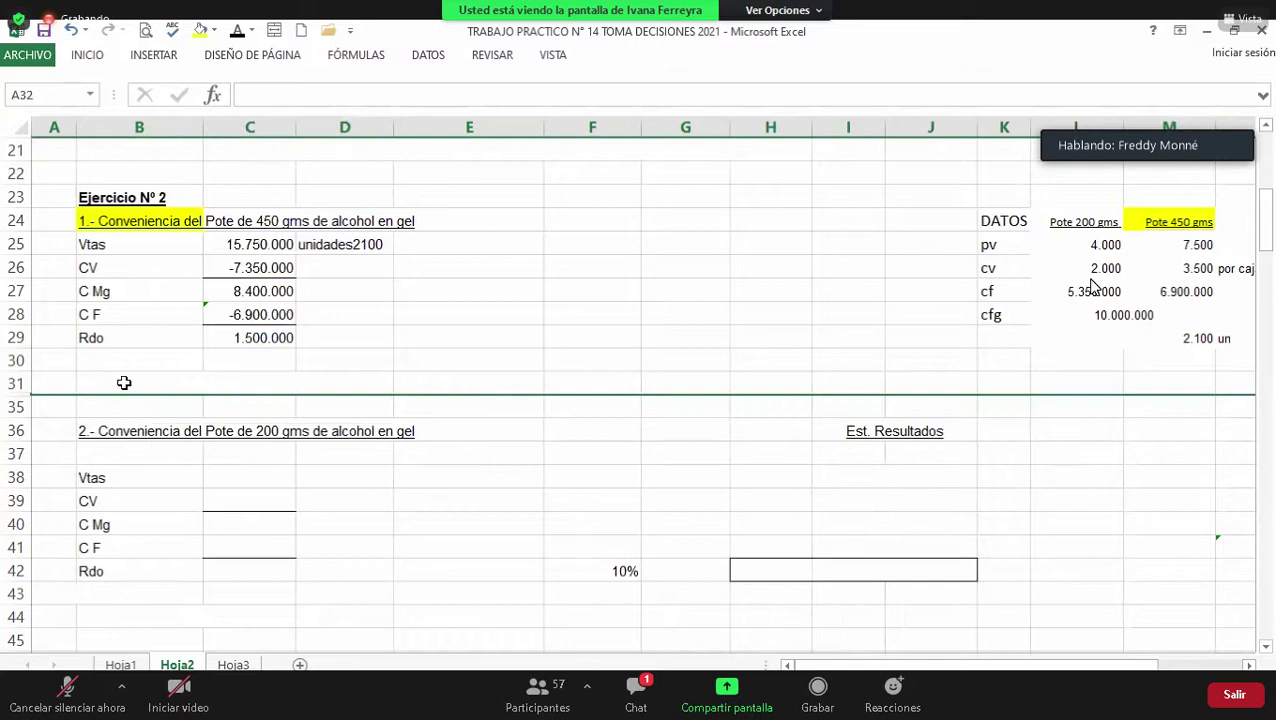
pyautogui.rightClick(14, 408)
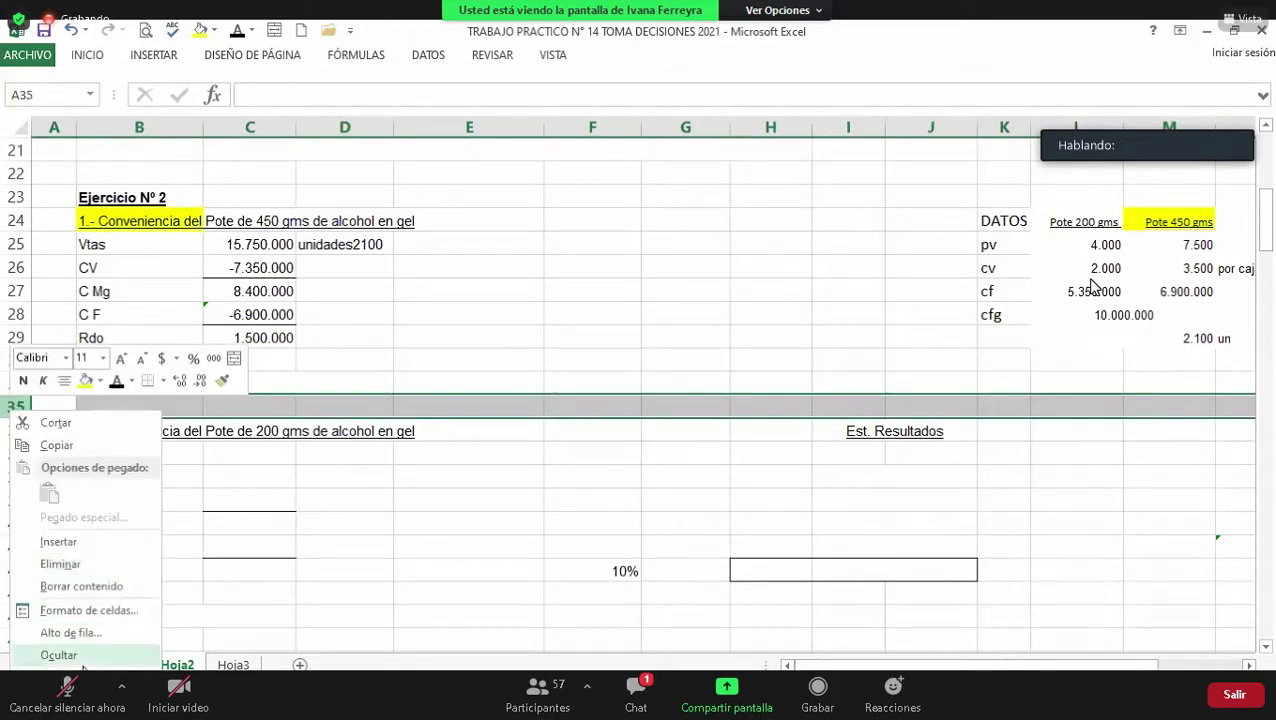
pyautogui.click(82, 657)
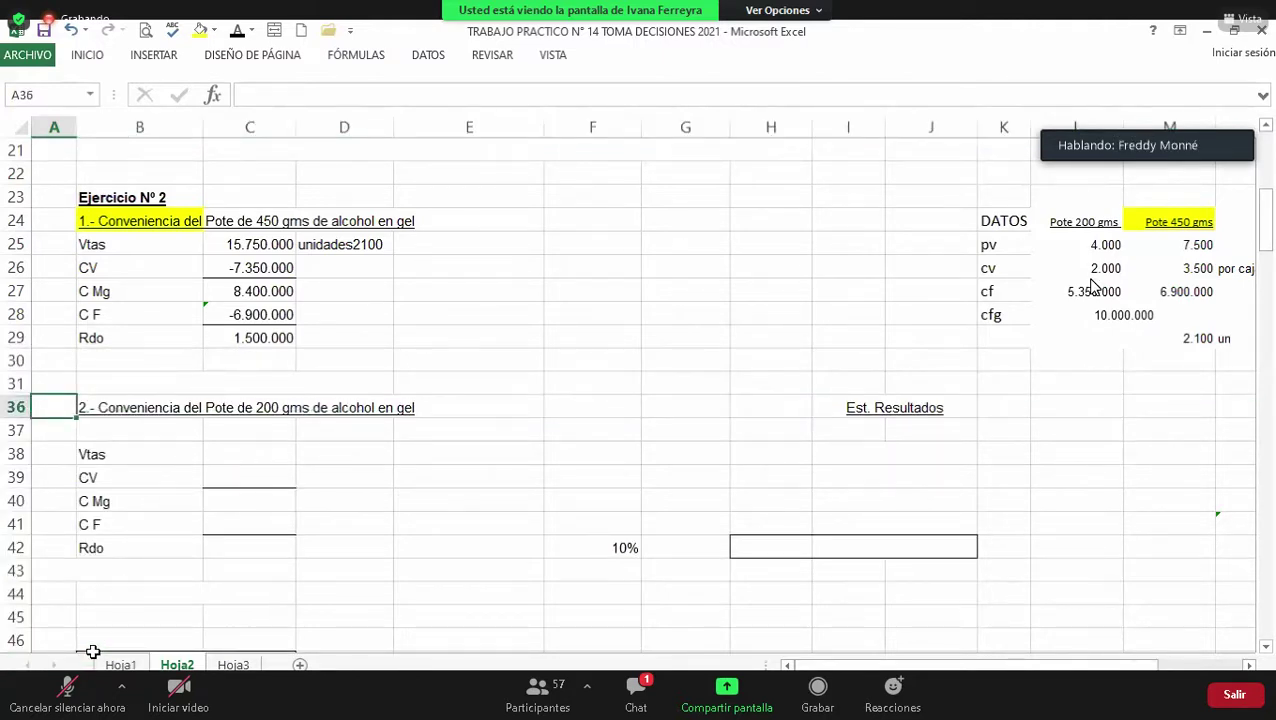
# Step: Go from the part 2 title in B36 back up to the part 1 C F amount in C28
pyautogui.press('Right')
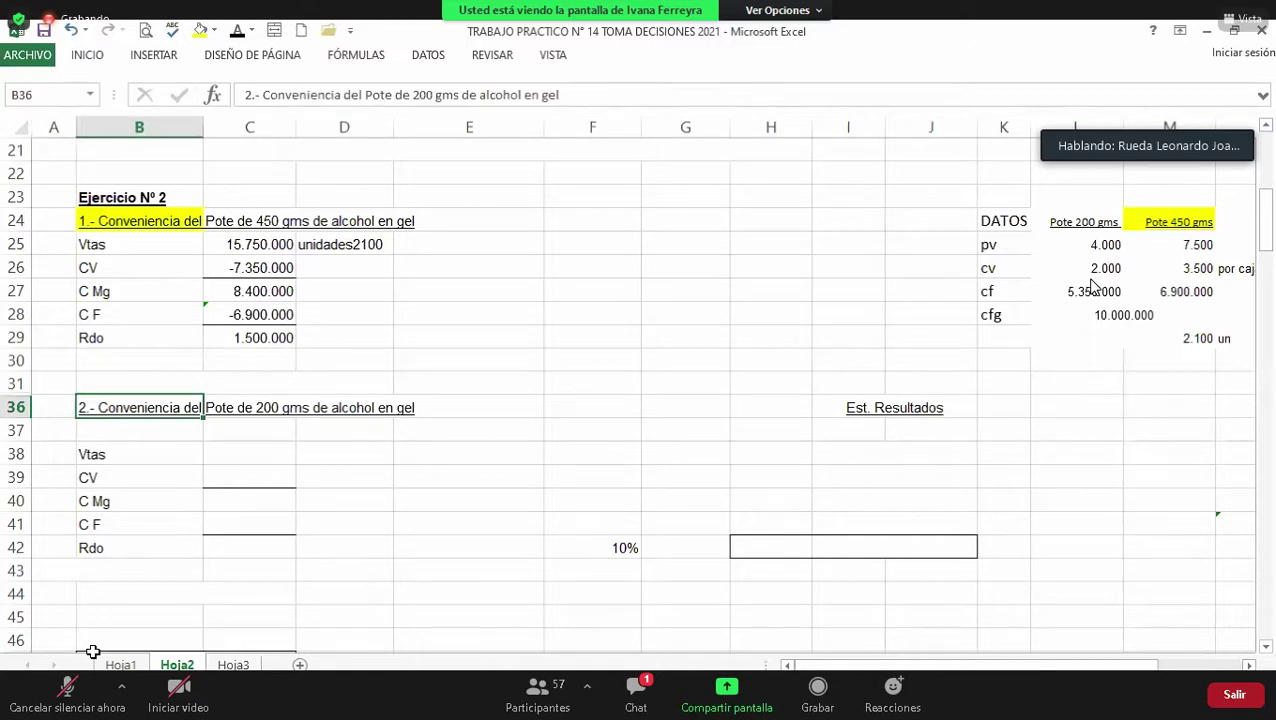
pyautogui.press('Up')
pyautogui.press('Up')
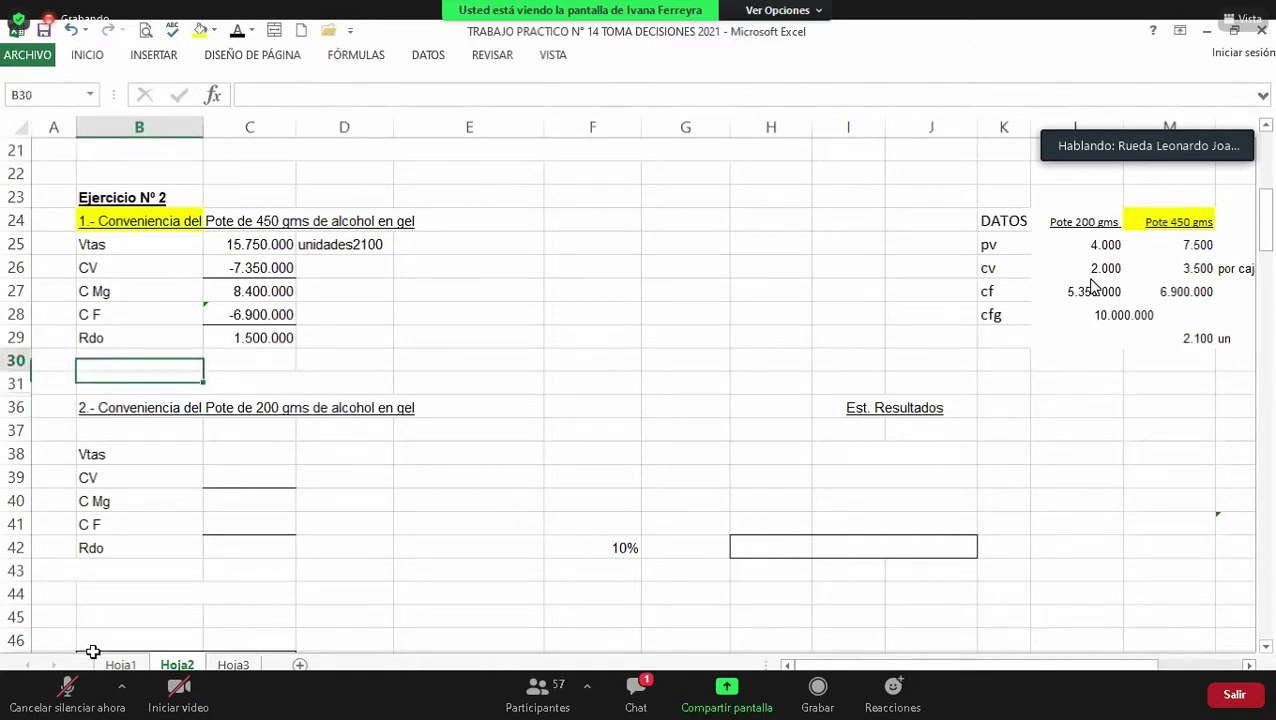
pyautogui.press('Down')
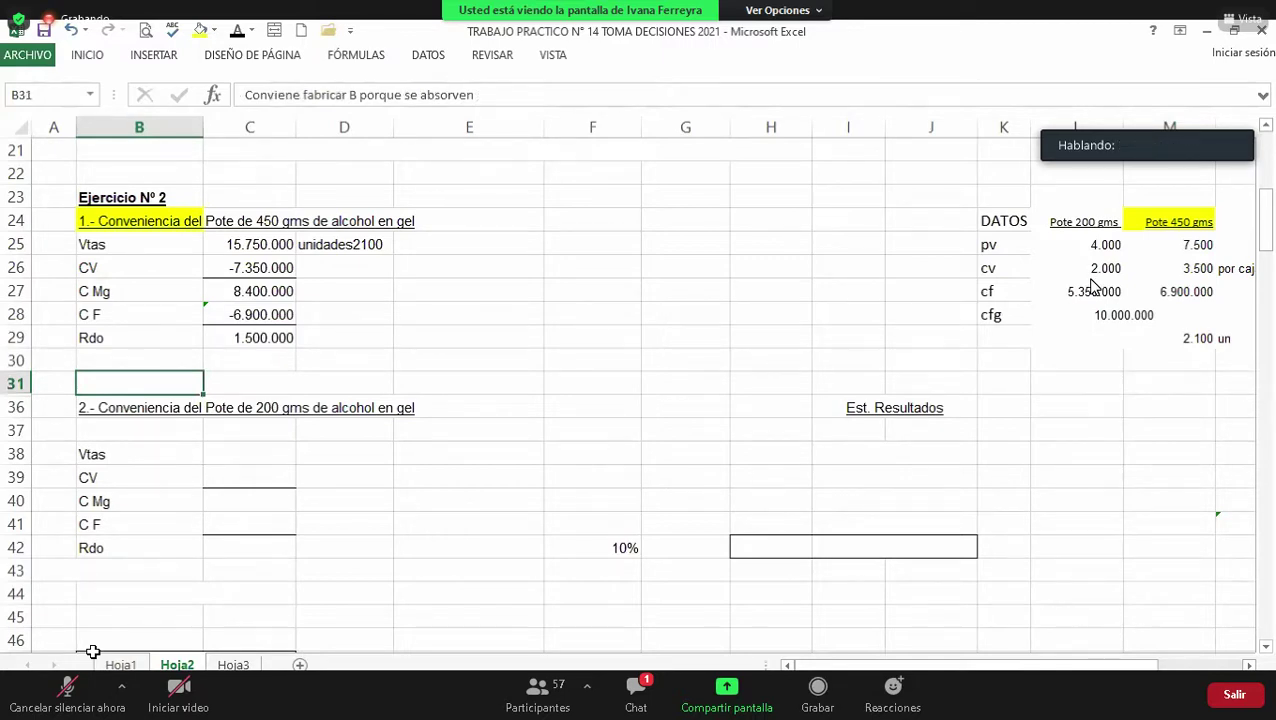
pyautogui.press('Up')
pyautogui.press('Up')
pyautogui.press('Up')
pyautogui.press('Right')
pyautogui.press('Right')
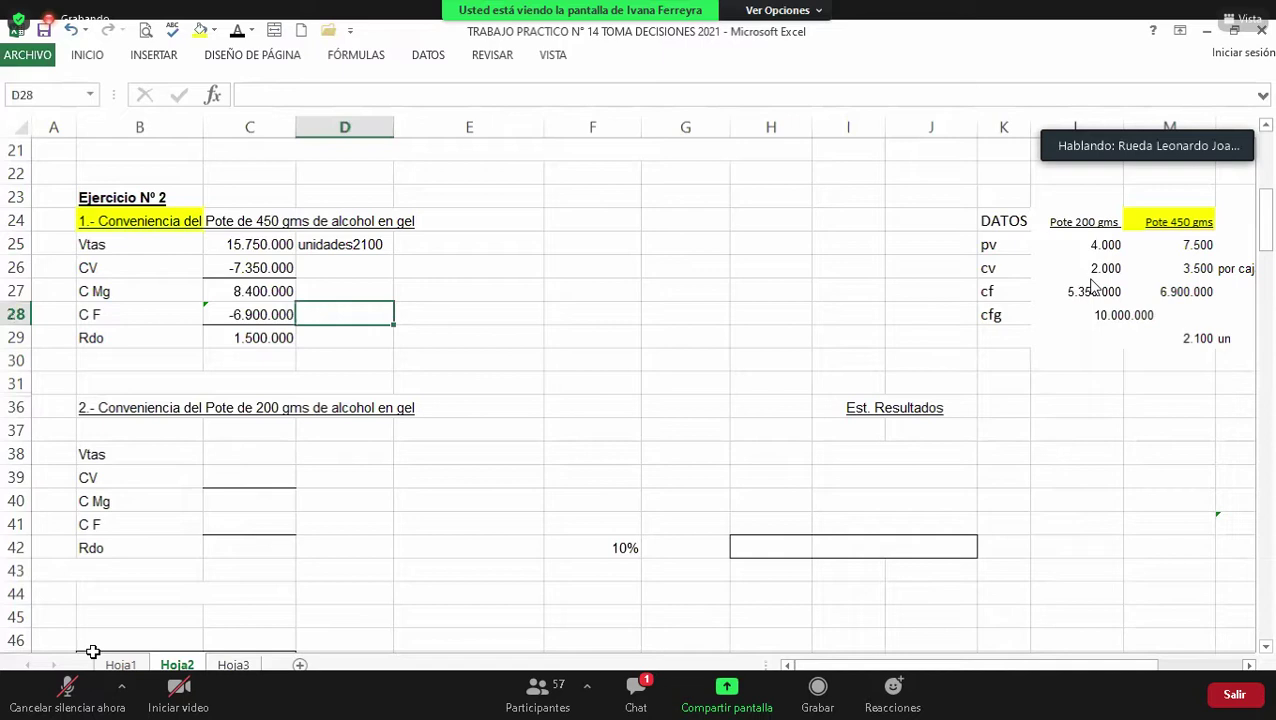
pyautogui.press('Left')
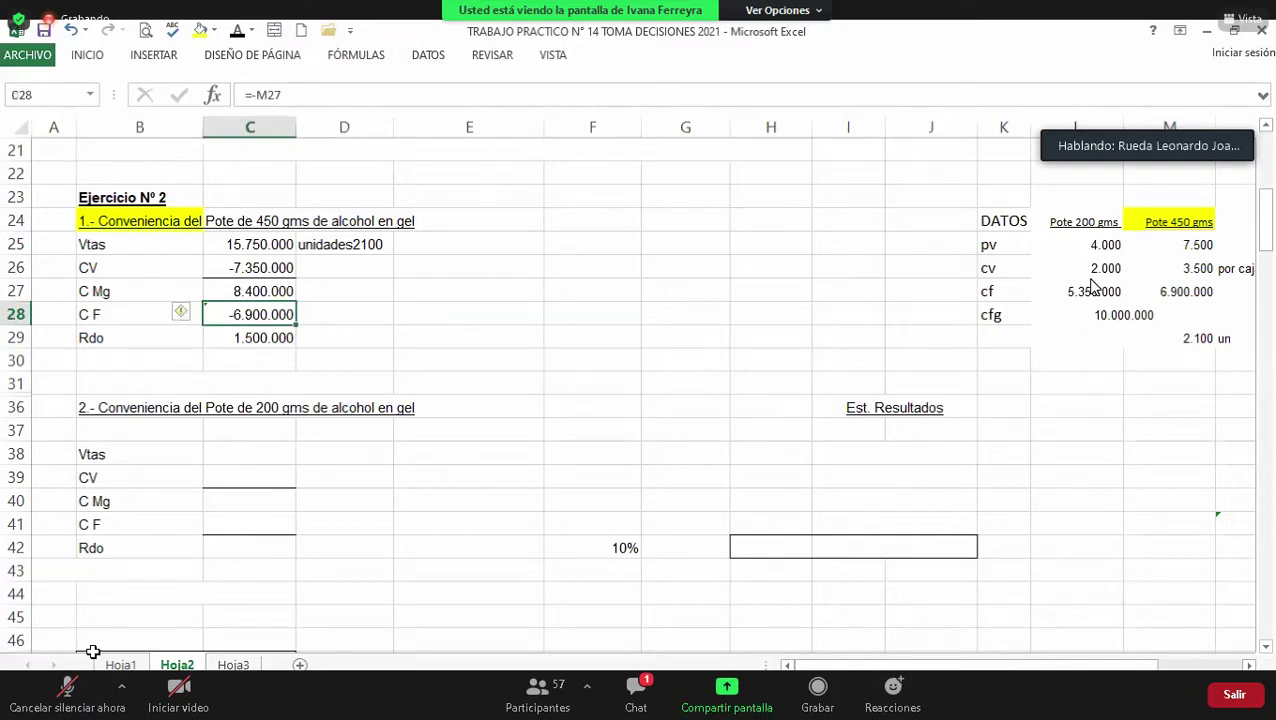
pyautogui.press('Right')
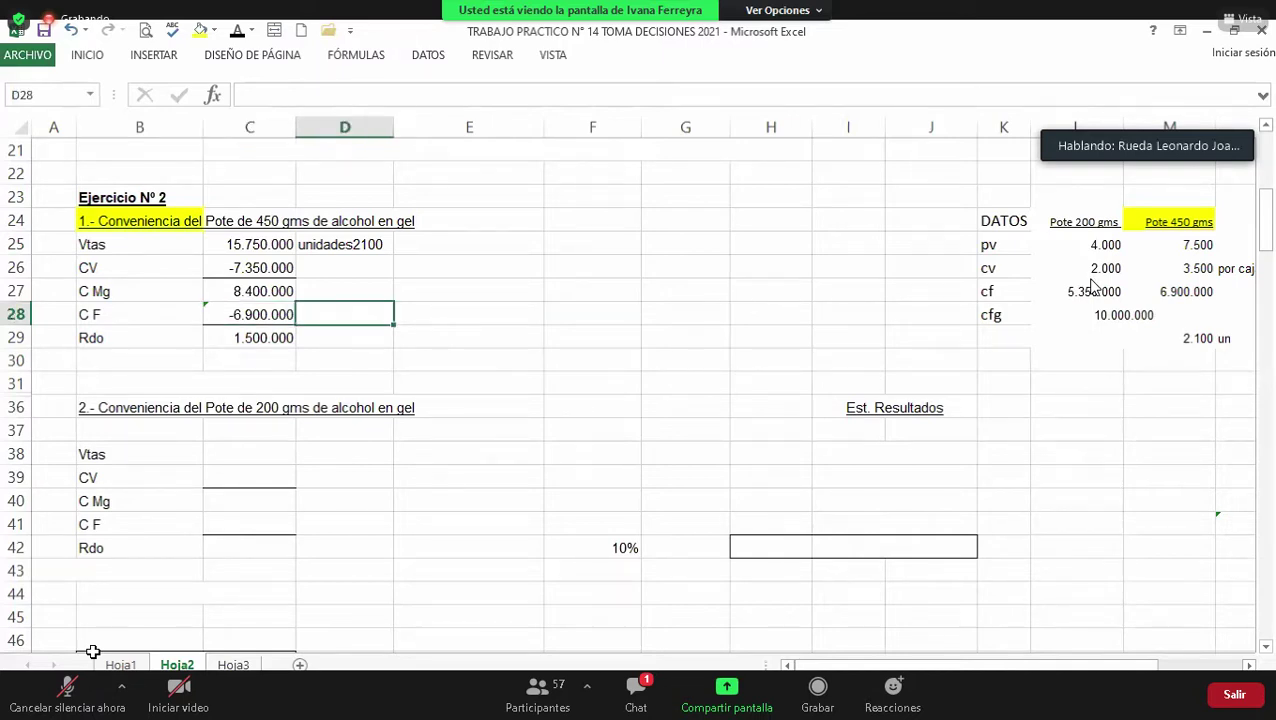
pyautogui.write('-')
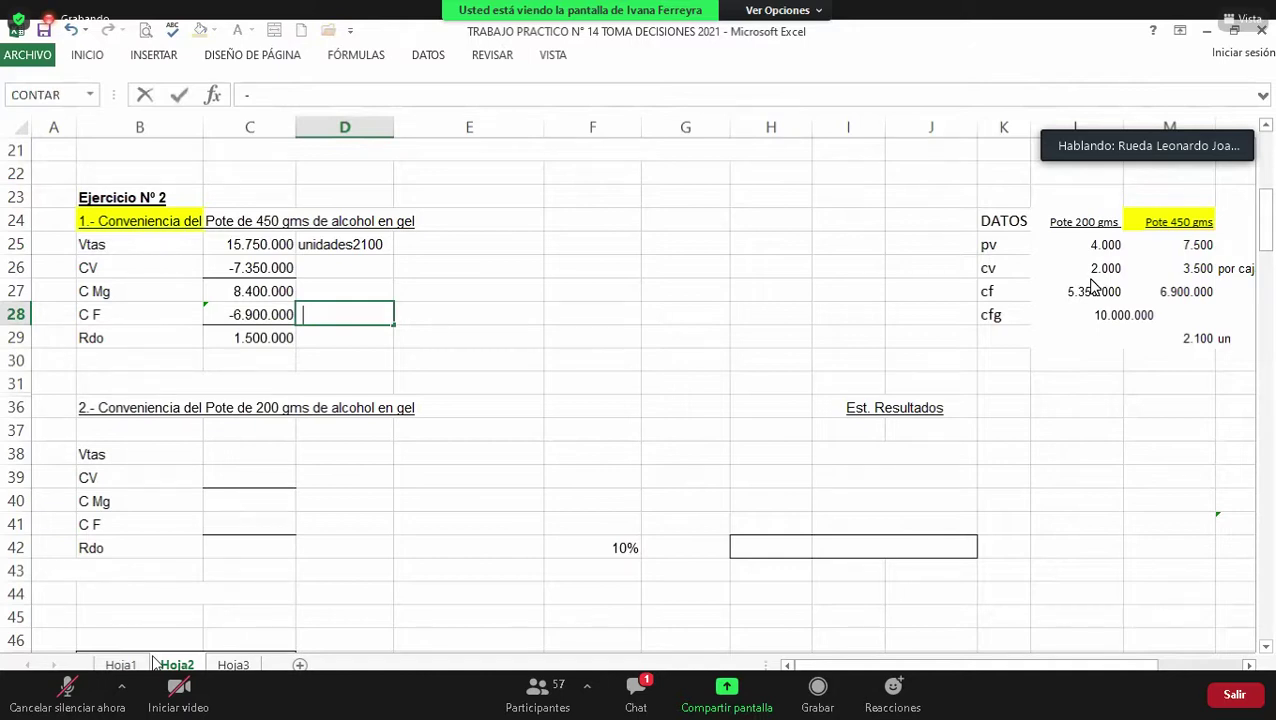
pyautogui.press('Escape')
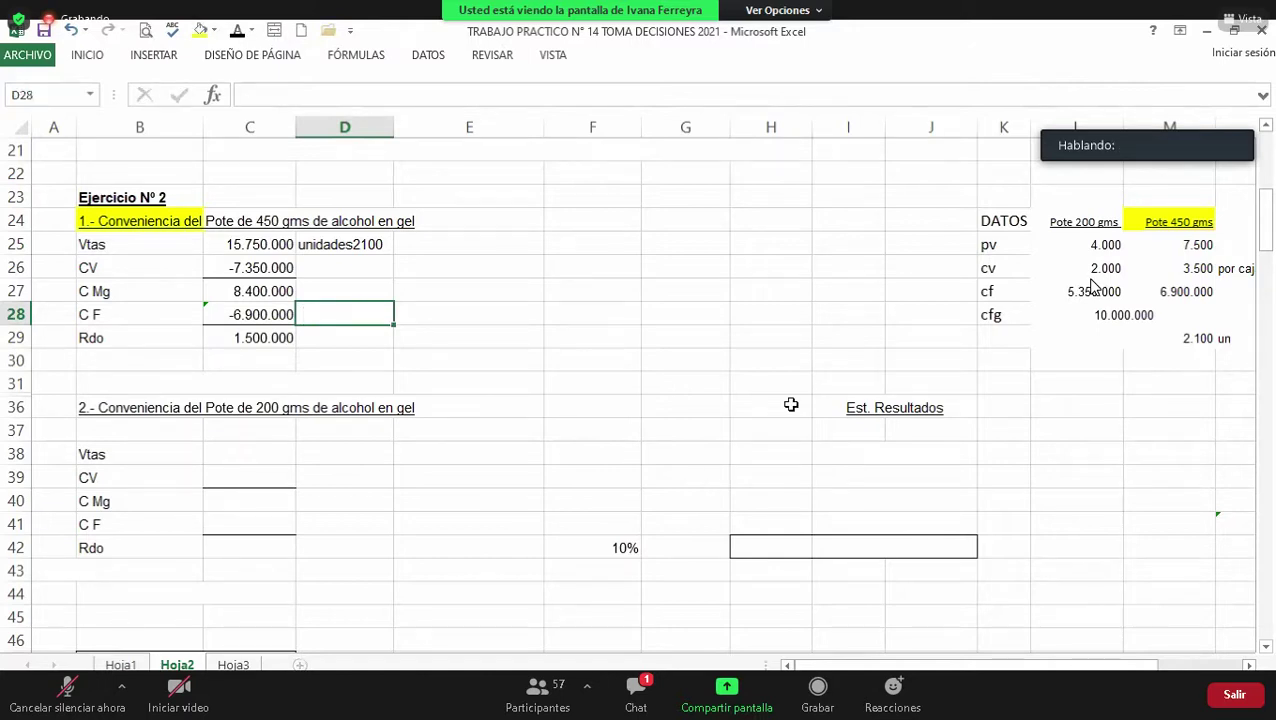
pyautogui.press('Left')
pyautogui.press('Right')
pyautogui.press('Down')
pyautogui.press('Up')
pyautogui.press('Right')
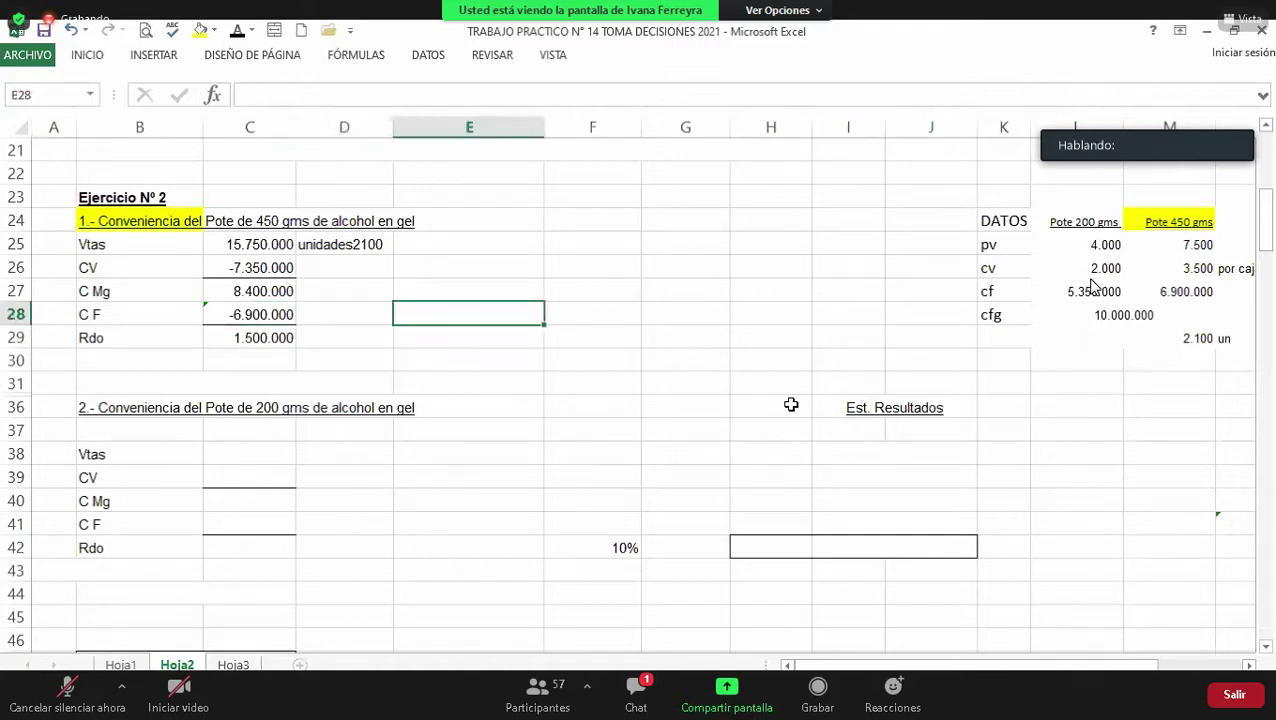
pyautogui.press('Down')
pyautogui.press('Left')
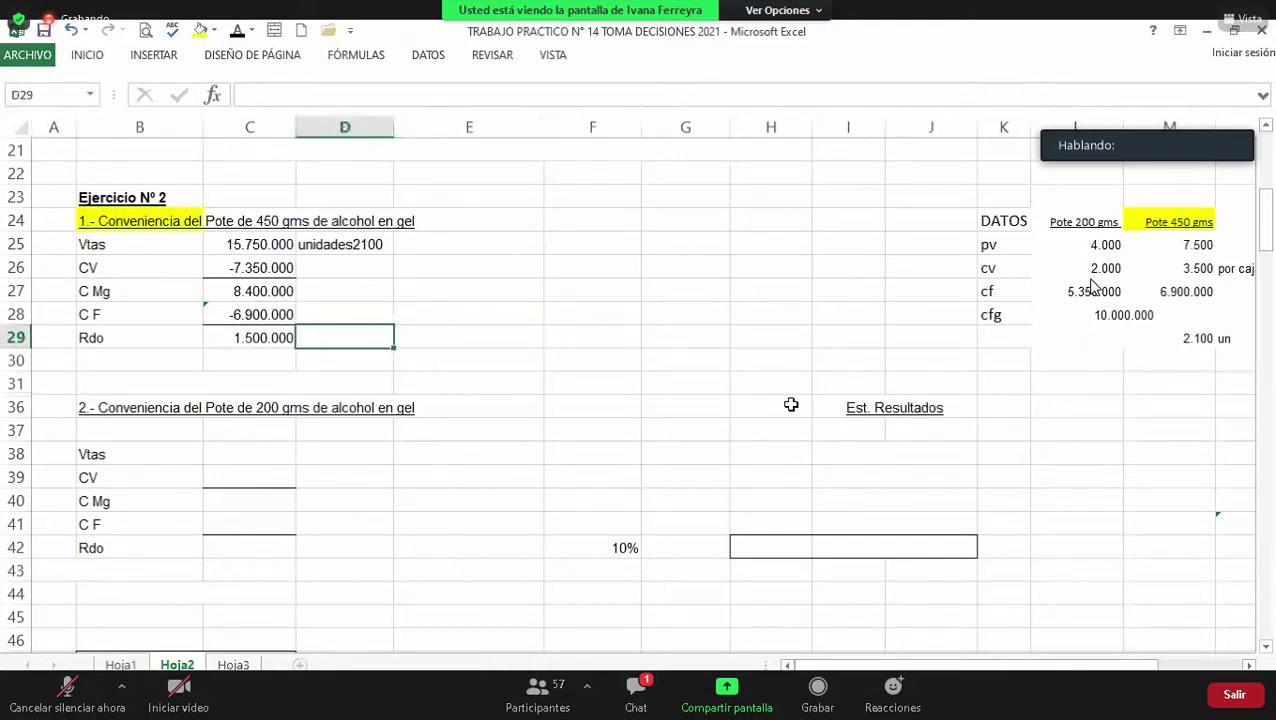
# Step: Add both pots' cf values as a negative total in J27 with the formula -L27-M27
pyautogui.press('Right')
pyautogui.press('Right')
pyautogui.press('Right')
pyautogui.press('Right')
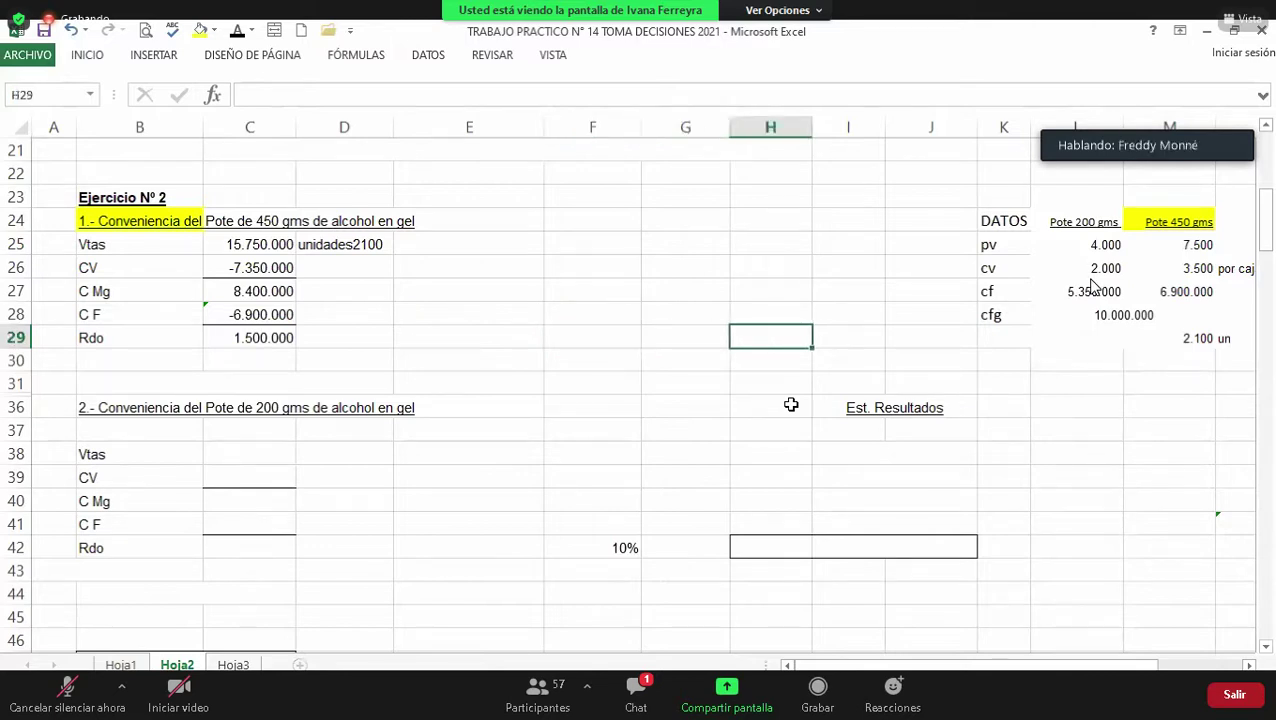
pyautogui.press('Right')
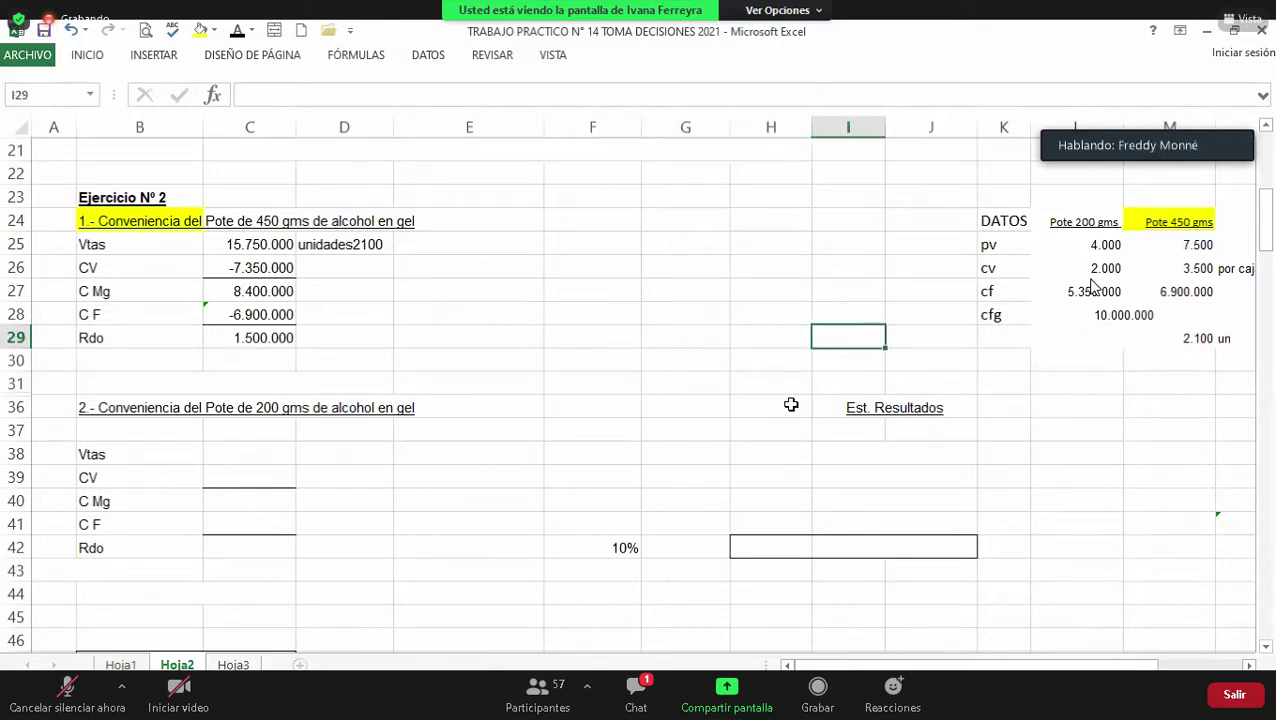
pyautogui.press('Up')
pyautogui.press('Up')
pyautogui.press('Right')
pyautogui.write('+')
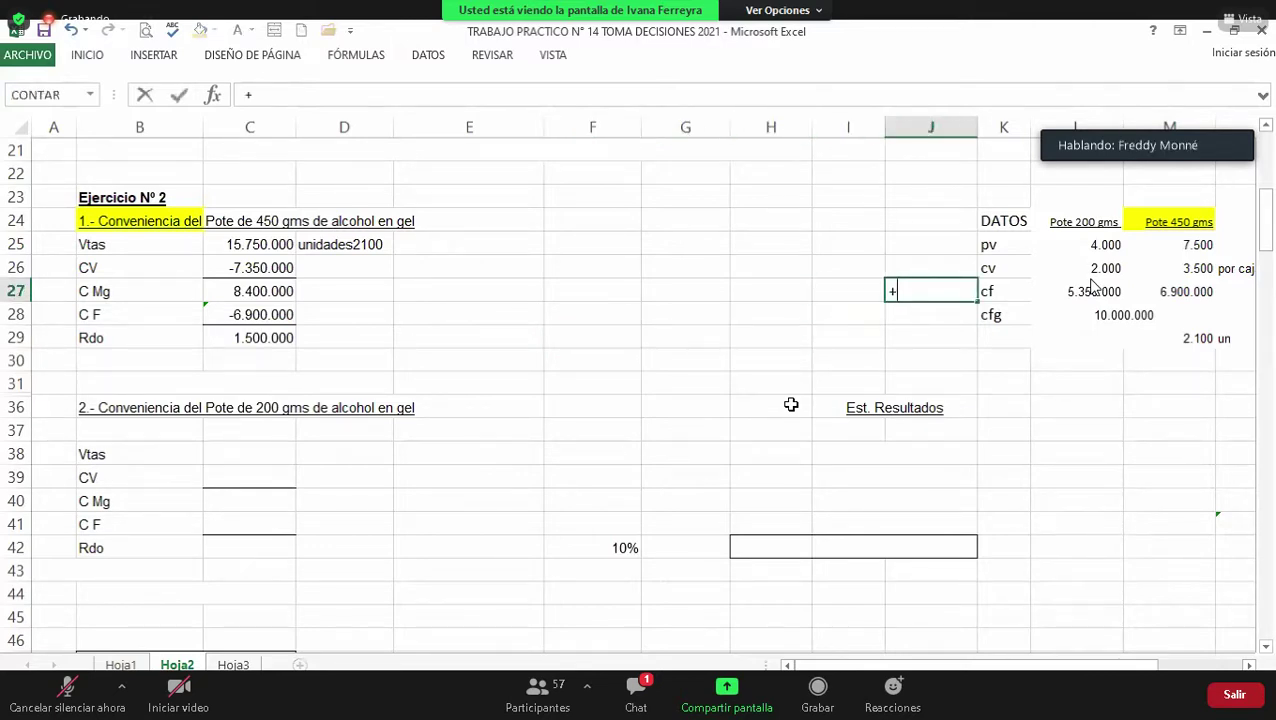
pyautogui.press('BackSpace')
pyautogui.write('-')
pyautogui.click(1091, 285)
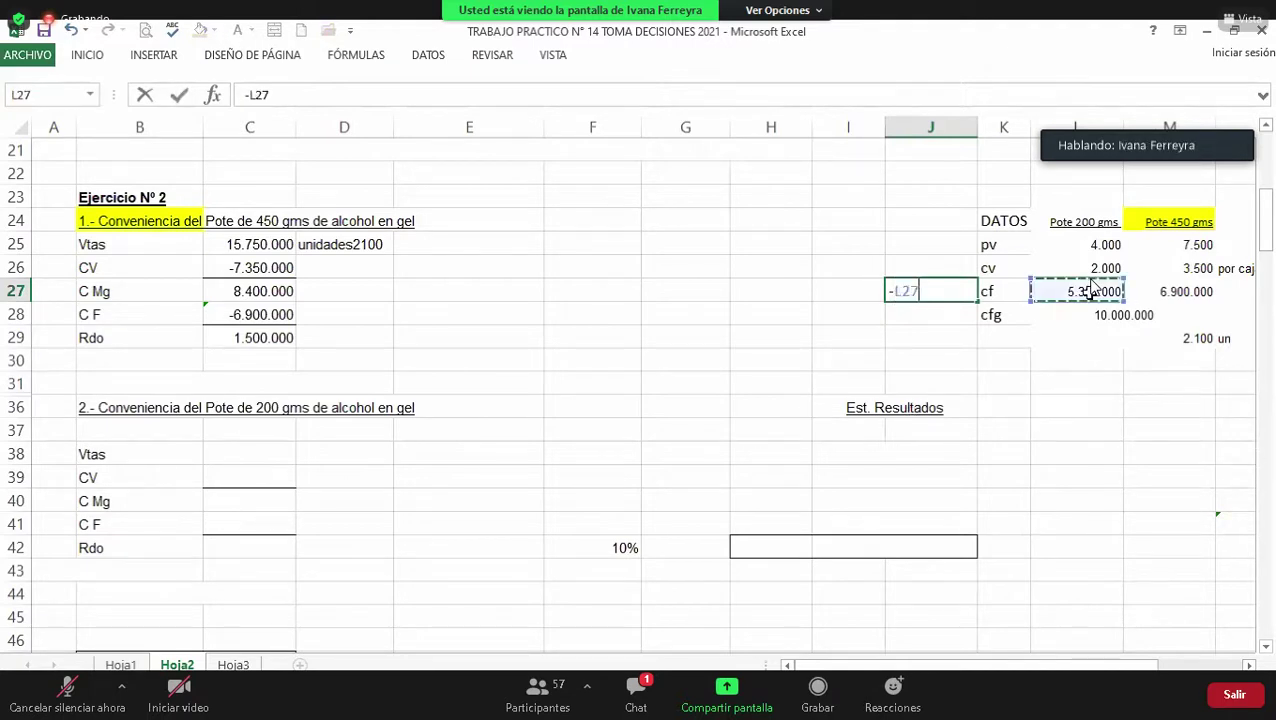
pyautogui.write('-')
pyautogui.click(1150, 292)
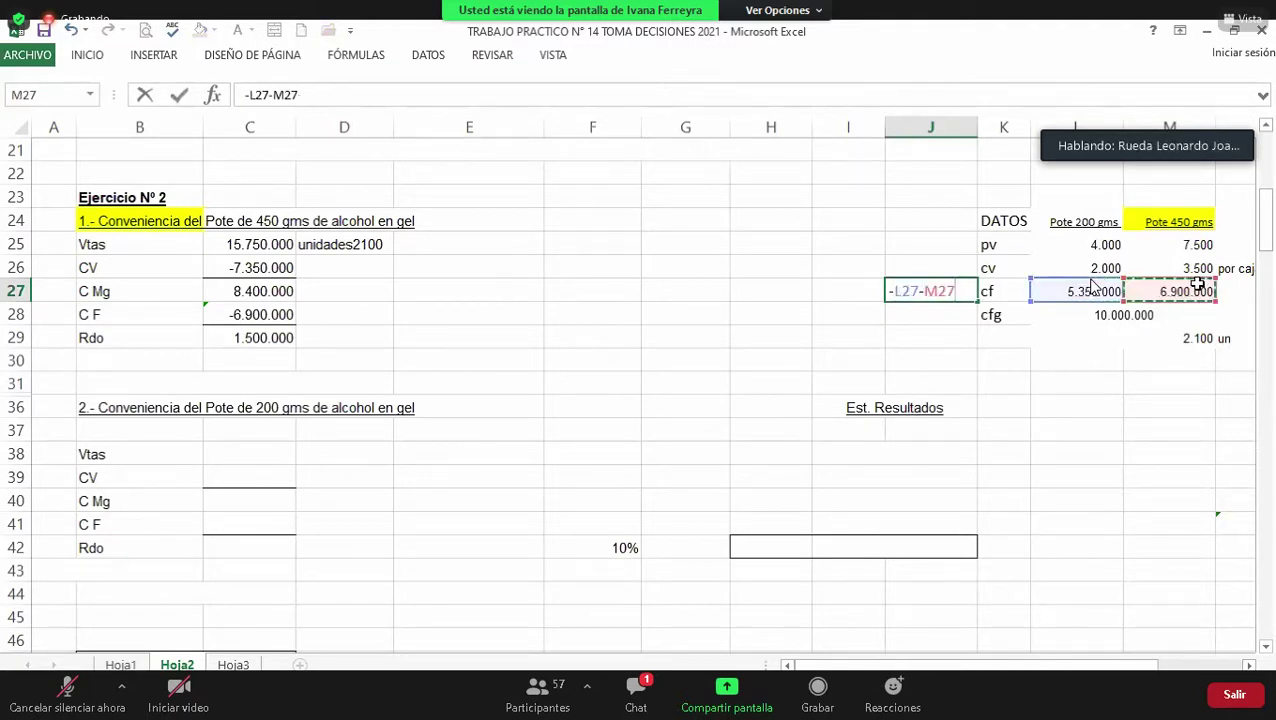
pyautogui.press('Return')
# Step: Compare the part 1 C F row with the combined fixed costs in J27
pyautogui.hotkey('ctrl', 'Left')
pyautogui.press('Right')
pyautogui.press('Right')
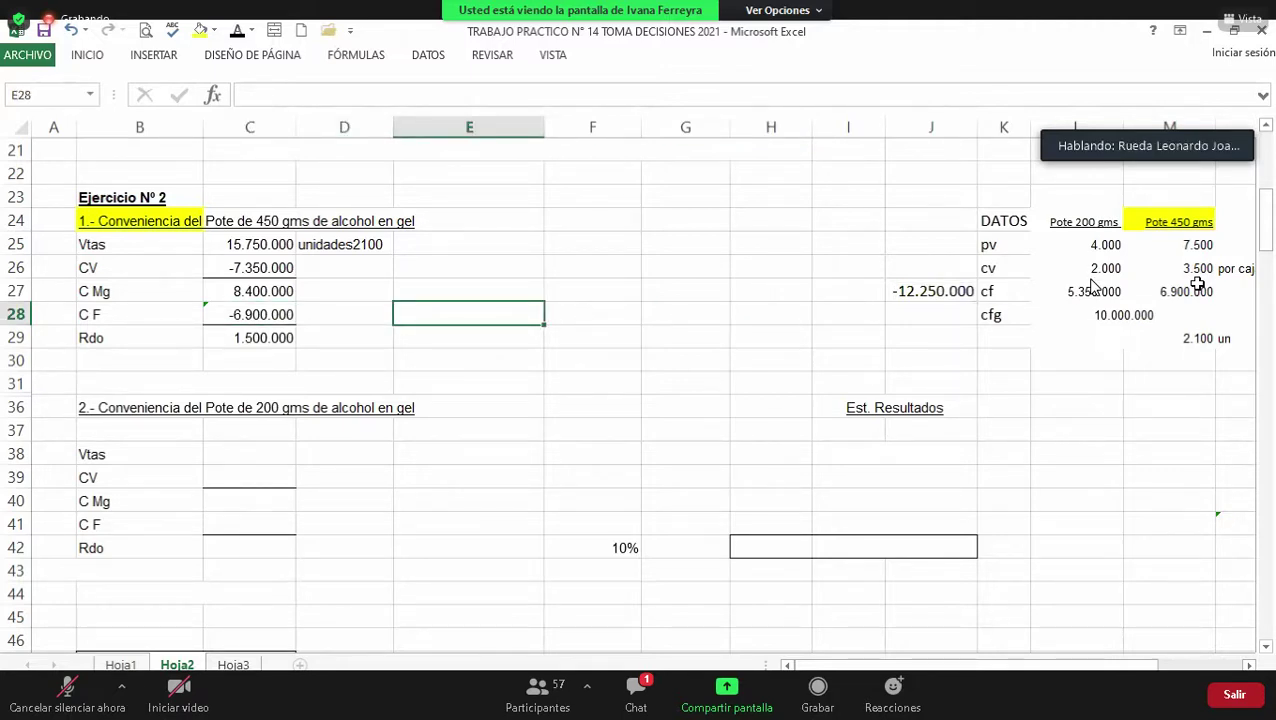
pyautogui.press('Down')
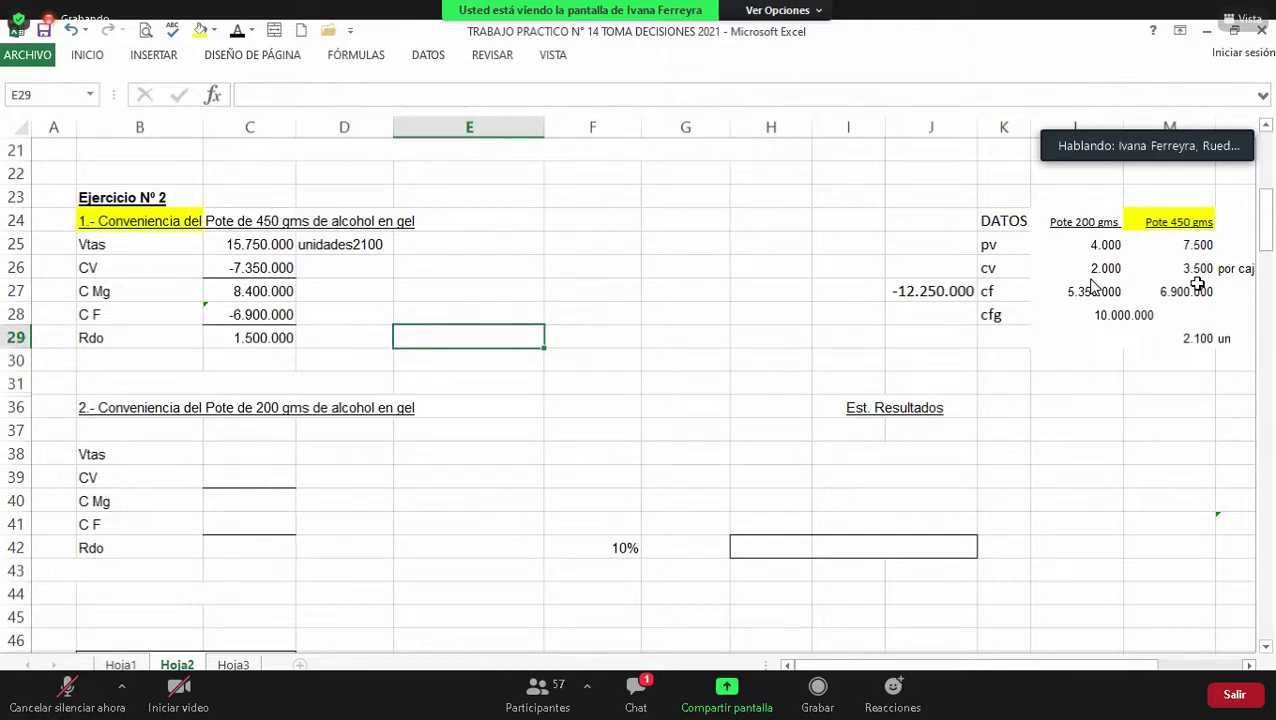
pyautogui.press('Up')
pyautogui.press('Up')
pyautogui.press('Right')
pyautogui.press('Right')
pyautogui.press('Right')
pyautogui.press('Right')
pyautogui.press('Right')
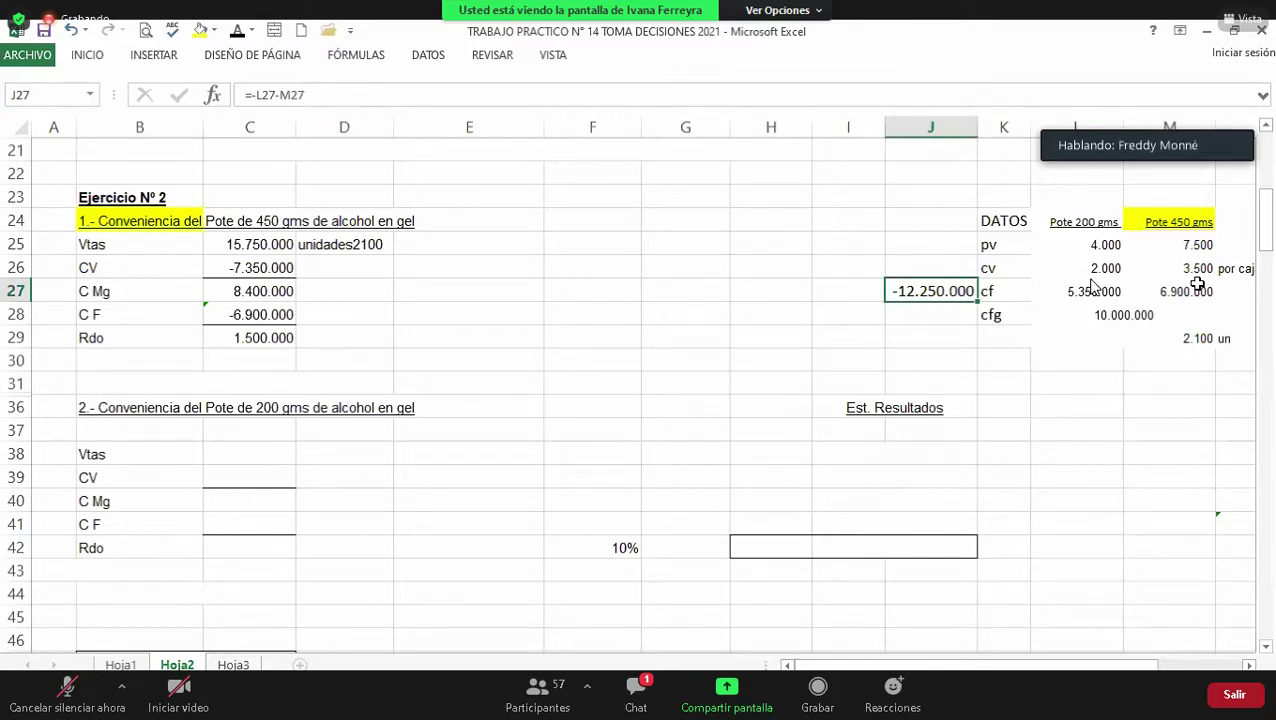
pyautogui.press('Down')
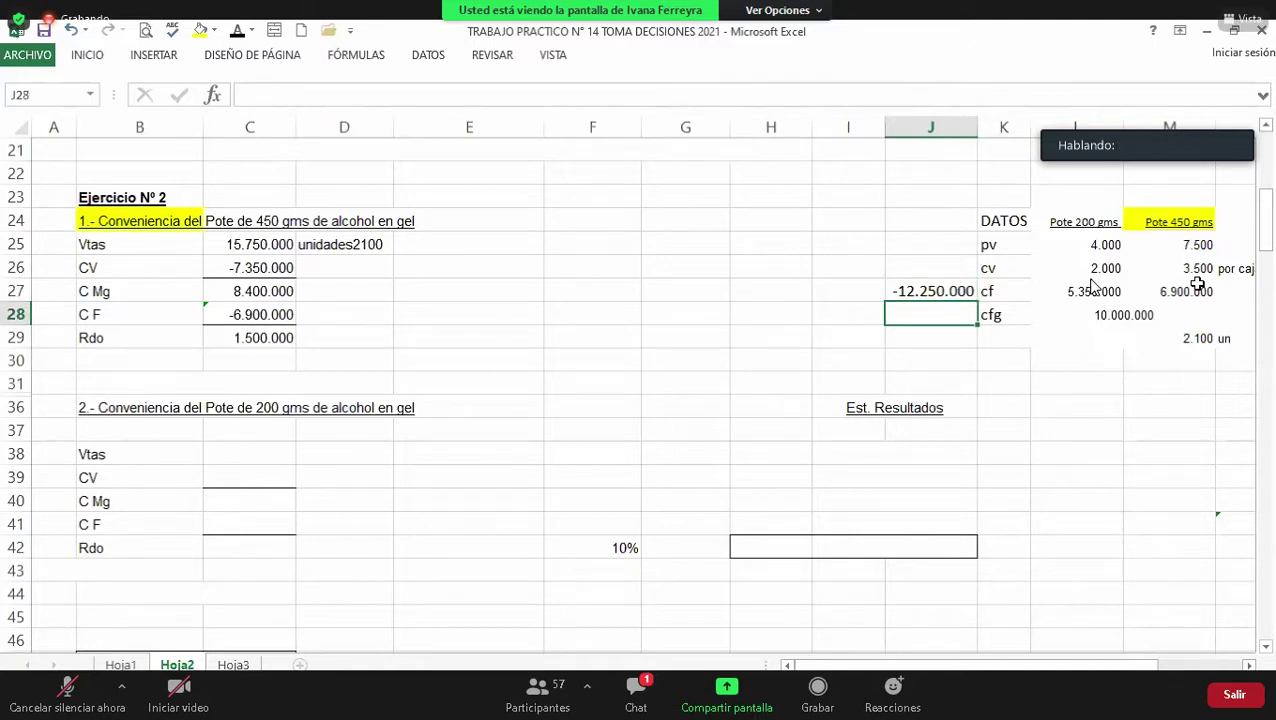
# Step: Return to part 1 and point out its Rdo amount in C29 and C Mg amount in C27
pyautogui.press('Up')
pyautogui.press('Left')
pyautogui.press('Left')
pyautogui.press('Left')
pyautogui.press('Left')
pyautogui.press('Left')
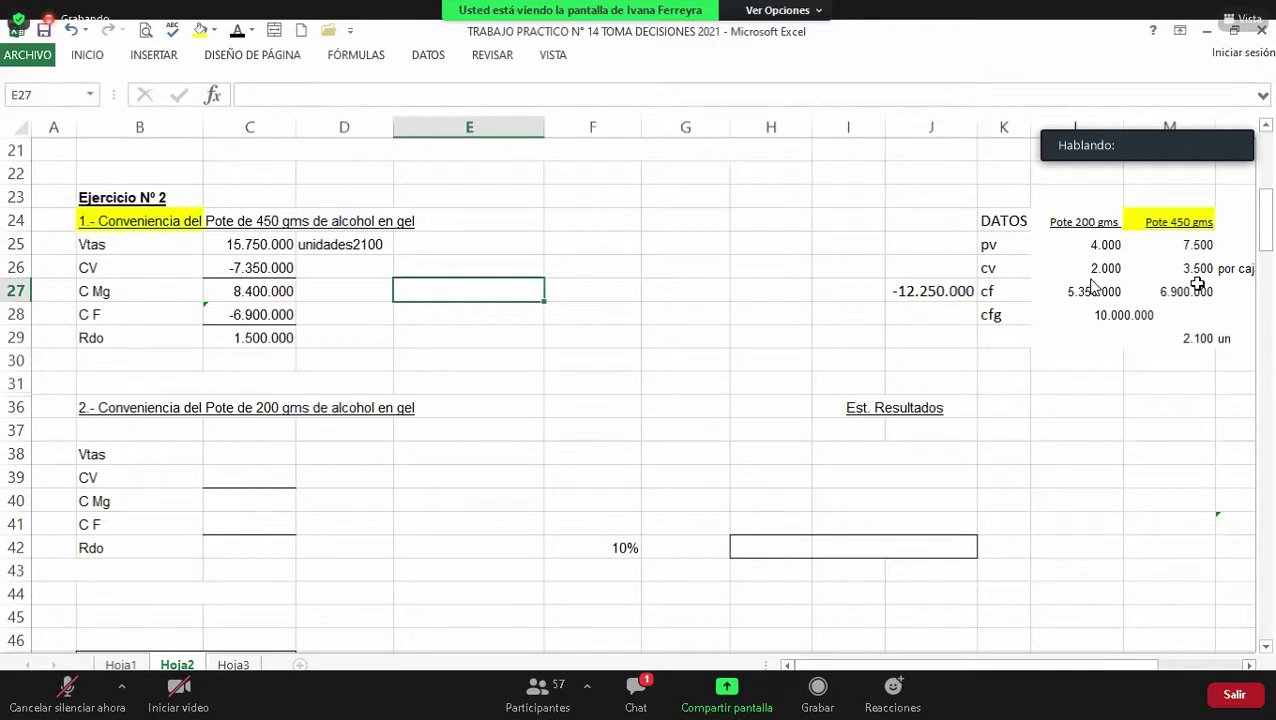
pyautogui.press('Left')
pyautogui.press('Left')
pyautogui.press('Down')
pyautogui.press('Down')
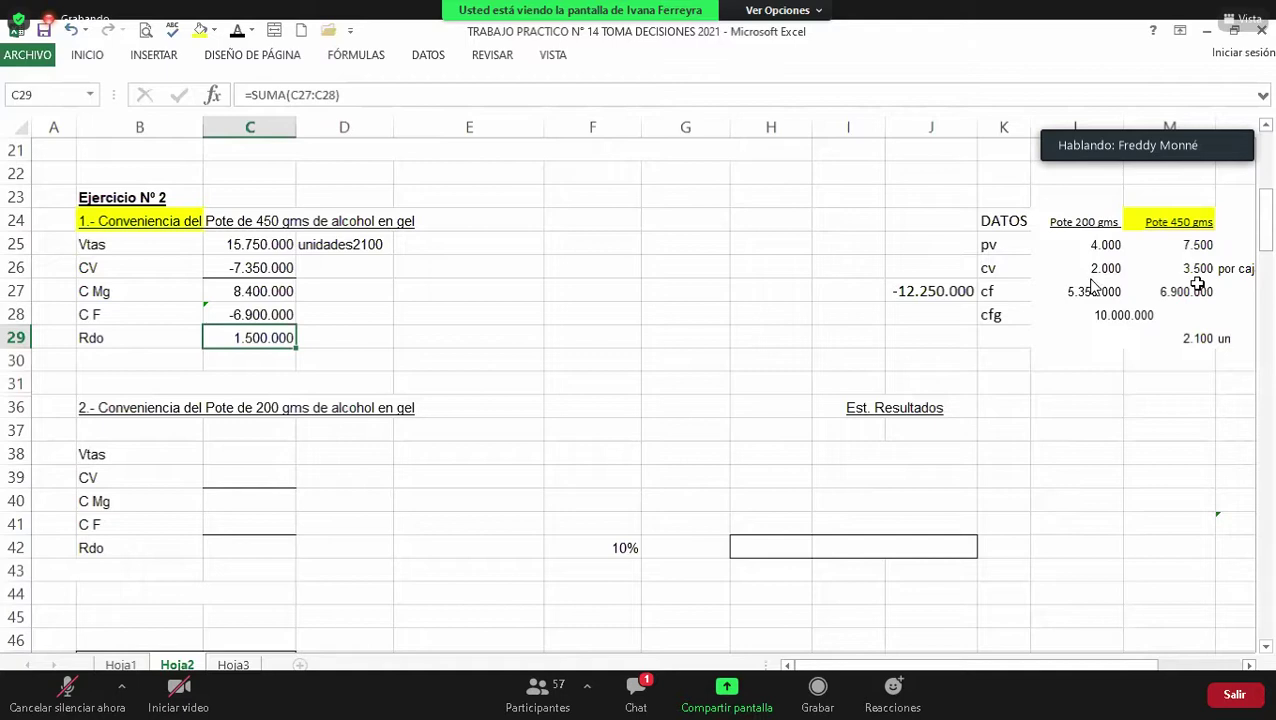
pyautogui.press('Up')
pyautogui.press('Up')
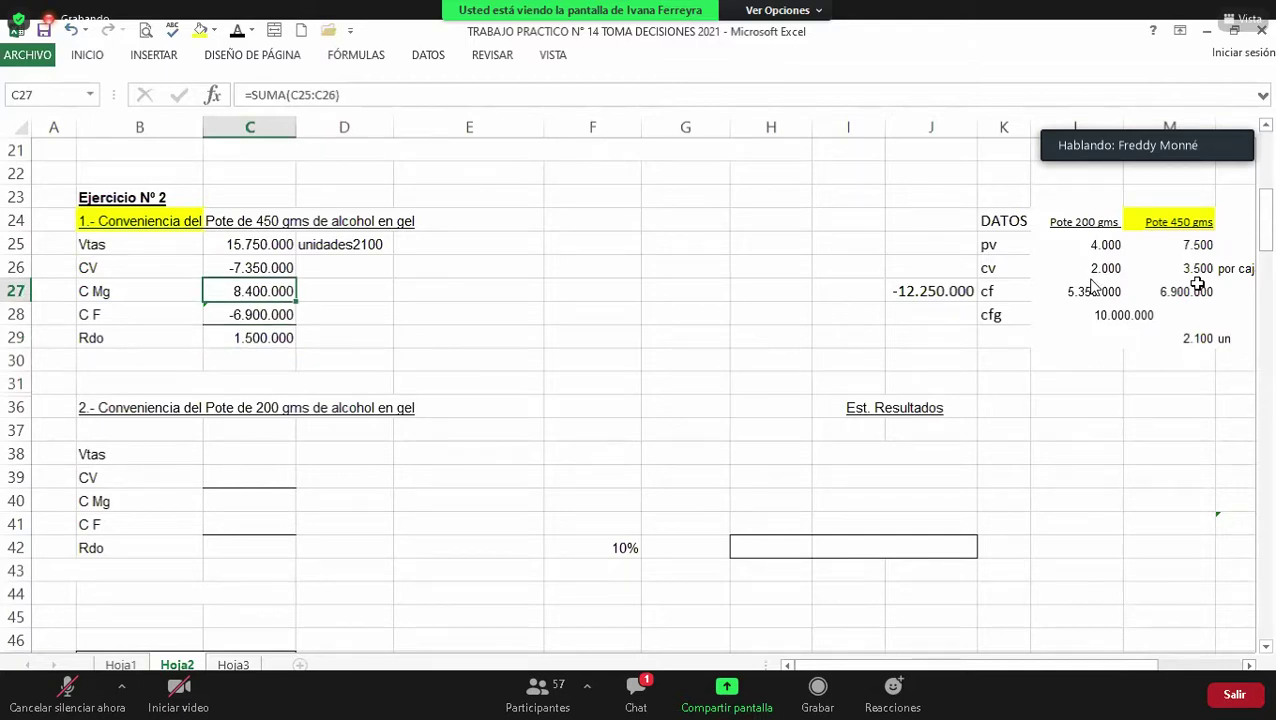
# Step: Go down from the part 1 amounts to the Vtas cell C38 of part 2
pyautogui.press('Down')
pyautogui.press('Down')
pyautogui.press('Down')
pyautogui.press('Down')
pyautogui.press('Down')
pyautogui.press('Down')
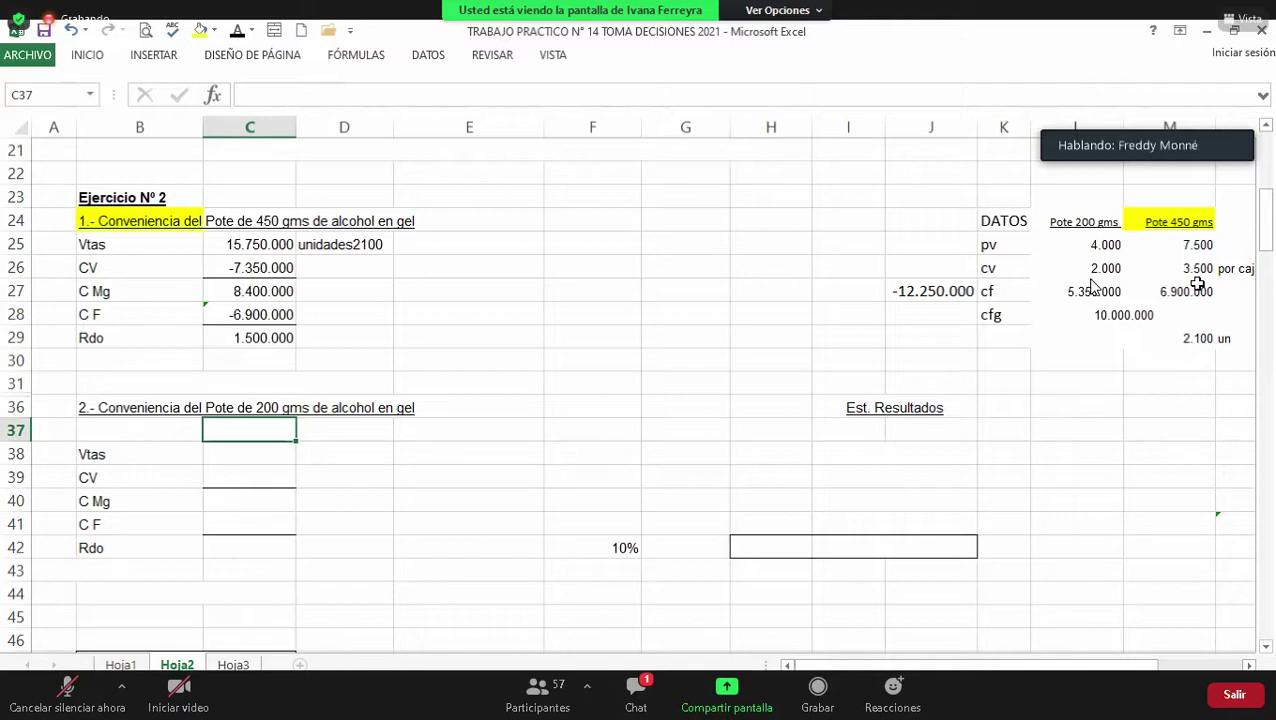
pyautogui.press('Down')
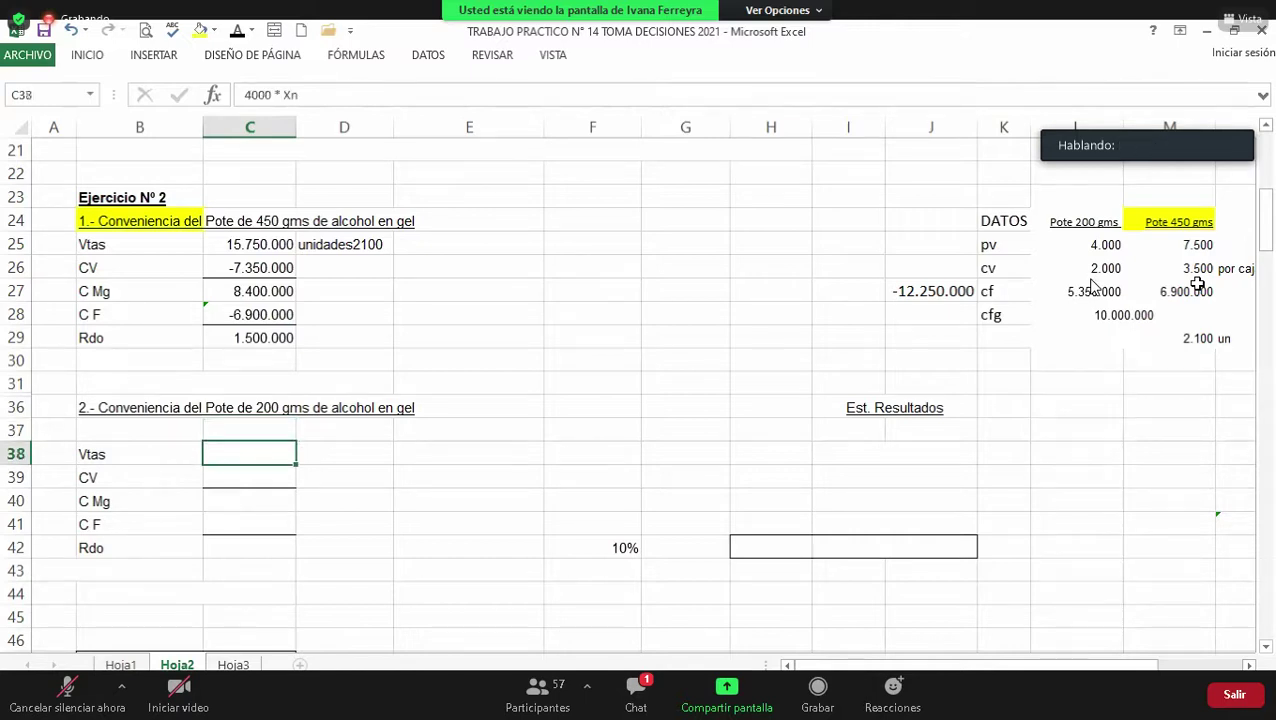
pyautogui.press('Up')
pyautogui.press('Up')
pyautogui.press('Up')
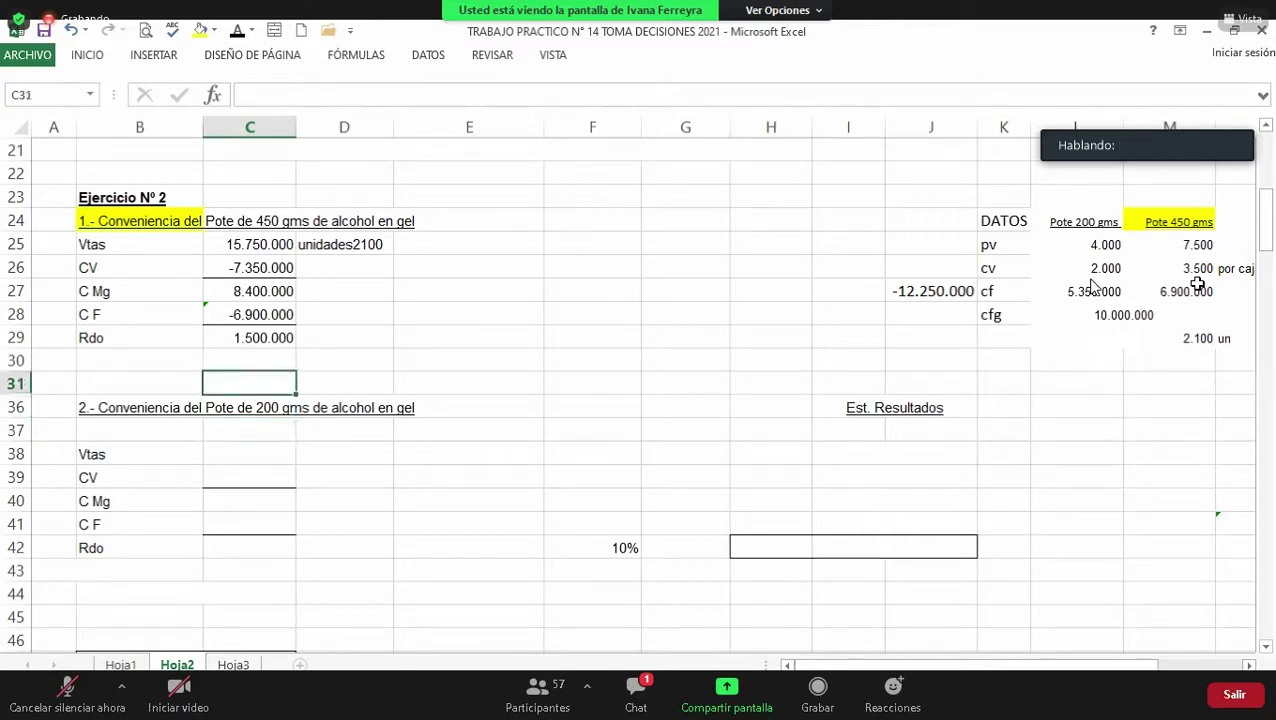
pyautogui.press('Up')
pyautogui.press('Right')
pyautogui.press('Right')
pyautogui.press('Up')
pyautogui.write('=')
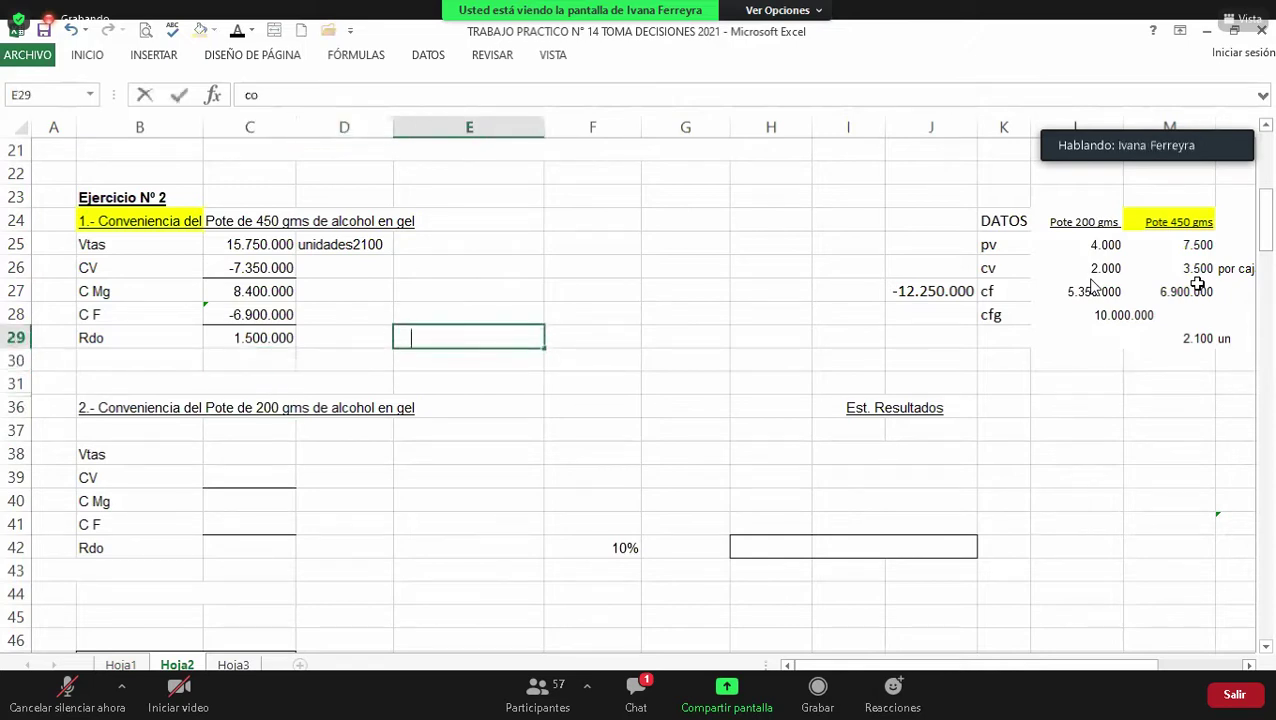
pyautogui.press('Escape')
pyautogui.press('Down')
pyautogui.press('Down')
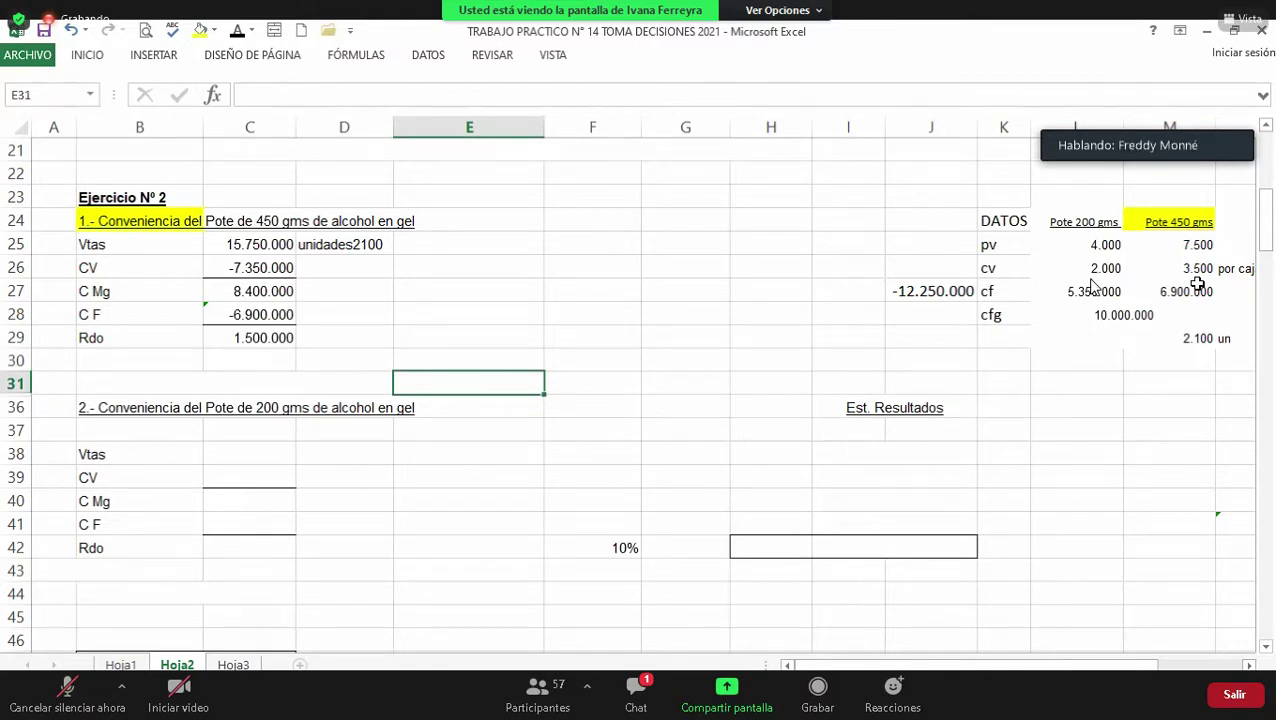
pyautogui.press('Up')
pyautogui.press('Up')
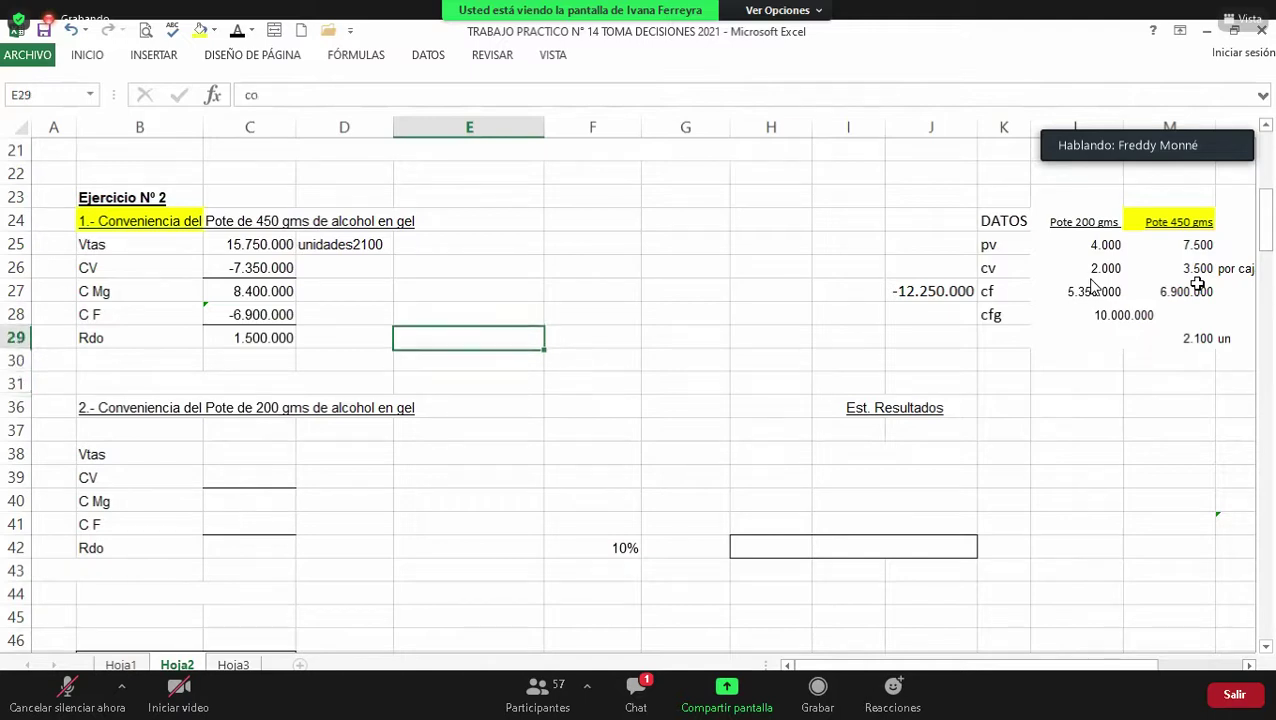
pyautogui.press('Left')
pyautogui.press('Right')
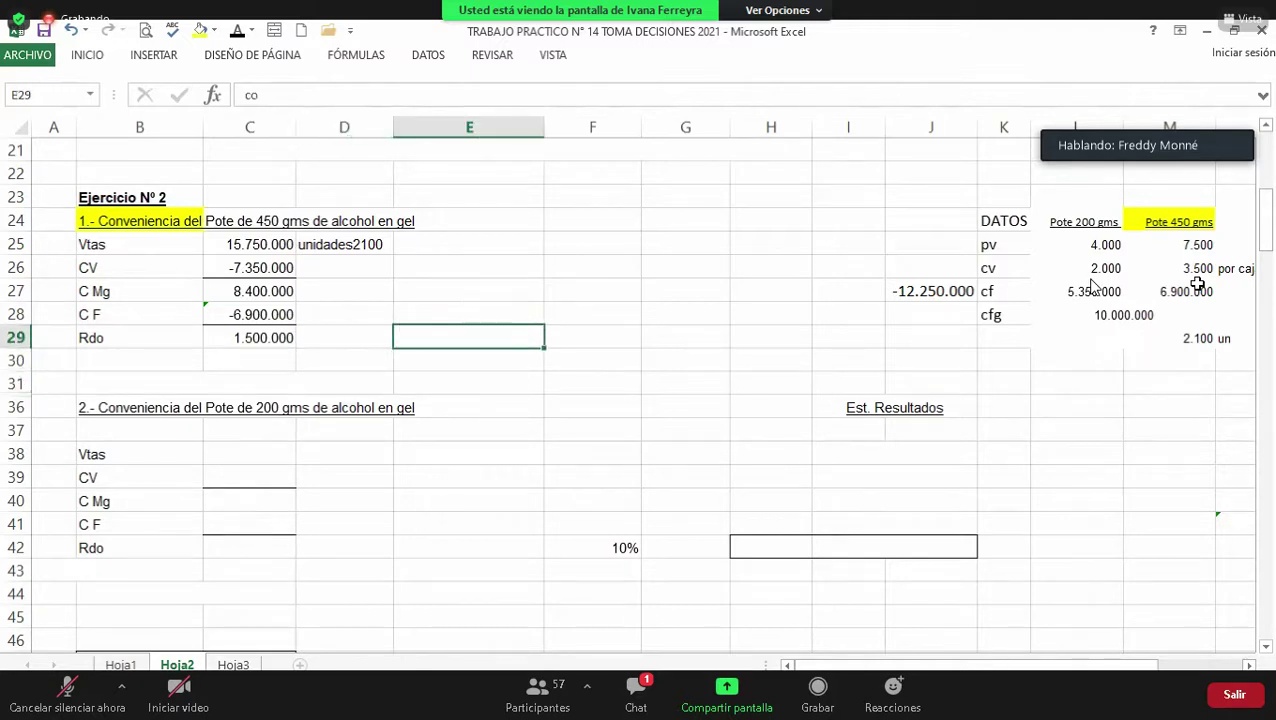
pyautogui.click(69, 29)
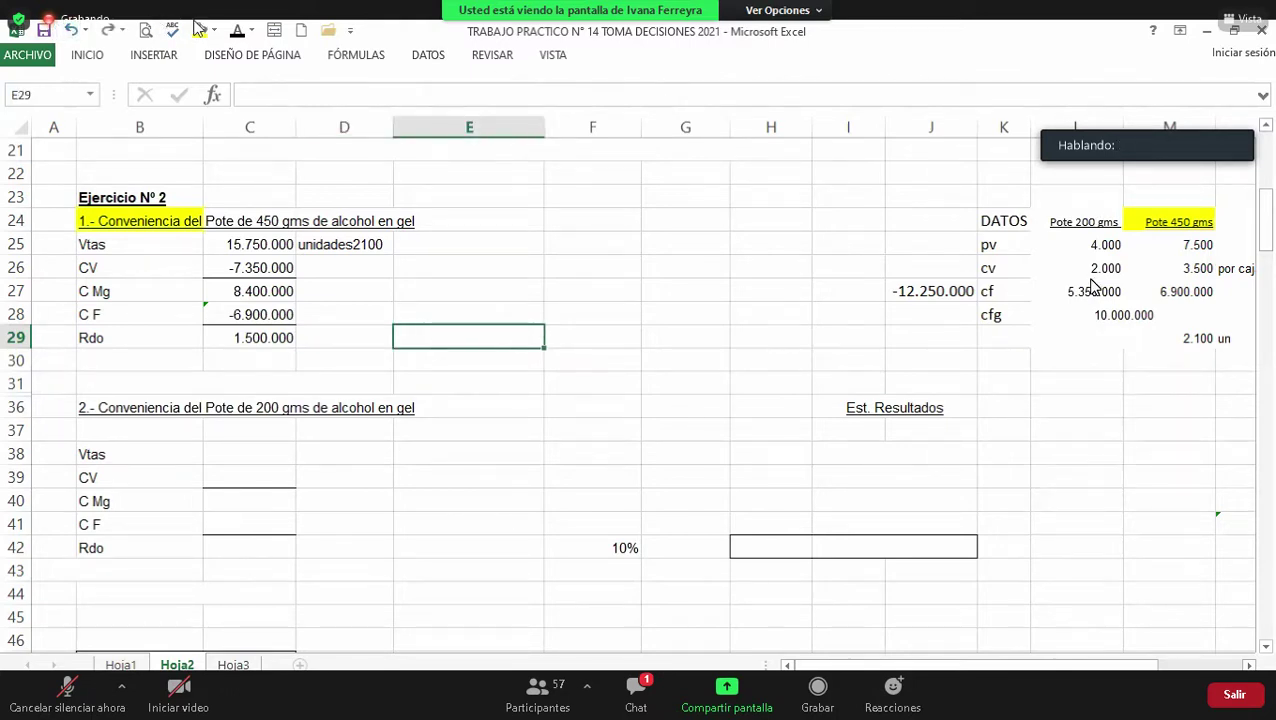
# Step: Enter the note "contribuye parte de los CF Comunes" in E29, on the part 1 Rdo row
pyautogui.write('co')
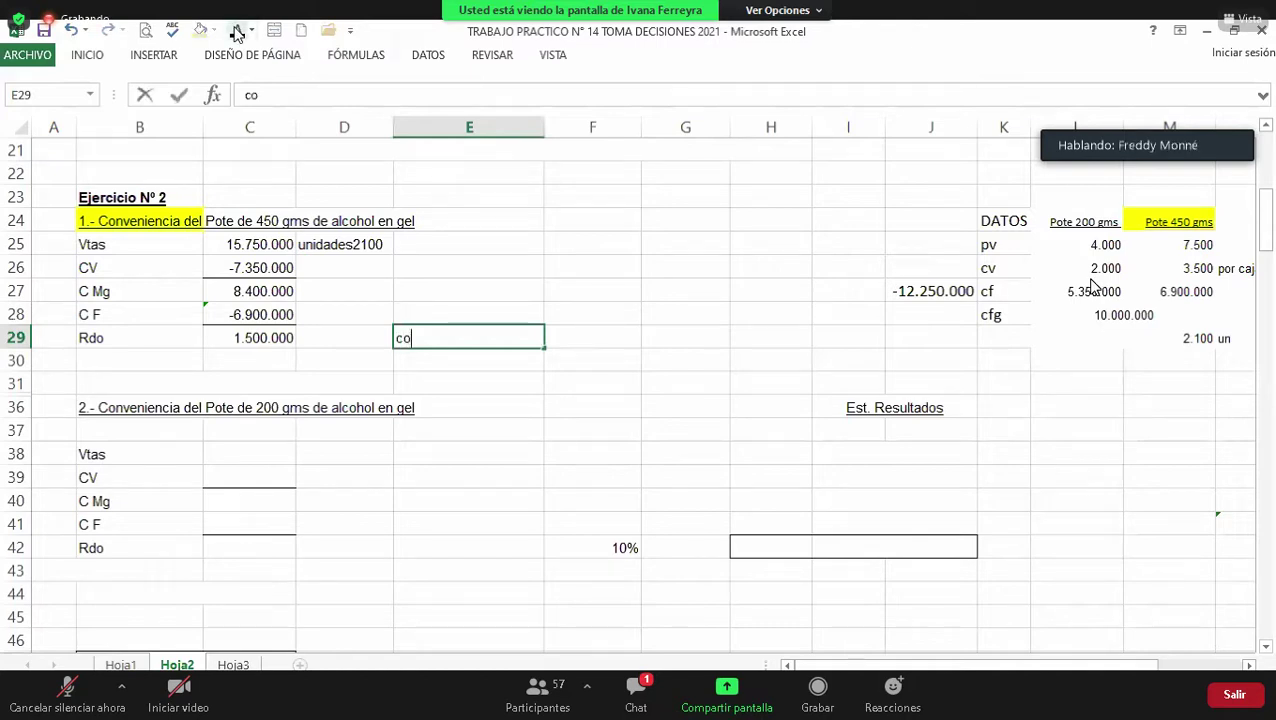
pyautogui.write('ntribuye')
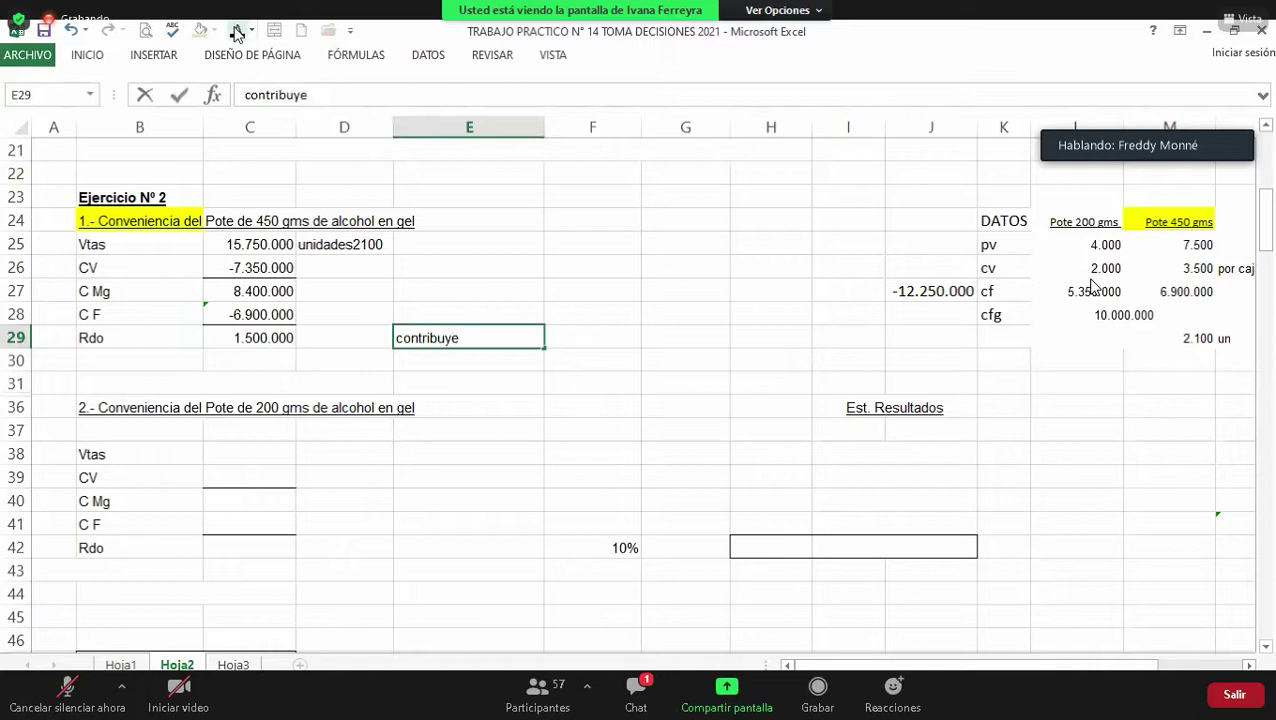
pyautogui.write(' pa')
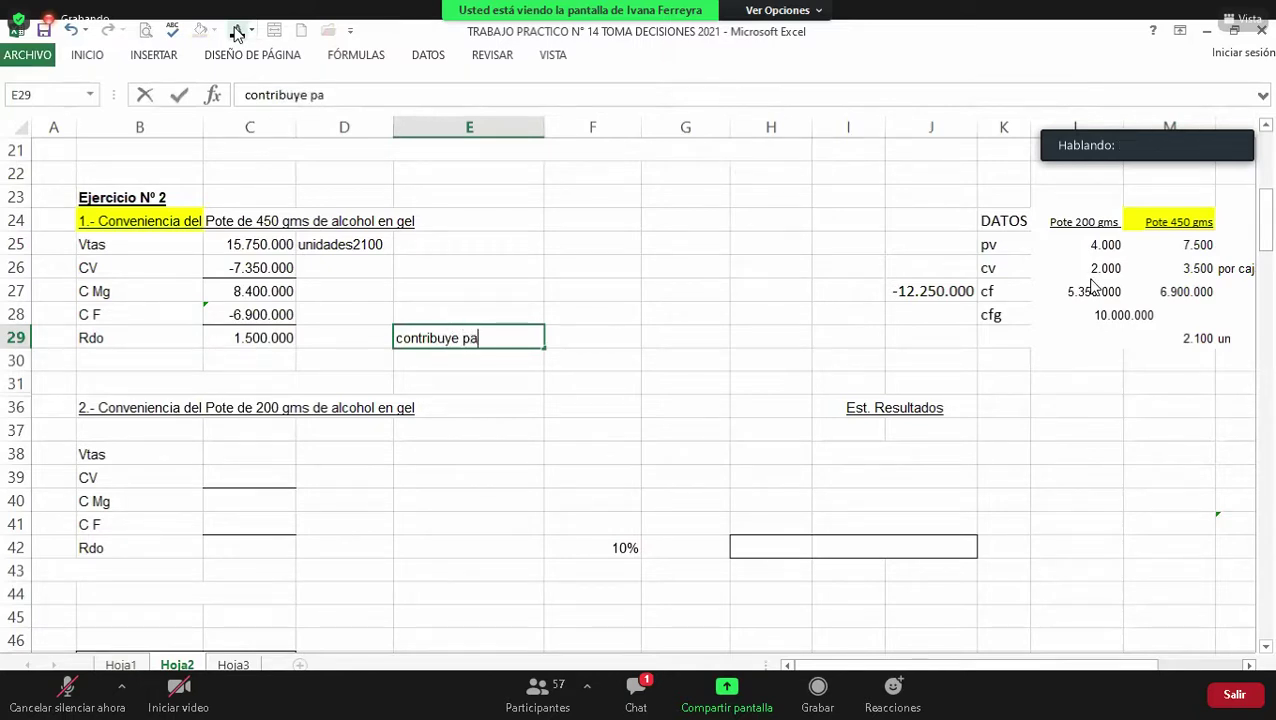
pyautogui.write('rte de  los CF Co')
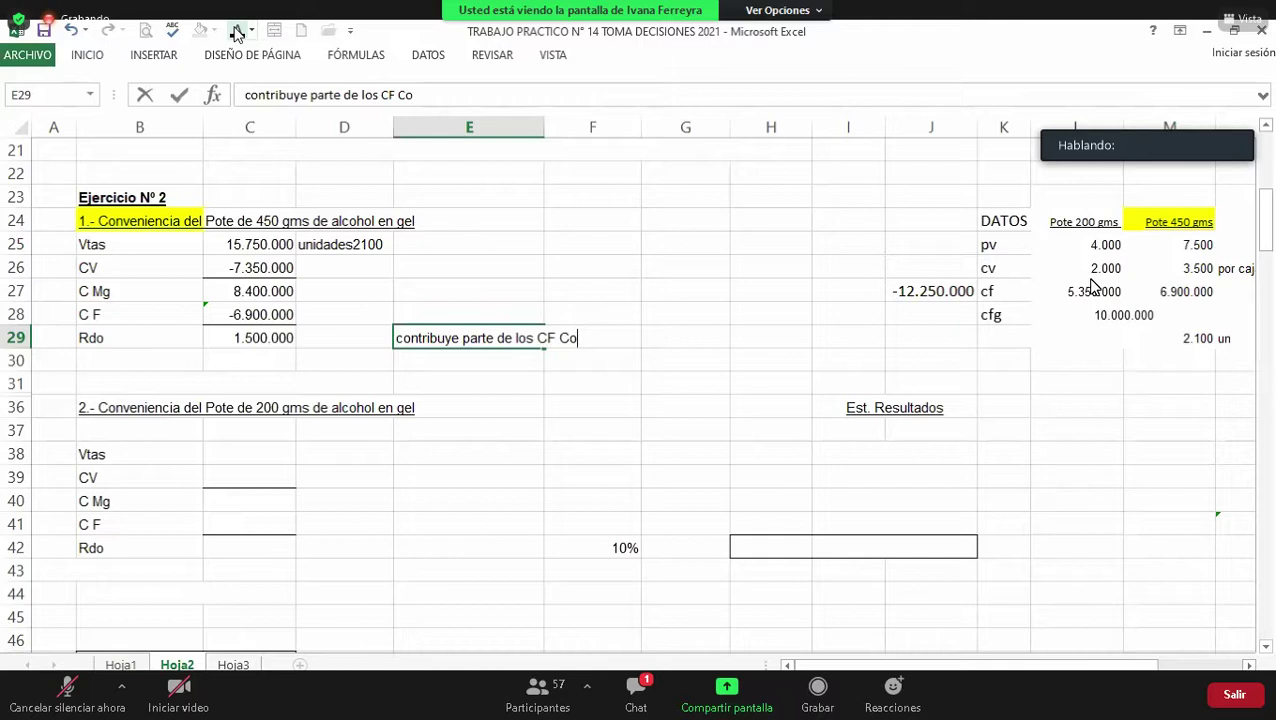
pyautogui.write('munes')
pyautogui.press('Return')
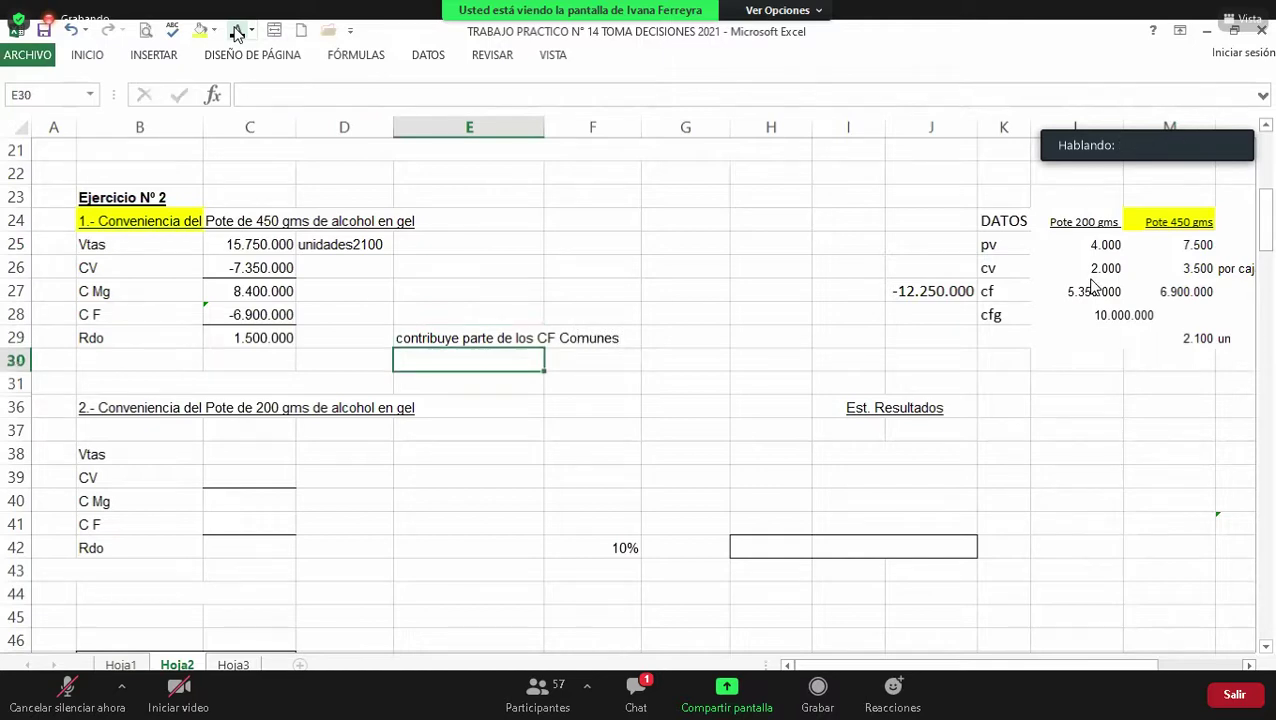
# Step: Return from the note to the part 1 C Mg amount in C27 and point it out
pyautogui.press('Down')
pyautogui.press('Down')
pyautogui.press('Down')
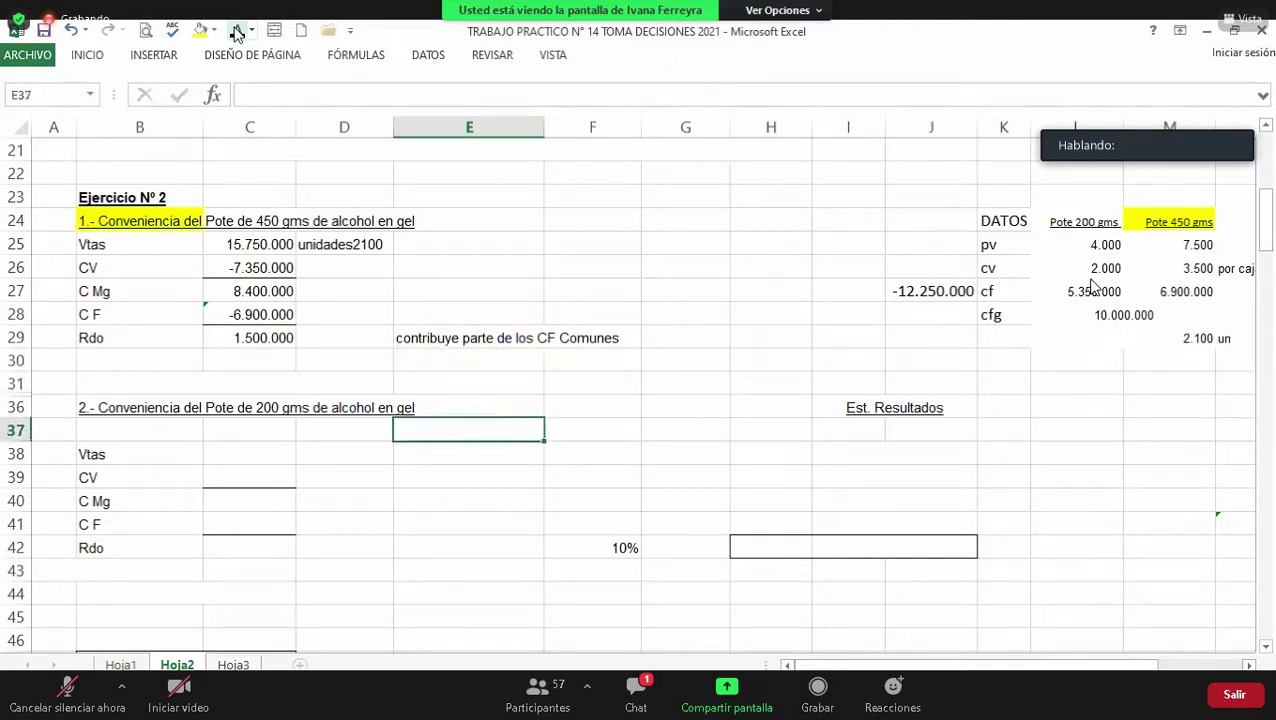
pyautogui.press('Up')
pyautogui.press('Up')
pyautogui.press('Up')
pyautogui.press('Up')
pyautogui.press('Up')
pyautogui.press('Left')
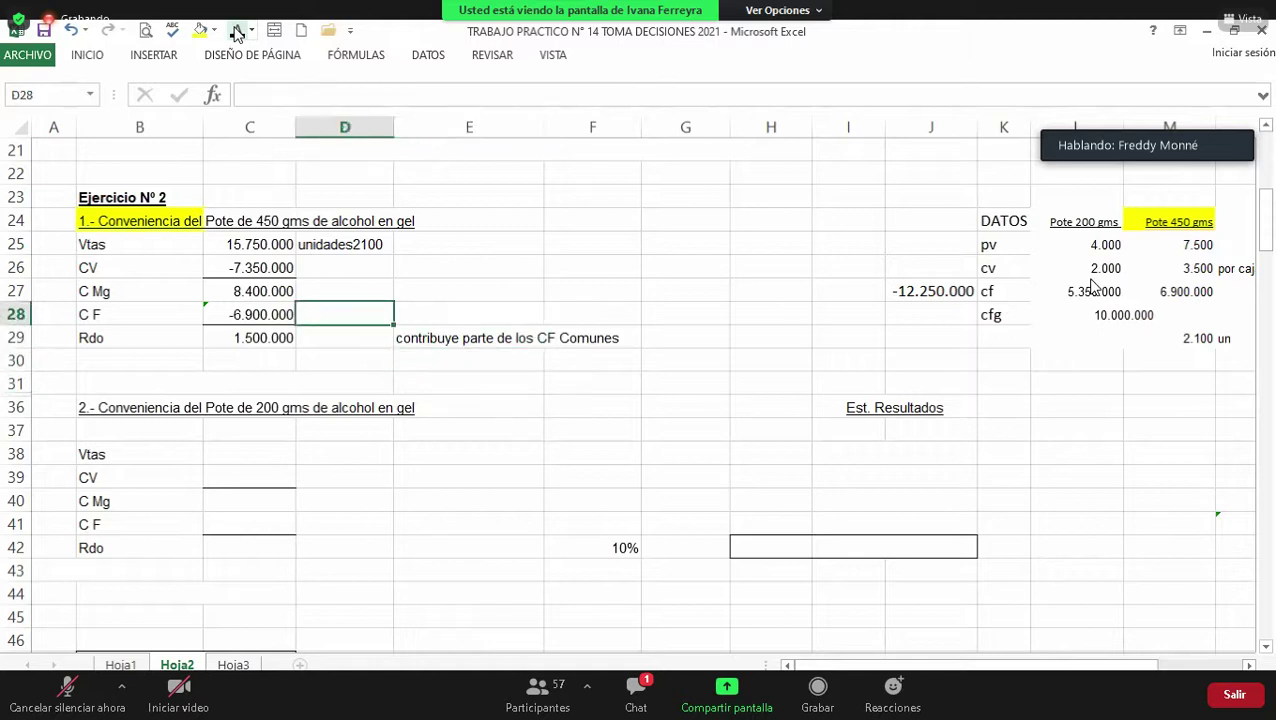
pyautogui.press('Up')
pyautogui.press('Left')
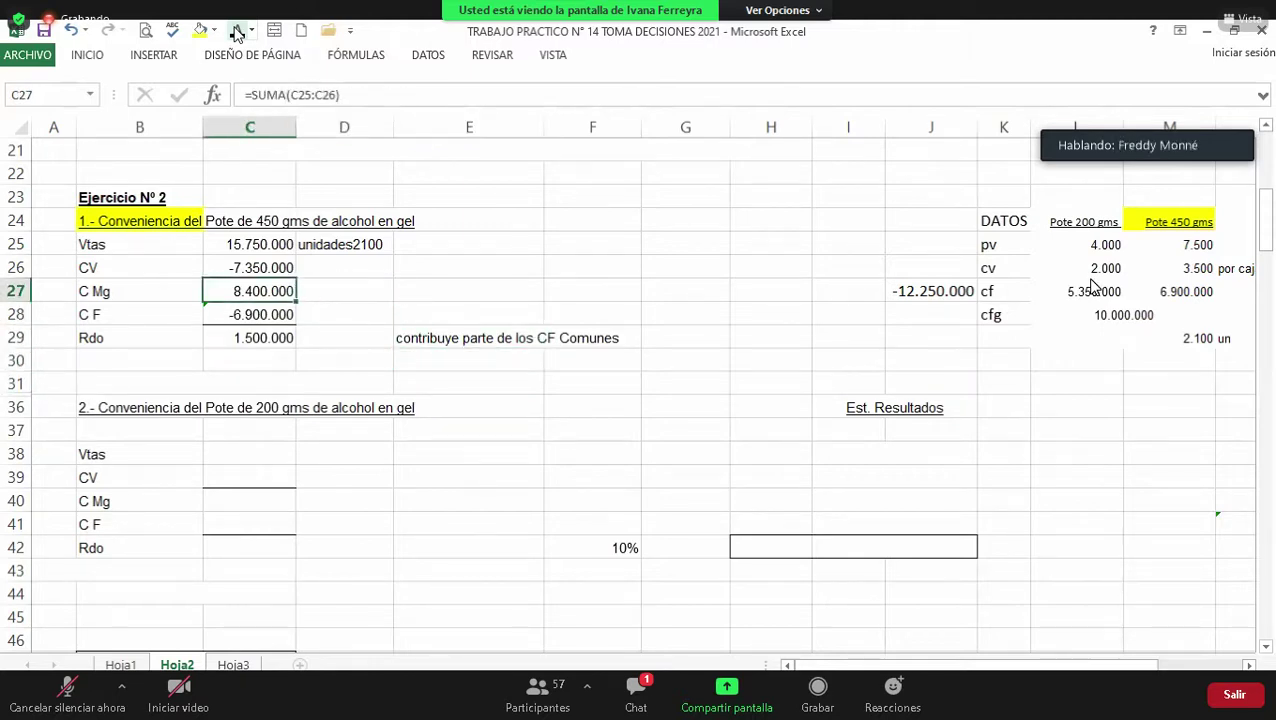
# Step: Shrink the blank row 37 above the part 2 table and go to its Vtas cell C38
pyautogui.press('Down')
pyautogui.press('Down')
pyautogui.press('Down')
pyautogui.press('Down')
pyautogui.press('Down')
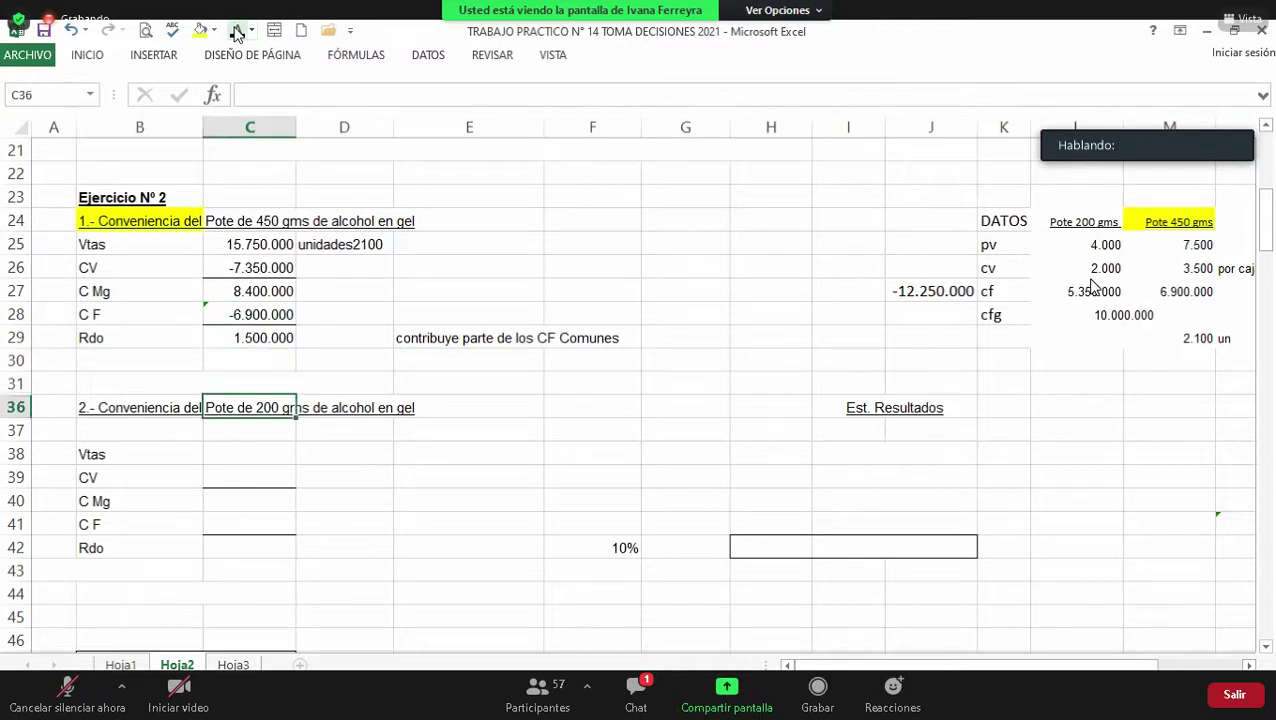
pyautogui.press('Down')
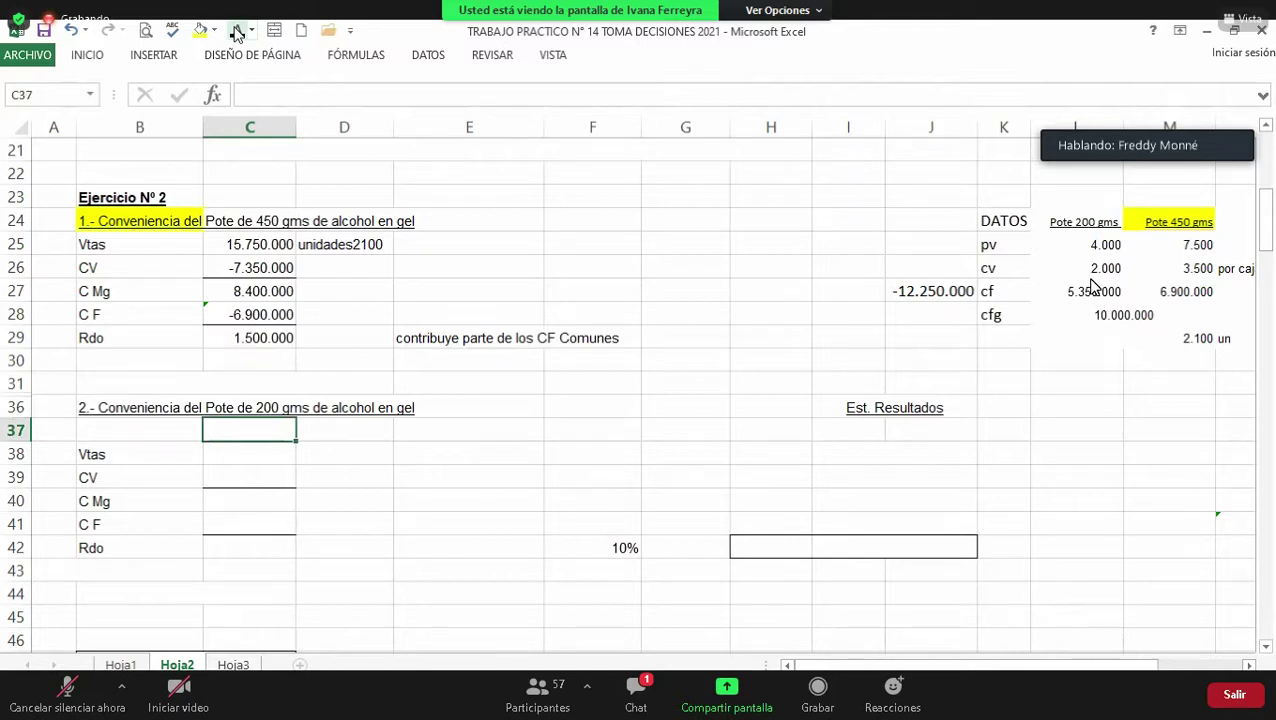
pyautogui.moveTo(15, 442); pyautogui.dragTo(15, 432)
pyautogui.press('Down')
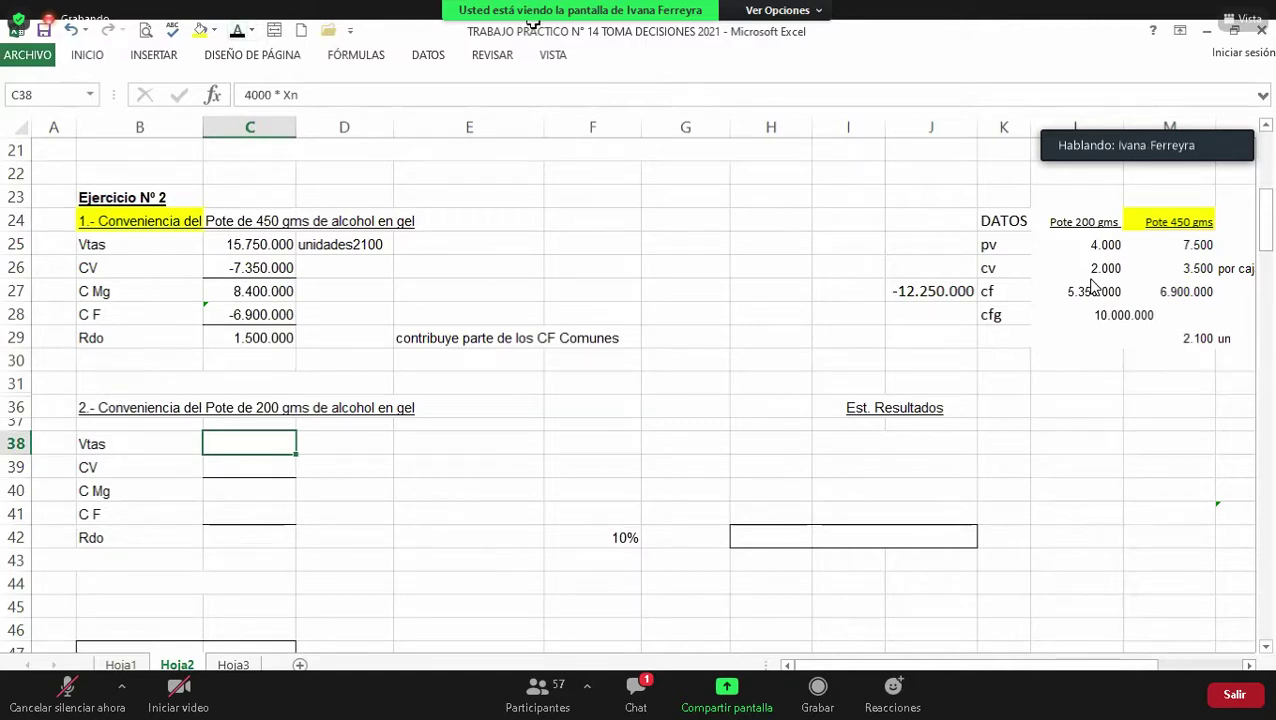
# Step: Relate the 450 gms pot's cf in M27 to the part 1 C F and Rdo amounts, ending at the note in E29
pyautogui.click(1175, 222)
pyautogui.moveTo(1188, 271); pyautogui.dragTo(1090, 314)
pyautogui.click(1198, 222)
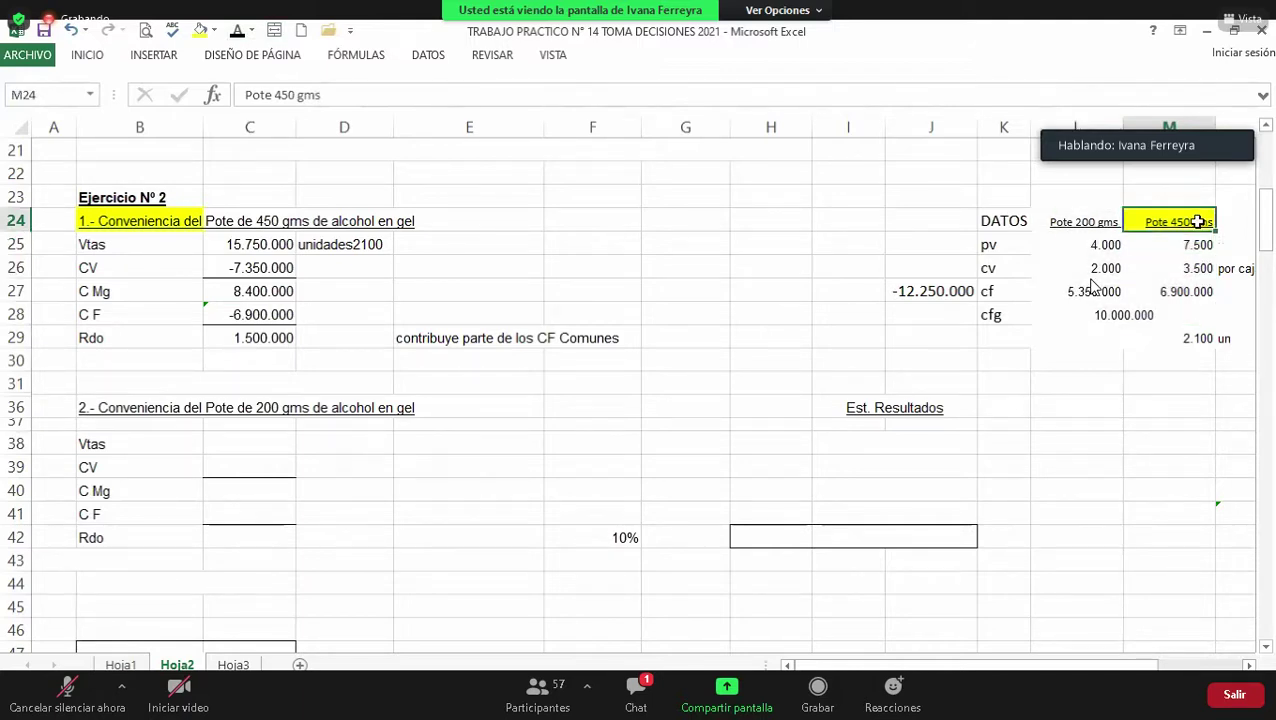
pyautogui.click(1190, 293)
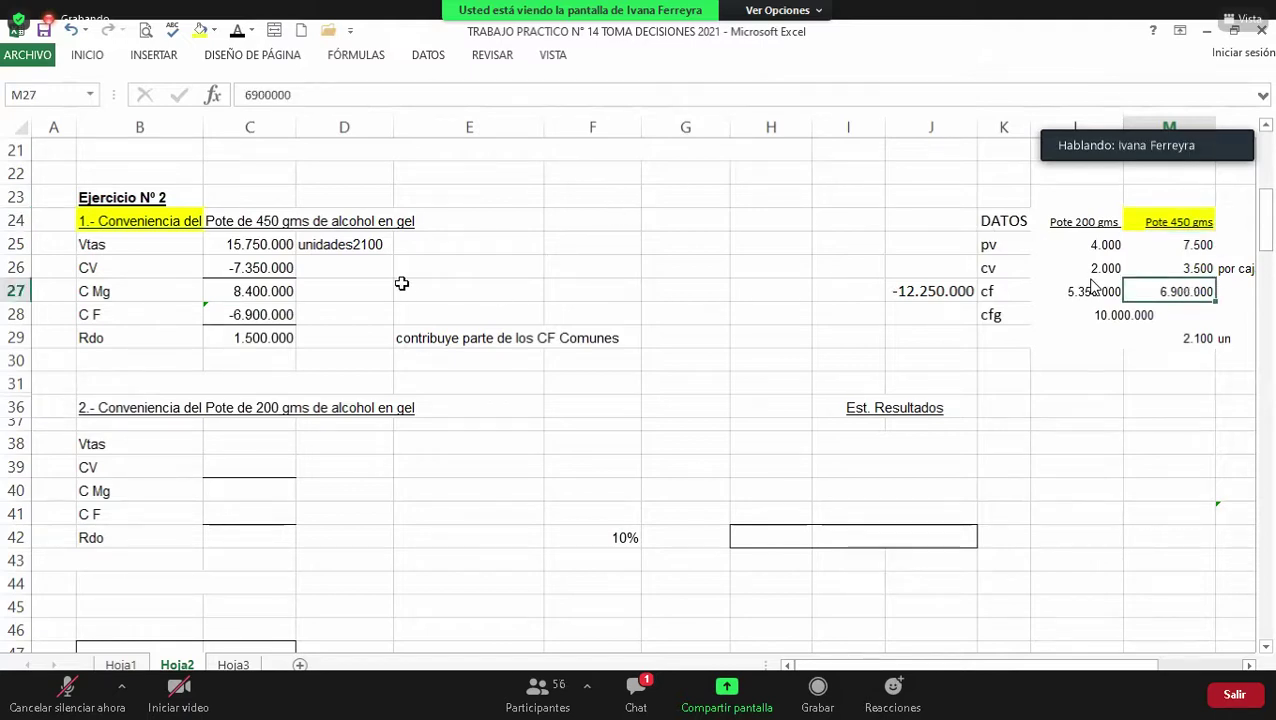
pyautogui.click(288, 315)
pyautogui.press('Down')
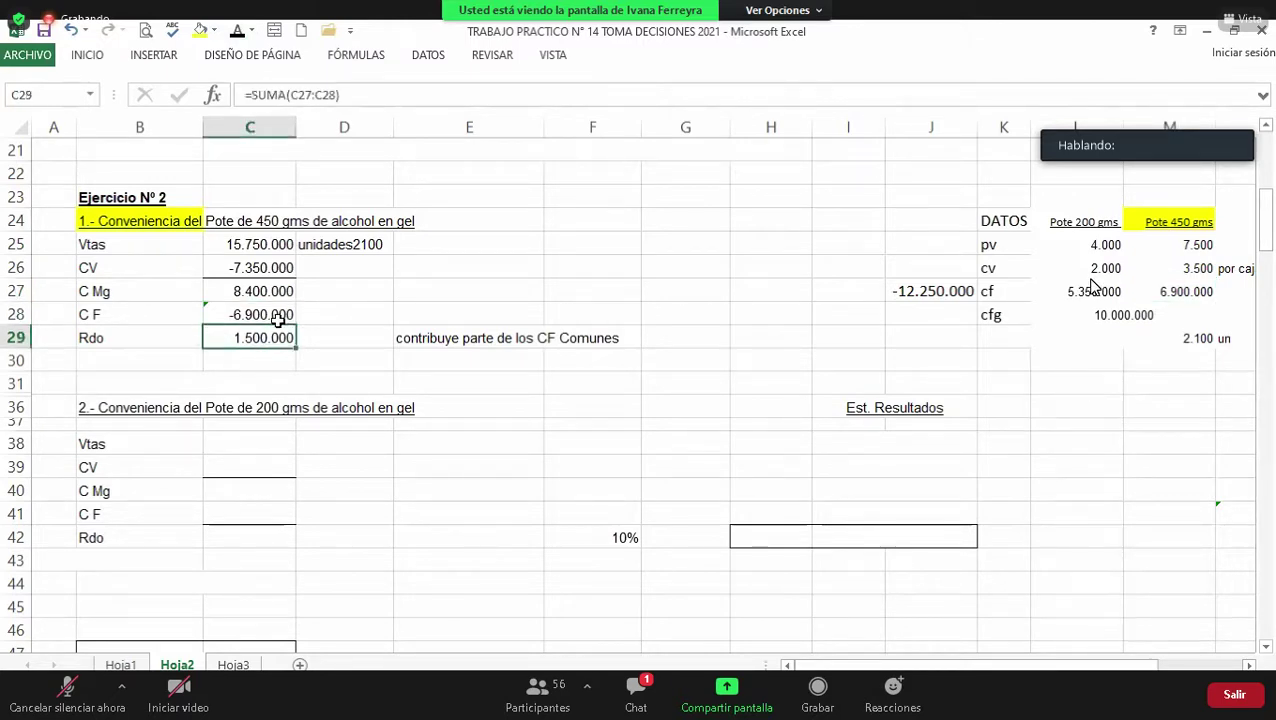
pyautogui.press('Down')
pyautogui.press('Up')
pyautogui.press('Right')
pyautogui.press('Right')
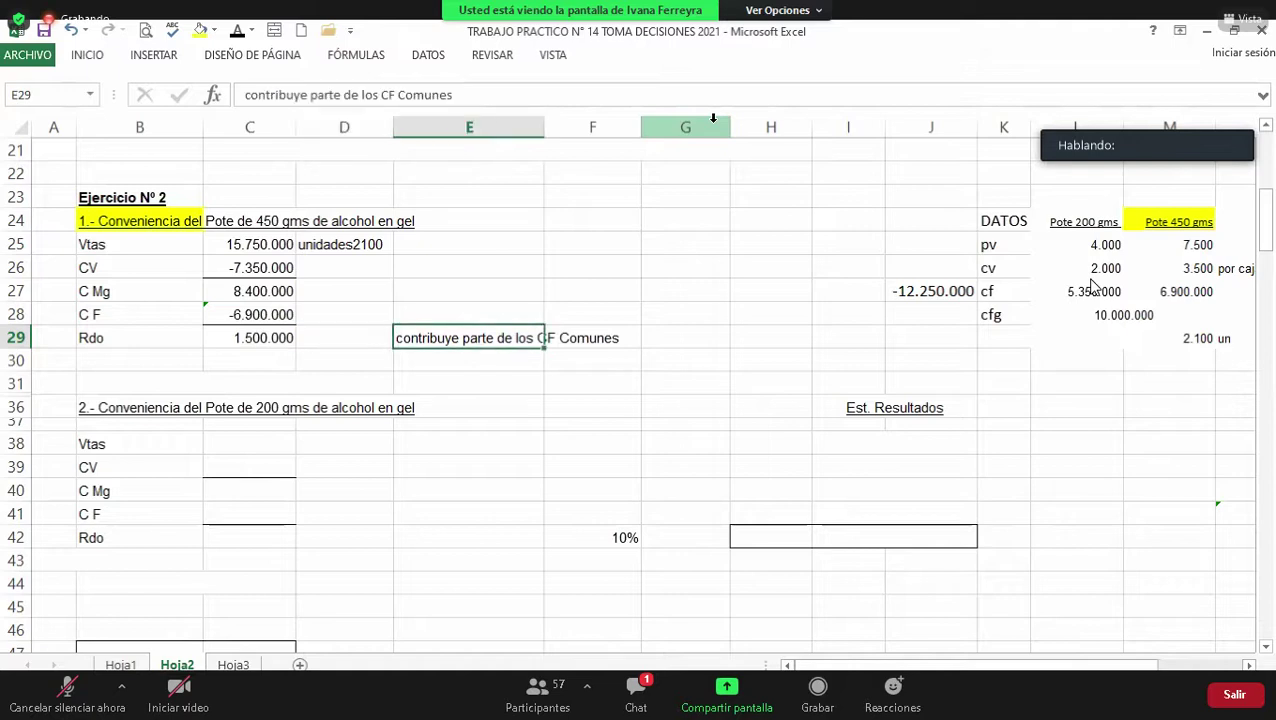
# Step: Point out the combined negative fixed costs of both pots in J27
pyautogui.press('Up')
pyautogui.press('Right')
pyautogui.press('Right')
pyautogui.press('Right')
pyautogui.press('Right')
pyautogui.press('Up')
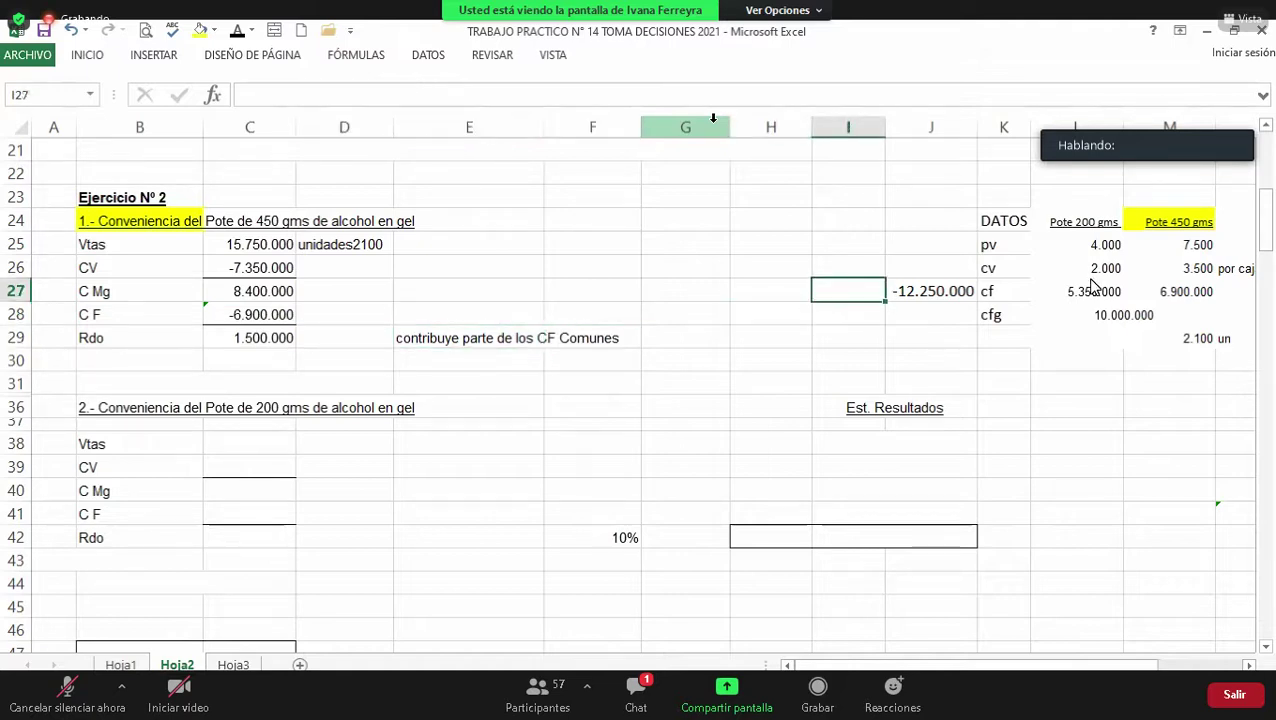
pyautogui.press('Right')
pyautogui.press('Down')
pyautogui.press('Up')
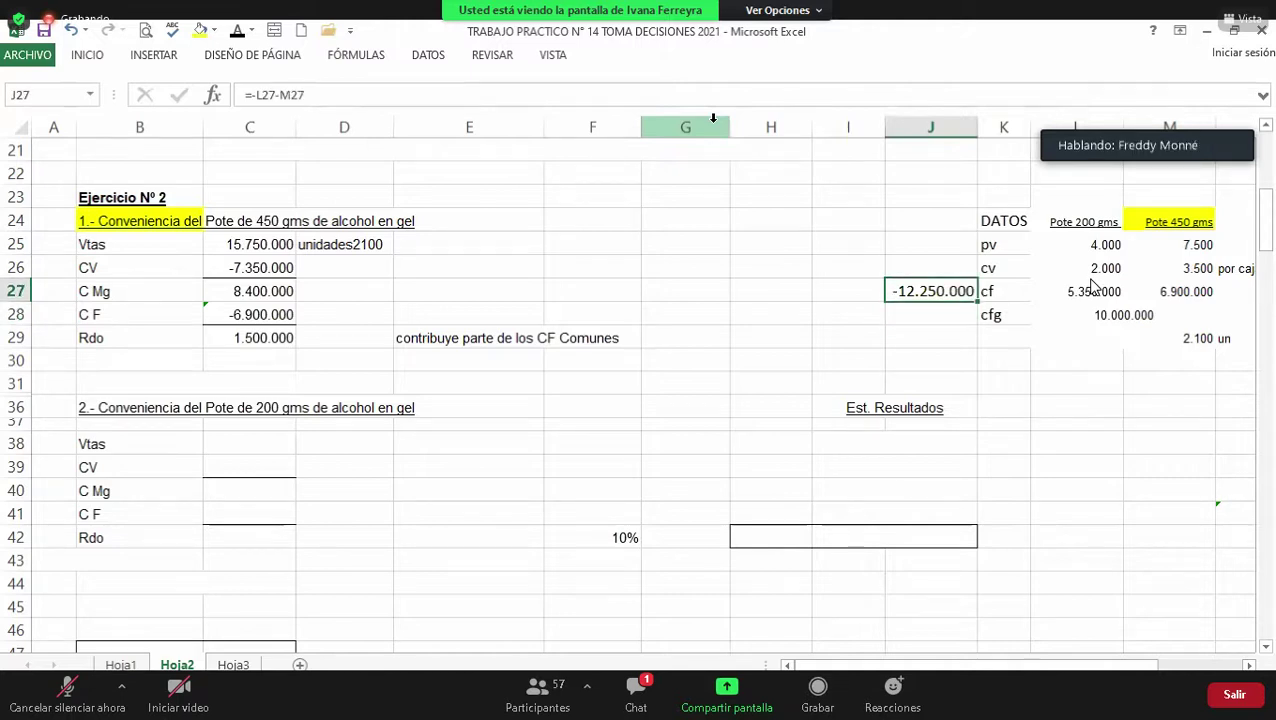
pyautogui.press('Down')
pyautogui.press('Down')
pyautogui.press('Left')
pyautogui.press('Up')
pyautogui.press('Up')
pyautogui.press('Right')
# Step: Go back from the combined fixed costs to the part 1 C Mg in C27 and C F in C28
pyautogui.press('Left')
pyautogui.press('Left')
pyautogui.press('Left')
pyautogui.press('Left')
pyautogui.press('Left')
pyautogui.press('Left')
pyautogui.press('Left')
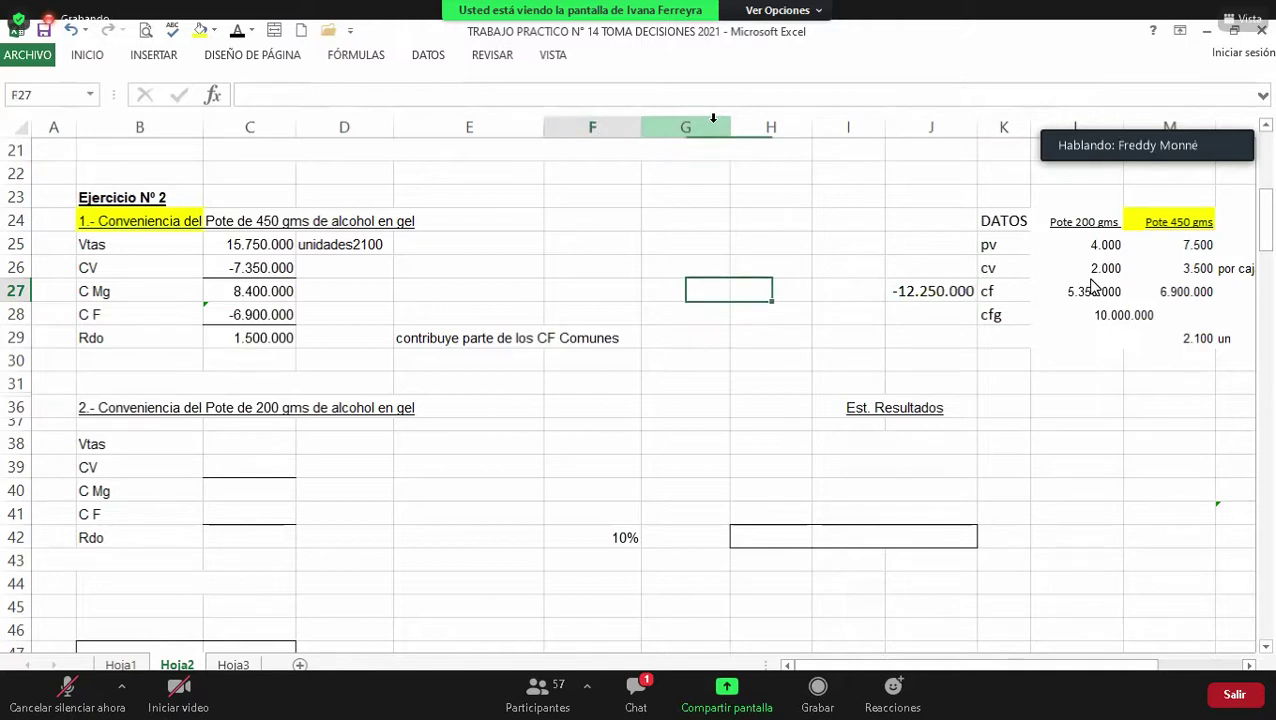
pyautogui.press('Down')
pyautogui.press('Down')
pyautogui.press('Up')
pyautogui.press('Up')
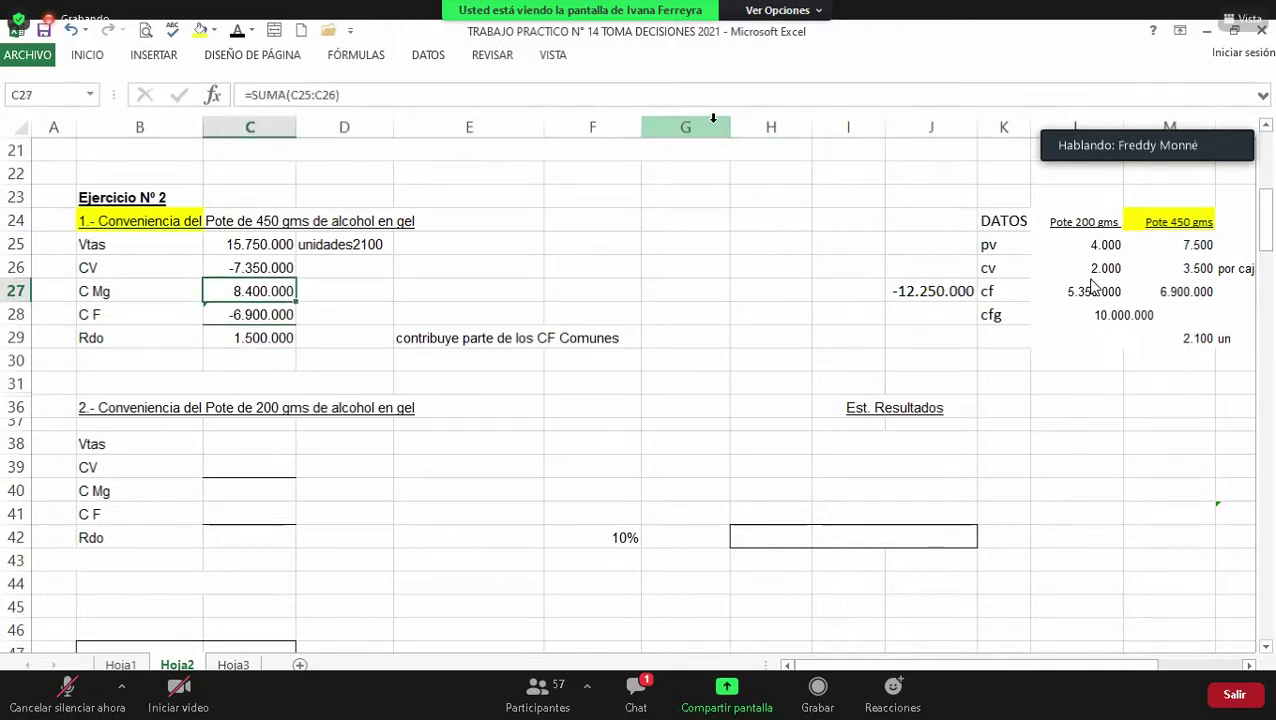
pyautogui.press('Down')
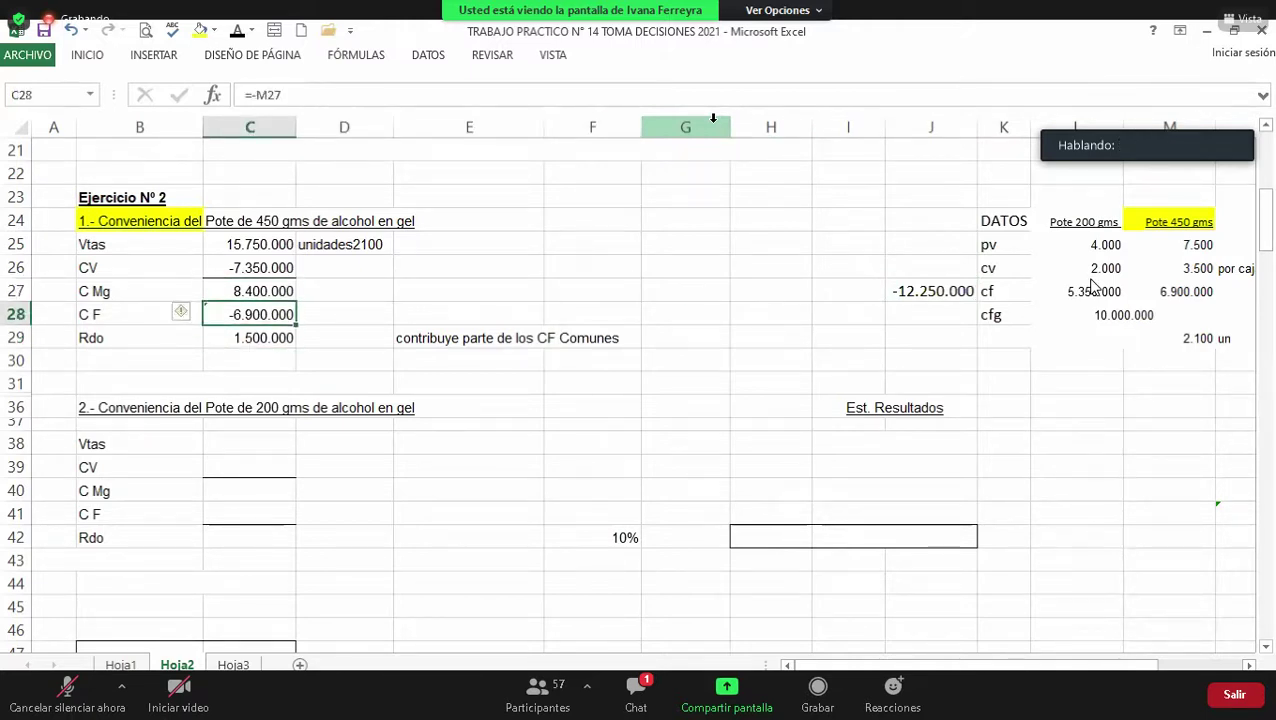
# Step: Reveal the hidden part 2 Vtas expression 4000 * Xn in C38 by setting its font color to black
pyautogui.press('Down')
pyautogui.press('Down')
pyautogui.press('Down')
pyautogui.press('Down')
pyautogui.press('Down')
pyautogui.press('Down')
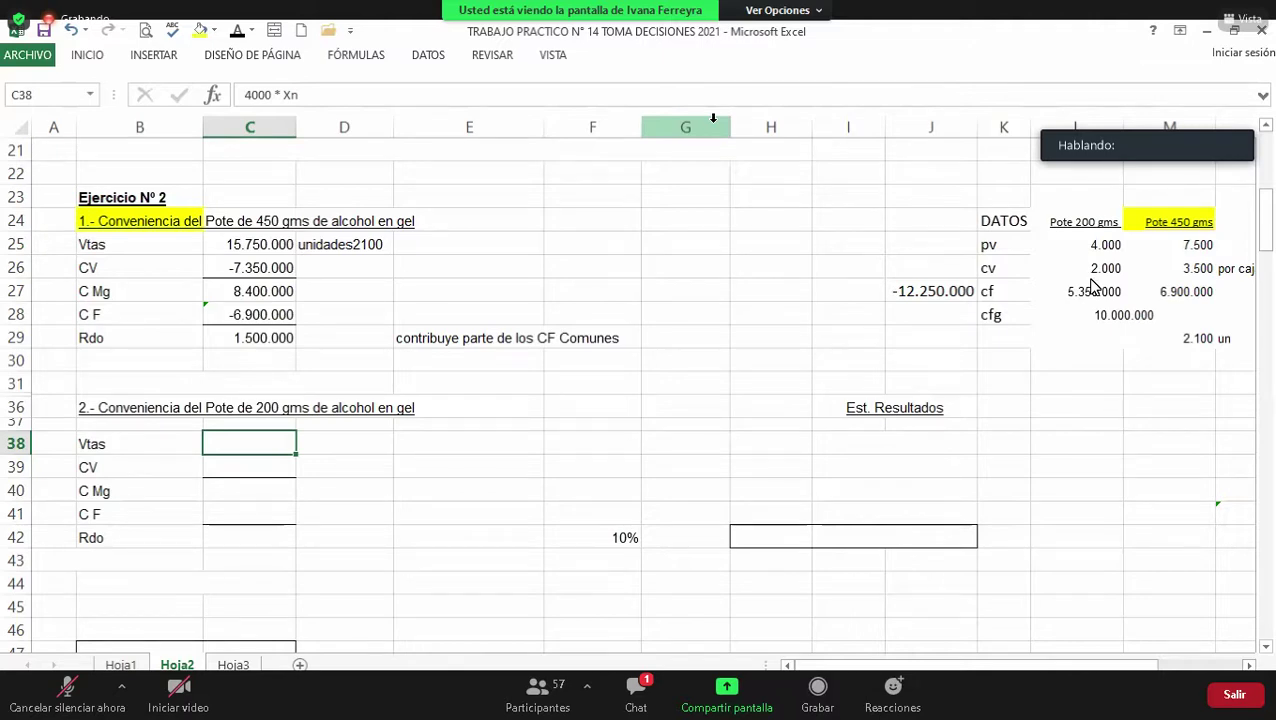
pyautogui.press('Right')
pyautogui.press('Left')
pyautogui.press('Left')
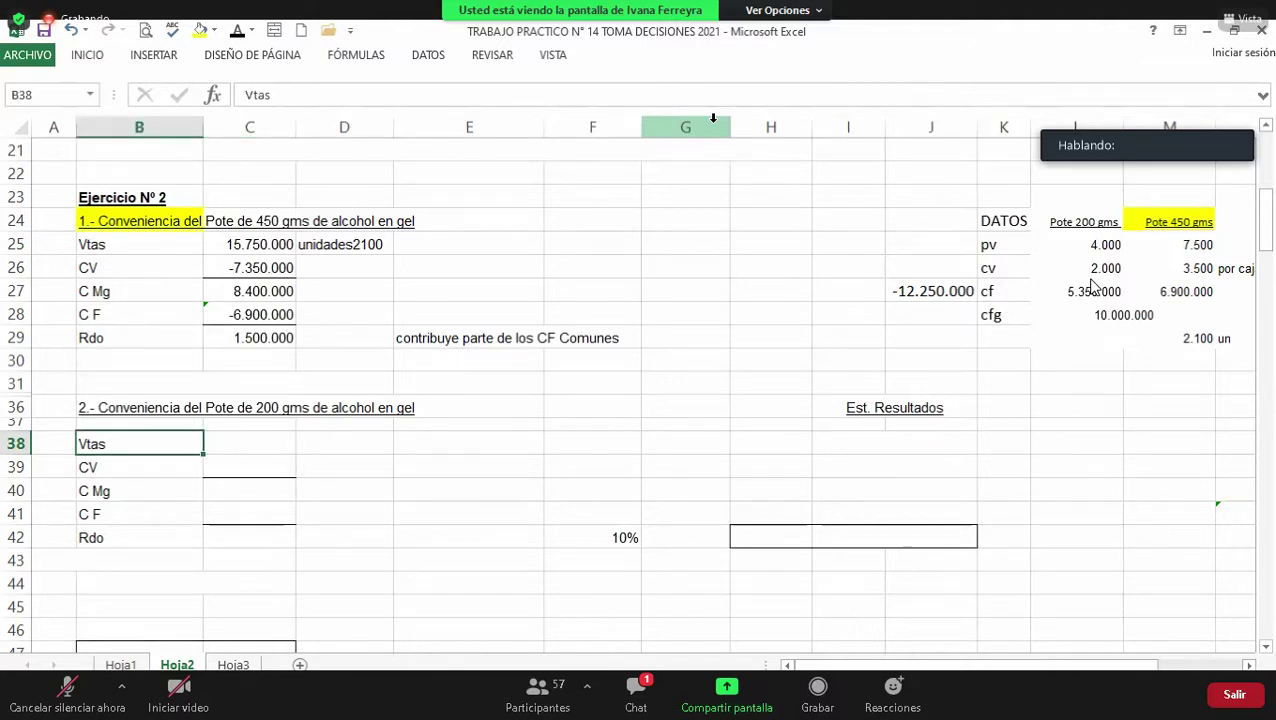
pyautogui.press('Right')
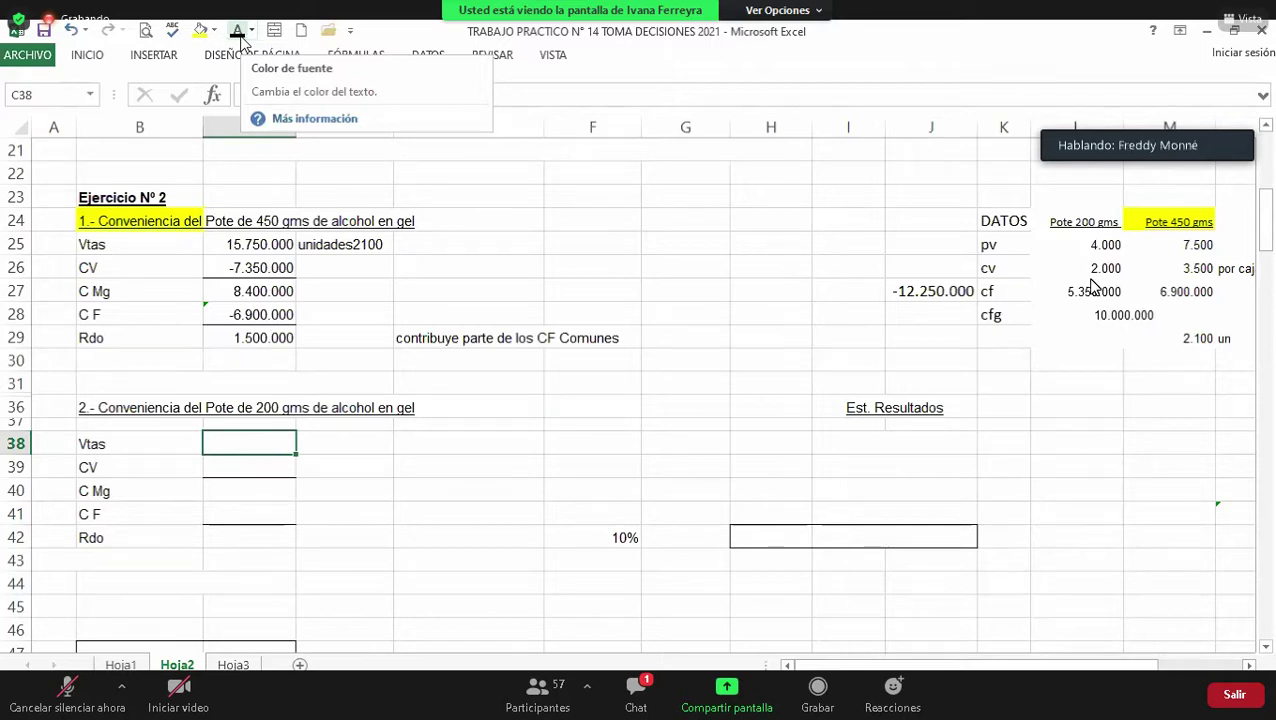
pyautogui.write('4000 * Xn')
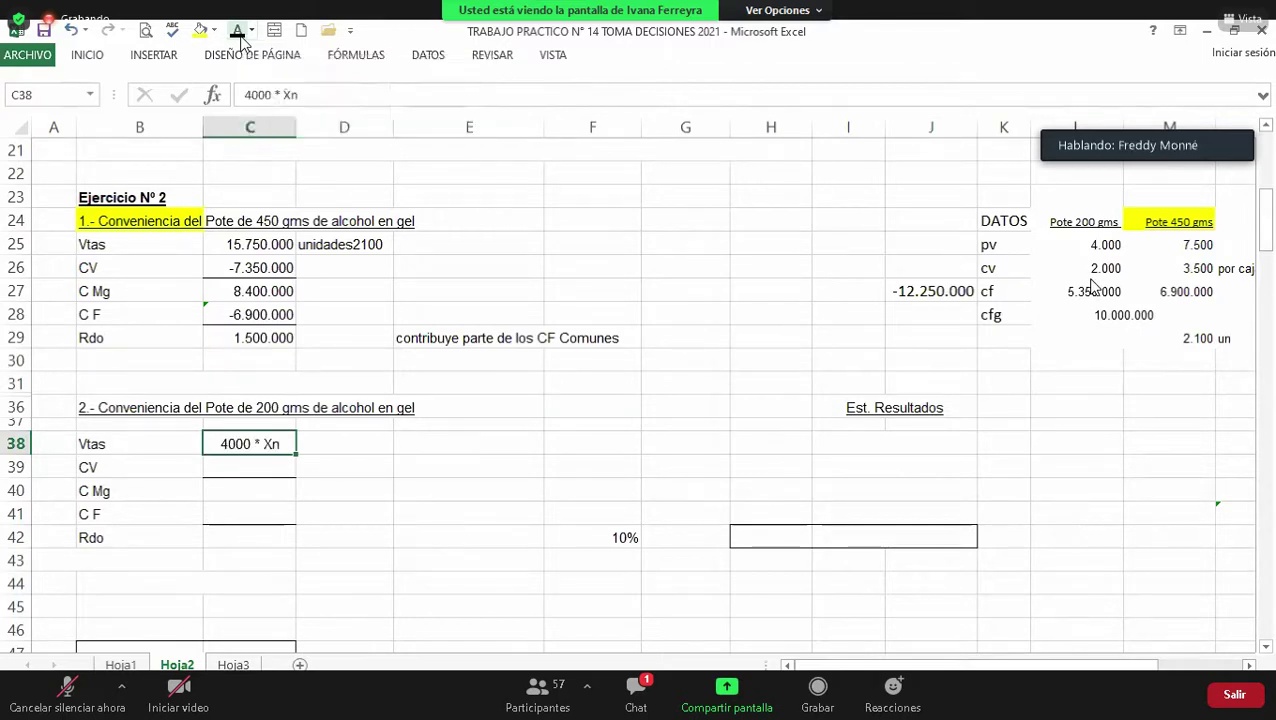
pyautogui.press('Tab')
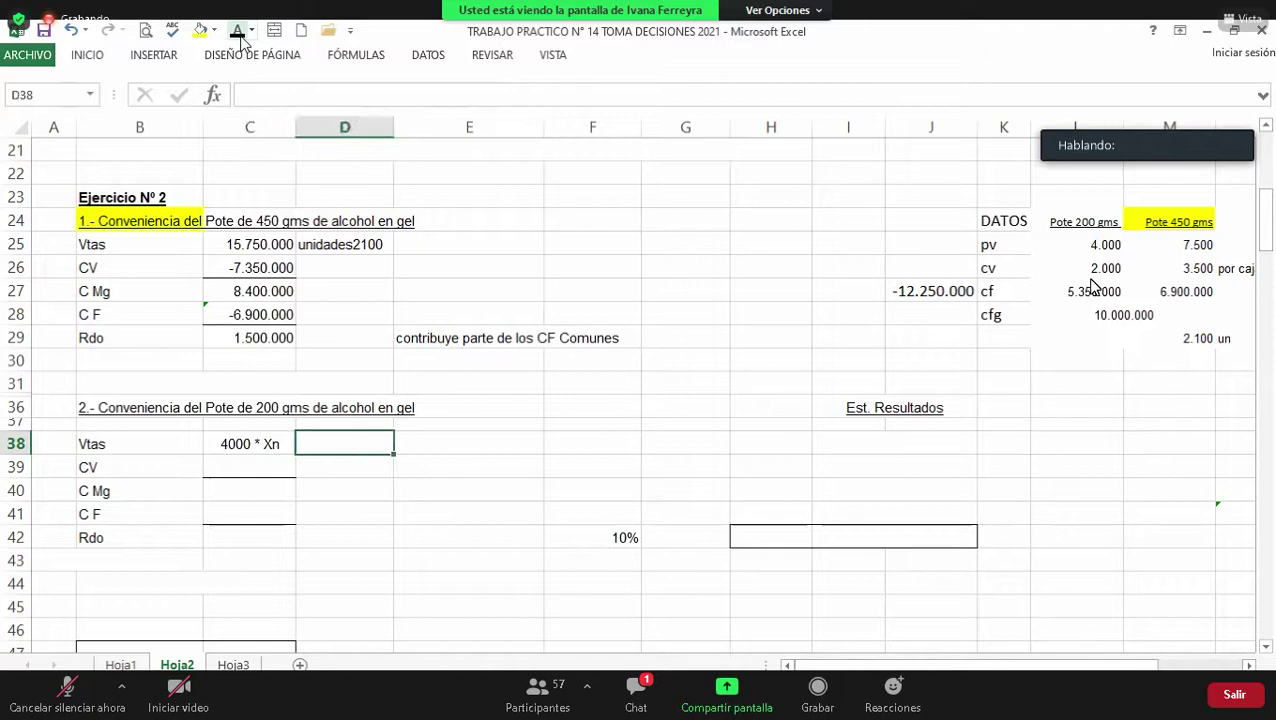
pyautogui.press('Tab')
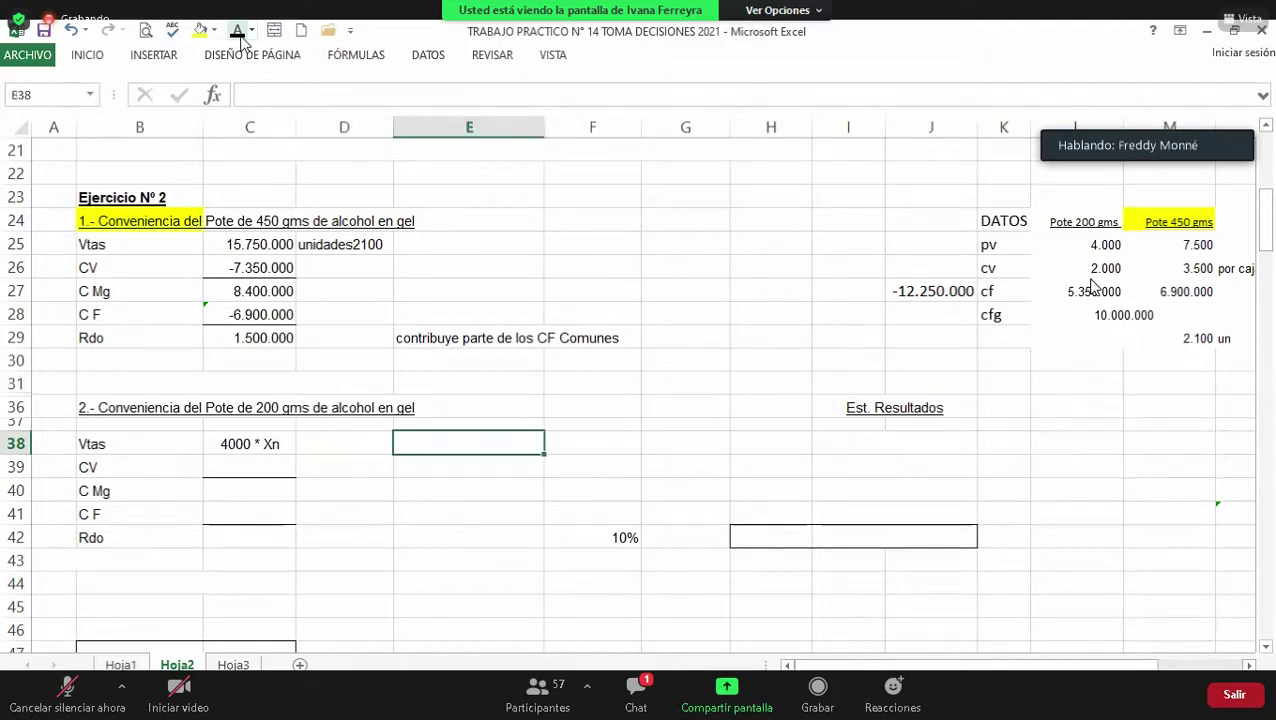
pyautogui.press('Left')
pyautogui.press('Left')
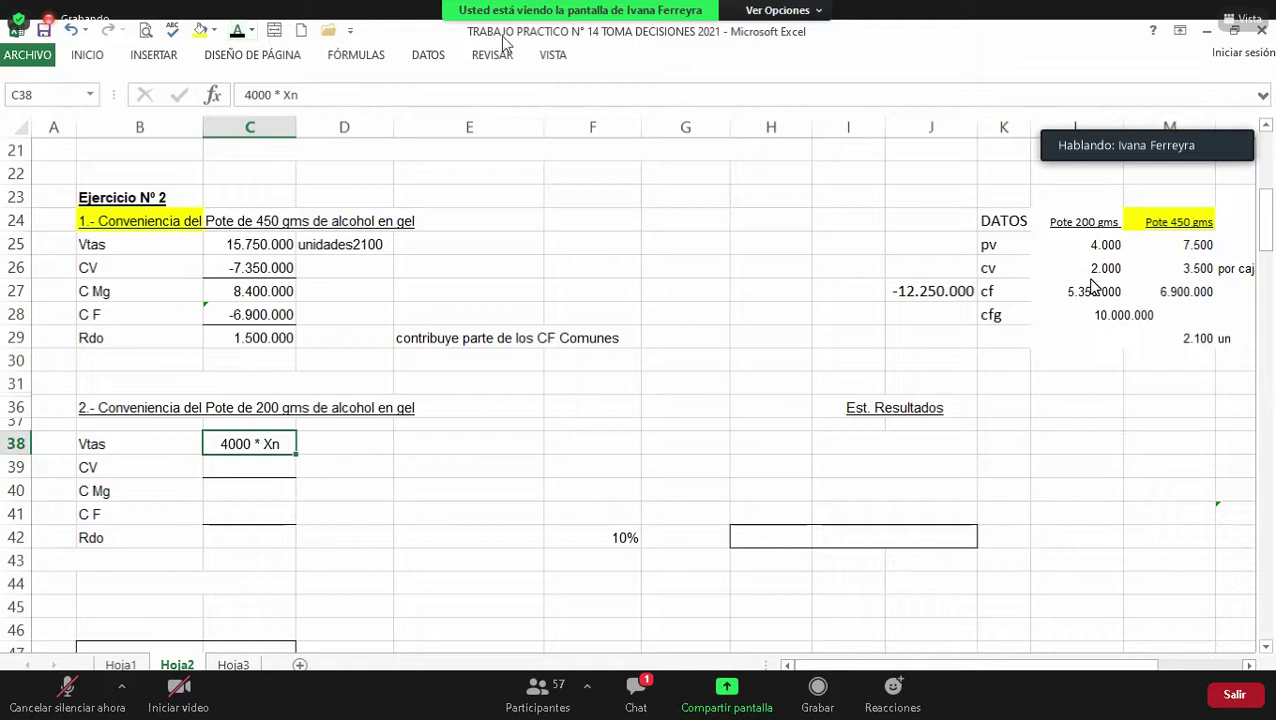
# Step: Trace the 4000 in the Vtas expression to the 200 gms pot's pv in L25 and return to C38
pyautogui.click(1074, 245)
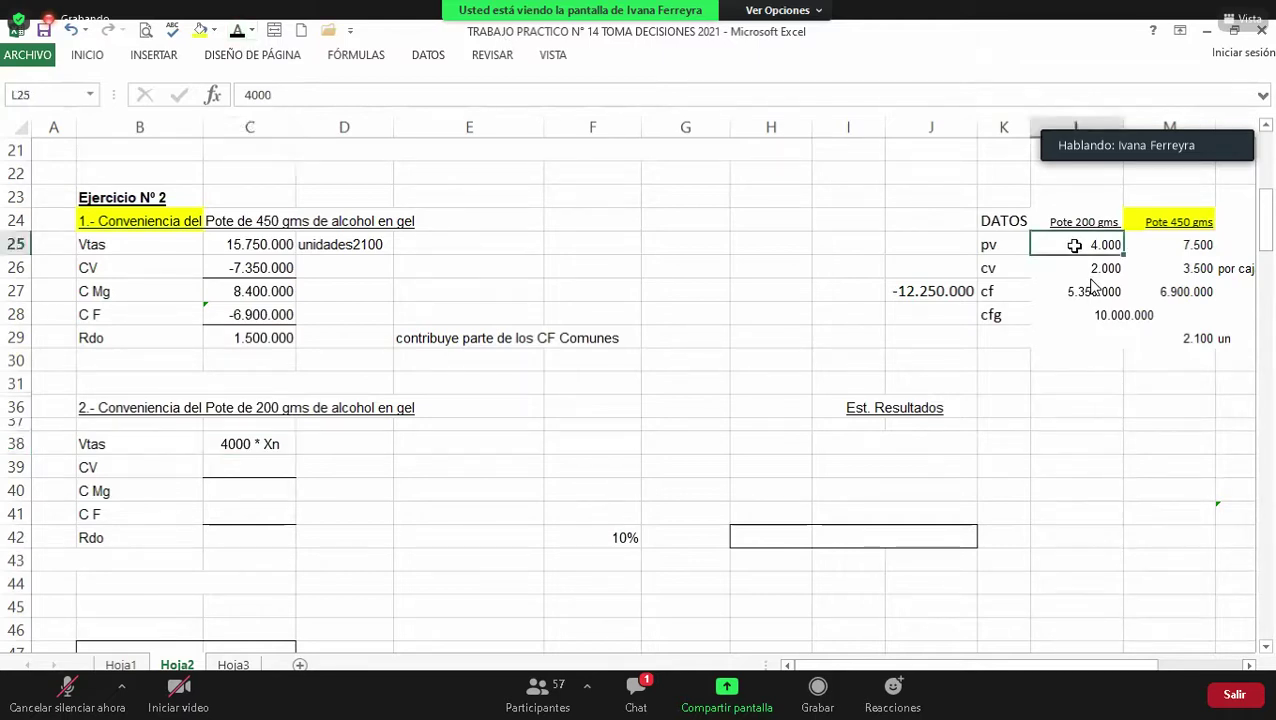
pyautogui.press('Up')
pyautogui.press('Down')
pyautogui.press('Down')
pyautogui.press('Down')
pyautogui.press('Left')
pyautogui.press('Left')
pyautogui.press('Left')
pyautogui.press('Left')
pyautogui.press('Left')
pyautogui.press('Left')
pyautogui.press('Left')
pyautogui.press('Down')
pyautogui.press('Down')
pyautogui.press('Down')
pyautogui.press('Down')
pyautogui.press('Down')
pyautogui.press('Down')
pyautogui.press('Left')
pyautogui.press('Left')
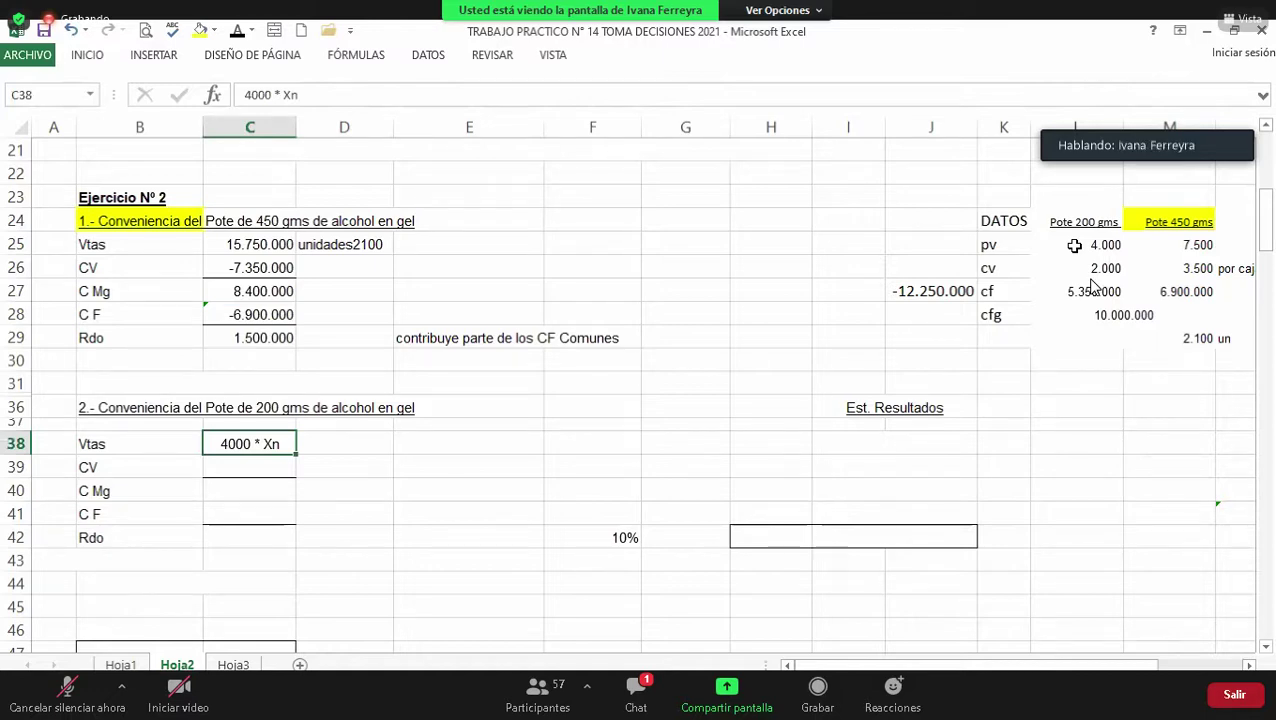
# Step: Reveal the hidden CV, C Mg, C F and Rdo entries in C39:C42 one by one by setting their font color to black
pyautogui.press('Down')
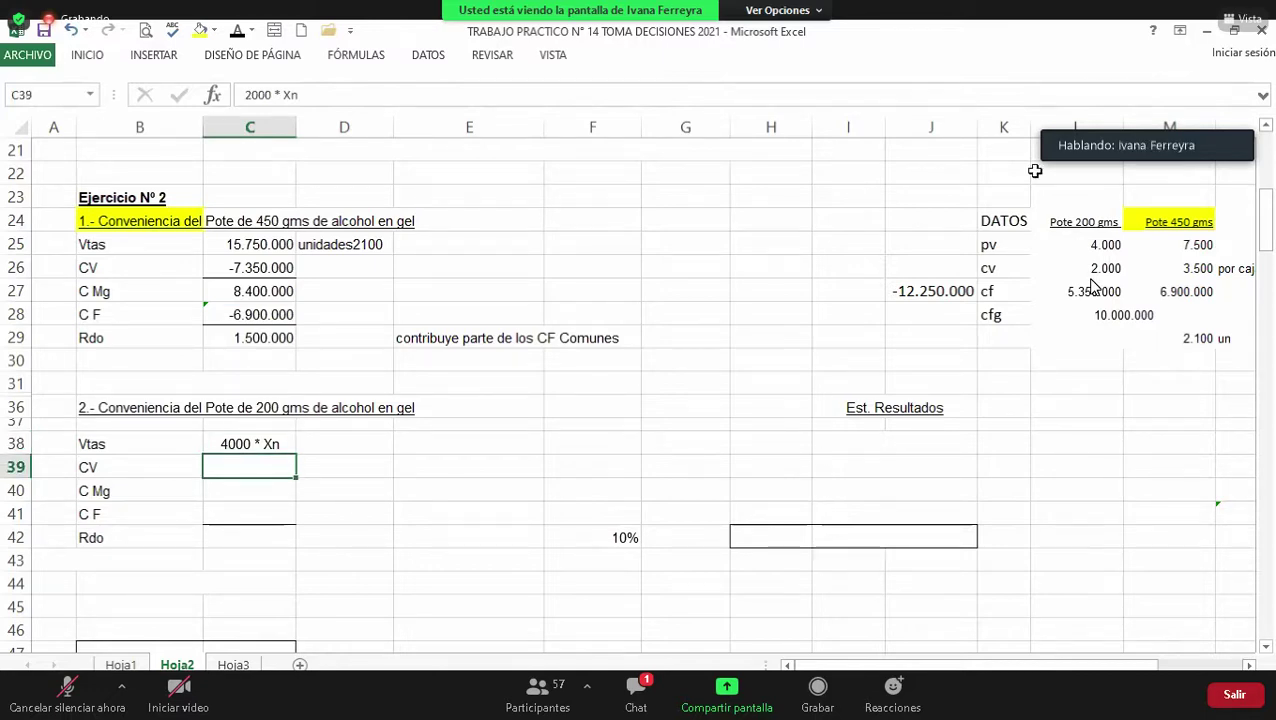
pyautogui.write('2000 * Xn')
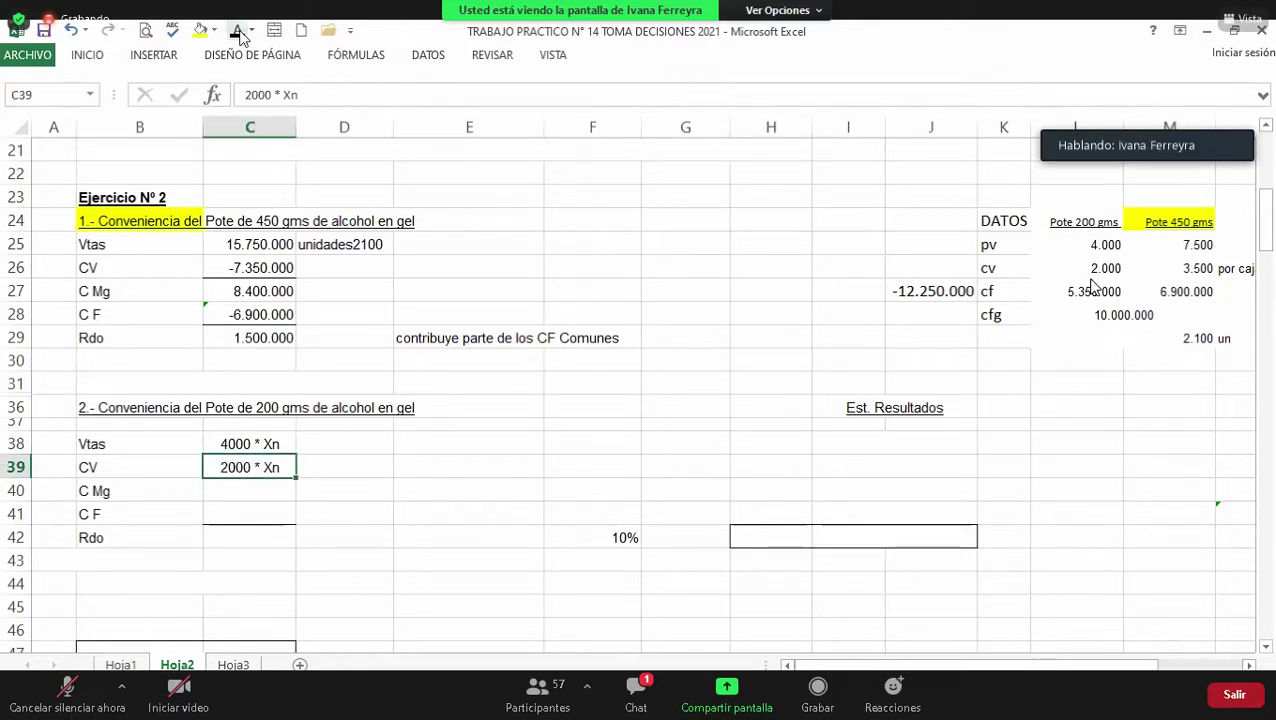
pyautogui.press('Return')
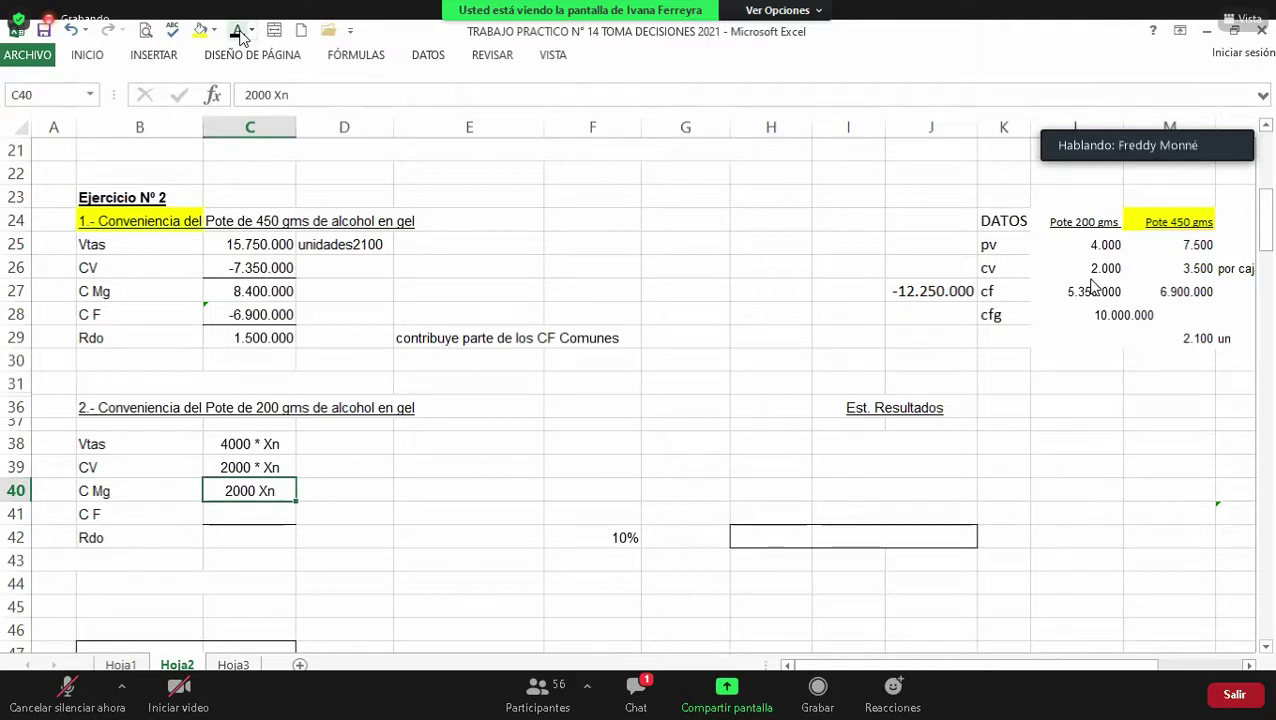
pyautogui.press('Return')
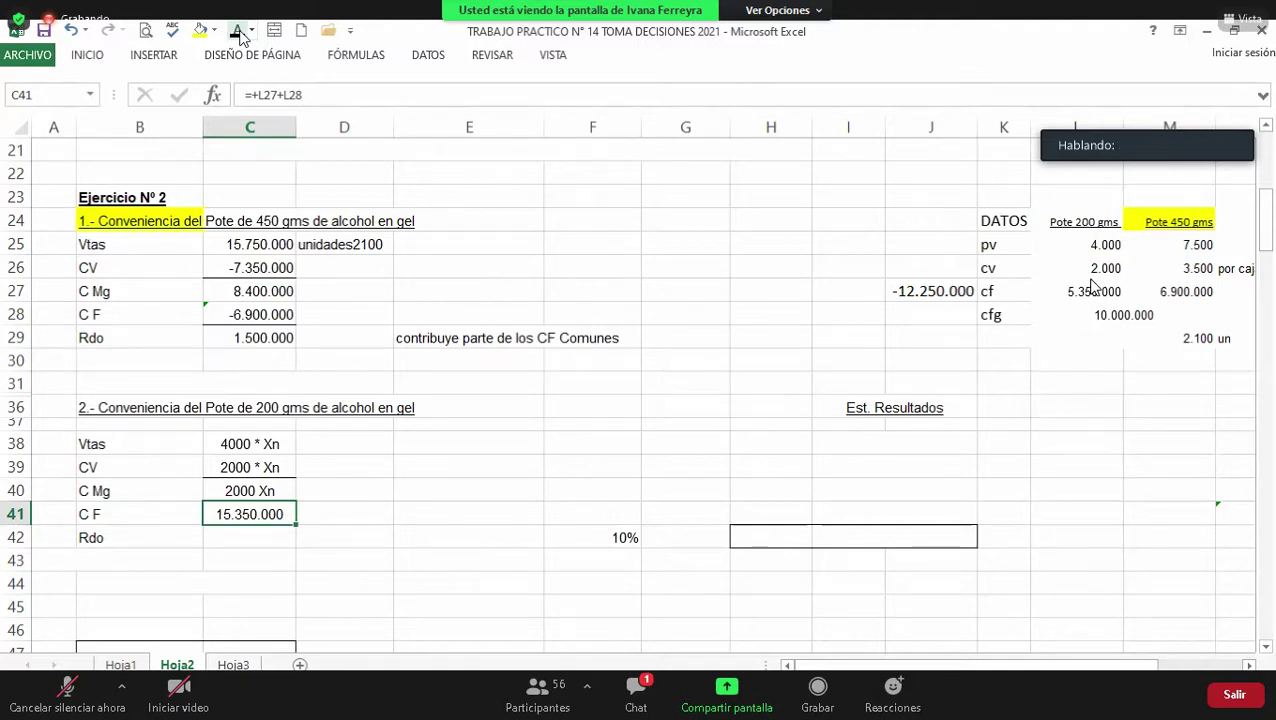
pyautogui.press('Down')
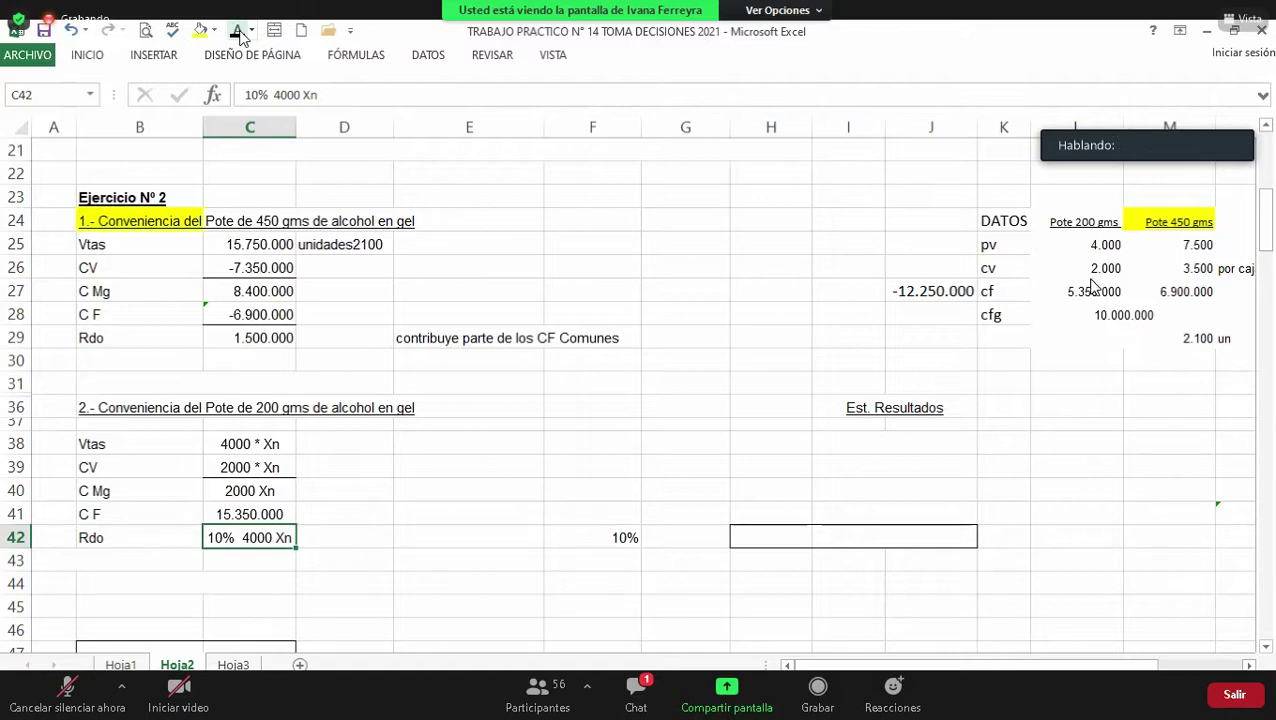
# Step: Check the blank cells beside the part 2 Vtas, CV and C Mg rows, up to E38:G40, for hidden content
pyautogui.press('Right')
pyautogui.press('Up')
pyautogui.press('Up')
pyautogui.press('Up')
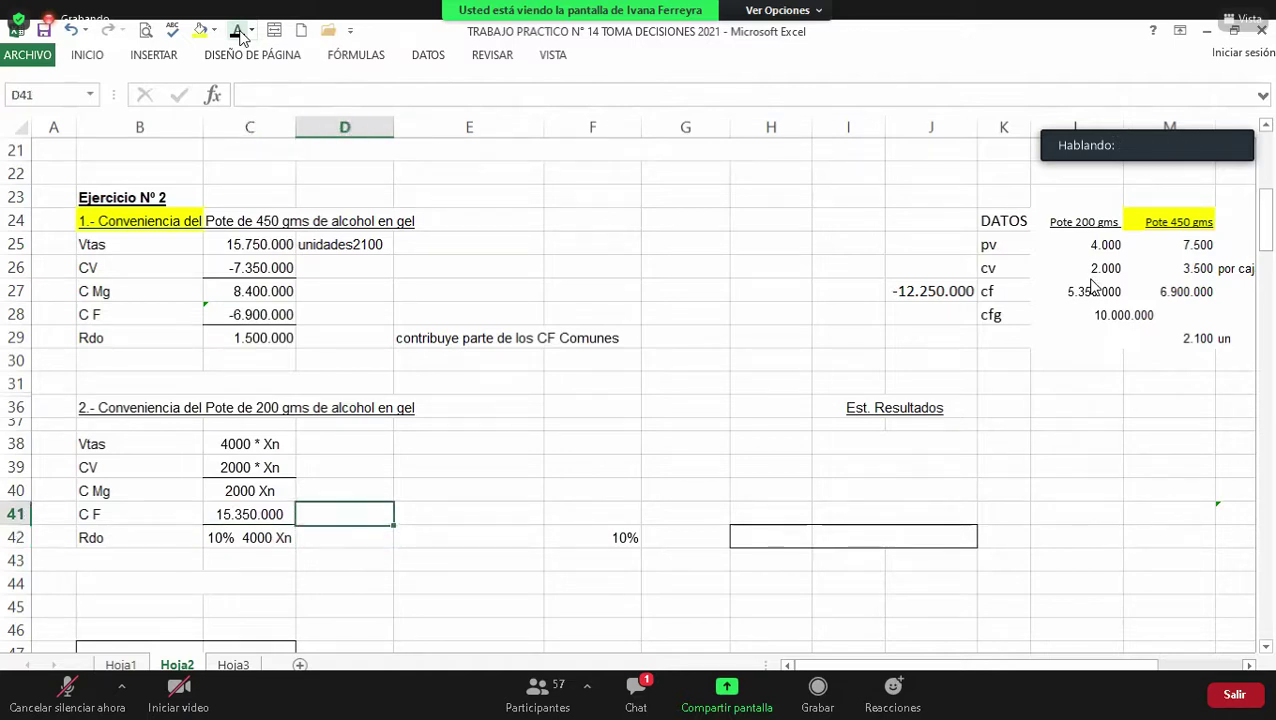
pyautogui.press('Up')
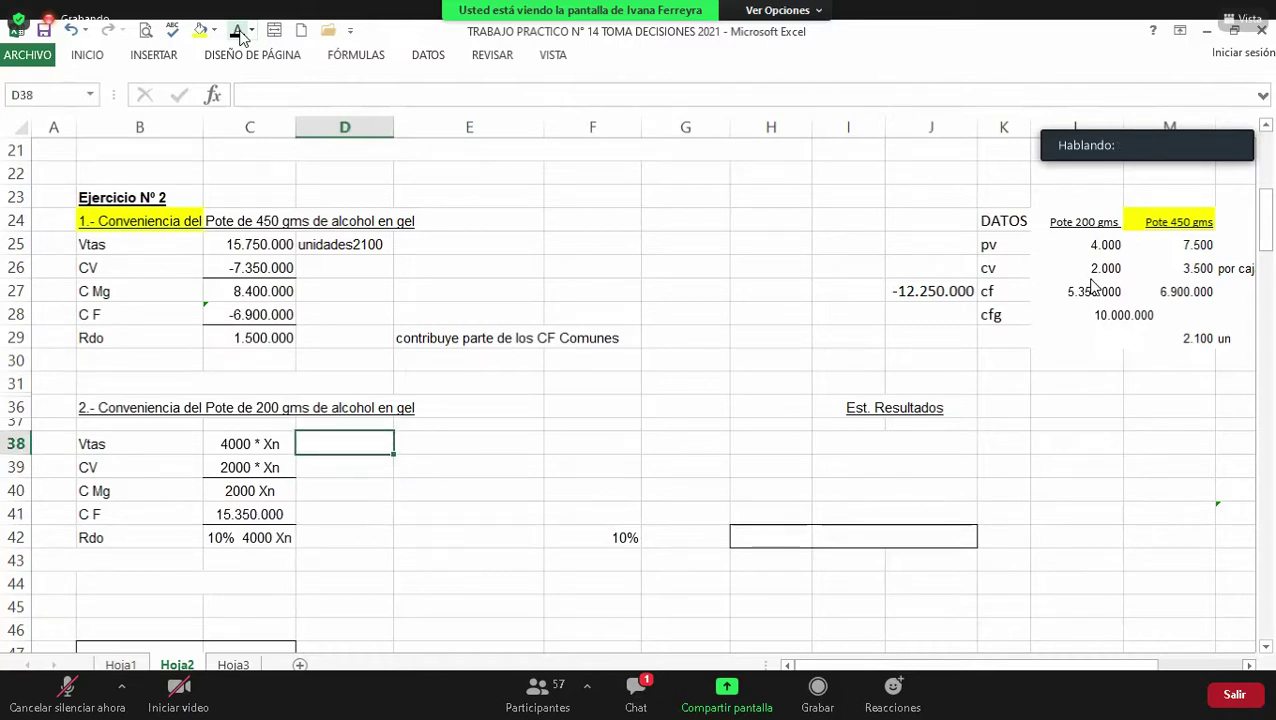
pyautogui.press('Right')
pyautogui.hotkey('shift', 'Right')
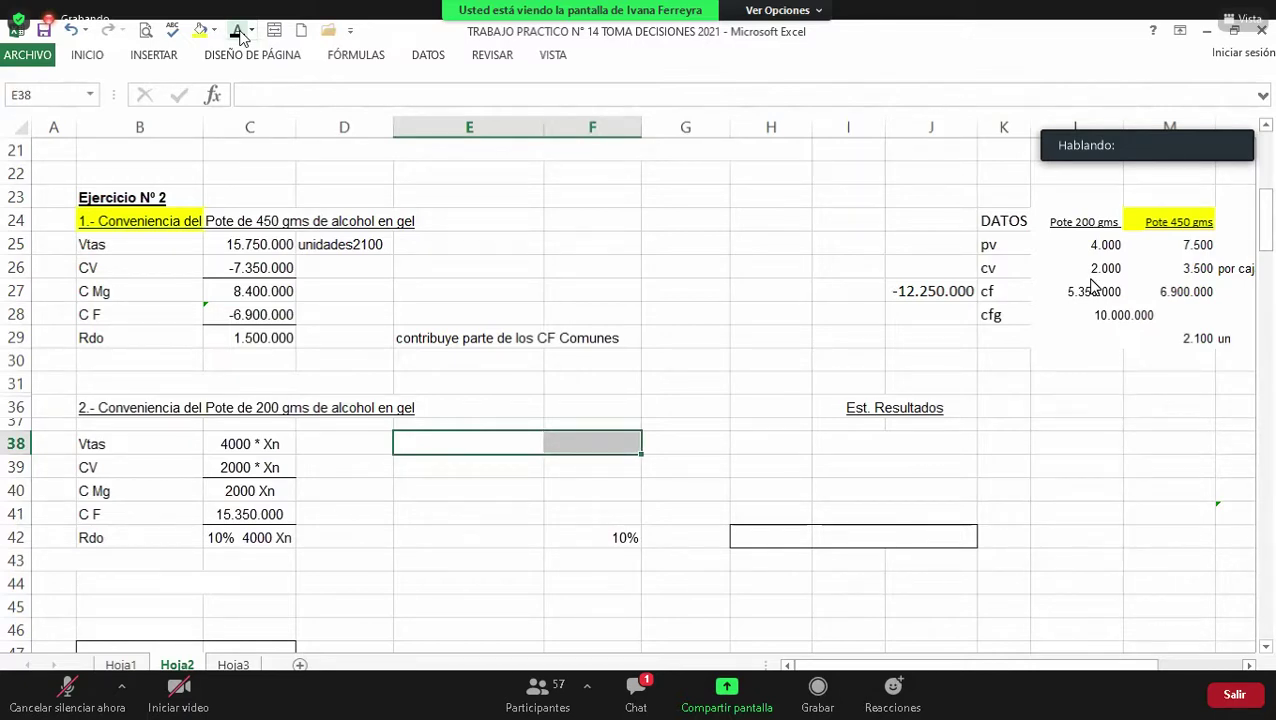
pyautogui.press('Down')
pyautogui.press('Up')
pyautogui.press('Left')
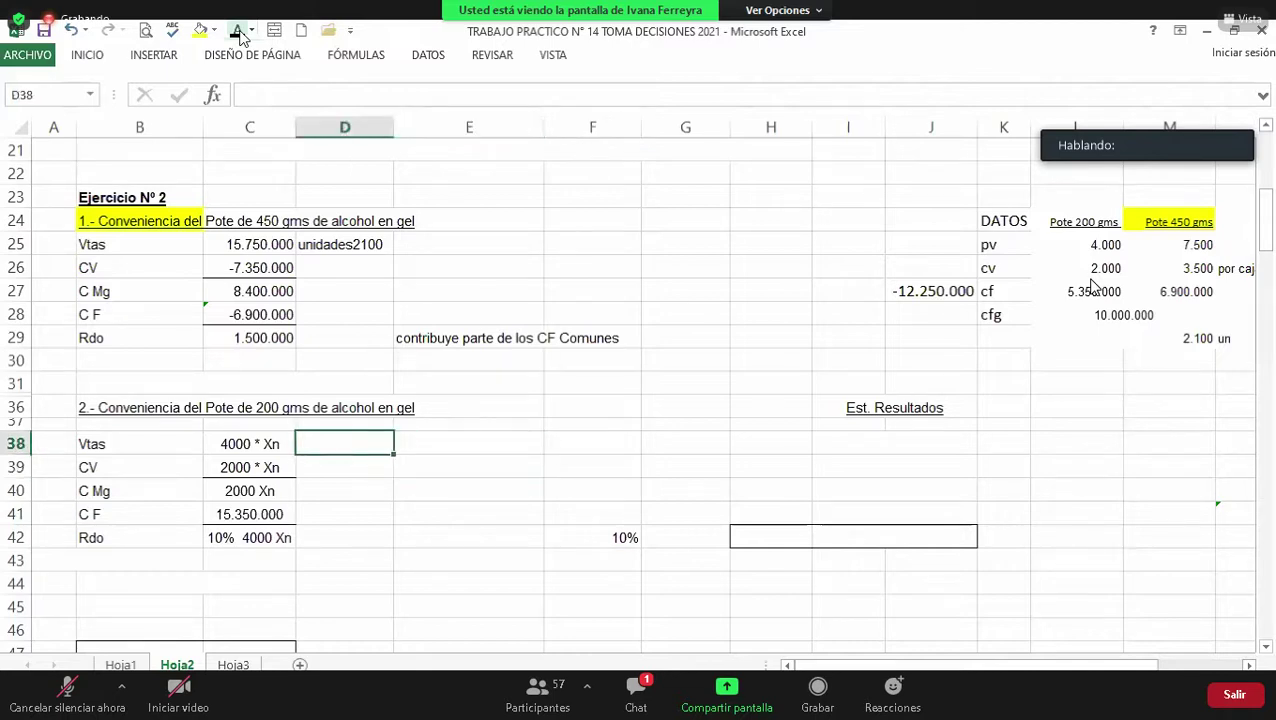
pyautogui.press('Right')
pyautogui.press('Right')
pyautogui.hotkey('shift', 'Left')
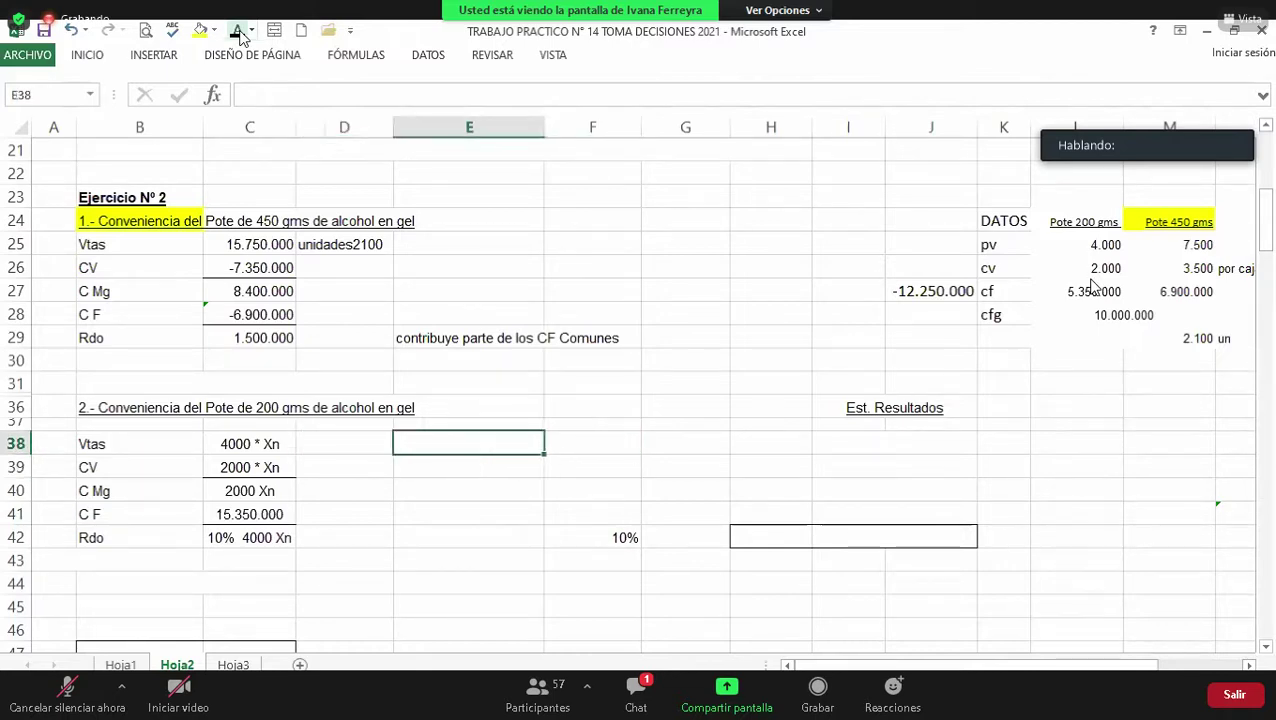
pyautogui.hotkey('shift', 'Down')
pyautogui.hotkey('shift', 'Right')
pyautogui.hotkey('shift', 'Down')
pyautogui.hotkey('shift', 'Down')
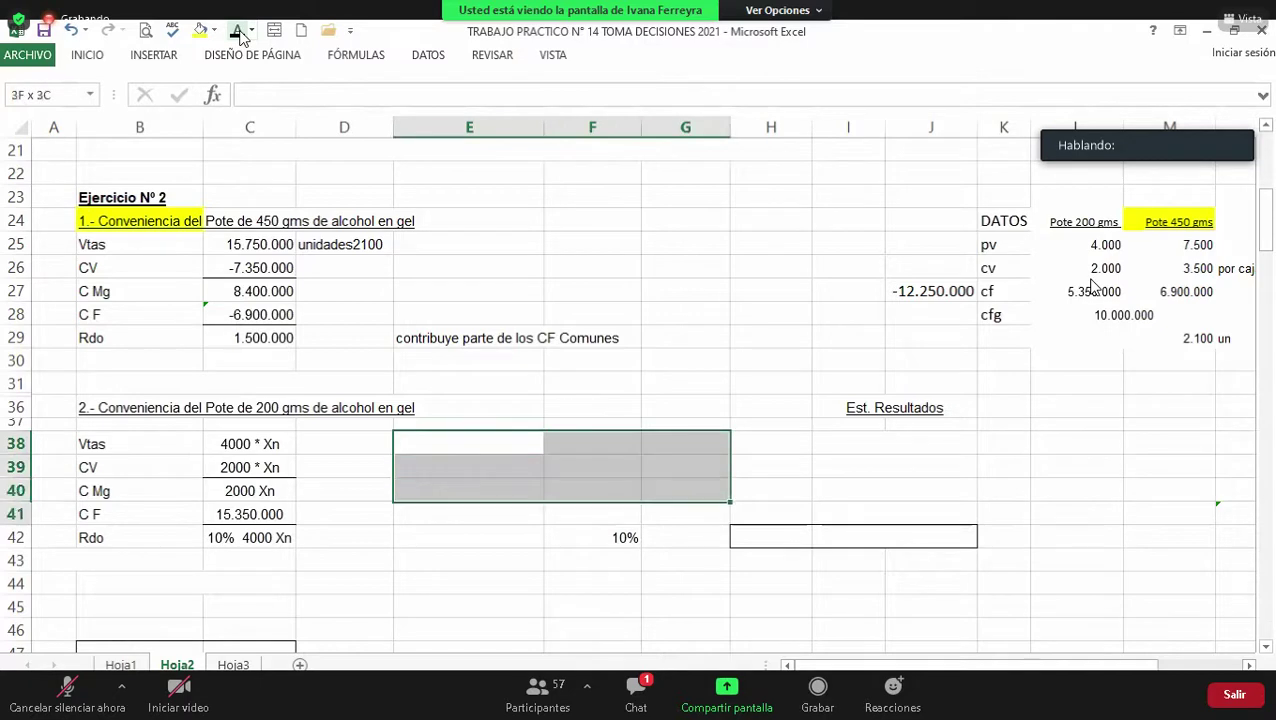
# Step: Reveal the hidden equation 2000 X - 15350000 = 0,10 * 4000 X in B44 by setting its font color to black
pyautogui.press('Down')
pyautogui.press('Down')
pyautogui.press('Down')
pyautogui.press('Down')
pyautogui.press('Down')
pyautogui.press('Down')
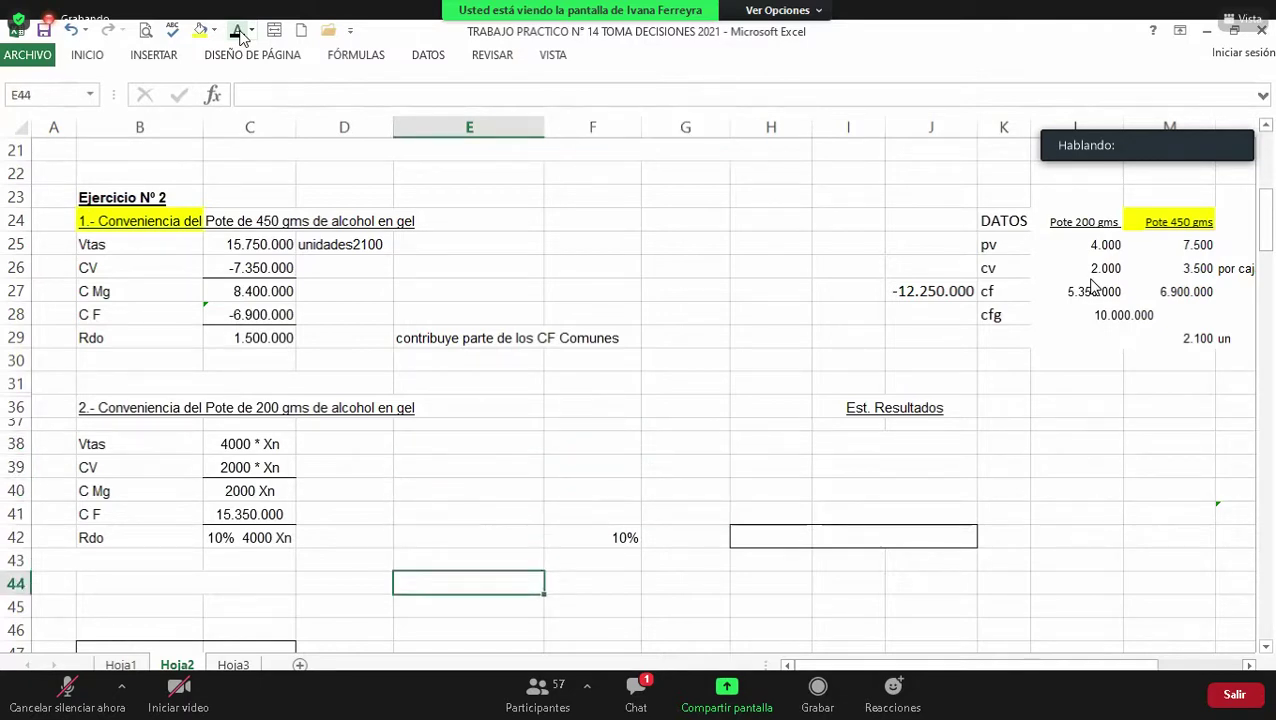
pyautogui.press('Up')
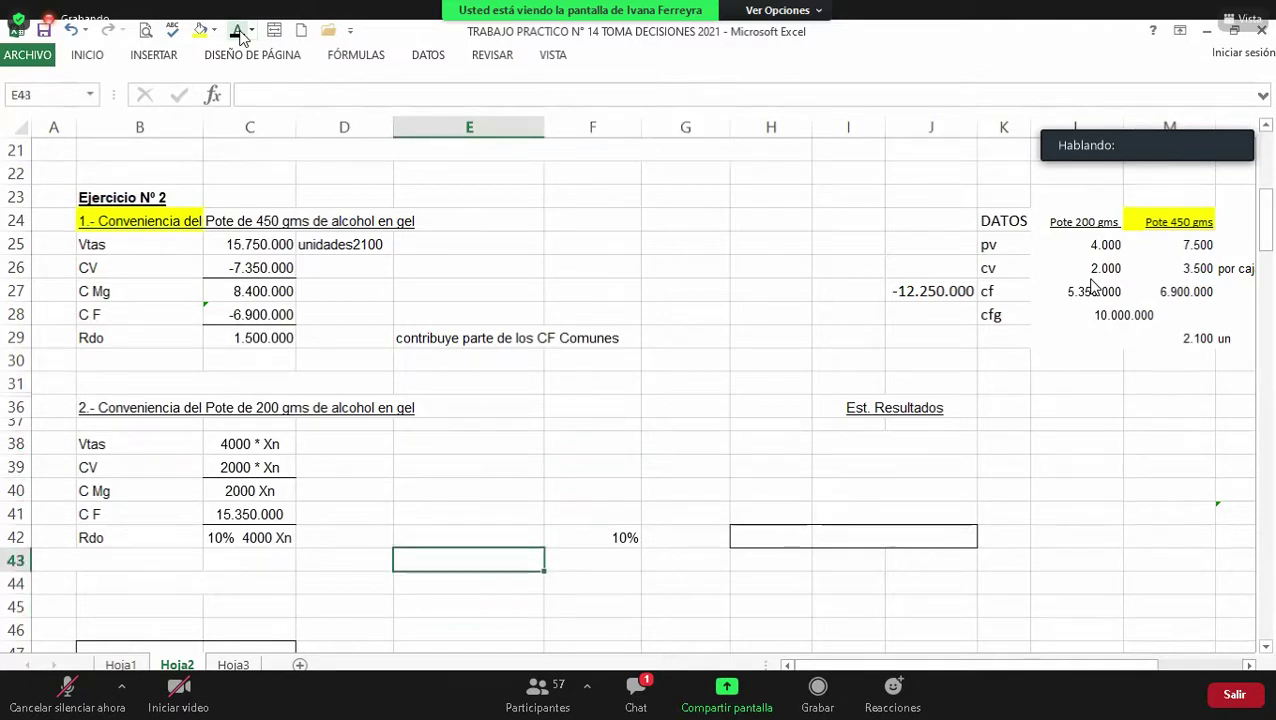
pyautogui.press('Up')
pyautogui.press('Up')
pyautogui.press('Left')
pyautogui.press('Left')
pyautogui.press('Down')
pyautogui.press('Down')
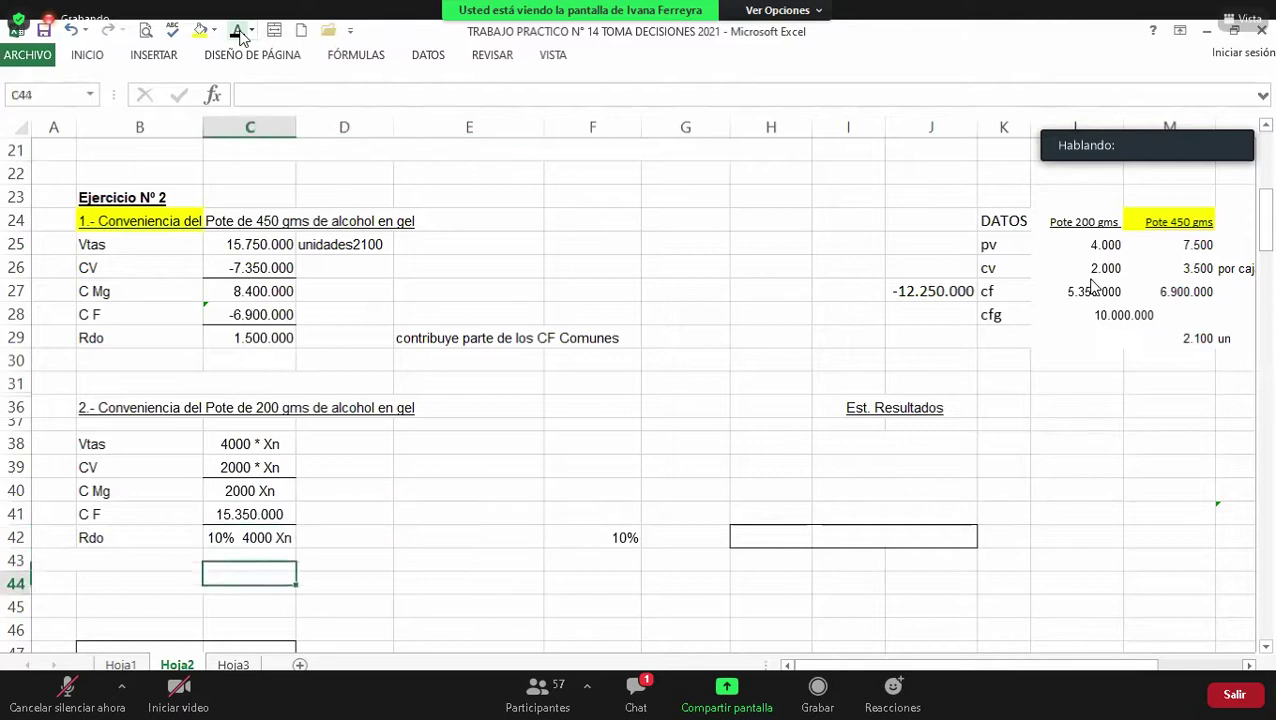
pyautogui.press('Down')
pyautogui.press('Left')
pyautogui.hotkey('shift', 'Right')
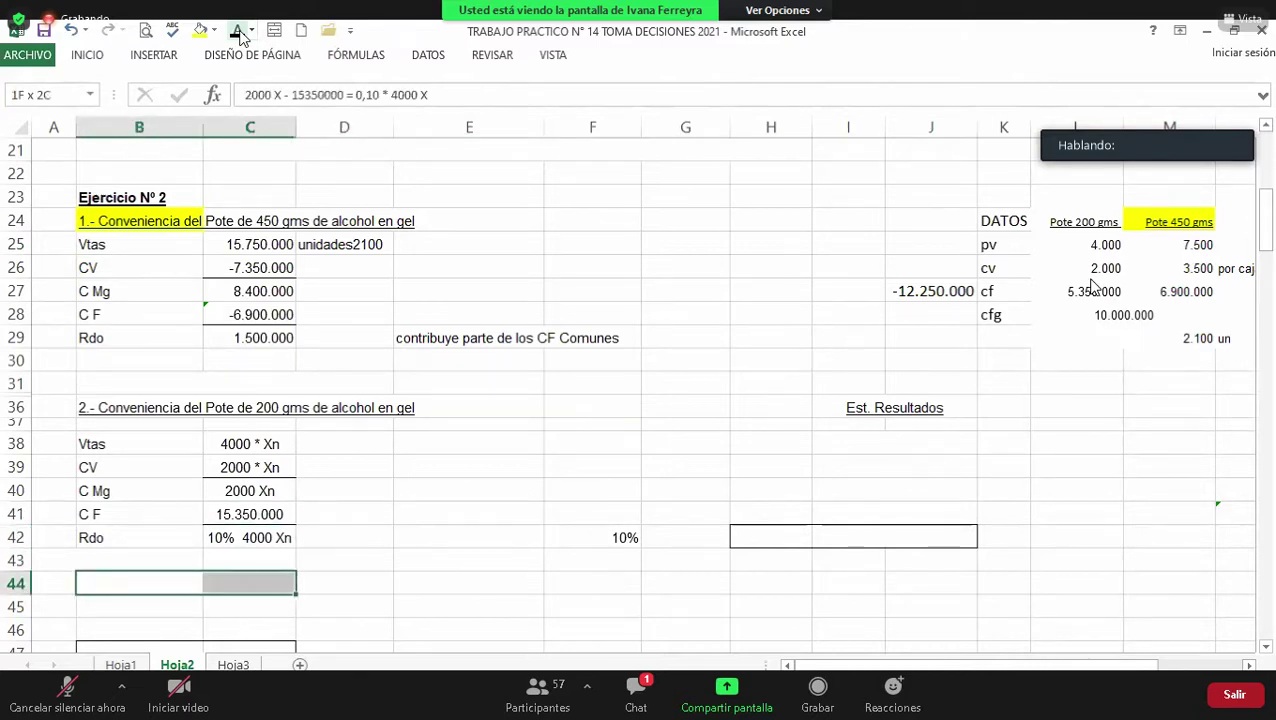
pyautogui.hotkey('shift', 'Right')
pyautogui.hotkey('shift', 'Right')
pyautogui.click(238, 31)
# Step: Look over the rows below the equation down to B51 and return to B45
pyautogui.press('Down')
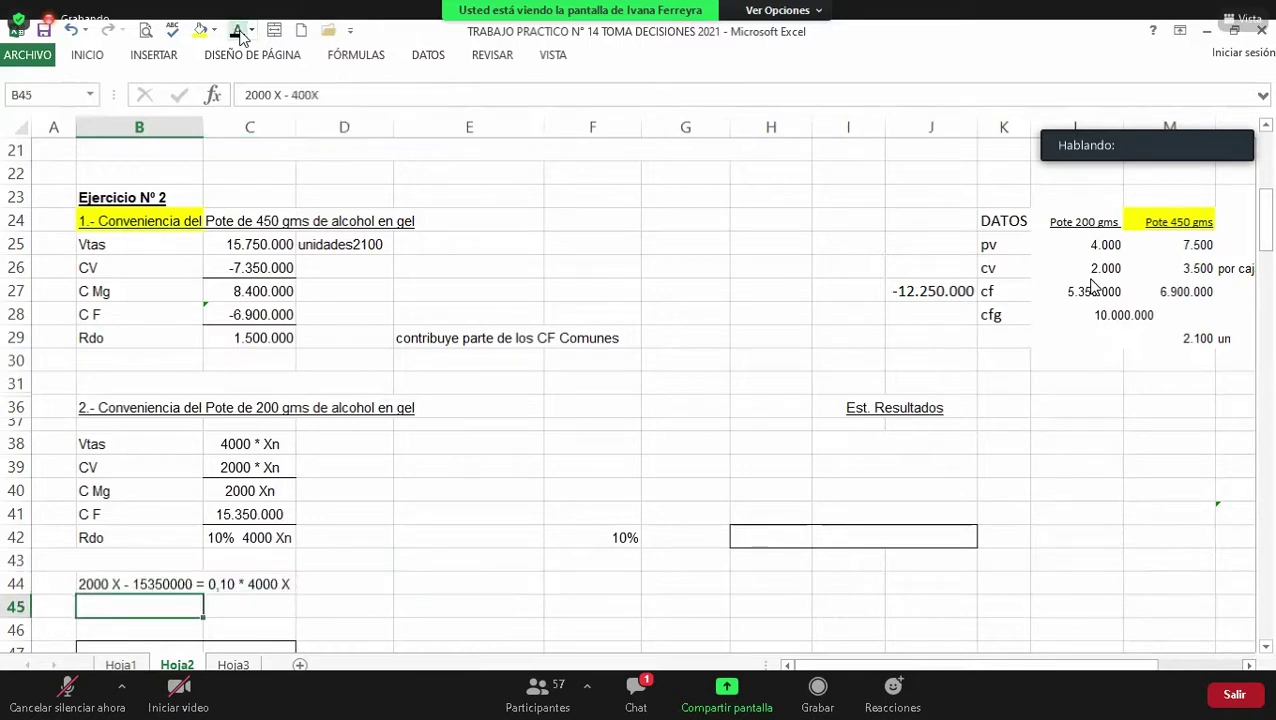
pyautogui.press('Down')
pyautogui.press('Down')
pyautogui.press('Down')
pyautogui.press('Down')
pyautogui.press('Down')
pyautogui.press('Down')
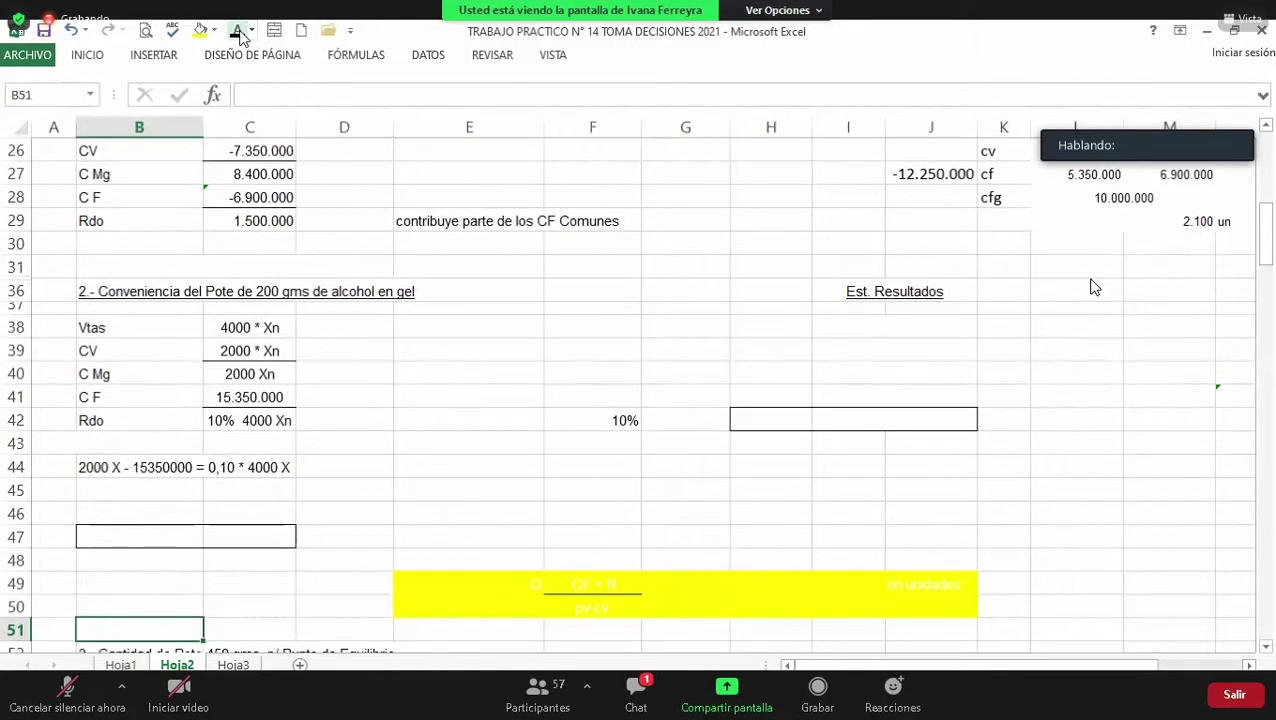
pyautogui.press('Up')
pyautogui.press('Up')
pyautogui.press('Up')
pyautogui.press('Up')
pyautogui.press('Up')
pyautogui.press('Up')
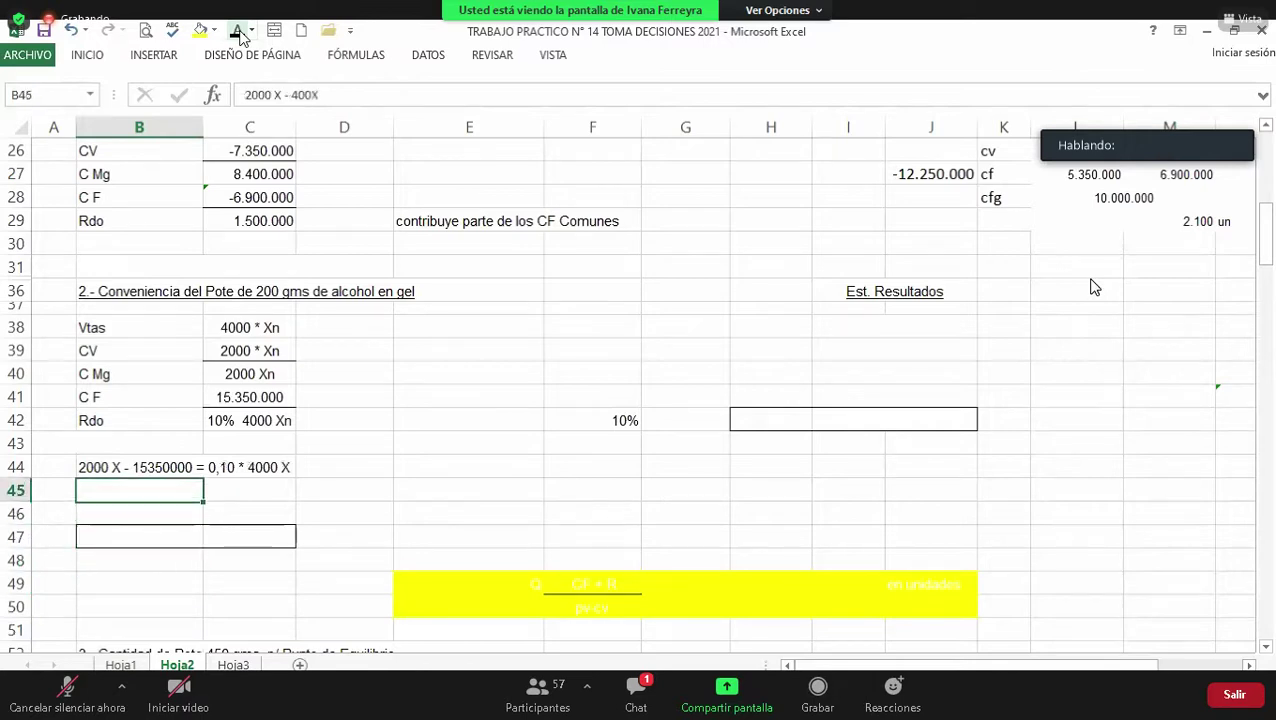
# Step: Reveal the hidden solution lines in B45:C47 with black font and point out the X result in C47
pyautogui.hotkey('shift', 'Right')
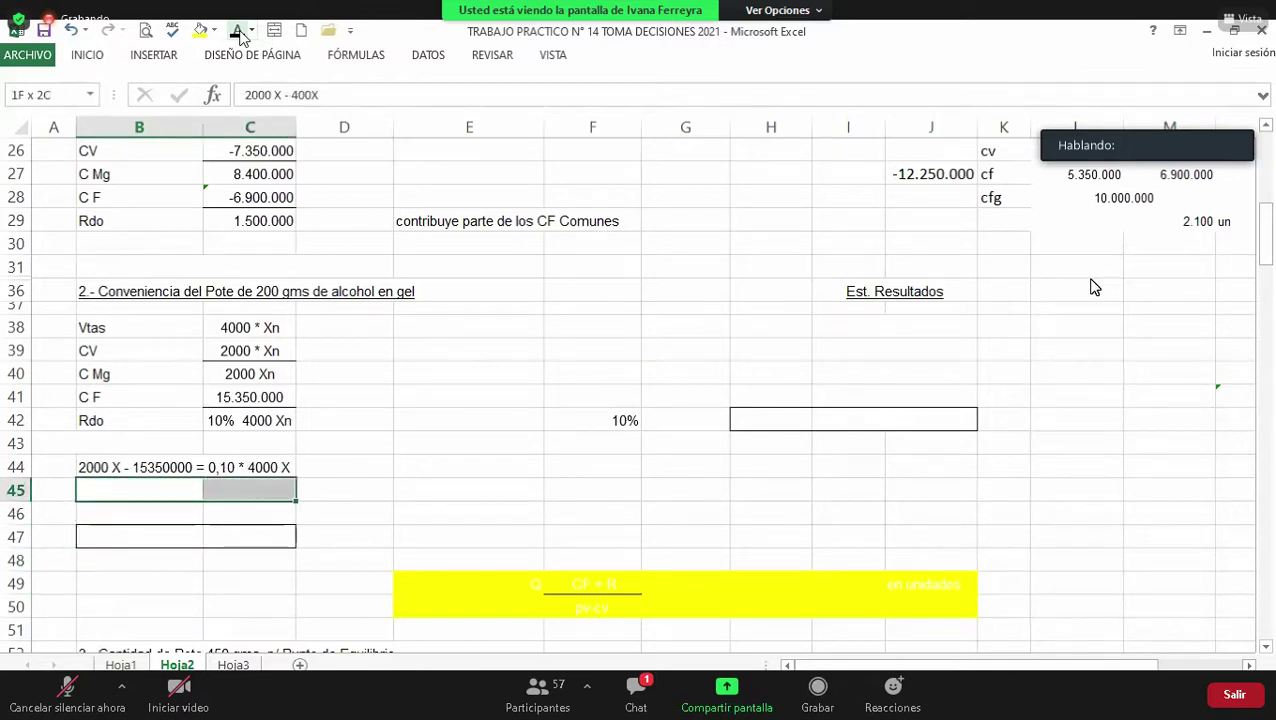
pyautogui.hotkey('shift', 'Down')
pyautogui.hotkey('shift', 'Down')
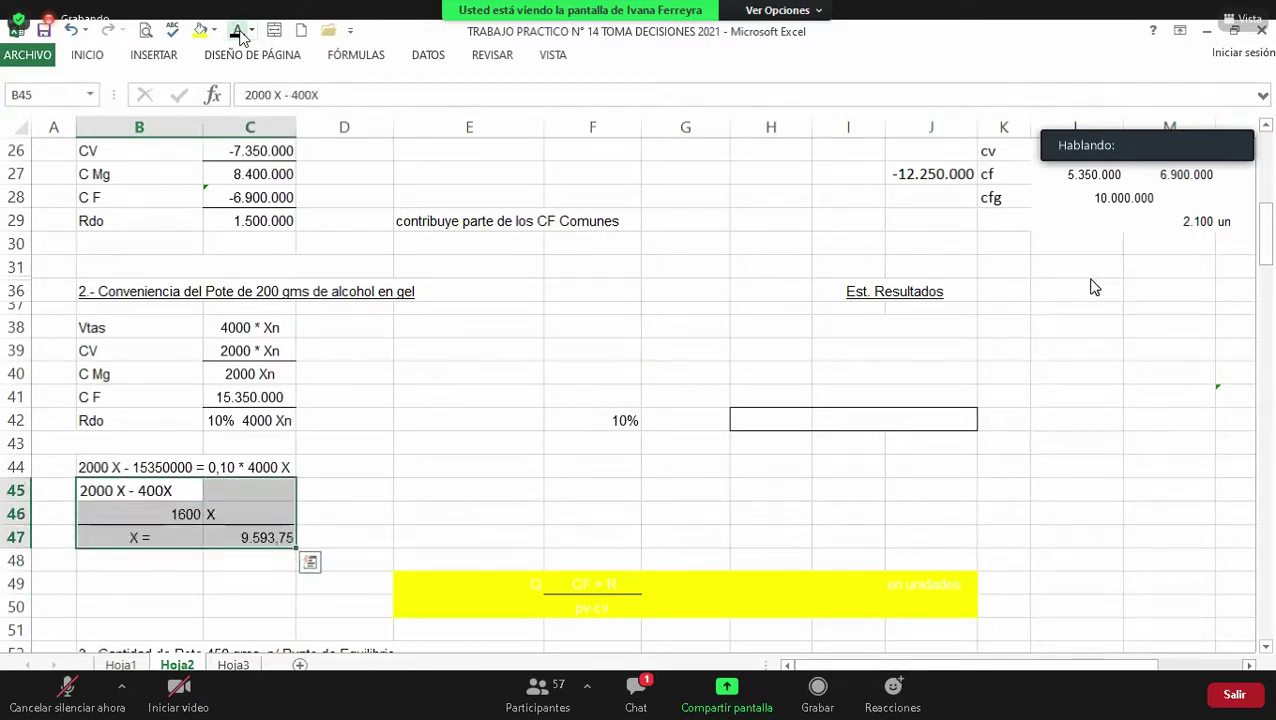
pyautogui.press('Down')
pyautogui.press('Down')
pyautogui.press('Right')
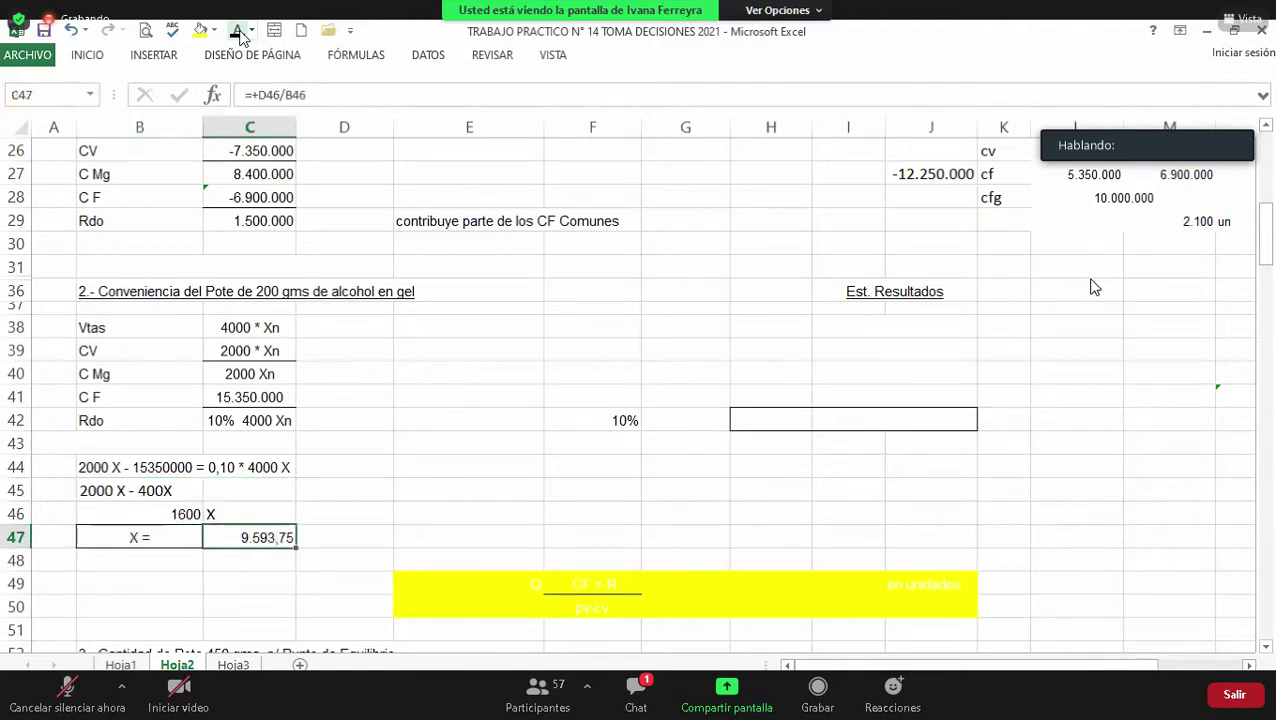
pyautogui.press('Left')
pyautogui.press('Up')
pyautogui.press('Down')
pyautogui.press('Right')
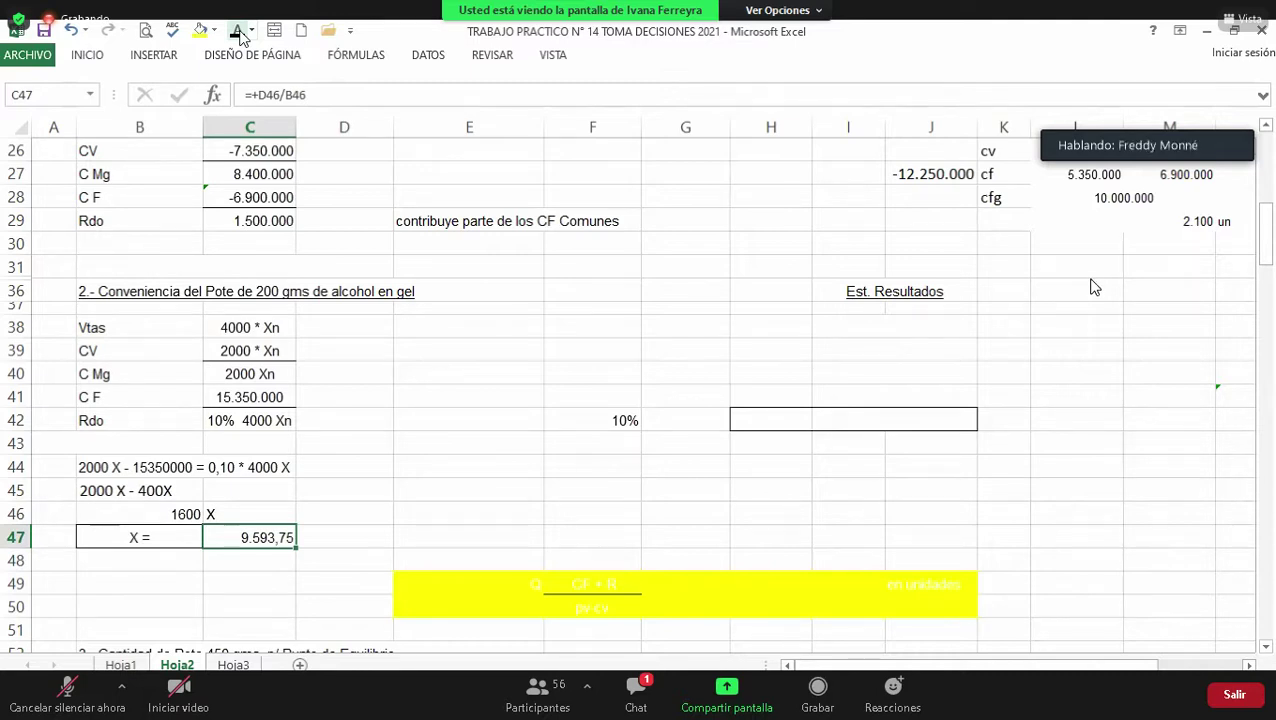
# Step: Go back from the X result to the Rdo expression in C42 and across to the 10% in F42
pyautogui.press('Up')
pyautogui.press('Up')
pyautogui.press('Up')
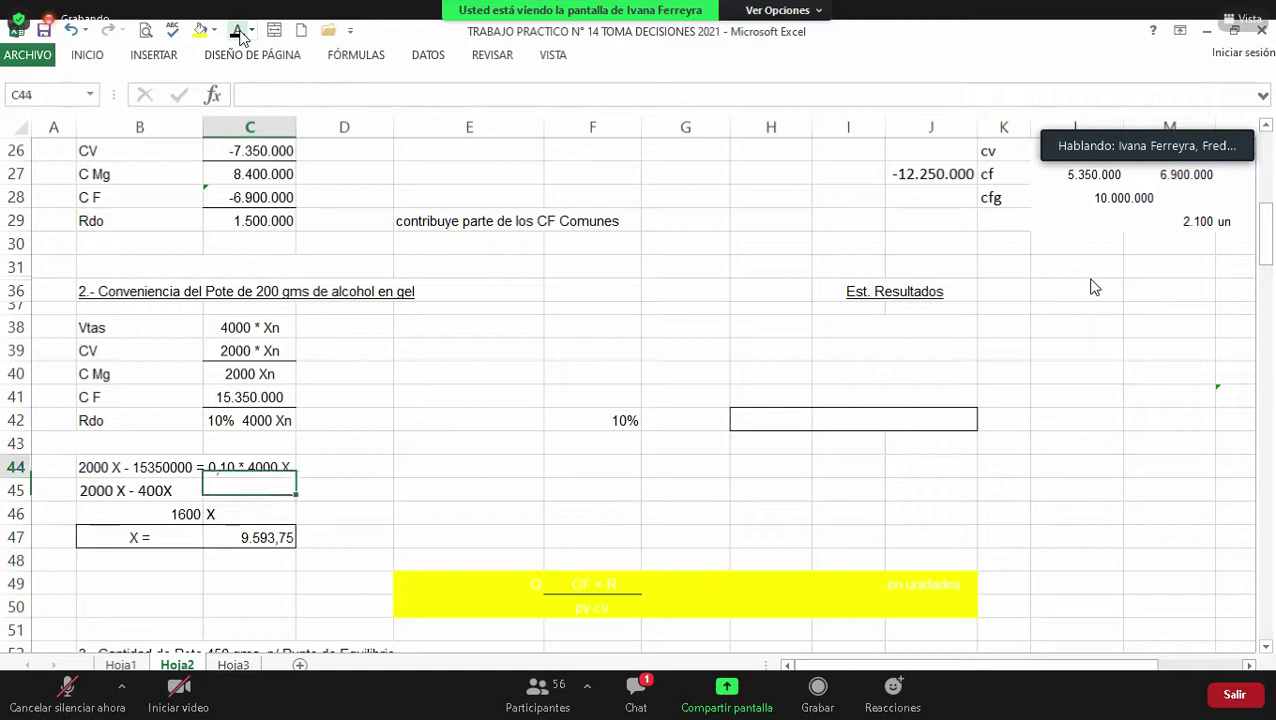
pyautogui.press('Up')
pyautogui.press('Up')
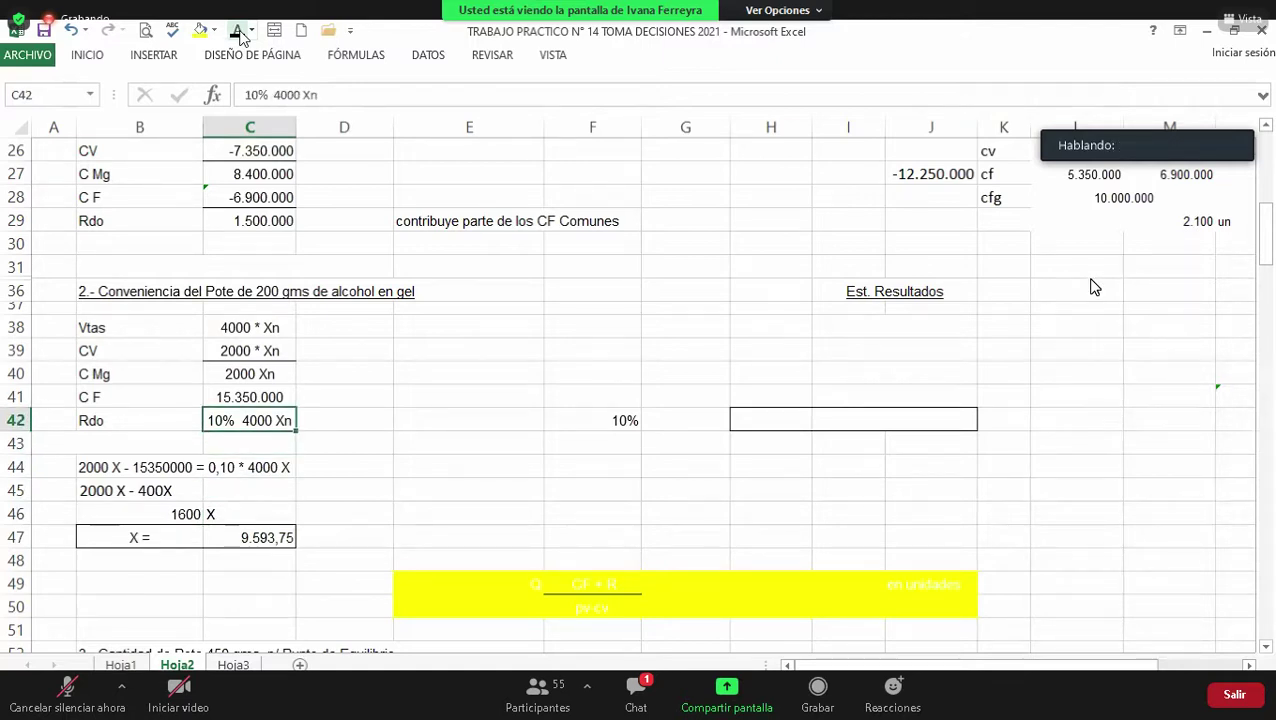
pyautogui.press('Right')
pyautogui.press('Right')
pyautogui.press('Right')
pyautogui.press('Right')
pyautogui.press('Left')
# Step: Check the blank cells around the 10% and beside the equation solution, ending on the hidden formula in D45
pyautogui.press('Up')
pyautogui.press('Up')
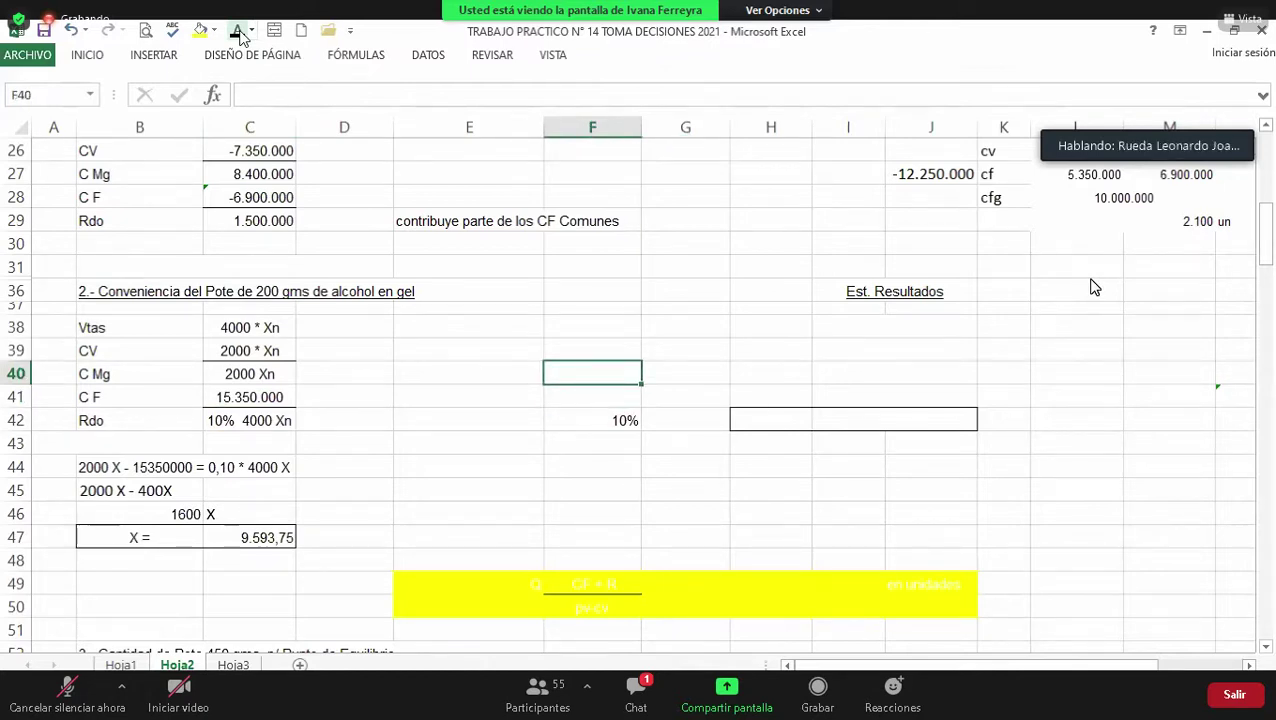
pyautogui.press('Down')
pyautogui.press('Right')
pyautogui.press('Down')
pyautogui.press('Down')
pyautogui.press('Down')
pyautogui.press('Down')
pyautogui.press('Left')
pyautogui.press('Left')
pyautogui.press('Left')
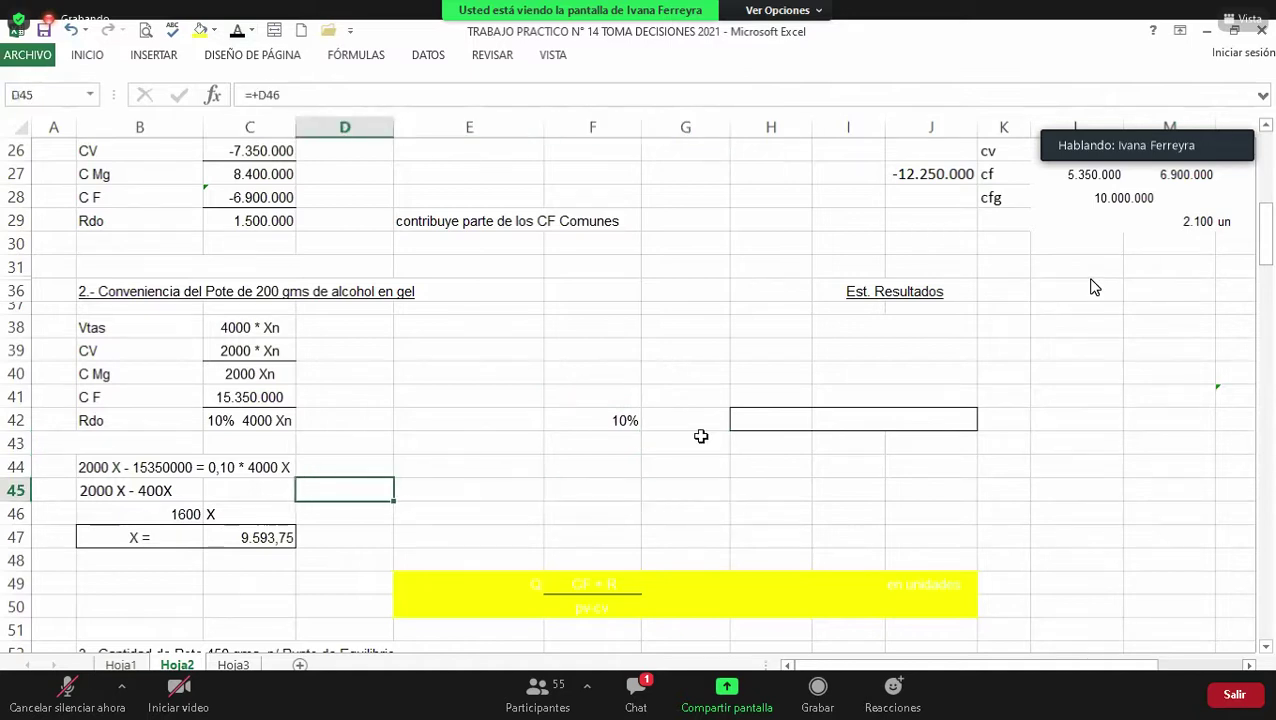
# Step: Walk through the part 2 expressions from Vtas in C38 down to Rdo in C42
pyautogui.press('Up')
pyautogui.press('Up')
pyautogui.press('Up')
pyautogui.press('Up')
pyautogui.press('Left')
pyautogui.press('Up')
pyautogui.press('Up')
pyautogui.press('Up')
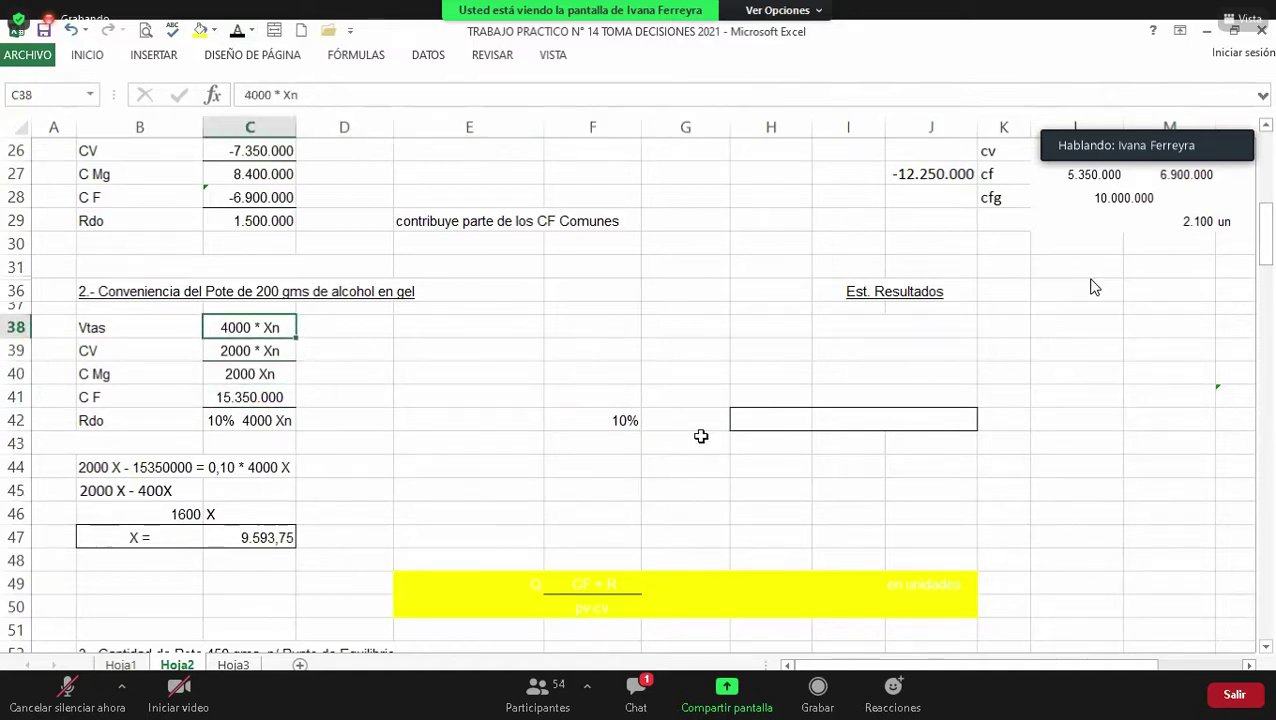
pyautogui.press('Down')
pyautogui.press('Down')
pyautogui.press('Down')
pyautogui.press('Down')
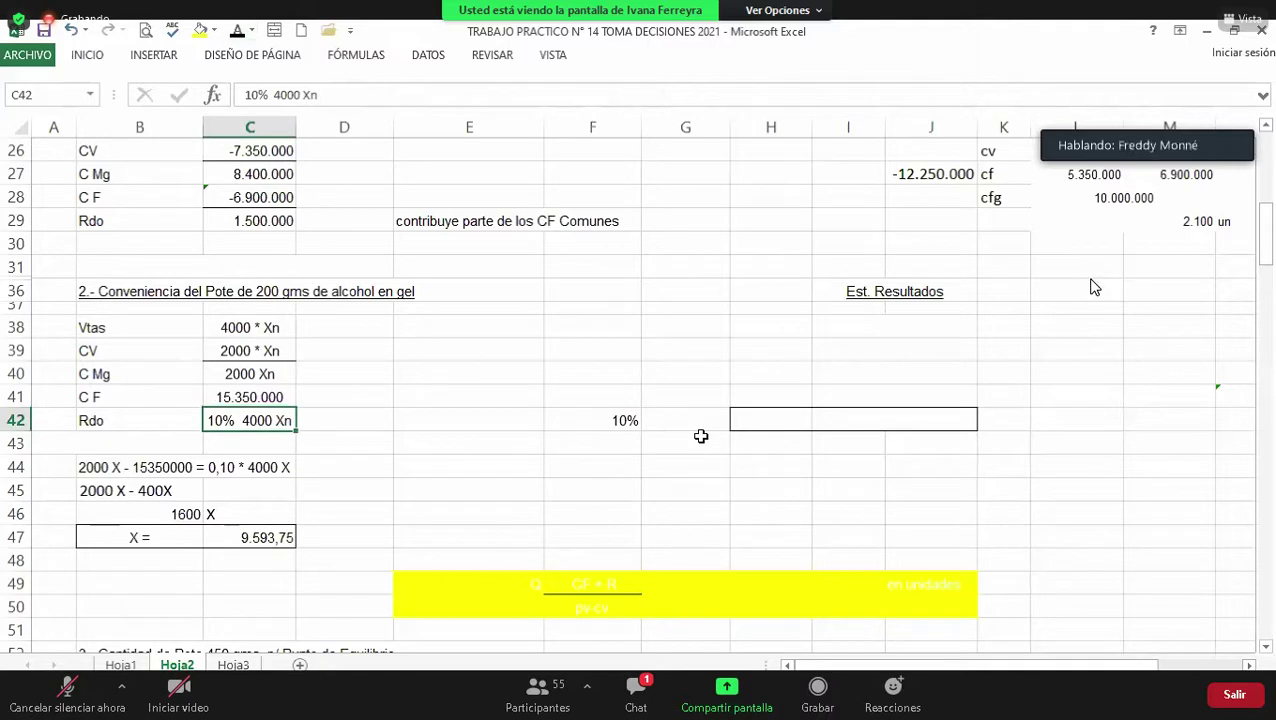
# Step: Point out the 10% in F42 and return to the Rdo expression in C42
pyautogui.press('Right')
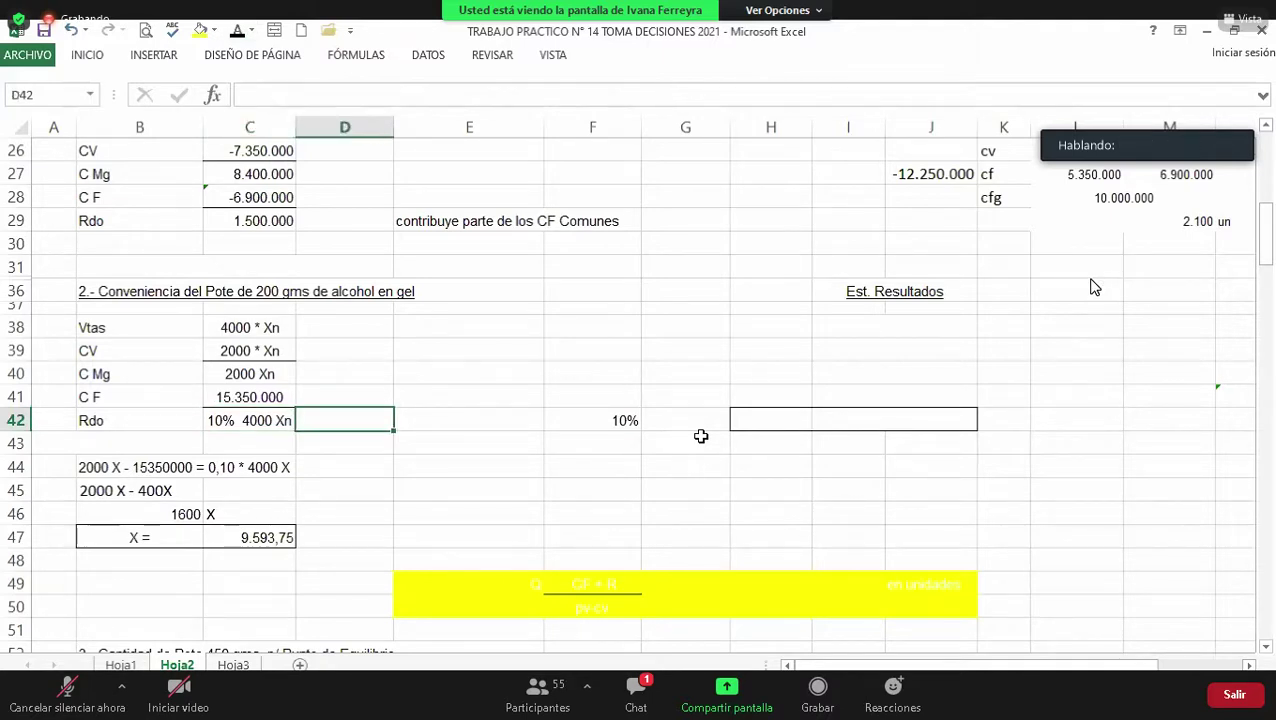
pyautogui.press('Right')
pyautogui.press('Right')
pyautogui.press('Left')
pyautogui.press('Left')
pyautogui.press('Left')
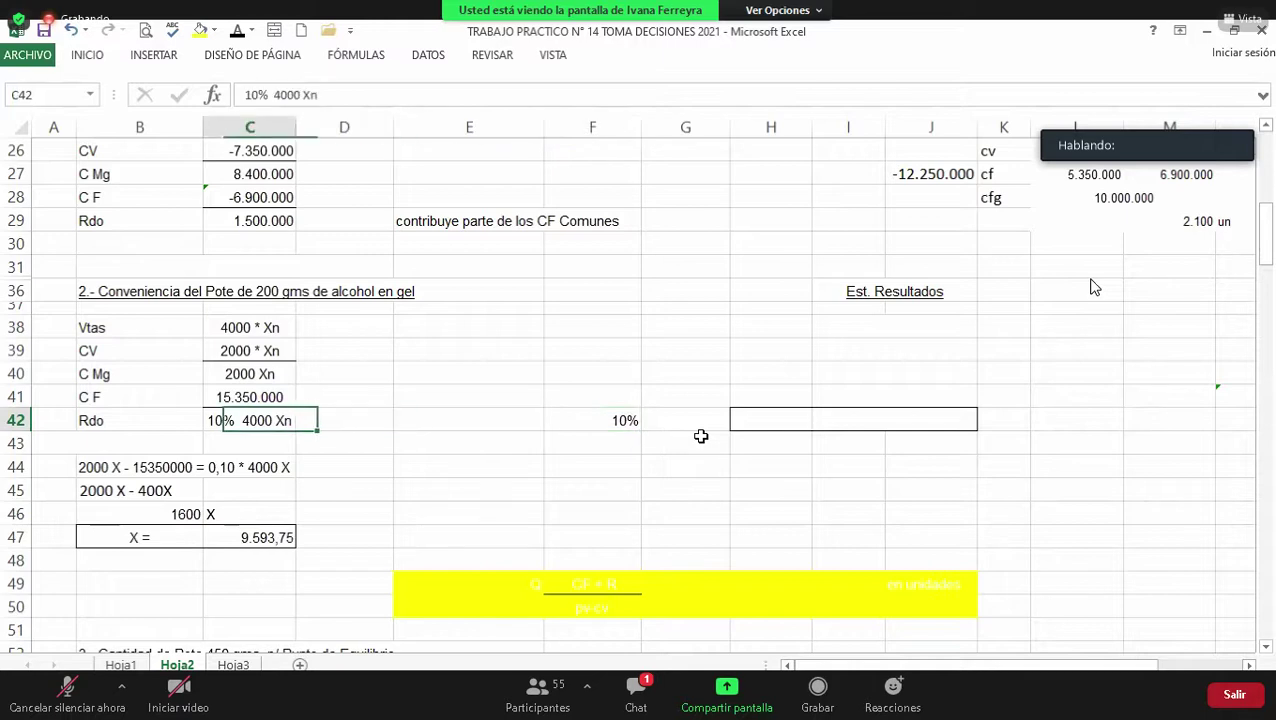
# Step: Reveal the hidden sales amount =+C47*L25 in I38 under Est. Resultados by setting its font color to black
pyautogui.press('Up')
pyautogui.press('Up')
pyautogui.press('Up')
pyautogui.press('Right')
pyautogui.press('Right')
pyautogui.press('Right')
pyautogui.press('Right')
pyautogui.press('Up')
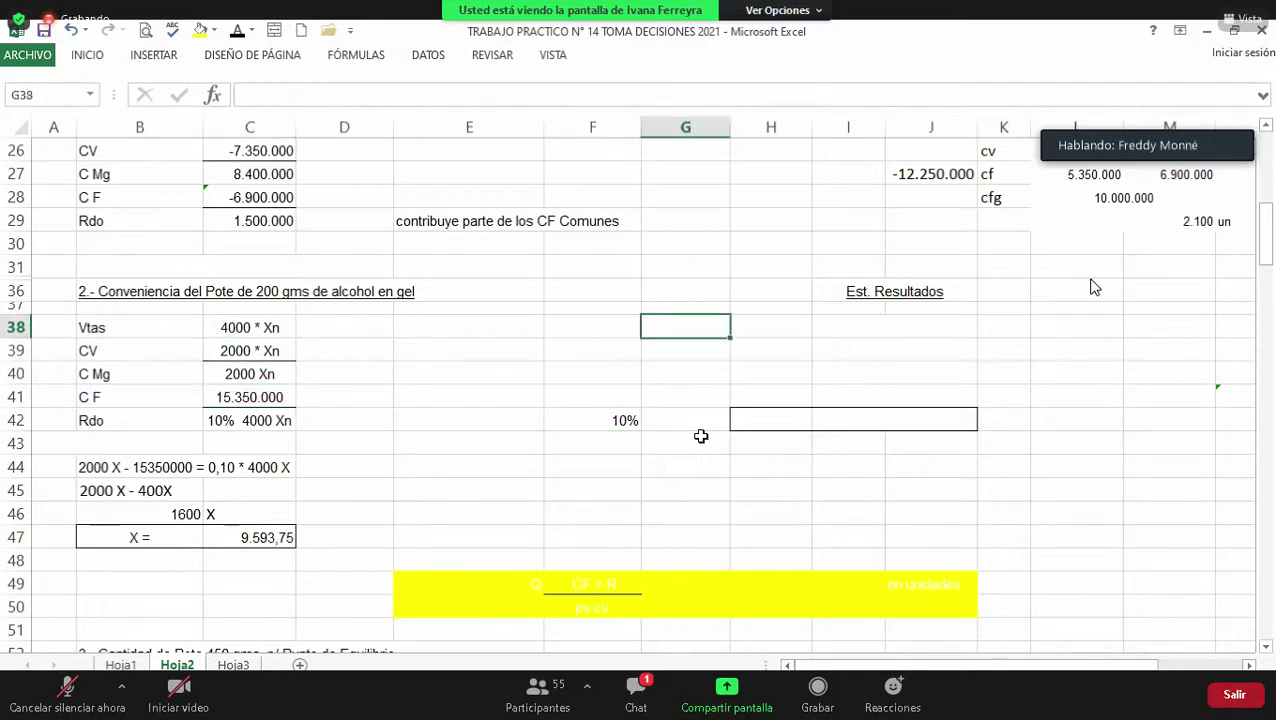
pyautogui.press('Right')
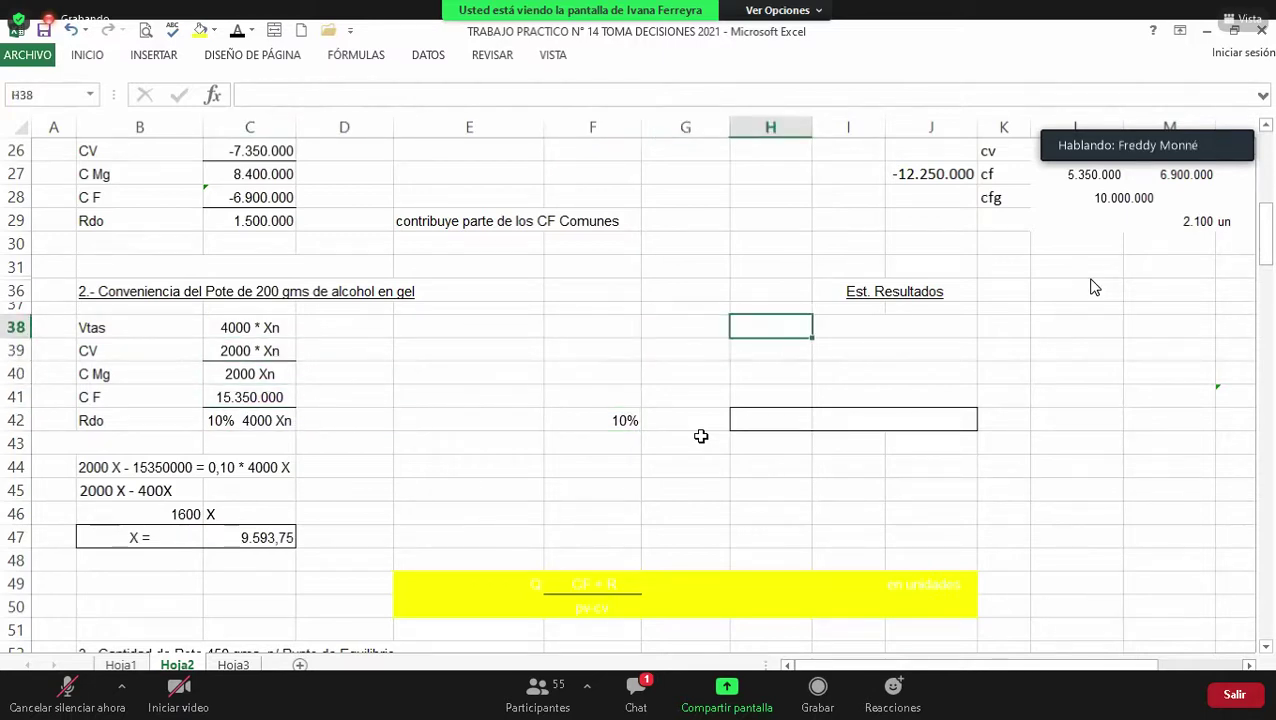
pyautogui.press('Right')
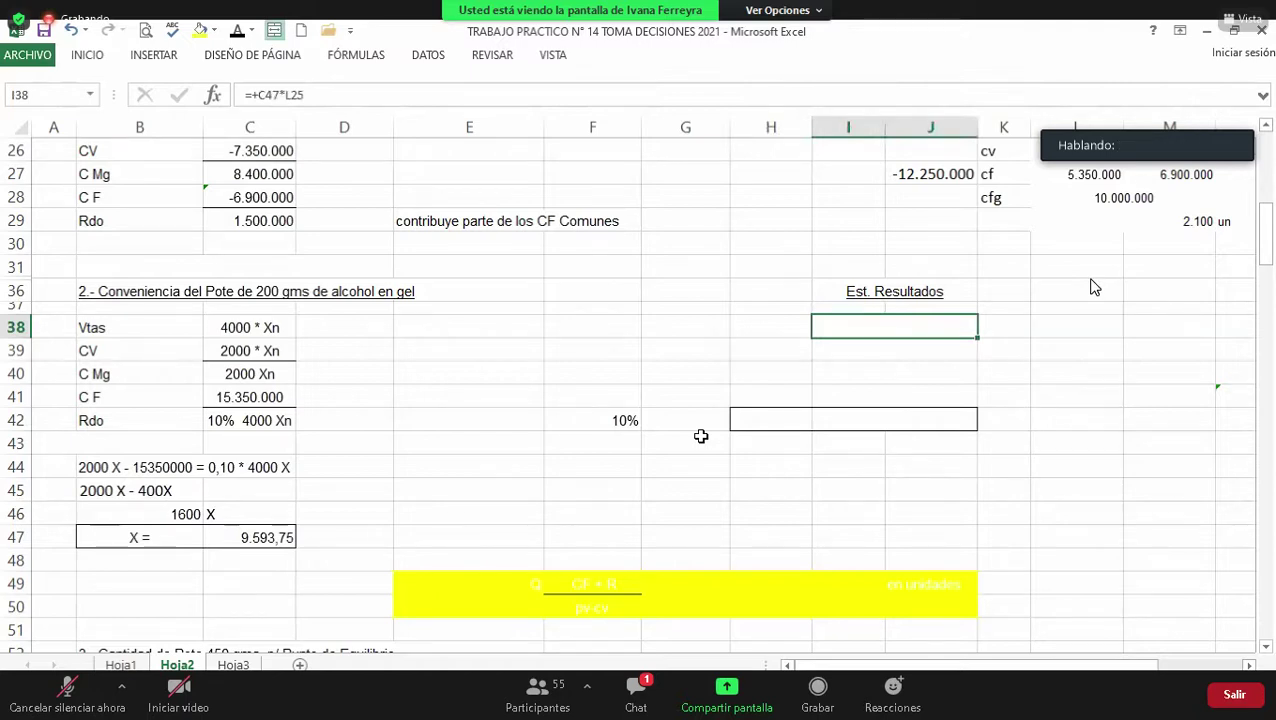
pyautogui.press('Left')
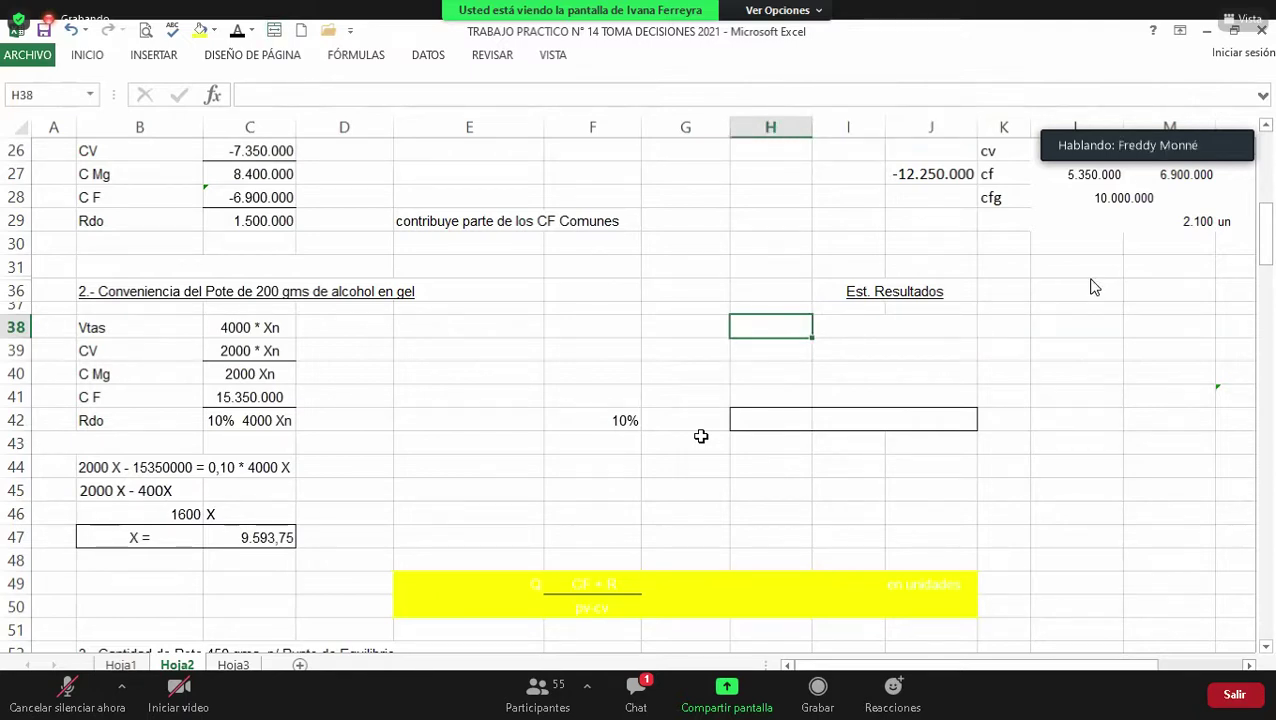
pyautogui.press('Right')
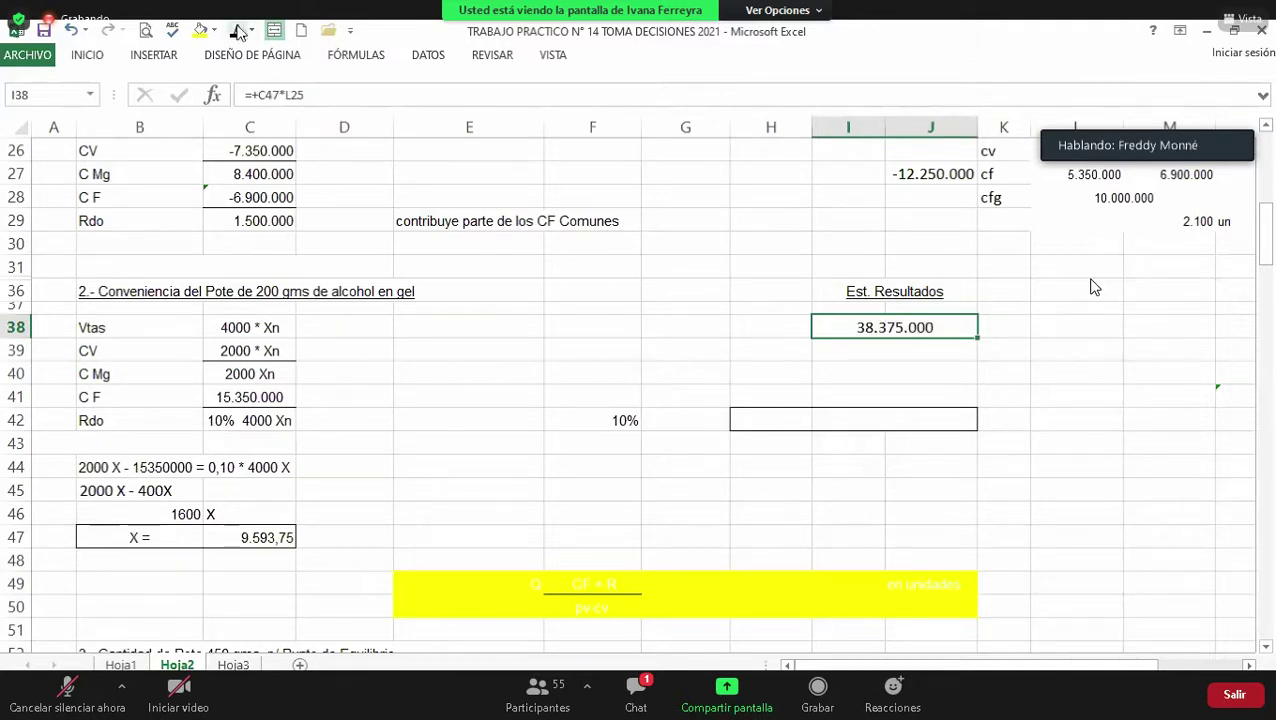
# Step: Inspect the sales formula in I38 and reveal the hidden CV amount =+C47*L26 in I39 by setting its font color to black
pyautogui.press('F2')
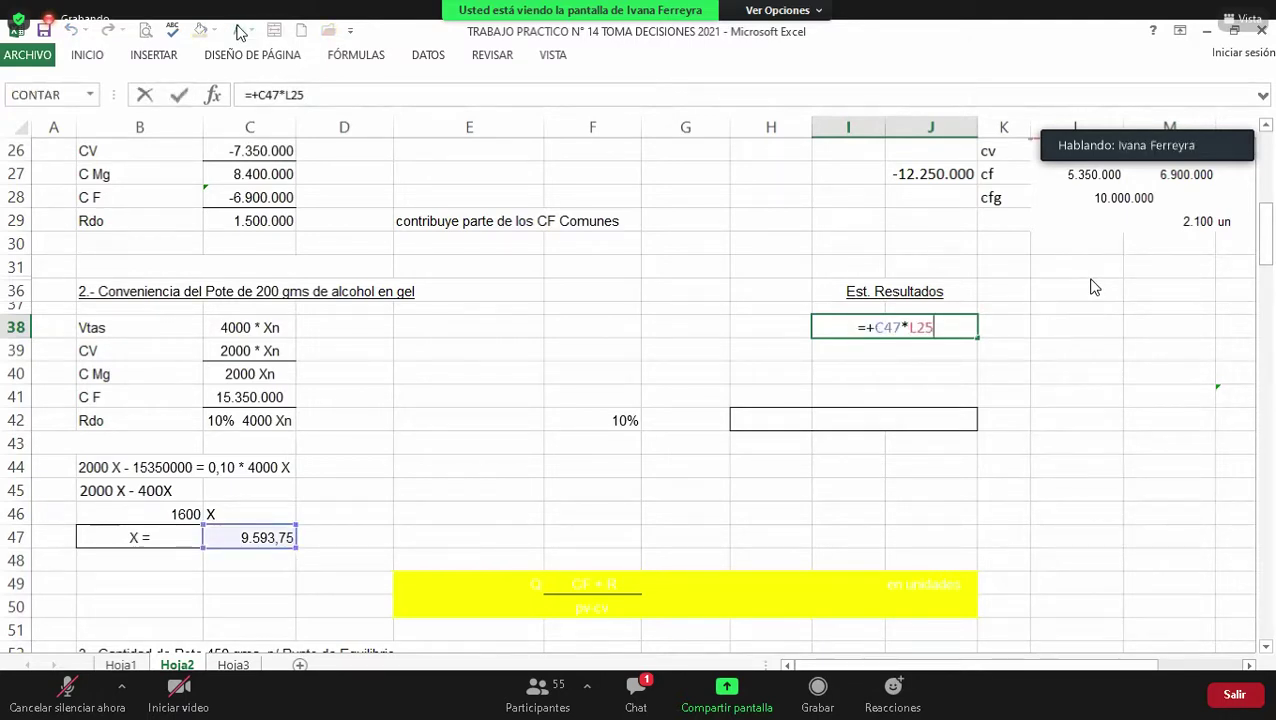
pyautogui.press('Return')
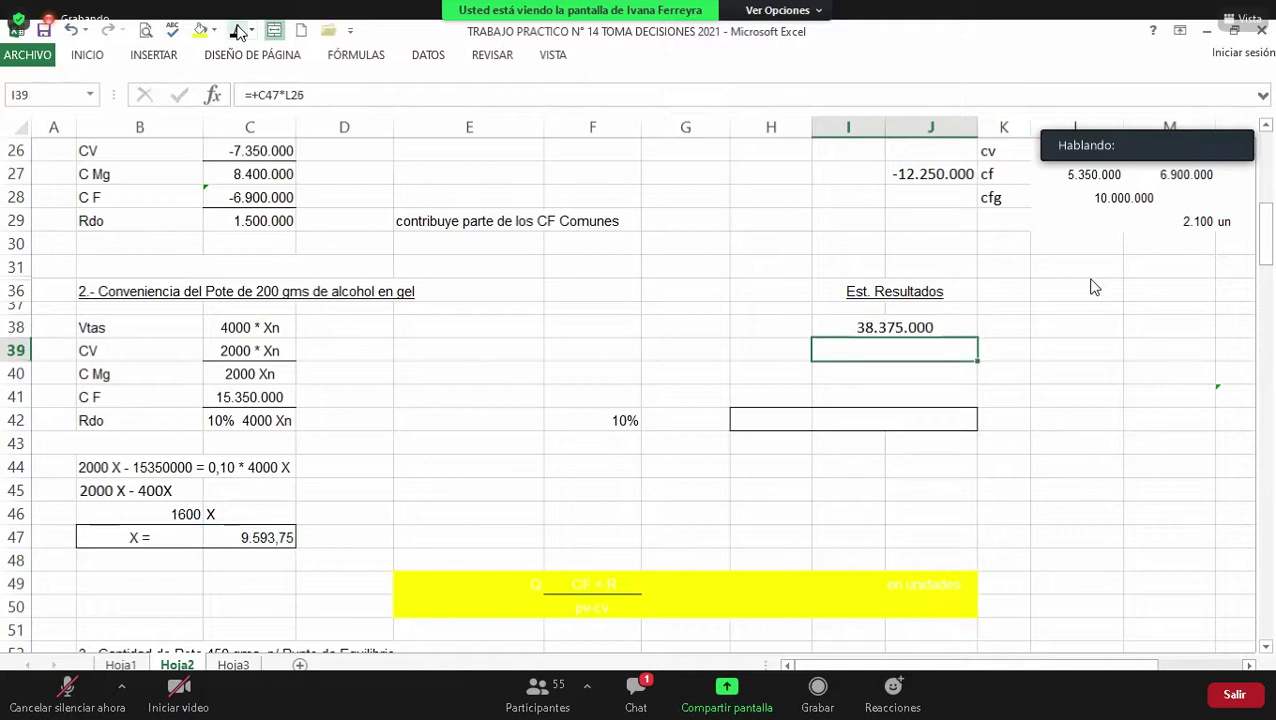
pyautogui.press('F2')
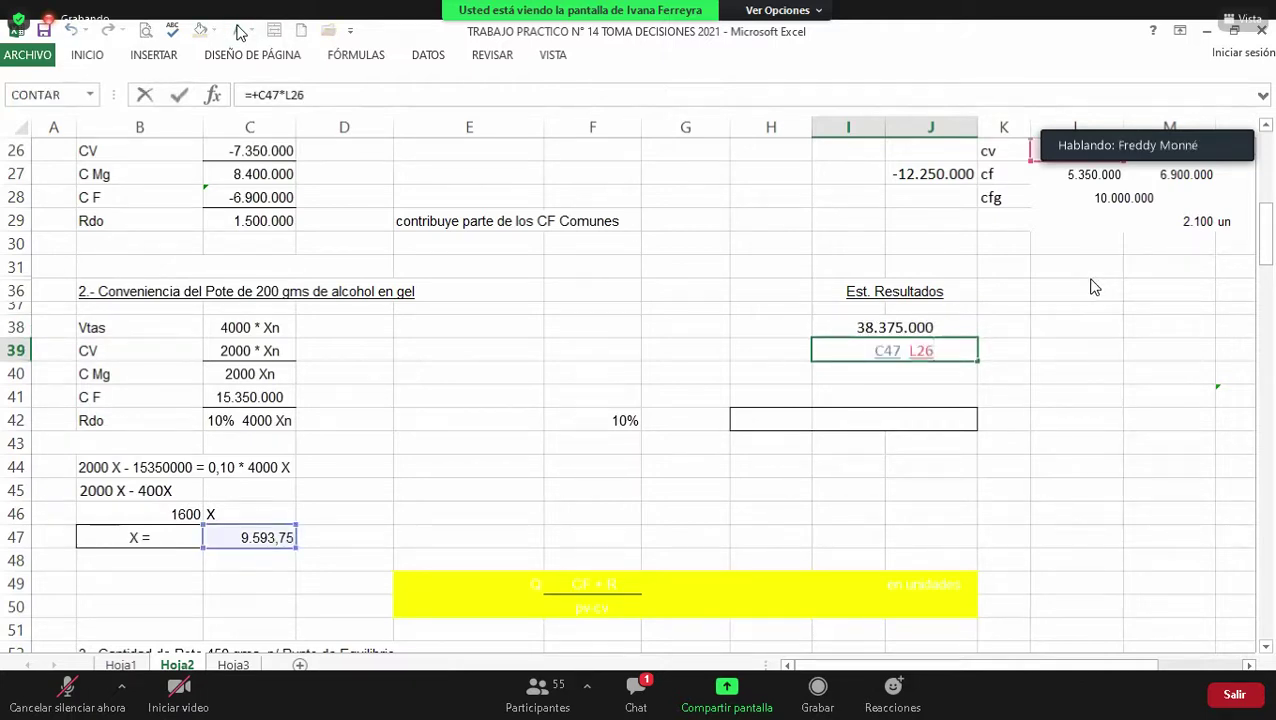
pyautogui.press('Escape')
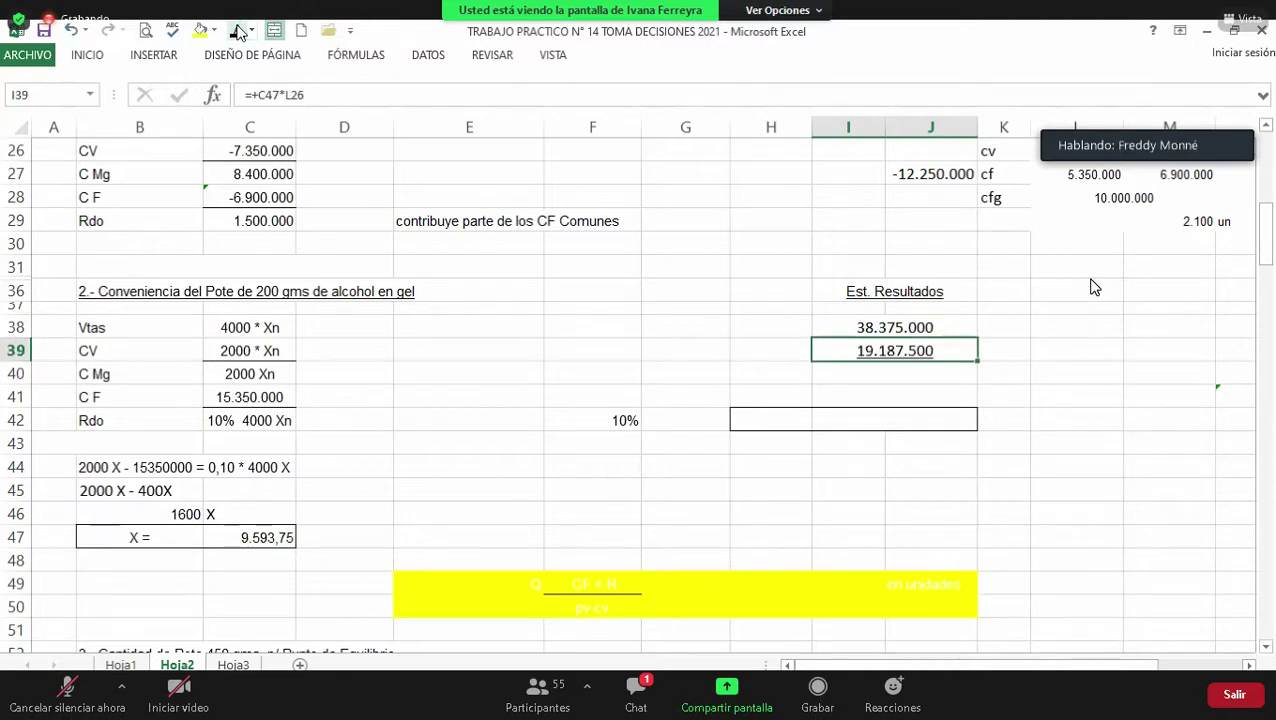
# Step: Reveal the hidden C Mg, C F and Rdo amounts in I40:I42 and the ratio =+I42/I38 in H42 using black font
pyautogui.press('Down')
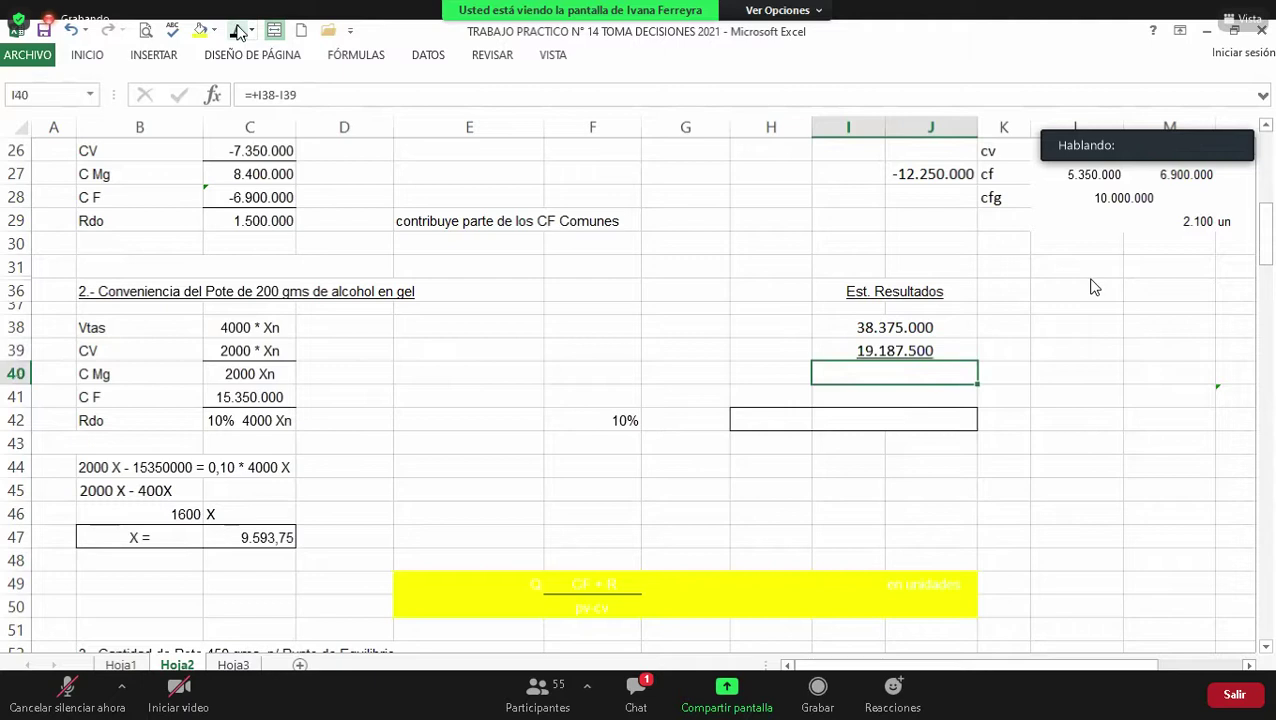
pyautogui.press('Down')
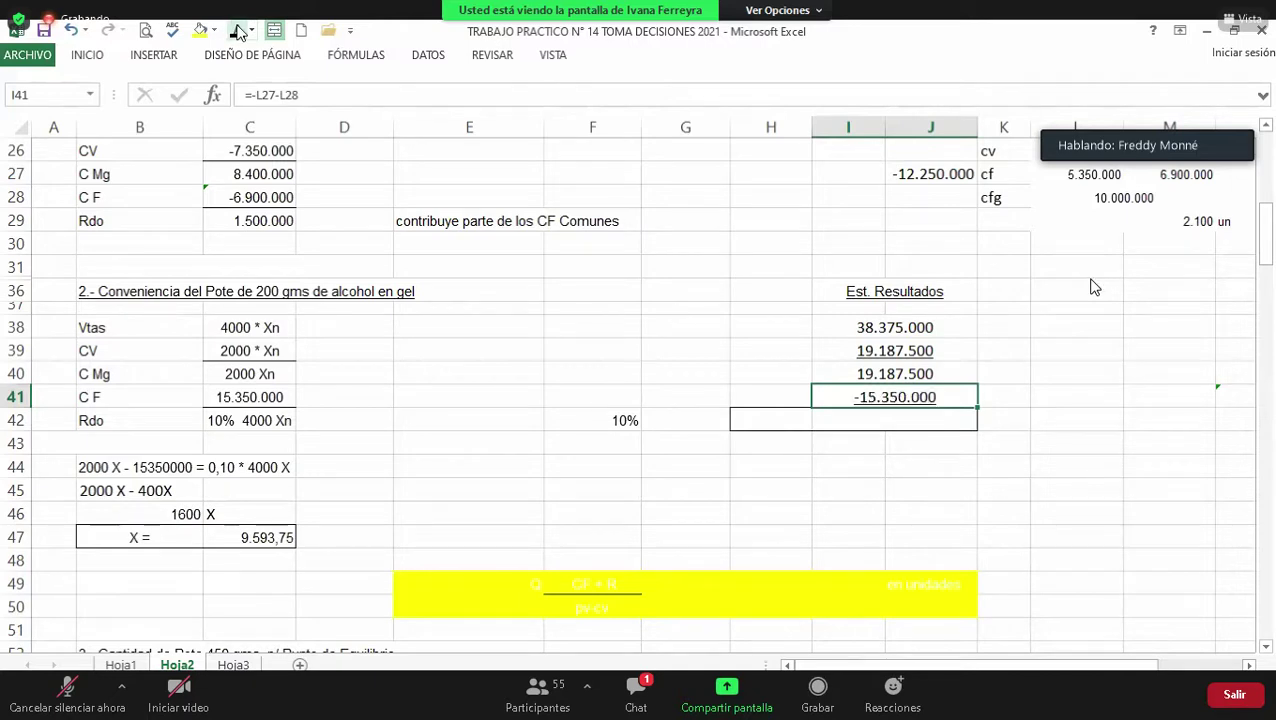
pyautogui.press('Down')
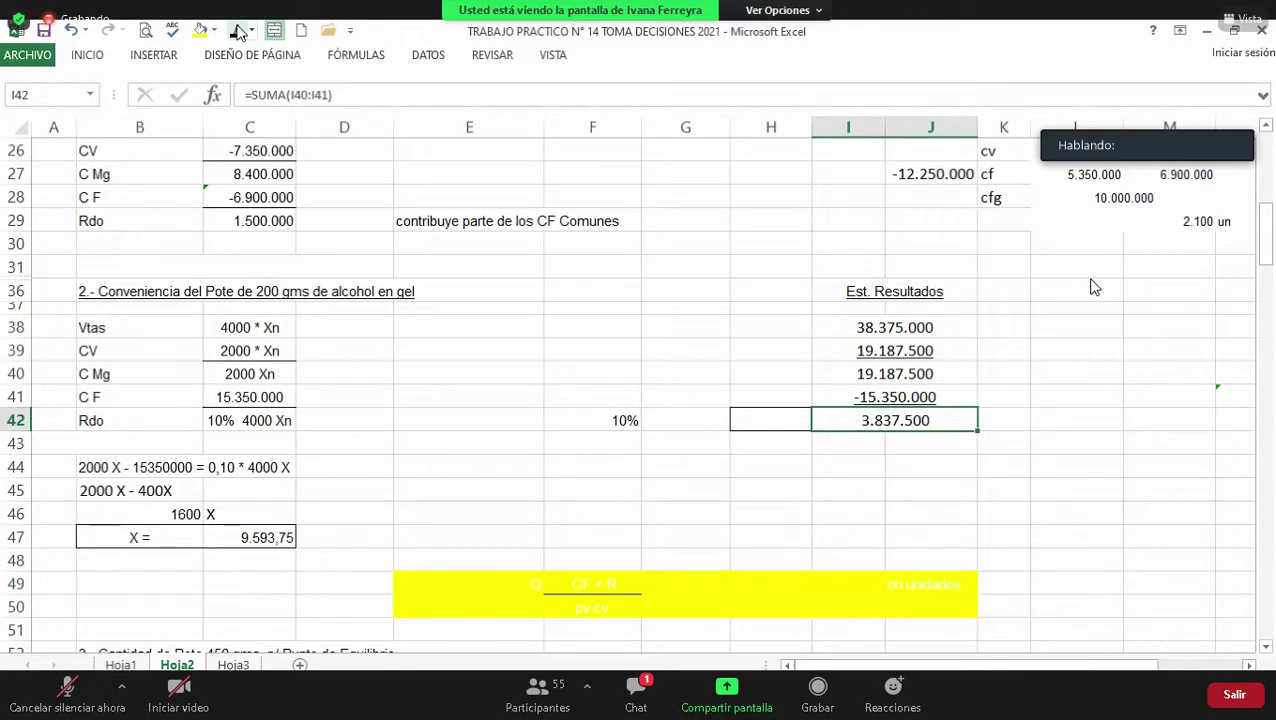
pyautogui.press('Left')
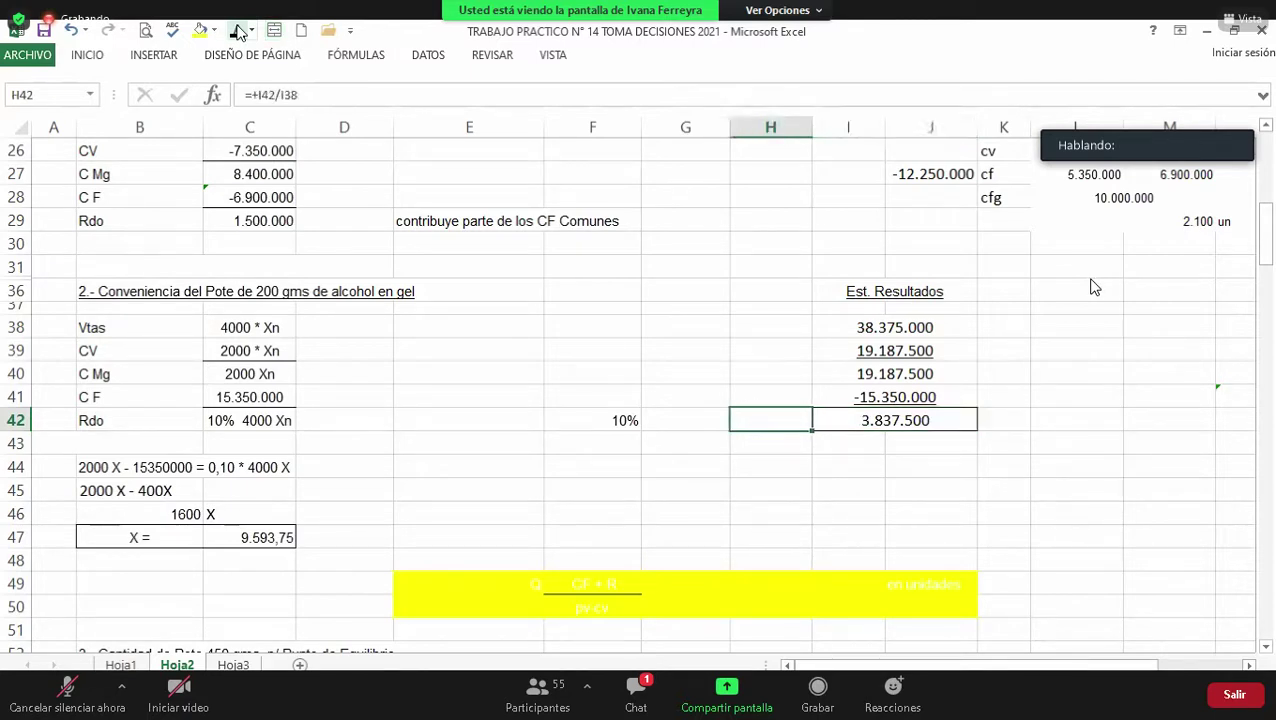
pyautogui.hotkey('ctrl', 'Return')
# Step: Check the hidden entries in M42 and N42 beside the Est. Resultados and return to the beginning of row 42
pyautogui.press('Right')
pyautogui.press('Right')
pyautogui.press('Right')
pyautogui.press('Right')
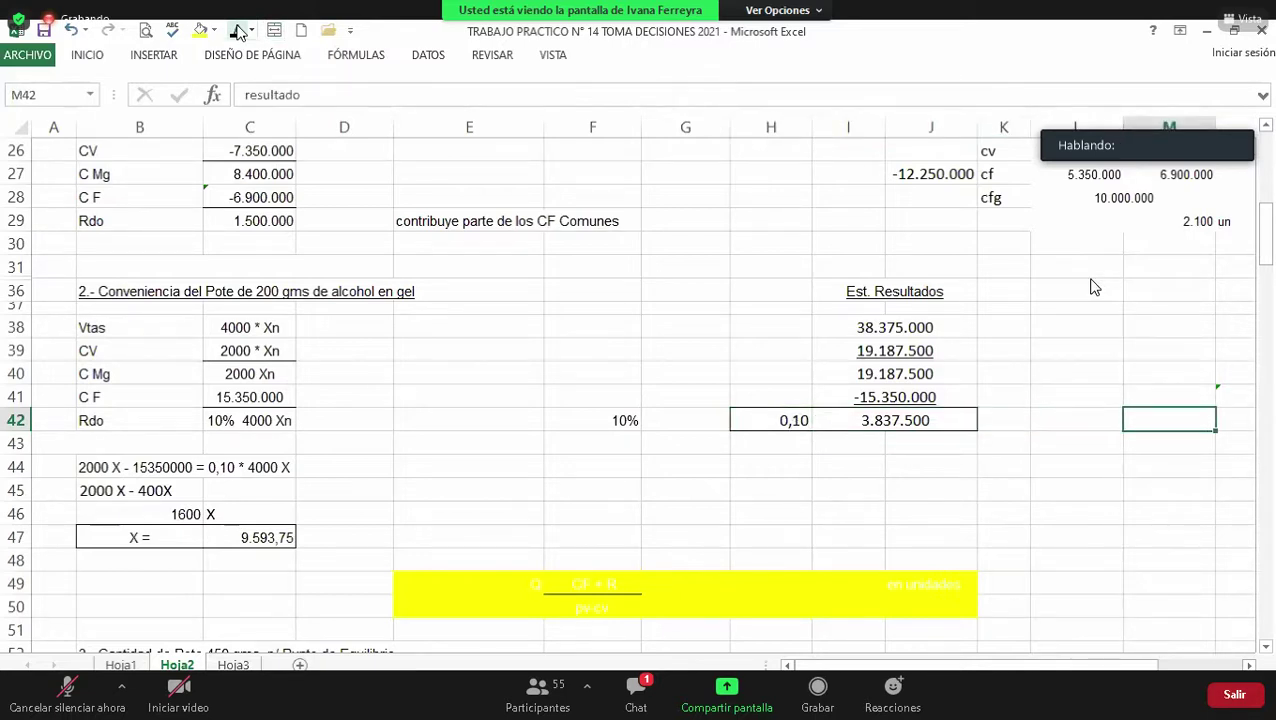
pyautogui.press('Right')
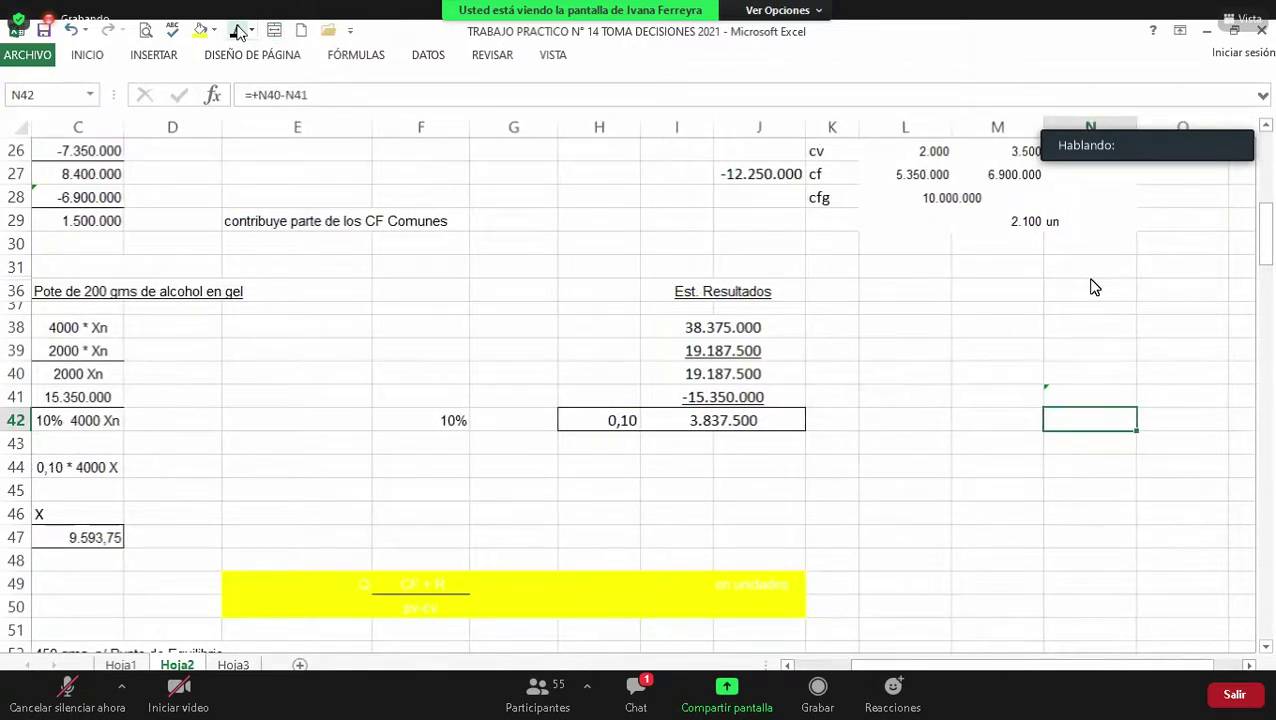
pyautogui.press('Left')
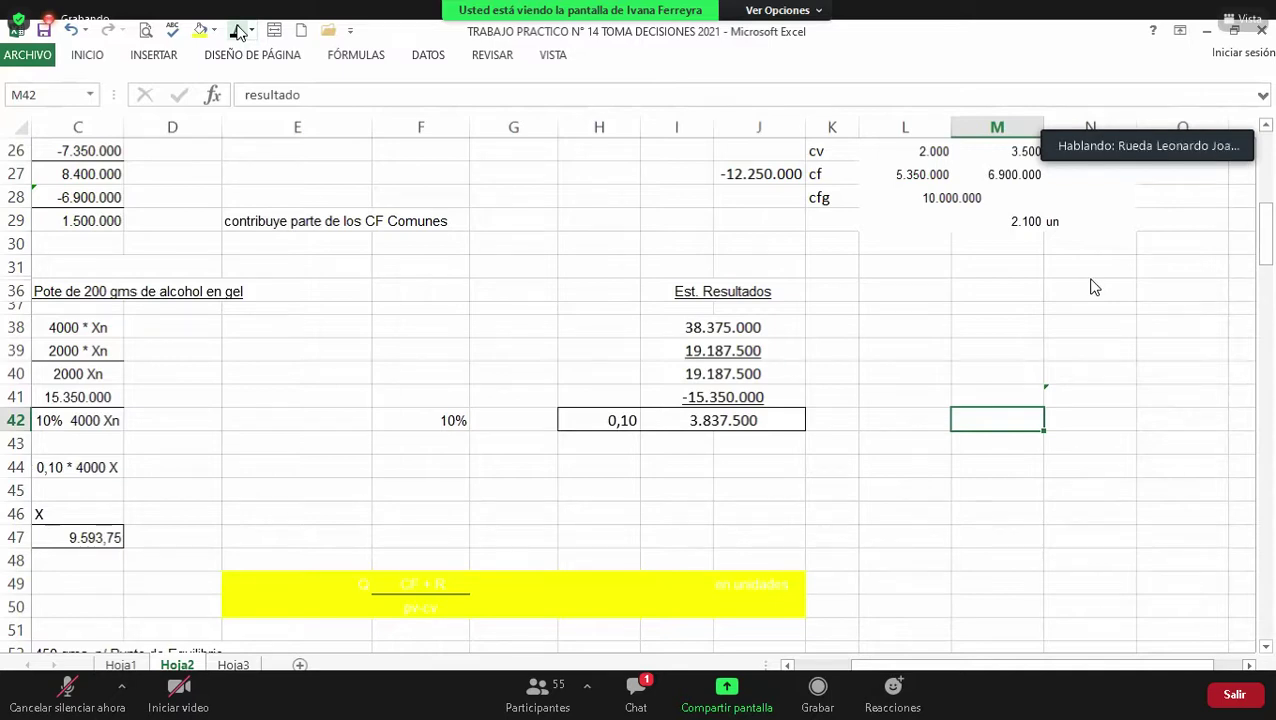
pyautogui.press('Left')
pyautogui.press('Left')
pyautogui.press('Left')
pyautogui.press('Left')
pyautogui.press('Left')
pyautogui.press('Left')
pyautogui.press('Left')
pyautogui.press('Left')
pyautogui.press('Left')
pyautogui.press('Left')
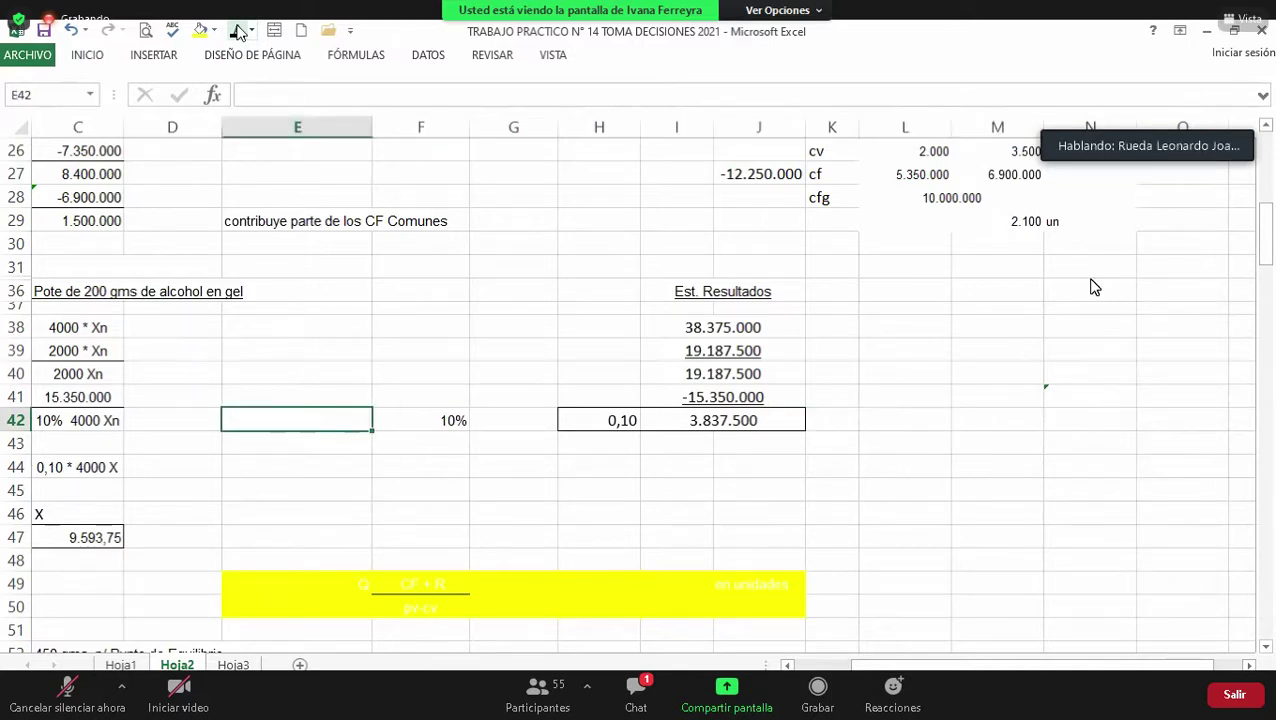
pyautogui.press('Left')
pyautogui.press('Left')
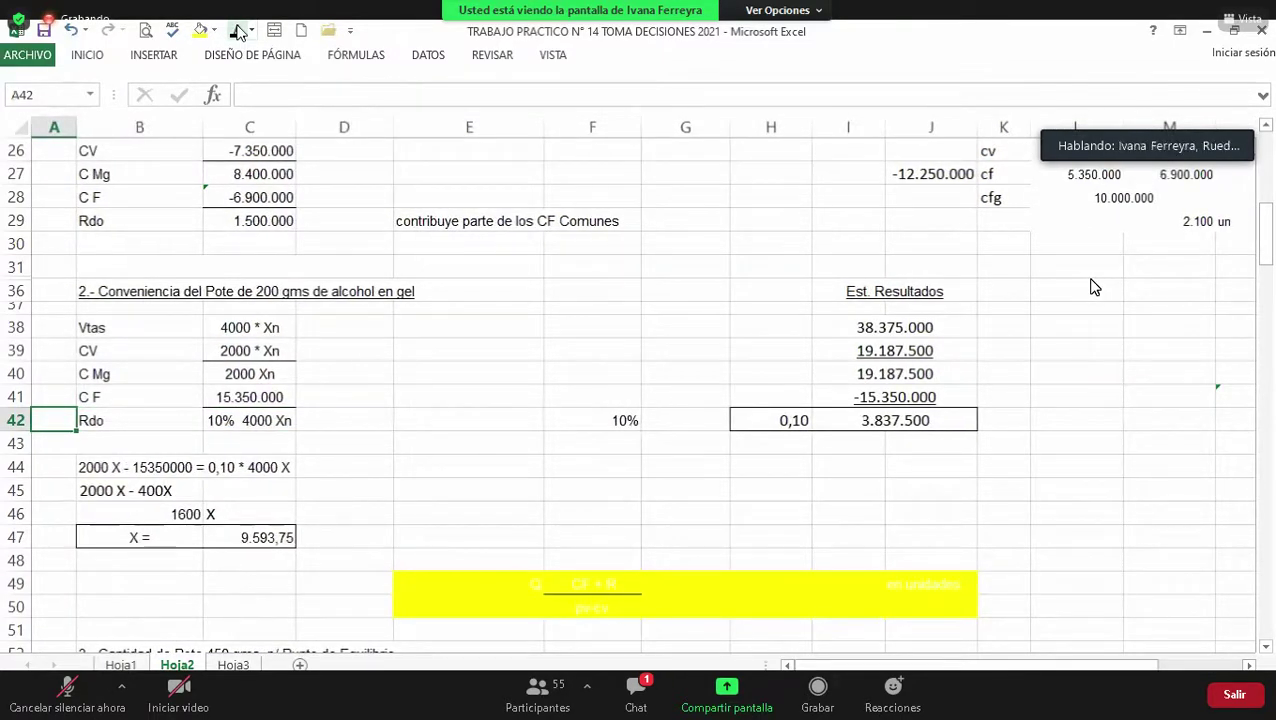
# Step: Reveal the hidden quantity formula Q, CF + R over pv-cv, en unidades, by setting the font of E49:J51 to black
pyautogui.press('Down')
pyautogui.press('Right')
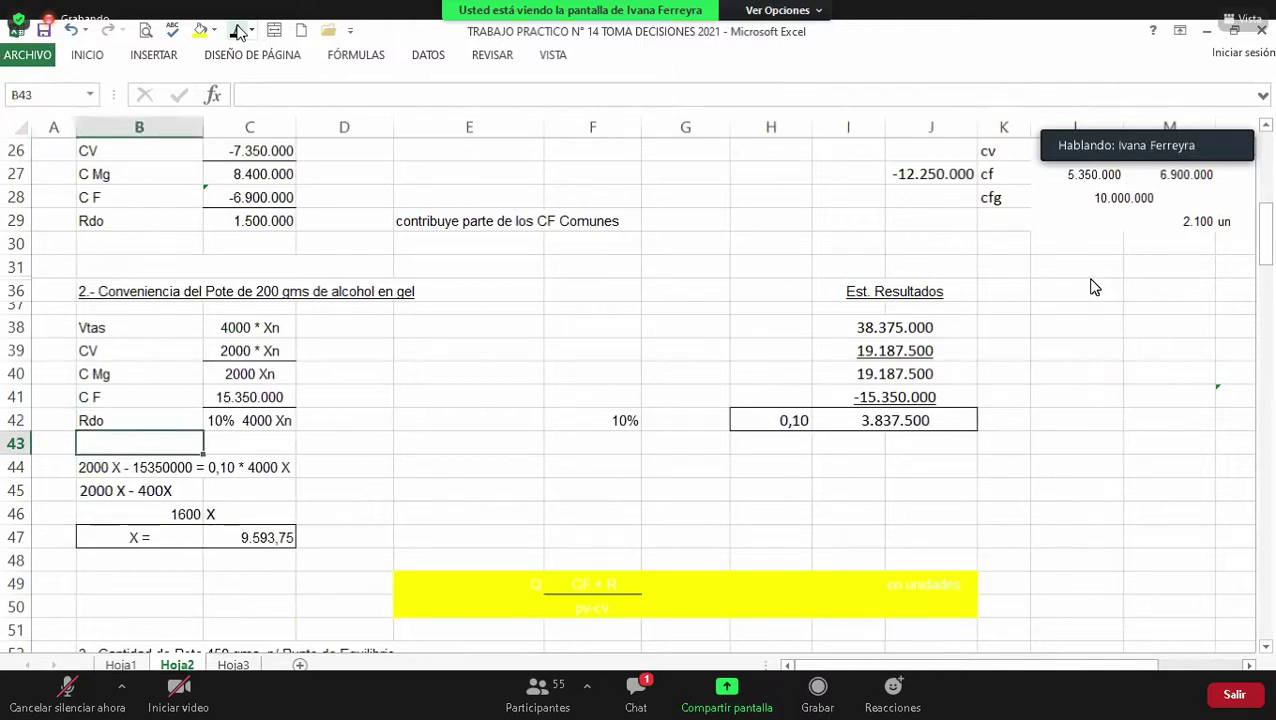
pyautogui.press('Down')
pyautogui.press('Down')
pyautogui.press('Down')
pyautogui.press('Down')
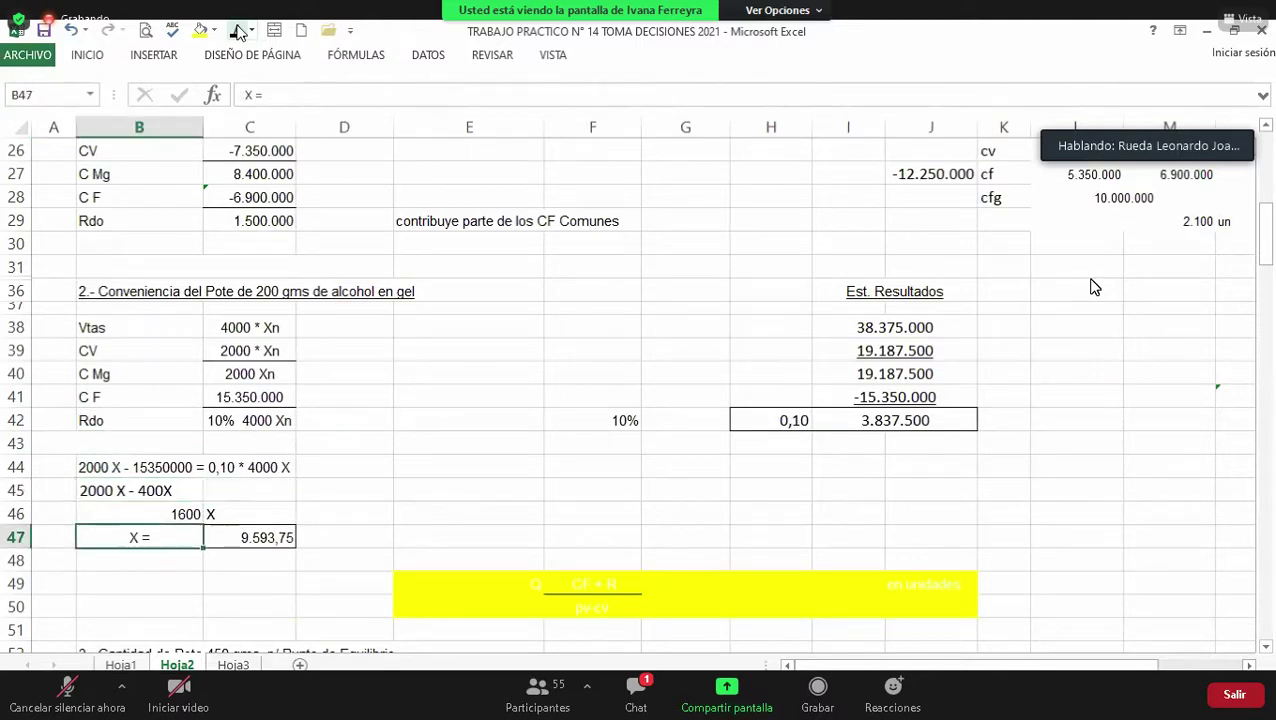
pyautogui.press('Down')
pyautogui.press('Down')
pyautogui.press('Right')
pyautogui.press('Right')
pyautogui.press('Right')
pyautogui.press('Right')
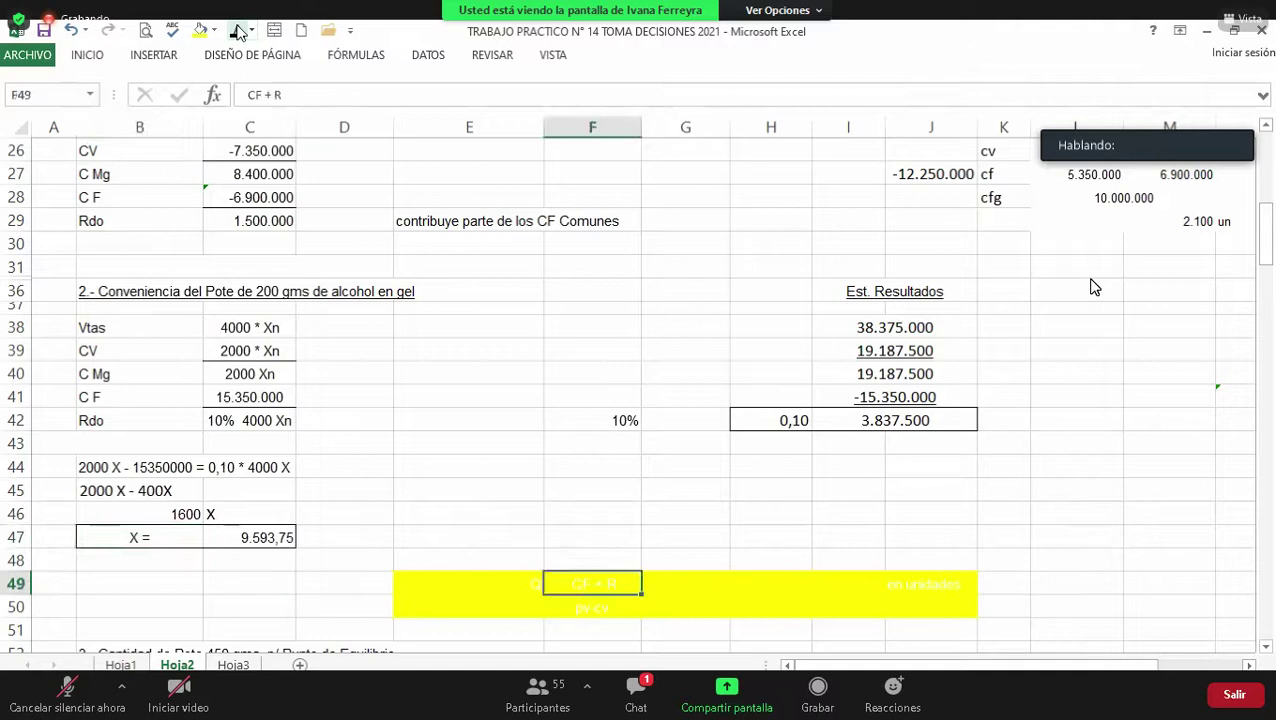
pyautogui.press('Left')
pyautogui.hotkey('shift', 'Down')
pyautogui.hotkey('shift', 'Right')
pyautogui.hotkey('shift', 'Right')
pyautogui.hotkey('shift', 'Right')
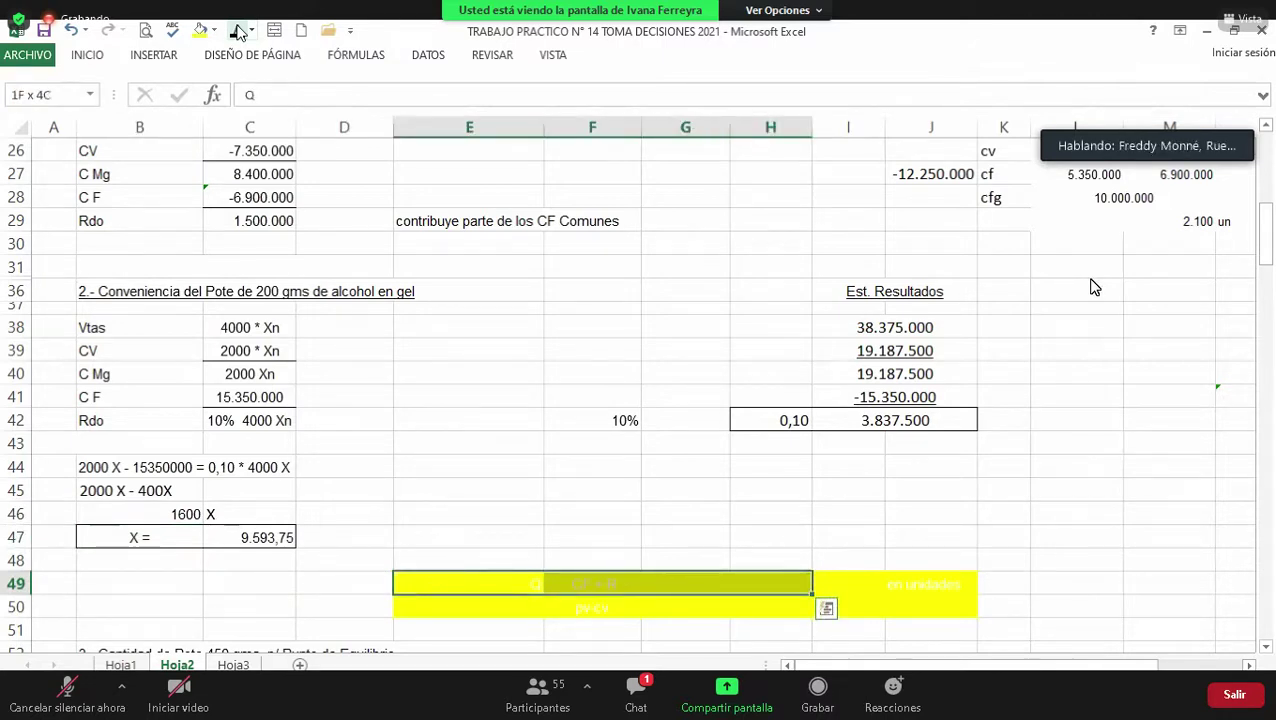
pyautogui.hotkey('shift', 'Right')
pyautogui.hotkey('shift', 'Right')
pyautogui.hotkey('shift', 'Down')
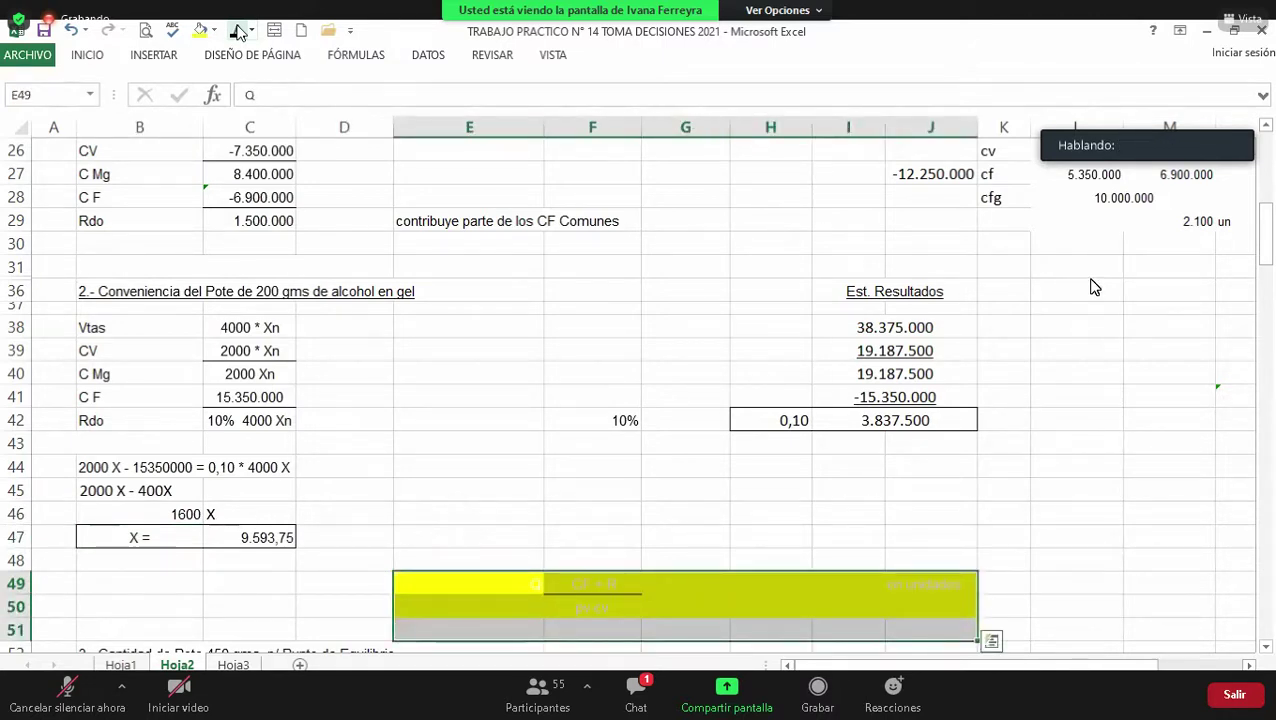
# Step: Go through the quantity formula from Q in E49 to CF + R in F49 and pv-cv in F50
pyautogui.press('Down')
pyautogui.press('Down')
pyautogui.press('Down')
pyautogui.press('Down')
pyautogui.press('Down')
pyautogui.press('Down')
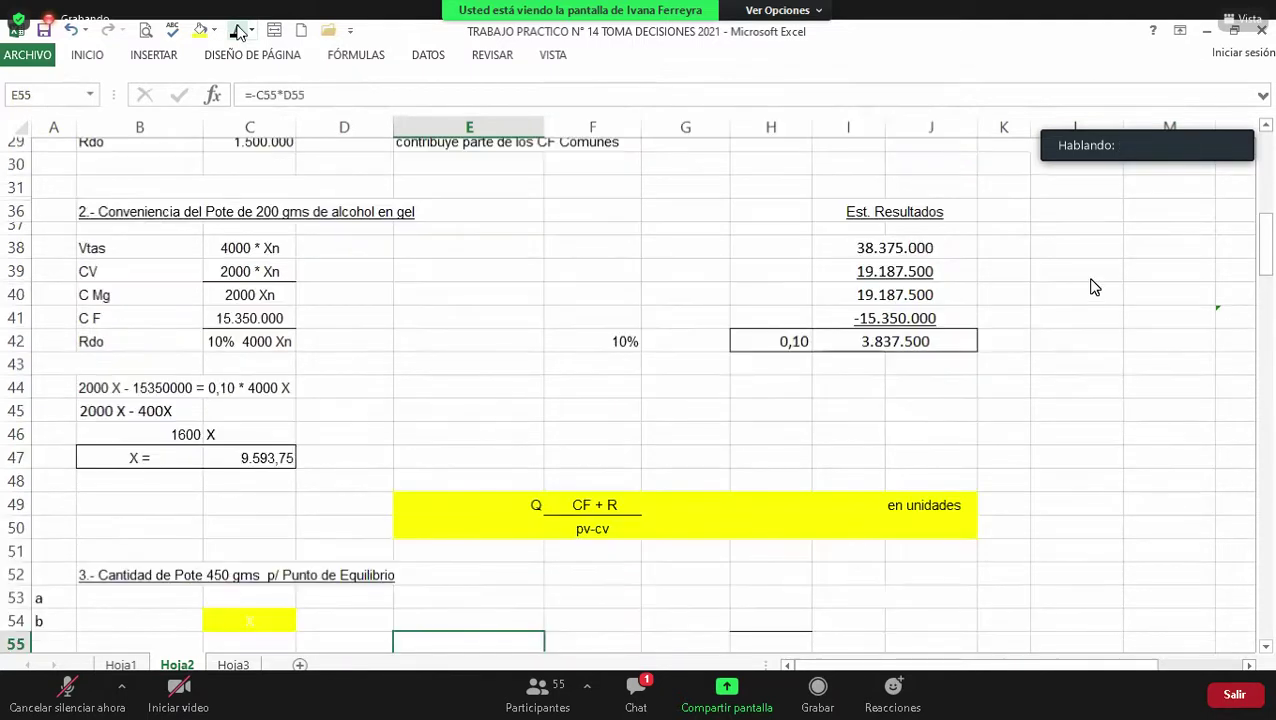
pyautogui.press('Up')
pyautogui.press('Up')
pyautogui.press('Up')
pyautogui.press('Up')
pyautogui.press('Up')
pyautogui.press('Up')
pyautogui.press('Up')
pyautogui.press('Up')
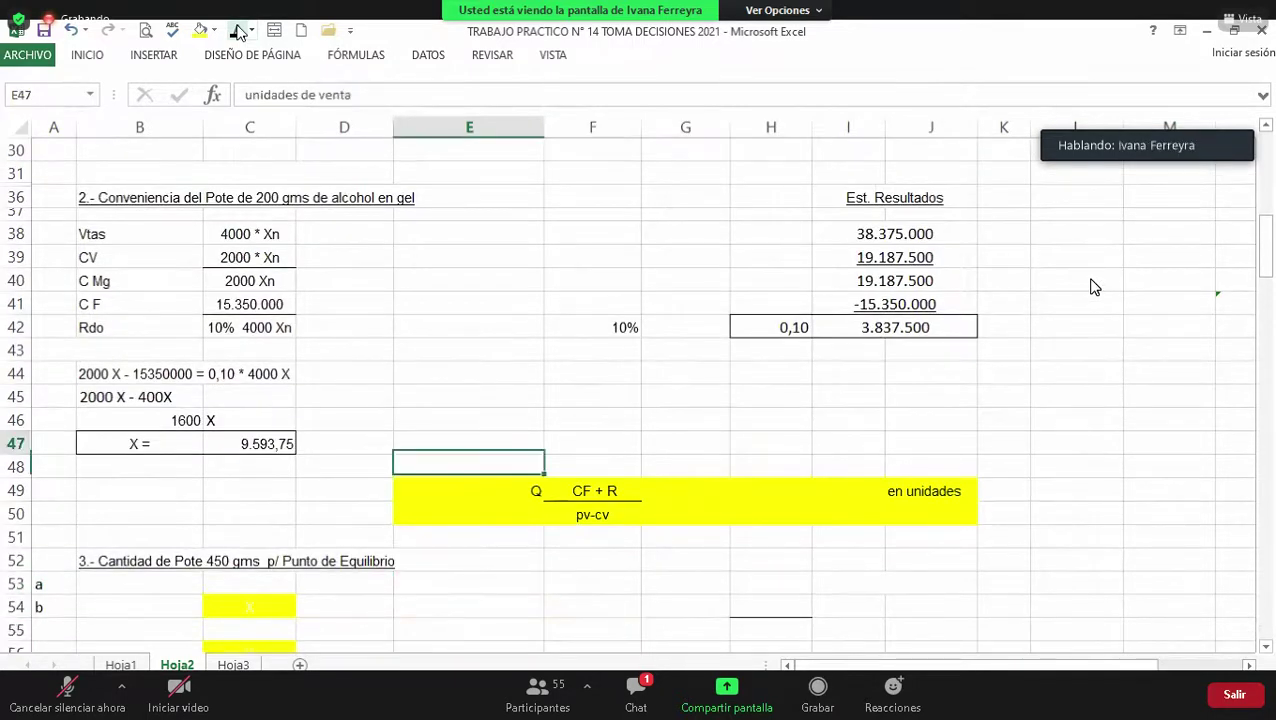
pyautogui.press('Down')
pyautogui.press('Down')
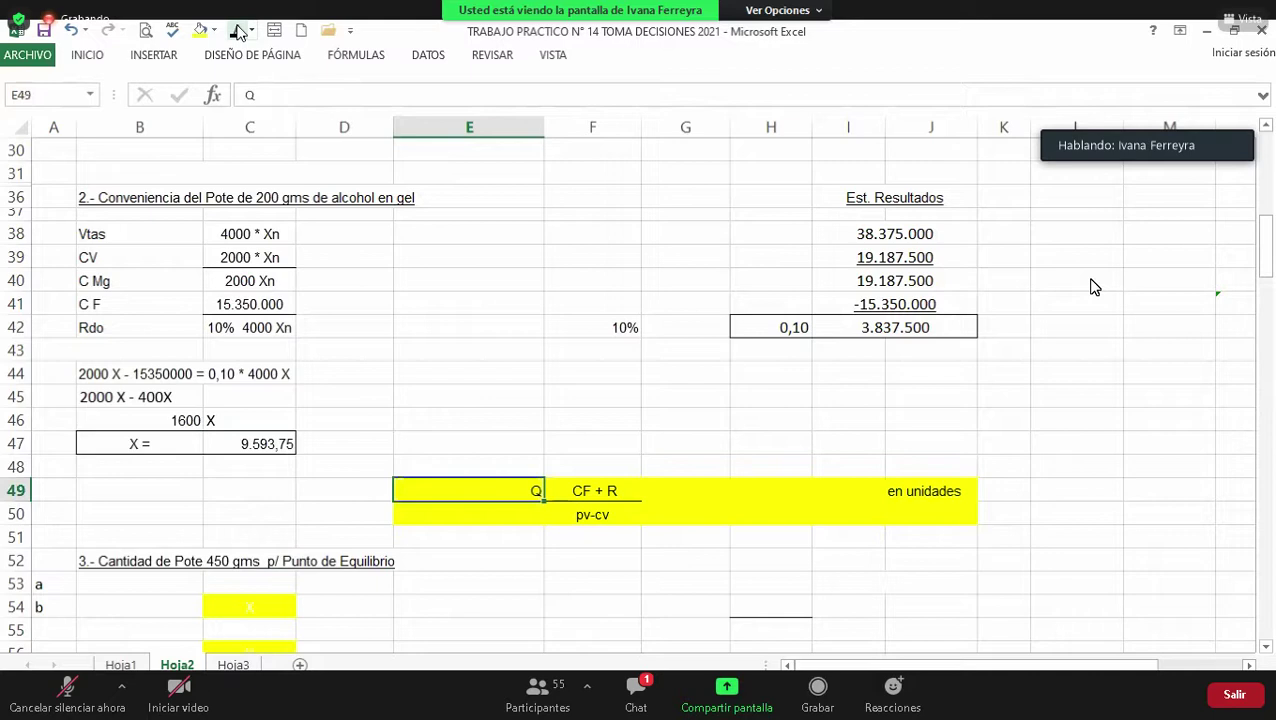
pyautogui.press('Right')
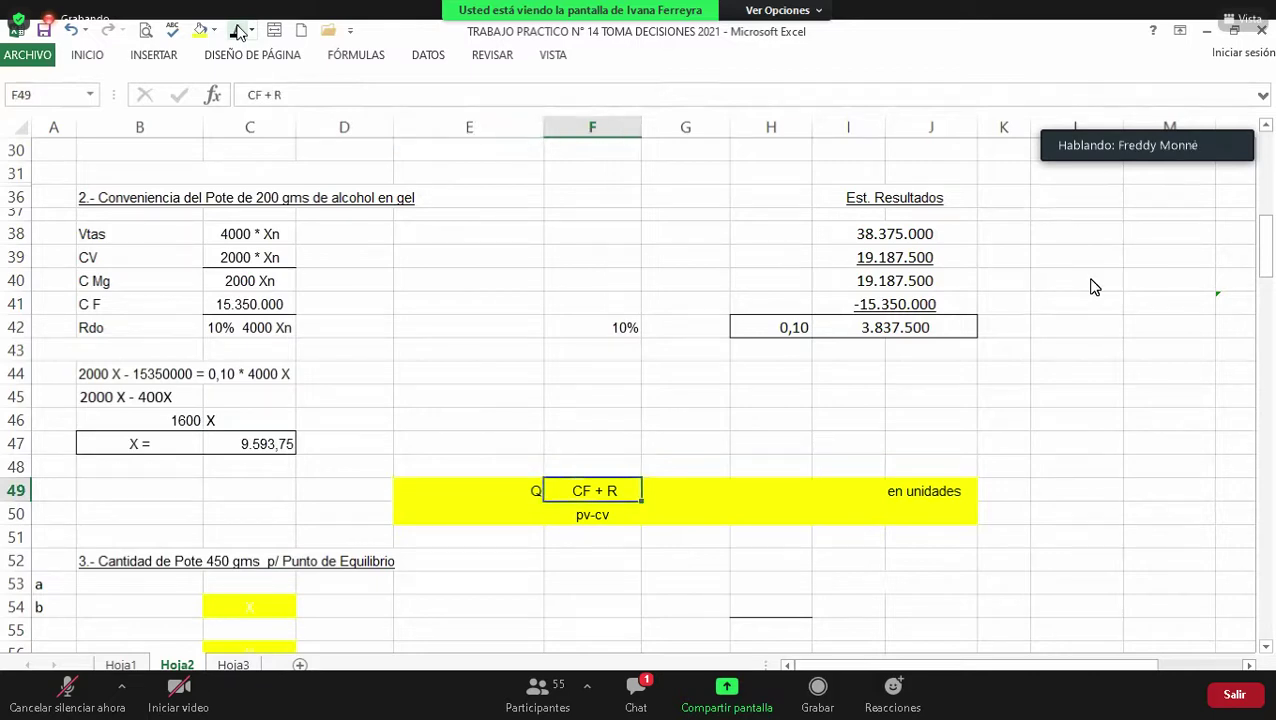
pyautogui.press('Down')
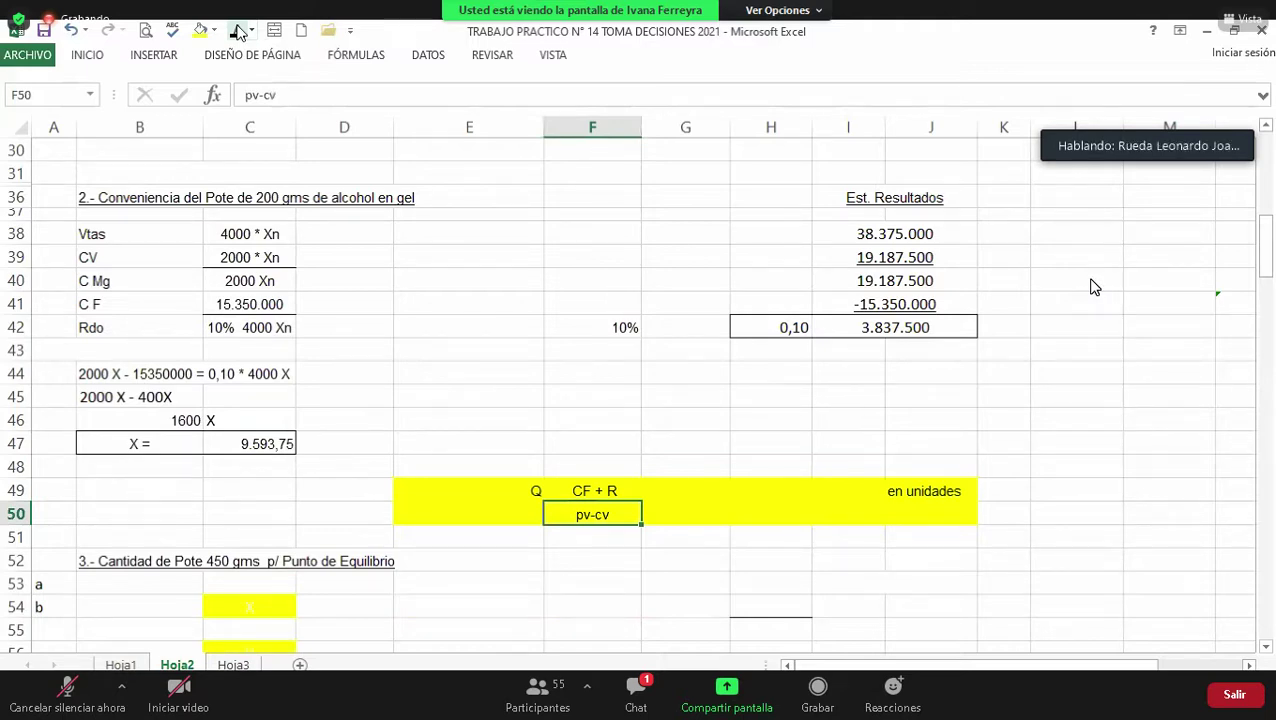
pyautogui.press('Right')
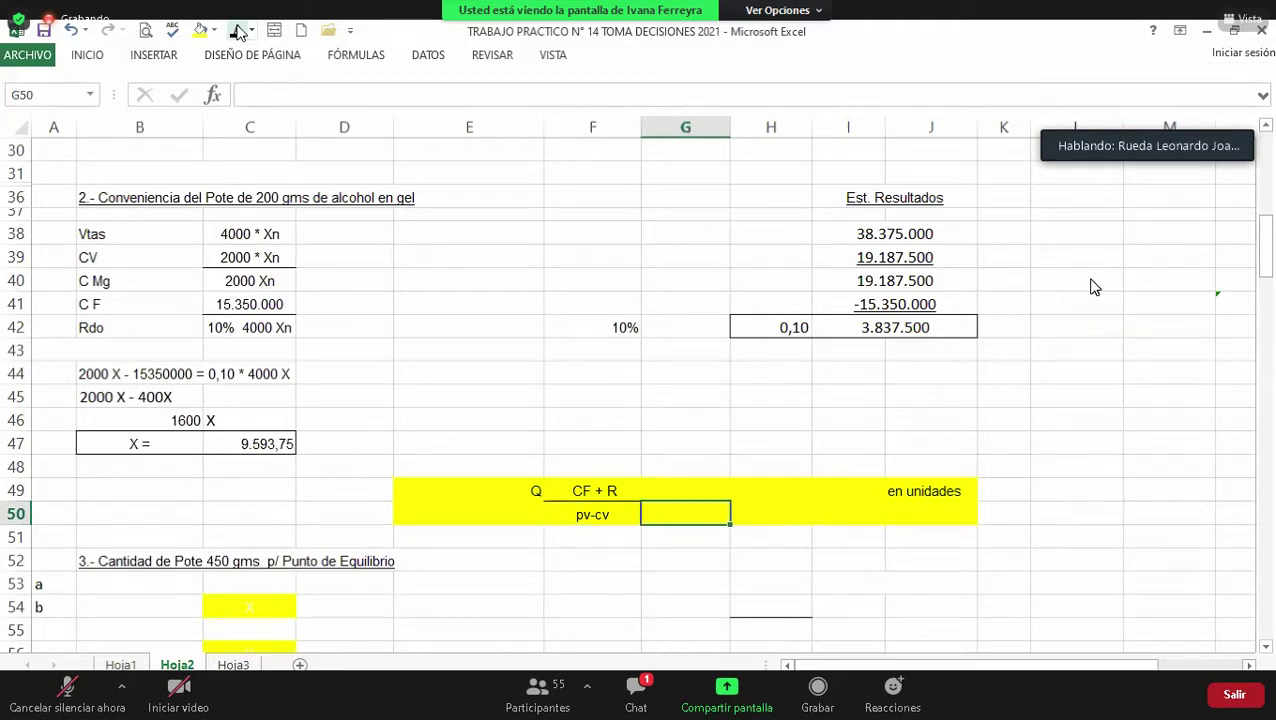
# Step: Look back at the data above part 2 and return to the yellow quantity formula
pyautogui.press('Up')
pyautogui.press('Up')
pyautogui.press('Up')
pyautogui.press('Up')
pyautogui.press('Up')
pyautogui.press('Up')
pyautogui.press('Up')
pyautogui.press('Up')
pyautogui.press('Up')
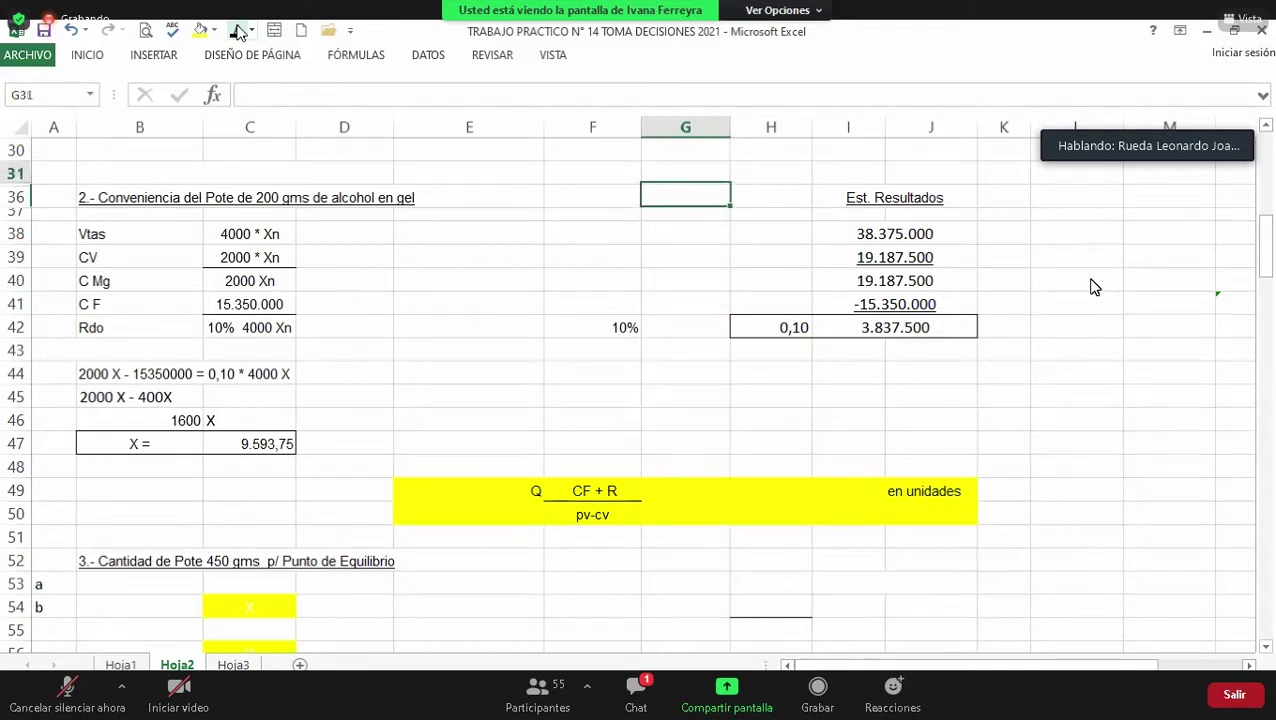
pyautogui.press('Up')
pyautogui.press('Up')
pyautogui.press('Up')
pyautogui.press('Up')
pyautogui.press('Down')
pyautogui.press('Down')
pyautogui.press('Down')
pyautogui.press('Down')
pyautogui.press('Down')
pyautogui.press('Down')
pyautogui.press('Down')
pyautogui.press('Down')
pyautogui.press('Down')
pyautogui.press('Down')
pyautogui.press('Down')
pyautogui.press('Down')
pyautogui.press('Down')
pyautogui.press('Down')
pyautogui.press('Down')
pyautogui.press('Down')
pyautogui.press('Down')
pyautogui.press('Down')
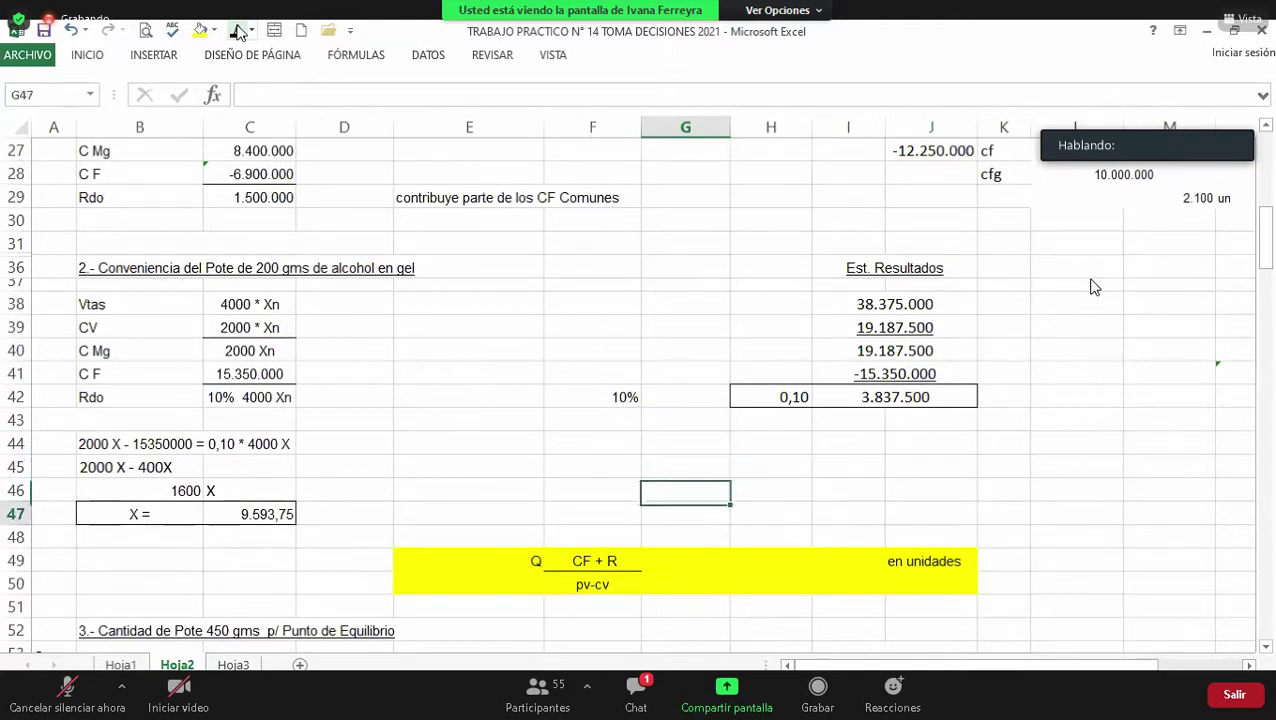
# Step: Point out the numerator CF + R in F49 against the denominator pv-cv in F50
pyautogui.press('Left')
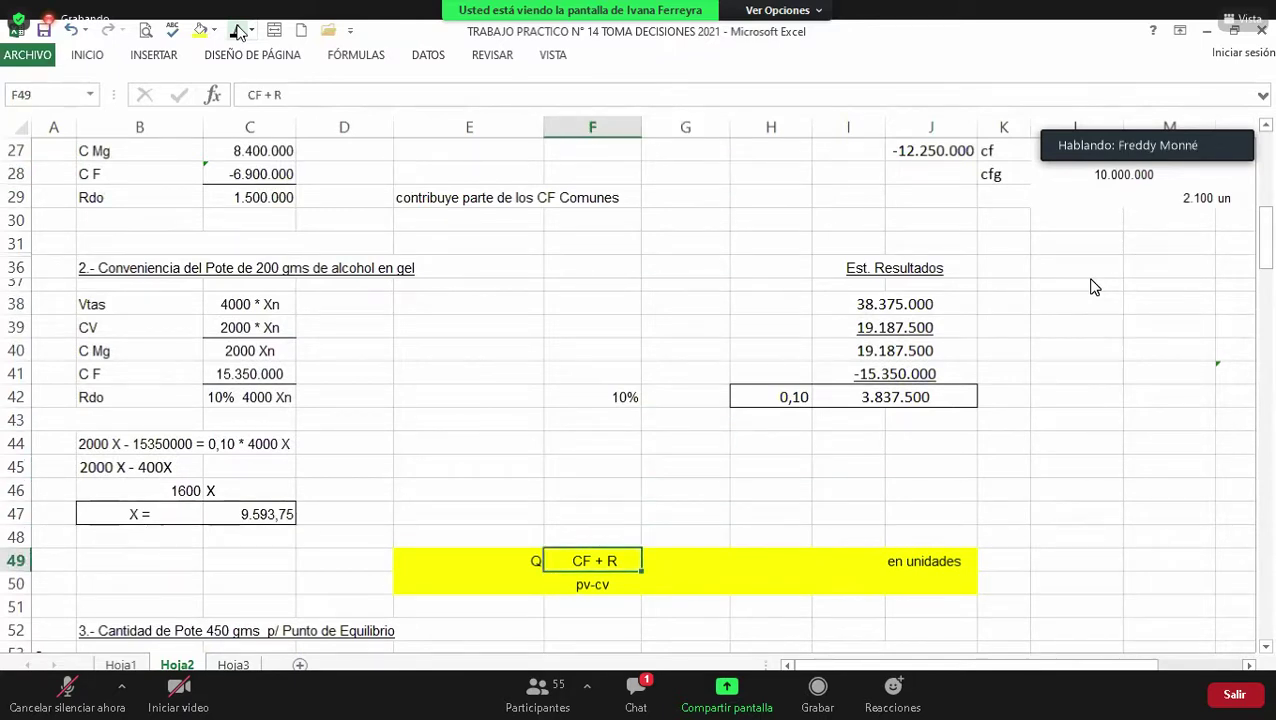
pyautogui.press('Left')
pyautogui.press('Right')
pyautogui.press('Down')
pyautogui.press('Up')
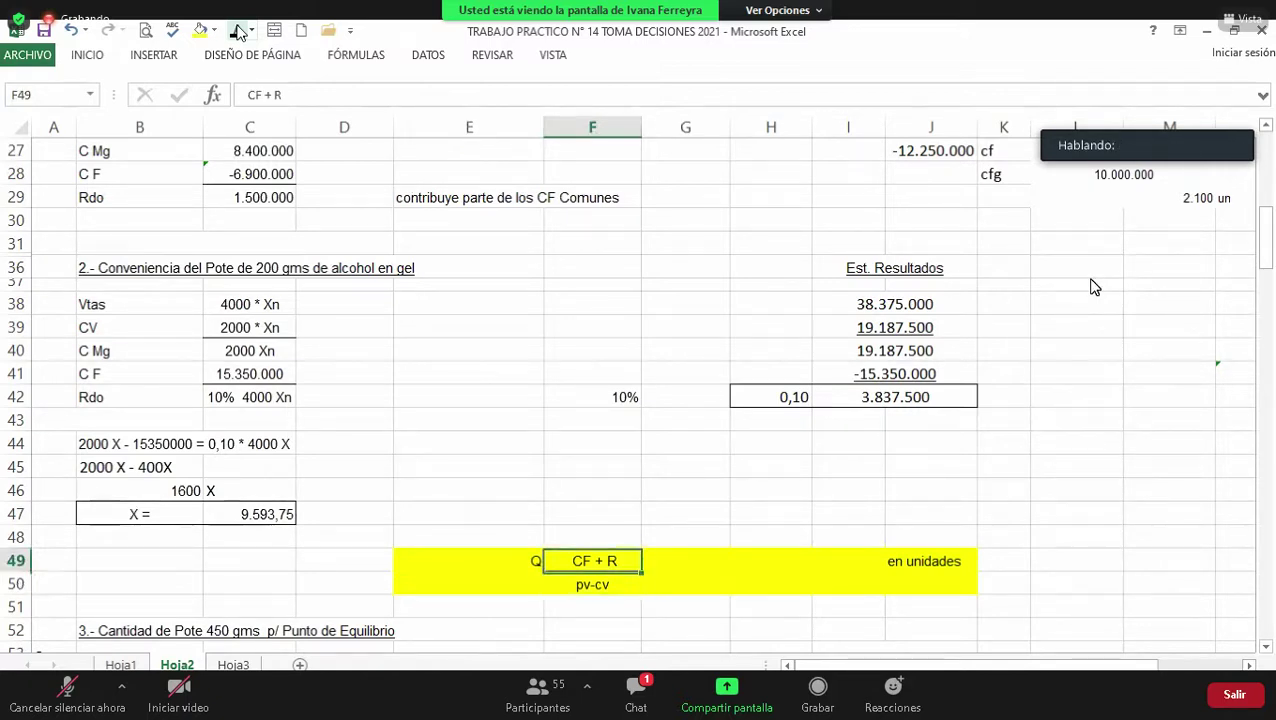
pyautogui.press('Right')
pyautogui.press('Left')
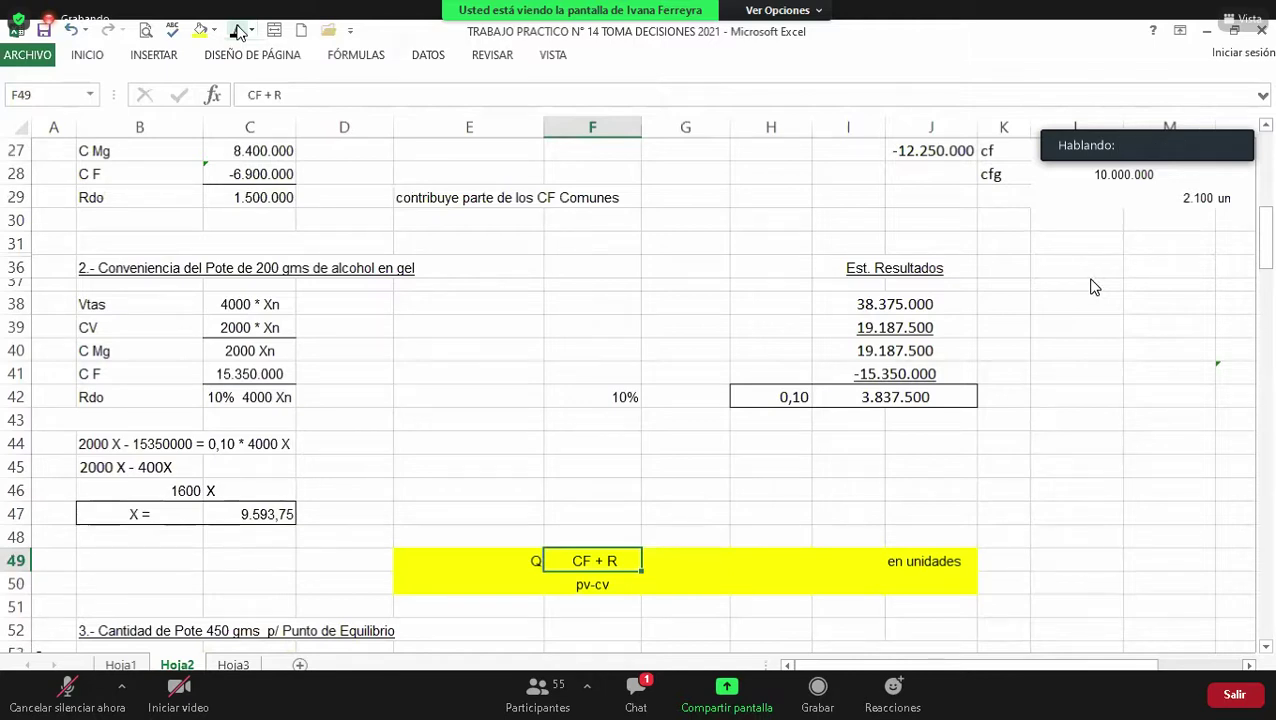
# Step: Relate the quantity formula to the X solution by pointing out its formula =+D46/B46 in C47
pyautogui.press('Down')
pyautogui.press('Left')
pyautogui.press('Left')
pyautogui.press('Left')
pyautogui.press('Left')
pyautogui.press('Left')
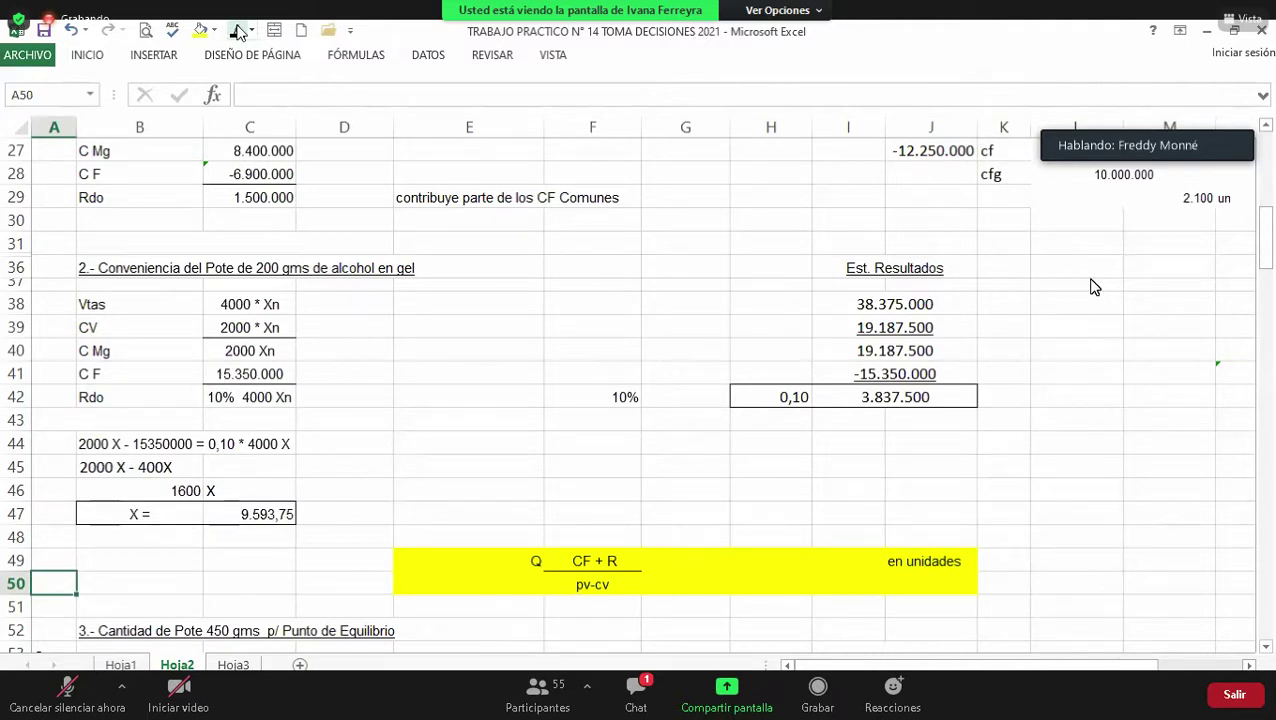
pyautogui.press('Up')
pyautogui.press('Right')
pyautogui.press('Right')
pyautogui.press('Right')
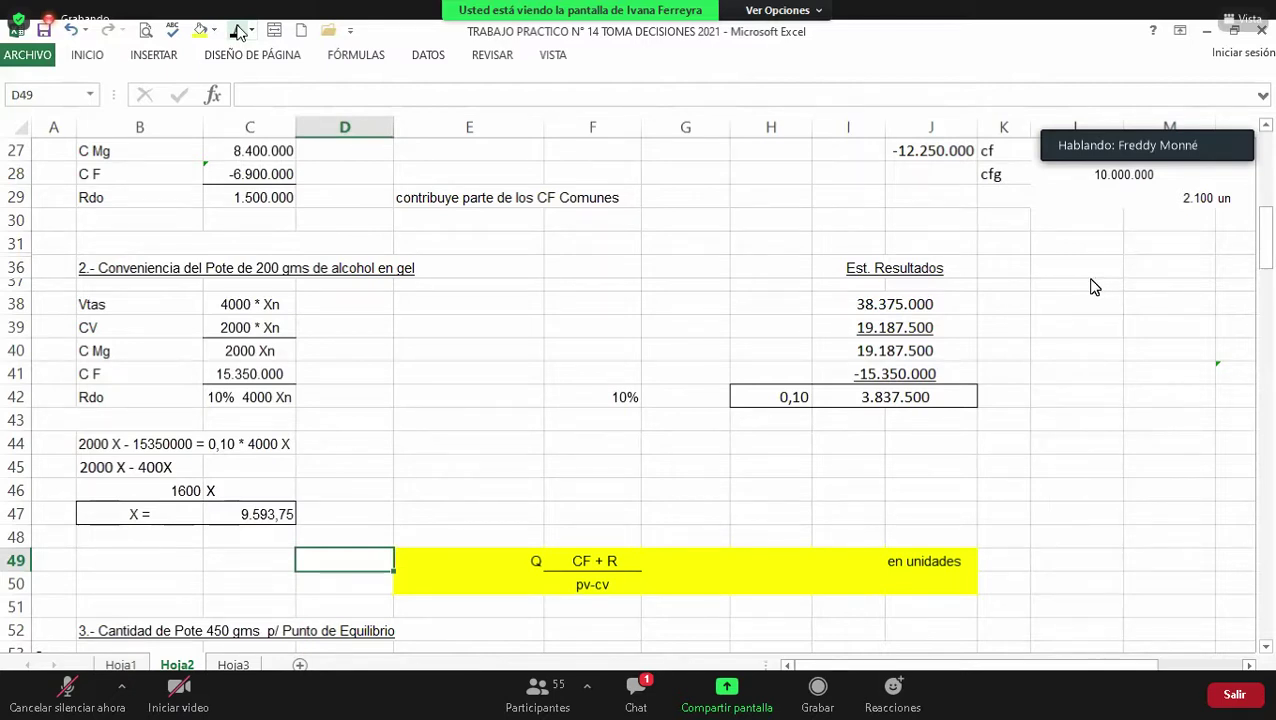
pyautogui.press('Left')
pyautogui.press('Up')
pyautogui.press('Up')
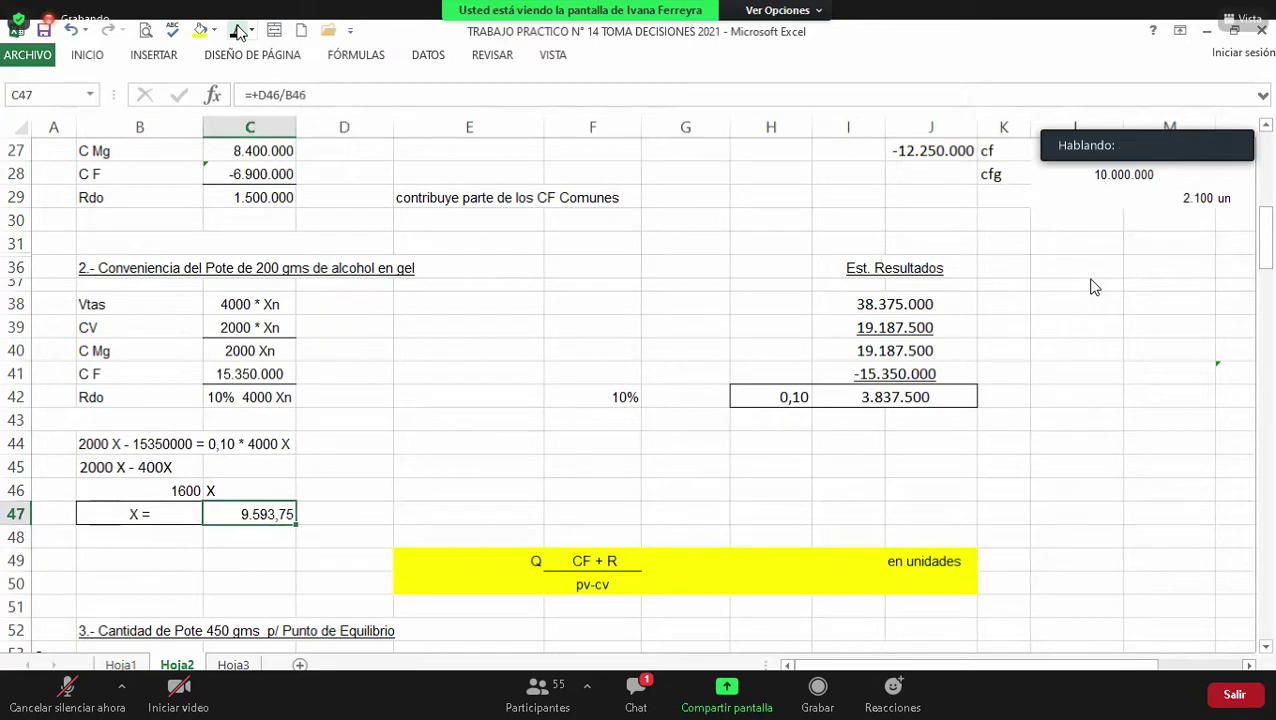
# Step: Return to the Q label in E49 and check the hidden note "unidades de venta" in E47
pyautogui.press('Down')
pyautogui.press('Right')
pyautogui.press('Right')
pyautogui.press('Right')
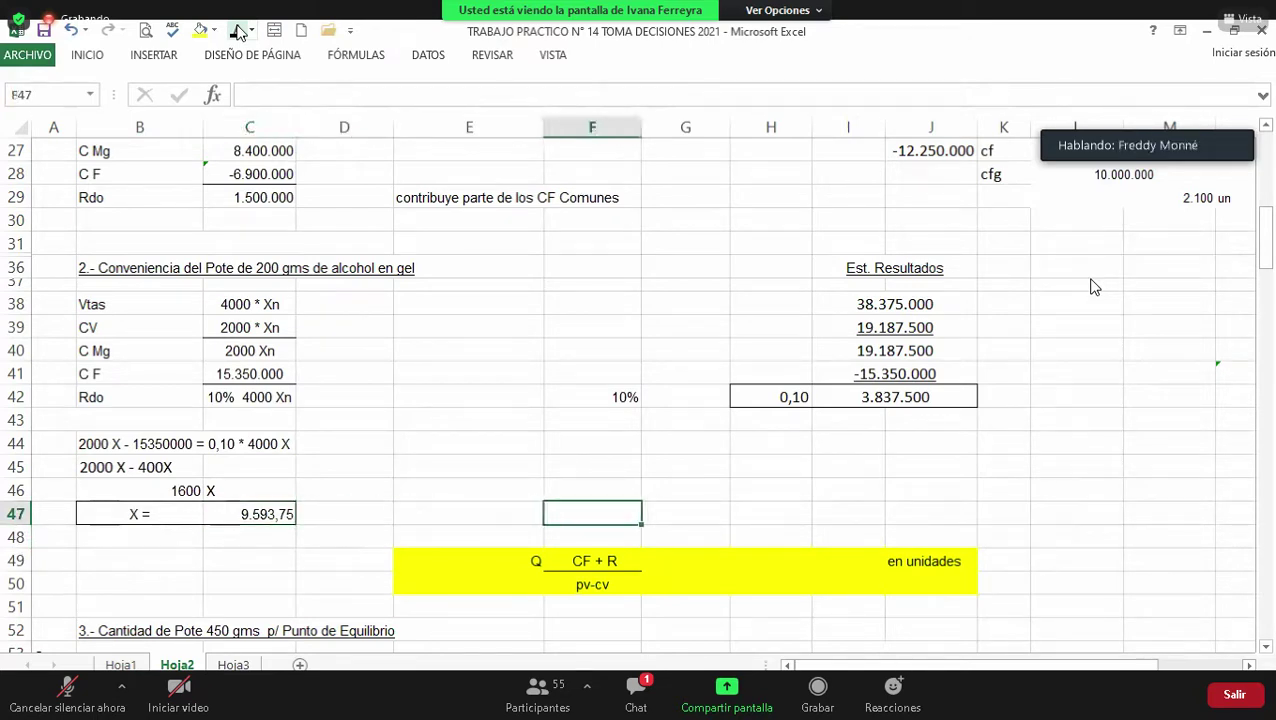
pyautogui.press('Down')
pyautogui.press('Left')
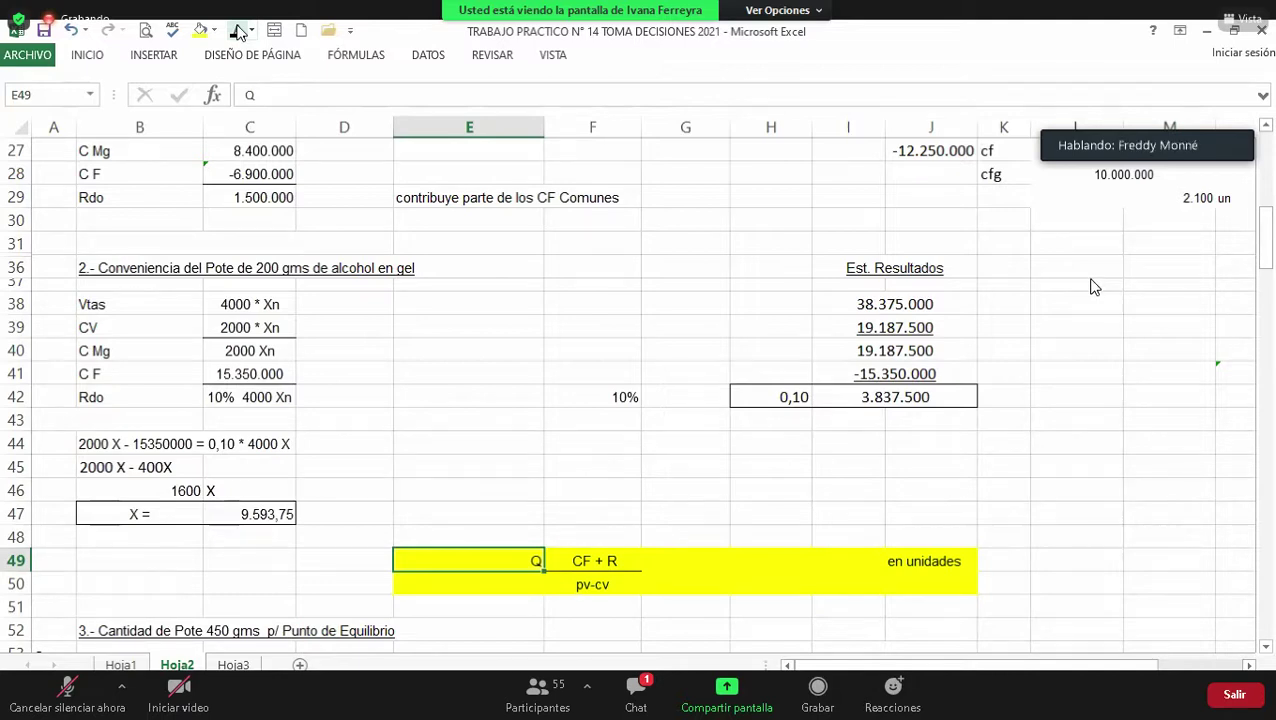
pyautogui.press('Up')
pyautogui.press('Up')
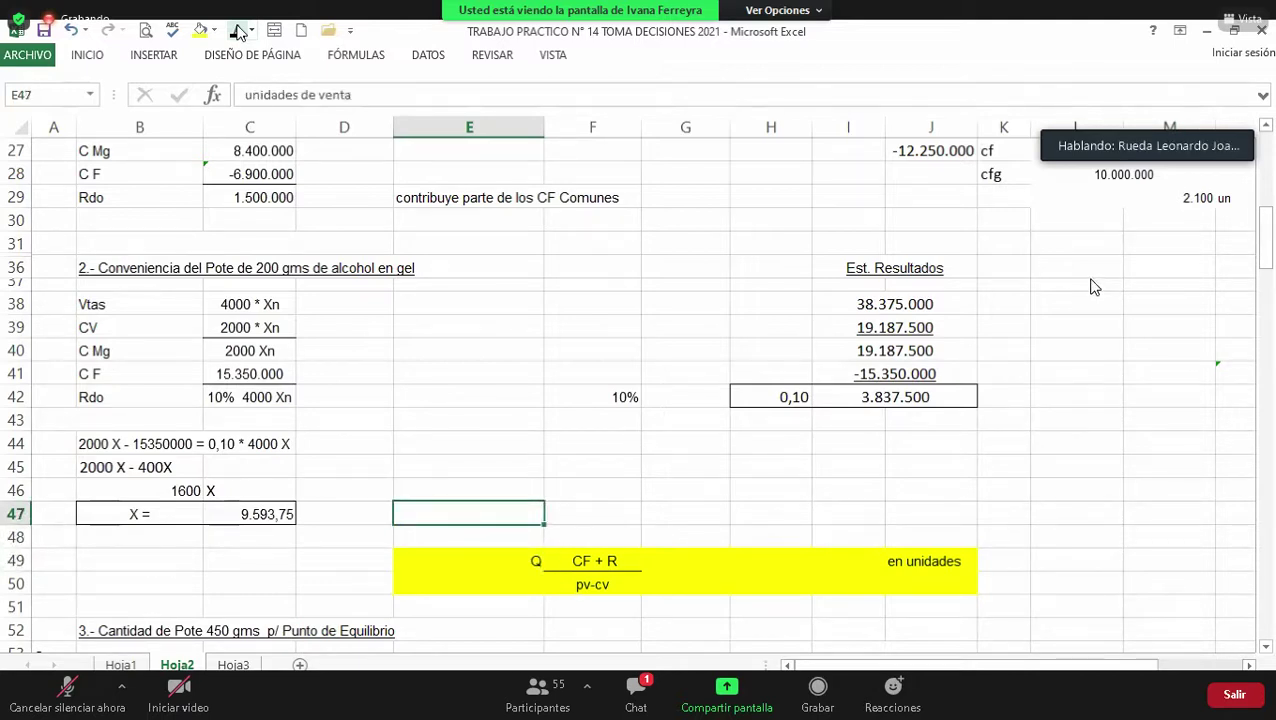
# Step: Look back at the DATOS table of Ejercicio Nº 2 and point out the cf value of Pote 200 gms in L27
pyautogui.press('Up')
pyautogui.press('Up')
pyautogui.press('Up')
pyautogui.press('Up')
pyautogui.press('Up')
pyautogui.press('Up')
pyautogui.press('Up')
pyautogui.press('Up')
pyautogui.press('Up')
pyautogui.press('Up')
pyautogui.press('Up')
pyautogui.press('Up')
pyautogui.press('Up')
pyautogui.press('Up')
pyautogui.press('Up')
pyautogui.press('Up')
pyautogui.press('Up')
pyautogui.press('Up')
pyautogui.press('Up')
pyautogui.press('Up')
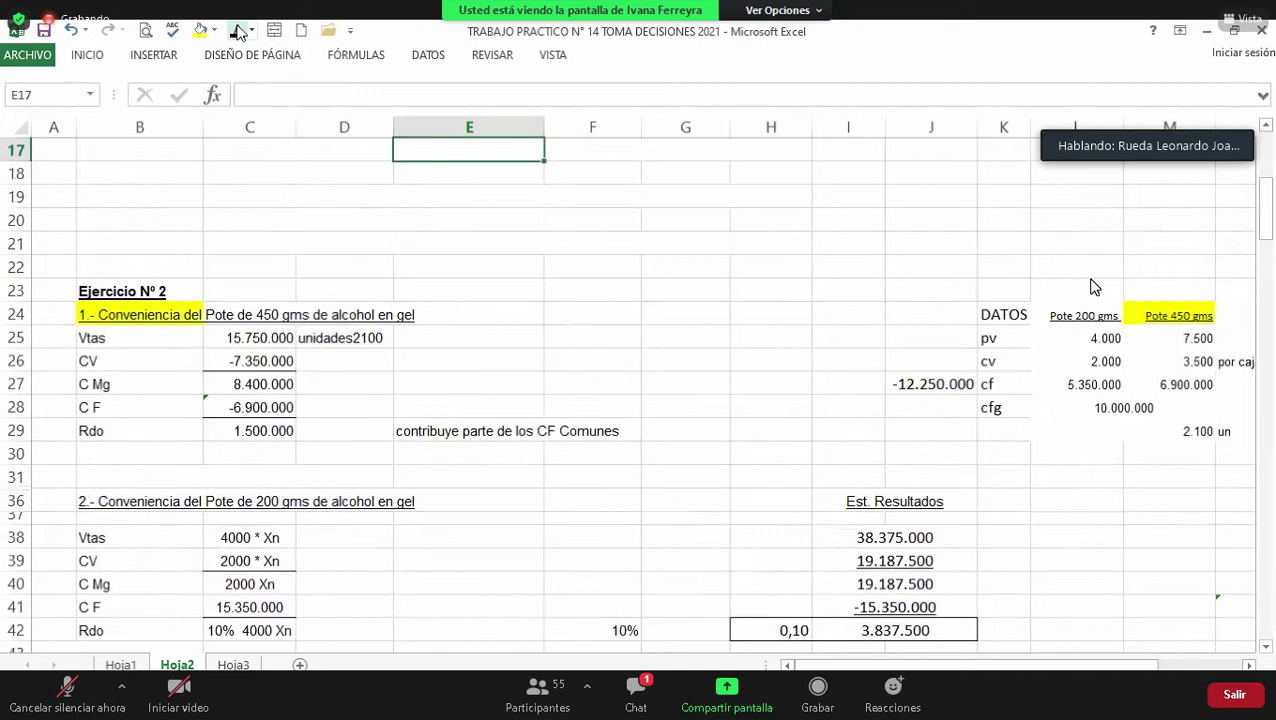
pyautogui.press('Up')
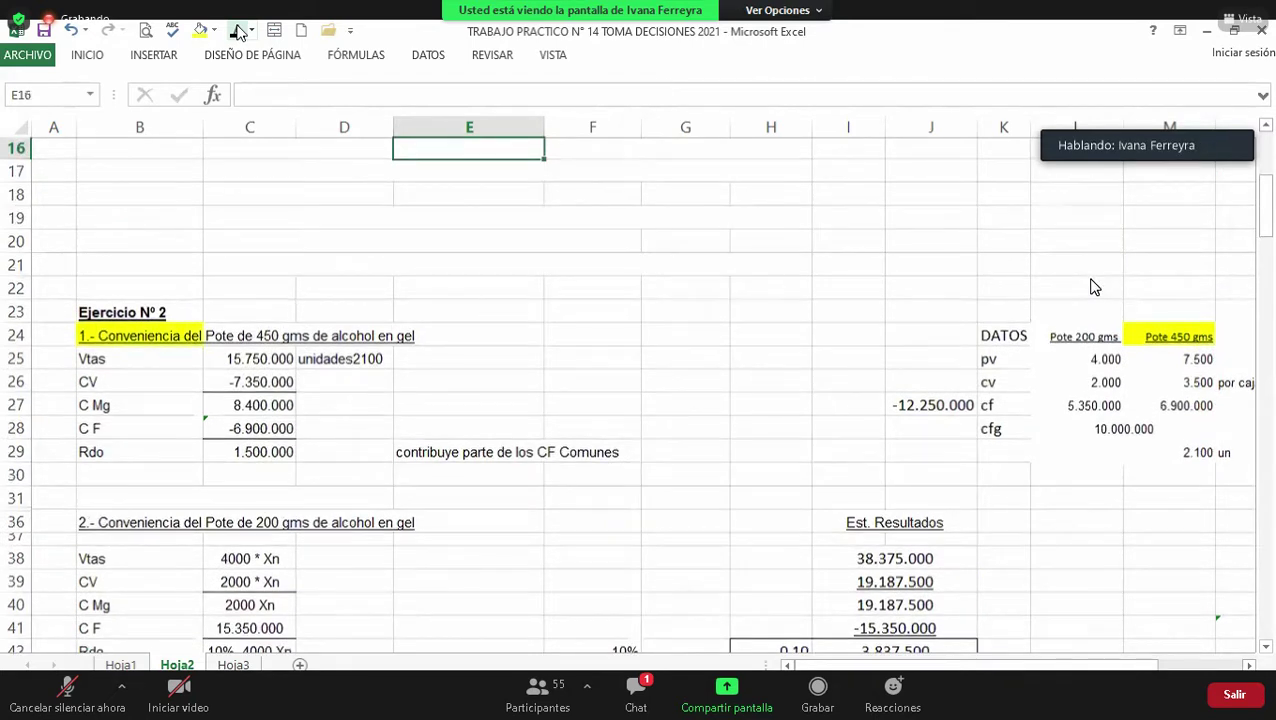
pyautogui.press('Right')
pyautogui.press('Right')
pyautogui.press('Right')
pyautogui.press('Right')
pyautogui.press('Right')
pyautogui.press('Right')
pyautogui.press('Down')
pyautogui.press('Down')
pyautogui.press('Down')
pyautogui.press('Down')
pyautogui.press('Down')
pyautogui.press('Down')
pyautogui.press('Down')
pyautogui.press('Down')
pyautogui.press('Down')
pyautogui.press('Down')
pyautogui.press('Down')
pyautogui.press('Down')
pyautogui.press('Down')
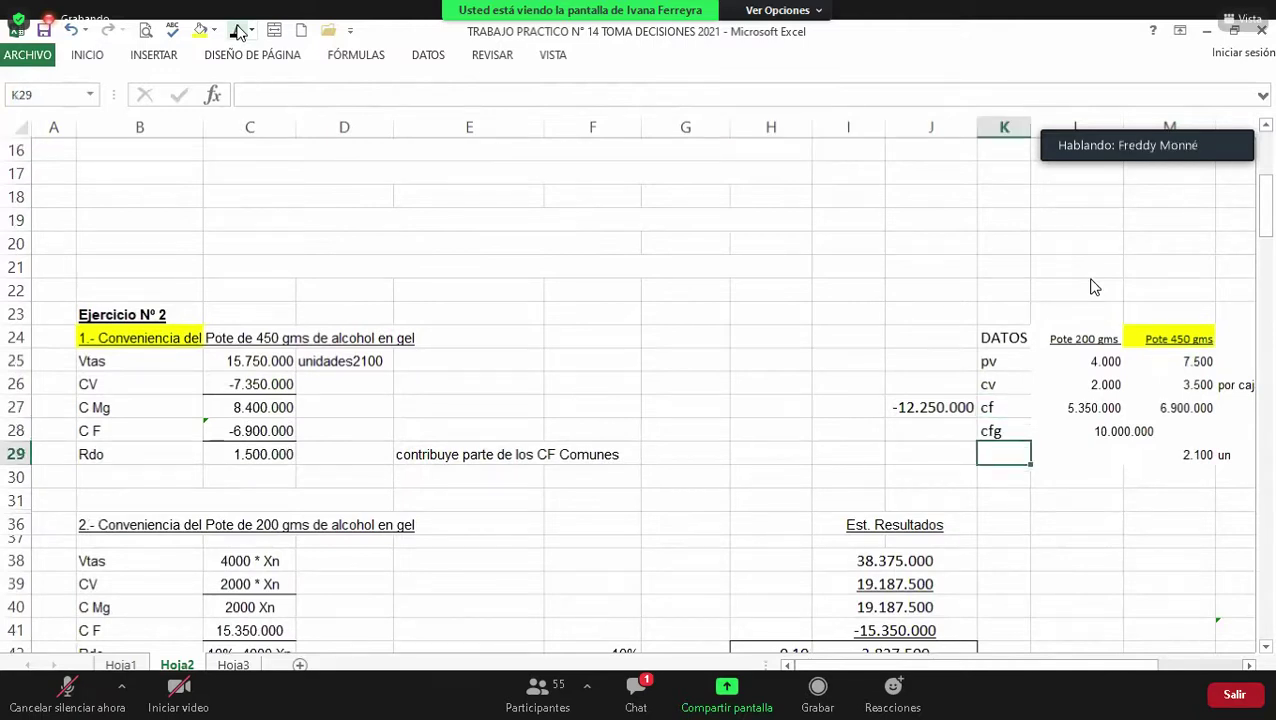
pyautogui.press('Right')
pyautogui.press('Up')
pyautogui.press('Up')
pyautogui.press('Left')
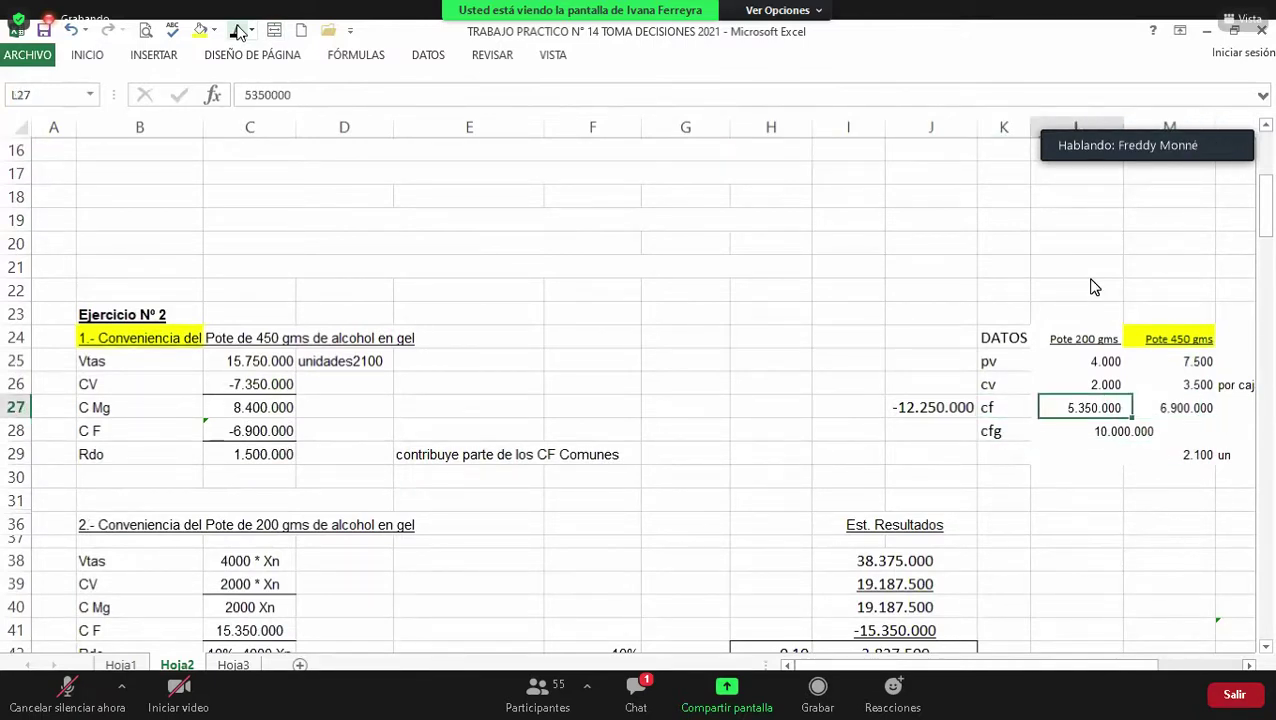
# Step: Return to the yellow quantity formula block below the part 2 solution, at the "en unidades" label
pyautogui.press('Left')
pyautogui.press('Left')
pyautogui.press('Down')
pyautogui.press('Down')
pyautogui.press('Down')
pyautogui.press('Down')
pyautogui.press('Down')
pyautogui.press('Down')
pyautogui.press('Down')
pyautogui.press('Down')
pyautogui.press('Down')
pyautogui.press('Down')
pyautogui.press('Down')
pyautogui.press('Down')
pyautogui.press('Down')
pyautogui.press('Down')
pyautogui.press('Down')
pyautogui.press('Down')
pyautogui.press('Down')
pyautogui.press('Down')
pyautogui.press('Down')
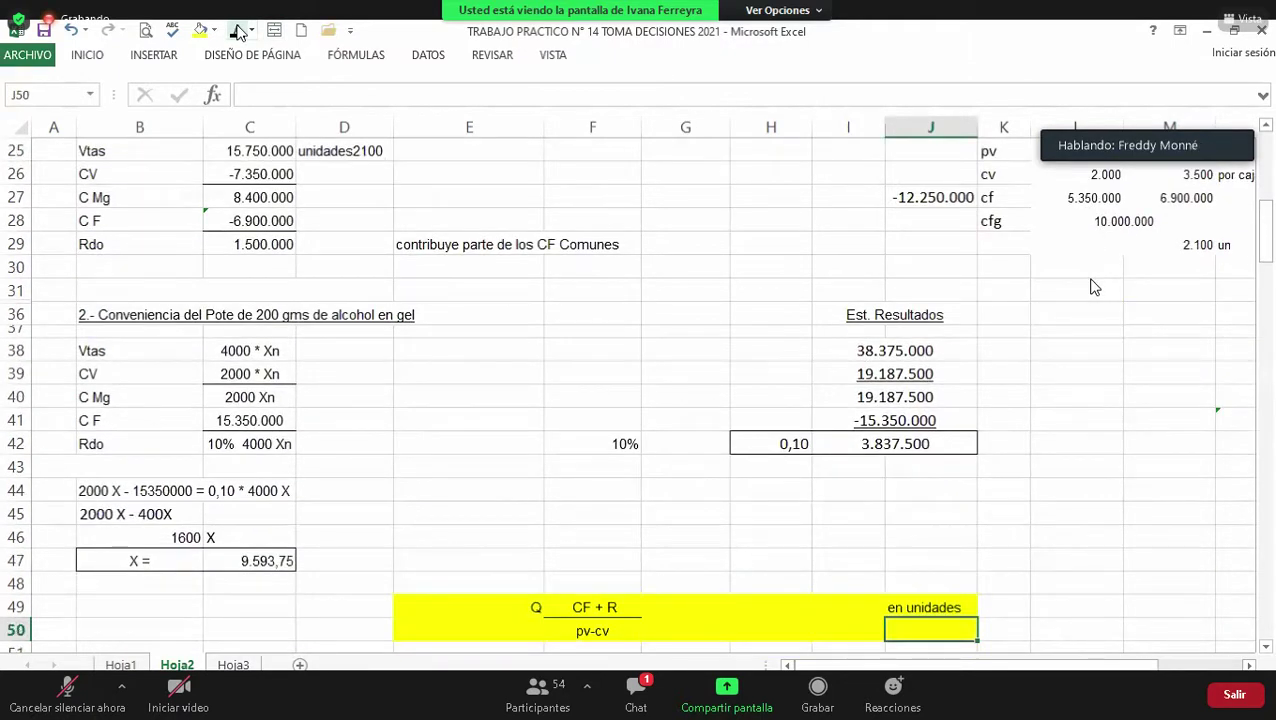
# Step: Examine the hidden formula in D46, beside the 1600 X row of the part 2 solution
pyautogui.press('Up')
pyautogui.press('Left')
pyautogui.press('Left')
pyautogui.press('Left')
pyautogui.press('Left')
pyautogui.press('Left')
pyautogui.press('Left')
pyautogui.press('Up')
pyautogui.press('Up')
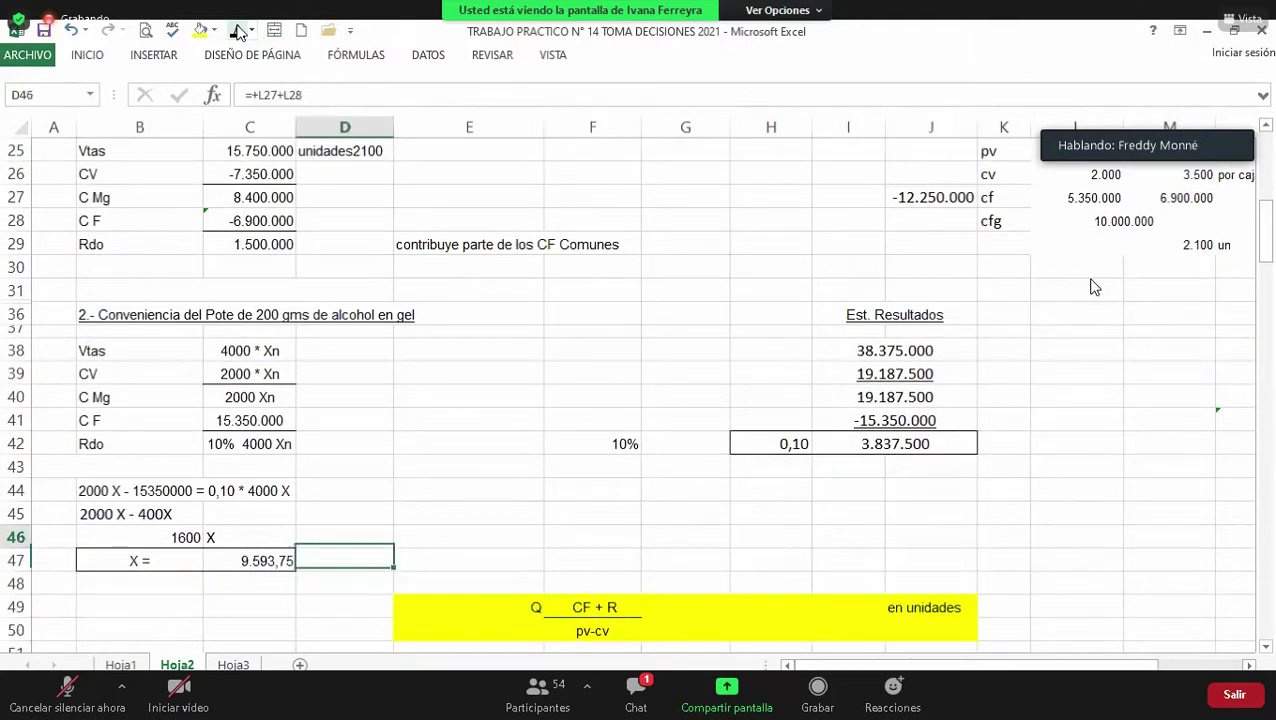
pyautogui.press('Up')
pyautogui.press('Up')
pyautogui.press('Up')
pyautogui.press('Up')
pyautogui.press('Left')
pyautogui.press('Up')
pyautogui.press('Up')
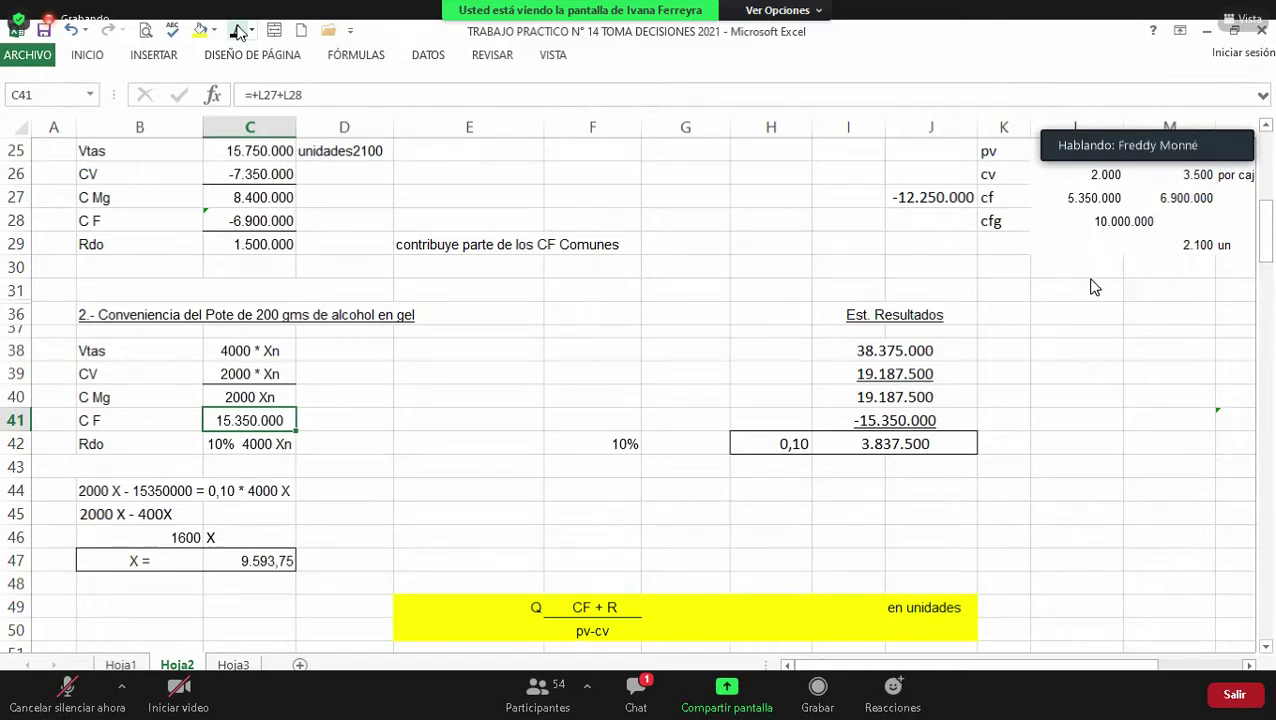
# Step: Enter a formula in L49 that references the fixed costs of the income statement in I41
pyautogui.click(1266, 648)
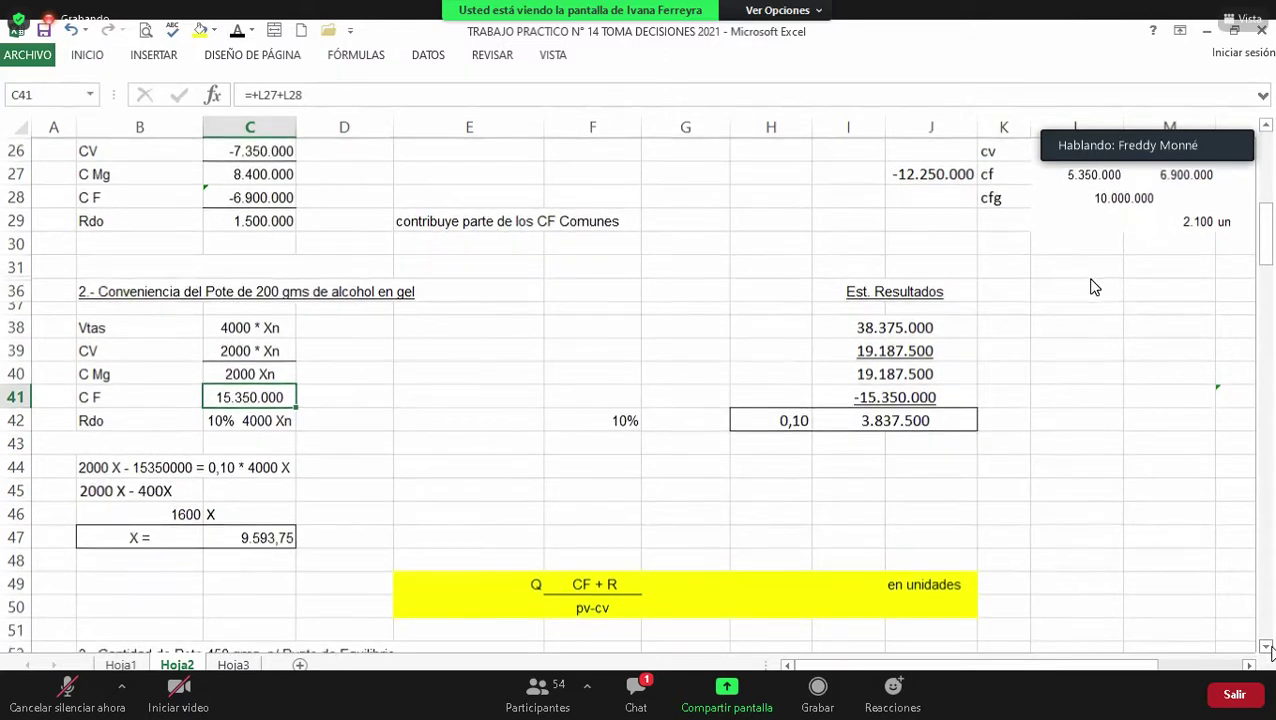
pyautogui.click(1266, 648)
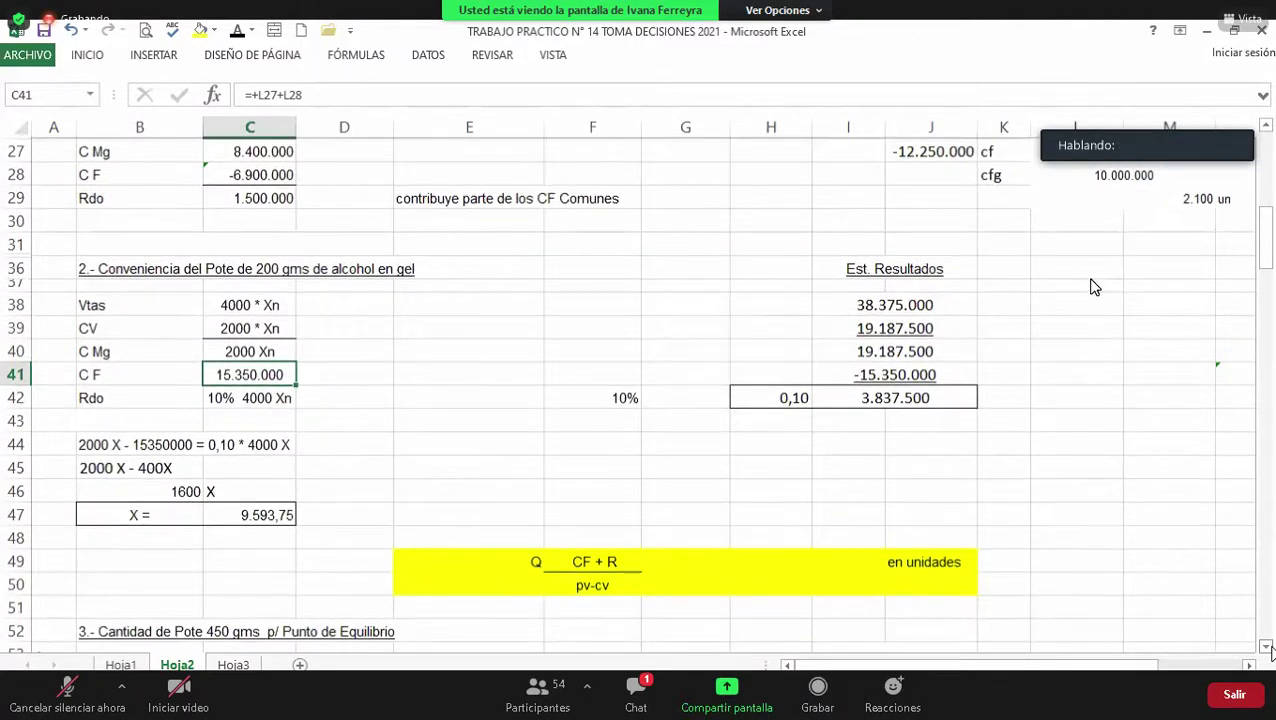
pyautogui.click(1266, 648)
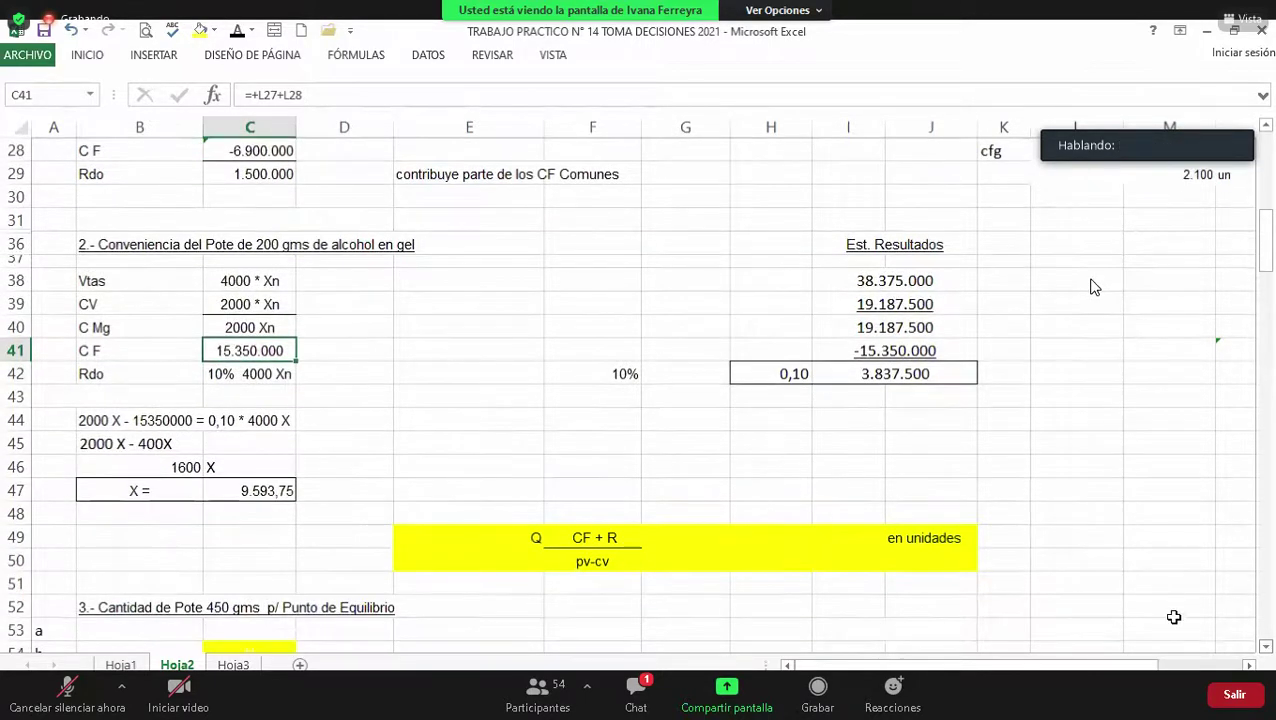
pyautogui.moveTo(1082, 518); pyautogui.dragTo(1083, 530)
pyautogui.click(1083, 530)
pyautogui.write('+')
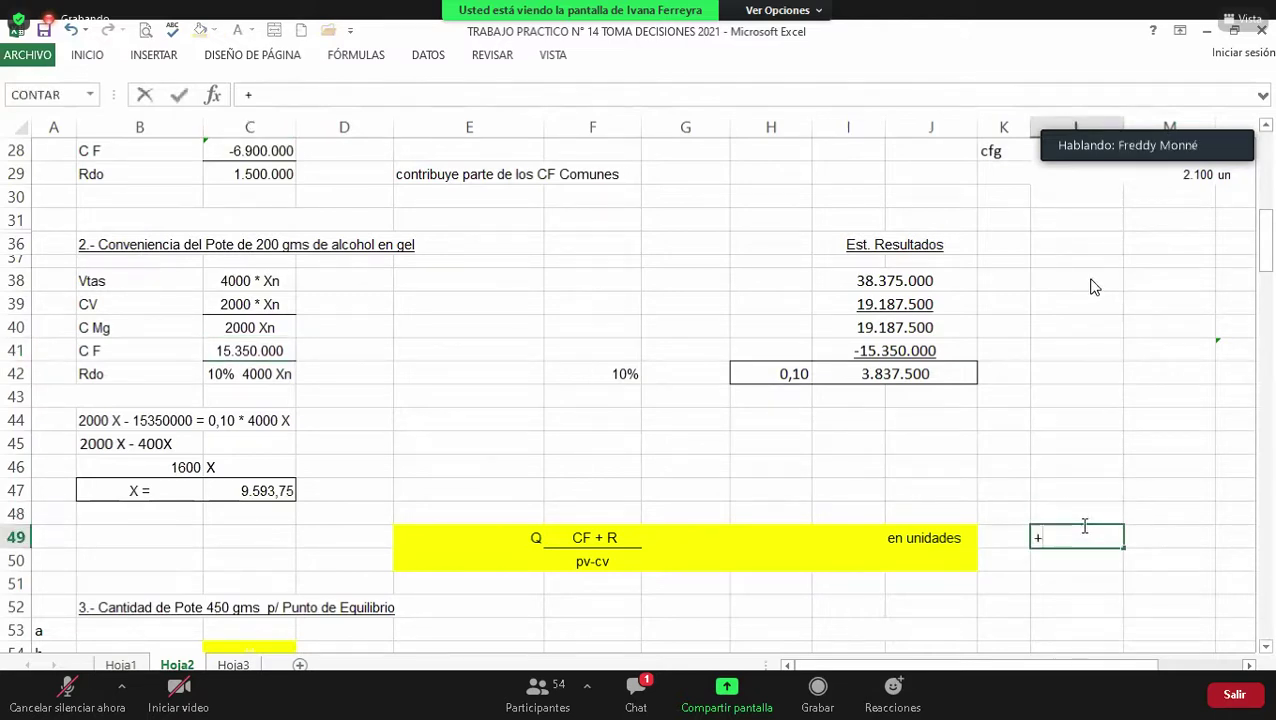
pyautogui.press('Left')
pyautogui.press('Left')
pyautogui.press('Up')
pyautogui.press('Up')
pyautogui.press('Up')
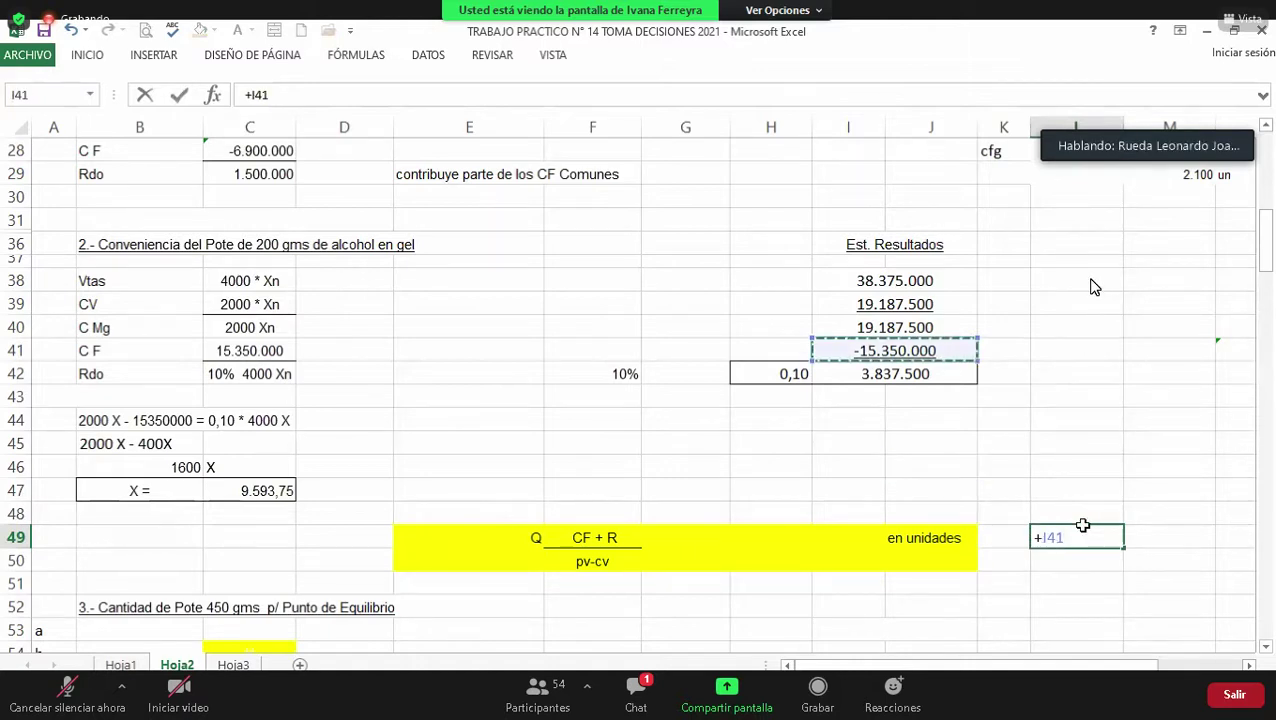
pyautogui.press('Return')
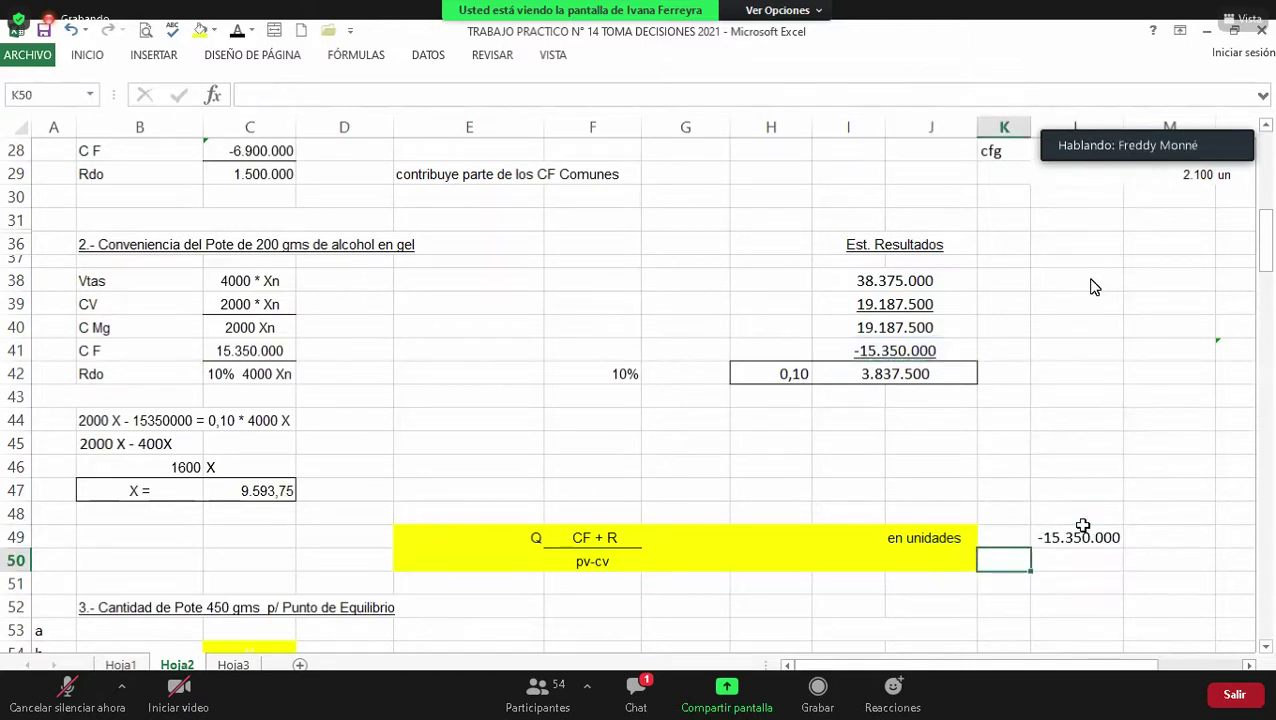
# Step: Enter a formula in L50 for the unit contribution margin, subtracting the variable cost in L26 from the sale price in L25
pyautogui.press('Right')
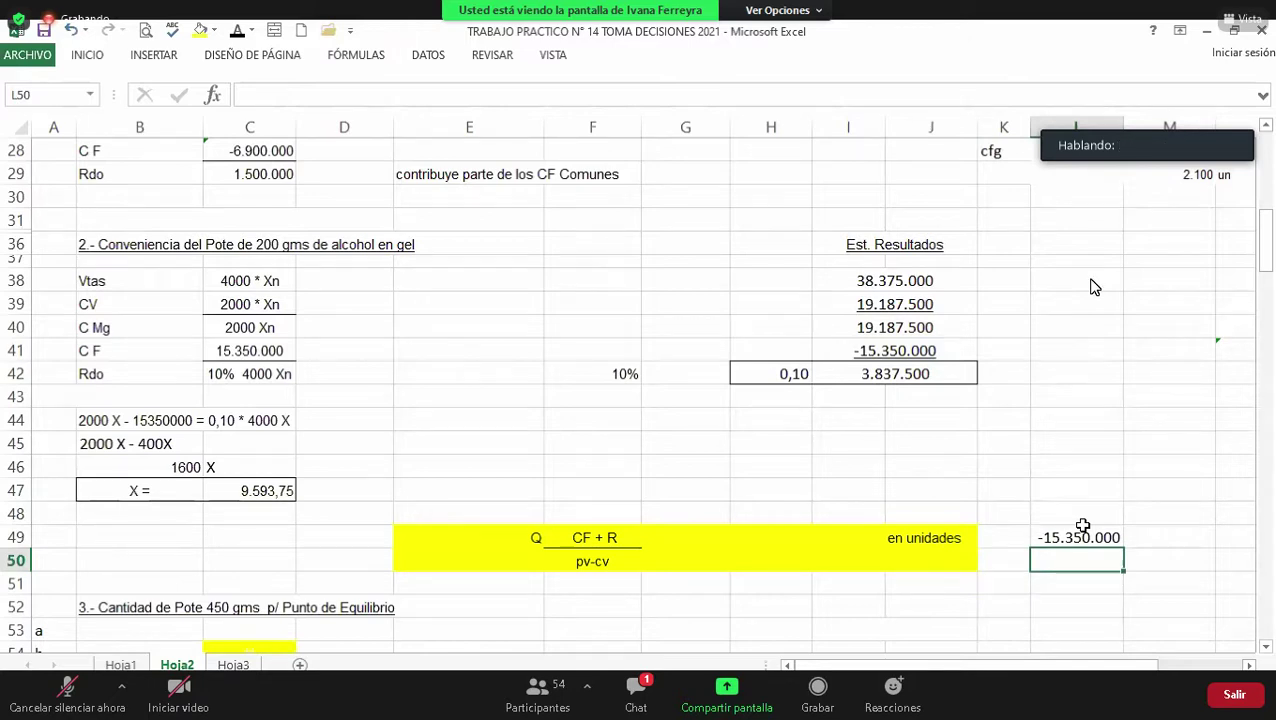
pyautogui.write('+')
pyautogui.click(1083, 525)
pyautogui.press('Up')
pyautogui.press('Up')
pyautogui.press('Up')
pyautogui.press('Up')
pyautogui.press('Up')
pyautogui.press('Up')
pyautogui.press('Up')
pyautogui.press('Up')
pyautogui.press('Up')
pyautogui.press('Up')
pyautogui.press('Up')
pyautogui.press('Up')
pyautogui.press('Up')
pyautogui.press('Up')
pyautogui.press('Up')
pyautogui.press('Up')
pyautogui.press('Up')
pyautogui.press('Up')
pyautogui.press('Up')
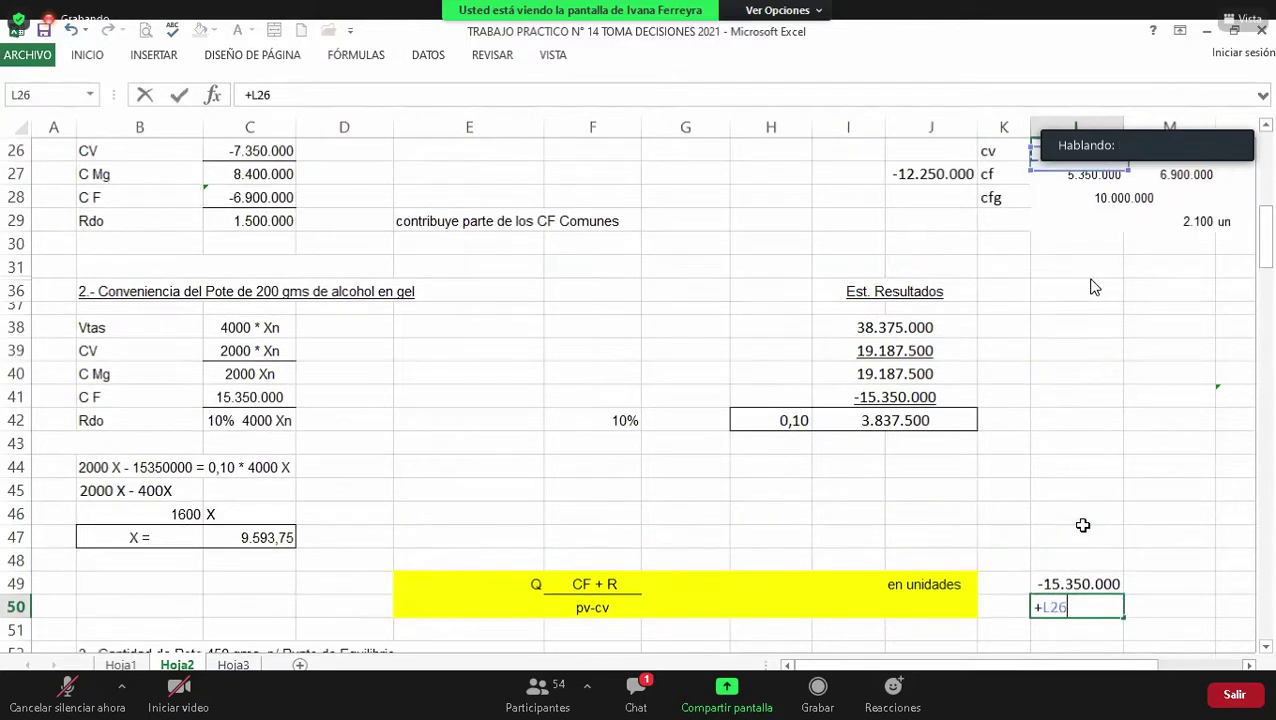
pyautogui.press('Up')
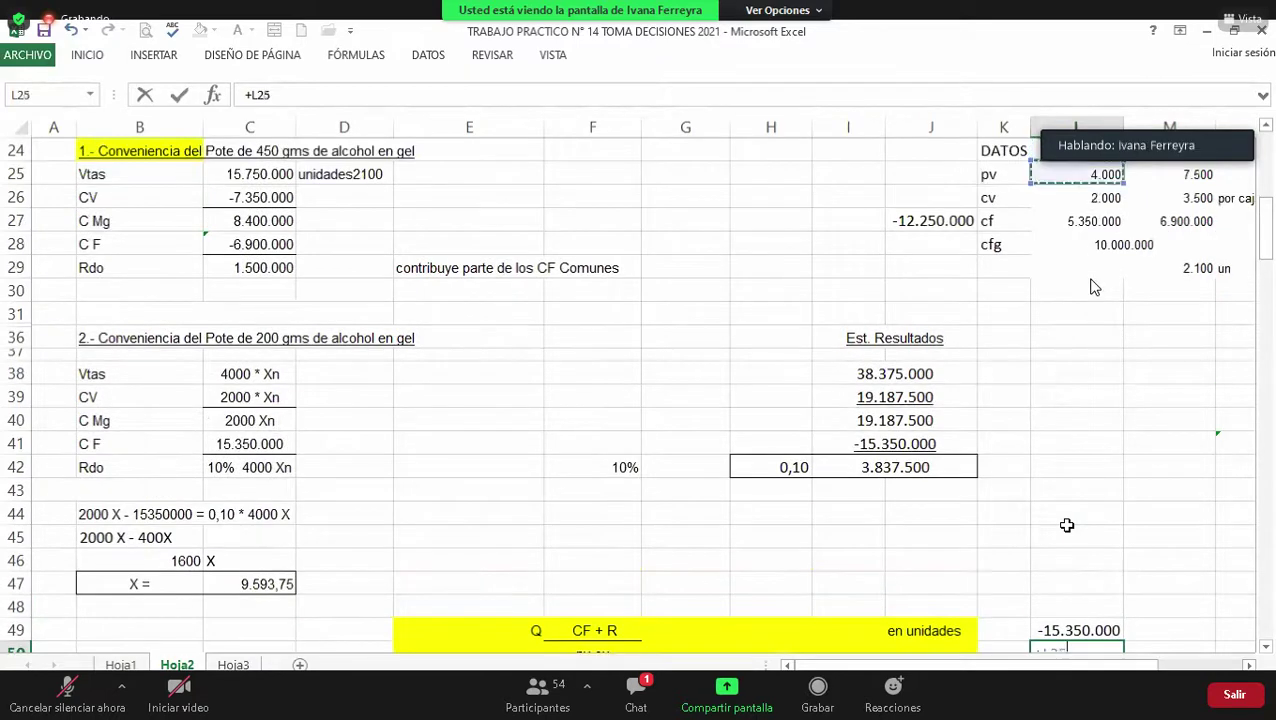
pyautogui.write('-')
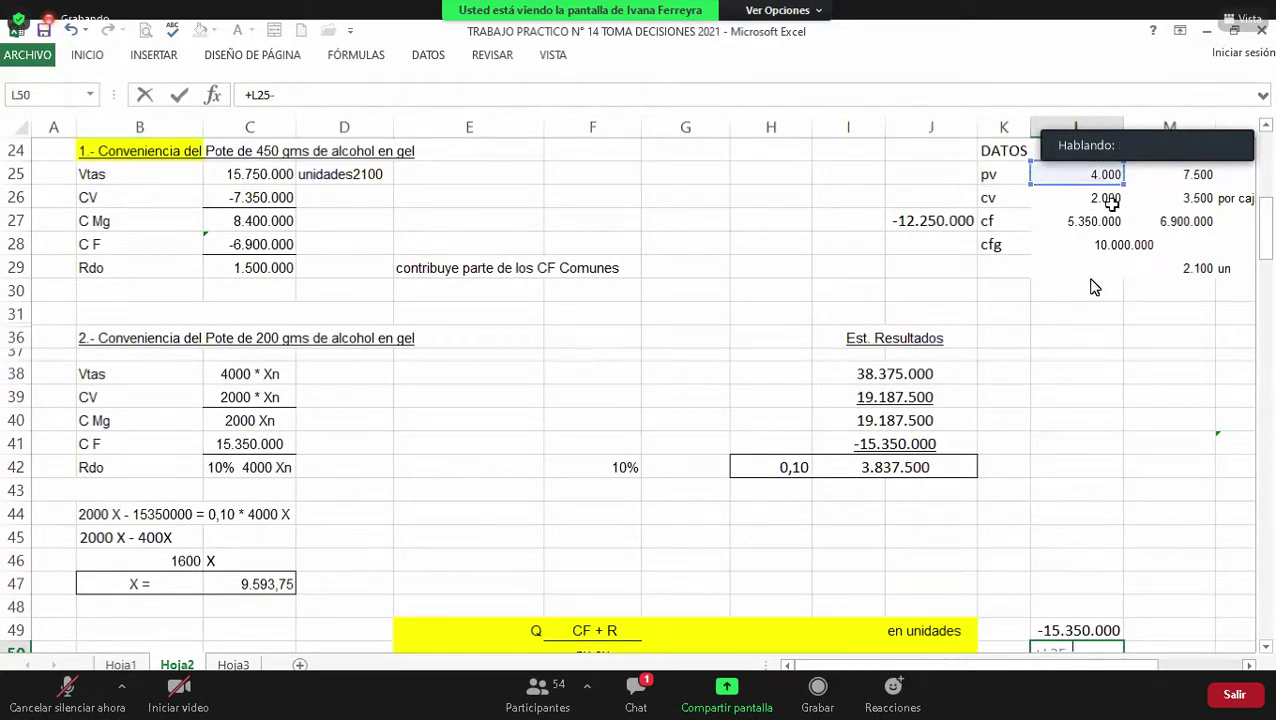
pyautogui.click(1112, 200)
pyautogui.press('Return')
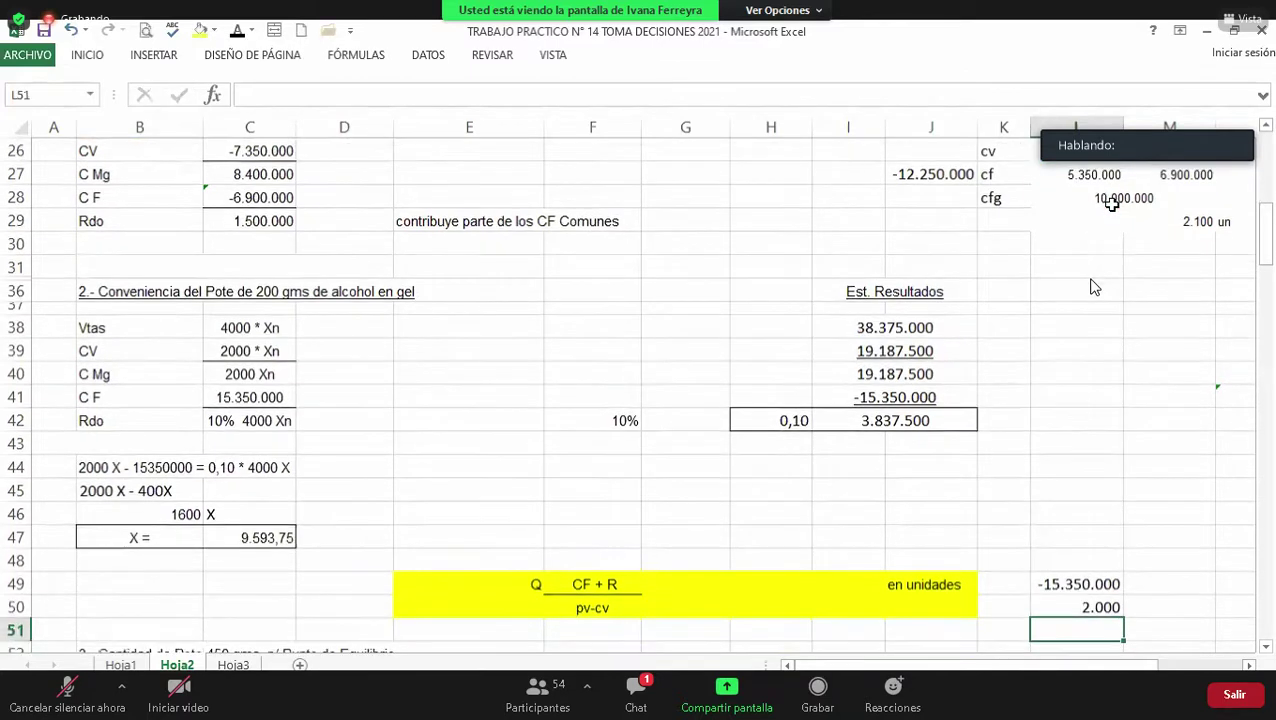
# Step: Calculate the break-even quantity in M49 by dividing L49 by L50
pyautogui.press('Right')
pyautogui.press('Up')
pyautogui.press('Up')
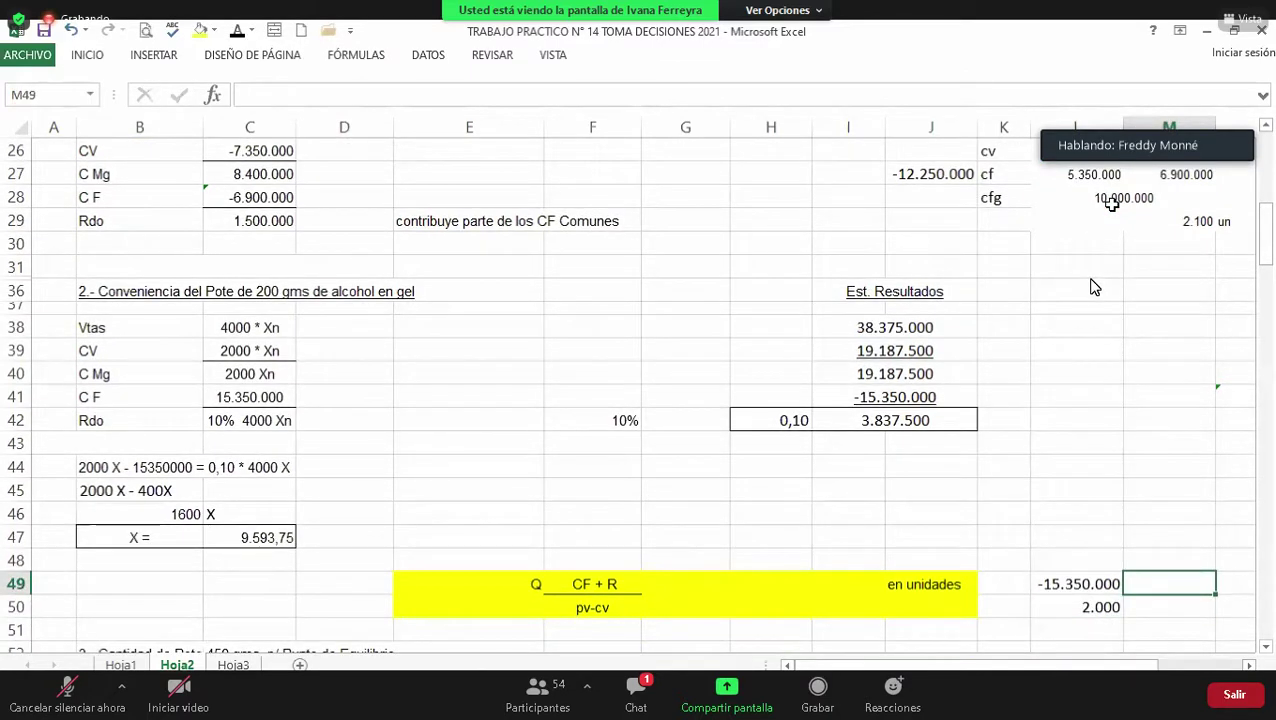
pyautogui.write('+')
pyautogui.press('Left')
pyautogui.write('/')
pyautogui.press('Left')
pyautogui.press('Down')
pyautogui.press('Return')
pyautogui.press('Down')
pyautogui.press('Down')
pyautogui.press('Down')
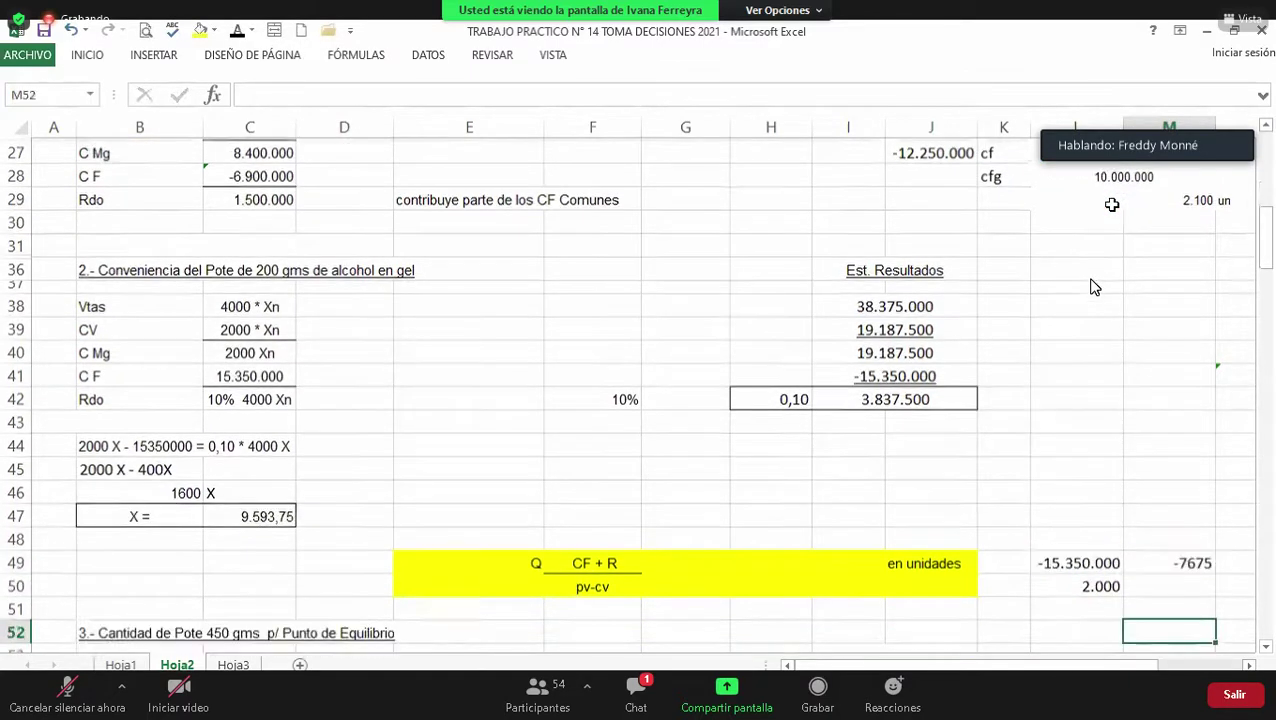
pyautogui.press('Down')
pyautogui.press('Down')
pyautogui.press('Up')
pyautogui.press('Up')
pyautogui.press('Up')
pyautogui.press('Up')
pyautogui.press('Up')
pyautogui.press('Up')
pyautogui.scroll(1, 1094, 287)
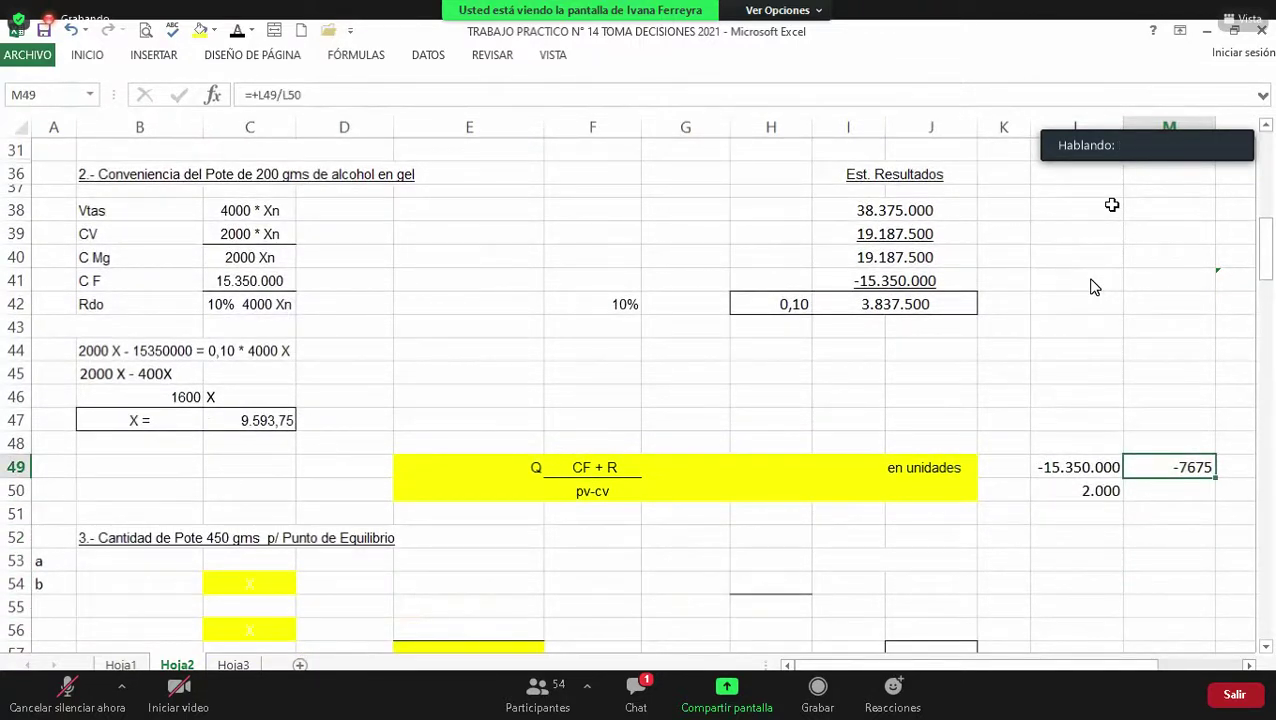
# Step: Label the result in M49 by entering "punto de equilibrio" in N49
pyautogui.press('Right')
pyautogui.write('punto de ')
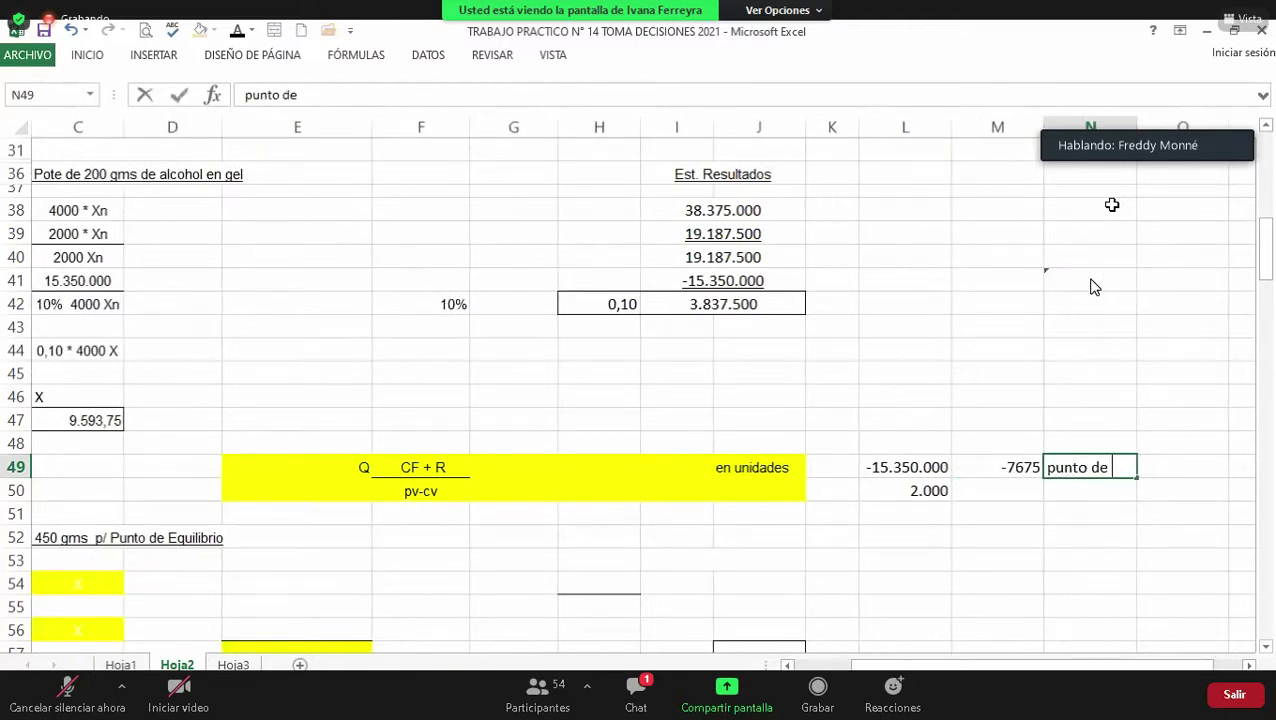
pyautogui.write('equili')
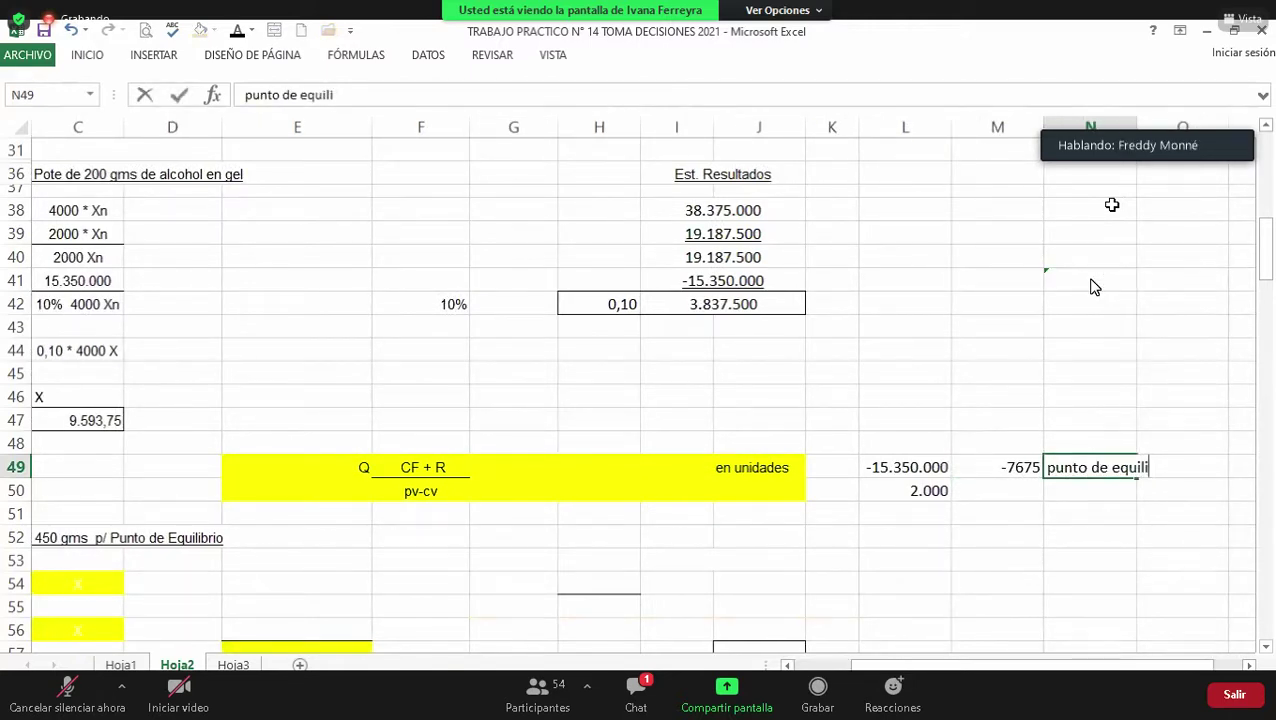
pyautogui.write('brio')
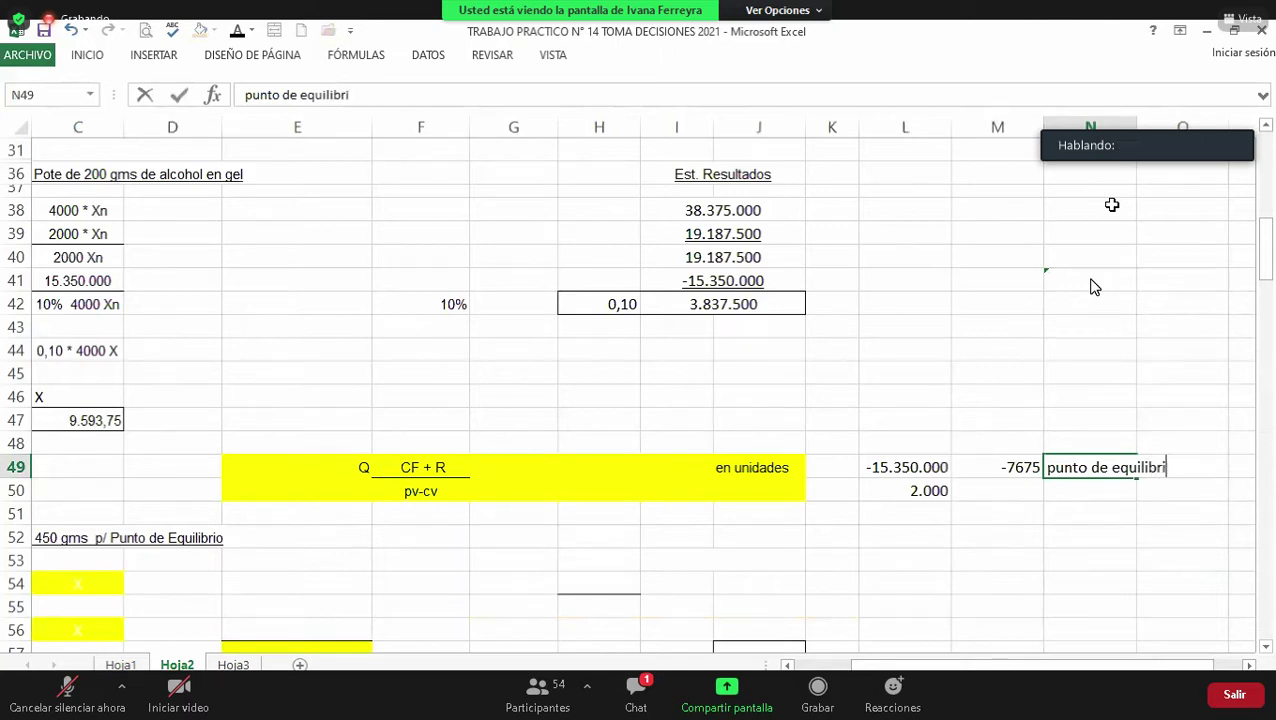
pyautogui.press('Return')
# Step: Examine the solved quantity X in C47 and the equation line above it
pyautogui.press('Left')
pyautogui.press('Left')
pyautogui.press('Left')
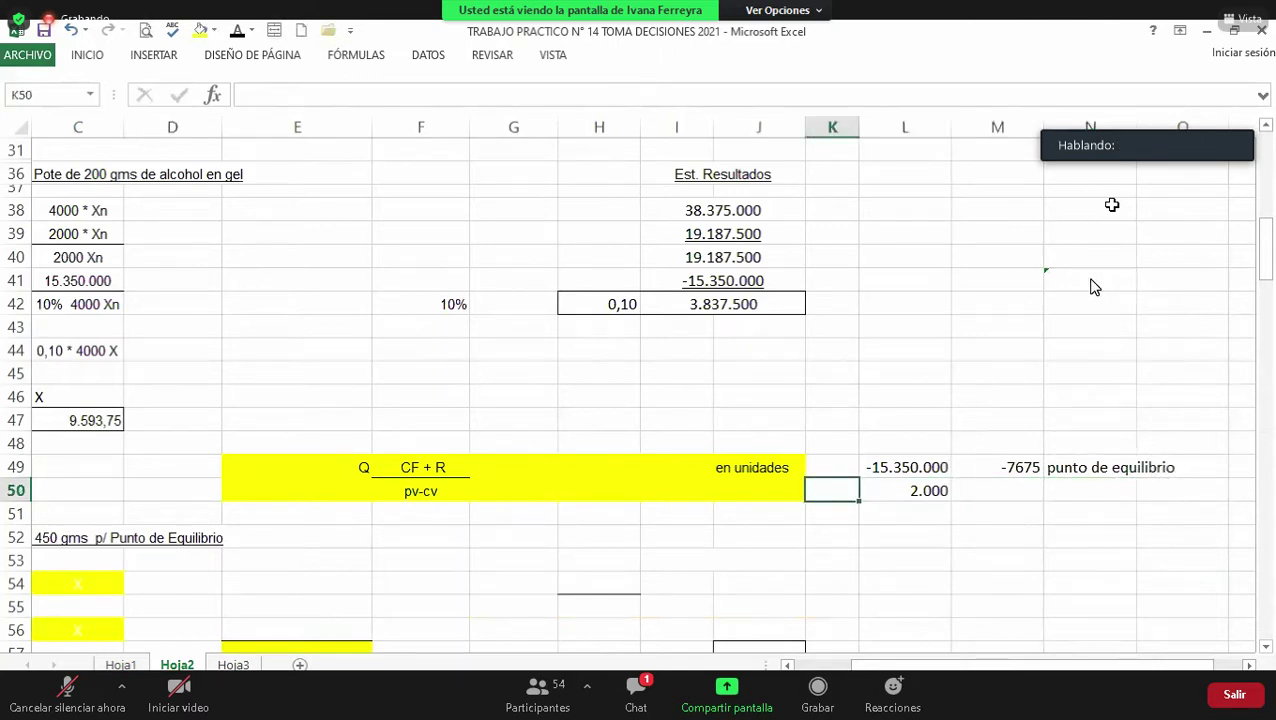
pyautogui.press('Left')
pyautogui.press('Left')
pyautogui.press('Left')
pyautogui.press('Left')
pyautogui.press('Left')
pyautogui.press('Left')
pyautogui.press('Left')
pyautogui.press('Left')
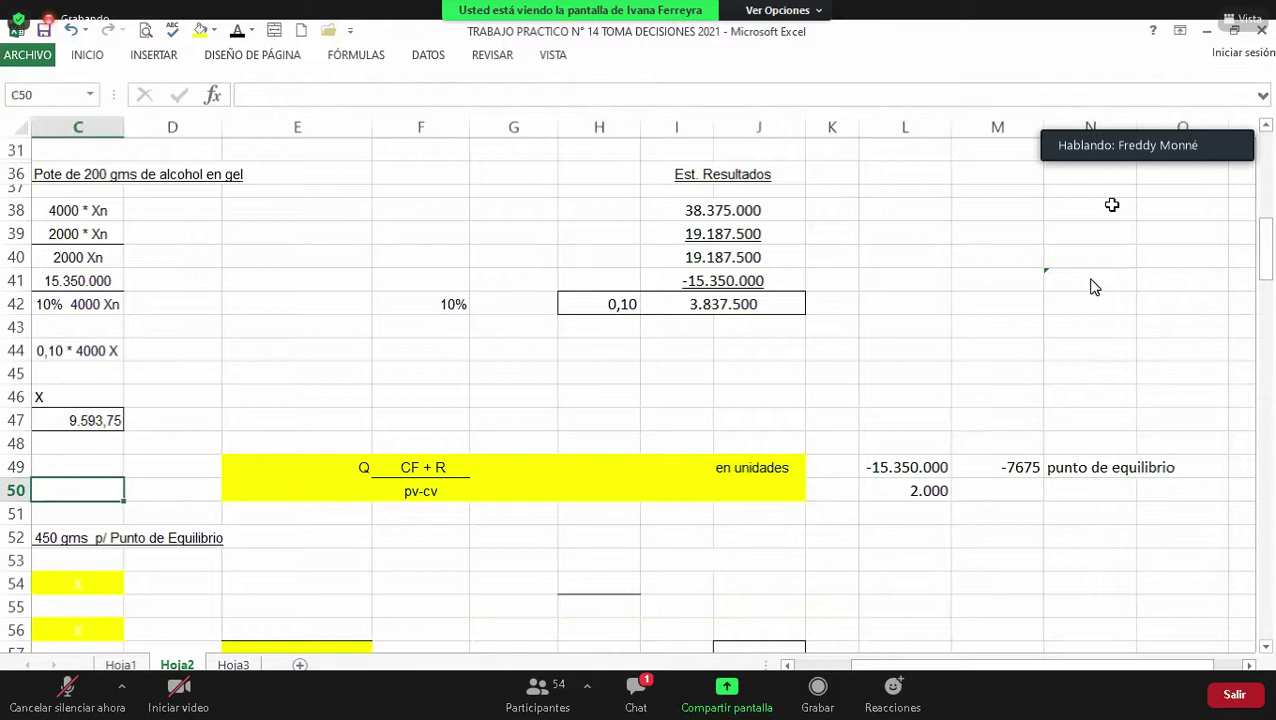
pyautogui.press('Left')
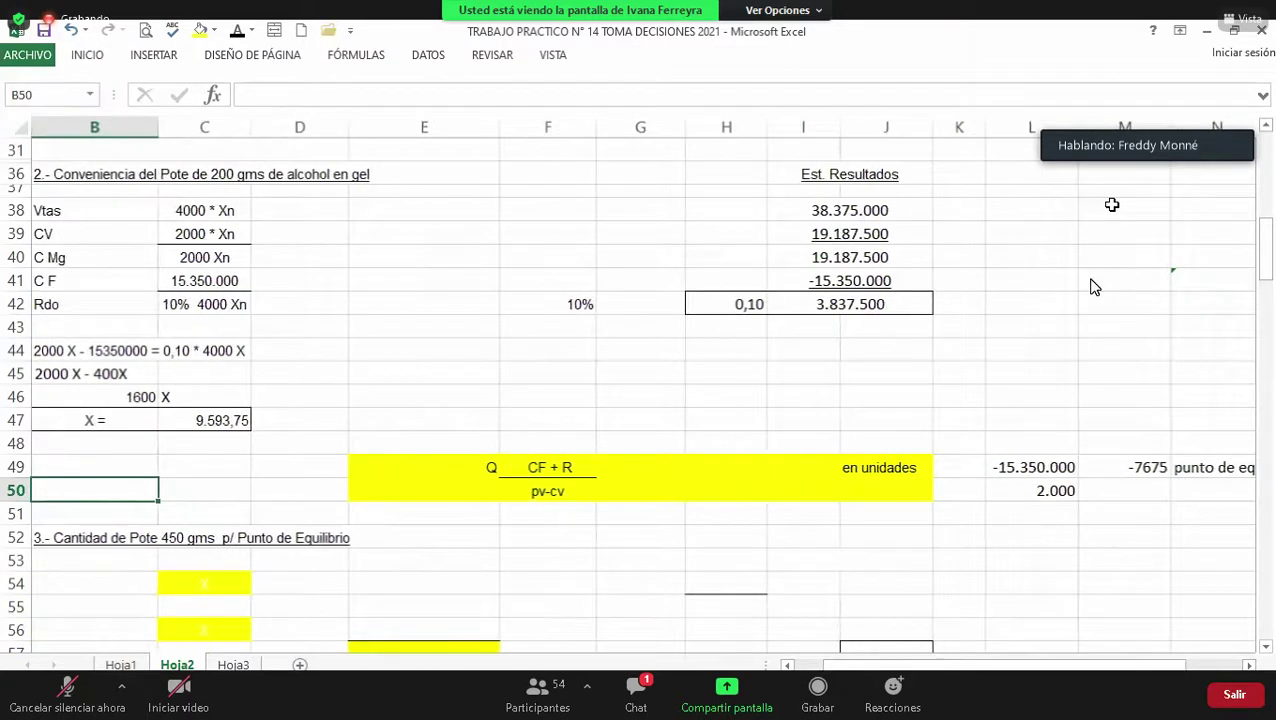
pyautogui.press('Left')
pyautogui.press('Up')
pyautogui.press('Up')
pyautogui.press('Up')
pyautogui.press('Right')
pyautogui.press('Right')
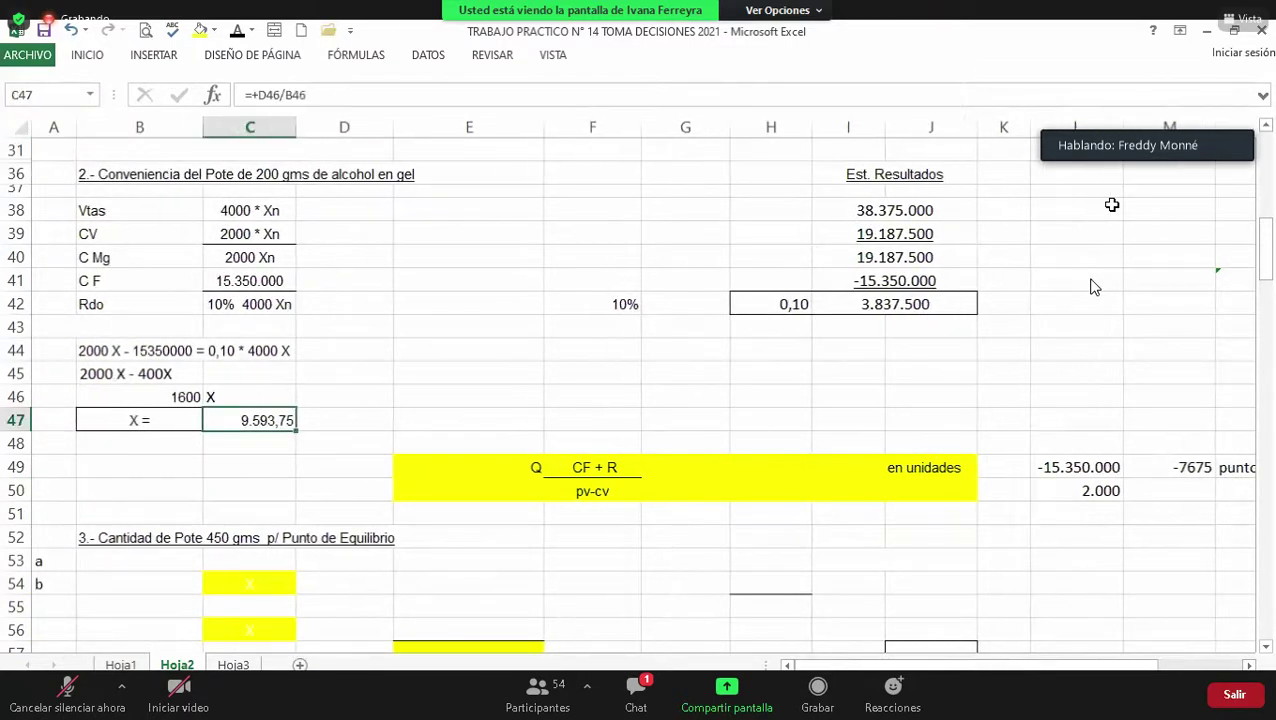
pyautogui.press('Up')
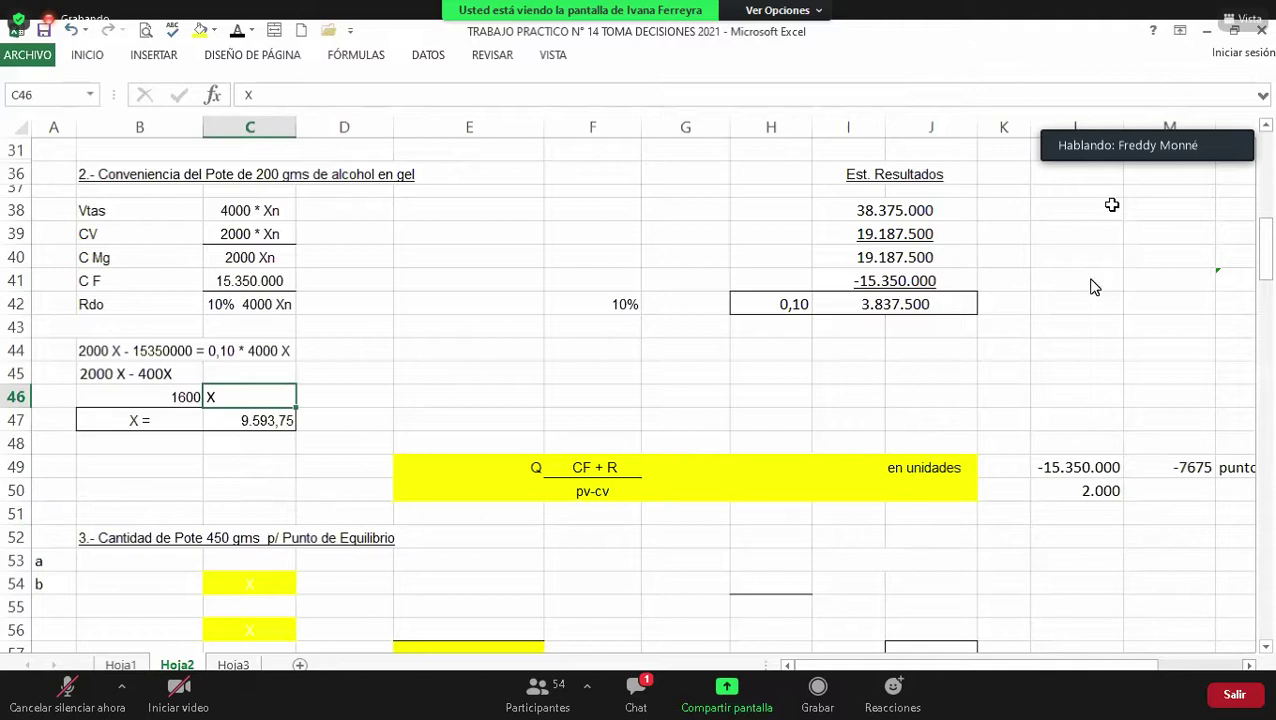
pyautogui.press('Left')
pyautogui.press('Left')
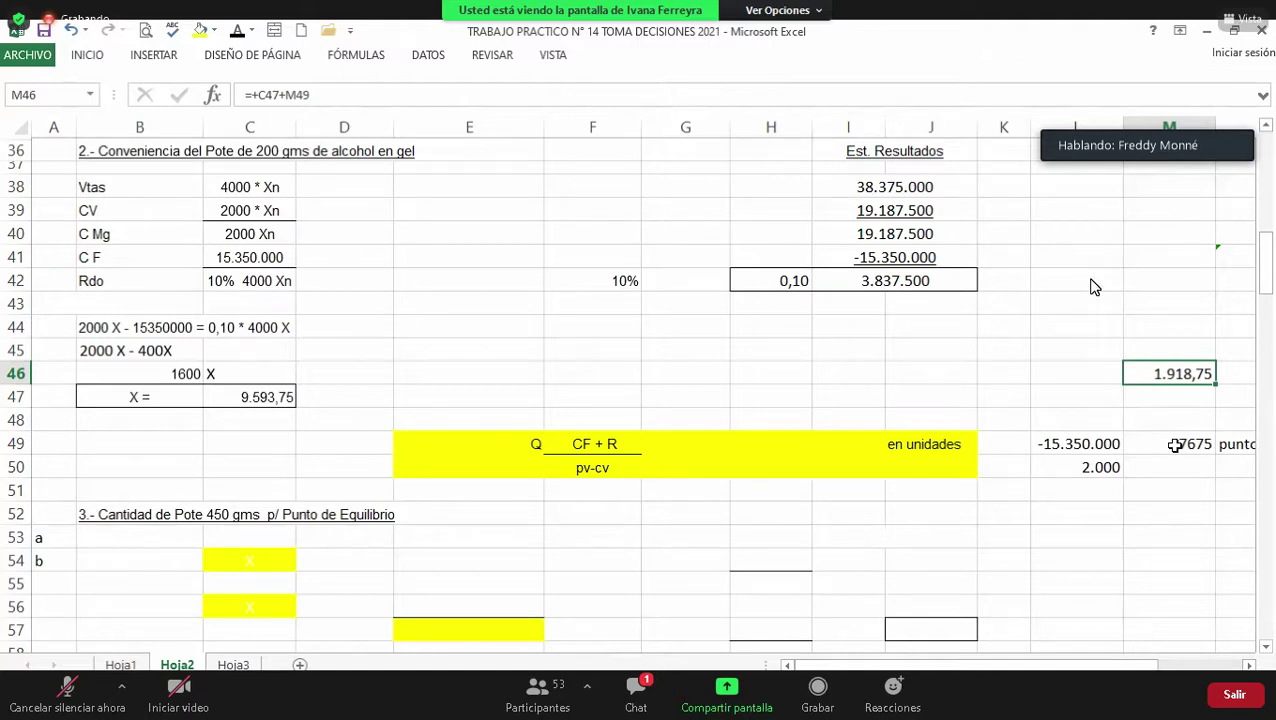
# Step: Label the result in M46 by entering "margen de seguridad" in N46
pyautogui.press('Right')
pyautogui.write('m')
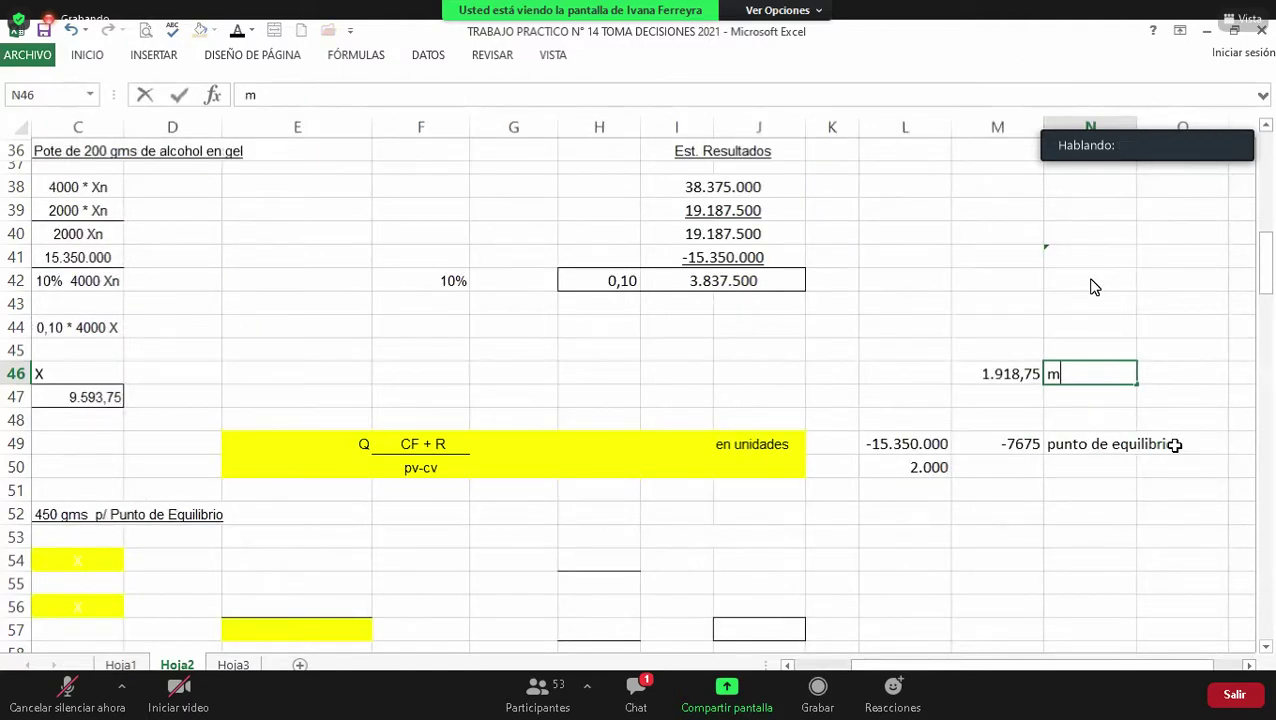
pyautogui.write('argen de ')
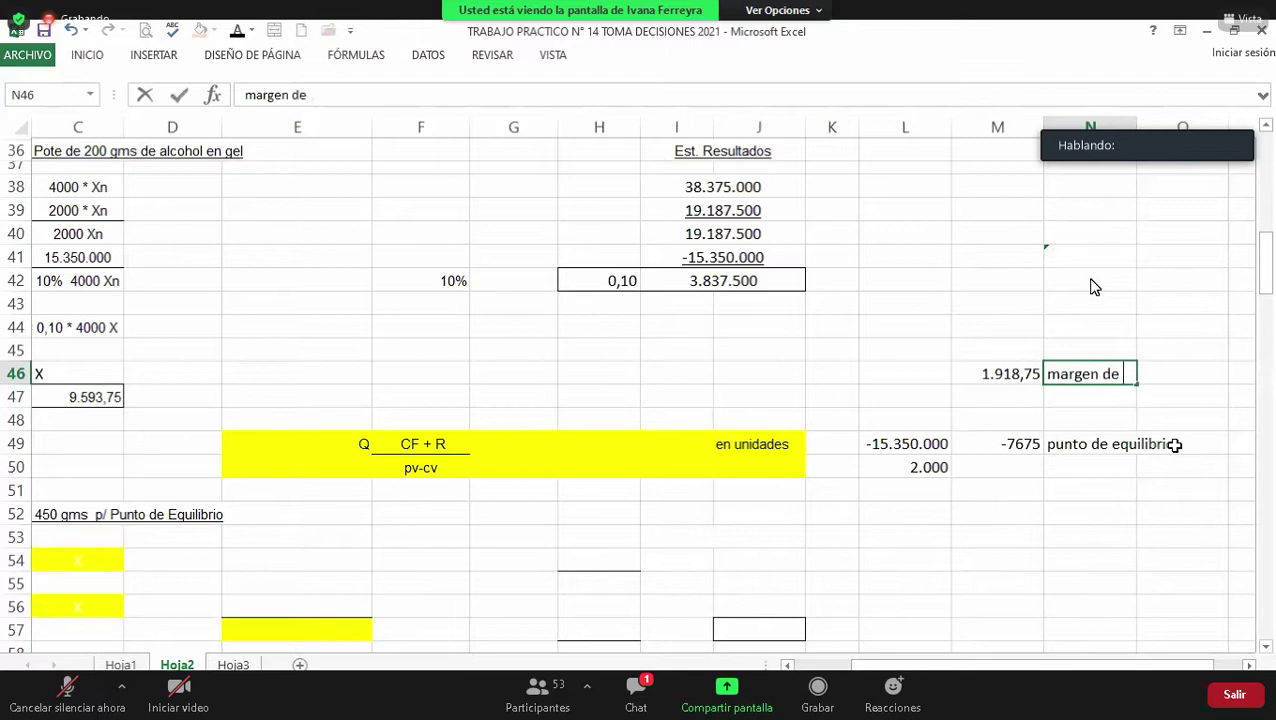
pyautogui.write('seguridad')
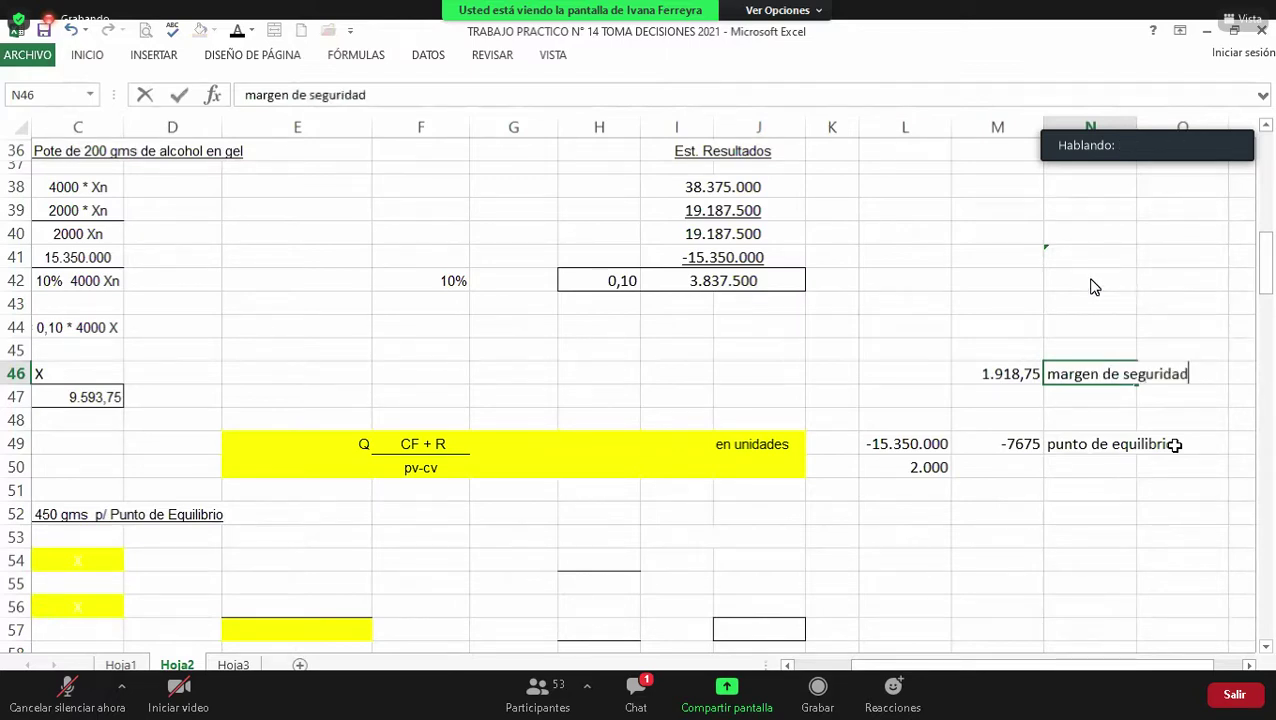
pyautogui.press('Return')
# Step: Reverse the sign of the fixed costs in L49 by appending *-1 to its I41 formula
pyautogui.press('Up')
pyautogui.press('Up')
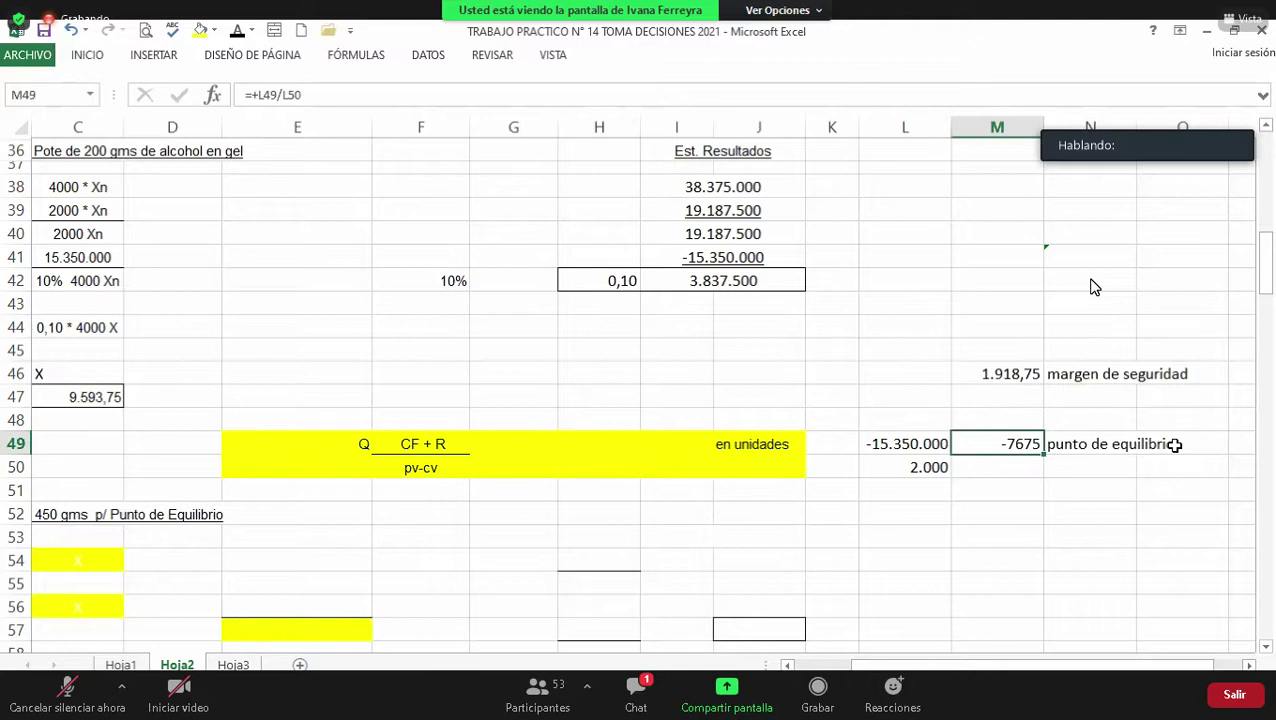
pyautogui.press('Left')
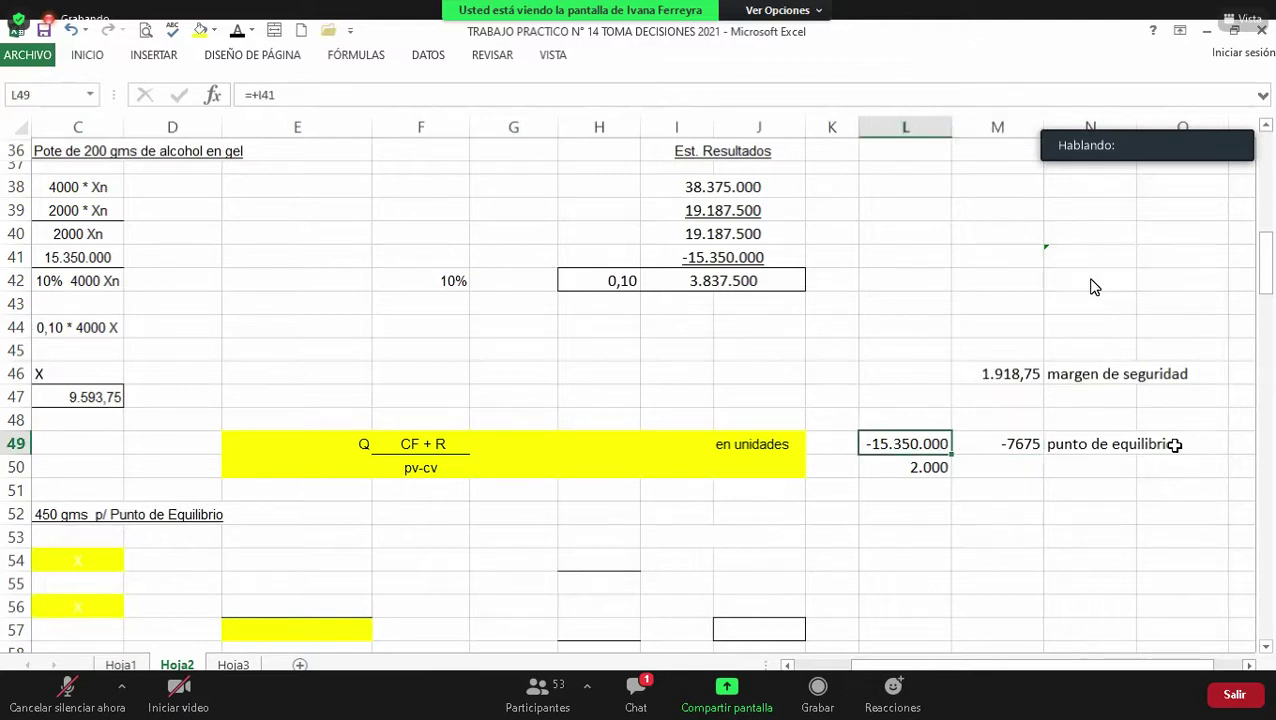
pyautogui.press('F2')
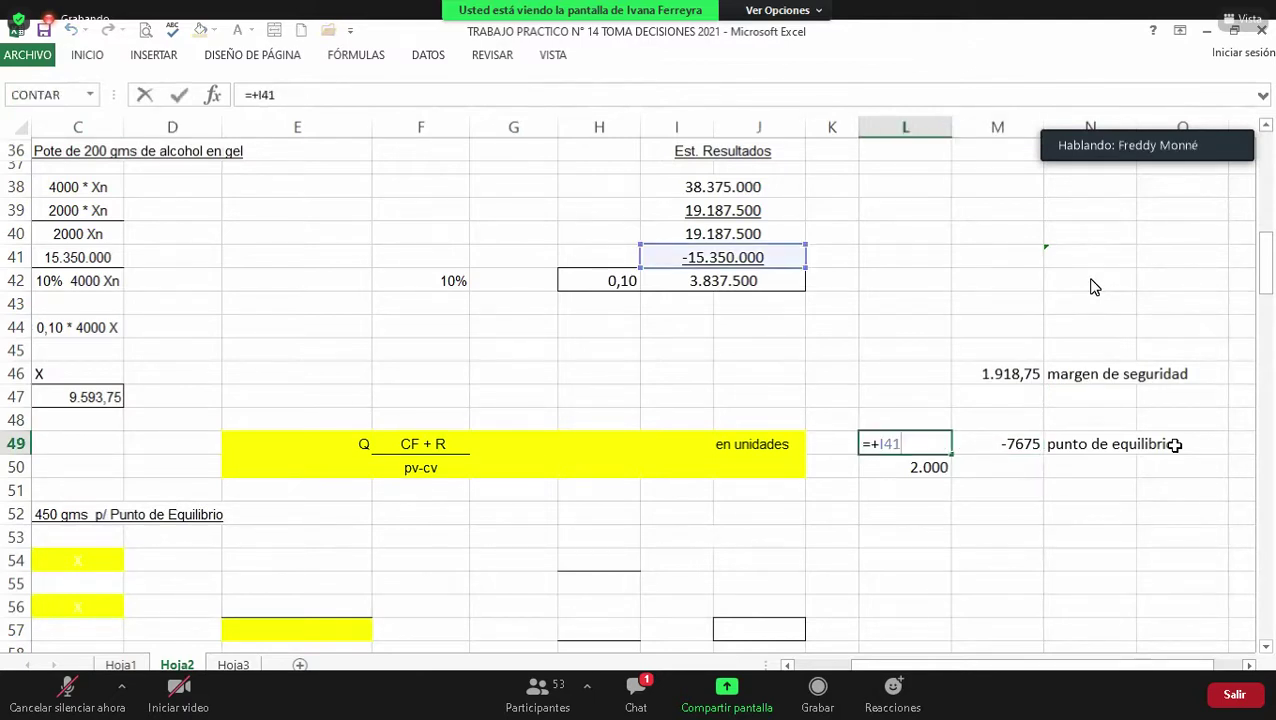
pyautogui.write('*-1')
pyautogui.hotkey('ctrl', 'Return')
pyautogui.press('Right')
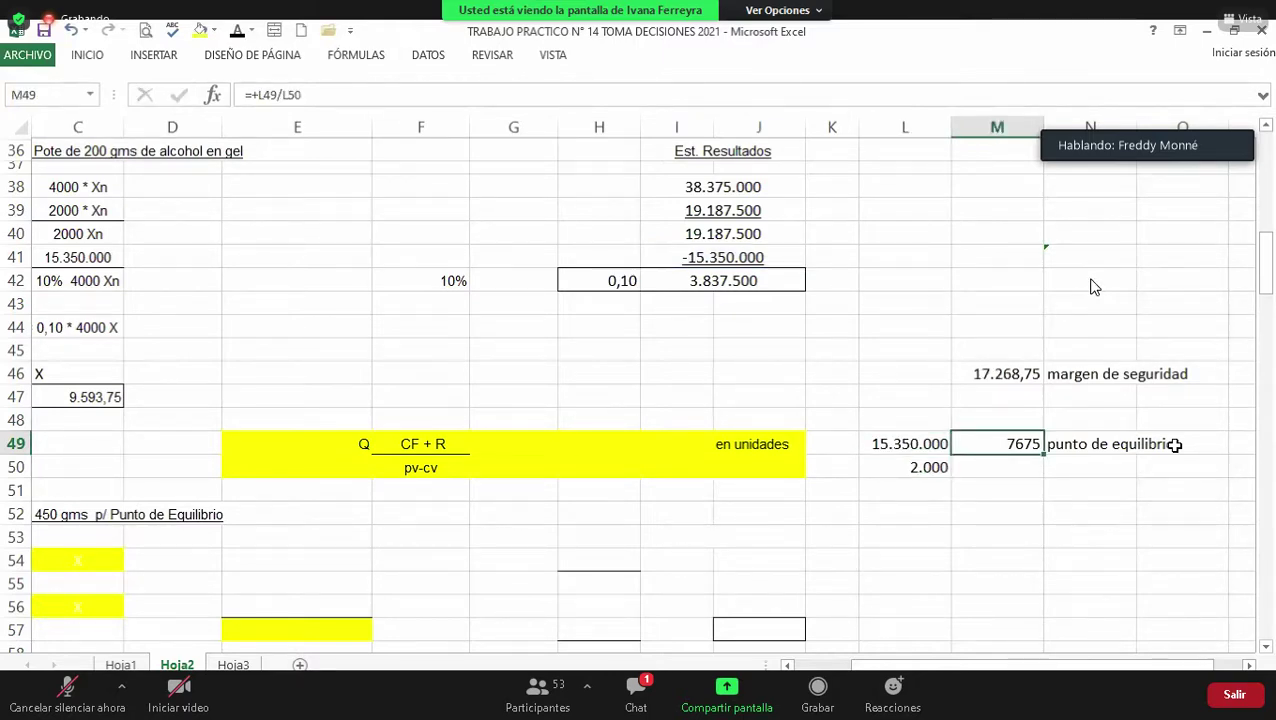
# Step: Change the safety margin formula in M46 so that it subtracts M49 from C47
pyautogui.press('Up')
pyautogui.press('Up')
pyautogui.press('Up')
pyautogui.write('=+C47+M49')
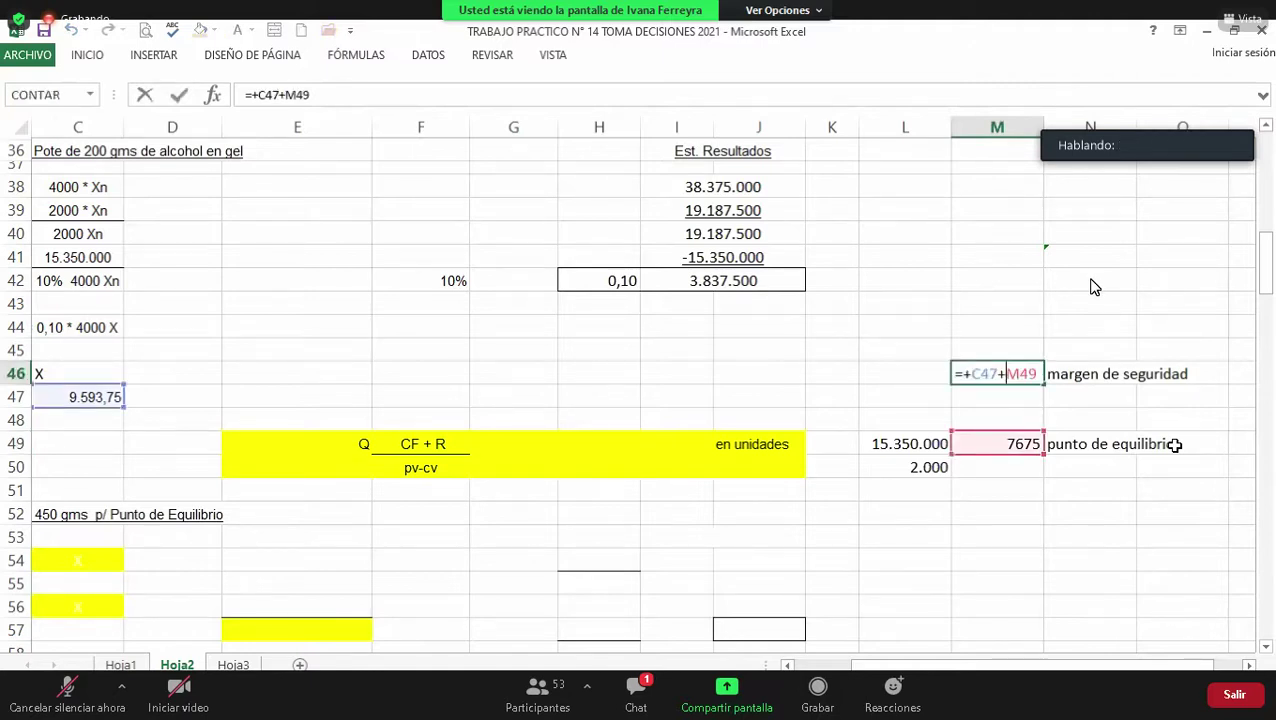
pyautogui.press('Return')
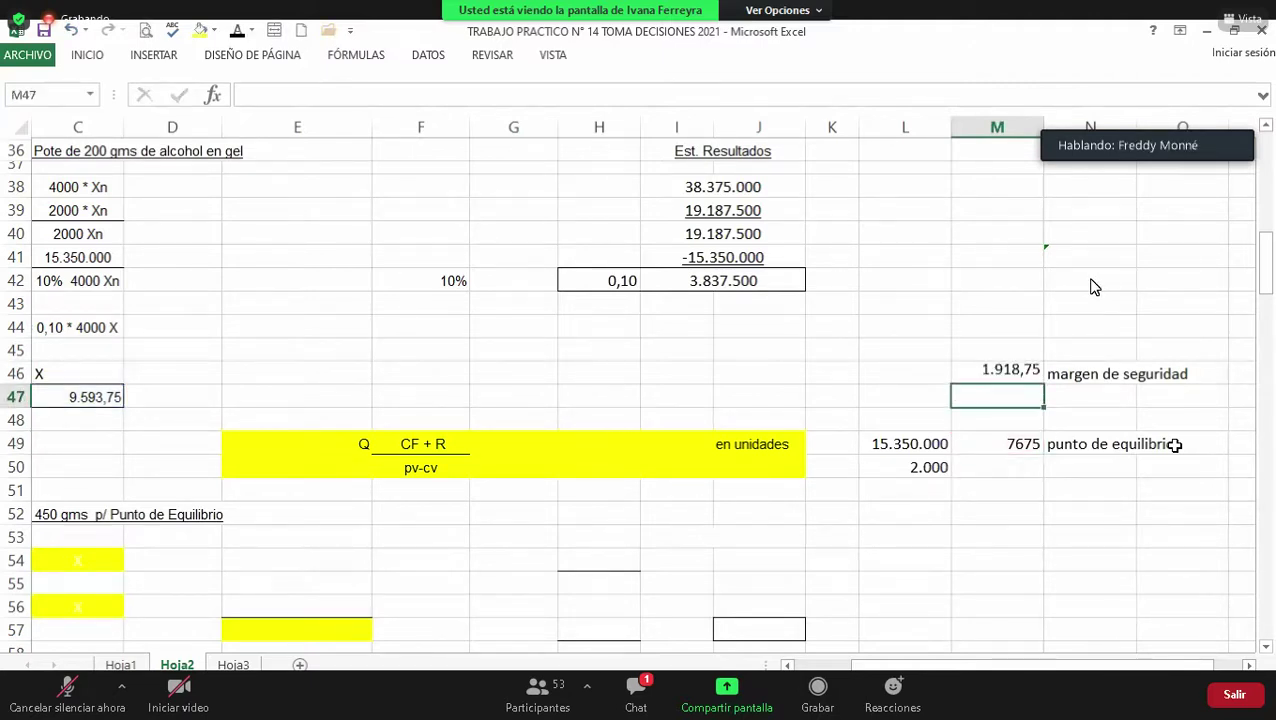
# Step: Return to the solved quantity in row 47 to compare it with the break-even point and safety margin
pyautogui.press('Up')
pyautogui.press('Left')
pyautogui.press('Left')
pyautogui.press('Left')
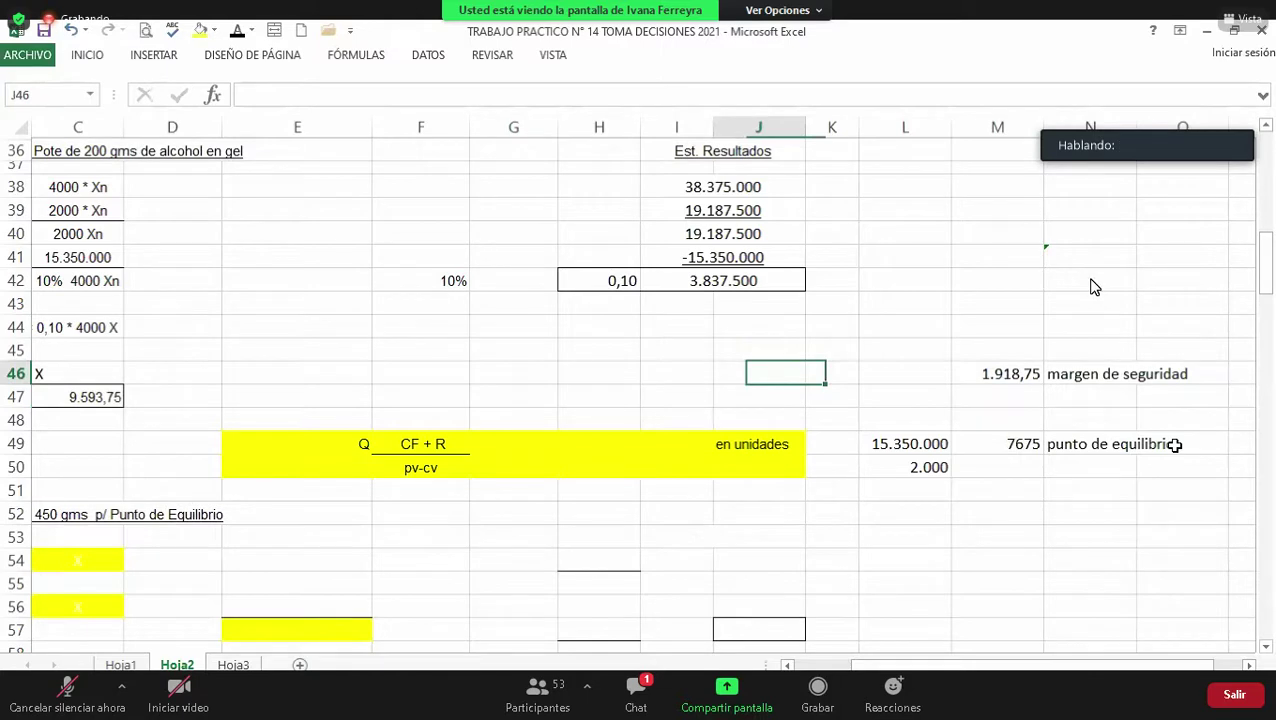
pyautogui.press('Left')
pyautogui.press('Left')
pyautogui.press('Left')
pyautogui.press('Left')
pyautogui.press('Left')
pyautogui.press('Left')
pyautogui.press('Left')
pyautogui.press('Left')
pyautogui.press('Down')
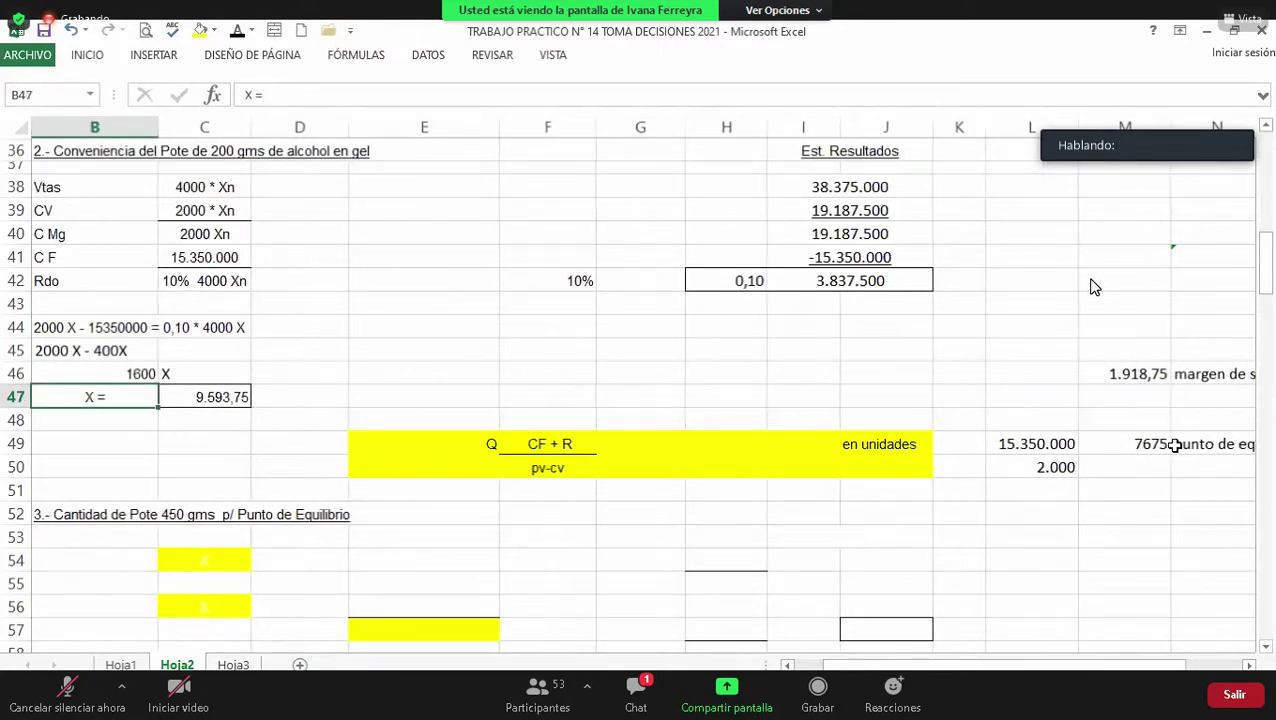
# Step: Review the break-even calculation in rows 49 and 50, from the CF + R formula across to the fixed costs in L49
pyautogui.press('Right')
pyautogui.press('Right')
pyautogui.press('Right')
pyautogui.press('Right')
pyautogui.press('Right')
pyautogui.press('Right')
pyautogui.press('Right')
pyautogui.press('Right')
pyautogui.press('Down')
pyautogui.press('Down')
pyautogui.press('Down')
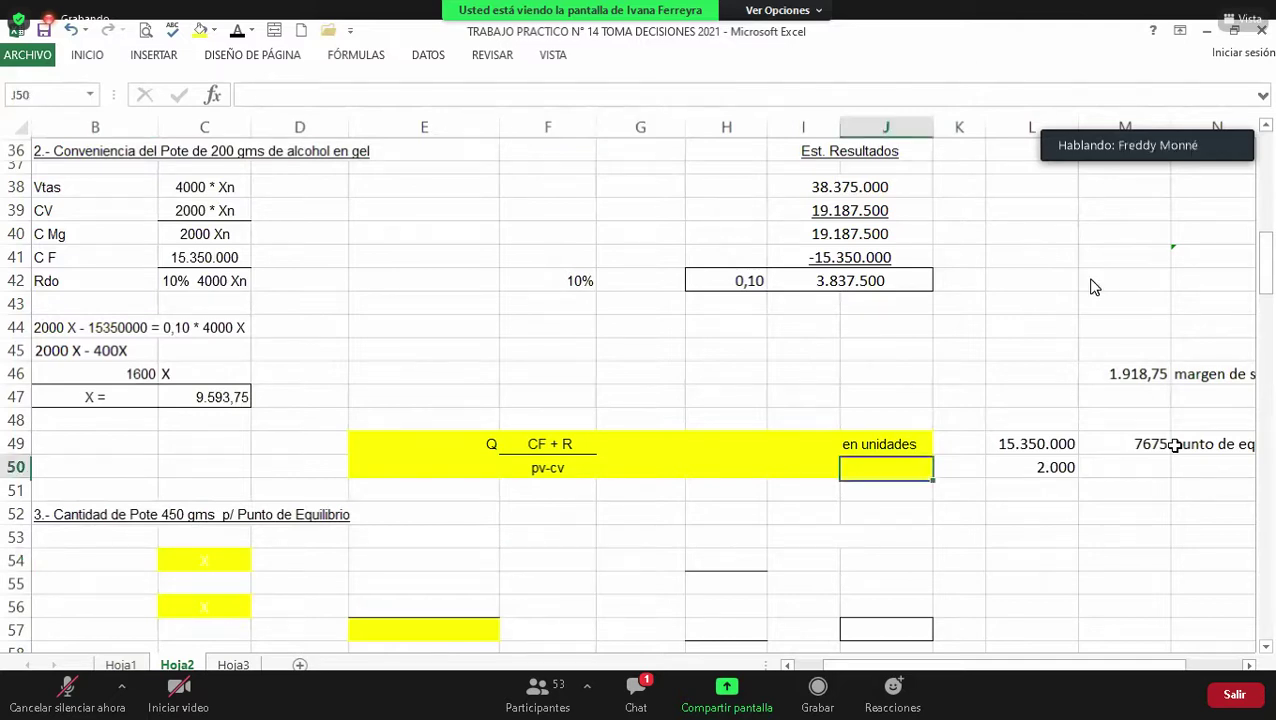
pyautogui.press('Up')
pyautogui.press('Right')
pyautogui.press('Right')
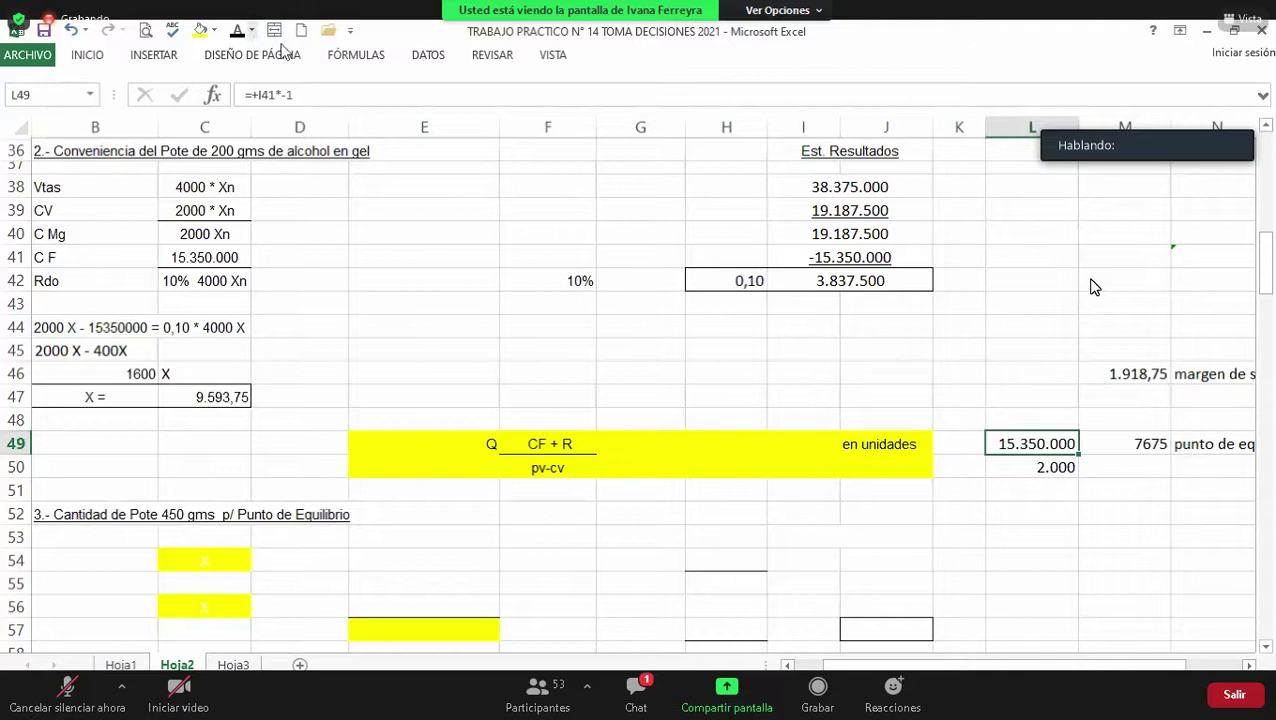
# Step: Keep the ribbon expanded and go to section 3, the quantity of 450 g pots for the break-even point
pyautogui.doubleClick(88, 55)
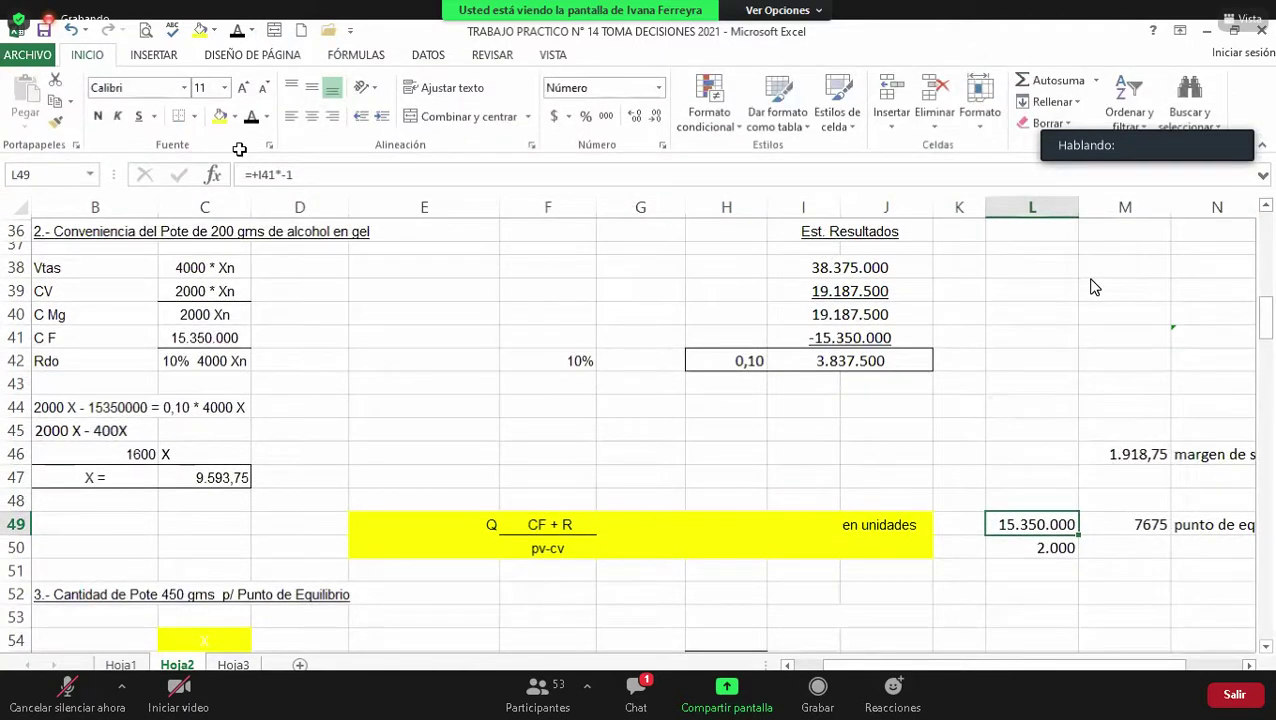
pyautogui.click(1190, 567)
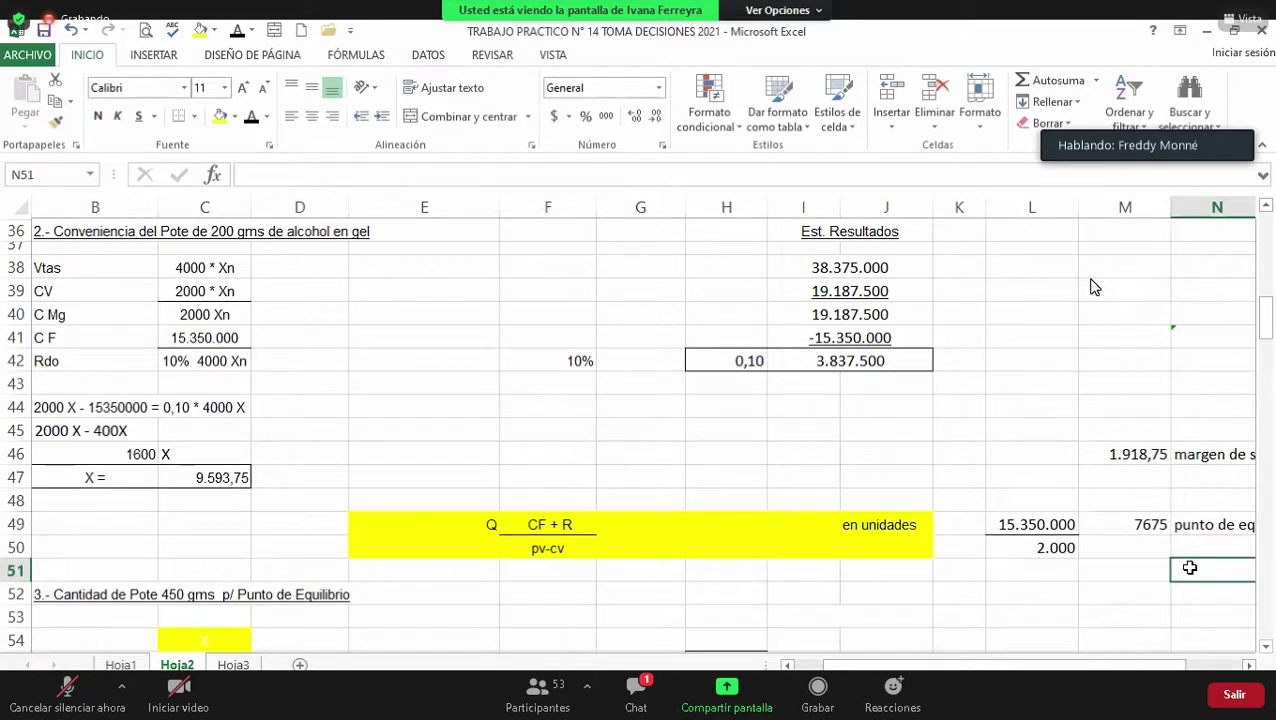
pyautogui.press('Down')
pyautogui.press('Down')
pyautogui.press('Down')
pyautogui.press('Home')
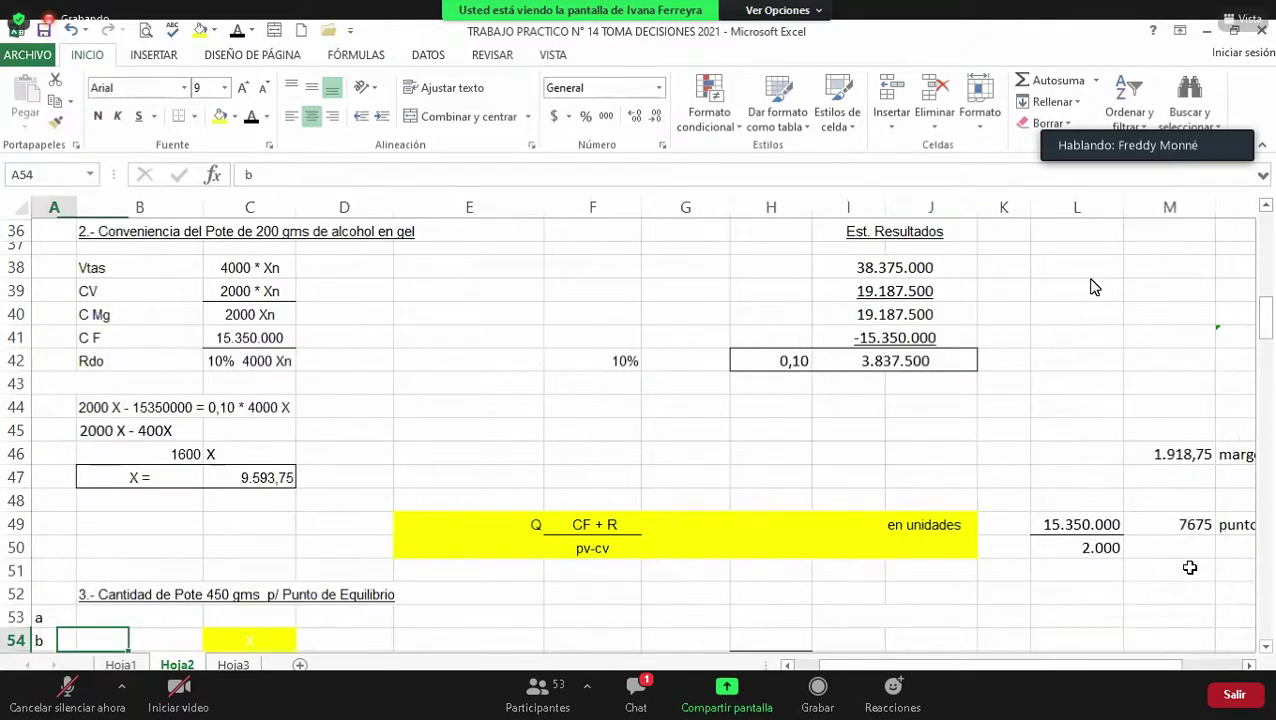
pyautogui.press('Down')
pyautogui.press('Right')
pyautogui.press('Right')
pyautogui.press('Right')
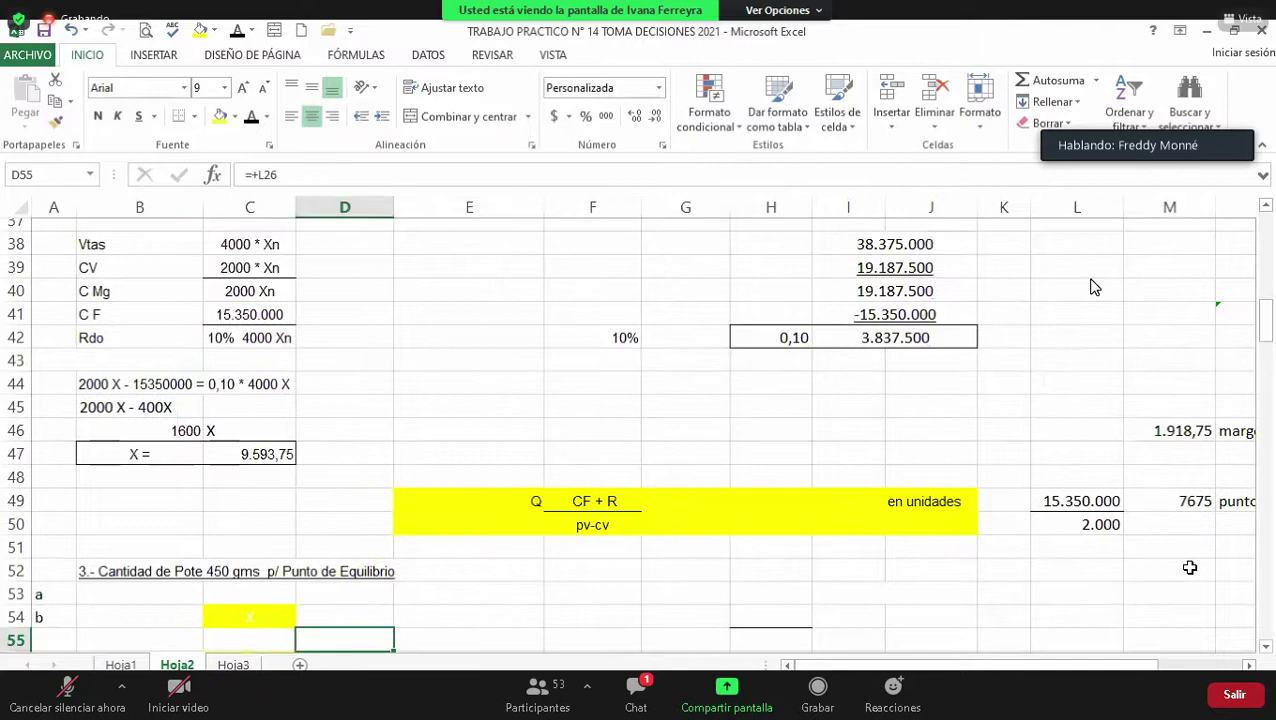
pyautogui.press('Right')
pyautogui.press('Right')
pyautogui.press('Right')
pyautogui.press('Right')
pyautogui.press('Right')
pyautogui.press('Right')
pyautogui.press('Right')
pyautogui.press('Right')
pyautogui.press('Right')
pyautogui.press('Down')
pyautogui.press('Down')
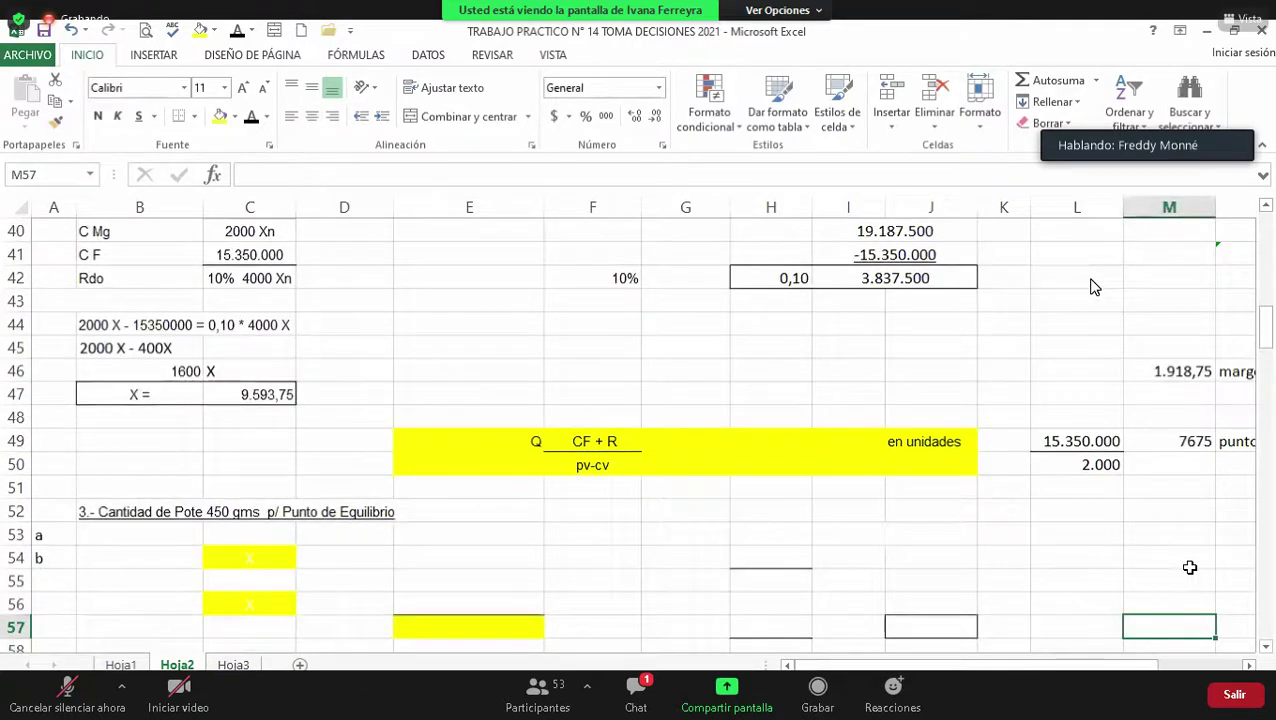
pyautogui.press('Down')
pyautogui.press('Down')
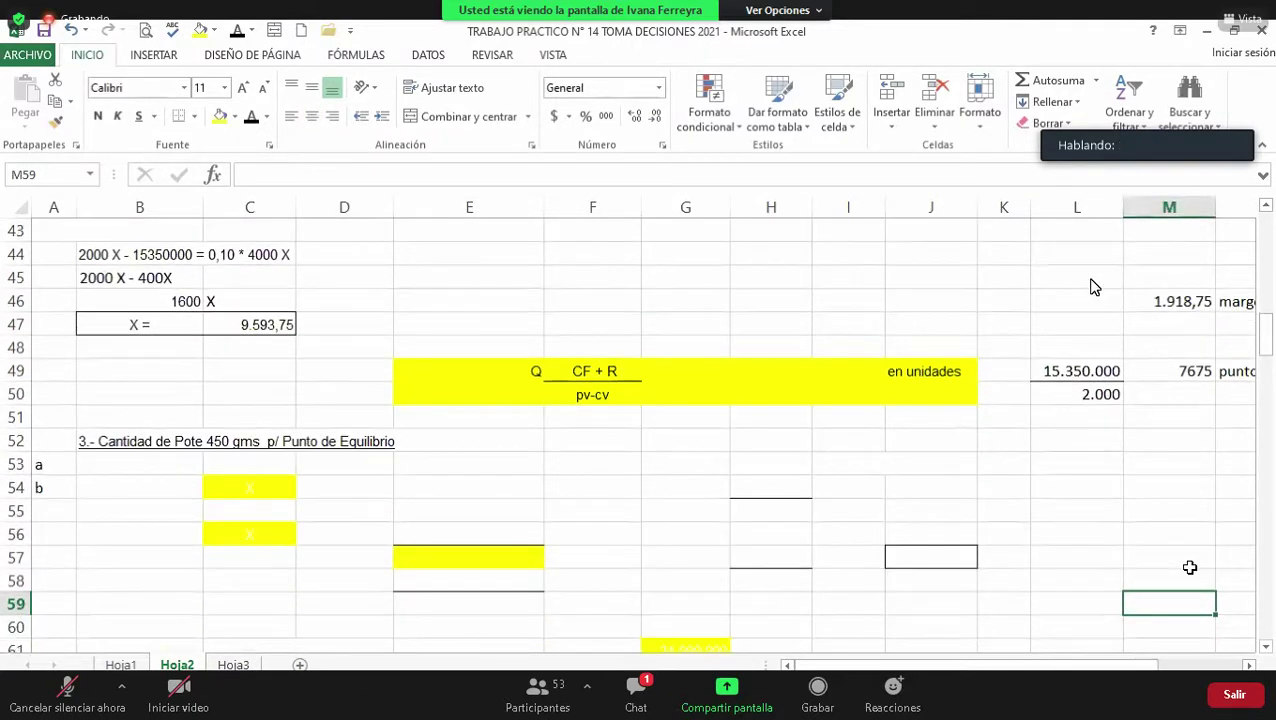
pyautogui.press('Down')
pyautogui.press('Down')
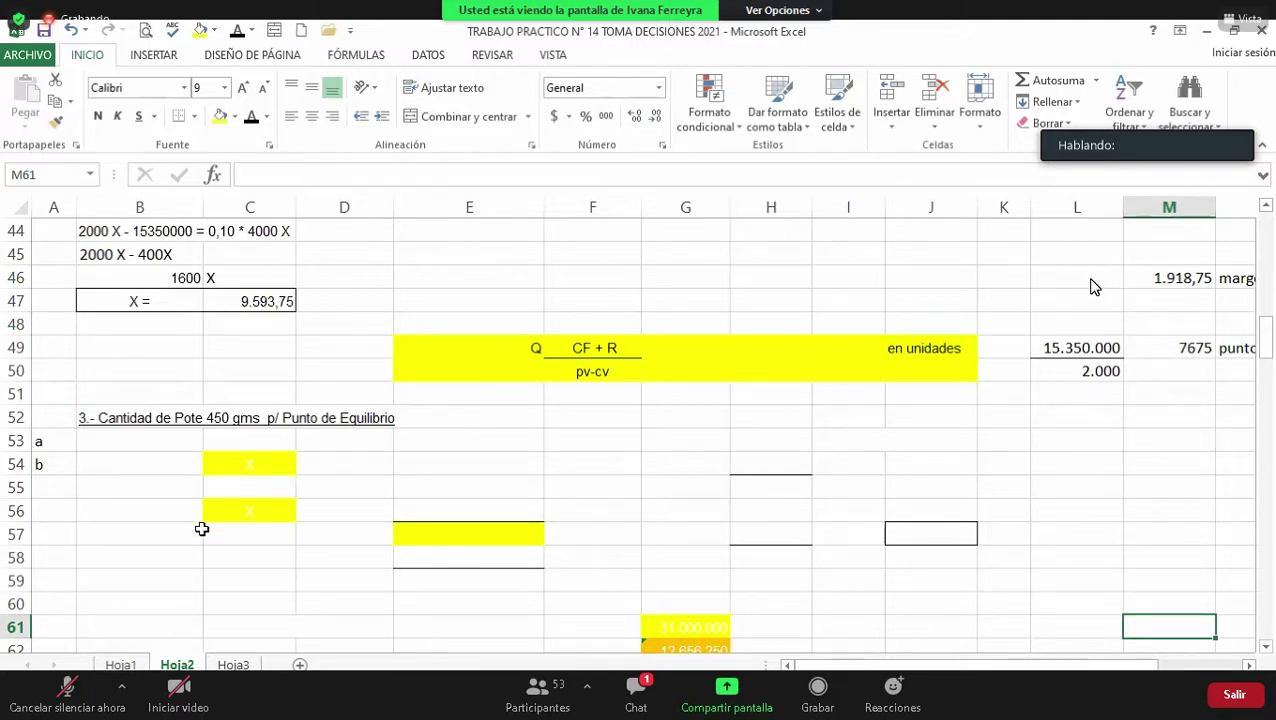
# Step: Read question 3 on Hoja1 about the 450 g quantity needed for break-even, and return to Hoja2
pyautogui.hotkey('ctrl', 'pageup')
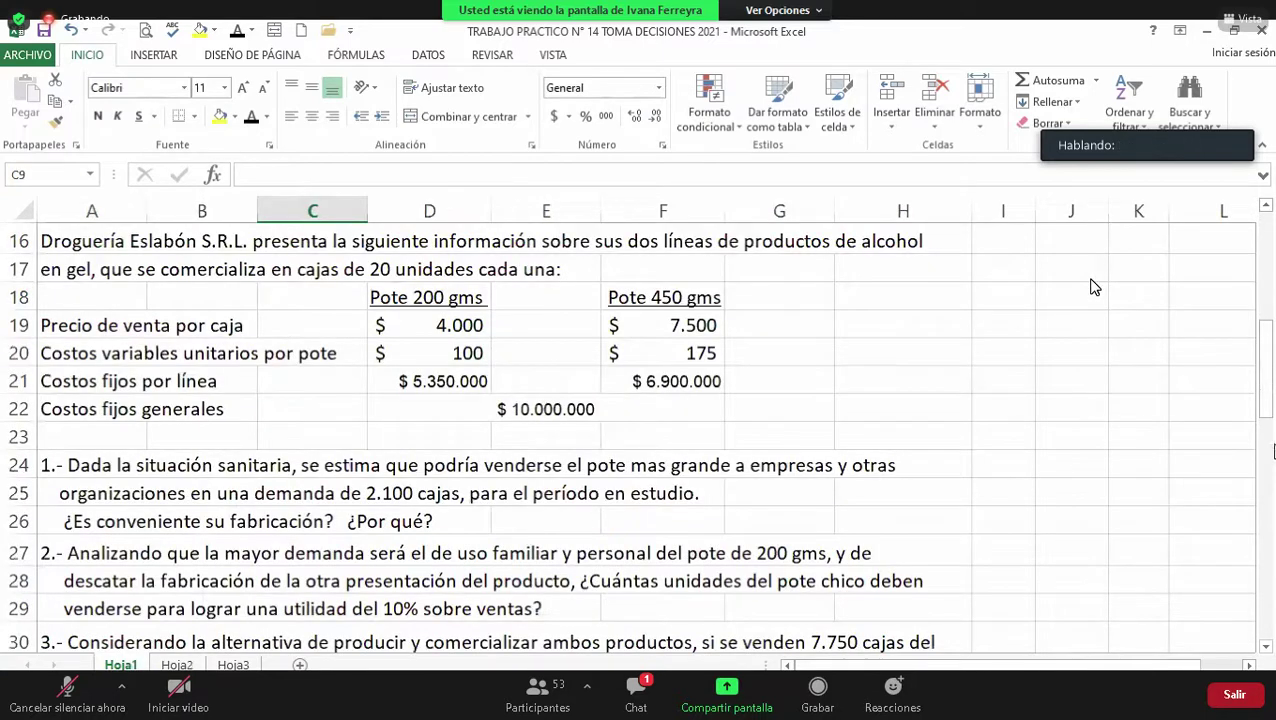
pyautogui.moveTo(1274, 455); pyautogui.dragTo(1274, 536)
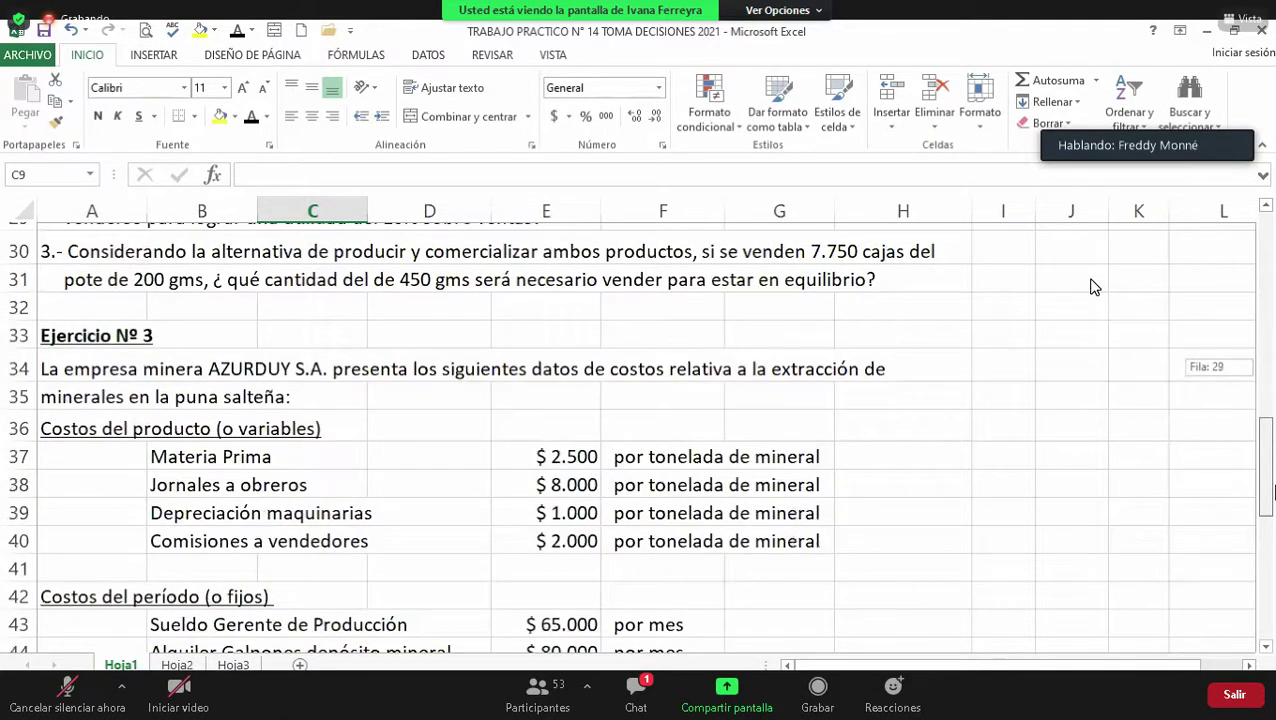
pyautogui.scroll(-1, 1094, 287)
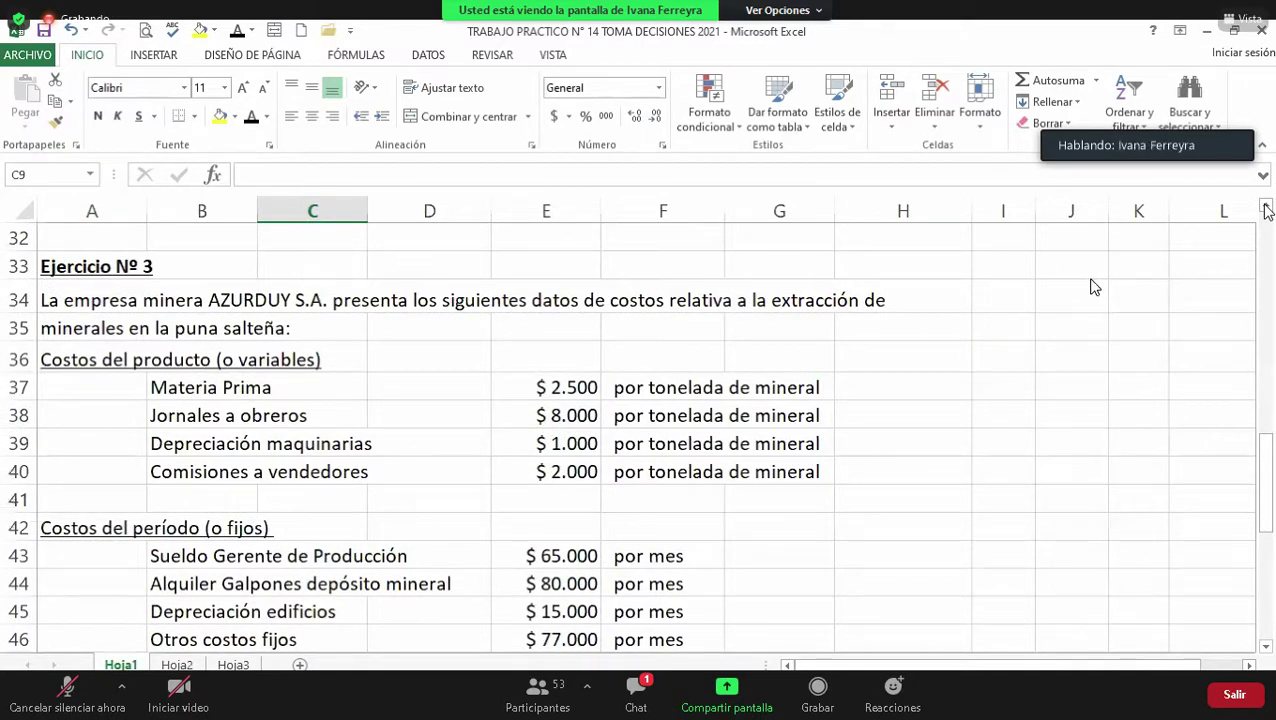
pyautogui.scroll(1, 1094, 287)
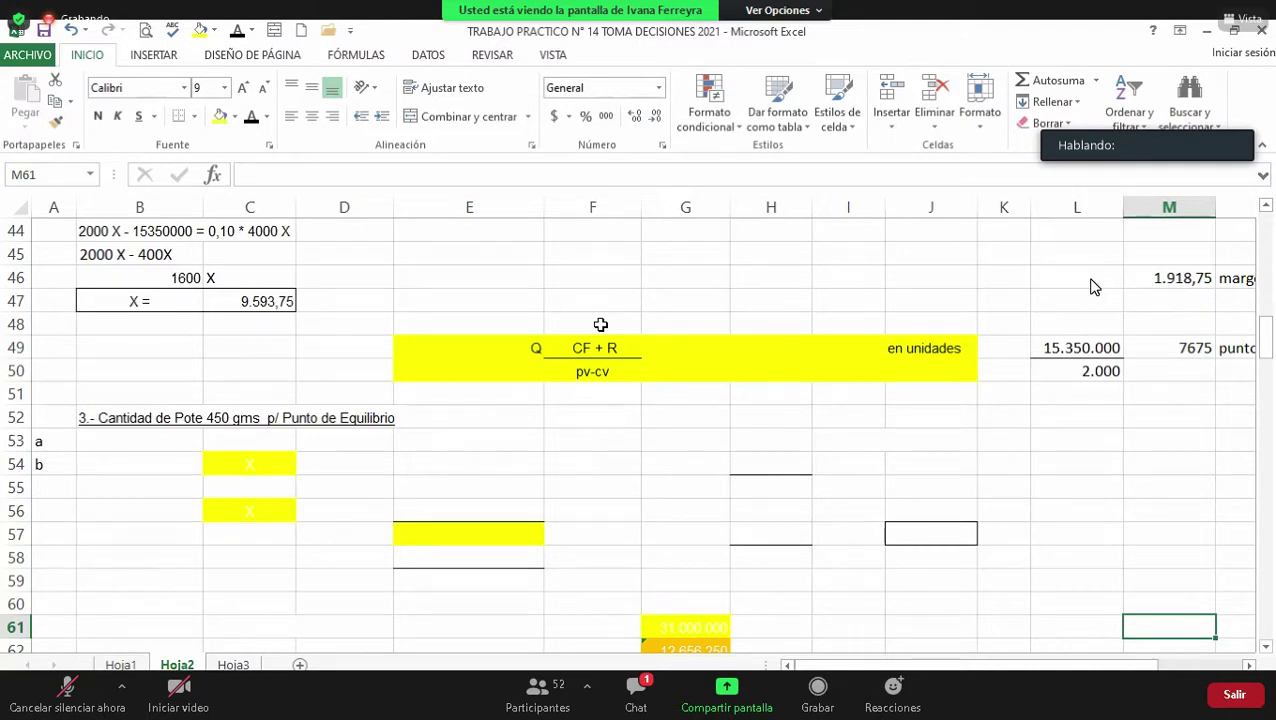
# Step: Reveal the labels Ventas 200 gms and Ventas 450 gms in B53:B54 by making their font black
pyautogui.click(145, 442)
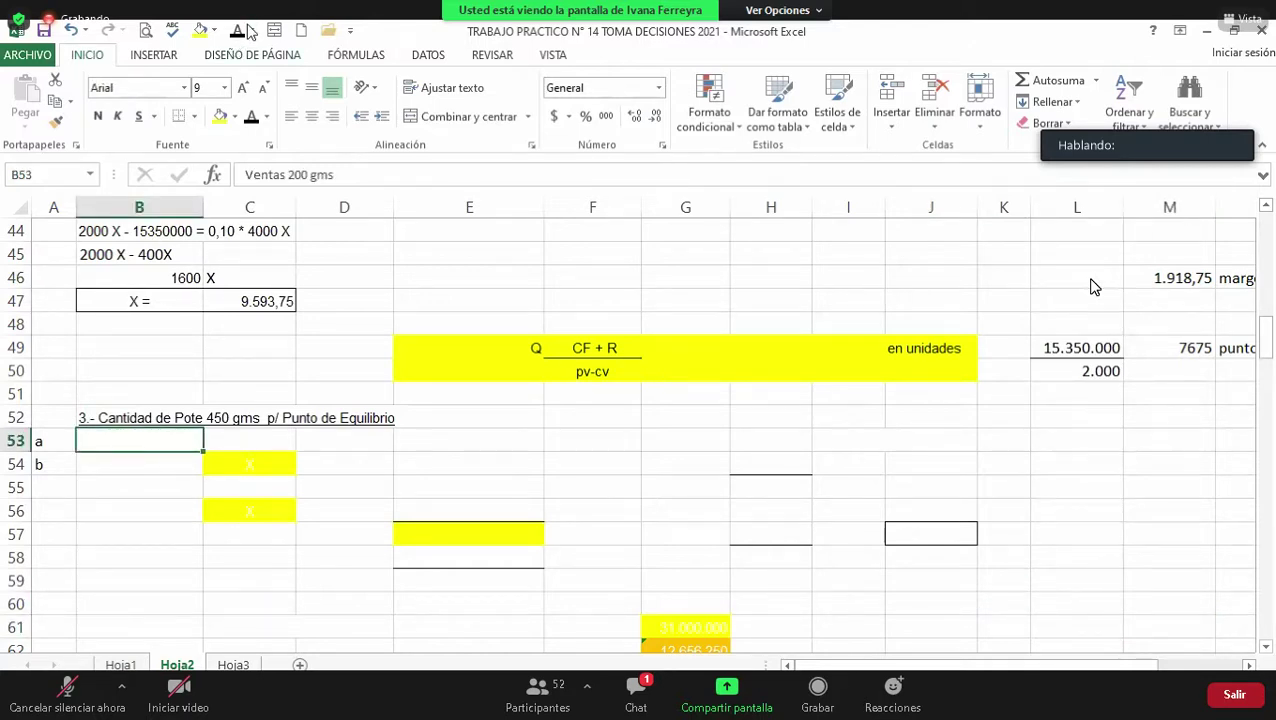
pyautogui.press('Right')
pyautogui.press('Down')
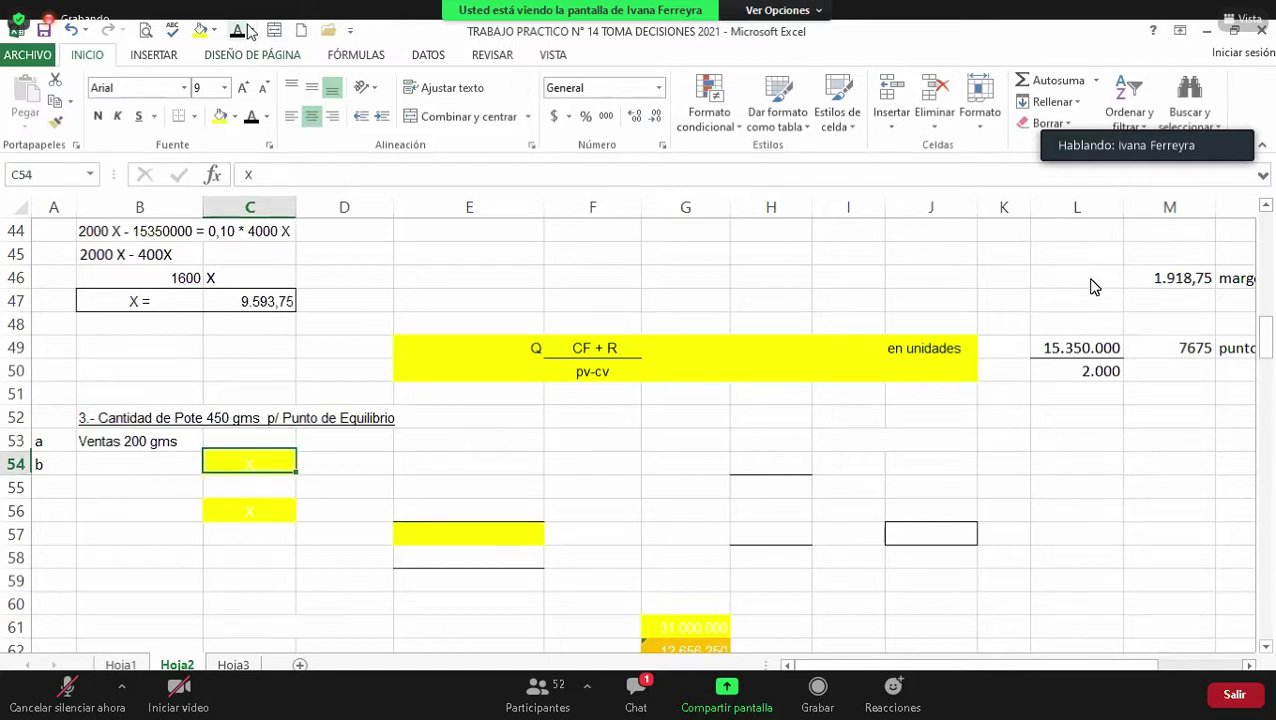
pyautogui.press('Left')
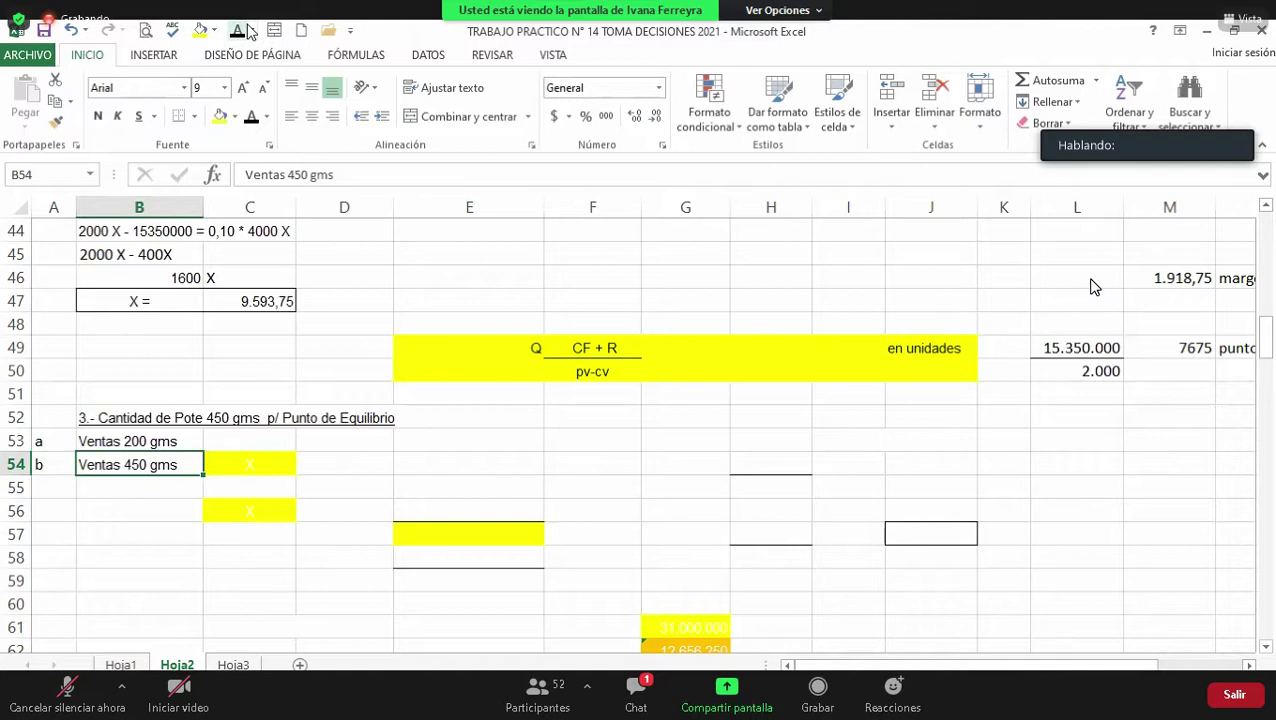
# Step: Reveal the sales quantities 7750 and X in C53:C54 with black font
pyautogui.press('Up')
pyautogui.press('Right')
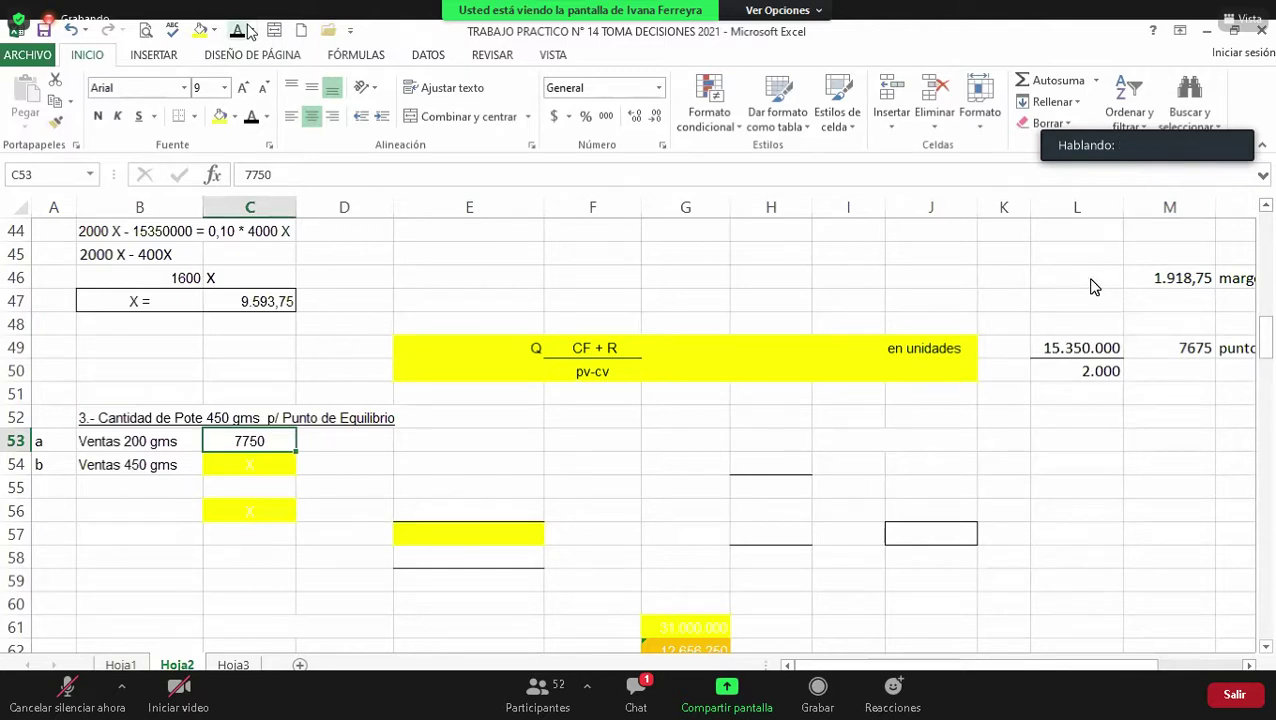
pyautogui.press('Down')
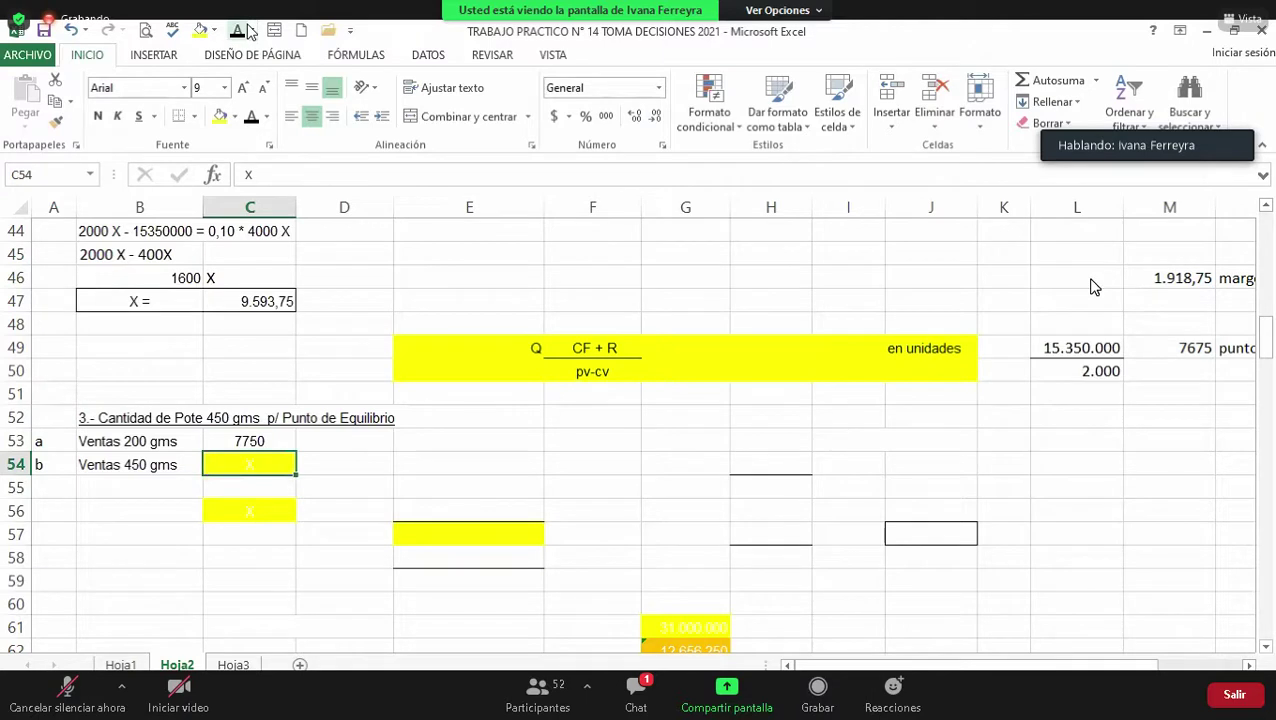
pyautogui.press('Down')
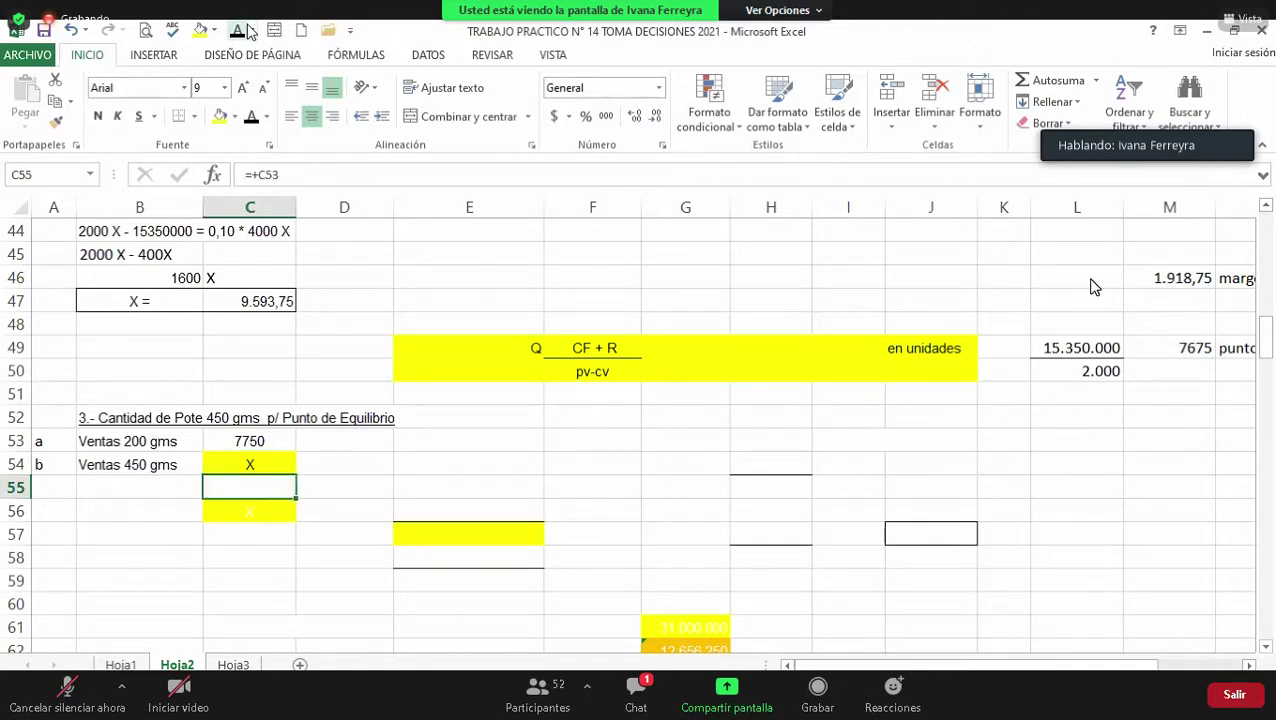
# Step: Reveal the unit prices in D53:D54 and the 200 g sales amount in E53 with black font
pyautogui.press('Right')
pyautogui.press('Up')
pyautogui.press('Up')
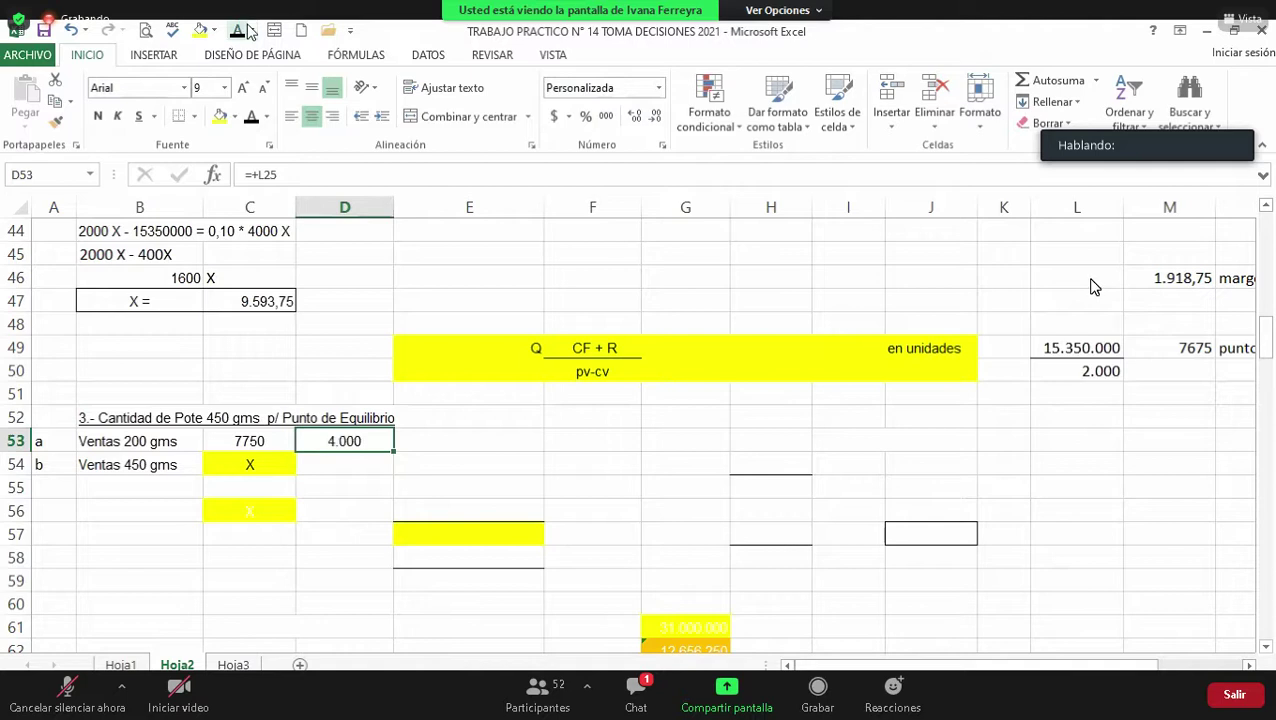
pyautogui.press('Down')
pyautogui.press('Right')
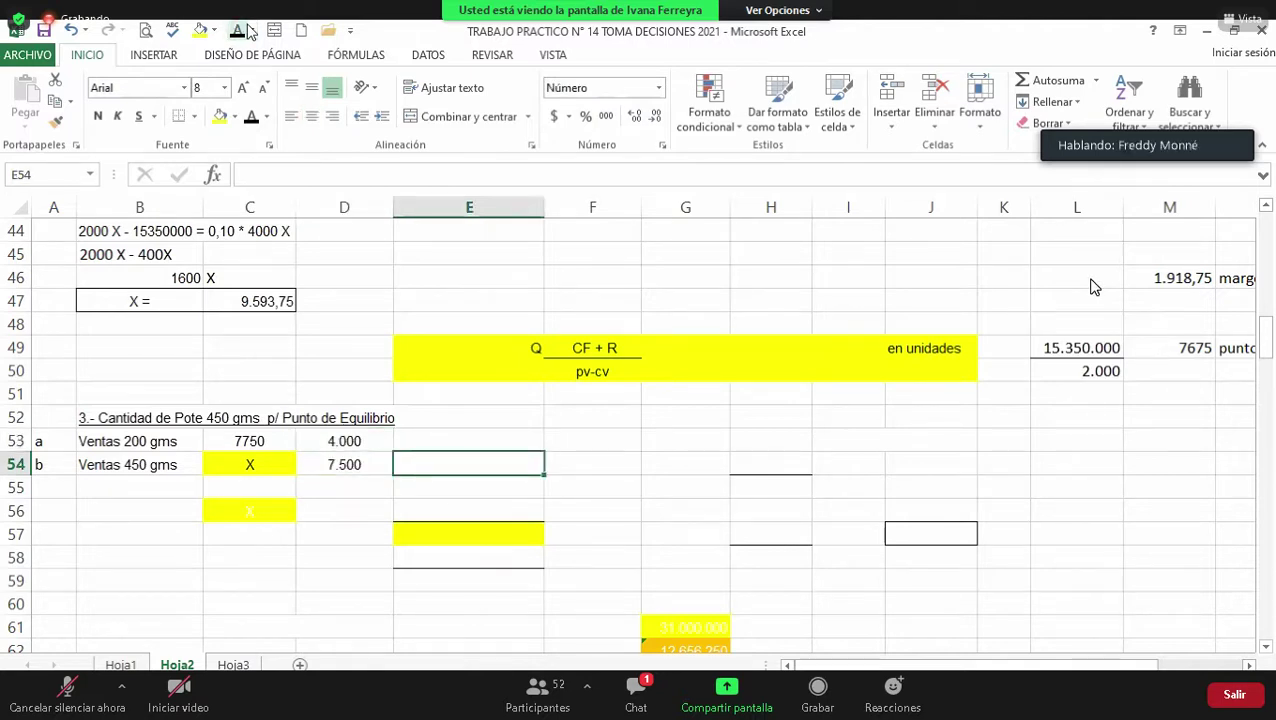
pyautogui.press('Up')
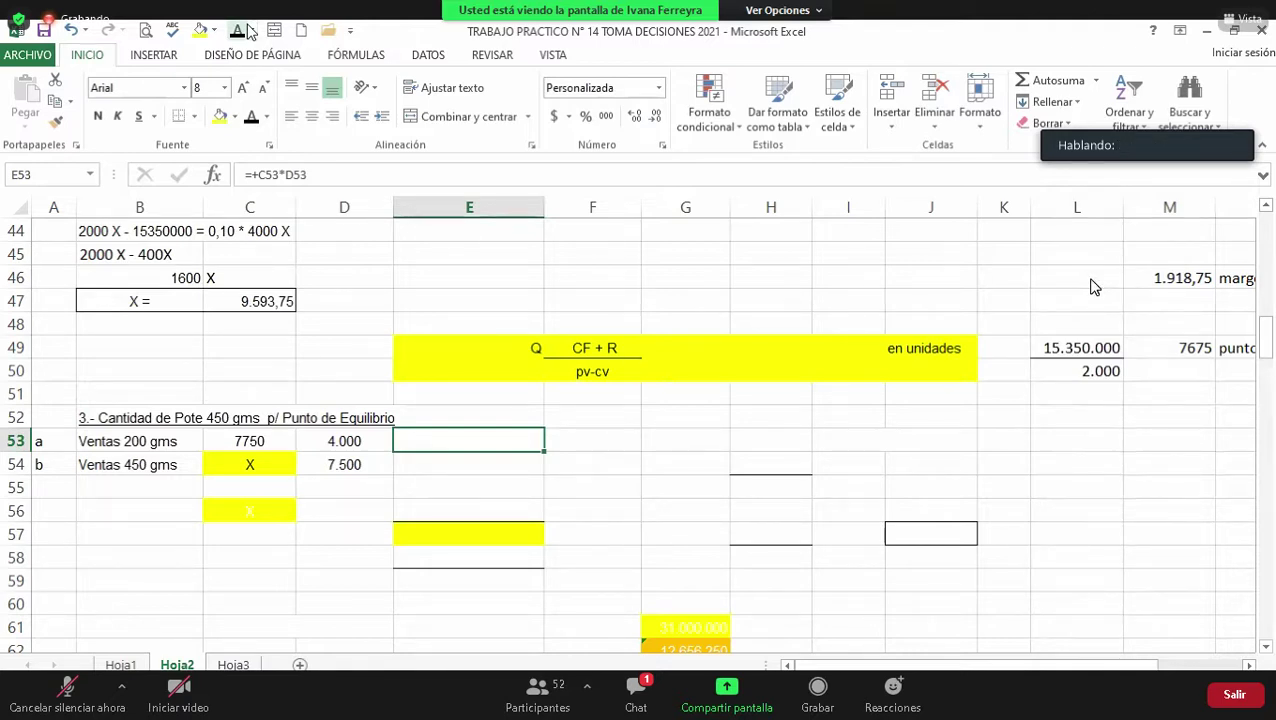
pyautogui.press('Return')
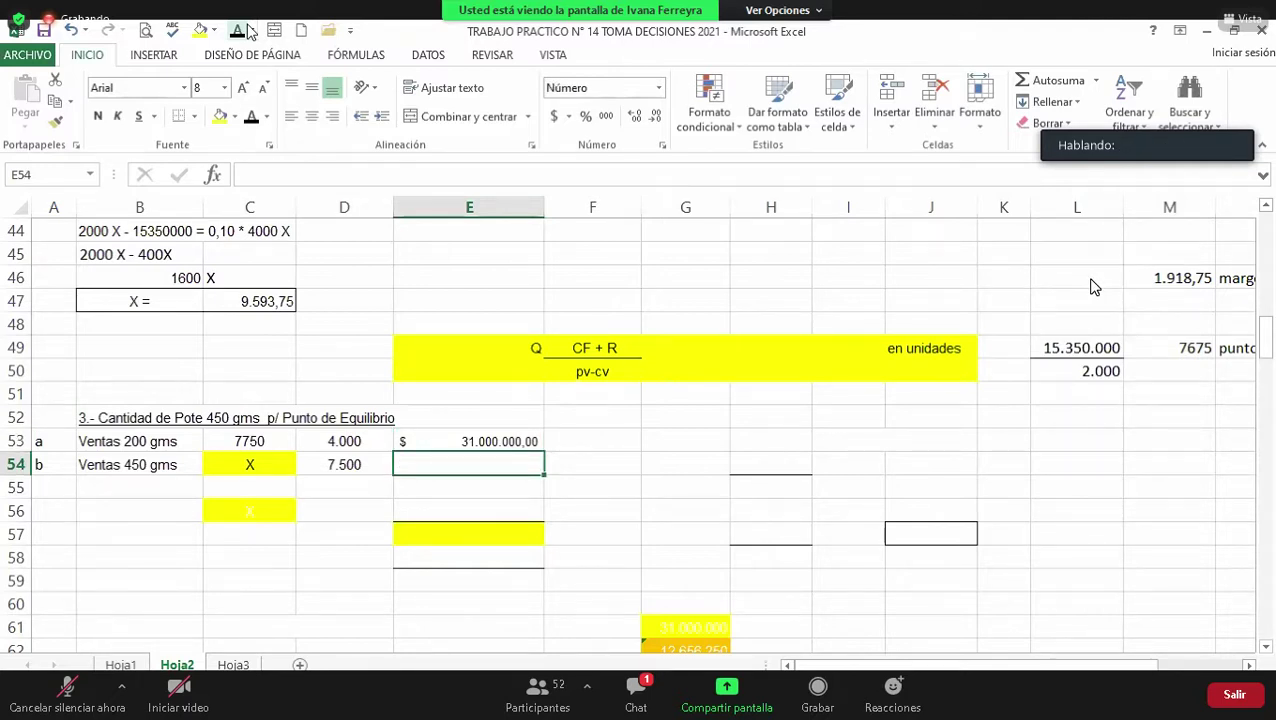
# Step: Reveal the quantities for the variable cost rows in C55:C56 with black font
pyautogui.press('Down')
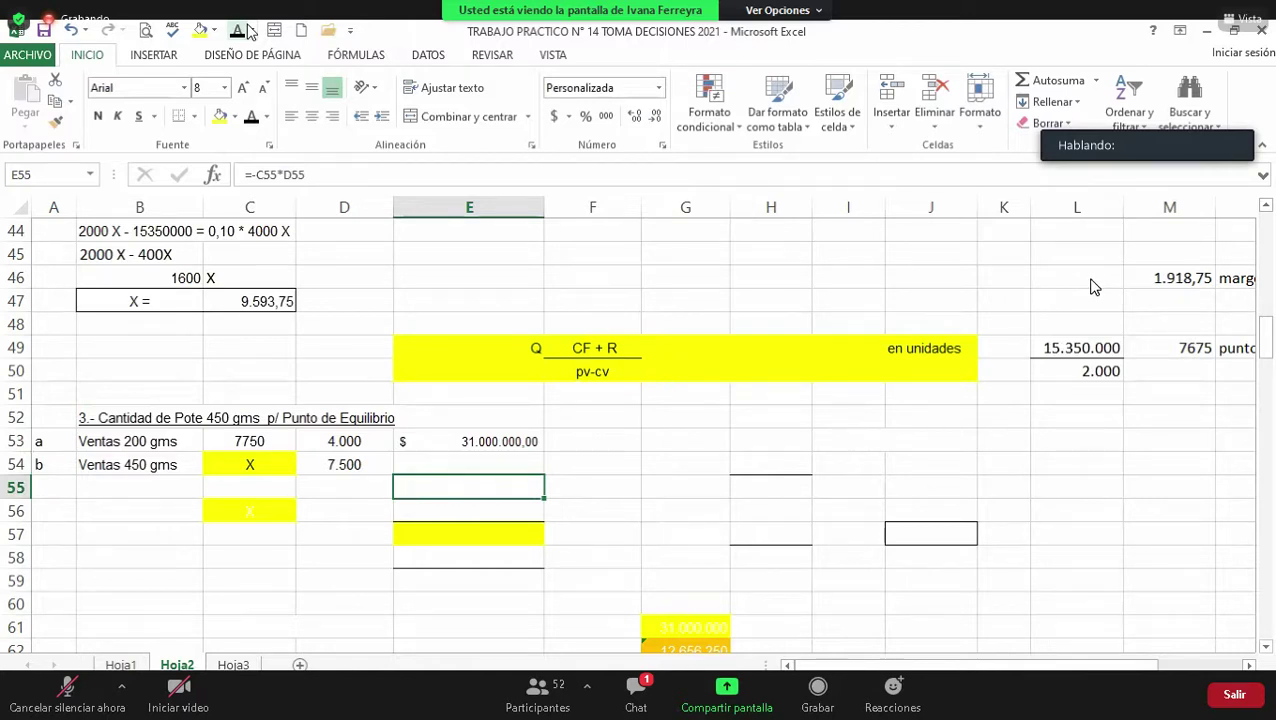
pyautogui.press('Left')
pyautogui.press('Left')
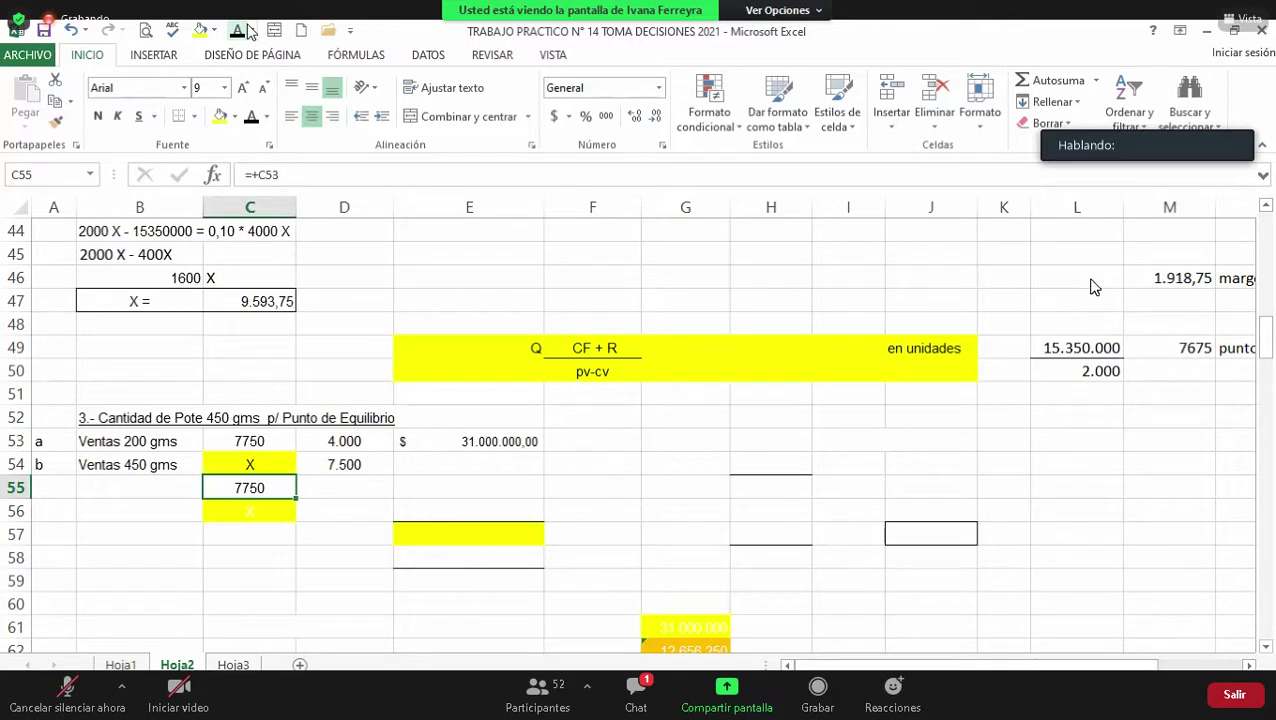
pyautogui.press('Down')
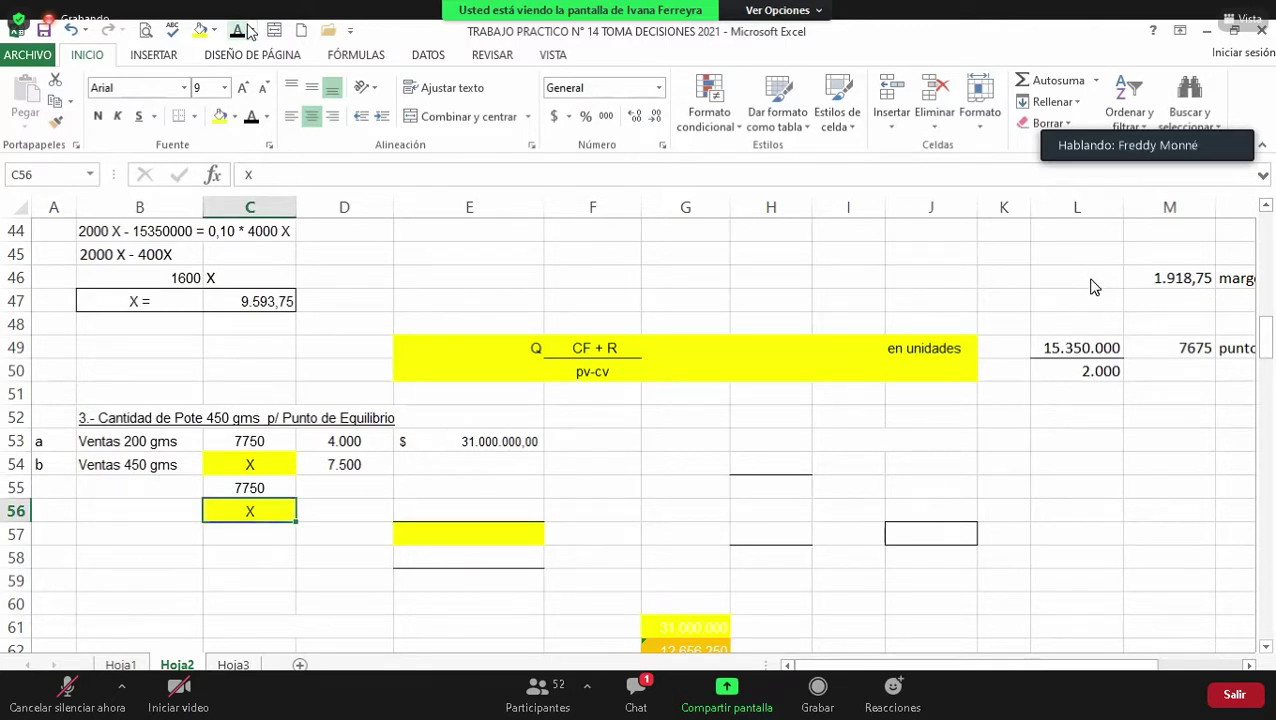
# Step: Reveal the labels CV 200 gms, CV 450 gms, C Mg, CF and Rdo. in B55:B59 with black font
pyautogui.press('Up')
pyautogui.press('Left')
pyautogui.write('CV 200 gms')
pyautogui.hotkey('ctrl', 'Return')
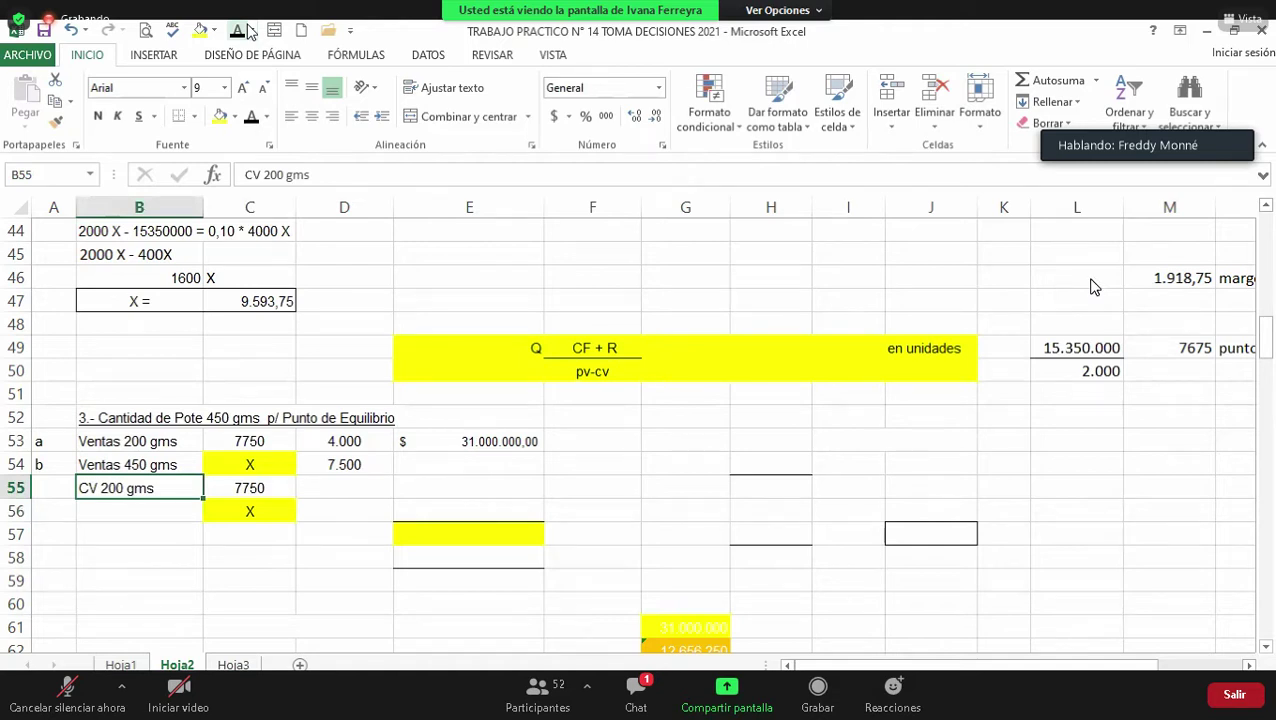
pyautogui.press('Down')
pyautogui.write('CV 450 gms')
pyautogui.hotkey('ctrl', 'Return')
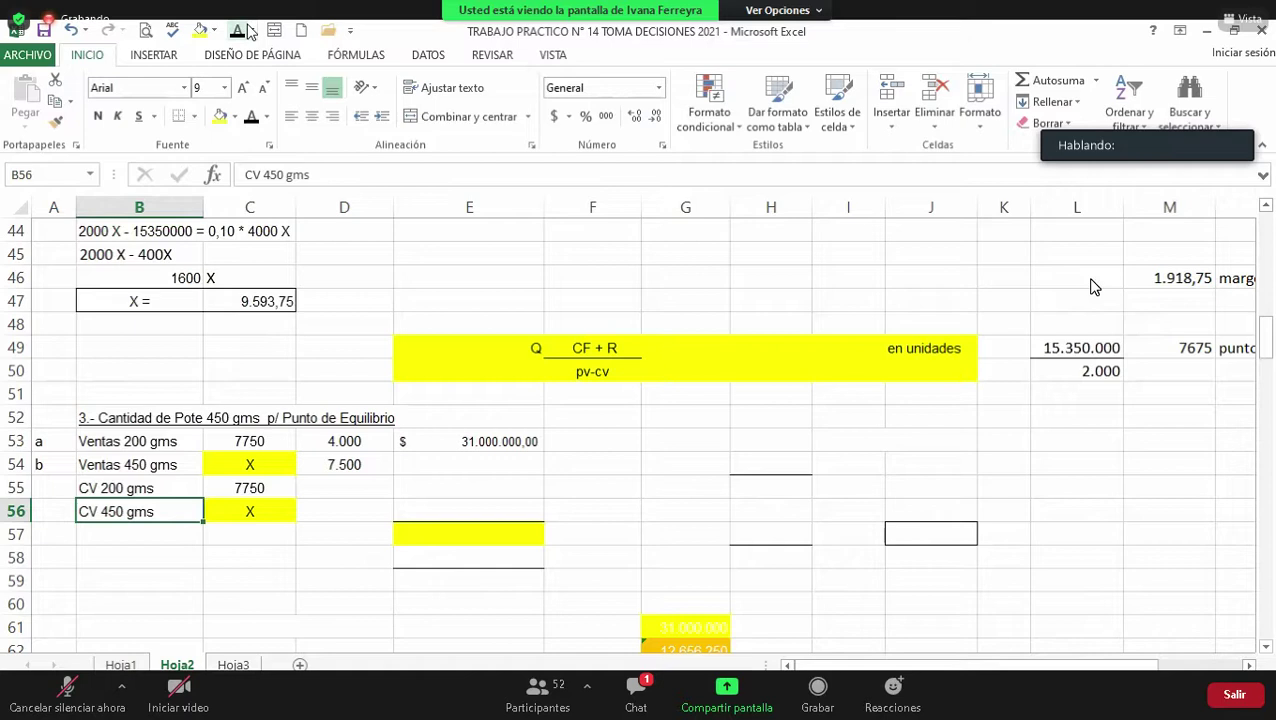
pyautogui.press('Down')
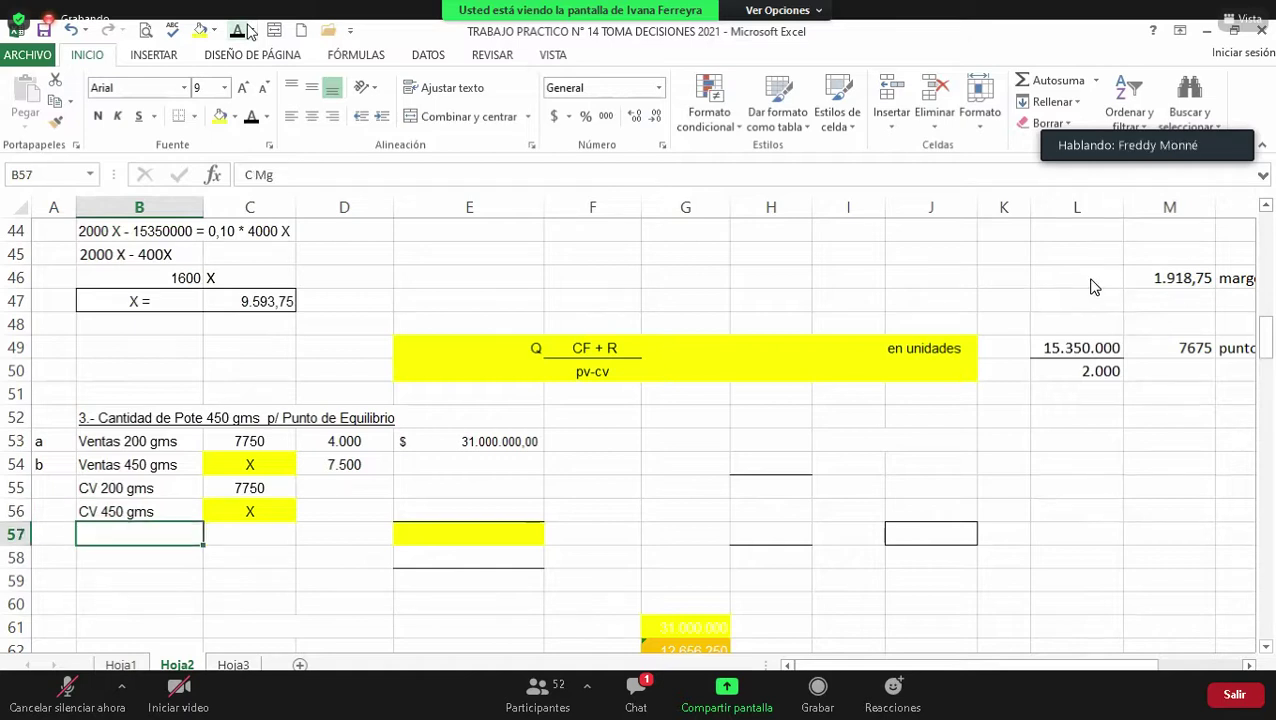
pyautogui.press('Down')
pyautogui.press('Down')
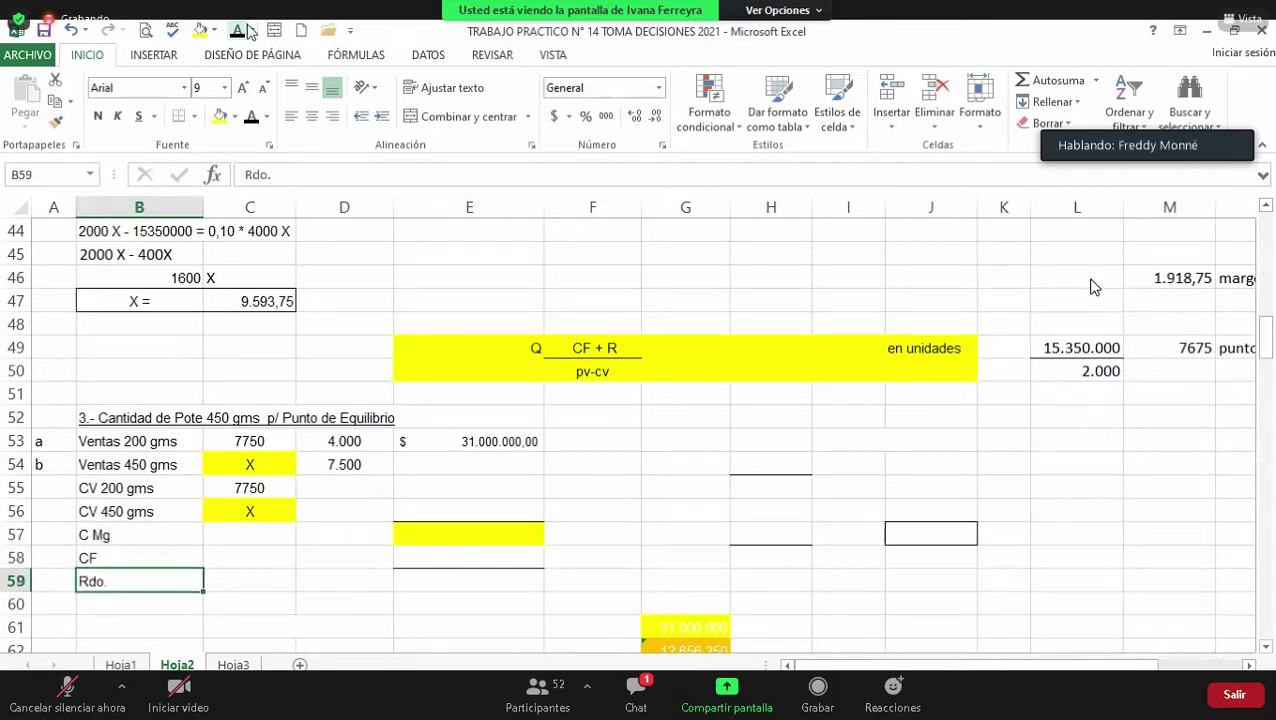
# Step: Reveal the 200 g variable cost amount in E55 and its unit cost in D55 with black font
pyautogui.press('Up')
pyautogui.press('Up')
pyautogui.press('Up')
pyautogui.press('Right')
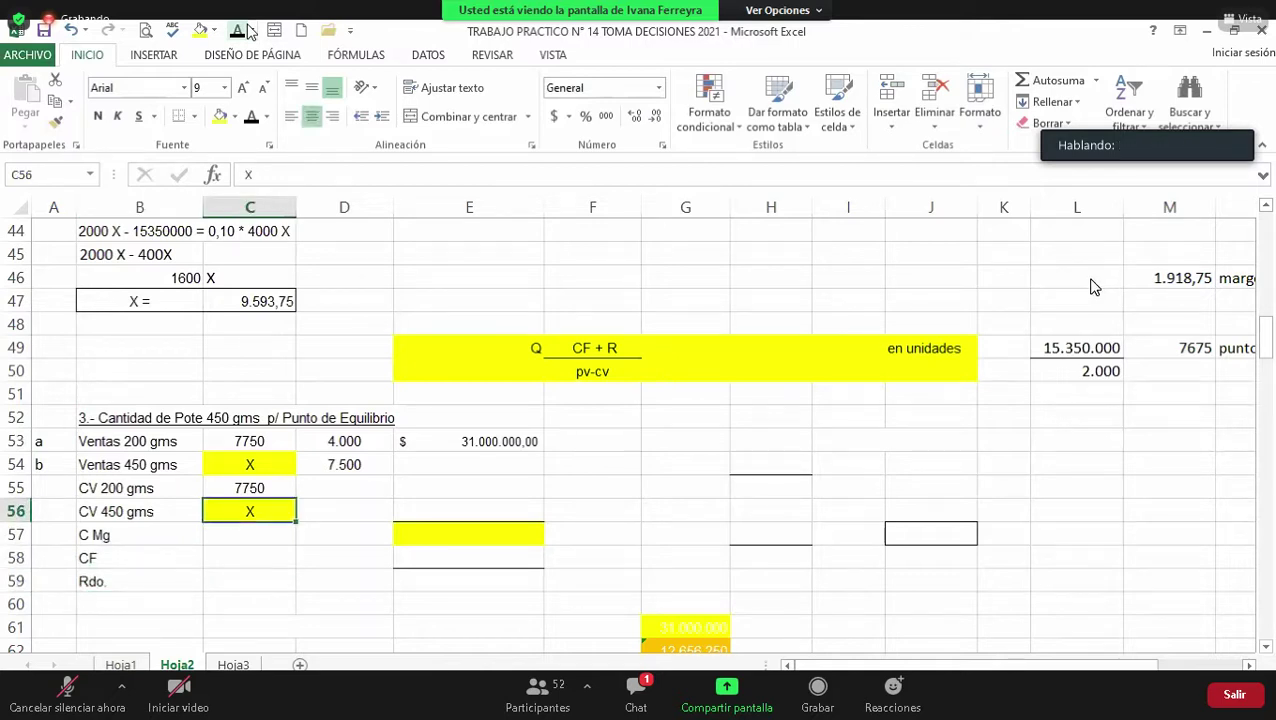
pyautogui.press('Right')
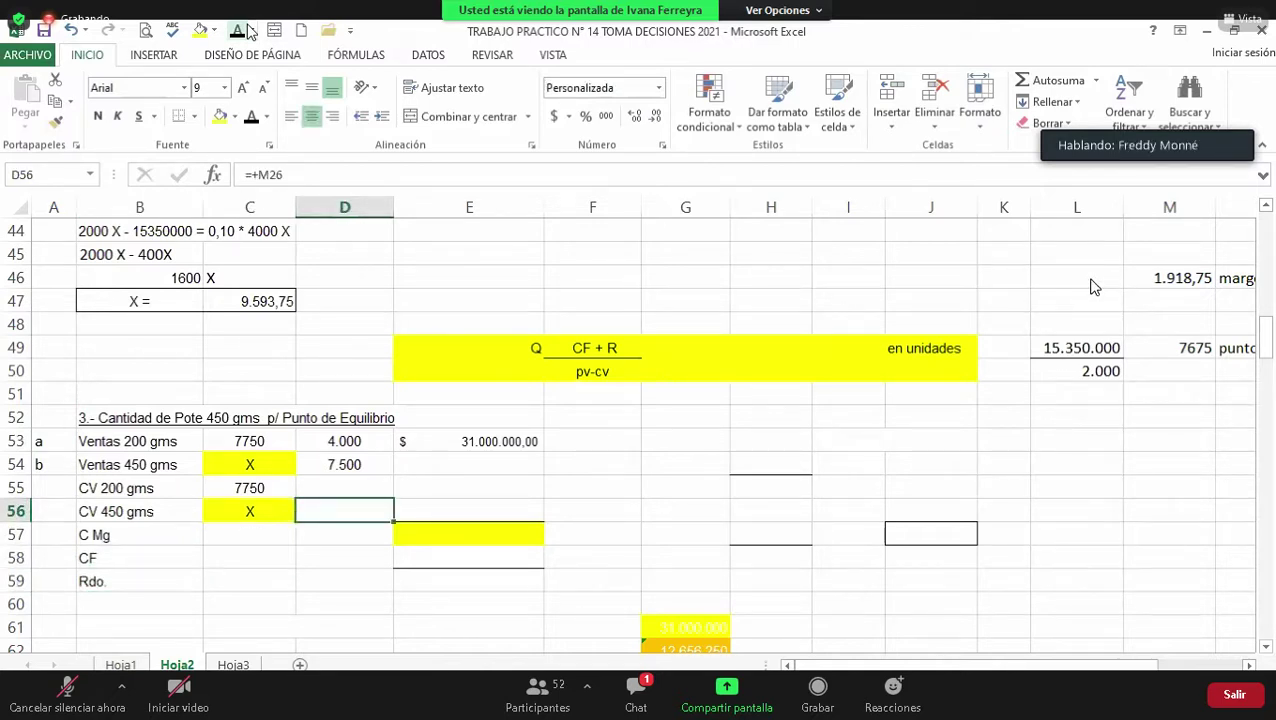
pyautogui.press('Up')
pyautogui.press('Right')
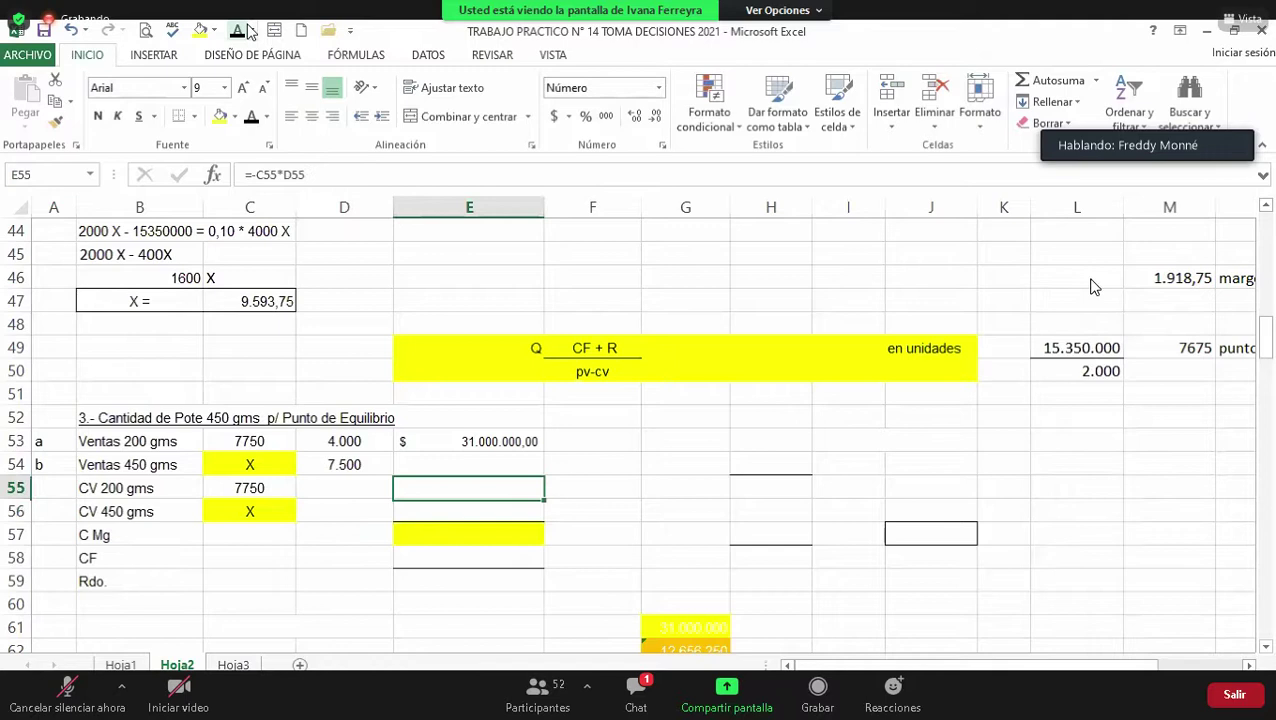
pyautogui.click(244, 30)
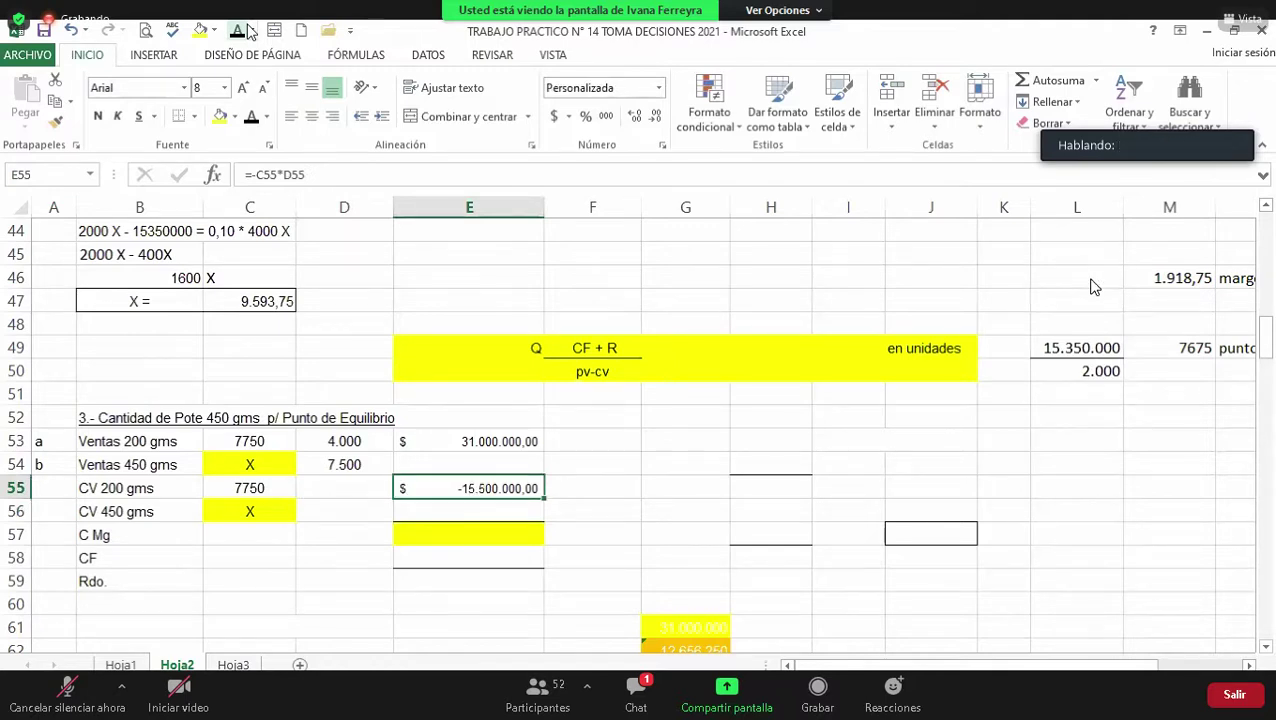
pyautogui.press('Left')
pyautogui.press('Down')
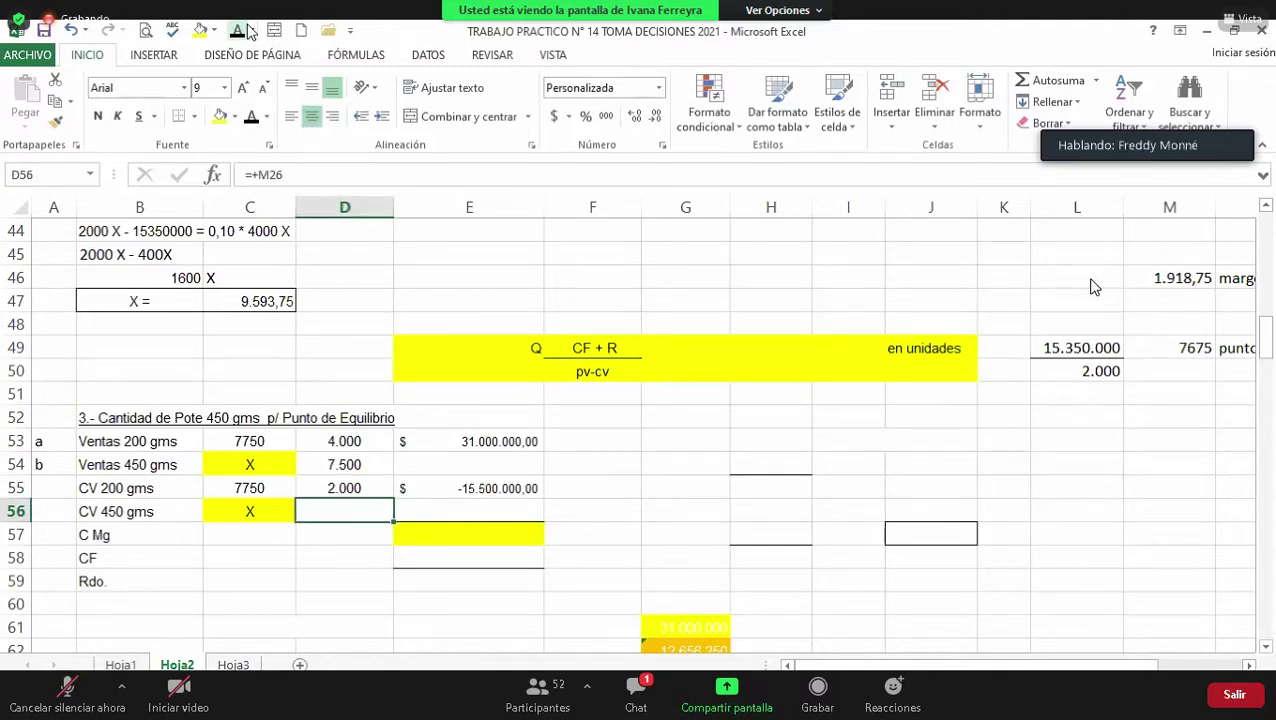
# Step: Reveal the 450 g unit variable cost in D56 and the fixed cost amount in E58 with black font
pyautogui.press('Right')
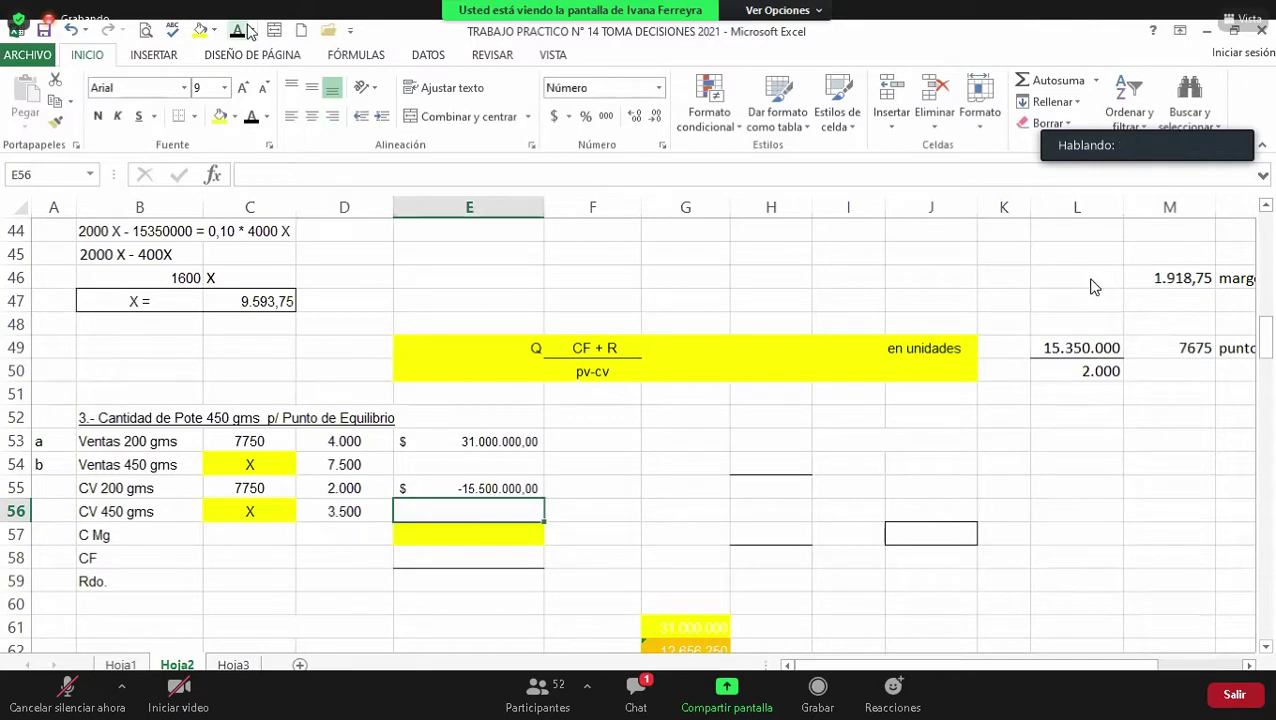
pyautogui.press('Up')
pyautogui.press('Down')
pyautogui.press('Down')
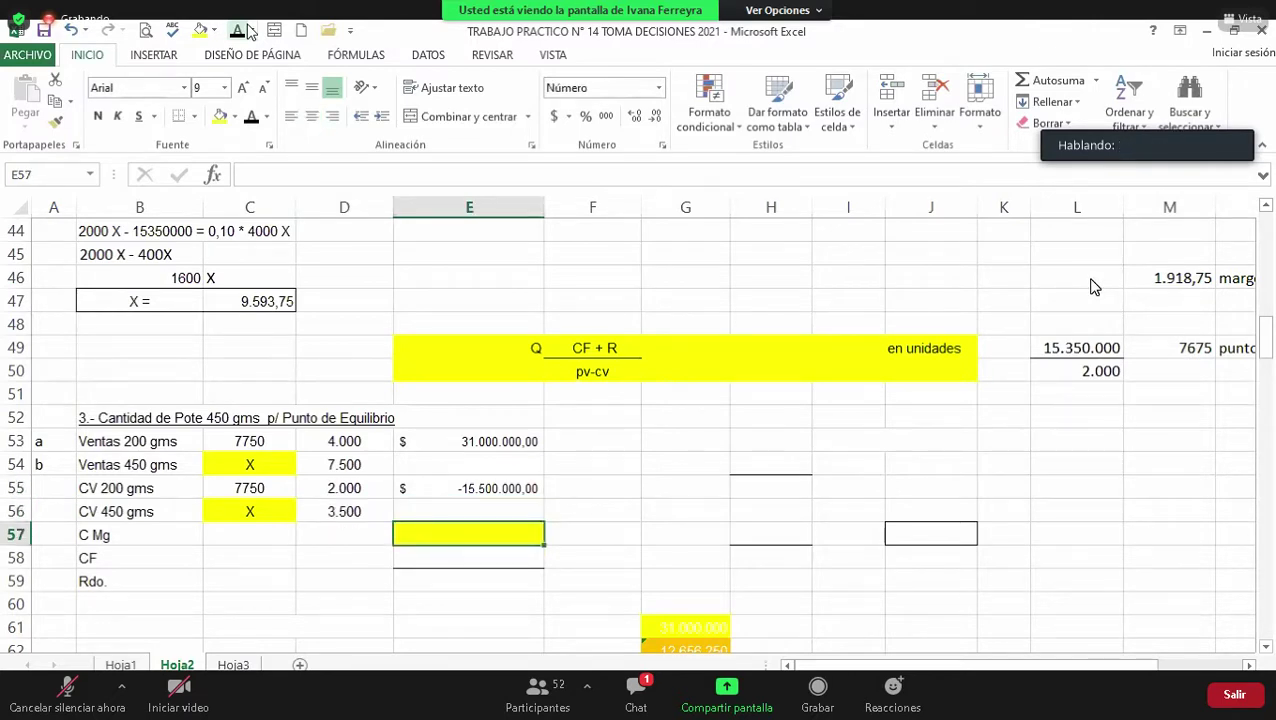
pyautogui.press('Down')
pyautogui.press('Left')
pyautogui.press('Left')
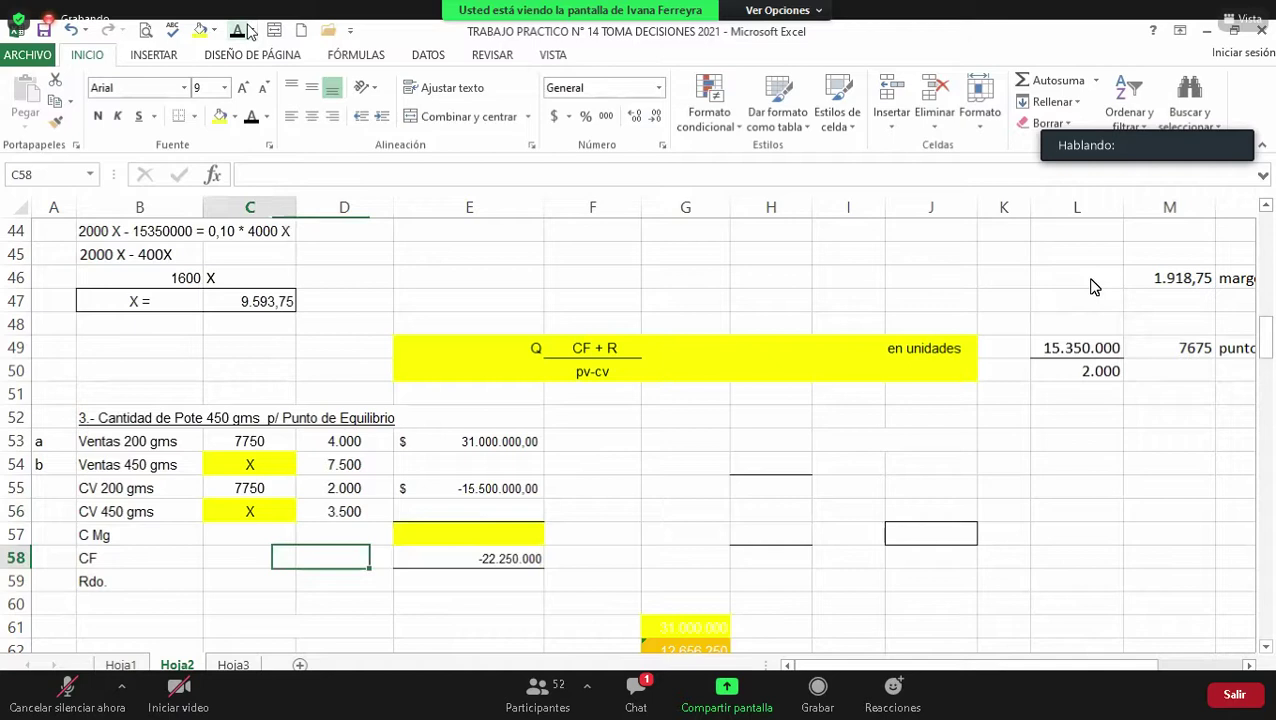
# Step: Reveal the break-even result of 0 in E59 with black font
pyautogui.press('Right')
pyautogui.press('Right')
pyautogui.press('Down')
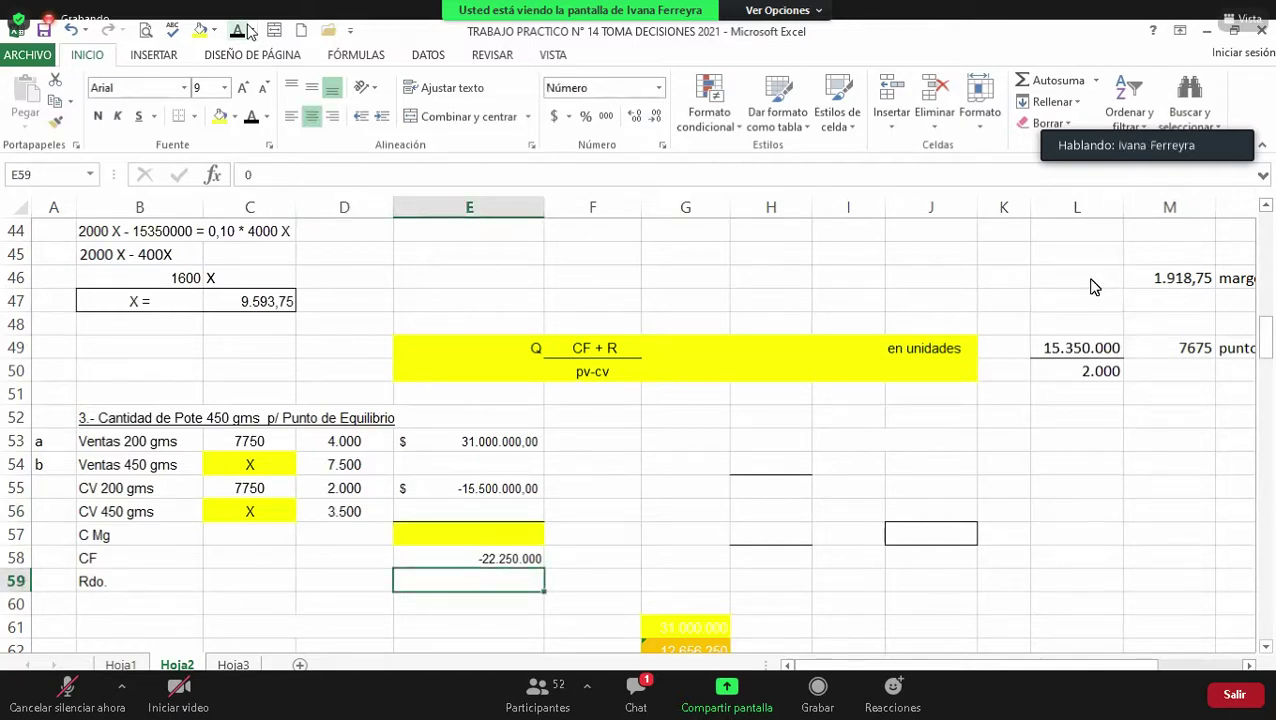
pyautogui.write('0')
pyautogui.press('Return')
pyautogui.press('Up')
pyautogui.press('Down')
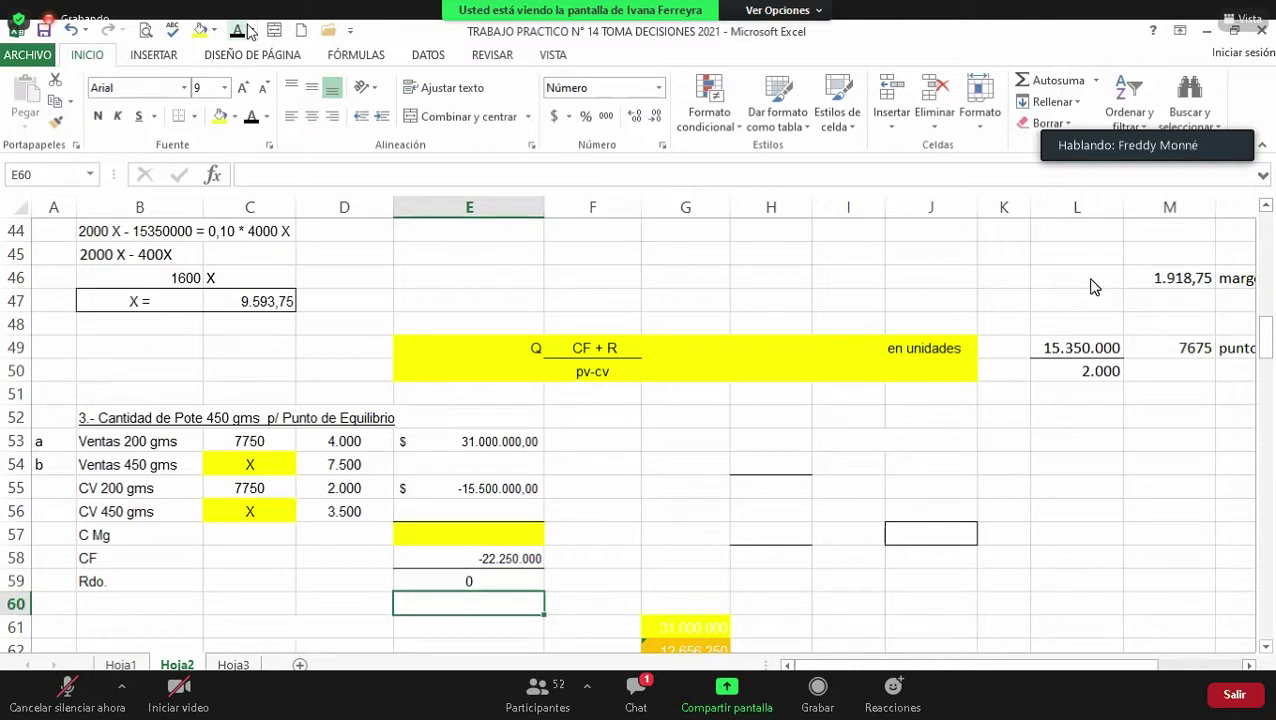
pyautogui.press('Up')
pyautogui.press('Up')
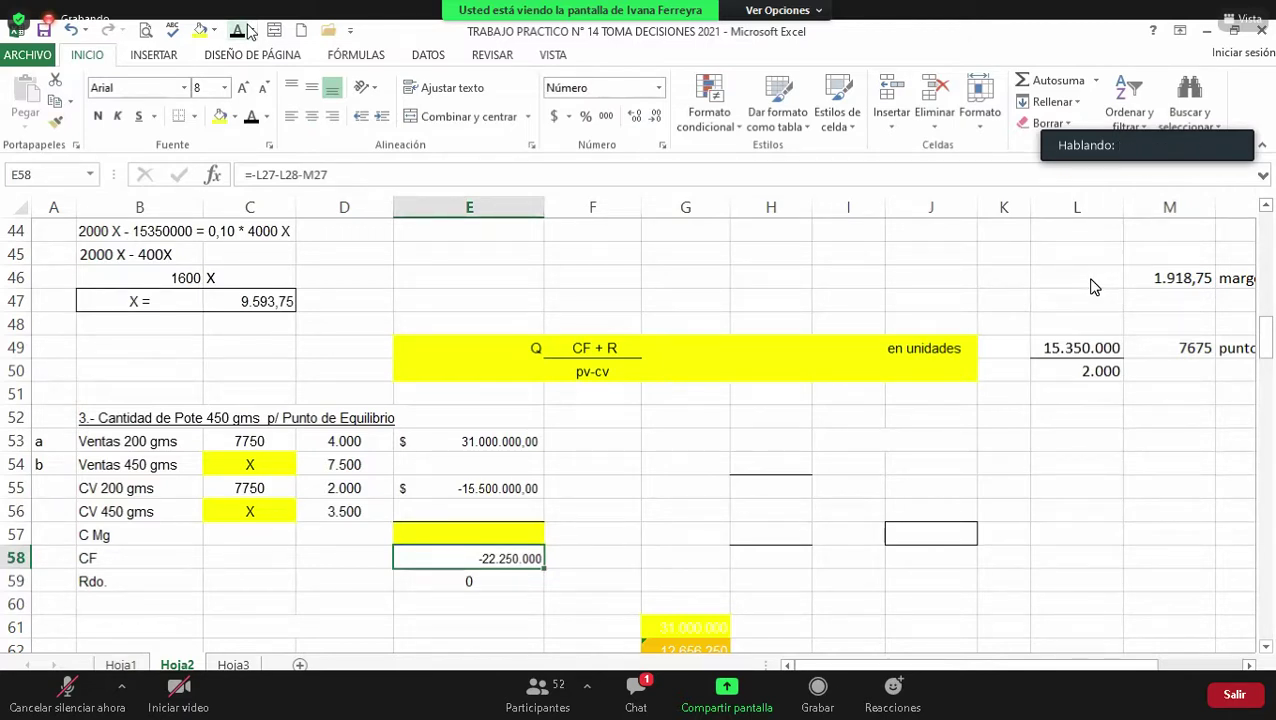
# Step: Reveal the markers (a), (b) and (a) in F53:F55 beside the sales and 200 g variable cost rows with black font
pyautogui.press('Right')
pyautogui.press('Right')
pyautogui.press('Up')
pyautogui.press('Up')
pyautogui.press('Up')
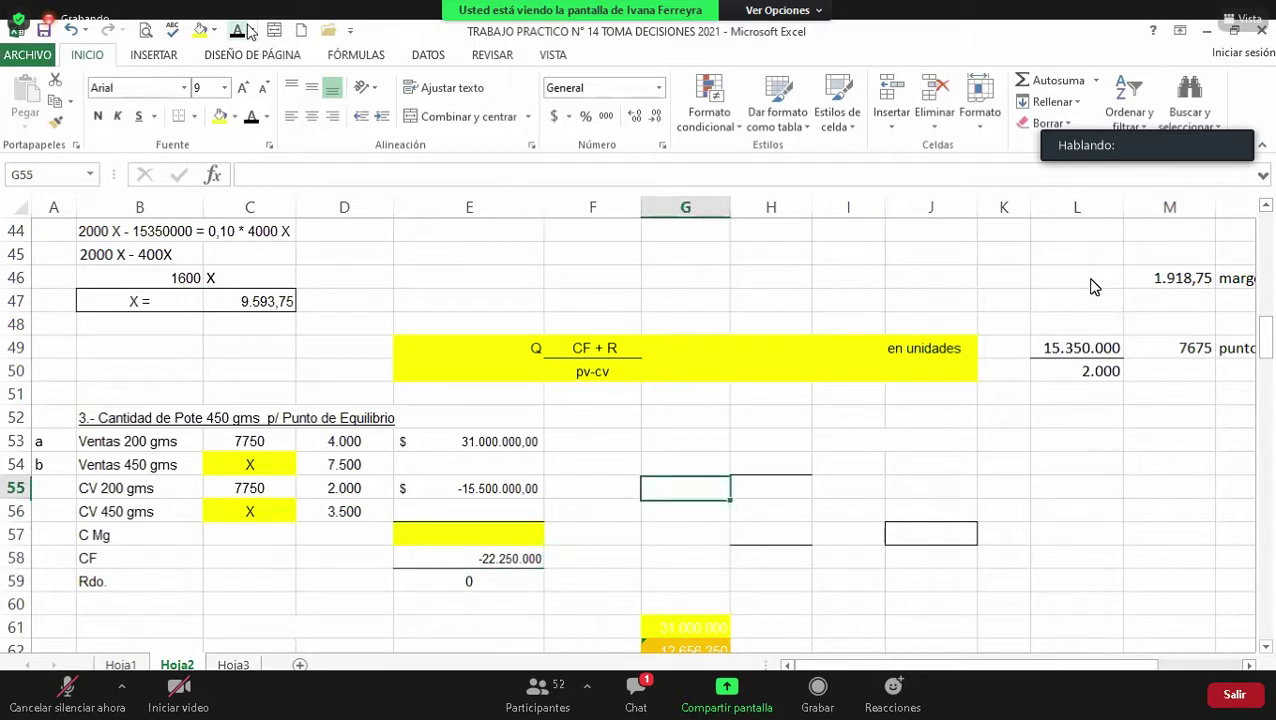
pyautogui.press('Up')
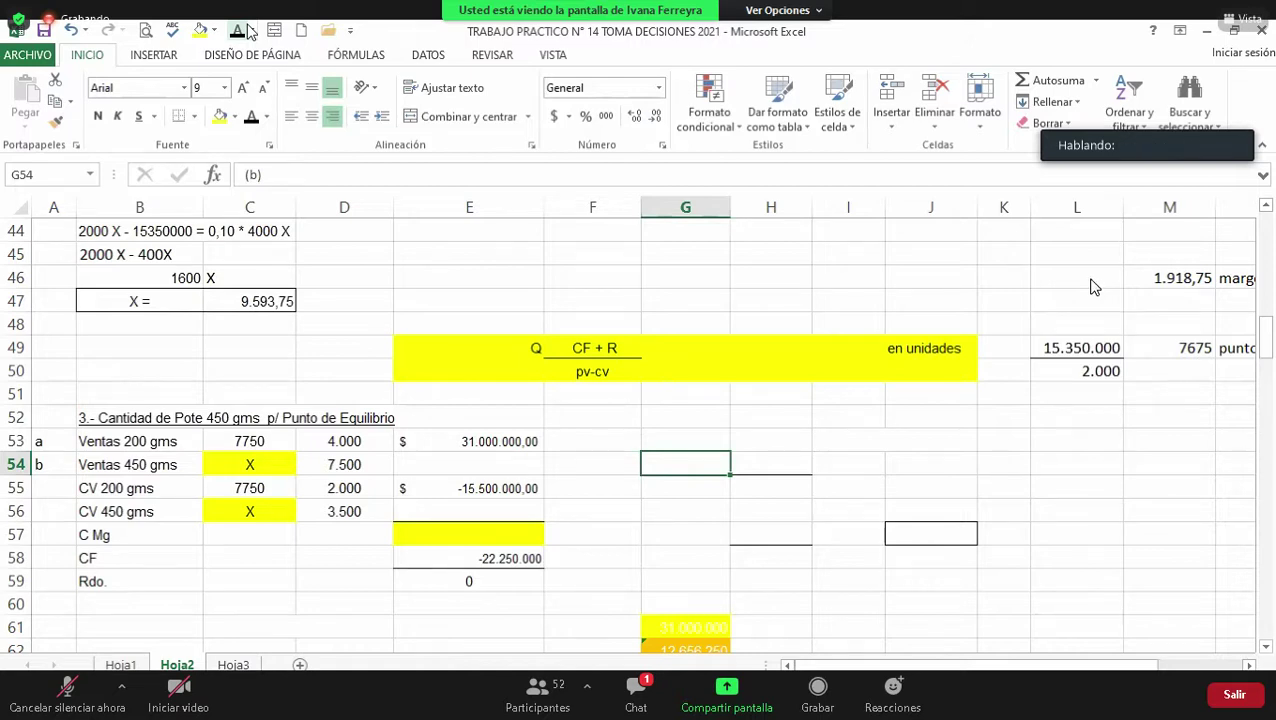
pyautogui.press('Up')
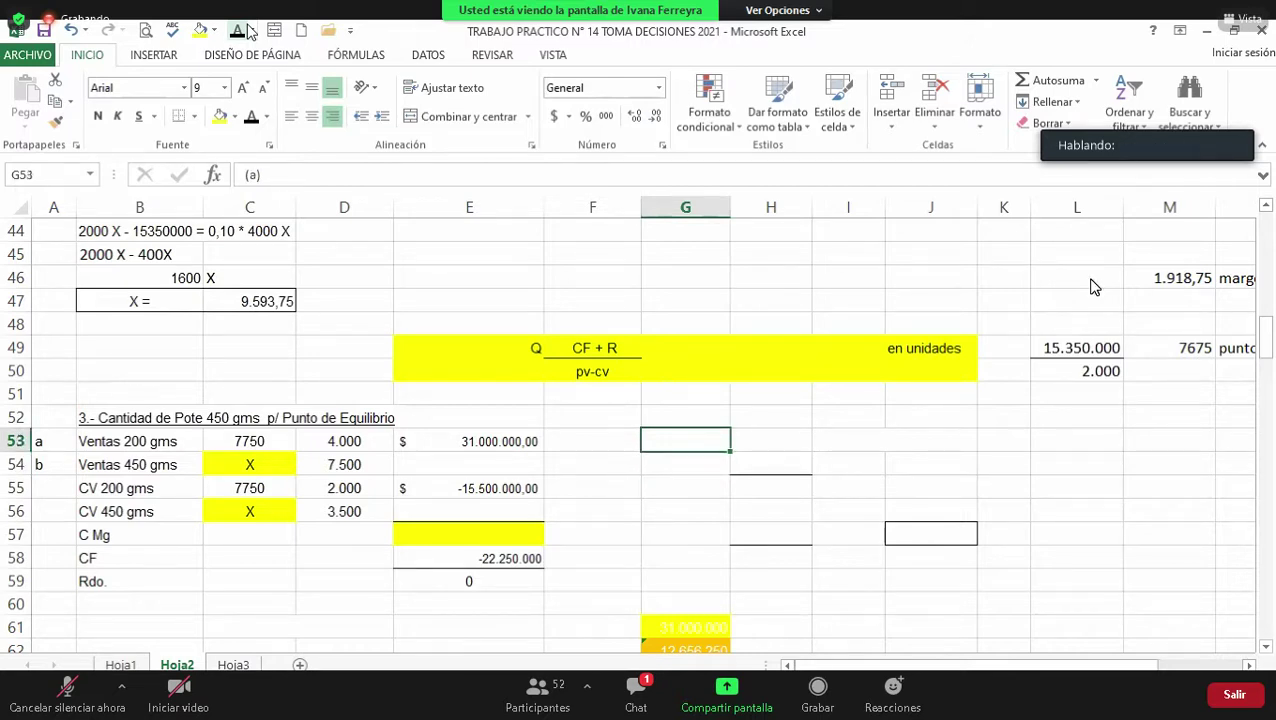
pyautogui.press('Left')
pyautogui.press('Down')
pyautogui.press('Down')
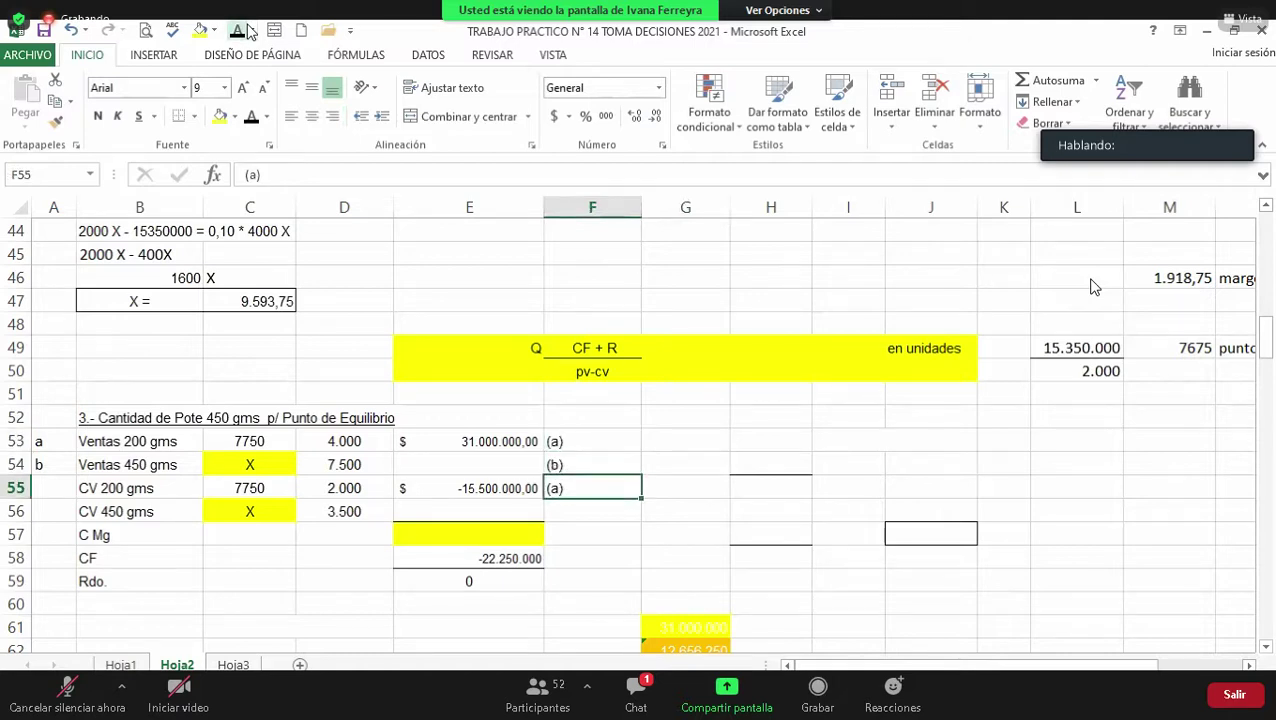
# Step: Reveal the marker (b) in F56 and the marker (a) in F58 with black font
pyautogui.press('Down')
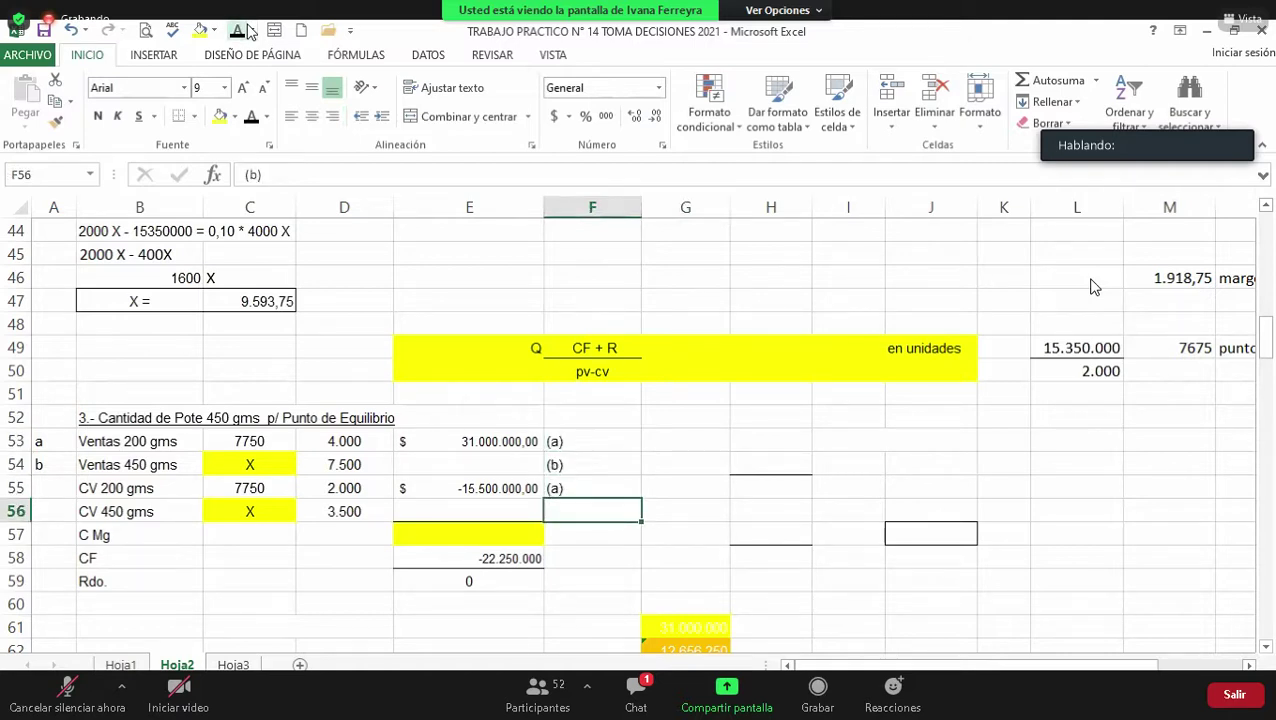
pyautogui.write('(b)')
pyautogui.press('Return')
pyautogui.press('Down')
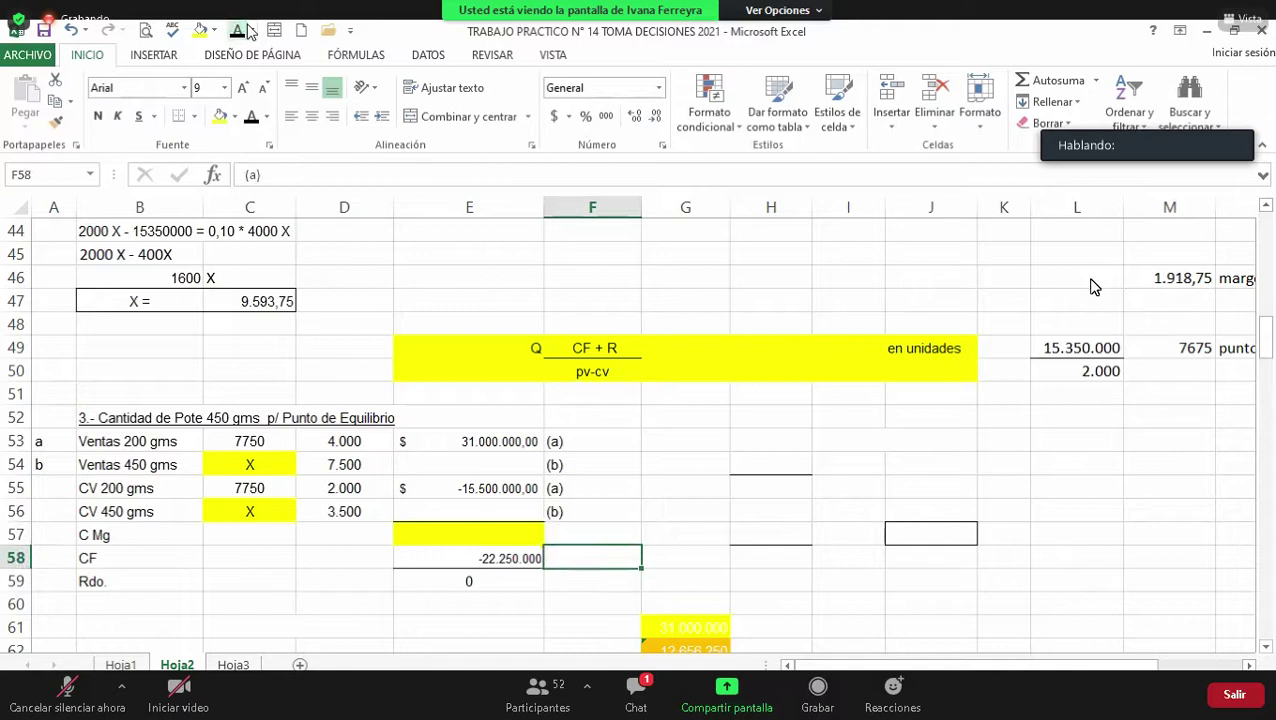
pyautogui.write('(a)')
pyautogui.press('Return')
pyautogui.press('Left')
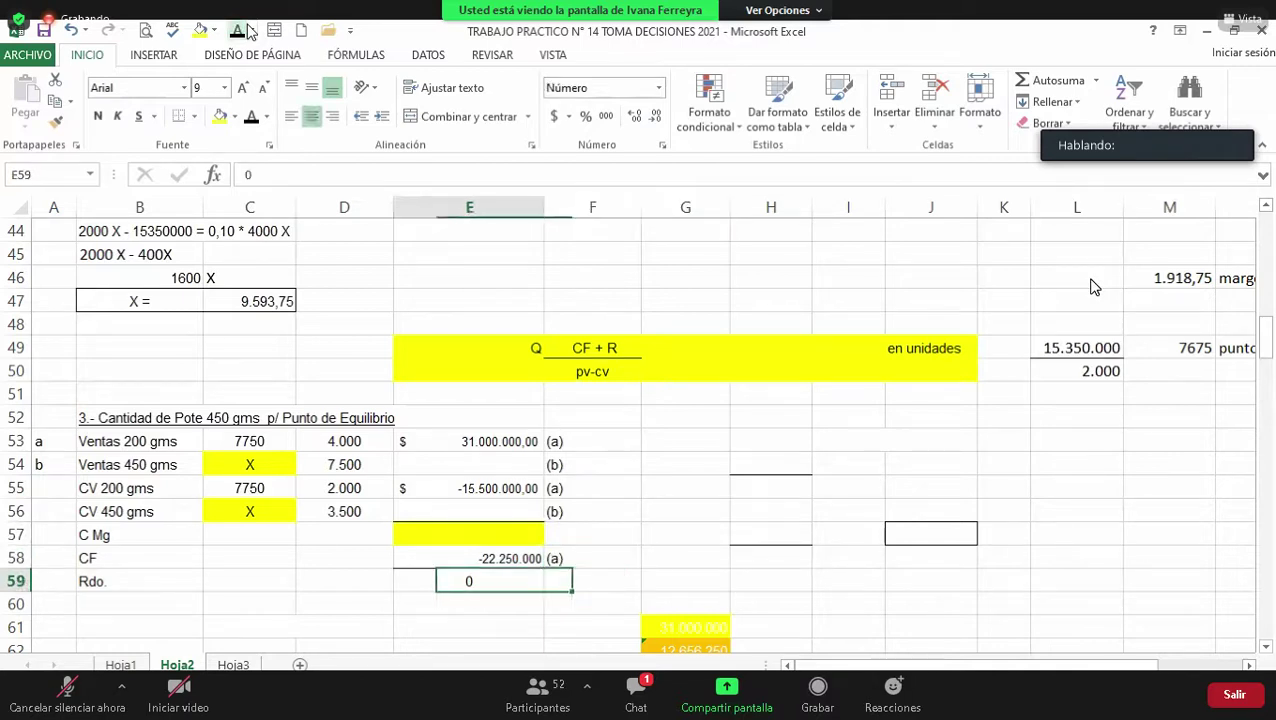
pyautogui.press('Right')
pyautogui.press('Right')
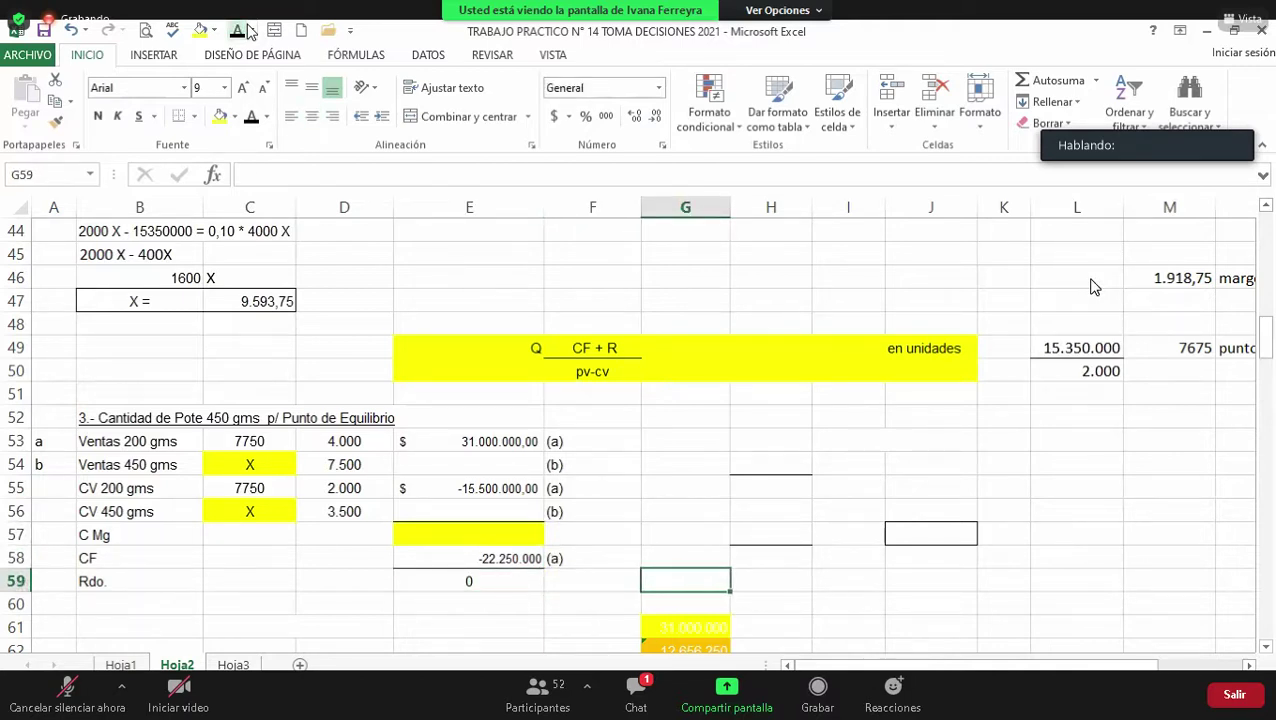
pyautogui.press('Up')
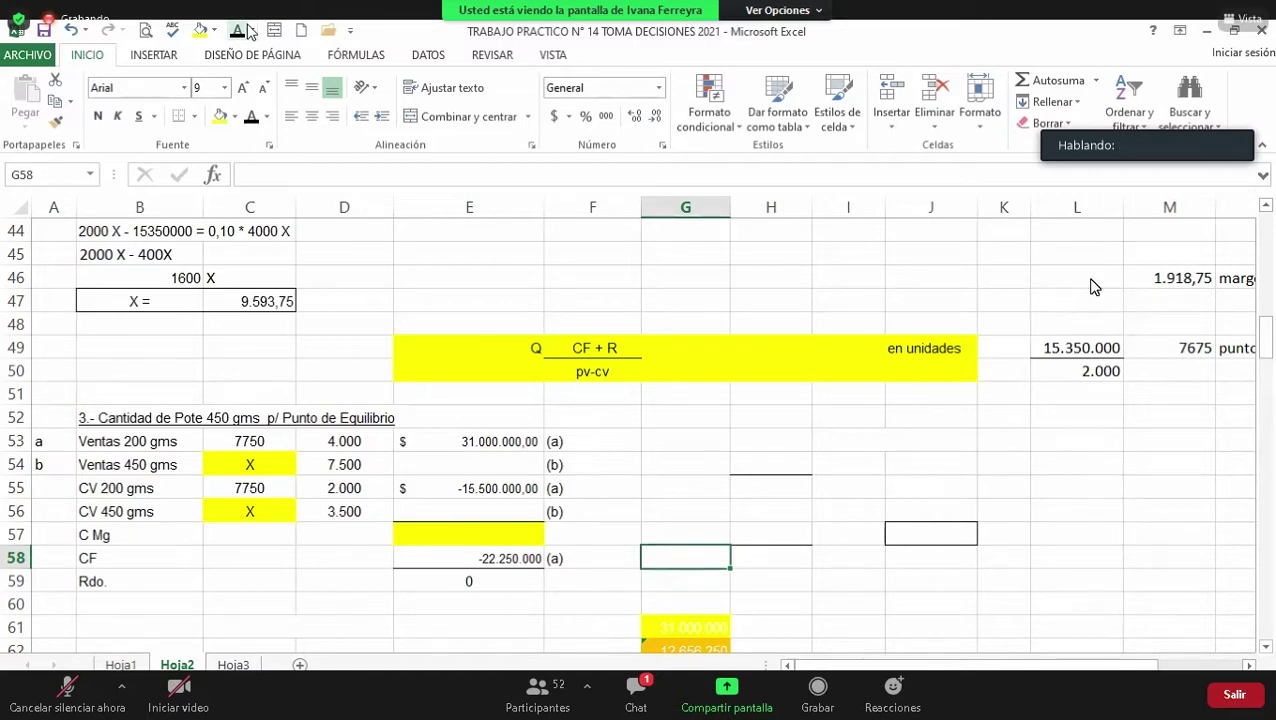
pyautogui.press('Right')
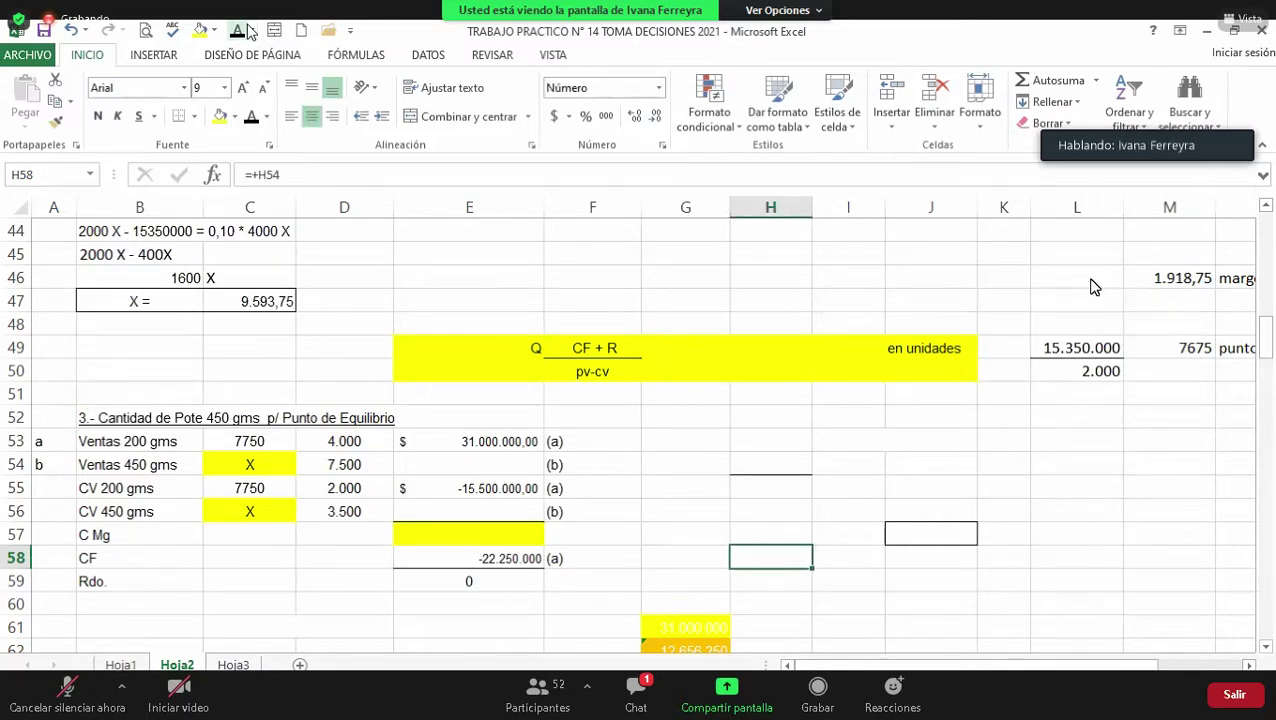
pyautogui.press('Right')
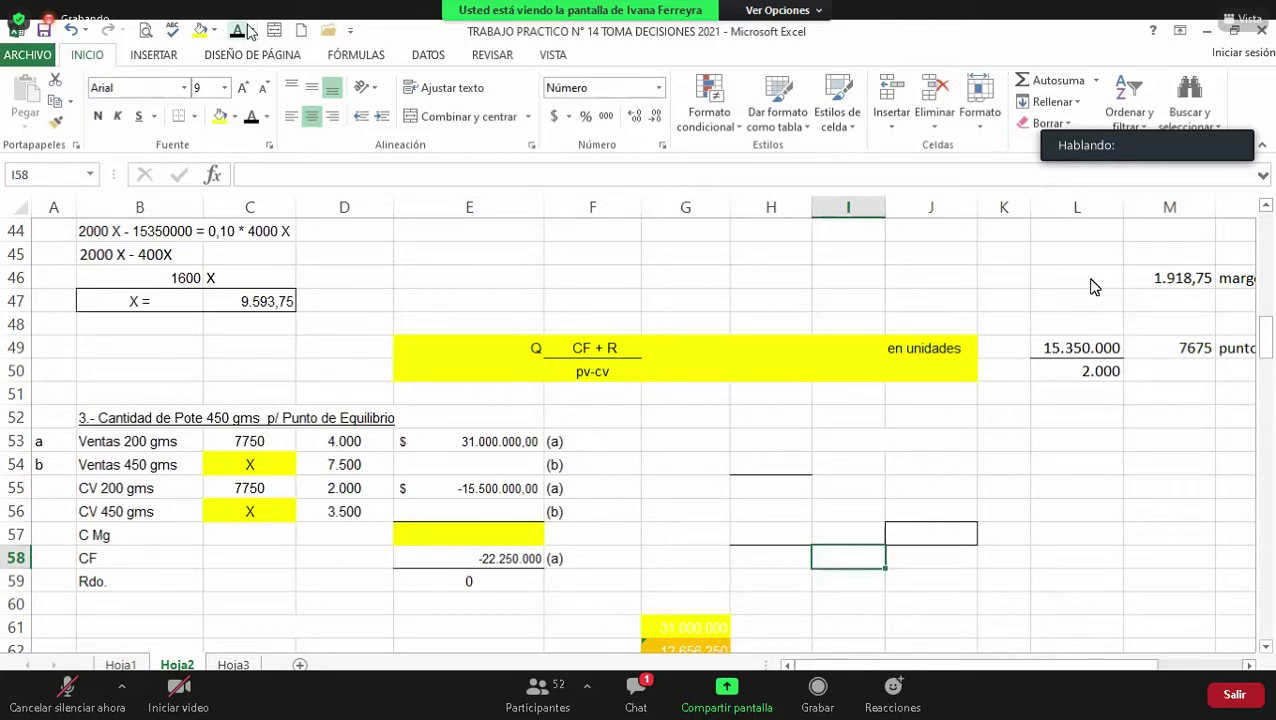
pyautogui.press('Right')
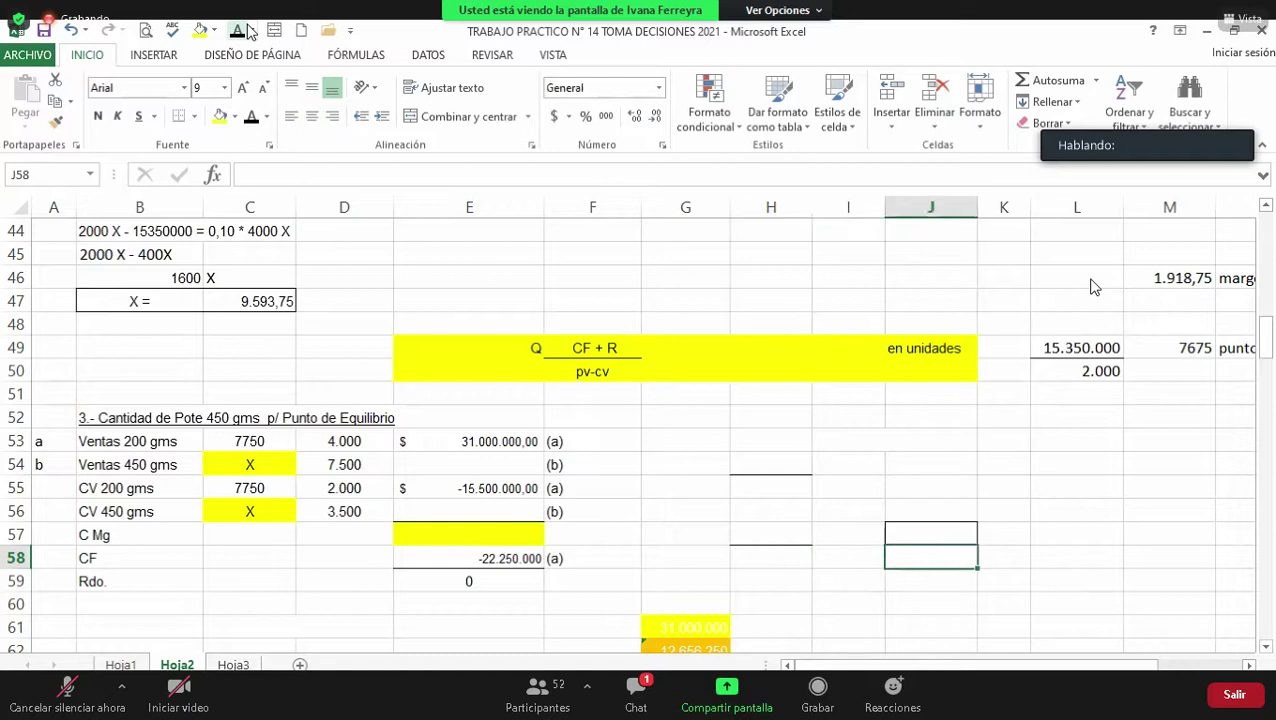
pyautogui.press('Down')
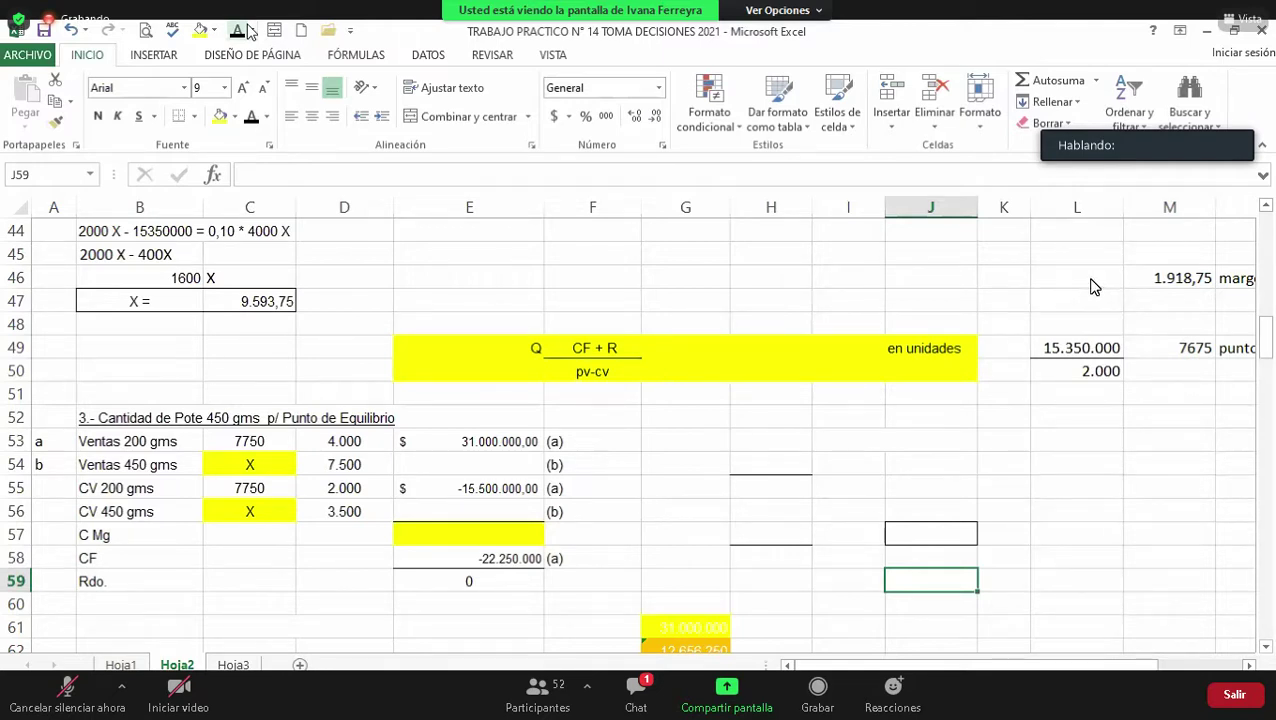
pyautogui.press('Left')
pyautogui.press('Left')
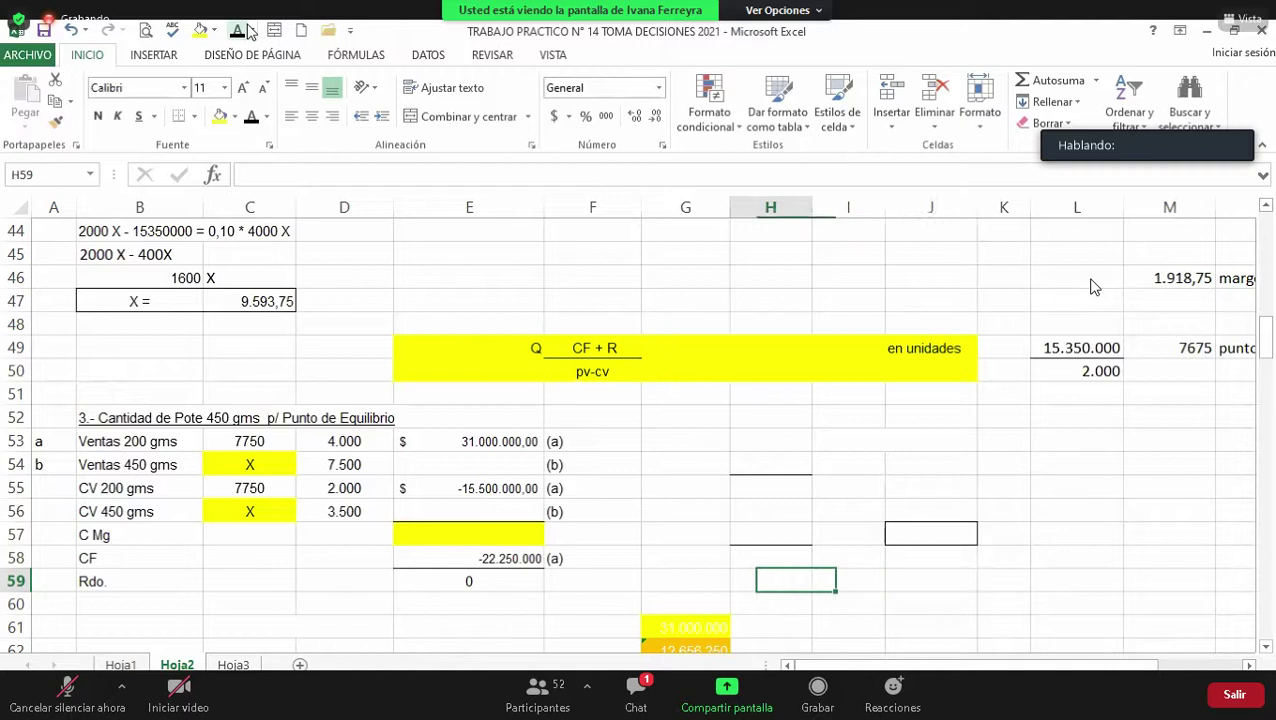
pyautogui.press('Up')
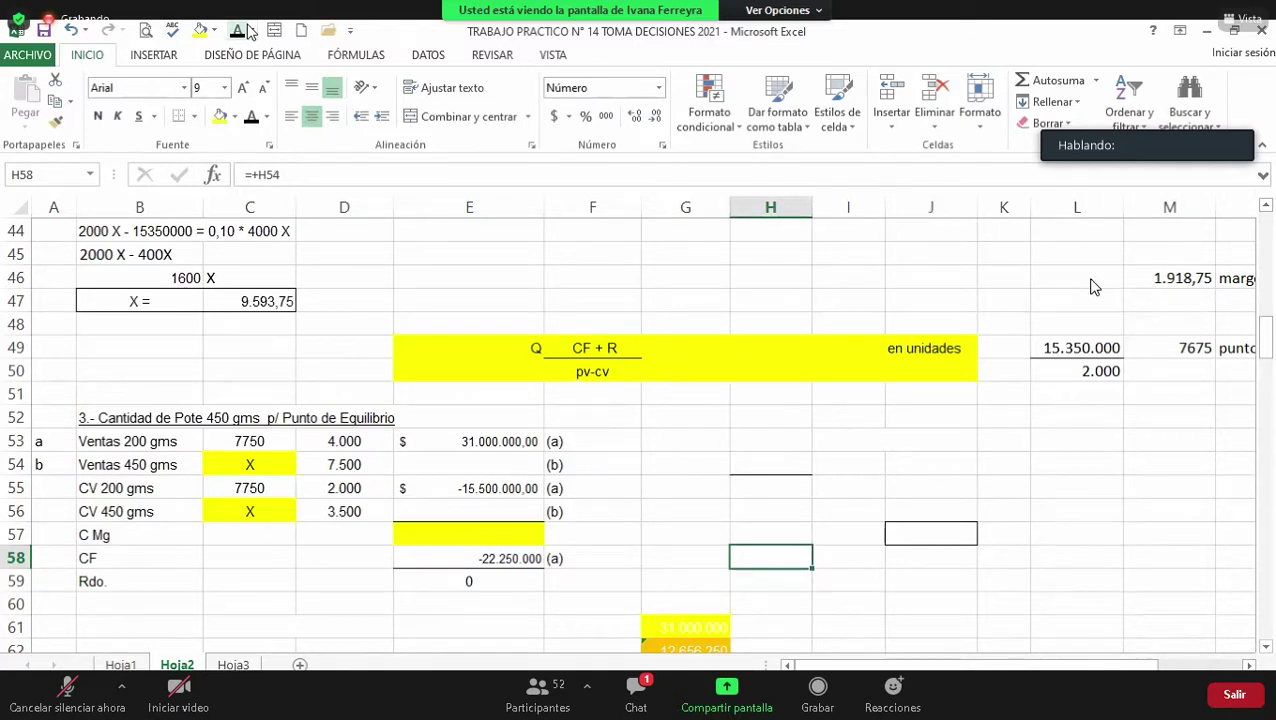
pyautogui.press('Up')
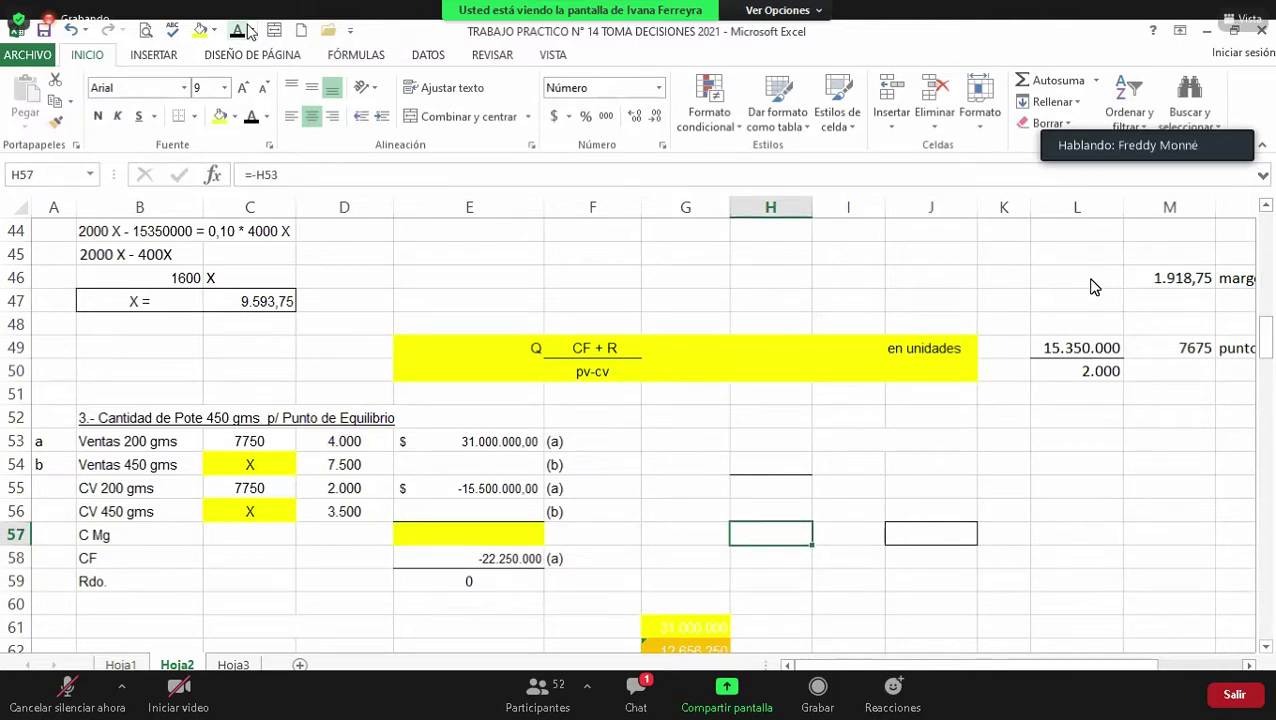
# Step: Examine the 200 g sales quantity and amount in C53 and E53, the empty E54, and the 200 g variable cost in E55
pyautogui.press('Left')
pyautogui.press('Up')
pyautogui.press('Up')
pyautogui.press('Up')
pyautogui.press('Up')
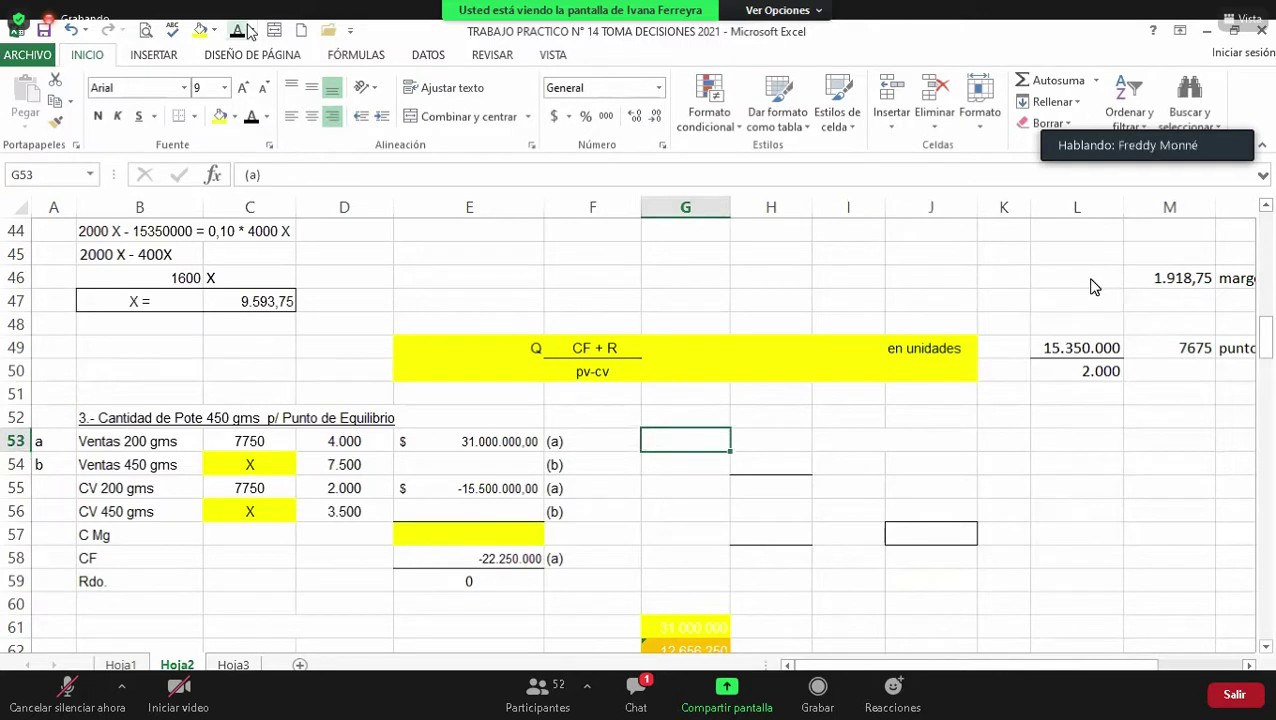
pyautogui.press('Left')
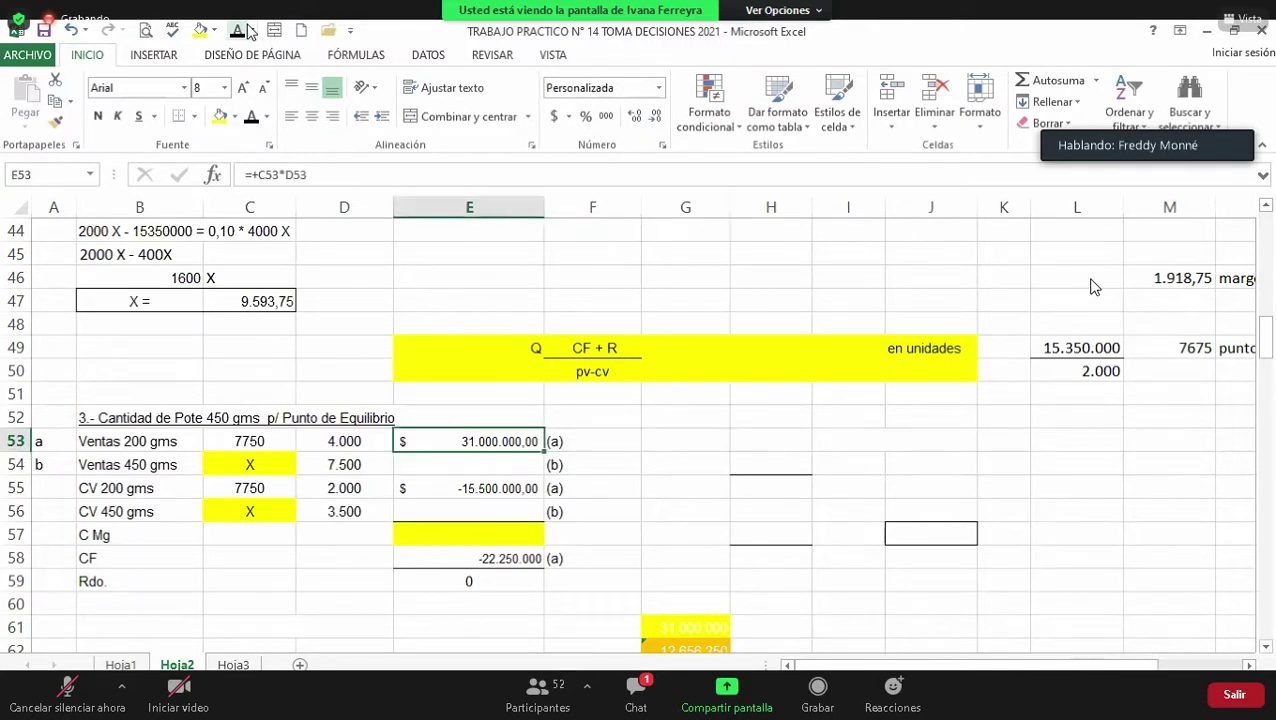
pyautogui.press('Down')
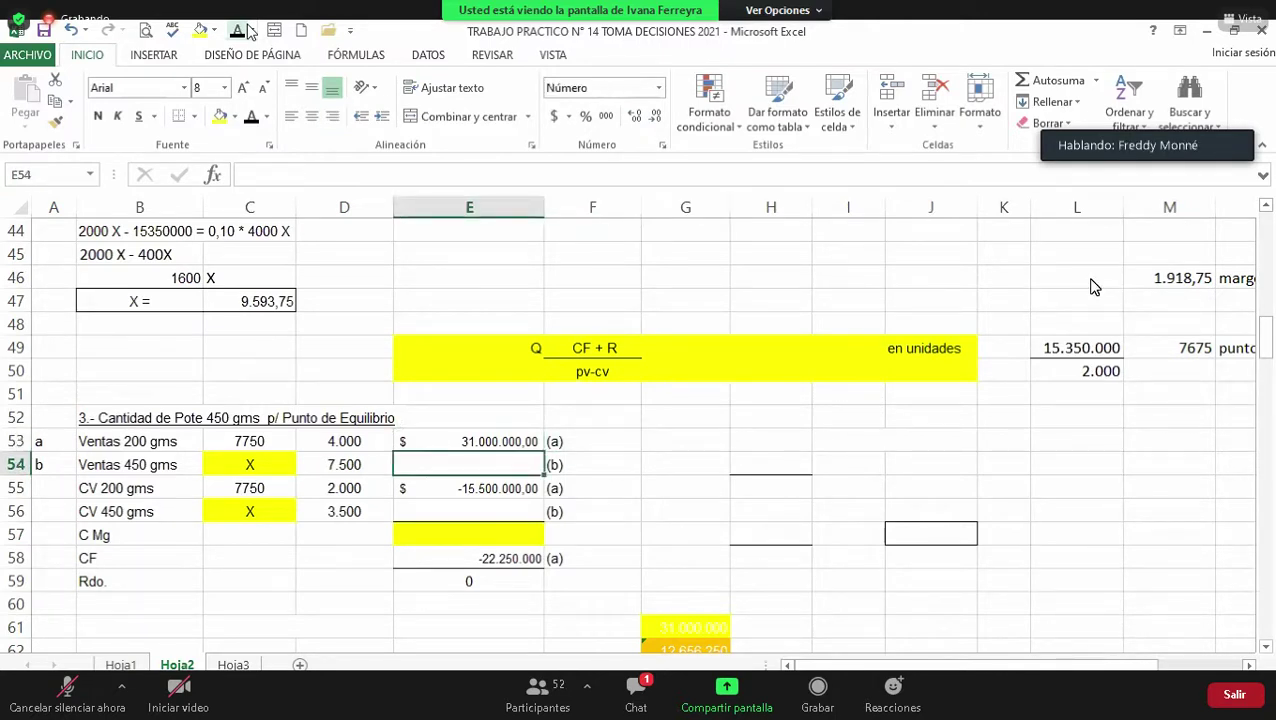
pyautogui.press('Up')
pyautogui.press('Left')
pyautogui.press('Left')
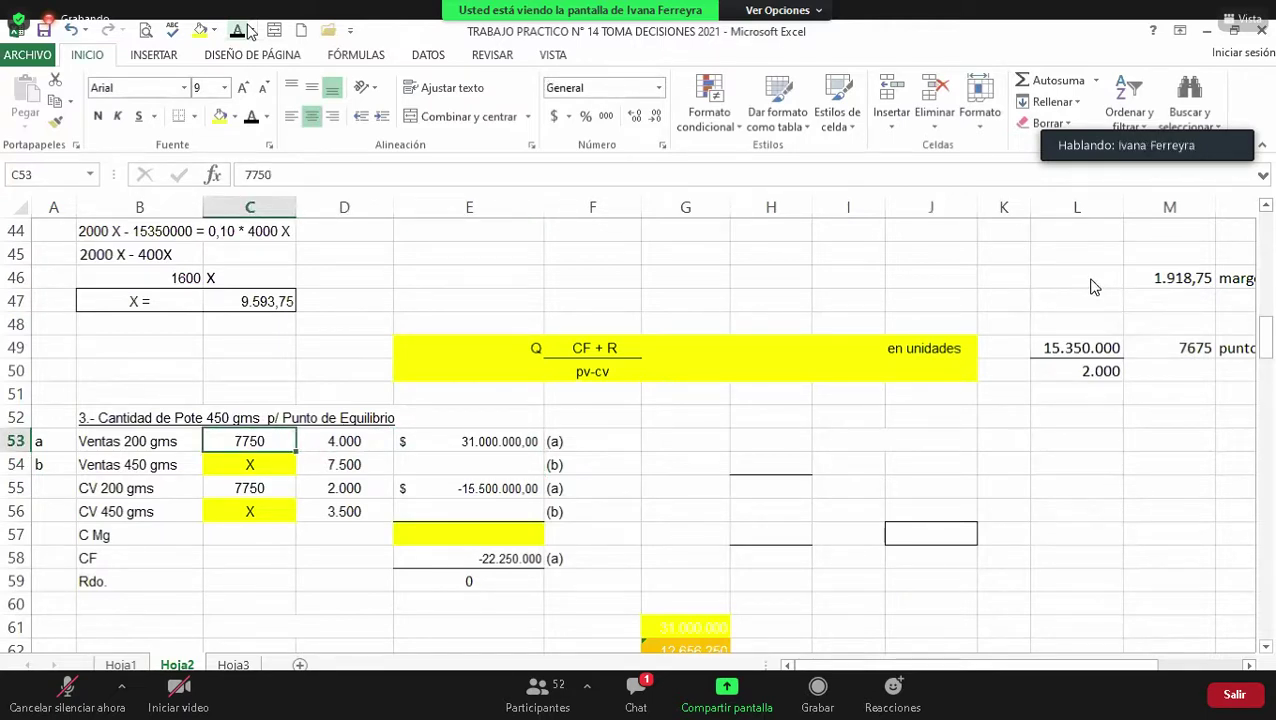
pyautogui.press('Right')
pyautogui.press('Right')
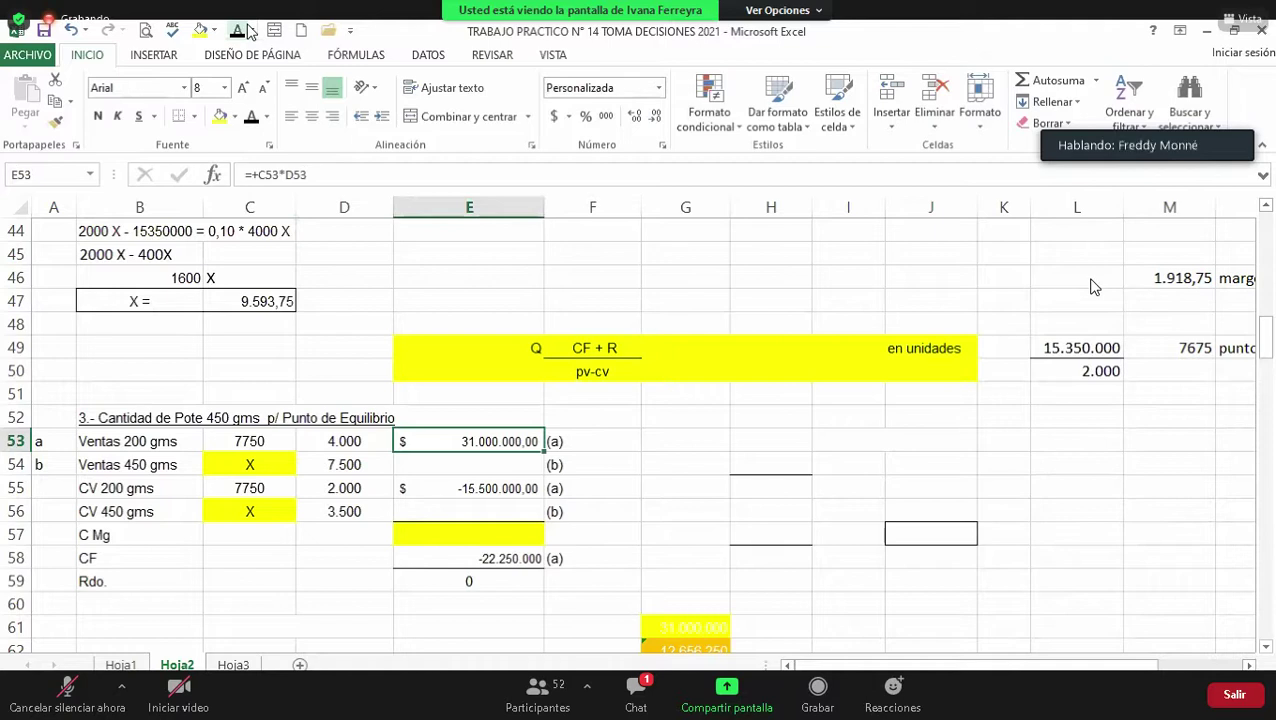
pyautogui.press('Down')
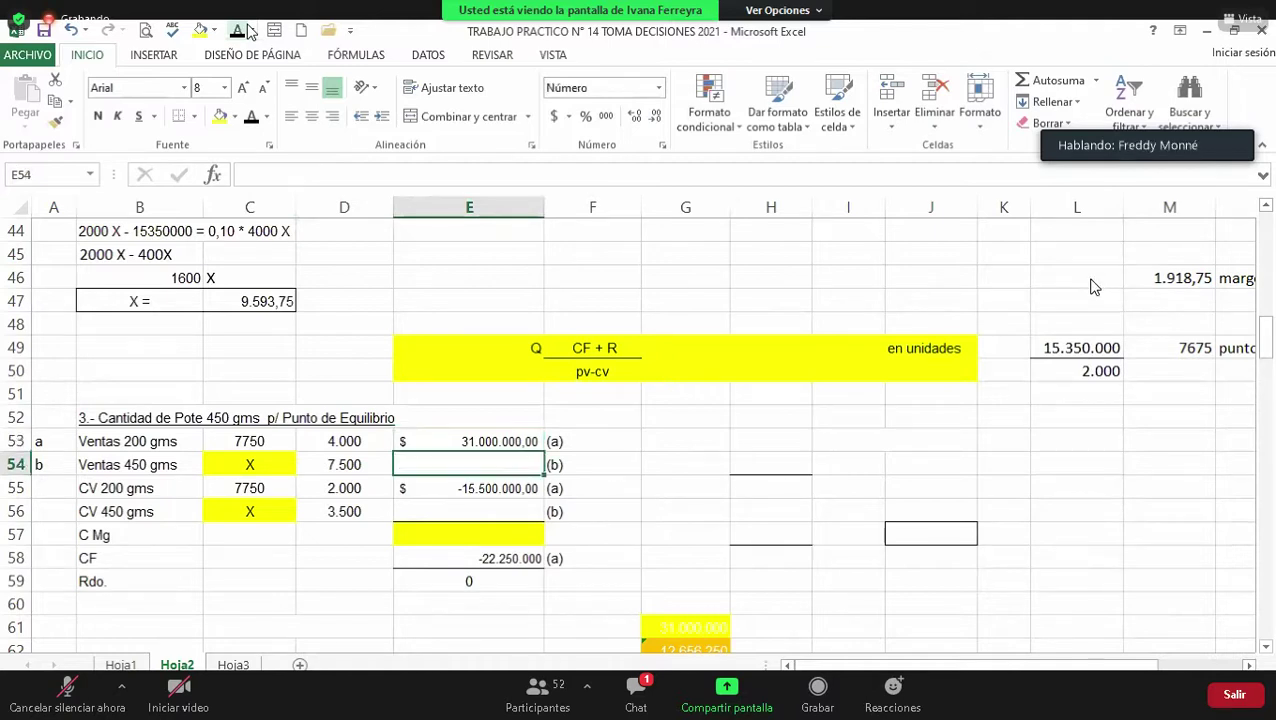
pyautogui.press('Down')
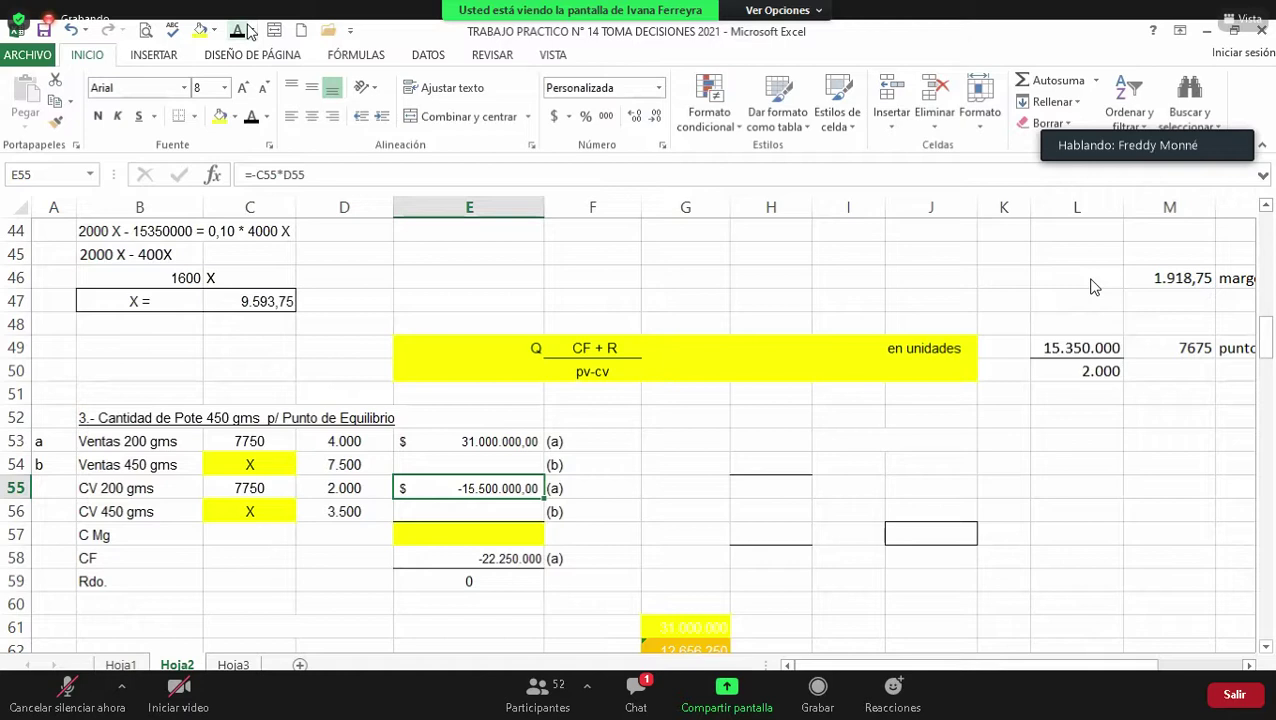
# Step: Reveal the label "Rdo solo 200 gms" in I53 with black font
pyautogui.press('Right')
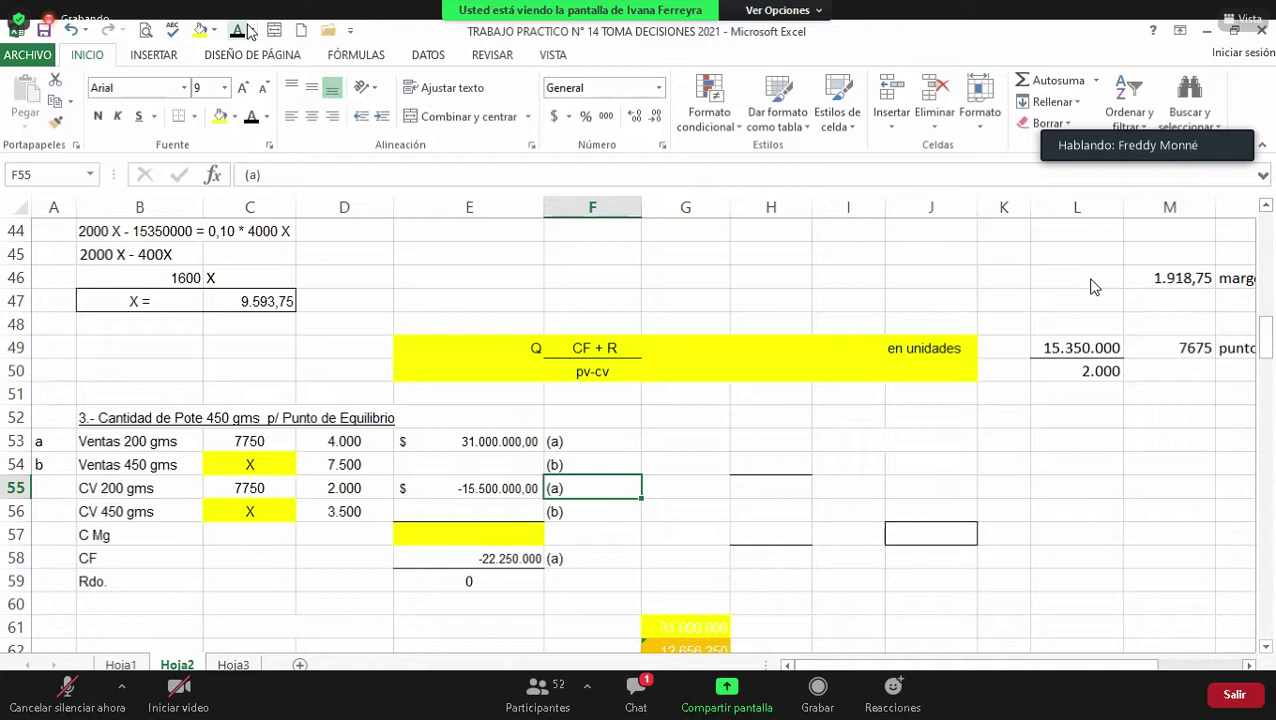
pyautogui.press('Right')
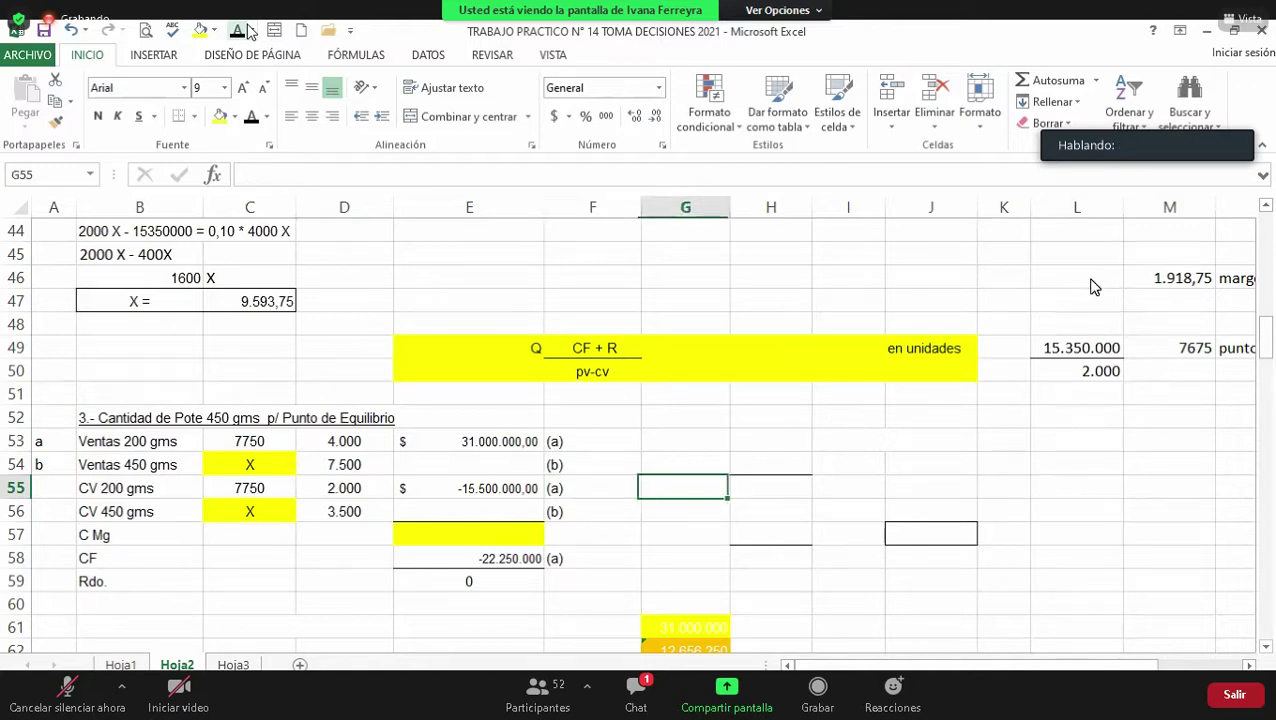
pyautogui.press('Up')
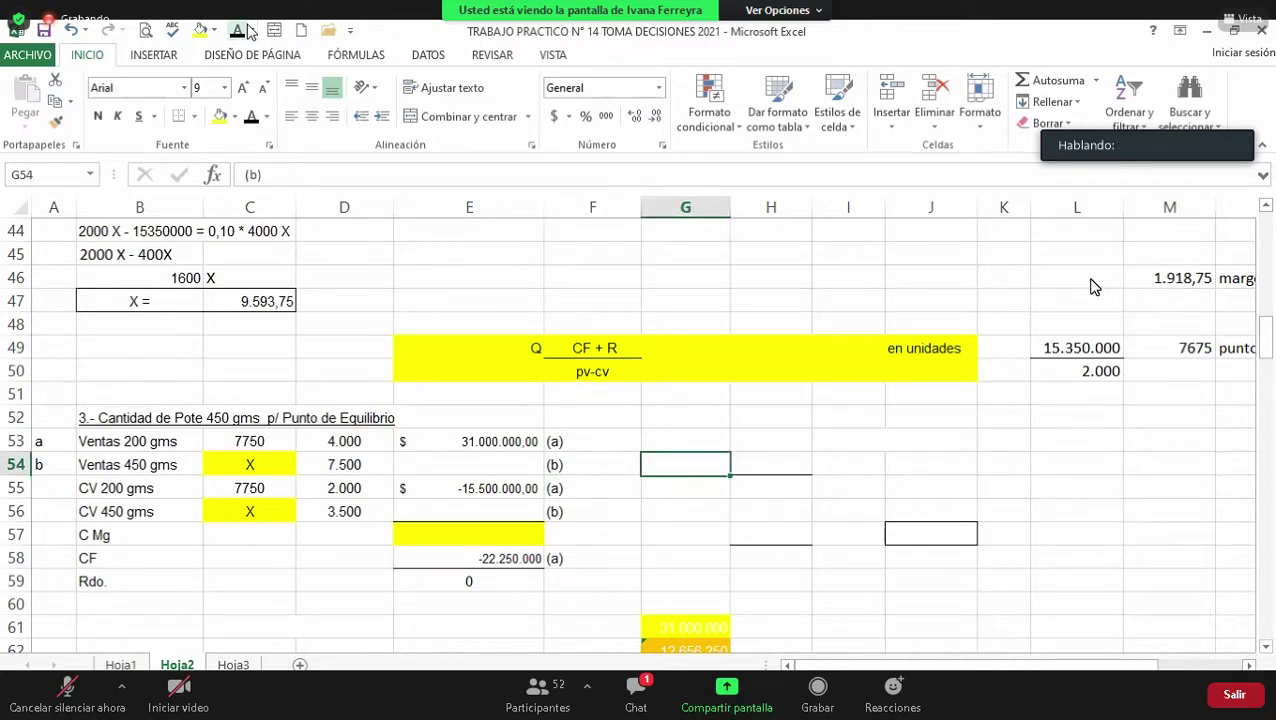
pyautogui.press('Up')
pyautogui.press('Right')
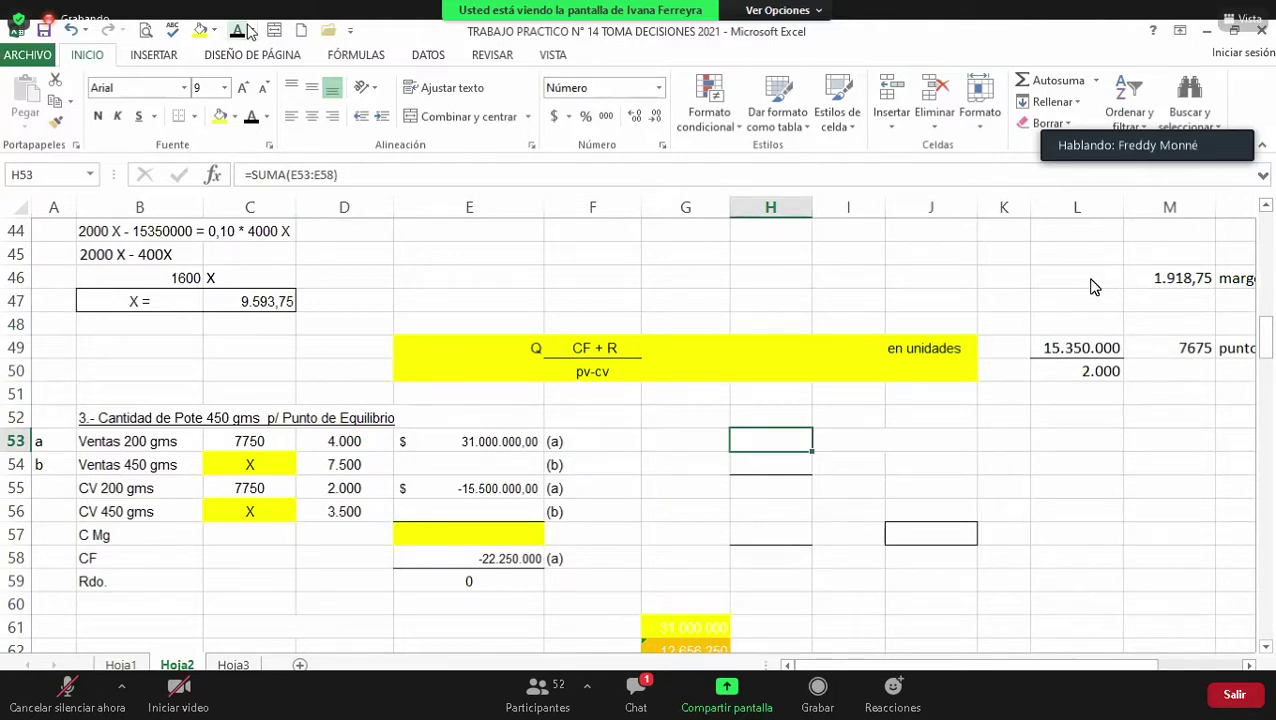
pyautogui.press('Left')
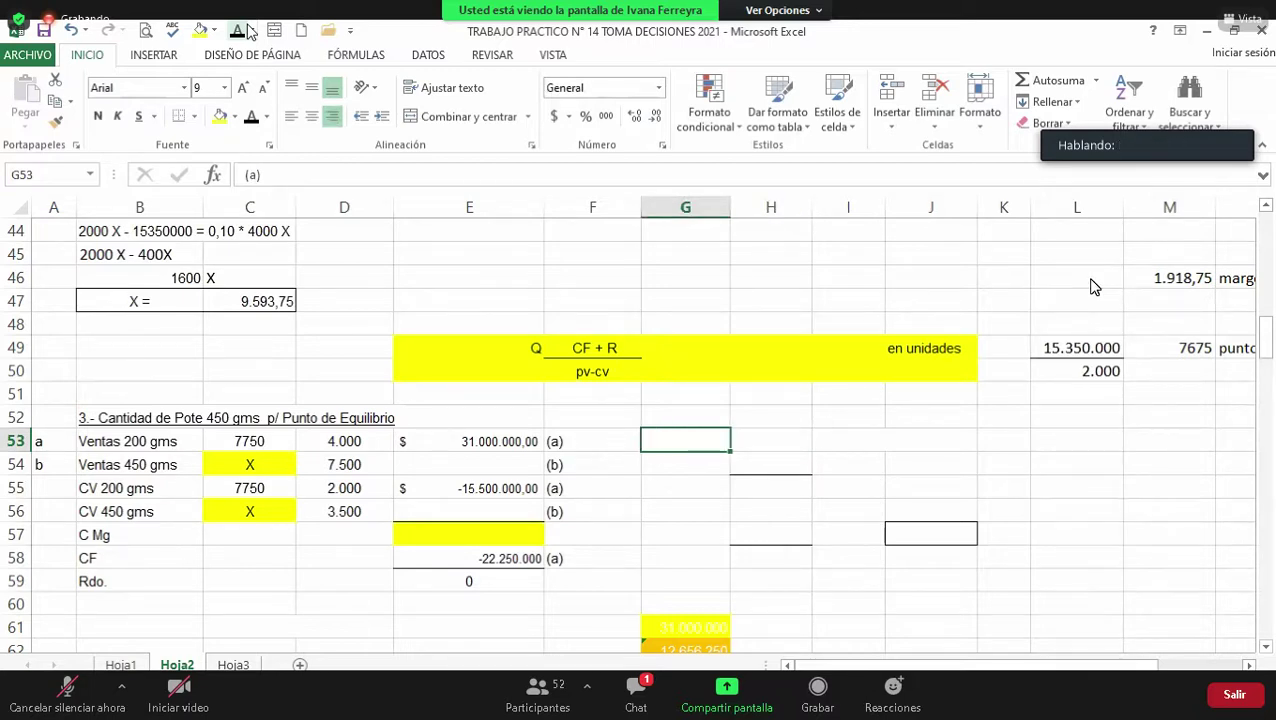
pyautogui.press('Right')
pyautogui.press('Right')
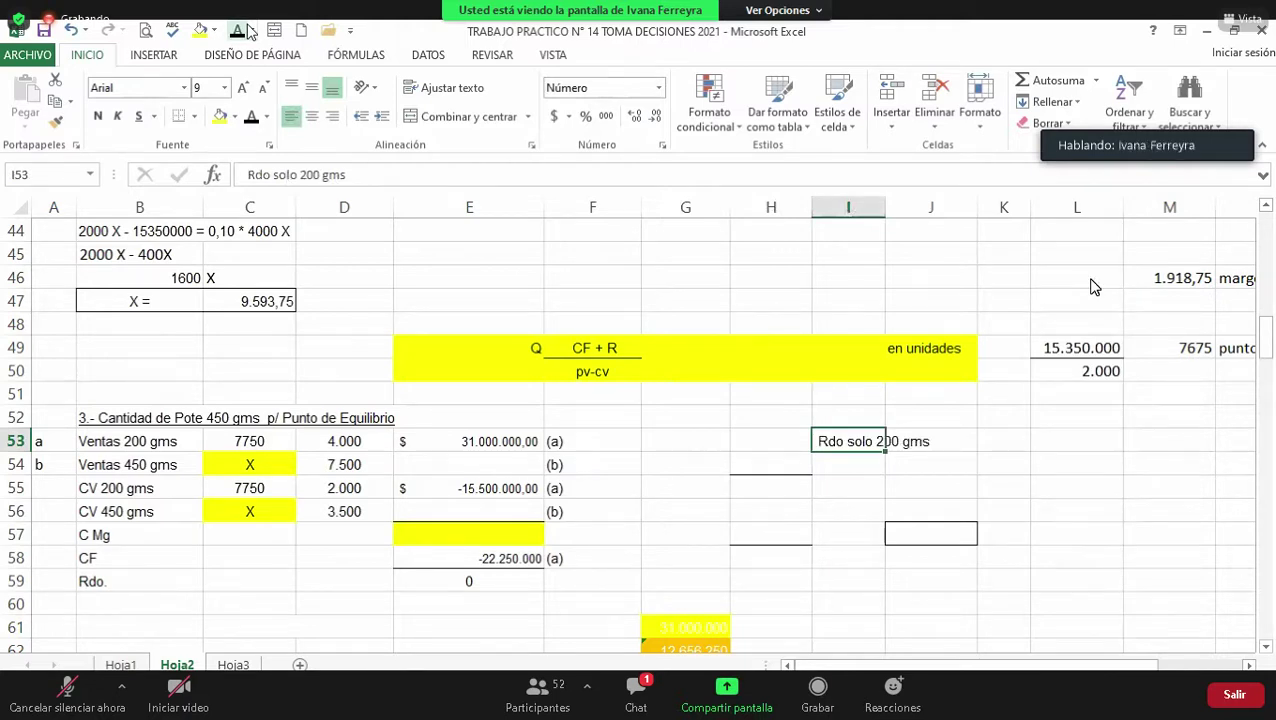
# Step: Reveal the 200 g result in H53 with black font and inspect the sum formula behind it
pyautogui.press('Left')
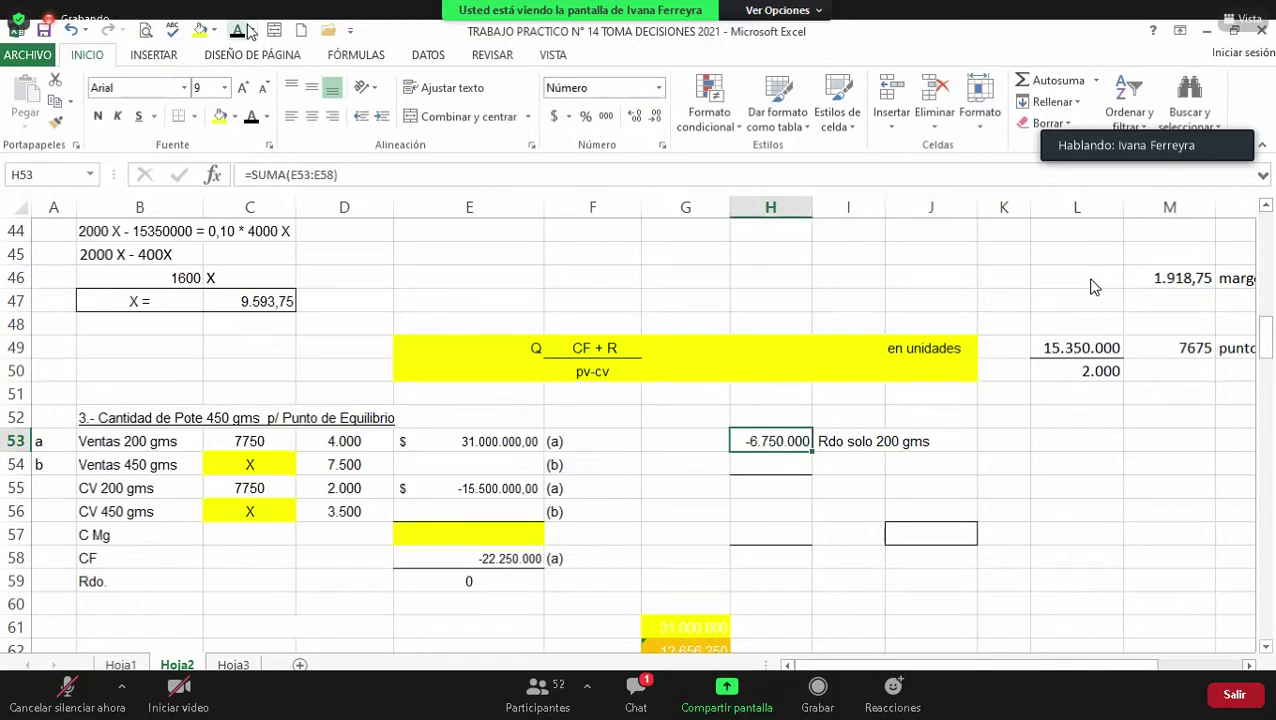
pyautogui.press('F2')
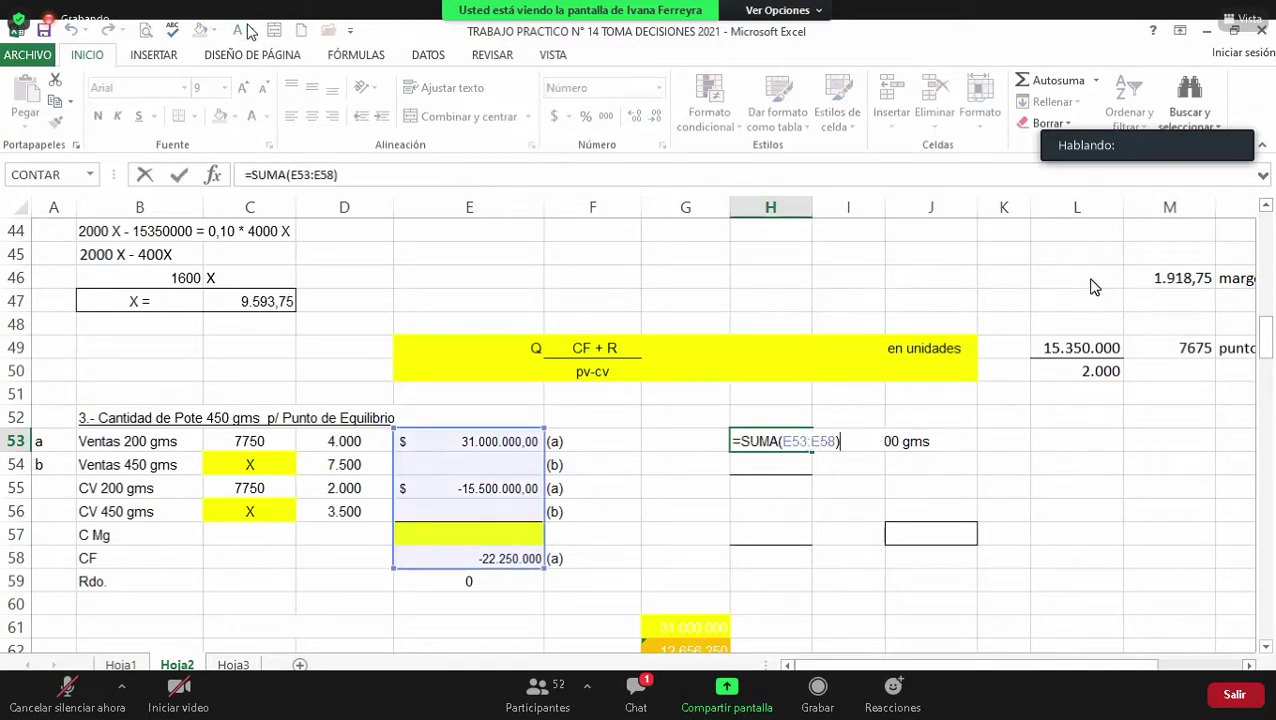
pyautogui.press('Return')
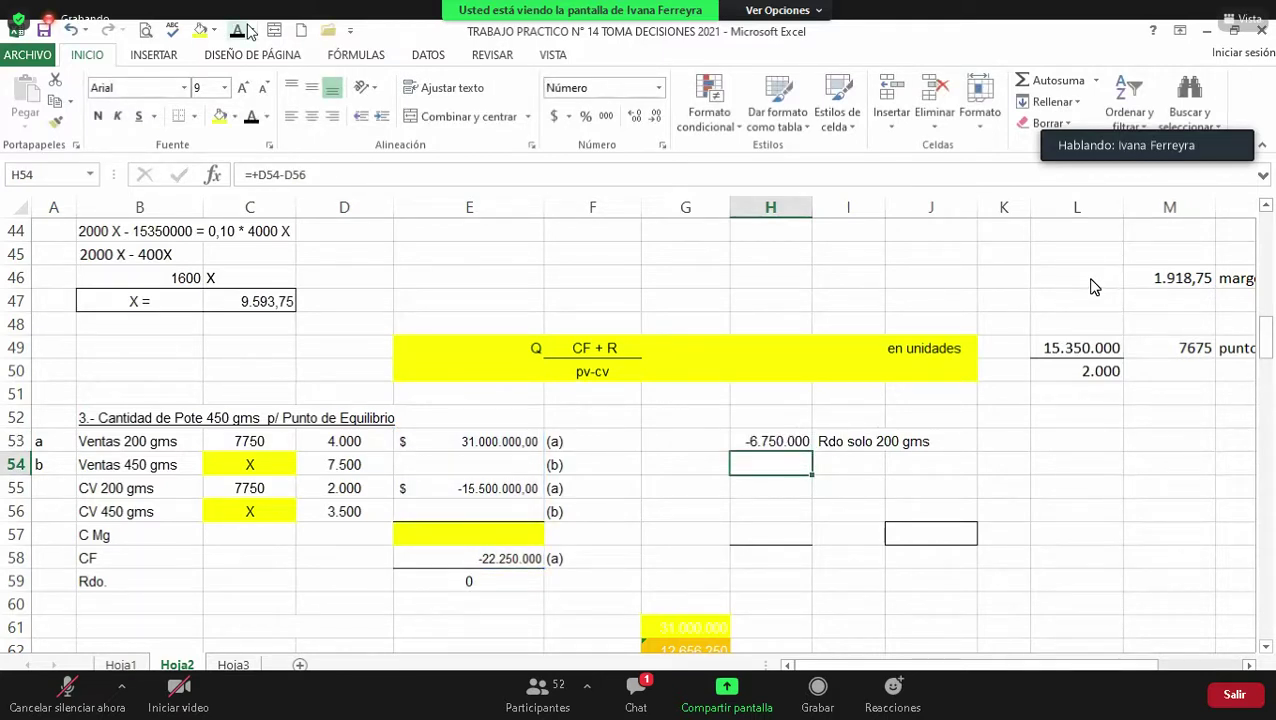
pyautogui.press('Down')
pyautogui.press('Up')
pyautogui.press('Up')
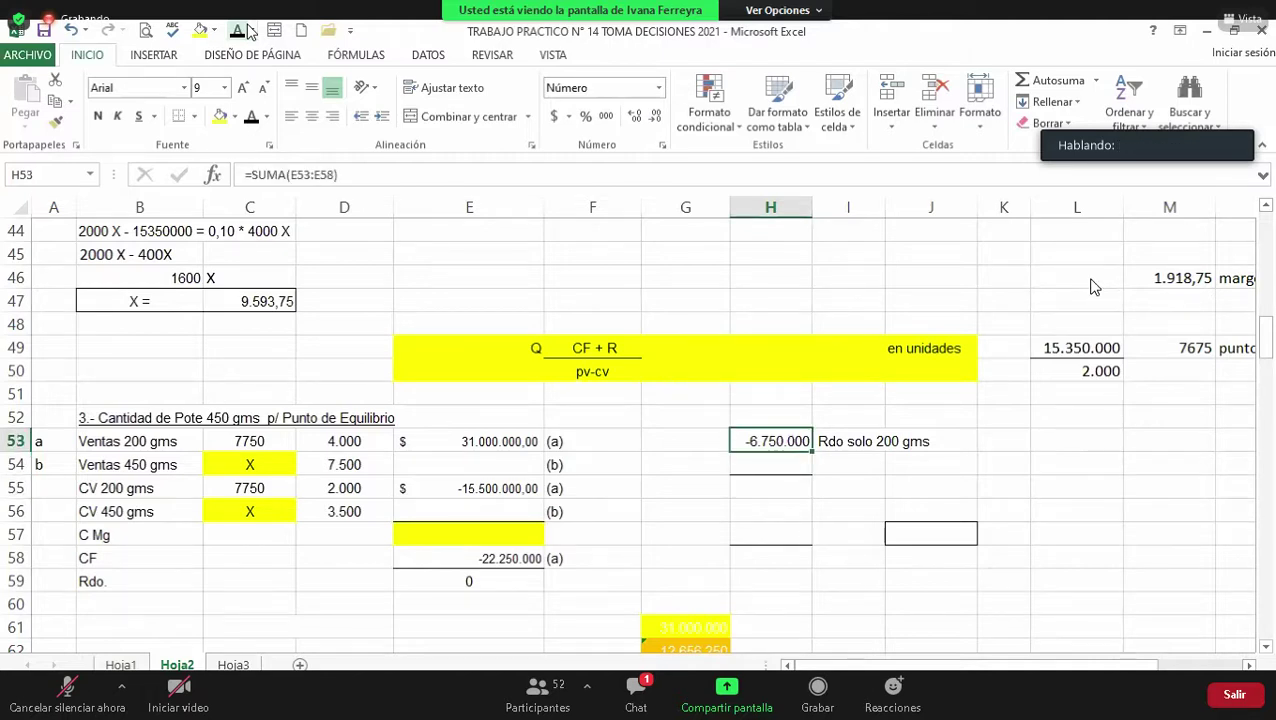
pyautogui.press('Down')
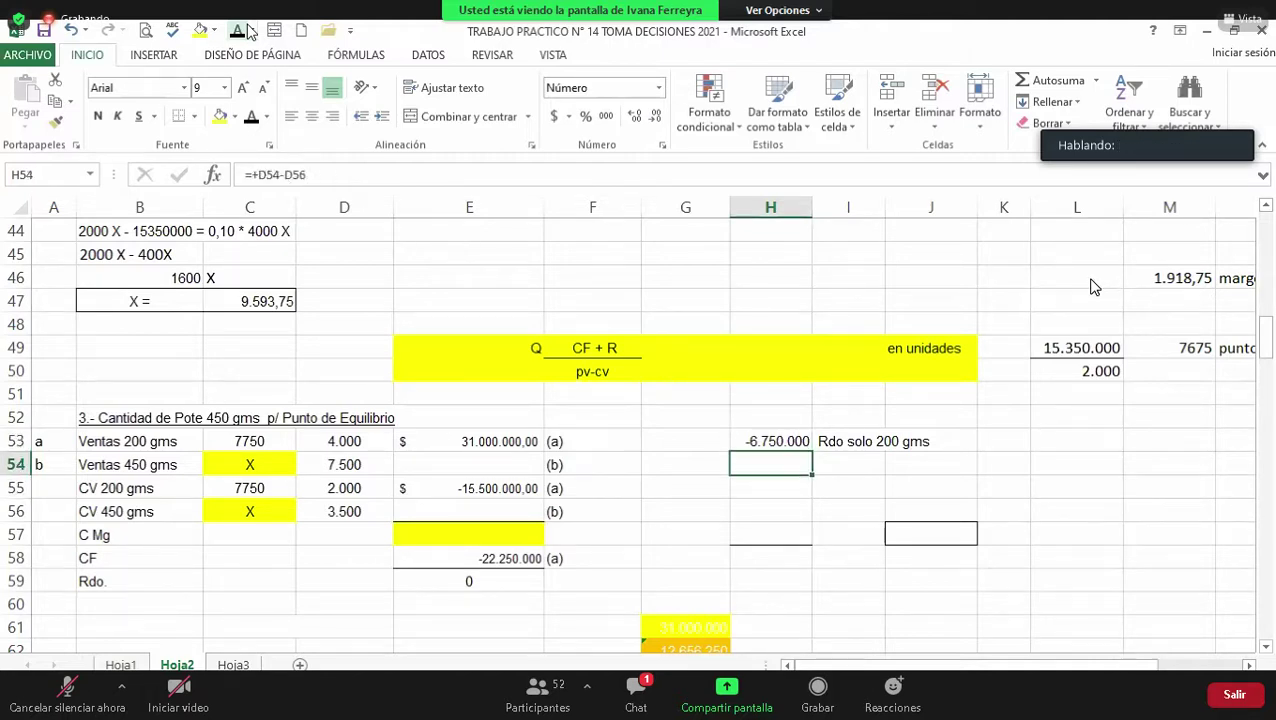
# Step: Reveal the 450 g unit margin in H54 with black font and show the X beside it in I54
pyautogui.press('Right')
pyautogui.write('X')
pyautogui.press('Return')
pyautogui.press('Left')
pyautogui.press('Up')
pyautogui.press('Down')
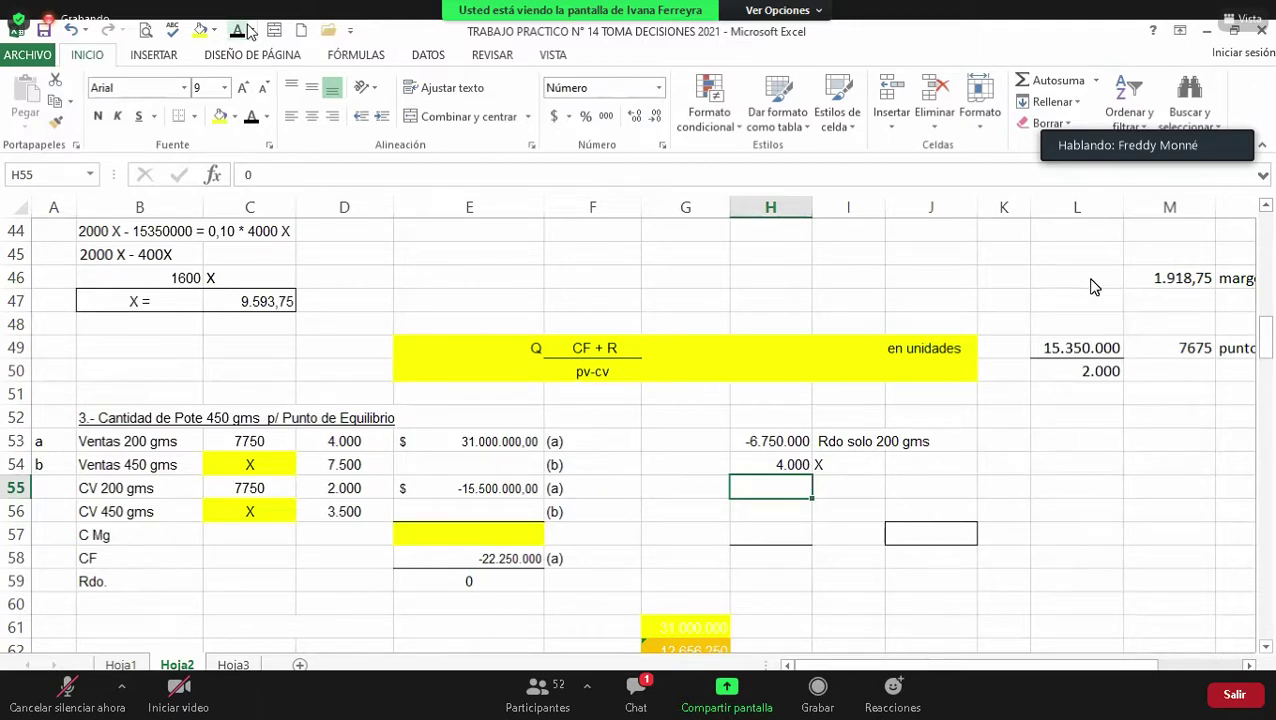
# Step: Examine the formula behind the 450 g unit margin in H54 and the cells it subtracts
pyautogui.press('Left')
pyautogui.press('Left')
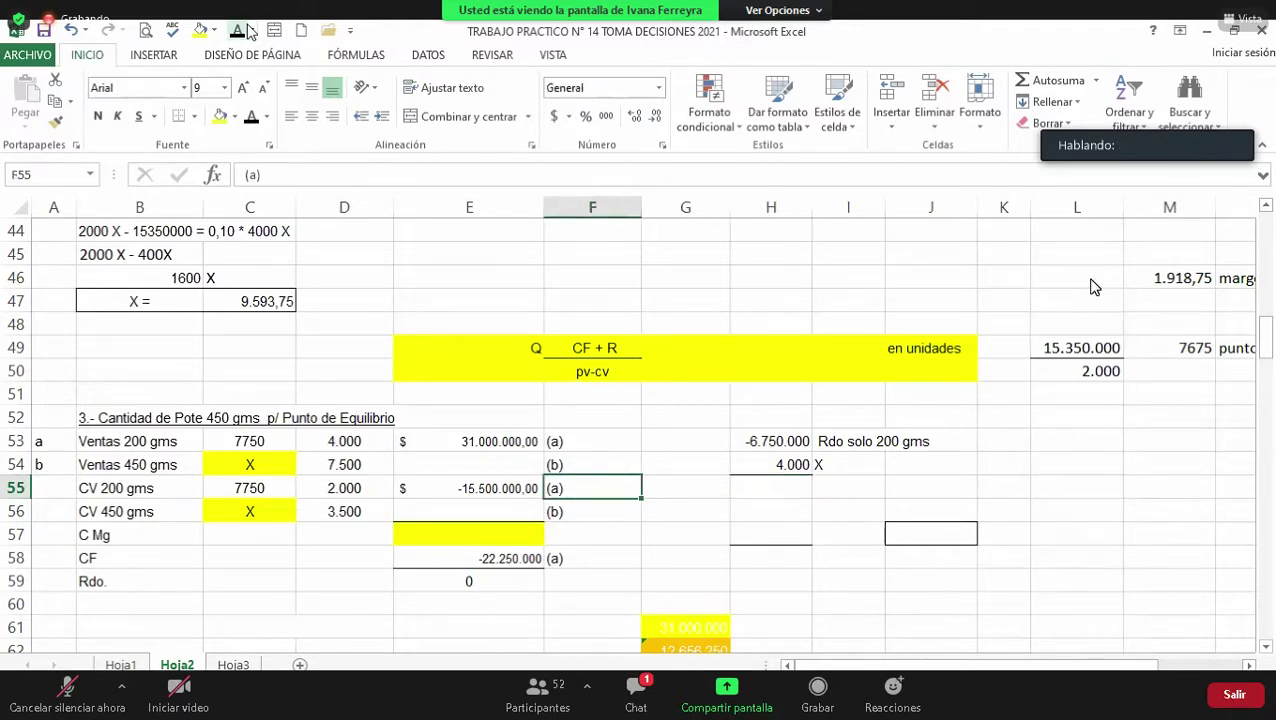
pyautogui.press('Right')
pyautogui.press('Right')
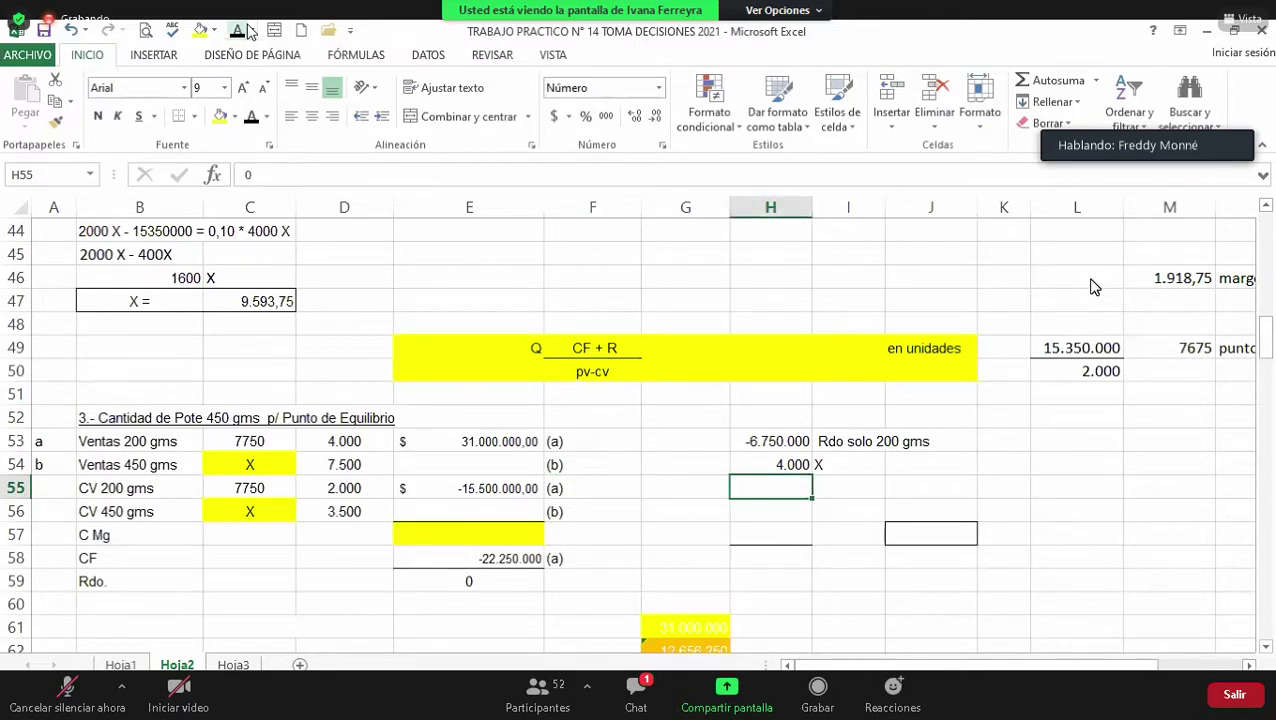
pyautogui.press('Up')
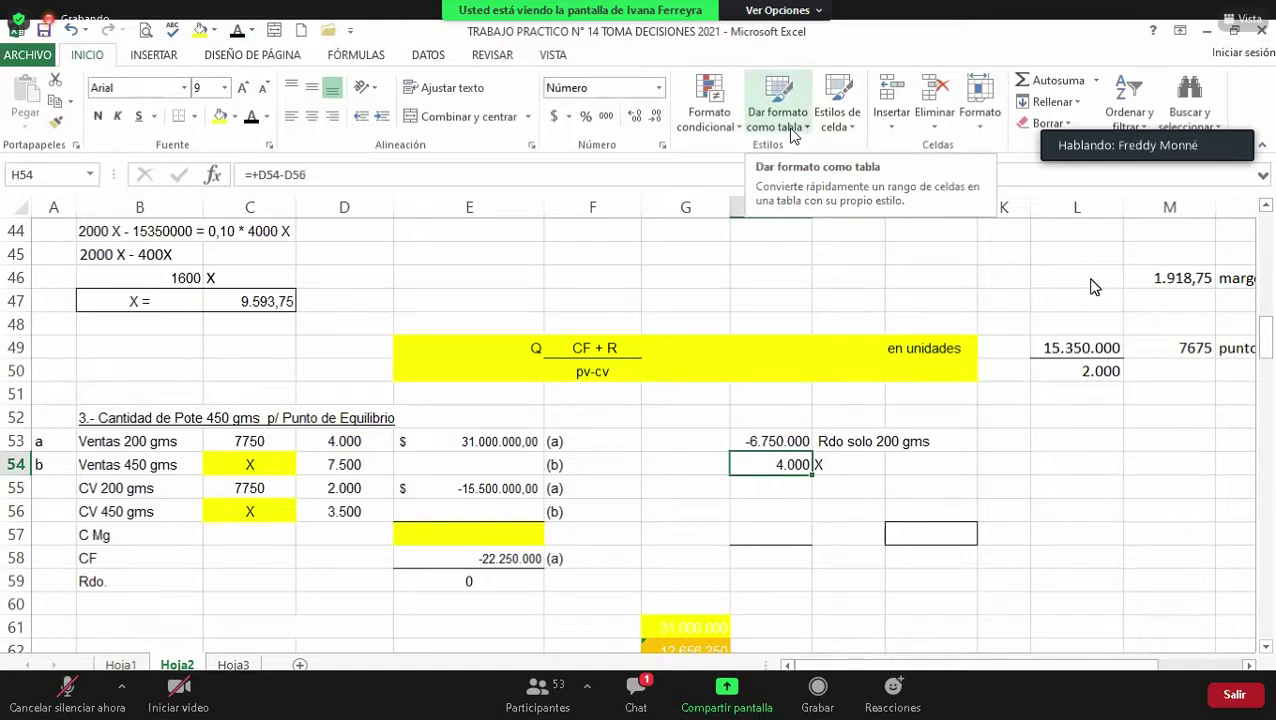
pyautogui.click(918, 505)
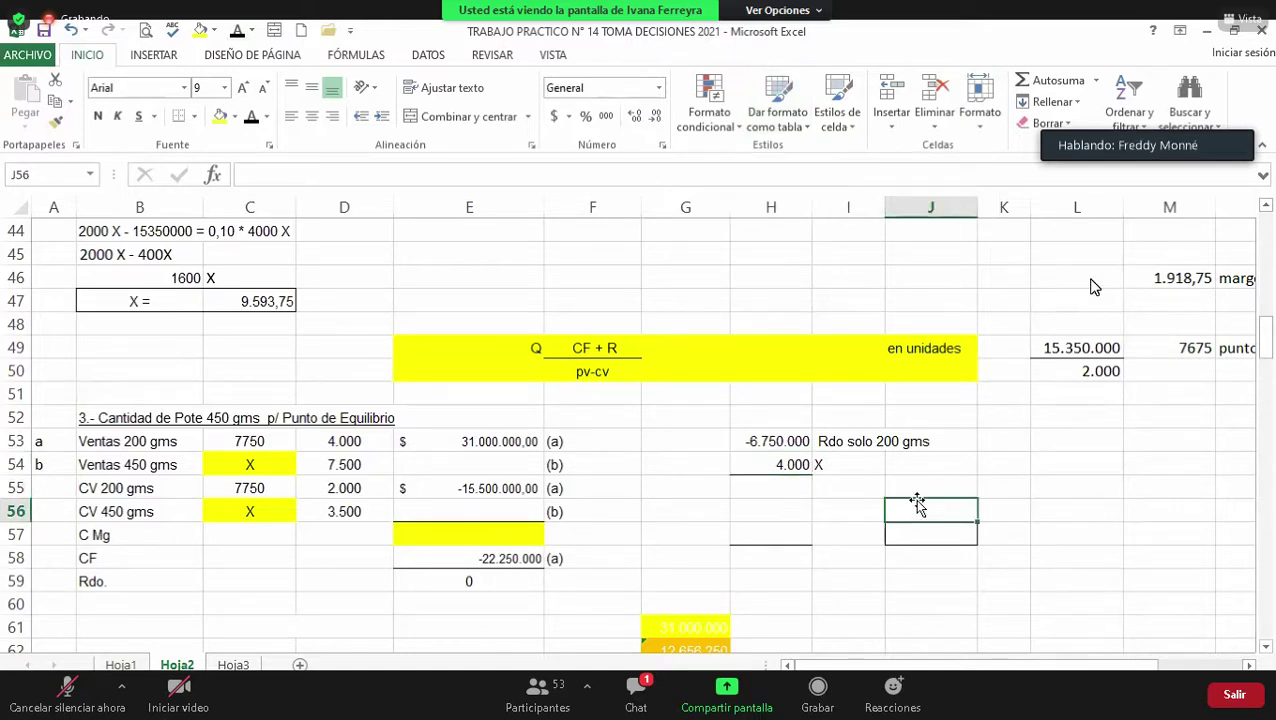
pyautogui.press('Left')
pyautogui.press('Left')
pyautogui.press('Up')
pyautogui.press('Up')
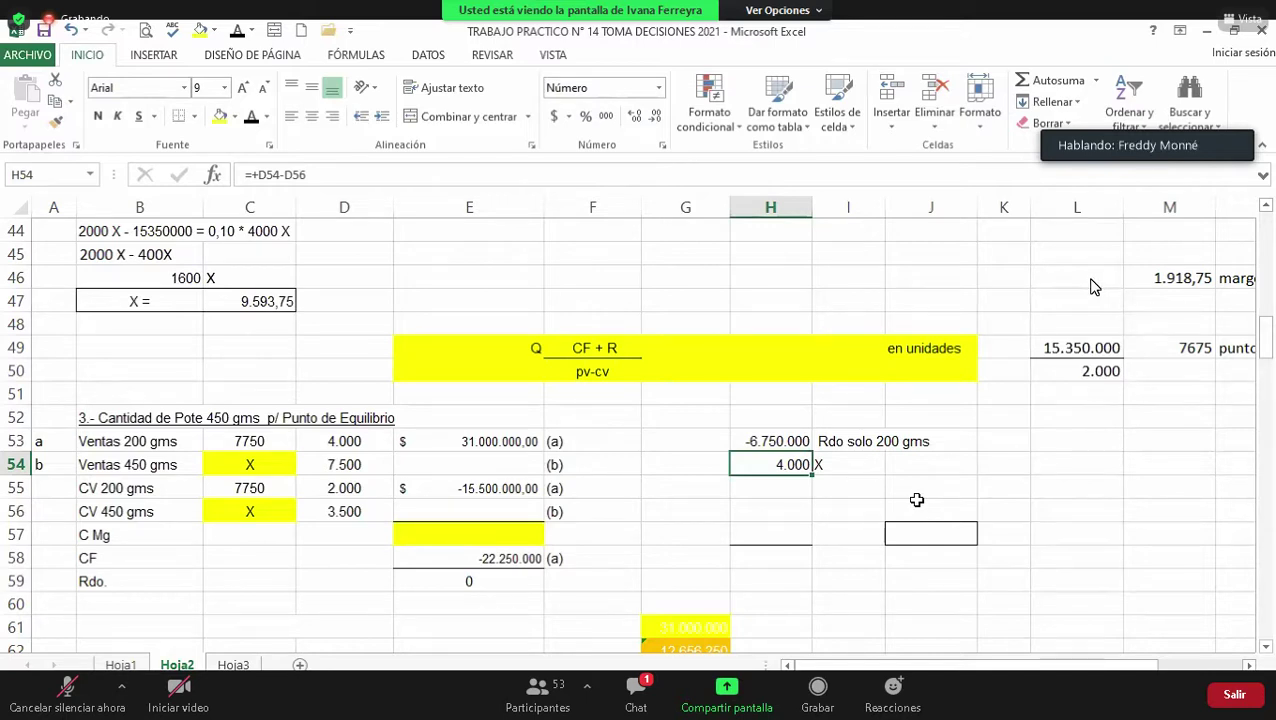
pyautogui.press('Up')
pyautogui.press('Down')
pyautogui.press('F2')
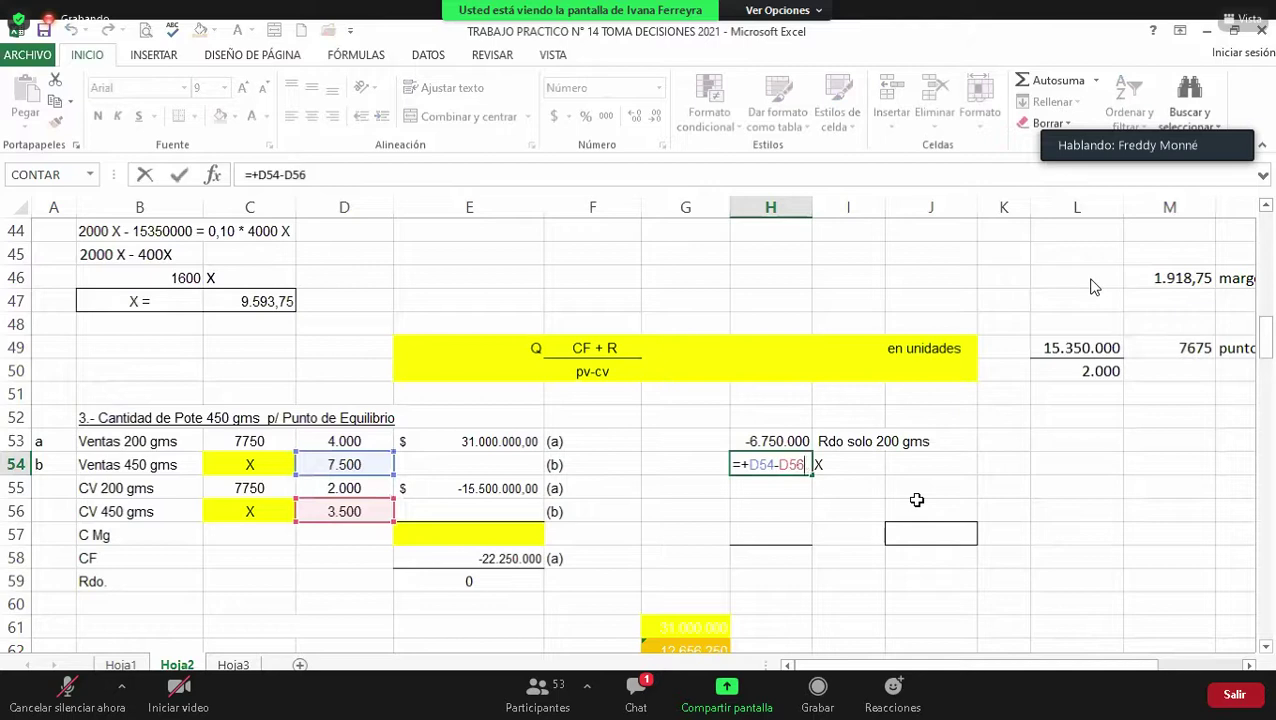
pyautogui.press('Return')
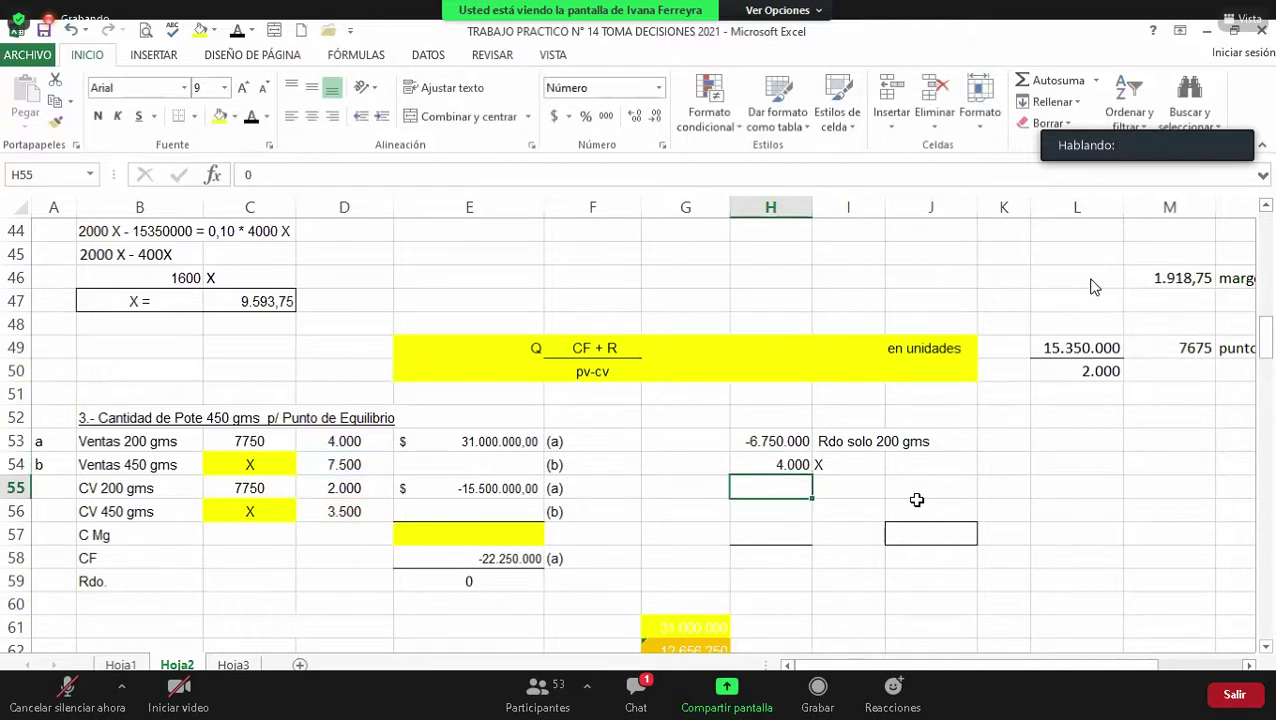
# Step: Enter the label "contrib marg de 200" in J54 beside the unit margin
pyautogui.press('Up')
pyautogui.press('Right')
pyautogui.press('Right')
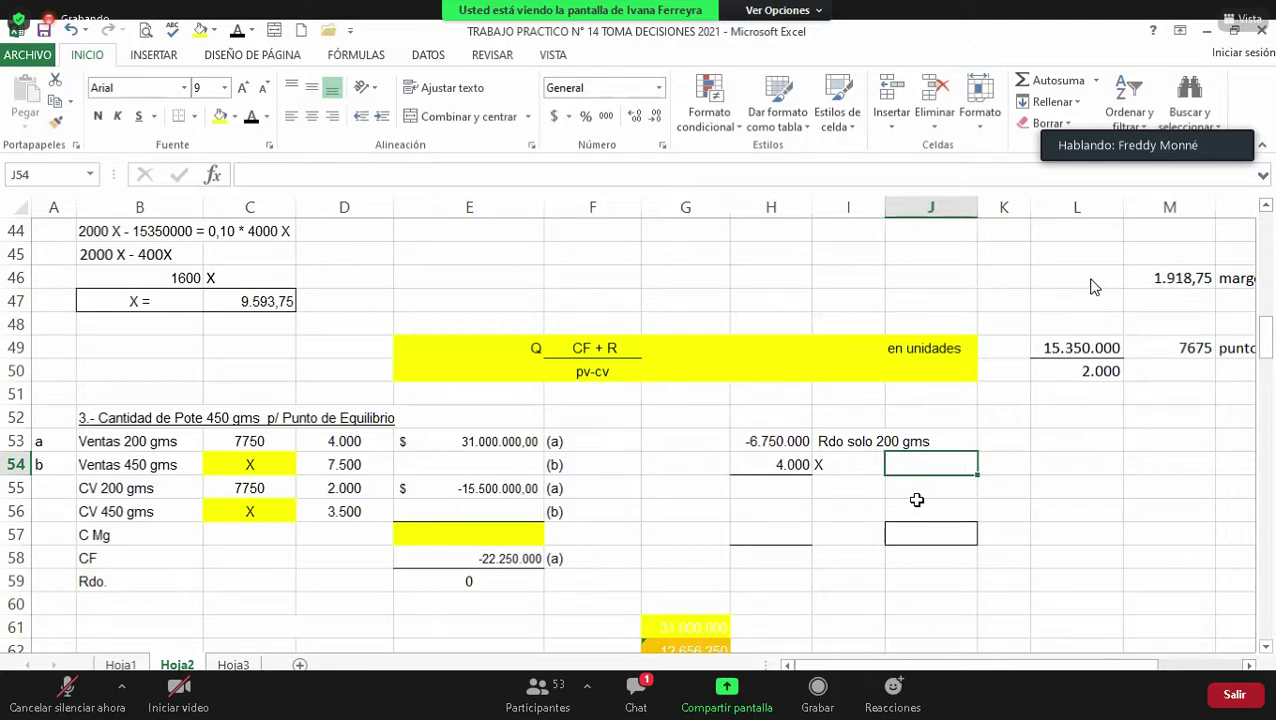
pyautogui.write('cont')
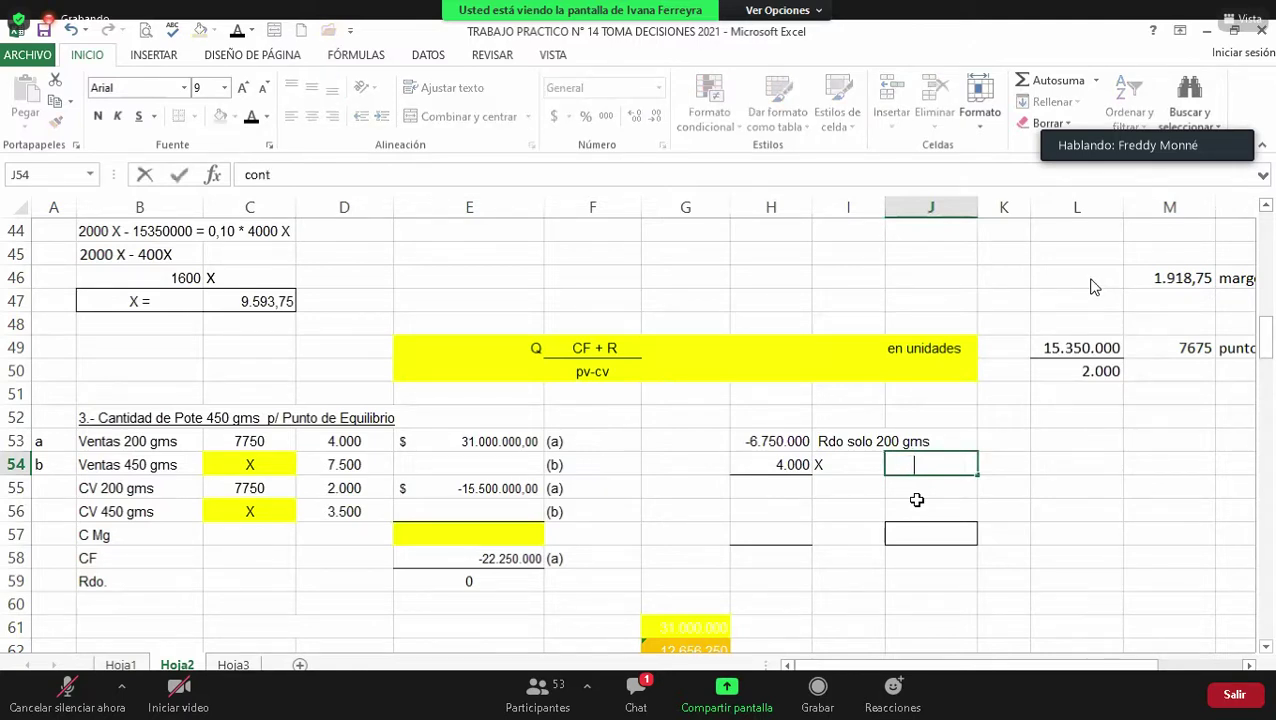
pyautogui.write('rib marg de 200')
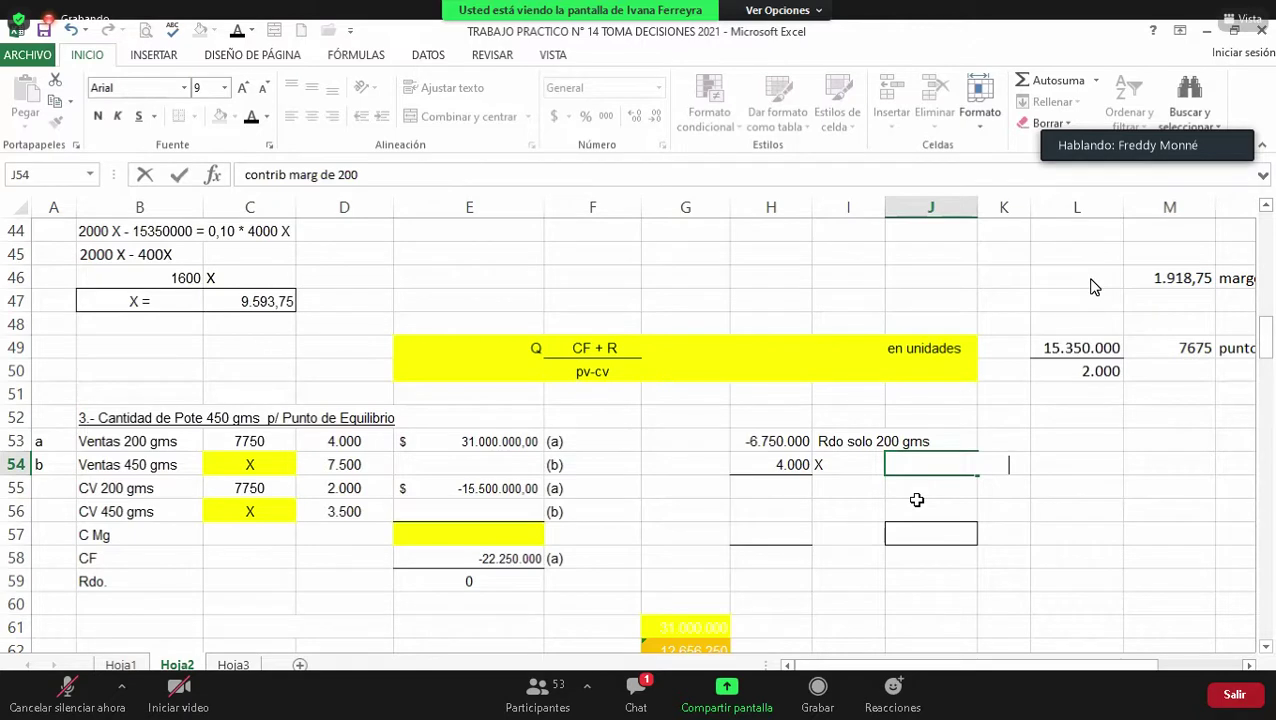
pyautogui.press('Return')
pyautogui.press('Up')
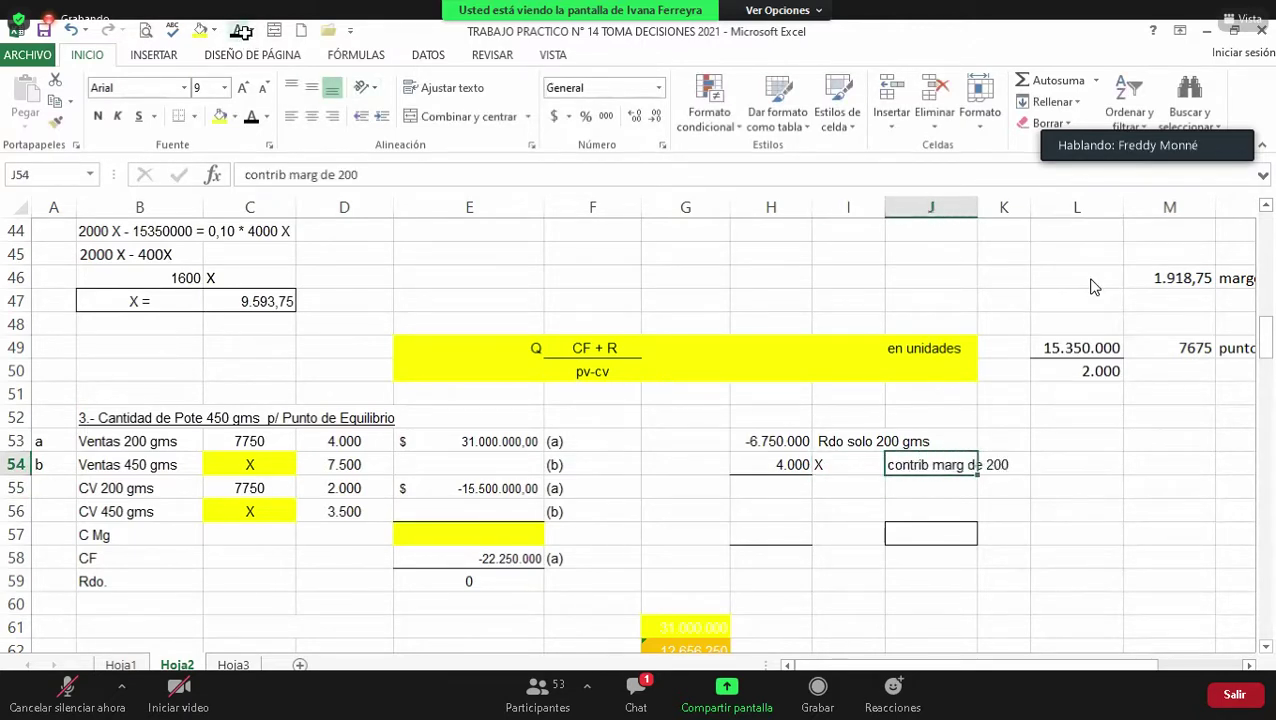
# Step: Check the formula in H54 and correct the label in J54 to "contrib marg de 450"
pyautogui.press('Left')
pyautogui.press('Left')
pyautogui.press('F2')
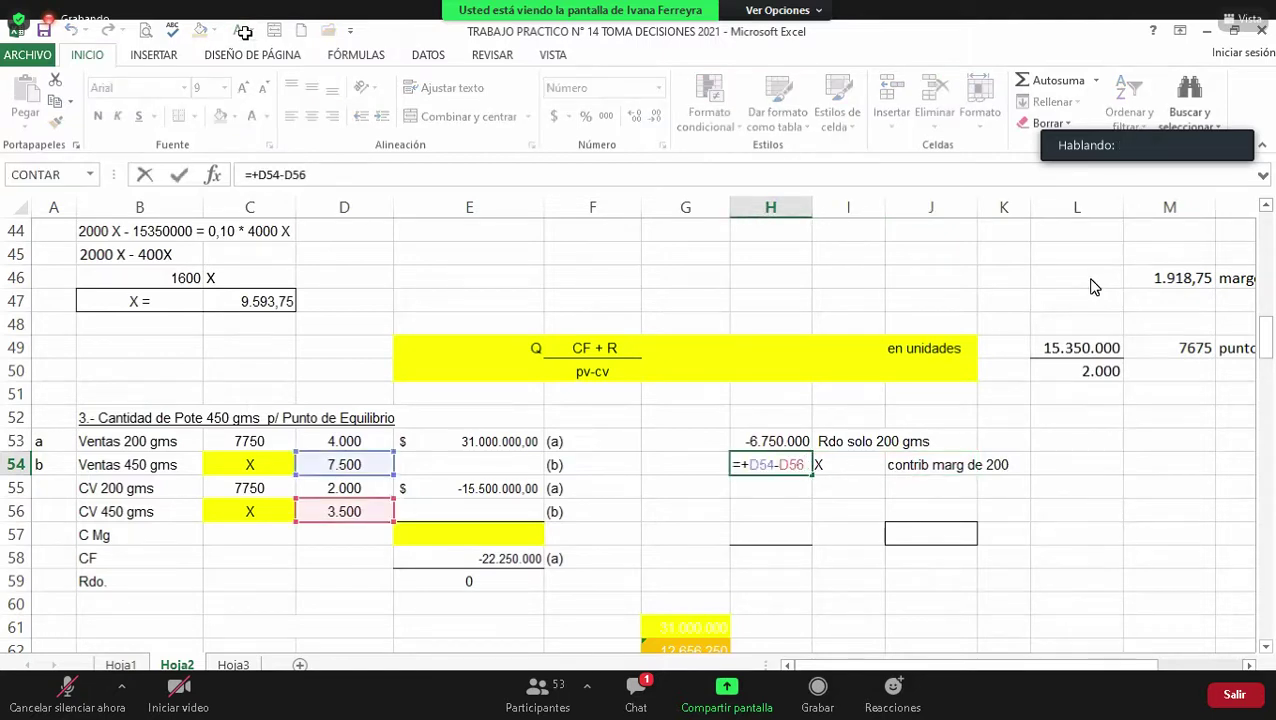
pyautogui.press('Return')
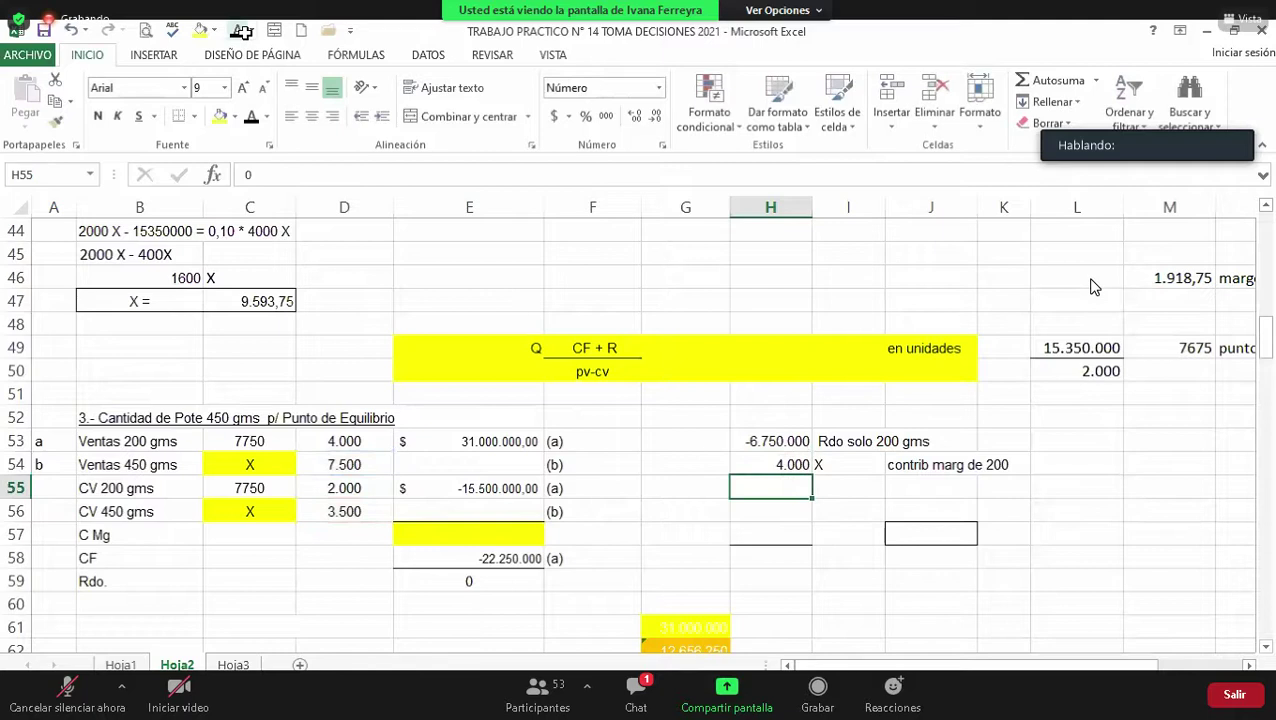
pyautogui.press('Right')
pyautogui.press('Up')
pyautogui.press('Right')
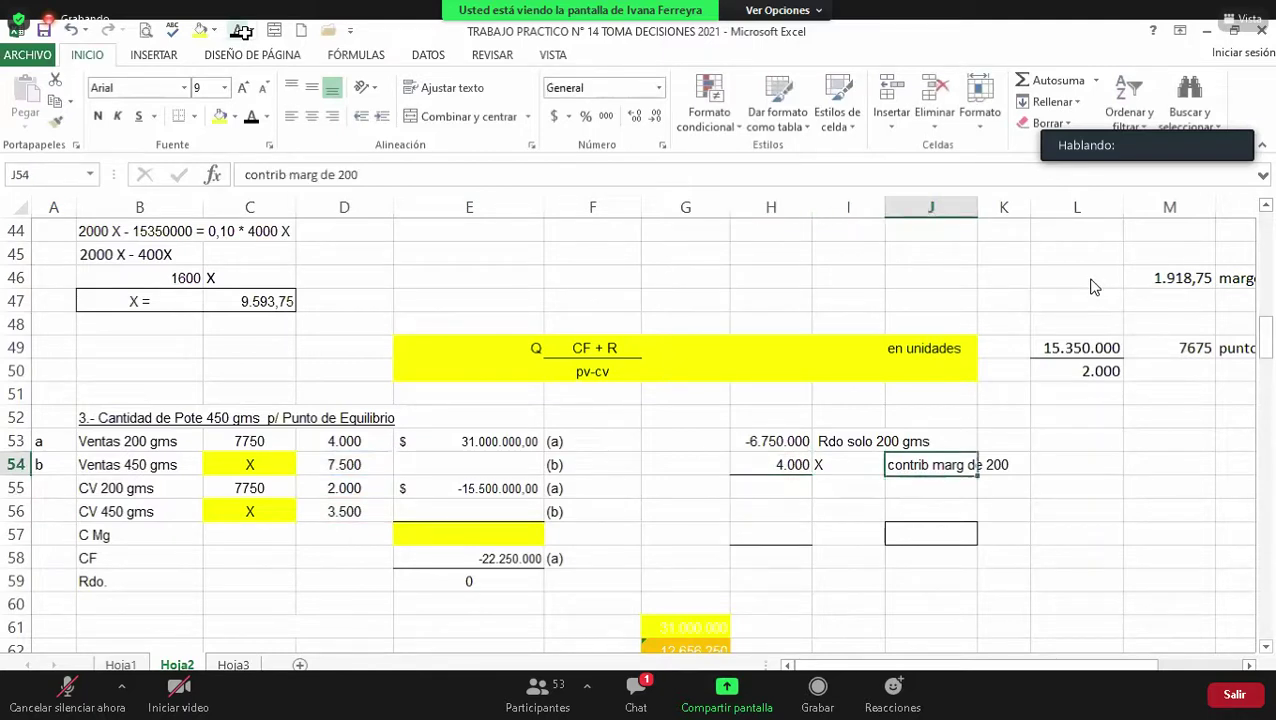
pyautogui.press('F2')
pyautogui.press('Left')
pyautogui.press('Left')
pyautogui.press('Left')
pyautogui.write('45')
pyautogui.press('Delete')
pyautogui.press('Delete')
pyautogui.press('Return')
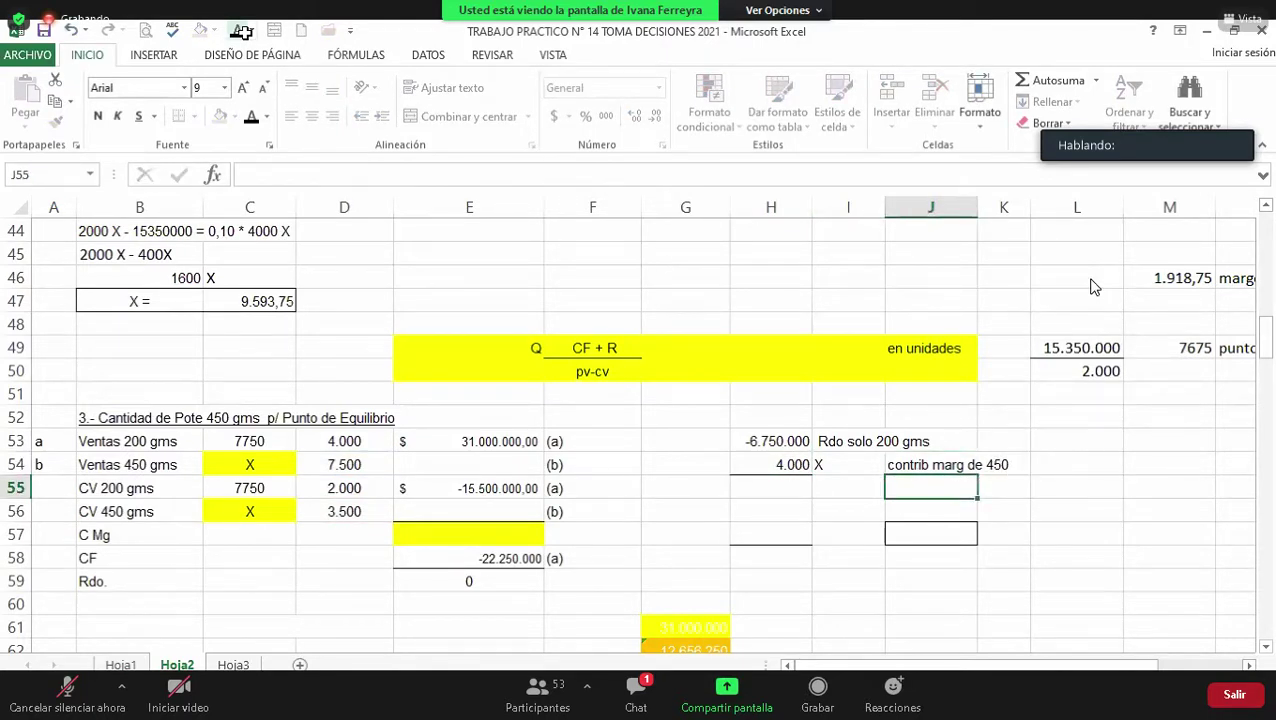
# Step: Reveal the zero total in H55 below the unit margin with black font
pyautogui.press('Left')
pyautogui.press('Left')
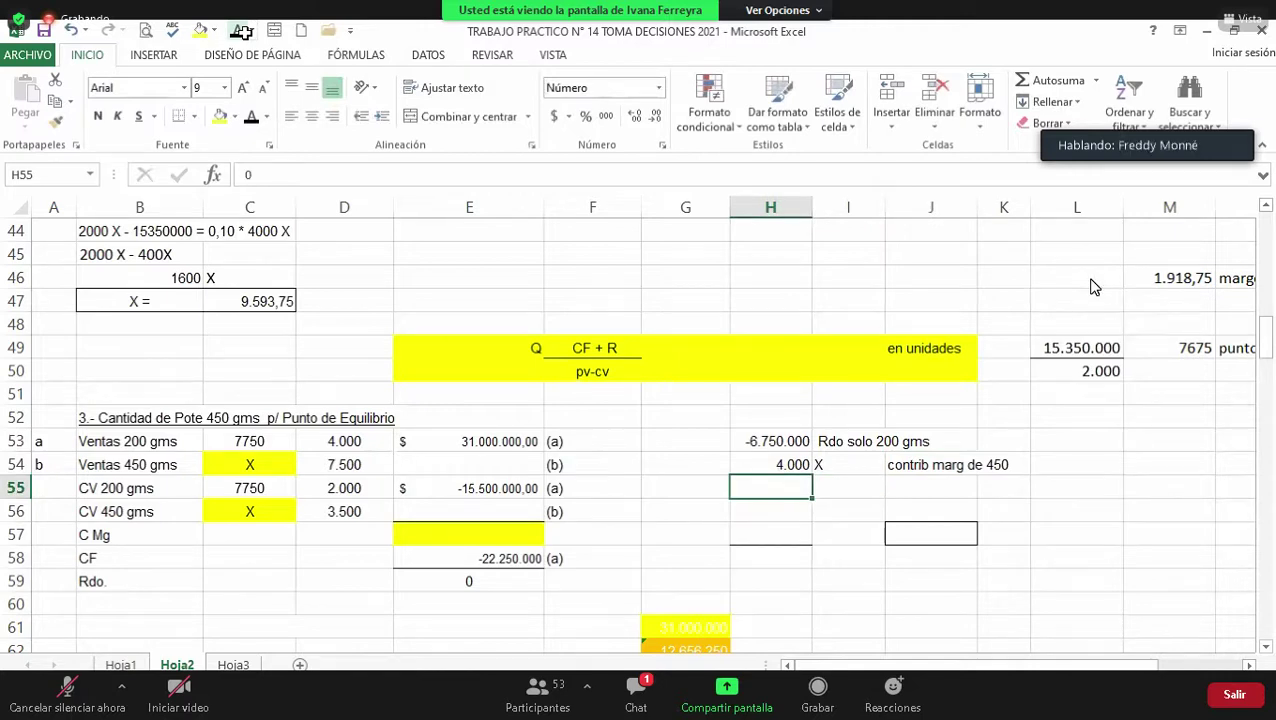
pyautogui.press('Down')
pyautogui.press('Down')
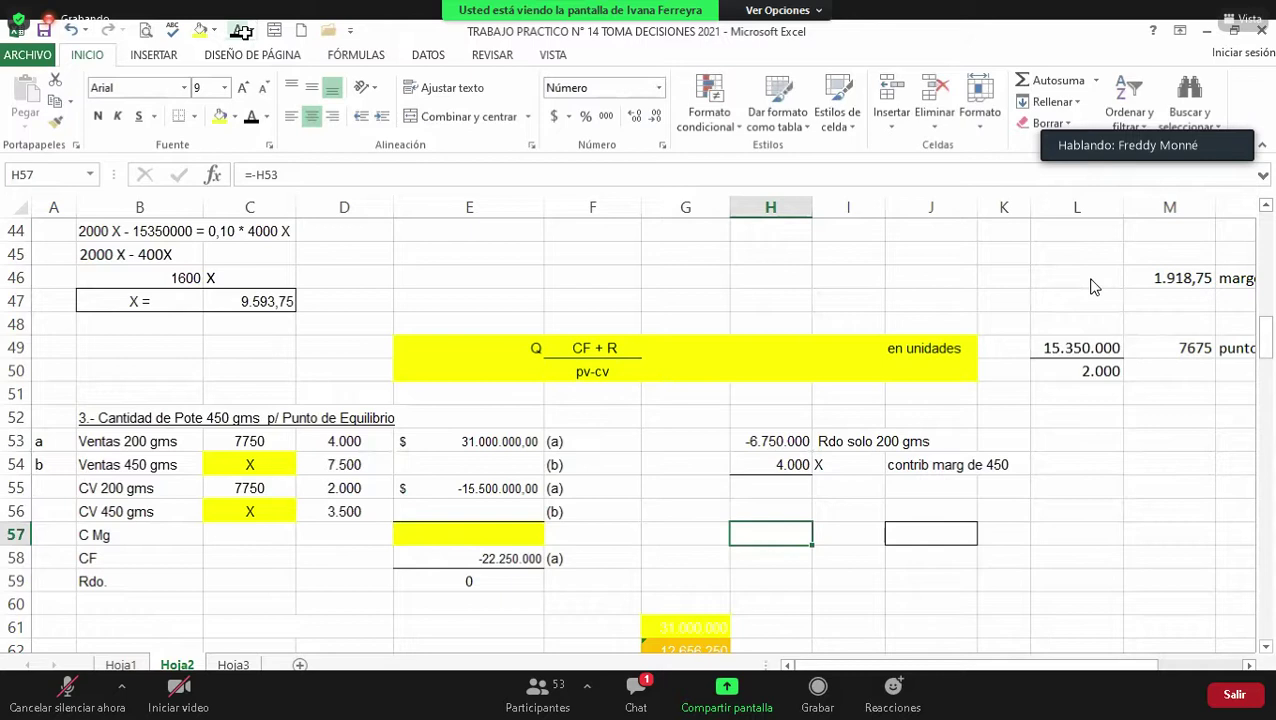
pyautogui.press('Up')
pyautogui.press('Up')
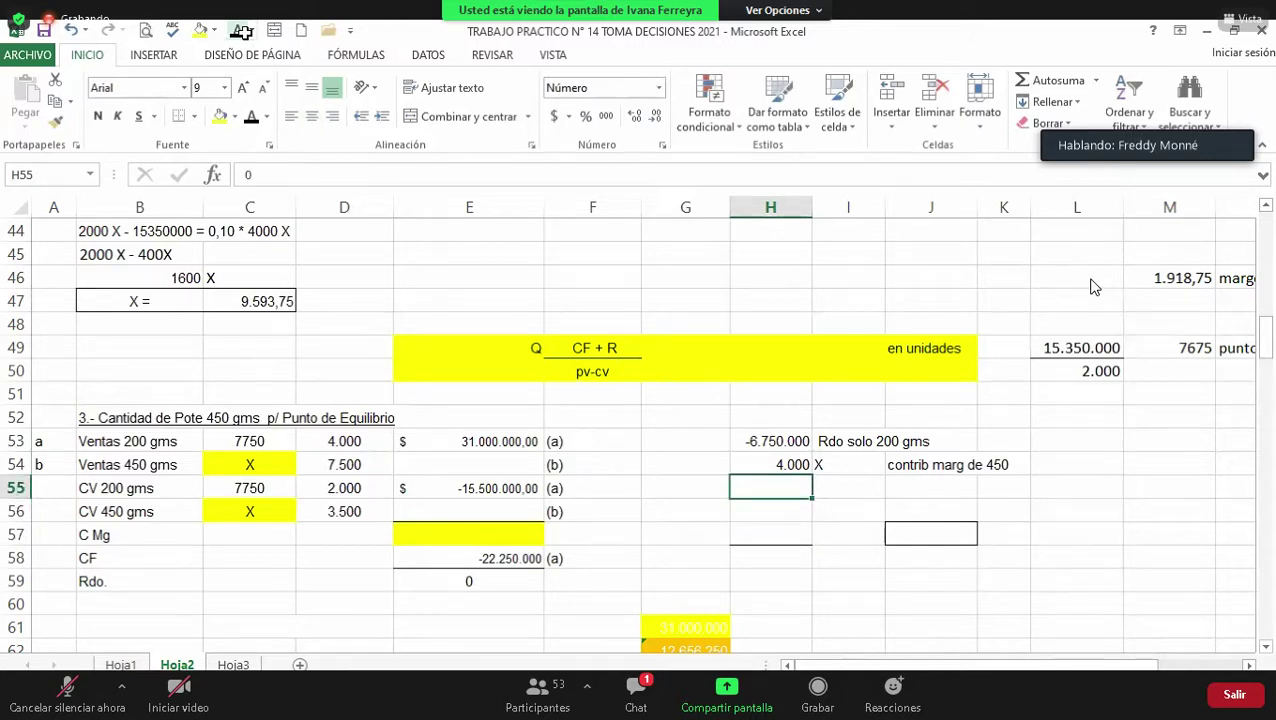
pyautogui.click(241, 33)
pyautogui.press('Up')
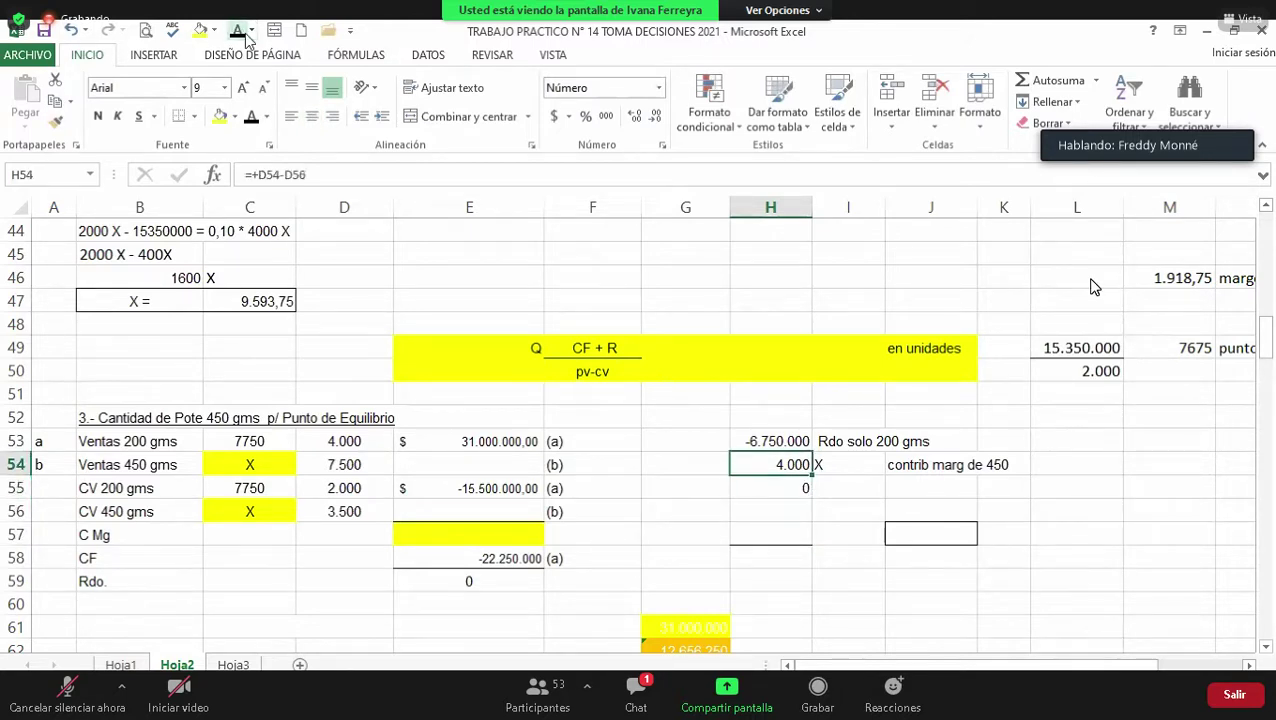
pyautogui.press('Down')
# Step: Enter the label "sumatoria" in G55 beside the zero total
pyautogui.press('Left')
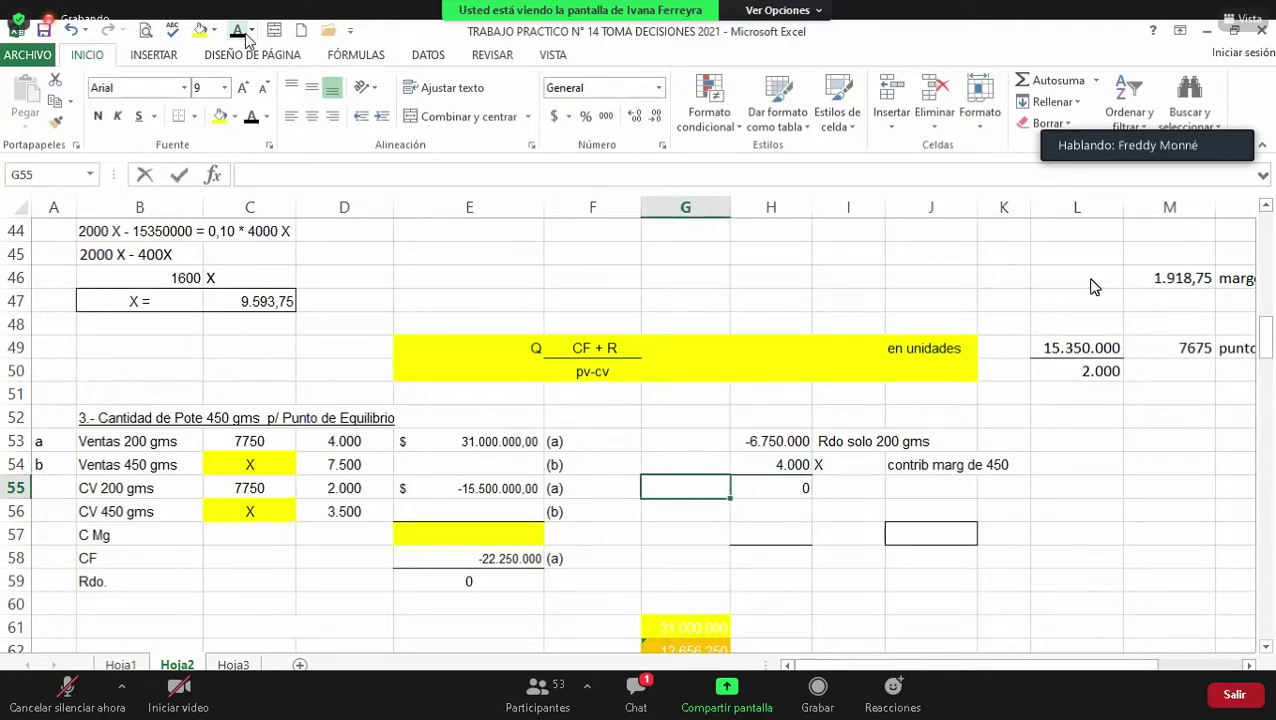
pyautogui.write('sumatori')
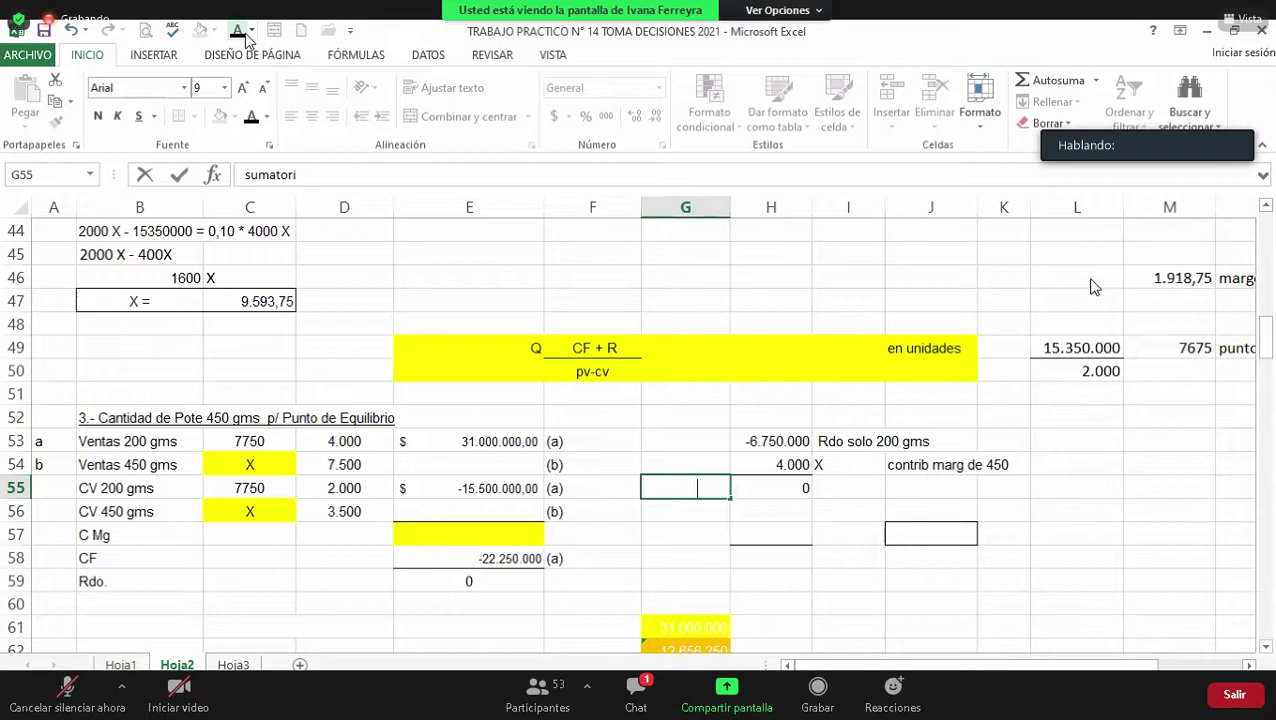
pyautogui.press('Escape')
# Step: Reveal the "X =" label in G57 and its fraction in H57:H58 with black font
pyautogui.press('Right')
pyautogui.press('Down')
pyautogui.press('Down')
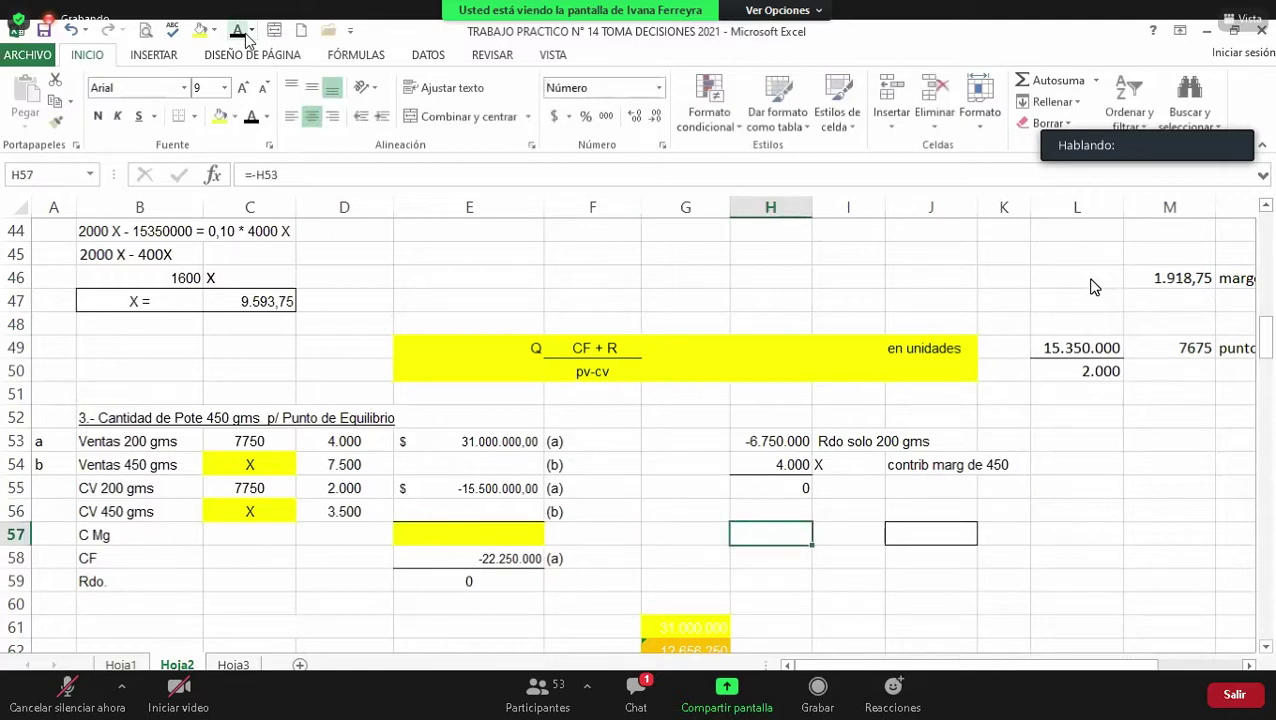
pyautogui.click(238, 31)
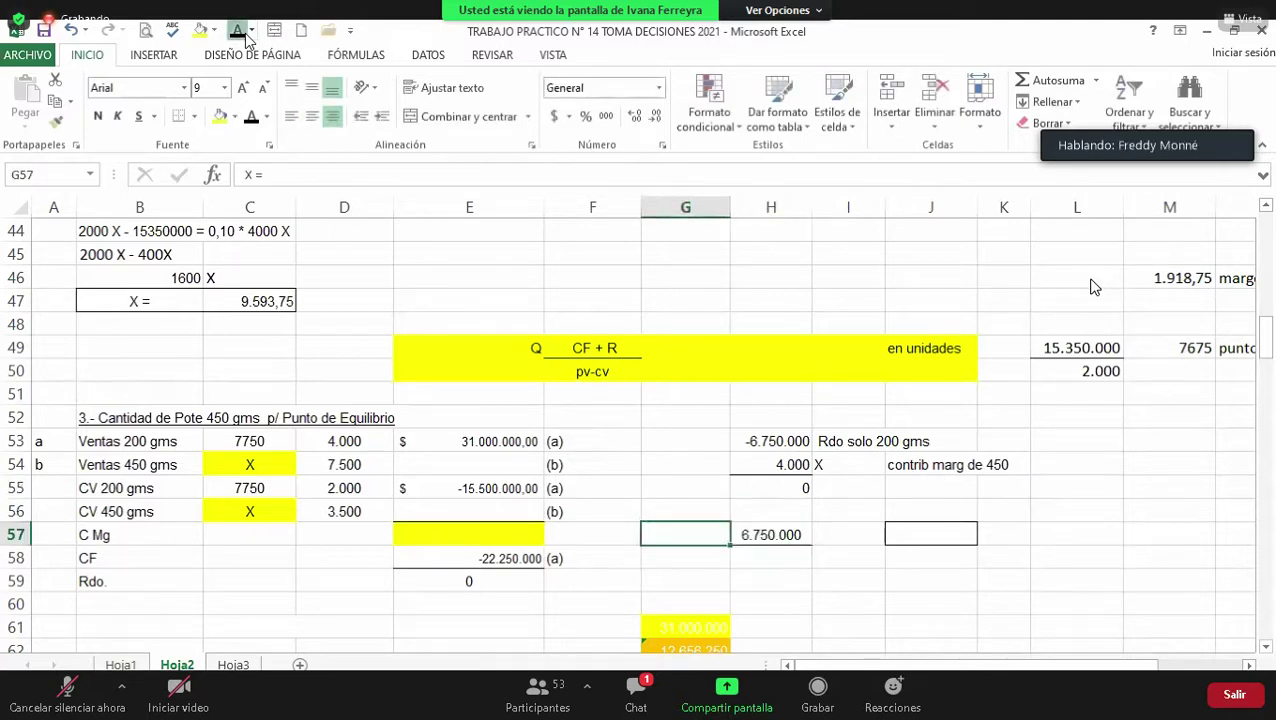
pyautogui.press('Down')
pyautogui.click(240, 31)
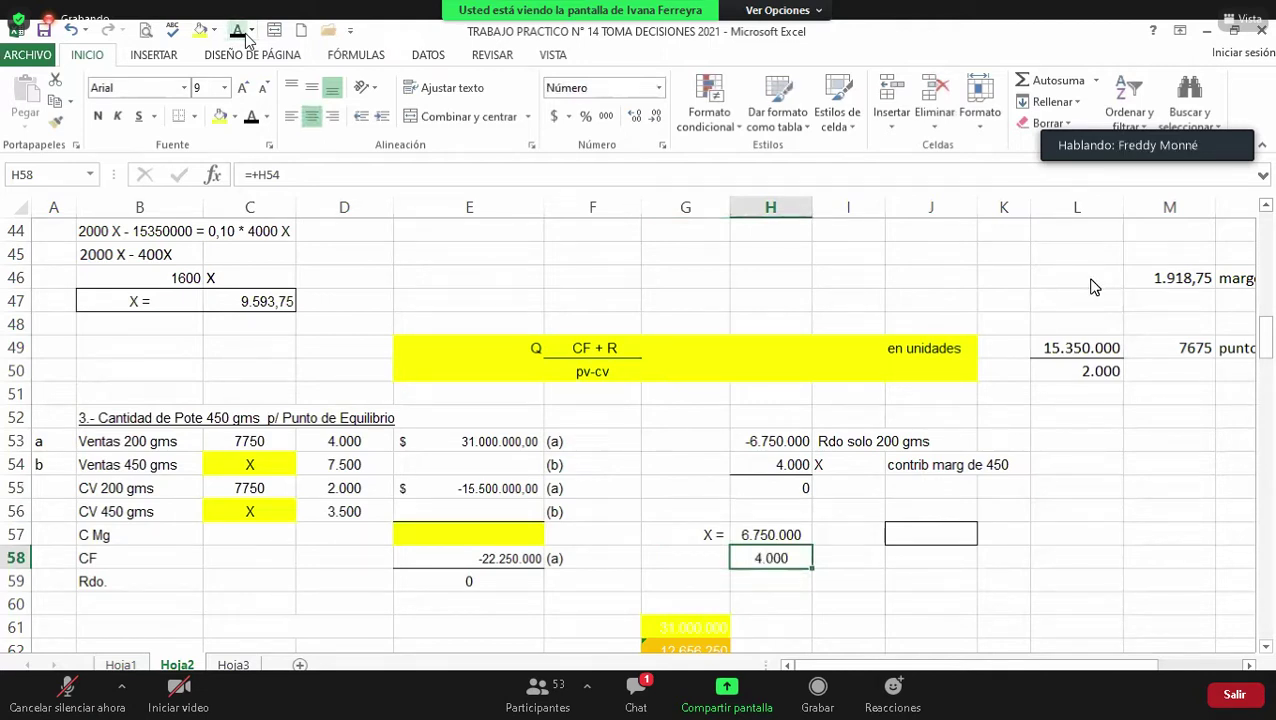
# Step: Reveal the resulting quantity of 450 g pots in the boxed cell J57 with black font
pyautogui.press('Right')
pyautogui.press('Up')
pyautogui.press('Right')
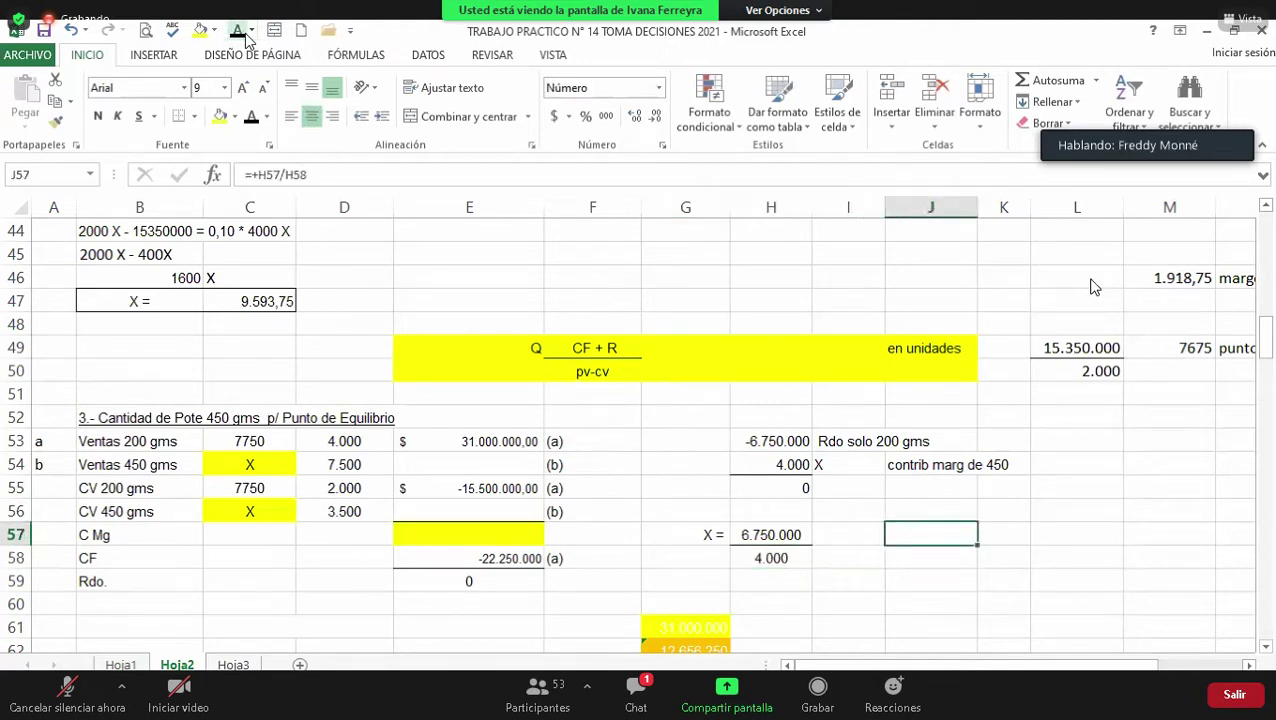
pyautogui.click(246, 34)
# Step: Reveal the "sumatoria" label in G55 with black font
pyautogui.press('Left')
pyautogui.press('Left')
pyautogui.press('Left')
pyautogui.press('Up')
pyautogui.press('Up')
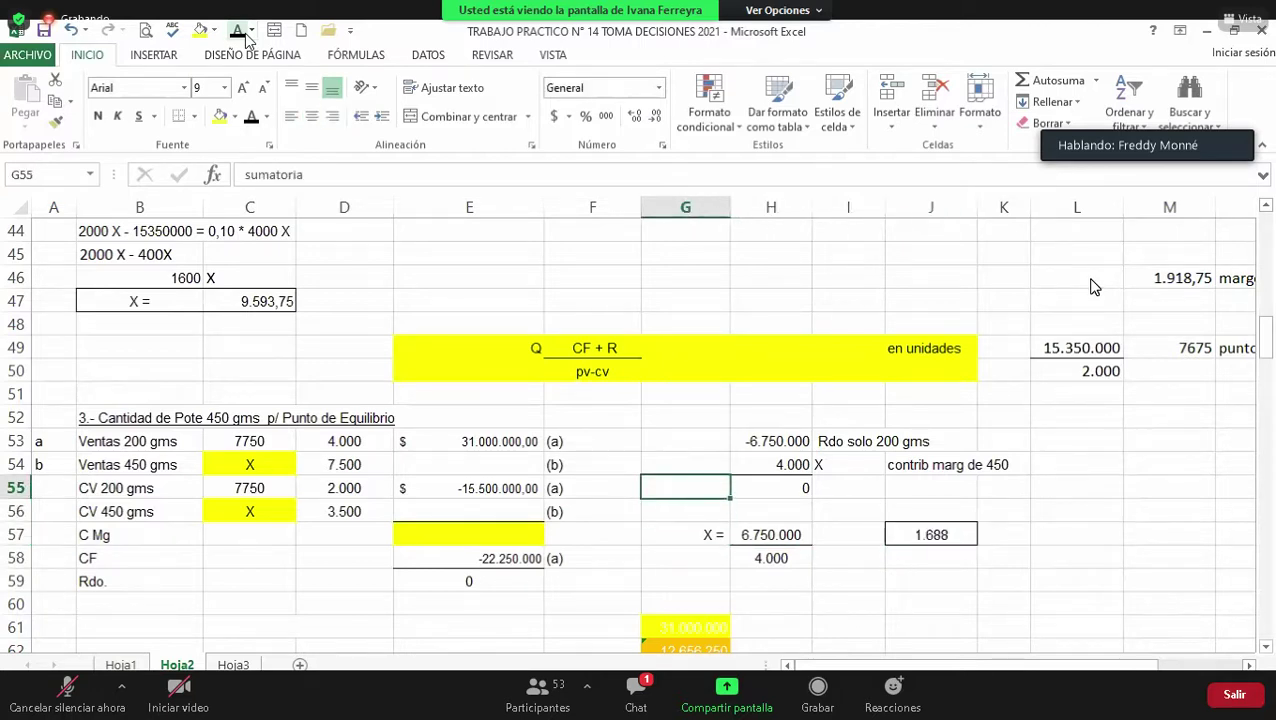
pyautogui.click(246, 34)
pyautogui.press('Right')
pyautogui.press('Left')
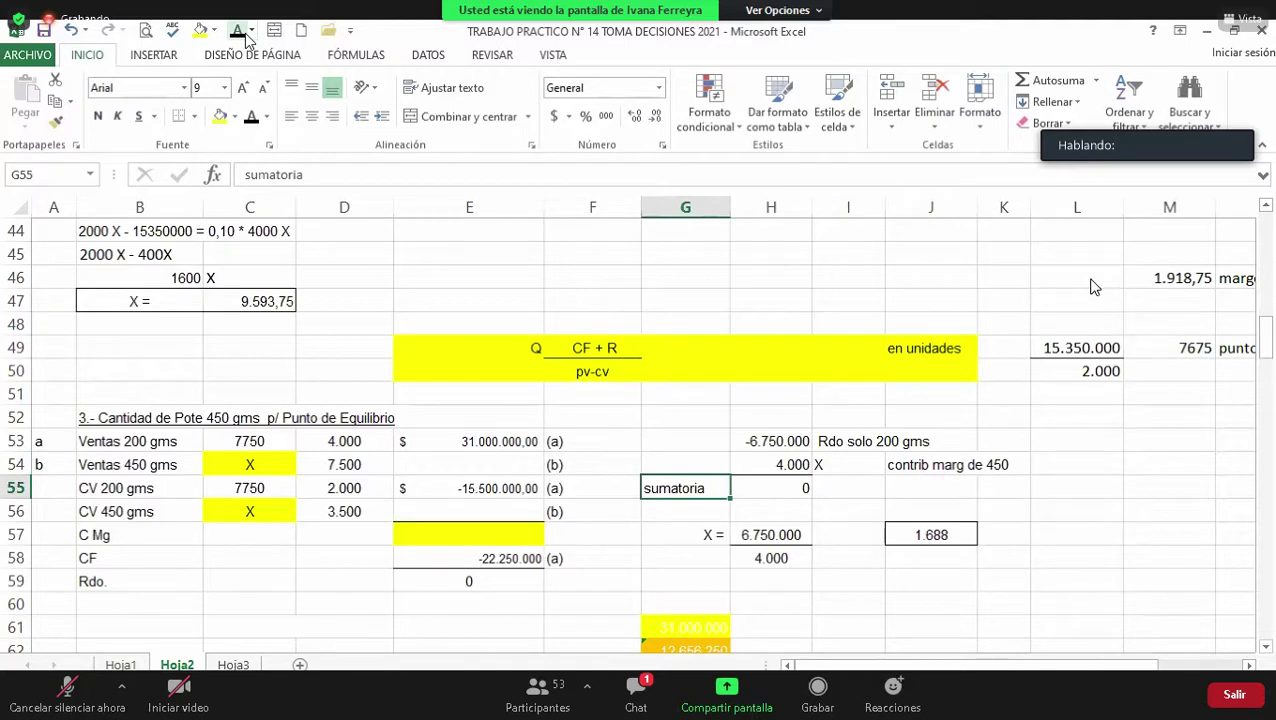
# Step: Outline the "sumatoria" label and its zero total in G55:H55 with outside borders
pyautogui.hotkey('shift', 'Right')
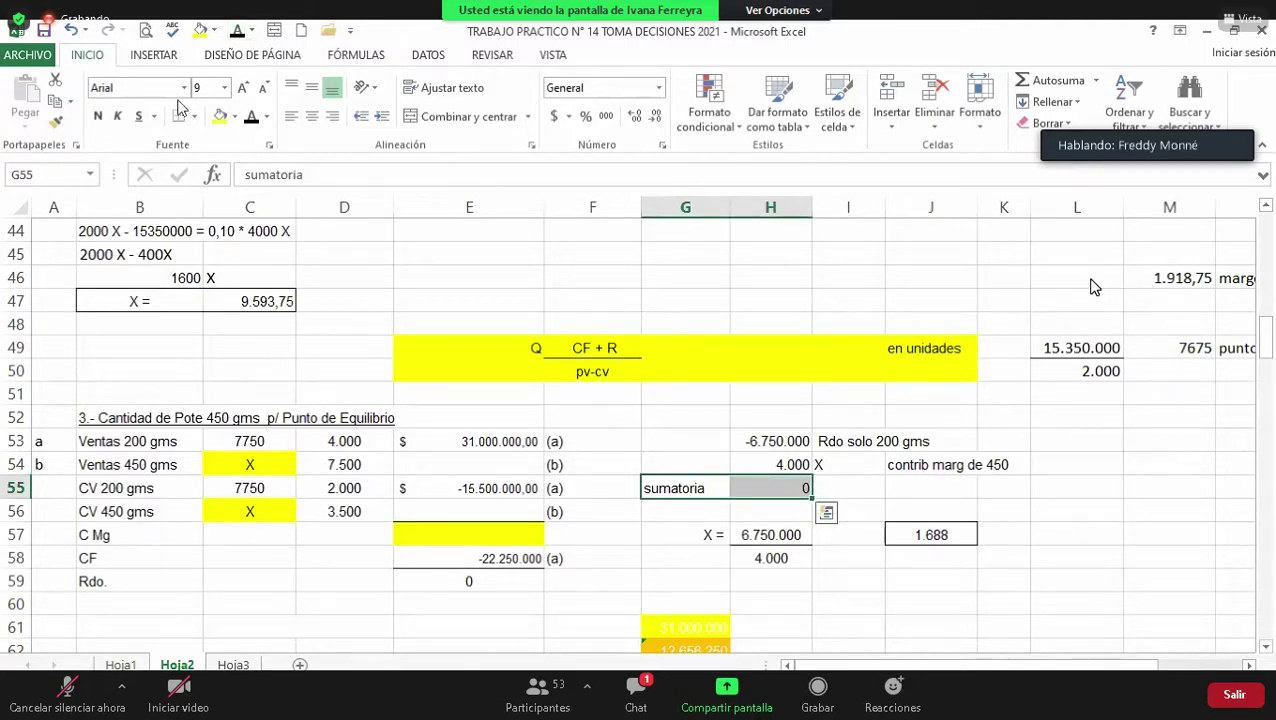
pyautogui.scroll(-1, 185, 108)
pyautogui.click(88, 55)
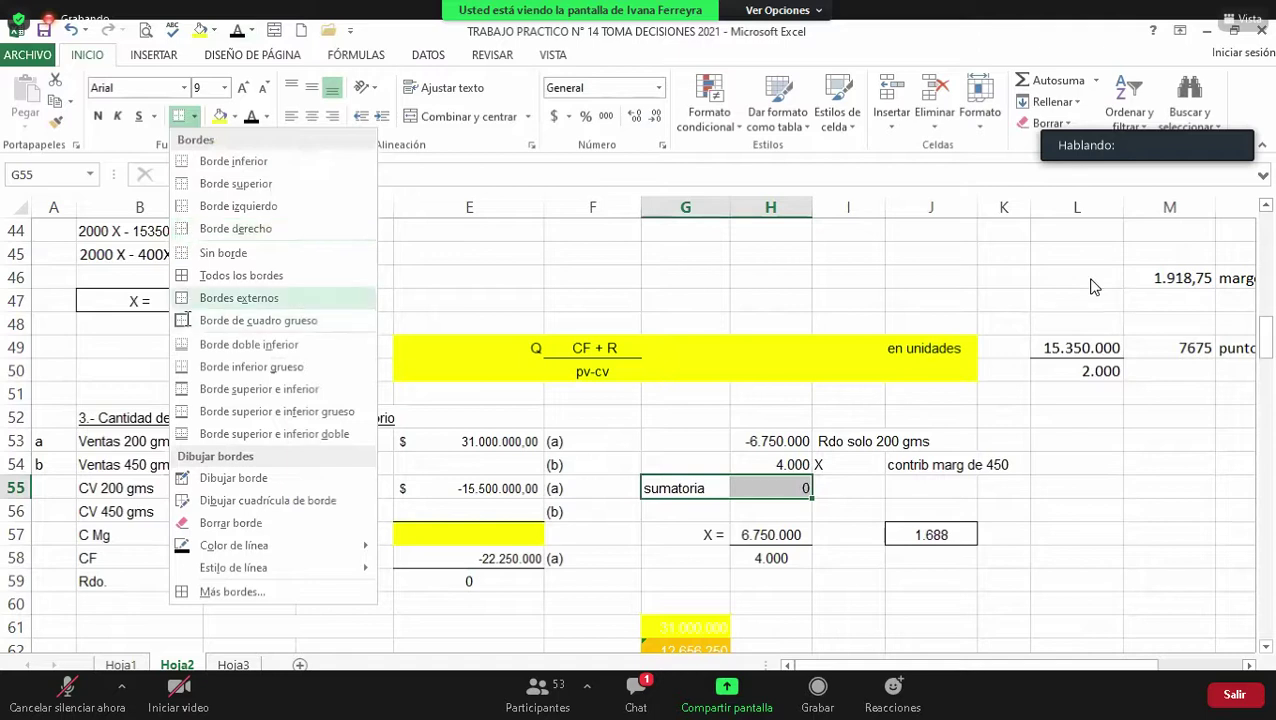
pyautogui.click(190, 298)
# Step: Locate the hidden verification labels in column E below the break-even calculation, down to row 64
pyautogui.press('Right')
pyautogui.press('Down')
pyautogui.press('Down')
pyautogui.press('Down')
pyautogui.press('Down')
pyautogui.press('Down')
pyautogui.press('Down')
pyautogui.press('Down')
pyautogui.press('Down')
pyautogui.press('Down')
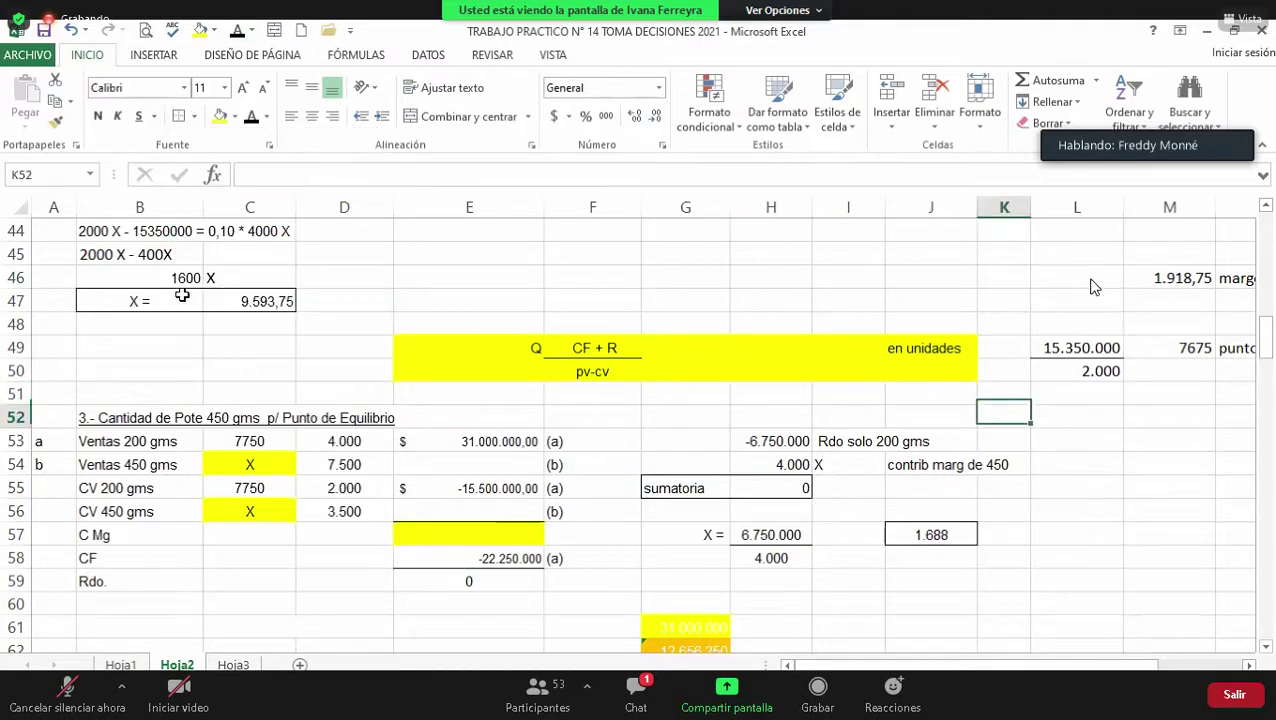
pyautogui.press('Left')
pyautogui.press('Left')
pyautogui.press('Left')
pyautogui.press('Left')
pyautogui.press('Left')
pyautogui.press('Left')
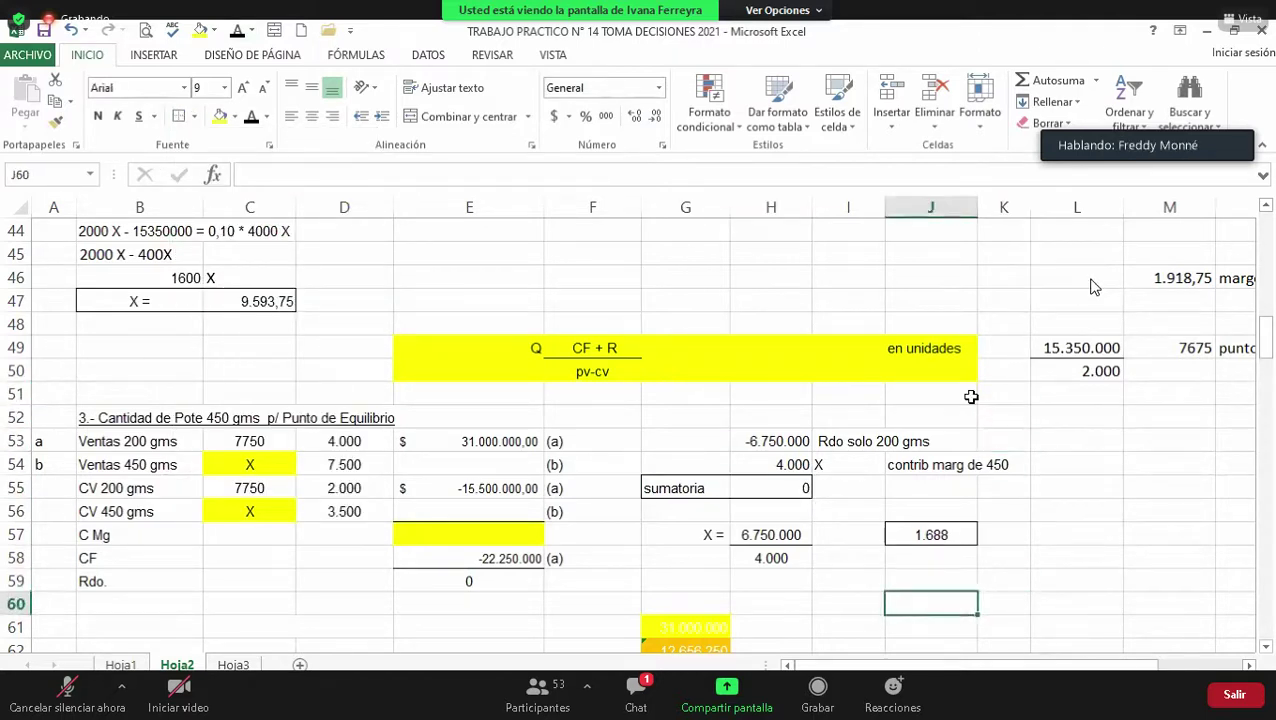
pyautogui.press('Down')
pyautogui.press('Down')
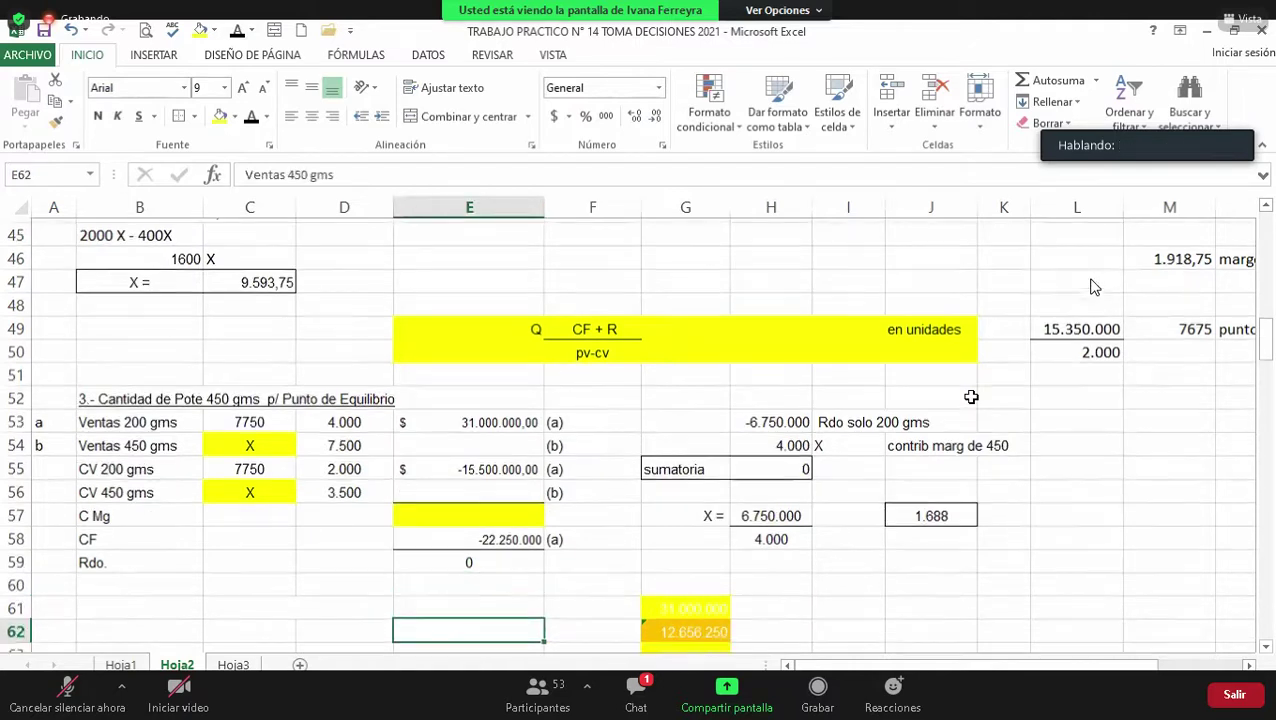
pyautogui.press('Down')
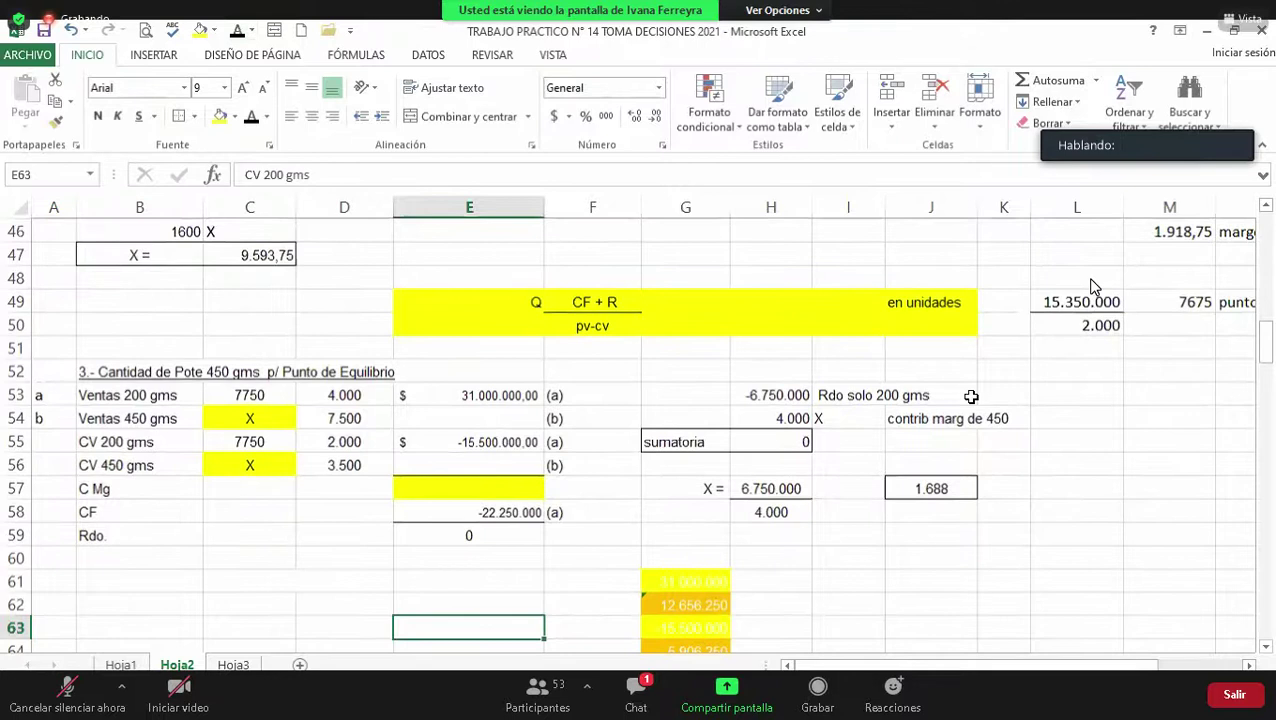
pyautogui.press('Down')
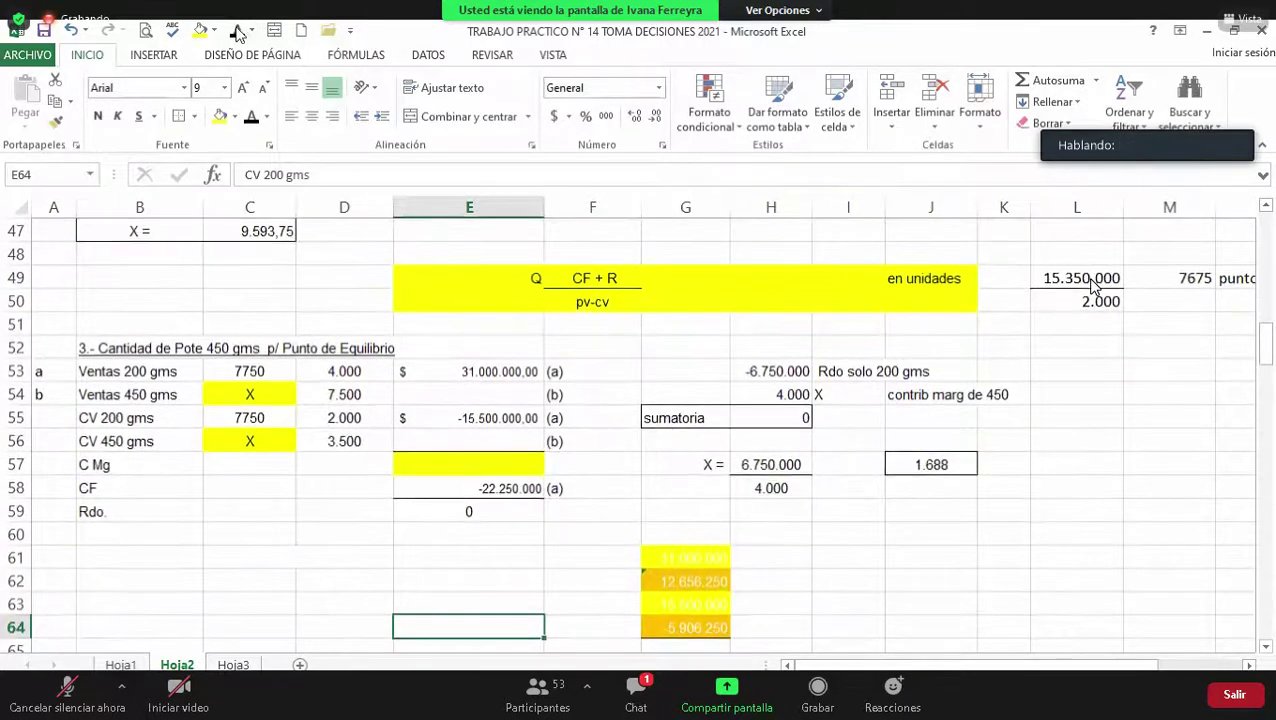
# Step: Reveal the "Comprobación:" heading in C61 and the "Ventas 200 gms" label and amount in E61 and G61 with black font
pyautogui.press('Up')
pyautogui.press('Up')
pyautogui.press('Left')
pyautogui.press('Left')
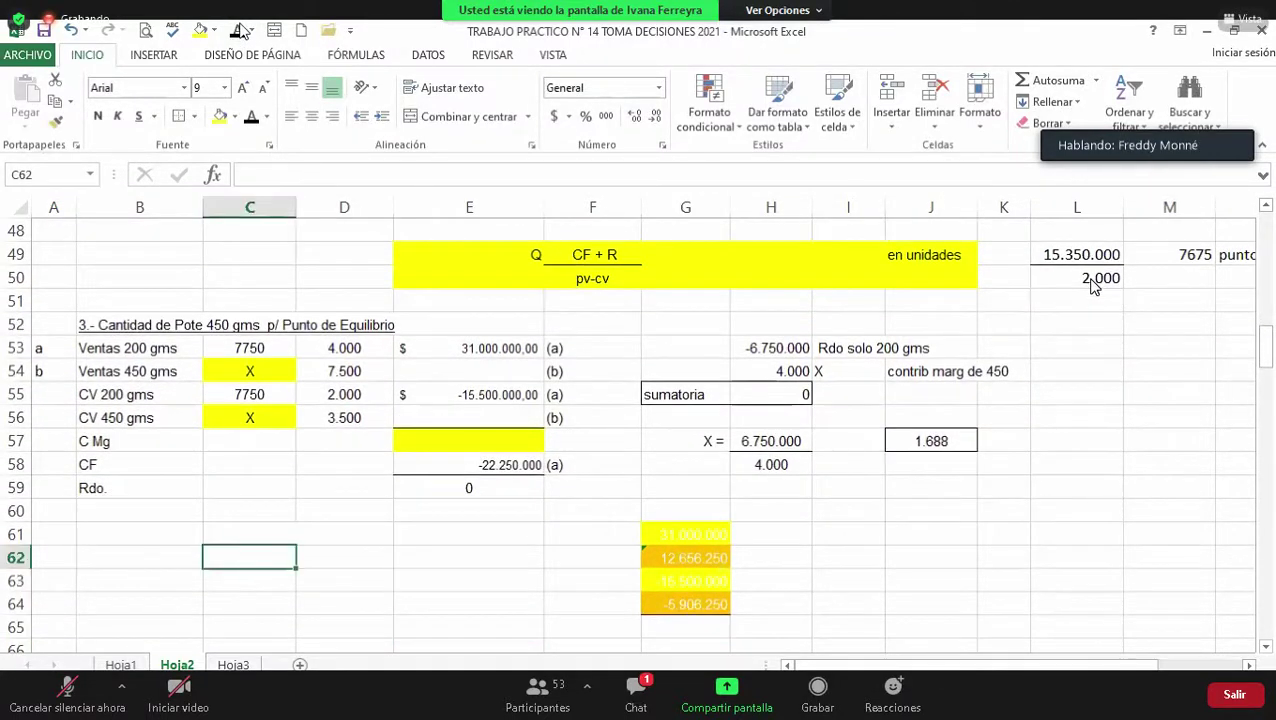
pyautogui.press('Up')
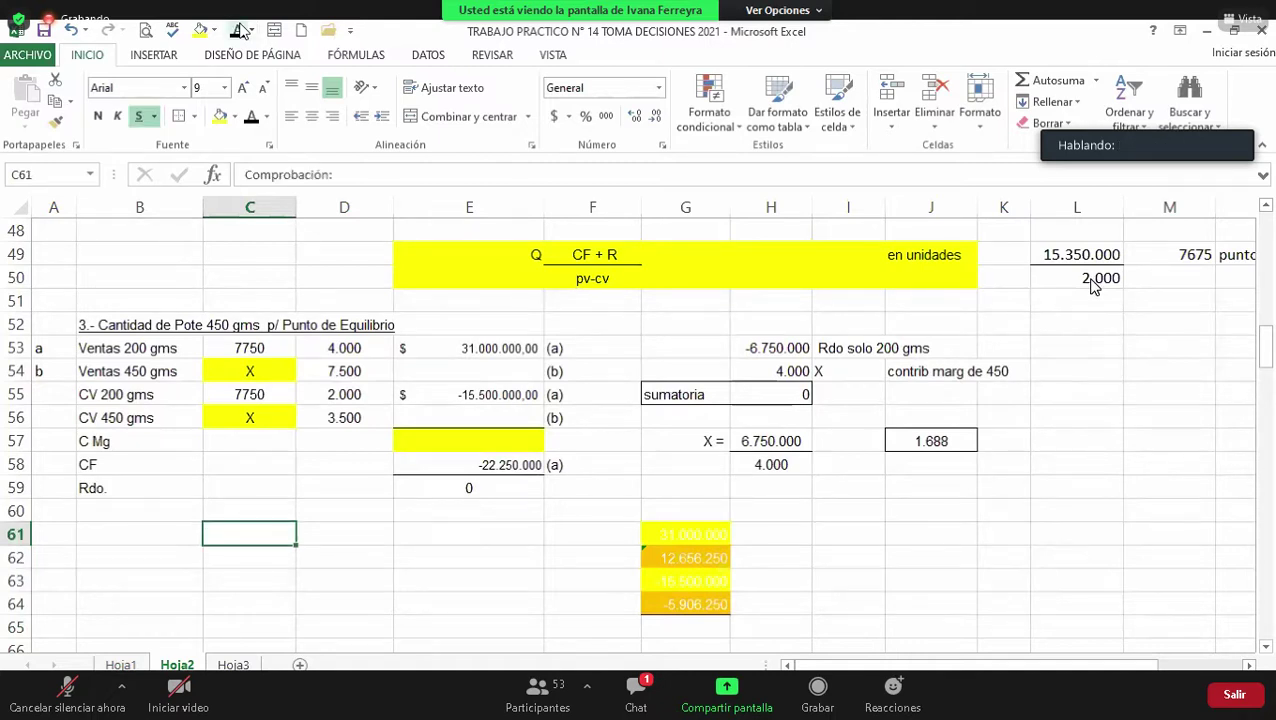
pyautogui.press('Right')
pyautogui.write('Ventas 200 gms')
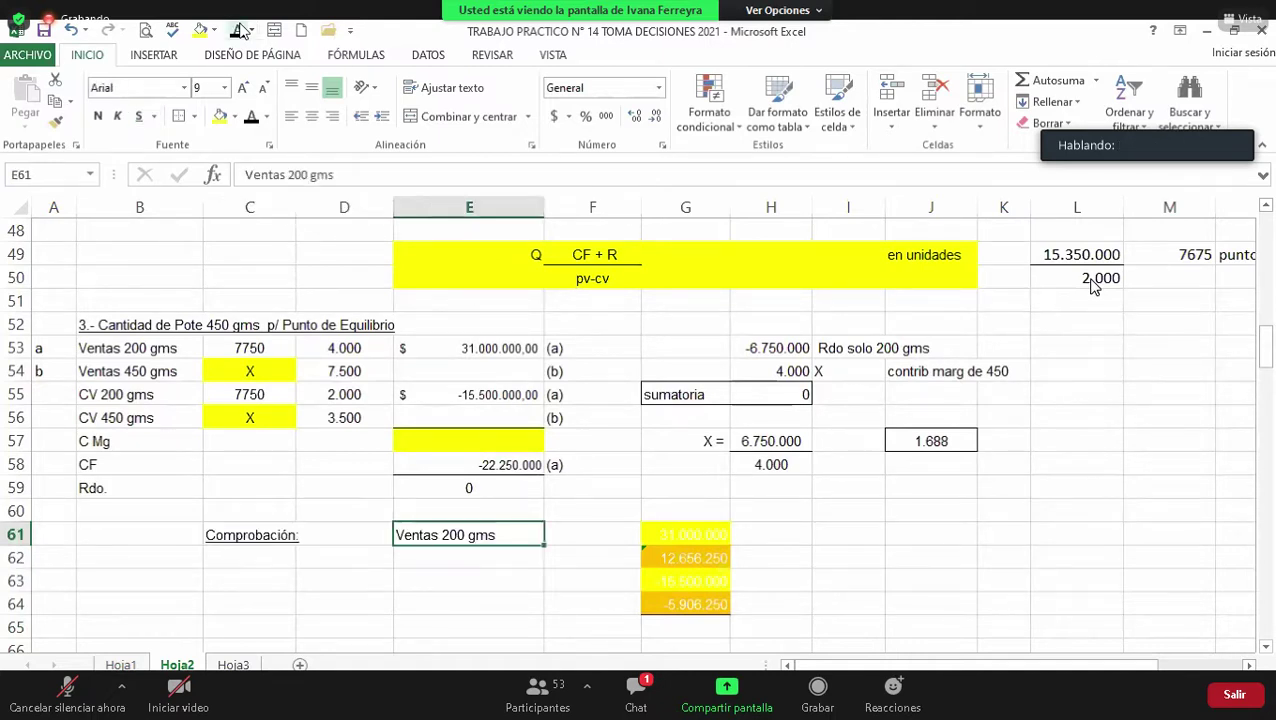
pyautogui.press('Tab')
pyautogui.press('Tab')
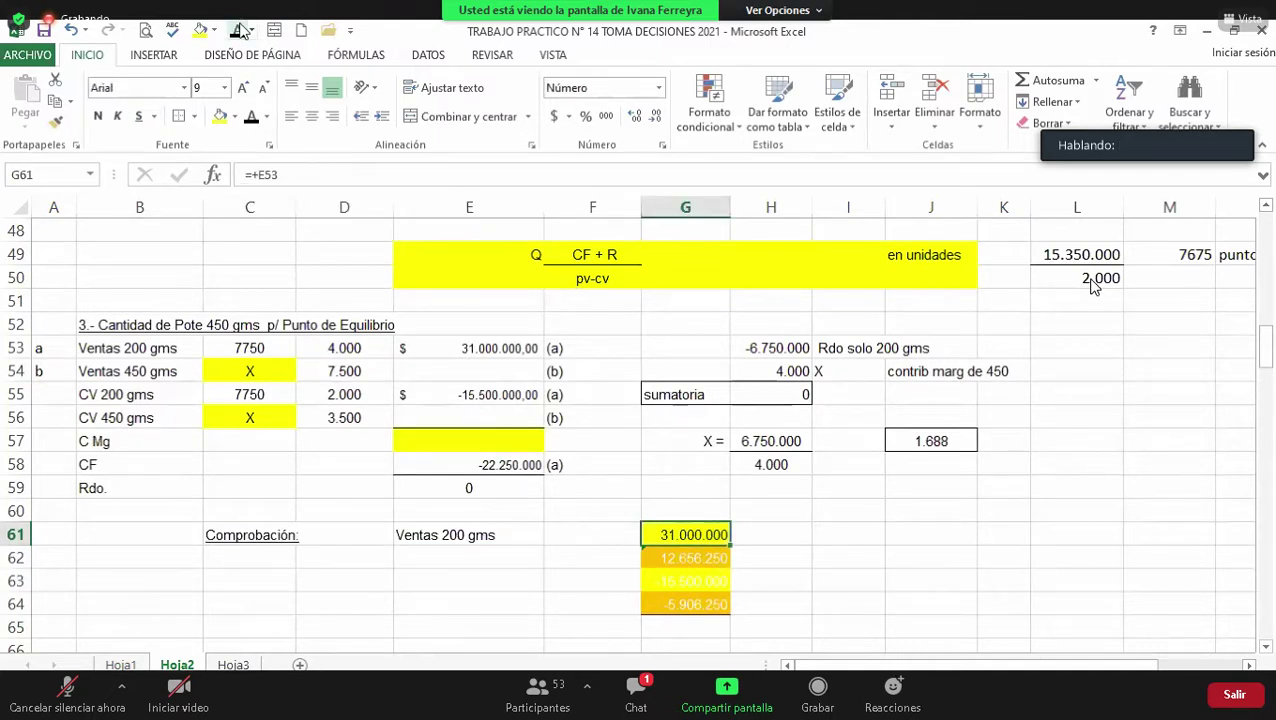
# Step: Review the original 200 g pot amounts in column E, up to the variable cost in E55
pyautogui.press('Left')
pyautogui.press('Left')
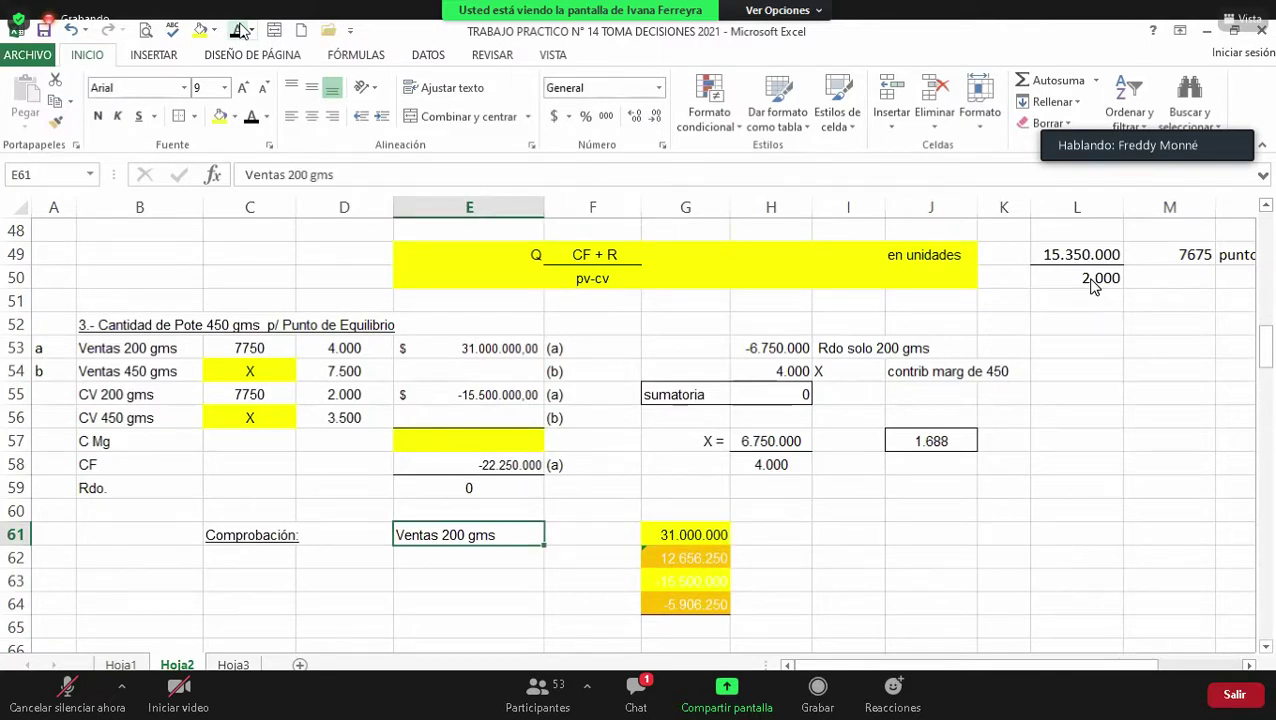
pyautogui.press('Up')
pyautogui.press('Up')
pyautogui.press('Up')
pyautogui.press('Up')
pyautogui.press('Up')
pyautogui.press('Up')
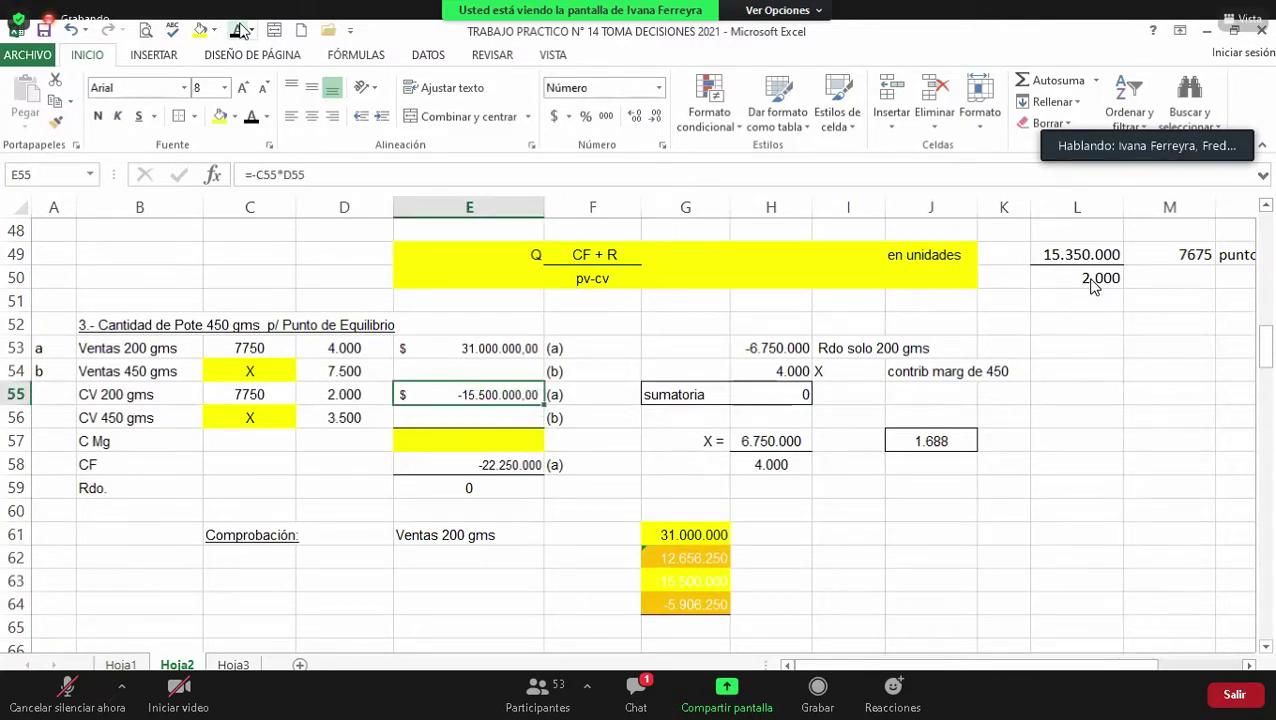
# Step: Reveal the "Ventas 450 gms" label in E62 and its amount in G62 with black font, and inspect the formula in G62
pyautogui.press('Down')
pyautogui.press('Down')
pyautogui.press('Down')
pyautogui.press('Down')
pyautogui.press('Down')
pyautogui.press('Down')
pyautogui.press('Down')
pyautogui.press('Down')
pyautogui.press('Down')
pyautogui.press('Up')
pyautogui.press('Up')
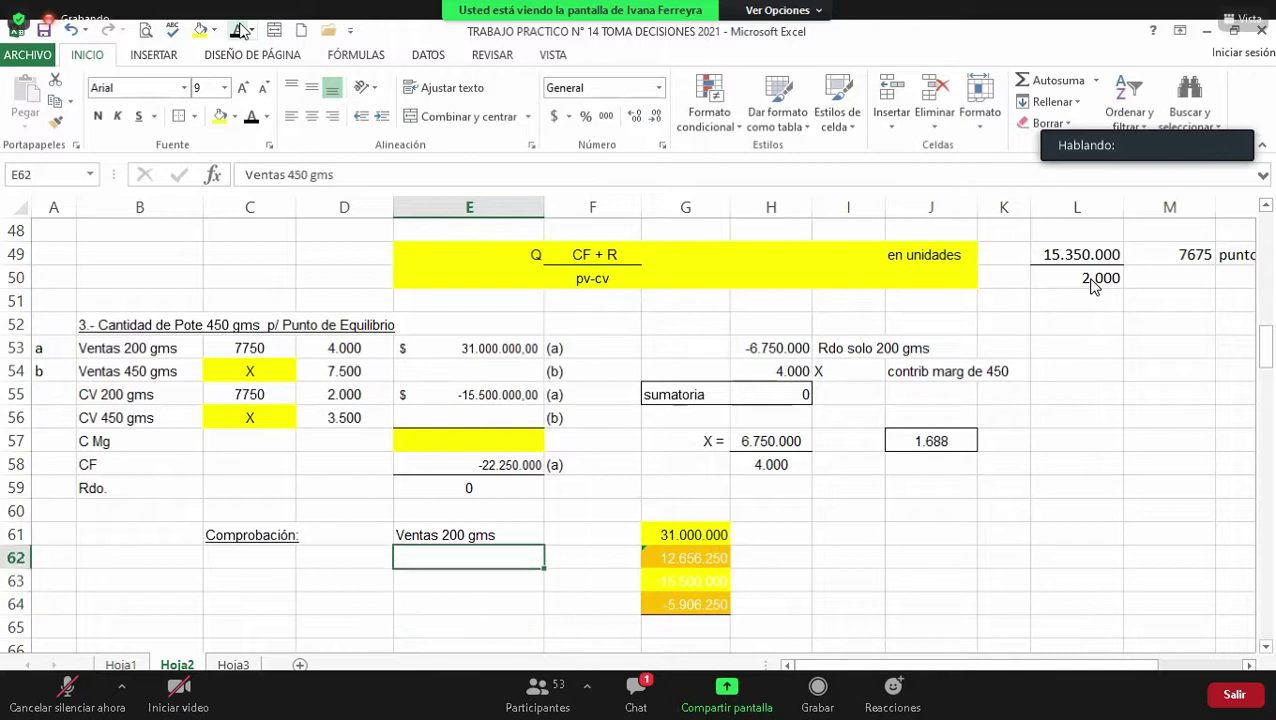
pyautogui.press('Right')
pyautogui.press('Right')
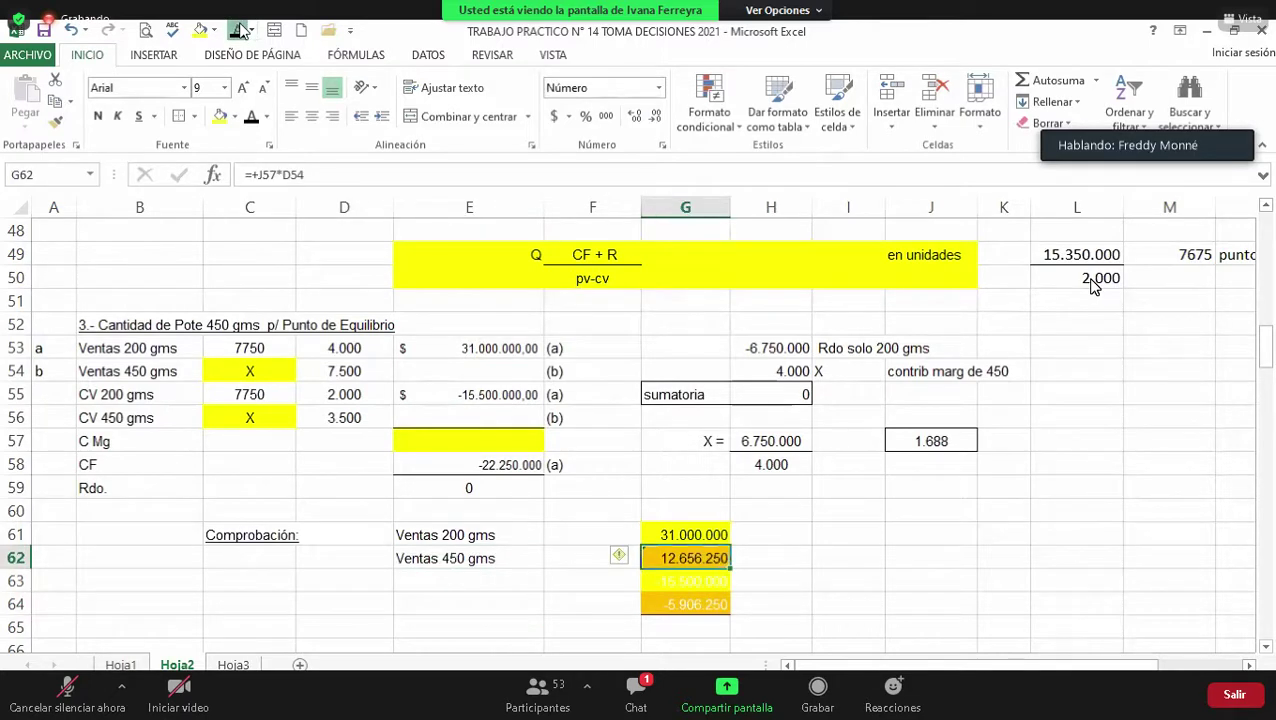
pyautogui.press('F2')
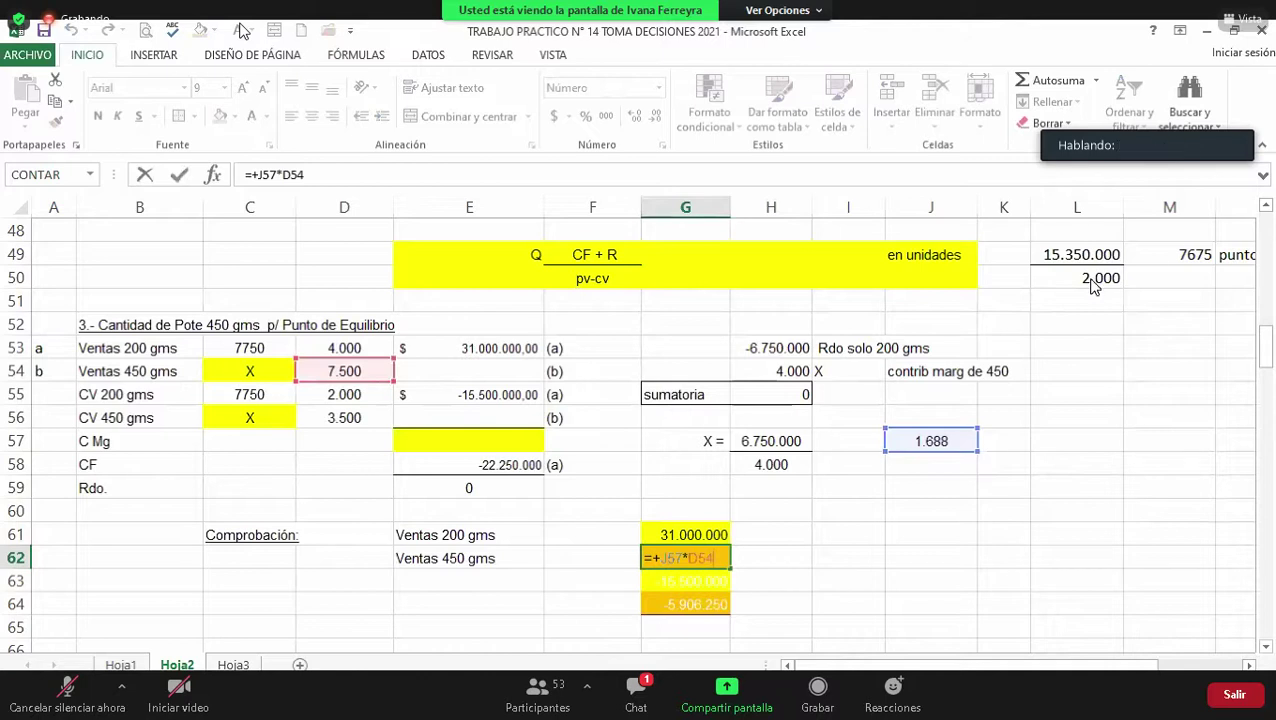
pyautogui.press('Tab')
# Step: Reveal the "CV 200 gms" label in E63 and its amount in G63 with black font, and inspect the formula in G63
pyautogui.press('Left')
pyautogui.press('Left')
pyautogui.press('Left')
pyautogui.press('Down')
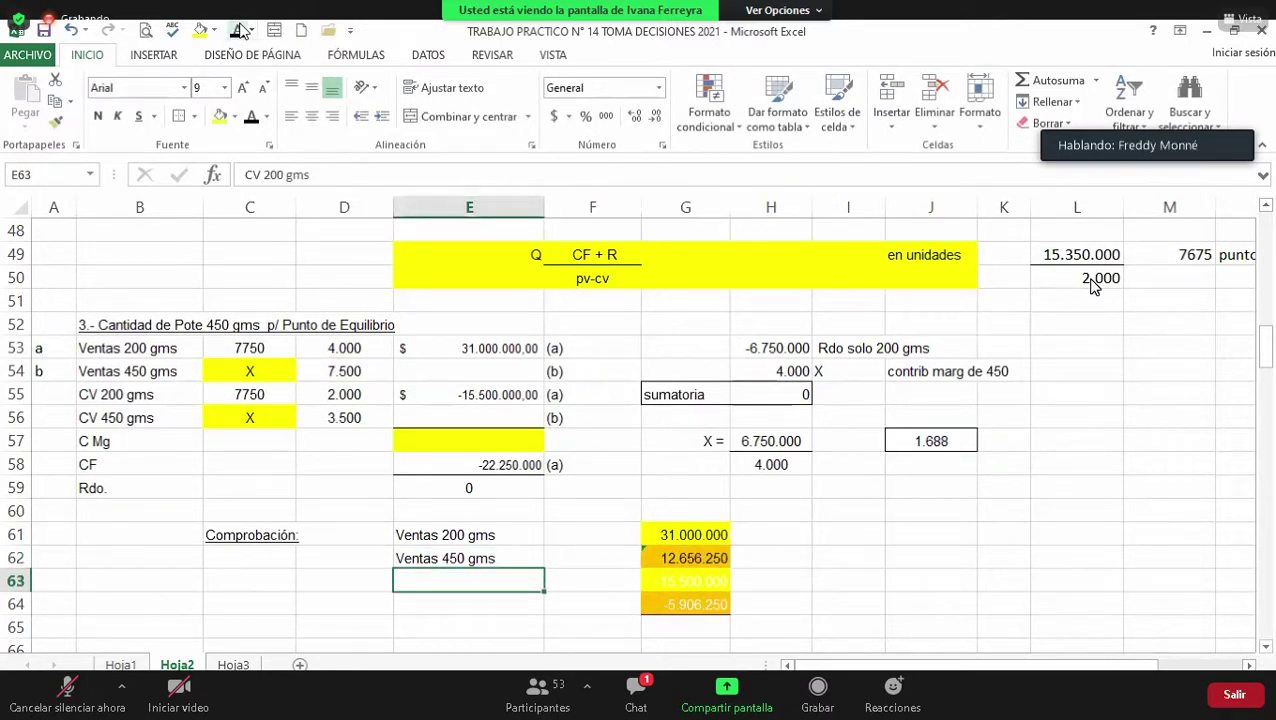
pyautogui.write('CV 200 gms')
pyautogui.press('Tab')
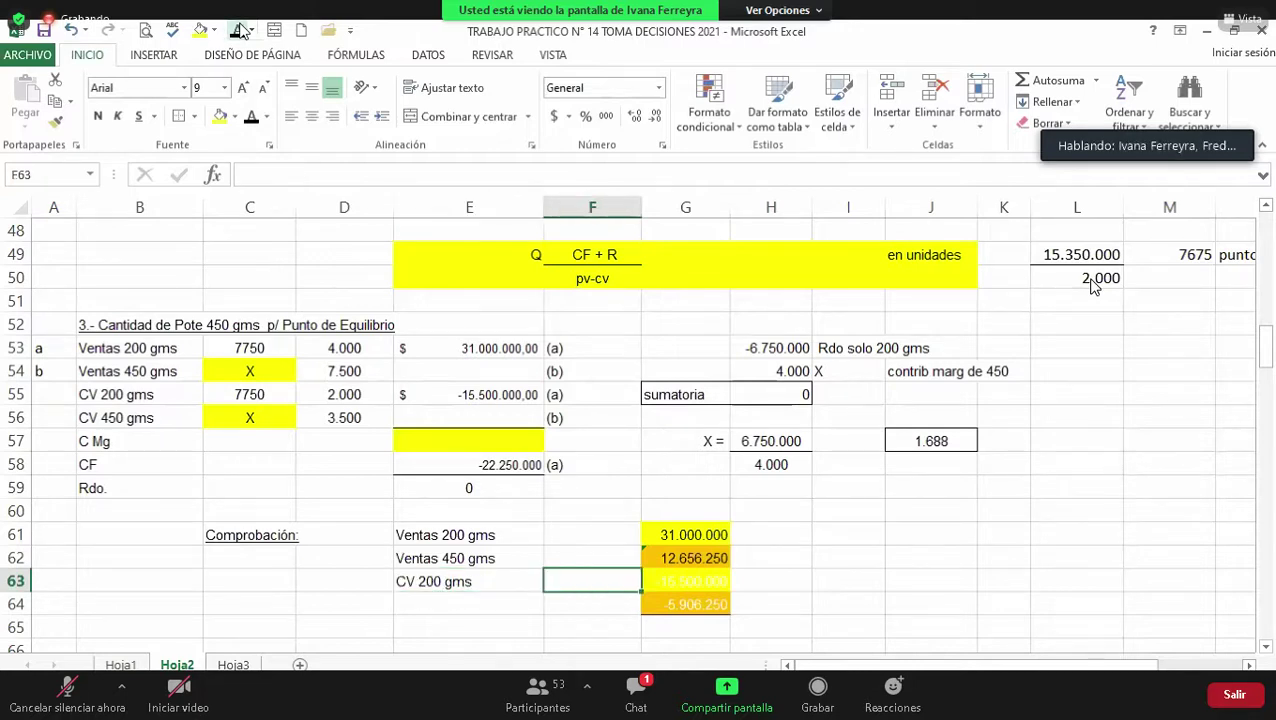
pyautogui.press('Tab')
pyautogui.press('F2')
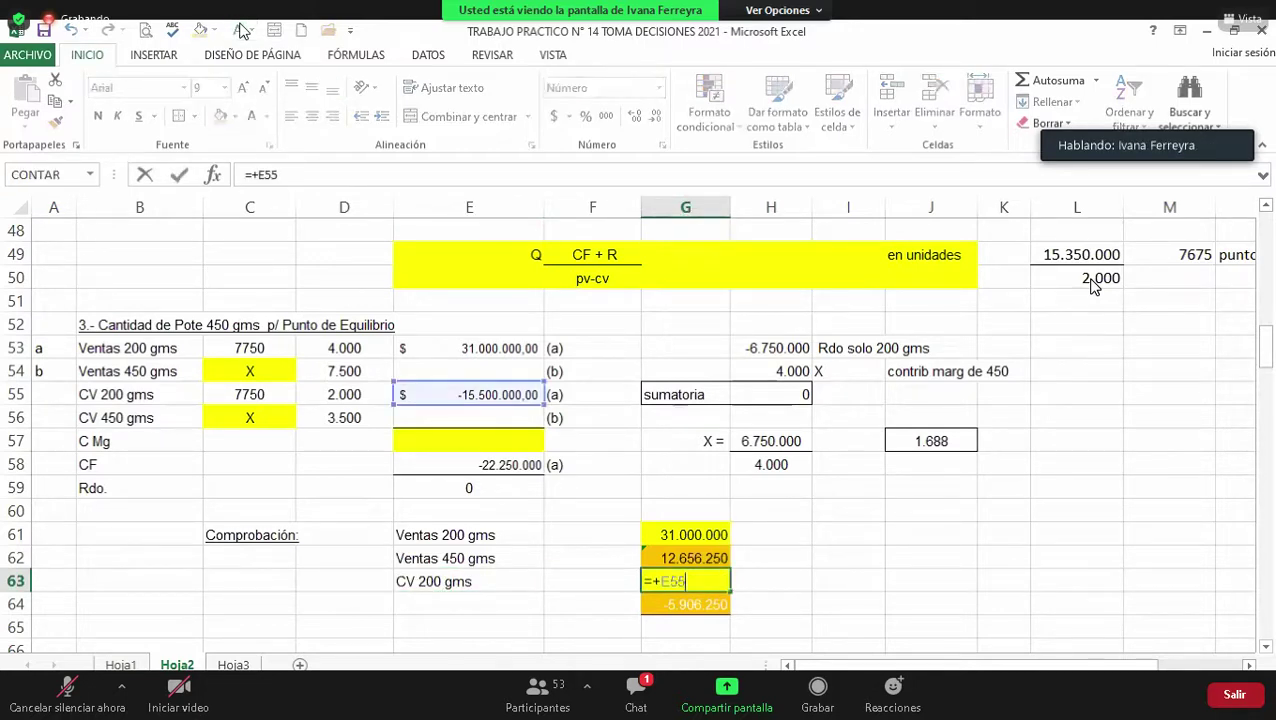
pyautogui.press('Return')
# Step: Reveal the variable cost label in E64 and its amount in G64 with black font, and inspect the formula in G64
pyautogui.press('Left')
pyautogui.press('Left')
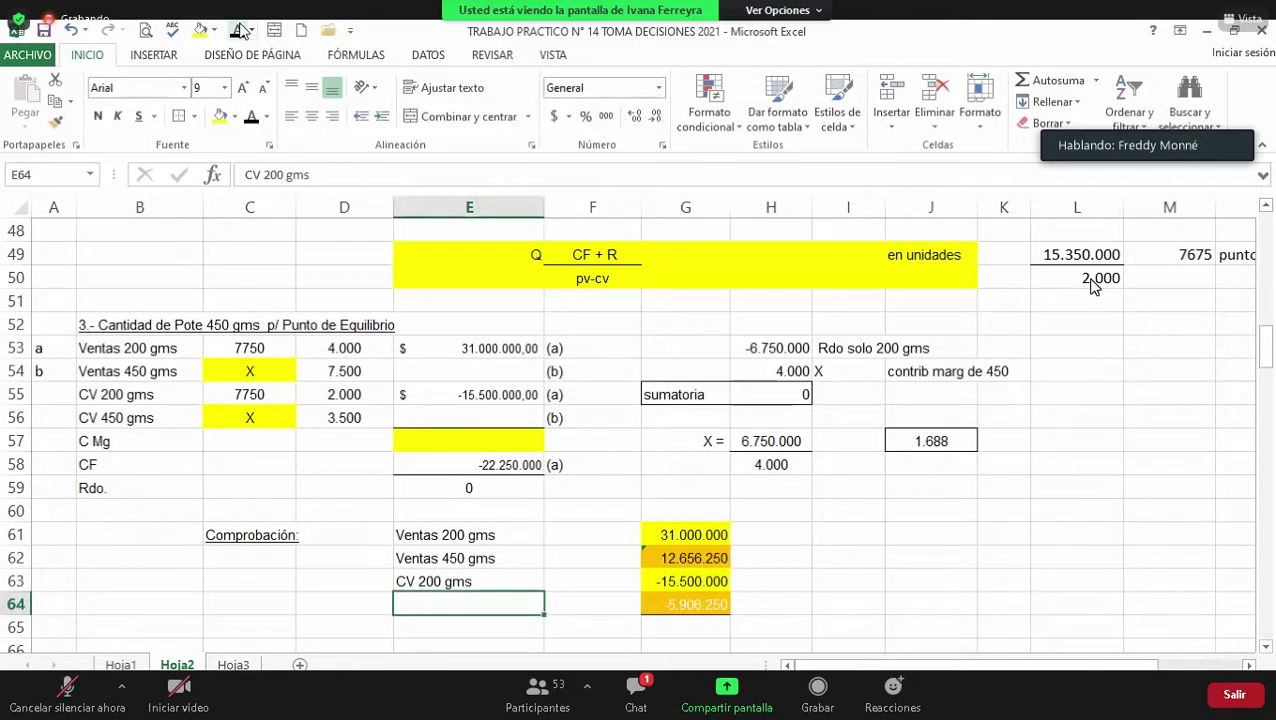
pyautogui.press('Tab')
pyautogui.press('Tab')
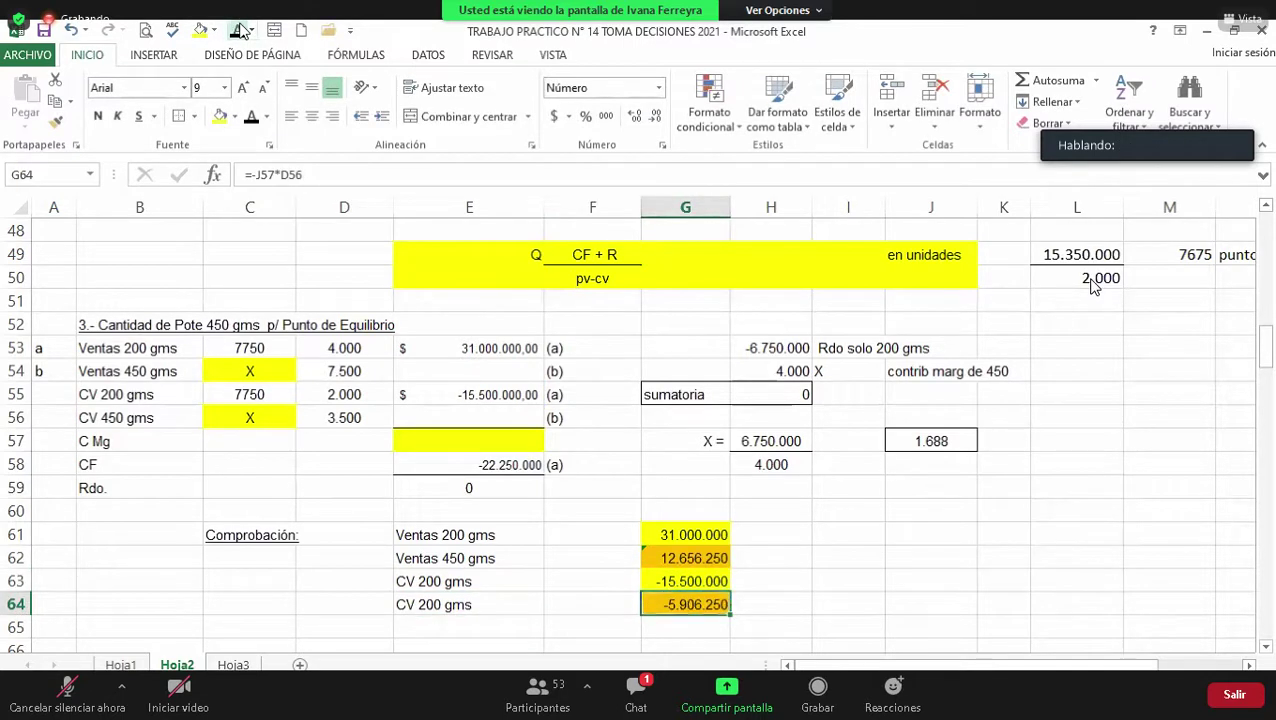
pyautogui.press('F2')
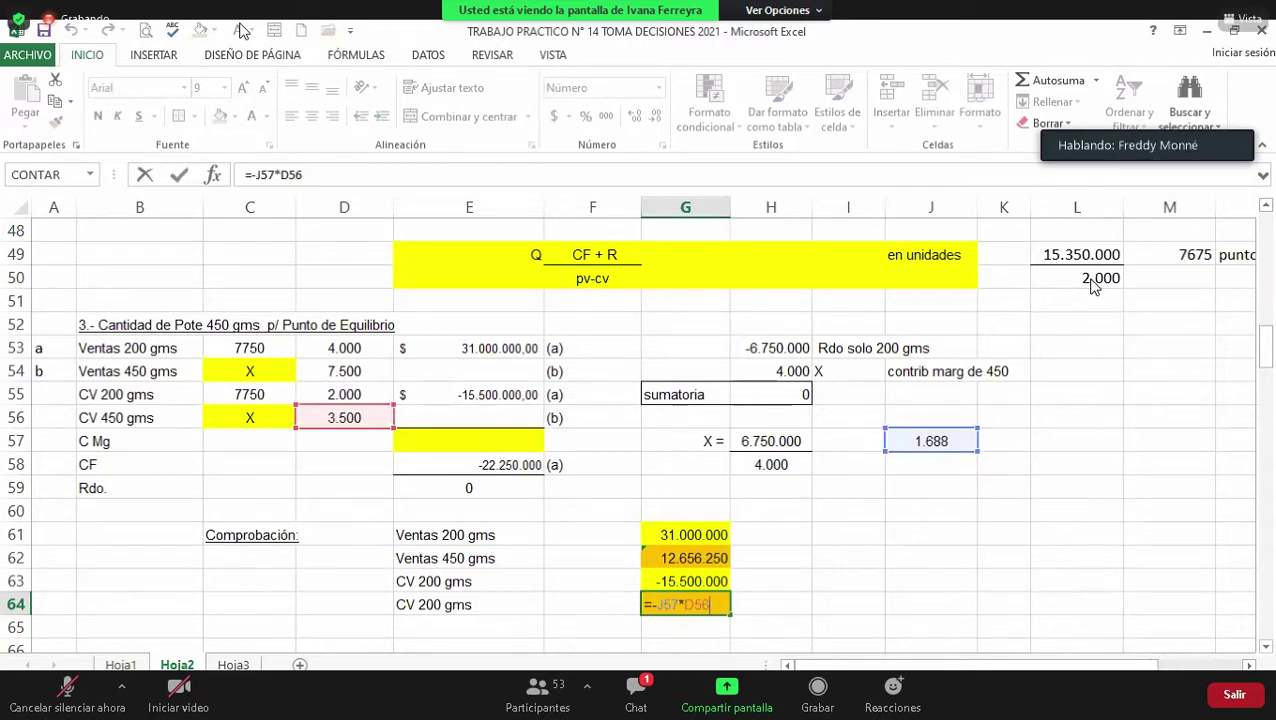
pyautogui.press('Return')
# Step: Reveal the subtotal of the sales and variable cost rows in G65 with black font
pyautogui.press('Return')
pyautogui.press('Return')
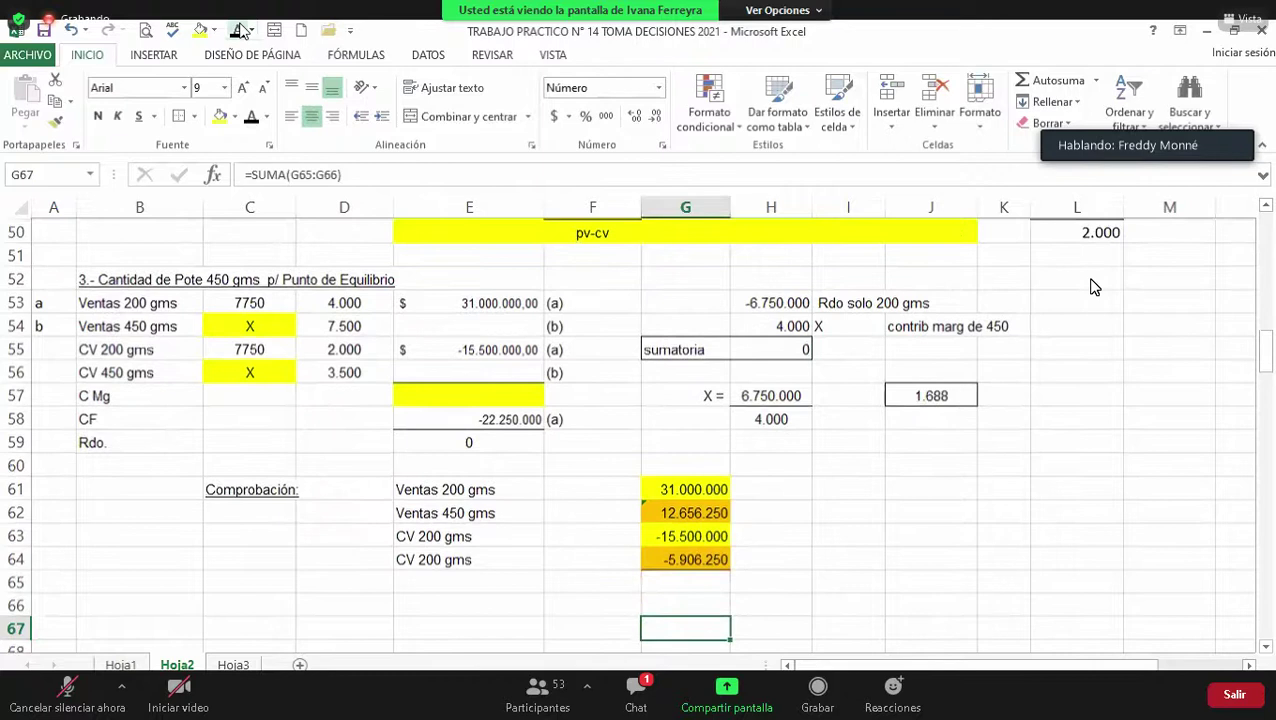
pyautogui.press('Up')
pyautogui.press('Up')
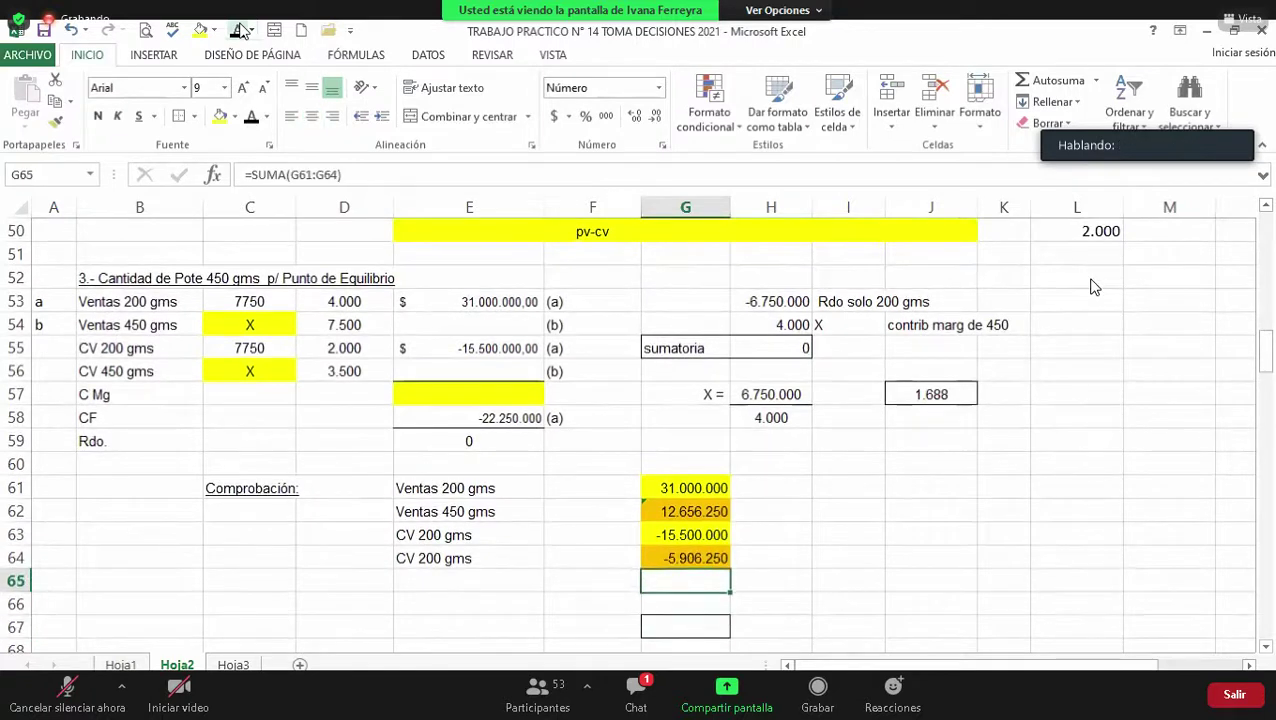
pyautogui.press('Left')
# Step: Correct the variable cost label in E64 to "CV 450 gms"
pyautogui.press('Up')
pyautogui.press('Left')
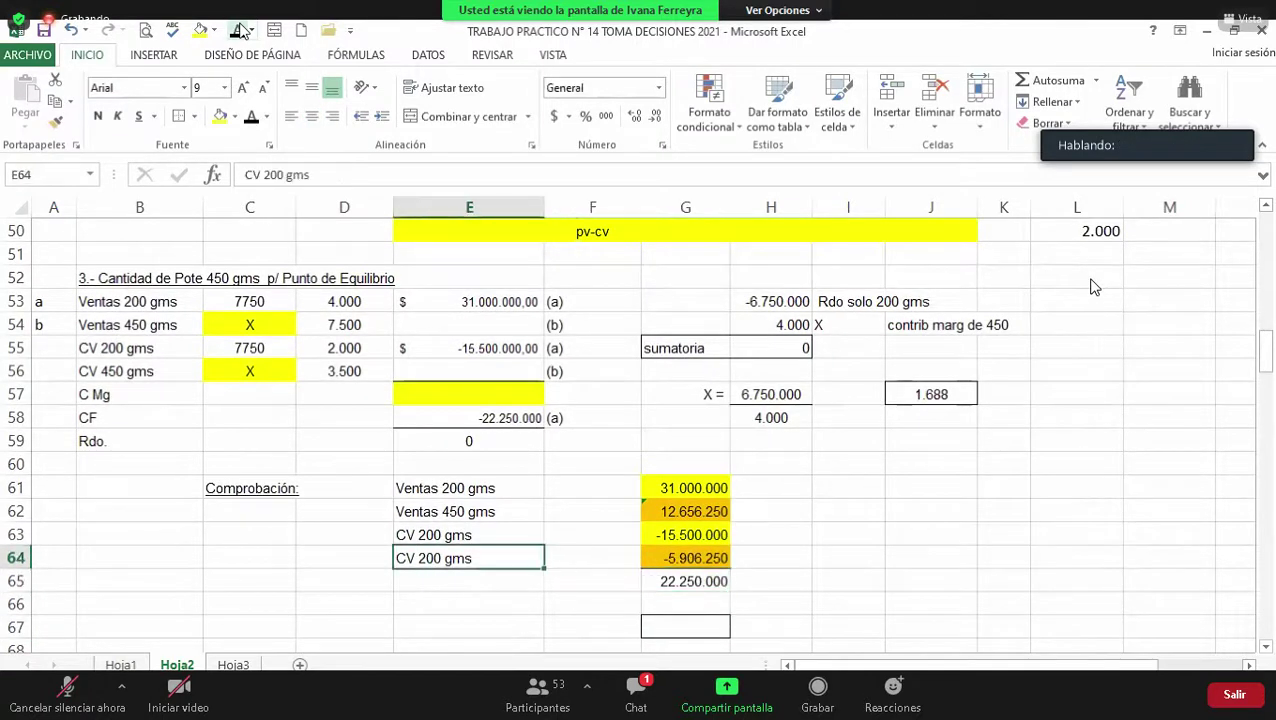
pyautogui.press('F2')
pyautogui.press('Left')
pyautogui.press('Left')
pyautogui.press('Left')
pyautogui.press('Left')
pyautogui.press('Left')
pyautogui.press('Left')
pyautogui.press('Left')
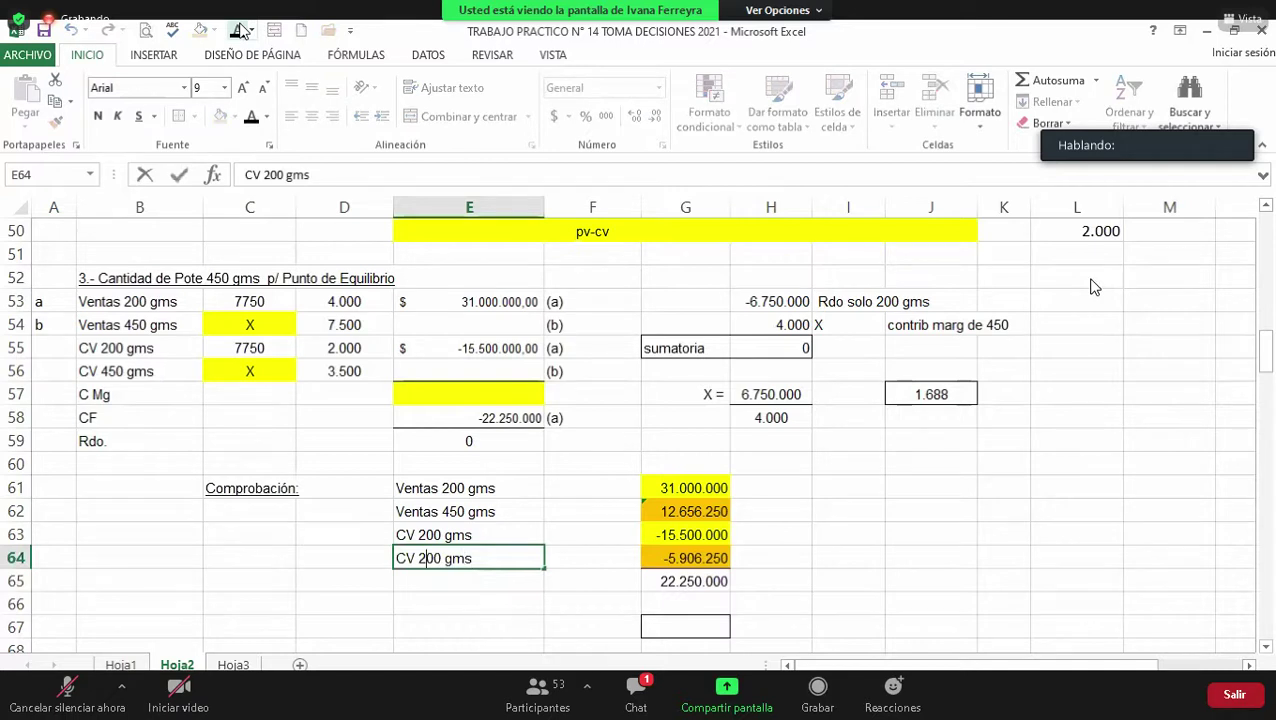
pyautogui.write('450')
pyautogui.press('Delete')
pyautogui.press('Delete')
pyautogui.press('Delete')
pyautogui.press('Return')
# Step: Reveal the "CF" label in E66 and the fixed cost amount in G66 with black font
pyautogui.press('Down')
pyautogui.press('Down')
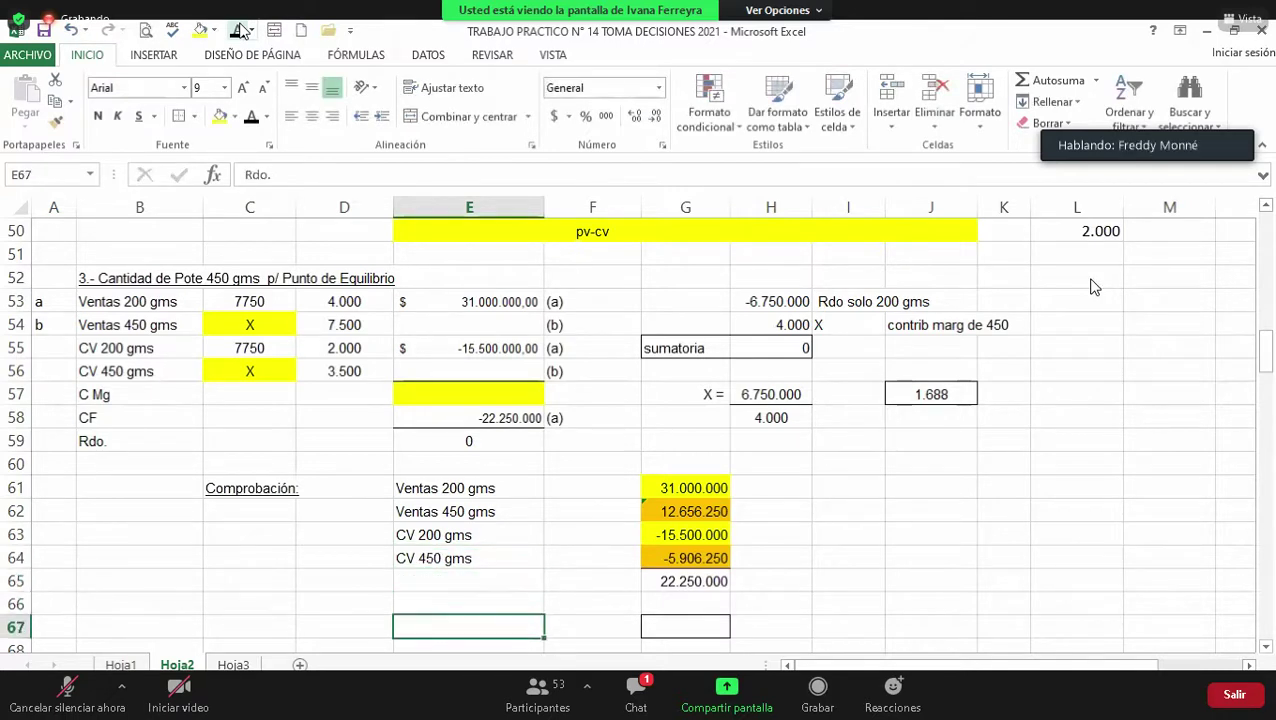
pyautogui.press('Down')
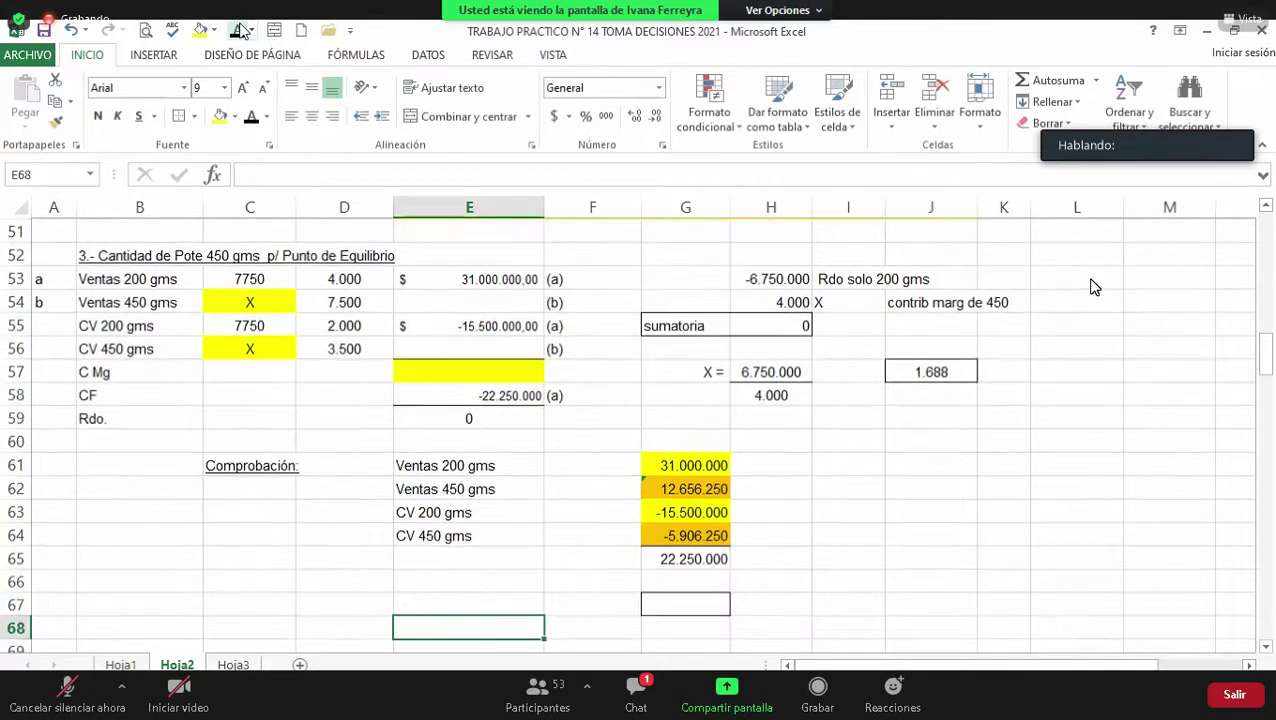
pyautogui.press('Up')
pyautogui.press('Up')
pyautogui.write('CF')
pyautogui.press('Tab')
pyautogui.press('Tab')
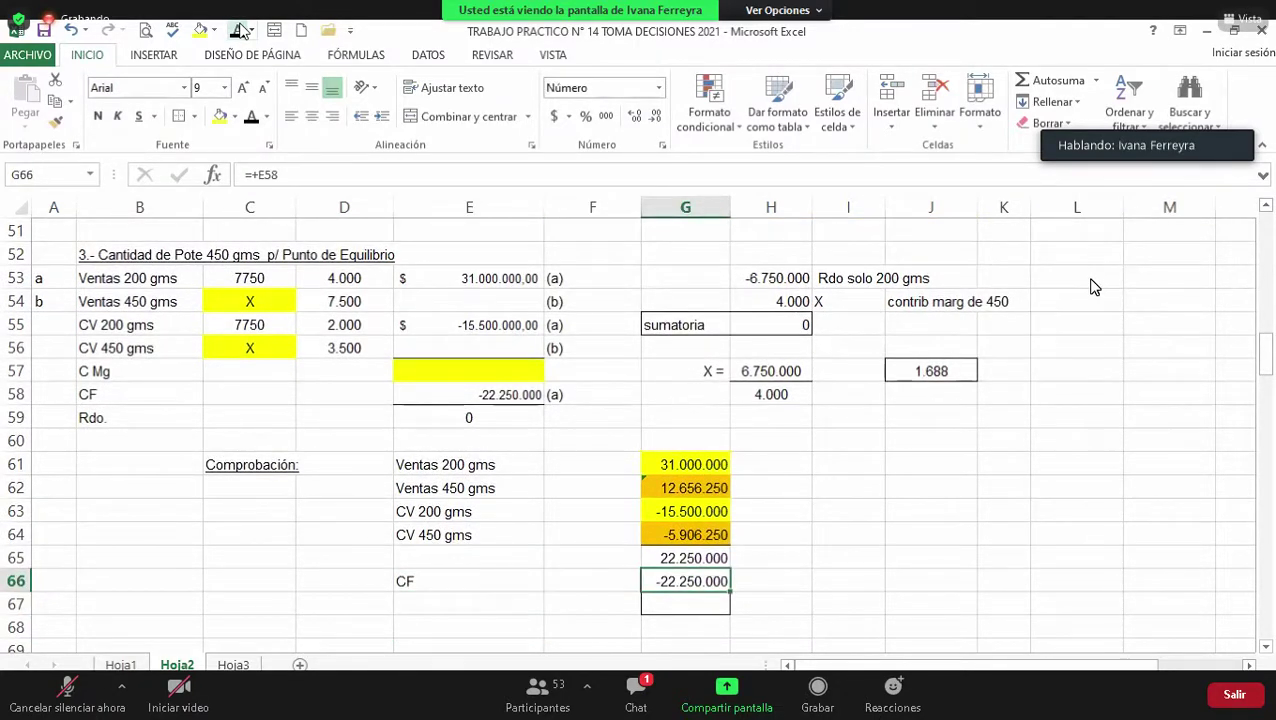
# Step: Reveal the final result in the boxed cell G67 with black font and review it against the subtotal in G65
pyautogui.press('Return')
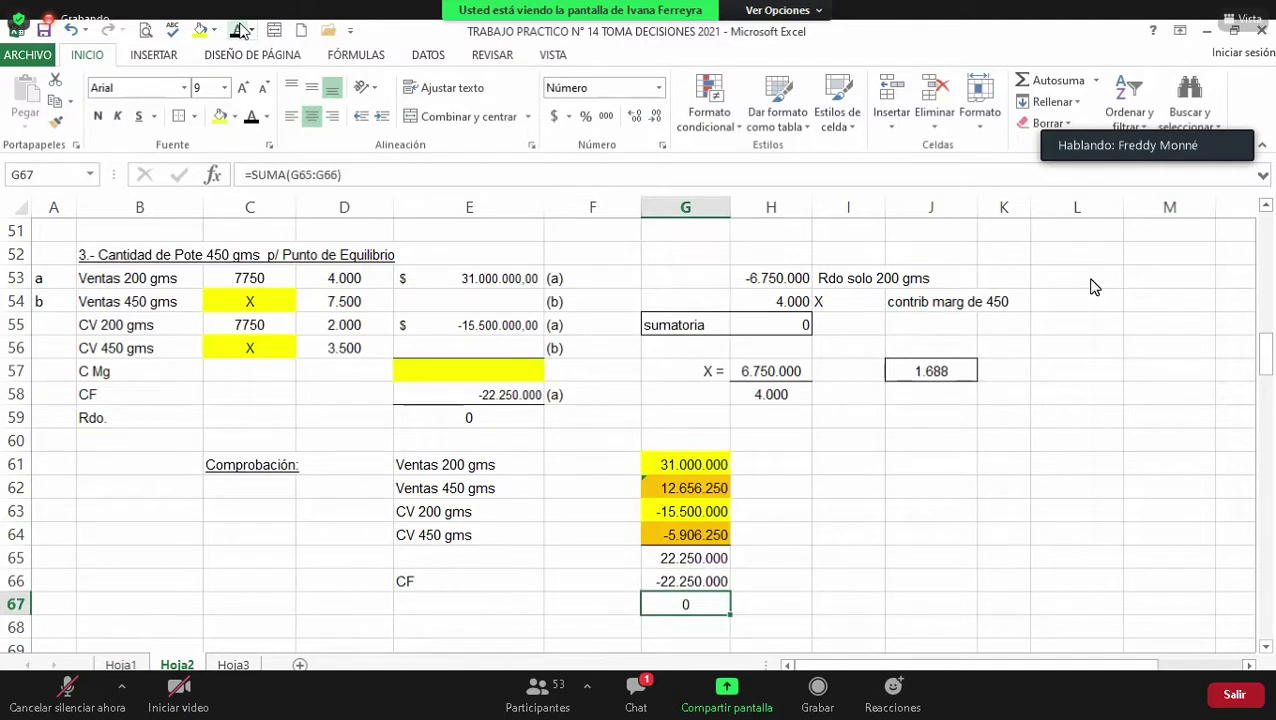
pyautogui.press('Return')
pyautogui.press('Up')
pyautogui.press('Up')
pyautogui.press('Down')
pyautogui.press('Up')
pyautogui.press('Up')
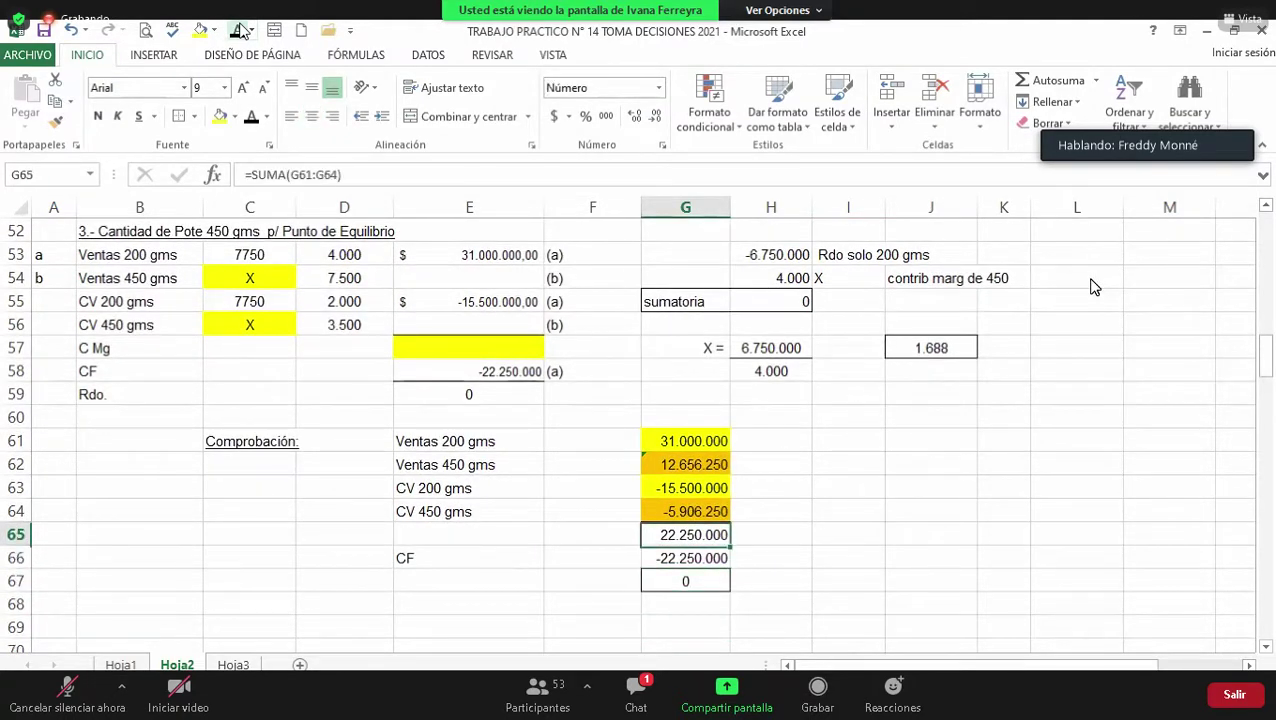
pyautogui.press('Down')
pyautogui.press('Down')
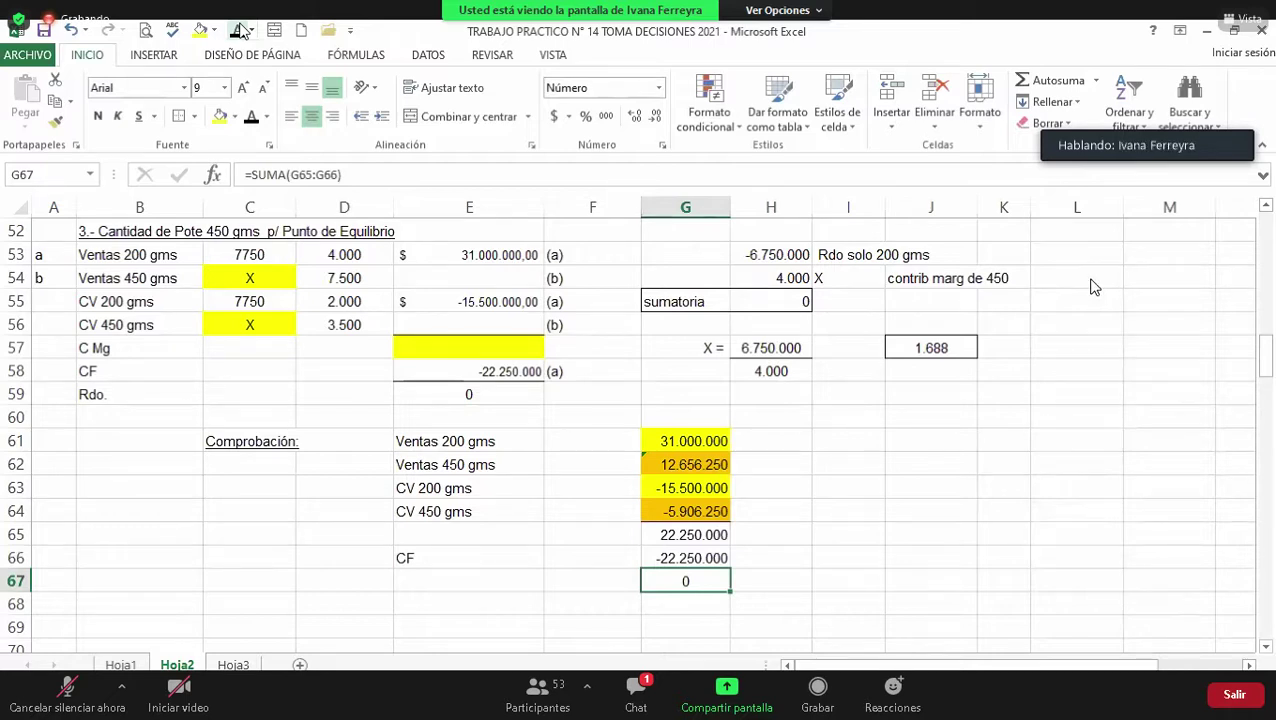
# Step: Label the boxed quantity in J57 by entering "cant producto a vender" in K57
pyautogui.press('Up')
pyautogui.press('Up')
pyautogui.press('Up')
pyautogui.press('Up')
pyautogui.press('Up')
pyautogui.press('Up')
pyautogui.press('Up')
pyautogui.press('Up')
pyautogui.press('Up')
pyautogui.press('Up')
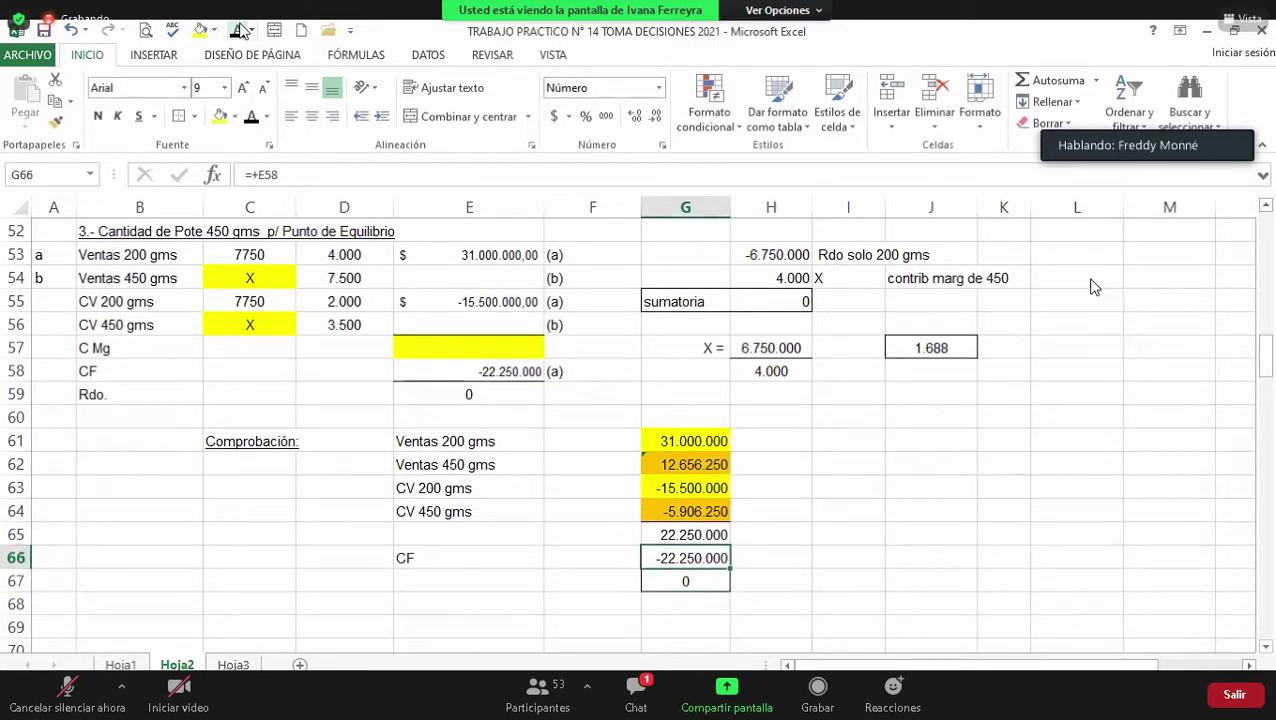
pyautogui.press('Right')
pyautogui.press('Right')
pyautogui.press('Right')
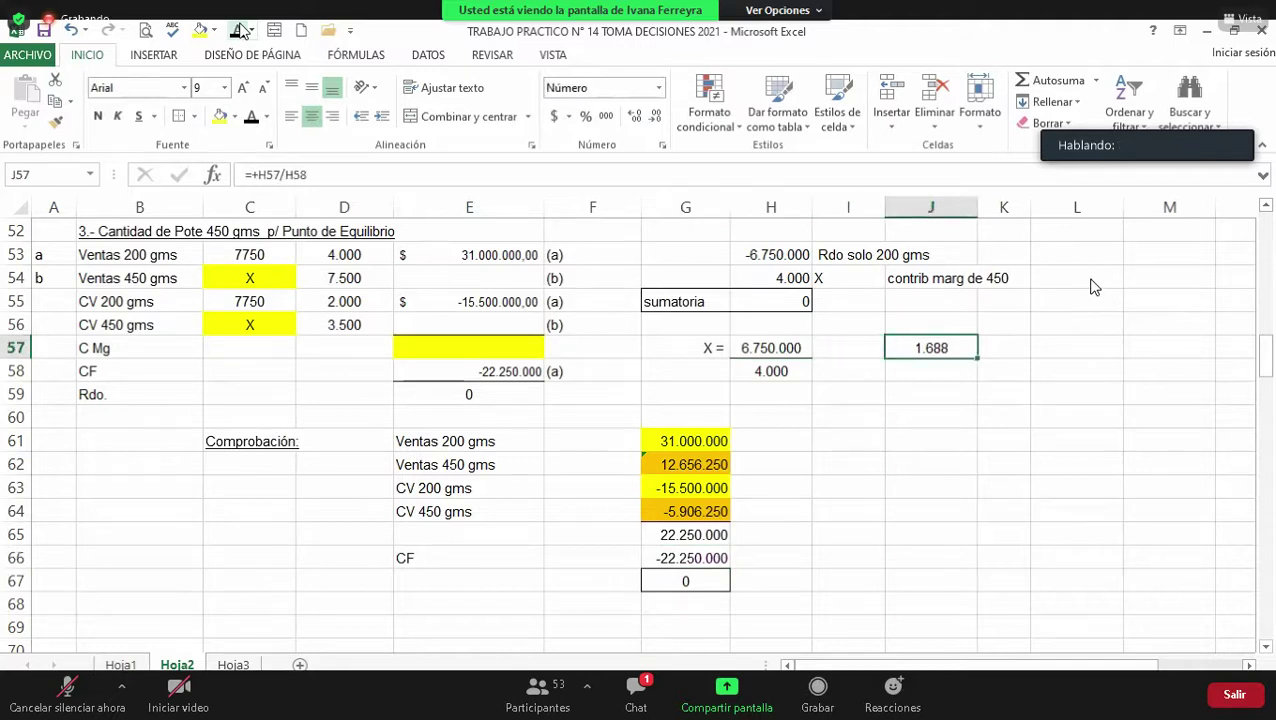
pyautogui.press('Right')
pyautogui.write('p')
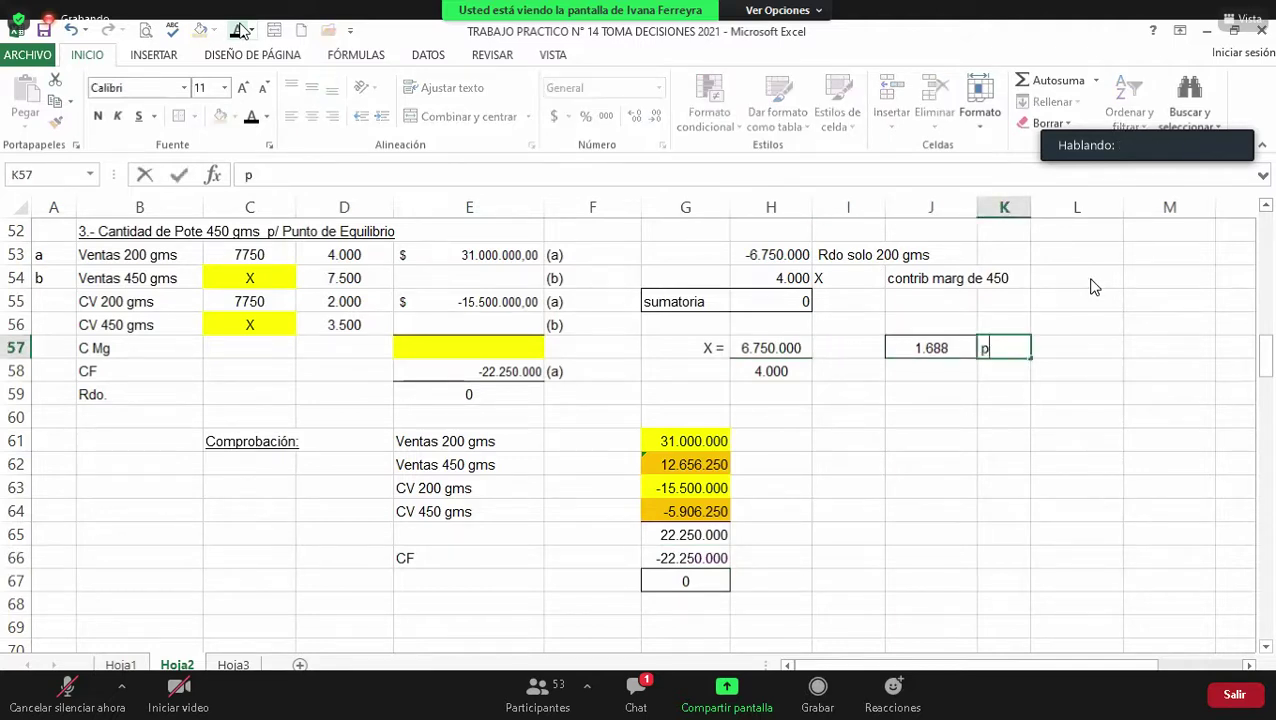
pyautogui.write('roducto')
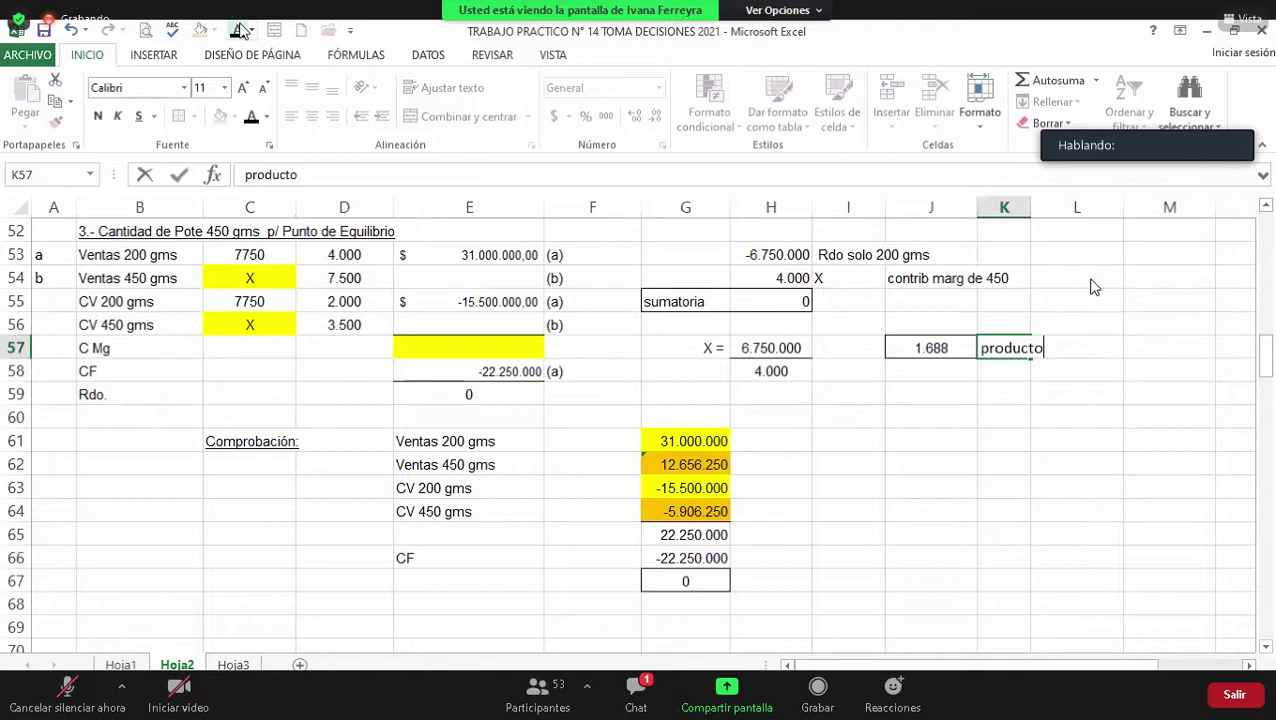
pyautogui.press('Left')
pyautogui.press('Left')
pyautogui.press('Left')
pyautogui.press('Left')
pyautogui.press('Home')
pyautogui.write('cant')
pyautogui.press('Right')
pyautogui.press('Right')
pyautogui.press('Right')
pyautogui.press('Right')
pyautogui.press('Right')
pyautogui.press('Right')
pyautogui.press('Right')
pyautogui.press('Right')
pyautogui.press('Right')
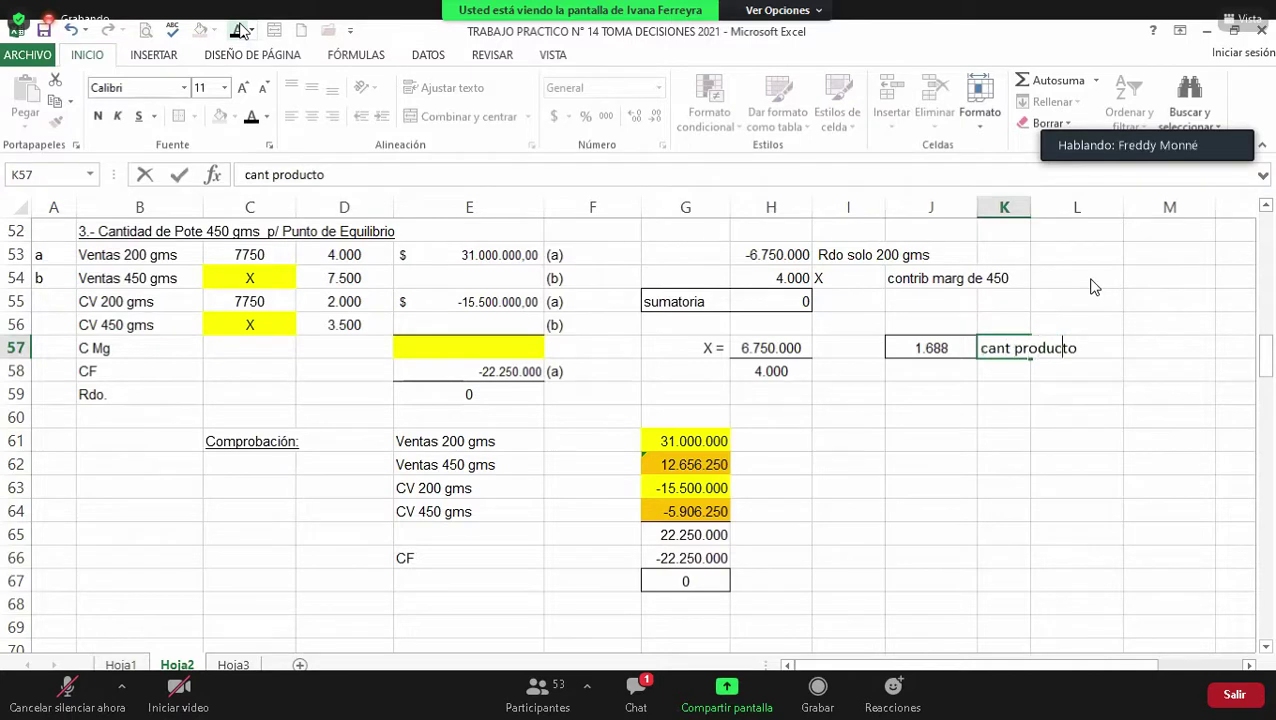
pyautogui.write('a vender')
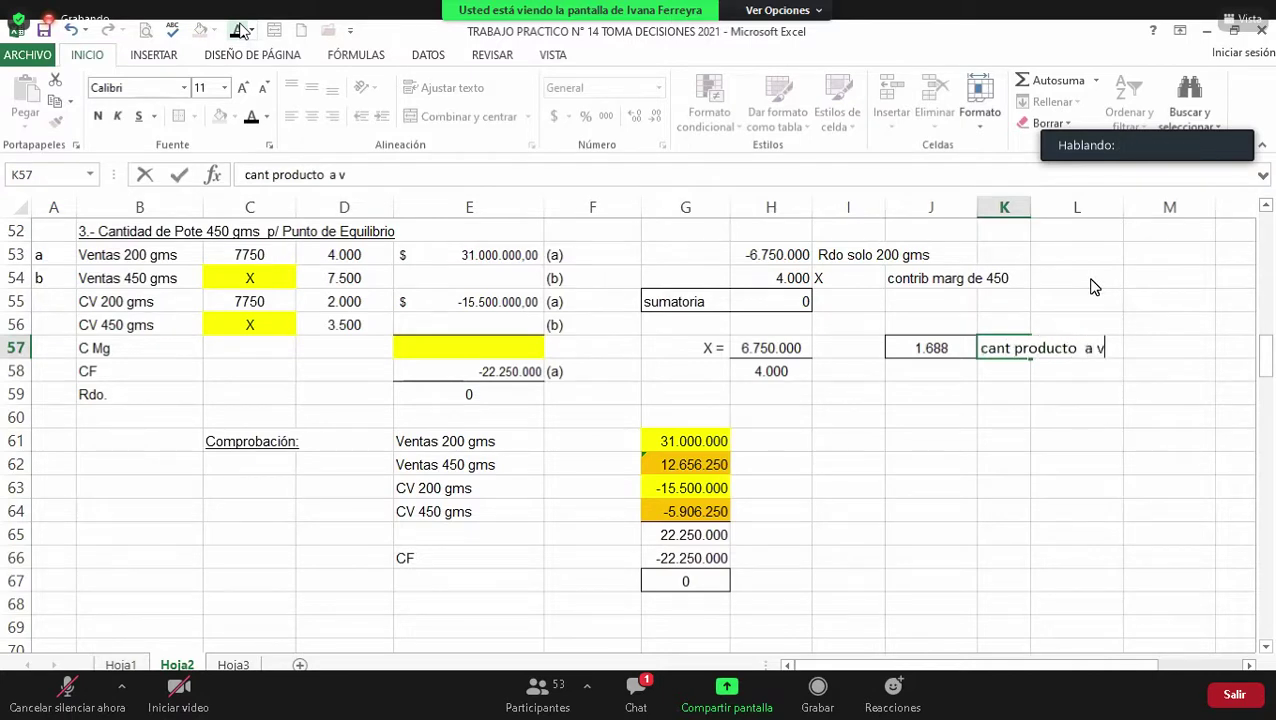
pyautogui.press('Return')
# Step: Look over the 450 gms break-even calculation and its verification block on Hoja2, down to the heading of Ejercicio Nº 3
pyautogui.press('Left')
pyautogui.press('Left')
pyautogui.press('Left')
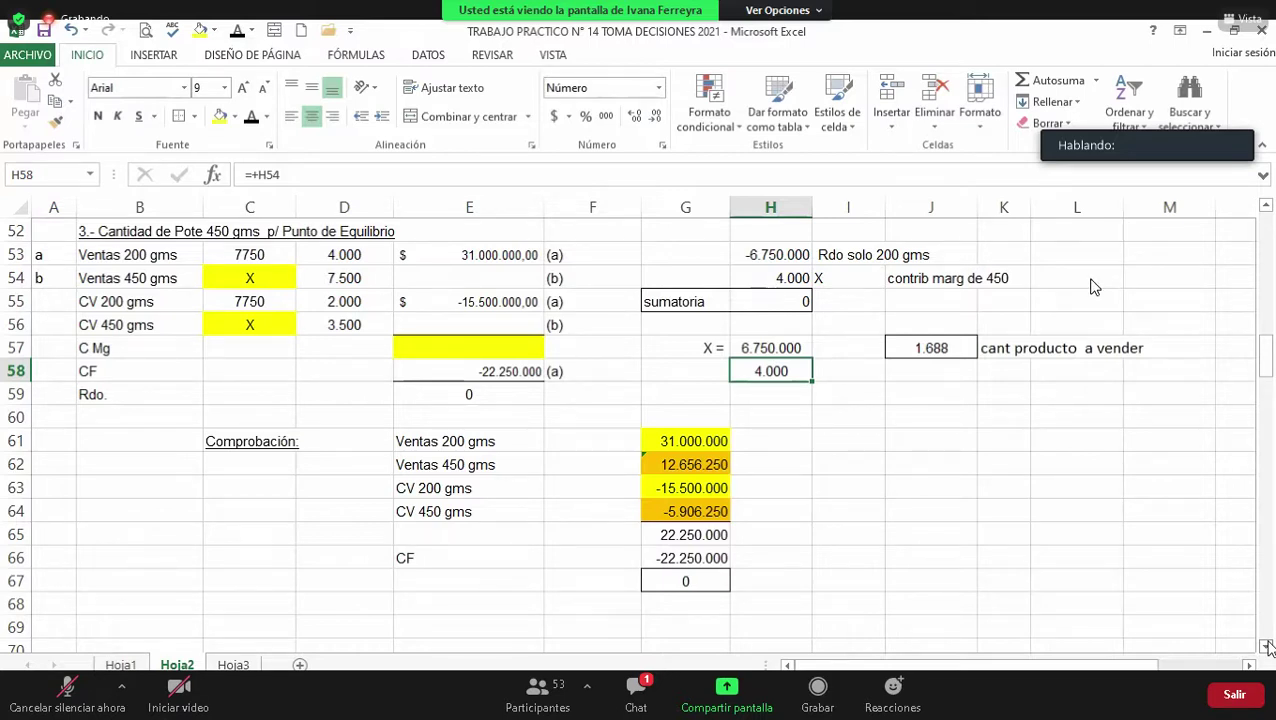
pyautogui.scroll(-1, 1094, 287)
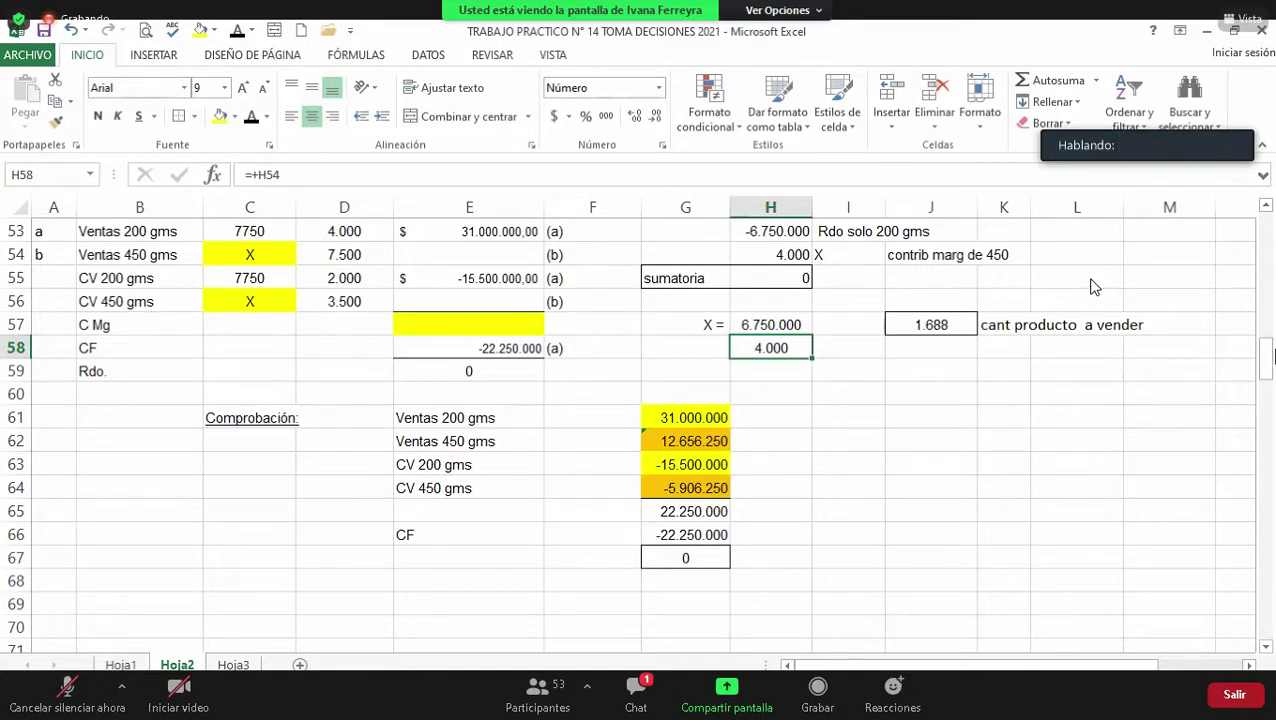
pyautogui.click(1266, 207)
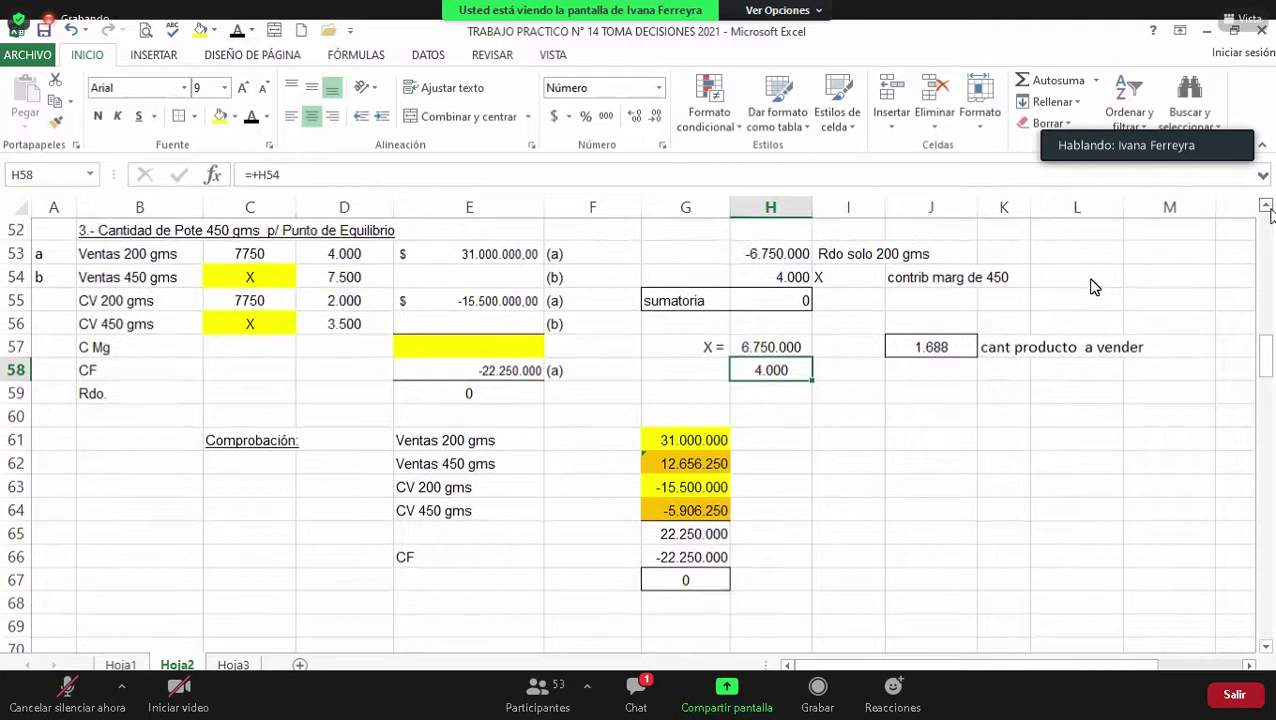
pyautogui.click(480, 390)
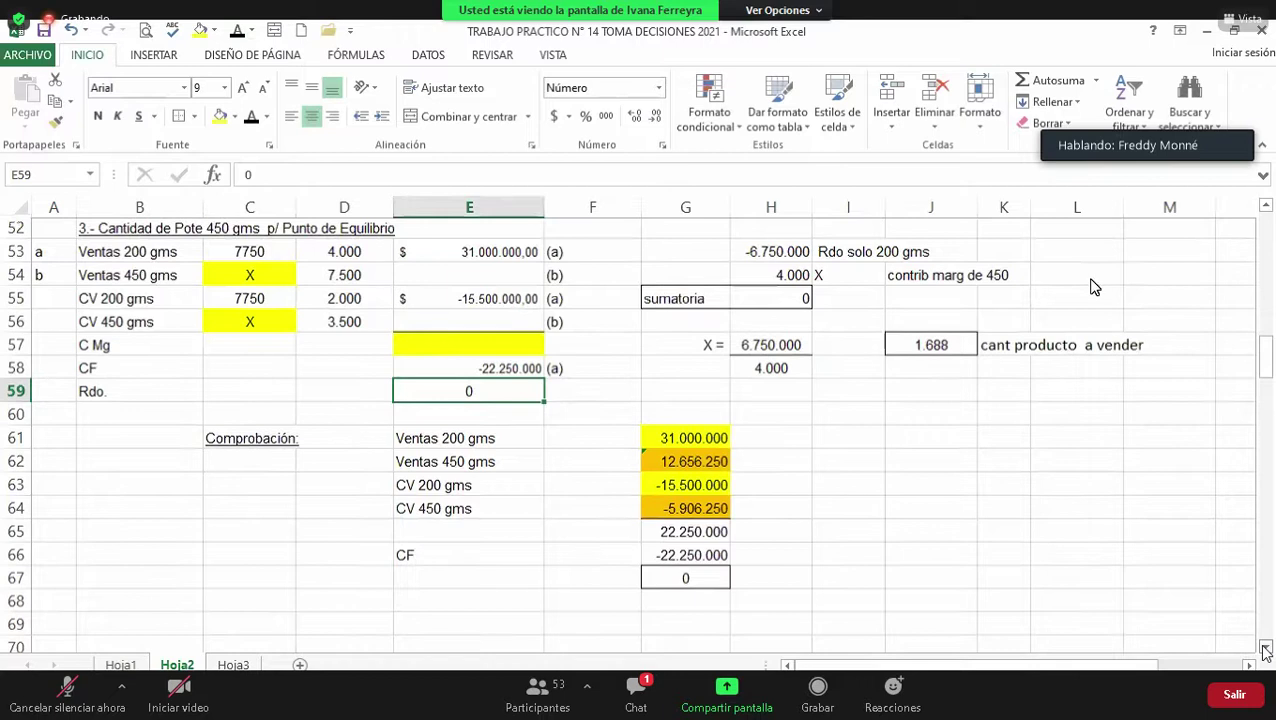
pyautogui.click(1265, 650)
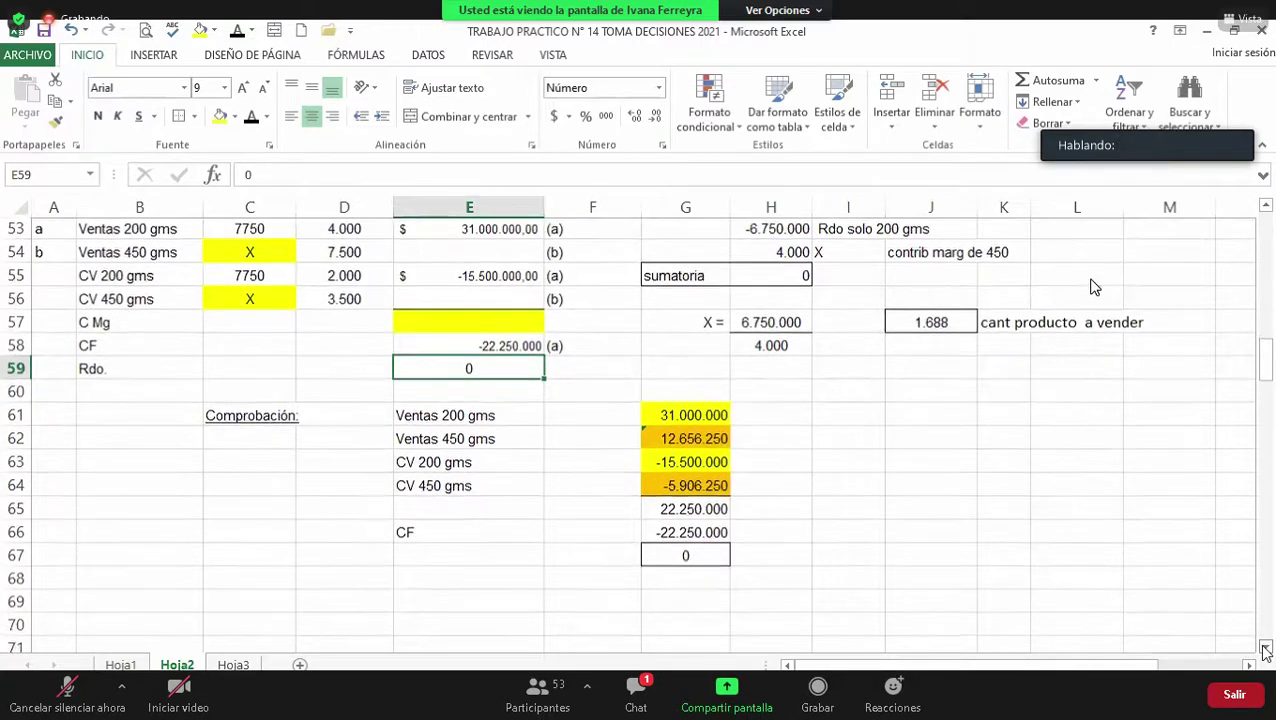
pyautogui.click(1265, 650)
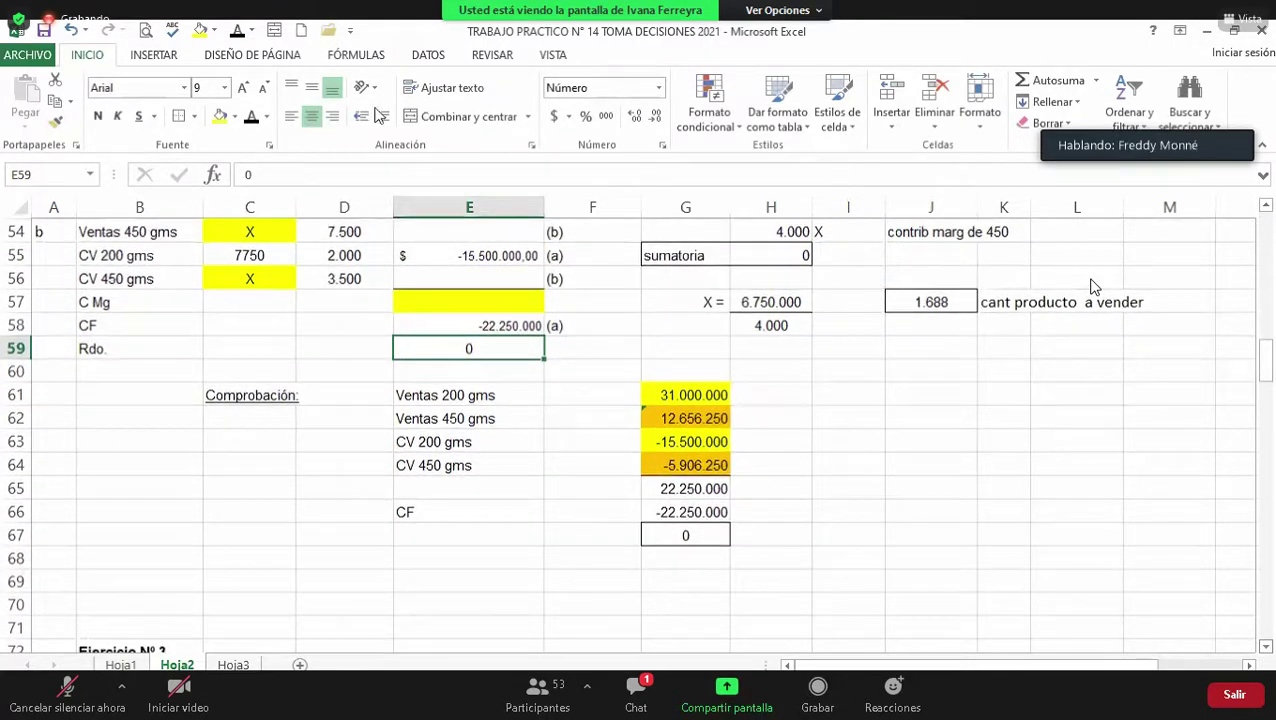
pyautogui.scroll(-2, 1270, 633)
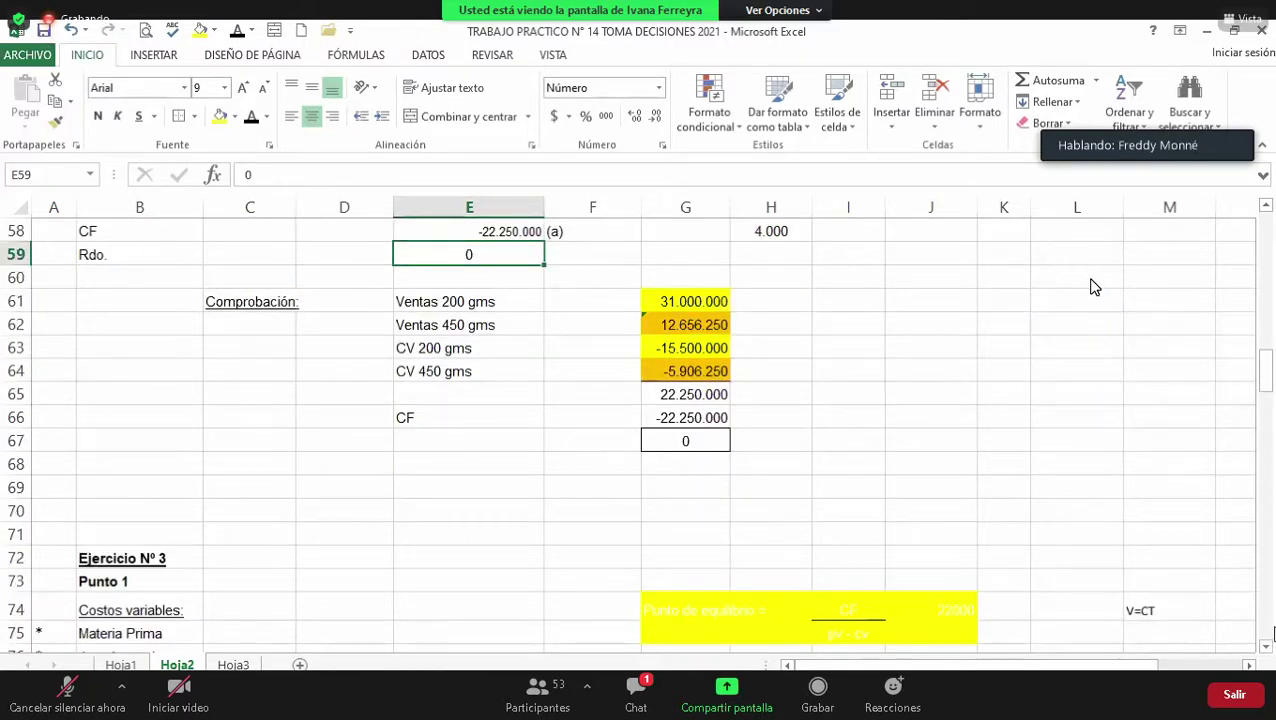
pyautogui.scroll(-1, 1270, 633)
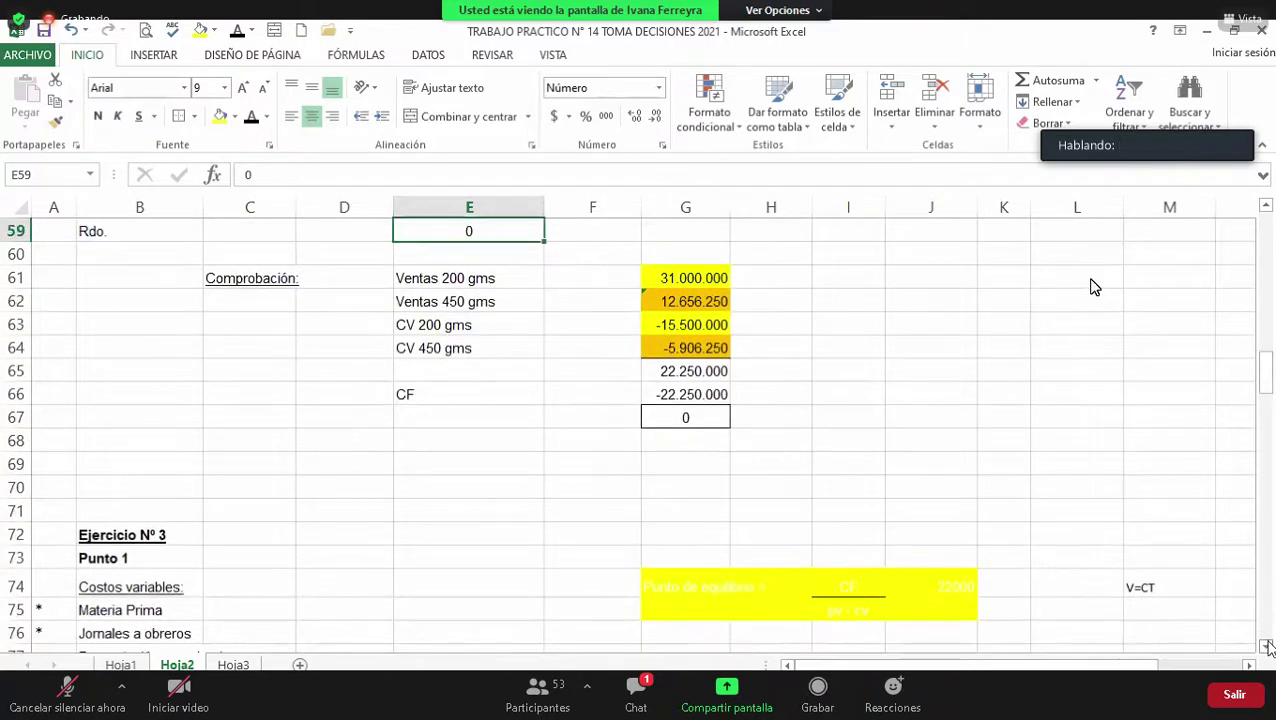
pyautogui.click(1266, 205)
pyautogui.scroll(3, 1266, 214)
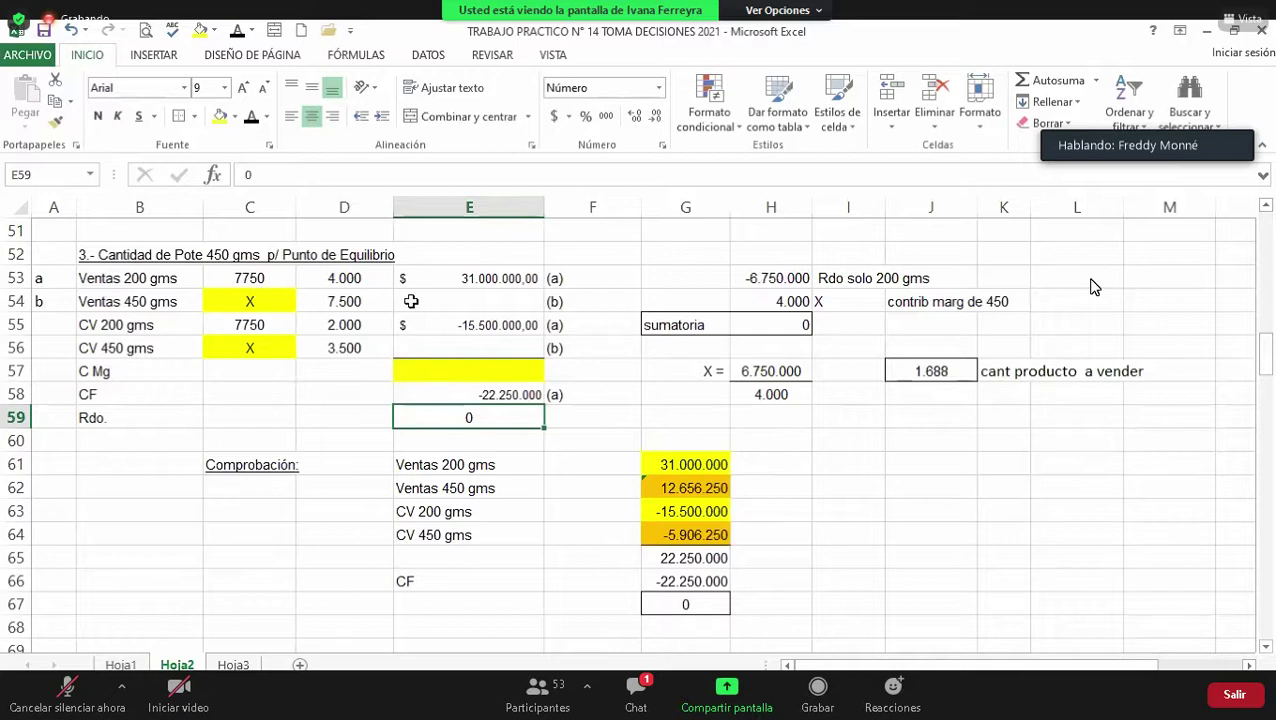
# Step: Examine the unit quantities of the sales and variable cost rows in C53:C55
pyautogui.click(258, 291)
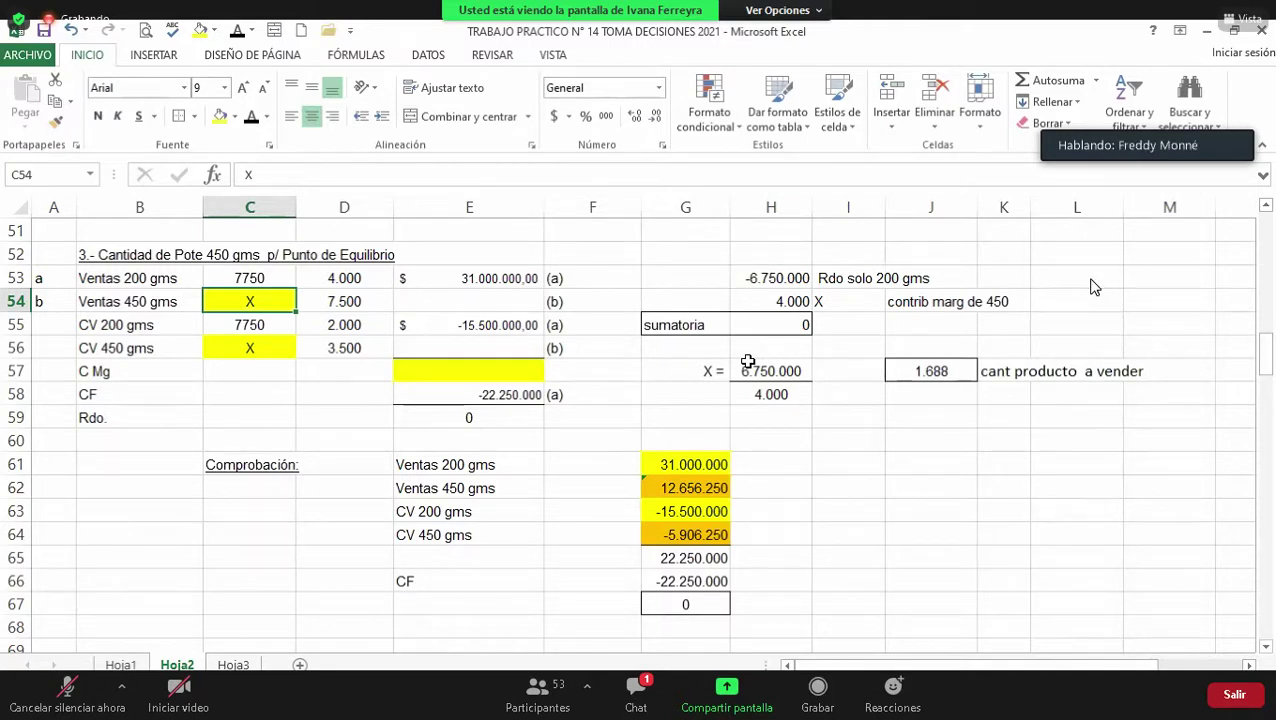
pyautogui.press('Down')
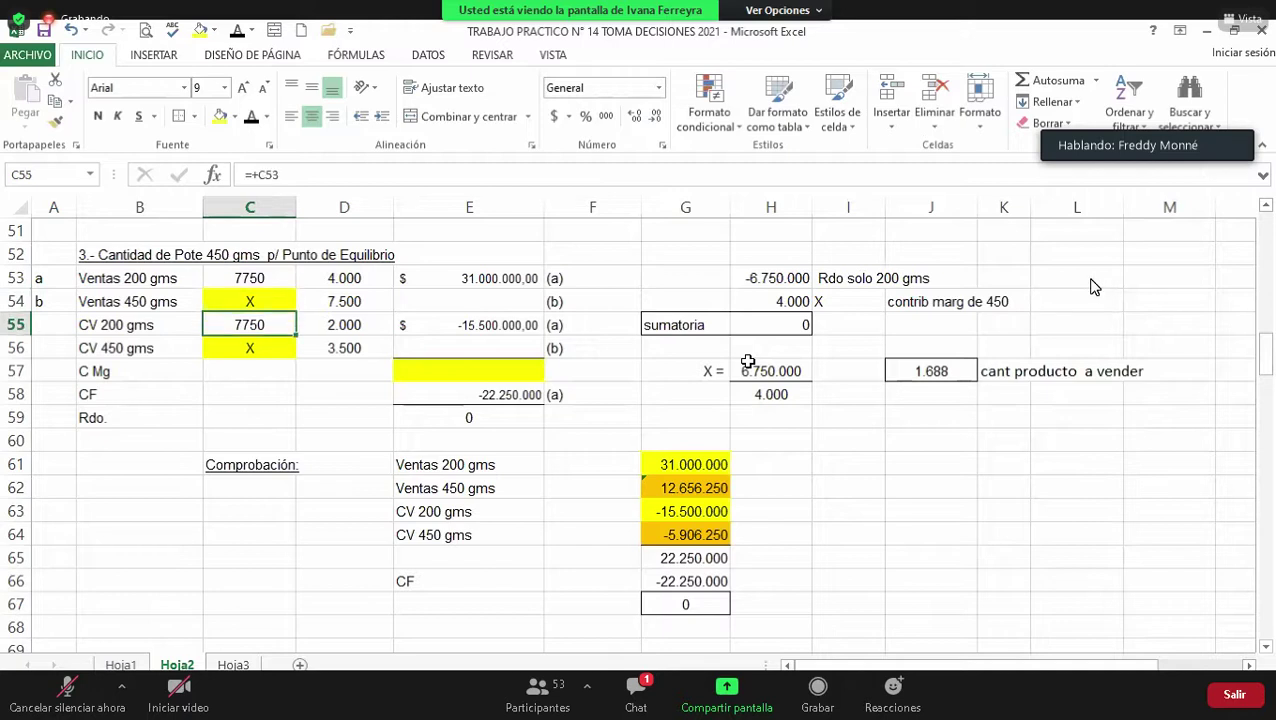
pyautogui.press('Up')
pyautogui.press('Up')
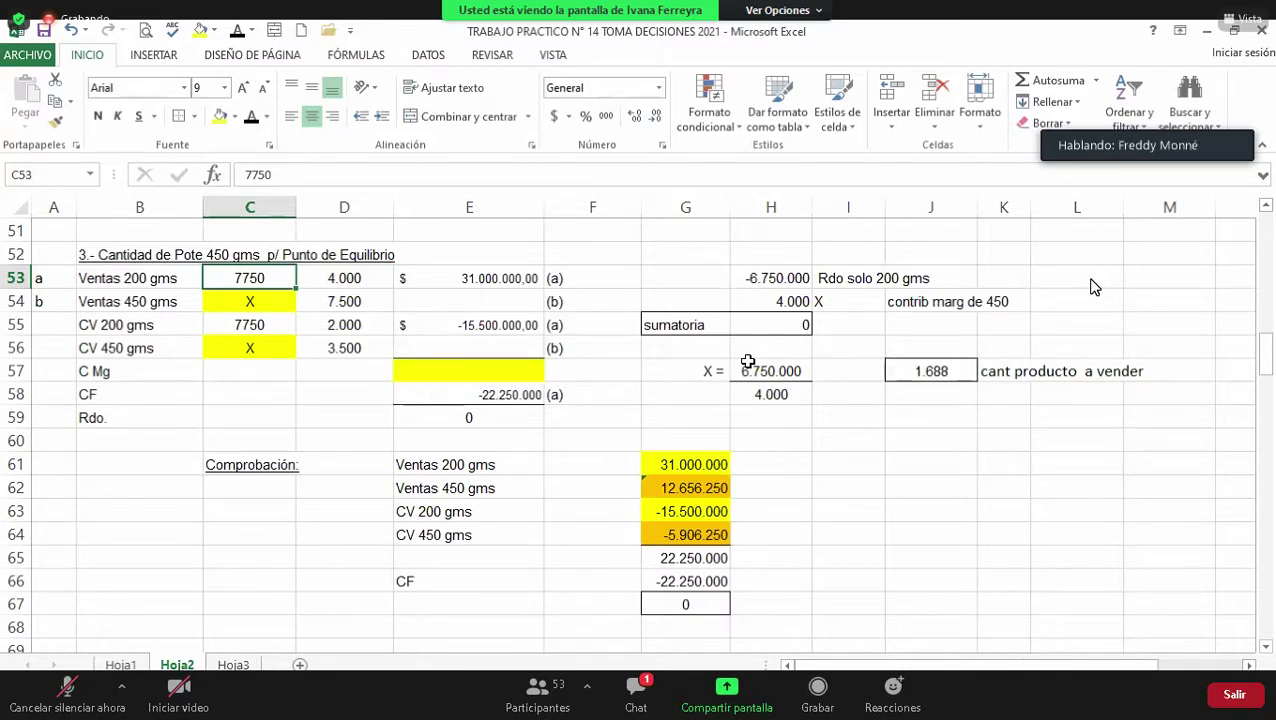
pyautogui.press('Down')
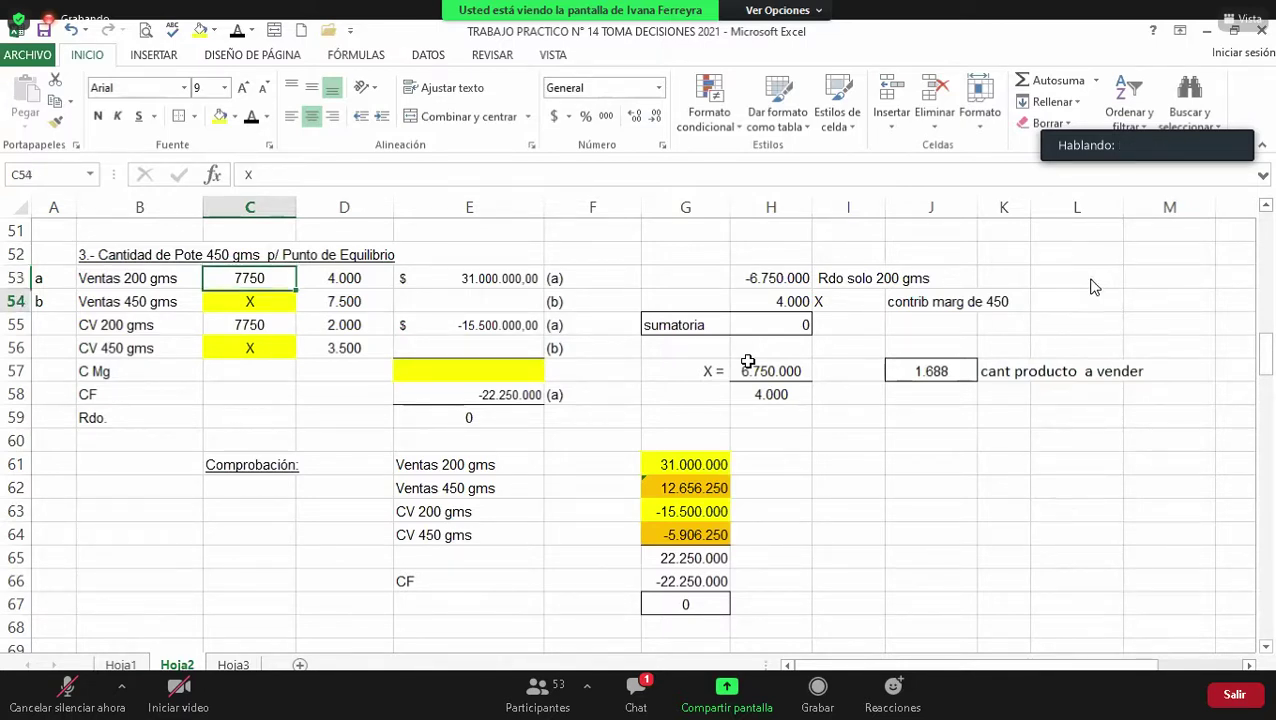
# Step: Move on to the variable costs at the start of Ejercicio Nº 3 on Hoja2
pyautogui.press('Down')
pyautogui.press('Down')
pyautogui.press('Down')
pyautogui.press('Down')
pyautogui.press('Down')
pyautogui.press('Down')
pyautogui.press('Down')
pyautogui.press('Down')
pyautogui.press('Down')
pyautogui.press('Down')
pyautogui.press('Down')
pyautogui.press('Down')
pyautogui.press('Down')
pyautogui.press('Down')
pyautogui.press('Down')
pyautogui.press('Down')
pyautogui.press('Down')
pyautogui.press('Down')
pyautogui.press('Down')
pyautogui.press('Down')
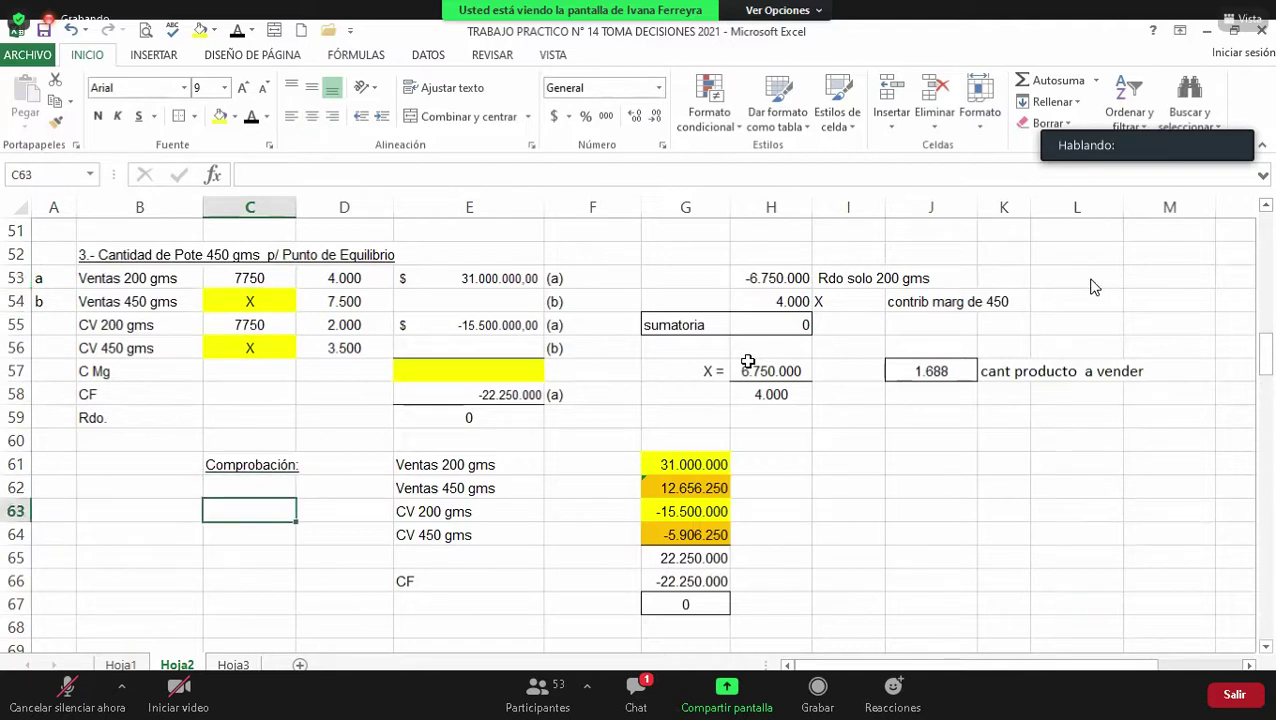
pyautogui.press('Down')
pyautogui.press('Down')
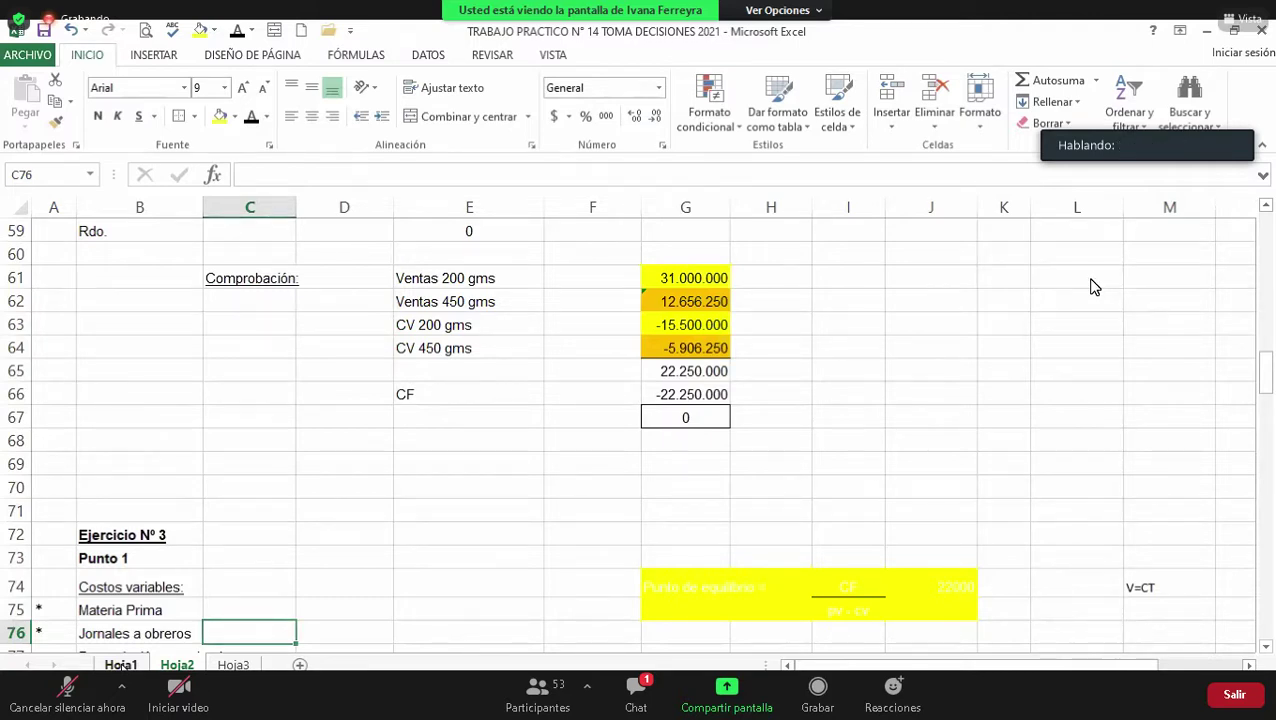
# Step: Read the Ejercicio Nº 3 statement on Hoja1, including the mining company's variable and fixed costs
pyautogui.click(120, 665)
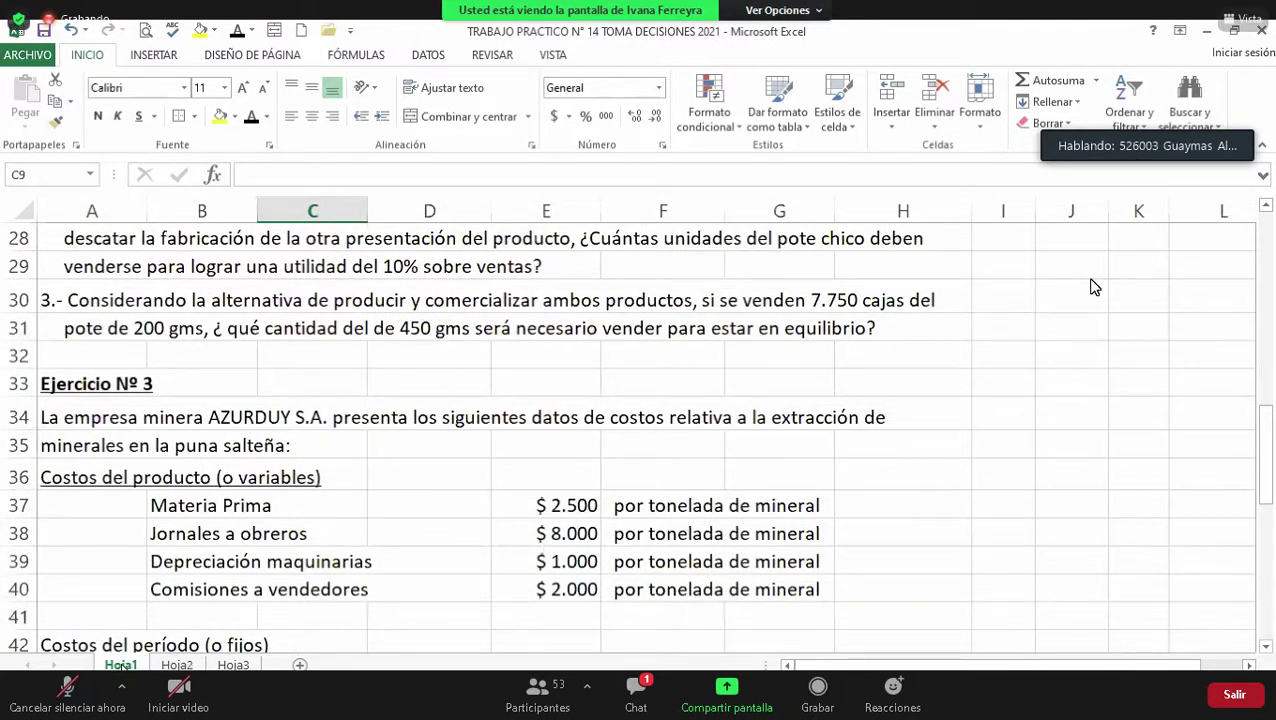
pyautogui.press('Down')
pyautogui.press('Down')
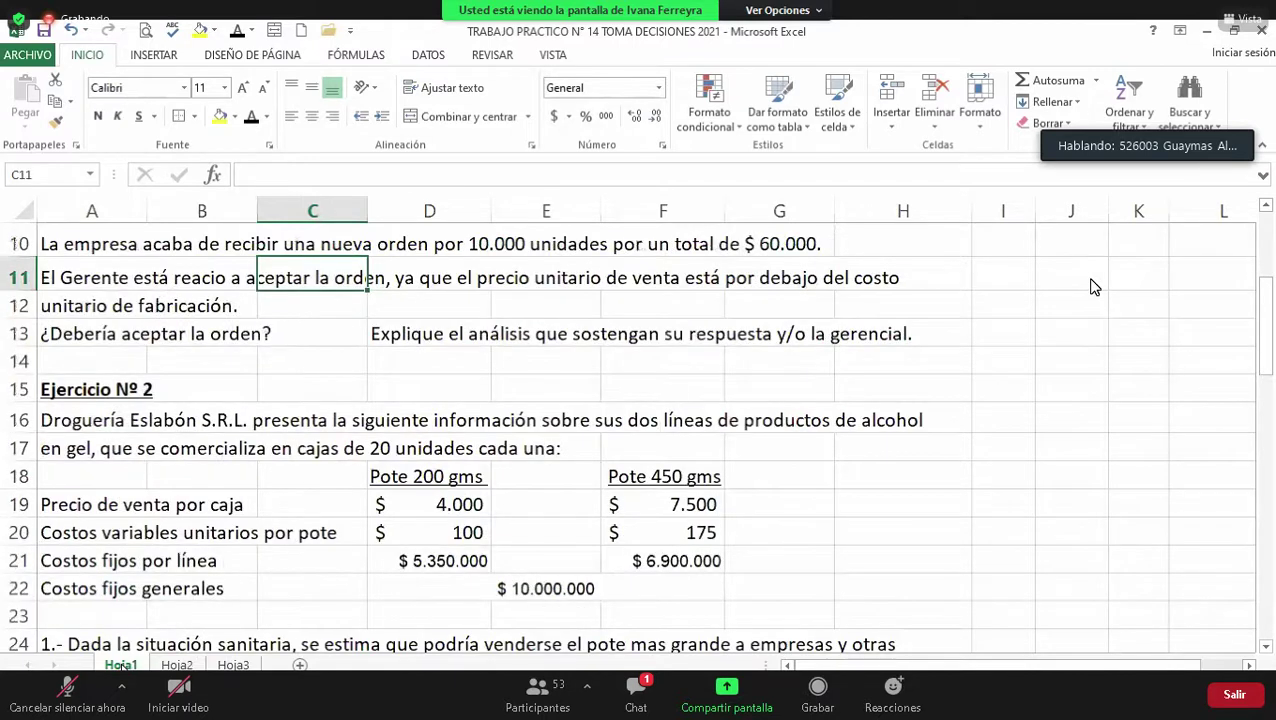
pyautogui.press('Down')
pyautogui.press('Down')
pyautogui.press('Down')
pyautogui.press('Down')
pyautogui.press('Down')
pyautogui.press('Down')
pyautogui.press('Down')
pyautogui.press('Down')
pyautogui.press('Down')
pyautogui.press('Down')
pyautogui.press('Down')
pyautogui.press('Down')
pyautogui.press('Down')
pyautogui.press('Down')
pyautogui.press('Down')
pyautogui.press('Down')
pyautogui.press('Down')
pyautogui.press('Down')
pyautogui.press('Down')
pyautogui.press('Down')
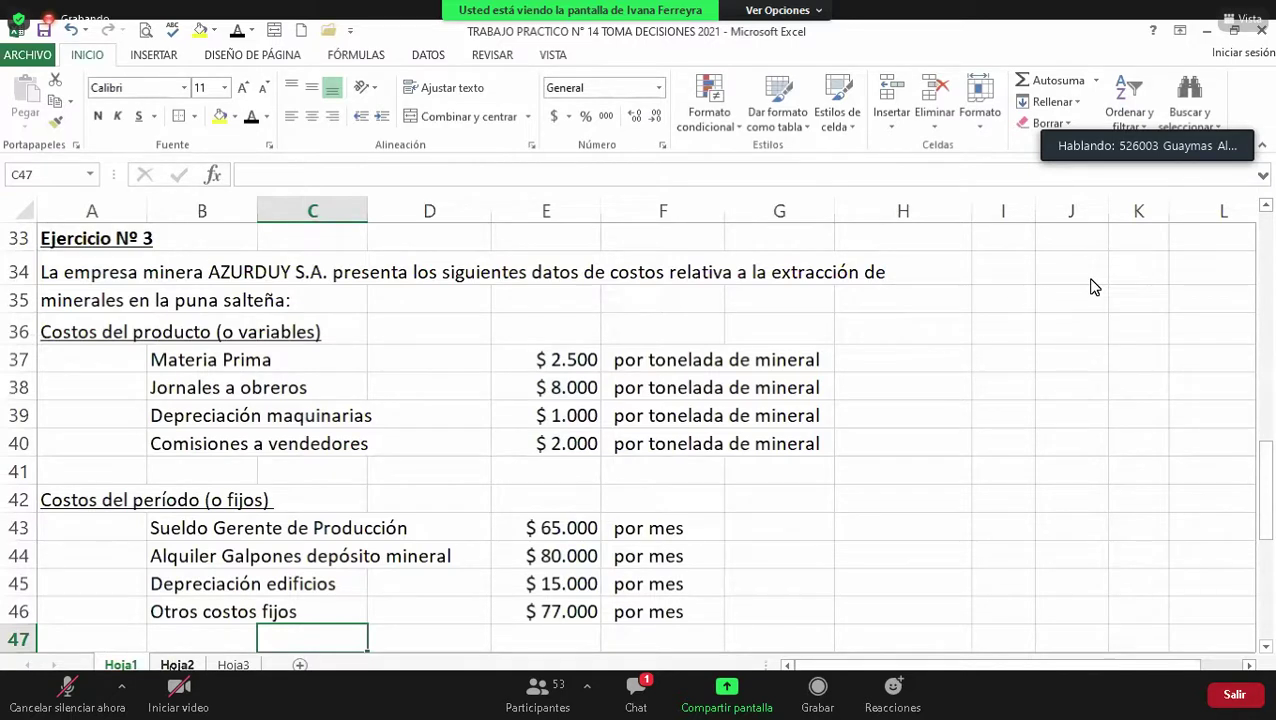
# Step: Return to Hoja2 and look over the break-even section for 450 gms pots together with its verification
pyautogui.hotkey('ctrl', 'pagedown')
pyautogui.scroll(3, 1094, 287)
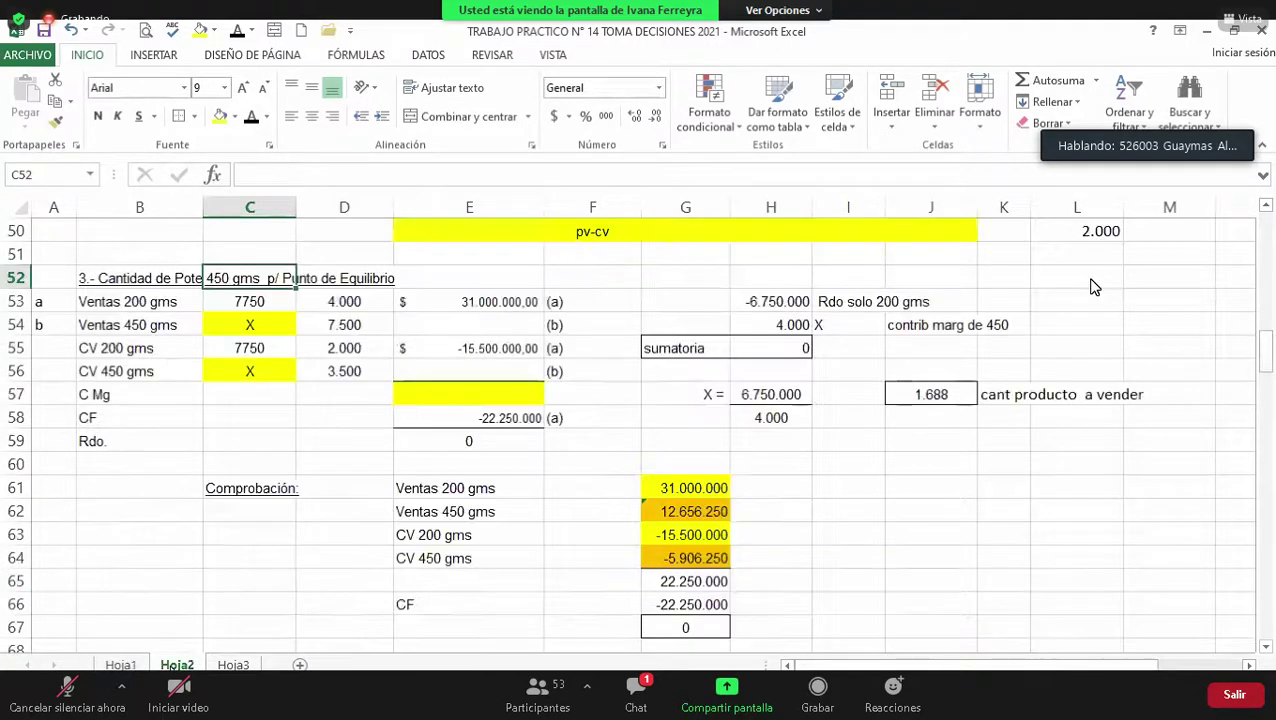
pyautogui.press('Down')
pyautogui.press('Down')
pyautogui.press('Down')
pyautogui.press('Down')
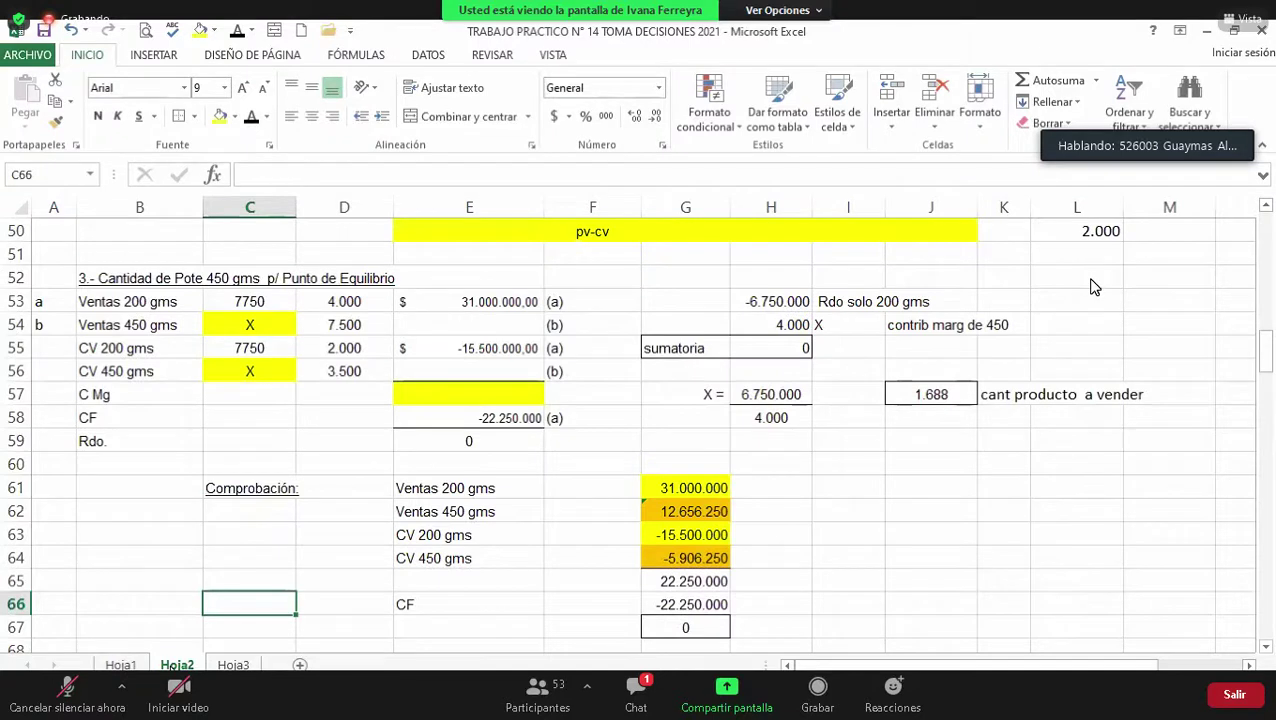
pyautogui.press('Down')
pyautogui.press('Down')
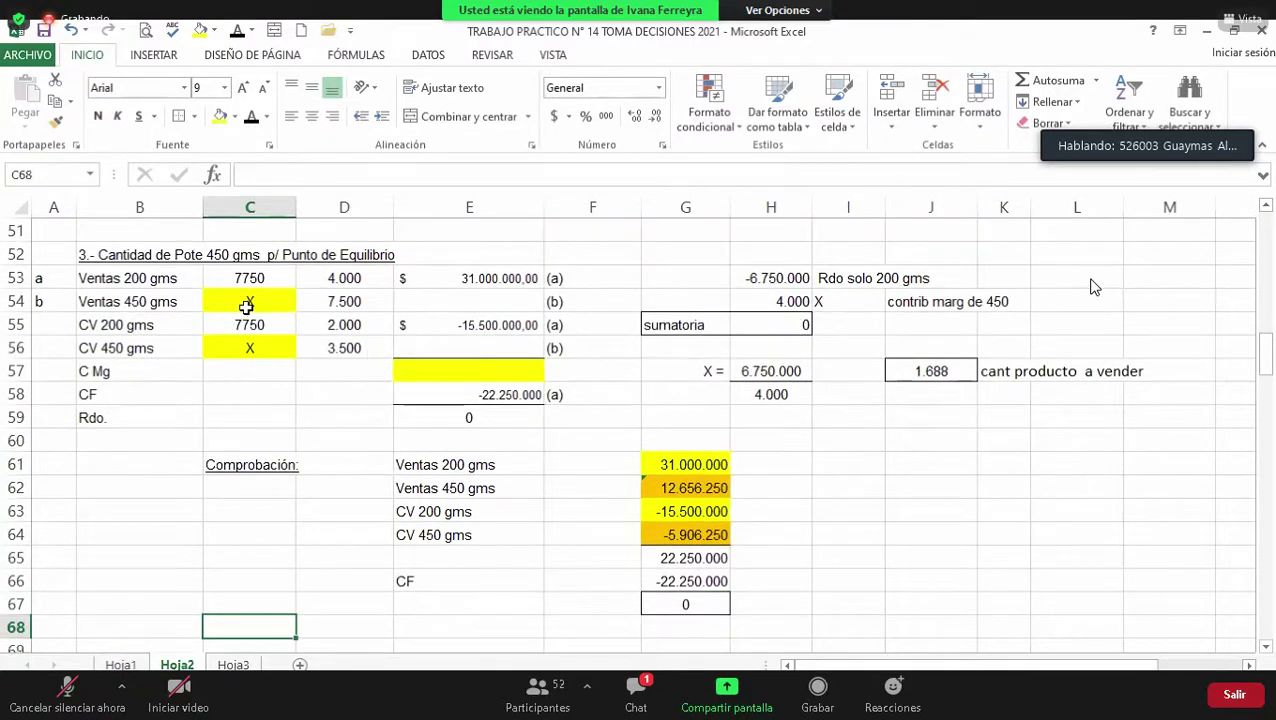
# Step: Apply a thick box border to the result cell E59
pyautogui.click(156, 255)
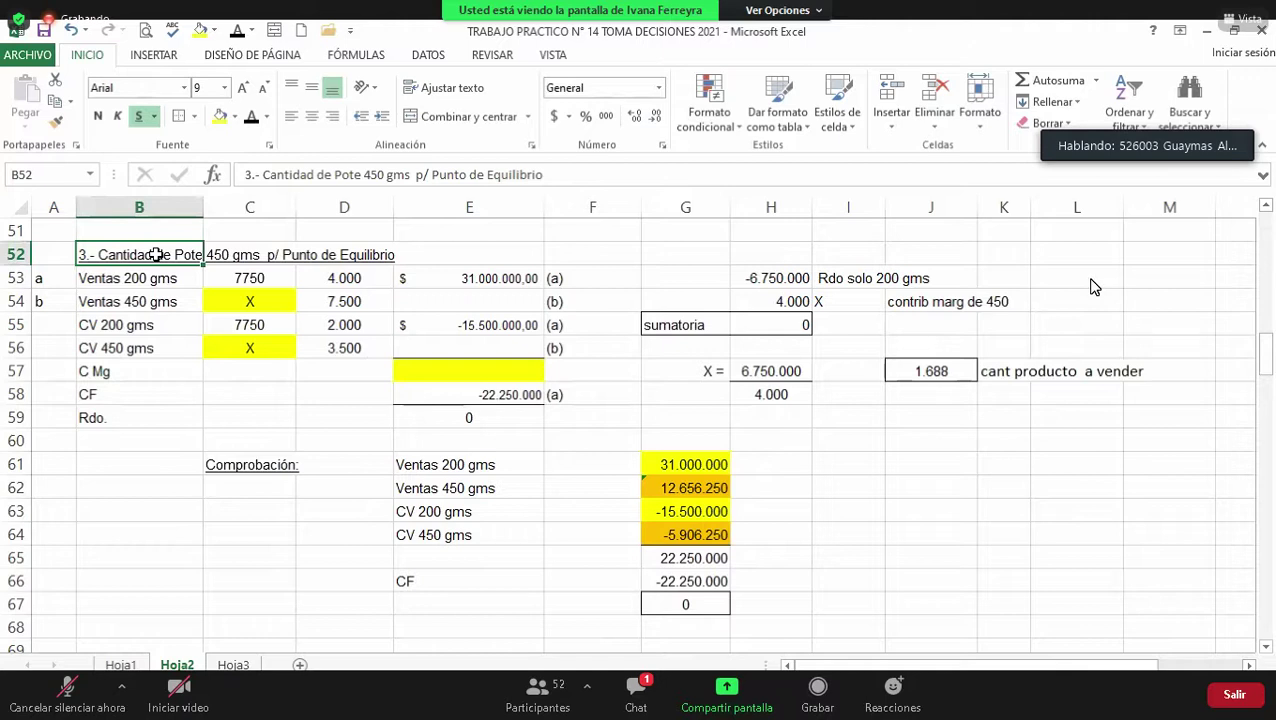
pyautogui.click(488, 412)
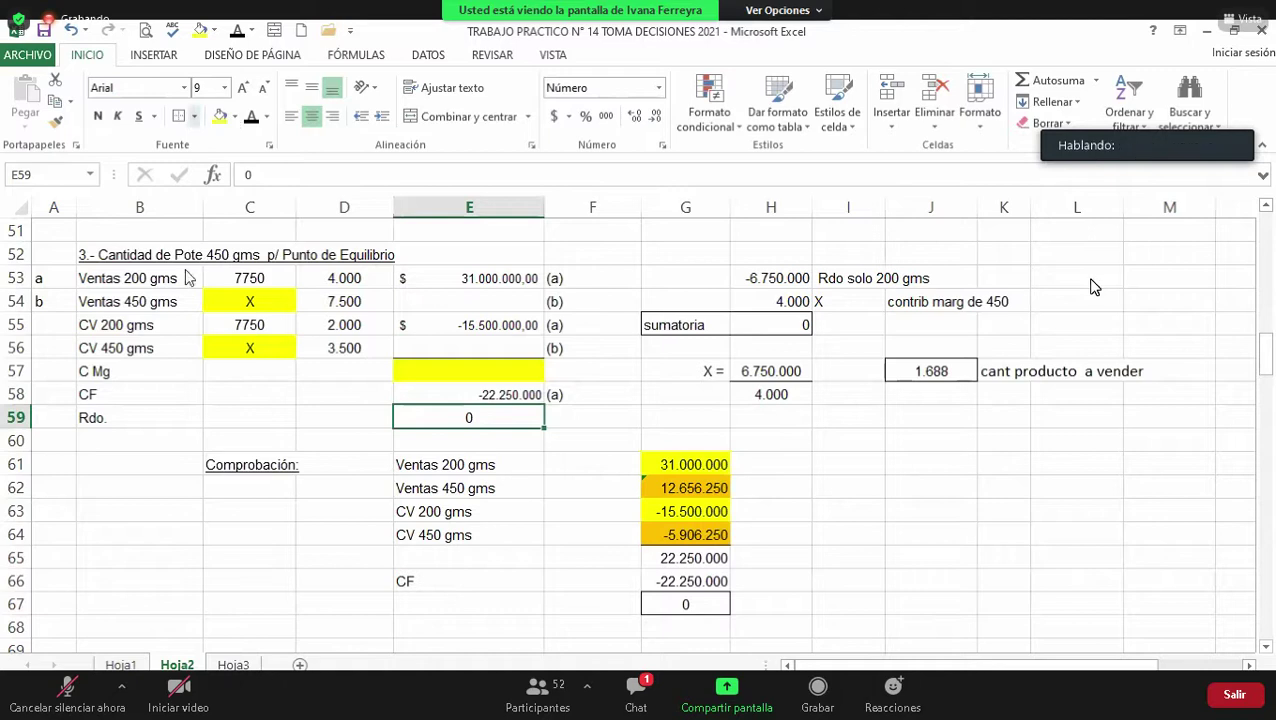
pyautogui.click(195, 117)
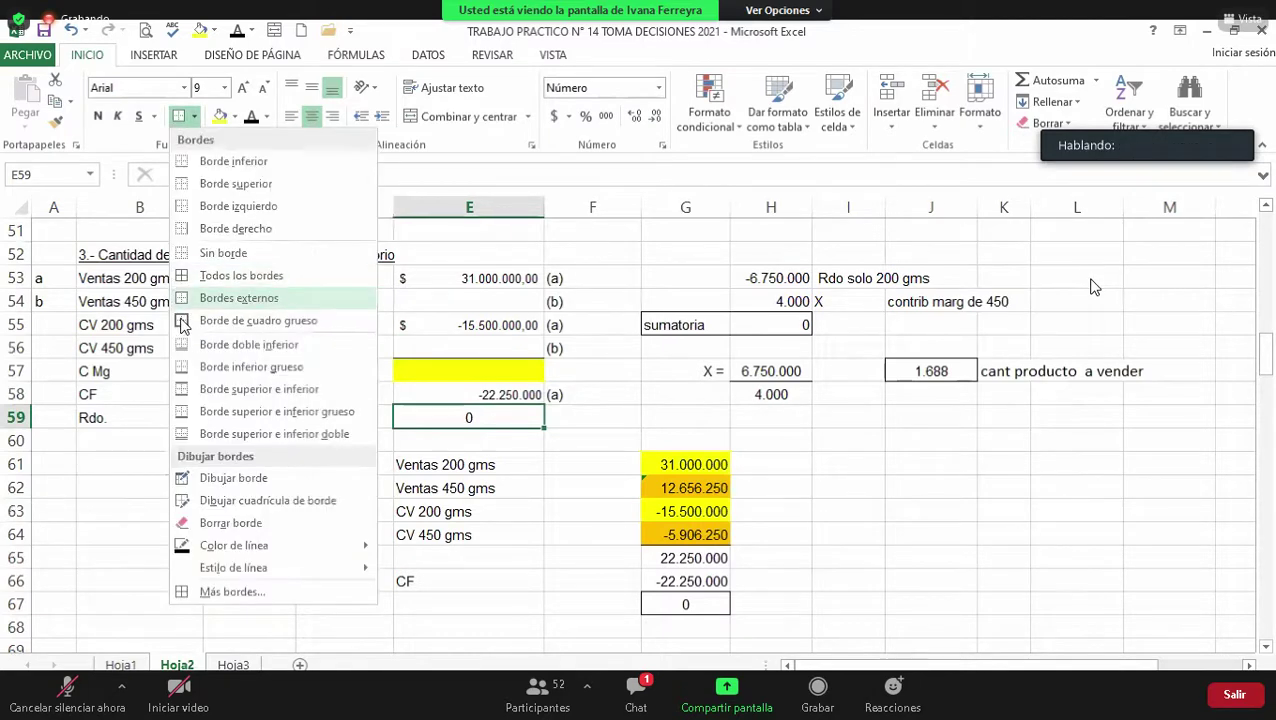
# Step: Review the empty contribution margin cell E57 and the verification amounts and formulas in G61:G66
pyautogui.click(510, 371)
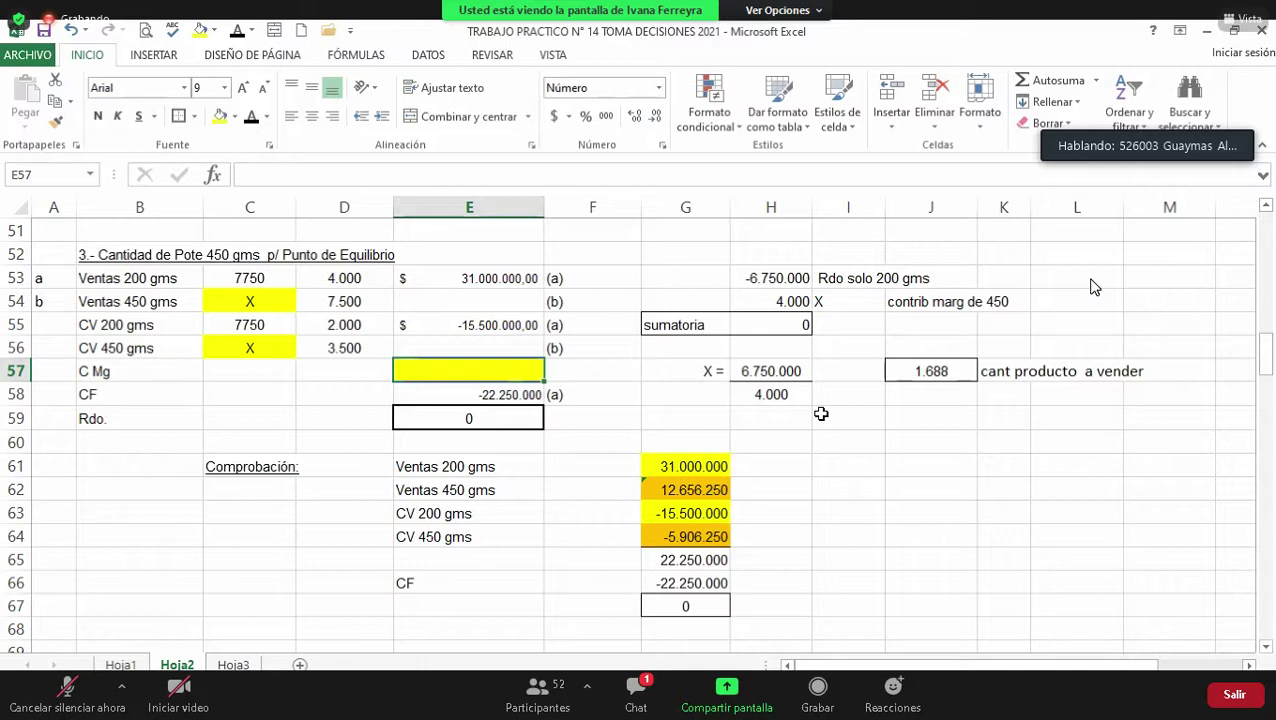
pyautogui.click(700, 463)
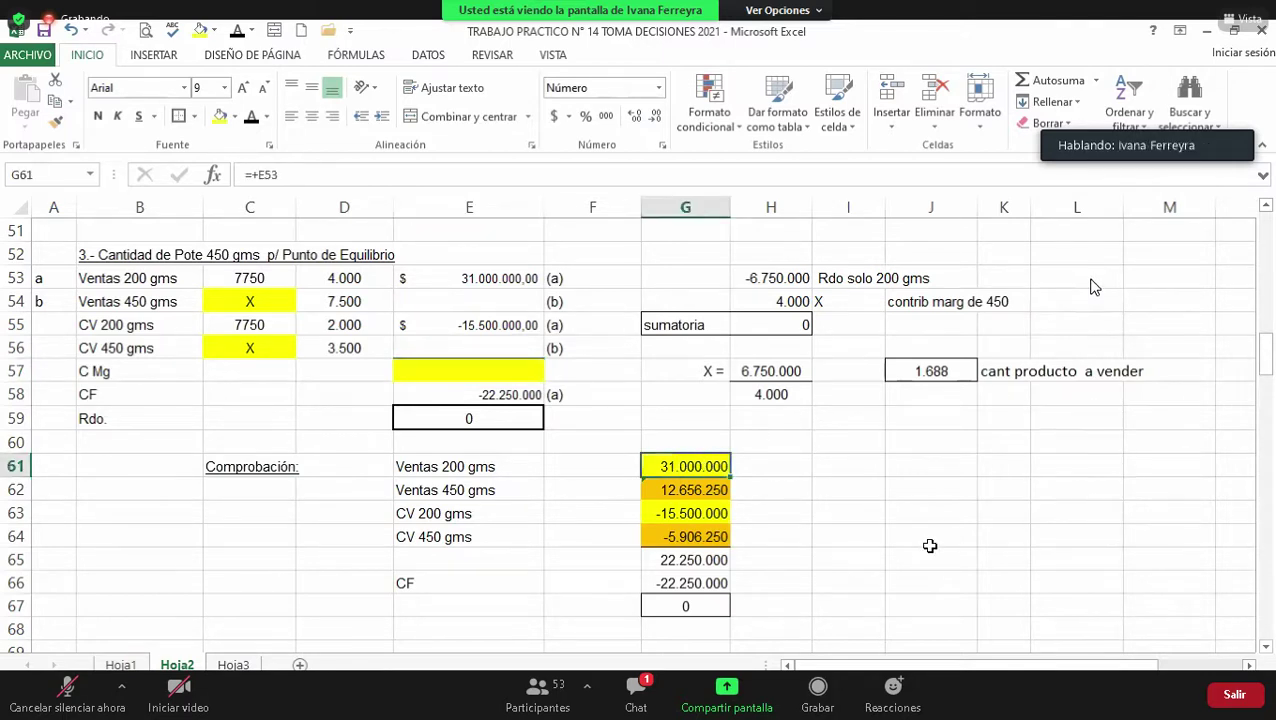
pyautogui.press('Down')
pyautogui.press('Down')
pyautogui.press('Down')
pyautogui.press('Down')
pyautogui.press('Down')
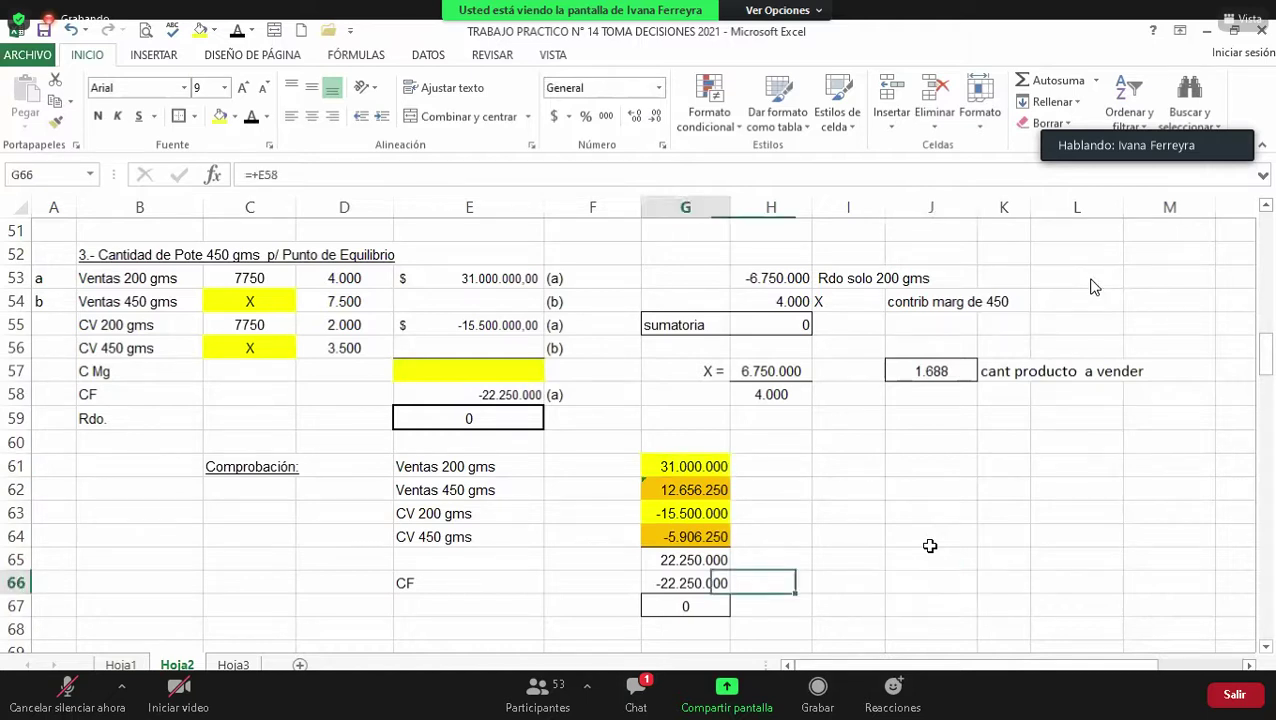
pyautogui.press('Up')
pyautogui.press('Up')
pyautogui.press('Up')
pyautogui.press('Up')
pyautogui.press('Up')
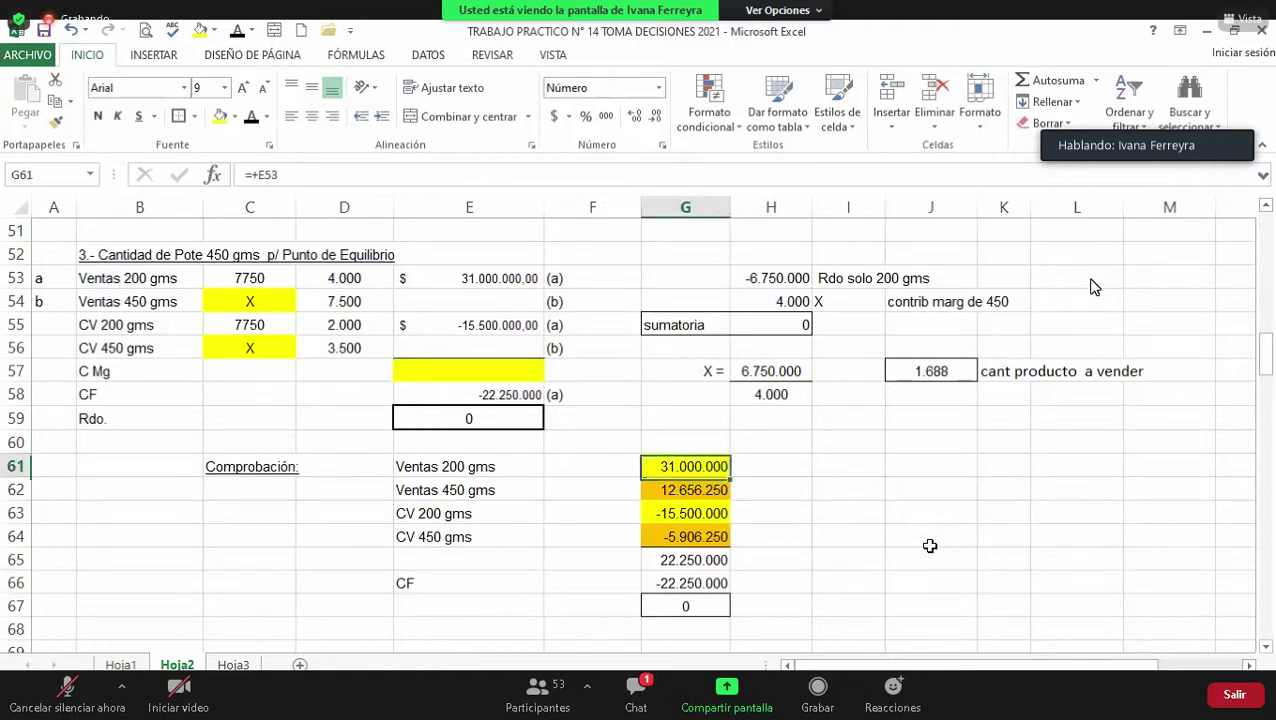
pyautogui.press('Down')
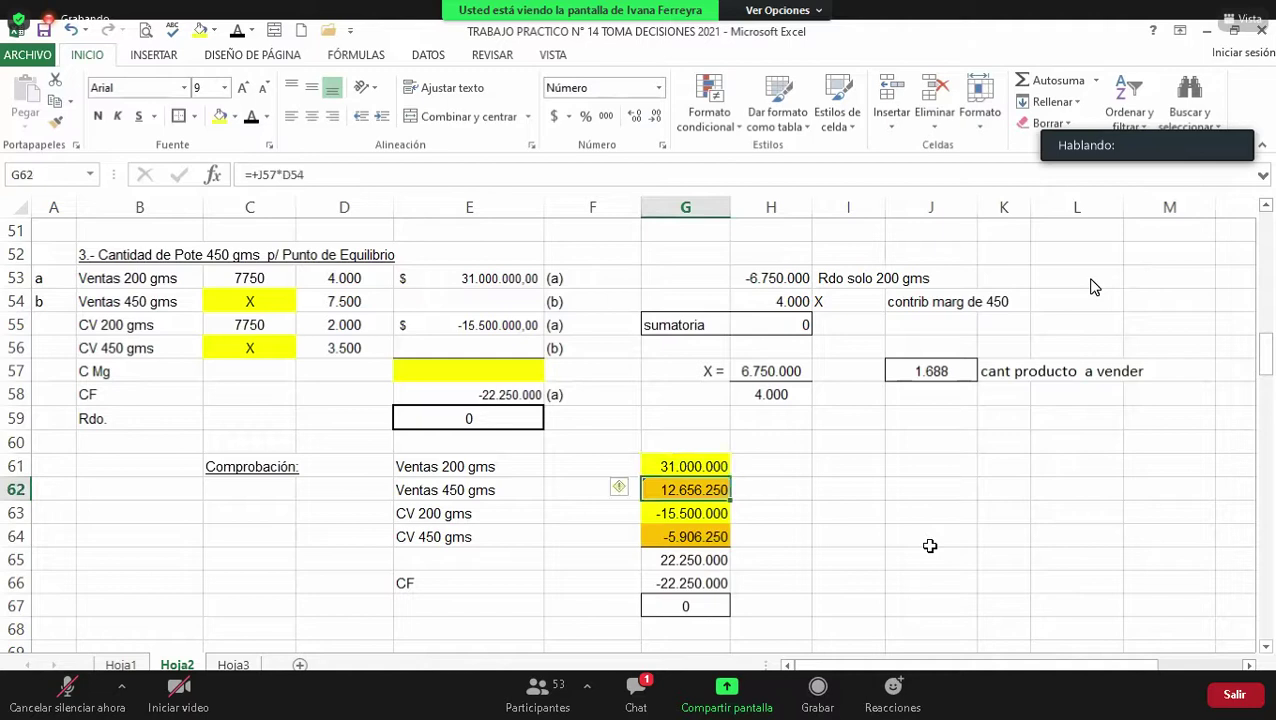
# Step: Check the remaining verification amounts and formulas in G63:G67, down to the fixed costs and the result
pyautogui.press('Down')
pyautogui.press('Down')
pyautogui.press('Down')
pyautogui.press('Down')
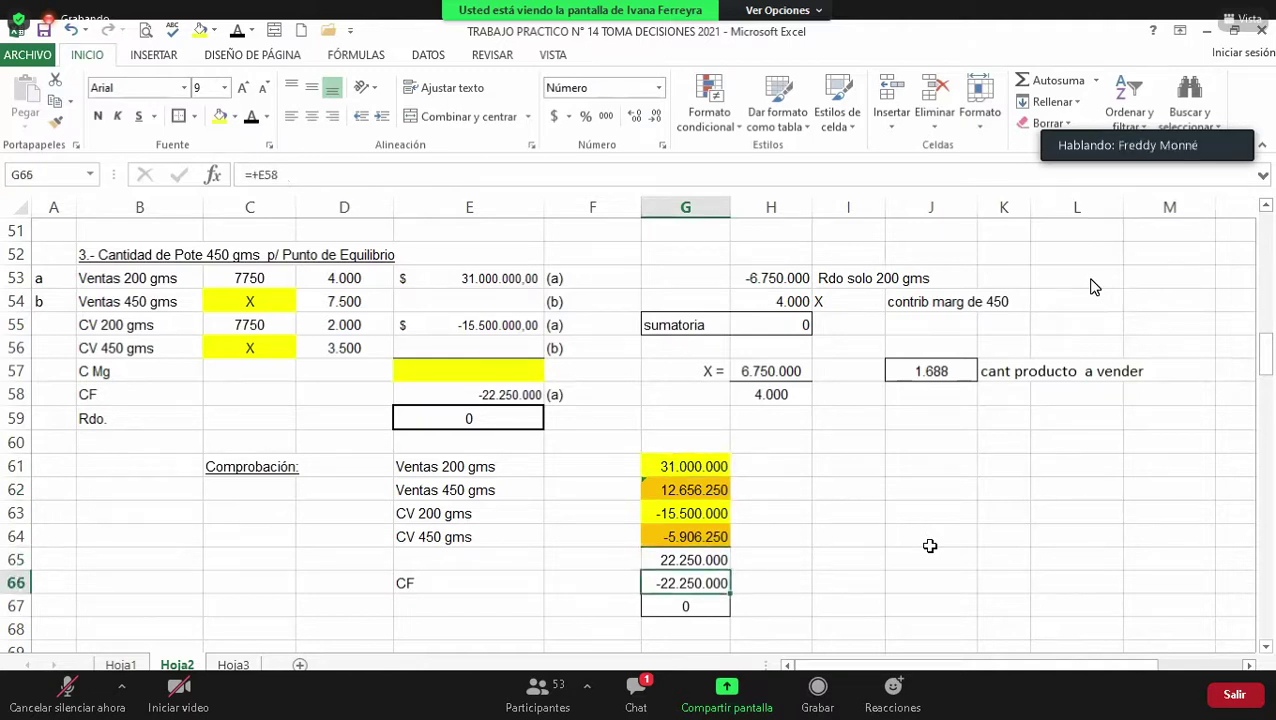
pyautogui.press('Down')
pyautogui.press('Down')
pyautogui.press('Right')
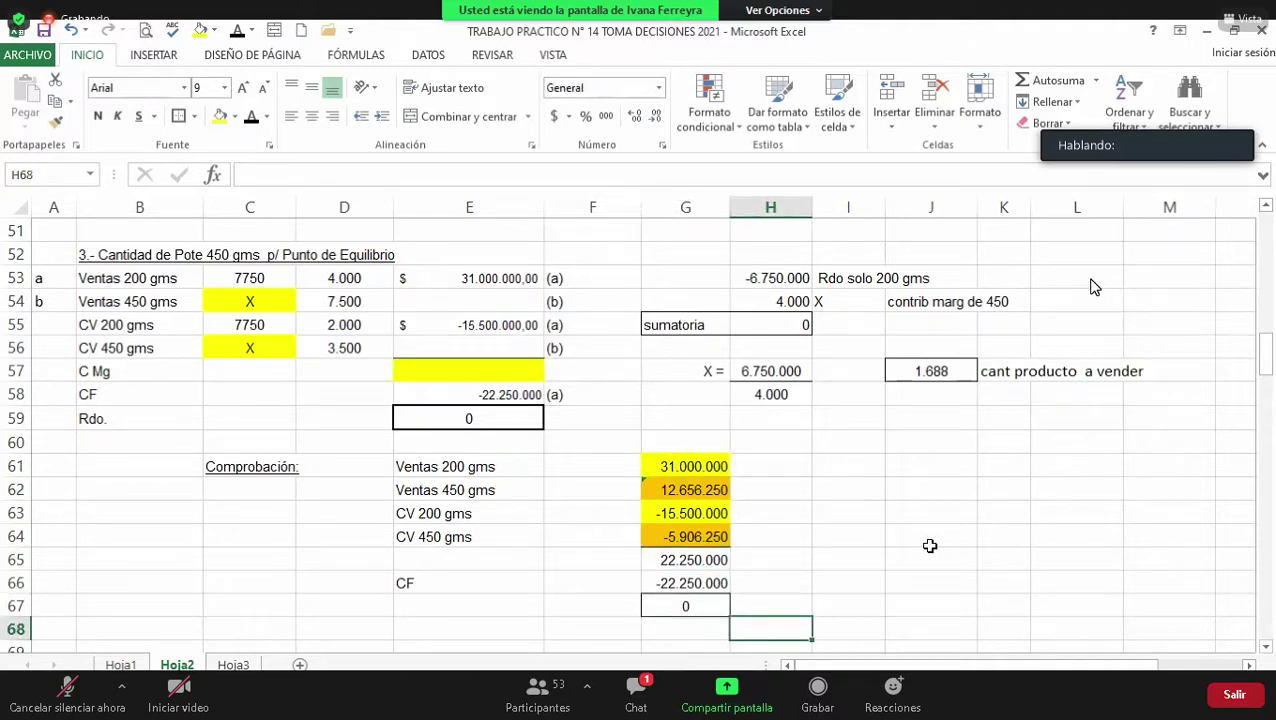
# Step: Review the 450 gms break-even table, checking the 200 gms sales formula in E53 and the quantities in C53:C54
pyautogui.press('Up')
pyautogui.press('Left')
pyautogui.press('Up')
pyautogui.press('Up')
pyautogui.press('Up')
pyautogui.press('Up')
pyautogui.press('Up')
pyautogui.press('Up')
pyautogui.press('Up')
pyautogui.press('Up')
pyautogui.press('Up')
pyautogui.press('Up')
pyautogui.press('Up')
pyautogui.press('Up')
pyautogui.press('Left')
pyautogui.press('Left')
pyautogui.press('Up')
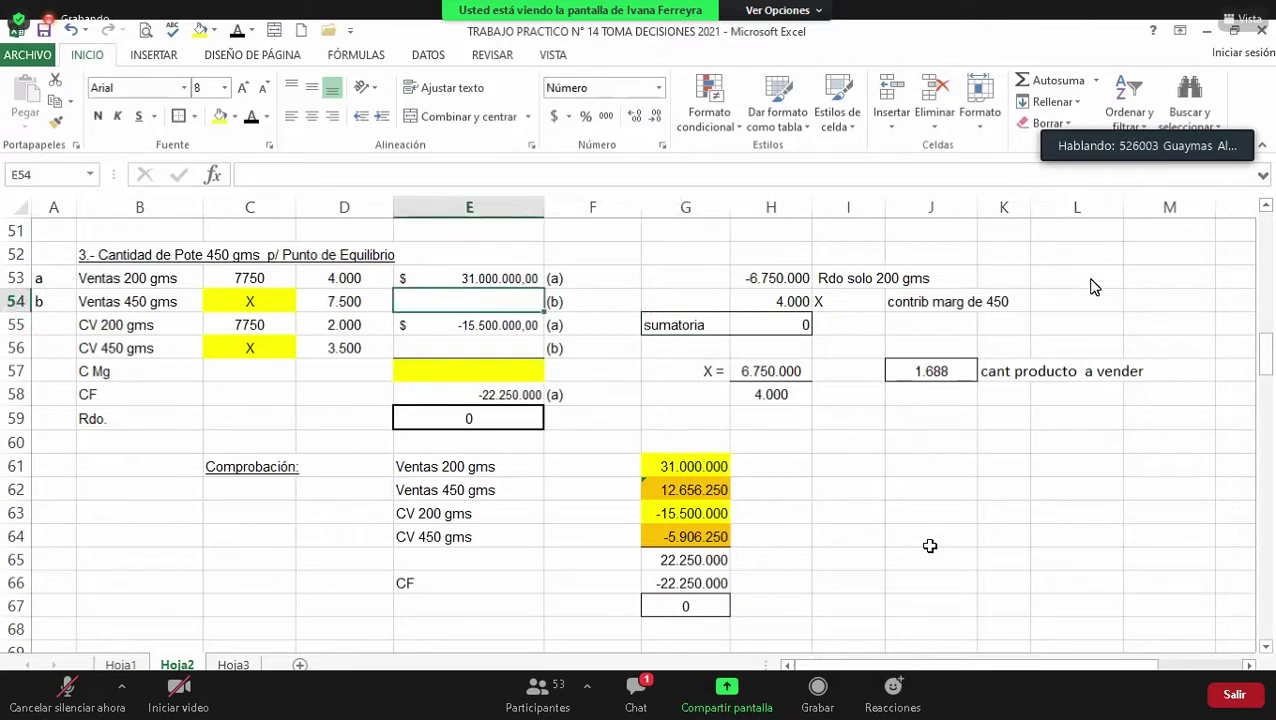
pyautogui.press('Up')
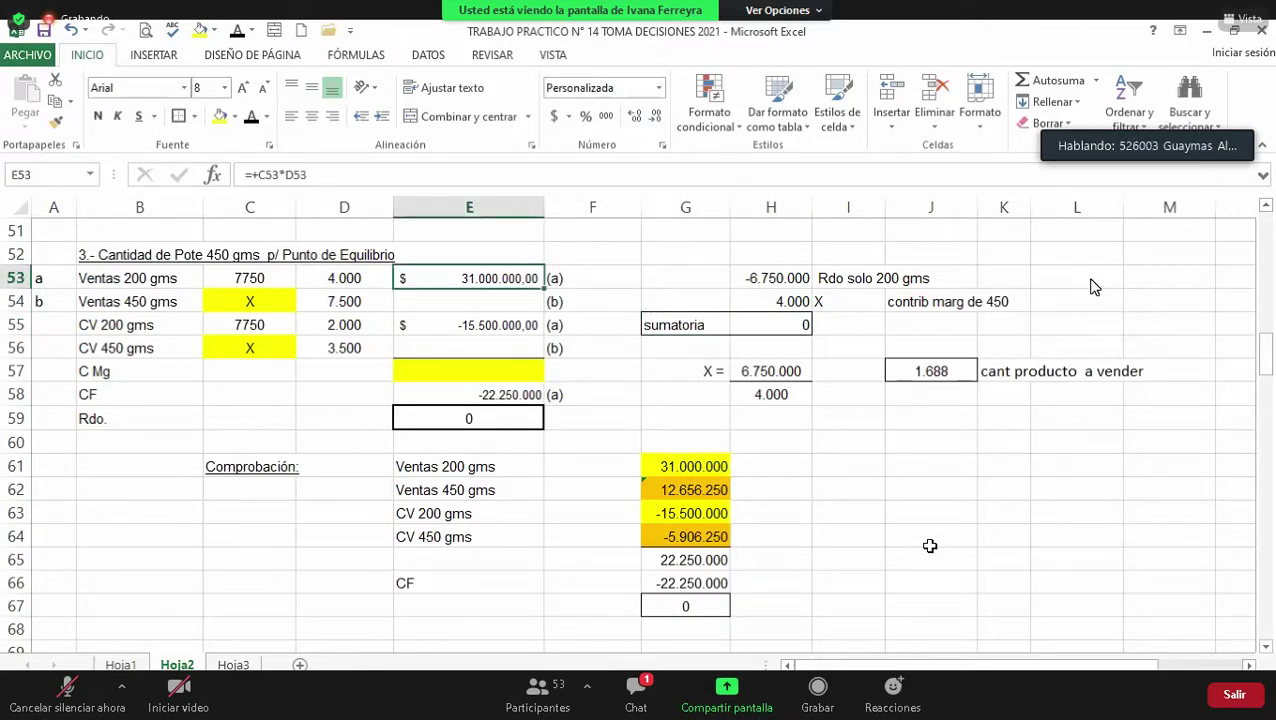
pyautogui.press('Left')
pyautogui.press('Left')
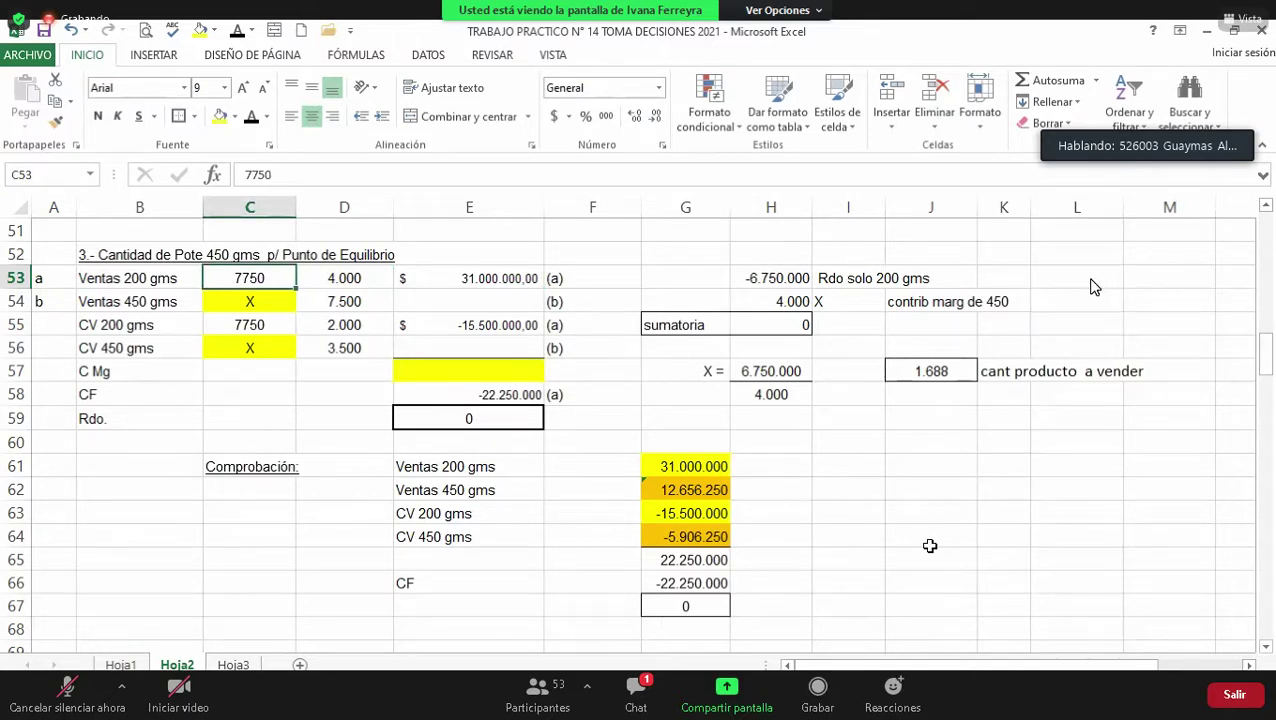
pyautogui.press('Down')
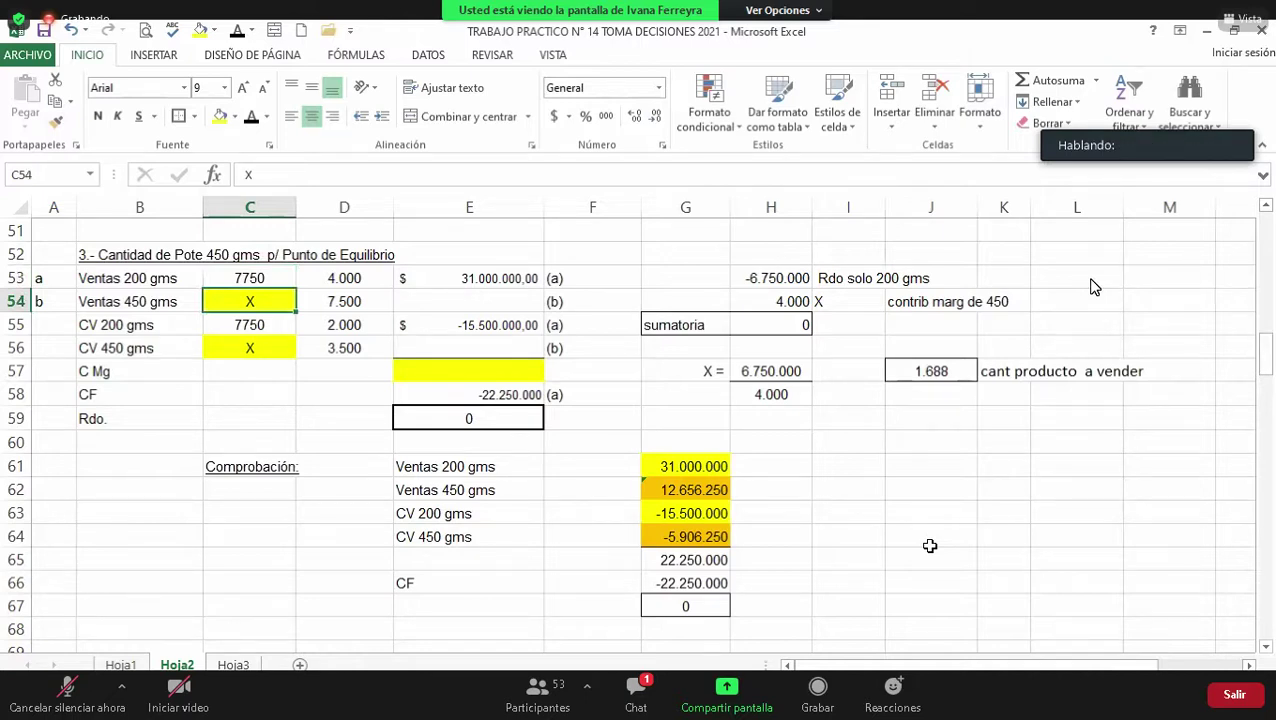
# Step: Look back over the 10% profit calculation in C38:C42, including its sales, variable cost, contribution margin and fixed cost
pyautogui.press('Right')
pyautogui.press('Left')
pyautogui.press('Up')
pyautogui.press('Up')
pyautogui.press('Up')
pyautogui.press('Up')
pyautogui.press('Up')
pyautogui.press('Up')
pyautogui.press('Up')
pyautogui.press('Up')
pyautogui.press('Up')
pyautogui.press('Up')
pyautogui.press('Up')
pyautogui.press('Up')
pyautogui.press('Up')
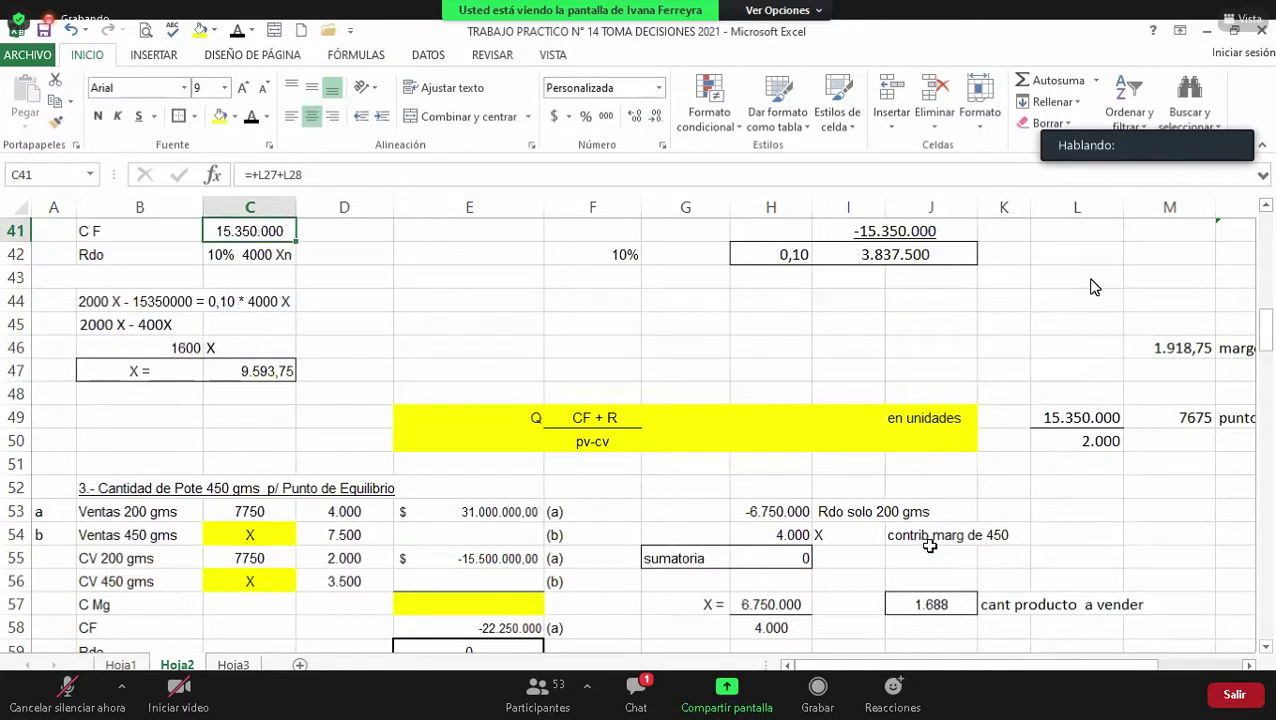
pyautogui.scroll(1, 1094, 287)
pyautogui.press('Up')
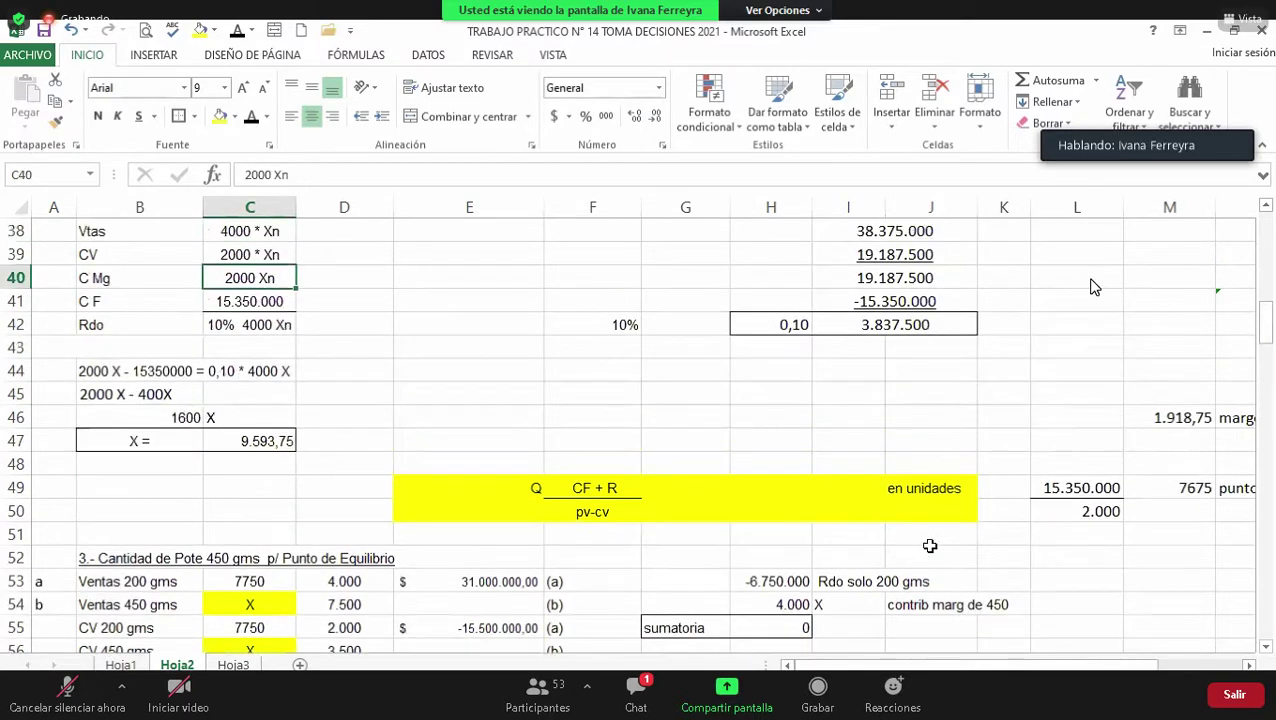
pyautogui.press('Down')
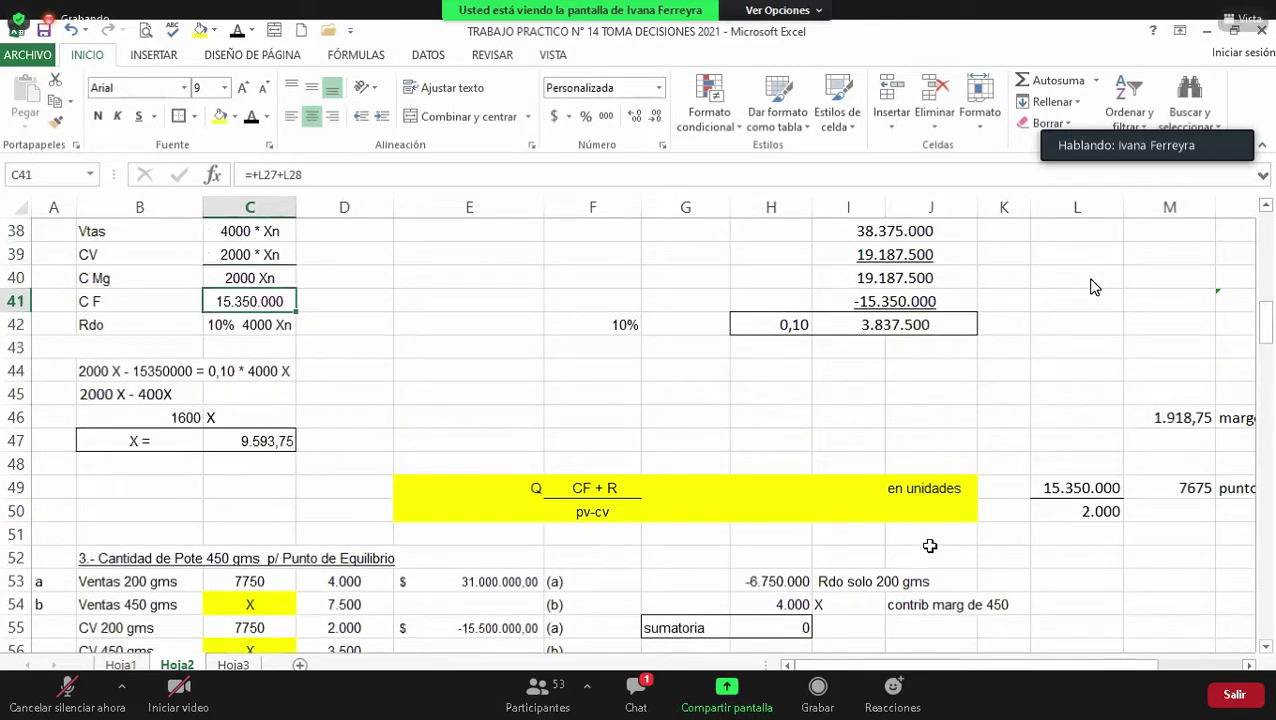
pyautogui.press('Up')
pyautogui.press('Up')
pyautogui.press('Up')
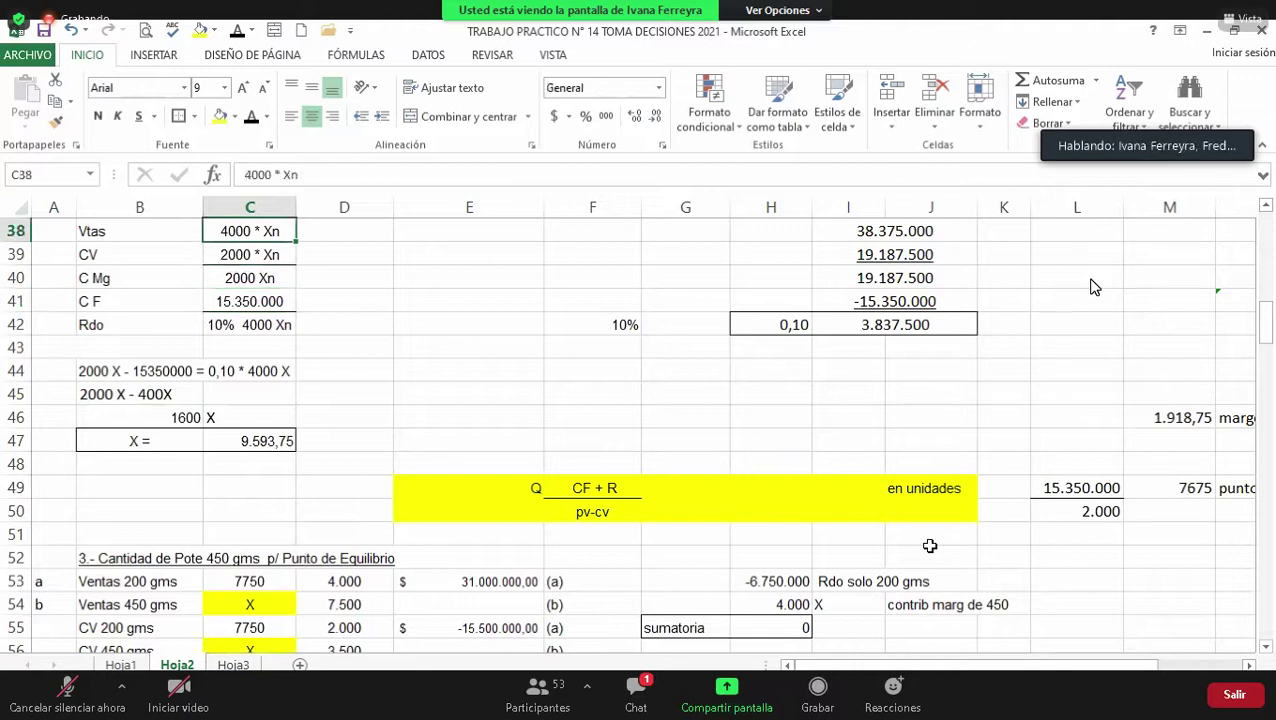
pyautogui.scroll(1, 1094, 287)
pyautogui.press('Down')
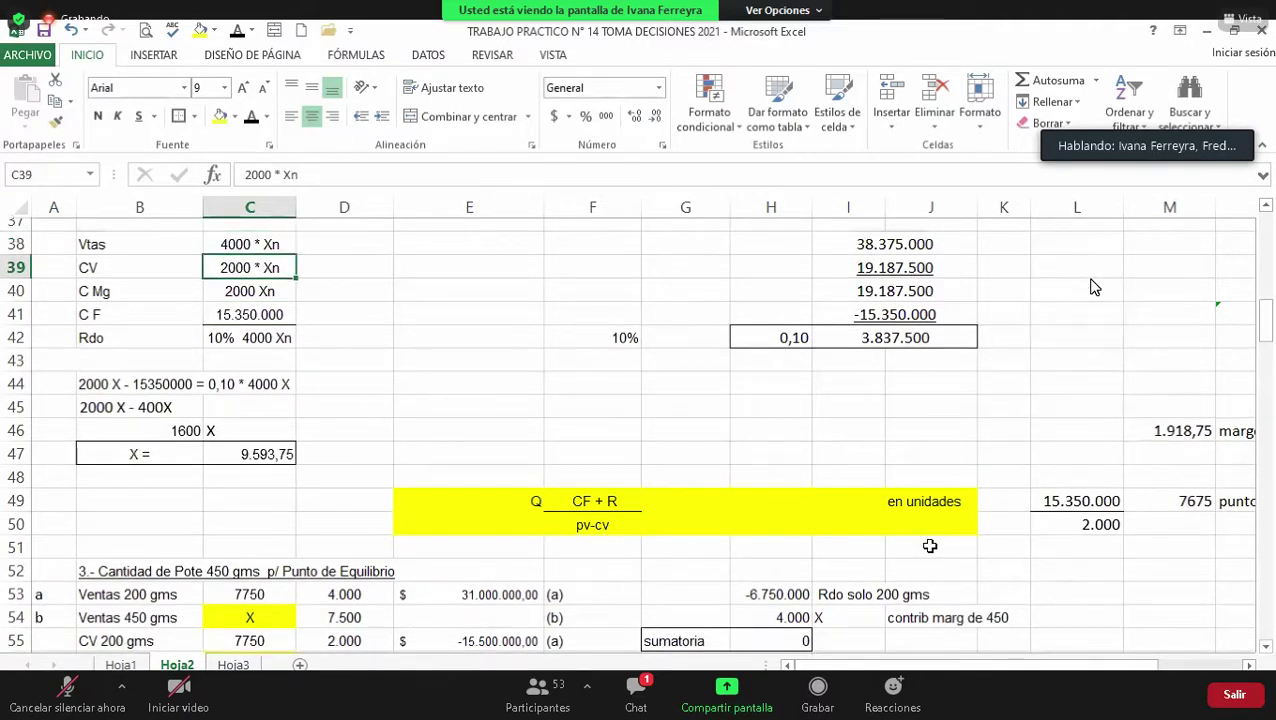
# Step: Return to the 450 gms break-even section and look over its table, the X calculation and the Comprobación block
pyautogui.press('Down')
pyautogui.press('Down')
pyautogui.press('Down')
pyautogui.press('Down')
pyautogui.press('Down')
pyautogui.press('Down')
pyautogui.press('Down')
pyautogui.press('Down')
pyautogui.press('Down')
pyautogui.press('Down')
pyautogui.press('Down')
pyautogui.press('Down')
pyautogui.press('Down')
pyautogui.press('Down')
pyautogui.press('Down')
pyautogui.press('Down')
pyautogui.press('Down')
pyautogui.press('Down')
pyautogui.press('Down')
pyautogui.press('Down')
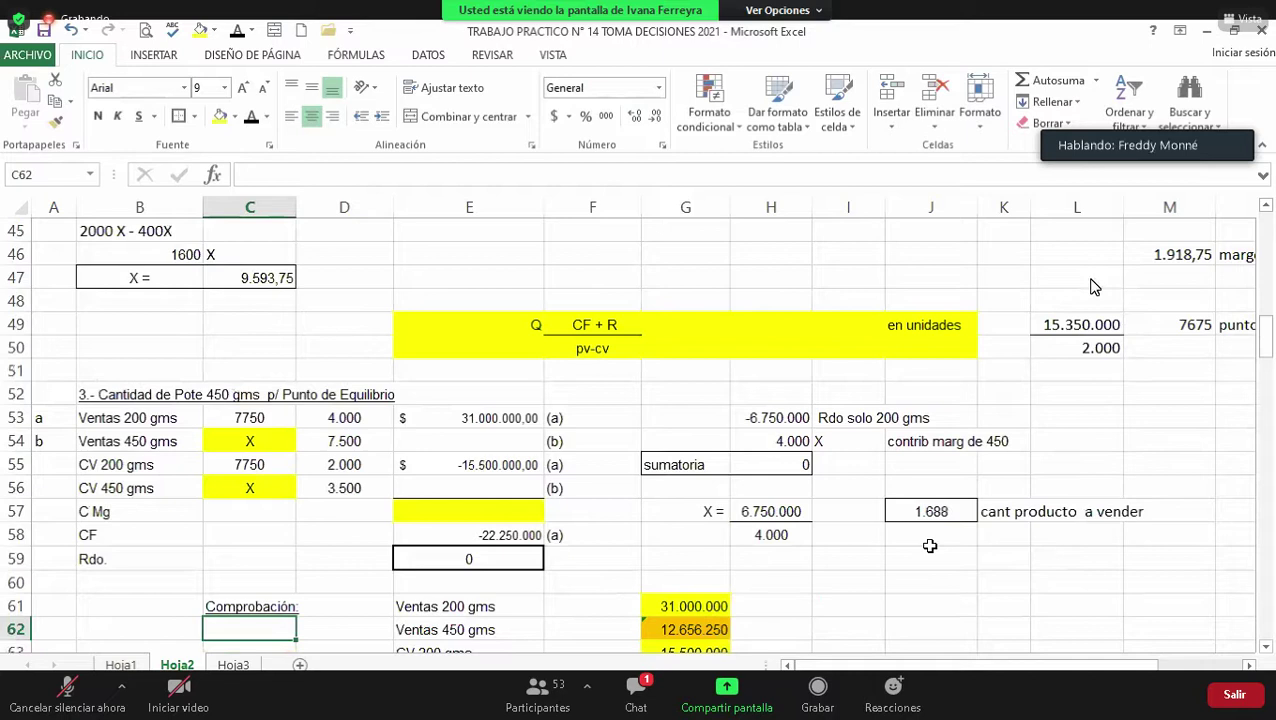
pyautogui.press('Down')
pyautogui.press('Down')
pyautogui.press('Down')
pyautogui.press('Down')
pyautogui.press('Down')
pyautogui.press('Down')
pyautogui.press('Down')
pyautogui.press('Down')
pyautogui.press('Down')
pyautogui.press('Up')
pyautogui.press('Up')
pyautogui.press('Up')
pyautogui.press('Up')
pyautogui.press('Up')
pyautogui.press('Up')
pyautogui.press('Up')
pyautogui.press('Up')
pyautogui.press('Up')
pyautogui.press('Up')
pyautogui.press('Up')
pyautogui.press('Up')
pyautogui.press('Up')
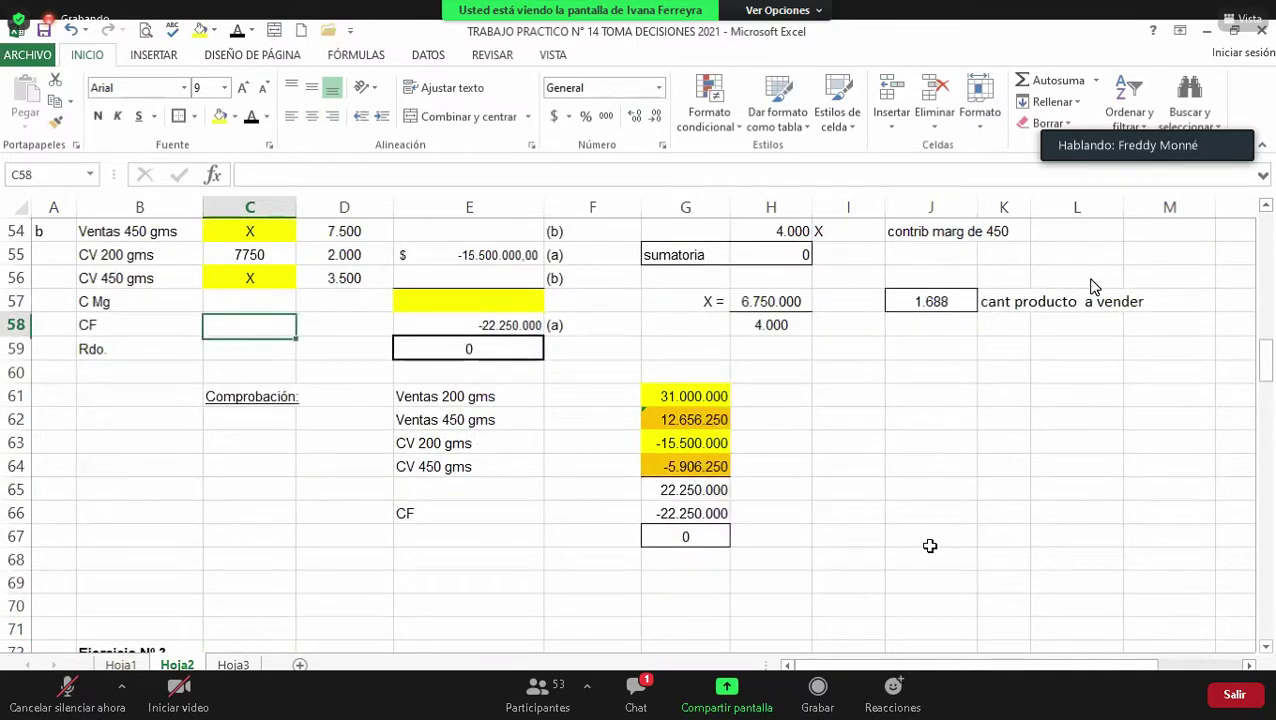
pyautogui.press('Up')
pyautogui.press('Up')
pyautogui.press('Up')
pyautogui.press('Up')
pyautogui.press('Up')
pyautogui.press('Up')
pyautogui.press('Down')
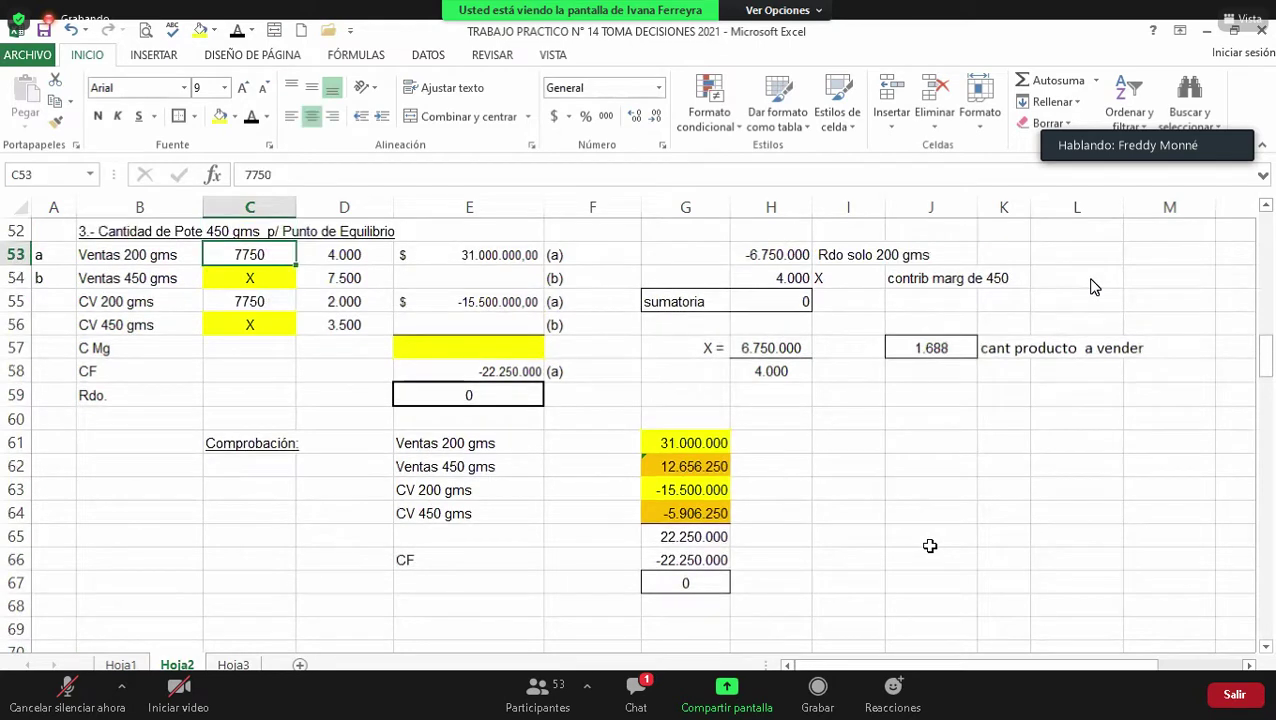
pyautogui.press('Down')
pyautogui.press('Down')
pyautogui.press('Down')
pyautogui.press('Down')
pyautogui.press('Down')
pyautogui.press('Down')
pyautogui.press('Down')
pyautogui.press('Down')
pyautogui.press('Down')
pyautogui.press('Down')
pyautogui.press('Down')
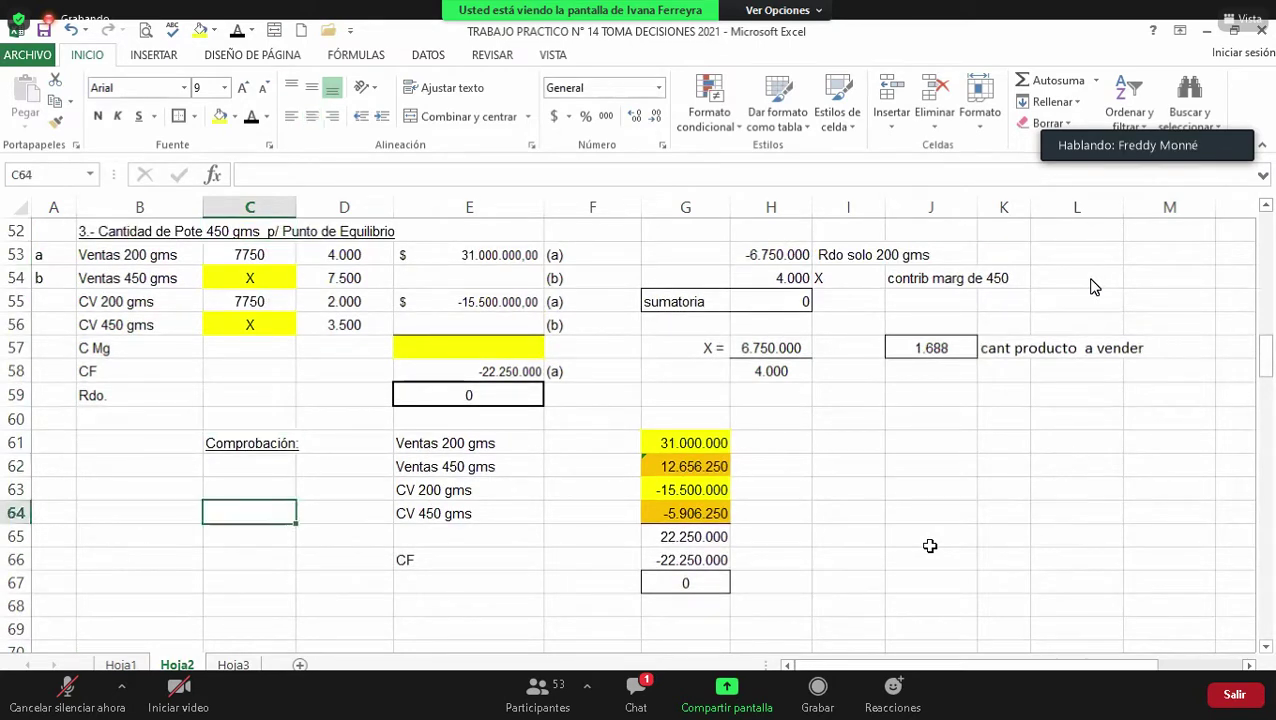
pyautogui.press('Down')
pyautogui.press('Down')
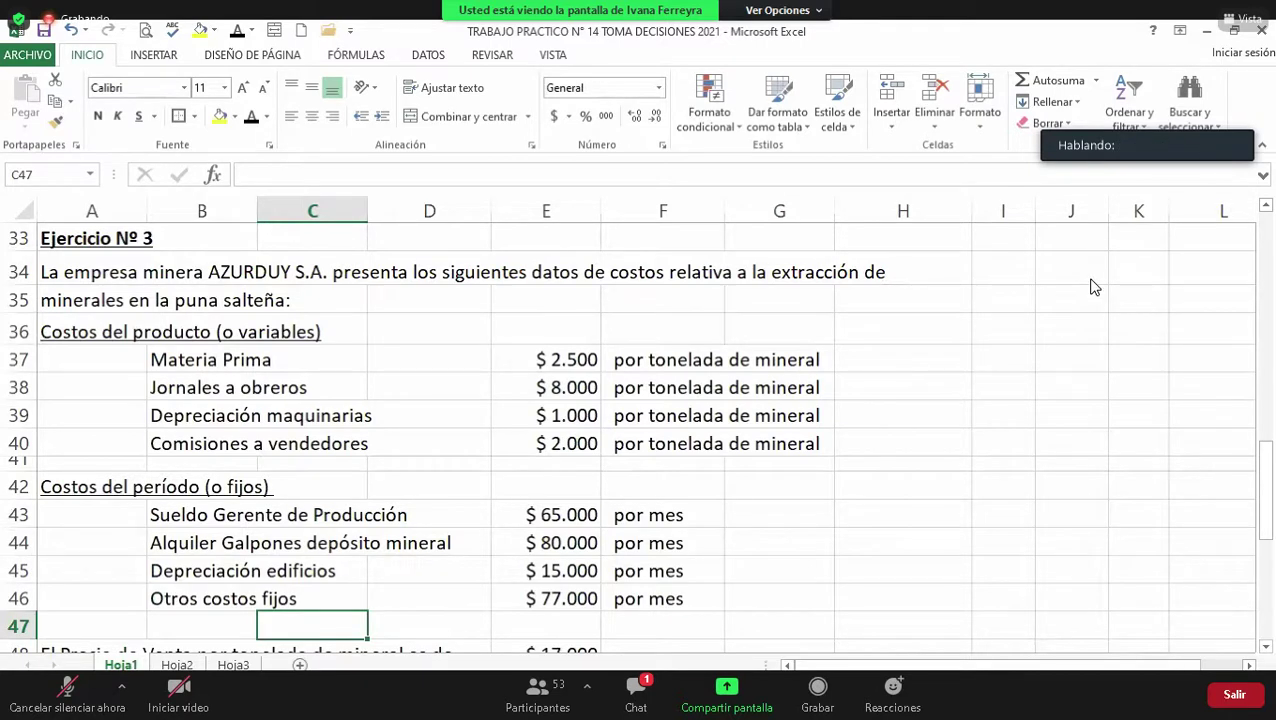
# Step: Read the rest of Ejercicio Nº 3 on Hoja1, covering the sale price per ton and the three requested calculations
pyautogui.scroll(-1, 1093, 287)
pyautogui.scroll(-2, 1093, 287)
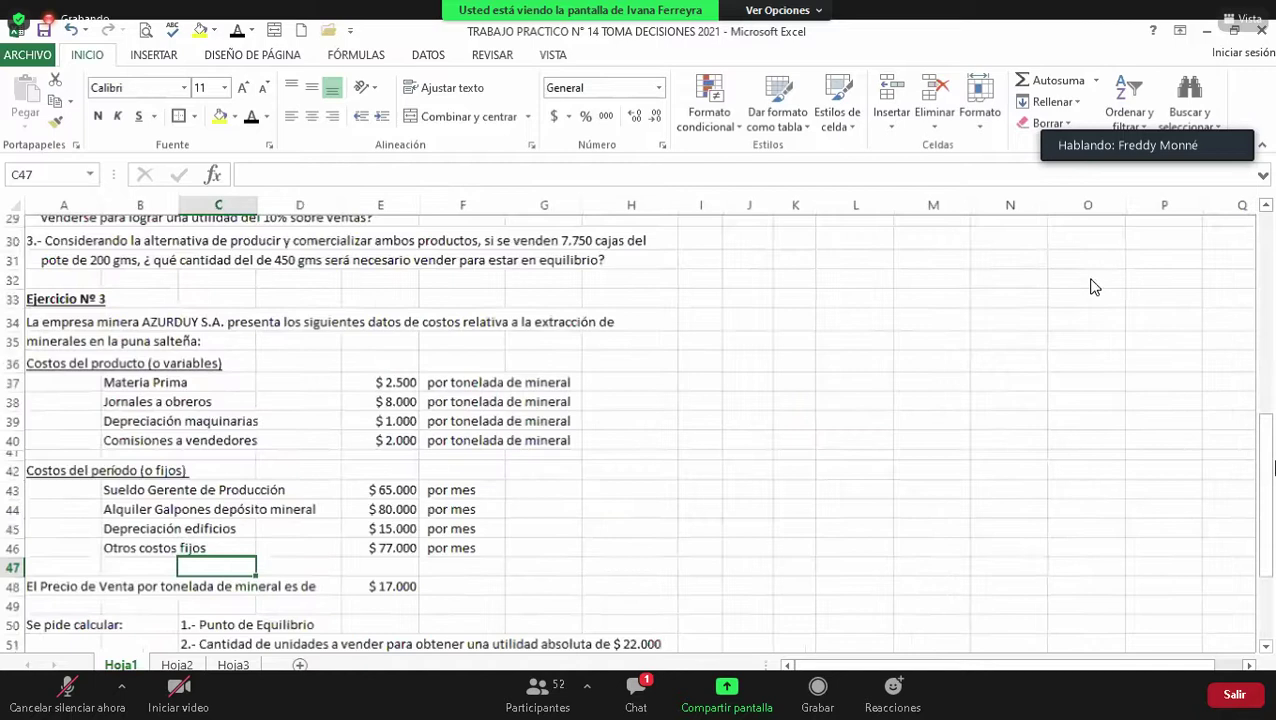
pyautogui.scroll(-1, 1093, 287)
pyautogui.scroll(-1, 1093, 287)
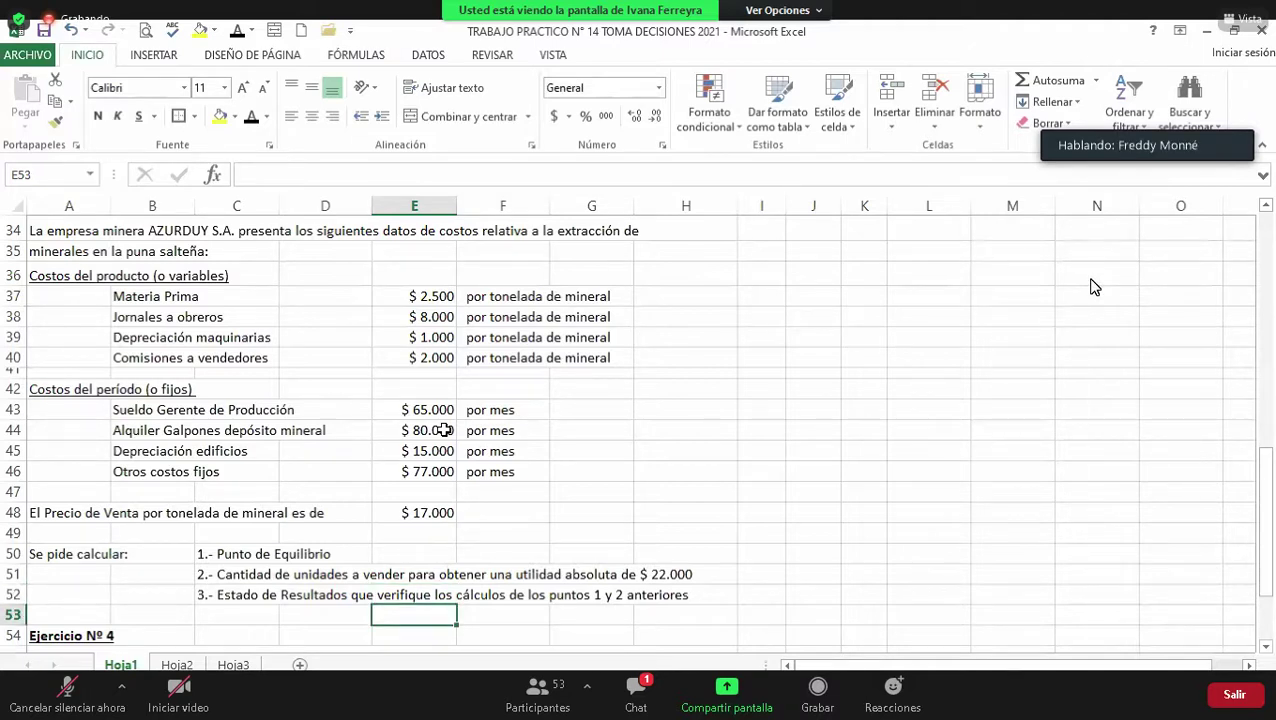
pyautogui.press('Up')
pyautogui.press('Up')
pyautogui.press('Up')
pyautogui.press('Left')
pyautogui.press('Left')
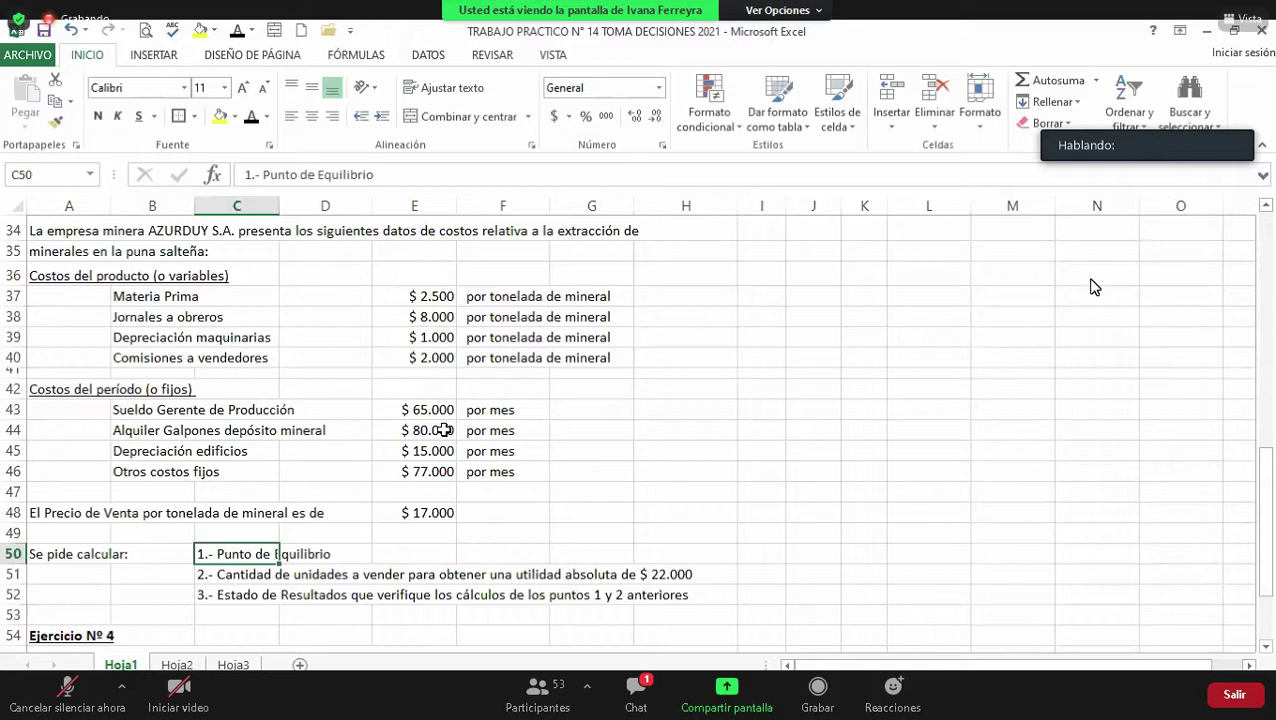
# Step: Apply a bottom border to H44 beside the fixed costs and enter CF there as the formula's numerator
pyautogui.press('Right')
pyautogui.press('Right')
pyautogui.press('Right')
pyautogui.press('Right')
pyautogui.press('Right')
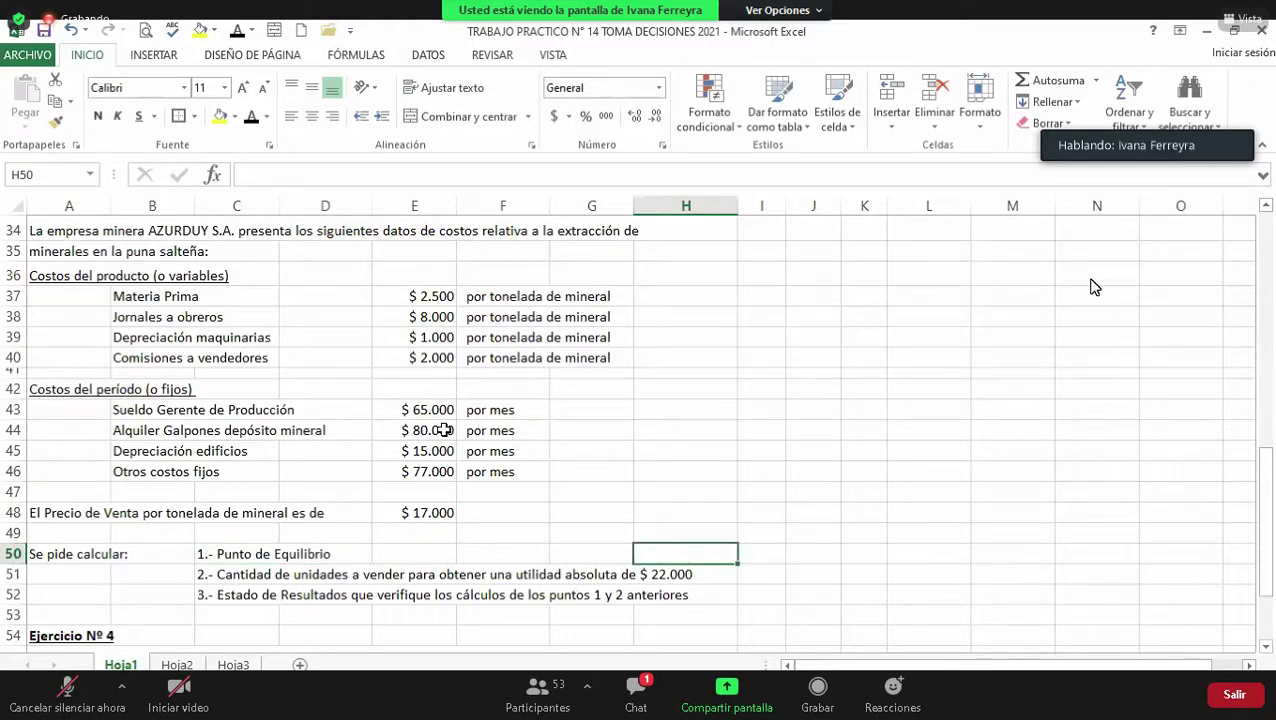
pyautogui.press('Up')
pyautogui.press('Up')
pyautogui.press('Up')
pyautogui.press('Up')
pyautogui.press('Up')
pyautogui.press('Up')
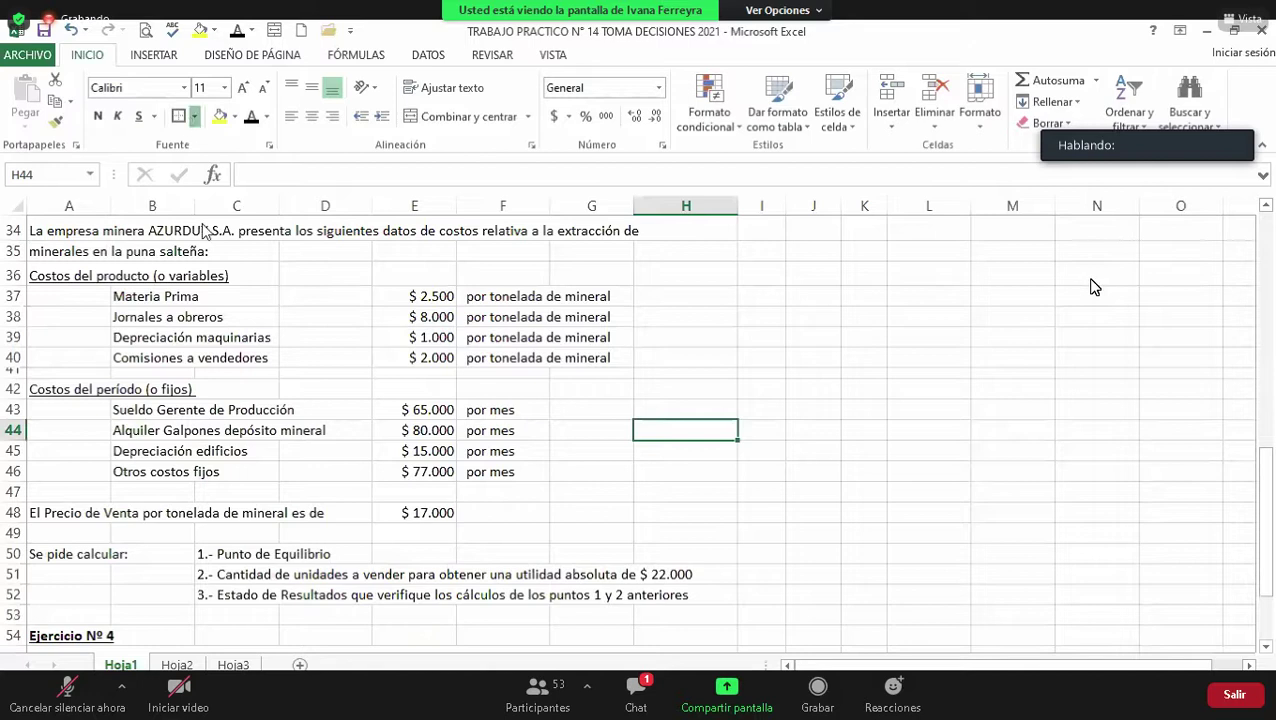
pyautogui.click(194, 116)
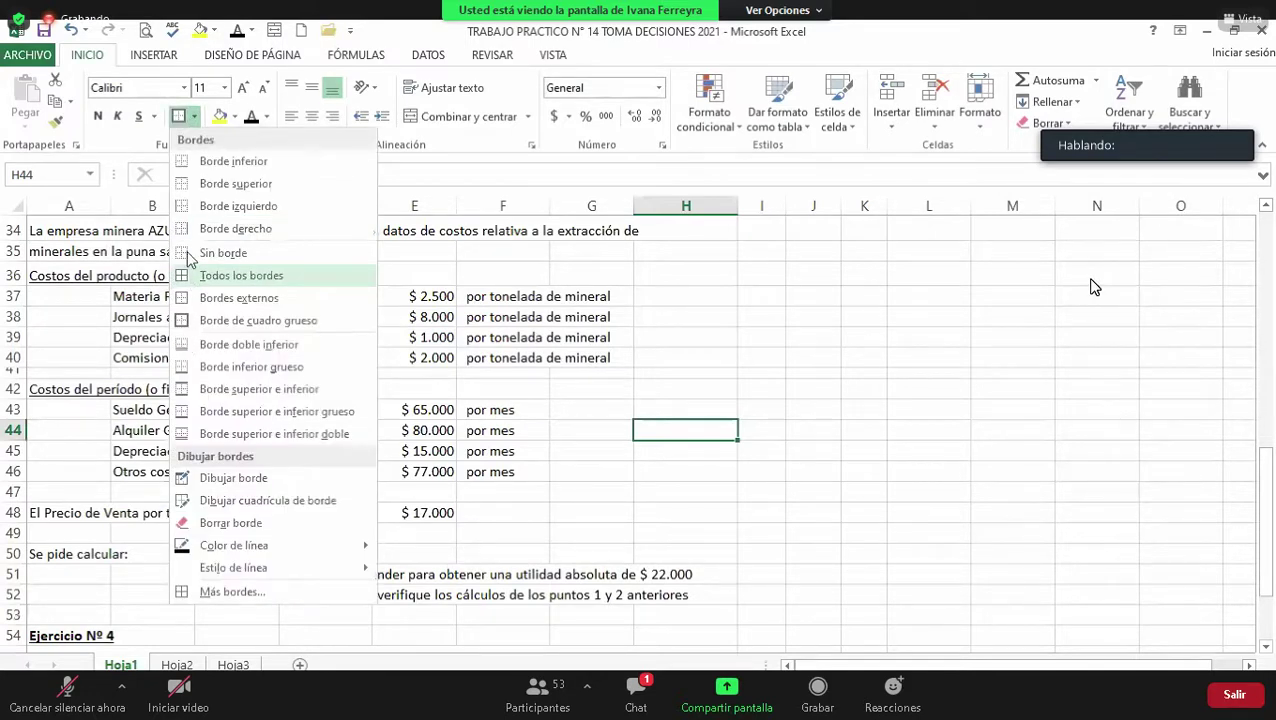
pyautogui.click(183, 167)
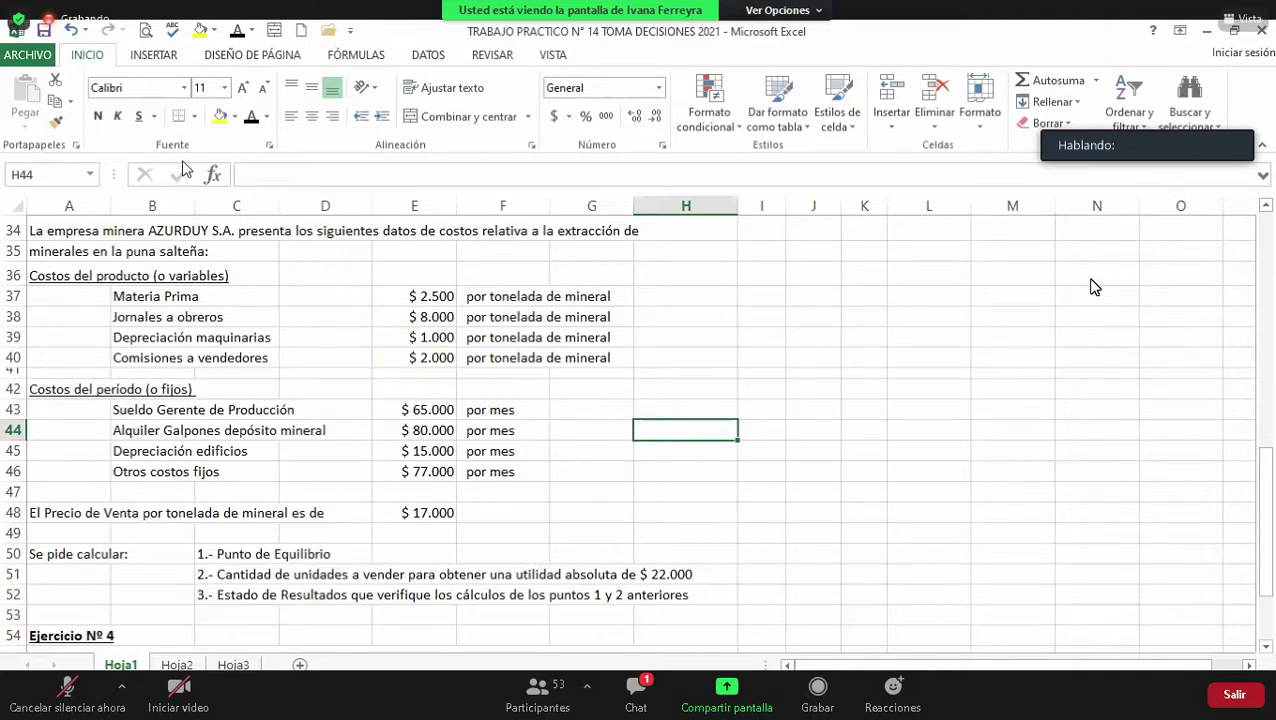
pyautogui.write('CF')
pyautogui.press('Return')
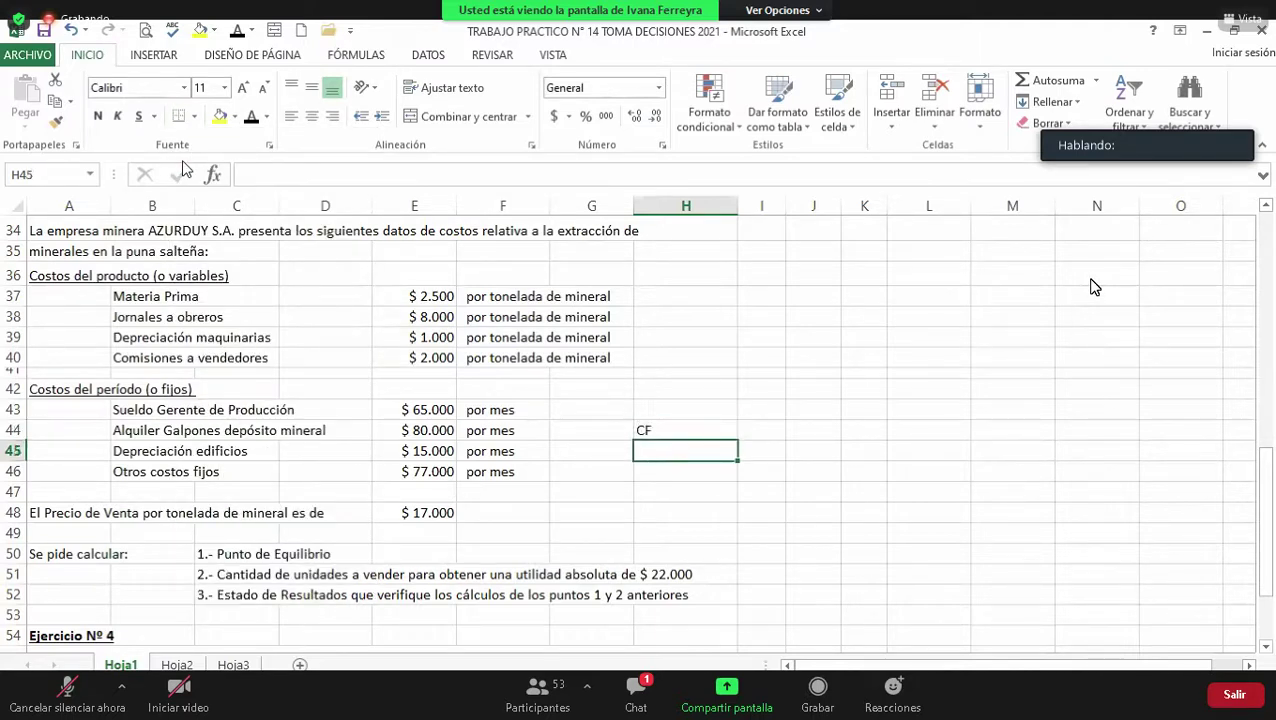
# Step: Enter pv-cv in H45 as the denominator of the break-even formula
pyautogui.write('PV')
pyautogui.press('BackSpace')
pyautogui.press('BackSpace')
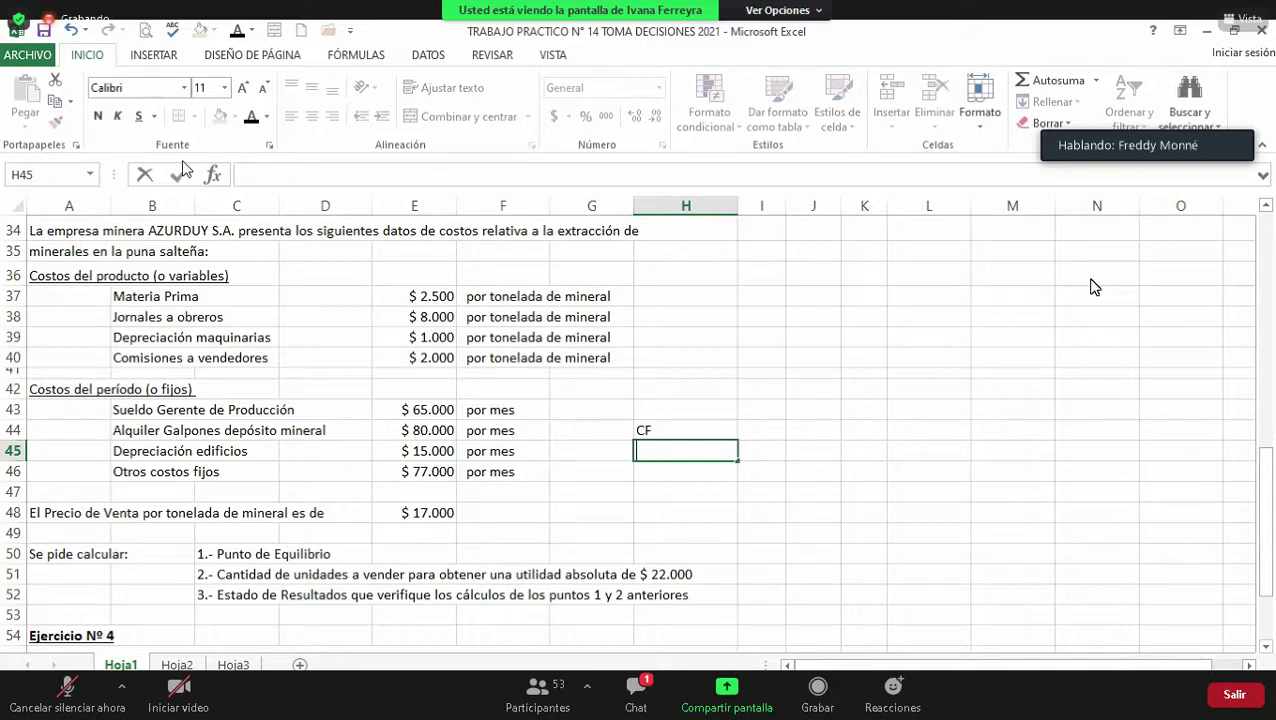
pyautogui.write('p')
pyautogui.write('v.')
pyautogui.press('BackSpace')
pyautogui.write('-cv')
pyautogui.press('Return')
# Step: Center the break-even formula's numerator and denominator in H44:H45
pyautogui.press('Up')
pyautogui.press('Up')
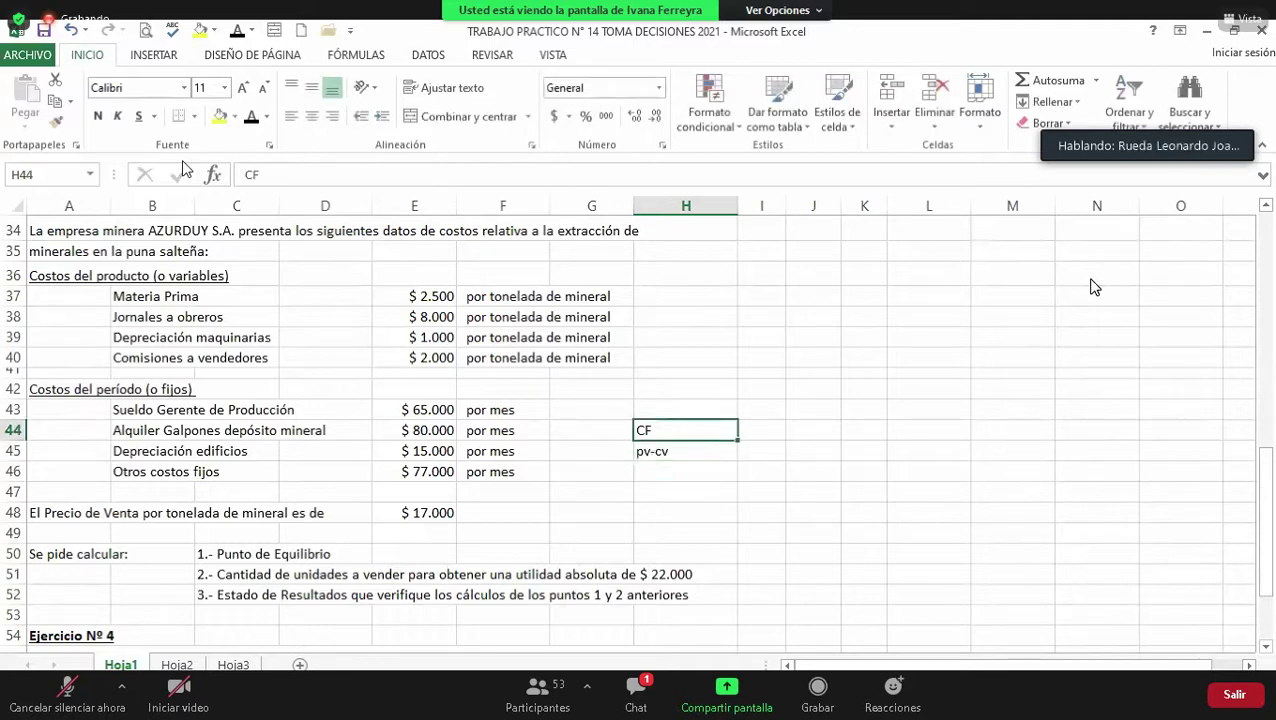
pyautogui.press('Right')
pyautogui.press('Right')
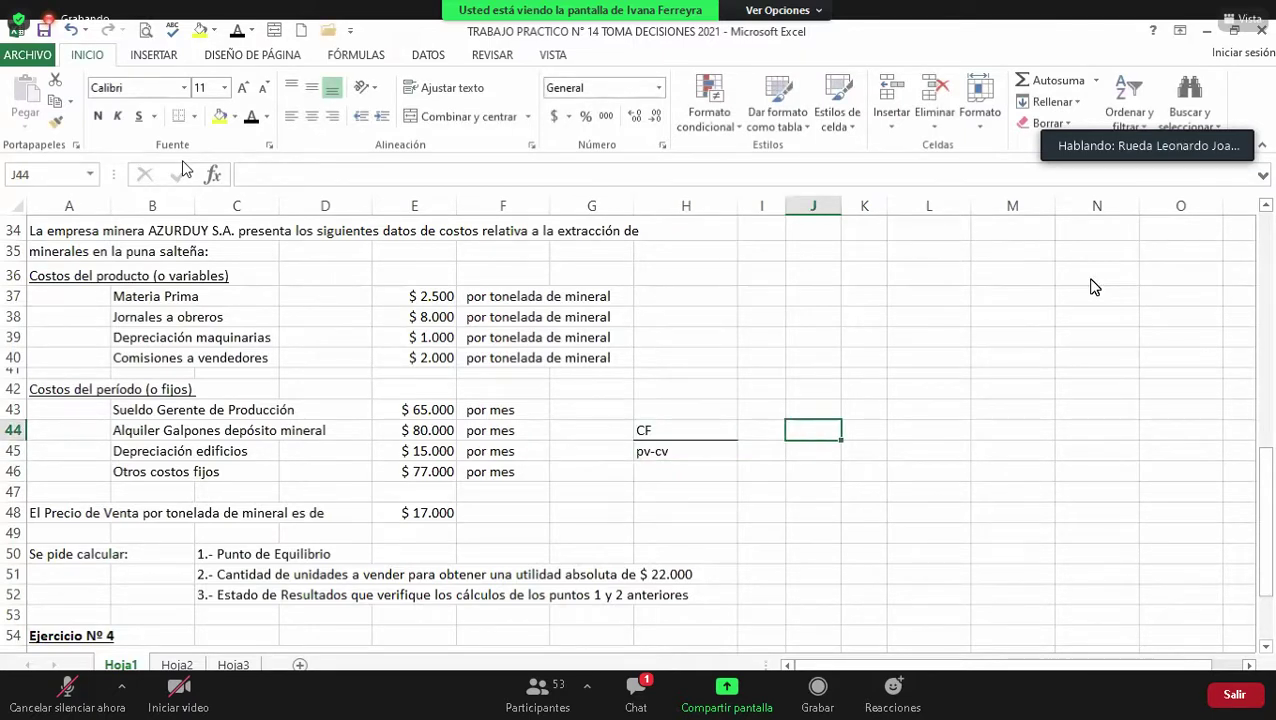
pyautogui.press('Left')
pyautogui.press('Left')
pyautogui.hotkey('shift', 'Down')
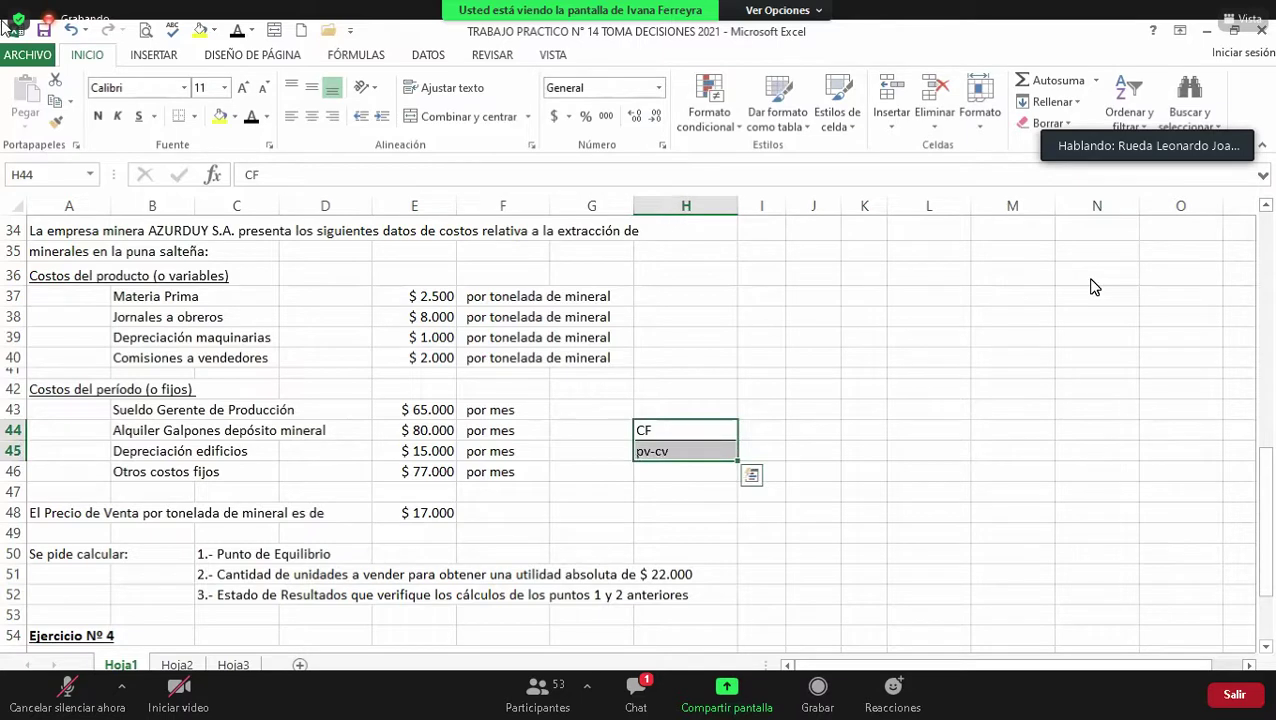
pyautogui.click(312, 117)
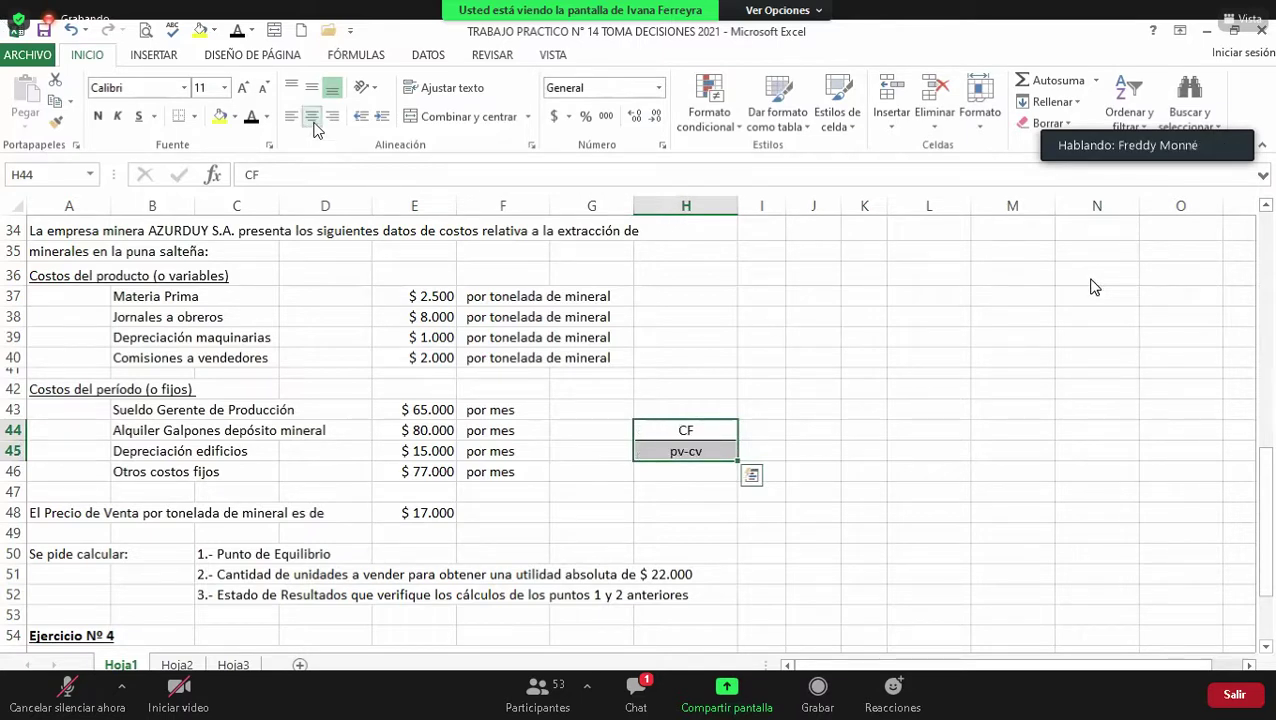
pyautogui.press('Right')
pyautogui.press('Right')
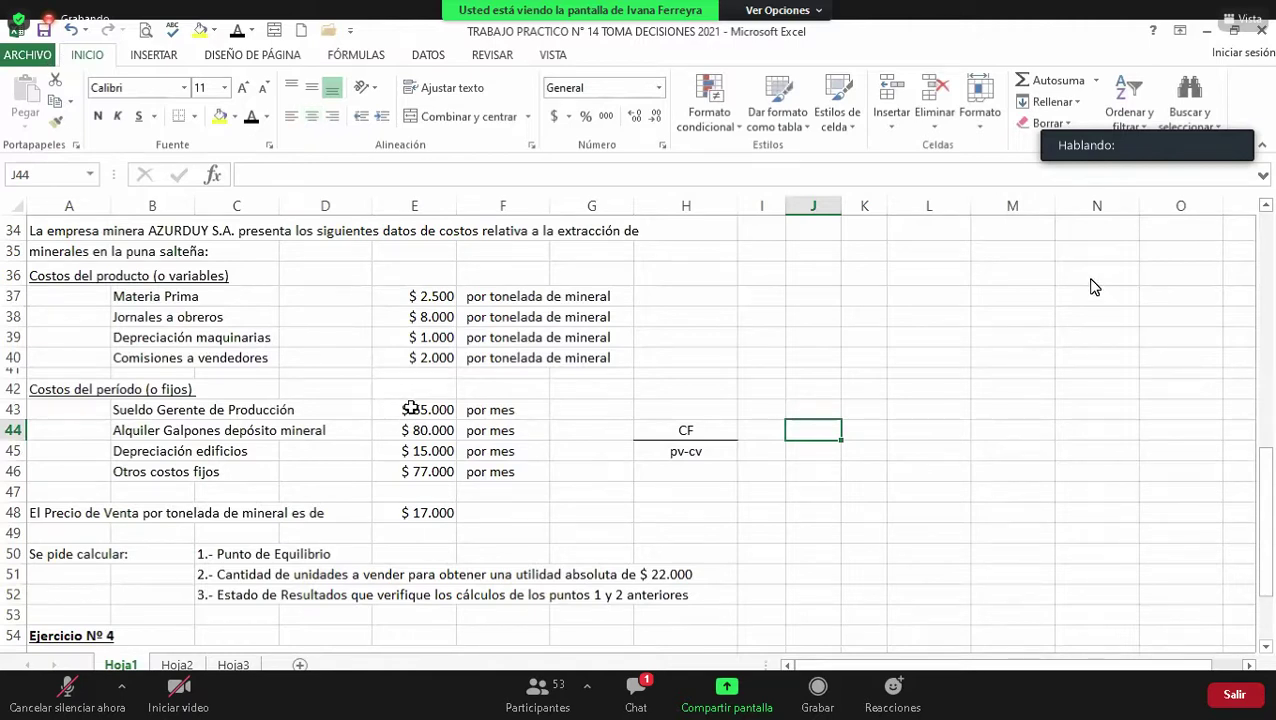
# Step: Examine the four monthly fixed cost amounts in E43:E46
pyautogui.moveTo(411, 412); pyautogui.dragTo(413, 470)
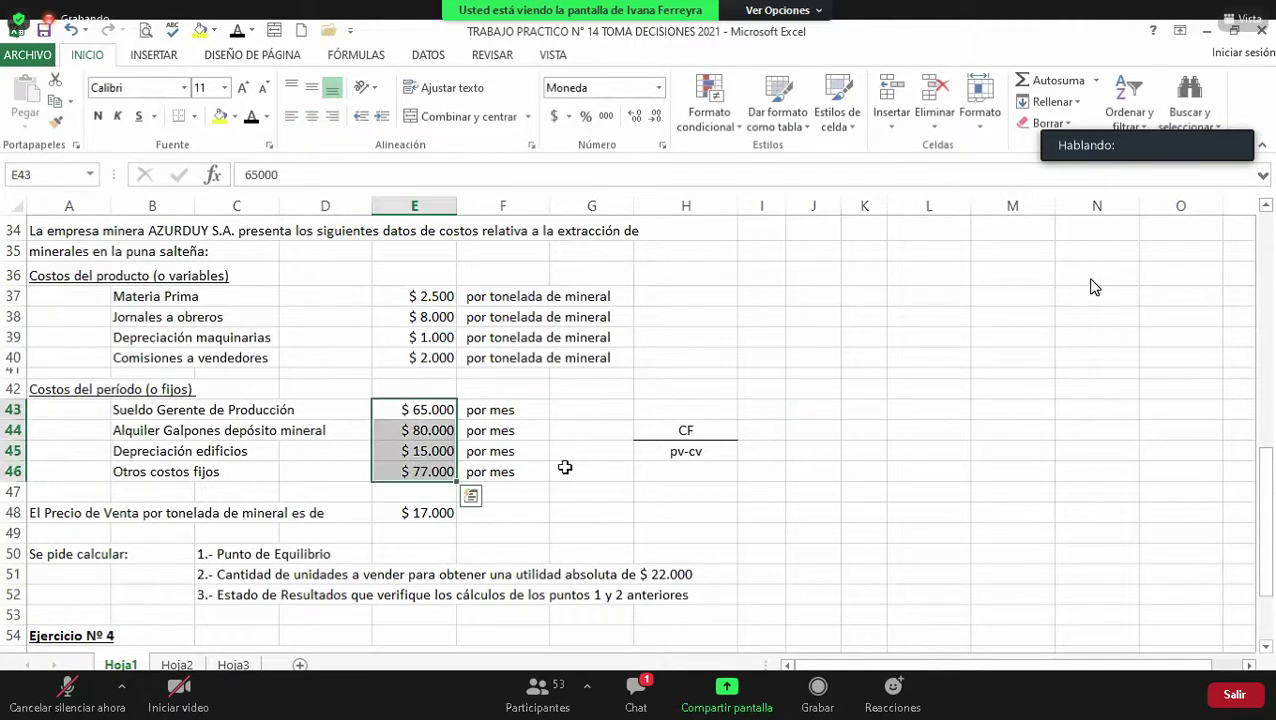
pyautogui.click(839, 516)
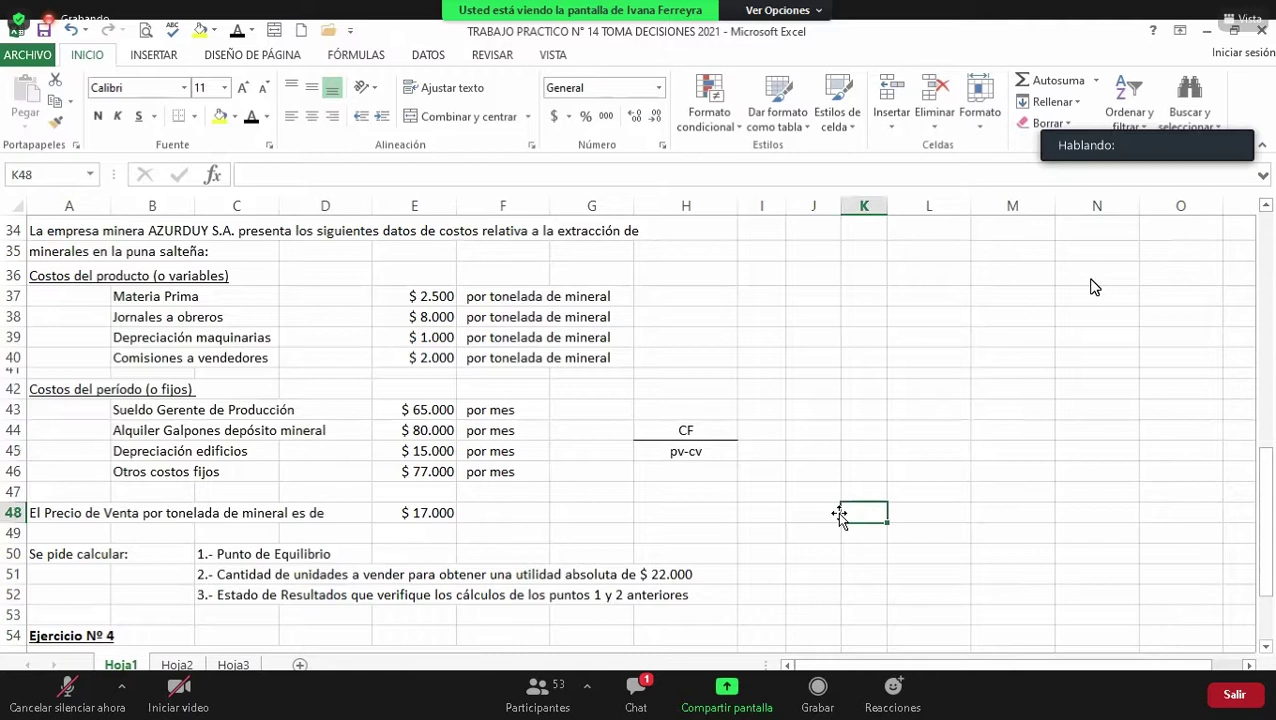
# Step: Try to total the monthly fixed costs in L44 with the formula +E43+E44+E44
pyautogui.scroll(1, 839, 516)
pyautogui.press('Down')
pyautogui.press('Down')
pyautogui.press('Down')
pyautogui.scroll(-1, 839, 513)
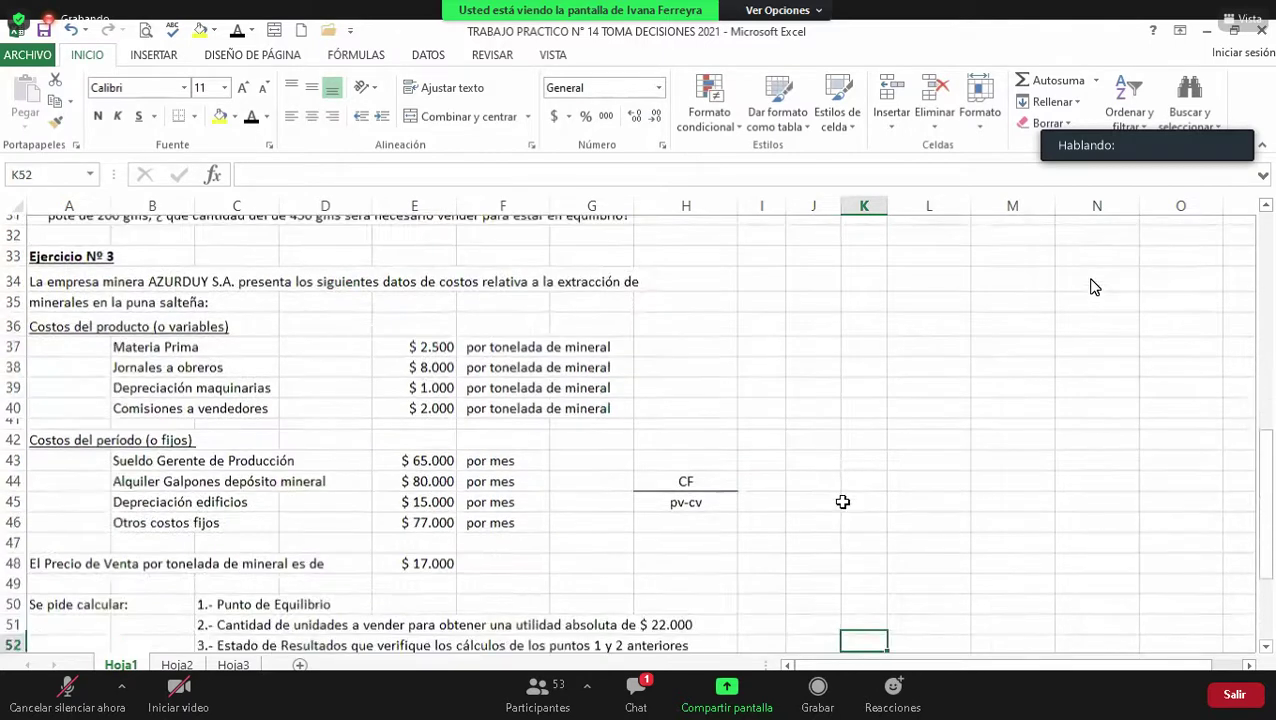
pyautogui.scroll(-2, 943, 400)
pyautogui.click(943, 400)
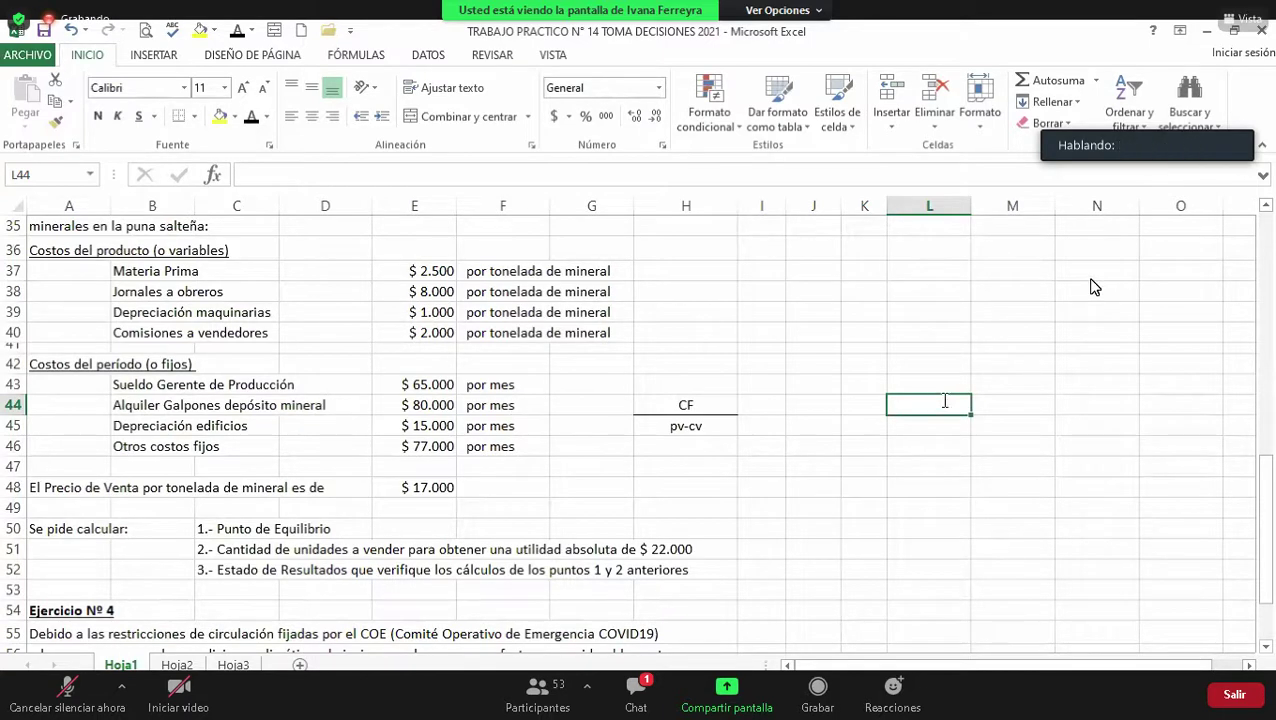
pyautogui.write('+')
pyautogui.press('Left')
pyautogui.press('Left')
pyautogui.press('Left')
pyautogui.press('Left')
pyautogui.press('Left')
pyautogui.press('Left')
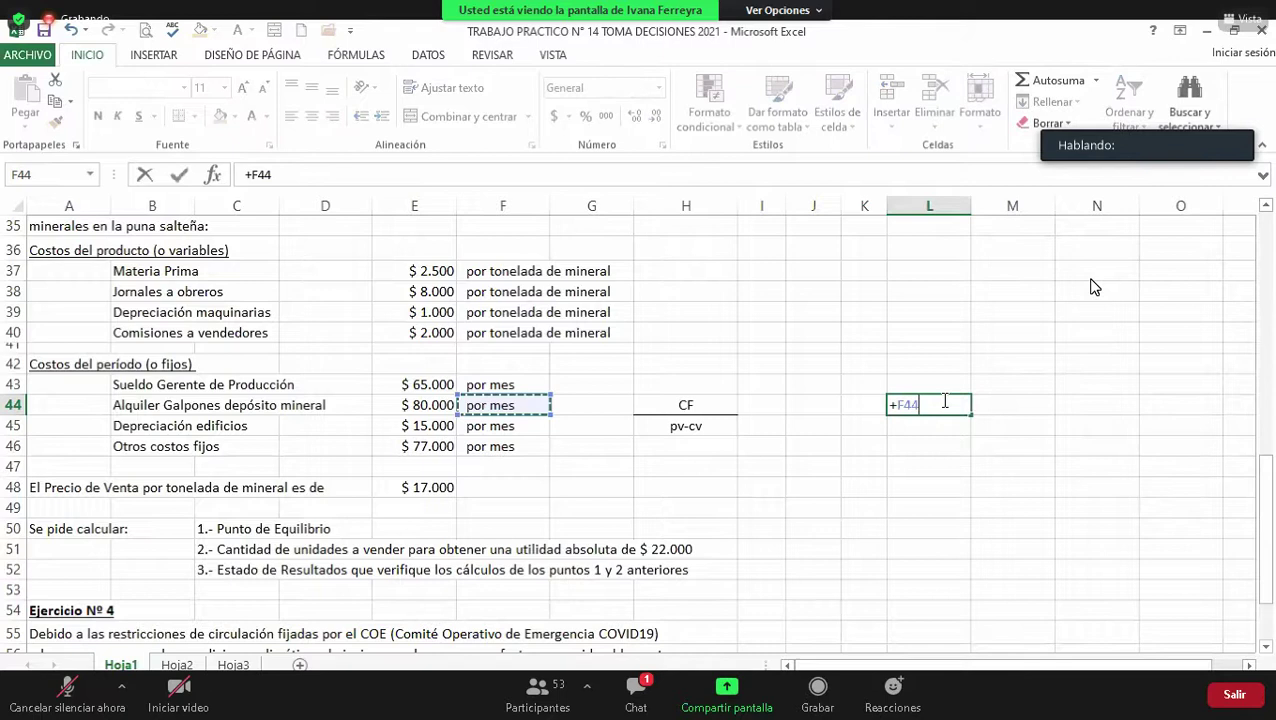
pyautogui.press('Left')
pyautogui.press('Up')
pyautogui.write('+')
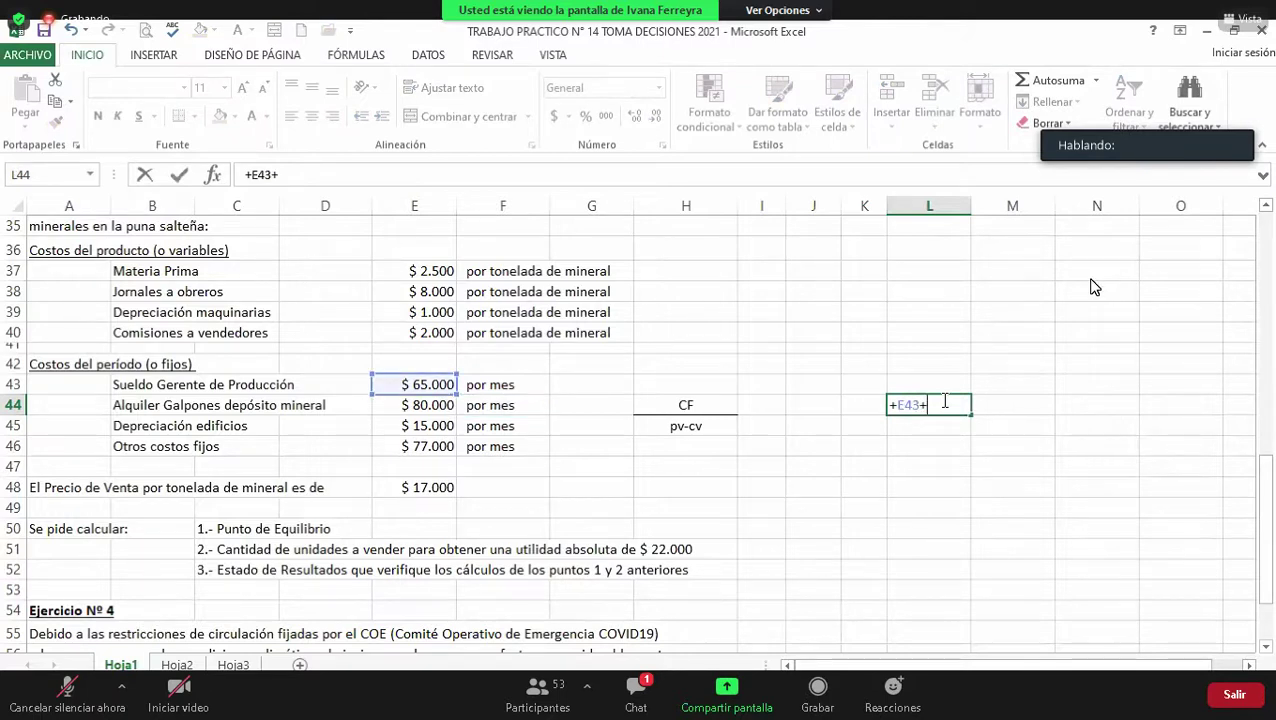
pyautogui.press('Left')
pyautogui.press('Left')
pyautogui.press('Left')
pyautogui.press('Left')
pyautogui.press('Left')
pyautogui.press('Left')
pyautogui.press('Left')
pyautogui.write('+')
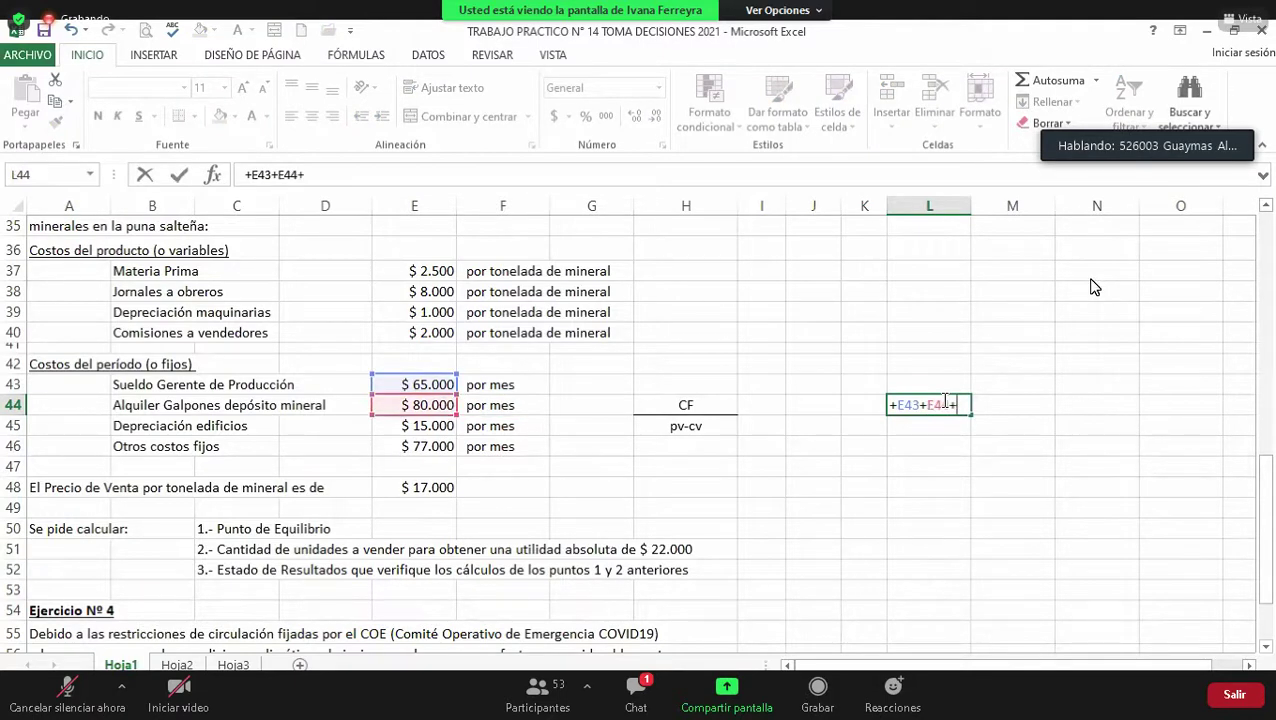
pyautogui.press('Left')
pyautogui.press('Left')
pyautogui.press('Left')
pyautogui.press('Left')
pyautogui.press('Left')
pyautogui.press('Left')
pyautogui.press('Left')
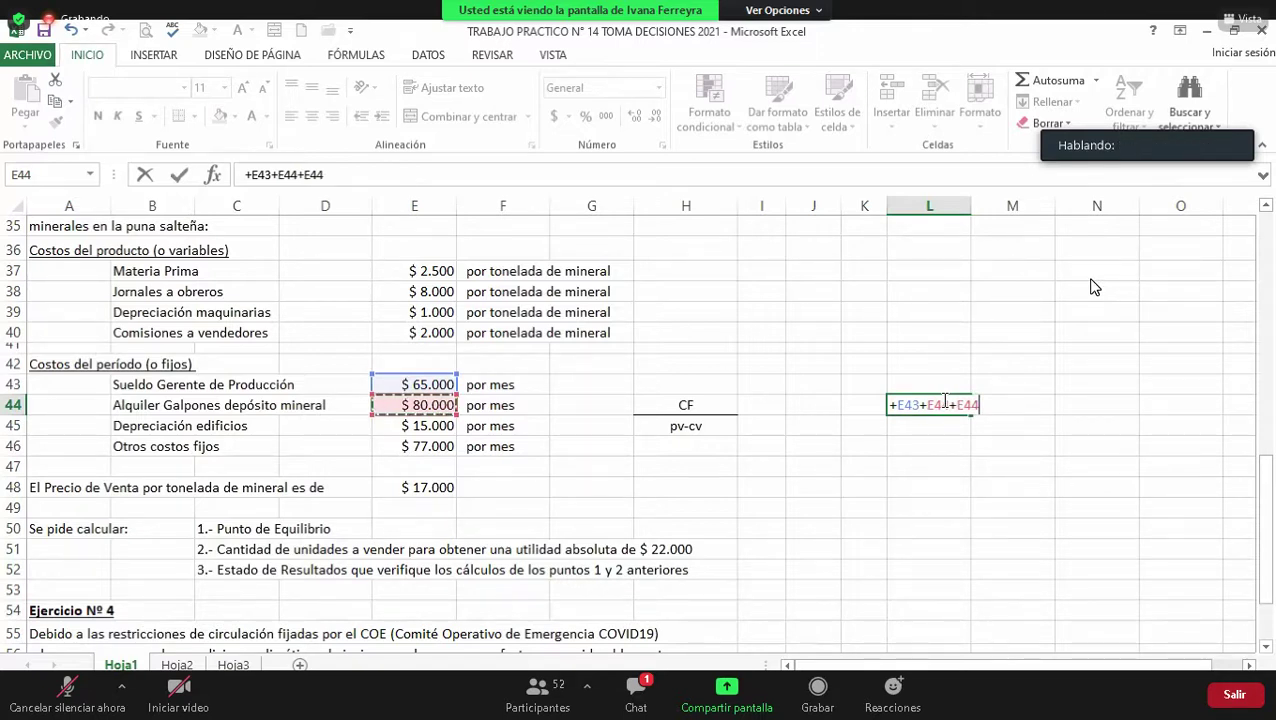
pyautogui.press('BackSpace')
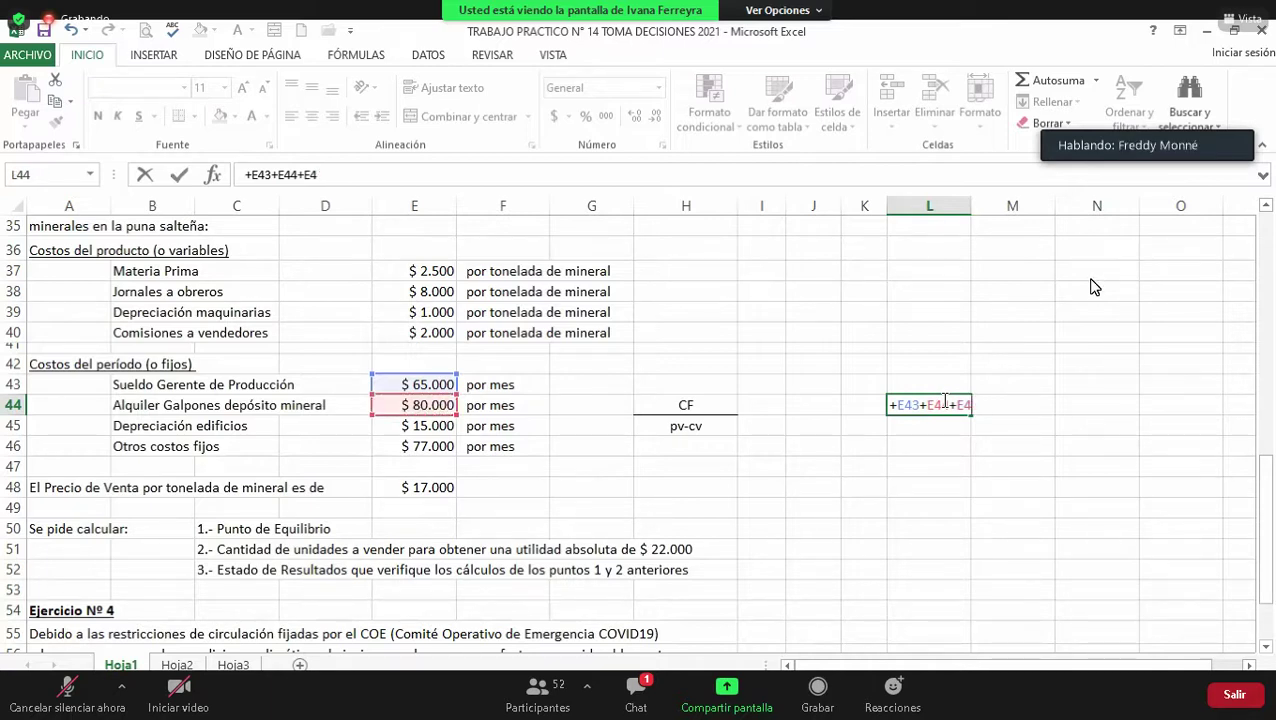
pyautogui.write('4+')
pyautogui.press('BackSpace')
pyautogui.press('Return')
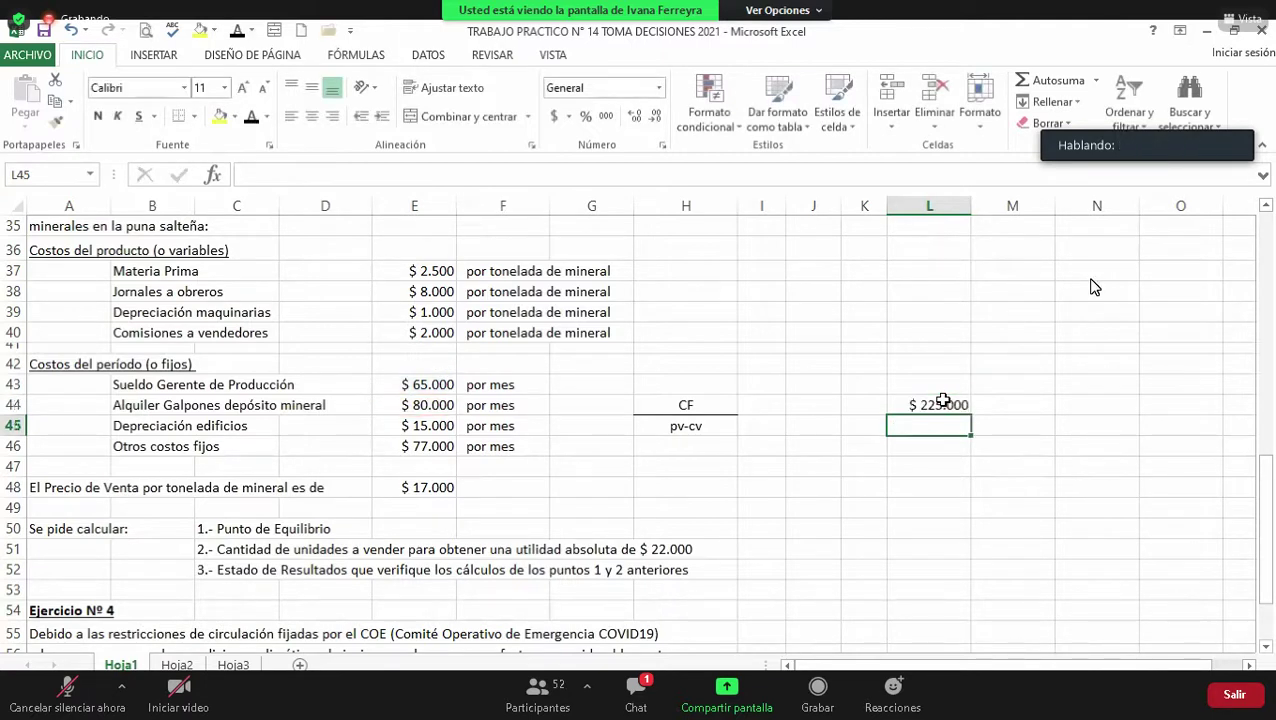
# Step: Replace the formula in L44 with the total fixed costs, 237.000, as the break-even numerator
pyautogui.press('Up')
pyautogui.press('Left')
pyautogui.click(943, 400)
pyautogui.press('Delete')
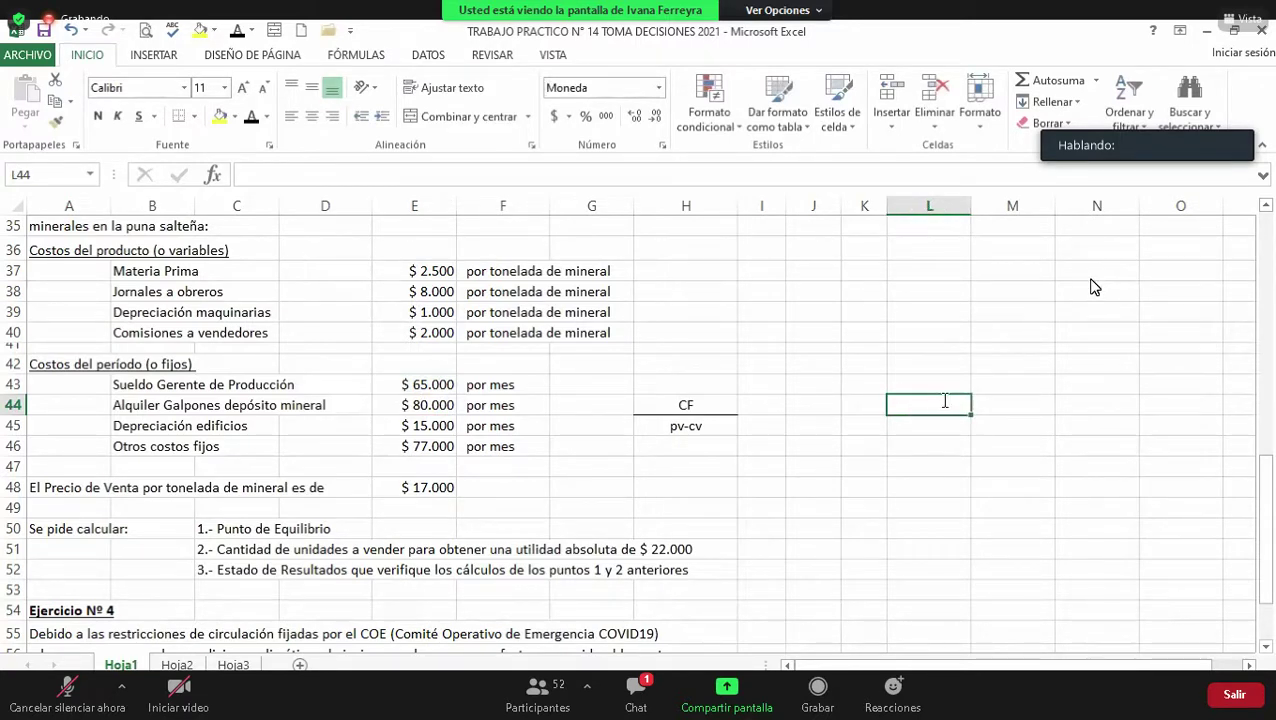
pyautogui.write('2')
pyautogui.write('3')
pyautogui.write('7.')
pyautogui.write('00')
pyautogui.press('Return')
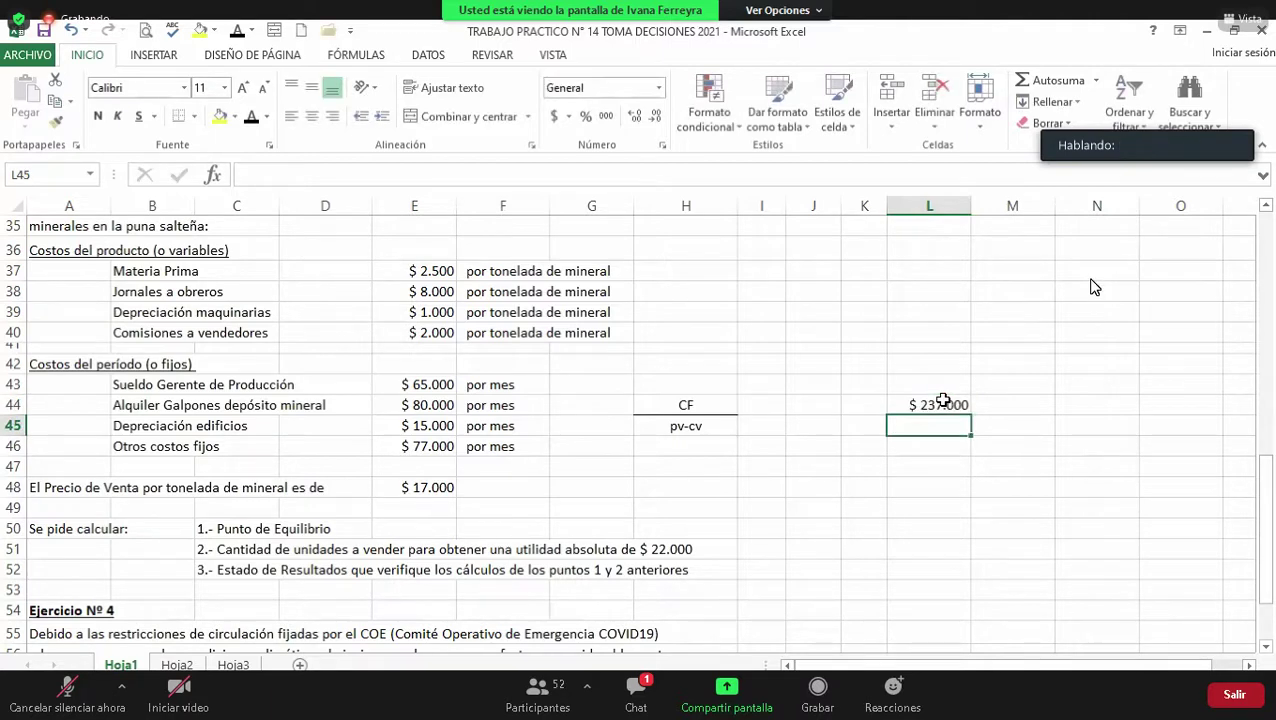
pyautogui.press('F2')
pyautogui.write('17')
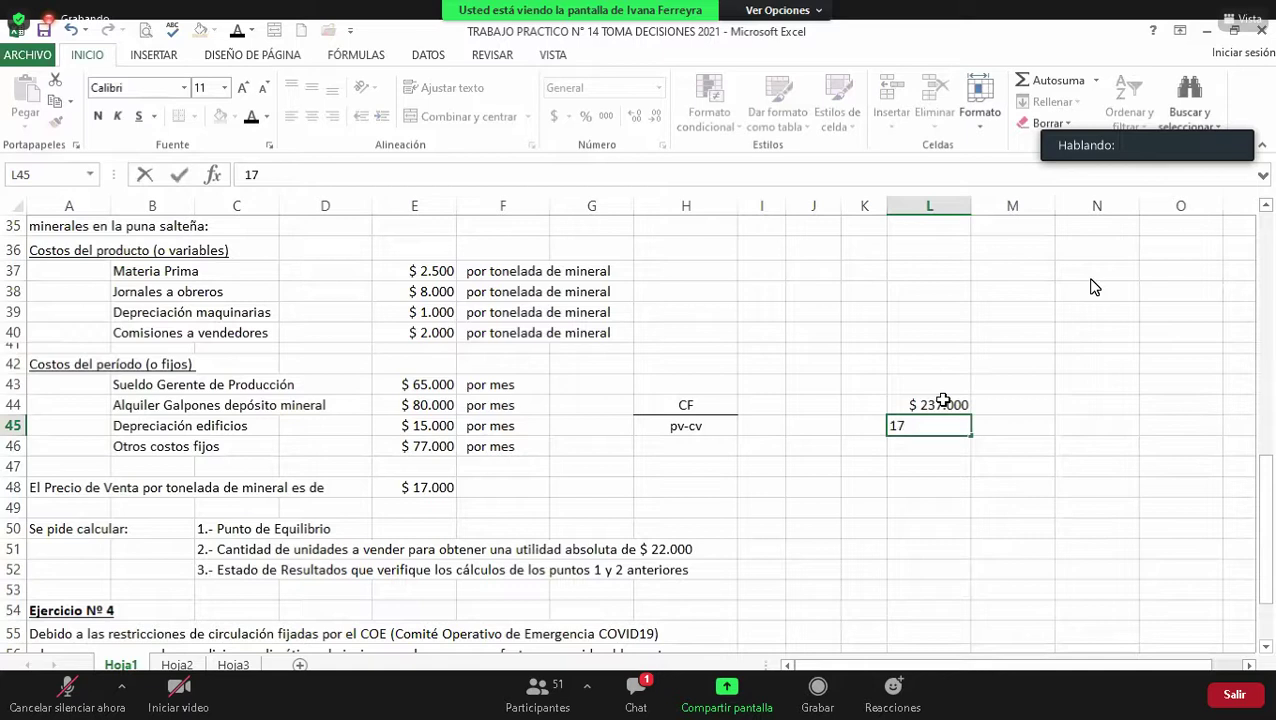
pyautogui.write('-')
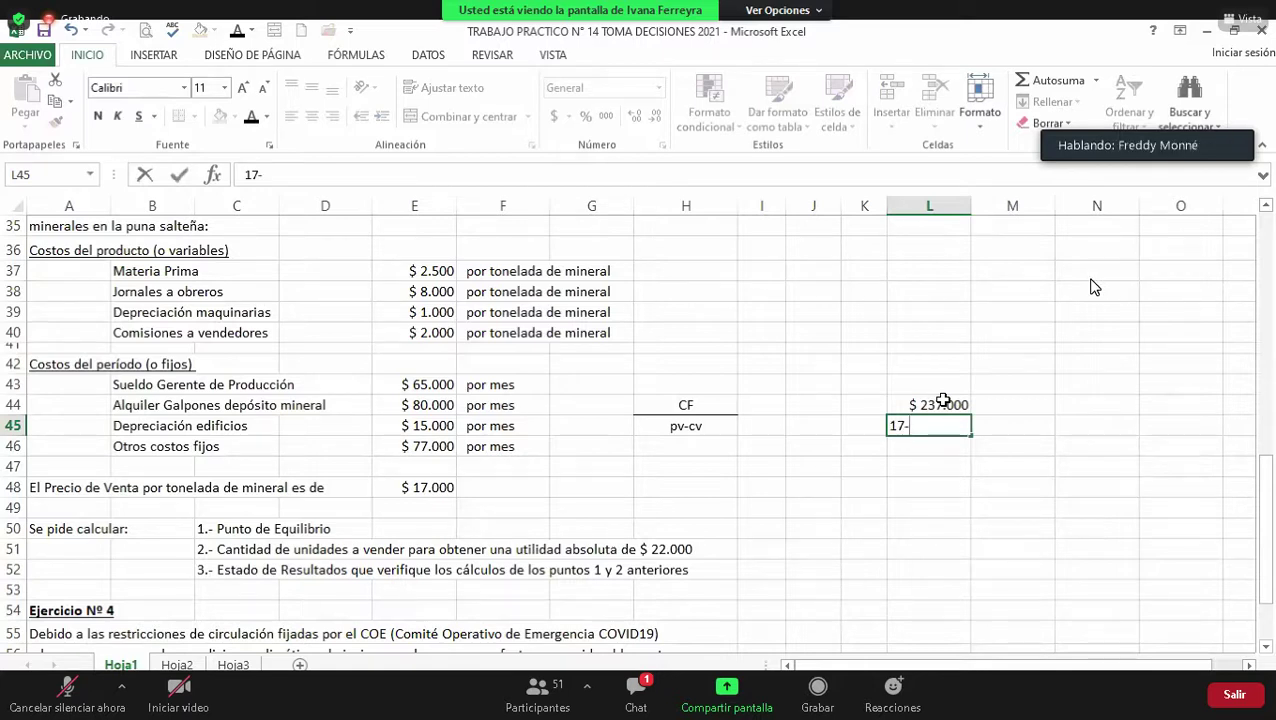
pyautogui.press('BackSpace')
pyautogui.write('00')
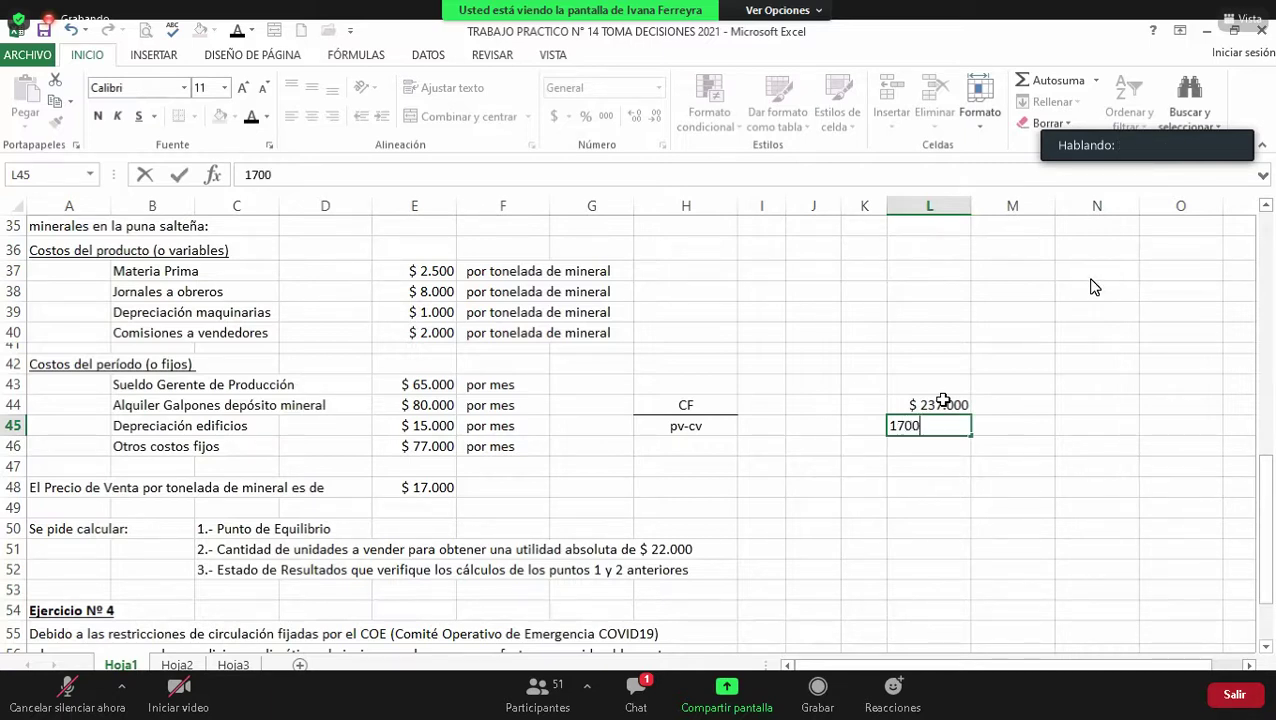
pyautogui.write('0-13500')
pyautogui.hotkey('ctrl', 'Return')
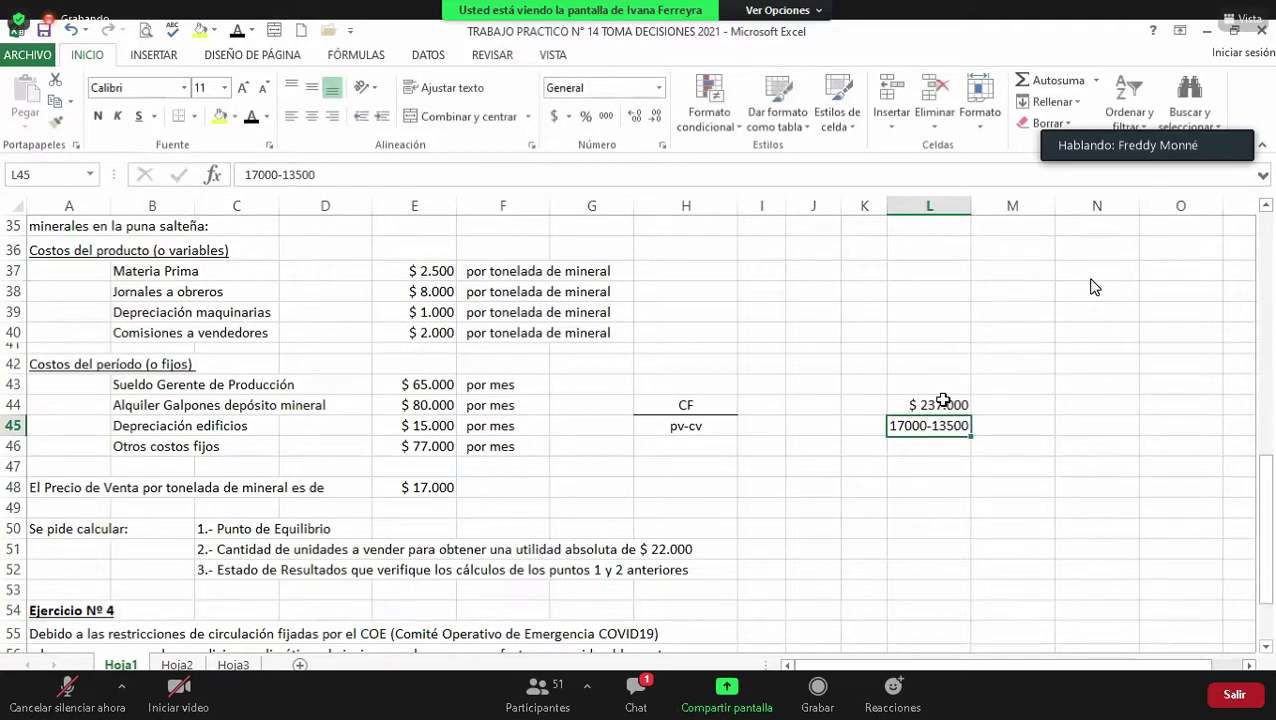
pyautogui.press('Up')
pyautogui.press('Right')
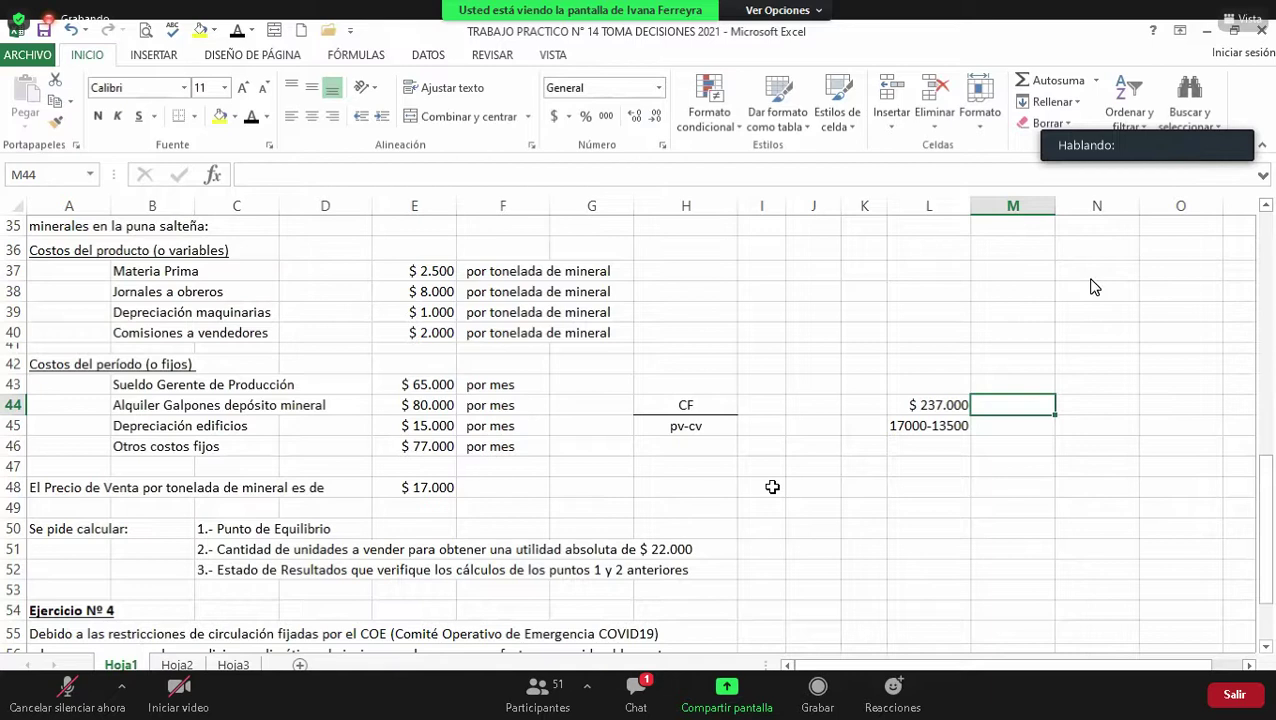
# Step: On Hoja2, reveal Ejercicio Nº 3's variable and fixed cost amounts by setting the font color of D75:E85 to black
pyautogui.hotkey('ctrl', 'pagedown')
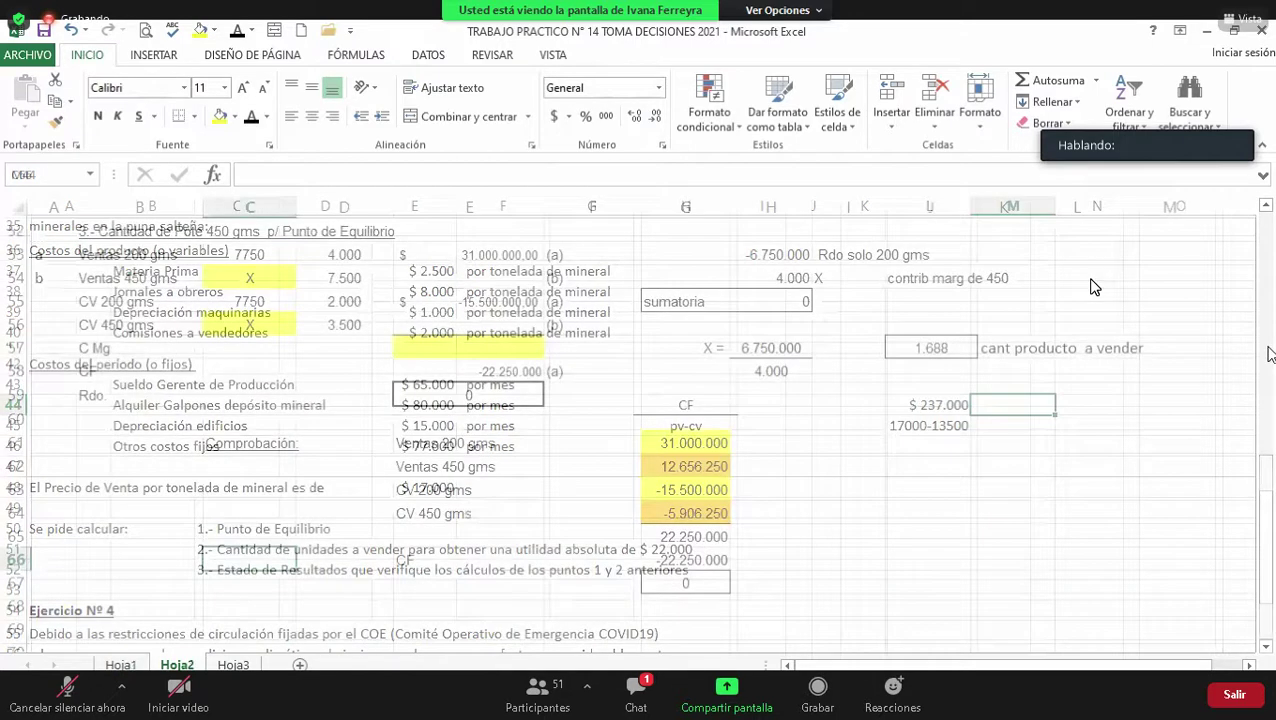
pyautogui.moveTo(1268, 392); pyautogui.dragTo(1267, 406)
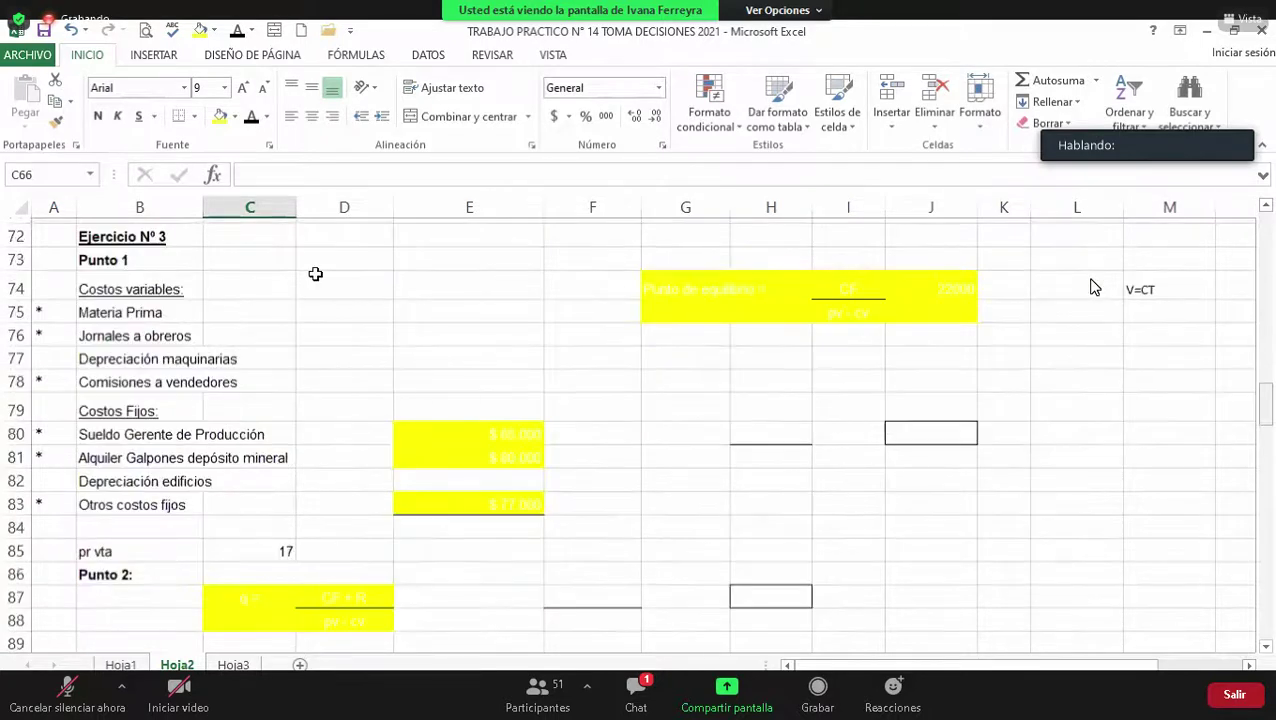
pyautogui.moveTo(344, 312); pyautogui.dragTo(470, 546)
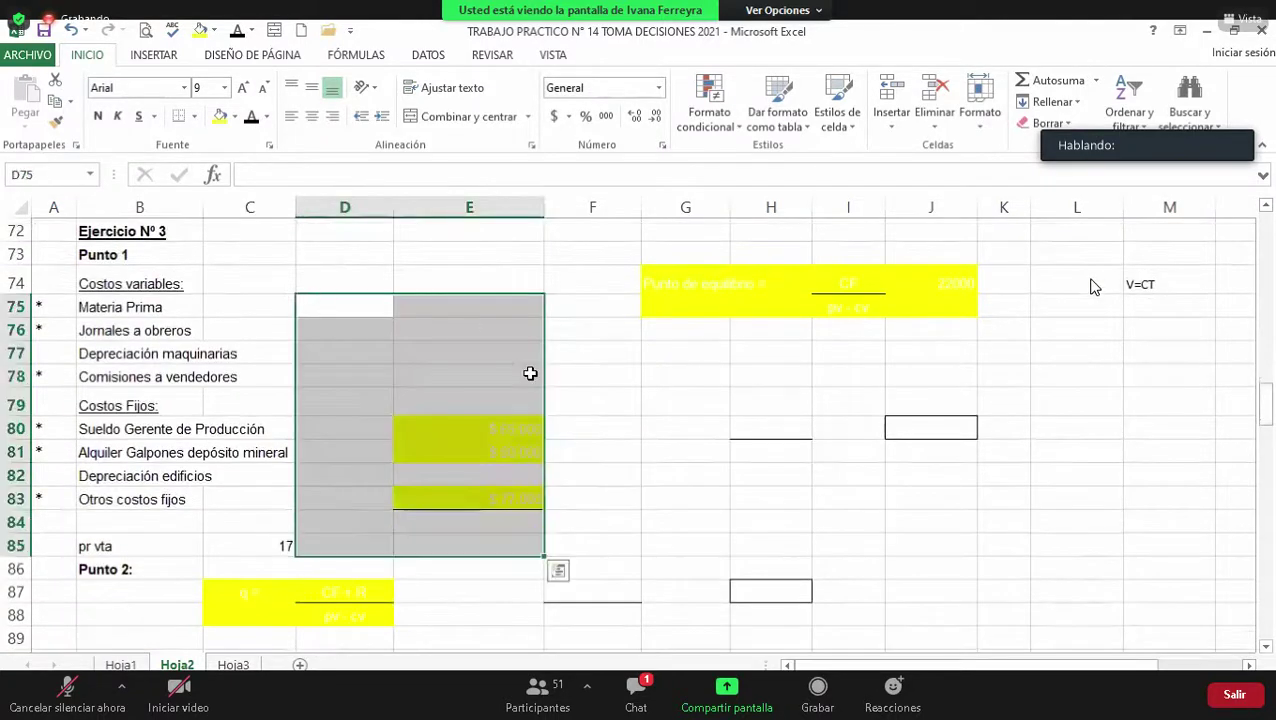
pyautogui.click(252, 116)
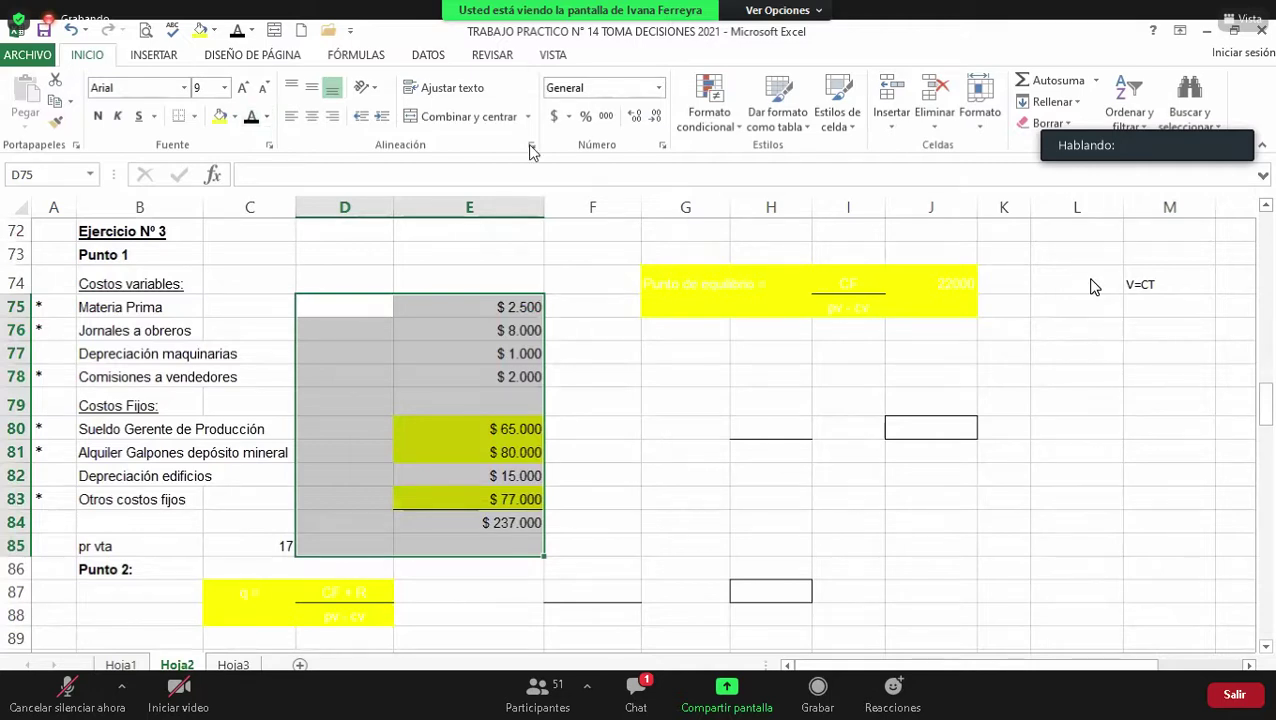
# Step: Make the break-even formula in G74:J75 and its worked solution in G78:L81 readable with black font color
pyautogui.moveTo(685, 284); pyautogui.dragTo(930, 307)
pyautogui.click(235, 117)
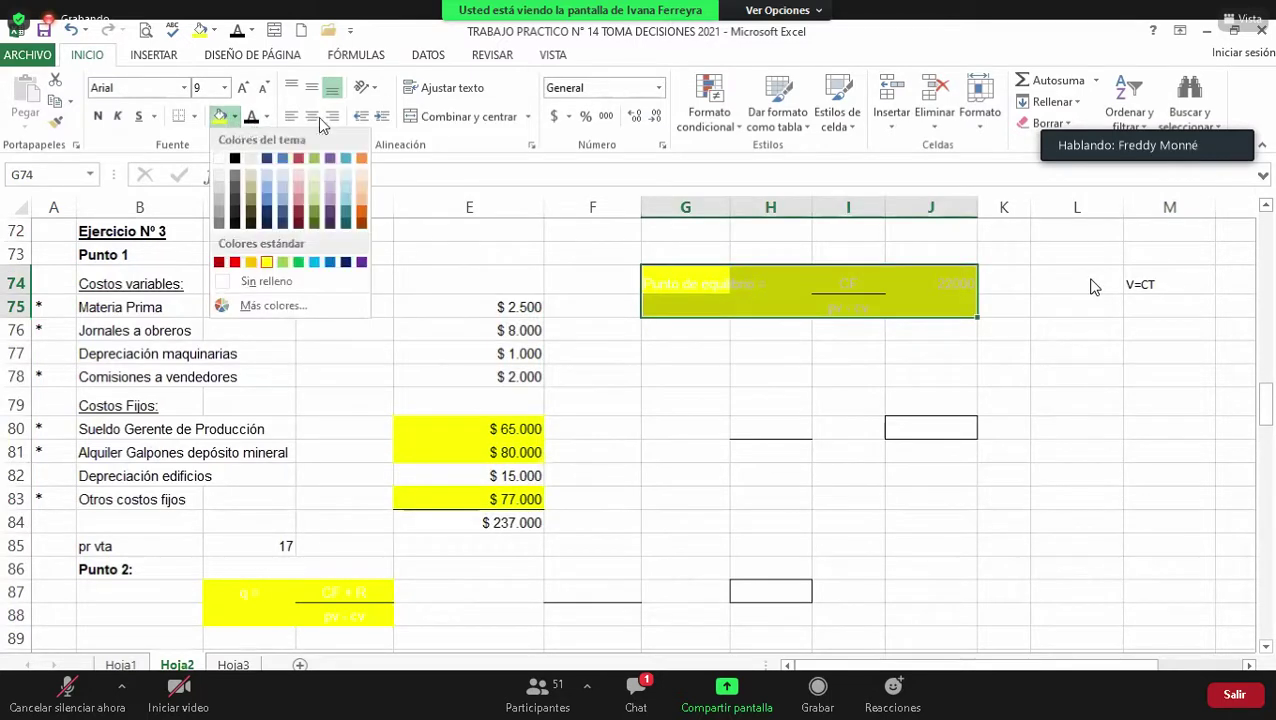
pyautogui.click(276, 177)
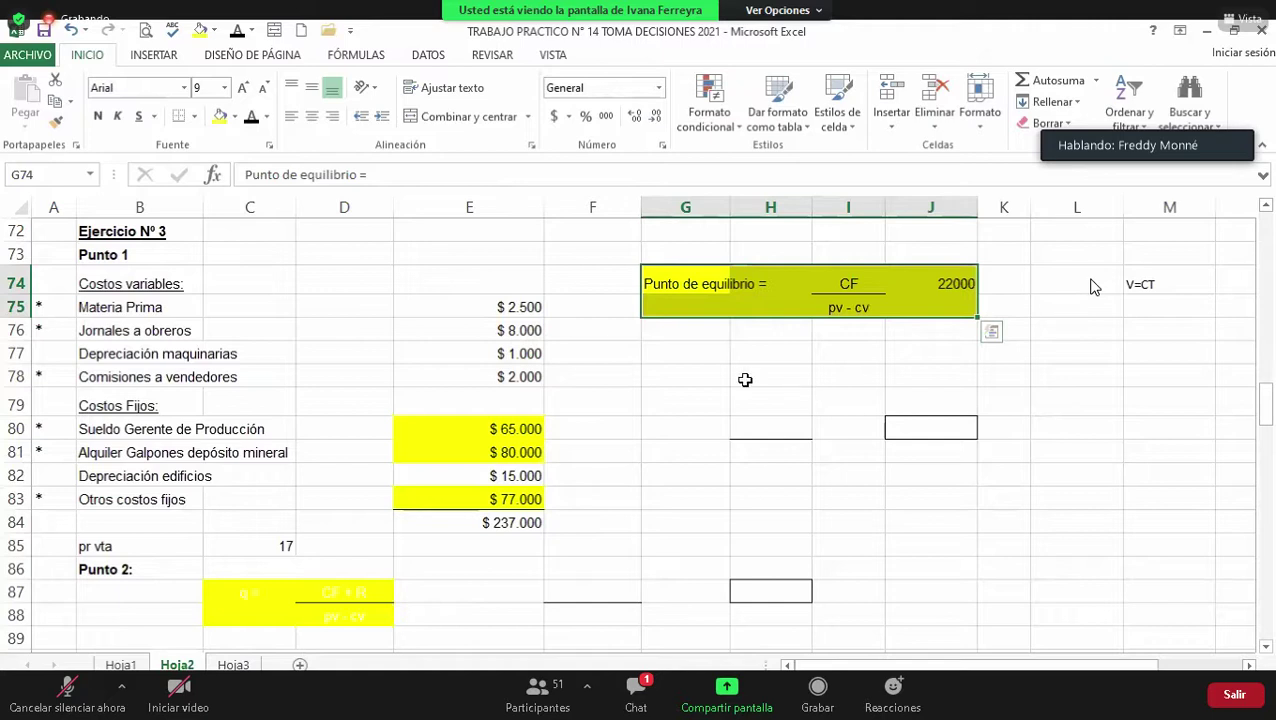
pyautogui.moveTo(719, 373); pyautogui.dragTo(1088, 441)
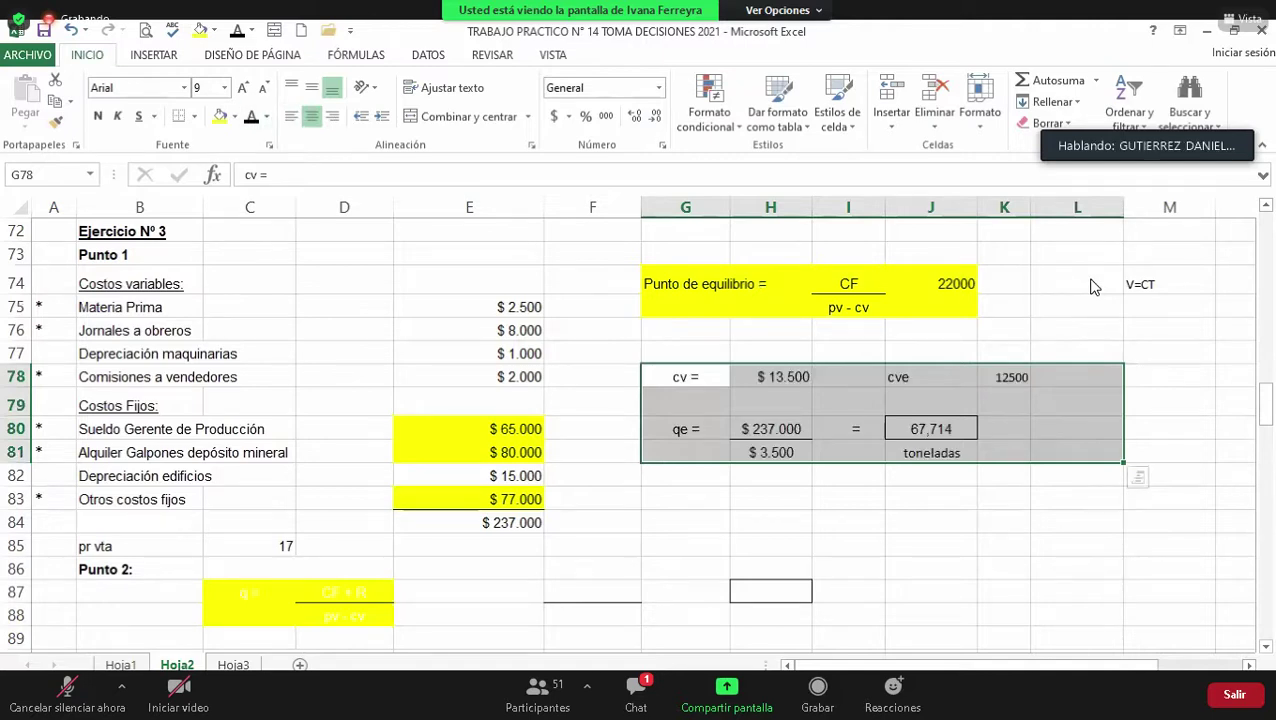
# Step: Reveal Punto 2's target-result quantity calculation in C86:H89 with black font color
pyautogui.scroll(-2, 493, 502)
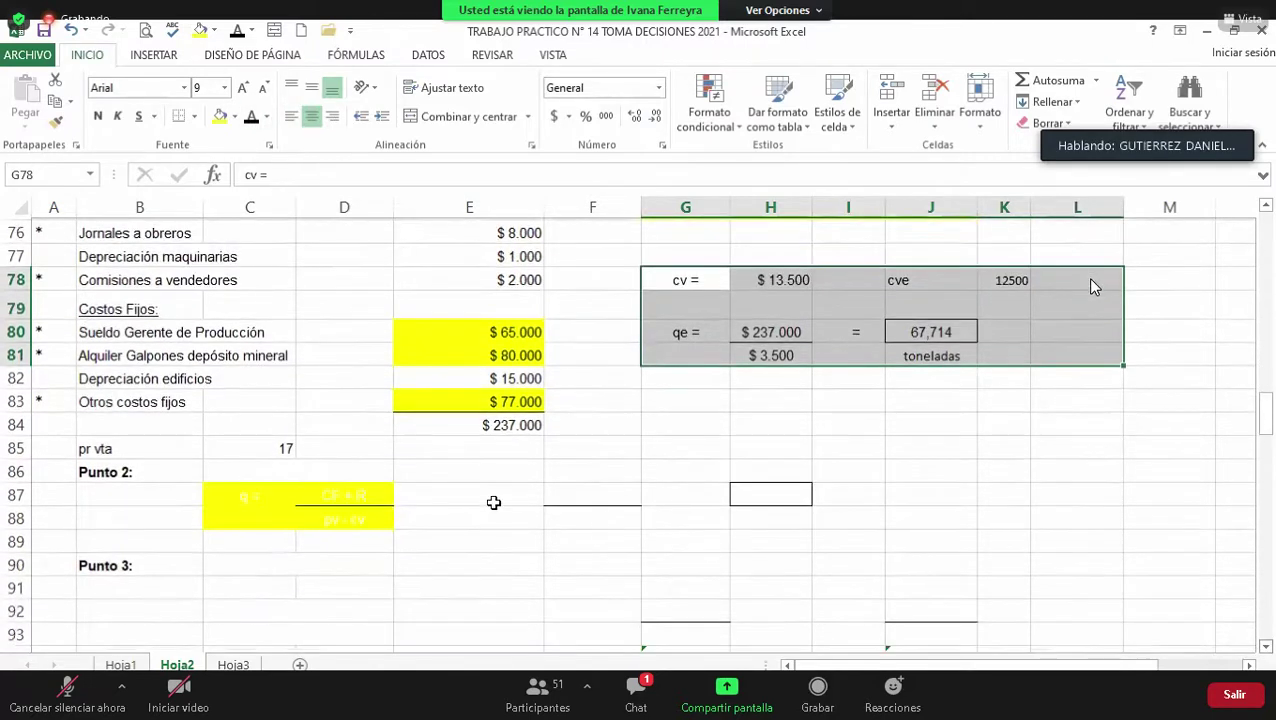
pyautogui.scroll(-1, 276, 460)
pyautogui.moveTo(262, 447); pyautogui.dragTo(770, 516)
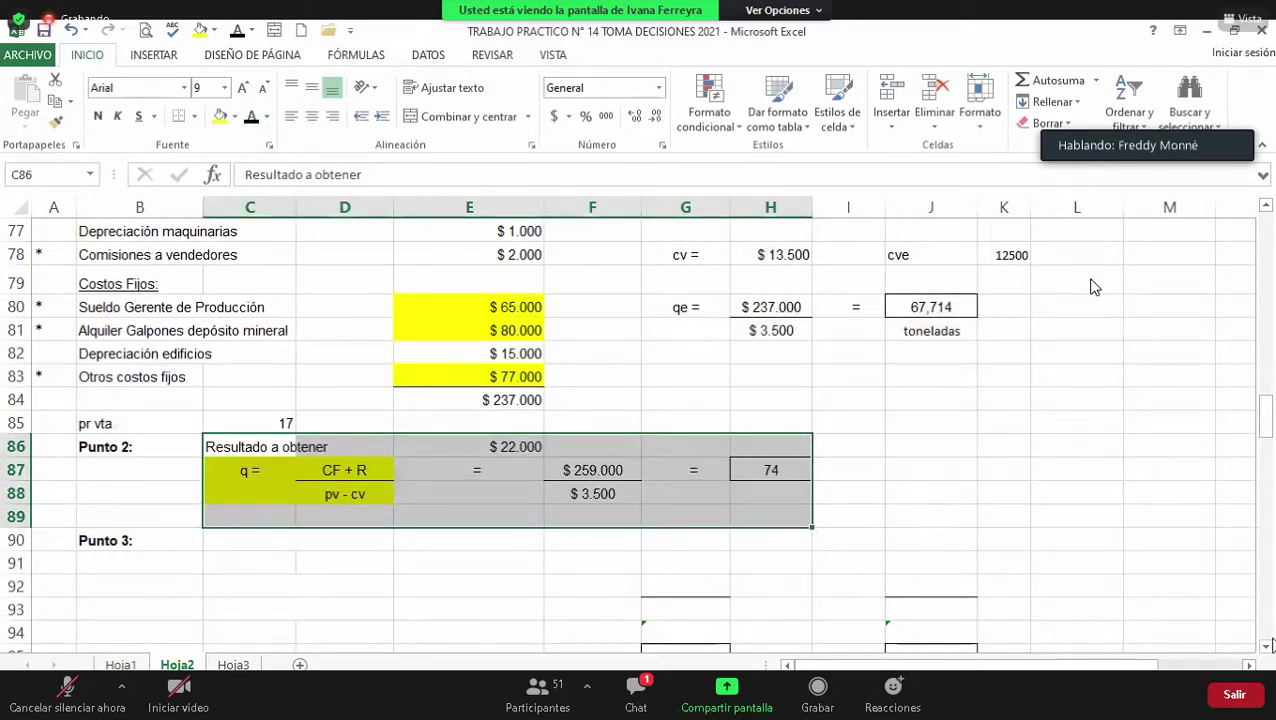
# Step: Reveal Punto 3's Estados de Resultados labels in C90:D95 by setting their font color to black
pyautogui.scroll(-1, 1094, 287)
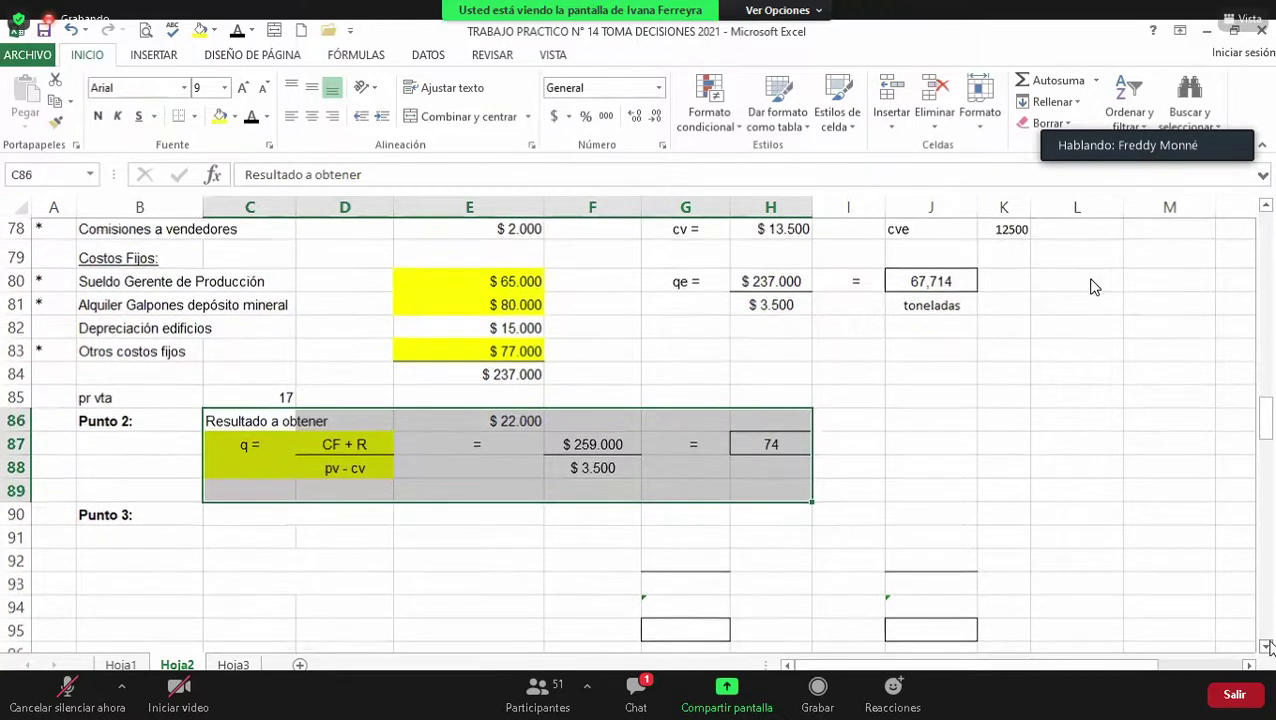
pyautogui.scroll(-1, 1094, 287)
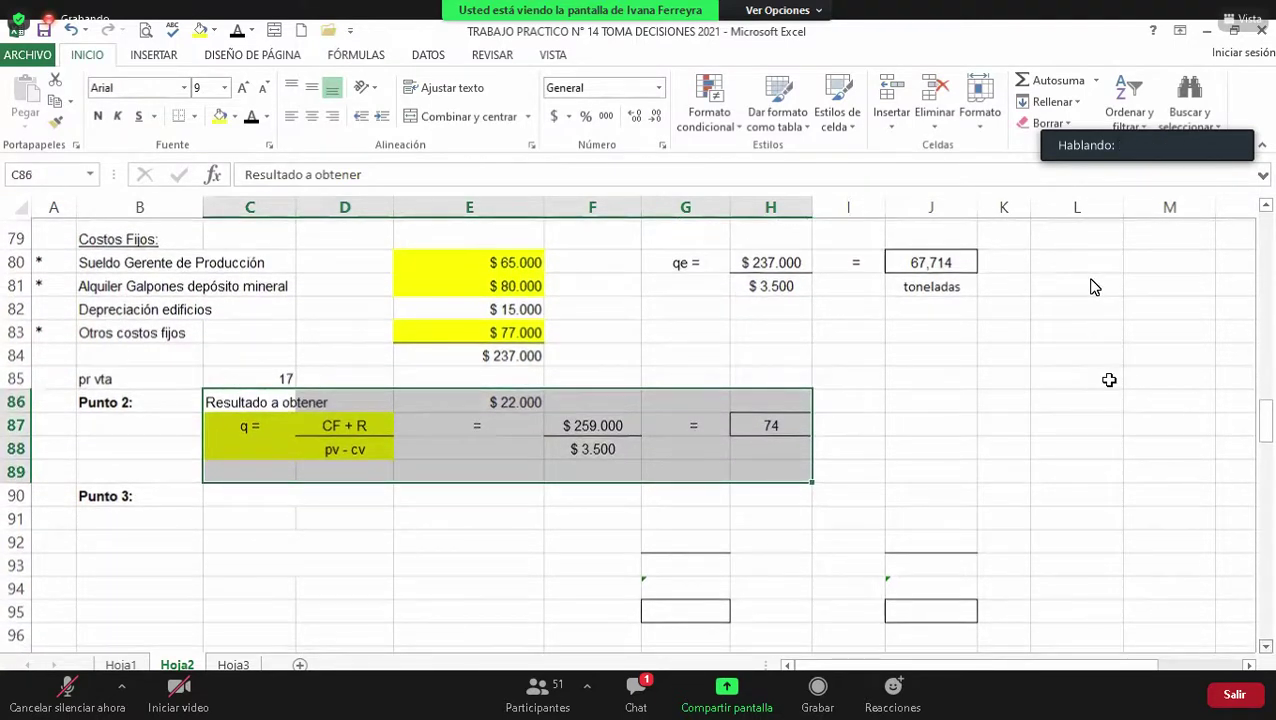
pyautogui.scroll(-1, 1094, 287)
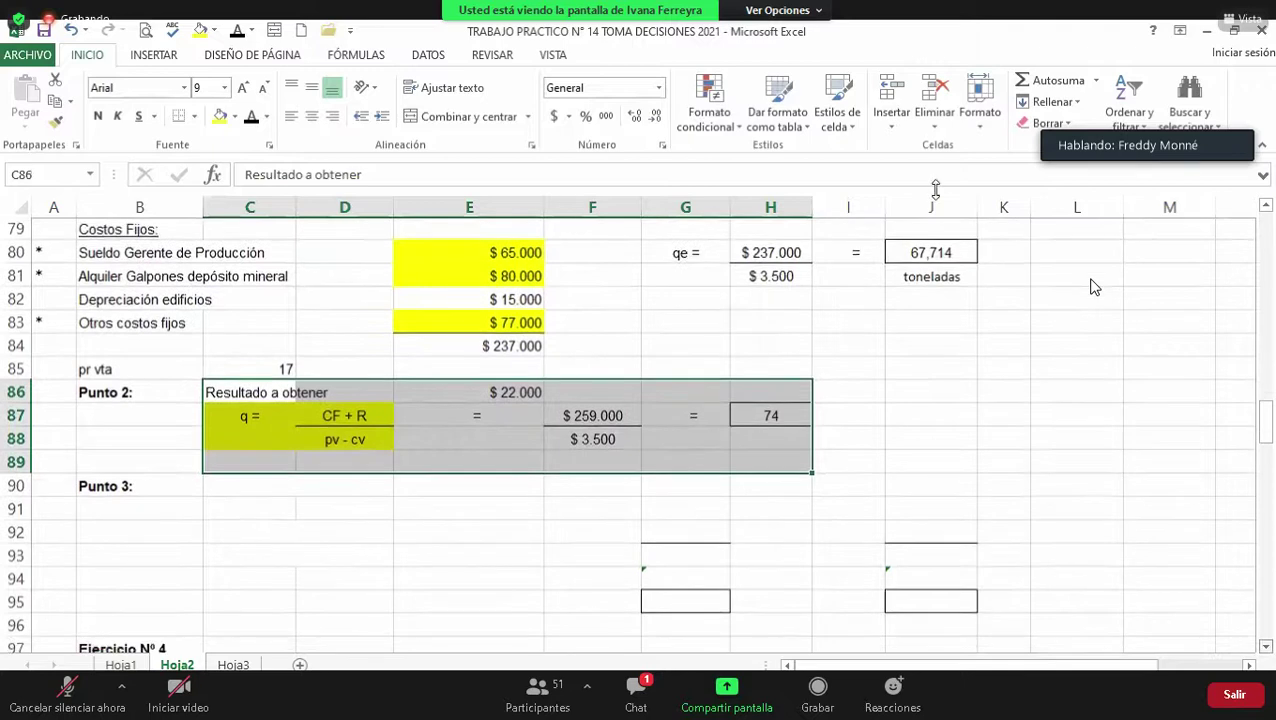
pyautogui.click(1077, 370)
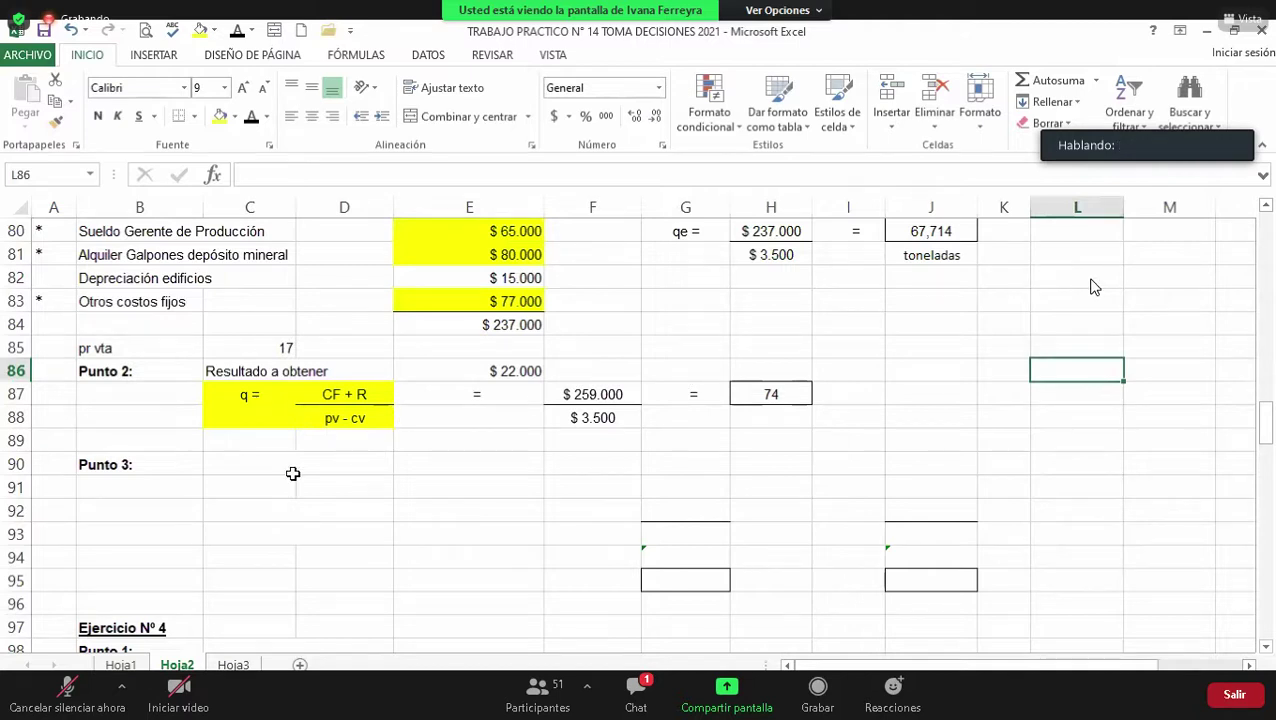
pyautogui.moveTo(278, 464); pyautogui.dragTo(311, 511)
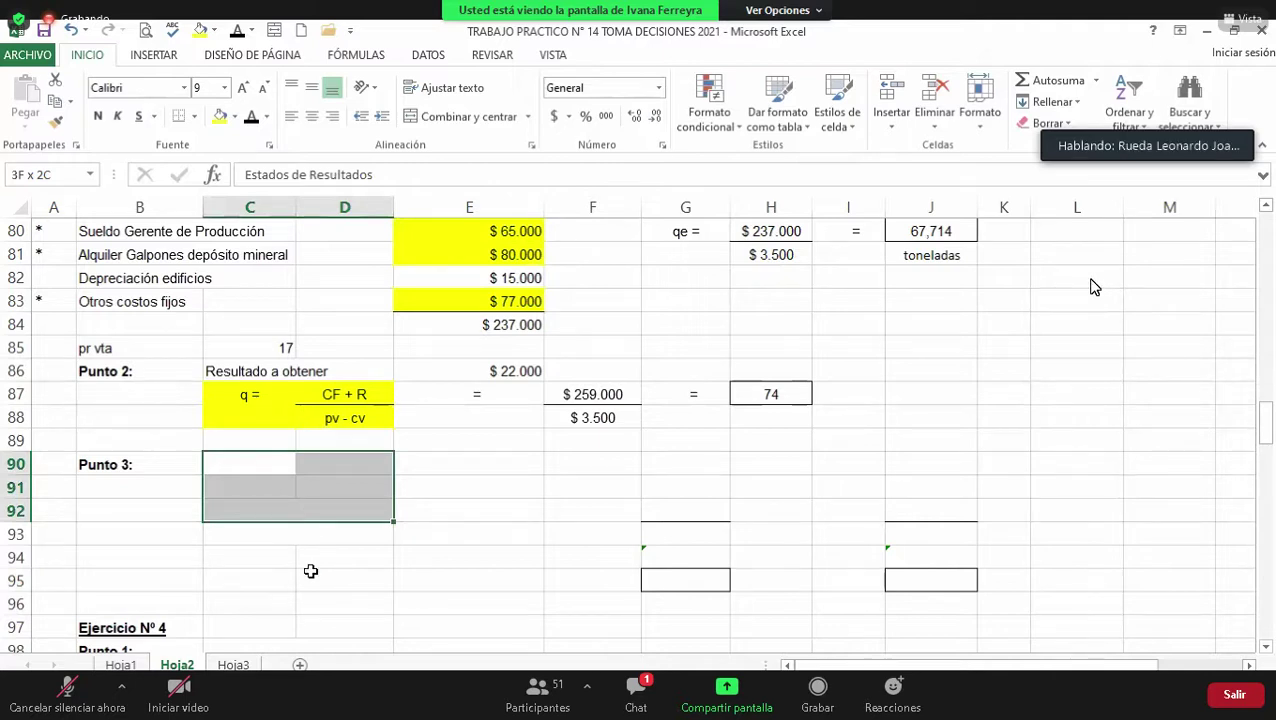
pyautogui.moveTo(311, 571); pyautogui.dragTo(313, 592)
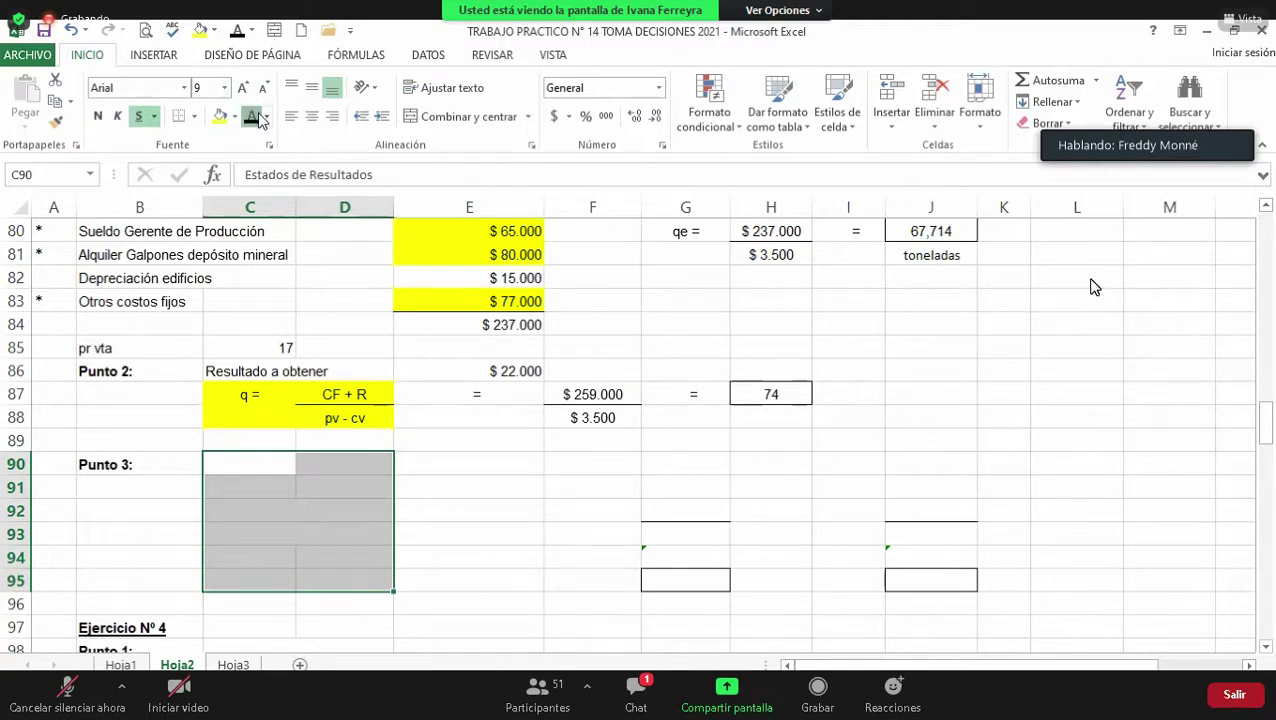
pyautogui.click(262, 118)
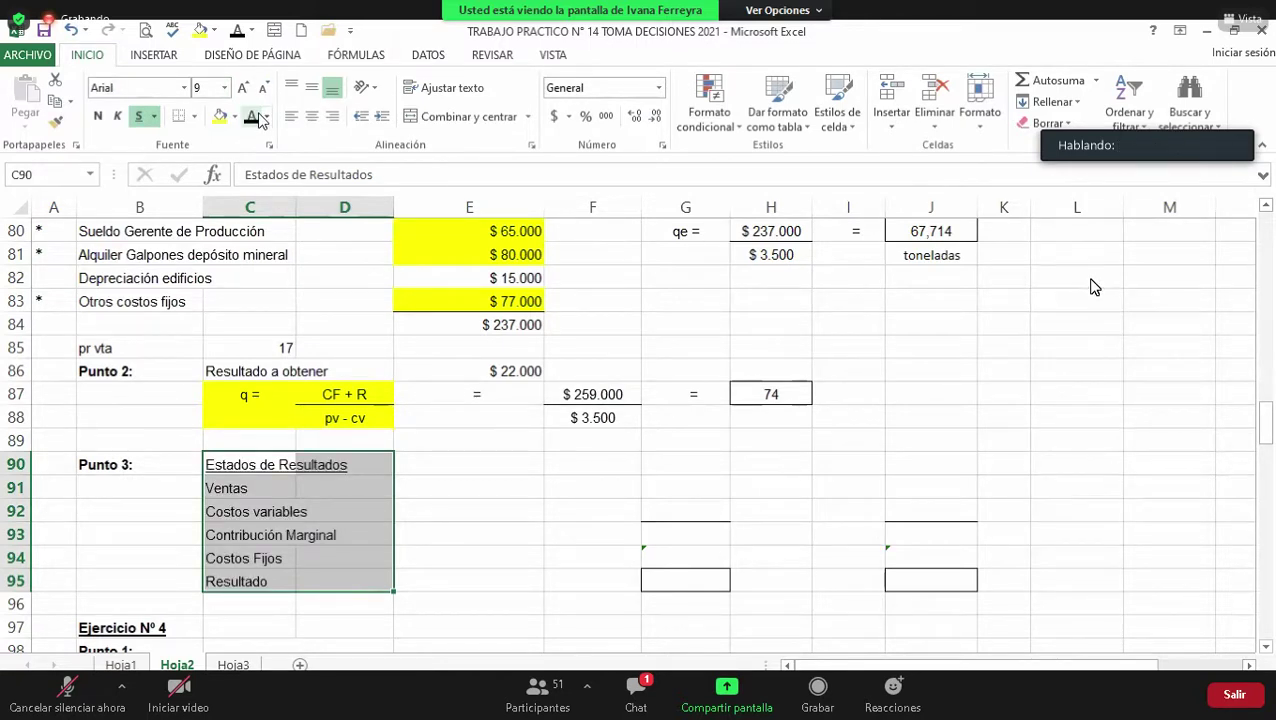
# Step: Reveal Punto 3's income statement figures for both points in E90:J95 by setting their font color to black
pyautogui.press('Right')
pyautogui.press('Right')
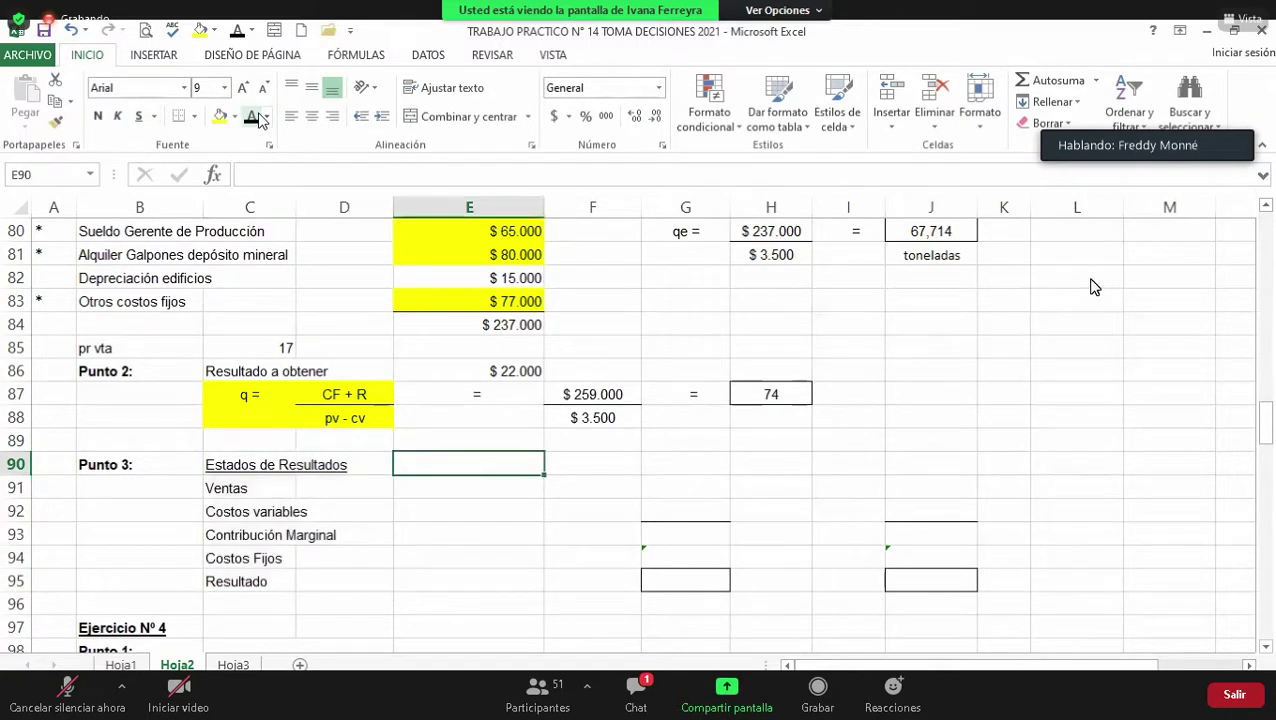
pyautogui.hotkey('shift', 'Right')
pyautogui.hotkey('shift', 'Right')
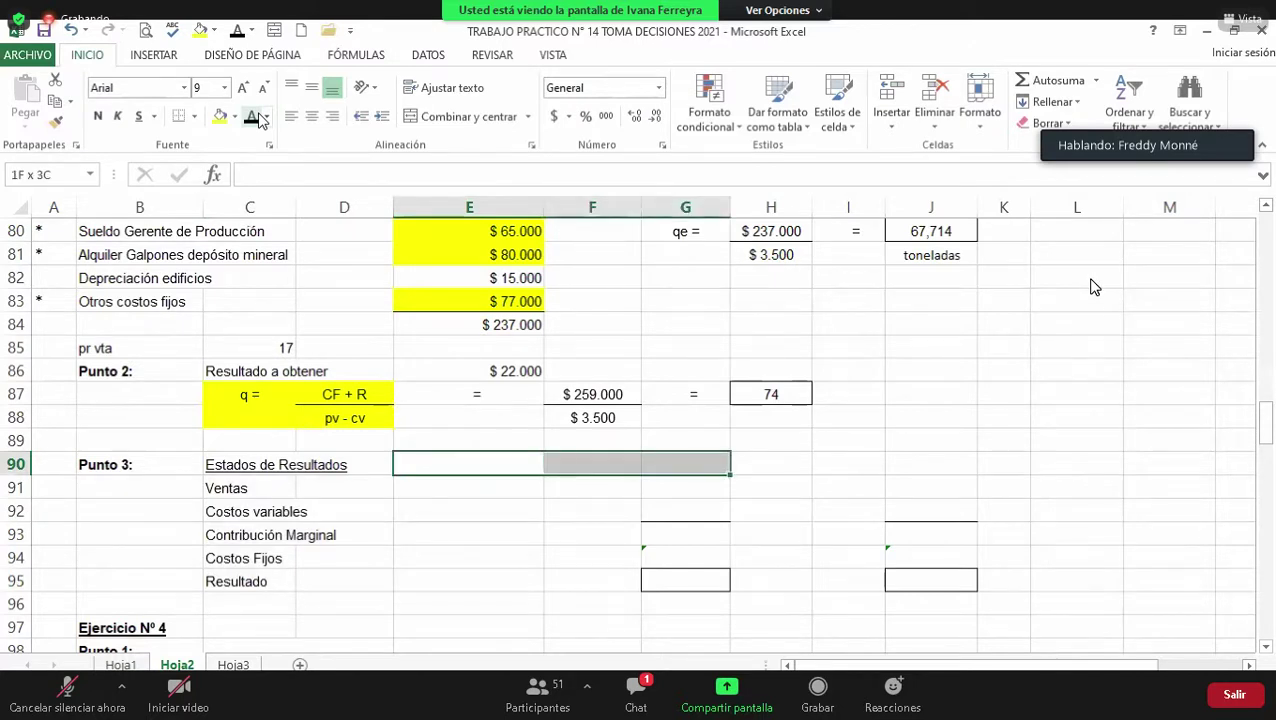
pyautogui.hotkey('shift', 'Right')
pyautogui.hotkey('shift', 'Right')
pyautogui.hotkey('shift', 'Right')
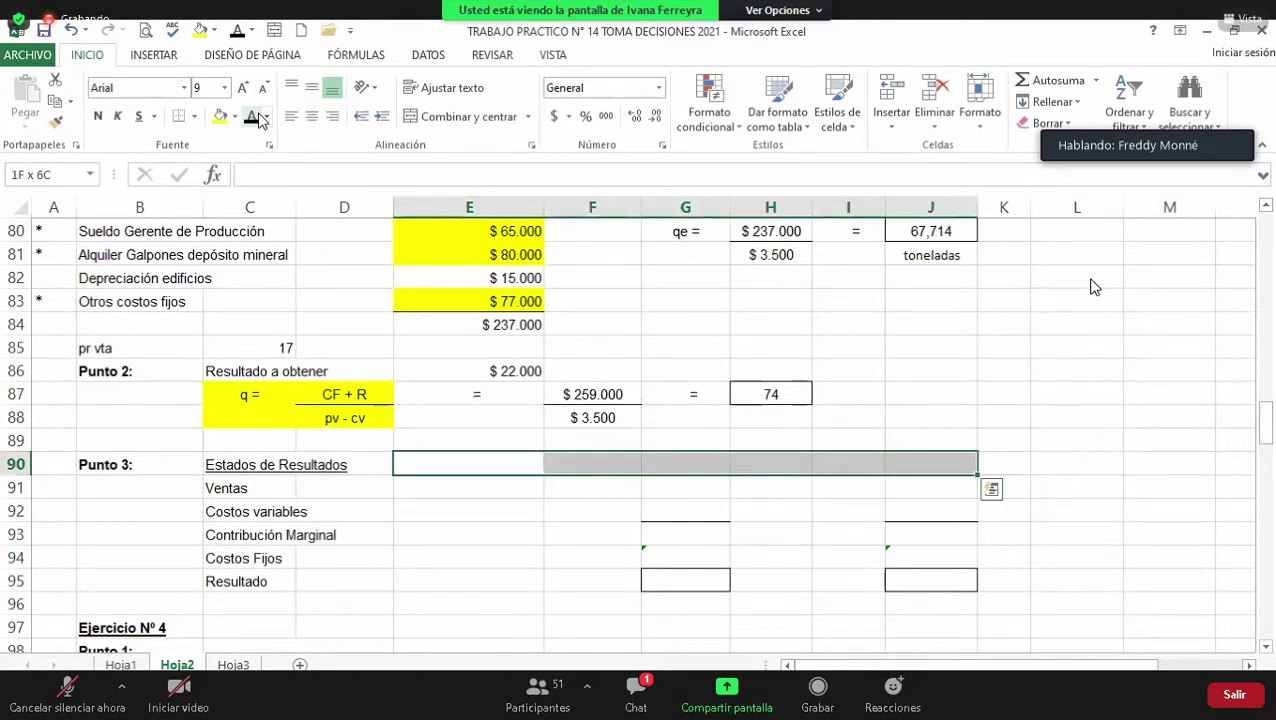
pyautogui.hotkey('shift', 'Down')
pyautogui.hotkey('shift', 'Down')
pyautogui.hotkey('shift', 'Down')
pyautogui.hotkey('shift', 'Down')
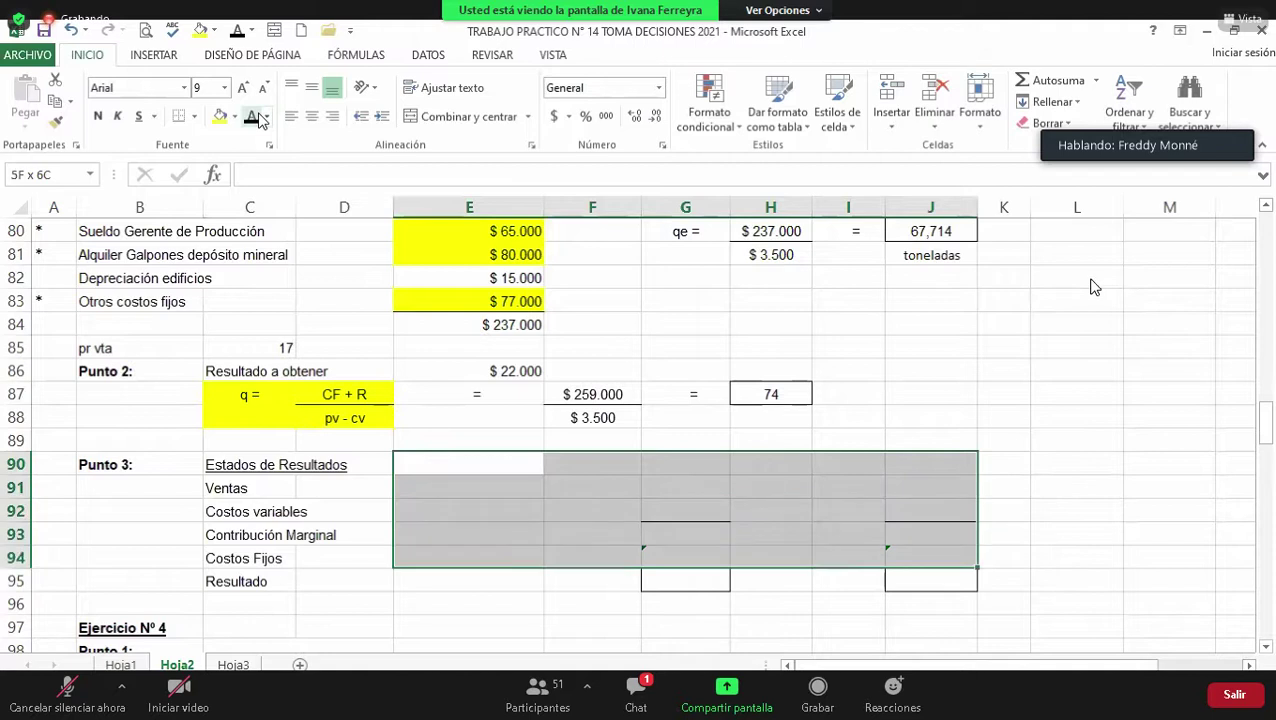
pyautogui.hotkey('shift', 'Down')
pyautogui.click(253, 117)
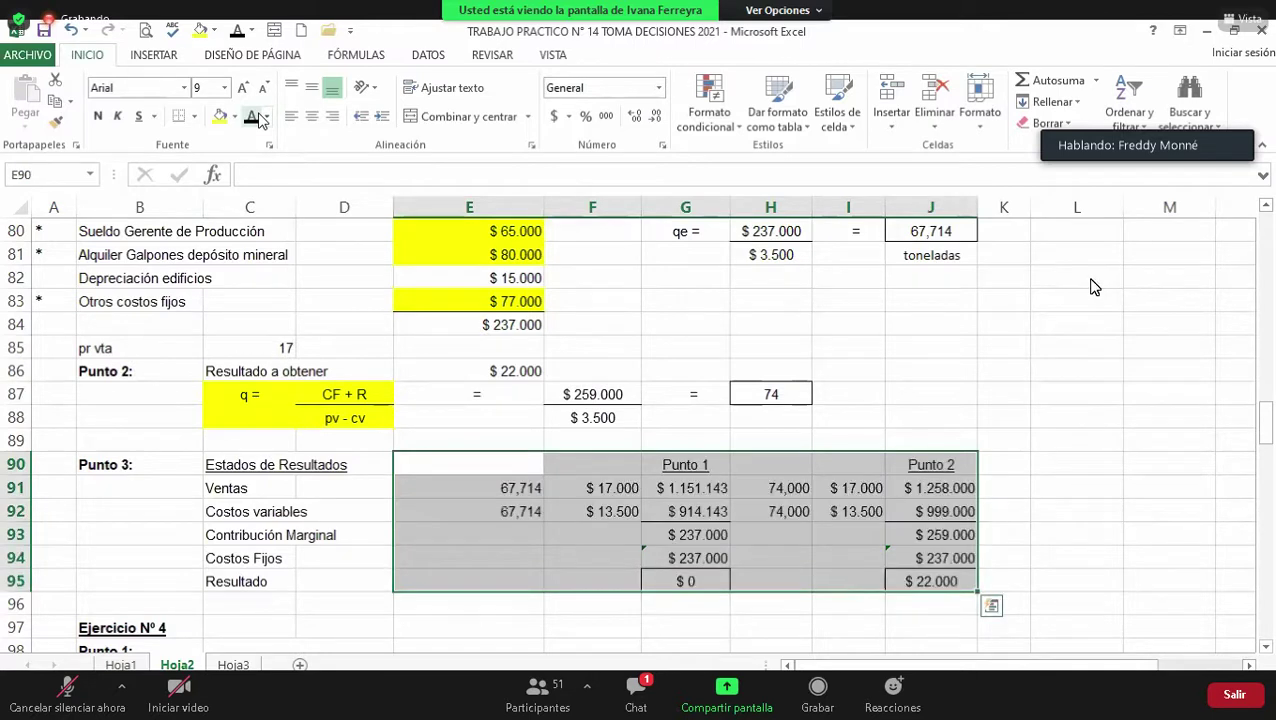
pyautogui.press('Down')
pyautogui.press('Down')
pyautogui.press('Down')
pyautogui.press('Down')
pyautogui.press('Down')
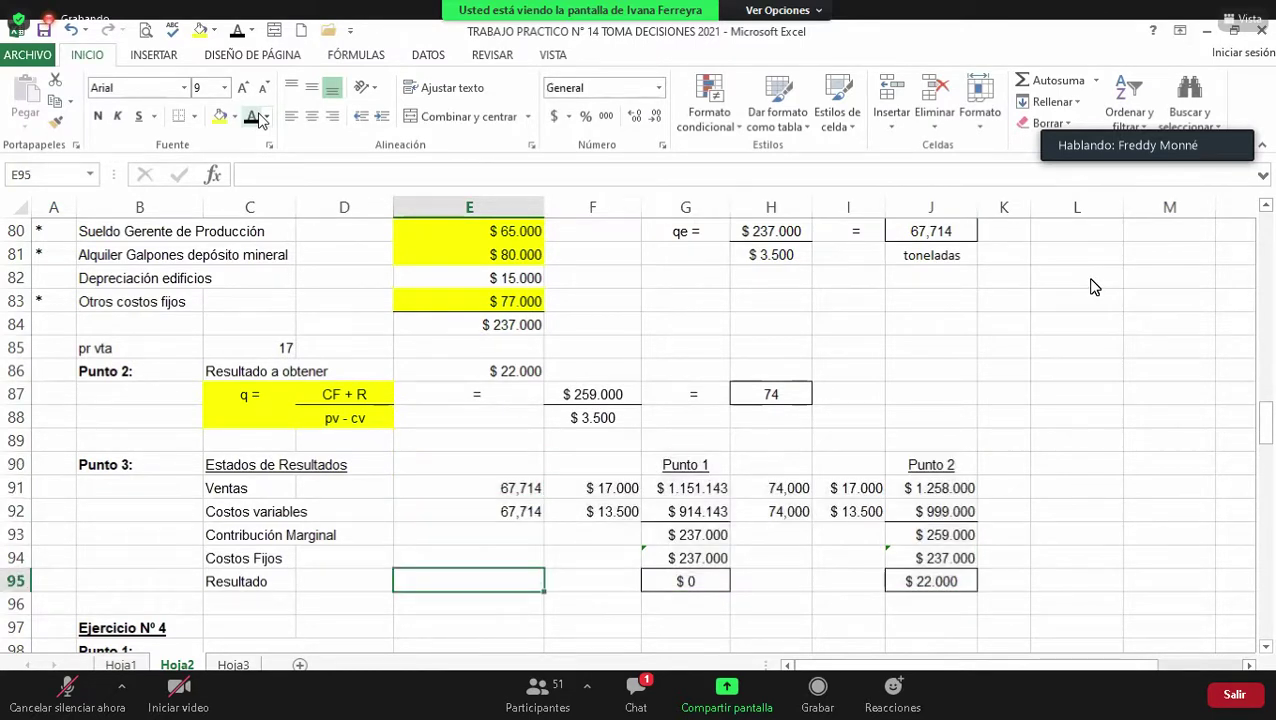
pyautogui.press('Down')
pyautogui.press('Right')
pyautogui.press('Right')
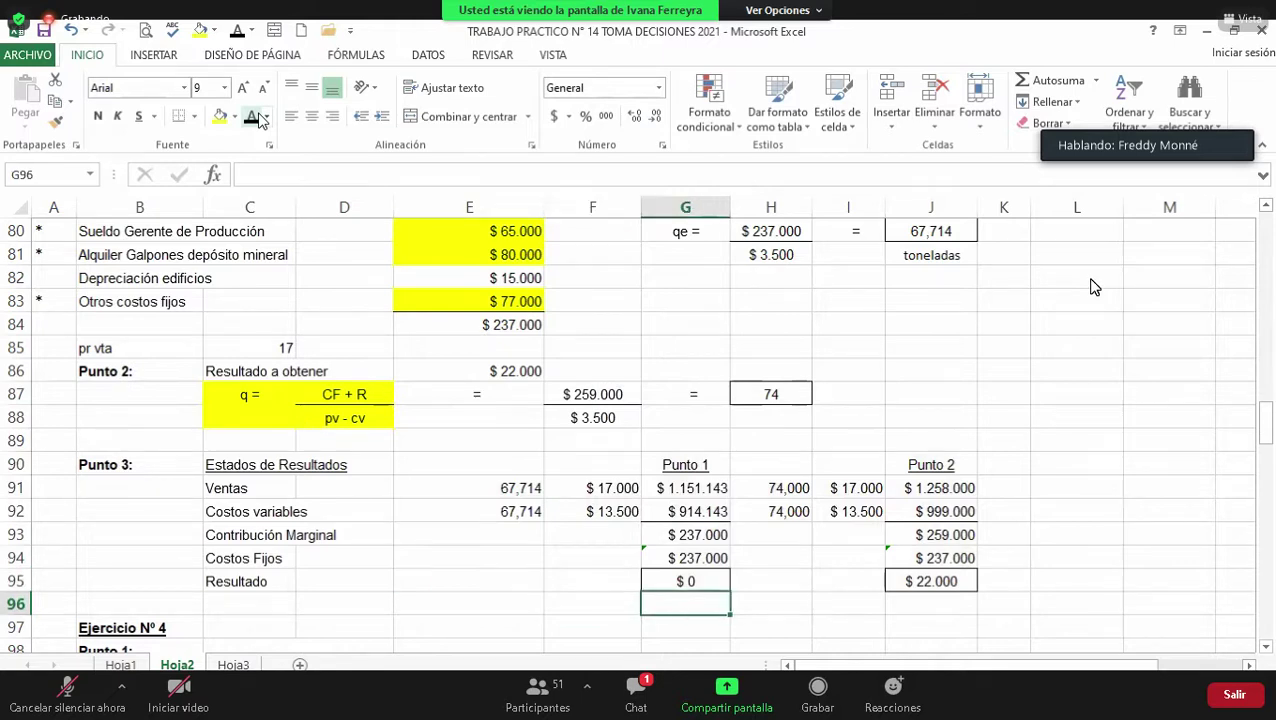
# Step: Reveal the Punto de Cierre label in C98, beside Ejercicio Nº 4's Punto 1, with black font color
pyautogui.press('Down')
pyautogui.press('Down')
pyautogui.press('Down')
pyautogui.press('Down')
pyautogui.press('Down')
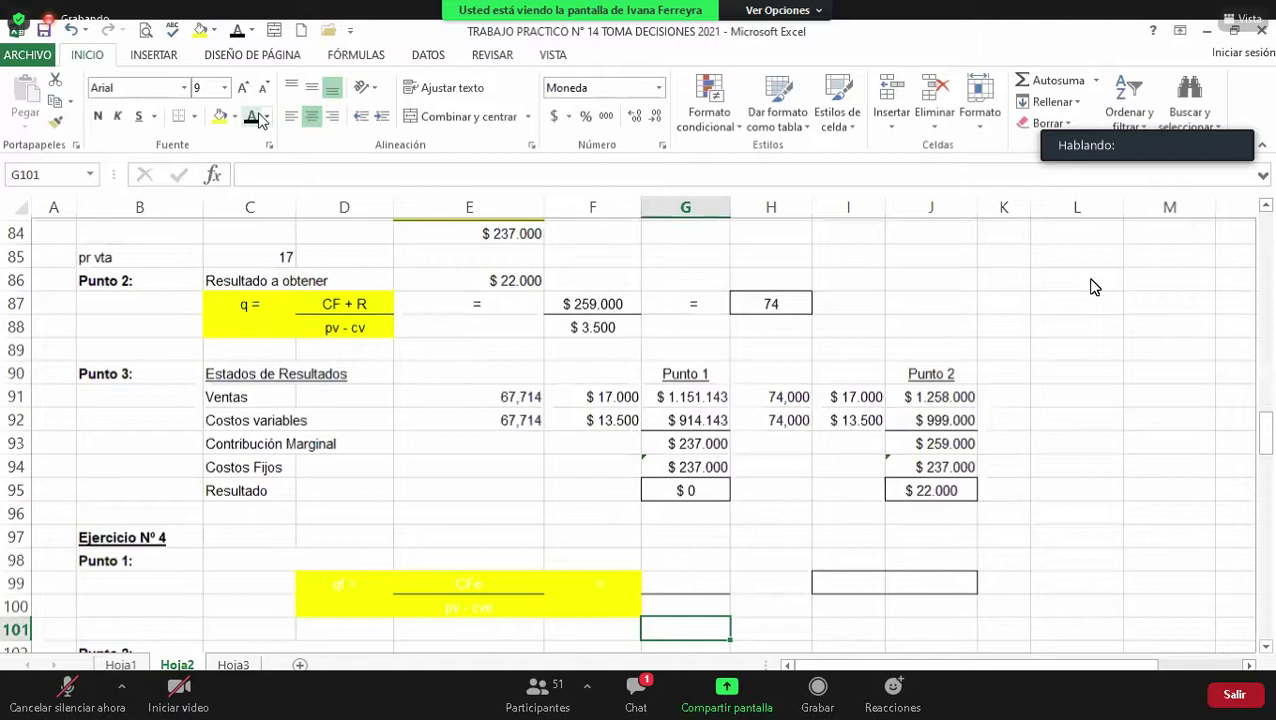
pyautogui.press('Up')
pyautogui.press('Up')
pyautogui.press('Up')
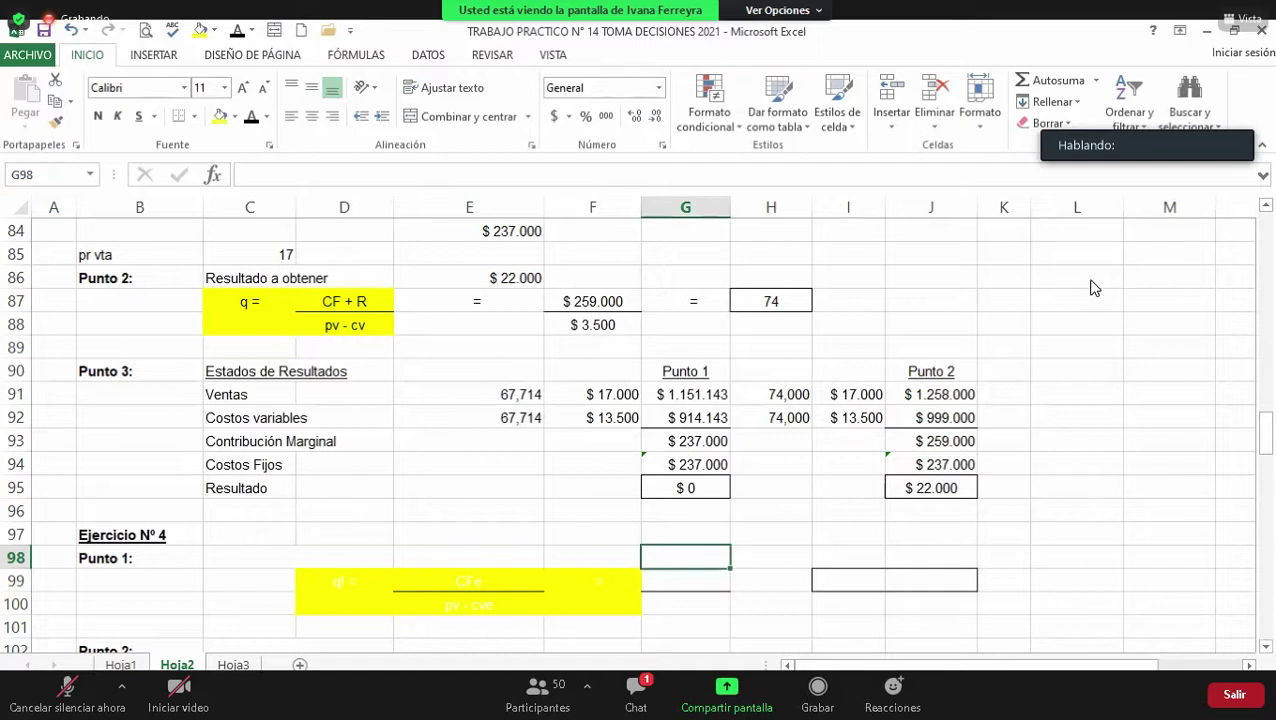
pyautogui.click(1266, 648)
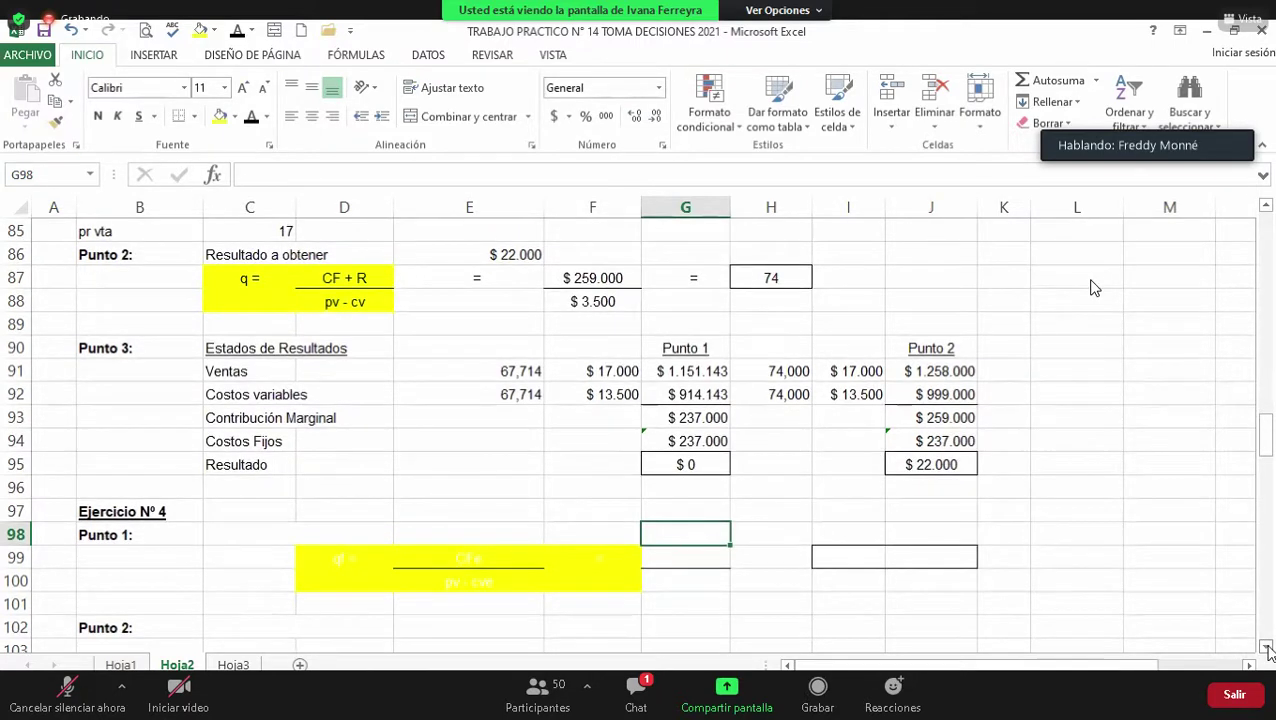
pyautogui.click(1266, 648)
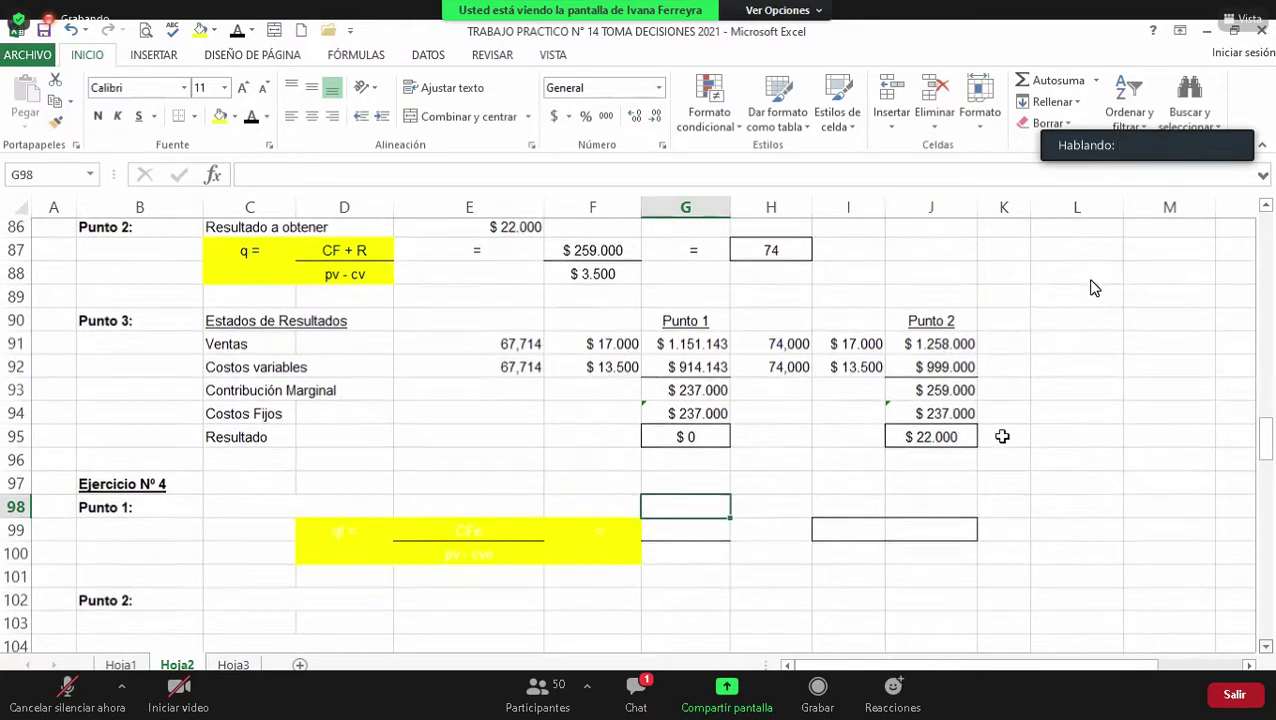
pyautogui.scroll(-1, 650, 450)
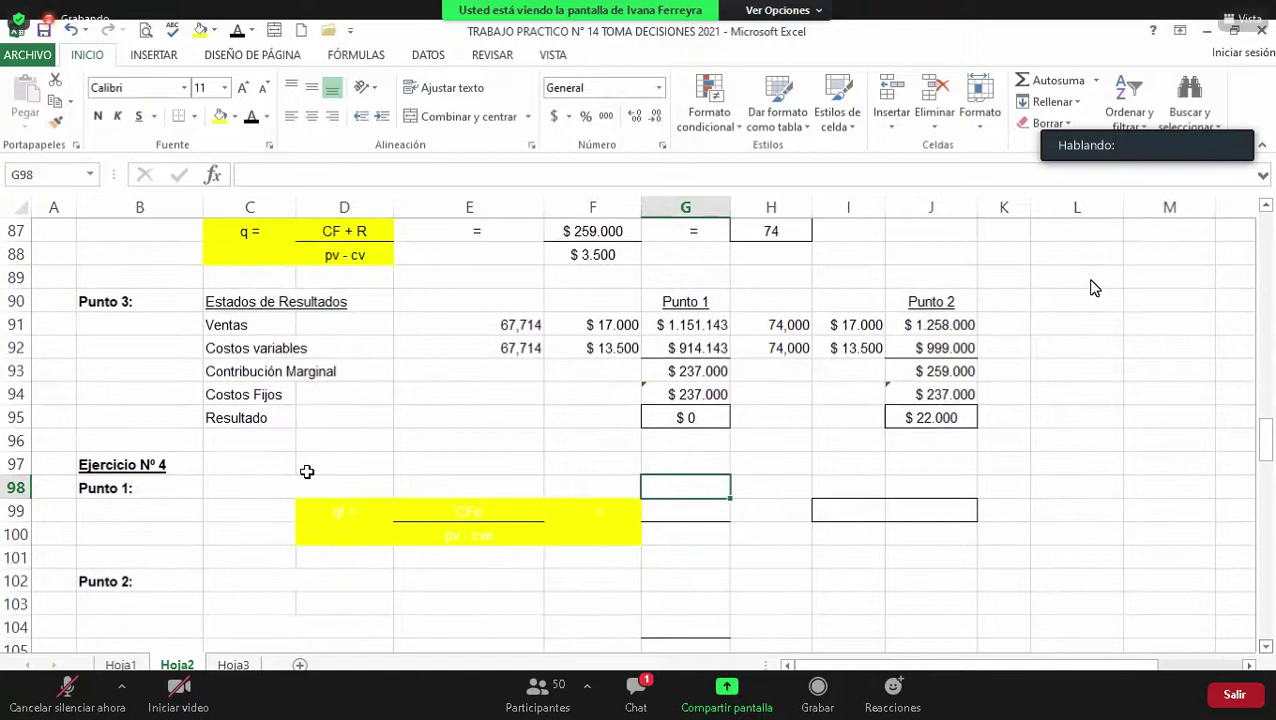
pyautogui.scroll(-1, 307, 471)
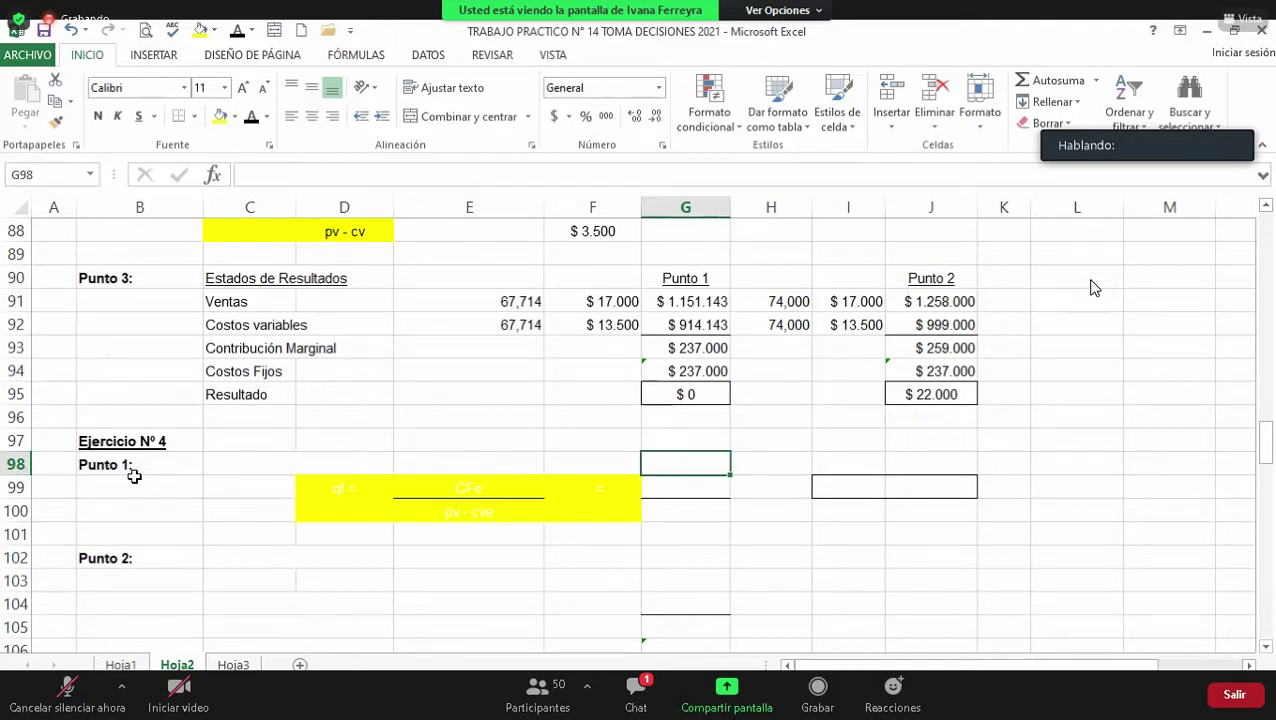
pyautogui.click(252, 463)
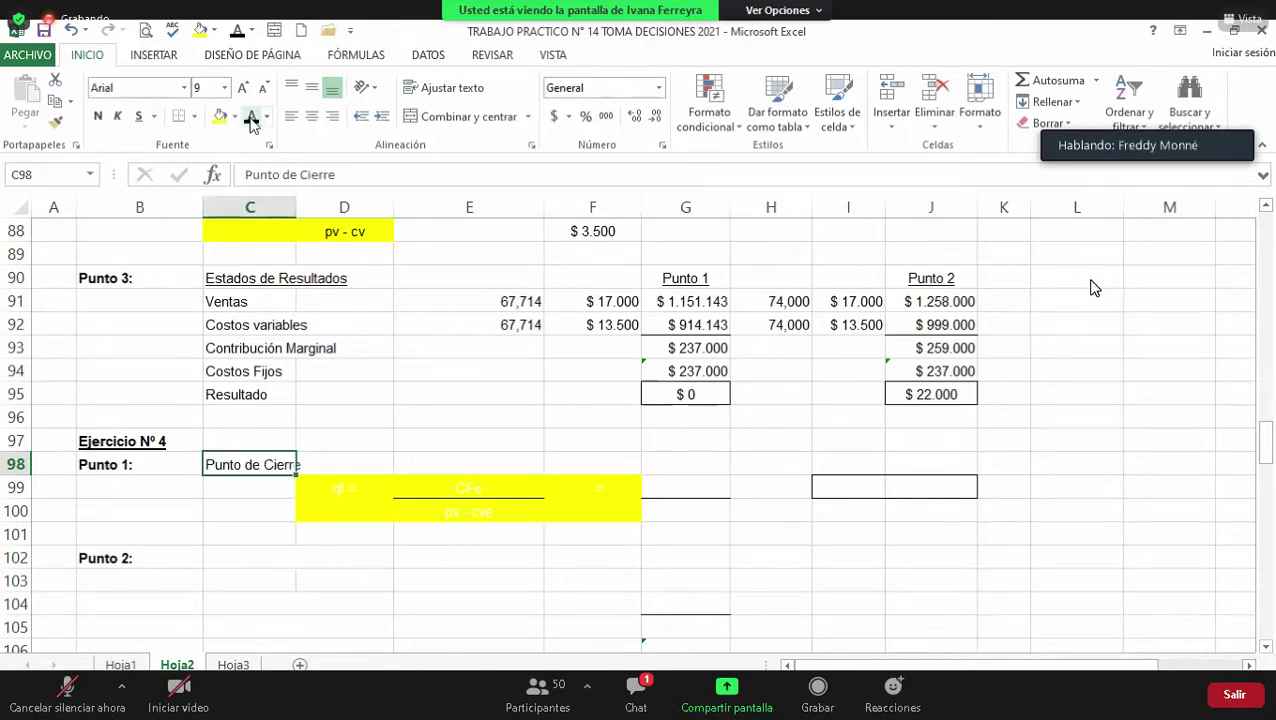
pyautogui.press('Return')
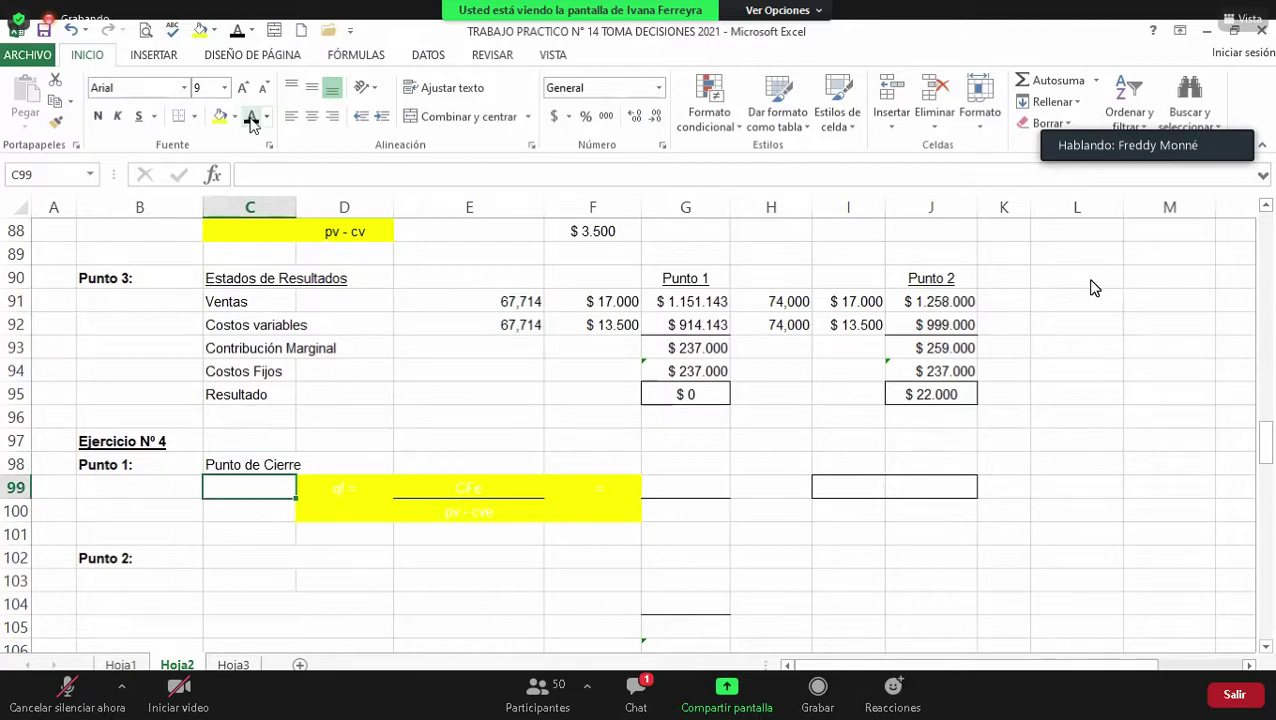
# Step: Review Ejercicio Nº 4's statement and the manager's three requests on Hoja1, in particular the closing point in C58
pyautogui.press('Down')
pyautogui.press('Down')
pyautogui.press('Down')
pyautogui.press('Down')
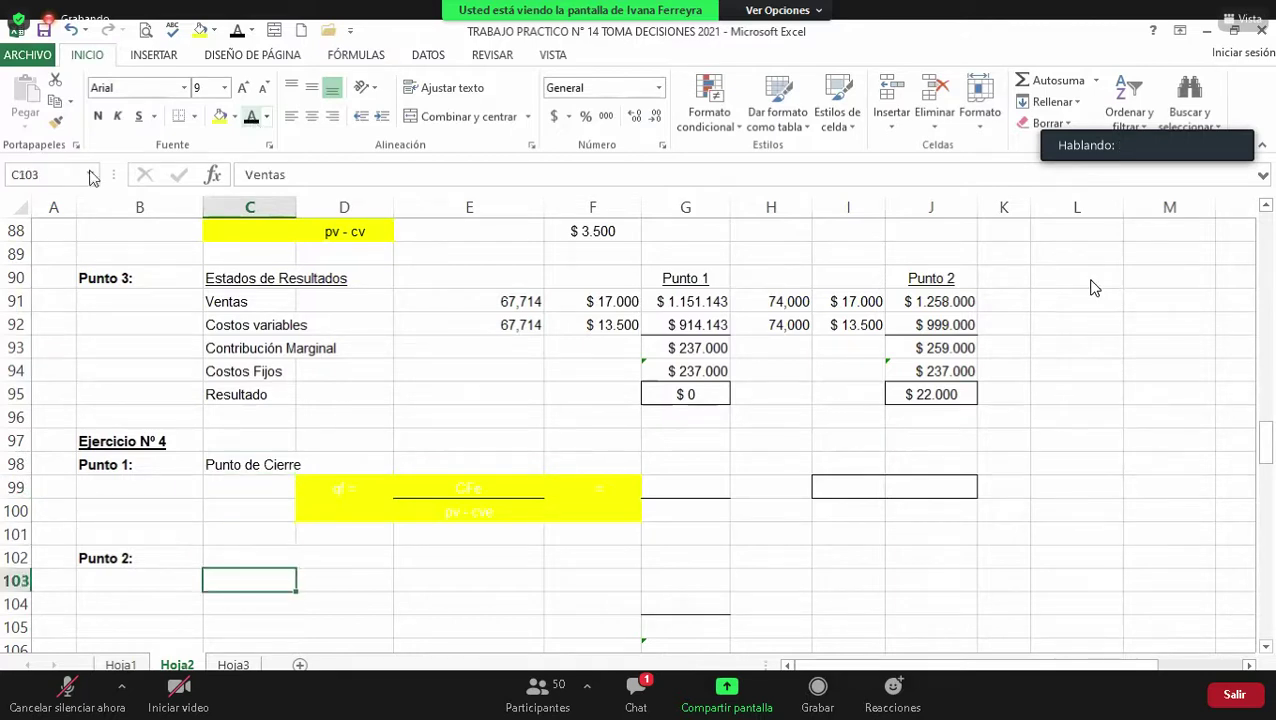
pyautogui.press('Down')
pyautogui.press('Down')
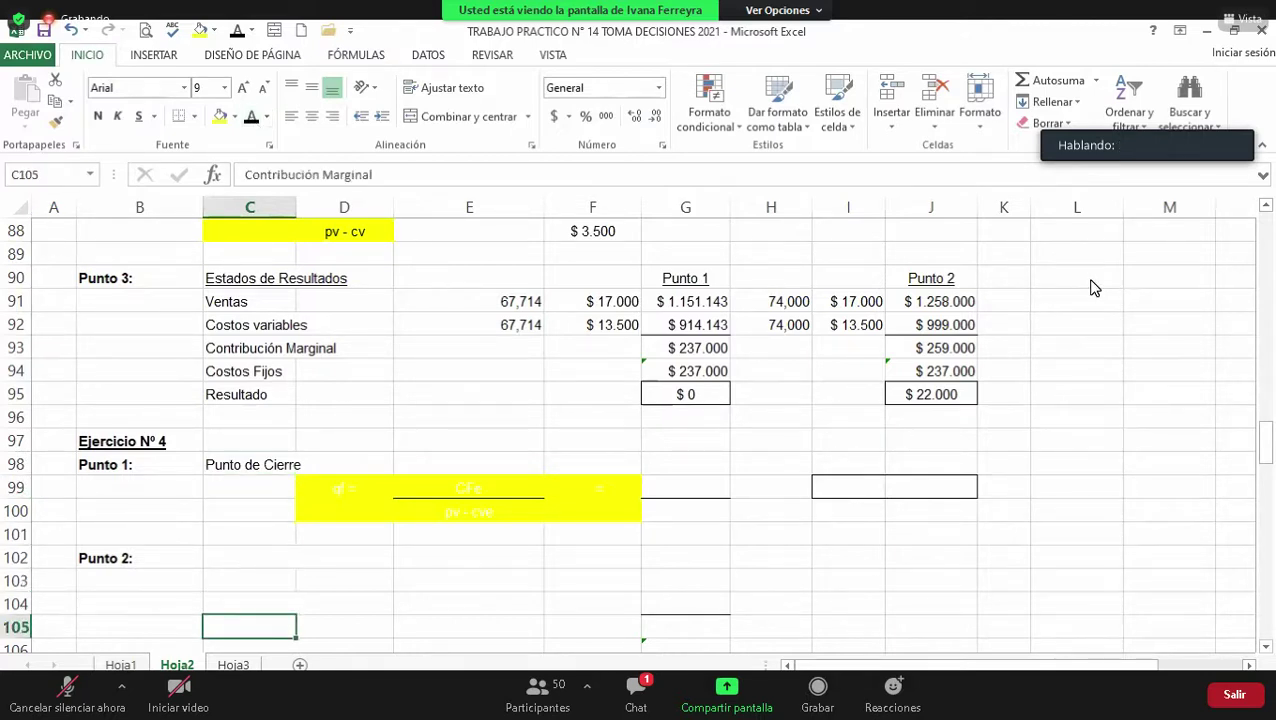
pyautogui.hotkey('ctrl', 'pageup')
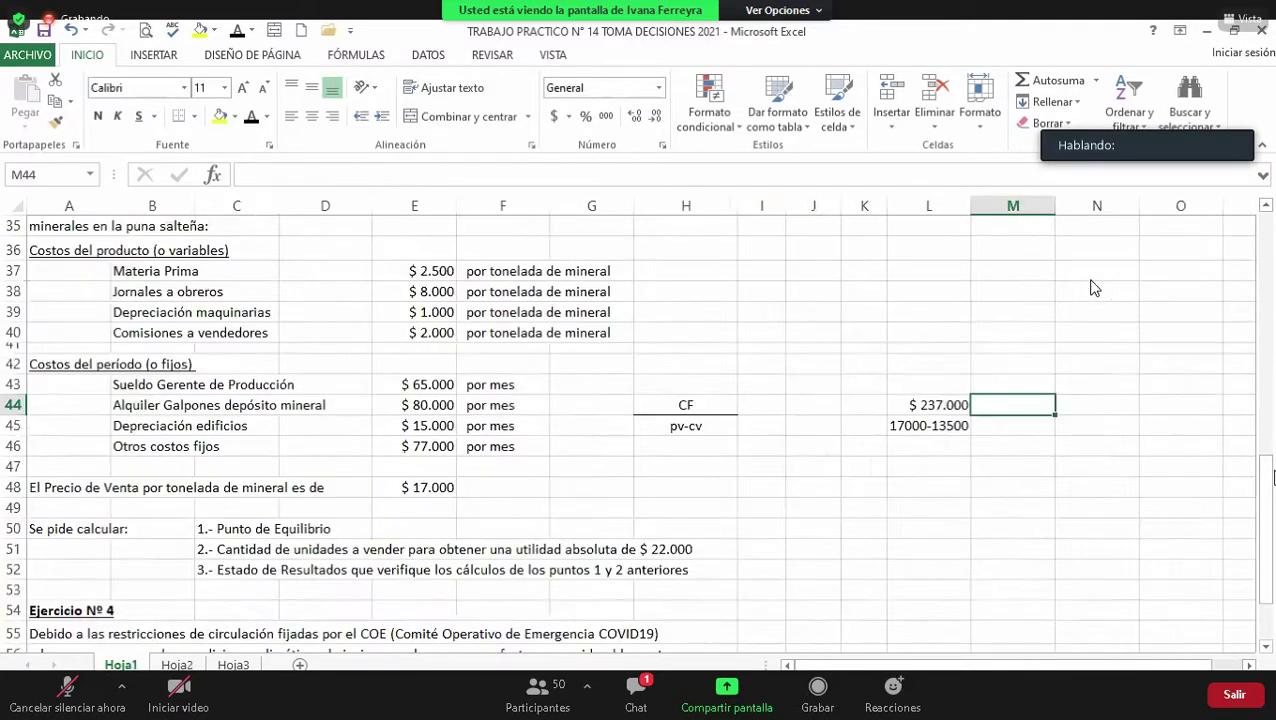
pyautogui.scroll(-2, 1094, 288)
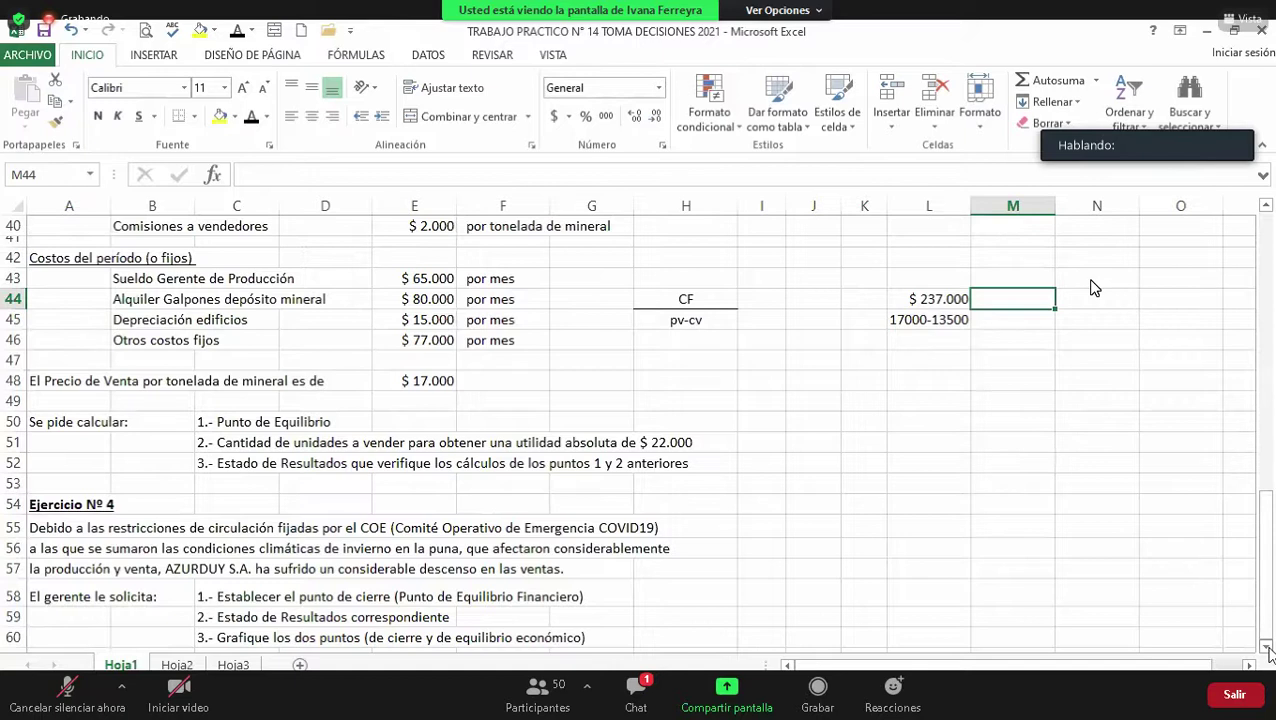
pyautogui.scroll(-4, 1094, 288)
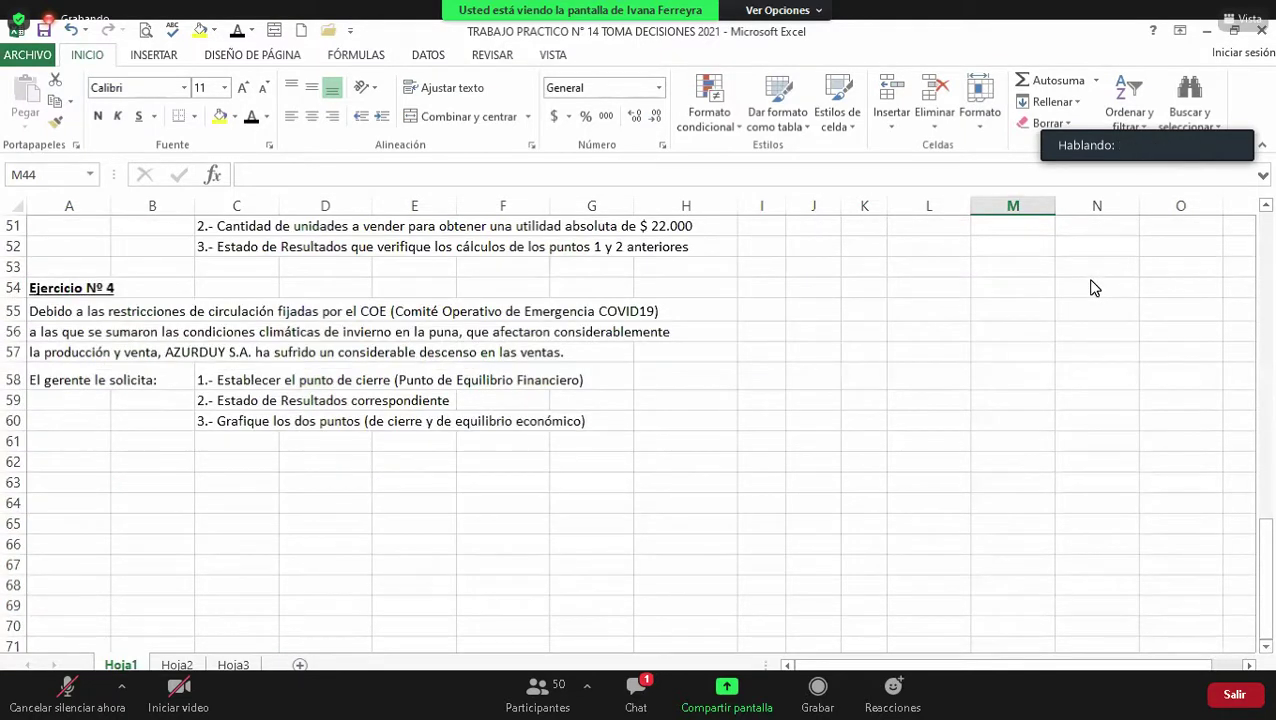
pyautogui.keyDown('ctrl'); pyautogui.scroll(2, 1094, 288); pyautogui.keyUp('ctrl')
pyautogui.scroll(-2, 1094, 288)
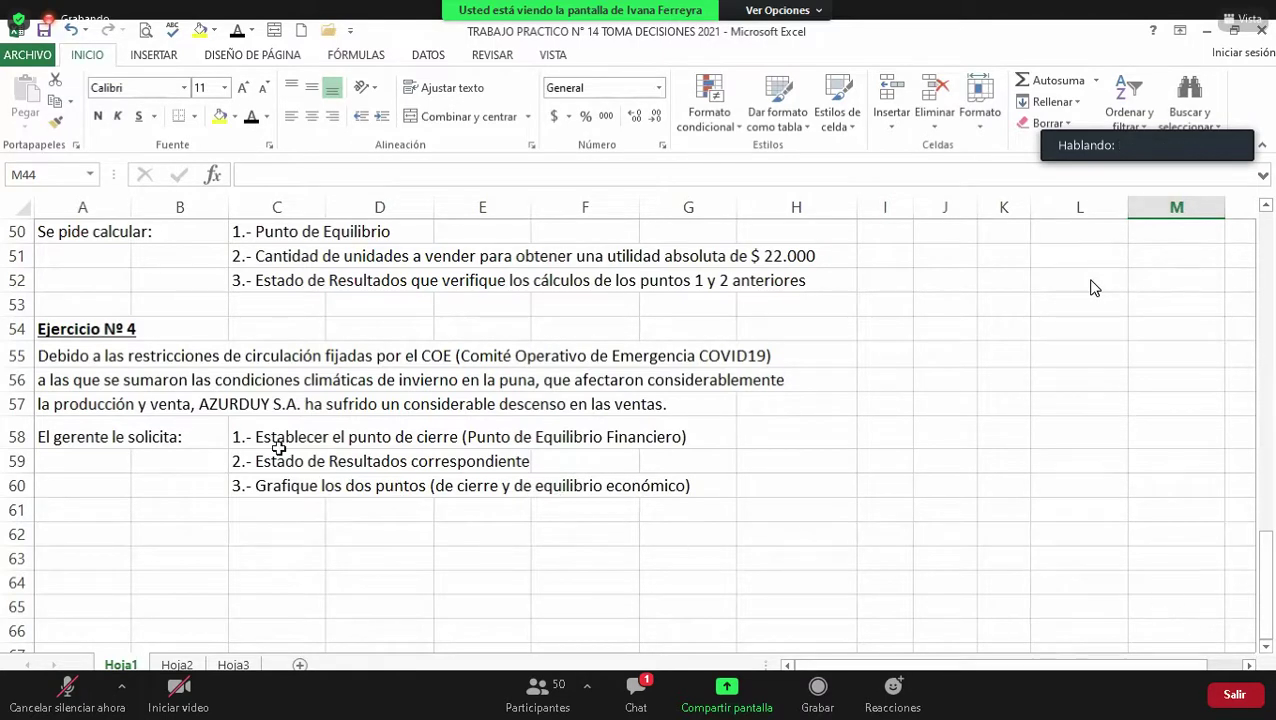
pyautogui.click(288, 443)
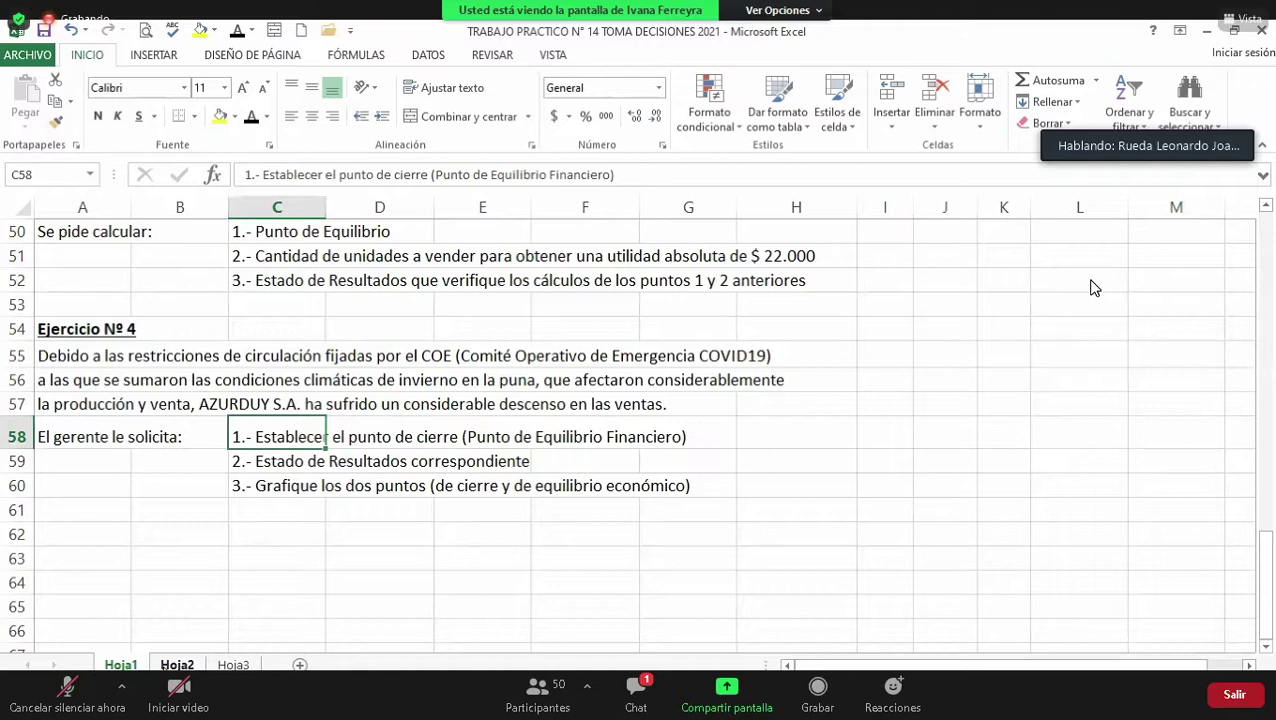
# Step: On Hoja2, reveal Ejercicio Nº 4's closing-point formula and worked solution in D98:J101 by setting the font color to black
pyautogui.click(177, 665)
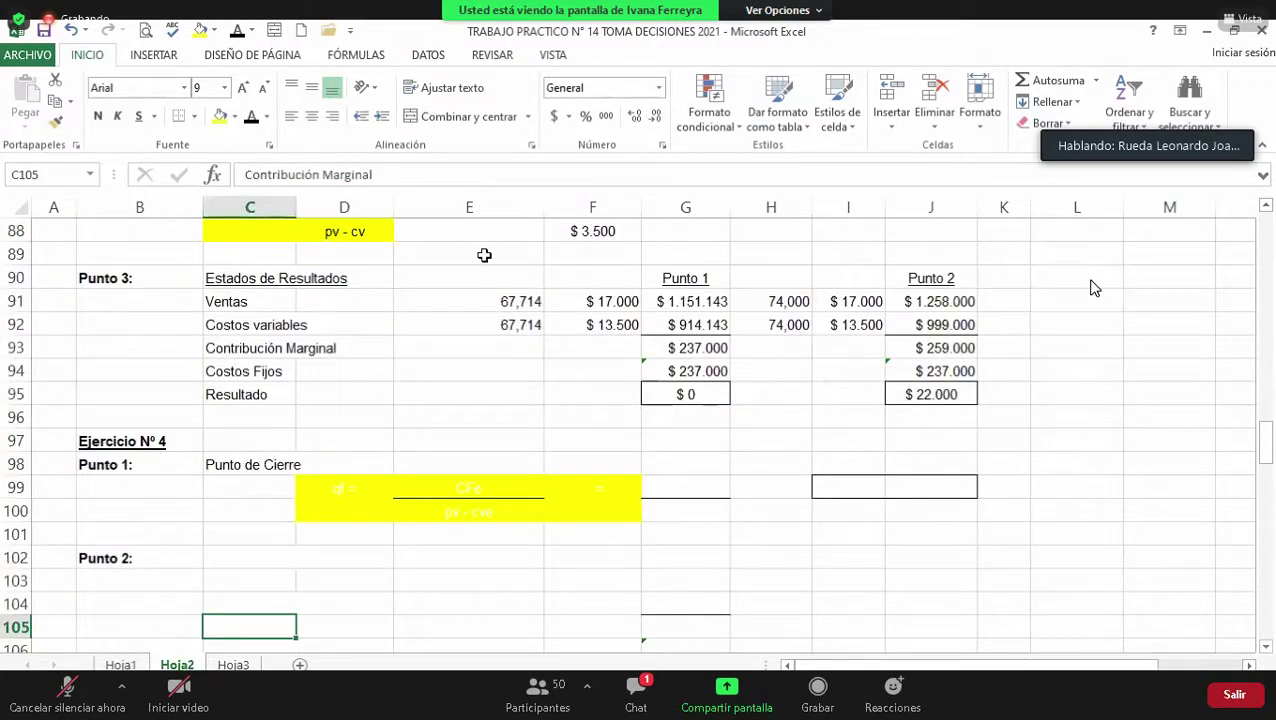
pyautogui.scroll(-1, 1093, 288)
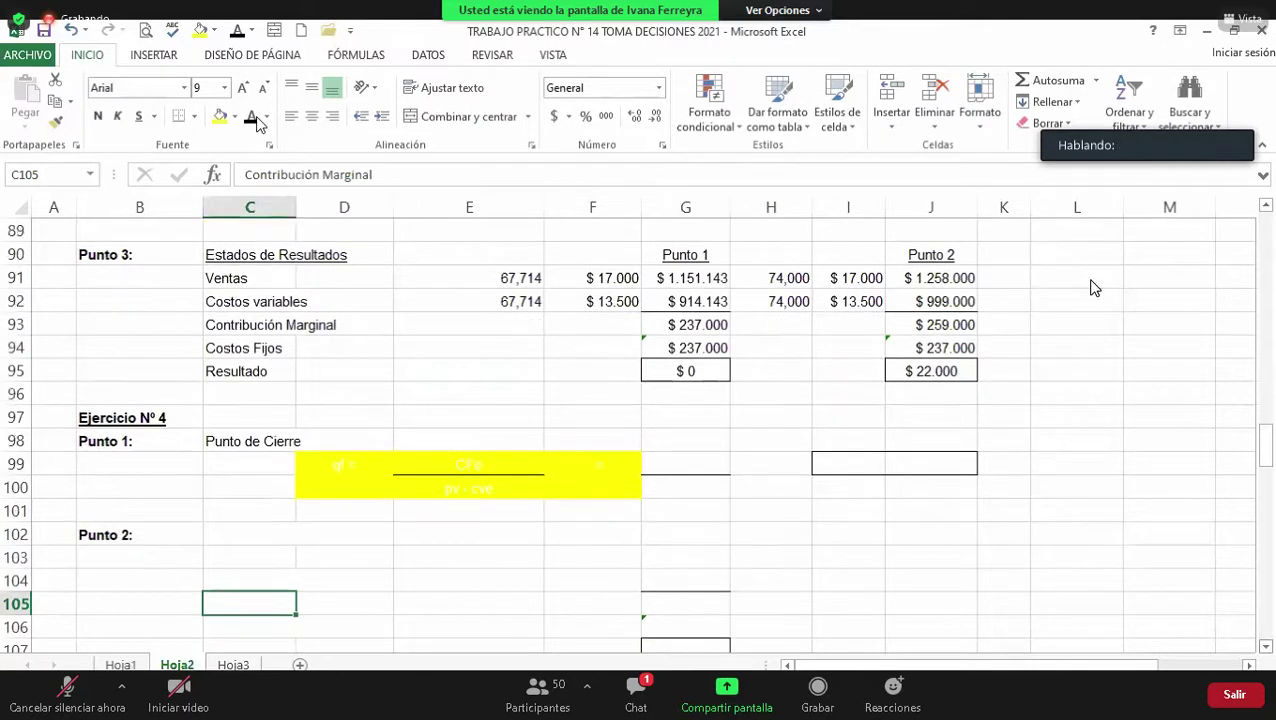
pyautogui.hotkey('ctrl', 'z')
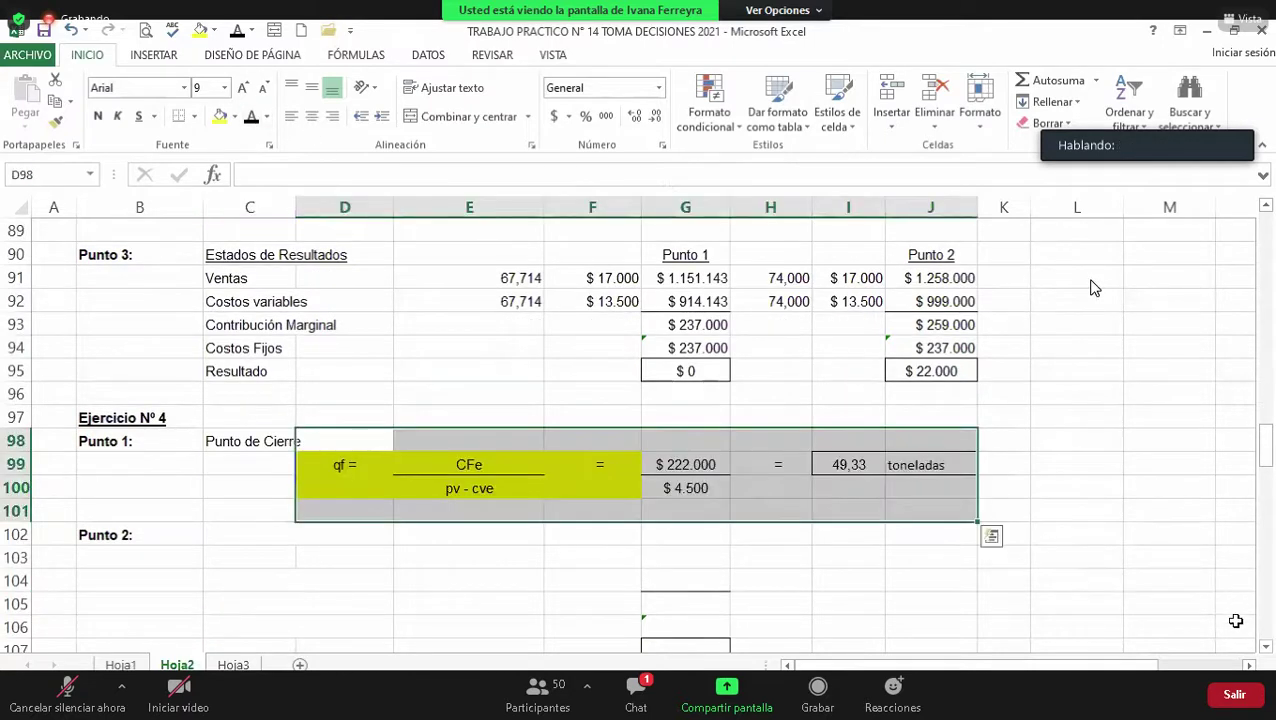
pyautogui.click(1266, 647)
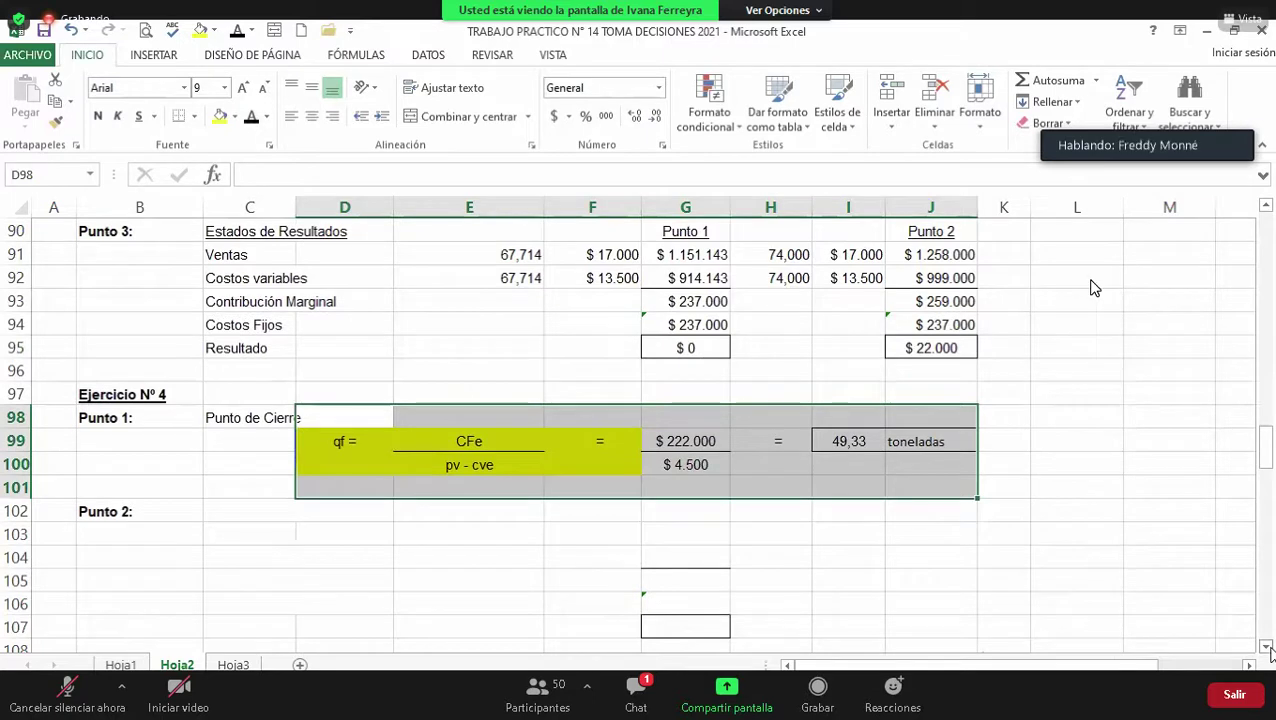
pyautogui.click(1266, 647)
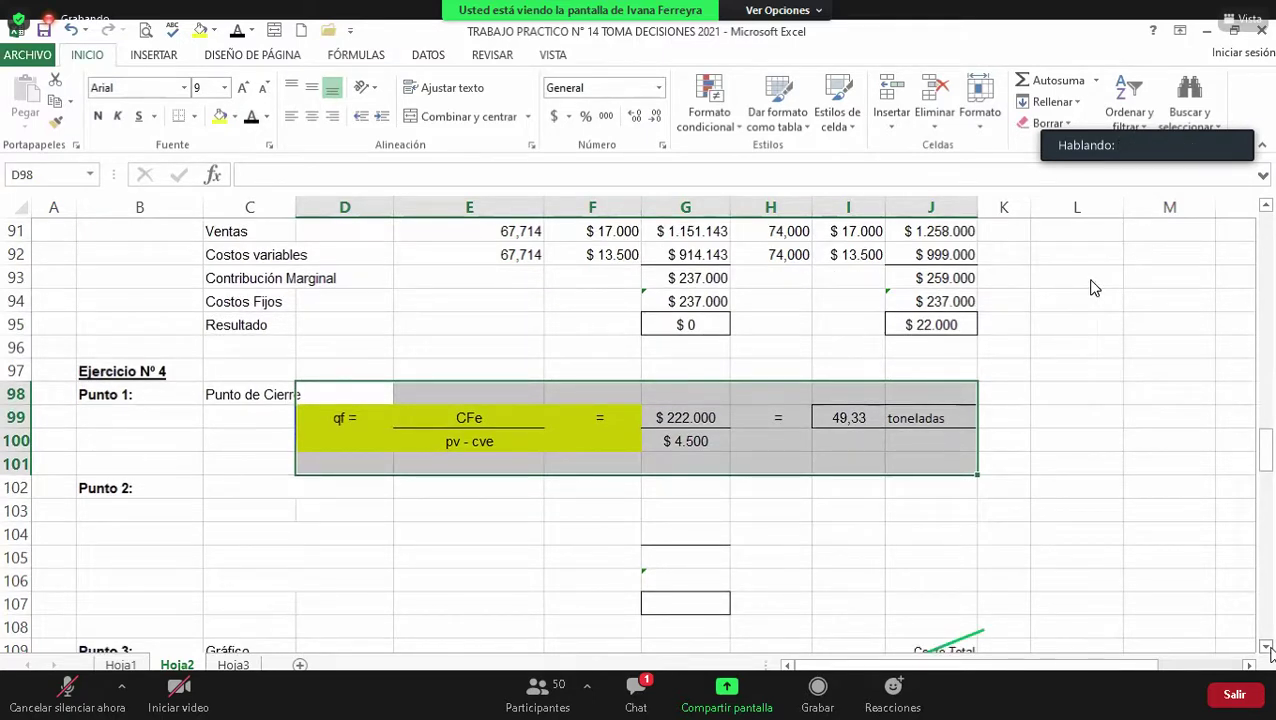
pyautogui.click(481, 418)
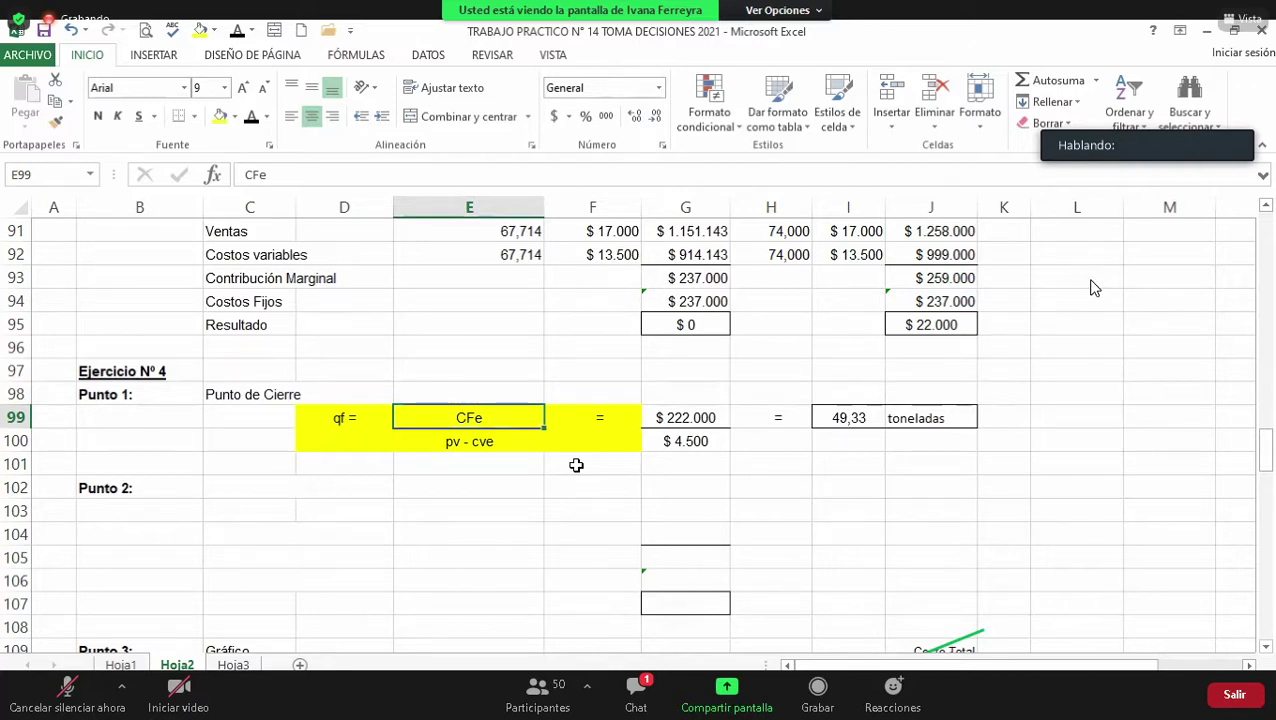
# Step: Make Ejercicio Nº 4's Punto 2 income statement in C103:H107 readable with black font color
pyautogui.press('Right')
pyautogui.press('Down')
pyautogui.press('Down')
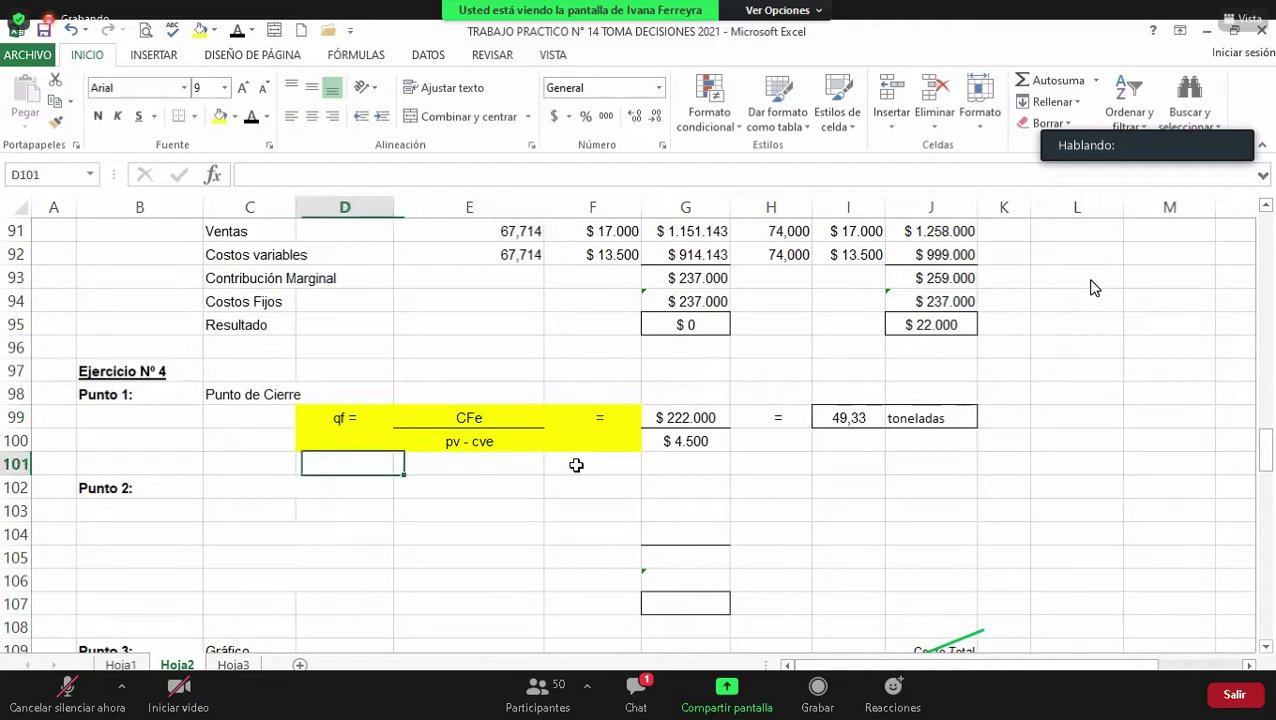
pyautogui.press('Down')
pyautogui.press('Down')
pyautogui.press('Left')
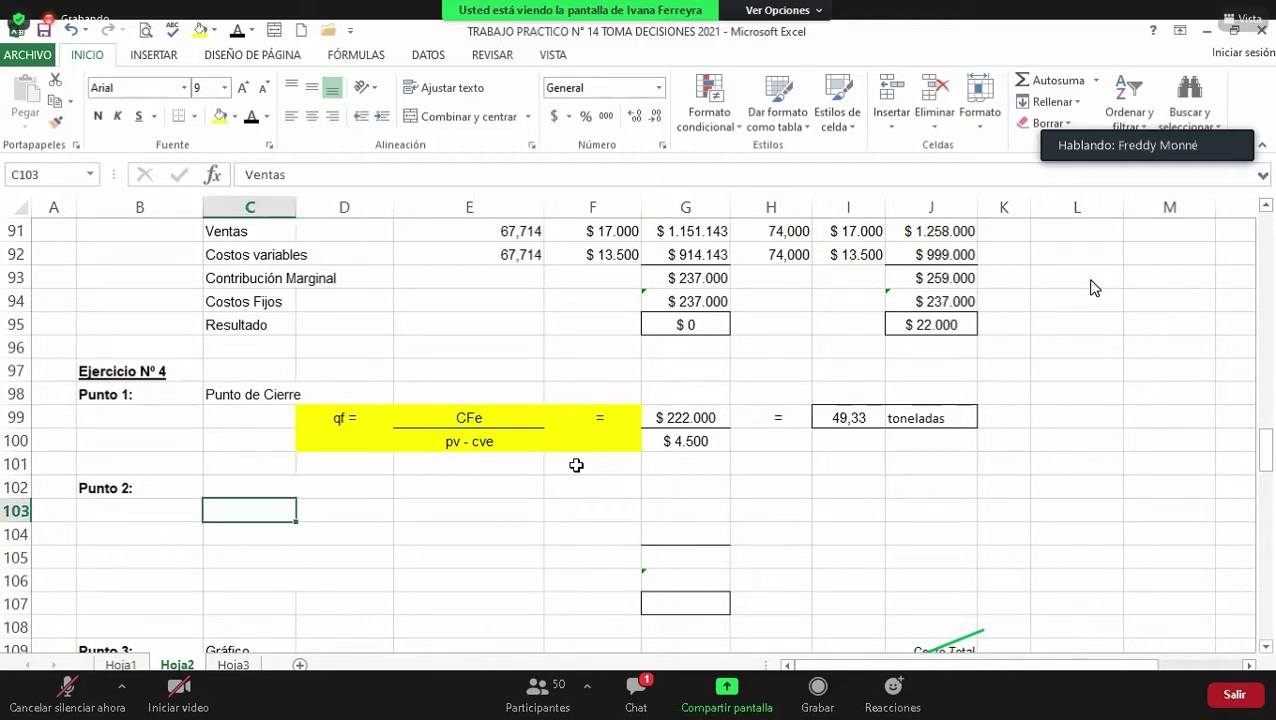
pyautogui.hotkey('shift', 'Right')
pyautogui.hotkey('shift', 'Right')
pyautogui.hotkey('shift', 'Right')
pyautogui.hotkey('shift', 'Right')
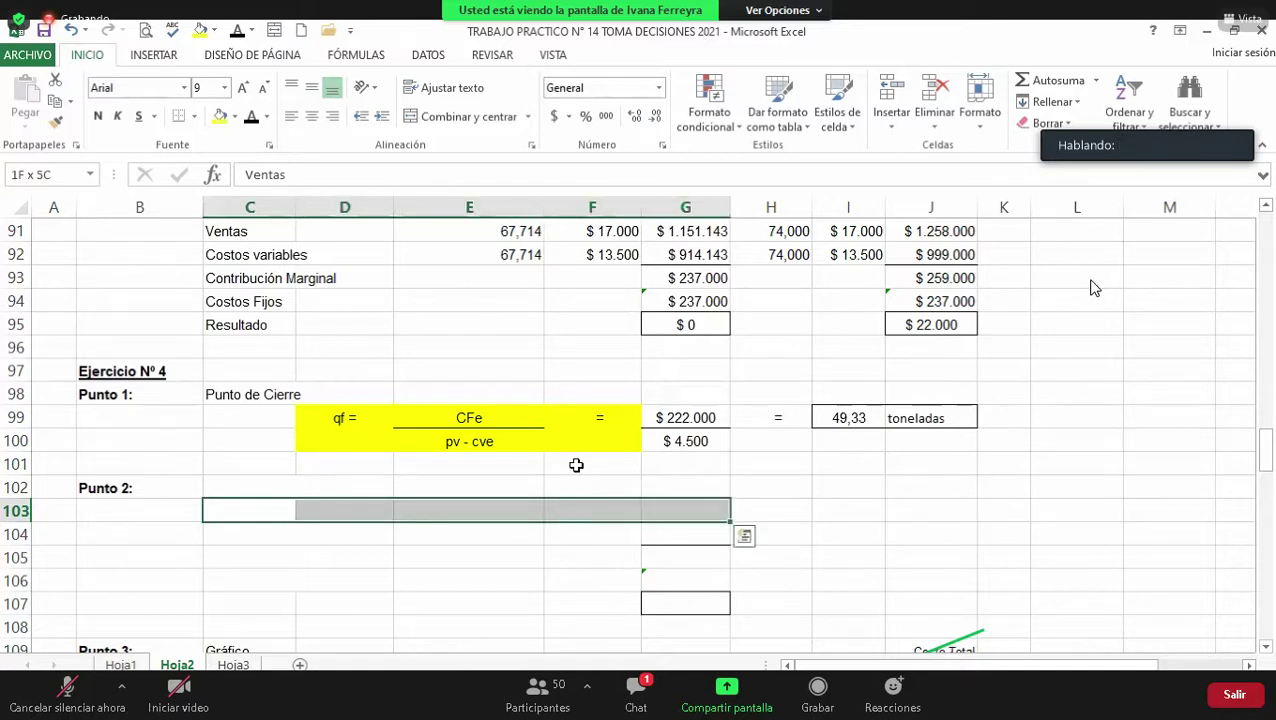
pyautogui.hotkey('shift', 'Right')
pyautogui.hotkey('shift', 'Down')
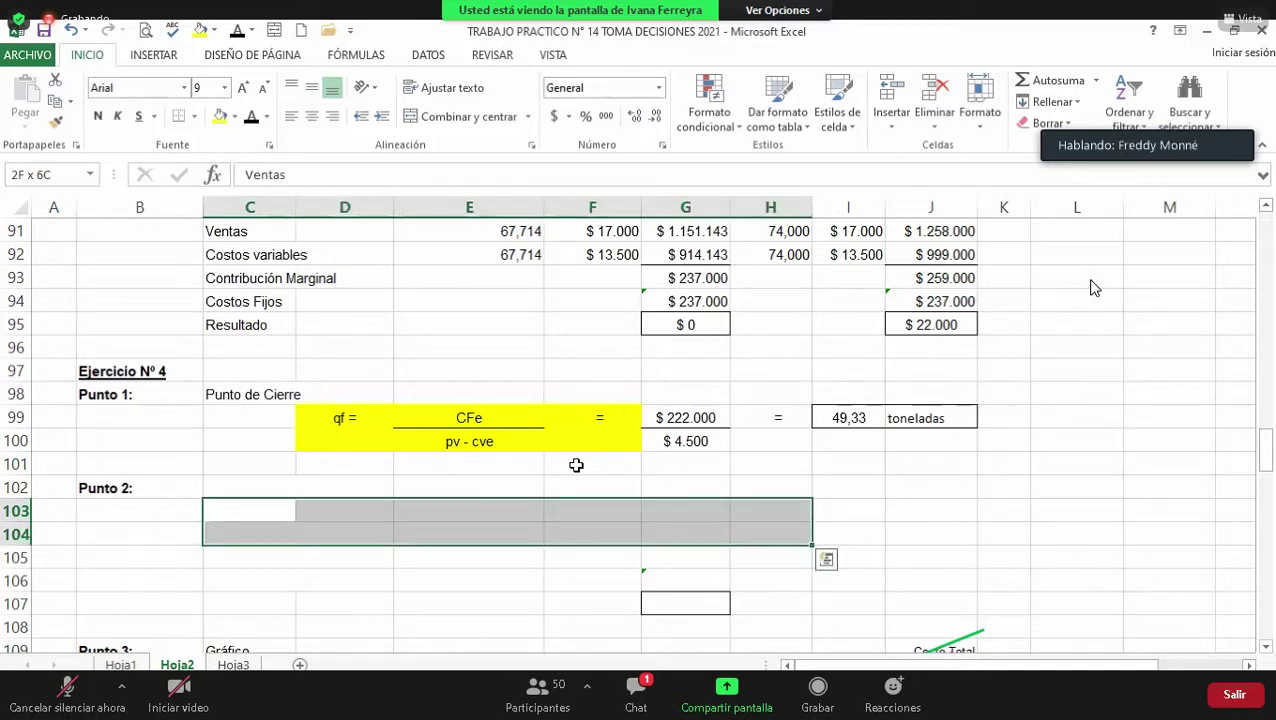
pyautogui.hotkey('shift', 'Down')
pyautogui.hotkey('shift', 'Down')
pyautogui.hotkey('shift', 'Down')
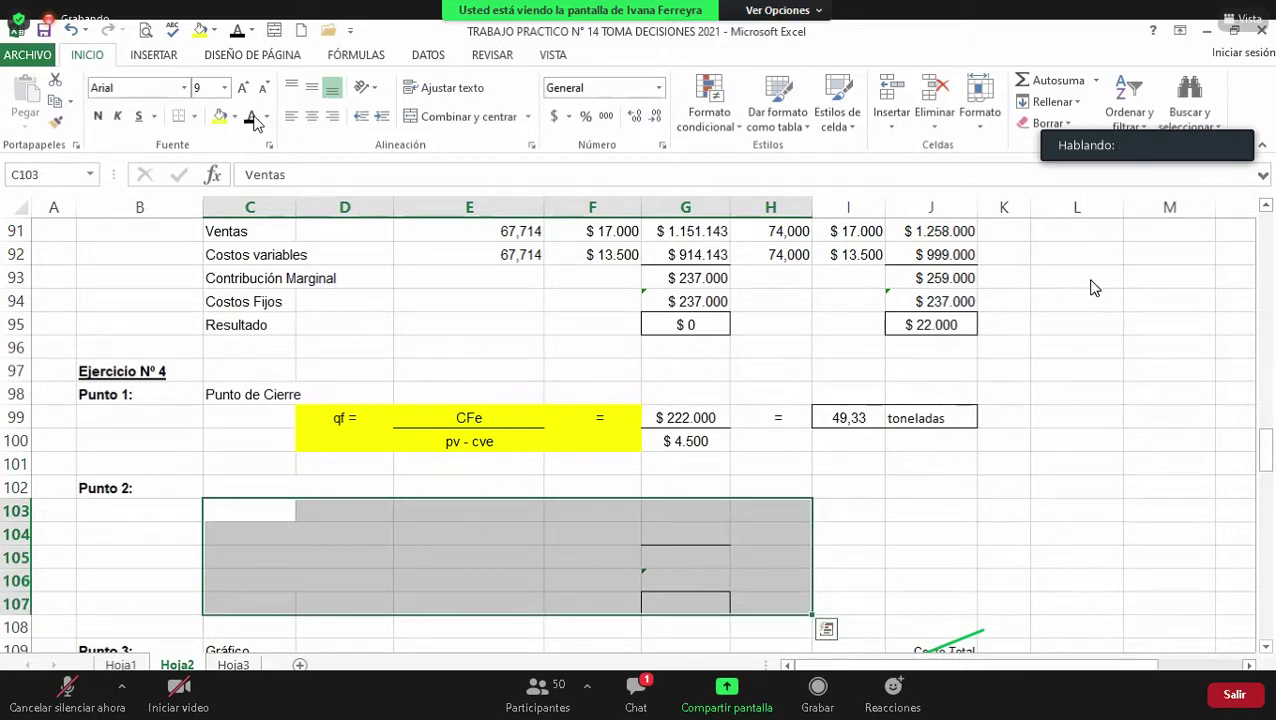
pyautogui.write('Ventas\t\t49,333\t$ 17.000\t$ 838.667 Costos variables erog\t\t49,333\t$ 12.500\t$ 616.667 Contribución Marginal\t\t\t\t$ 222.000 Costos Fijos erogables\t\t\t\t$ 222.000 Resultado\t\t\t\t$ 0')
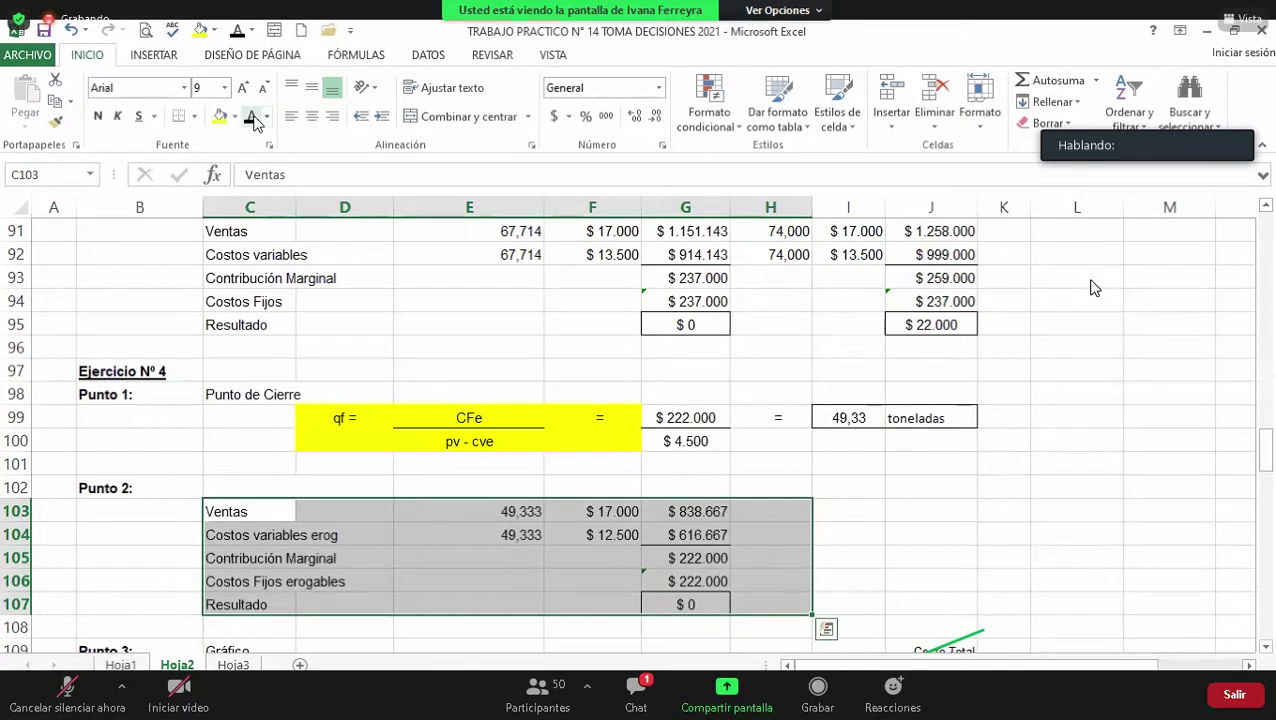
pyautogui.press('Right')
pyautogui.press('Right')
pyautogui.press('Right')
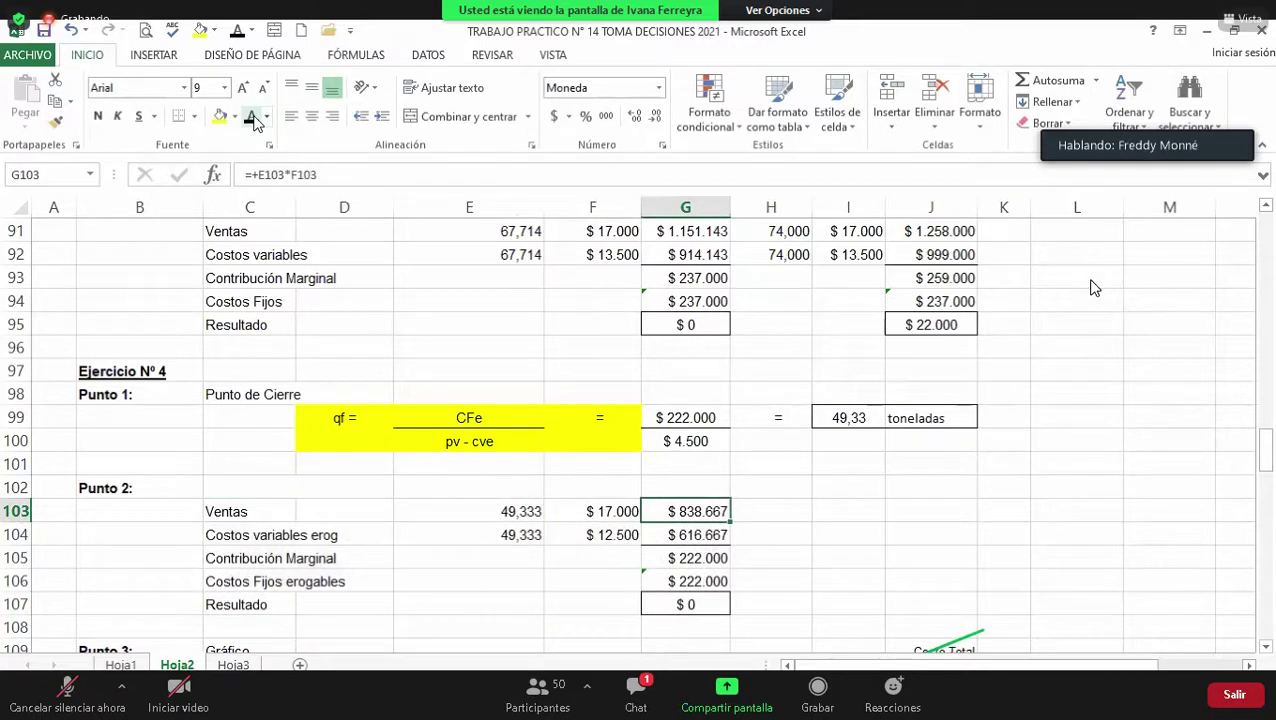
# Step: Review Ejercicio Nº 4's Punto 2 income statement on Hoja2, from Ventas down to Resultado in G103:G107
pyautogui.press('Down')
pyautogui.press('Down')
pyautogui.press('Down')
pyautogui.press('Down')
pyautogui.press('Down')
pyautogui.press('Down')
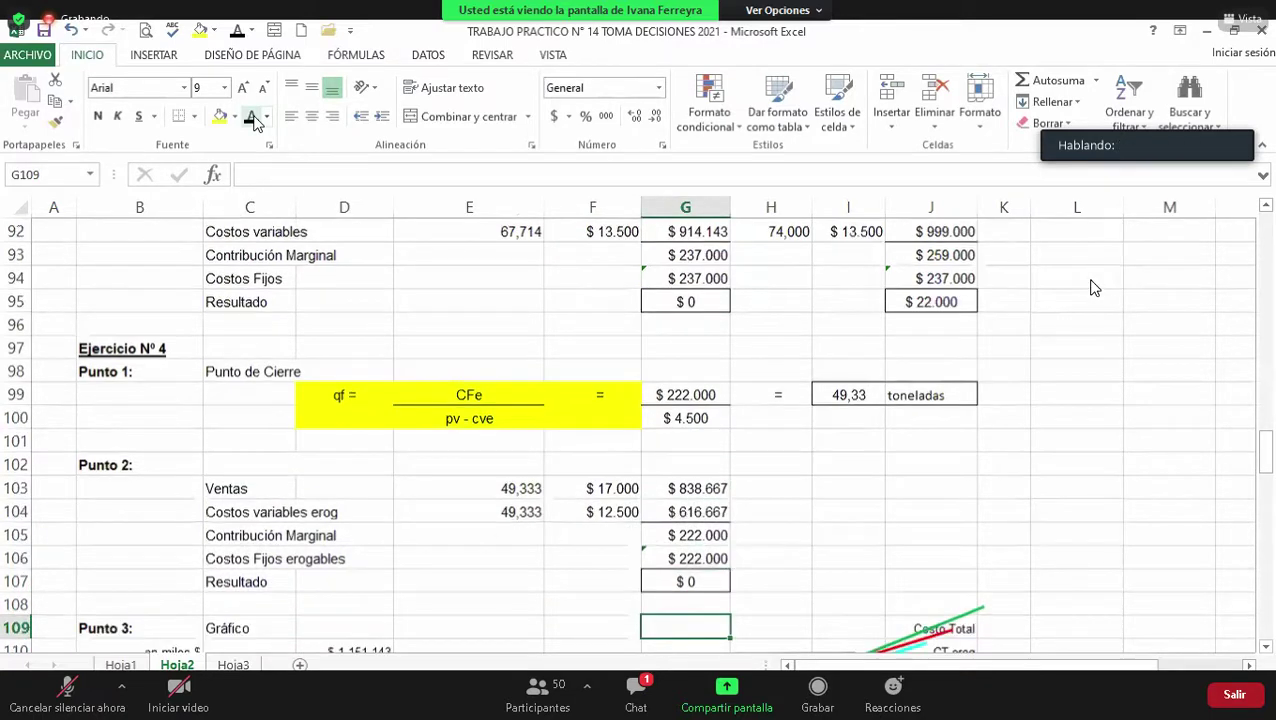
pyautogui.press('Up')
pyautogui.press('Up')
pyautogui.press('Up')
pyautogui.press('Down')
pyautogui.press('Down')
pyautogui.press('Down')
pyautogui.press('Down')
pyautogui.press('Down')
pyautogui.press('Down')
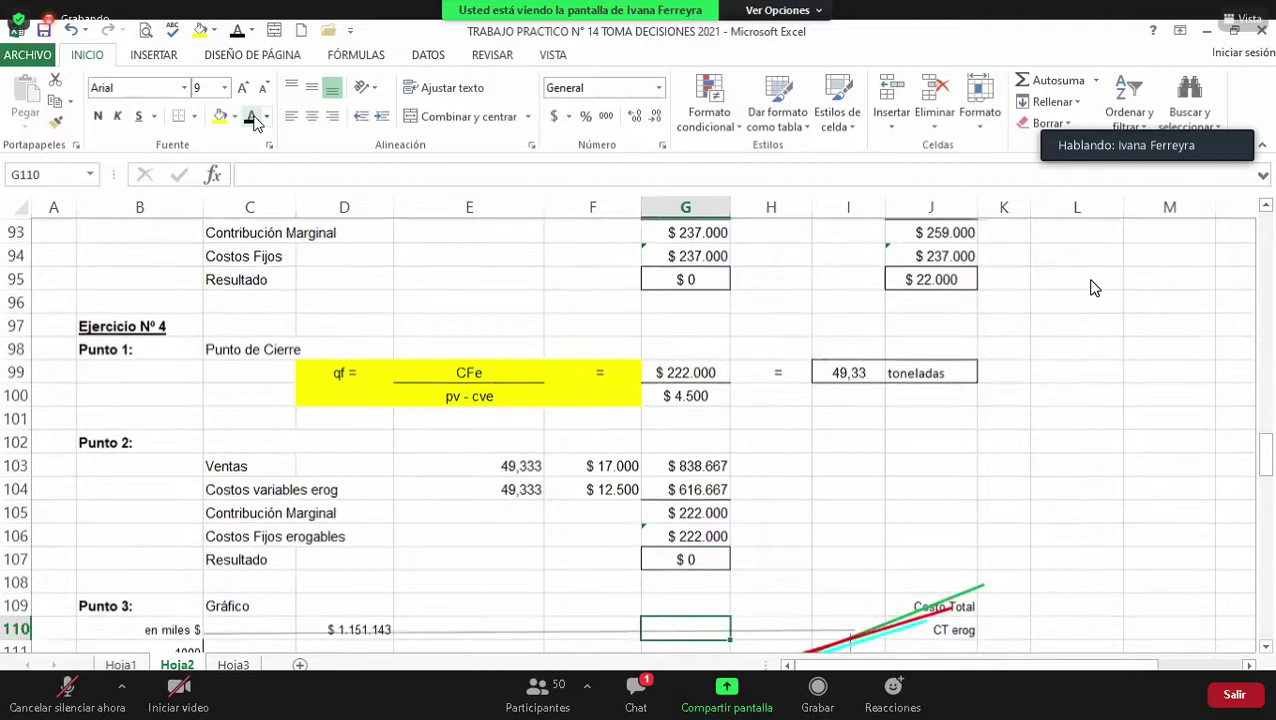
pyautogui.press('Up')
pyautogui.press('Up')
pyautogui.press('Up')
pyautogui.press('Up')
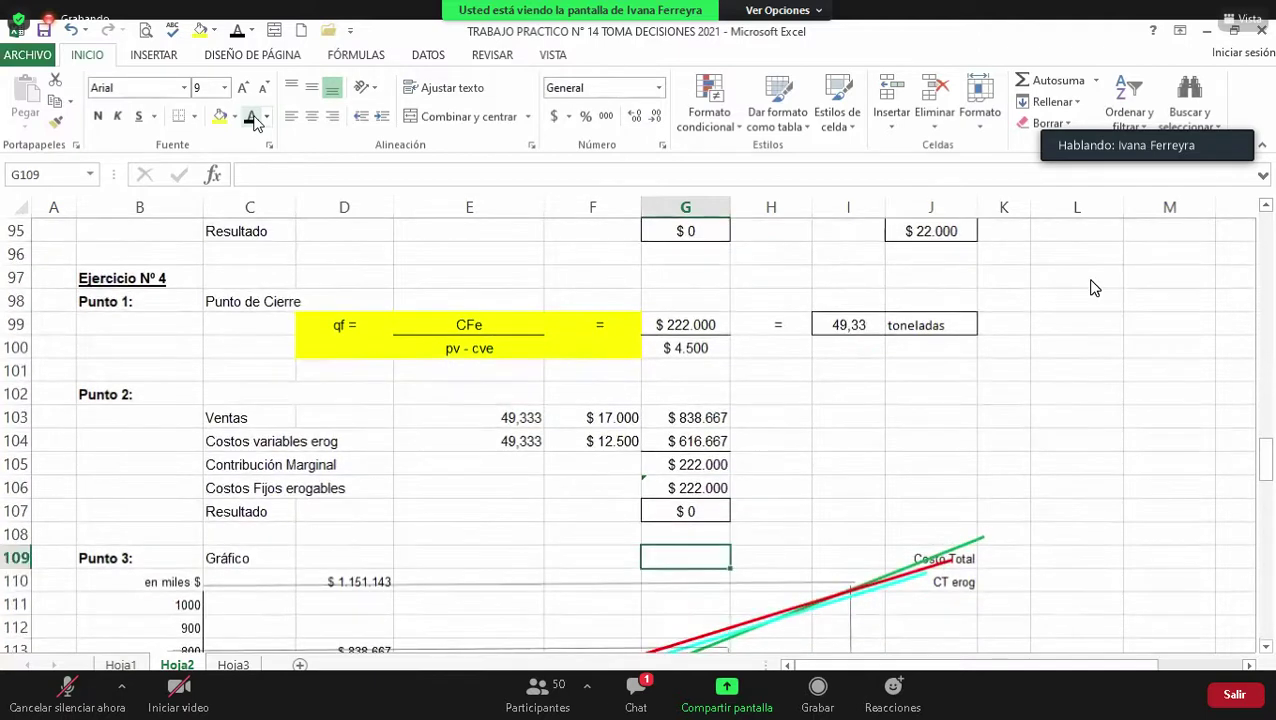
pyautogui.press('Up')
pyautogui.press('Up')
pyautogui.press('Down')
pyautogui.press('Down')
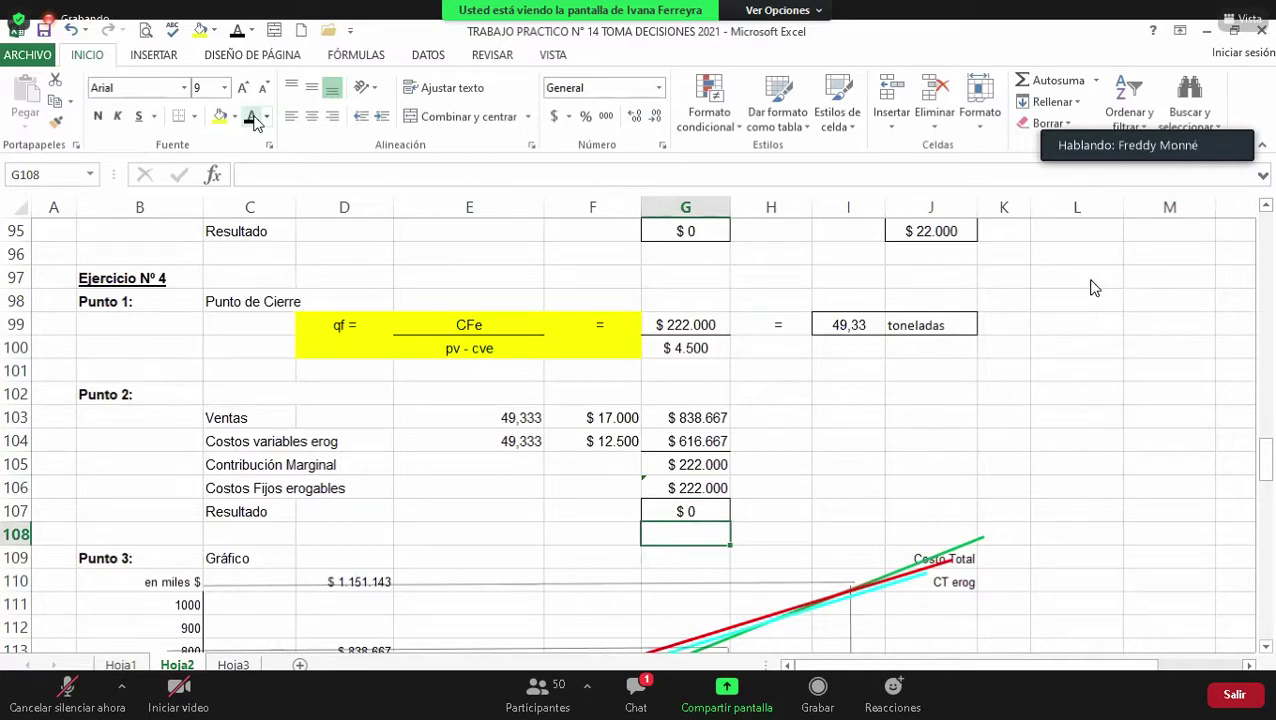
# Step: Examine Ejercicio Nº 4's Punto 3 chart of sales, total cost and cash cost lines beneath the income statement
pyautogui.press('Down')
pyautogui.press('Down')
pyautogui.press('Down')
pyautogui.press('Down')
pyautogui.press('Down')
pyautogui.press('Down')
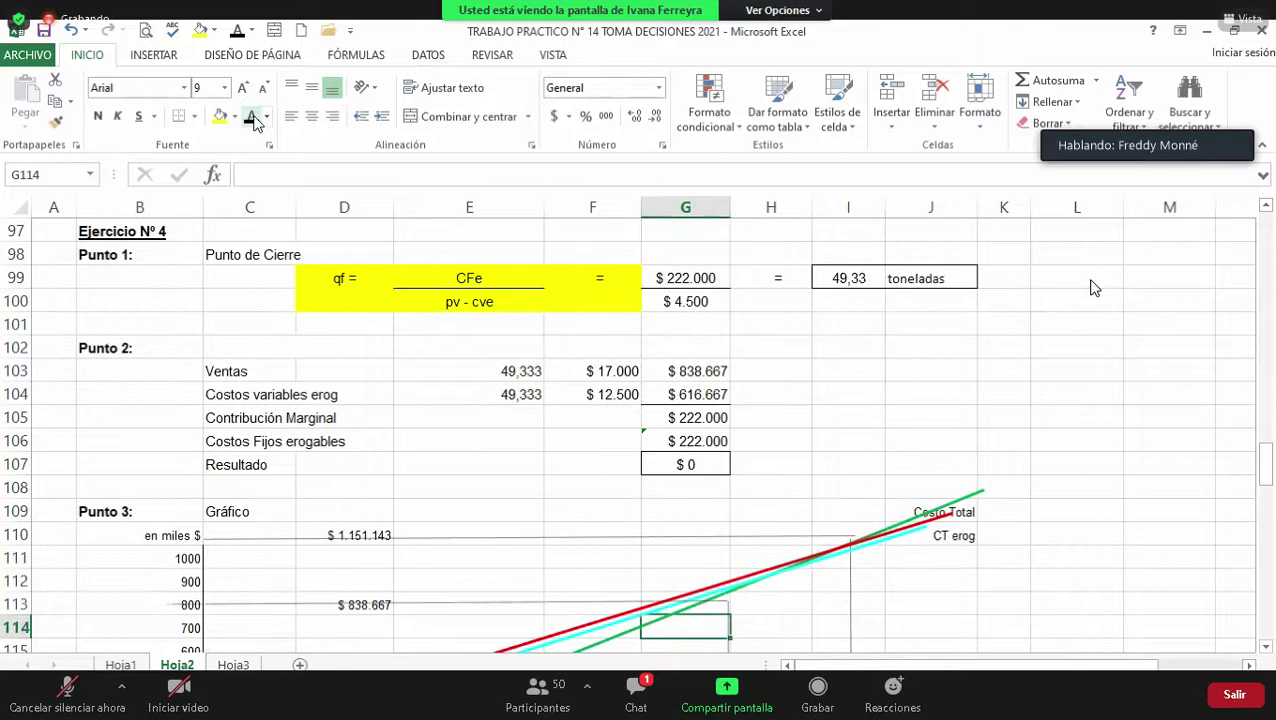
pyautogui.press('Down')
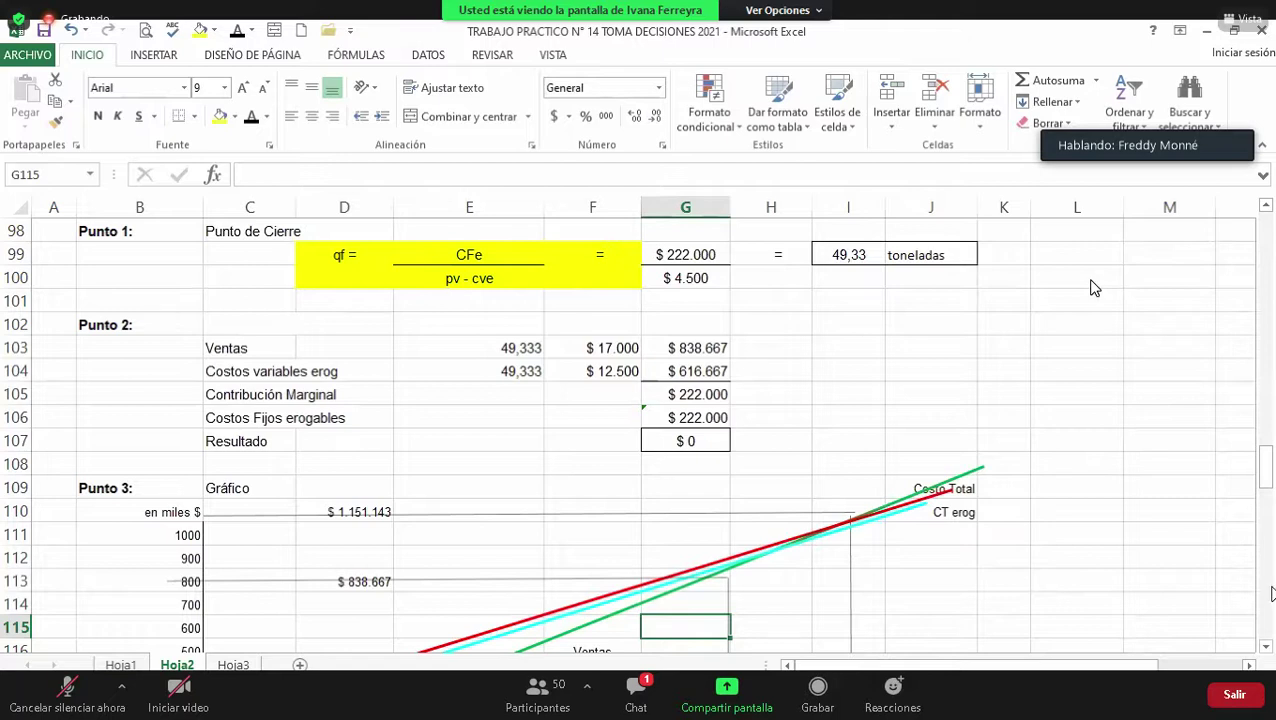
pyautogui.moveTo(770, 301); pyautogui.dragTo(848, 324)
pyautogui.click(1266, 647)
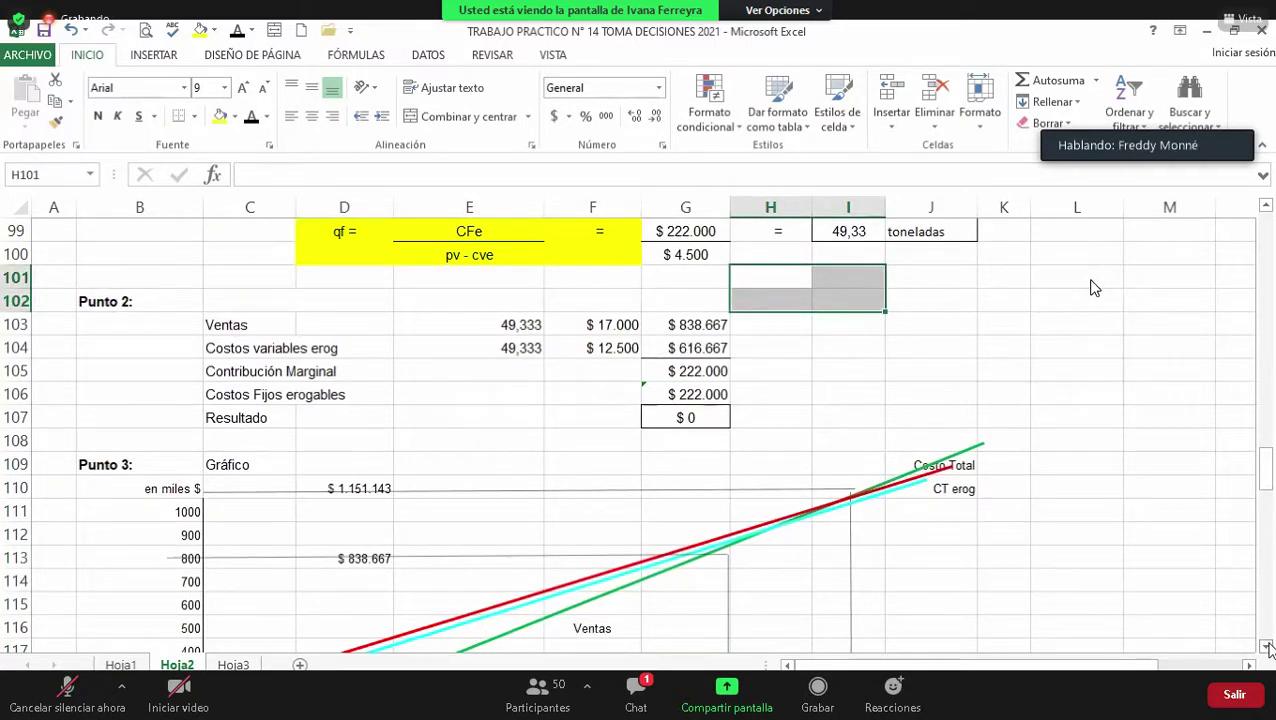
pyautogui.click(1266, 647)
pyautogui.click(1266, 647)
pyautogui.click(1266, 647)
pyautogui.click(1266, 647)
pyautogui.click(1266, 647)
pyautogui.click(1266, 647)
pyautogui.scroll(-1, 1093, 287)
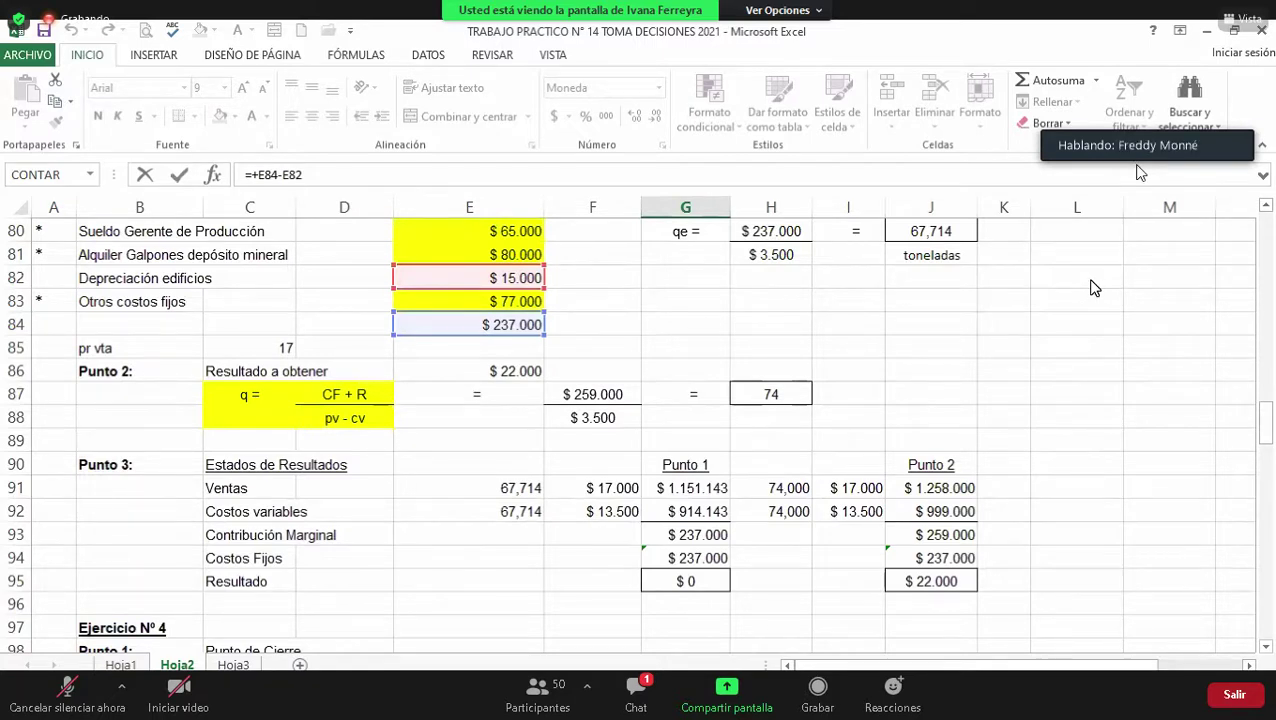
# Step: Check the closing-point formula in G99 against the fixed costs, and examine the qf and qe points on the Punto 3 chart
pyautogui.click(1268, 445)
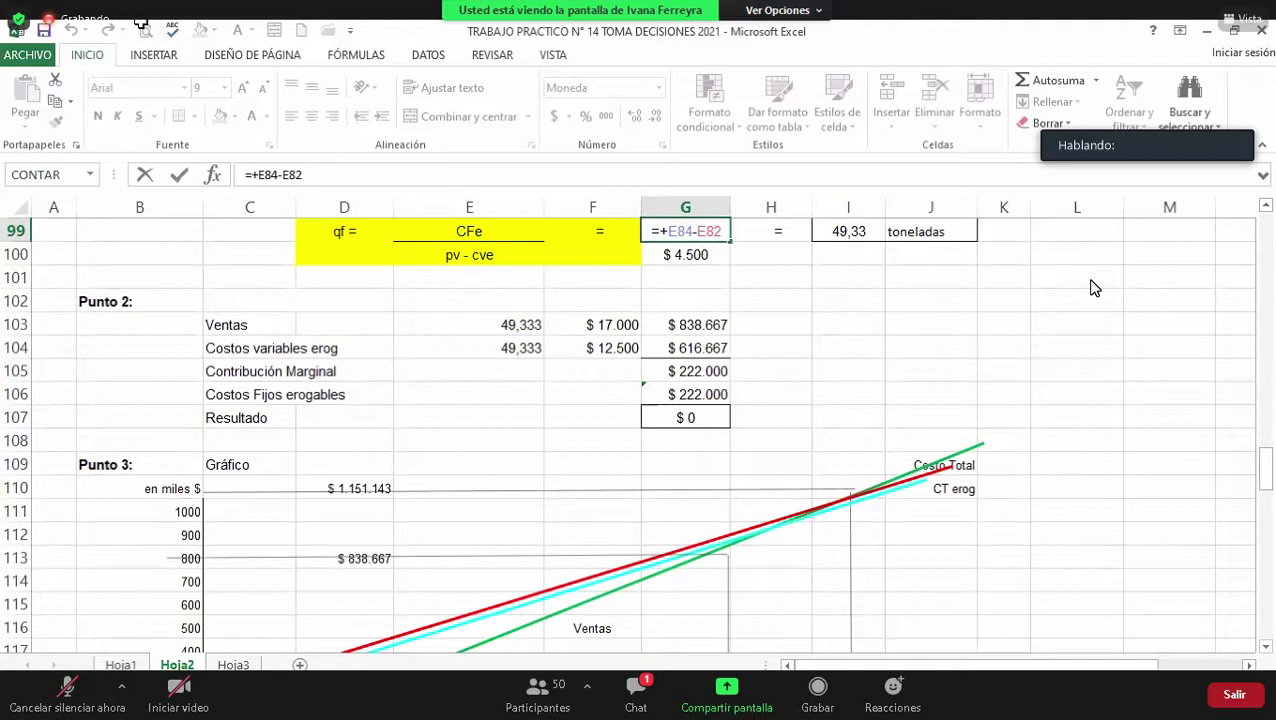
pyautogui.moveTo(1267, 468); pyautogui.dragTo(1270, 481)
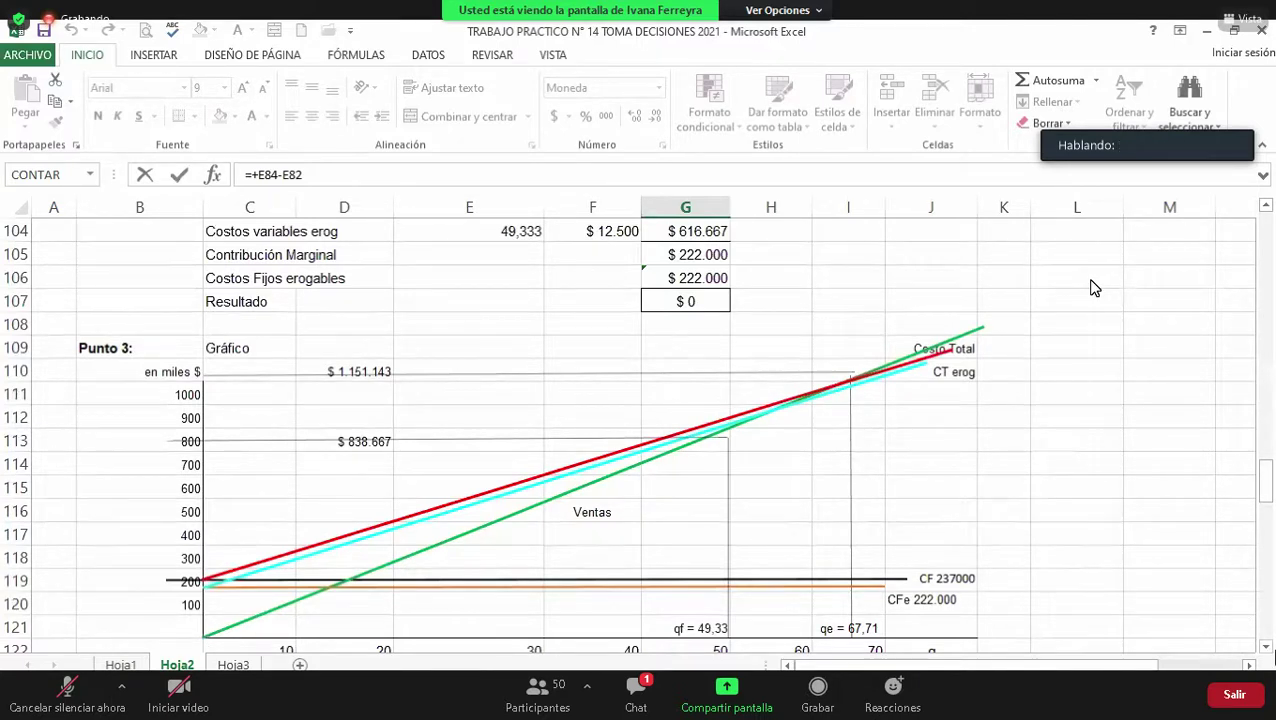
pyautogui.scroll(-1, 1094, 288)
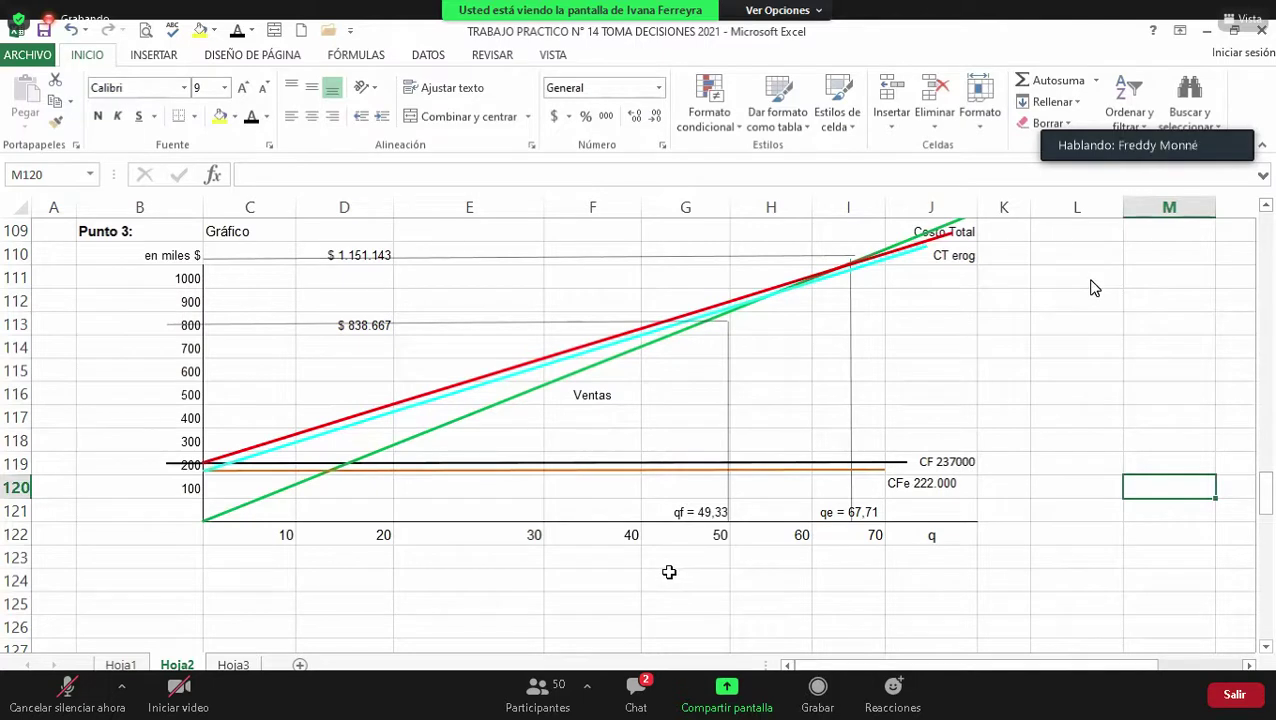
pyautogui.click(669, 572)
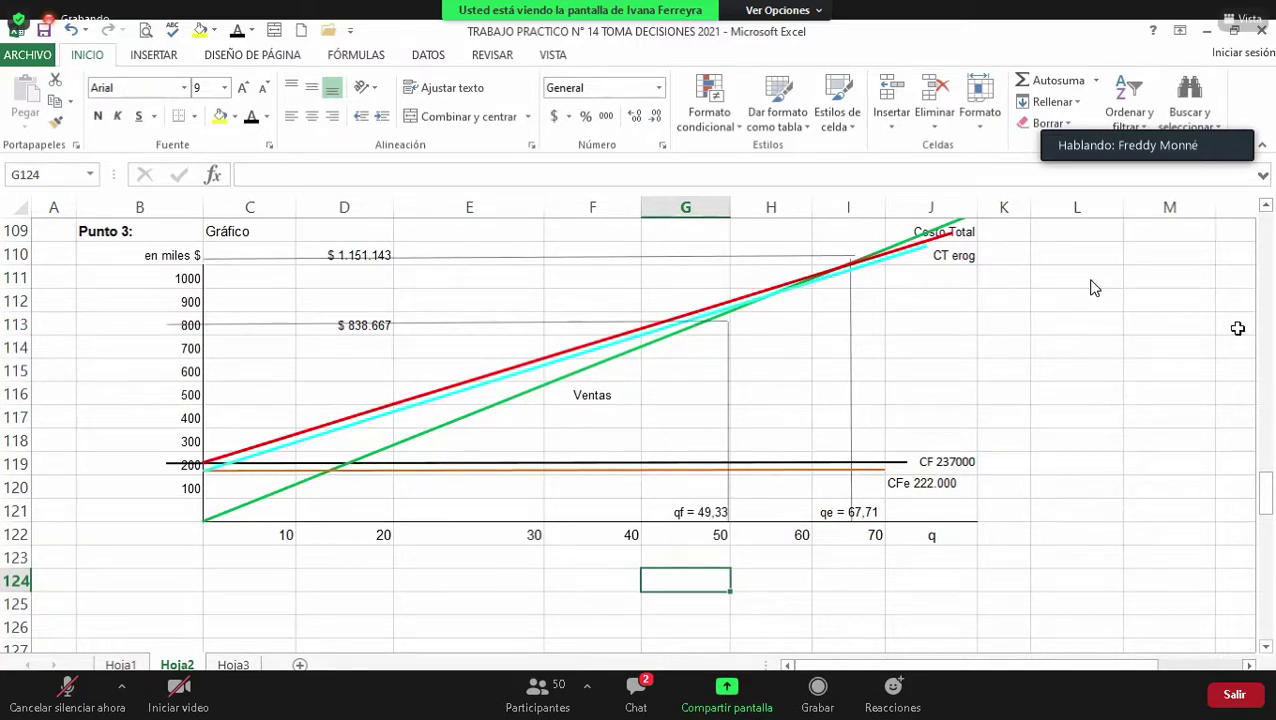
pyautogui.click(1237, 327)
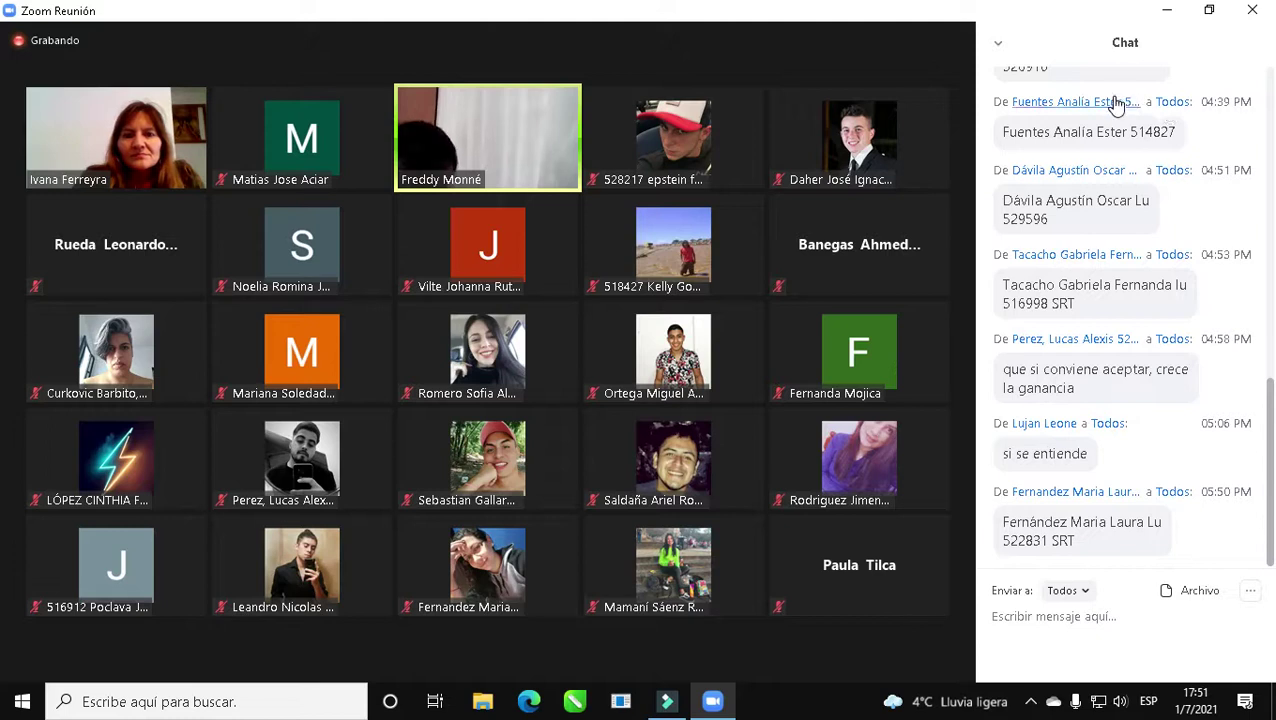
# Step: Close the chat panel in the Zoom meeting so that only the participant gallery is shown
pyautogui.click(998, 50)
pyautogui.click(1047, 67)
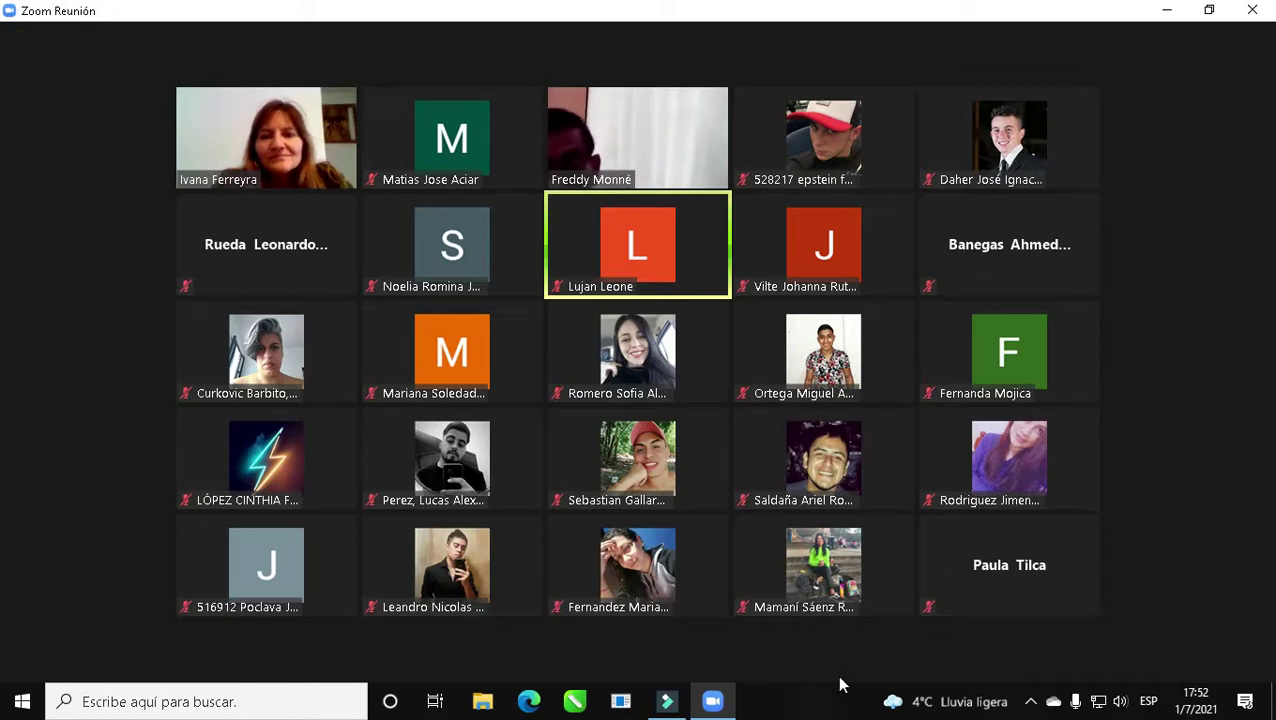
pyautogui.moveTo(783, 686)
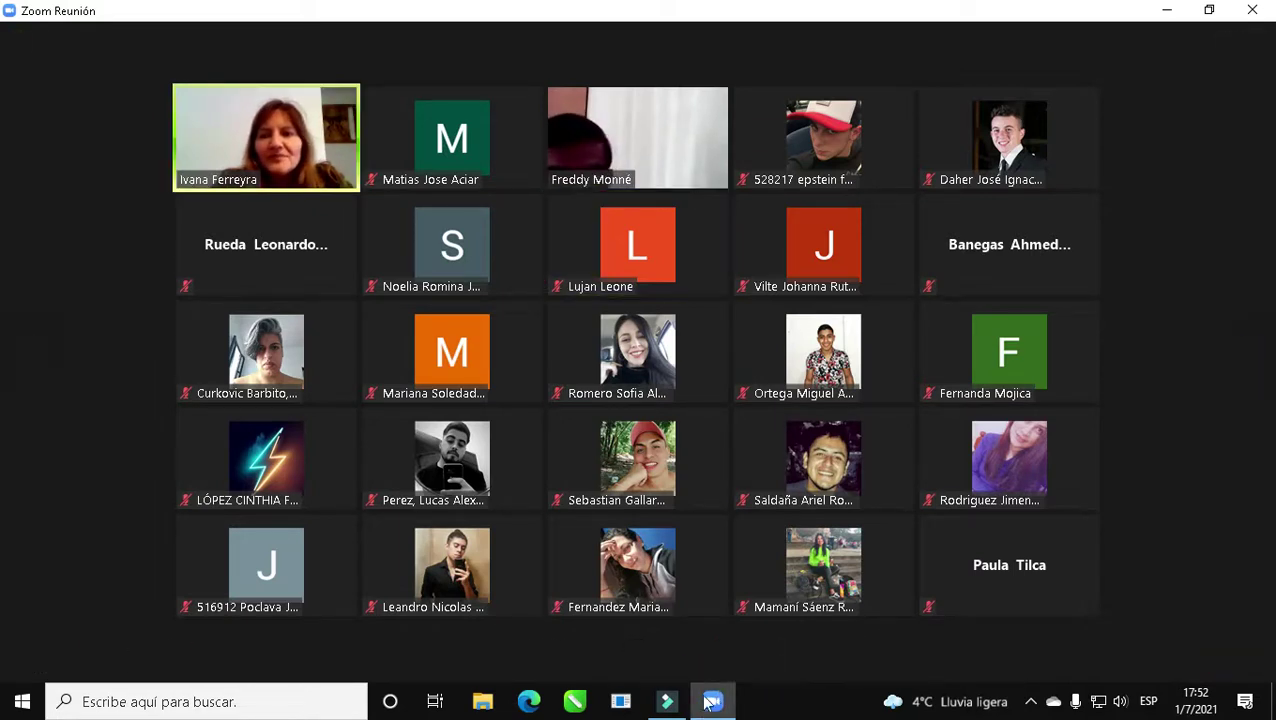